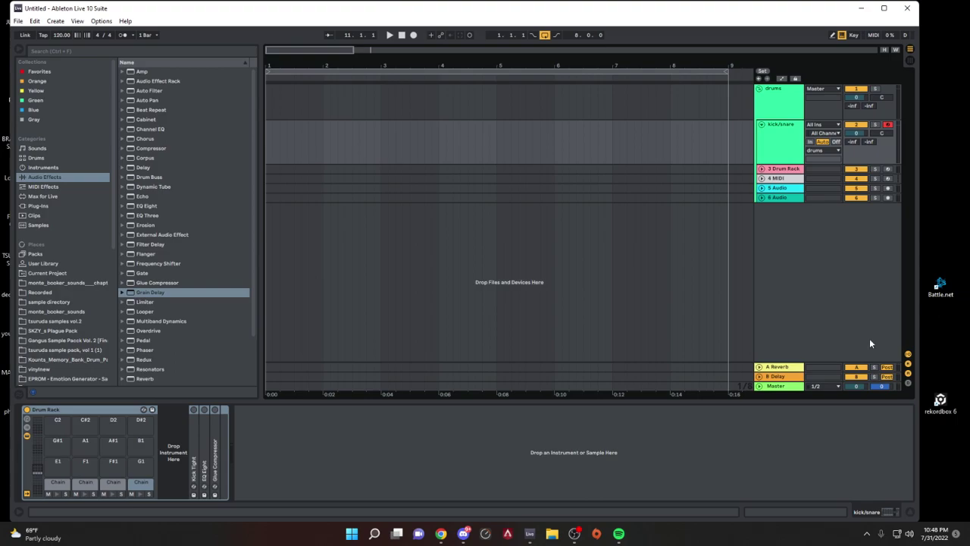
Step: In the audio preferences, try the Apogee USB ASIO Driver as the audio device and set the driver type to MME/DirectX
click(96, 22)
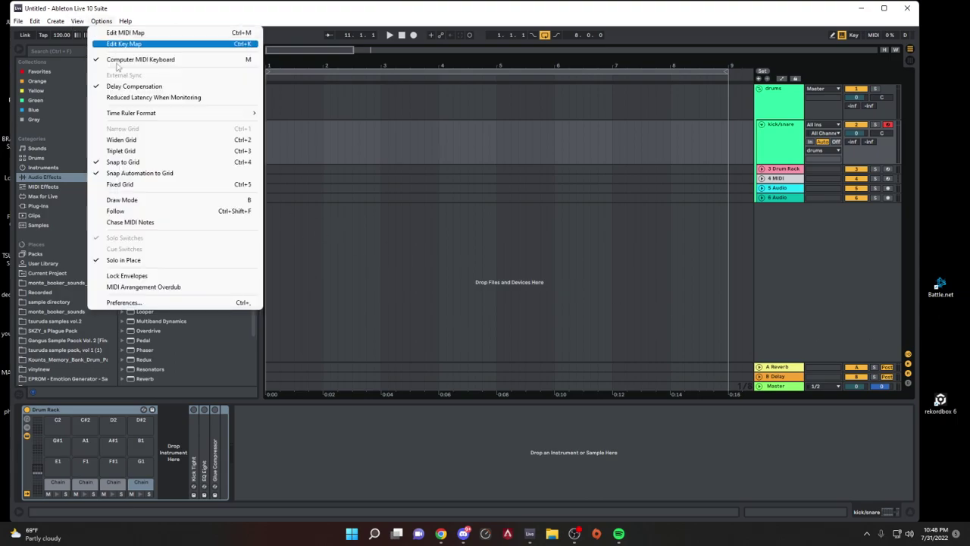
click(148, 306)
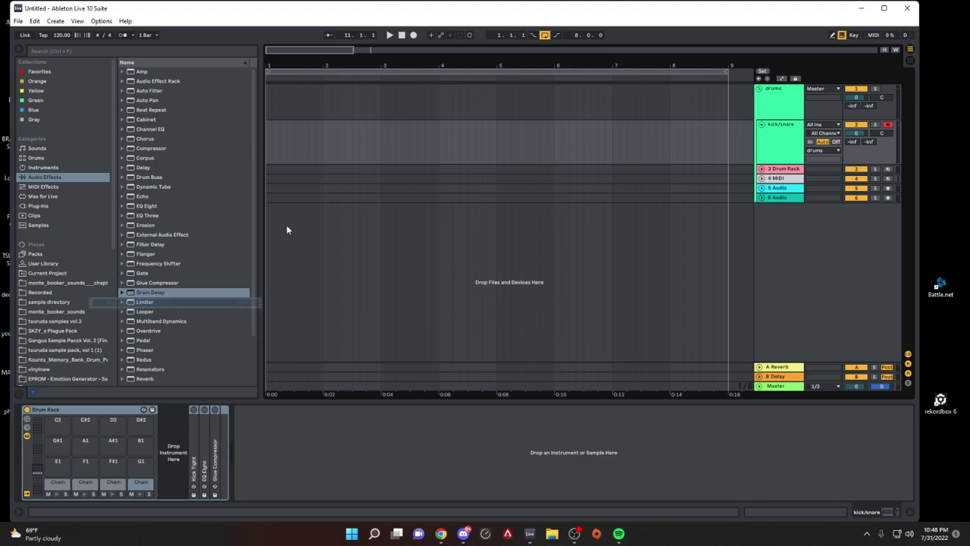
click(514, 155)
click(506, 174)
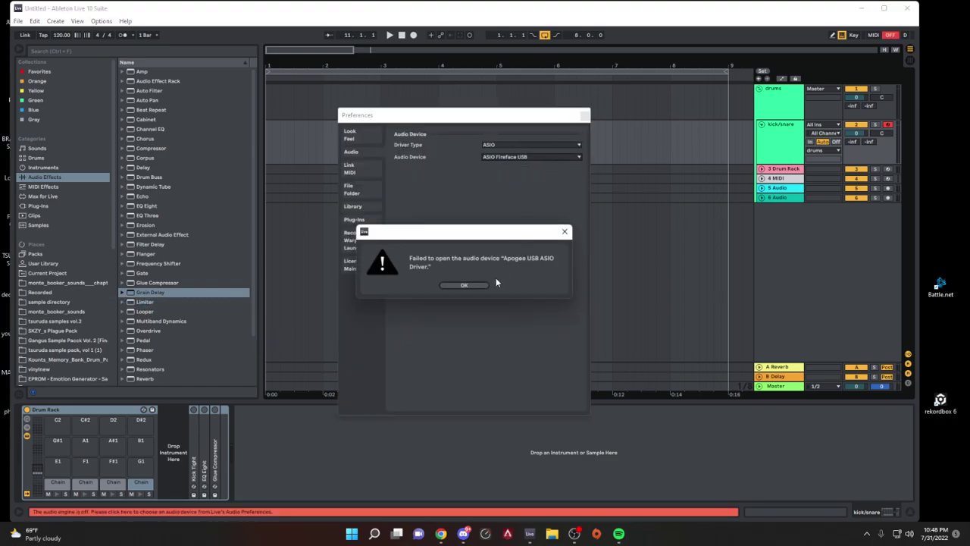
click(470, 285)
click(565, 156)
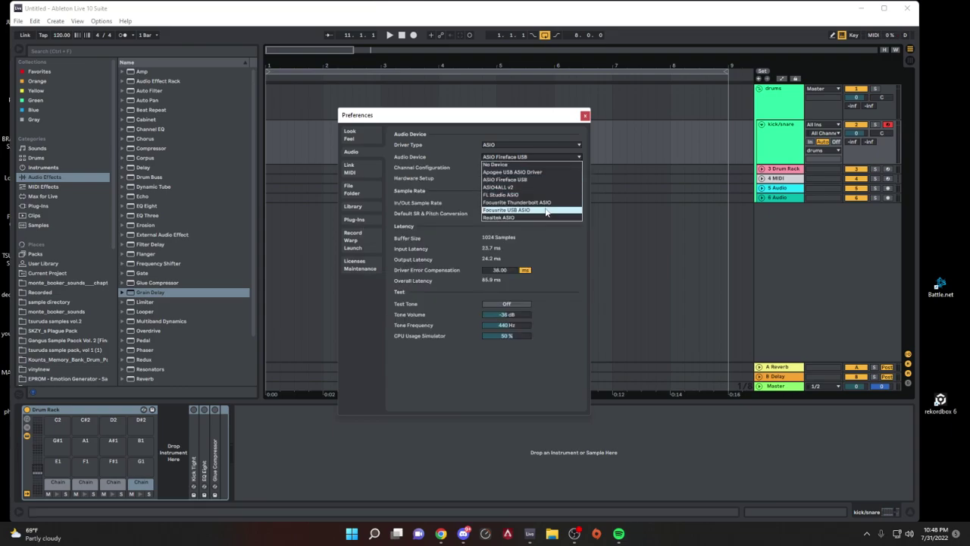
click(539, 144)
click(534, 161)
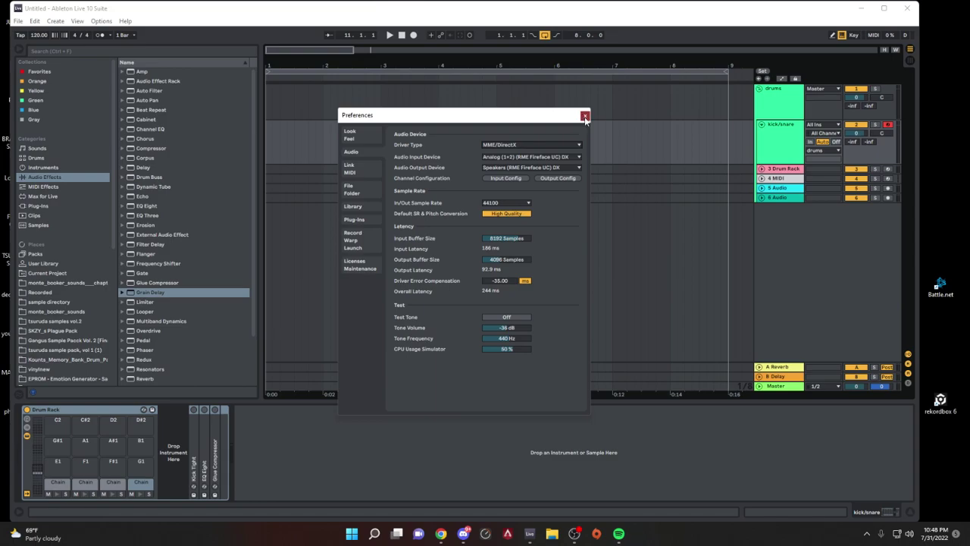
click(585, 115)
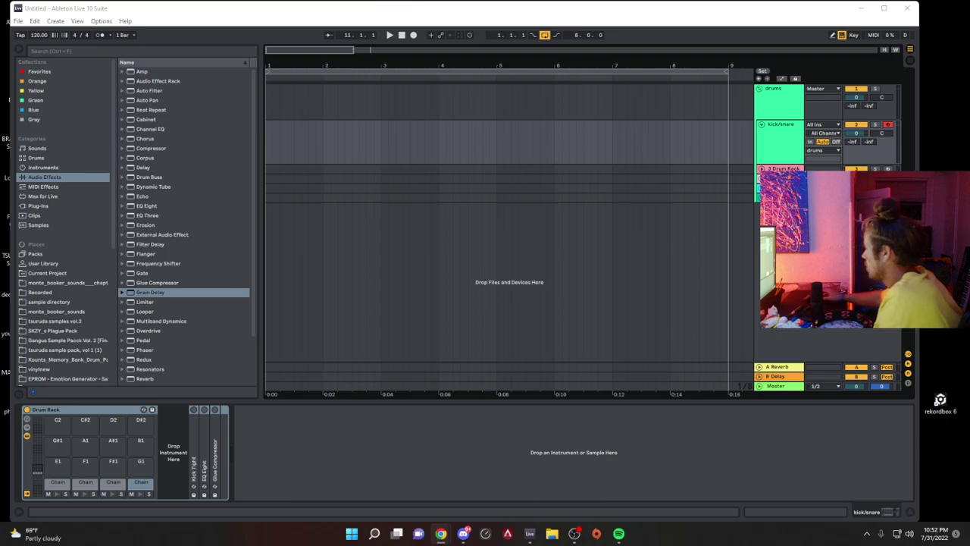
Step: Select the 6 Audio track, toggle its record arming and unfold it in the arrangement
click(779, 198)
click(888, 198)
click(761, 198)
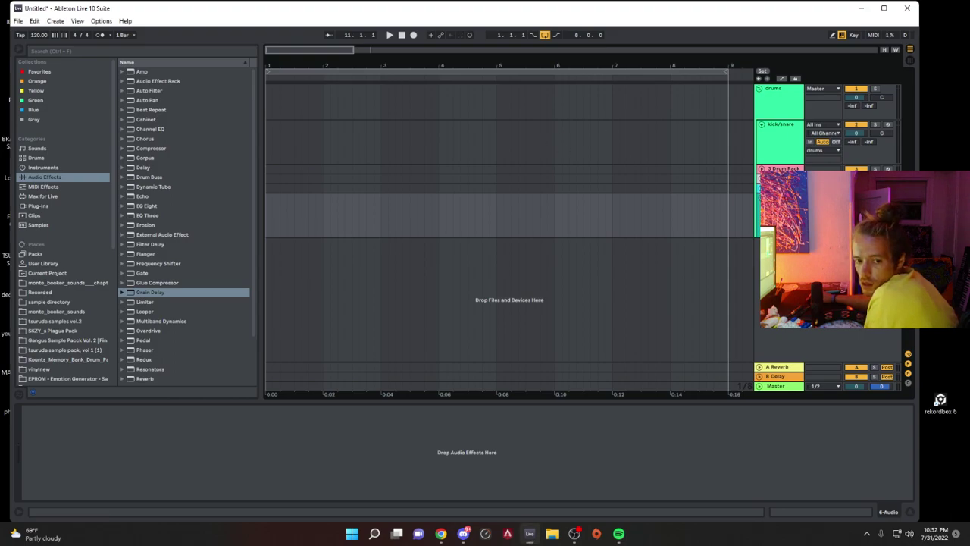
Step: Record audio onto the 6 Audio track from the beginning of the arrangement and stop the take
click(440, 533)
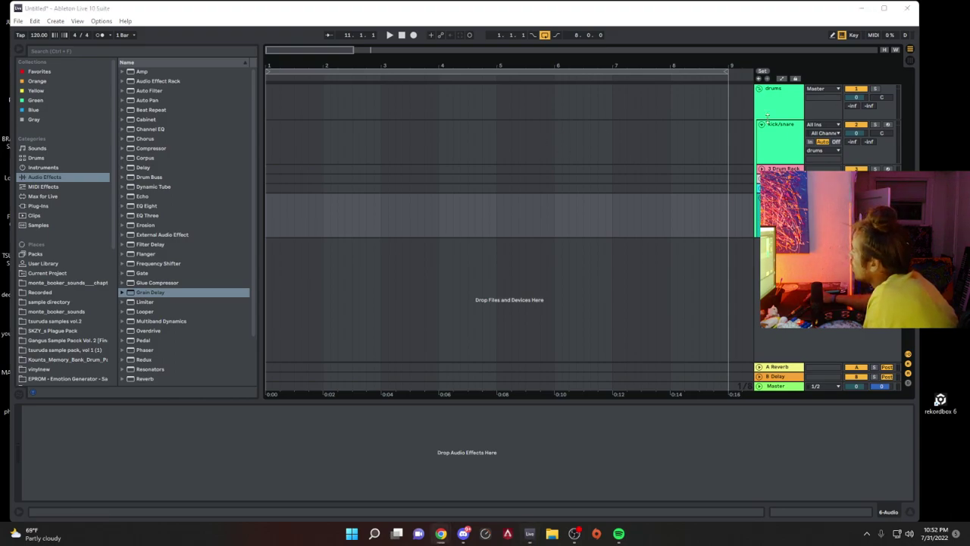
click(529, 533)
click(401, 35)
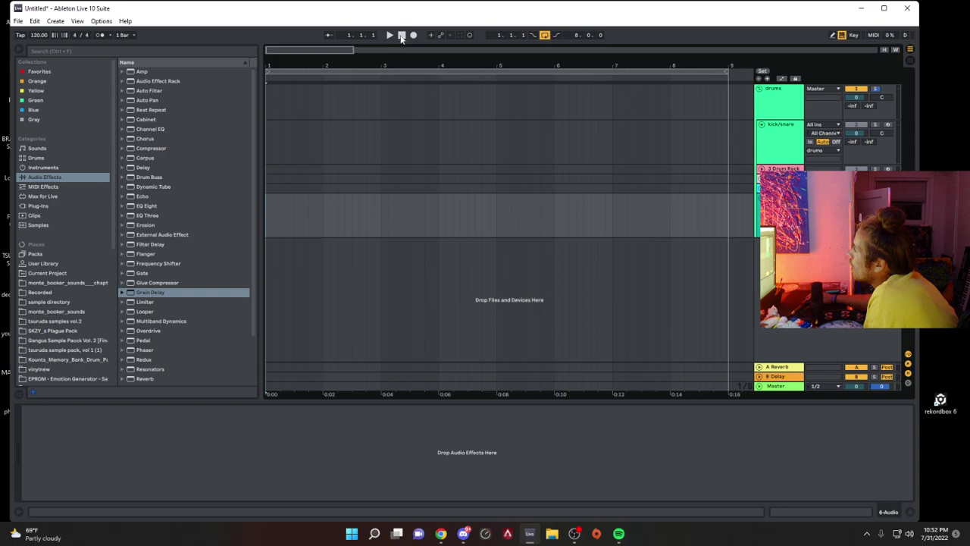
click(413, 35)
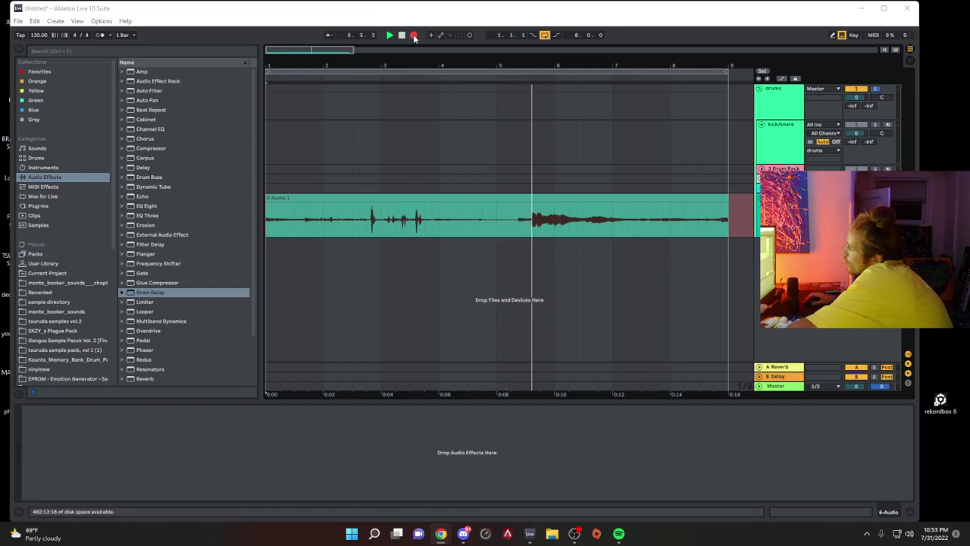
click(403, 36)
Step: Cut a section of about four bars from the recording, move it to bar 1 and delete the leftover piece
drag(545, 198, 420, 197)
key(space)
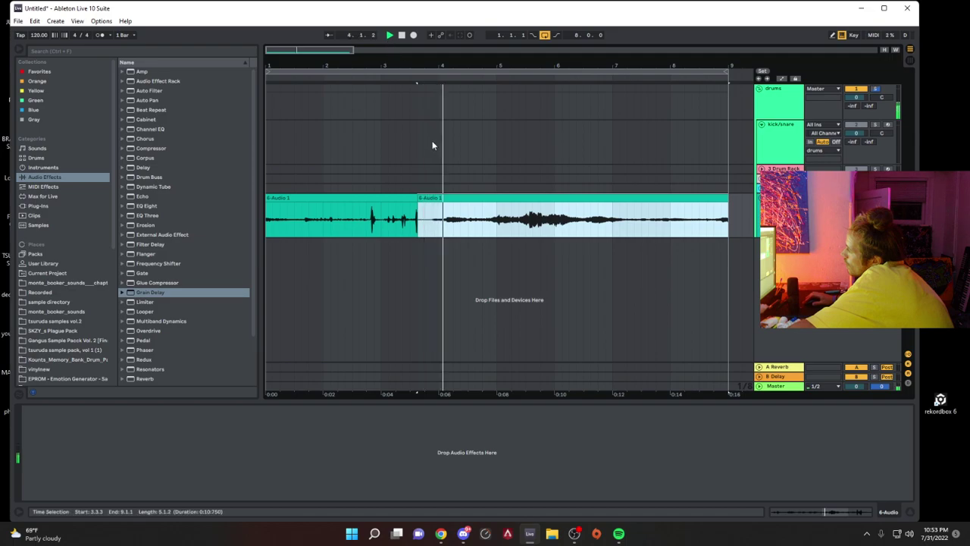
drag(438, 219, 504, 214)
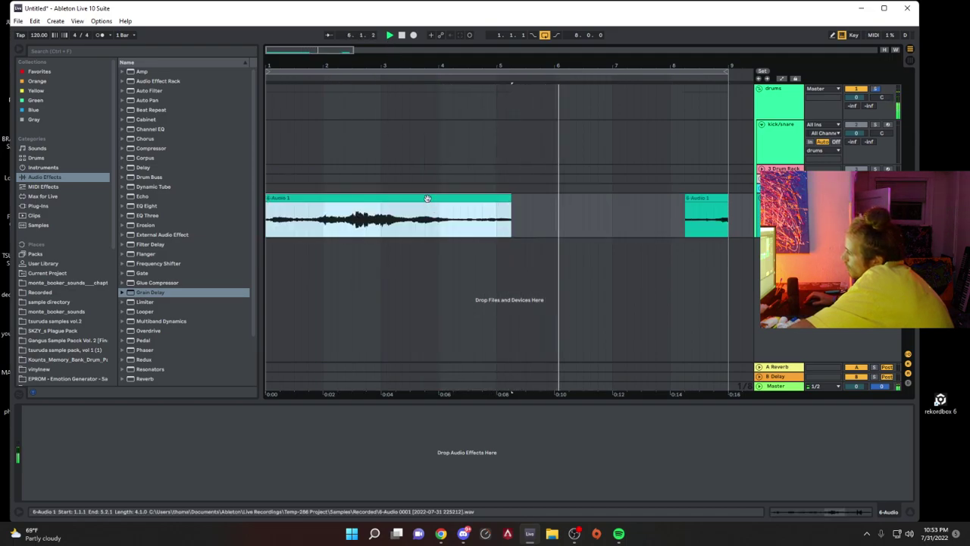
click(722, 201)
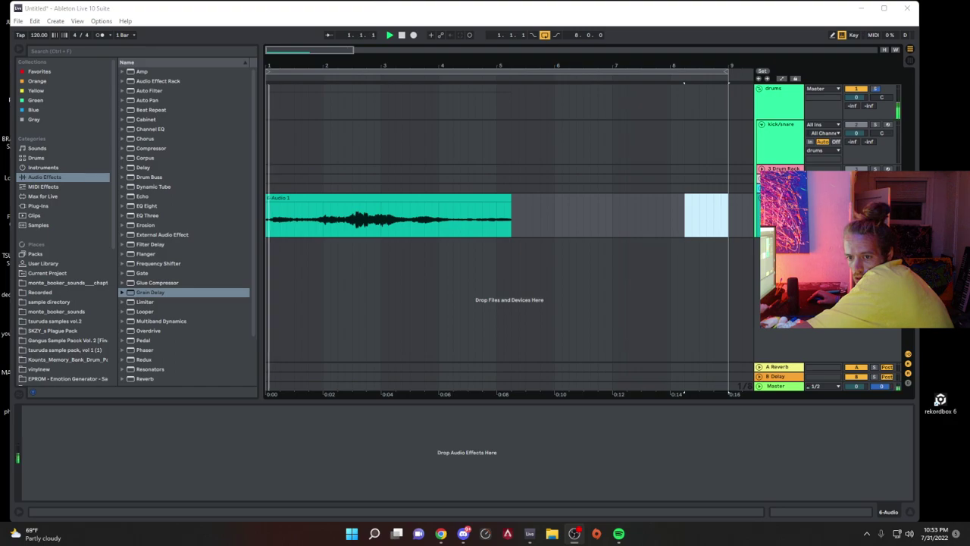
Step: Record another take over the clip on the 6 Audio track and undo it
click(413, 35)
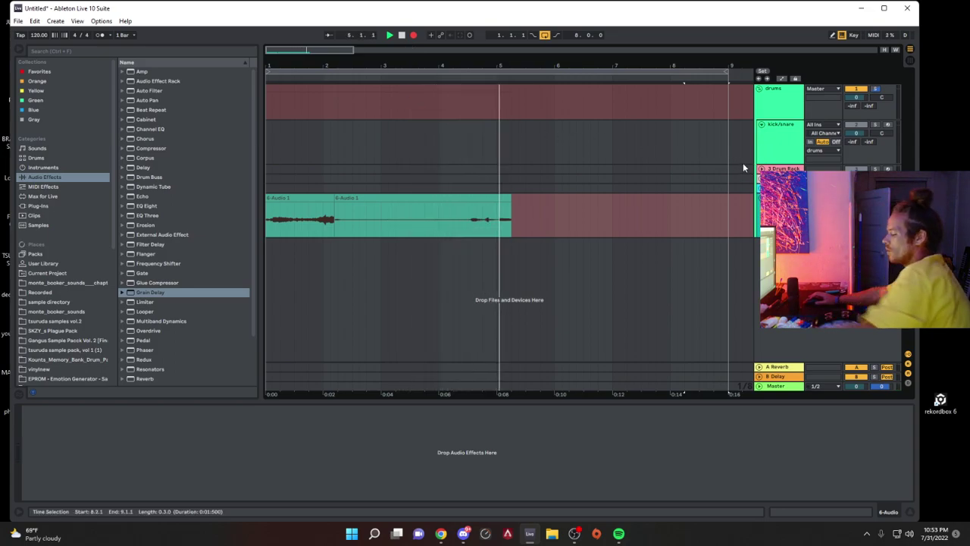
key(F9)
key(ctrl+z)
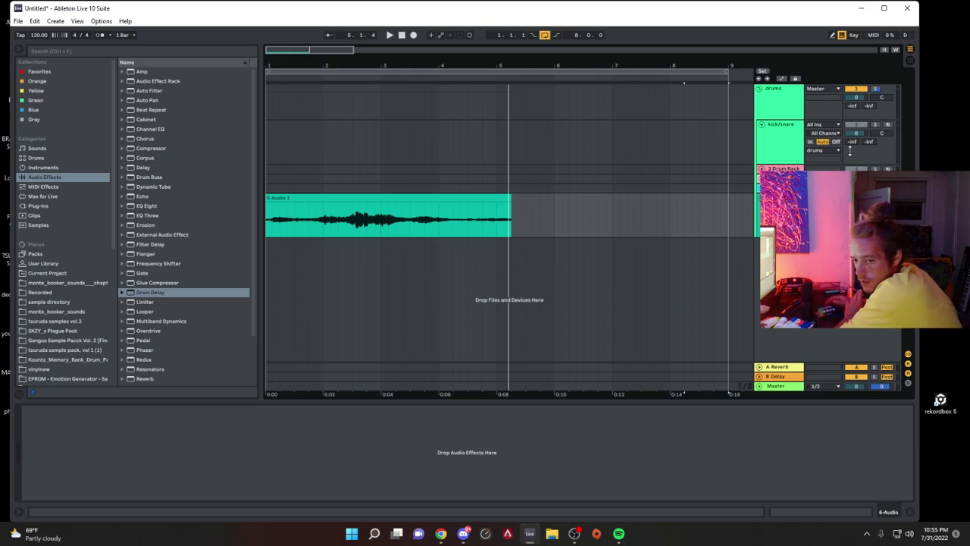
click(574, 533)
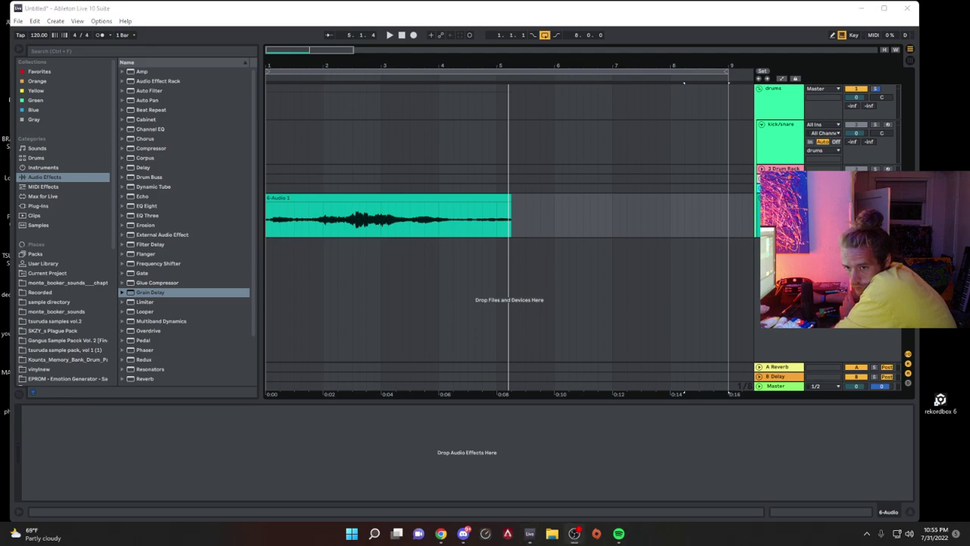
key(alt+Tab)
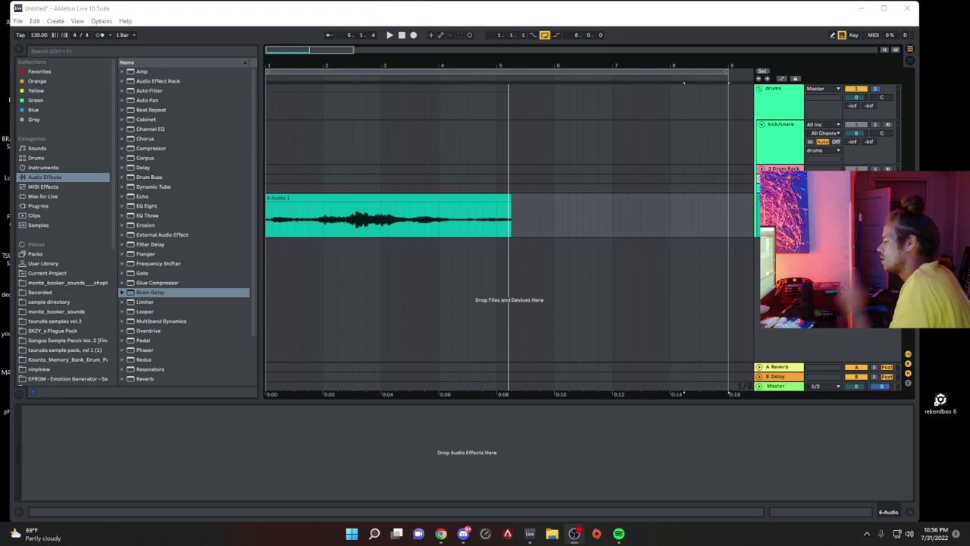
Step: Play back the recorded clip on the 6 Audio track from around bar 2
click(353, 219)
key(space)
key(space)
click(327, 221)
key(space)
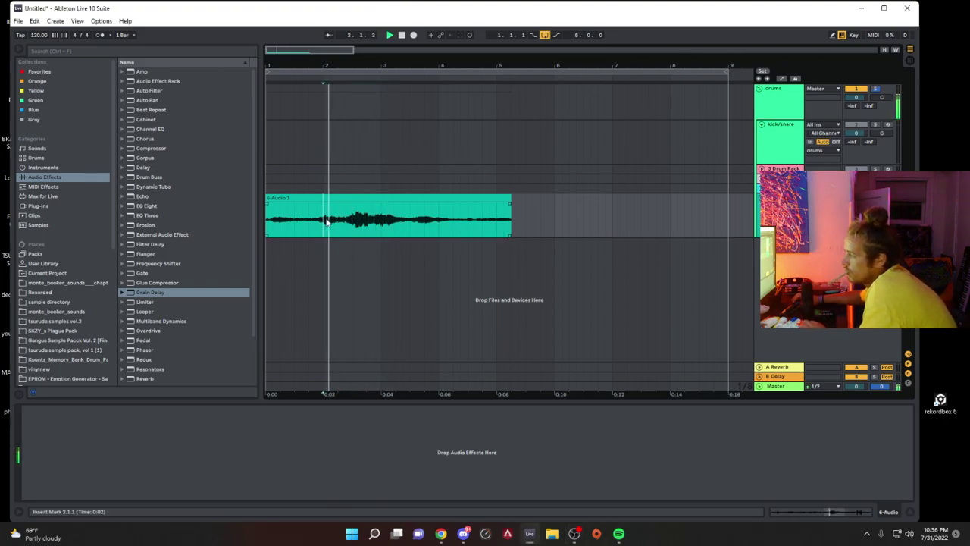
Step: Turn off warping for the recorded clip and transpose it by -3 st
double_click(327, 221)
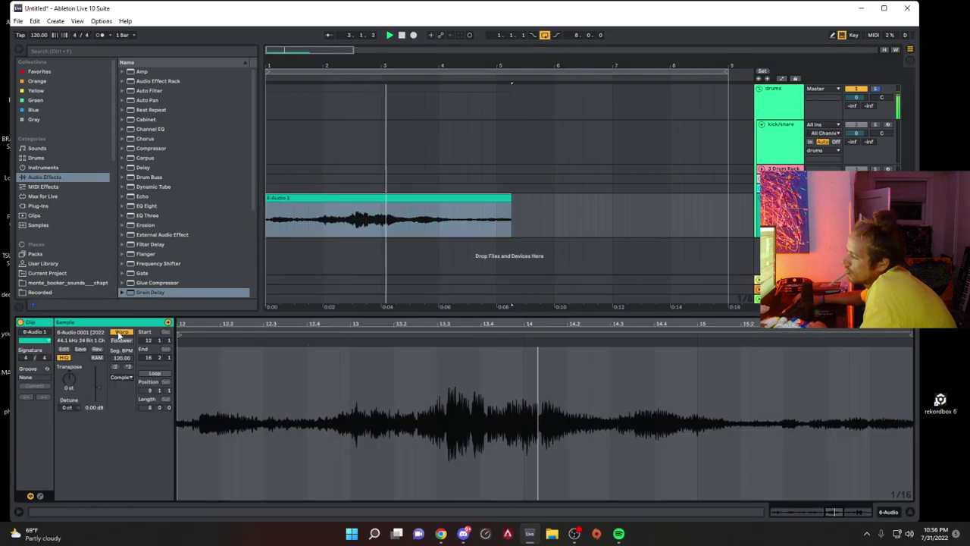
click(121, 332)
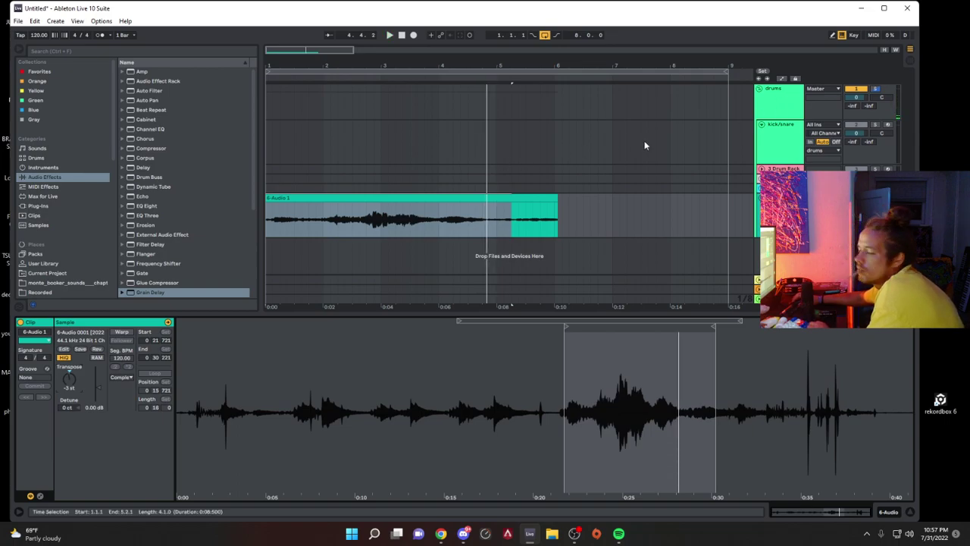
Step: Add the downloaded Sarban song file as a clip on a new audio track at about bar 8 and turn off its warping
key(alt+Tab)
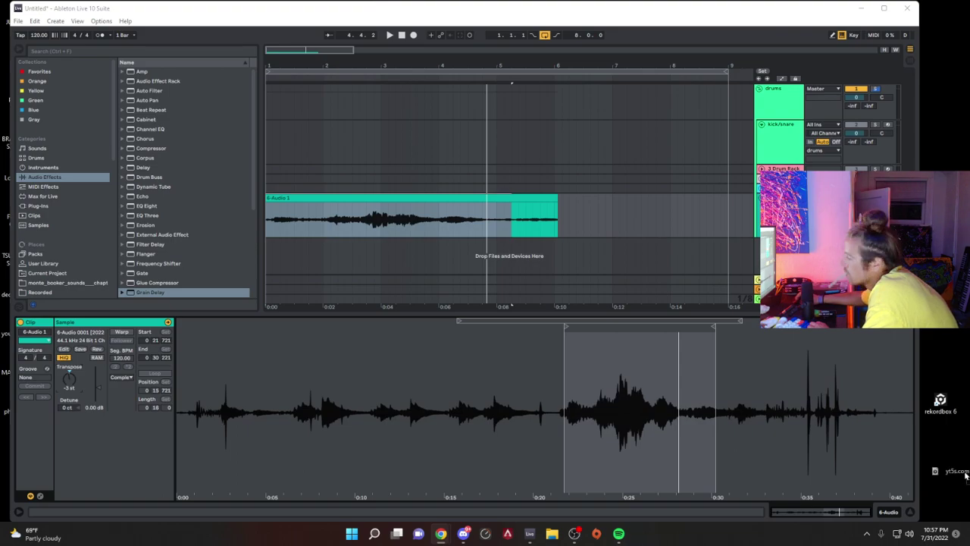
click(690, 250)
drag(689, 246, 692, 250)
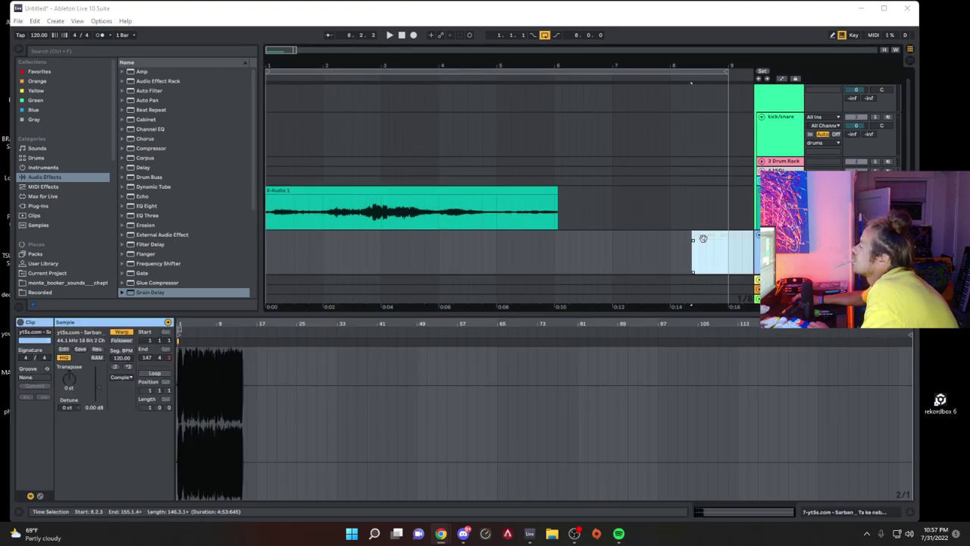
click(116, 332)
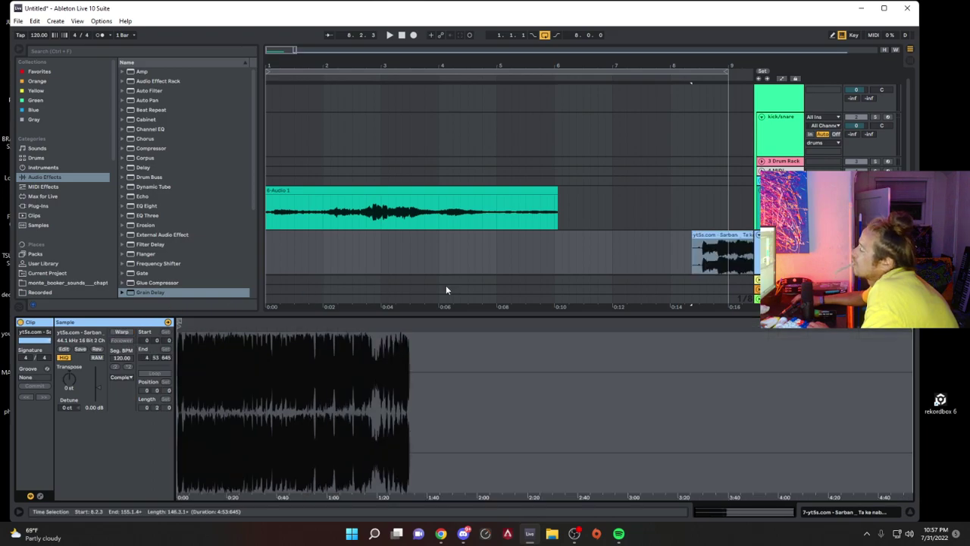
Step: Preview the imported song and move its clip to the start of the arrangement with warping off
key(space)
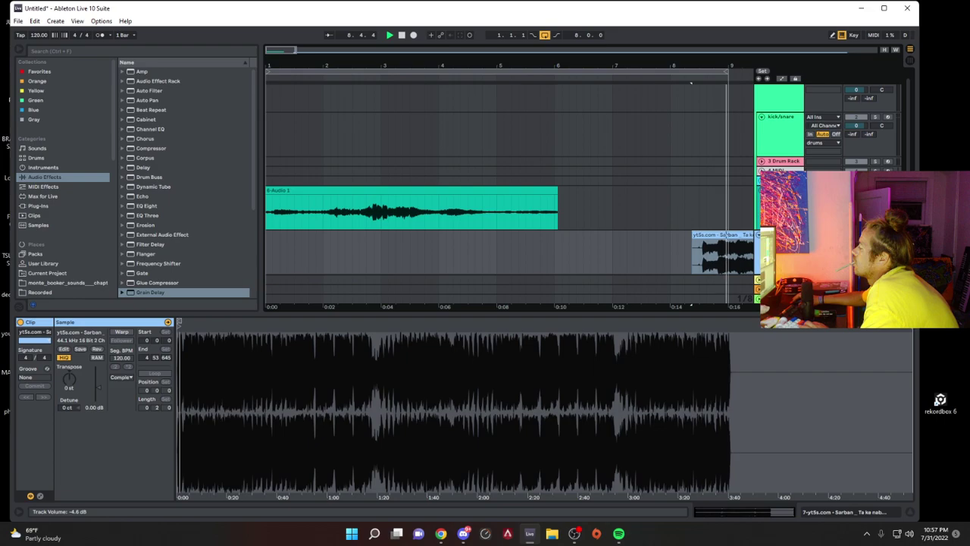
key(space)
drag(709, 235, 293, 253)
click(121, 333)
click(120, 336)
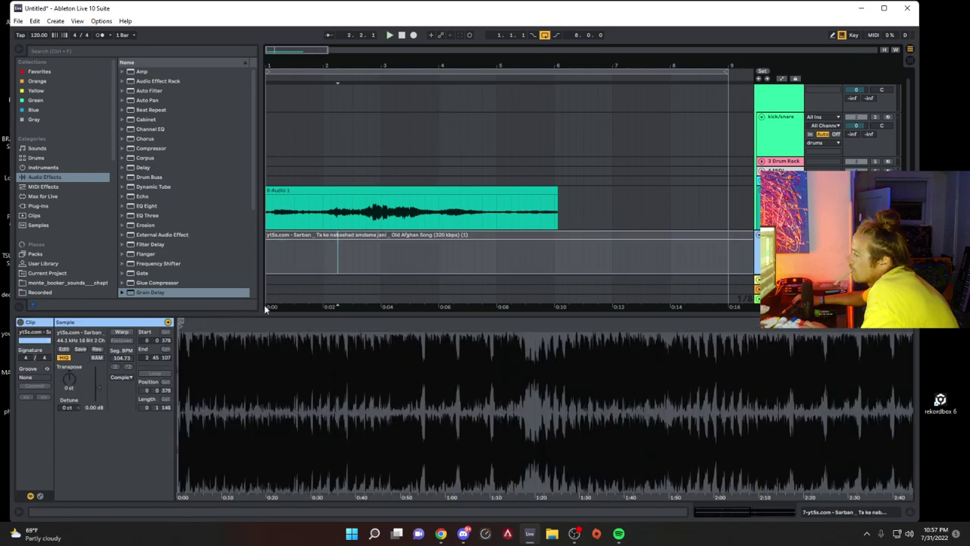
click(353, 234)
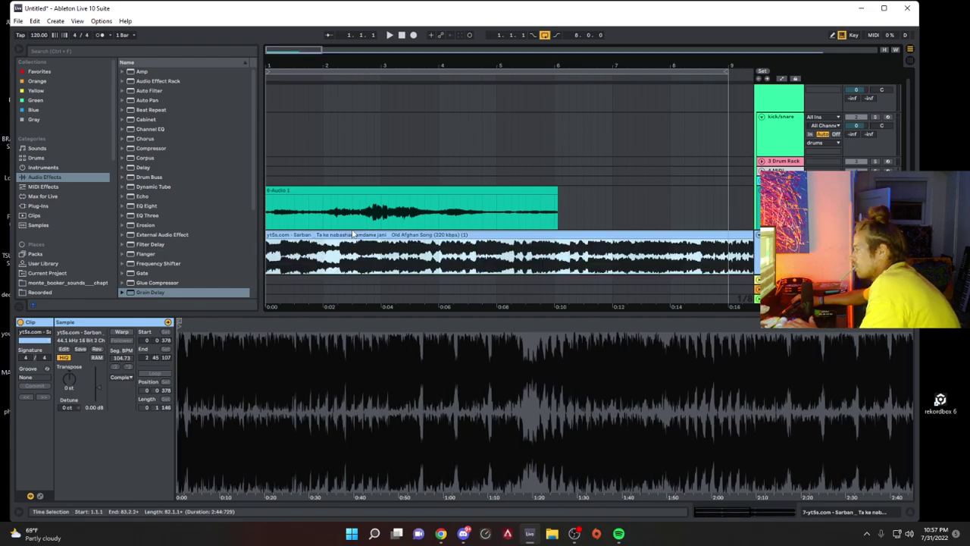
Step: Listen to the song clip from several points between about bars 5 and 32 for a passage to sample
click(532, 121)
key(space)
scroll(555, 122, down, 6)
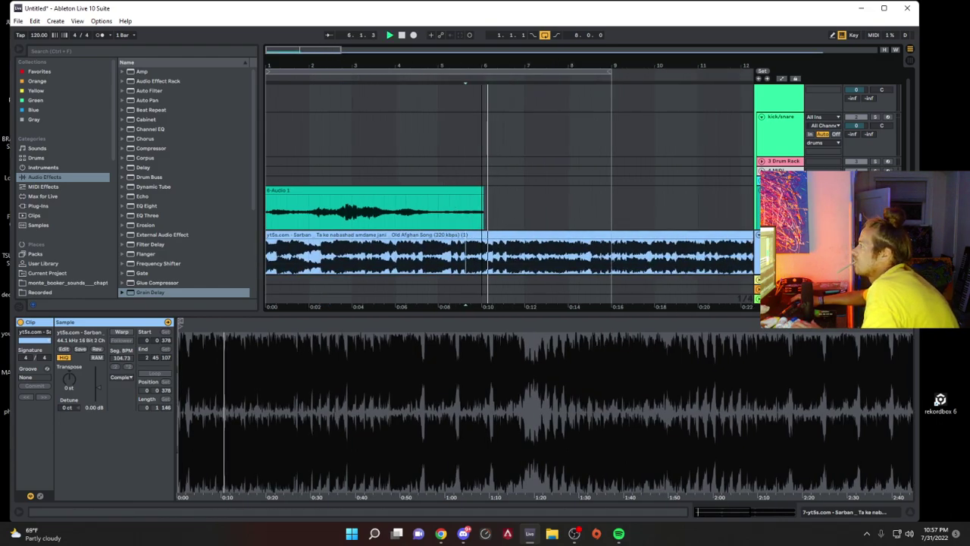
click(416, 262)
key(space)
key(space)
click(452, 260)
key(space)
key(space)
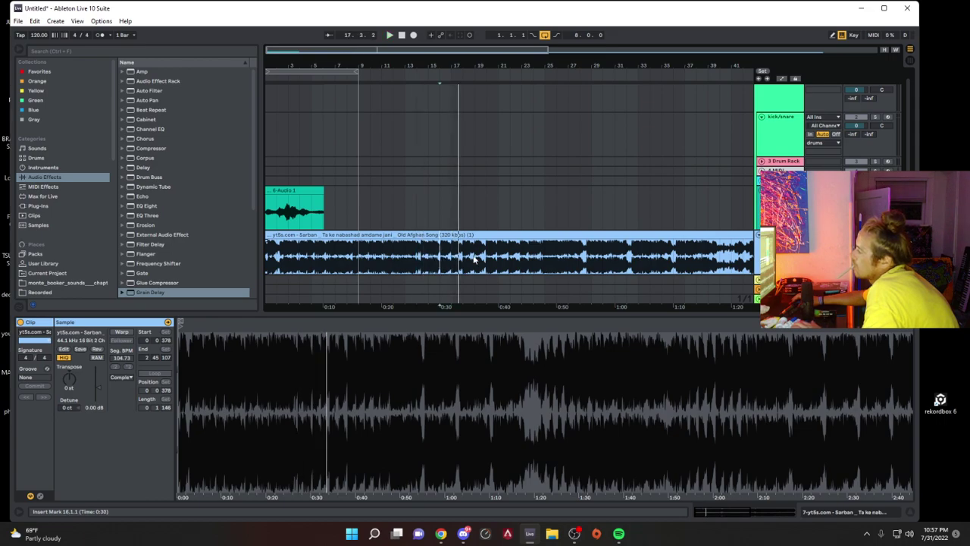
click(545, 259)
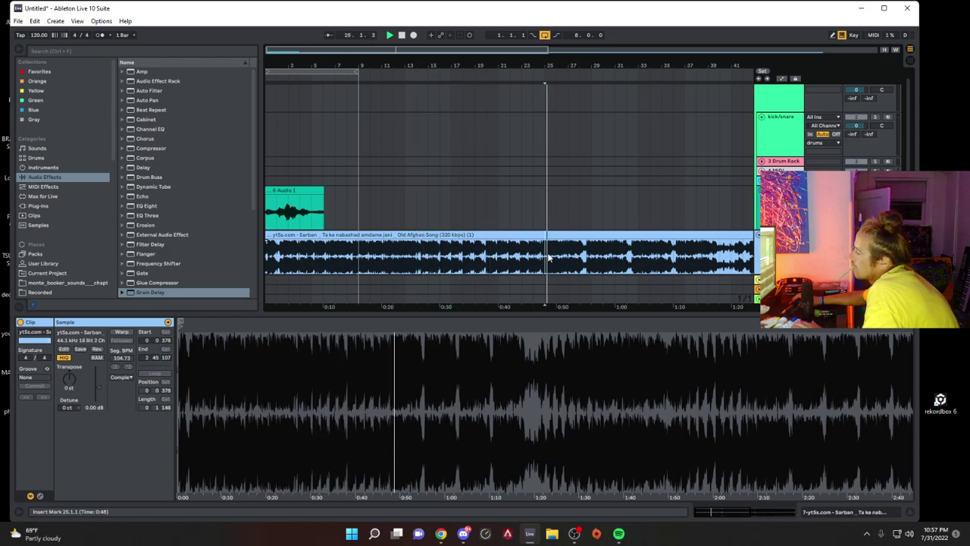
drag(547, 257, 577, 246)
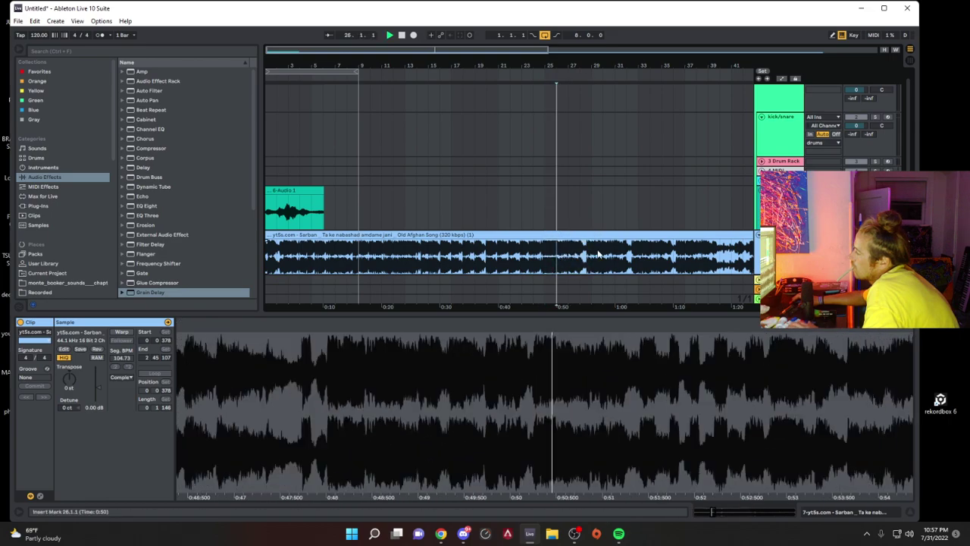
click(604, 258)
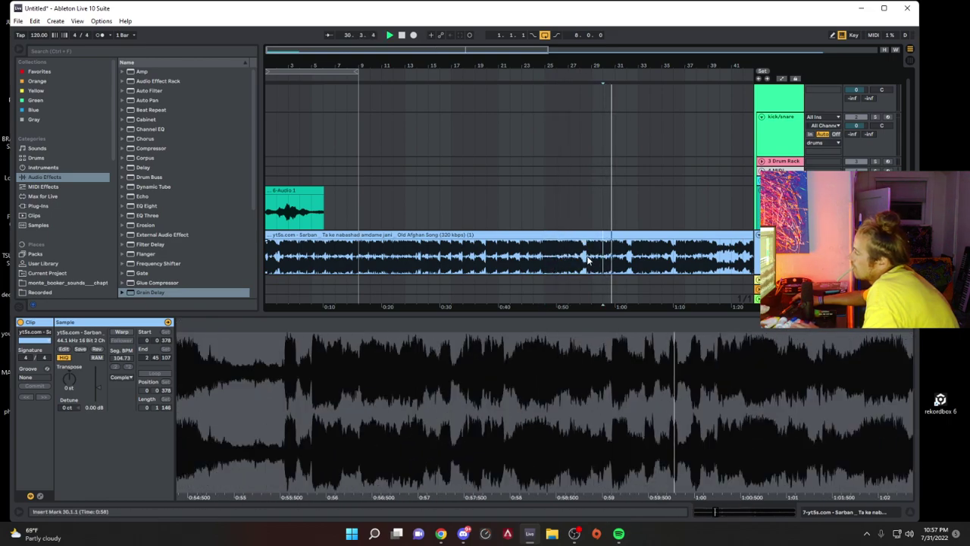
click(587, 259)
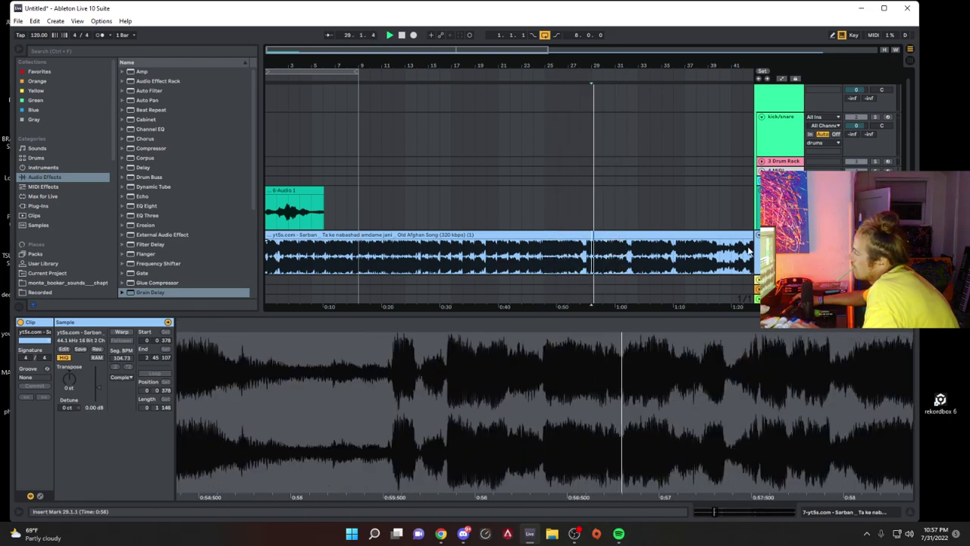
click(628, 258)
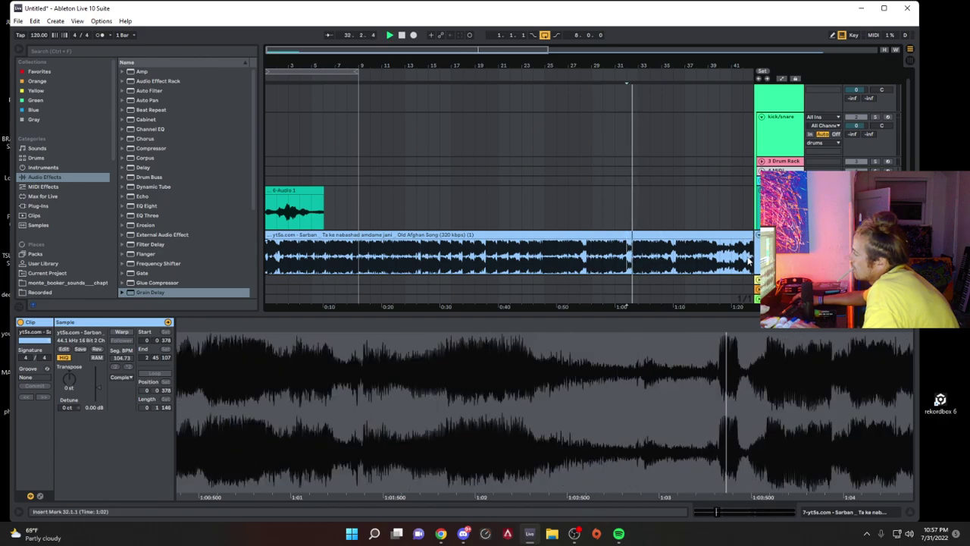
key(0)
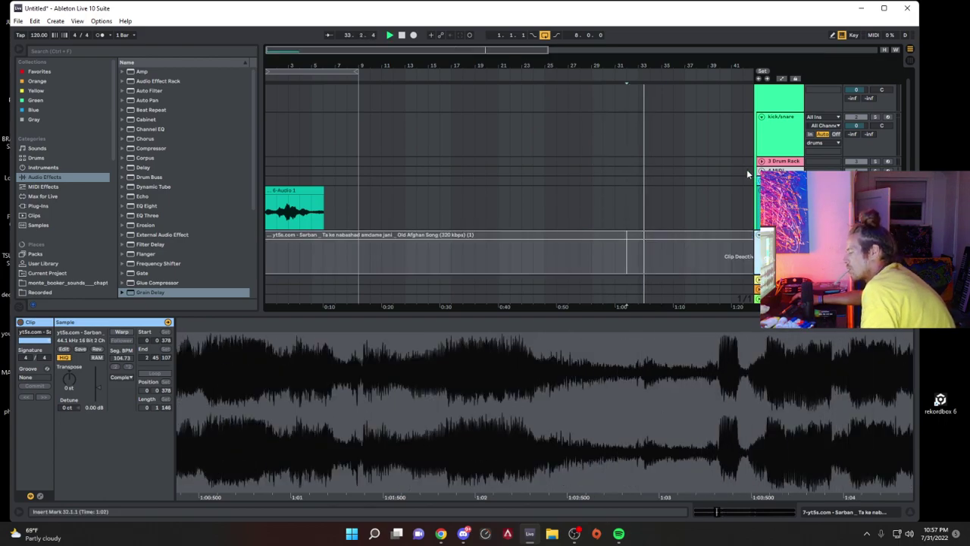
key(ctrl+z)
key(space)
click(34, 20)
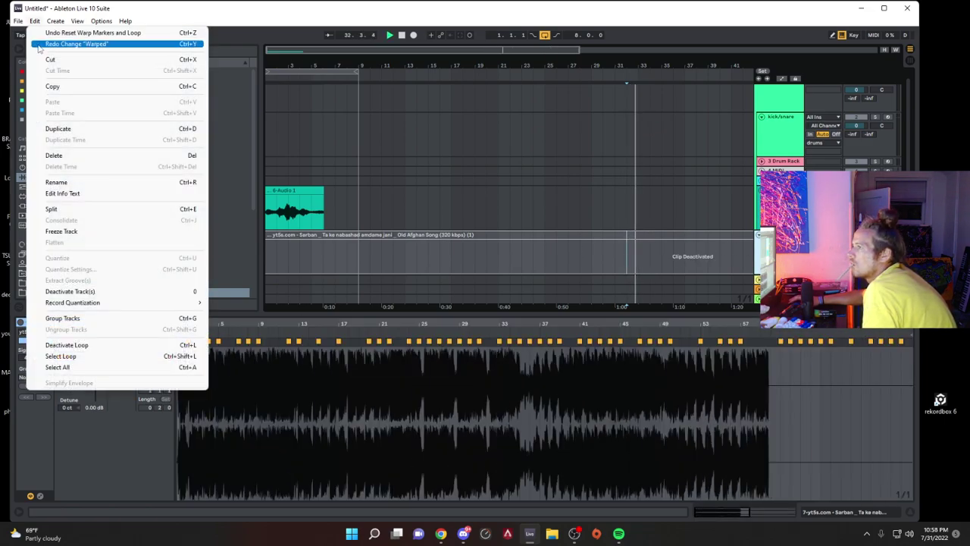
click(69, 43)
click(35, 21)
click(44, 45)
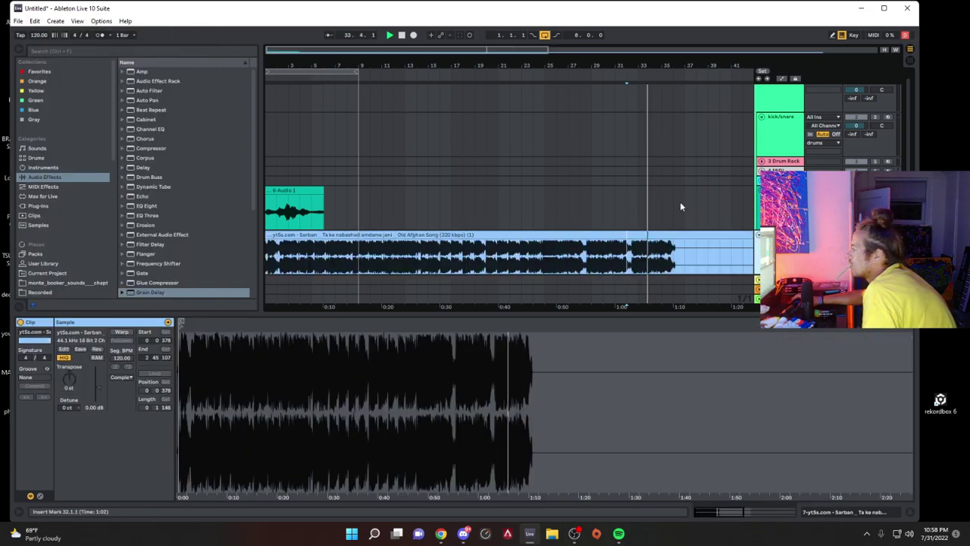
Step: Load the Sarban song into a Simpler on a new MIDI track and move its sample start to near the waveform's middle
click(779, 172)
click(779, 172)
click(779, 179)
click(703, 241)
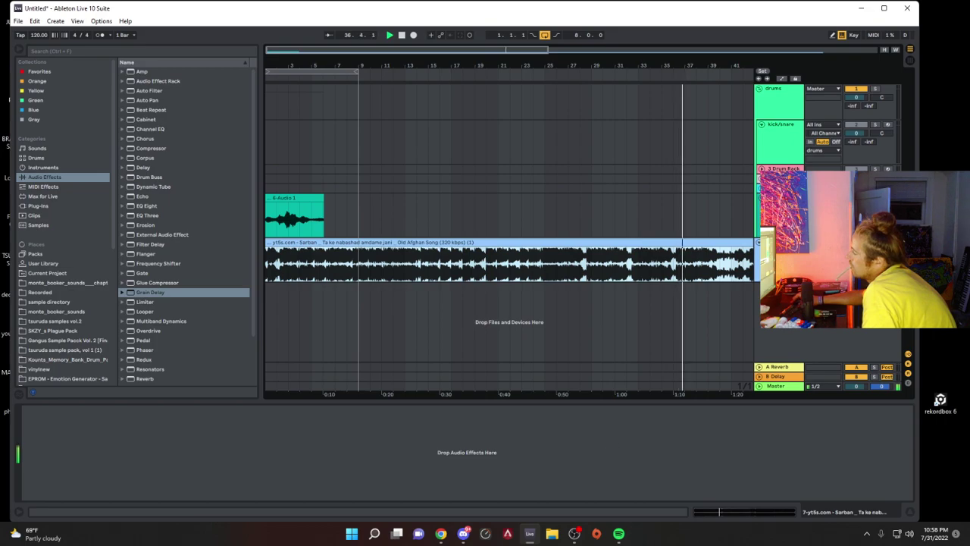
click(529, 472)
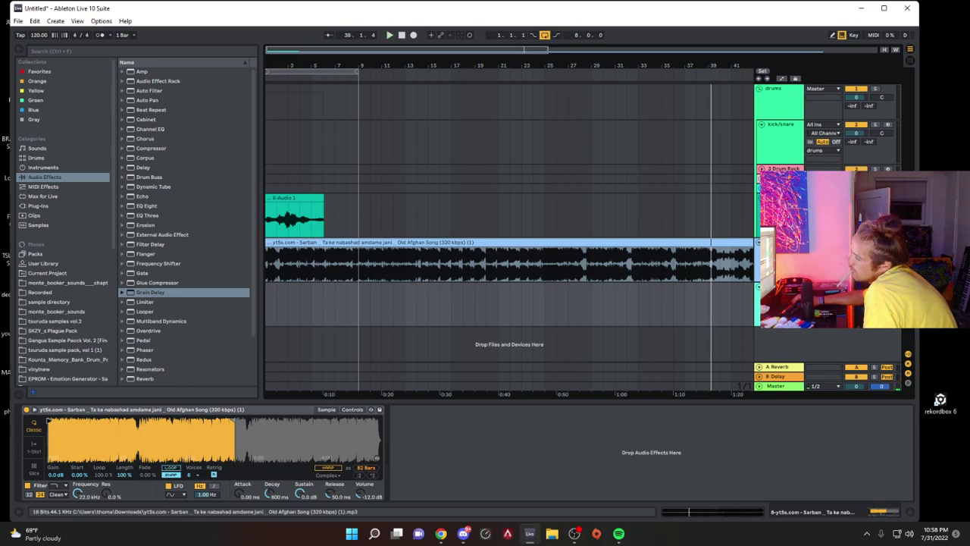
drag(49, 418, 197, 418)
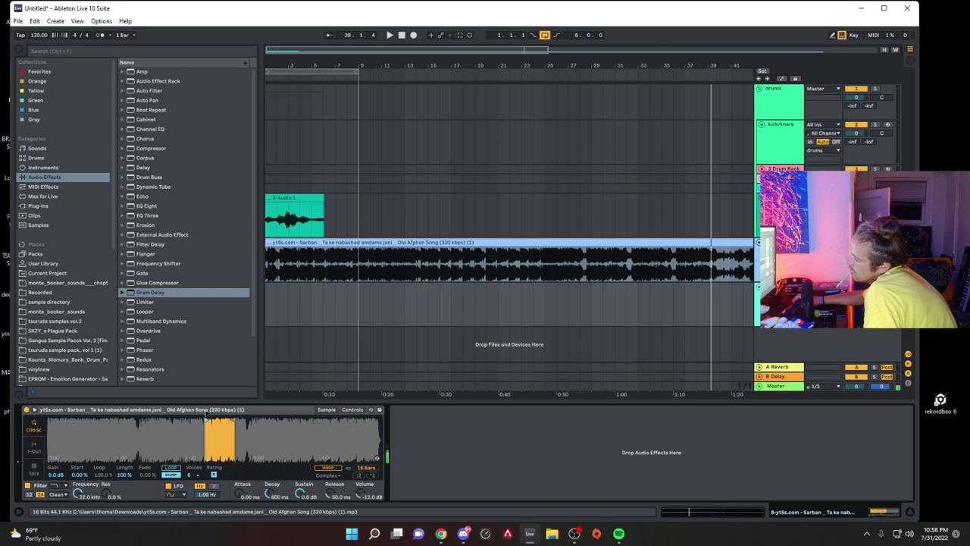
Step: Play the recorded clip from the start and shift the computer keyboard's octave range to C3
click(291, 197)
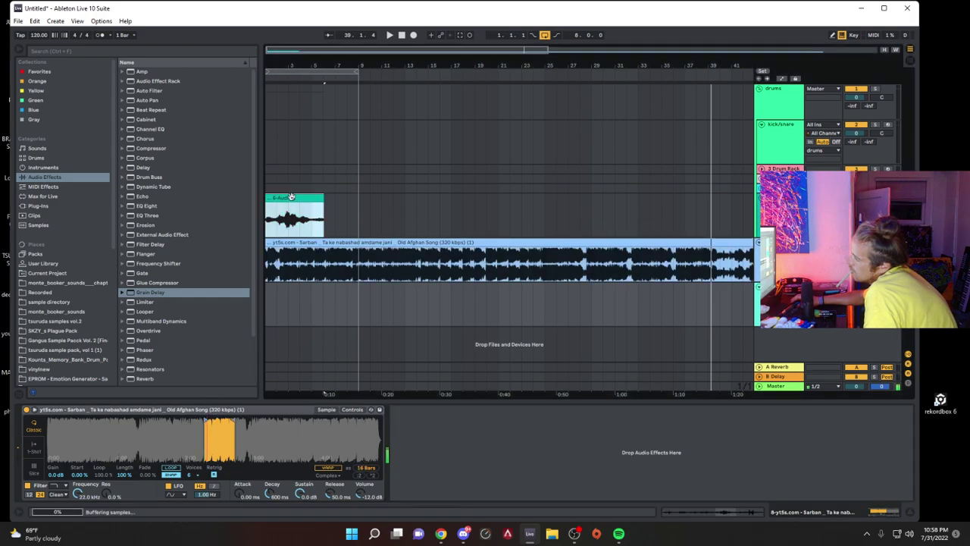
key(space)
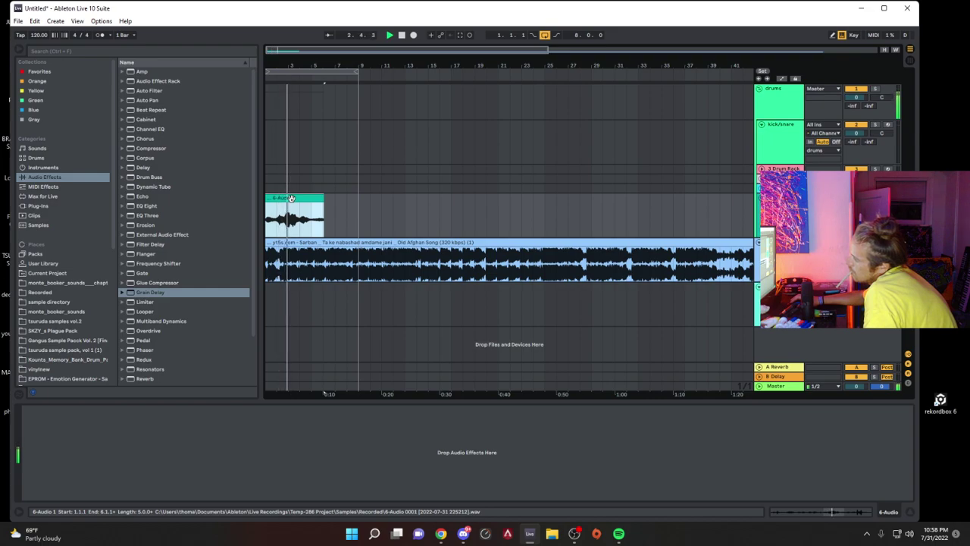
key(z)
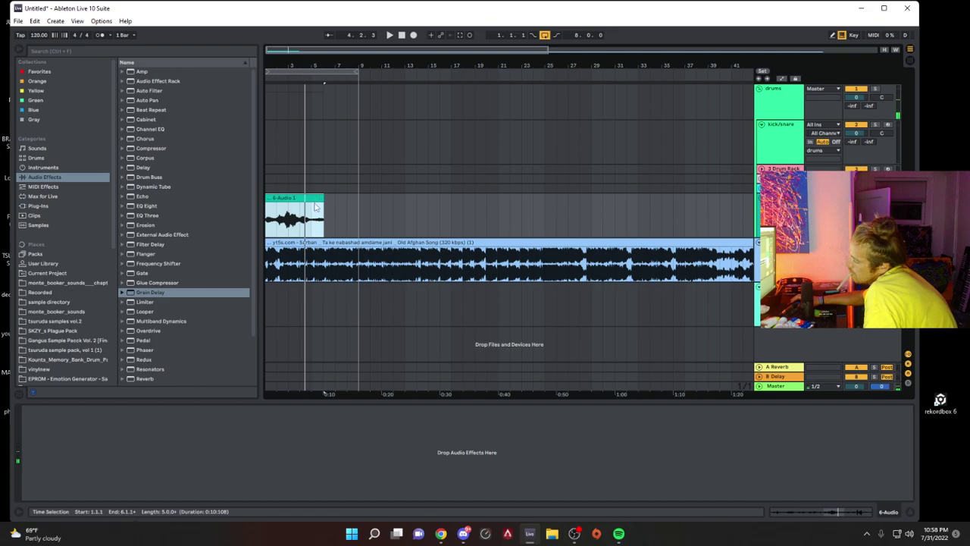
key(space)
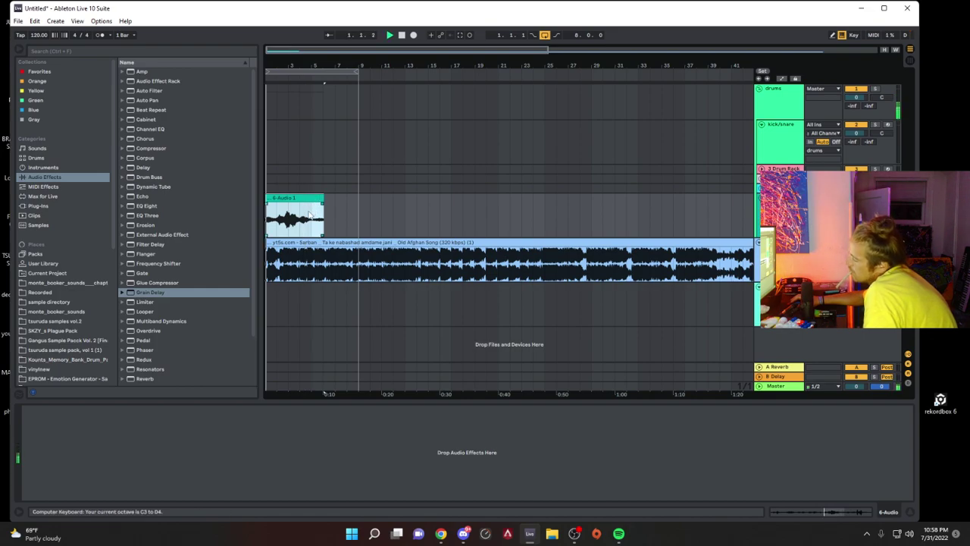
Step: Move the Simpler's sample start to an earlier passage of the song and set its release to 1.29 s while listening
click(779, 296)
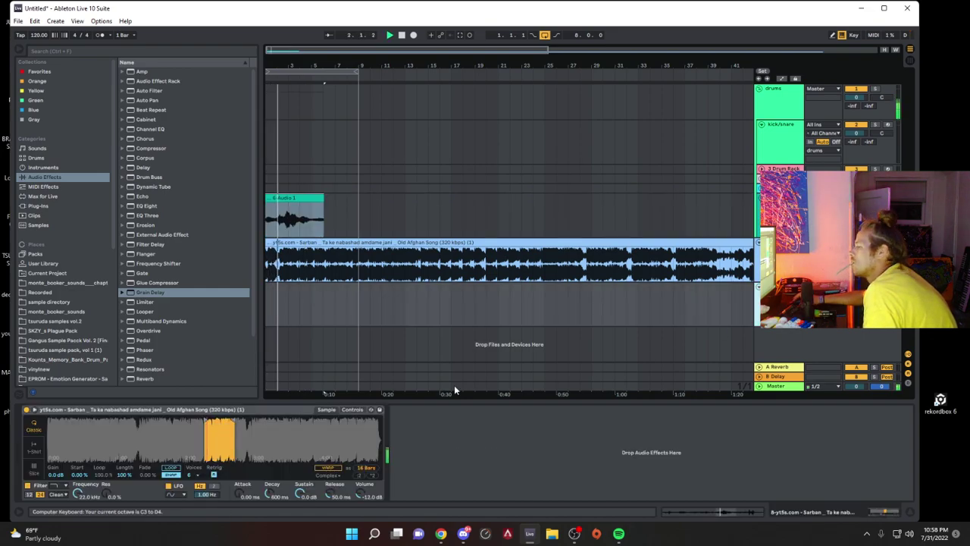
drag(204, 419, 203, 420)
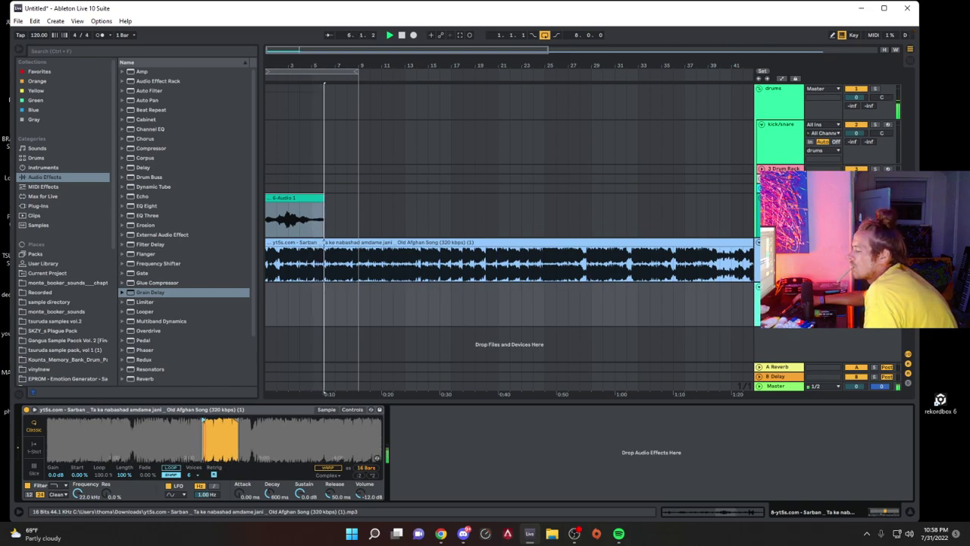
drag(209, 438, 208, 481)
drag(168, 419, 181, 419)
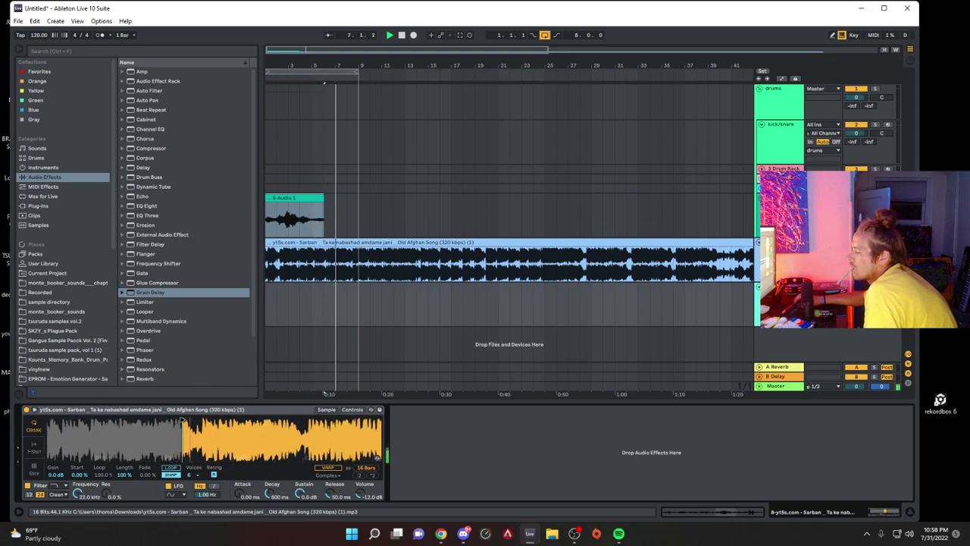
drag(329, 492, 328, 461)
drag(184, 419, 87, 423)
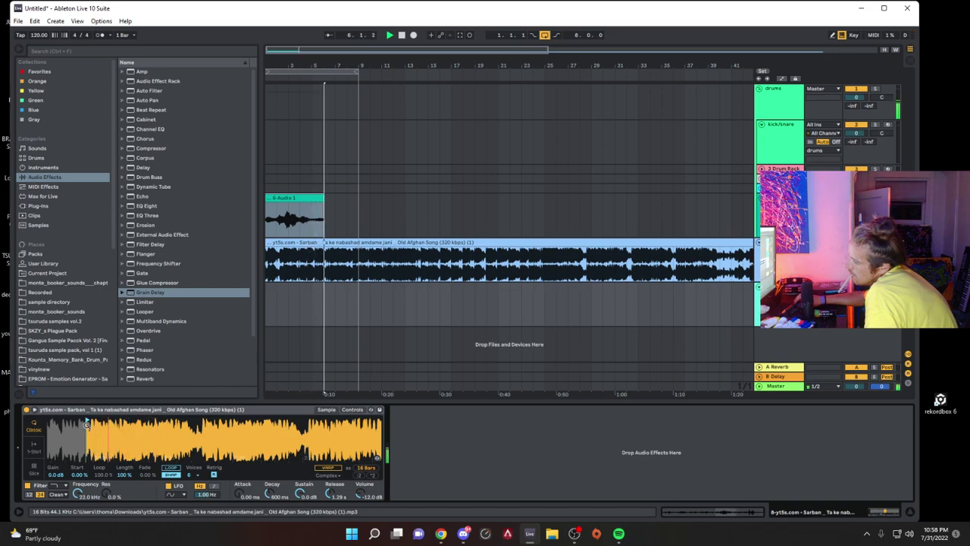
key(space)
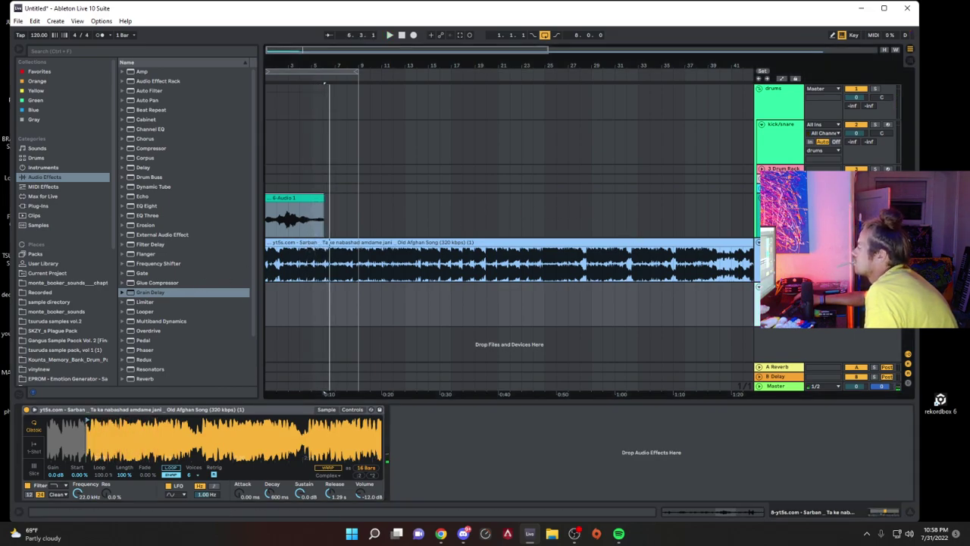
Step: Set the project tempo to 173 BPM and play the recorded clip, setting its track volume to -4.6 dB
drag(43, 37, 43, 13)
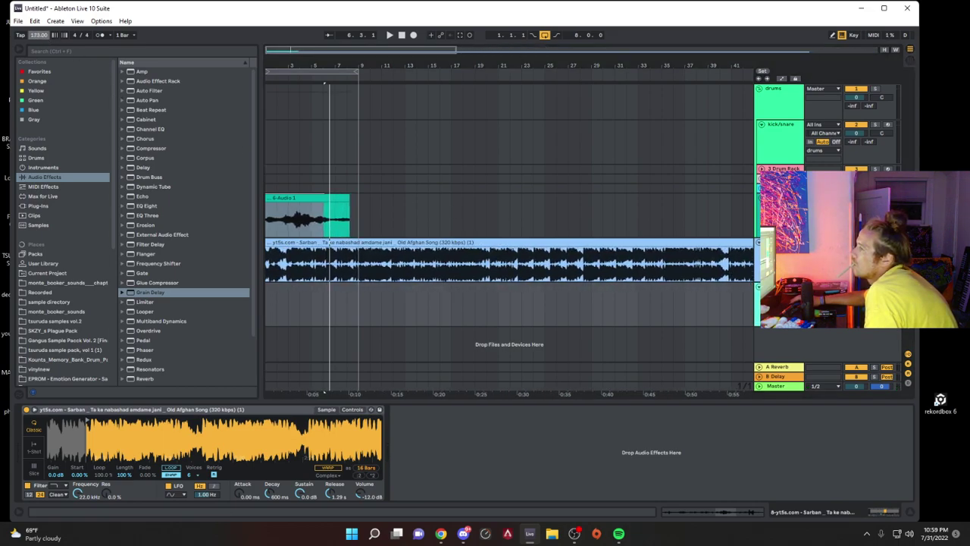
click(285, 195)
key(space)
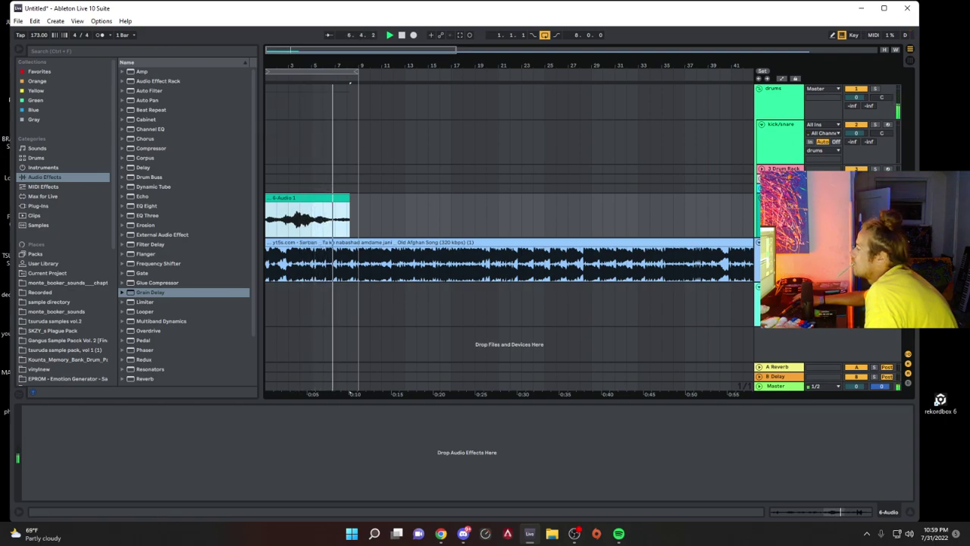
click(856, 198)
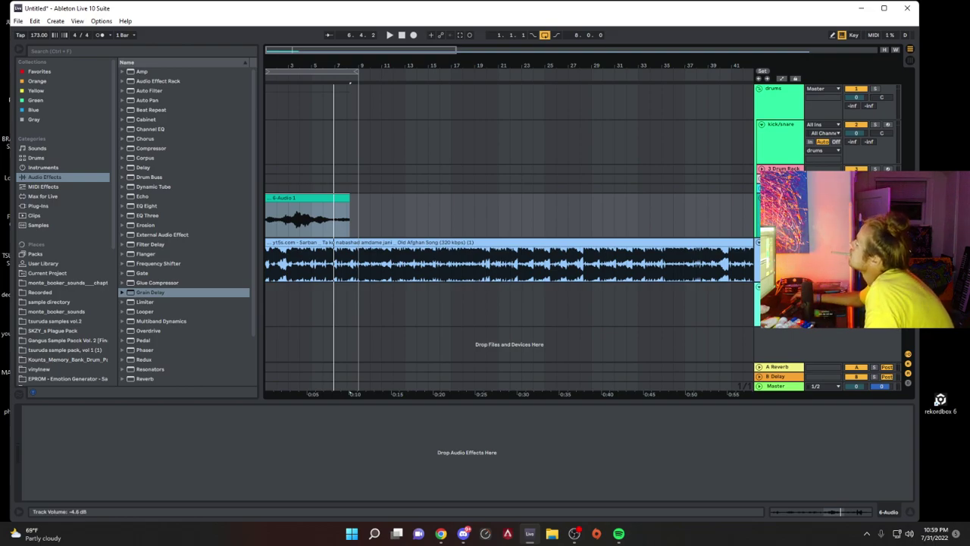
Step: Add the OTT multiband dynamics preset to the recorded clip's track and raise the high band's upper threshold during playback
click(198, 52)
text(ott)
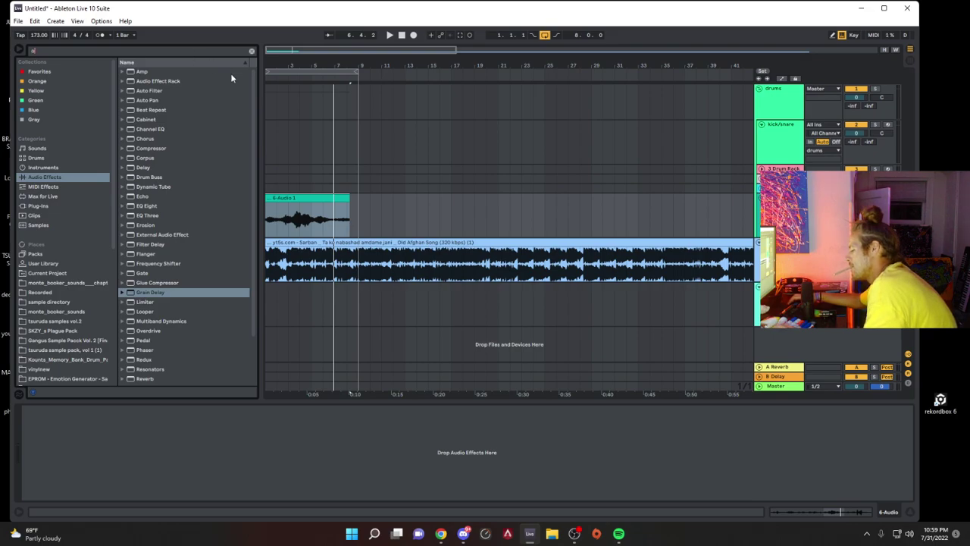
click(123, 72)
drag(157, 82, 308, 225)
key(space)
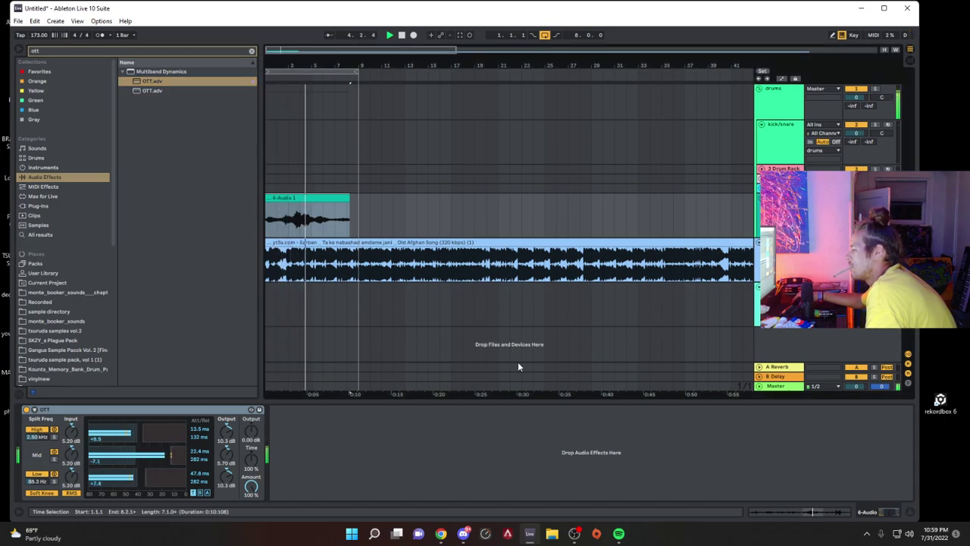
drag(143, 434, 164, 434)
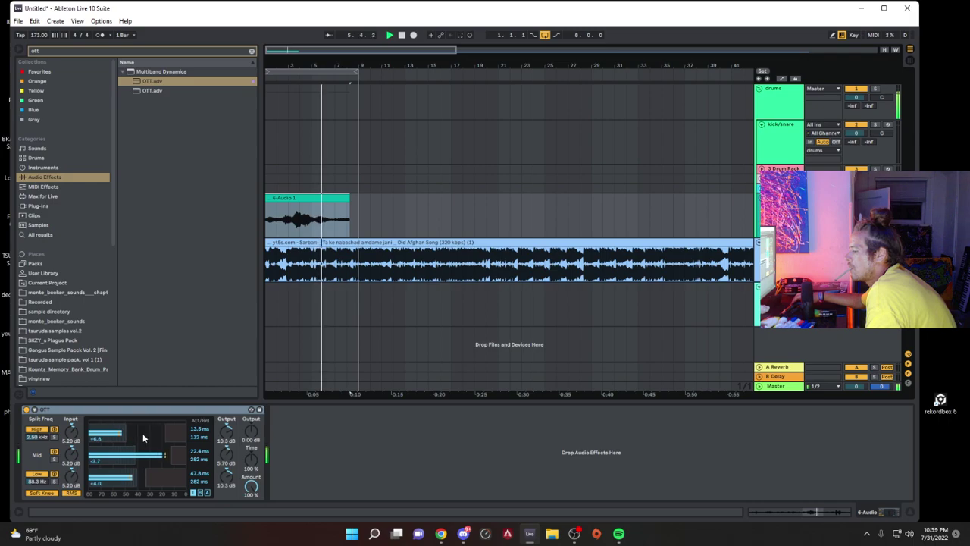
Step: Extend the end of the recorded clip to bar 9 so that it spans 8 bars
click(345, 197)
drag(345, 198, 357, 198)
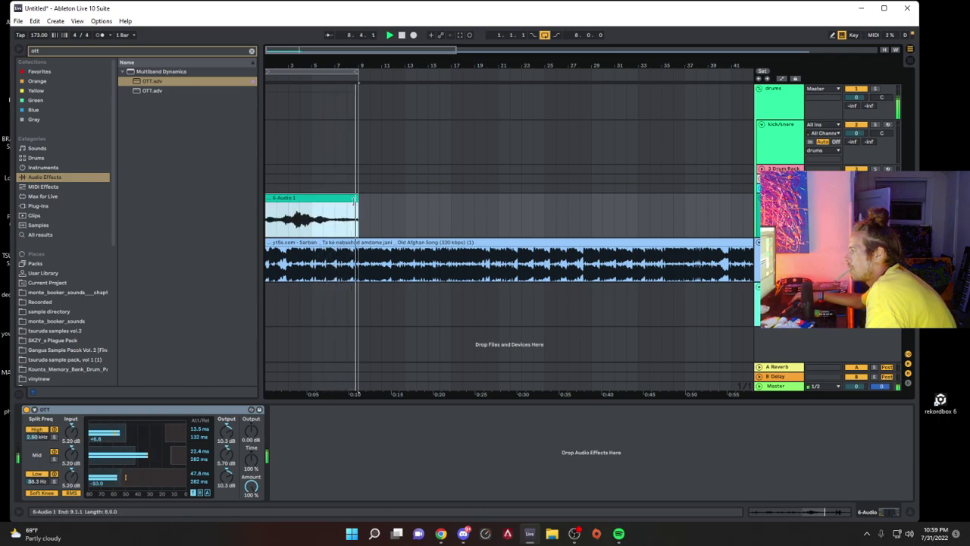
click(358, 306)
Step: In the song's Simpler, move the sample start slightly later, with a filter frequency of 2.85 kHz and an attack of 0.31 ms
click(204, 410)
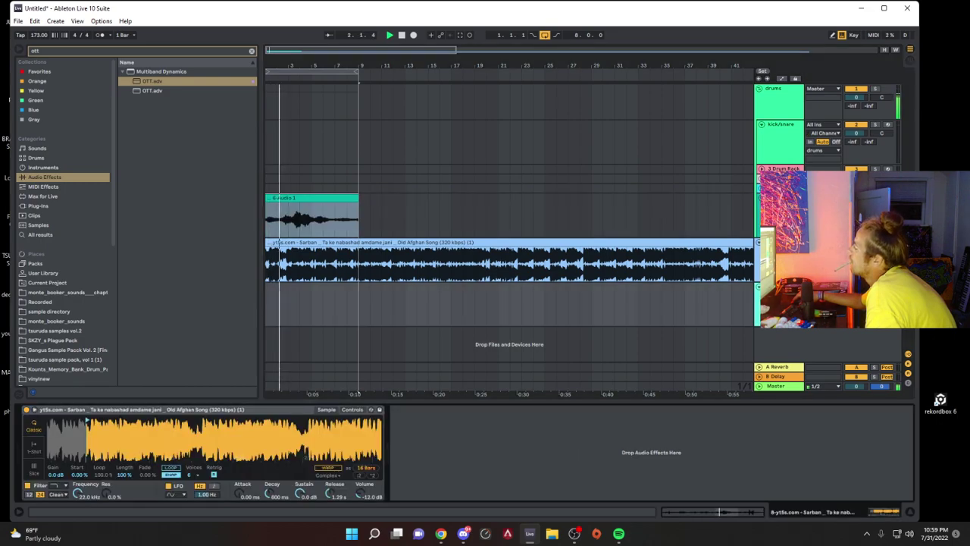
drag(88, 420, 96, 420)
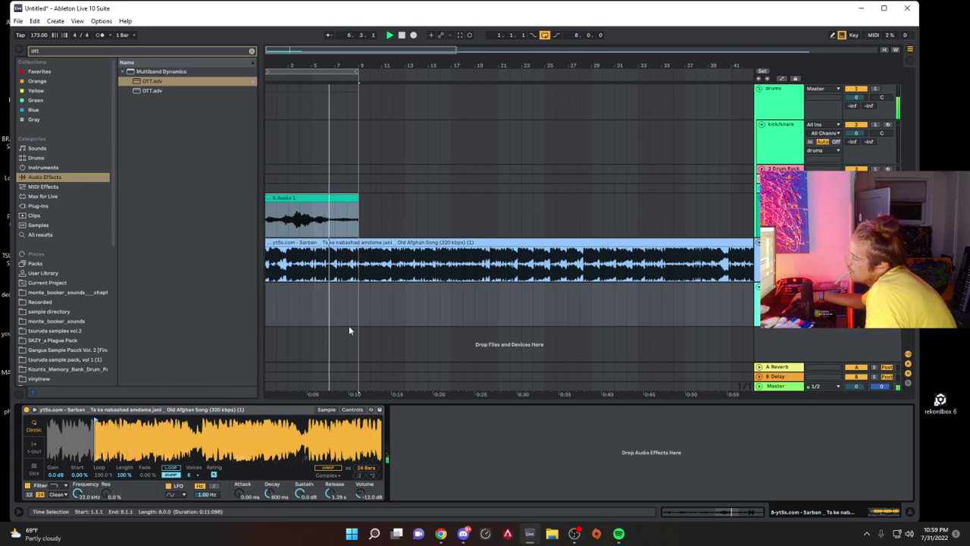
drag(77, 493, 78, 520)
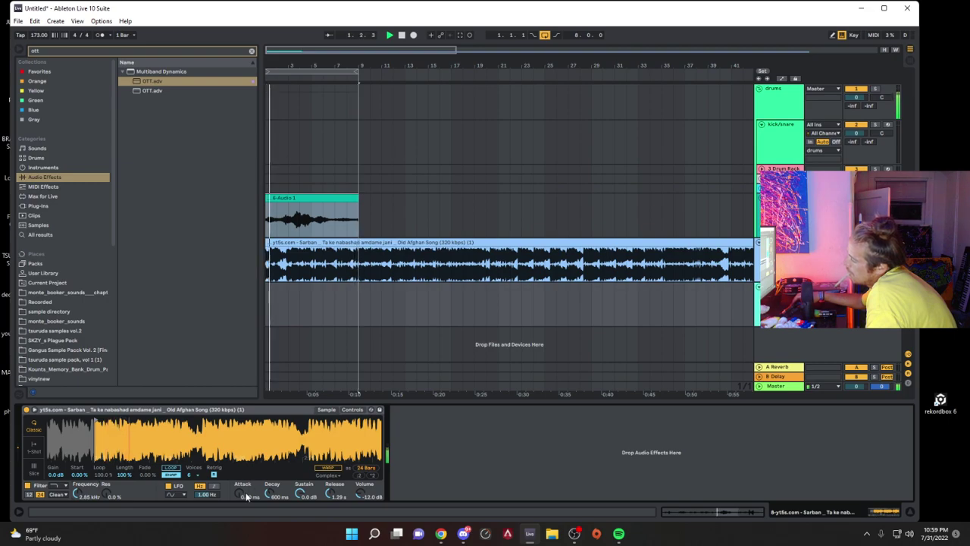
drag(241, 495, 241, 486)
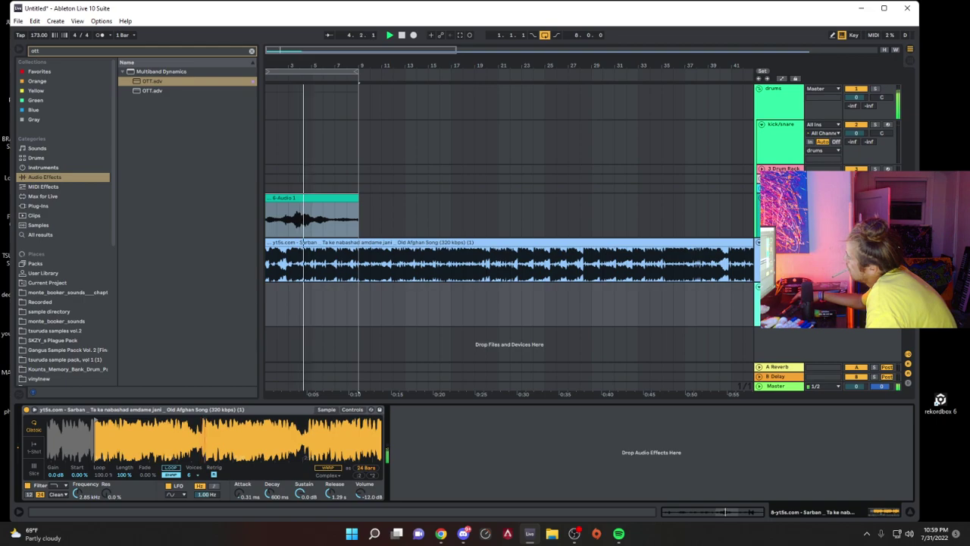
Step: Select the kick/snare track and search the browser for "kick", including in the 2021SAMPLES folder
click(778, 205)
click(774, 144)
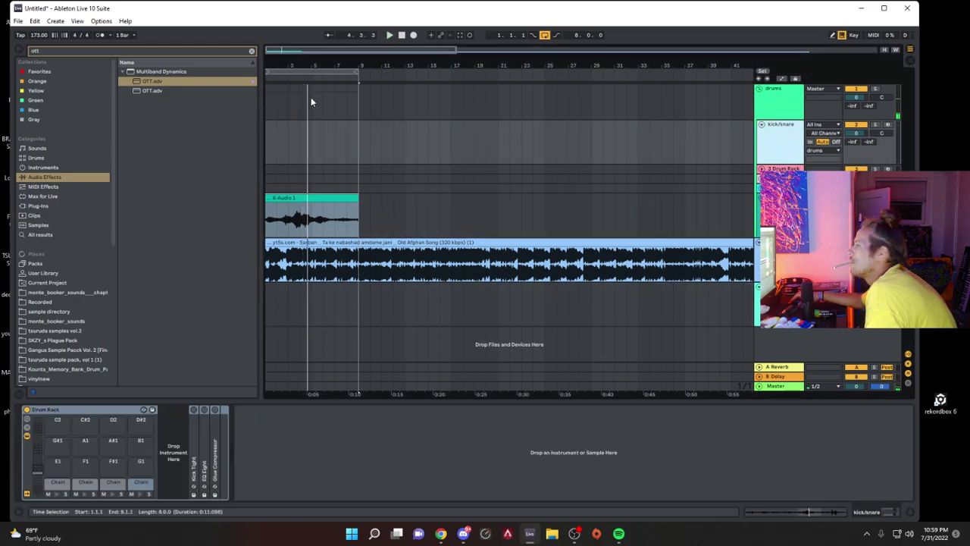
click(252, 52)
text(k)
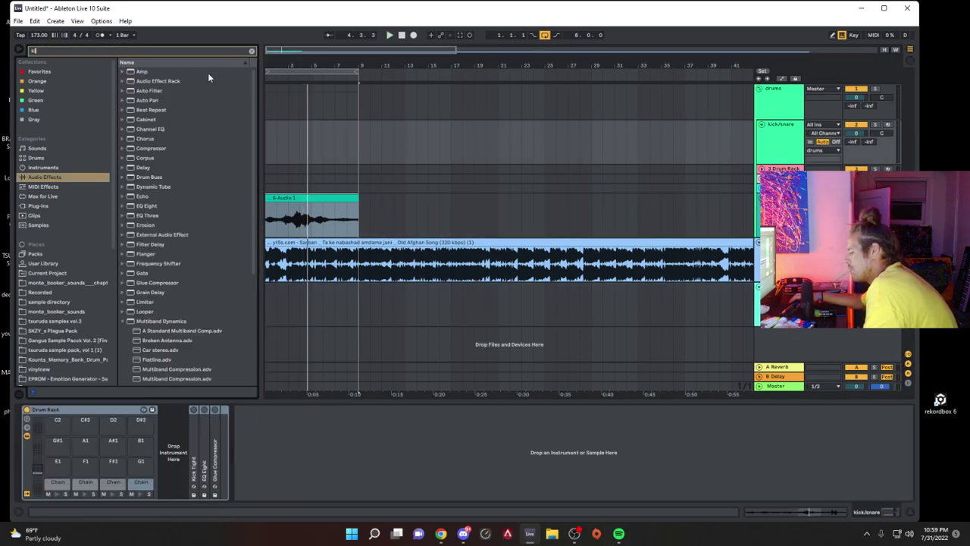
text(ick)
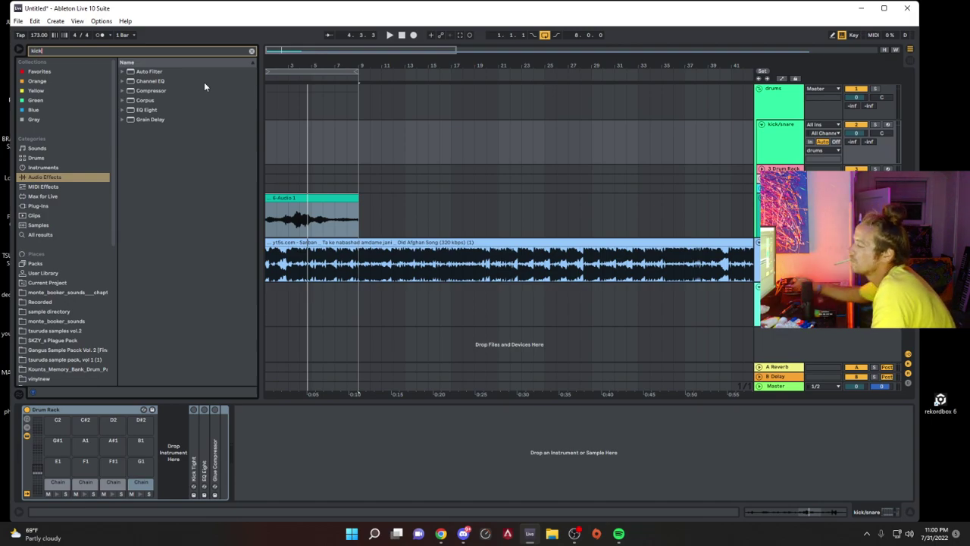
scroll(79, 287, down, 5)
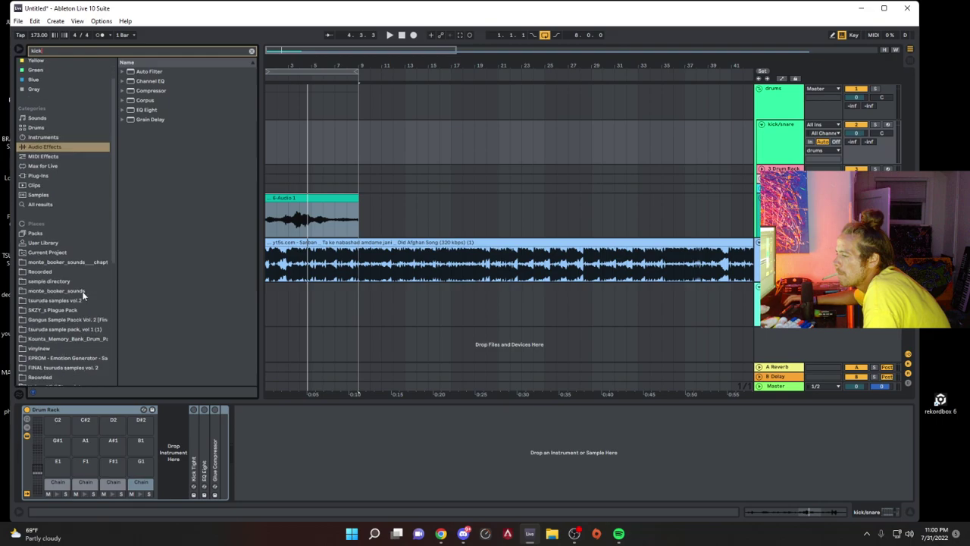
click(69, 345)
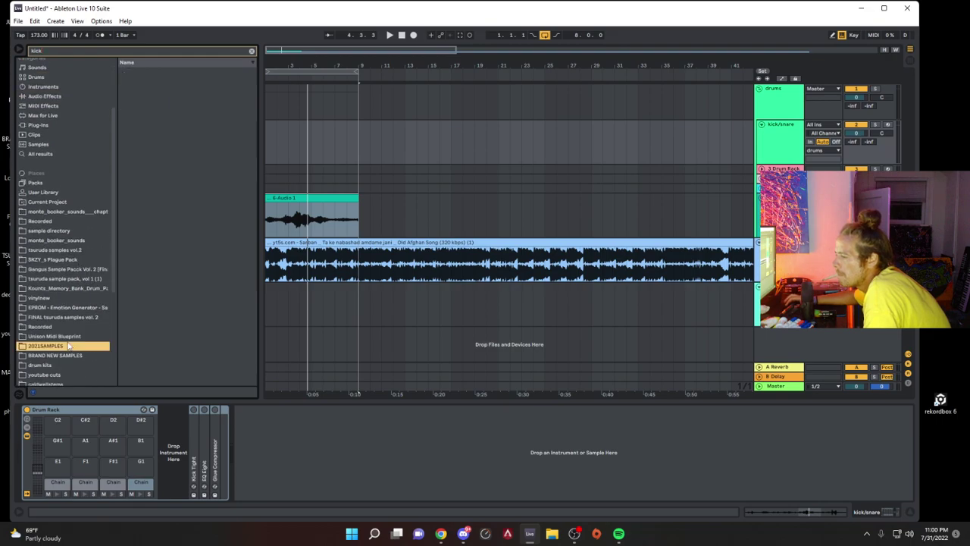
Step: Clear the browser search and preview the lastminutepercs recordings in the 2021SAMPLES folder
click(252, 51)
click(173, 292)
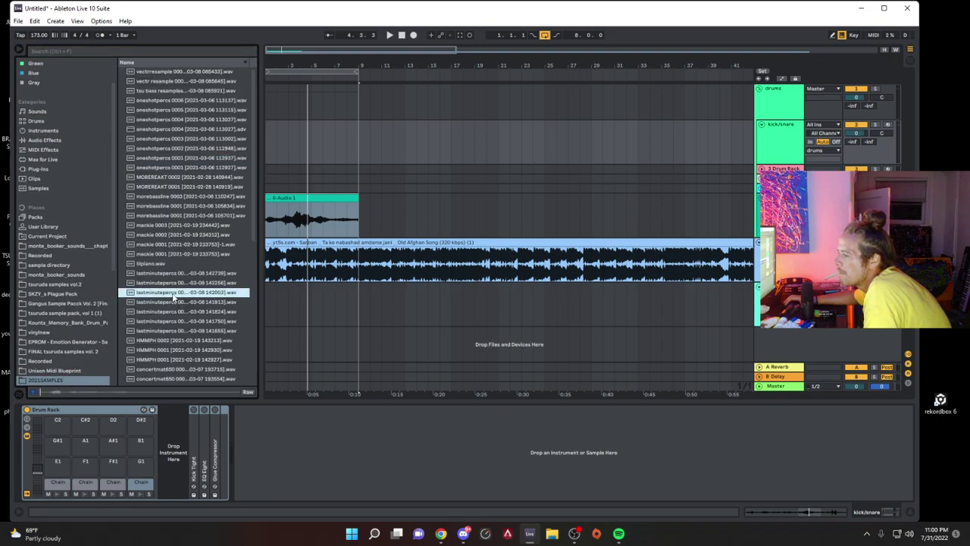
click(156, 322)
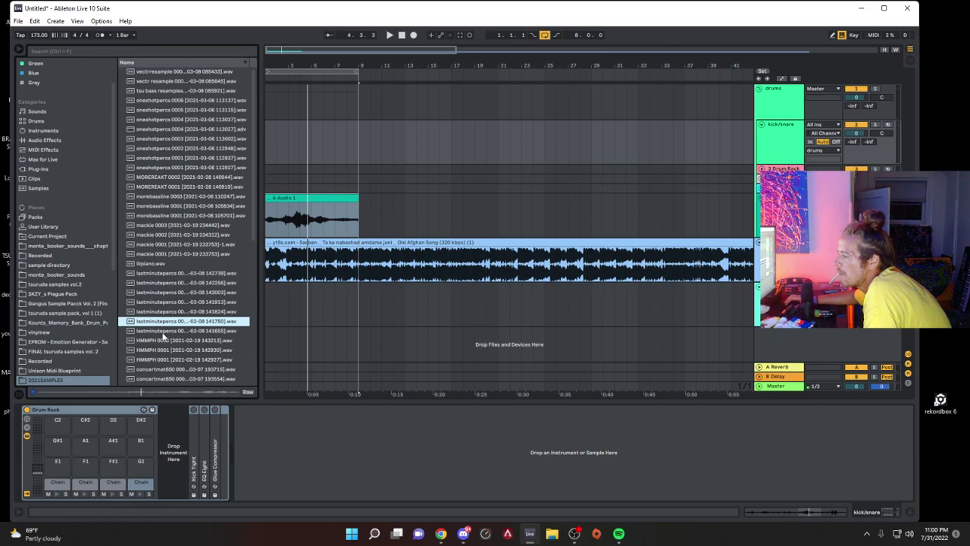
drag(206, 324, 272, 169)
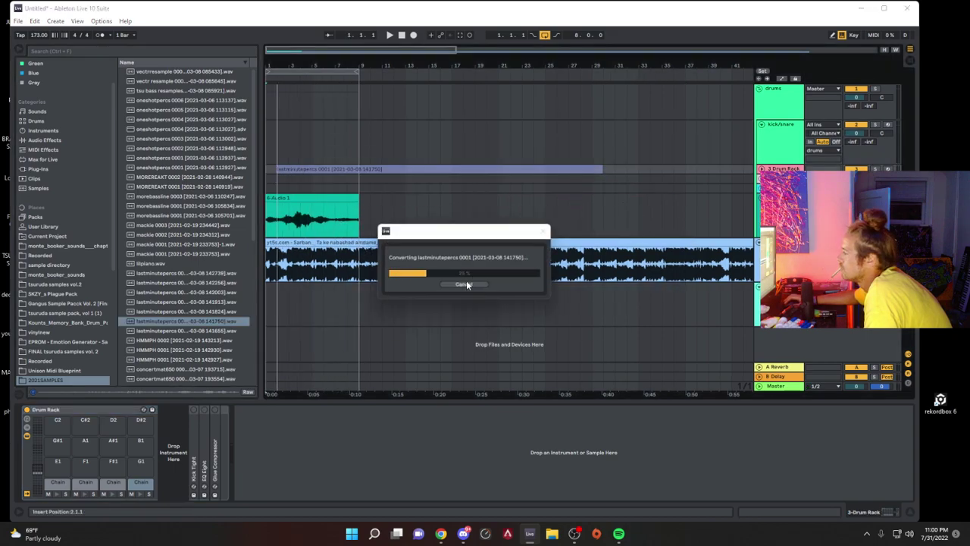
click(468, 285)
drag(213, 323, 287, 176)
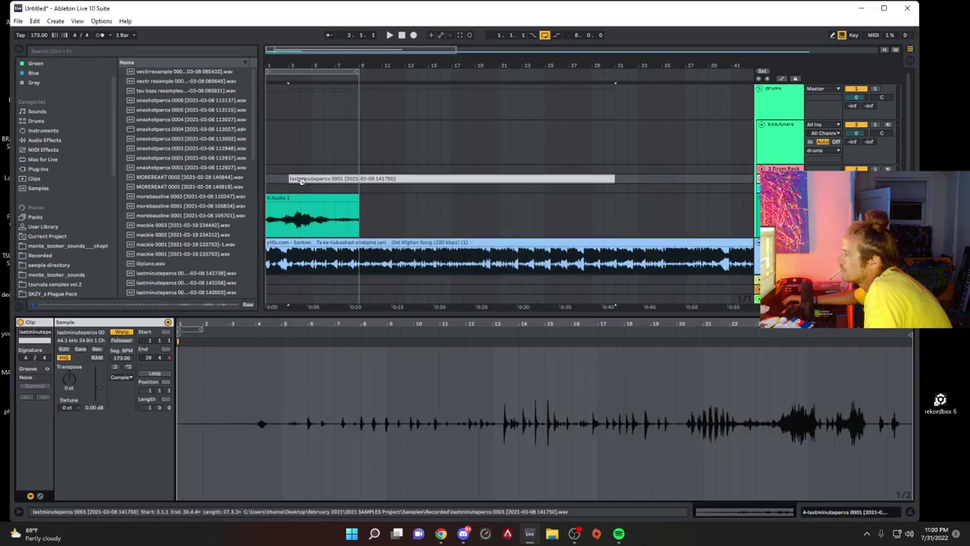
Step: Trim the lastminutepercs clip to begin at a percussion hit and move the clip to bar 1 of the arrangement
right_click(335, 341)
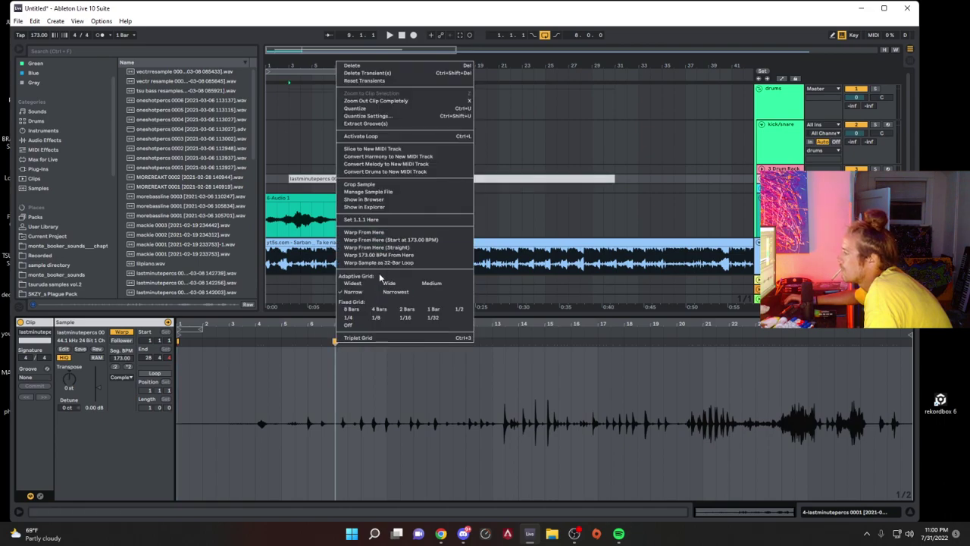
click(385, 221)
key(space)
drag(363, 179, 341, 178)
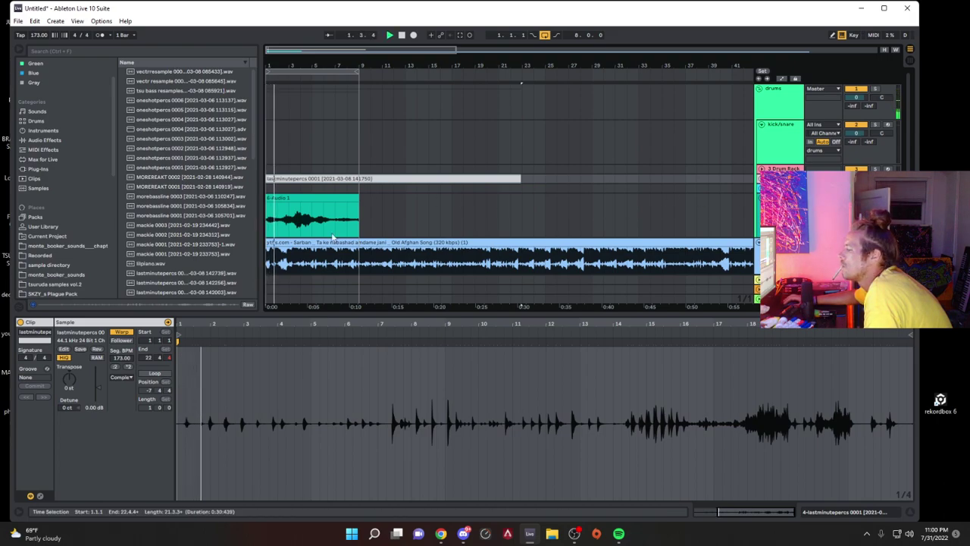
right_click(182, 344)
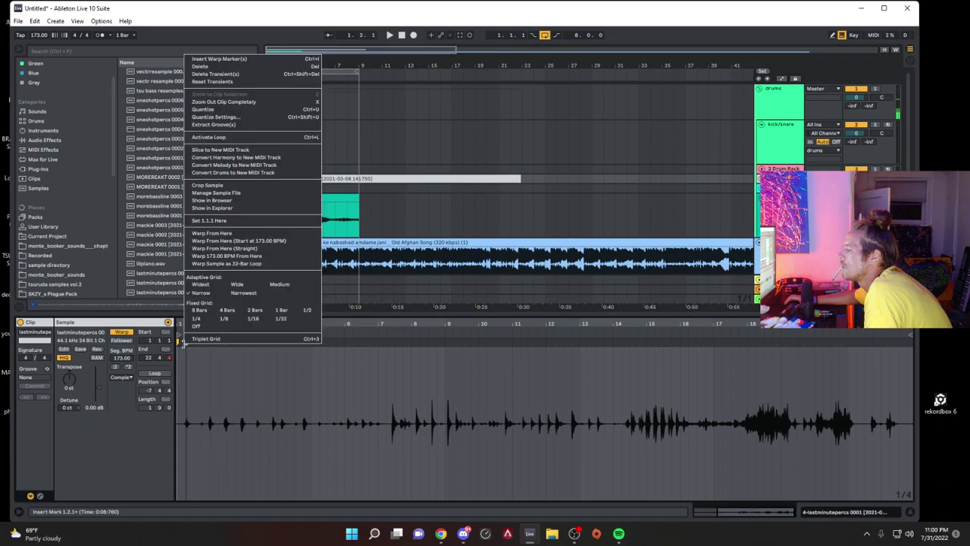
click(229, 221)
Step: Turn off warping for the percussion clip and set its transpose to -3 st, auditioning it against the metronome
click(121, 332)
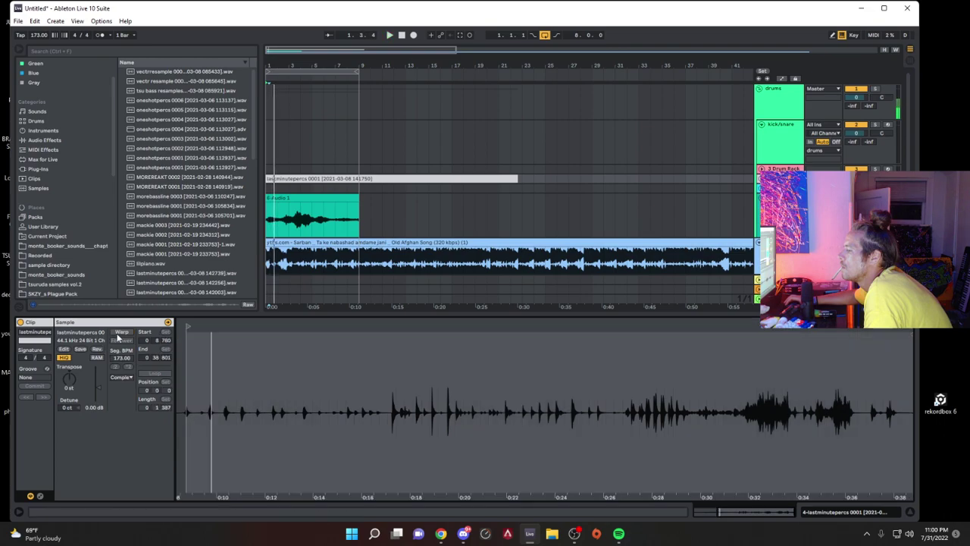
drag(69, 379, 69, 399)
key(space)
key(space)
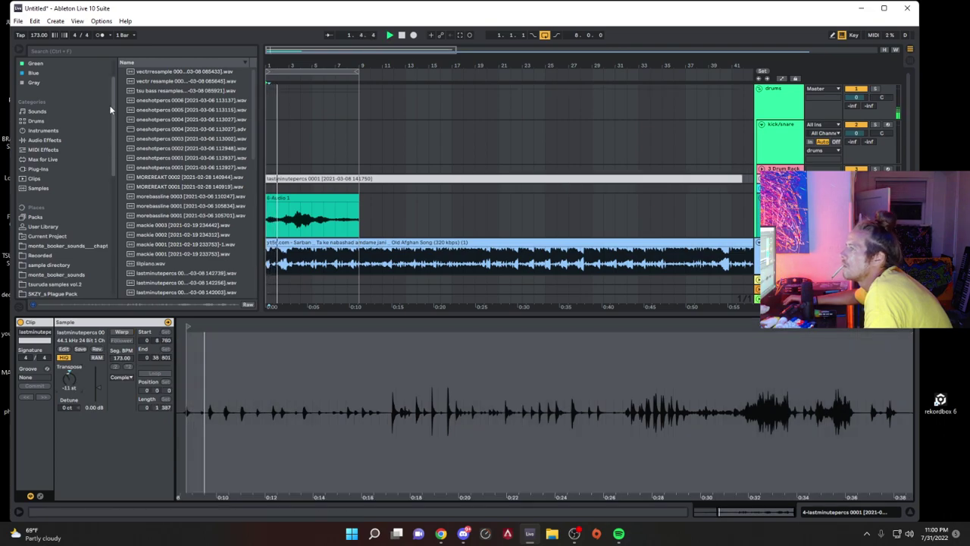
click(99, 36)
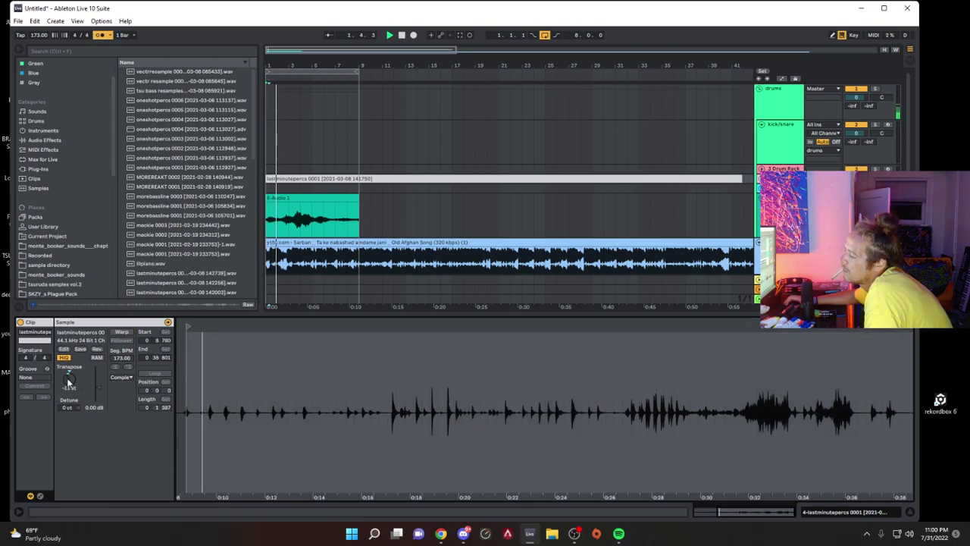
drag(67, 378, 67, 364)
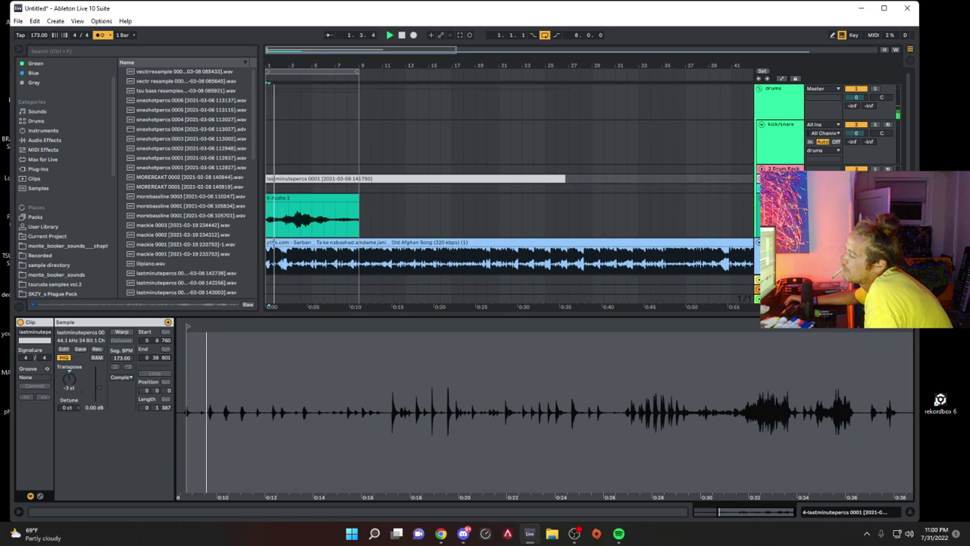
key(space)
key(space)
Step: Duplicate the percussion clip's half-bar section from 1.3.1 to 2.1.1 repeatedly up to bar 9, and turn the metronome off
drag(268, 65, 267, 102)
key(space)
key(space)
drag(332, 187, 303, 188)
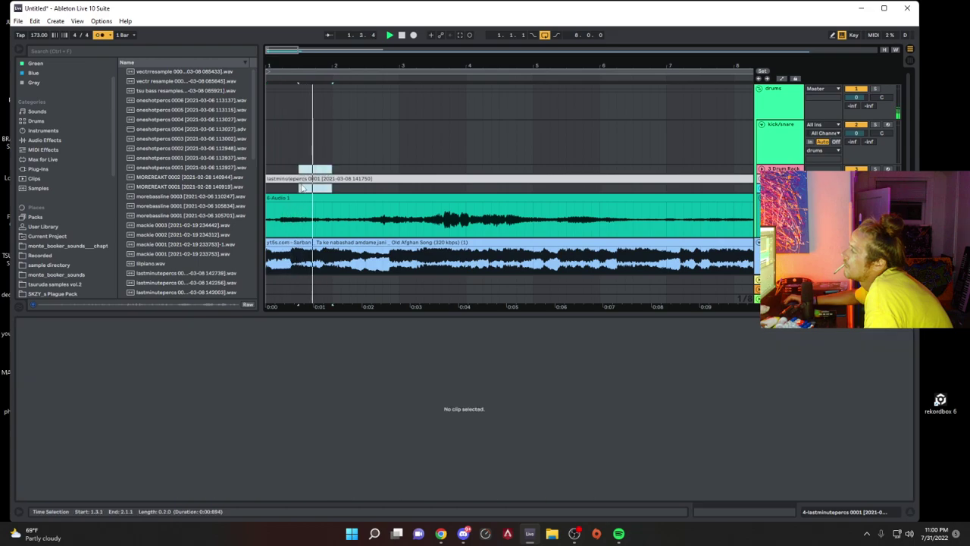
key(ctrl+d)
key(ctrl+d)
key(ctrl+d)
key(ctrl+d)
key(ctrl+d)
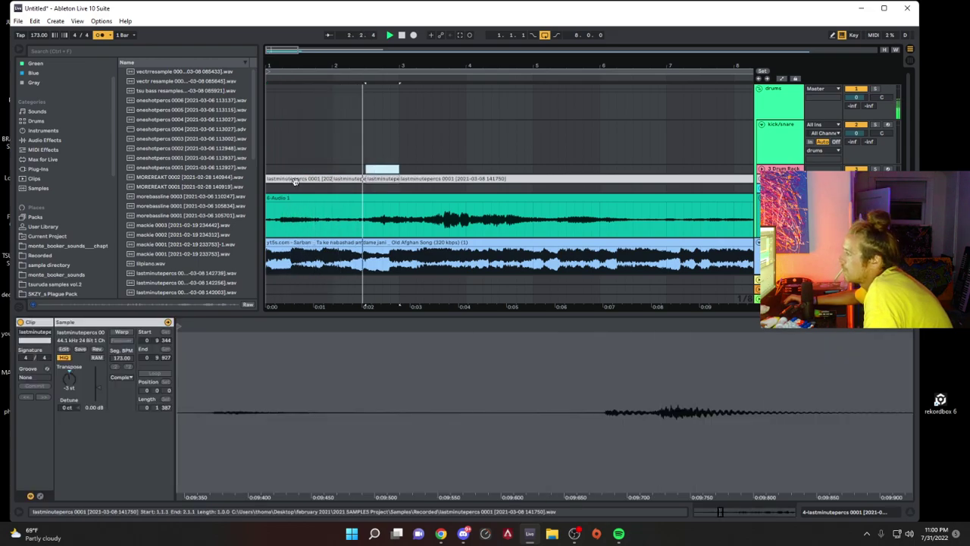
key(ctrl+d)
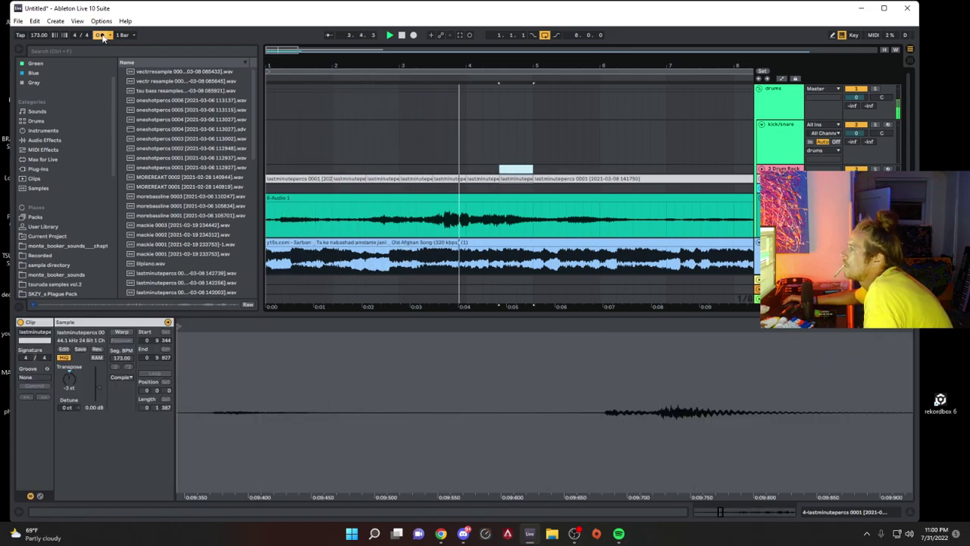
key(ctrl+d)
key(ctrl+d)
key(ctrl+d)
key(ctrl+d)
key(ctrl+d)
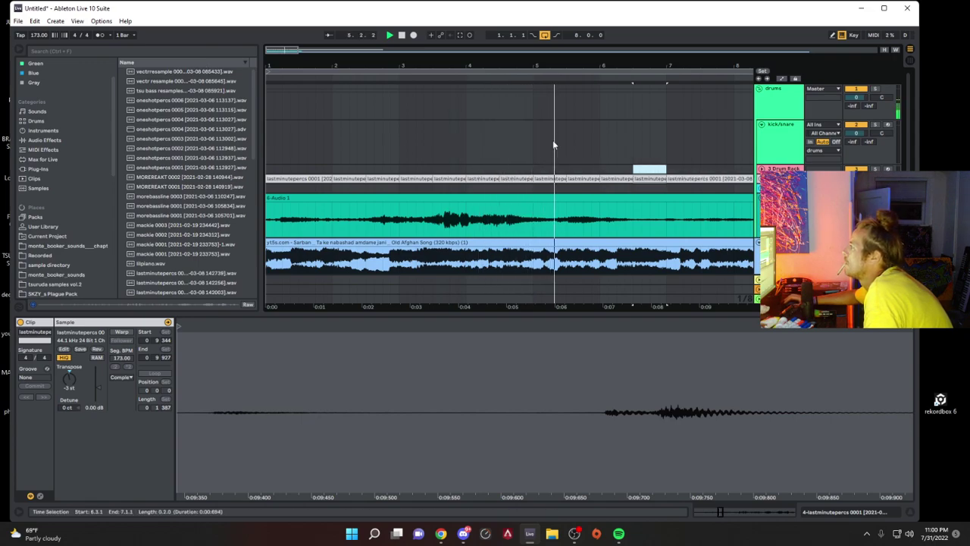
drag(547, 65, 547, 24)
key(ctrl+d)
key(ctrl+d)
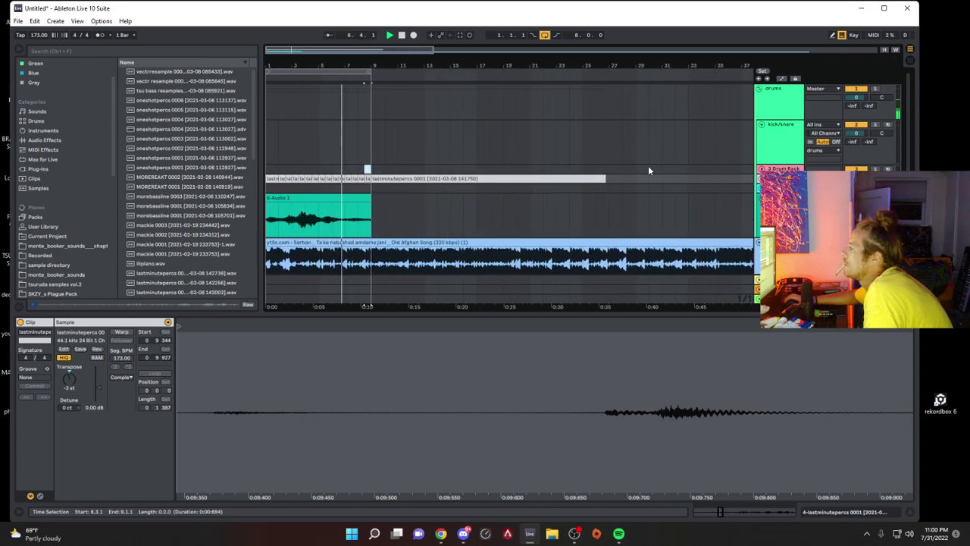
Step: Add Grain Delay to the percussion track with a frequency of about 12 Hz, pitch -3.82 and unsynced delay time
key(shift+Tab)
click(198, 51)
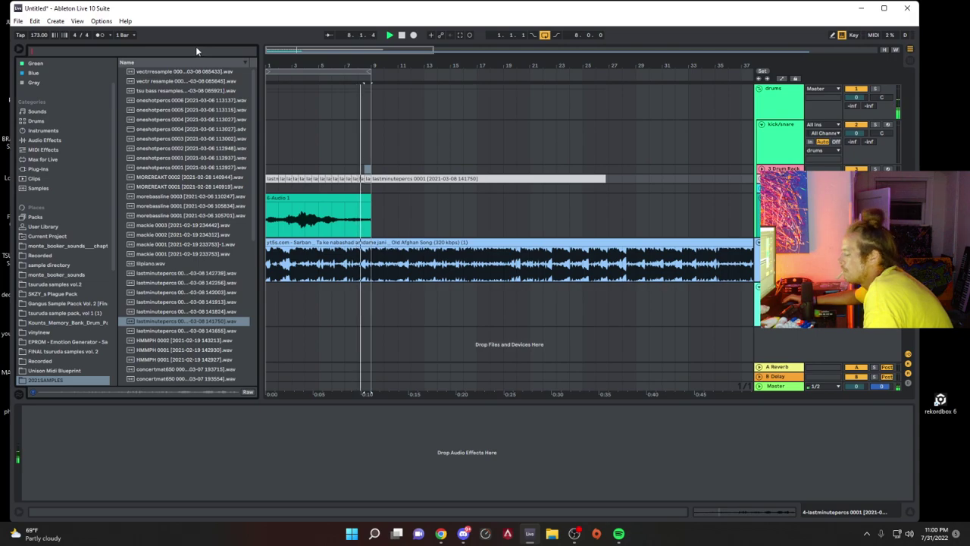
text(gra)
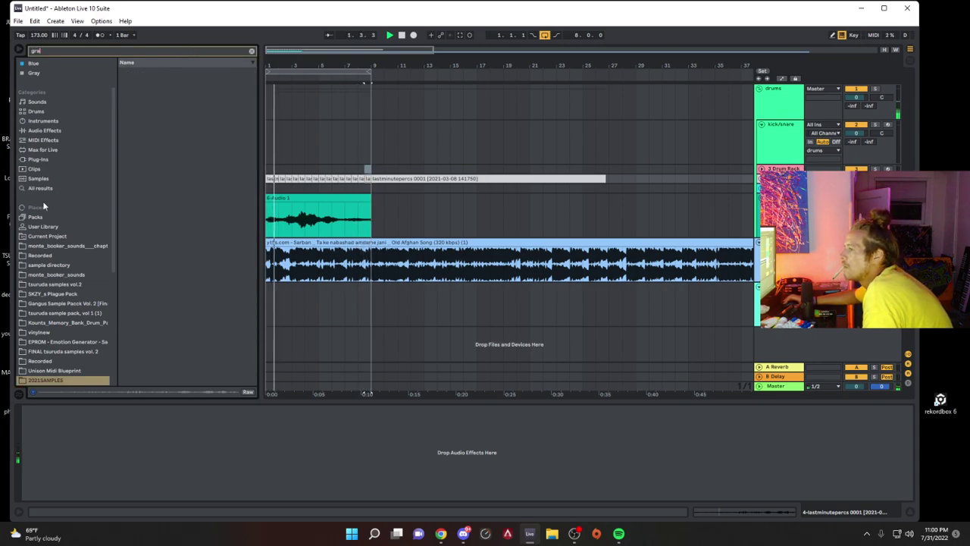
click(41, 190)
double_click(150, 73)
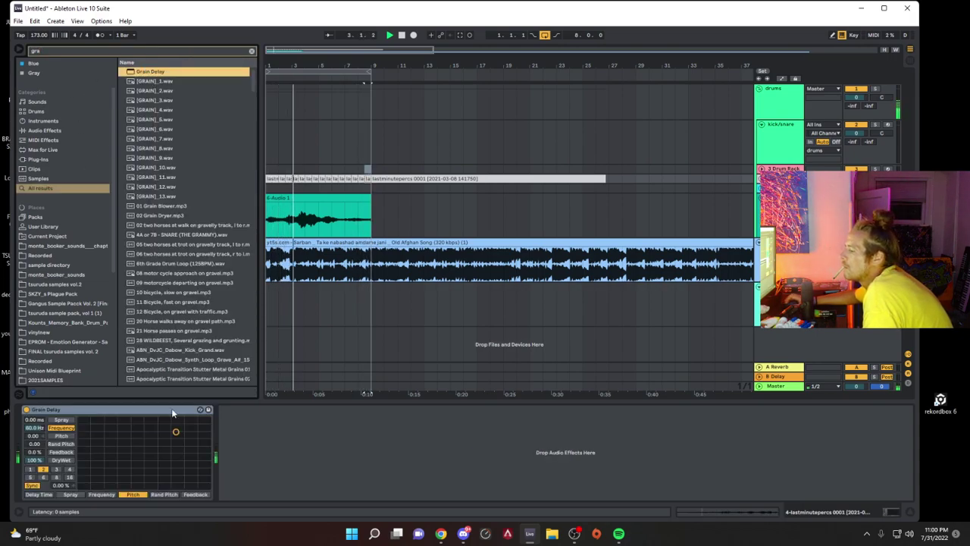
click(166, 452)
click(32, 486)
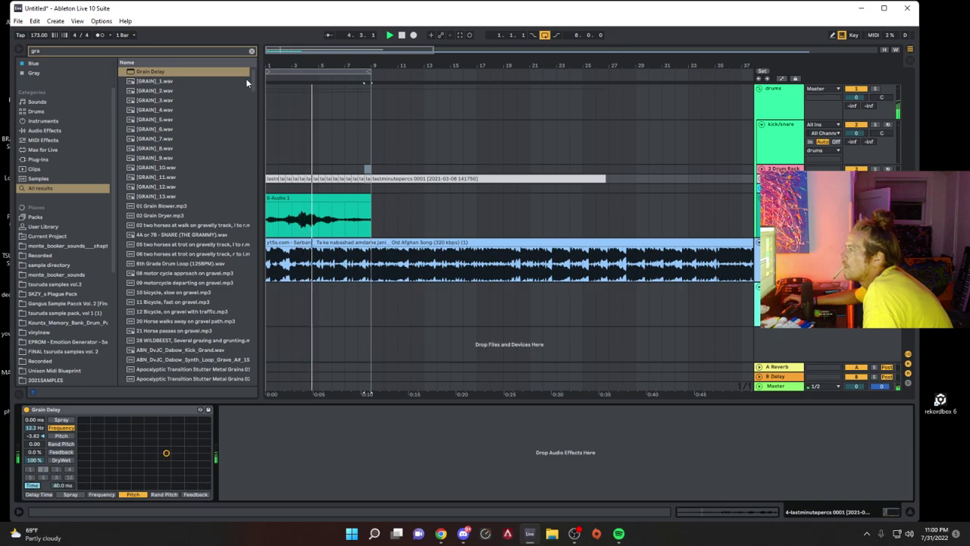
Step: Search all browser results for "hat" and preview the closed hat samples
click(251, 52)
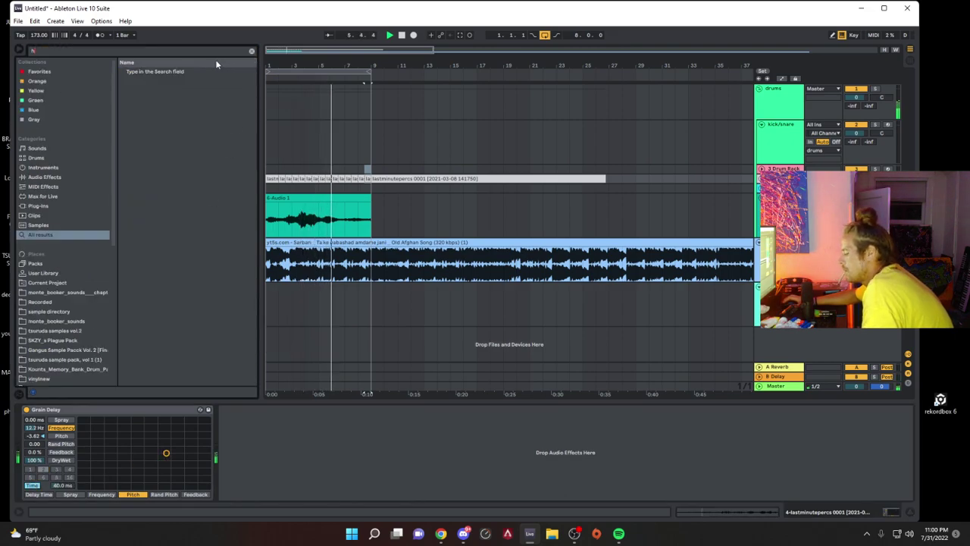
text(hat)
click(183, 149)
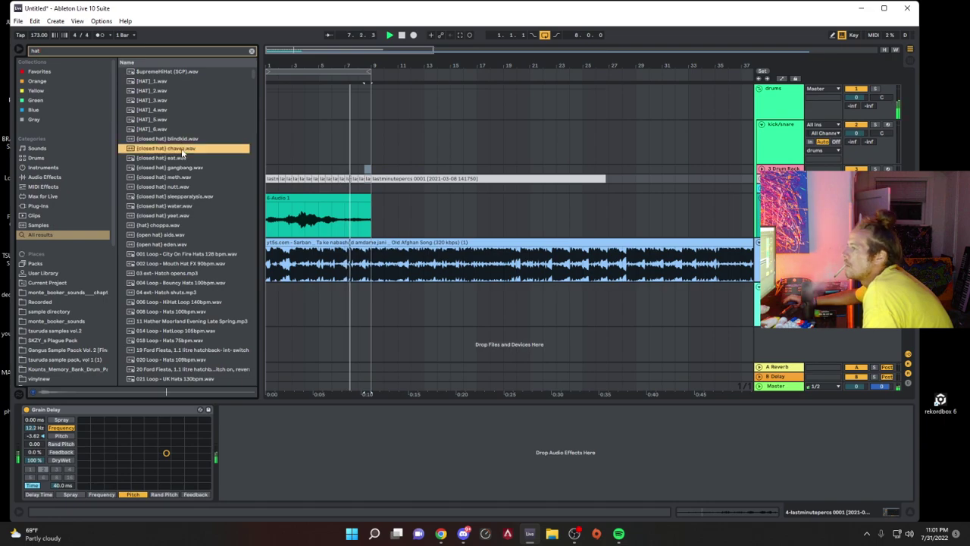
click(189, 167)
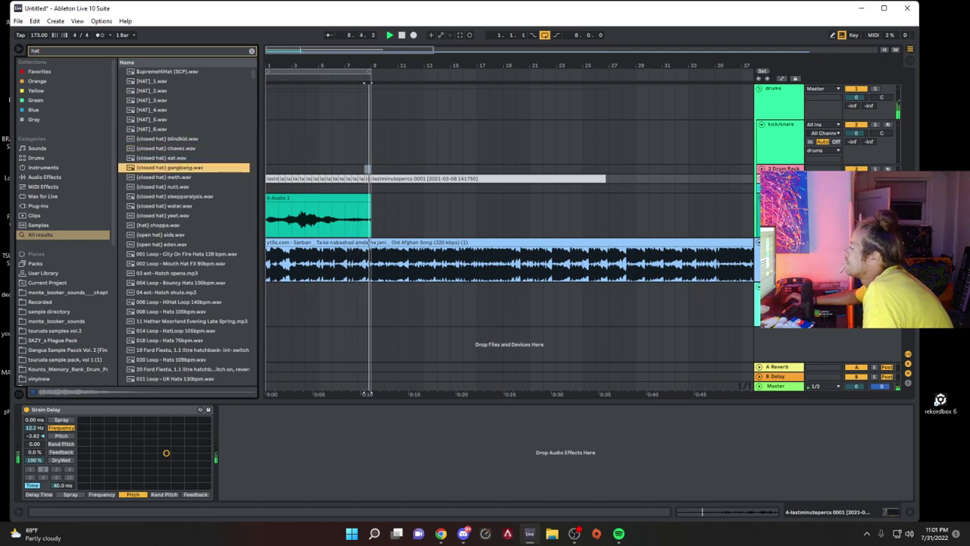
Step: Insert a new MIDI track and load the (closed hat) gangbang.wav sample on it in Simpler
click(779, 289)
key(ctrl+shift+t)
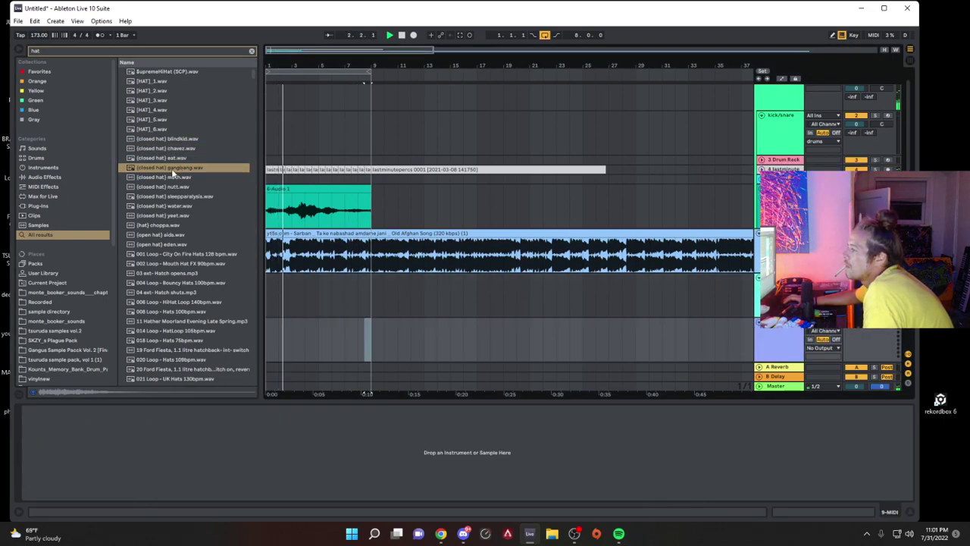
double_click(173, 168)
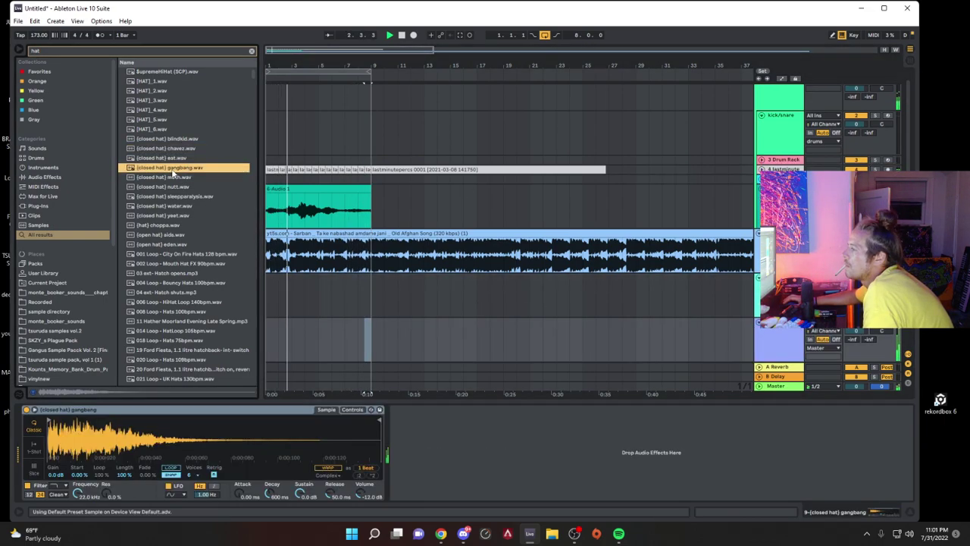
Step: Play a hat pattern along with the track, capture it as a MIDI clip and move its second bar to bar 1
click(274, 168)
key(space)
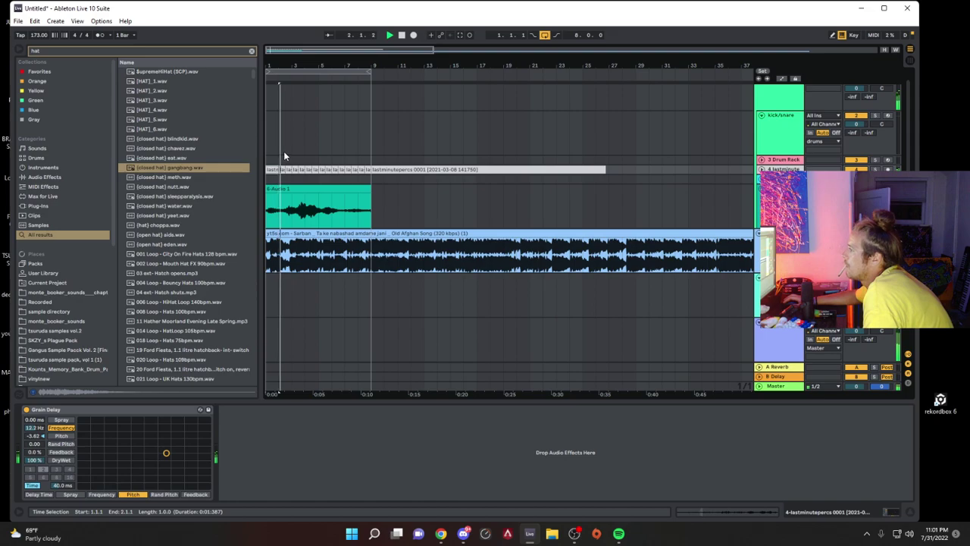
click(461, 36)
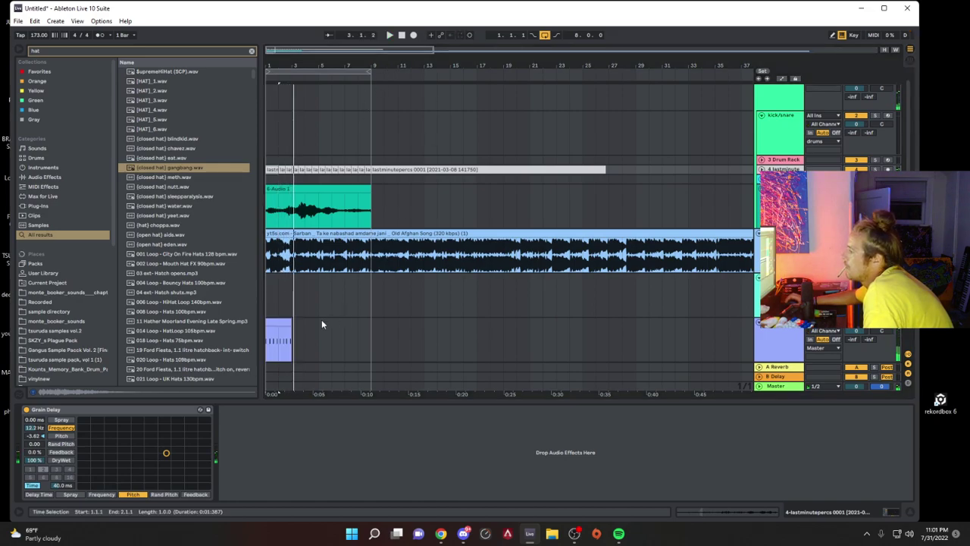
click(282, 323)
drag(291, 339, 281, 337)
key(space)
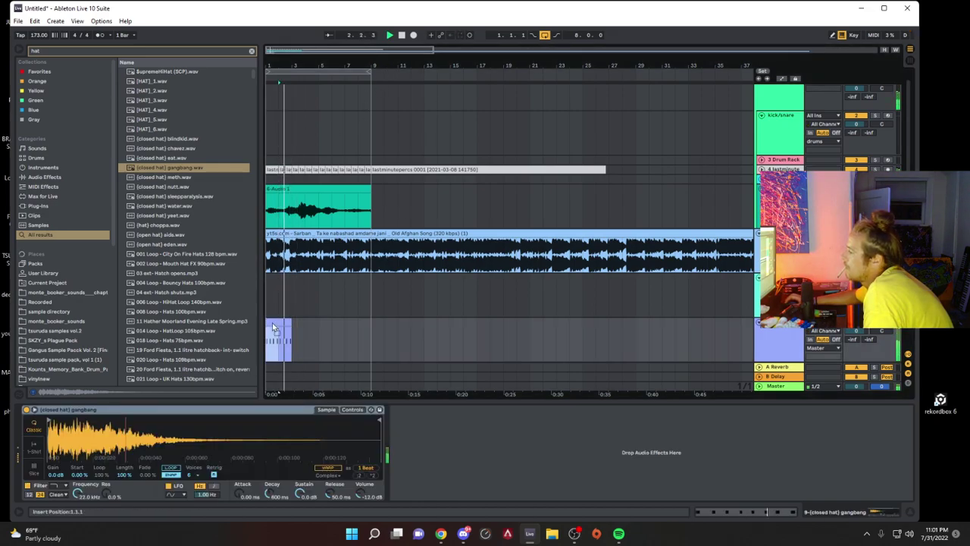
Step: Open the one-bar hat clip and shift its four C3 notes slightly earlier
double_click(285, 324)
click(256, 354)
drag(256, 354, 209, 354)
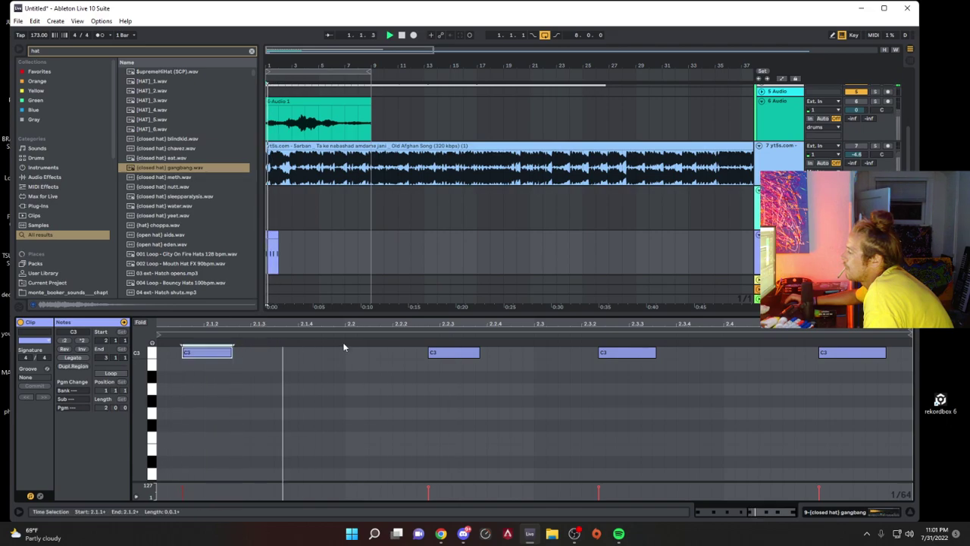
drag(444, 353, 397, 353)
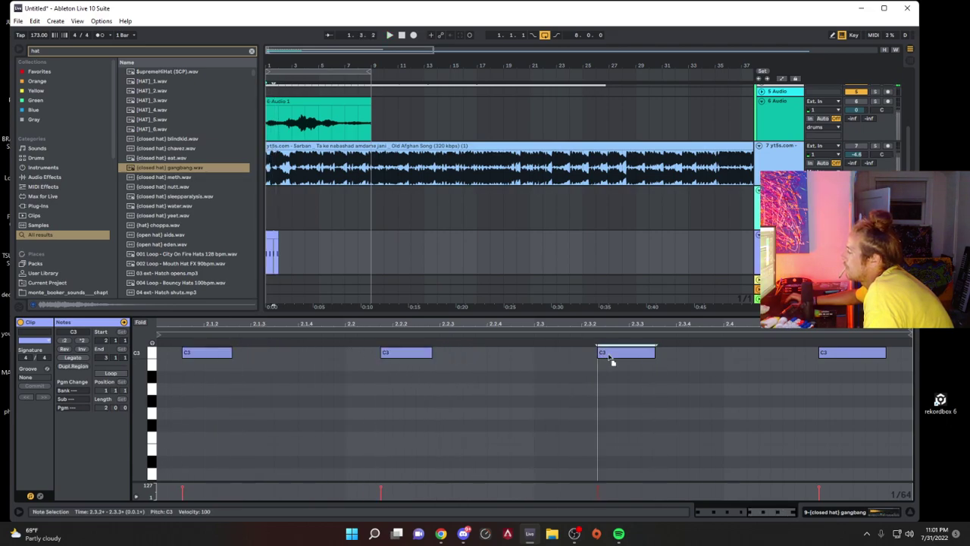
drag(612, 355, 591, 354)
drag(833, 354, 783, 356)
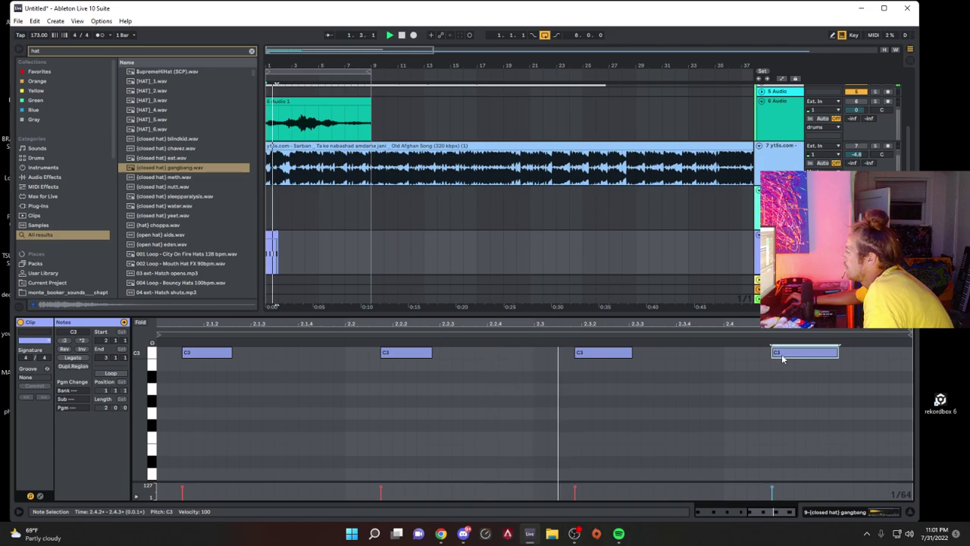
click(273, 235)
drag(277, 246, 268, 247)
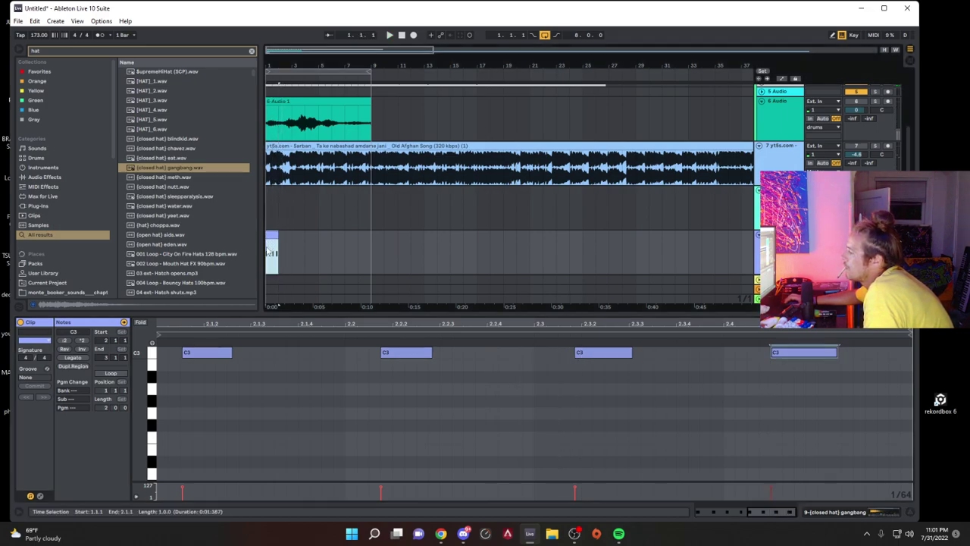
click(148, 351)
click(65, 341)
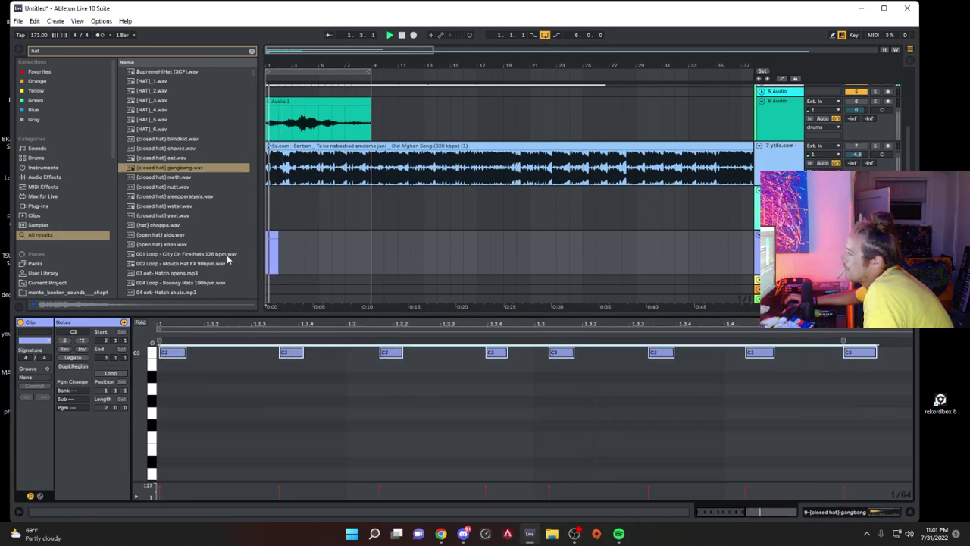
key(ctrl+z)
key(ctrl+z)
key(ctrl+z)
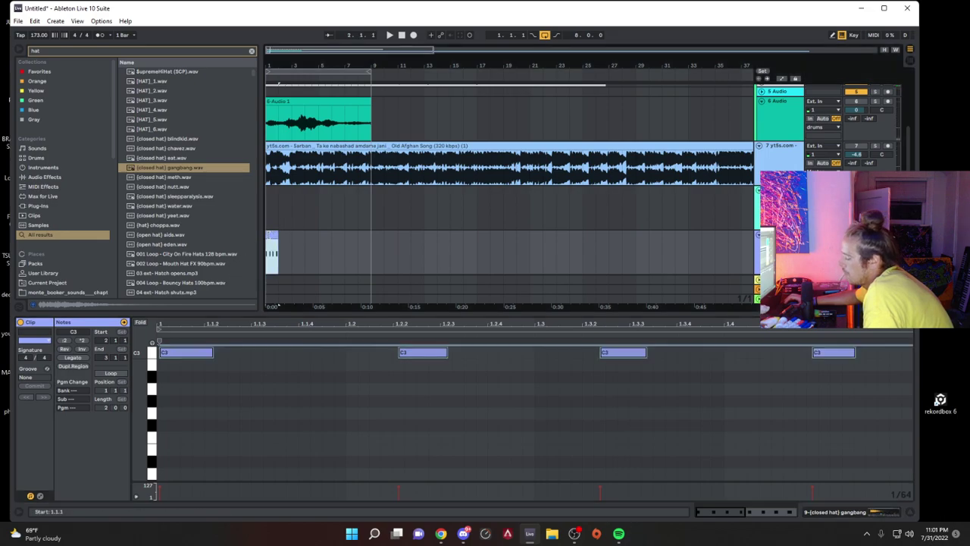
Step: Halve the hat clip's note timing to a half-bar clip and repeat it up to bar 9
click(65, 341)
key(space)
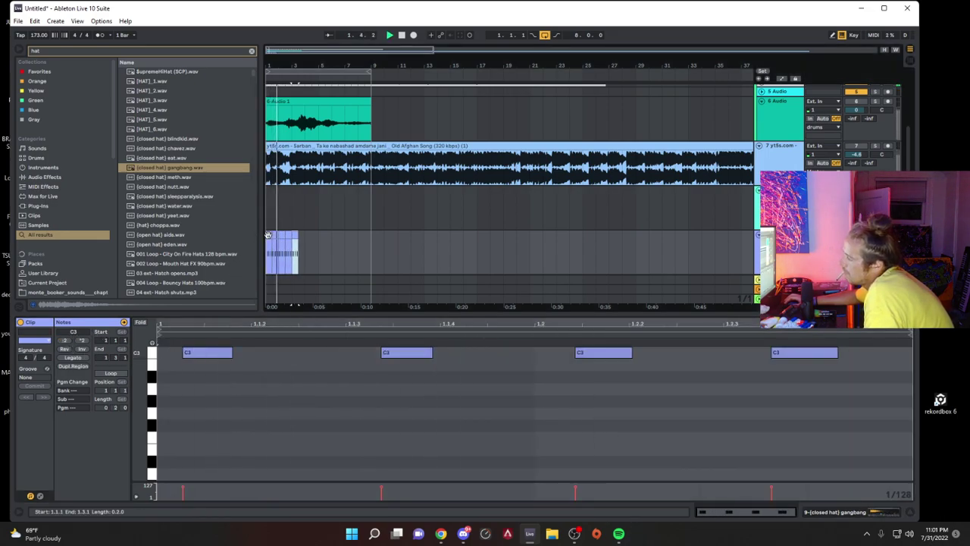
key(ctrl+z)
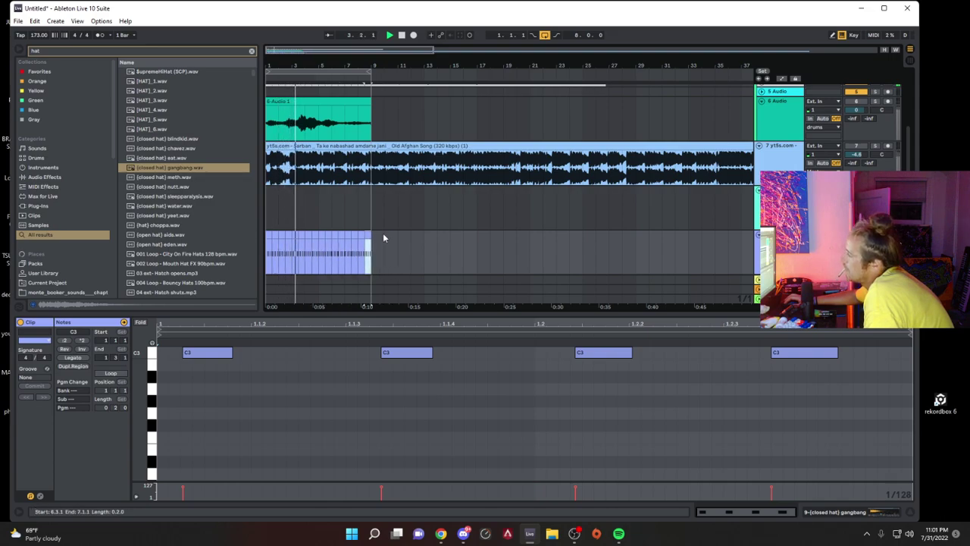
key(space)
Step: Nudge the four C3 notes in the first half-bar hat clip earlier and repeat that clip up to bar 9
click(266, 232)
drag(204, 353, 190, 353)
key(space)
drag(394, 353, 372, 354)
drag(599, 353, 586, 353)
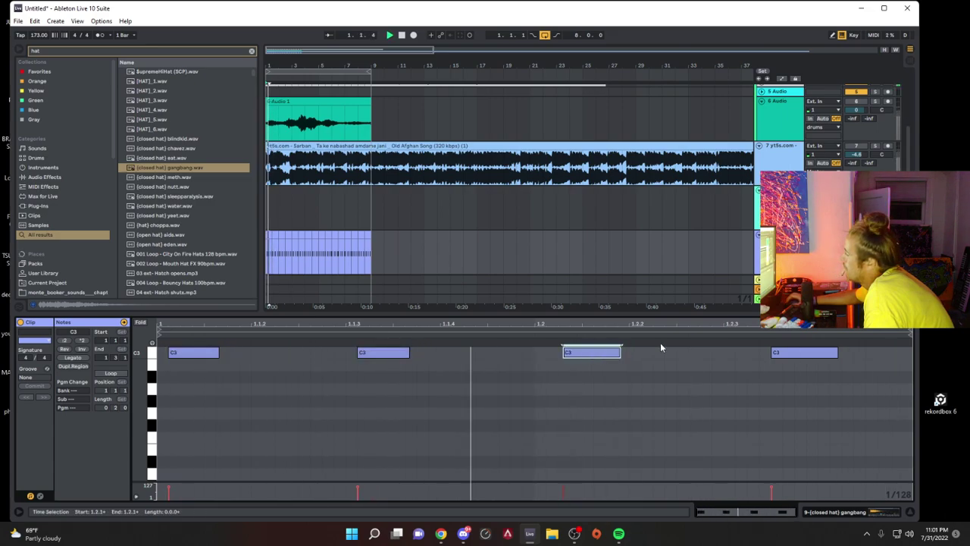
drag(780, 353, 757, 356)
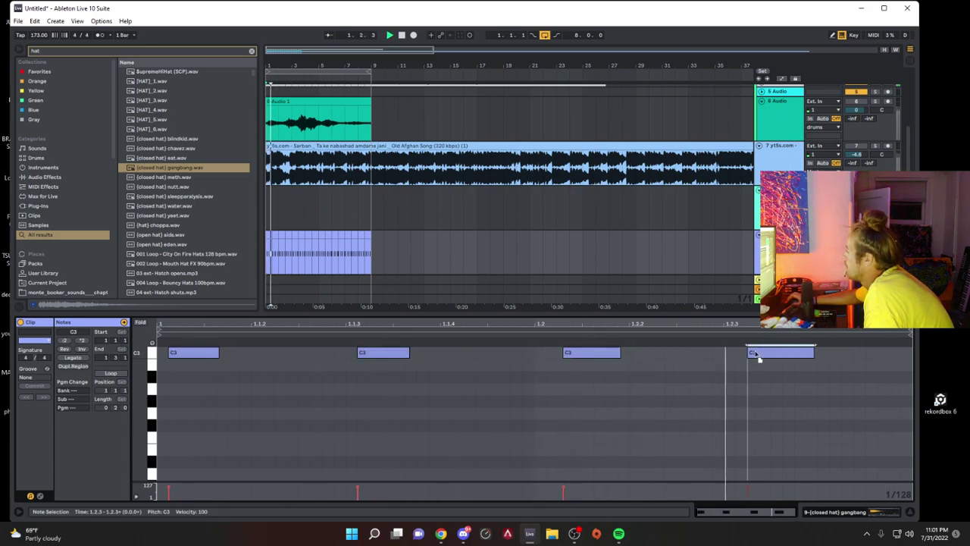
click(268, 238)
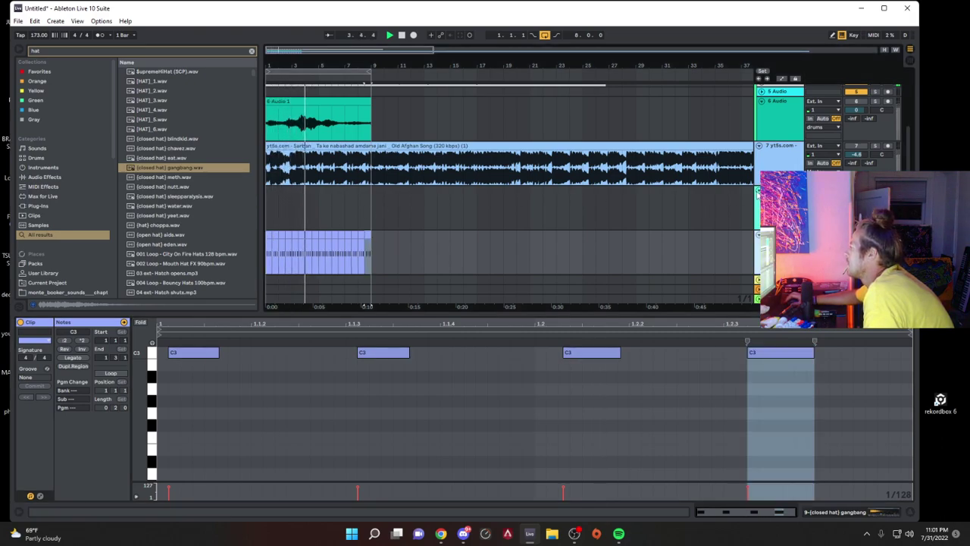
Step: Select the kick/snare track and arm it for recording
scroll(758, 193, up, 3)
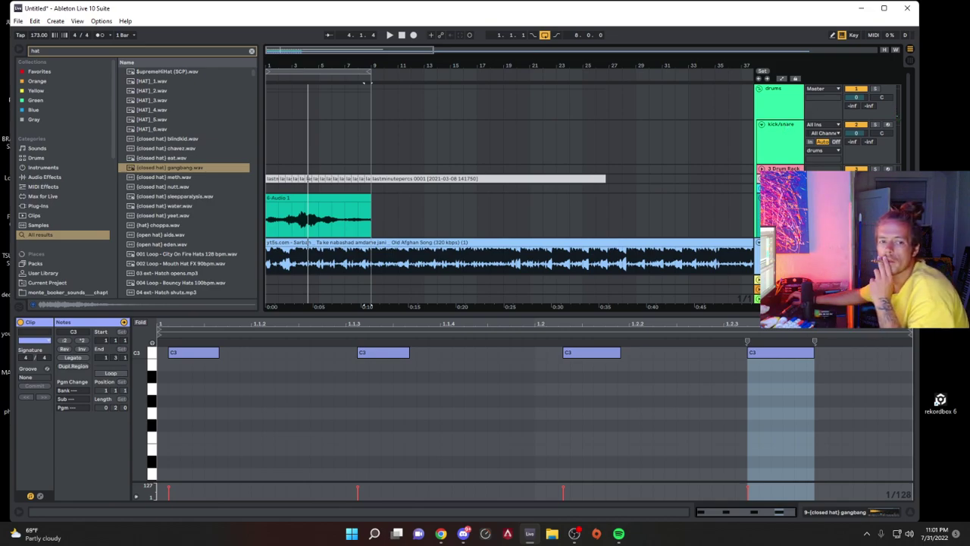
key(alt+Tab)
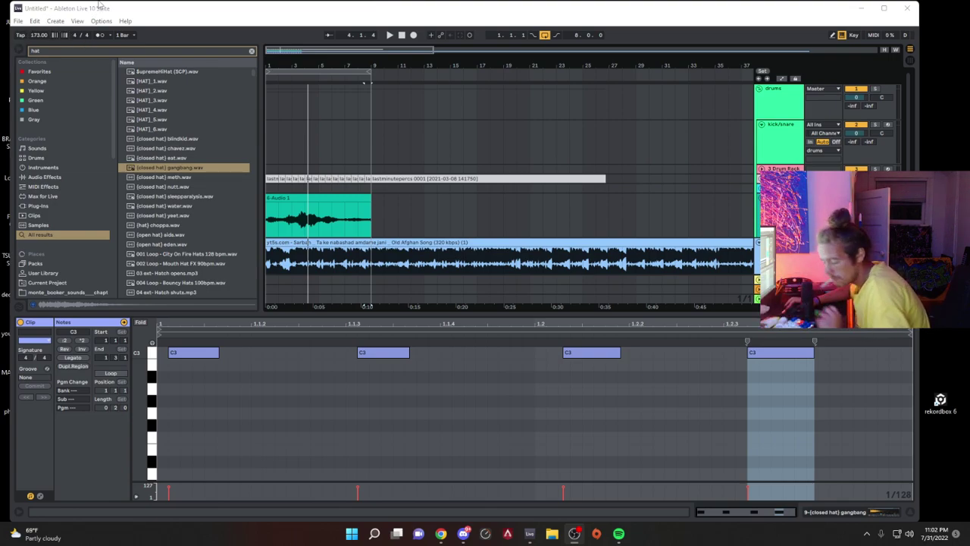
click(762, 138)
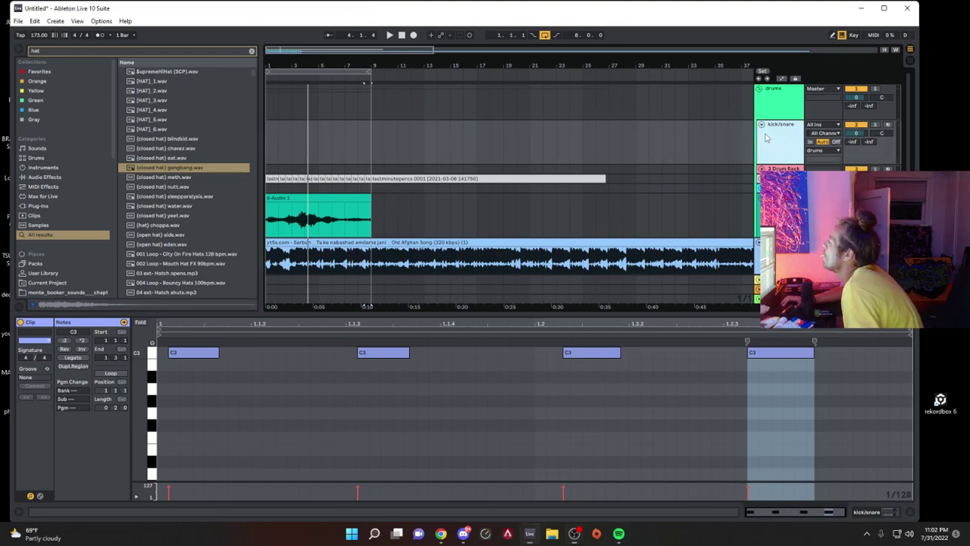
click(889, 125)
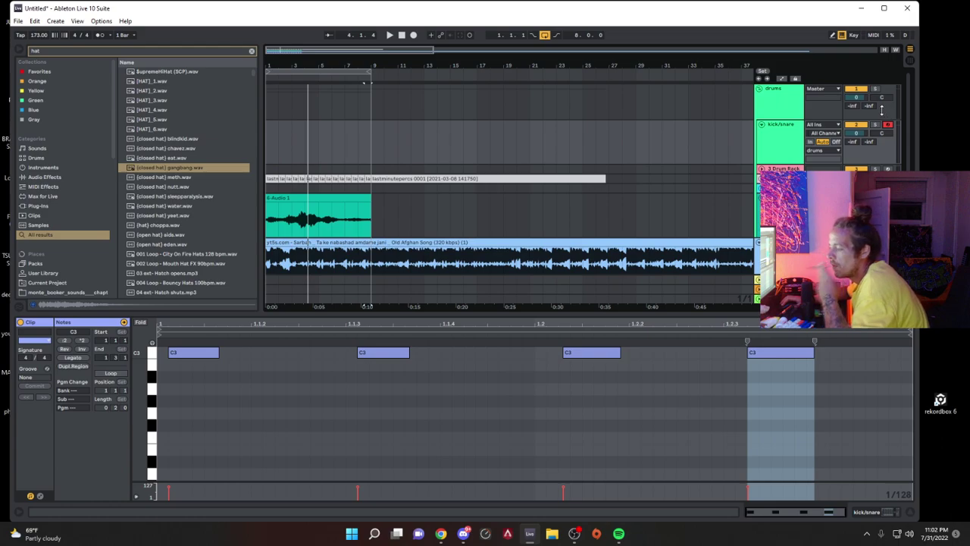
right_click(785, 137)
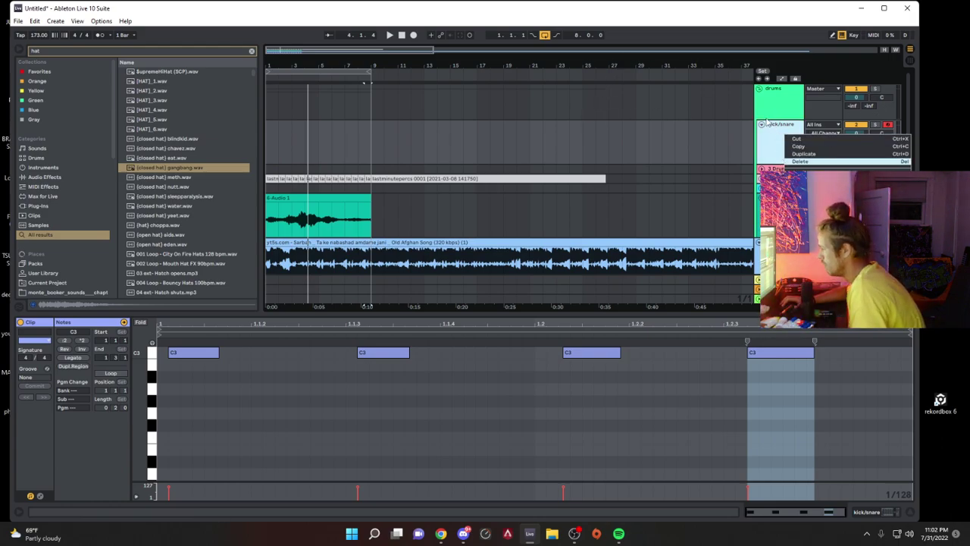
click(764, 141)
Step: Clear the hat search, open the sleep talking folder under monte booker sounds chapter two, moon shoes, and preview ST NEPTUNES KICK.wav
click(72, 290)
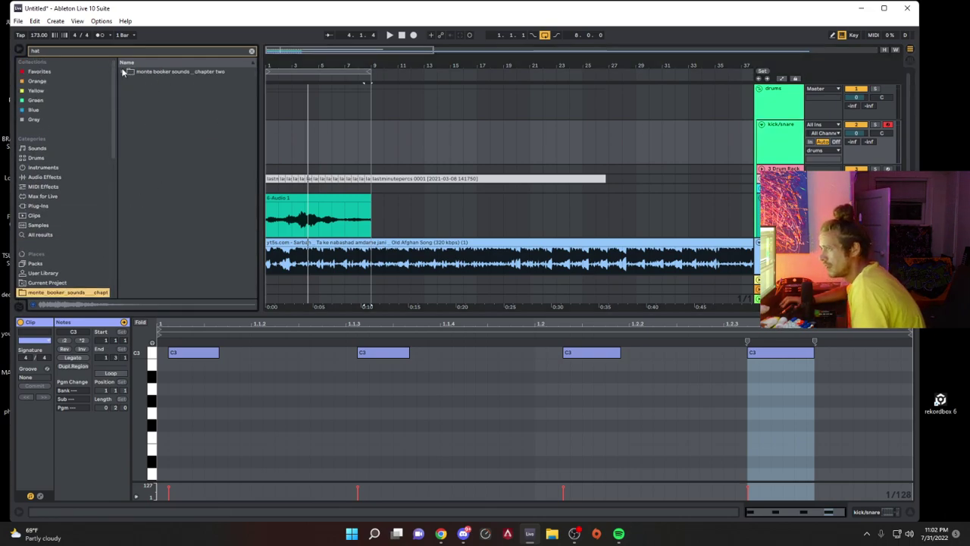
click(124, 72)
click(252, 52)
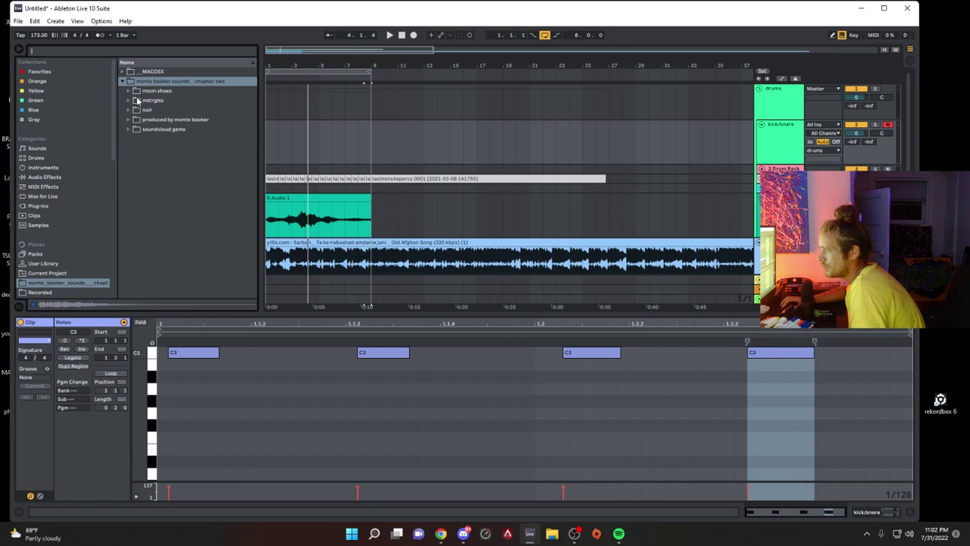
click(132, 93)
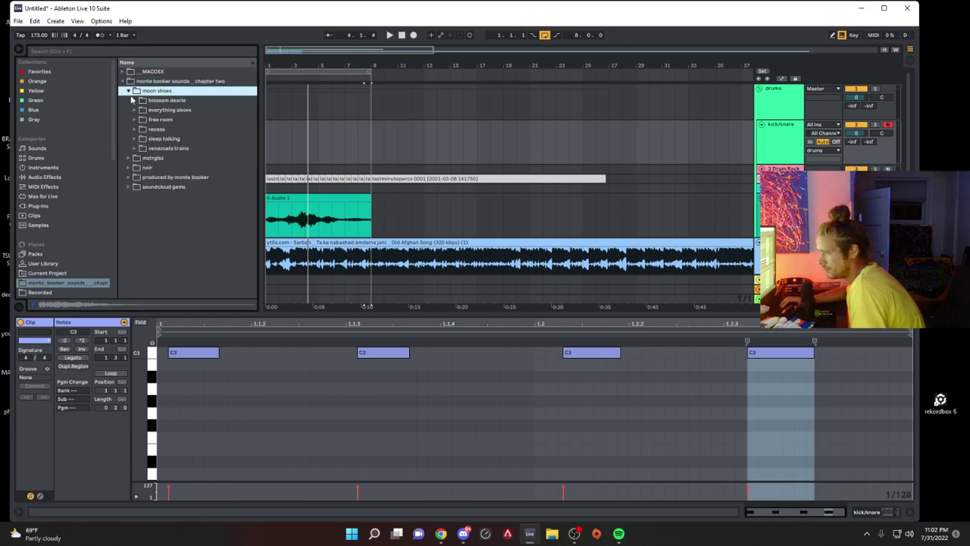
click(135, 139)
scroll(182, 174, down, 4)
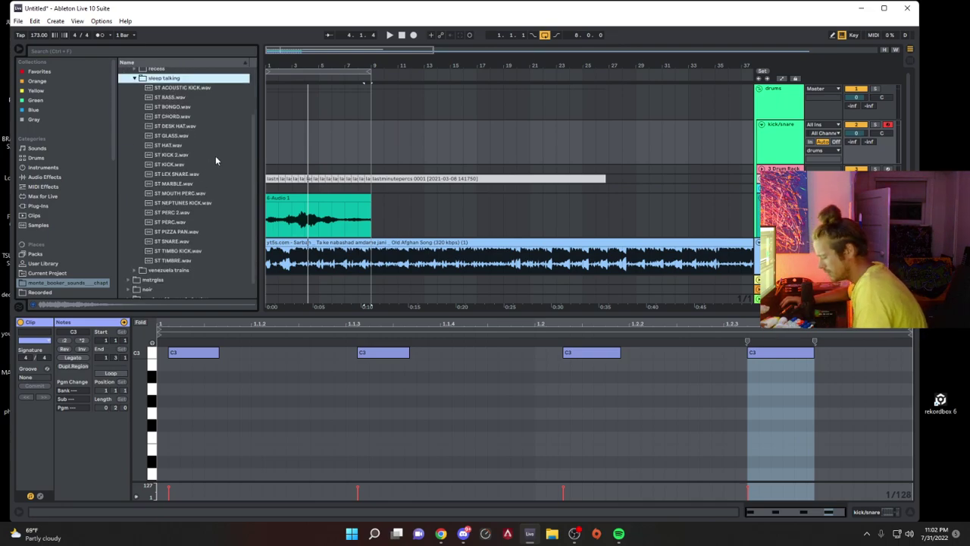
click(190, 204)
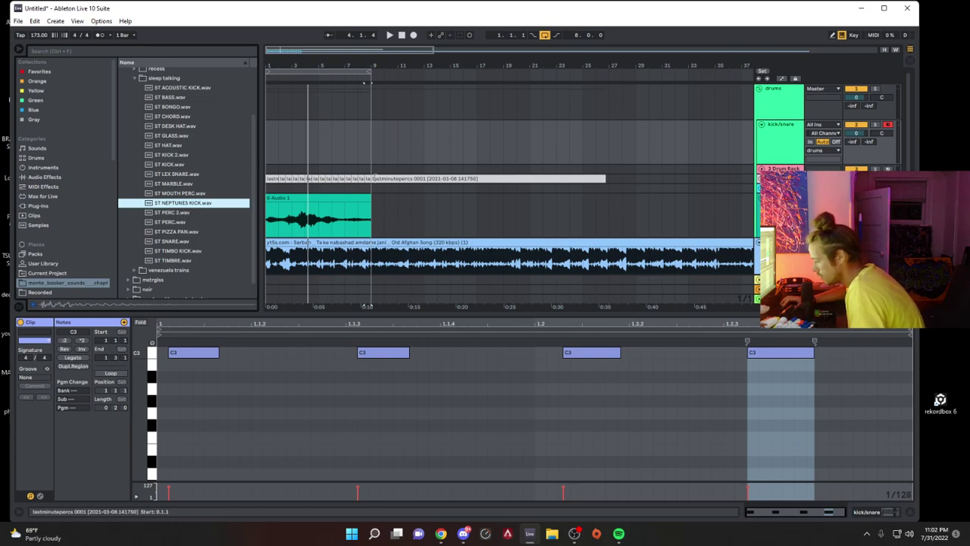
Step: Load ST KICK 2.wav onto the C1 pad of the kick/snare track's Drum Rack and play it a few times
click(789, 157)
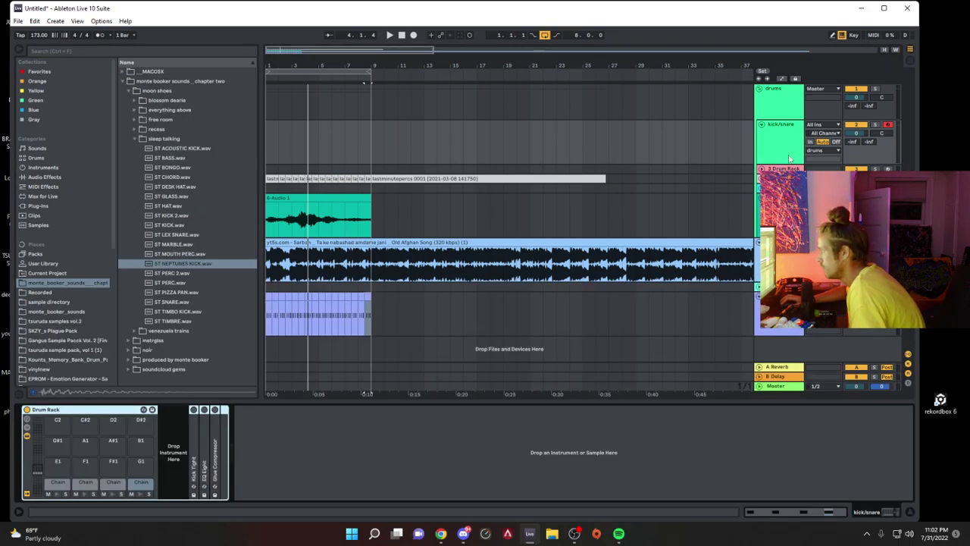
click(171, 215)
drag(179, 217, 61, 493)
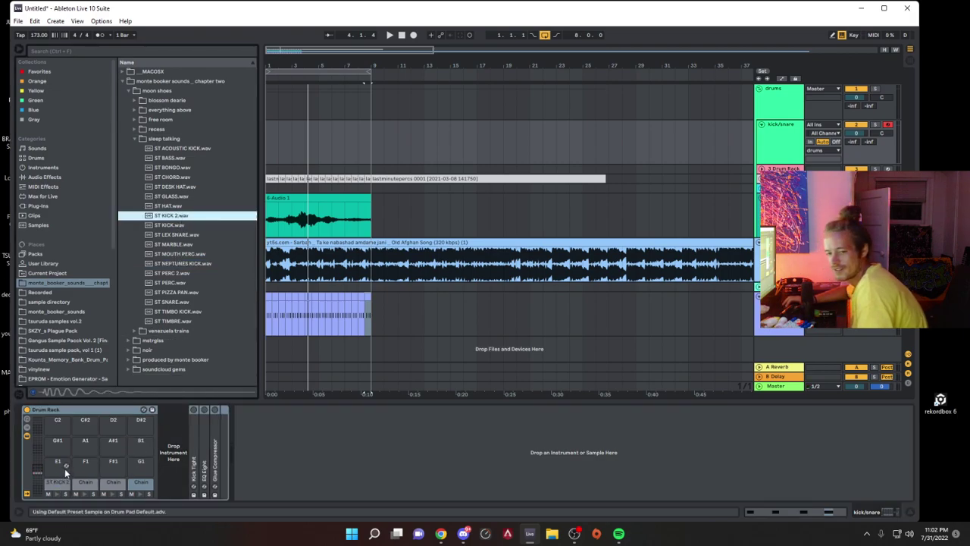
click(66, 462)
key(z)
key(z)
key(a)
key(a)
key(v)
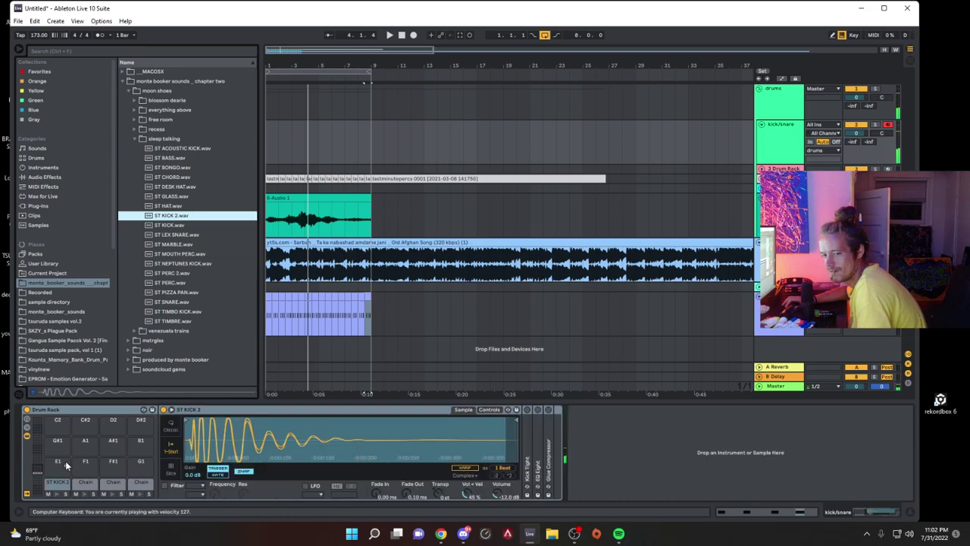
Step: Play a kick pattern along with the track with the metronome on and capture it as a MIDI clip in bar 1
key(space)
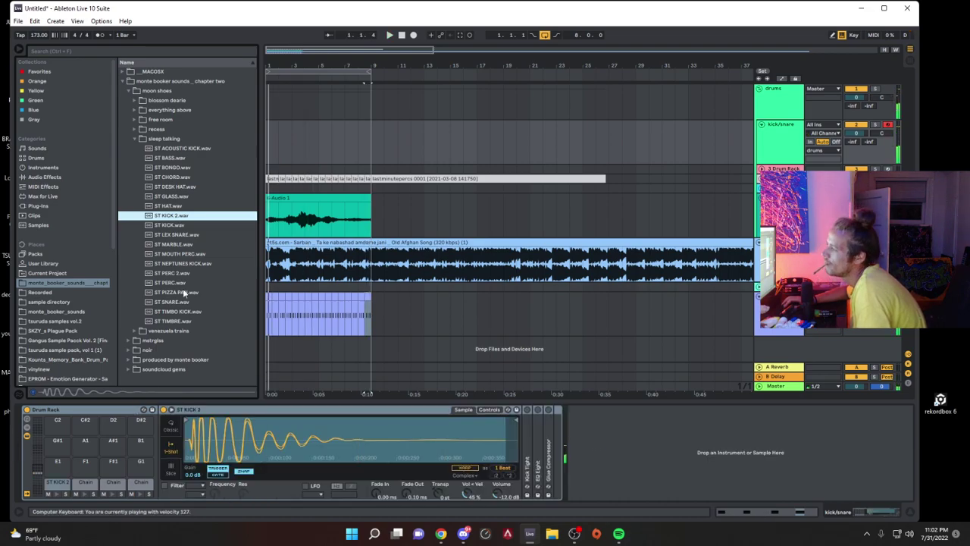
key(space)
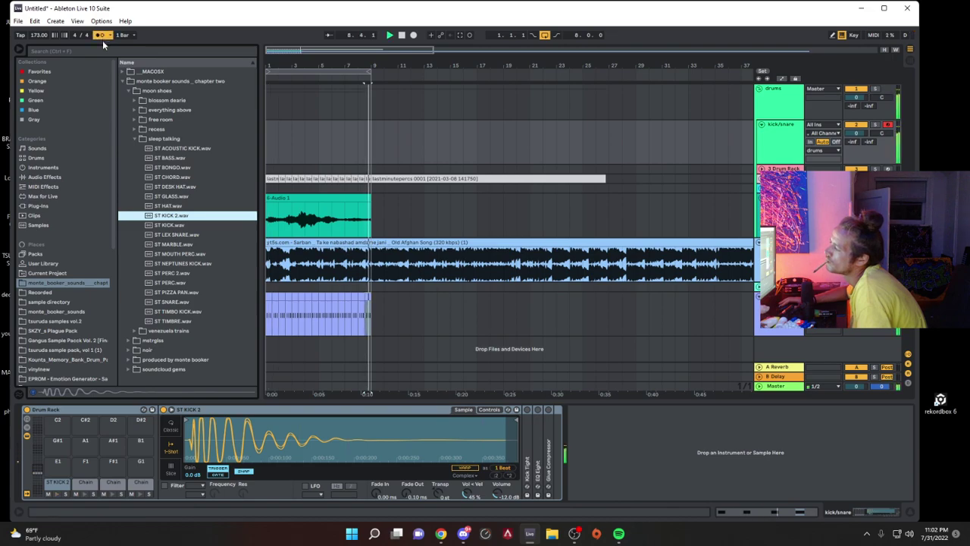
click(270, 176)
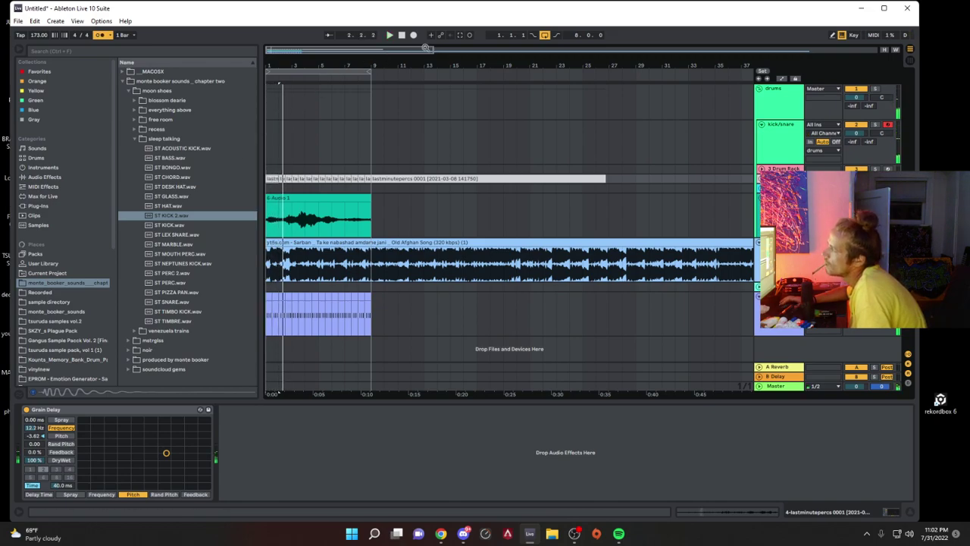
click(463, 37)
Step: In the captured kick clip, align the first kick to 1.1.1, add one at 1.1.4 and move the last one to 1.2.3
double_click(271, 141)
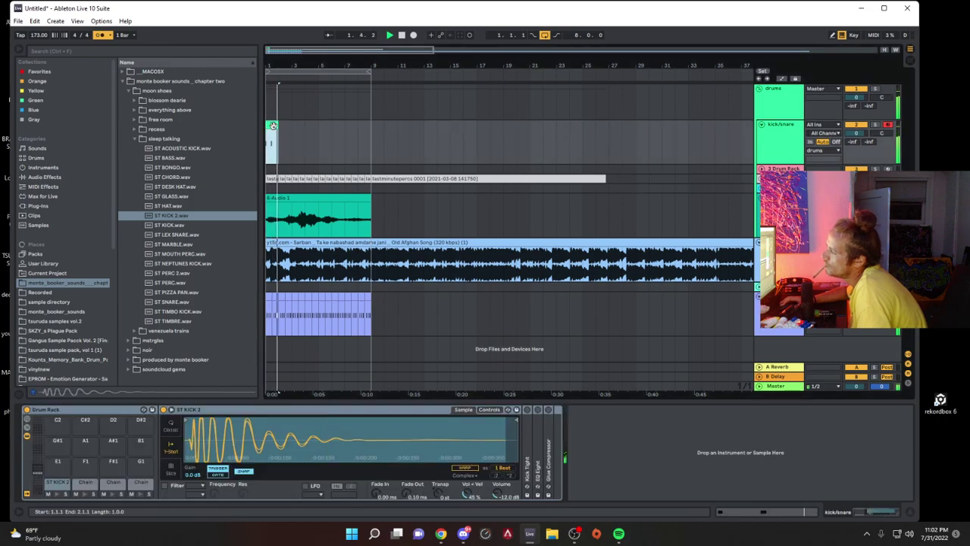
drag(191, 391, 182, 391)
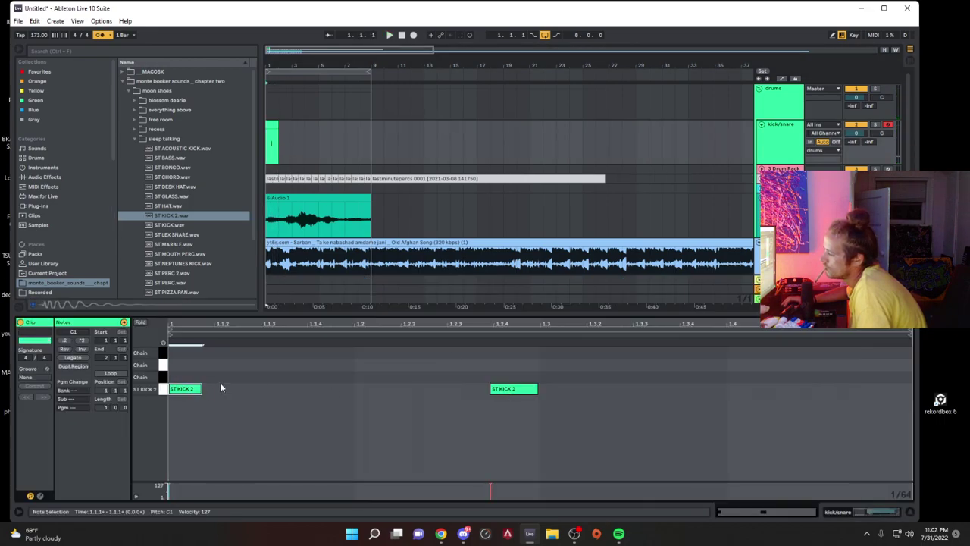
double_click(311, 388)
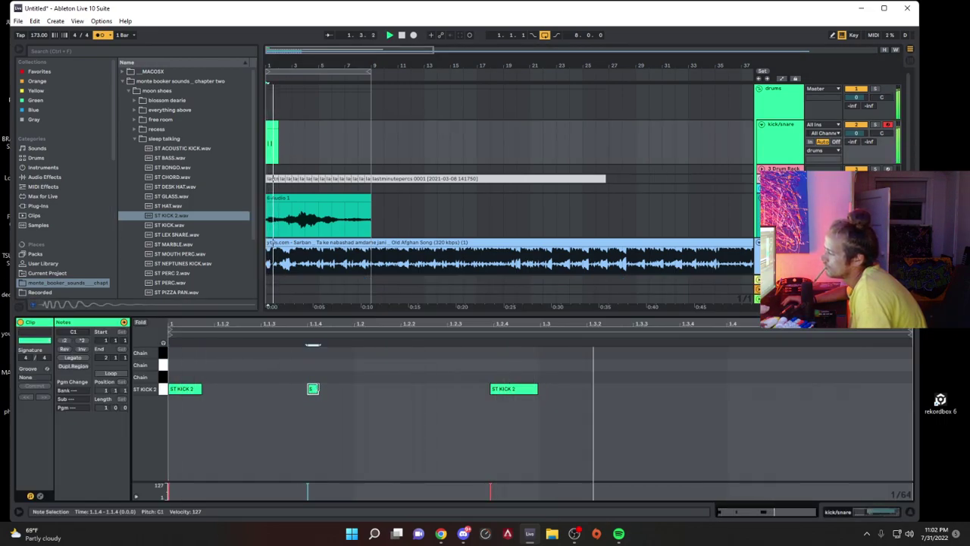
drag(317, 388, 342, 388)
drag(512, 391, 470, 391)
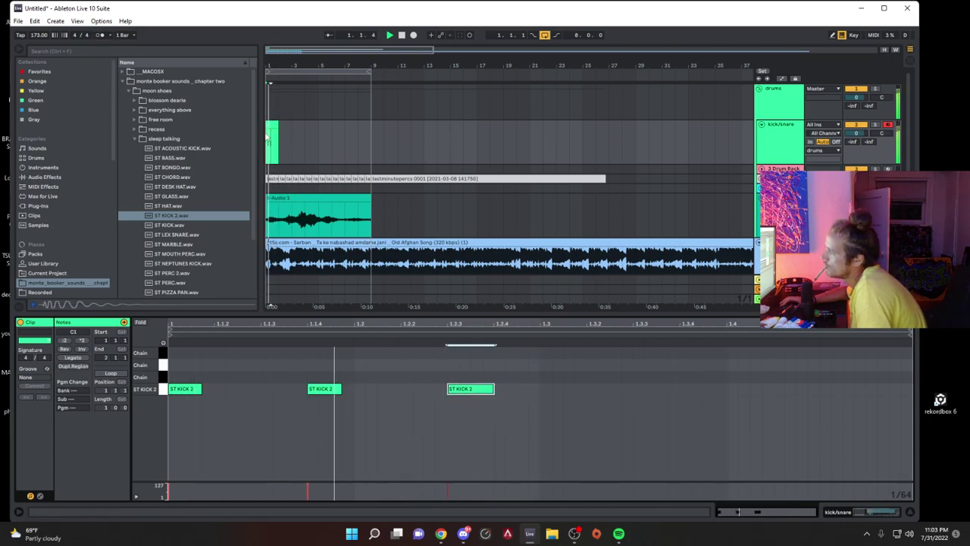
Step: Repeat the one-bar kick clip along the kick/snare track up to bar 12
click(279, 138)
drag(278, 139, 245, 130)
key(ctrl+d)
key(ctrl+d)
key(ctrl+d)
key(ctrl+d)
key(ctrl+d)
key(ctrl+d)
key(ctrl+d)
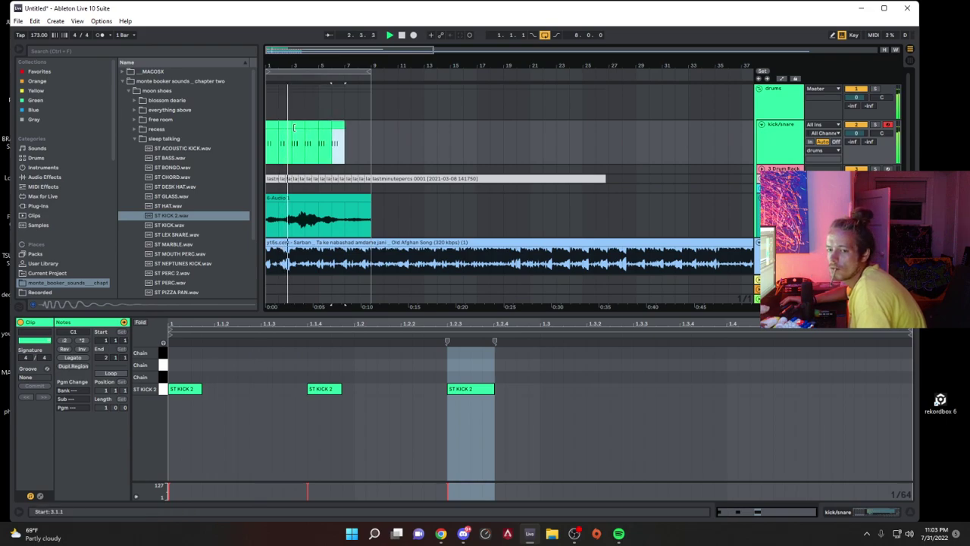
key(ctrl+d)
key(ctrl+d)
key(ctrl+d)
key(ctrl+d)
key(ctrl+d)
key(ctrl+z)
key(ctrl+z)
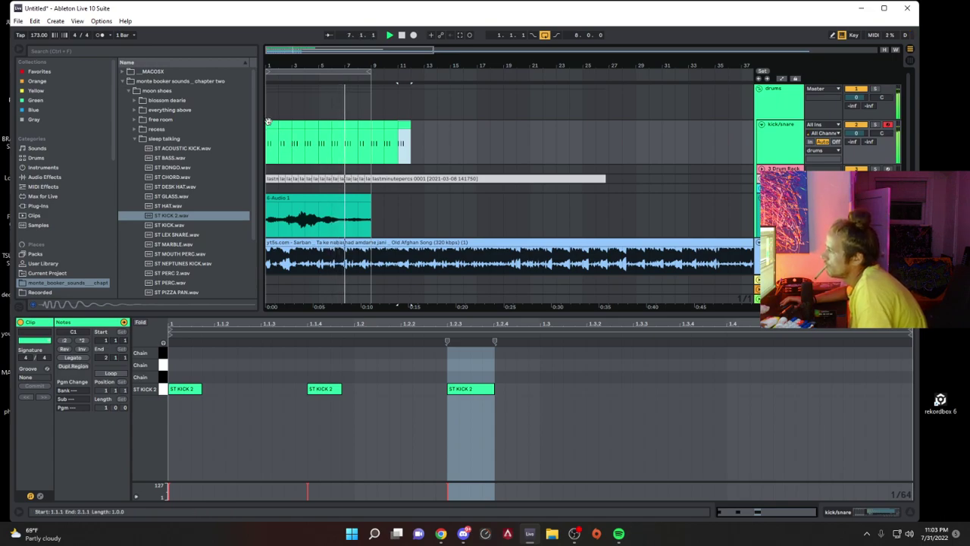
Step: In the first kick clip, delete the kick at 1.2.3 and place a copy of the 1.1.4 kick at 1.3.3
click(267, 123)
double_click(470, 391)
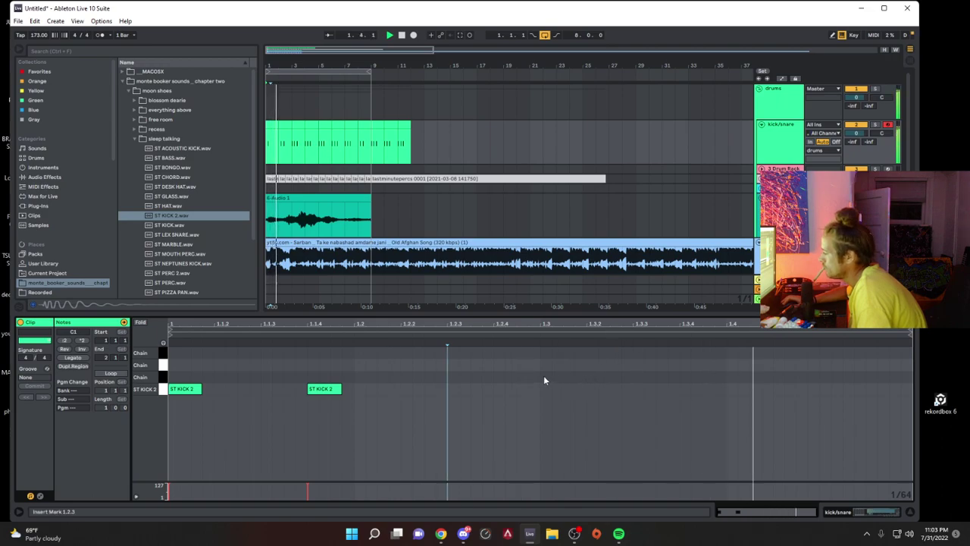
drag(328, 388, 649, 389)
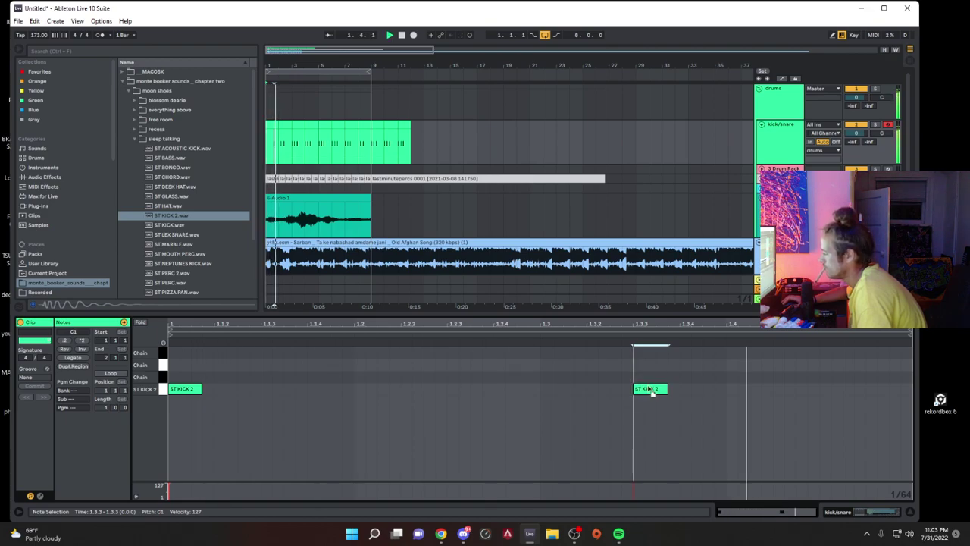
drag(648, 397, 322, 396)
key(space)
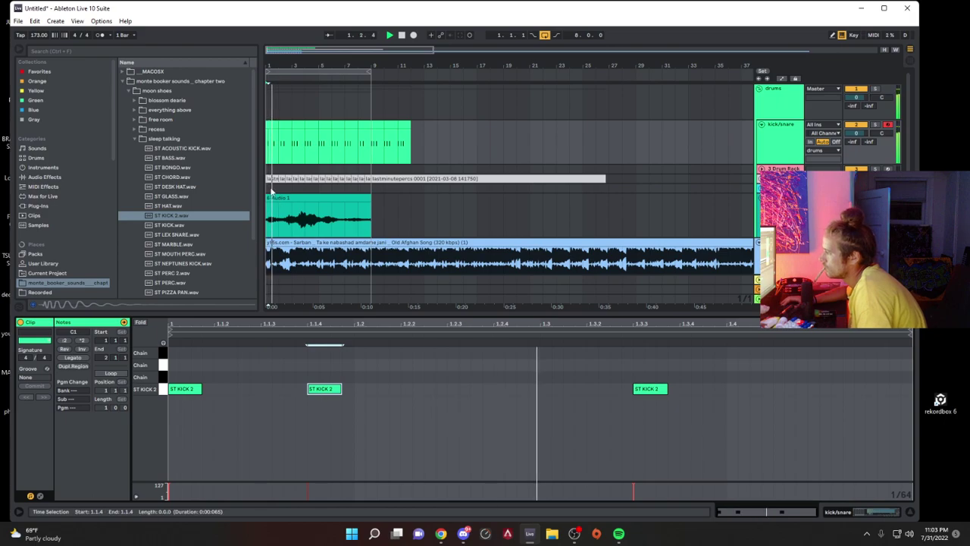
Step: Duplicate the edited first kick clip over the following bars up to bar 9
click(273, 124)
key(ctrl+d)
key(ctrl+d)
key(ctrl+d)
key(ctrl+d)
key(ctrl+d)
key(ctrl+d)
key(ctrl+d)
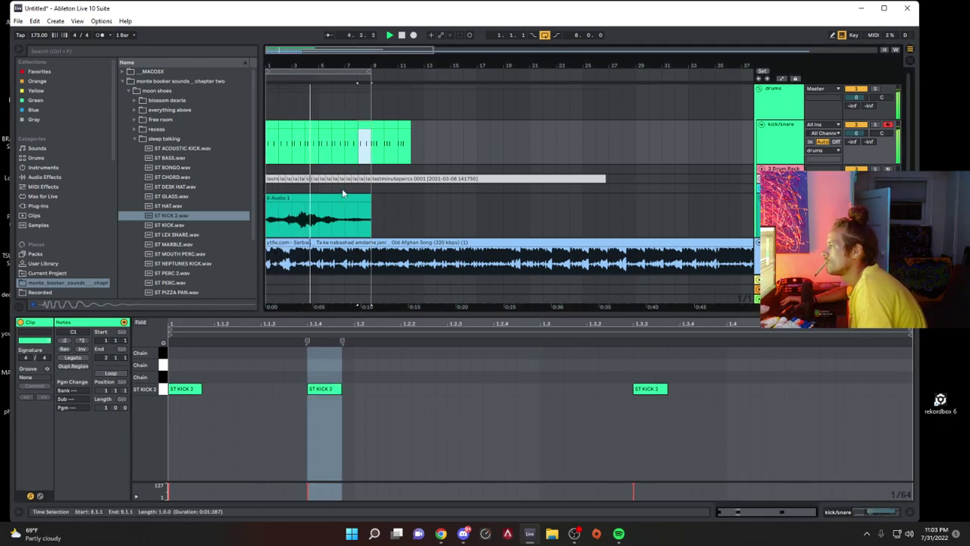
click(42, 36)
drag(42, 37, 42, 46)
key(ctrl+z)
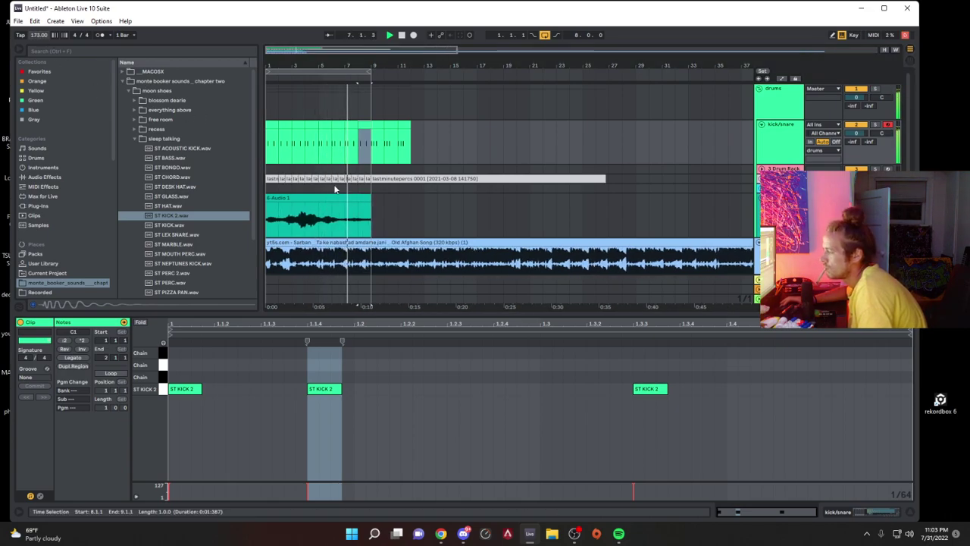
Step: Turn on Warp for the 6-Audio 1 clip and set the song tempo to 163 BPM
click(326, 212)
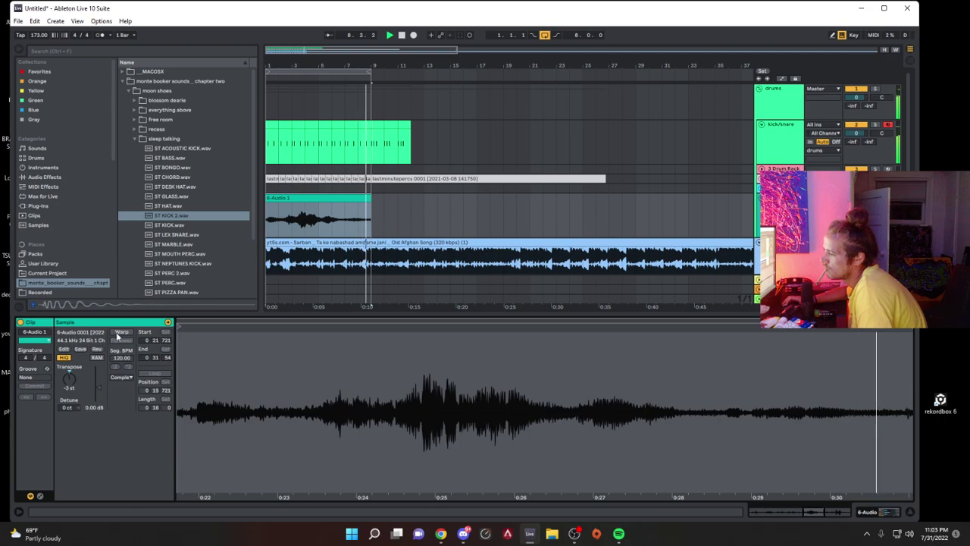
click(119, 332)
key(Return)
drag(42, 37, 42, 30)
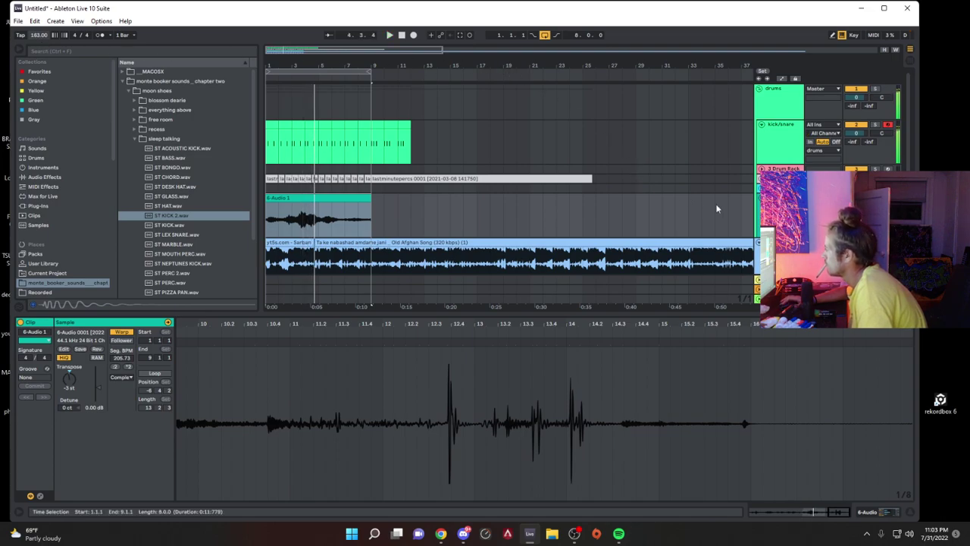
Step: Insert a new MIDI track below the closed hat track
scroll(704, 205, down, 2)
scroll(588, 179, down, 2)
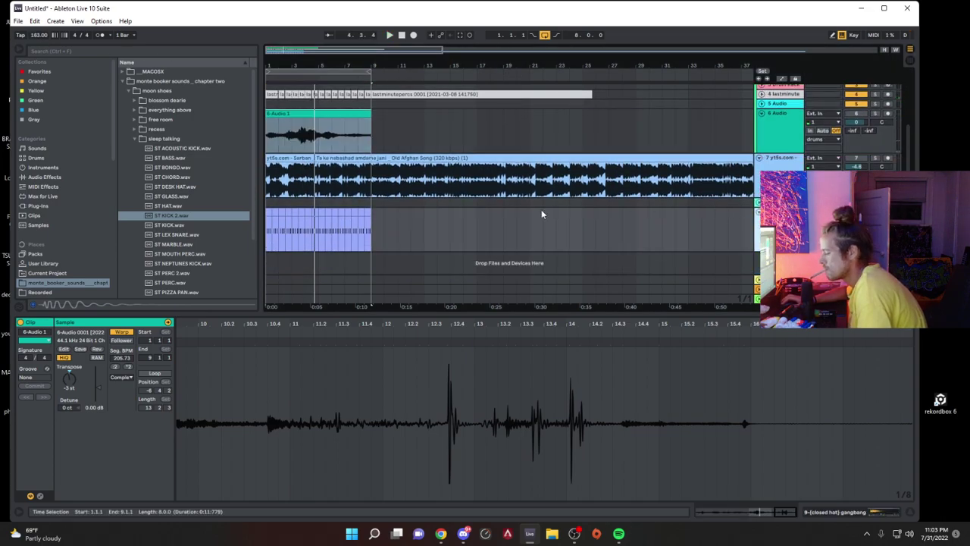
key(ctrl+shift+t)
Step: Preview ST SNARE.wav, ST TIMBO KICK.wav and ST TIMBRE.wav in the sleep talking folder
click(150, 50)
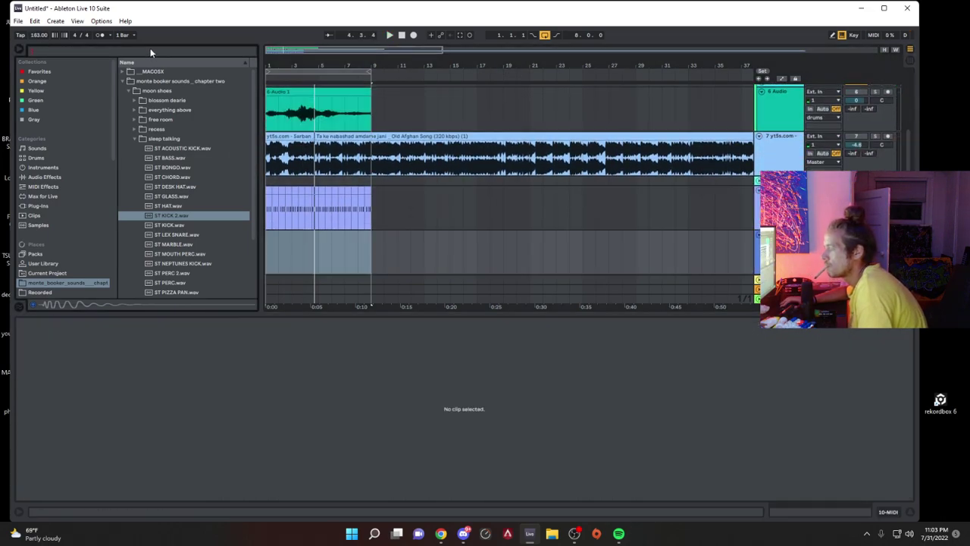
click(201, 225)
scroll(201, 227, down, 4)
click(205, 227)
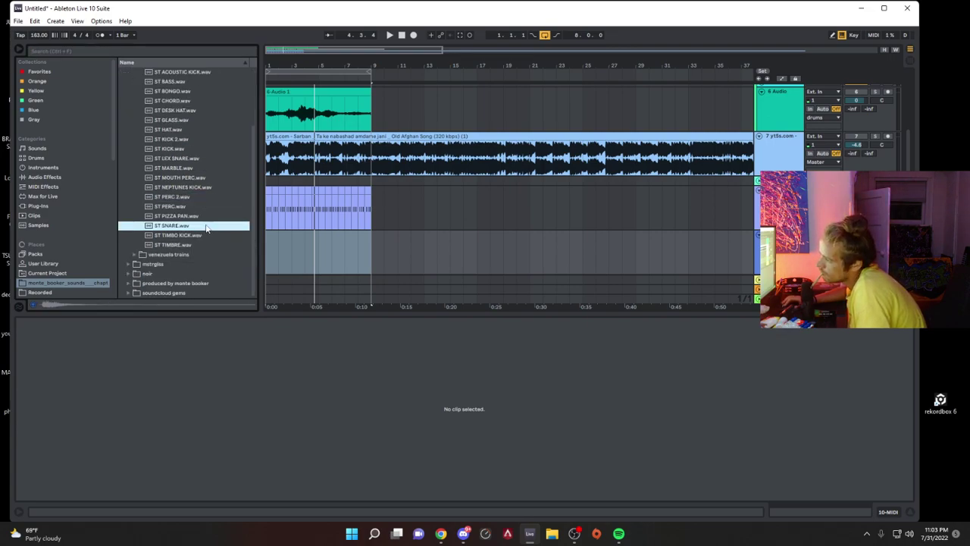
click(199, 235)
click(191, 244)
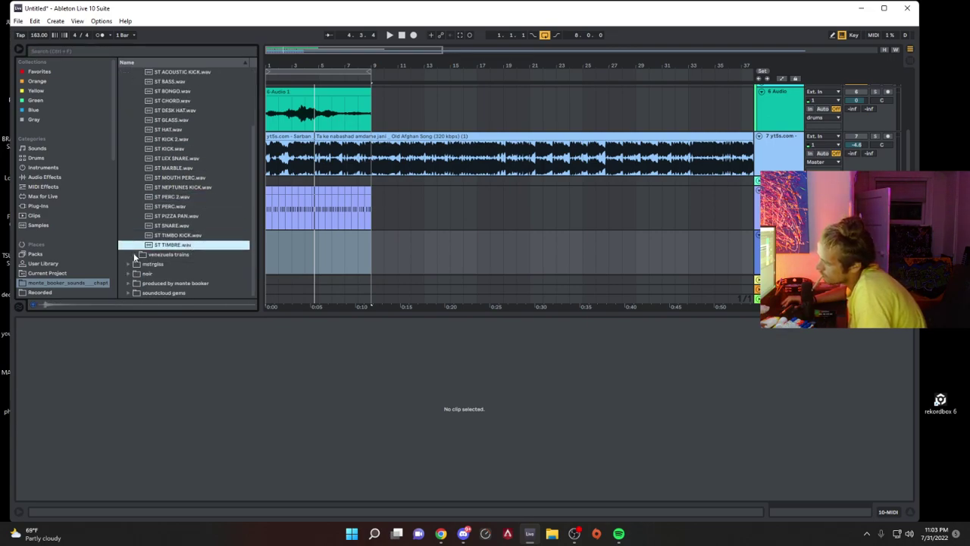
Step: Preview sounds in the venezuela trains folder and load VT KANYE ASS SNARE.wav onto the new MIDI track
click(134, 254)
click(160, 187)
click(161, 207)
click(165, 234)
click(168, 216)
click(168, 237)
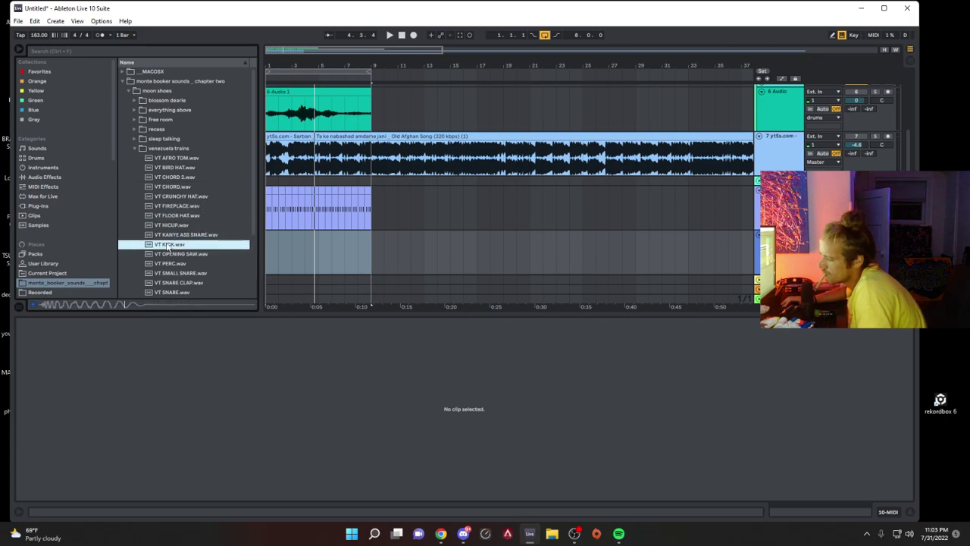
double_click(173, 236)
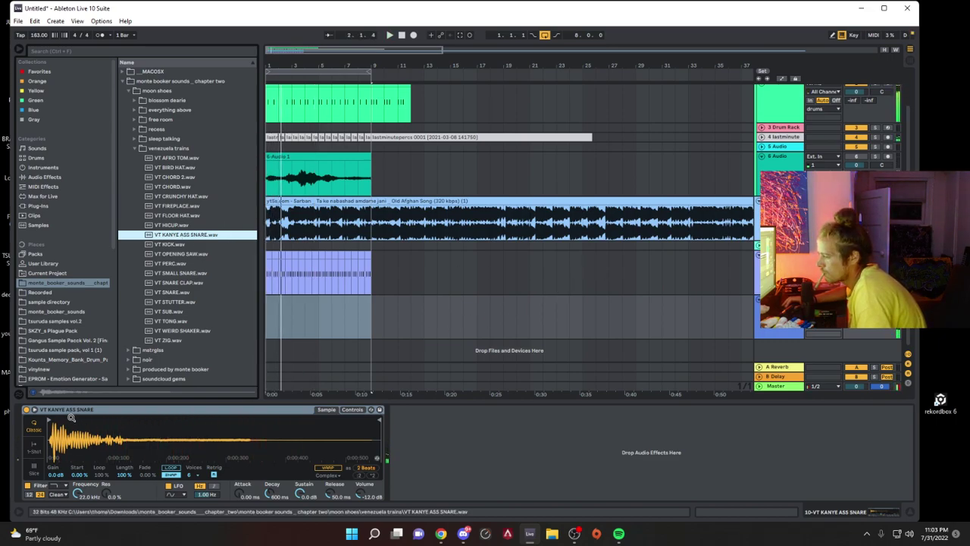
Step: Move the VT KANYE ASS SNARE sample's start past its initial hit, and fill bars 1 to 8 with a captured one-bar snare pattern
drag(52, 419, 114, 421)
key(space)
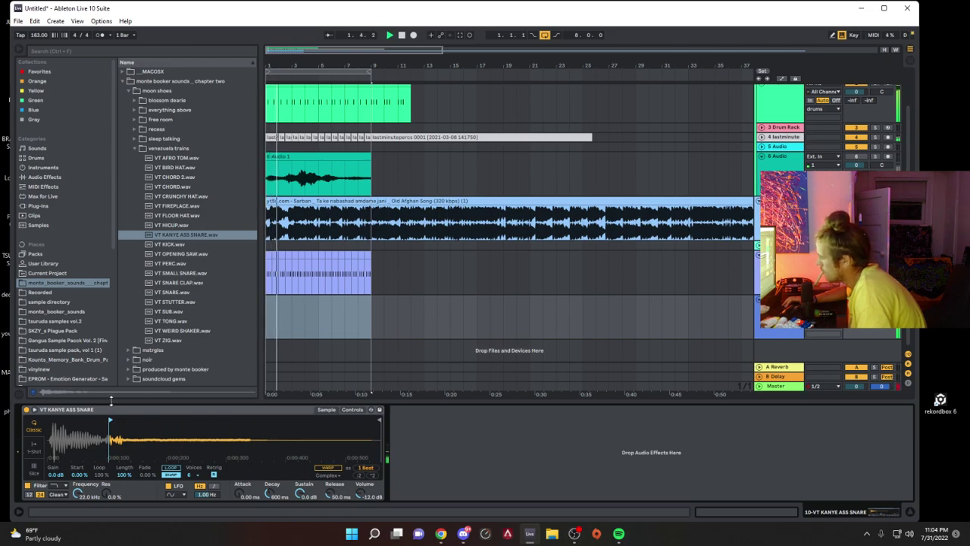
click(458, 36)
drag(305, 307, 372, 307)
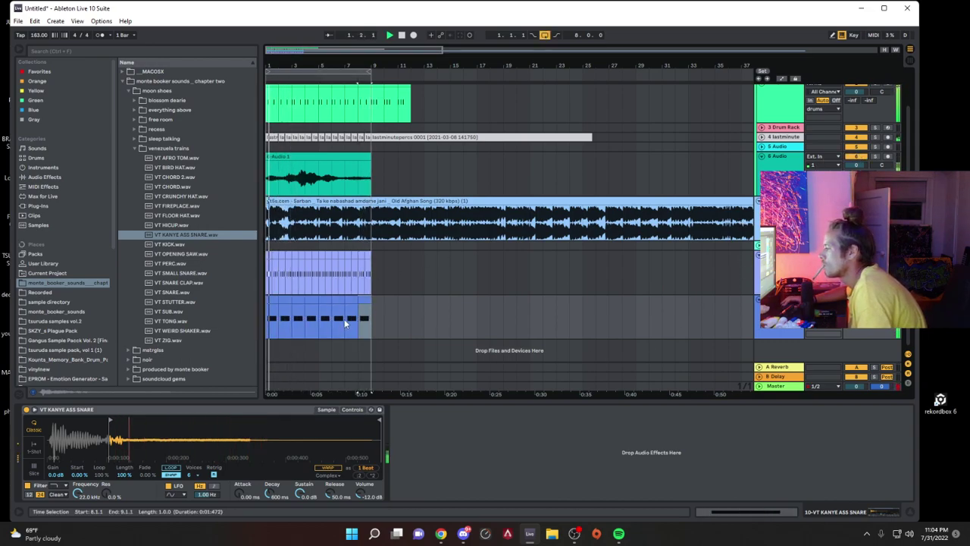
scroll(268, 334, up, 1)
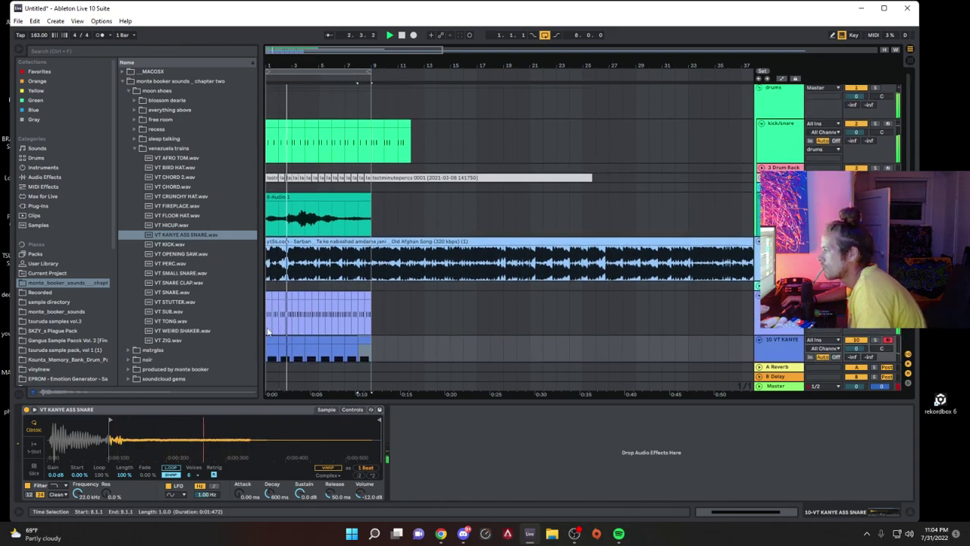
scroll(294, 228, down, 1)
key(space)
Step: Transpose the 6-Audio 1 clip to -6 st and turn off its Warp
double_click(292, 158)
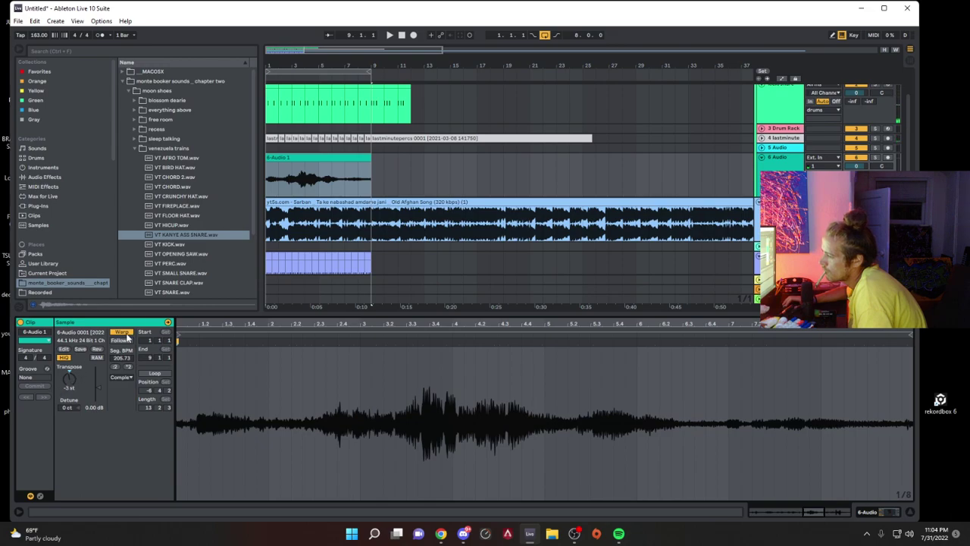
drag(69, 378, 69, 384)
key(space)
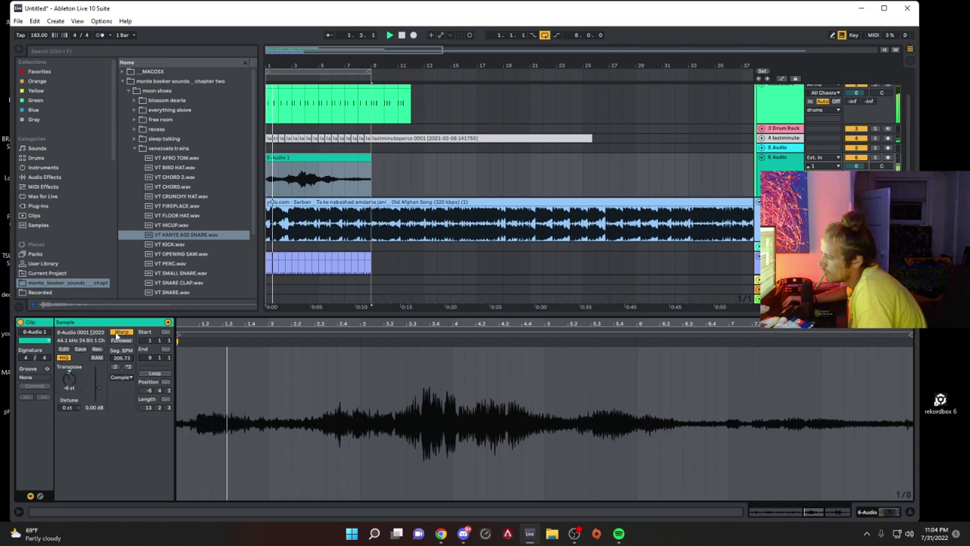
click(121, 332)
key(space)
key(space)
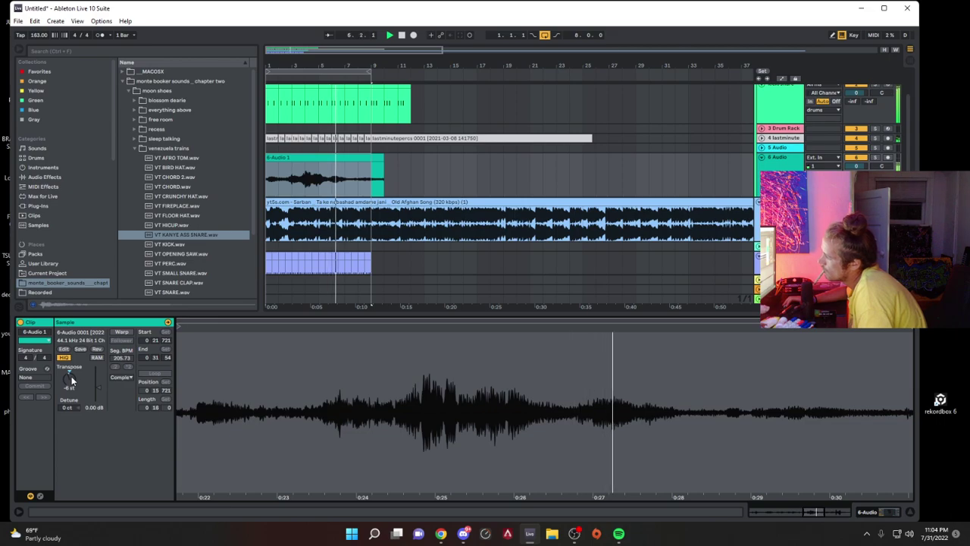
Step: Insert a new MIDI track below the VT KANYE ASS SNARE track
scroll(754, 262, down, 2)
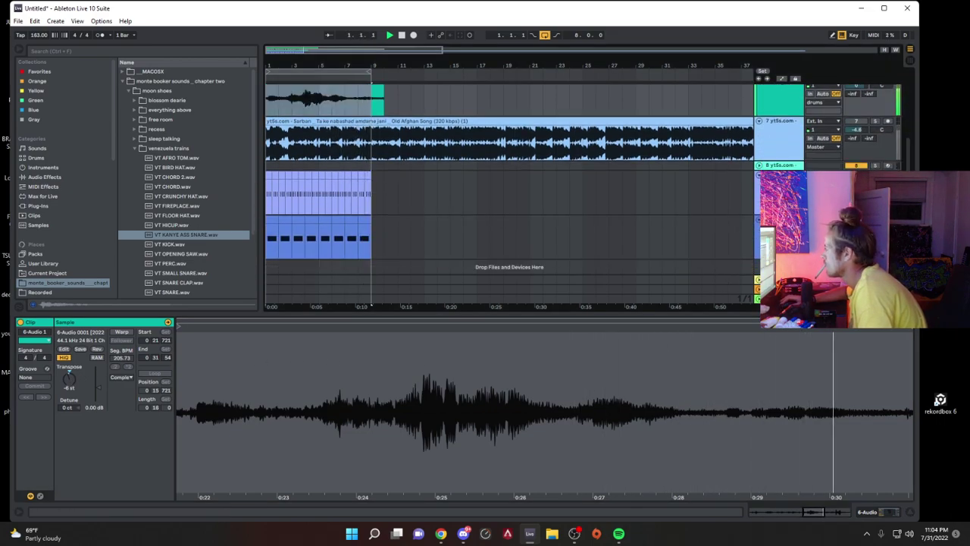
click(694, 247)
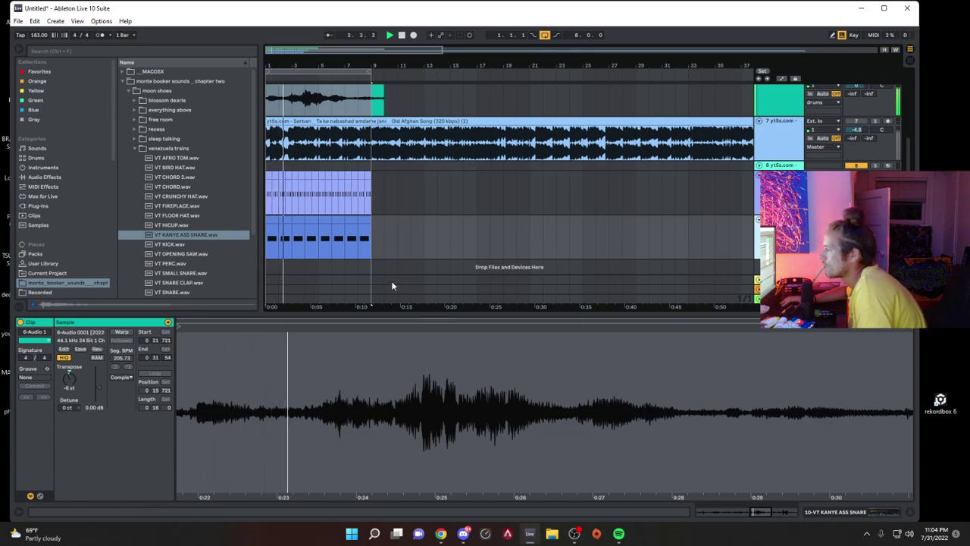
scroll(363, 250, up, 2)
scroll(273, 117, down, 2)
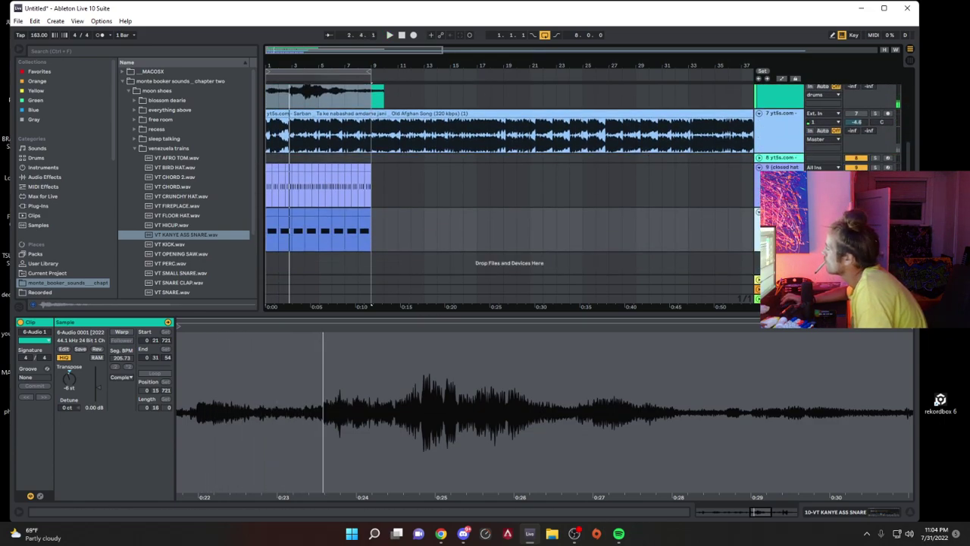
key(ctrl+shift+t)
Step: Search the browser for "clap", preview the results and load EYA CLAP.wav from the eya folder onto the new MIDI track
click(241, 52)
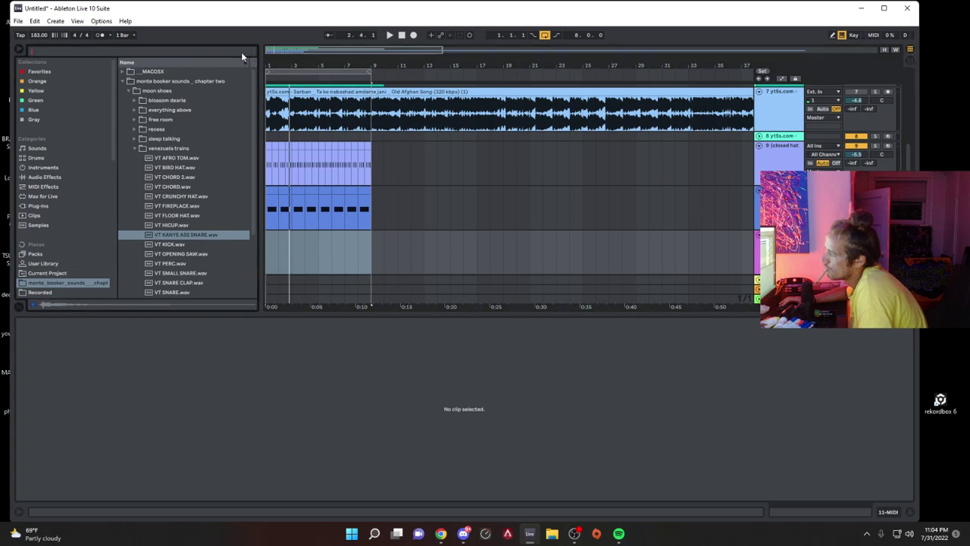
text(clap)
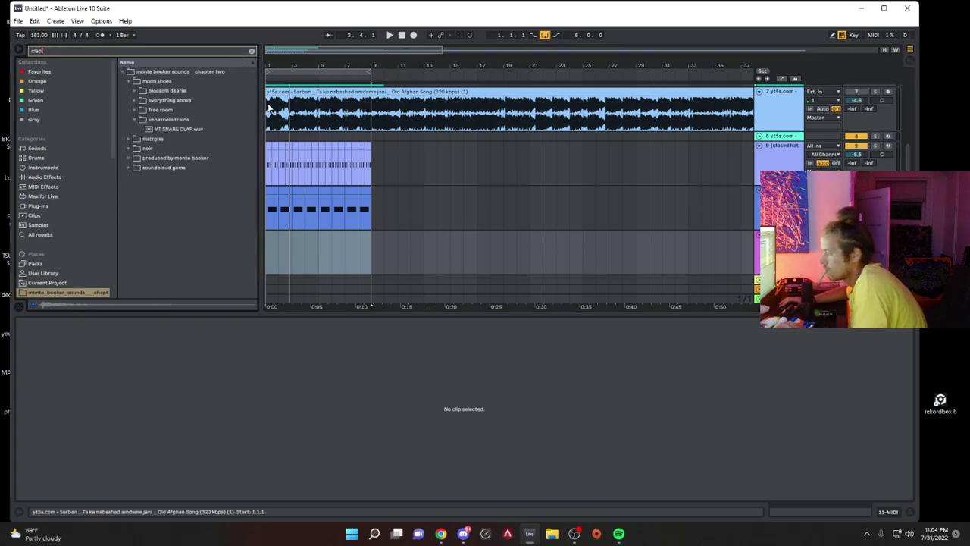
click(186, 129)
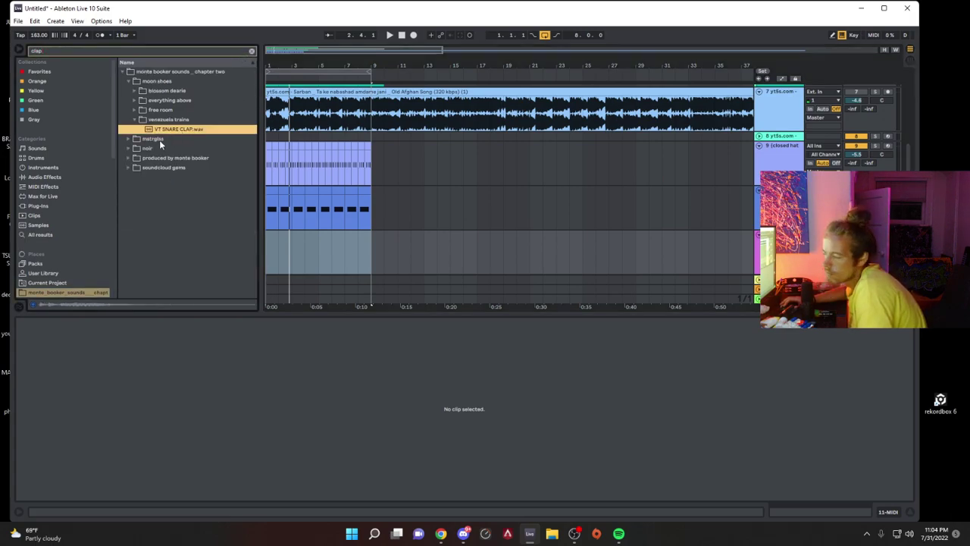
click(126, 141)
click(129, 140)
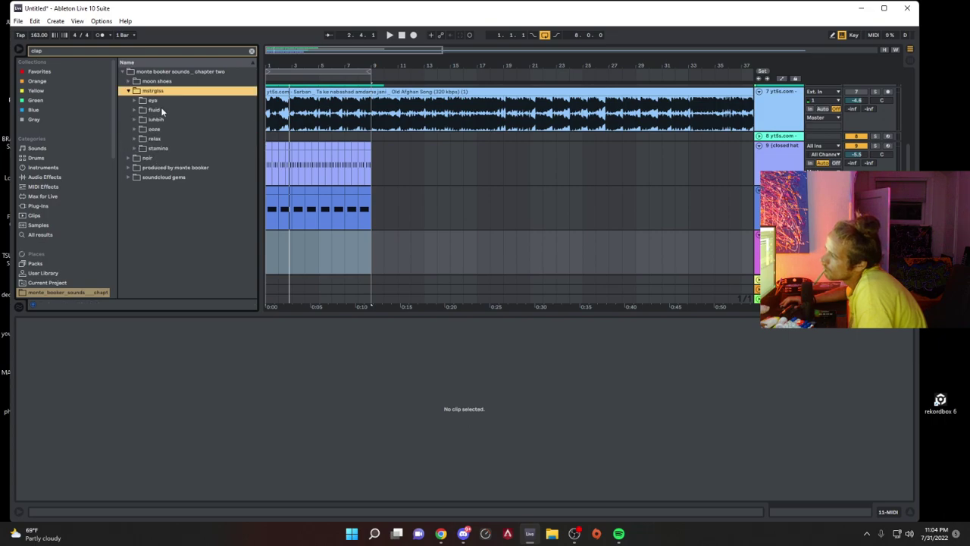
click(136, 100)
click(148, 110)
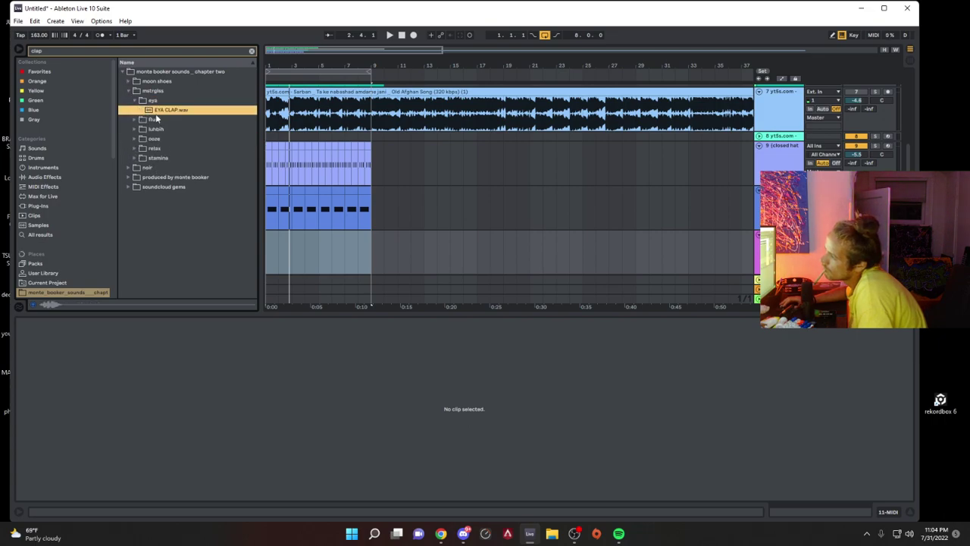
double_click(161, 111)
Step: Capture the played claps as a four-bar MIDI clip, move it to bar 1 and open its notes
key(space)
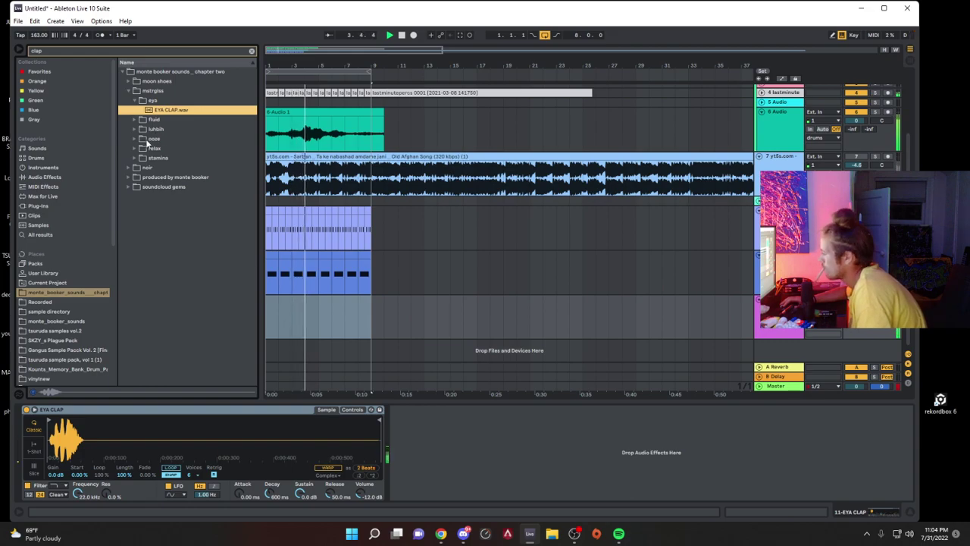
click(459, 35)
key(space)
click(303, 305)
click(302, 302)
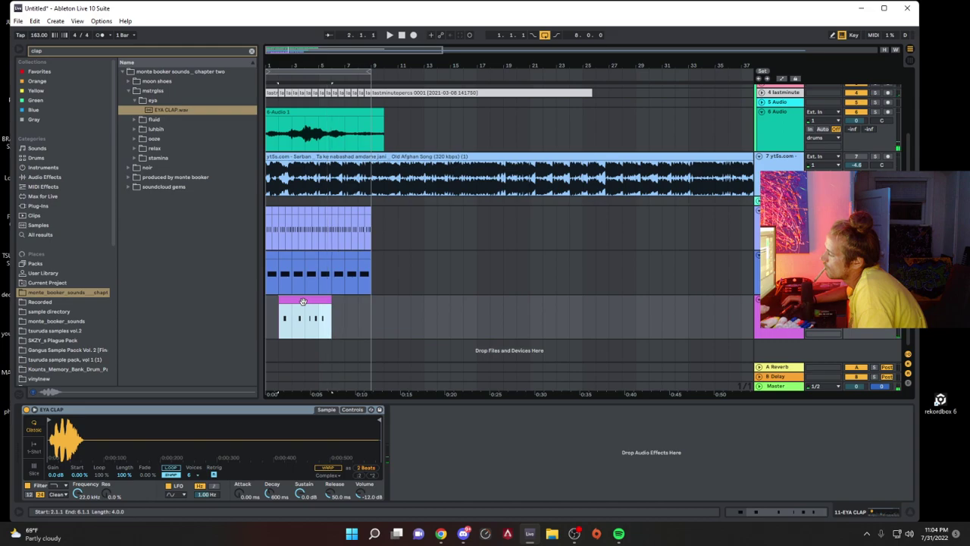
double_click(304, 300)
Step: Move the first two clap notes to G#2 on beats 2.3 and 3.3, shorten both and set the first note's velocity to 105
key(space)
click(255, 353)
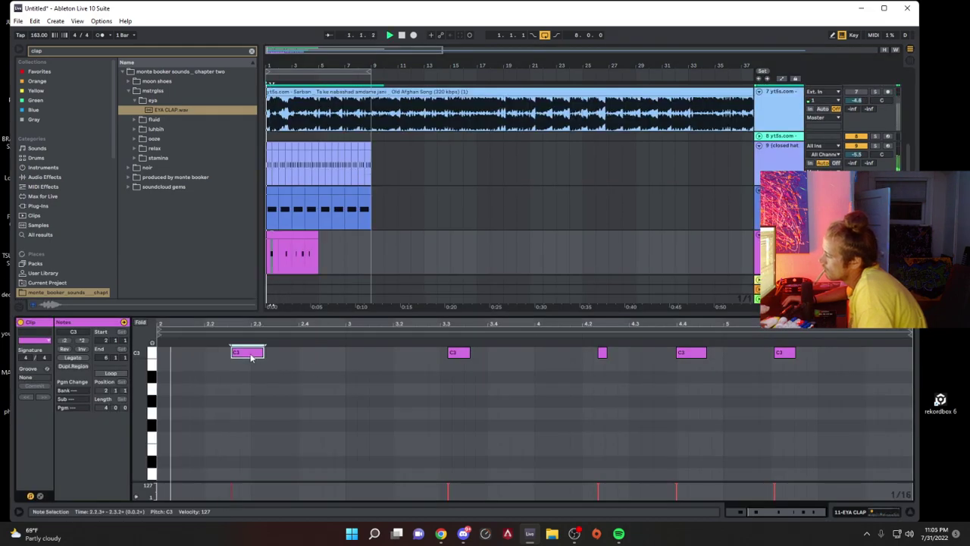
drag(257, 356, 272, 407)
key(space)
click(250, 485)
key(space)
key(space)
drag(252, 484, 252, 491)
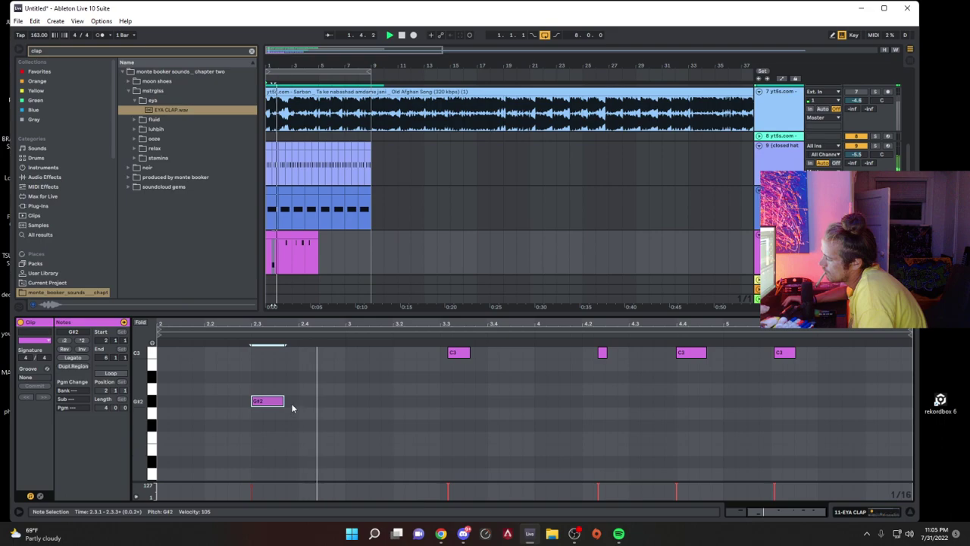
drag(282, 401, 258, 402)
drag(460, 352, 449, 400)
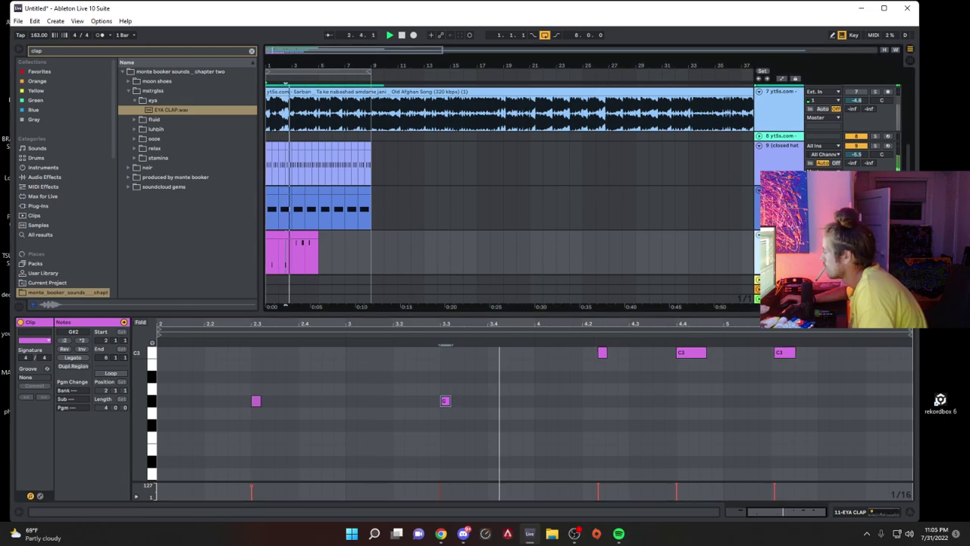
Step: Set the EYA CLAP sampler's filter frequency to 5.08 kHz and its release to 13.9 s
key(shift+Tab)
key(space)
drag(78, 493, 78, 509)
key(space)
key(space)
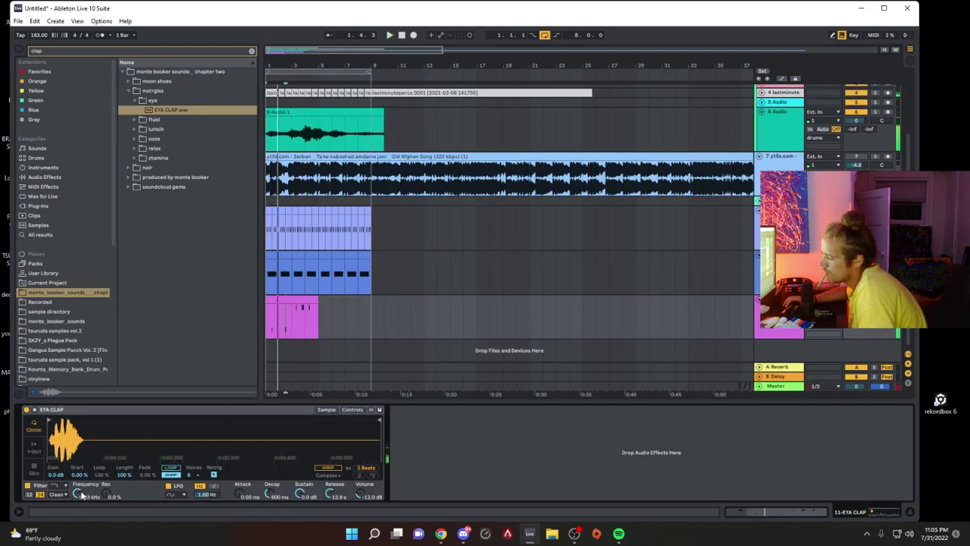
click(360, 409)
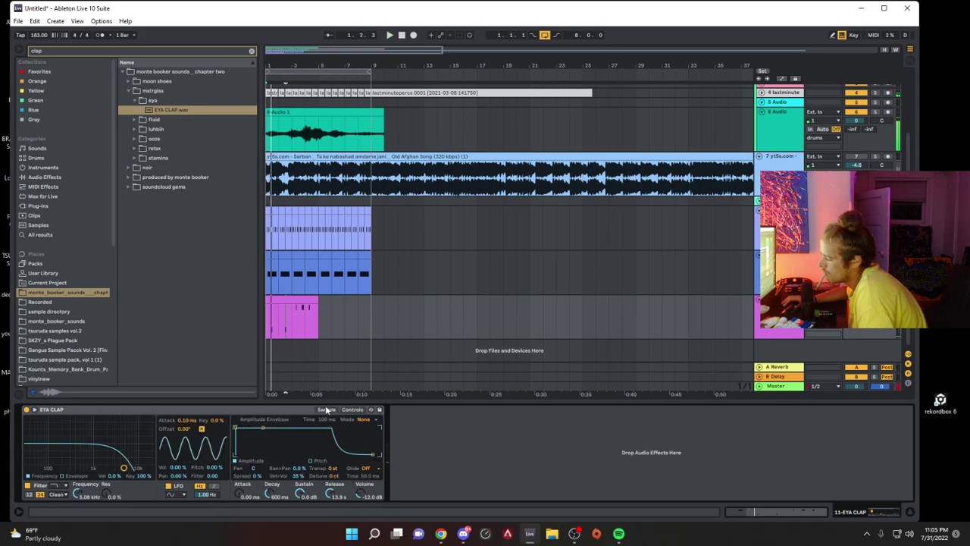
click(327, 409)
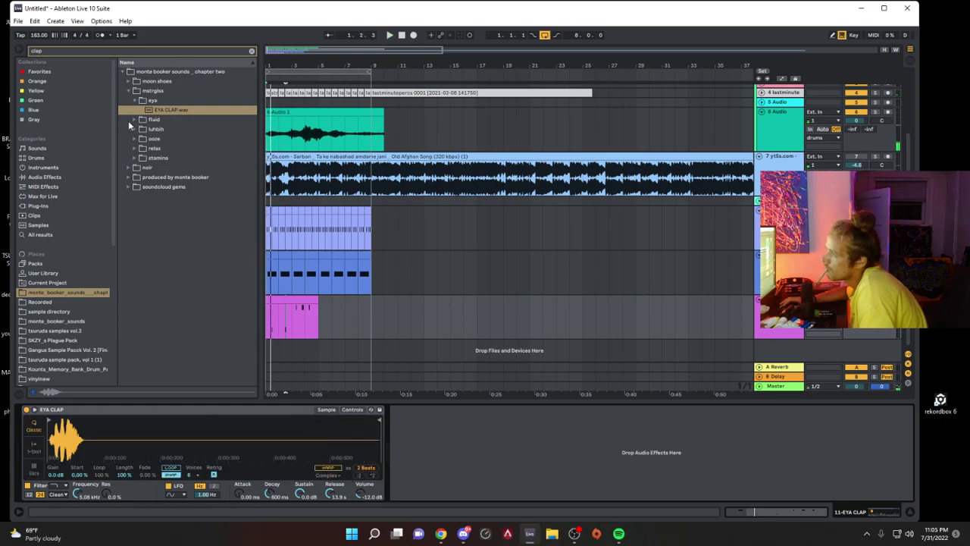
Step: Replace the clap sample with FLUID CLAP.wav from the fluid folder and play it in the arrangement
click(134, 120)
click(144, 122)
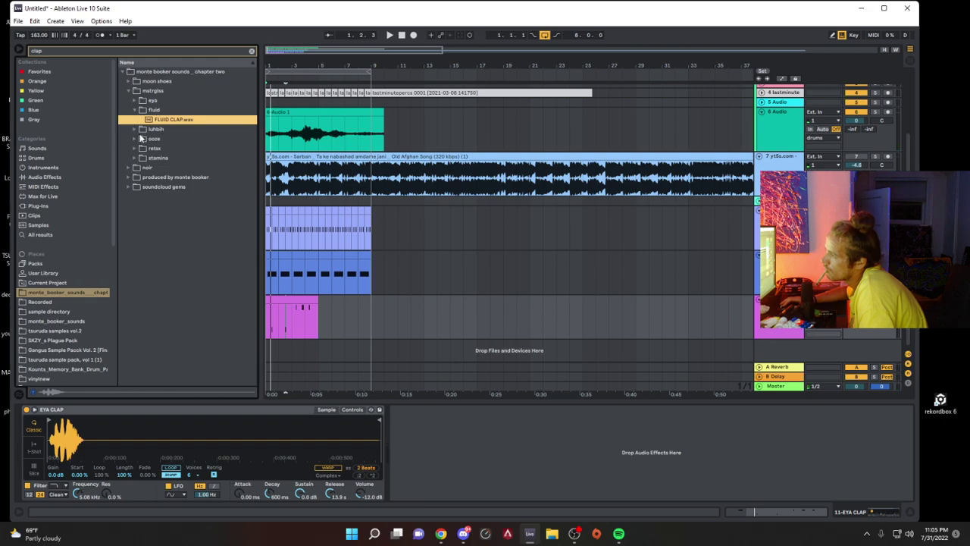
drag(144, 359, 139, 440)
key(space)
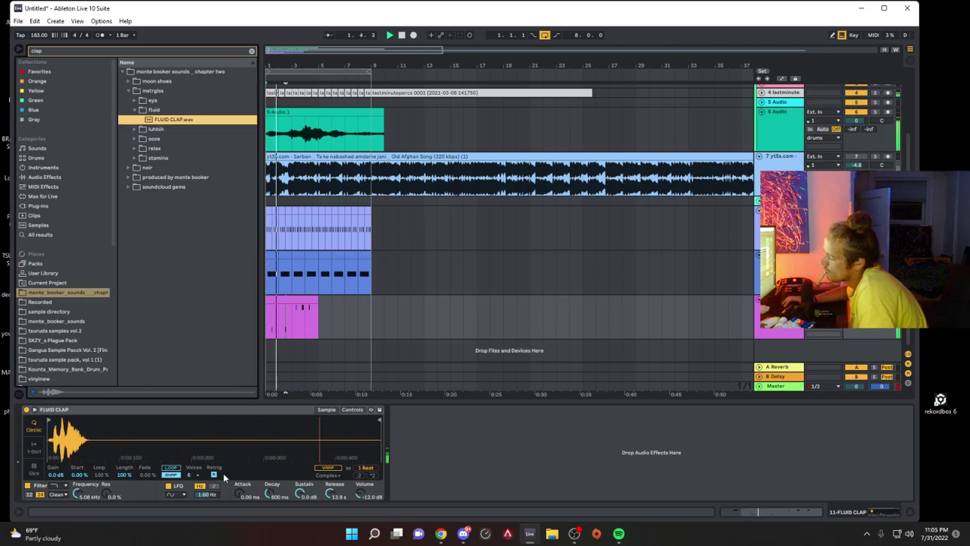
Step: Set the FLUID CLAP sampler's transpose to +3 st and its filter frequency to 10.0 kHz
click(353, 410)
drag(333, 468, 332, 464)
key(space)
key(space)
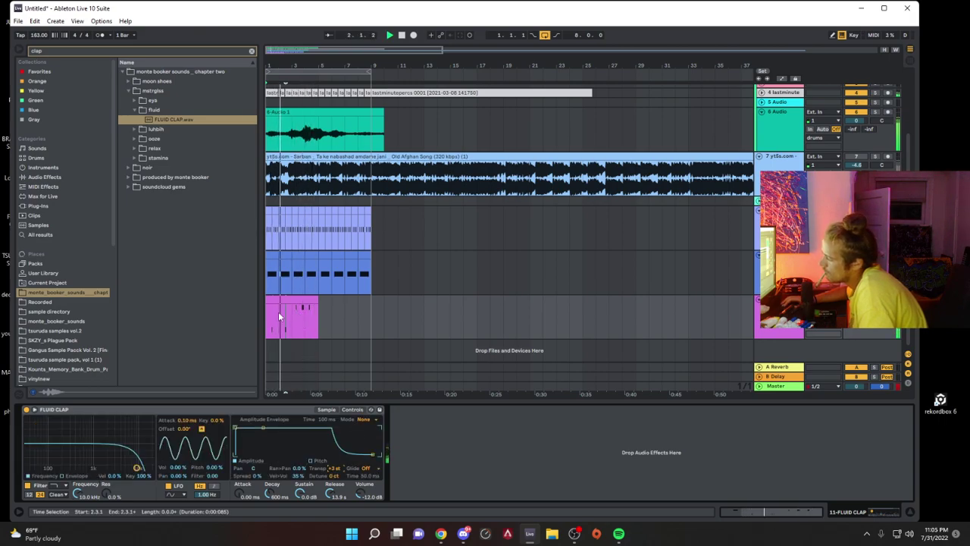
Step: Duplicate the first two bars of the clap clip up to bar 11, and set its filter to 5.94 kHz with 42% resonance
drag(289, 313, 229, 304)
key(ctrl+d)
key(ctrl+d)
key(ctrl+d)
key(ctrl+d)
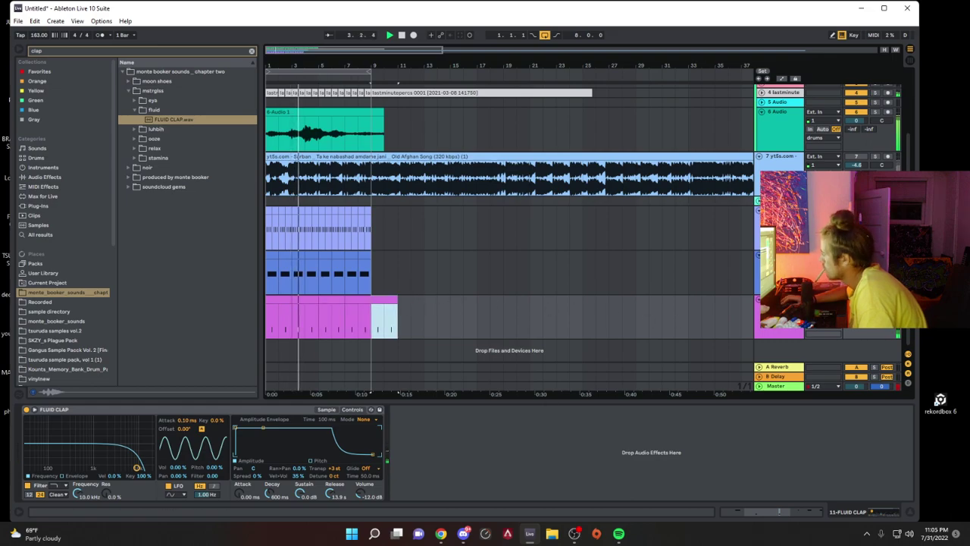
drag(105, 496, 111, 477)
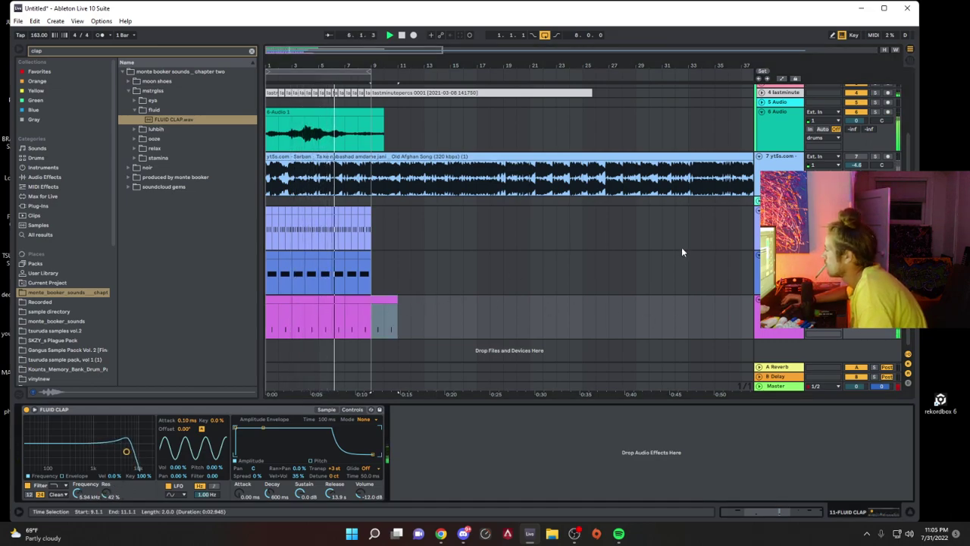
Step: Search all browser results for "com" and add a Compressor after OTT on the 6 Audio track
scroll(684, 253, up, 2)
click(806, 150)
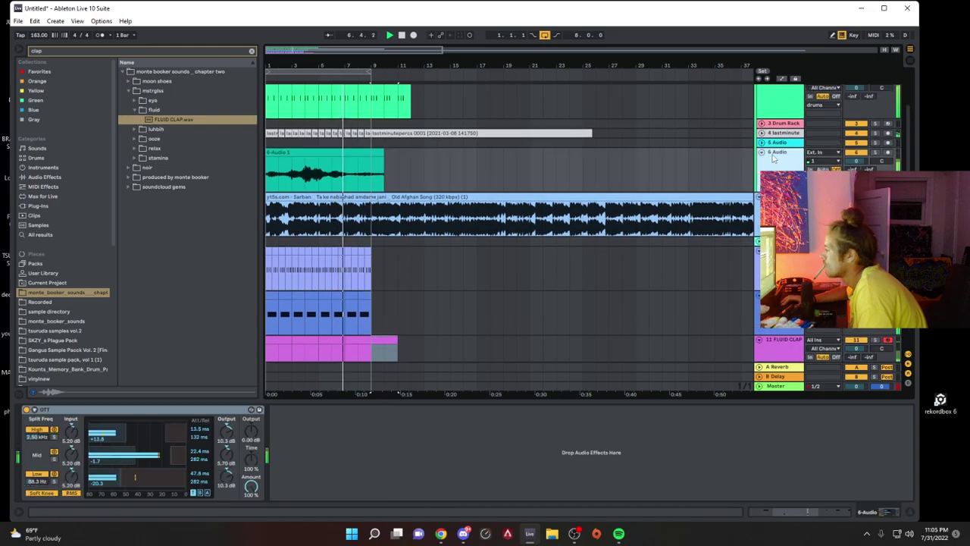
click(252, 51)
key(ctrl+f)
text(com)
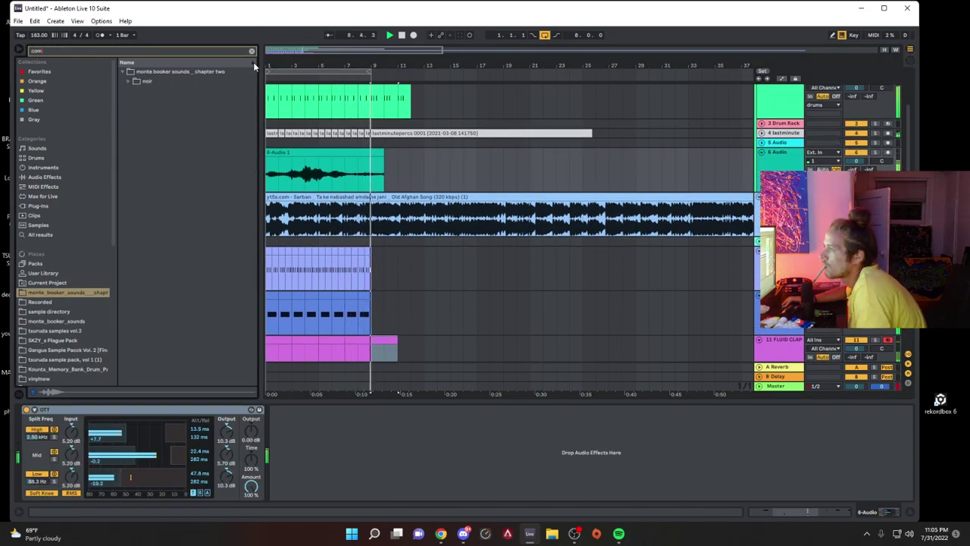
click(43, 235)
click(151, 72)
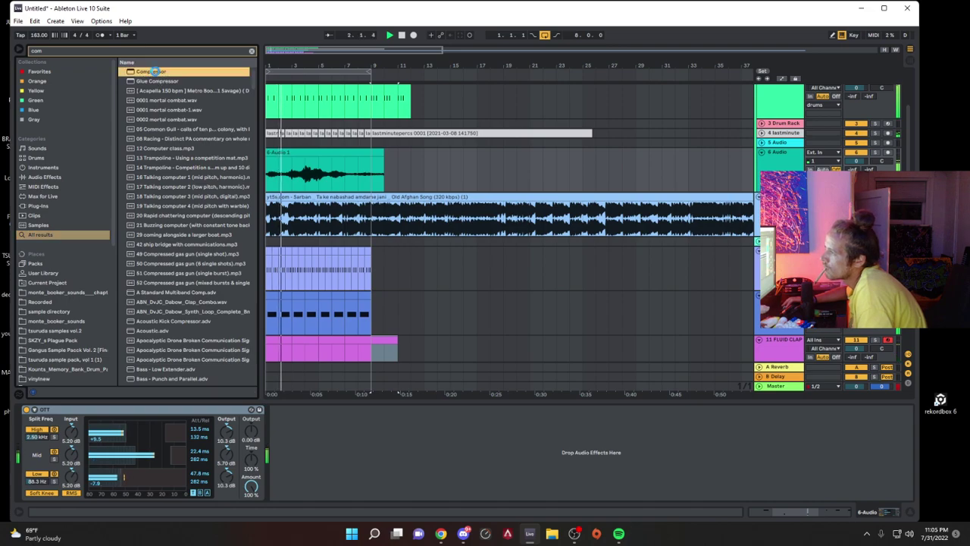
drag(150, 71, 319, 425)
Step: Sidechain the 6 Audio compressor from the kick/snare track and lower its threshold to about -38.9 dB
click(282, 409)
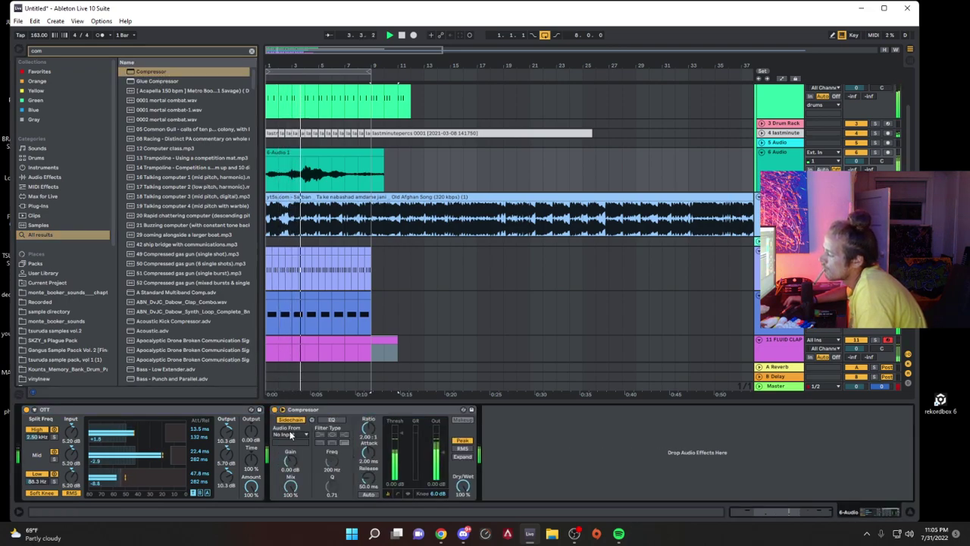
click(290, 434)
click(286, 326)
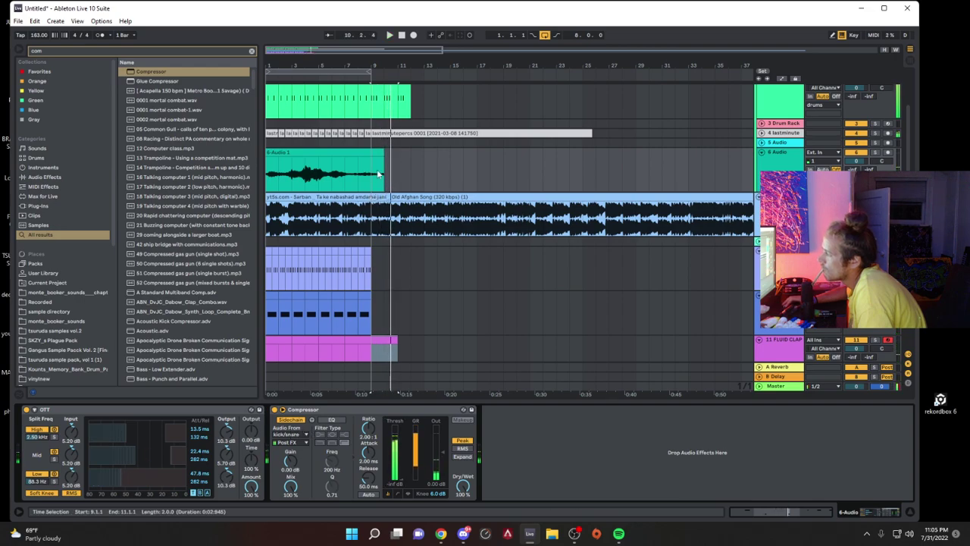
click(359, 152)
key(space)
key(space)
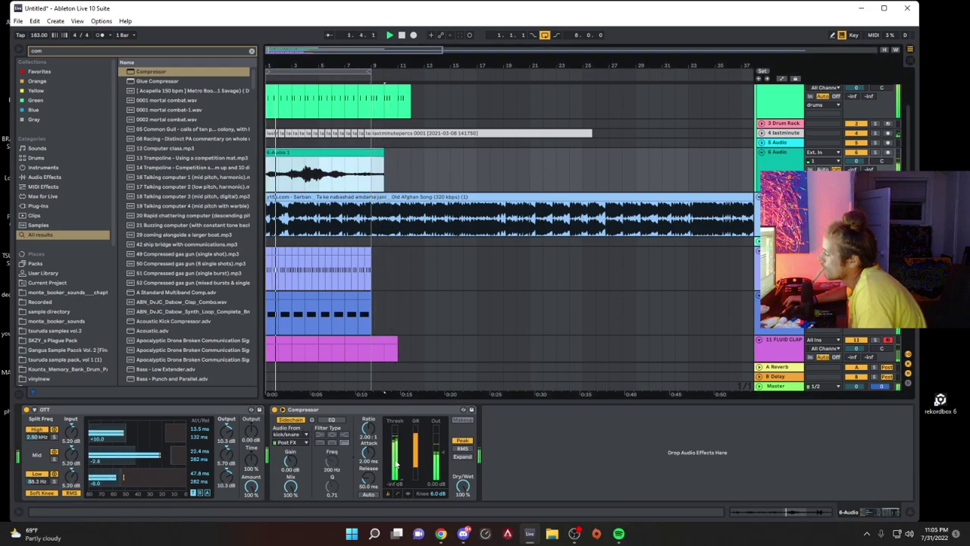
drag(393, 472, 394, 489)
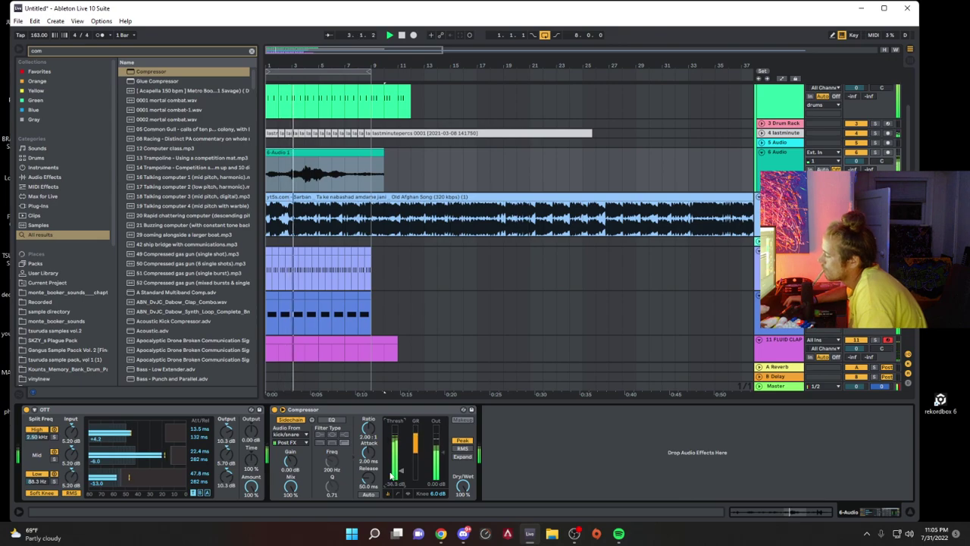
Step: Replace the short second note in the closed hat clip's second half of bar 1 with two duplicates of its first note
click(268, 247)
key(space)
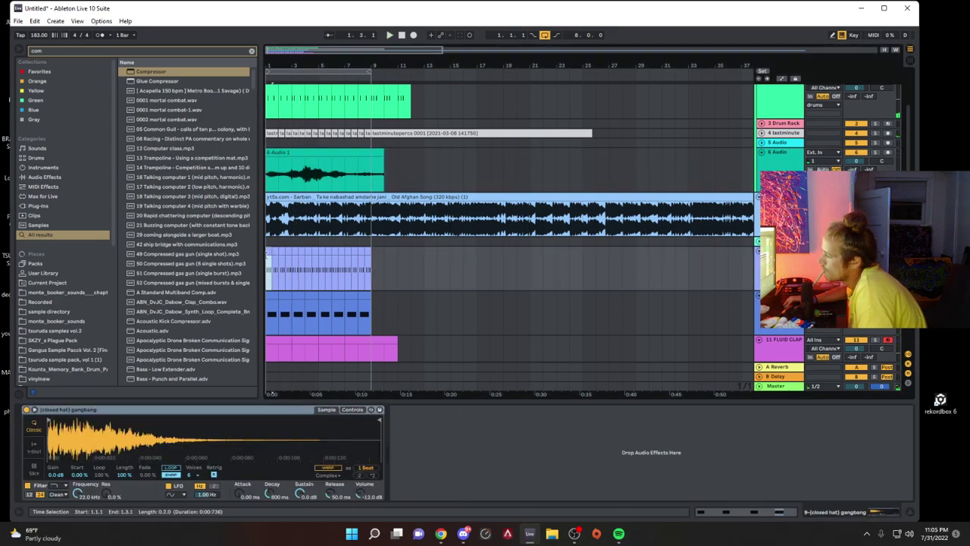
double_click(269, 256)
double_click(269, 352)
key(space)
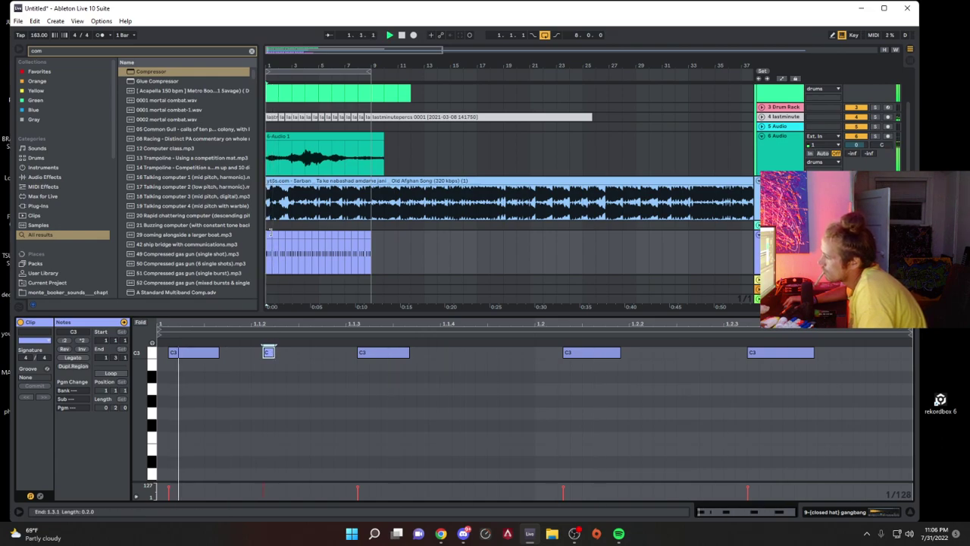
click(276, 234)
key(space)
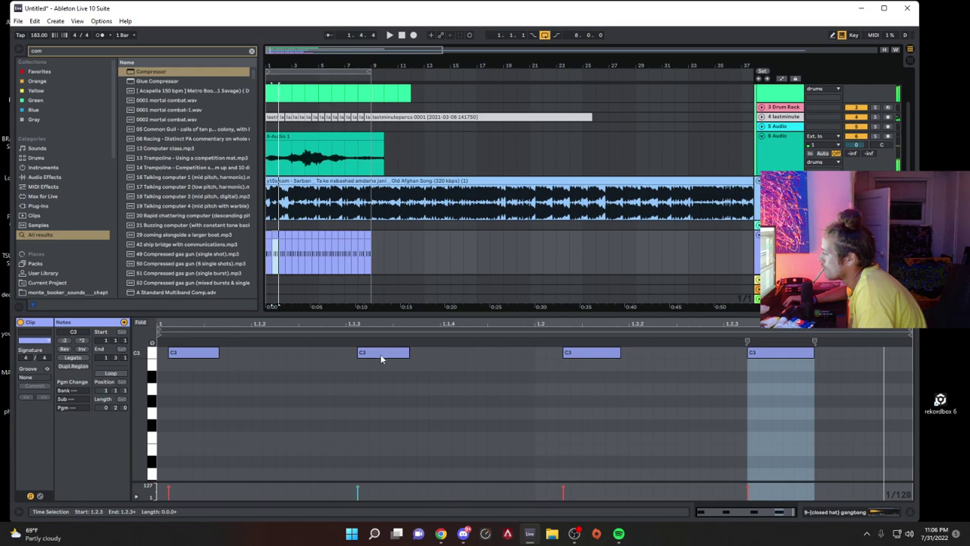
click(215, 352)
key(ctrl+d)
key(ctrl+d)
key(space)
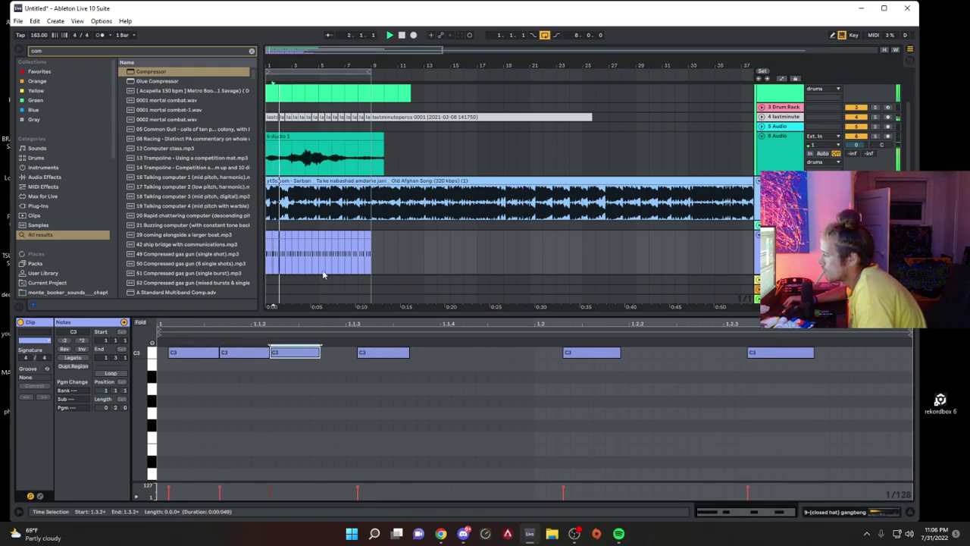
Step: Split the closed hat clip at 2.2 and duplicate its first beat onto beats 2.2 and 2.3
shift+click(271, 252)
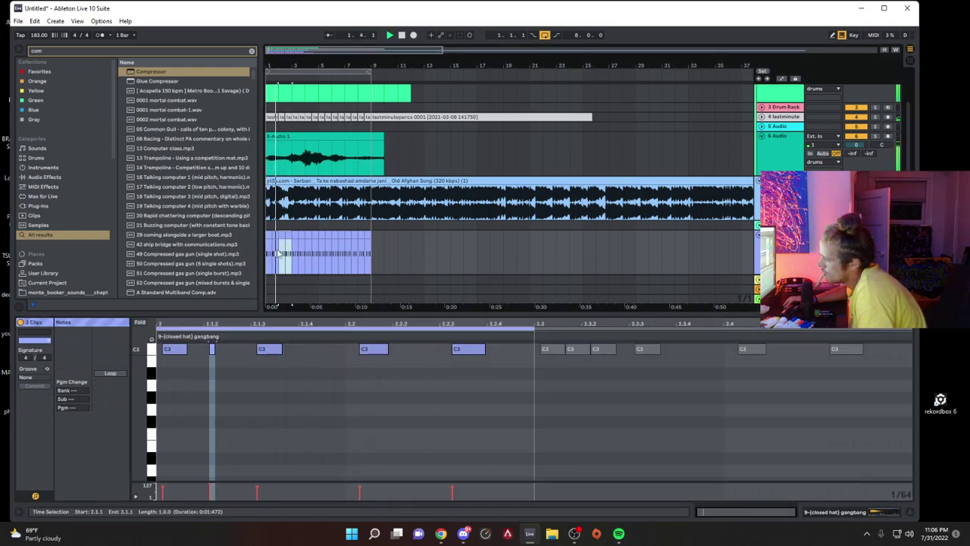
click(282, 236)
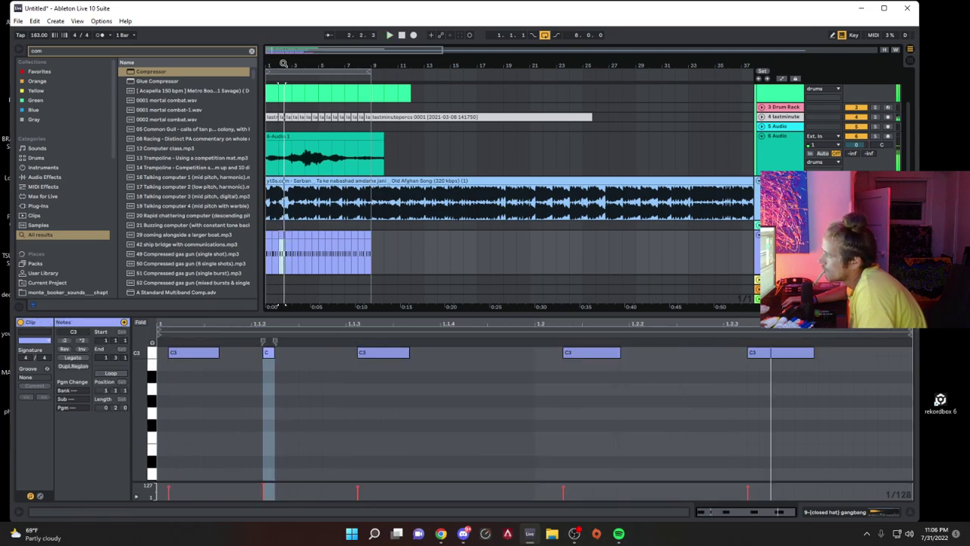
drag(283, 65, 277, 233)
drag(301, 56, 392, 71)
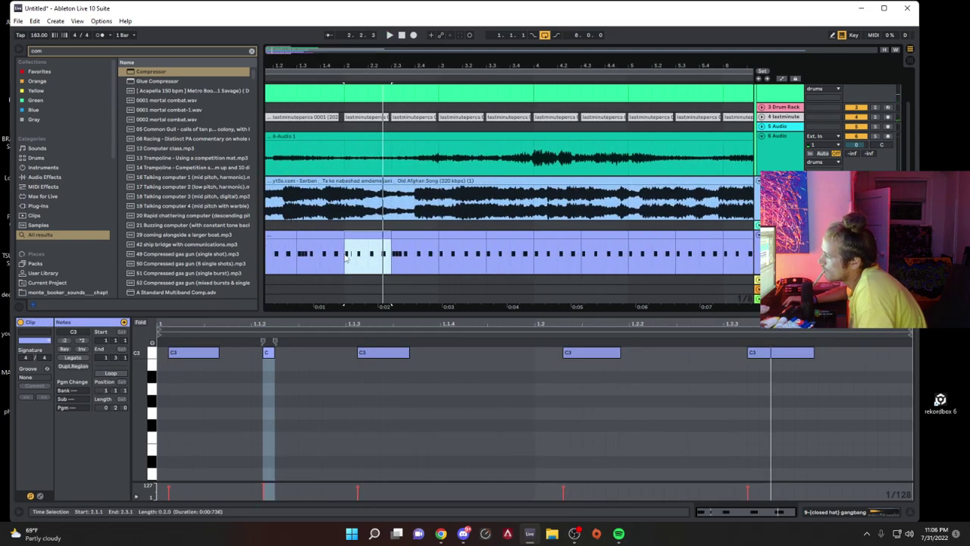
drag(346, 259, 368, 250)
key(ctrl+e)
click(360, 234)
key(space)
key(space)
key(ctrl+d)
key(space)
key(ctrl+d)
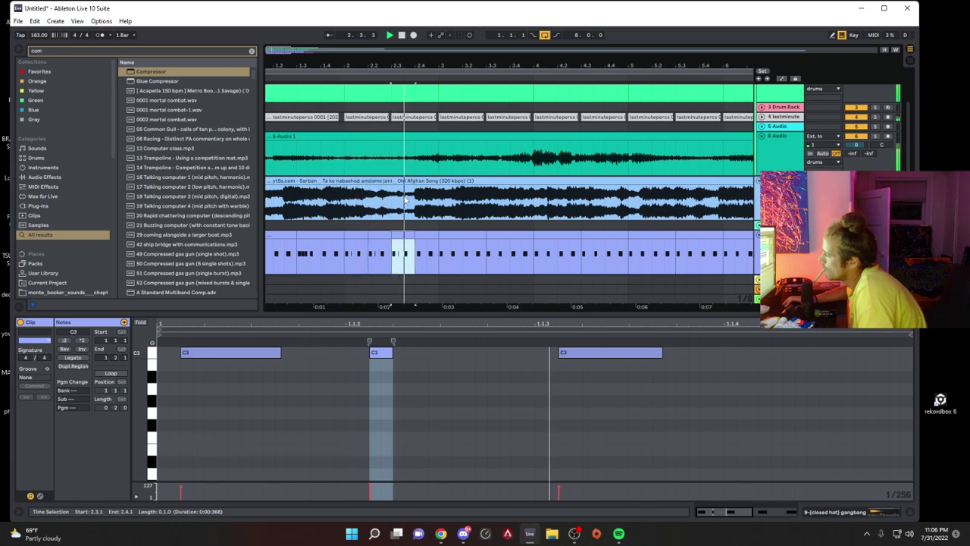
Step: Duplicate the last note of the closed hat clip at 2.4 twice to form a roll into bar 3
key(space)
double_click(430, 247)
key(space)
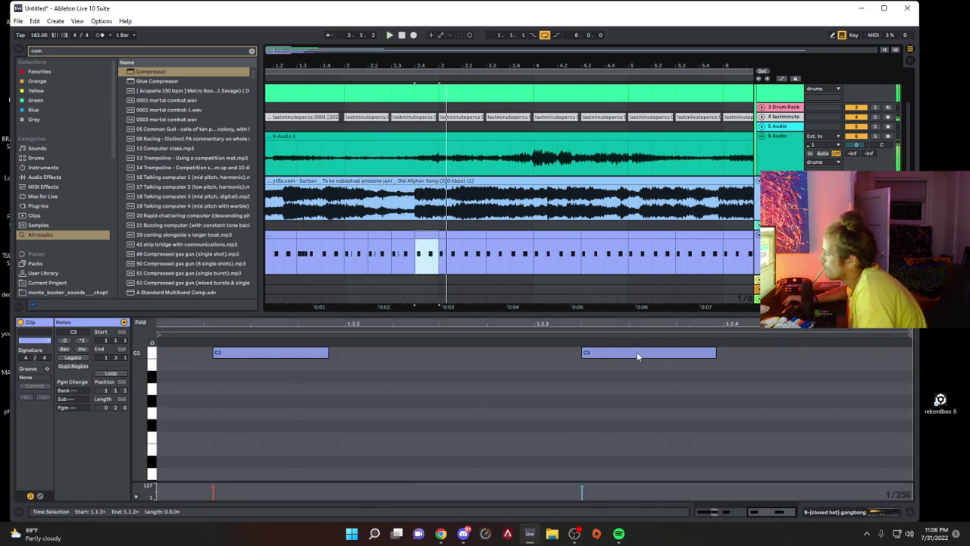
key(space)
click(637, 354)
key(ctrl+d)
key(ctrl+d)
key(space)
Step: Duplicate the first two and a half bars of the closed hat track twice, up to 8.3
scroll(331, 231, down, 5)
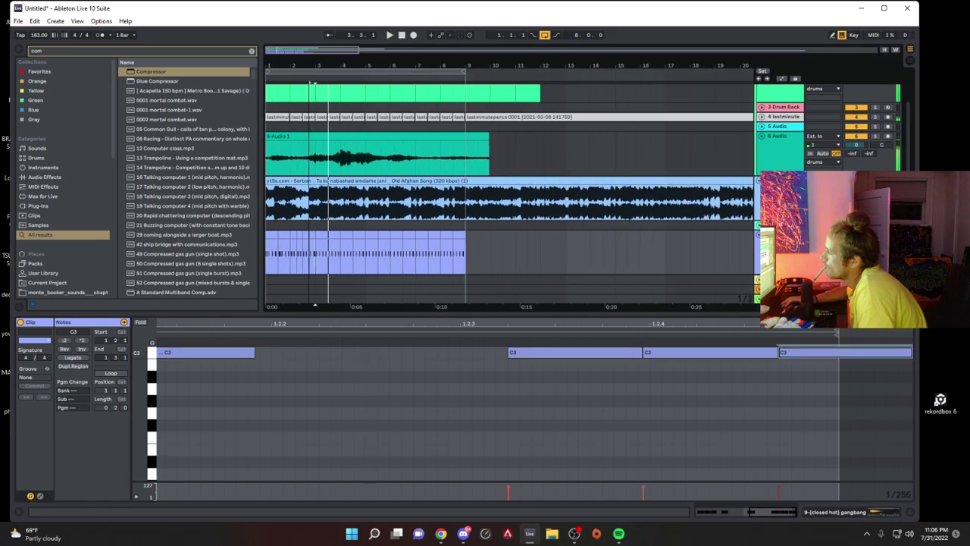
drag(328, 256, 266, 253)
key(space)
key(ctrl+d)
key(ctrl+d)
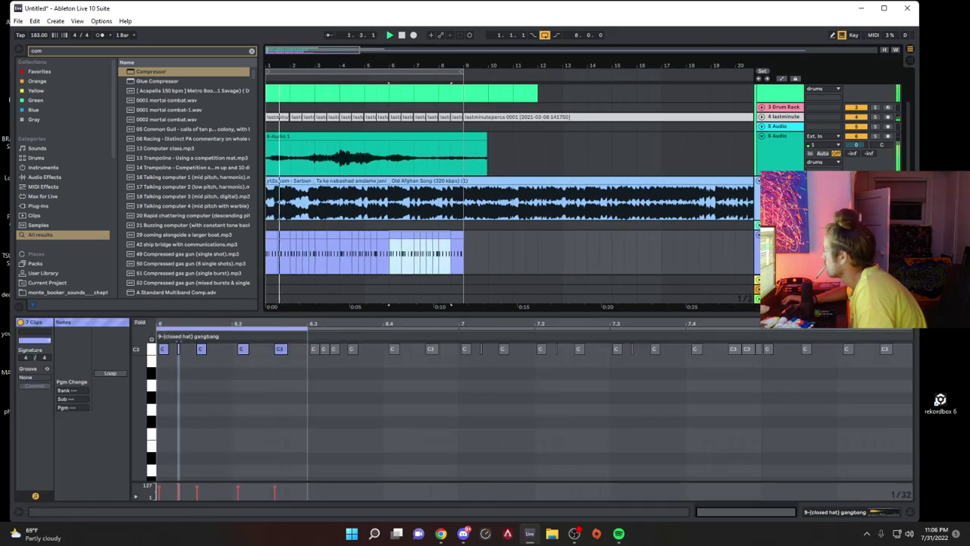
Step: Fold the closed hat, VT KANYE and FLUID CLAP tracks in the arrangement
click(856, 244)
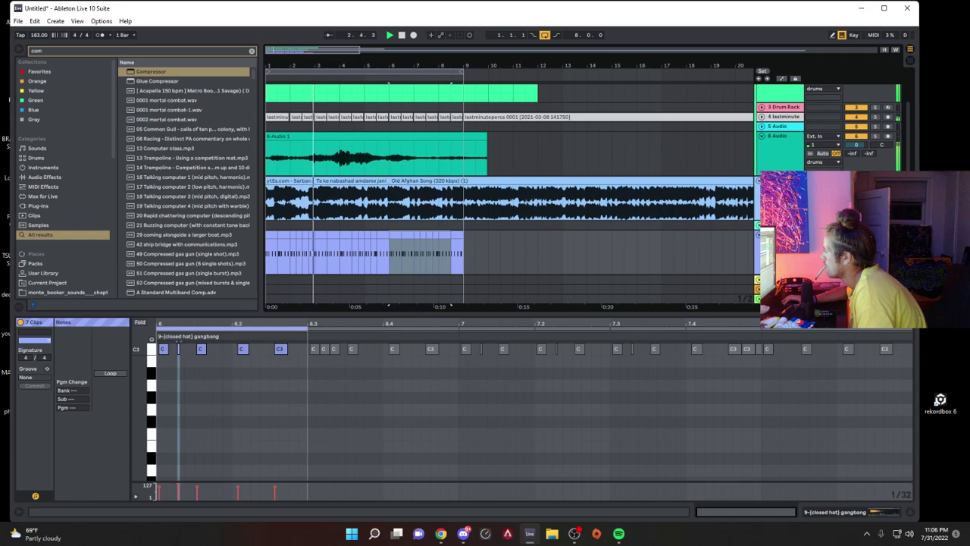
click(761, 235)
click(762, 244)
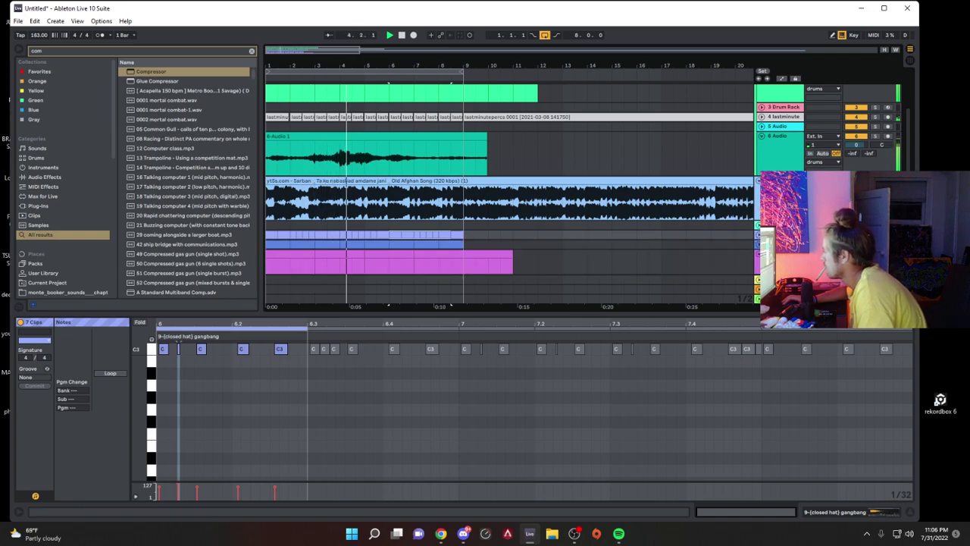
click(761, 254)
Step: Reorder the tracks so closed hat, VT KANYE and FLUID CLAP follow 5 Audio, with the recorded audio track below the Afghan song
mouse_move(776, 253)
mouse_down()
mouse_move(775, 158)
mouse_move(775, 266)
mouse_up()
click(775, 209)
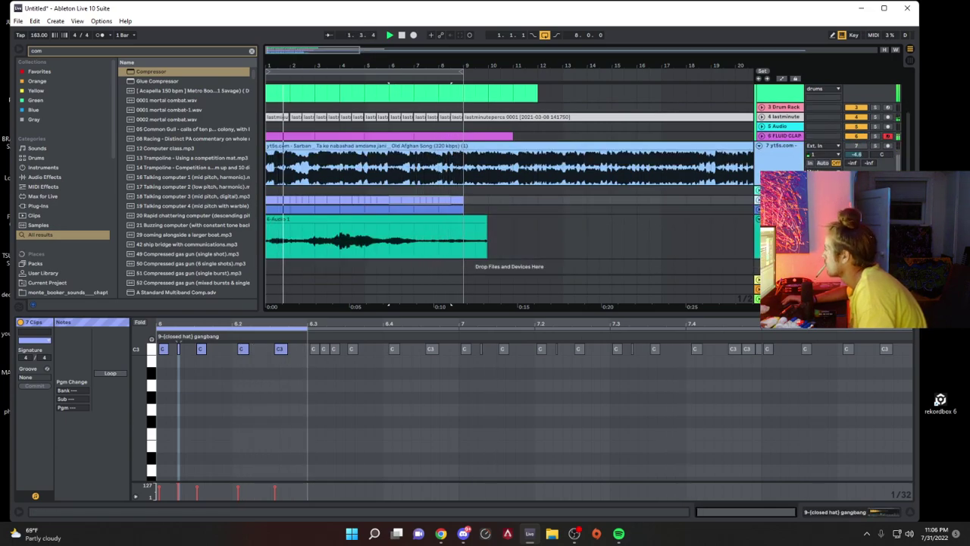
drag(775, 209, 777, 134)
click(776, 175)
click(776, 218)
click(777, 229)
double_click(777, 218)
Step: Raise the threshold of the recorded audio track's sidechain compressor to -20.1 dB
click(777, 290)
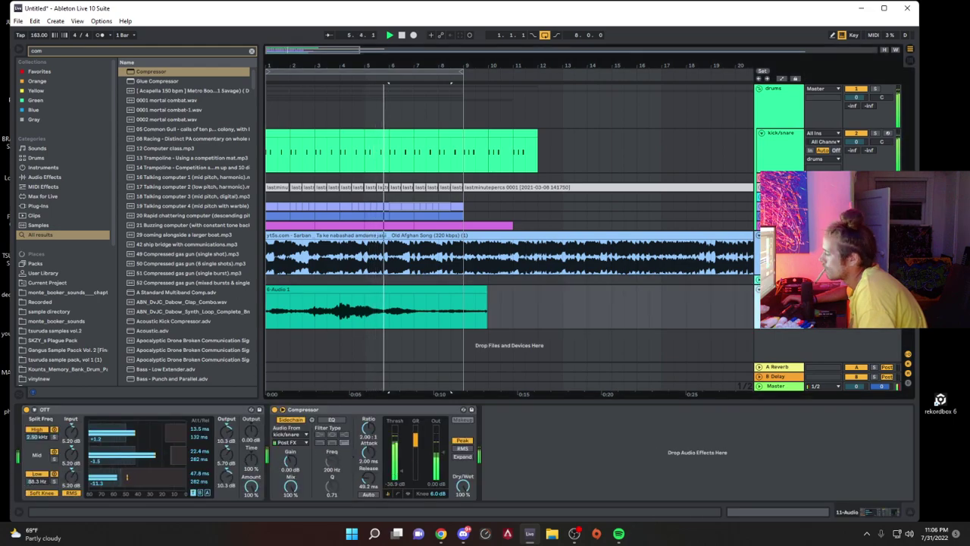
drag(403, 457, 402, 460)
Step: Turn on Warp for the 6-Audio 1 clip and set its transpose to -5 st
double_click(318, 301)
click(121, 331)
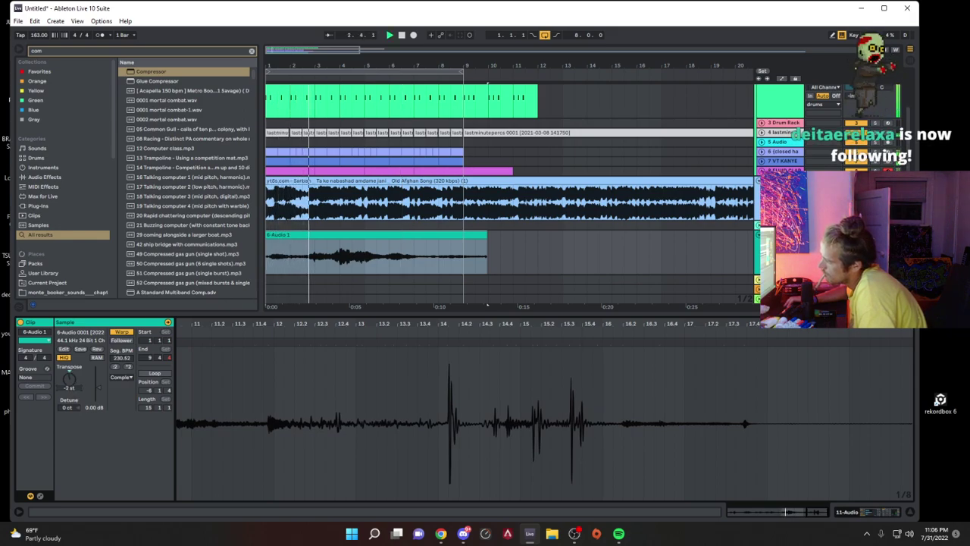
drag(69, 378, 69, 387)
key(space)
key(space)
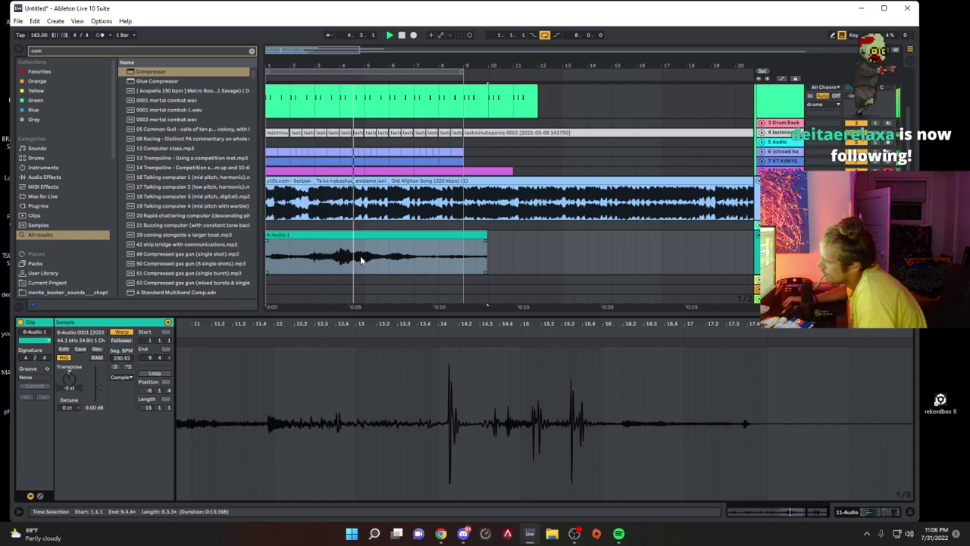
Step: Duplicate bars 5 and 6 of the 6-Audio 1 clip onto bars 7 and 8
drag(363, 260, 418, 266)
key(ctrl+d)
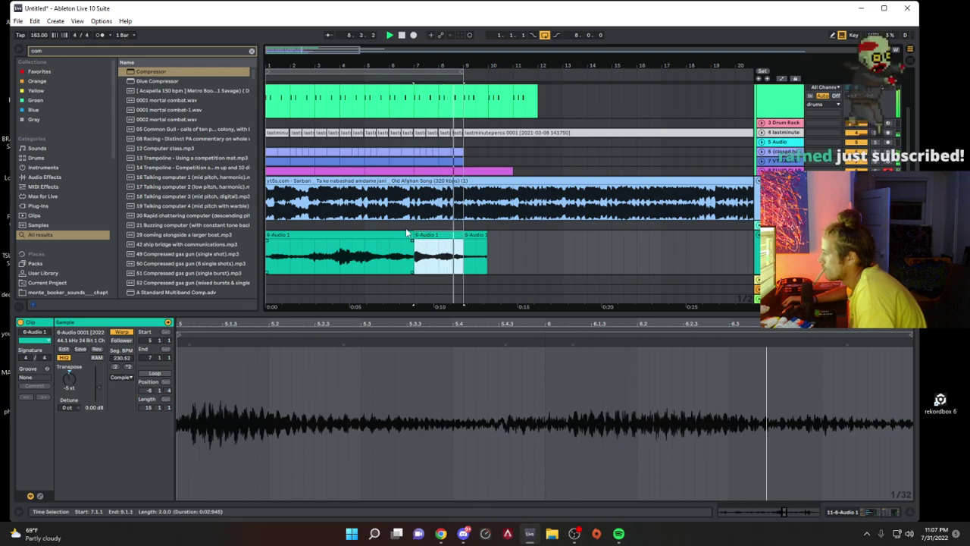
click(781, 235)
double_click(781, 235)
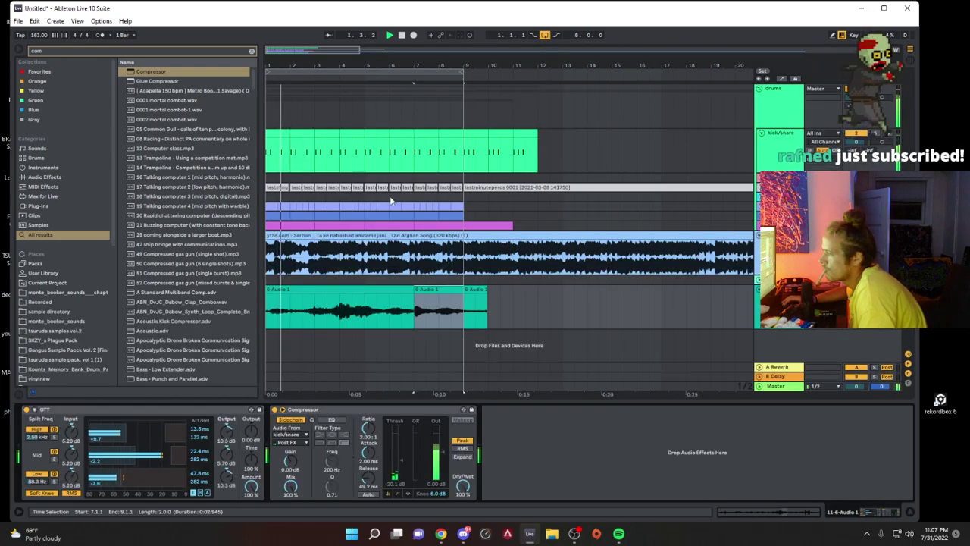
Step: Insert a new MIDI track below the recorded audio track
click(64, 178)
click(780, 289)
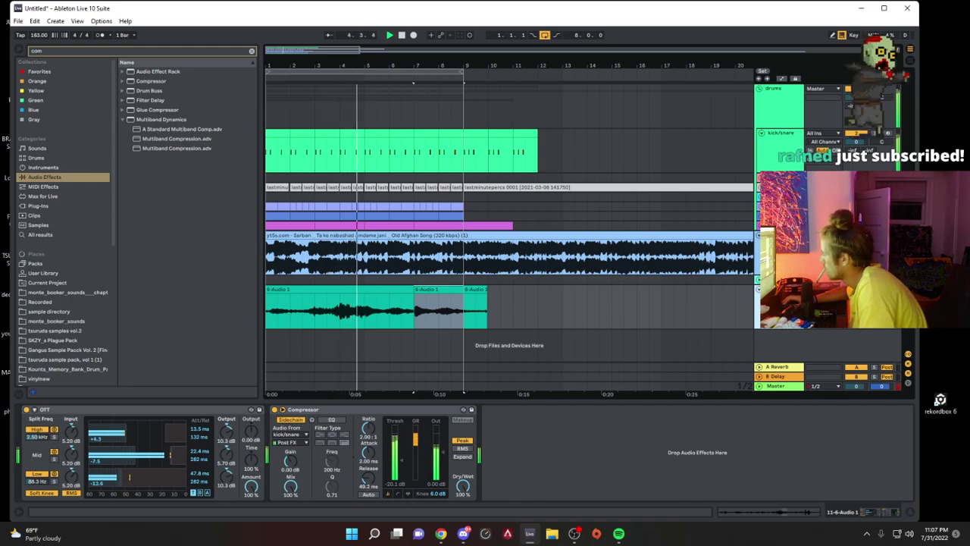
key(ctrl+shift+t)
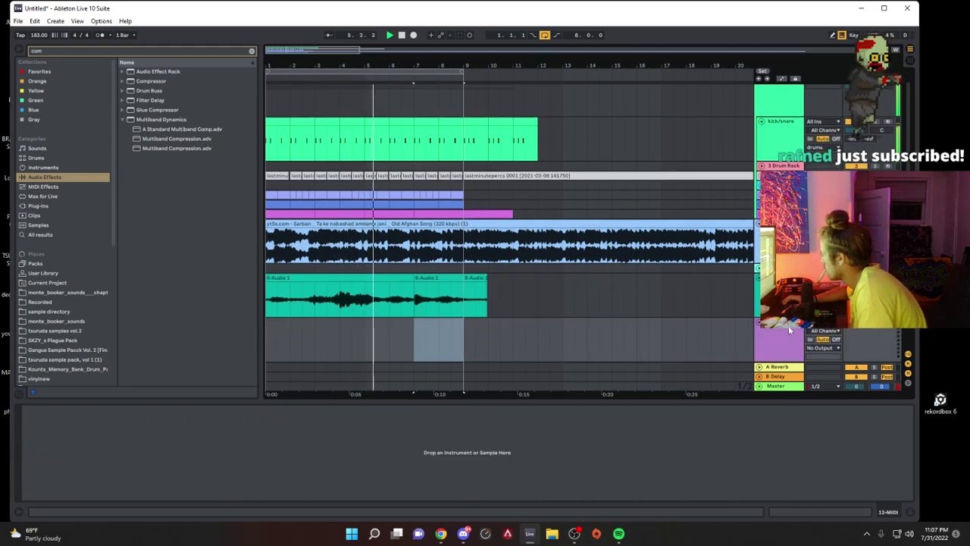
Step: Search all browser results for "hey" and load hey Dry Chant.wav onto the new MIDI track
click(251, 52)
text(hey)
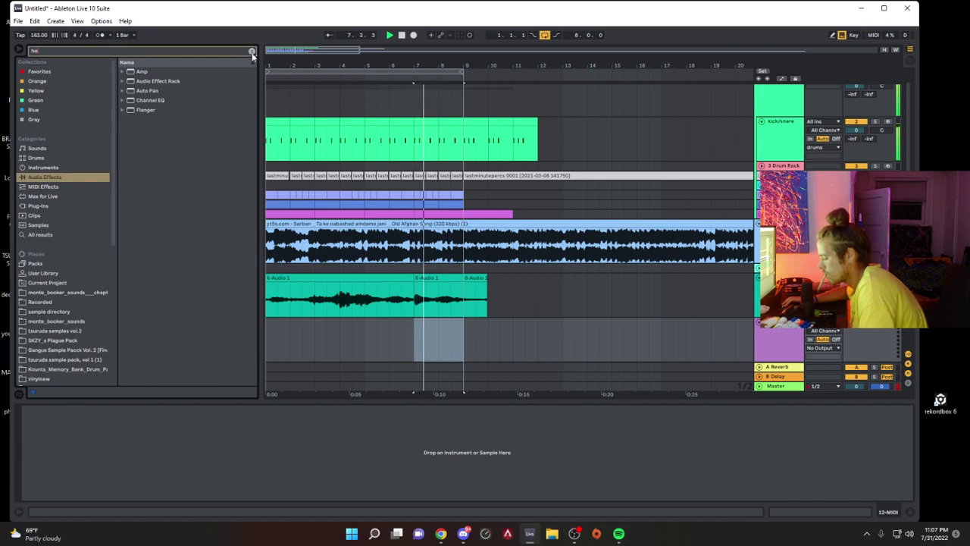
click(56, 235)
click(160, 158)
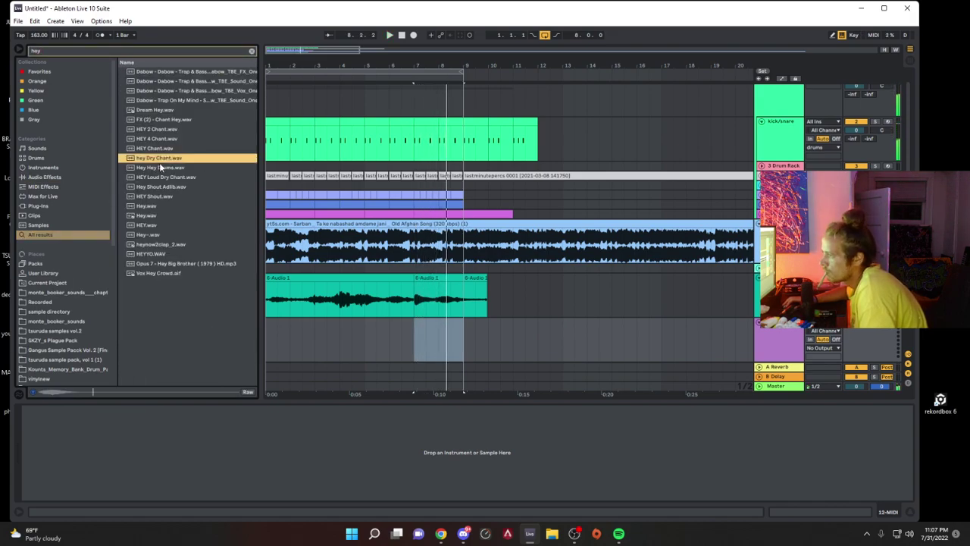
double_click(160, 160)
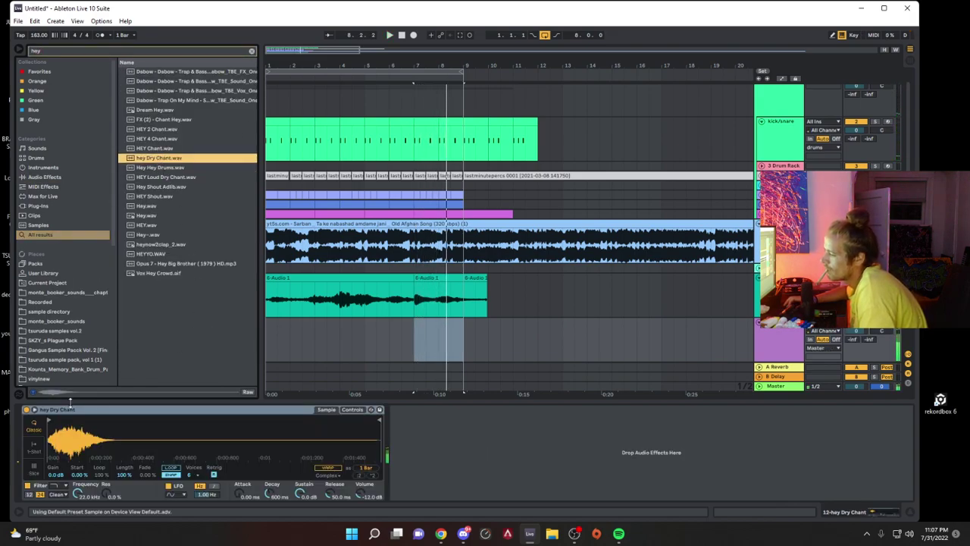
Step: Set the hey Dry Chant sampler's attack to 59.8 ms, release to 531 ms, and filter to 2.71 kHz with 50% resonance
click(326, 444)
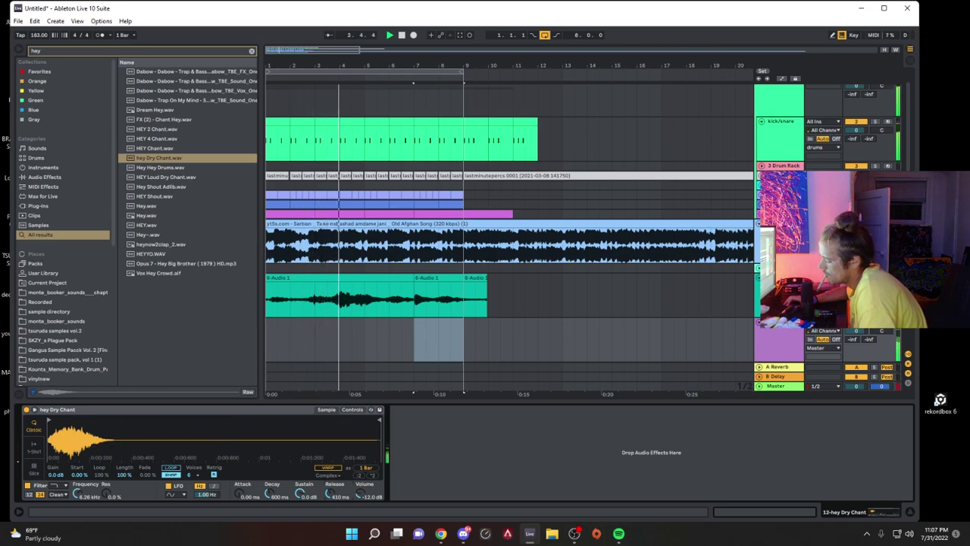
key(x)
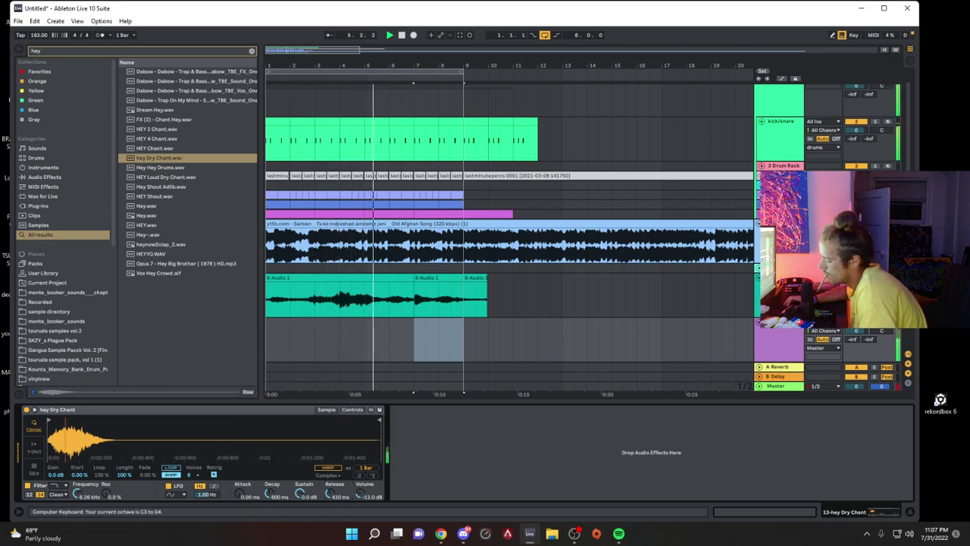
key(z)
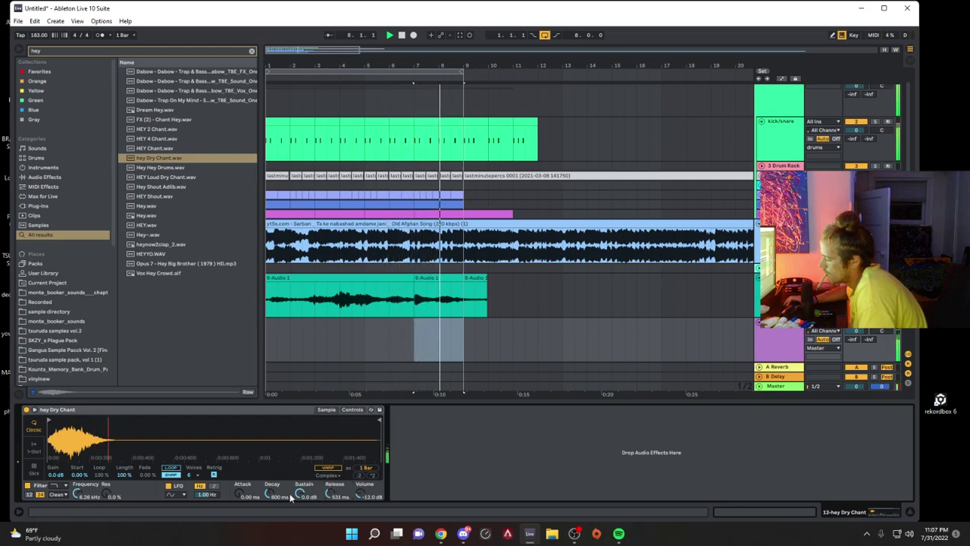
drag(238, 494, 238, 466)
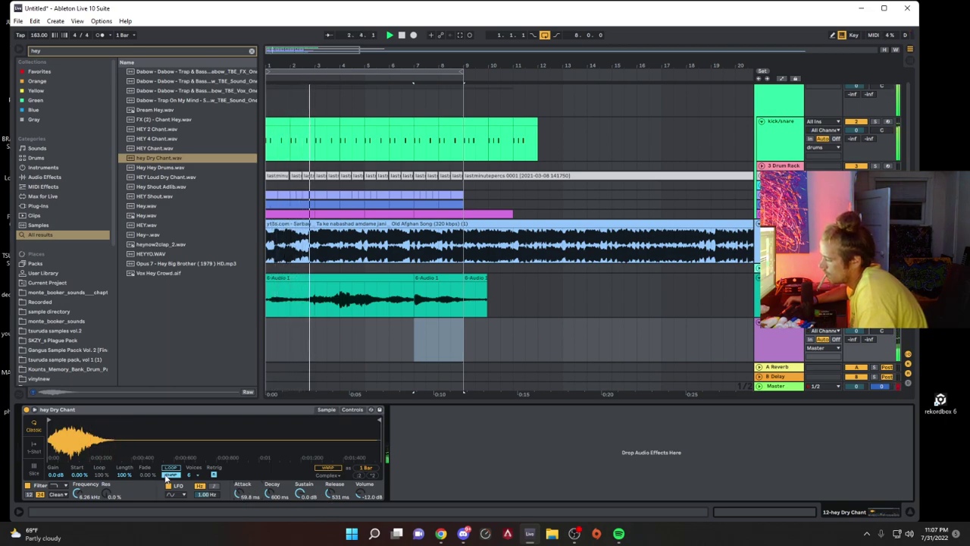
drag(76, 492, 107, 466)
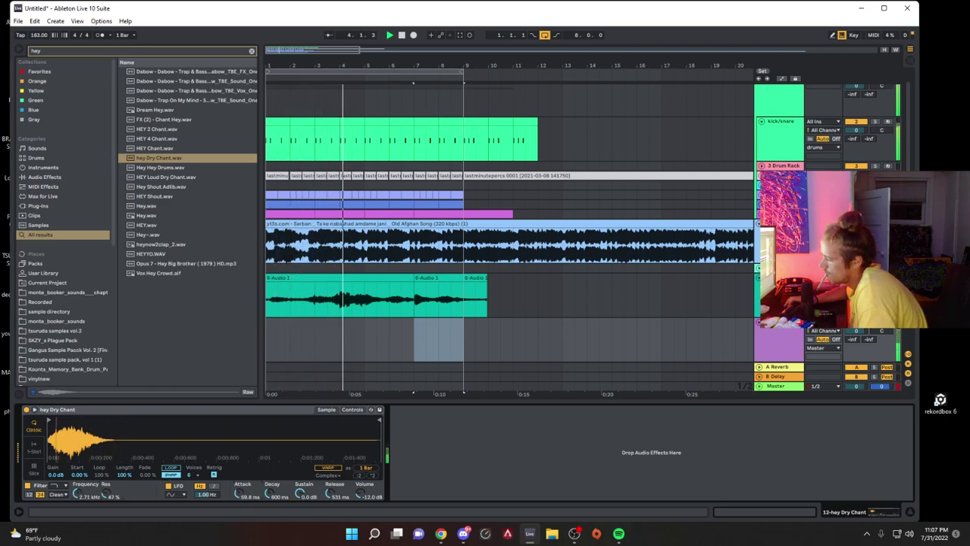
Step: Lower the chant track to -3.8 dB and give its sampler a later sample start, about 3.2 s release and a 7.08 kHz filter frequency
drag(860, 334, 860, 342)
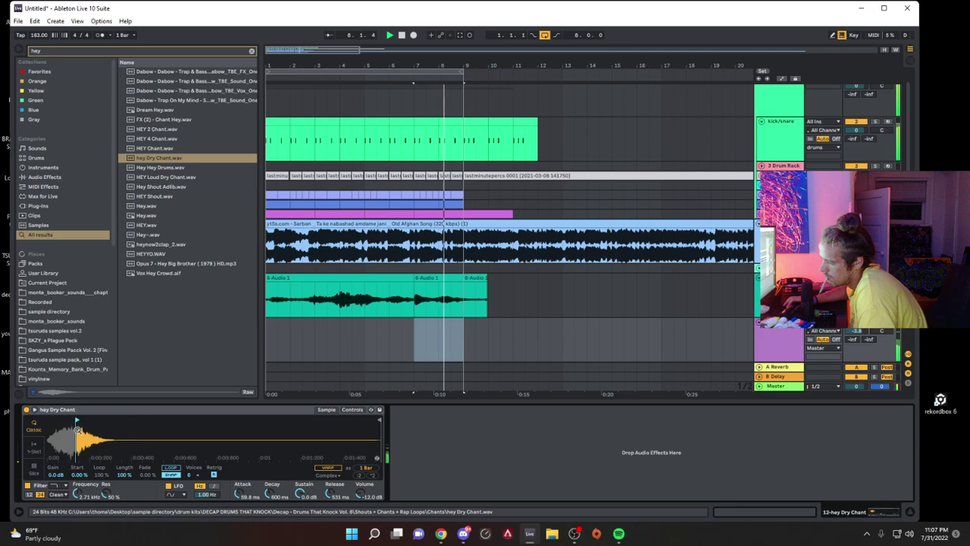
drag(324, 496, 325, 462)
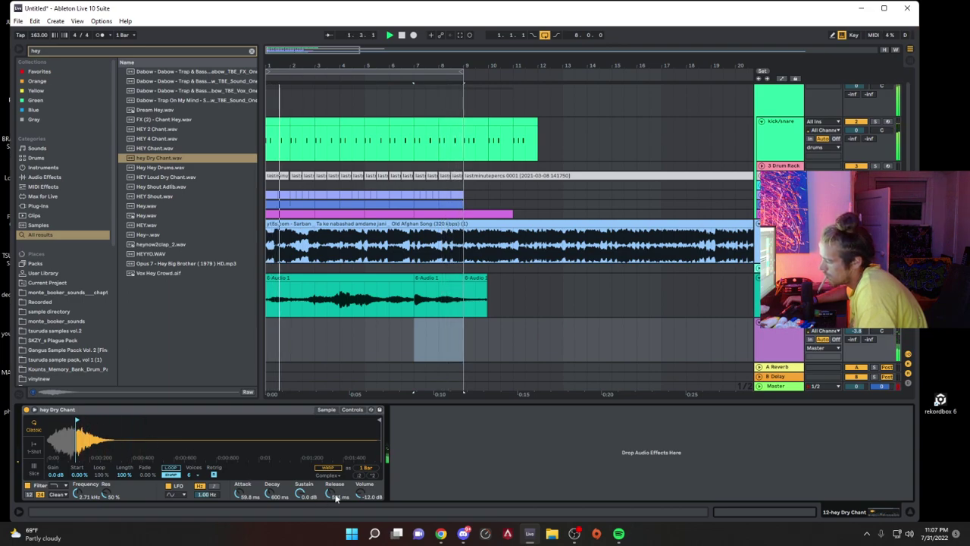
drag(78, 493, 79, 498)
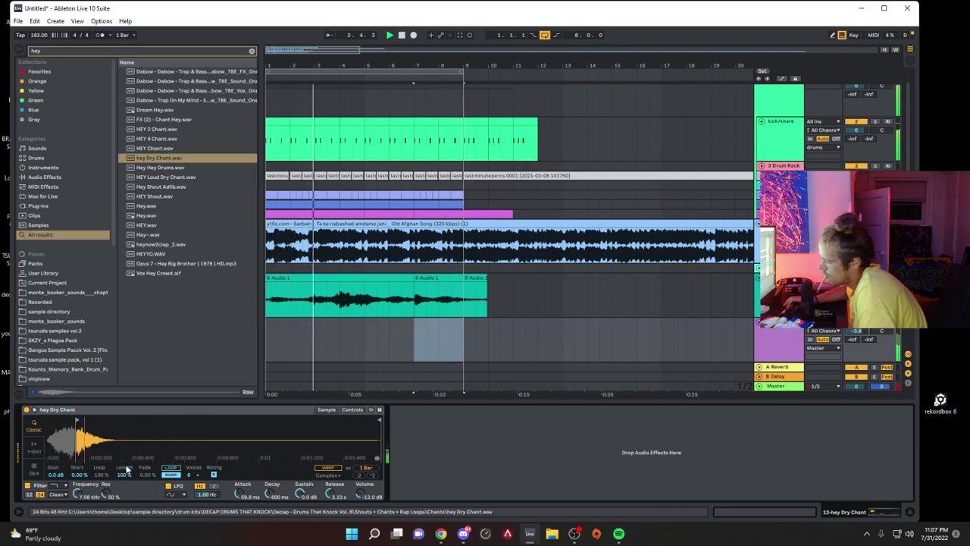
key(space)
key(space)
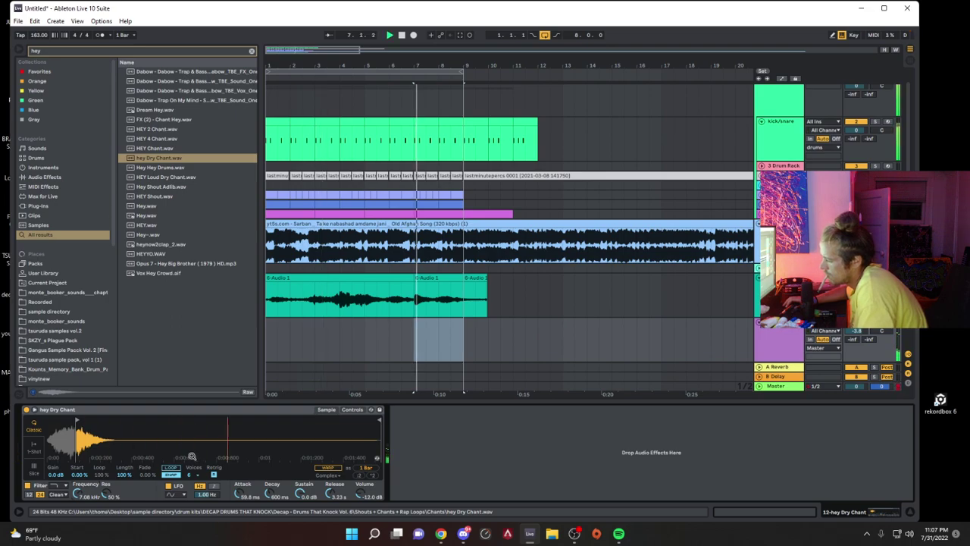
Step: Extend the start of the recorded chant clip back to bar 1
click(325, 279)
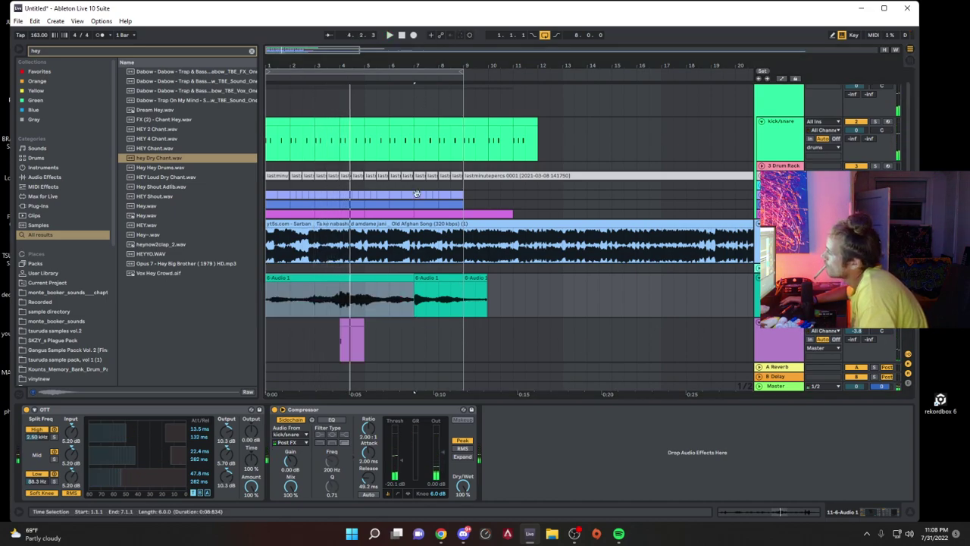
key(space)
key(space)
drag(340, 324, 266, 324)
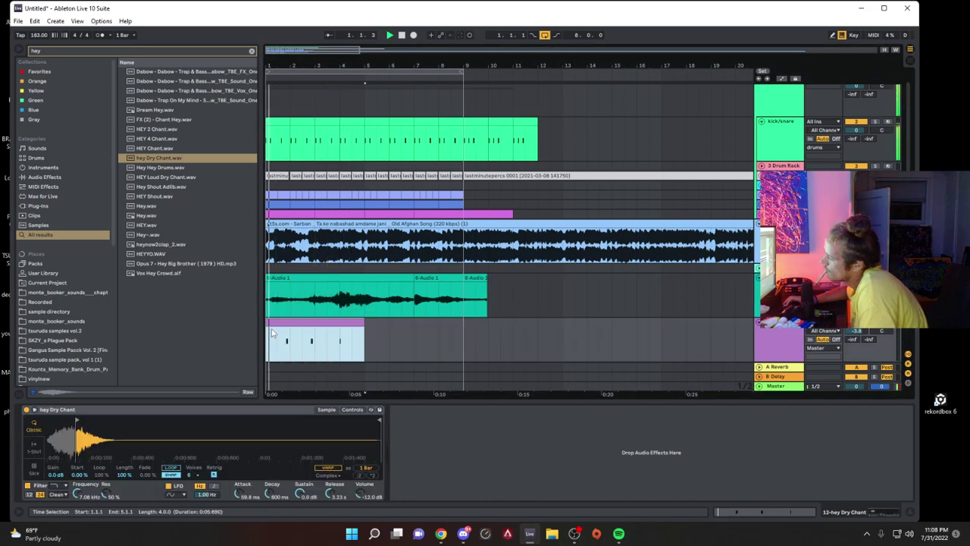
Step: Add a fast roll of short F3 notes at beat 1.4 of the chant clip, ending in a longer F3 note at 1.4.3
double_click(282, 323)
drag(324, 357, 309, 358)
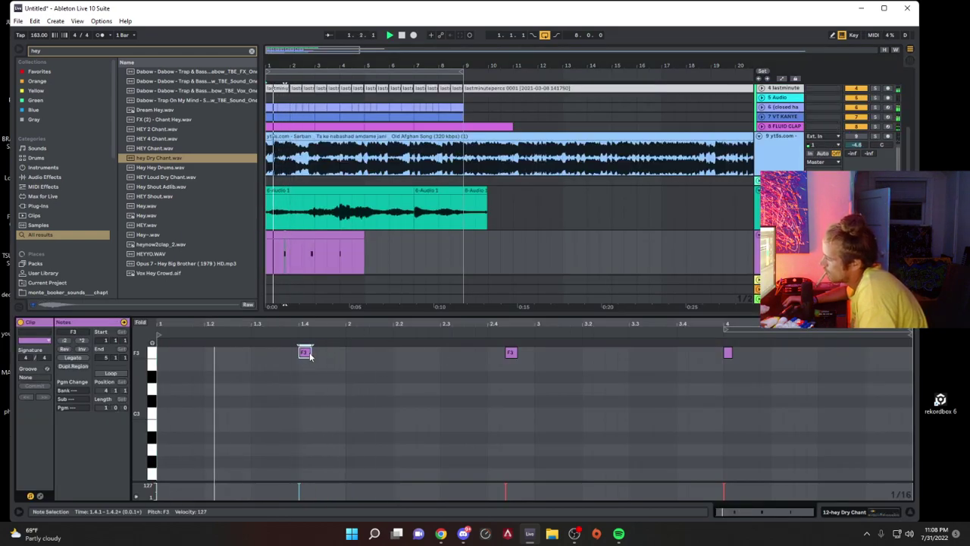
drag(311, 352, 301, 352)
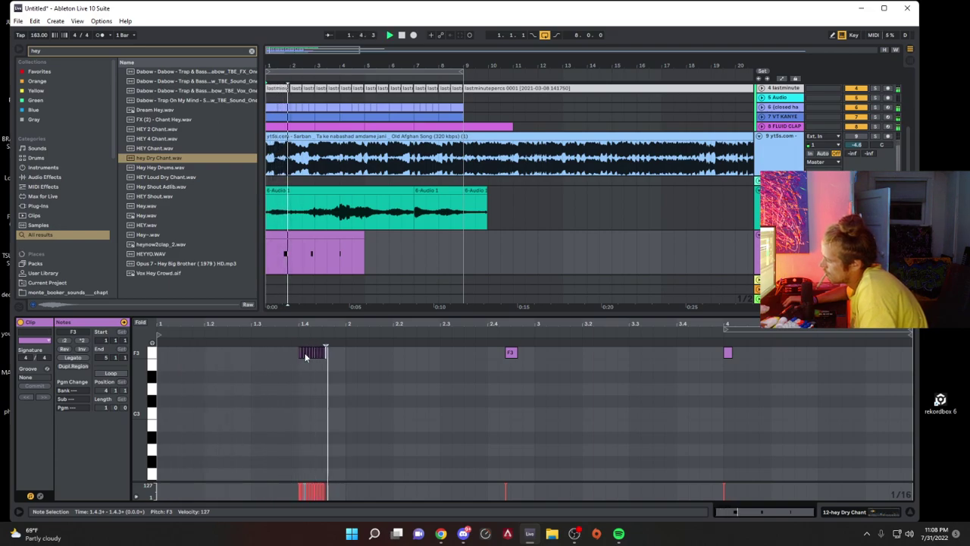
double_click(336, 352)
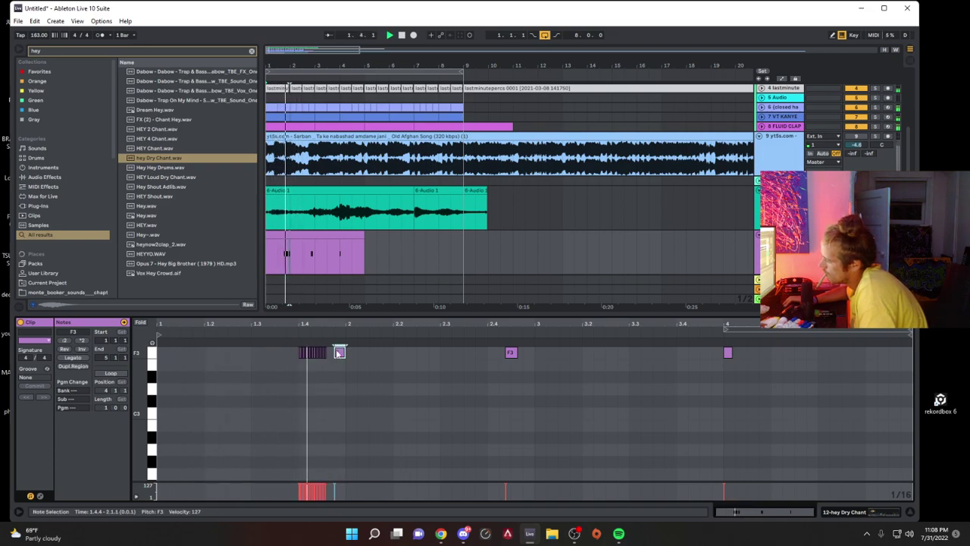
drag(340, 353, 330, 358)
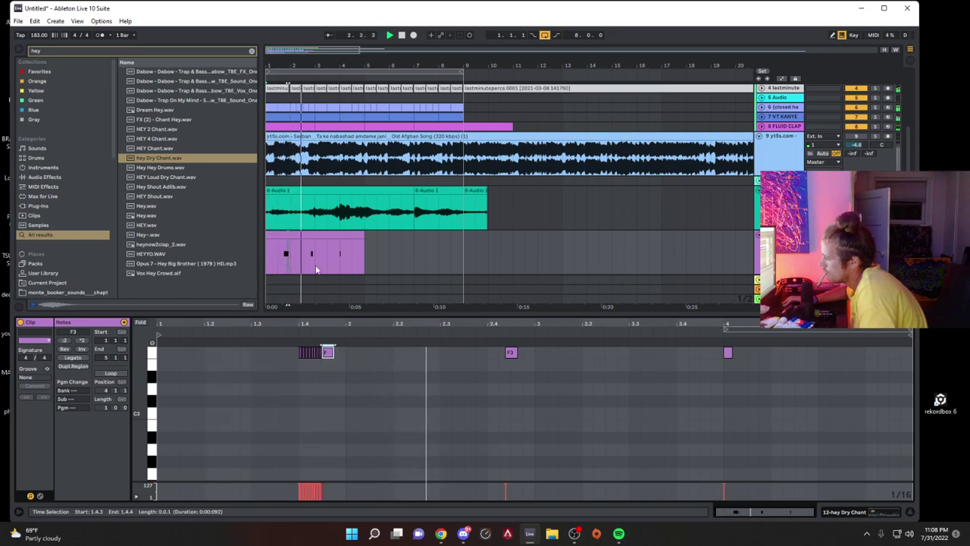
Step: Start the second F3 chant note at 2.4.3 and lengthen it, then repeat the half bar from 2.3 to 3 up to bar 5
mouse_move(511, 353)
mouse_down()
mouse_move(520, 356)
mouse_move(503, 356)
mouse_move(534, 354)
mouse_move(521, 356)
mouse_up()
key(space)
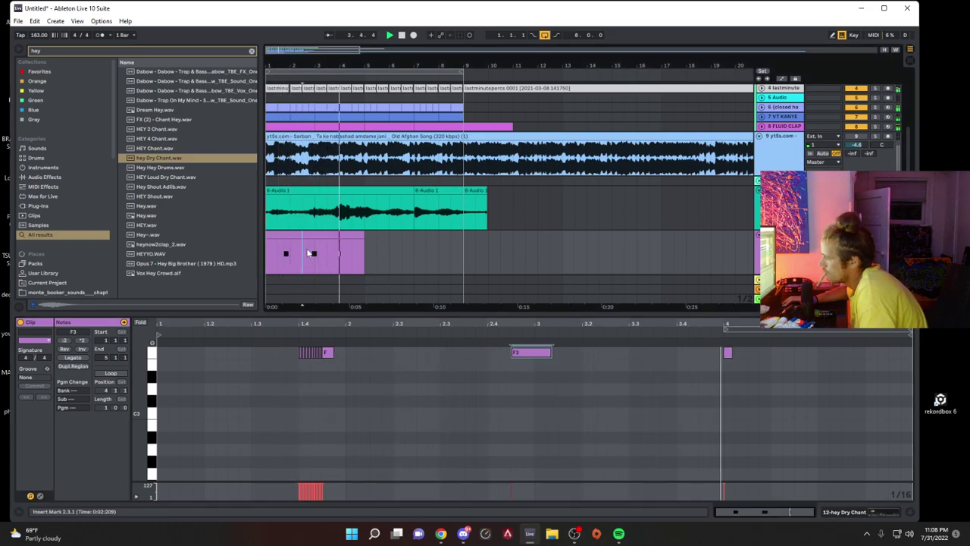
drag(307, 253, 319, 249)
key(ctrl+d)
key(ctrl+d)
key(ctrl+d)
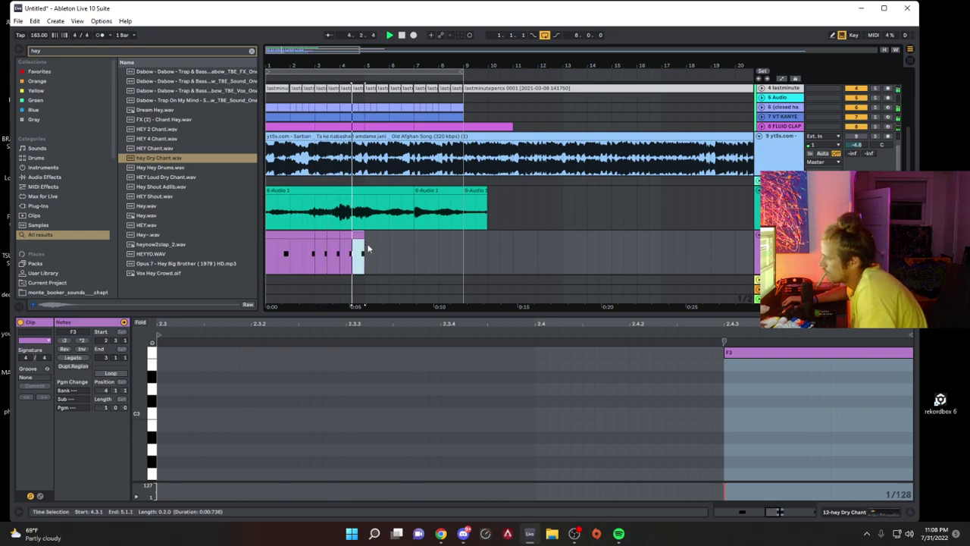
Step: Deactivate the half-bar chant clips at bars 3 and 4, and duplicate the four-bar chant pattern onto bars 5 to 8
click(322, 236)
key(space)
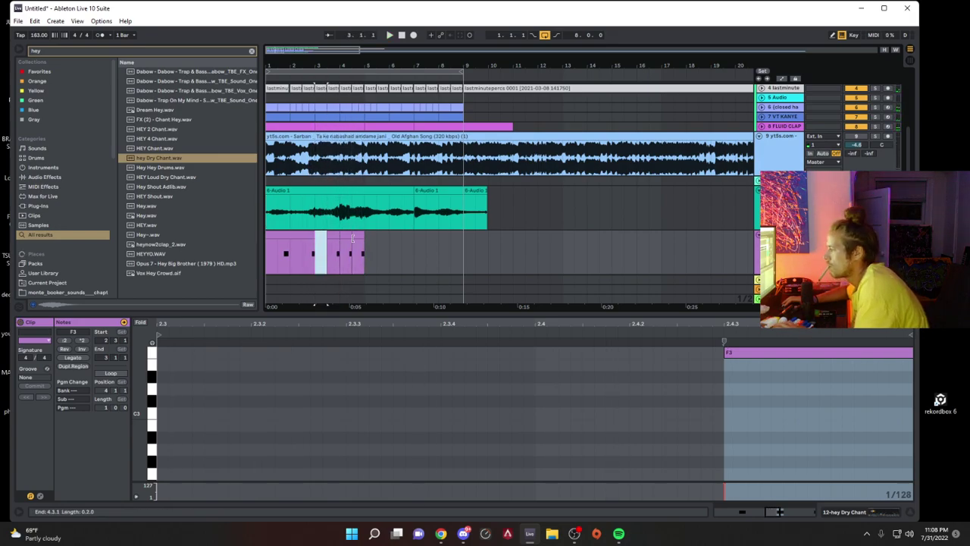
drag(361, 256, 218, 251)
key(space)
key(ctrl+d)
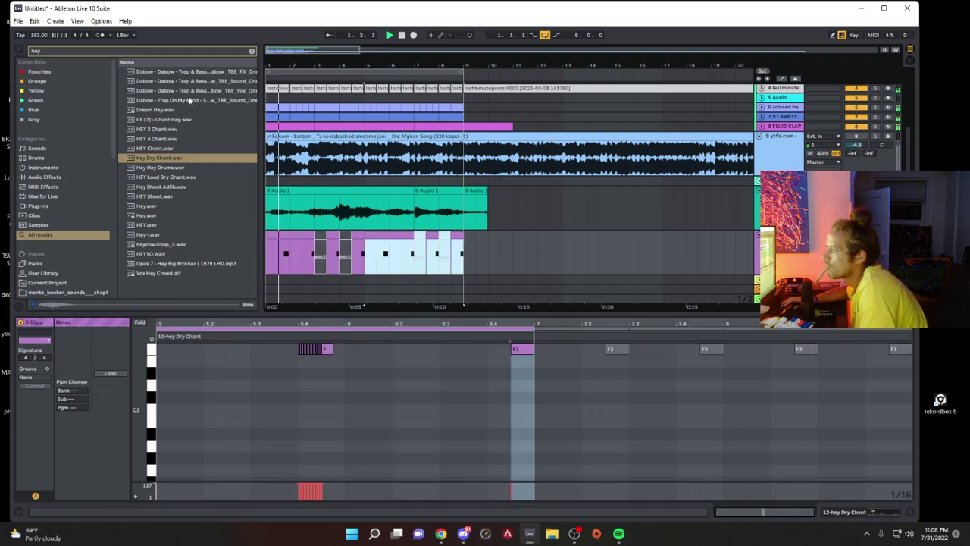
Step: Search the browser for "gra" and add Grain Delay to the chant track with frequency 9.04 Hz and pitch -6.48
click(249, 51)
click(222, 53)
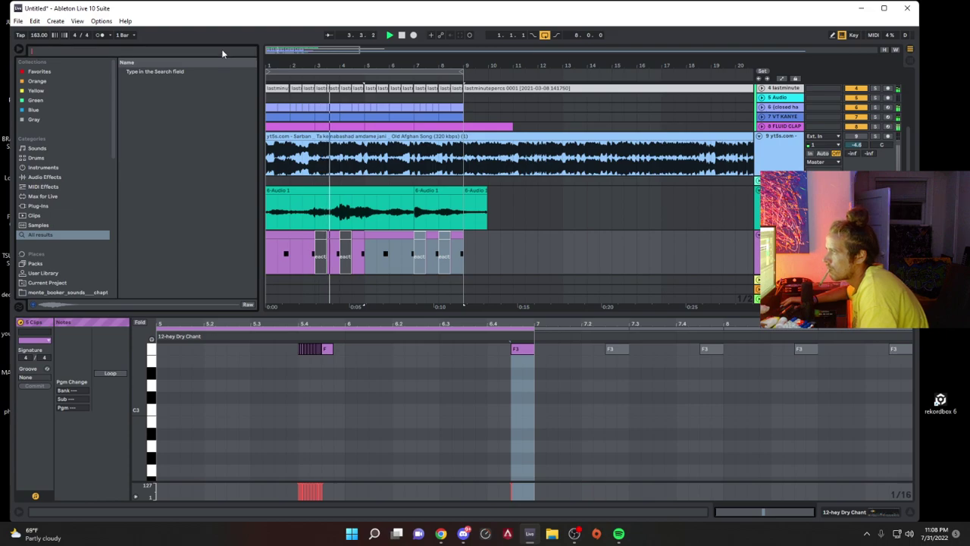
text(gra)
double_click(166, 72)
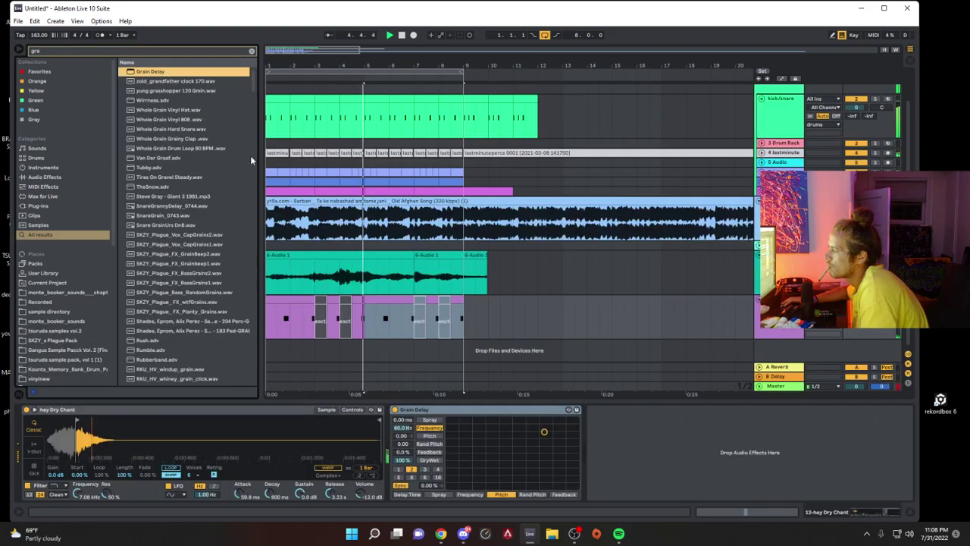
drag(517, 444, 527, 457)
key(space)
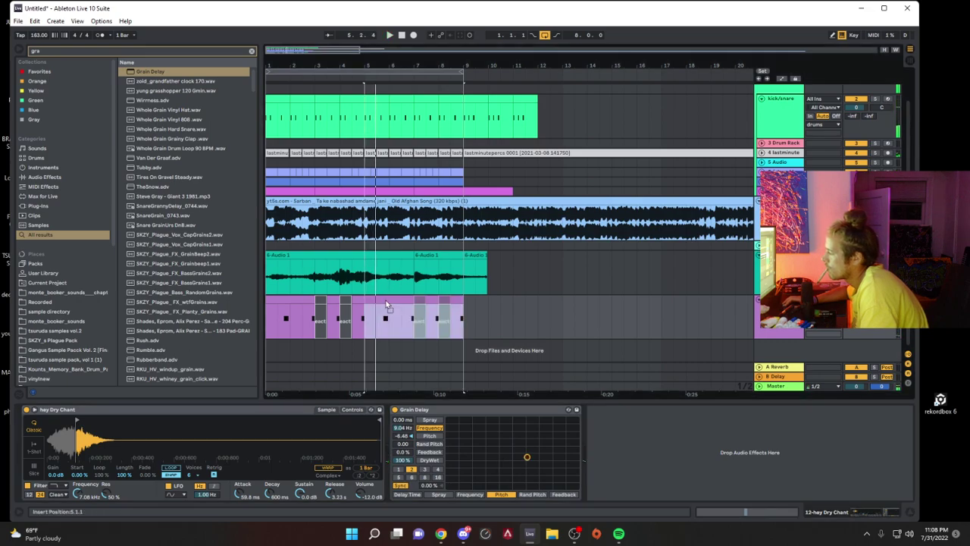
Step: Switch the chant's Grain Delay from tempo sync to free time and set its pitch to -8.57 and frequency to 4.39 Hz, with track delays shown
click(374, 298)
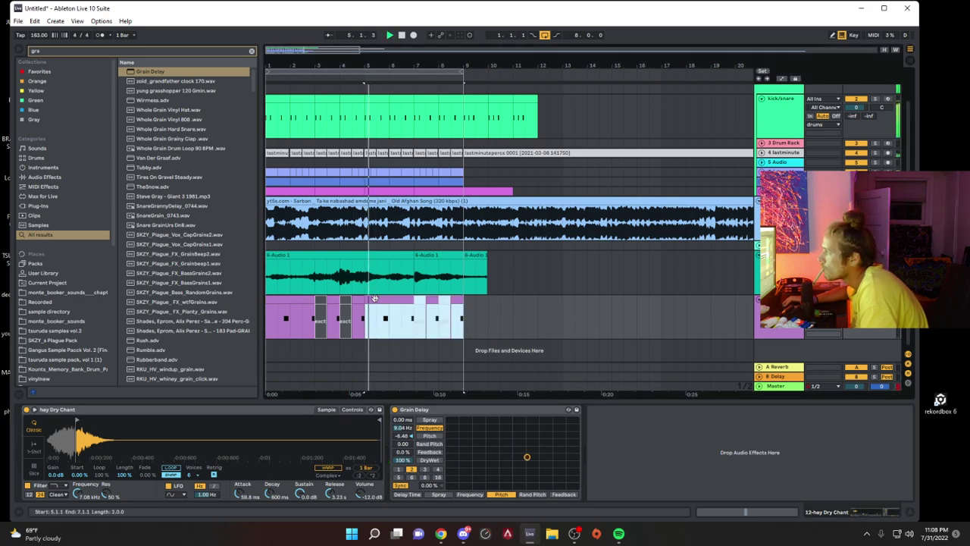
click(355, 301)
click(374, 298)
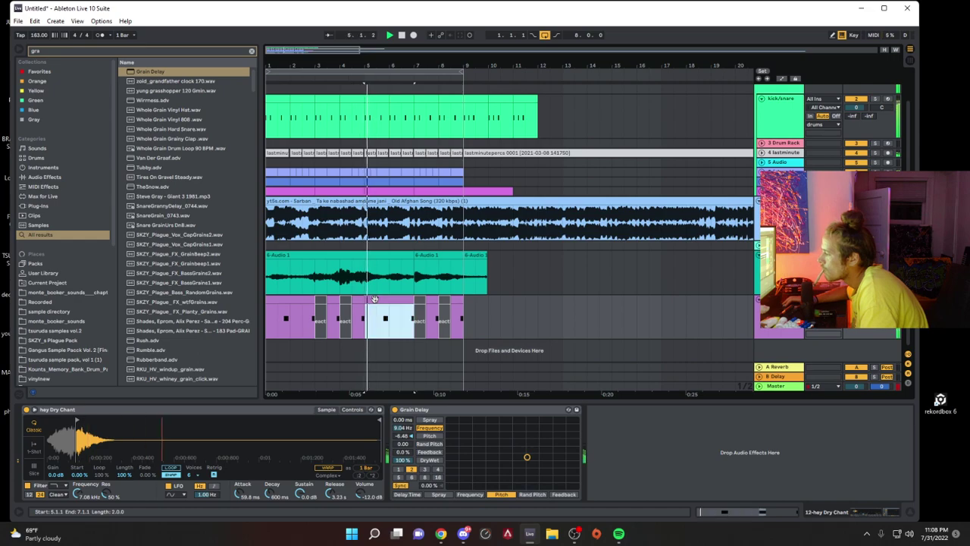
key(space)
click(395, 487)
drag(512, 465, 535, 466)
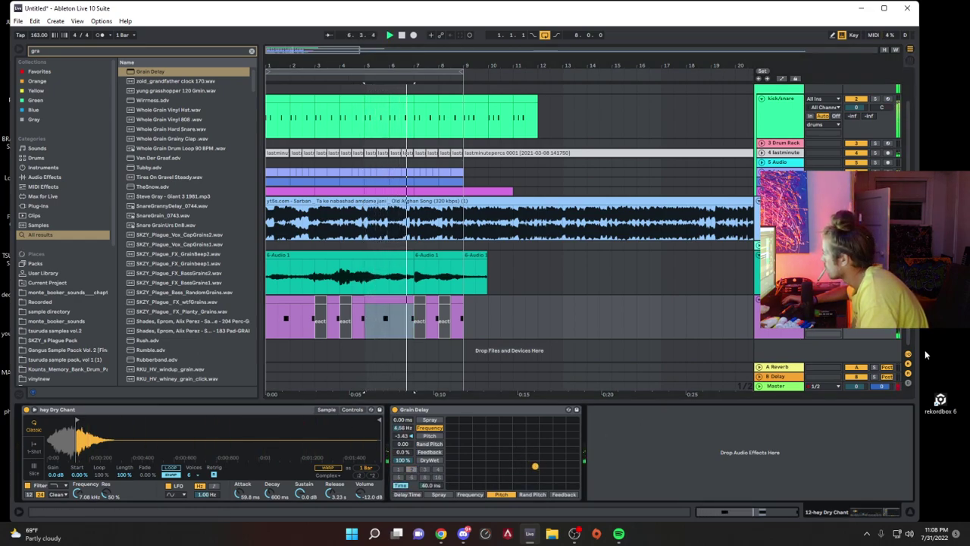
click(908, 383)
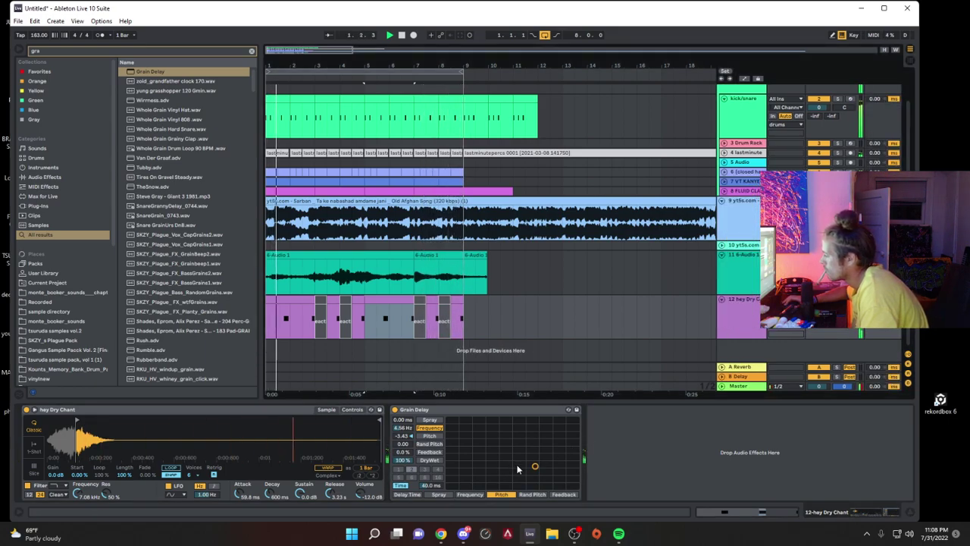
drag(533, 465, 521, 468)
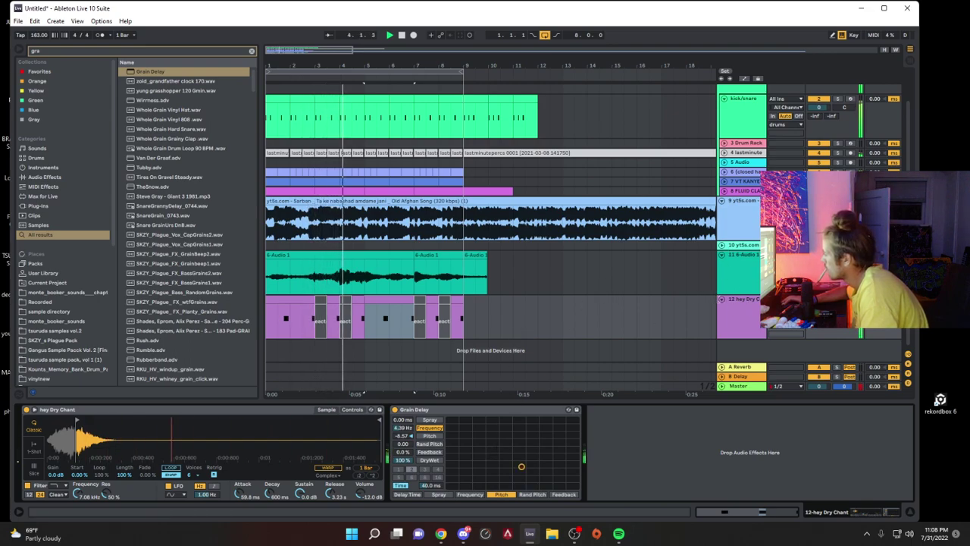
Step: Fold the hey Dry Chant track and move it into the drums group, and delete the group's Audio and Drum Rack tracks
click(723, 299)
drag(745, 334, 741, 201)
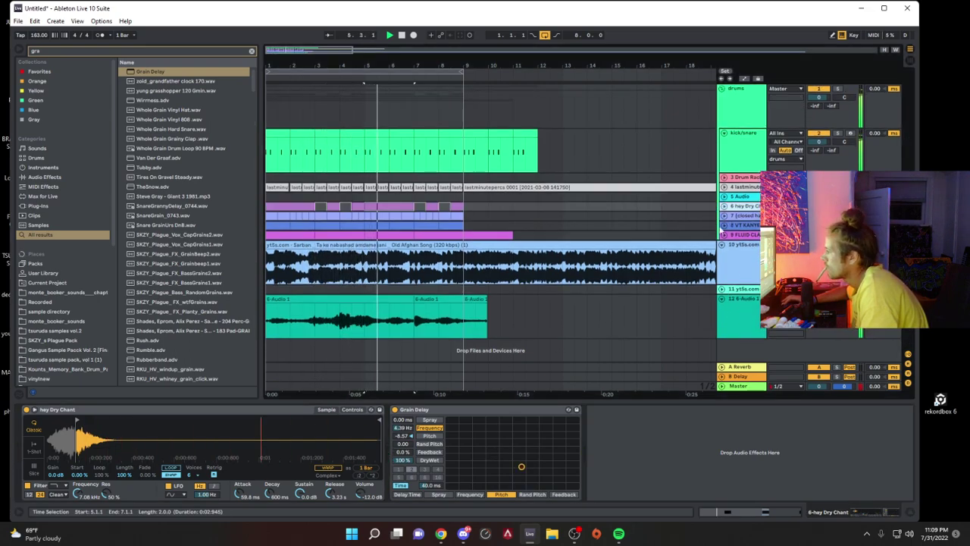
click(741, 196)
key(Delete)
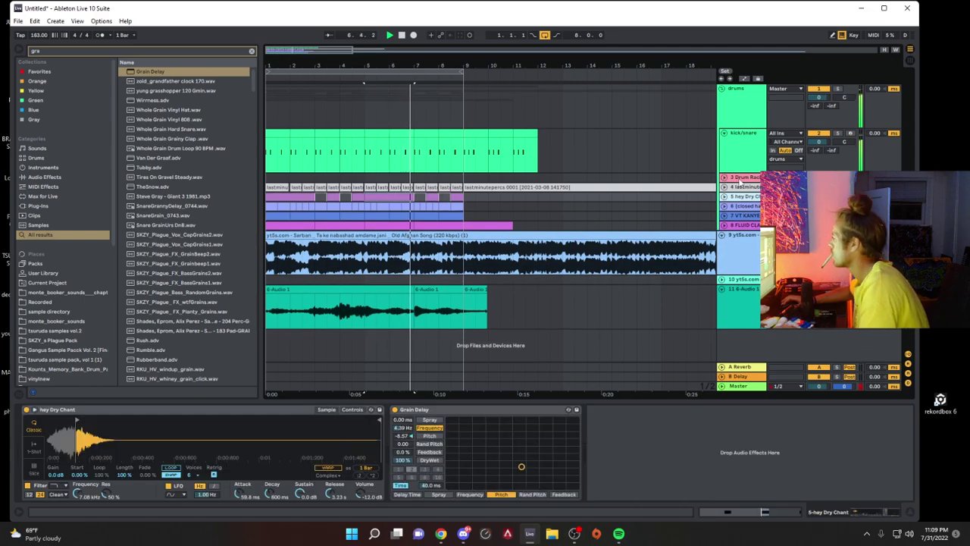
click(739, 178)
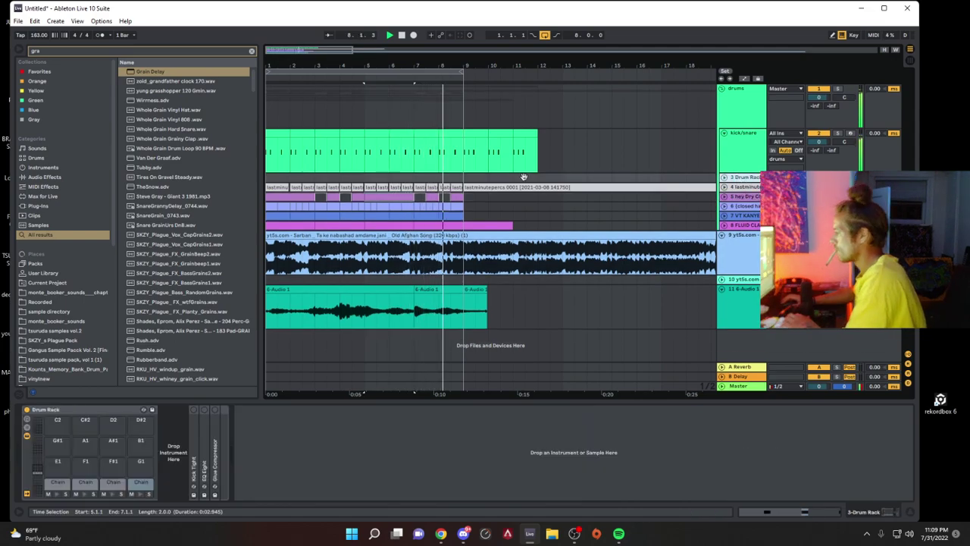
key(Delete)
Step: Add ST KICK 2 notes at 1.2.3 and 1.4.2 in the kick/snare clip of bar 1
double_click(278, 131)
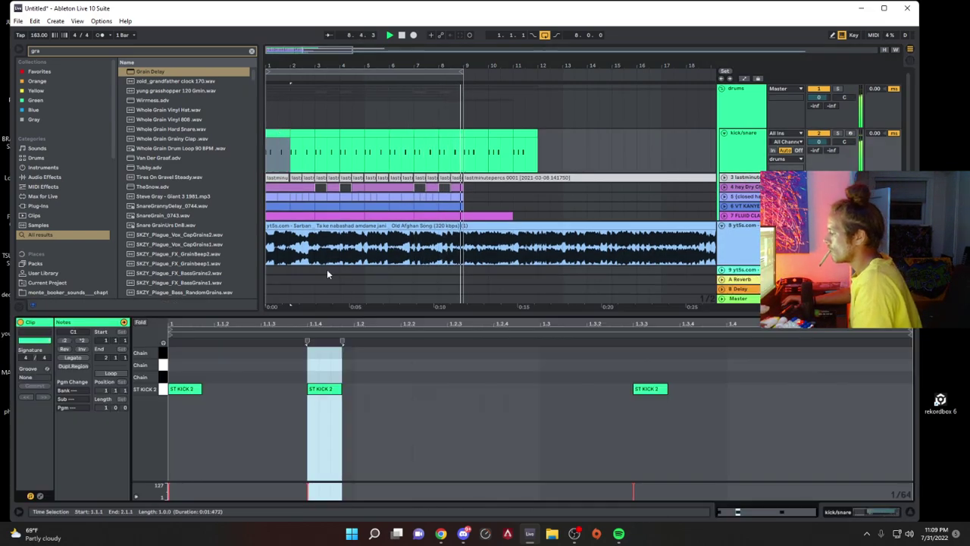
double_click(451, 389)
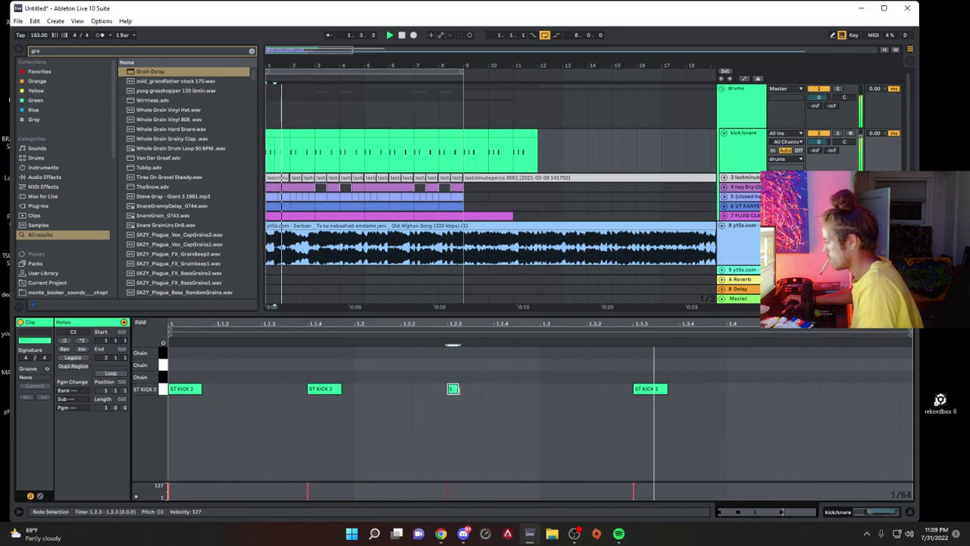
drag(656, 391, 794, 396)
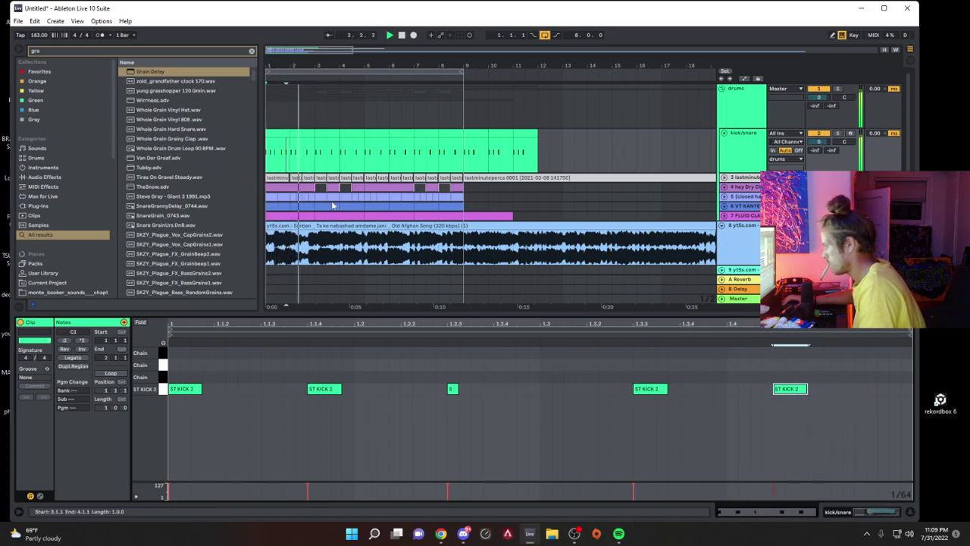
Step: Add ST KICK 2 notes at 1.1.3, 1.2.3 and 1.4.3 in the kick/snare clip of bar 2
click(275, 133)
click(300, 134)
key(space)
drag(189, 390, 483, 387)
key(space)
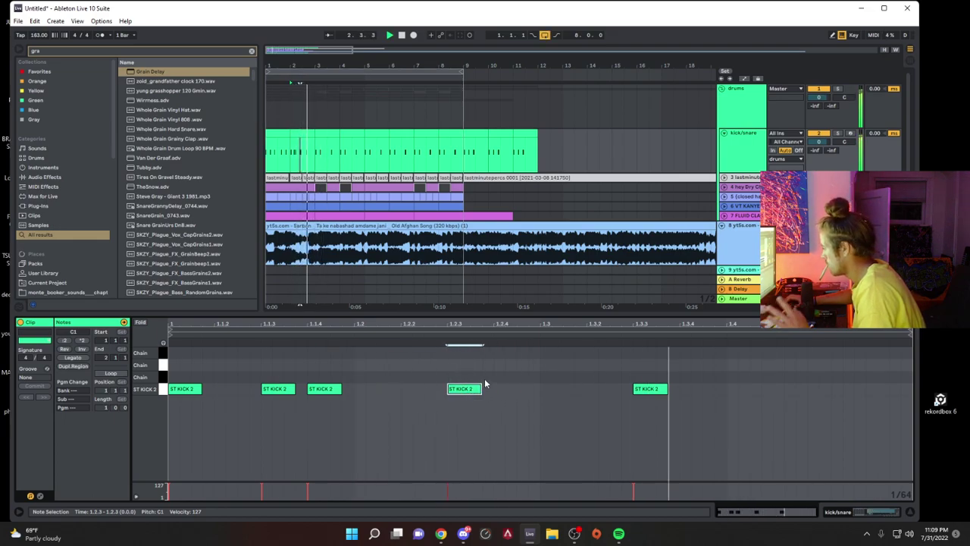
drag(653, 389, 840, 401)
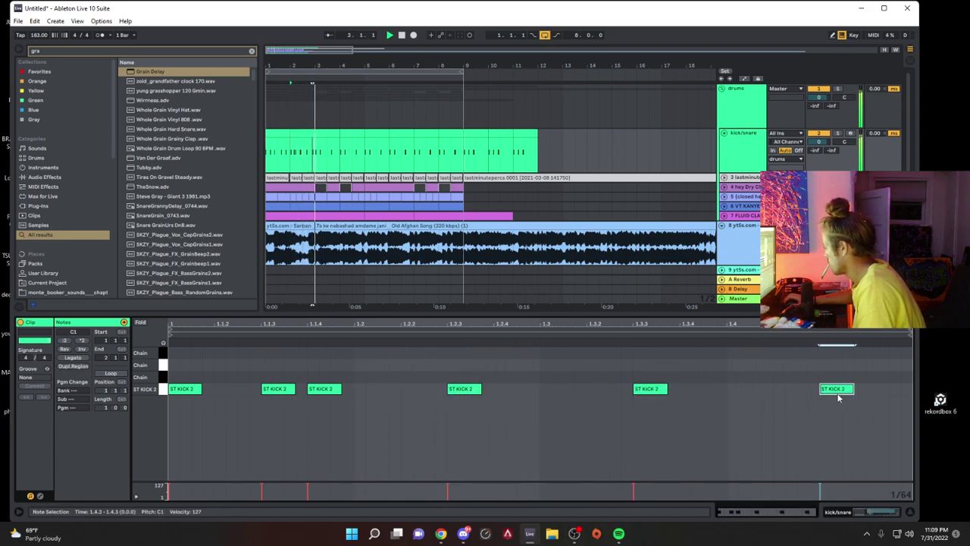
key(space)
Step: Try duplicating the first two bars of the kick/snare pattern onto bars 3 and 4
drag(319, 153, 229, 148)
key(space)
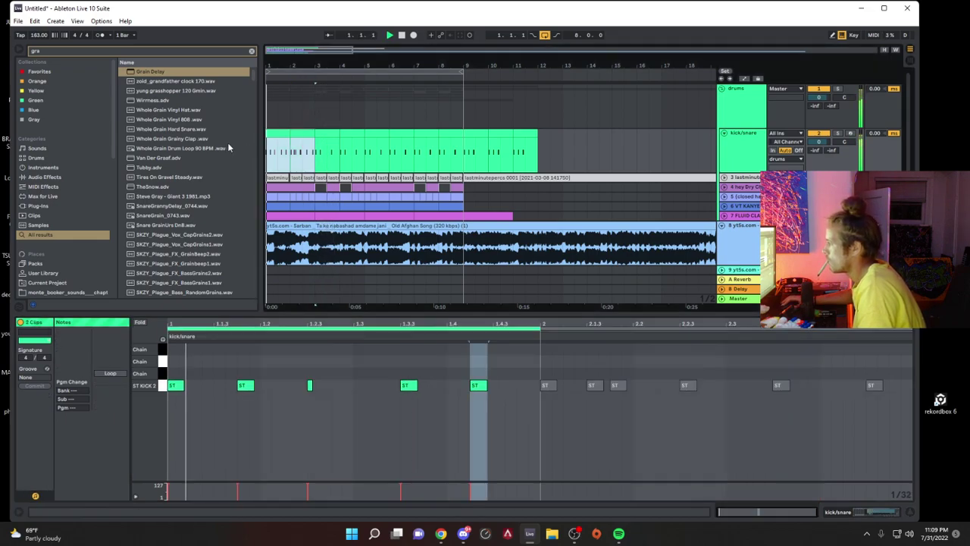
key(ctrl+d)
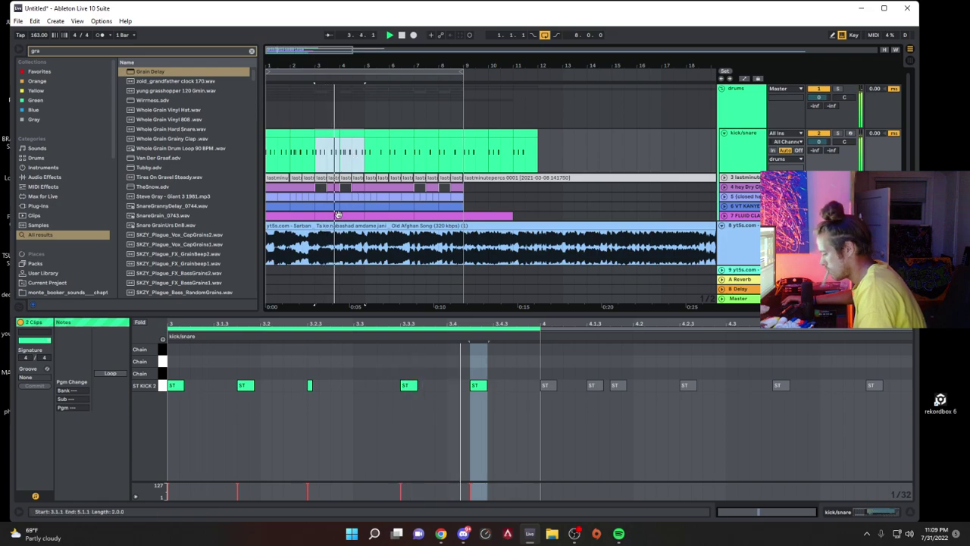
key(ctrl+z)
key(space)
Step: Duplicate the first four bars of the kick/snare pattern onto bars 5 to 8
double_click(329, 154)
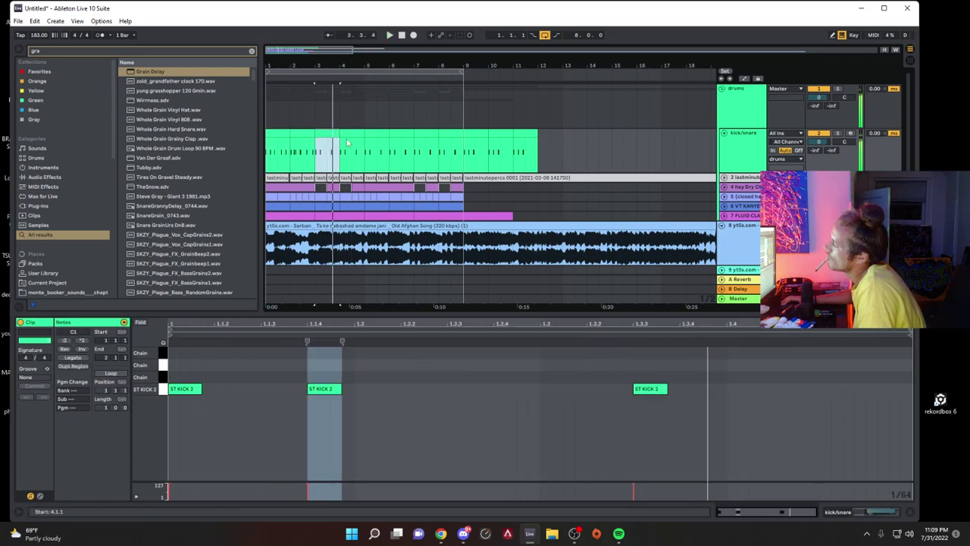
key(space)
click(363, 158)
drag(364, 157, 223, 151)
key(ctrl+d)
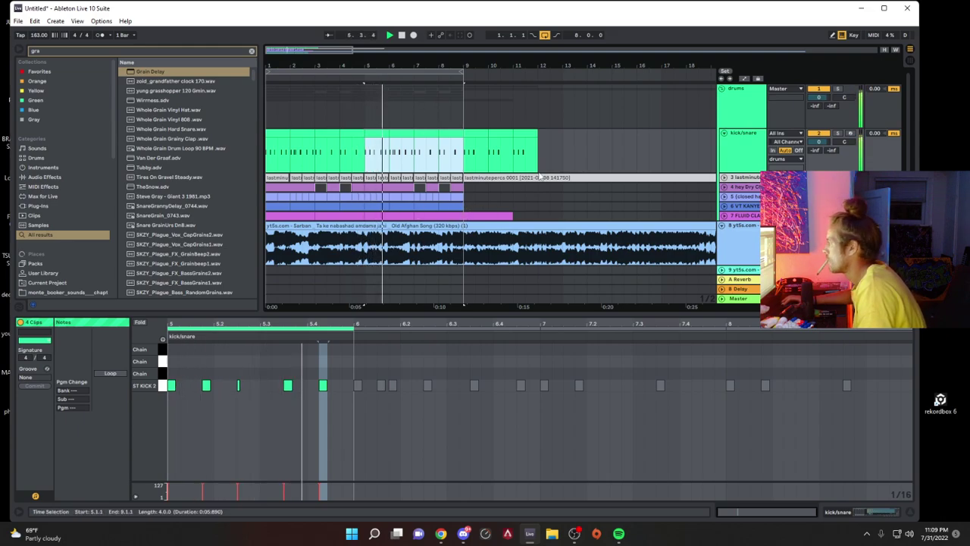
Step: Fold the drums group, the old Afghan song track and the 6-Audio 1 track
click(722, 134)
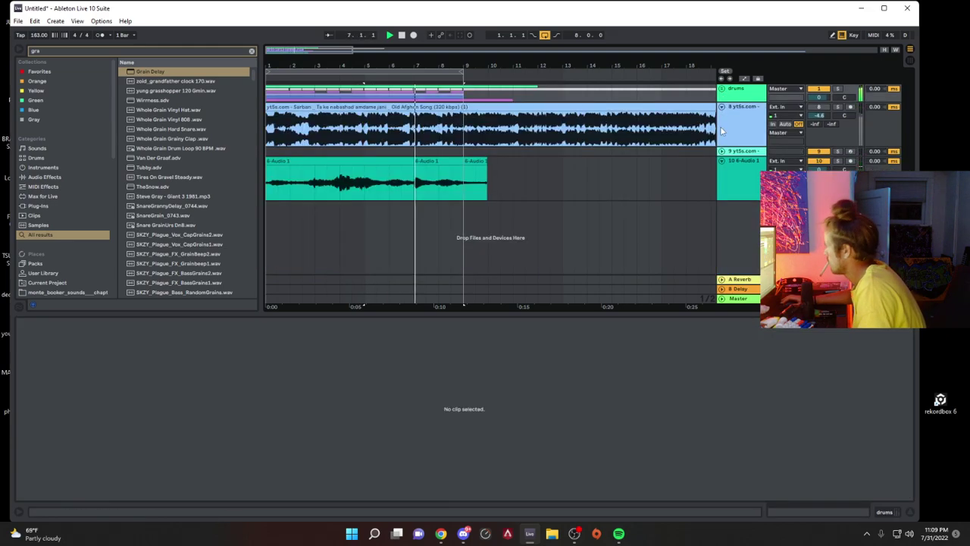
click(722, 108)
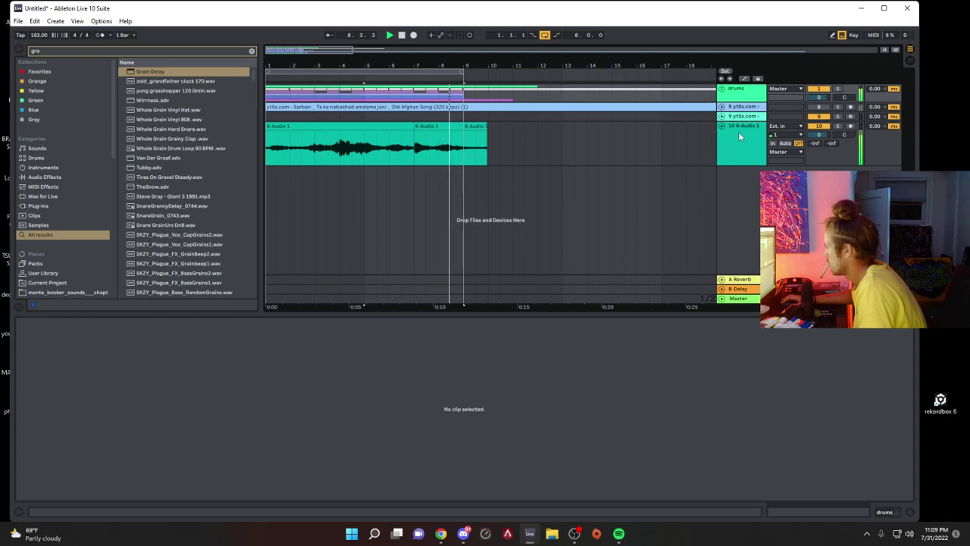
click(723, 126)
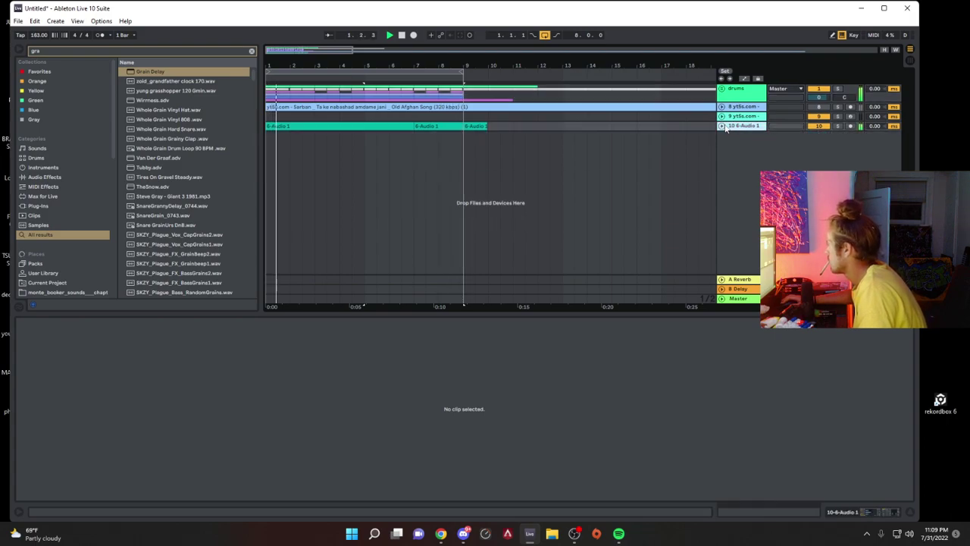
Step: Arm track 9 for recording and unfold it together with the old Afghan song track
click(851, 117)
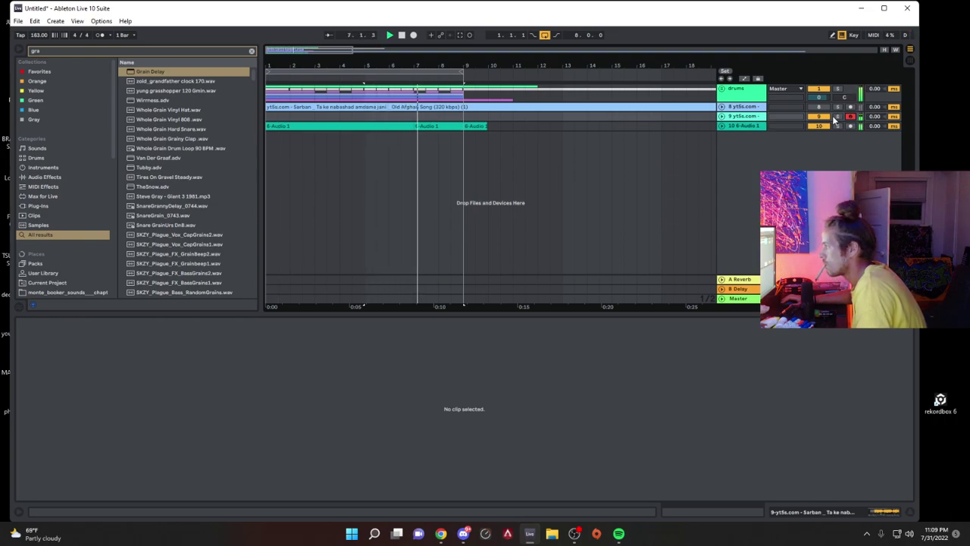
click(373, 107)
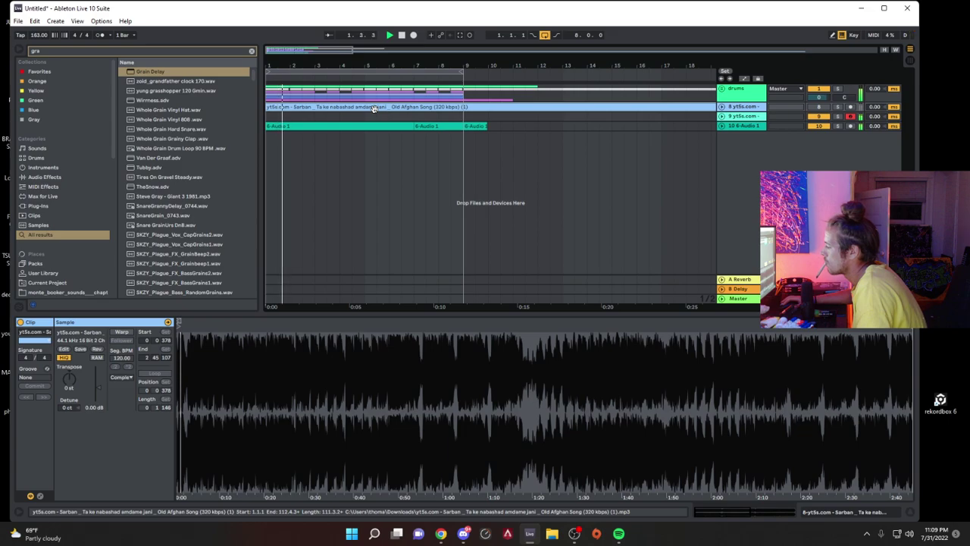
click(723, 106)
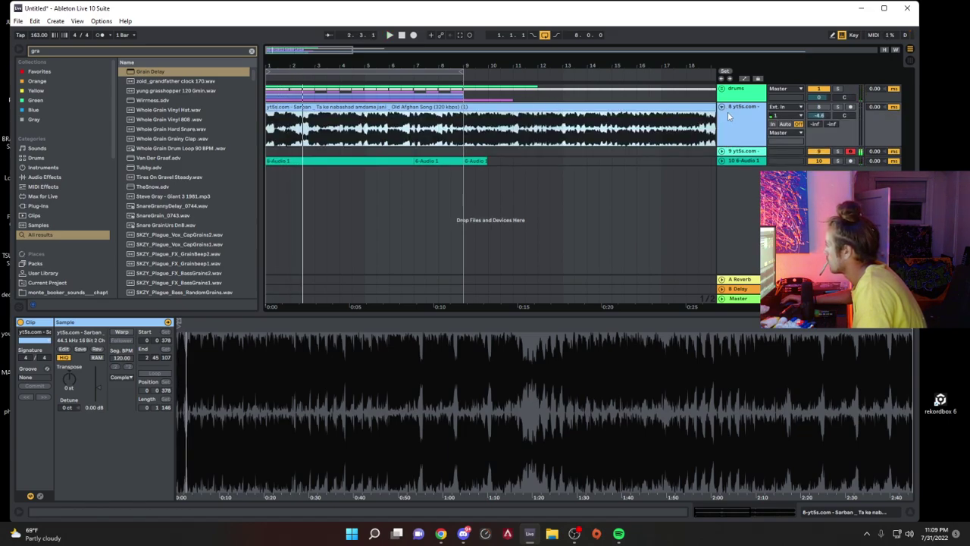
click(722, 152)
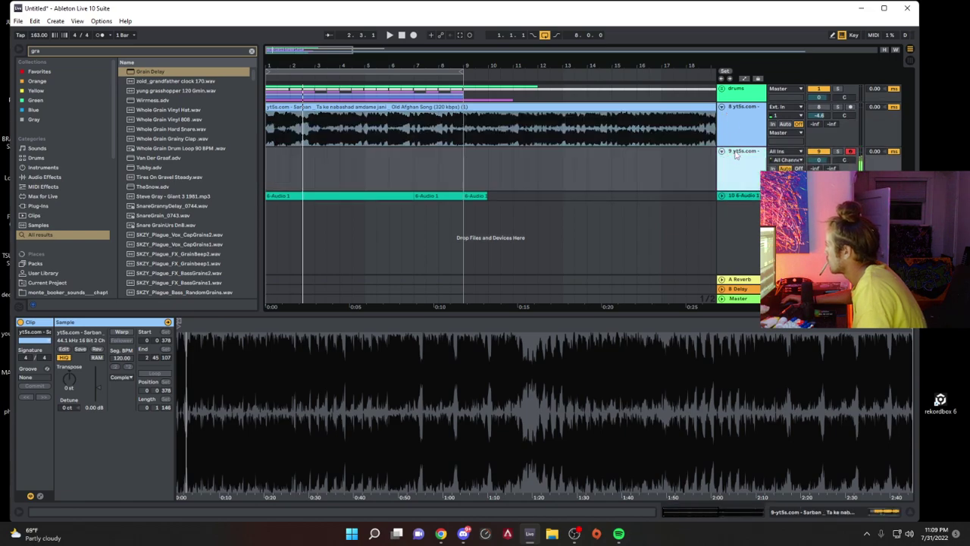
Step: Move the sample start in track 9's Simpler later in the song and set the track's volume to -4.4 dB
click(733, 152)
drag(96, 419, 176, 418)
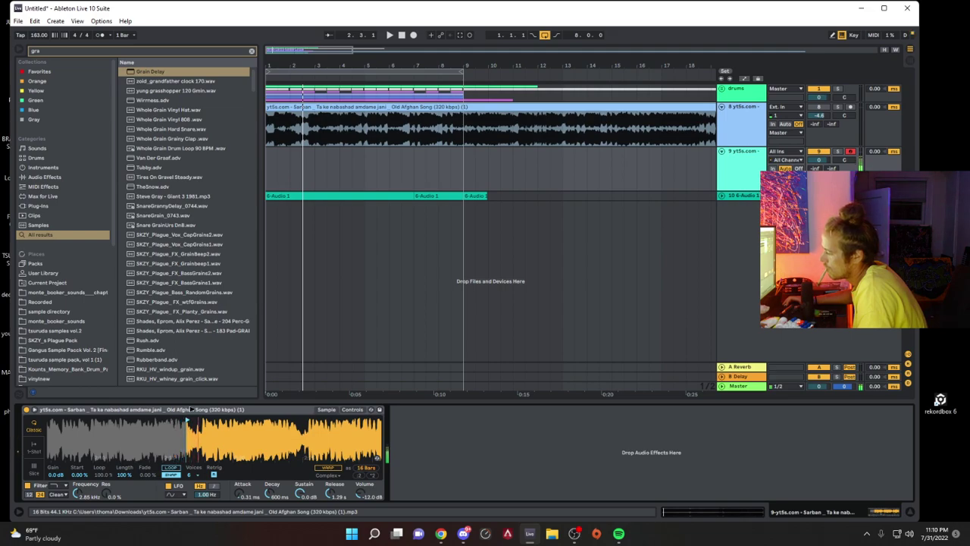
key(space)
drag(817, 160, 818, 167)
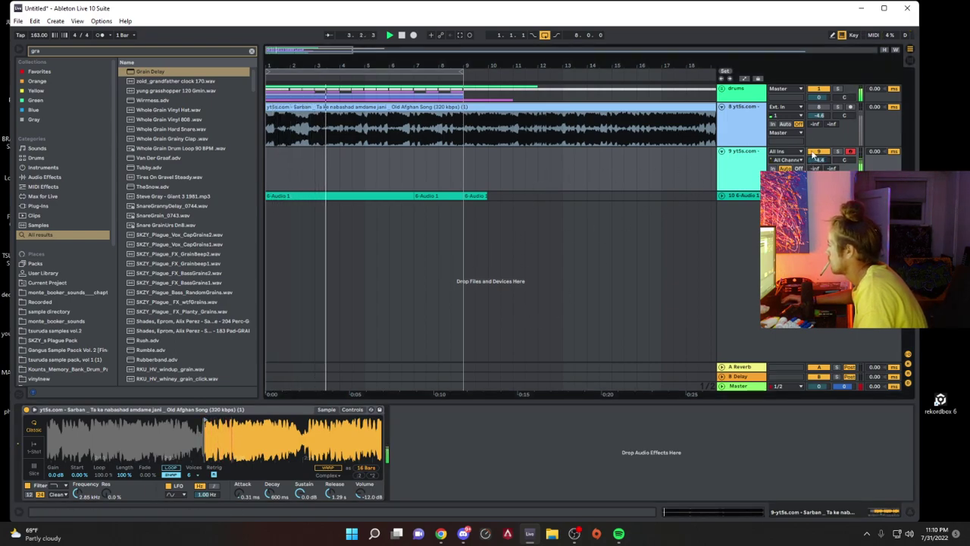
Step: Copy the Compressor sidechained to kick/snare onto track 9, placing it after Simpler
click(746, 195)
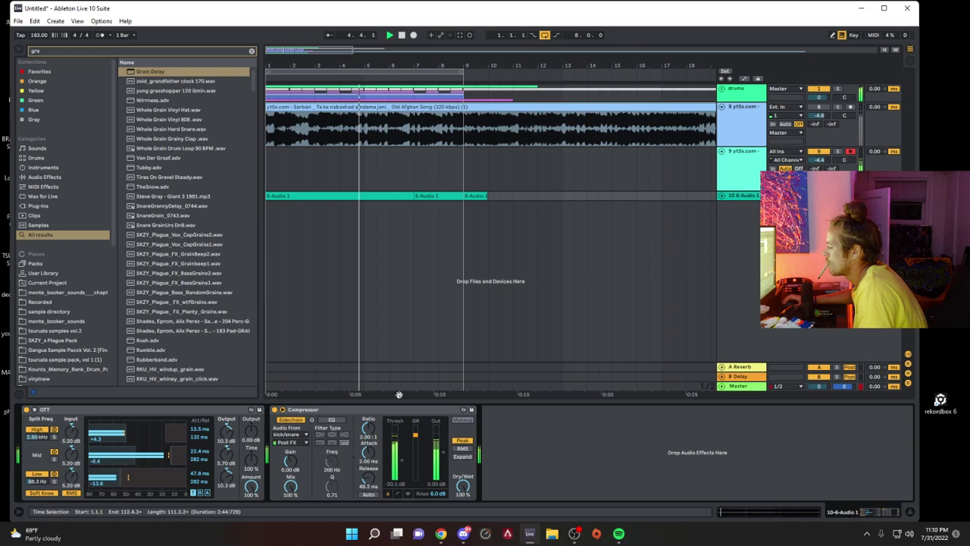
key(space)
drag(368, 410, 414, 182)
key(space)
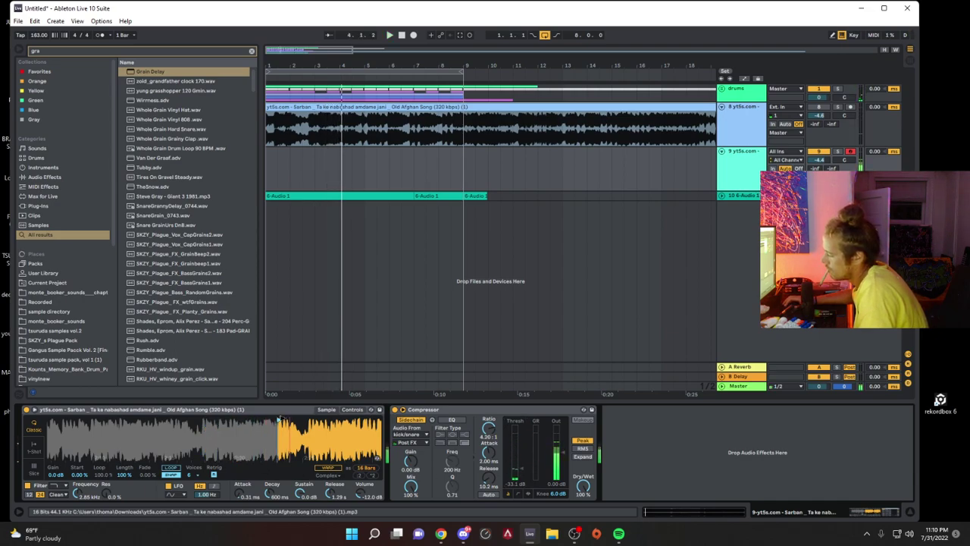
Step: Move track 9's Simpler sample start to an earlier point and lower its Compressor threshold to -42.8 dB
key(space)
mouse_move(294, 429)
mouse_down()
mouse_move(308, 423)
mouse_move(146, 434)
mouse_up()
key(space)
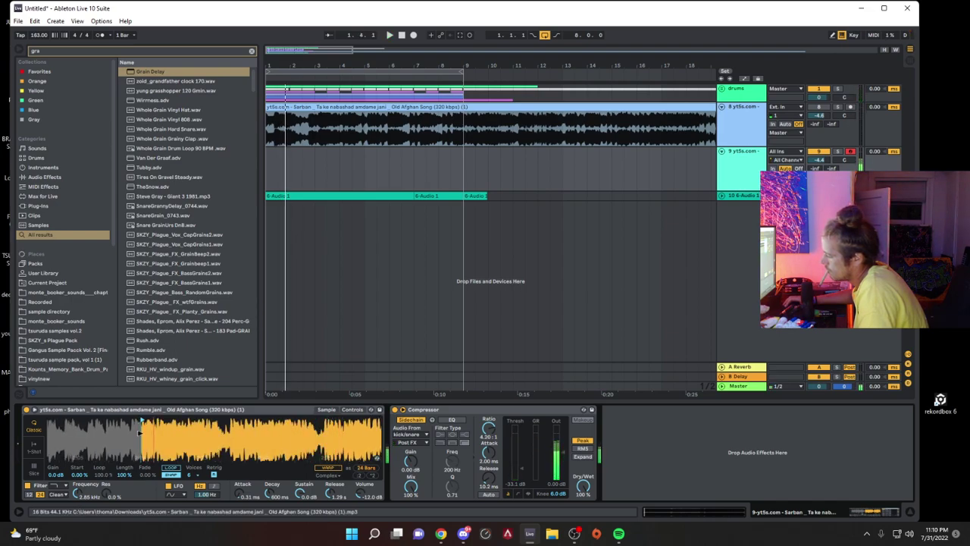
key(space)
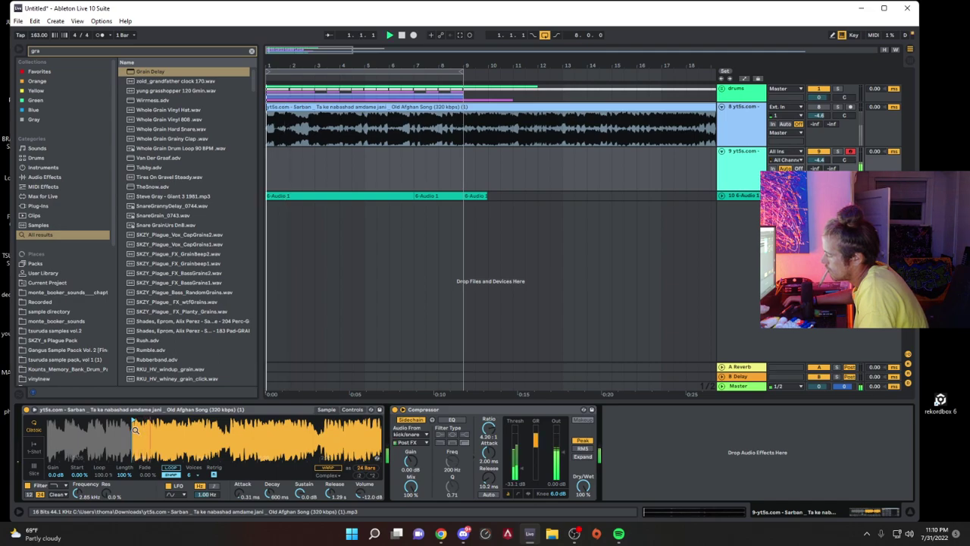
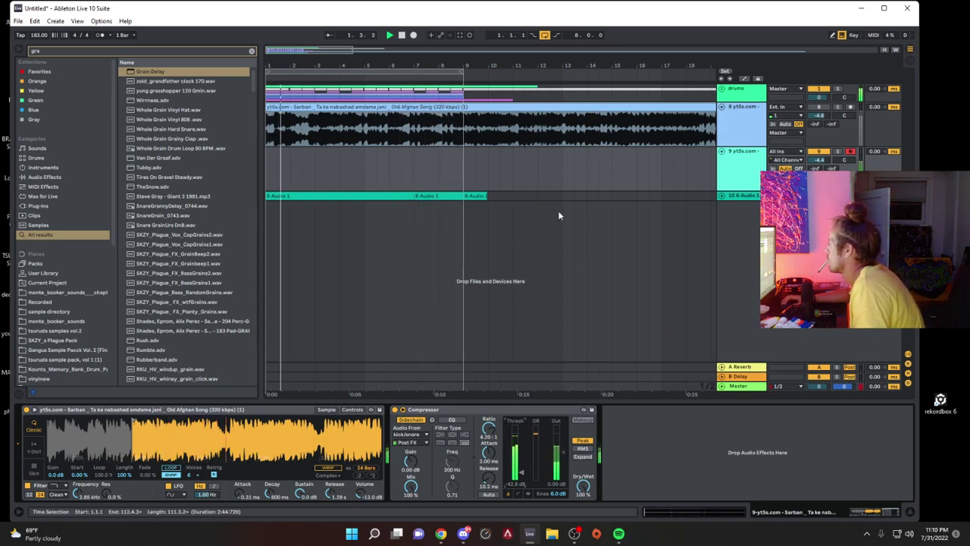
Step: Capture the played MIDI into a clip on track 9 and adjust the clip so it spans bars 1 to 15
right_click(532, 161)
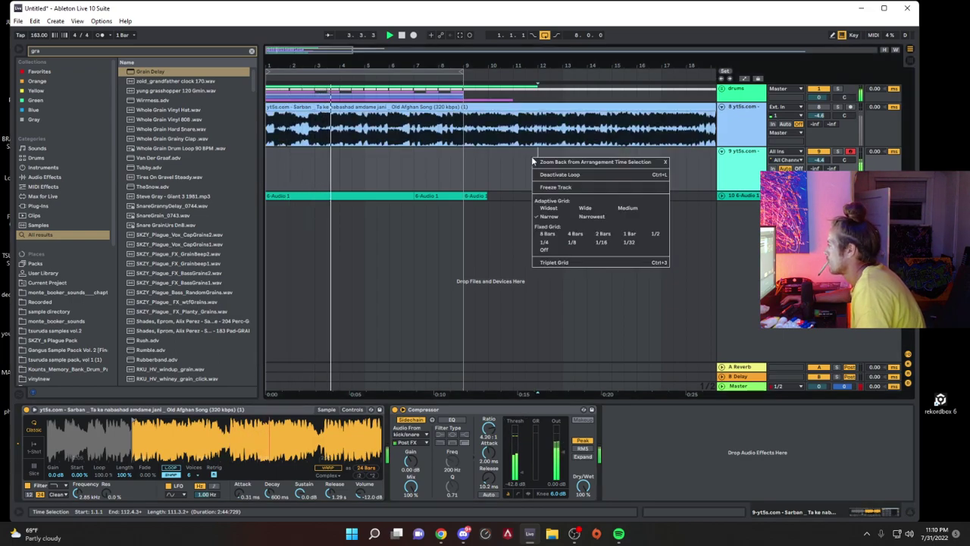
click(442, 71)
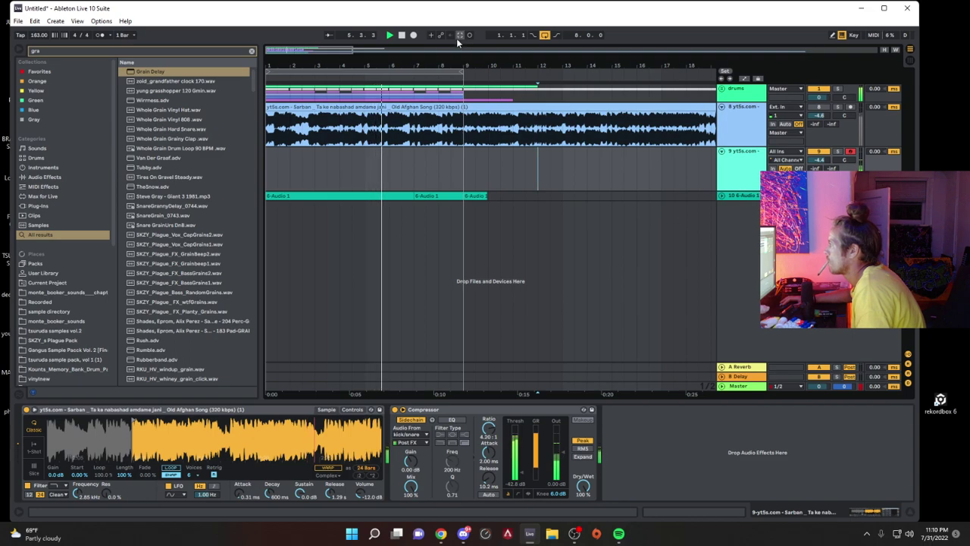
click(460, 35)
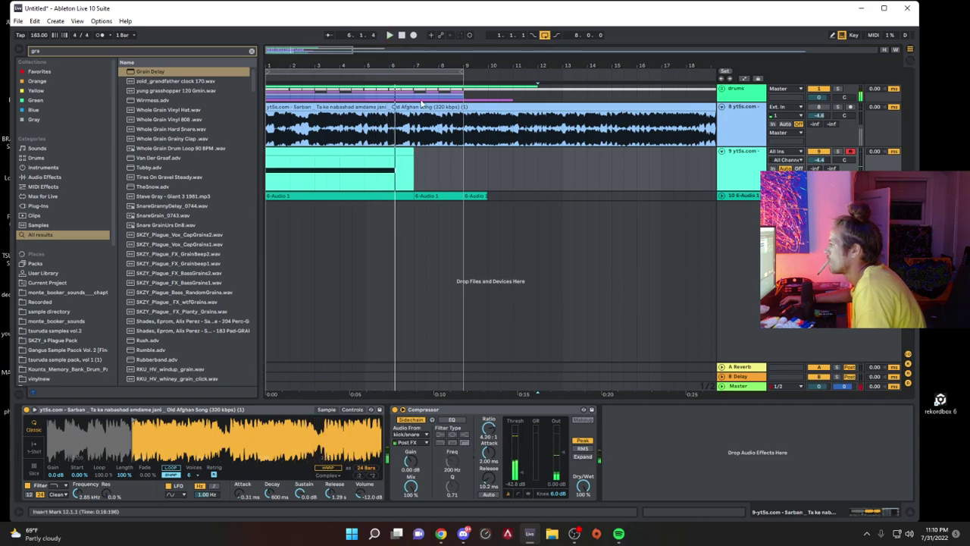
double_click(374, 149)
key(space)
drag(383, 155, 552, 155)
drag(467, 154, 184, 174)
key(space)
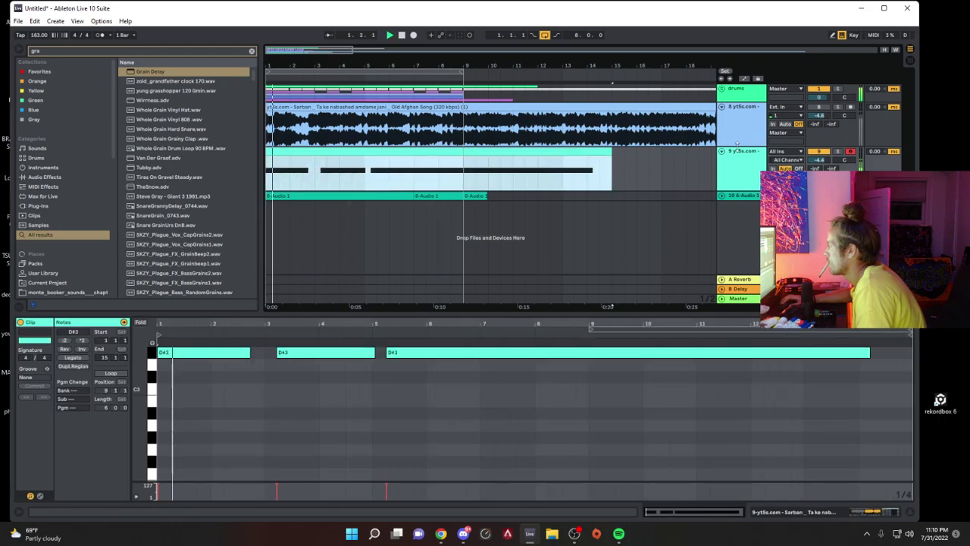
Step: Move the long-note section of track 9's MIDI clip from bar 5 to bar 1
double_click(741, 165)
drag(362, 176, 457, 161)
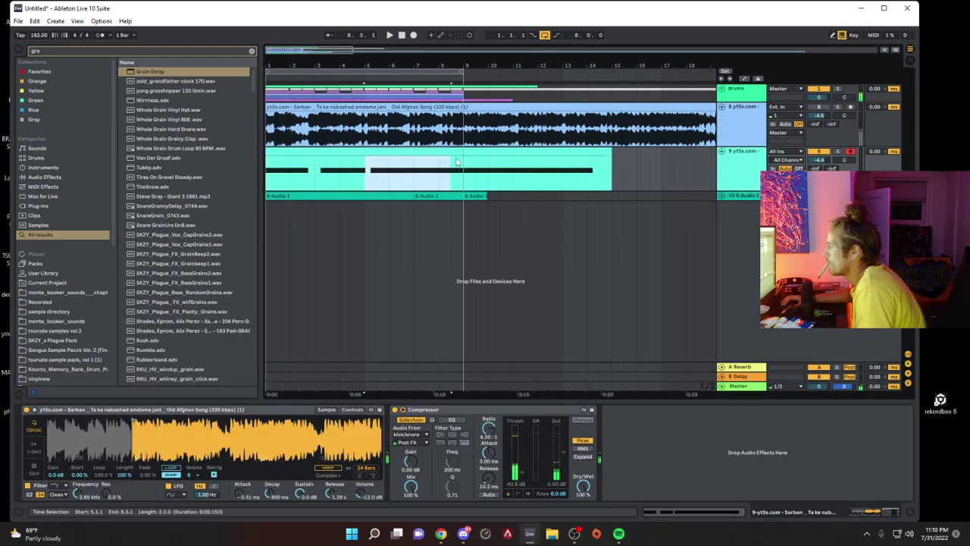
click(454, 152)
key(space)
drag(366, 171, 275, 154)
key(space)
key(space)
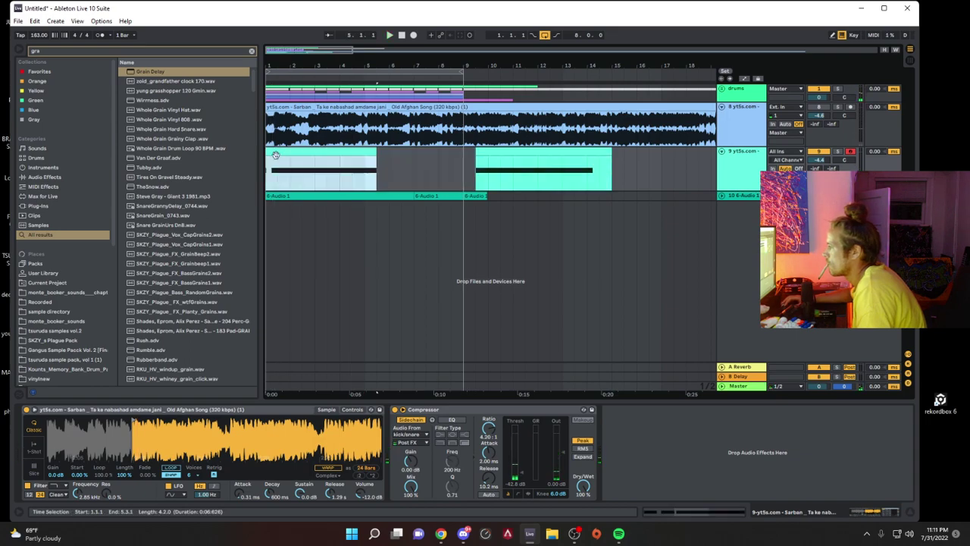
Step: Insert an Amp before track 9's Compressor with Dual output, the Rock model, Bass 1.75 and Dry/Wet 17.2%
click(251, 51)
text(am)
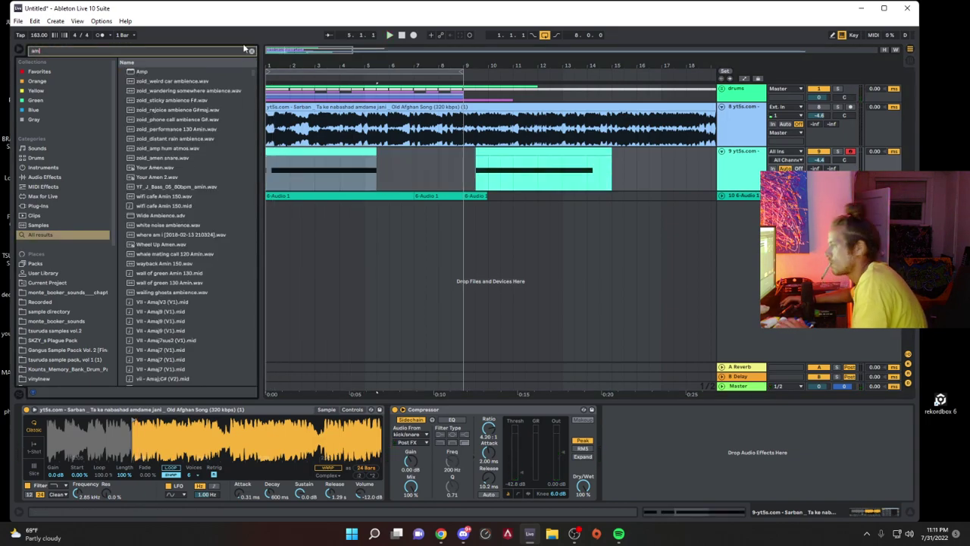
drag(144, 76, 529, 452)
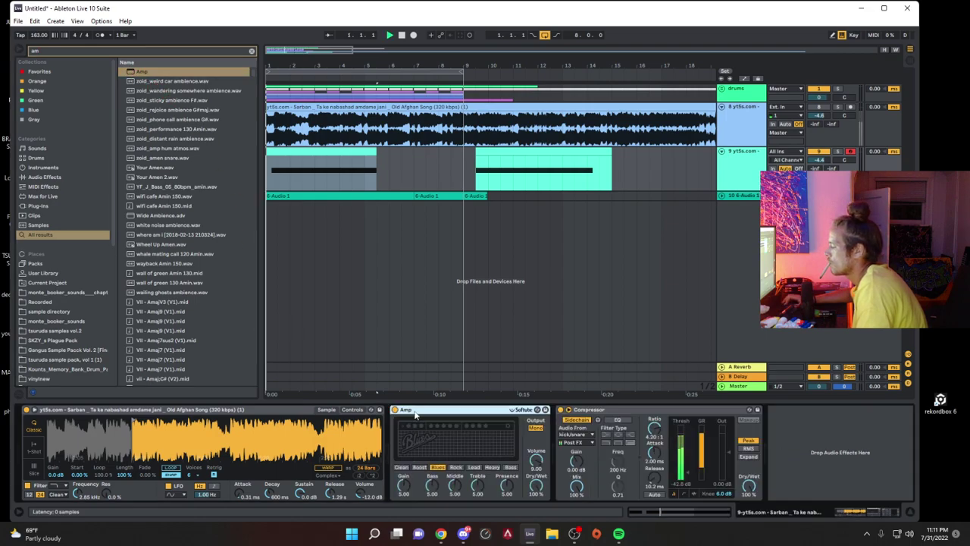
click(536, 428)
click(455, 467)
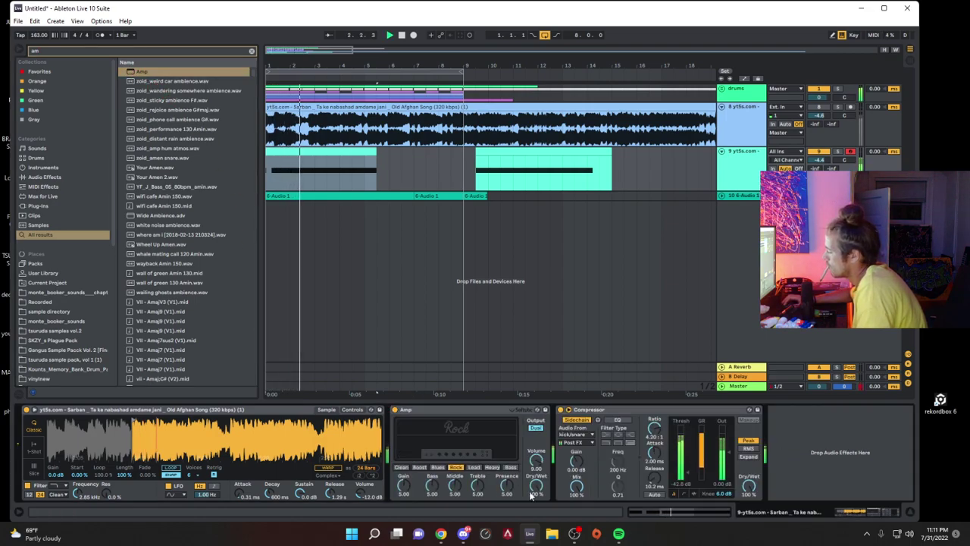
drag(424, 488, 431, 495)
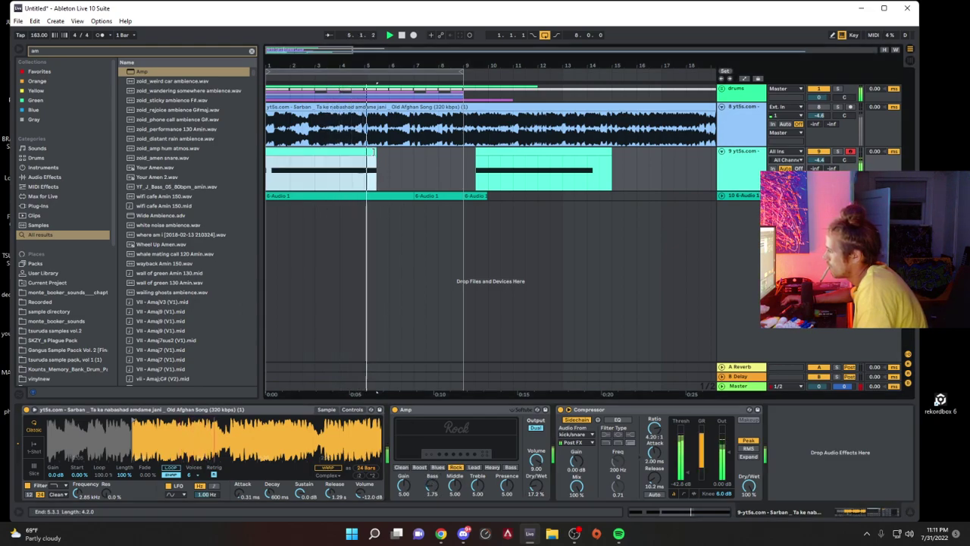
Step: Extend track 9's first MIDI clip to bar 9 and set the Compressor to ratio 4.50, release 19.8 ms and threshold -43.5 dB
drag(371, 150, 463, 150)
drag(689, 472, 654, 468)
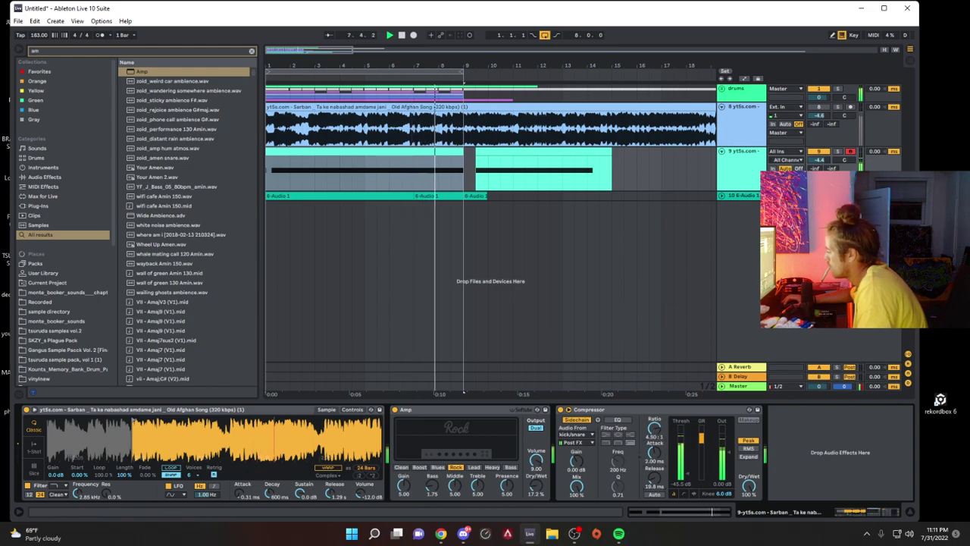
Step: Insert a new audio track below track 9
right_click(748, 169)
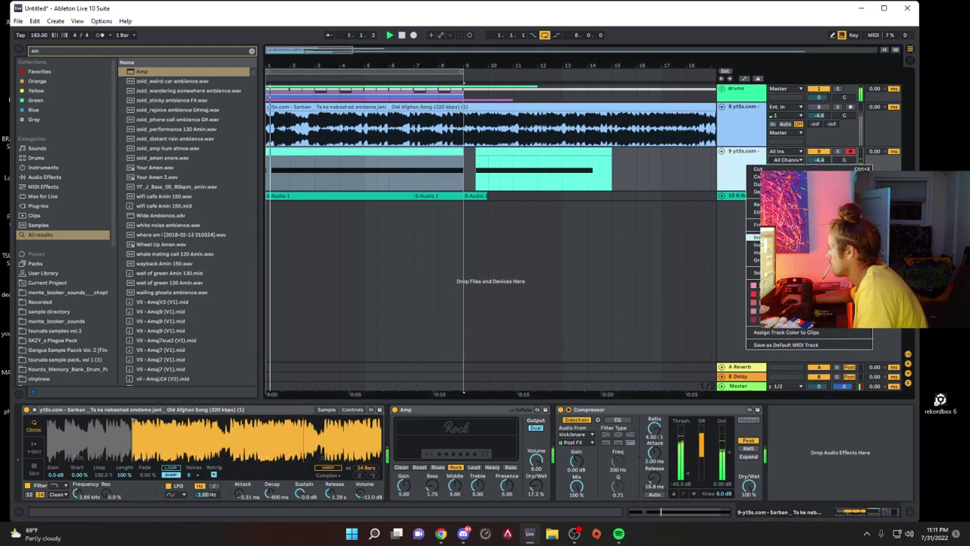
click(760, 238)
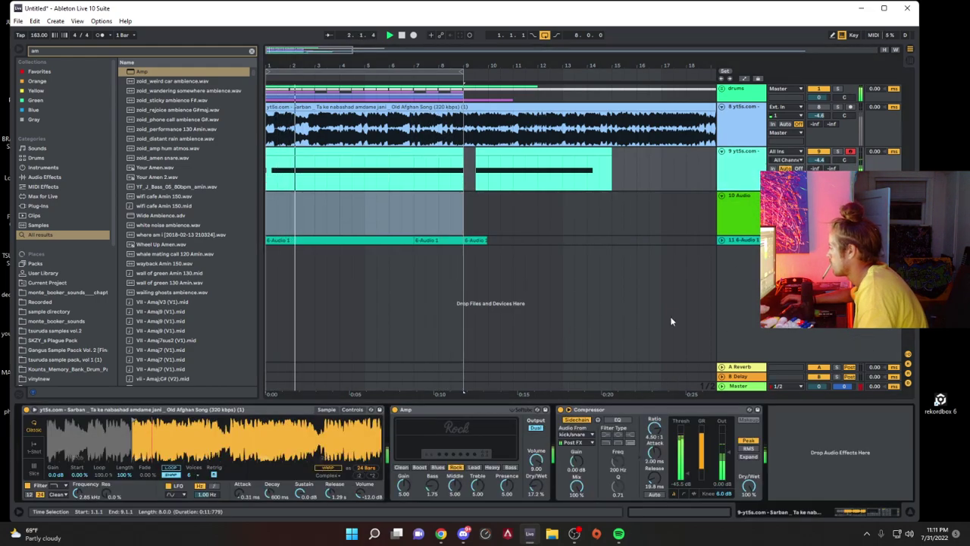
Step: Bypass track 9's Compressor and raise the Simpler filter frequency to 10.0 kHz
click(560, 410)
drag(75, 495, 76, 463)
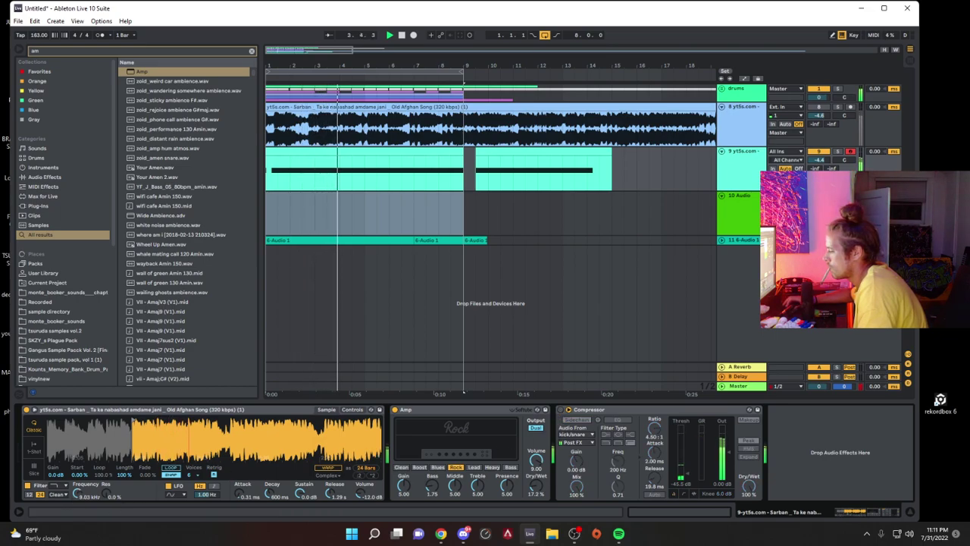
key(space)
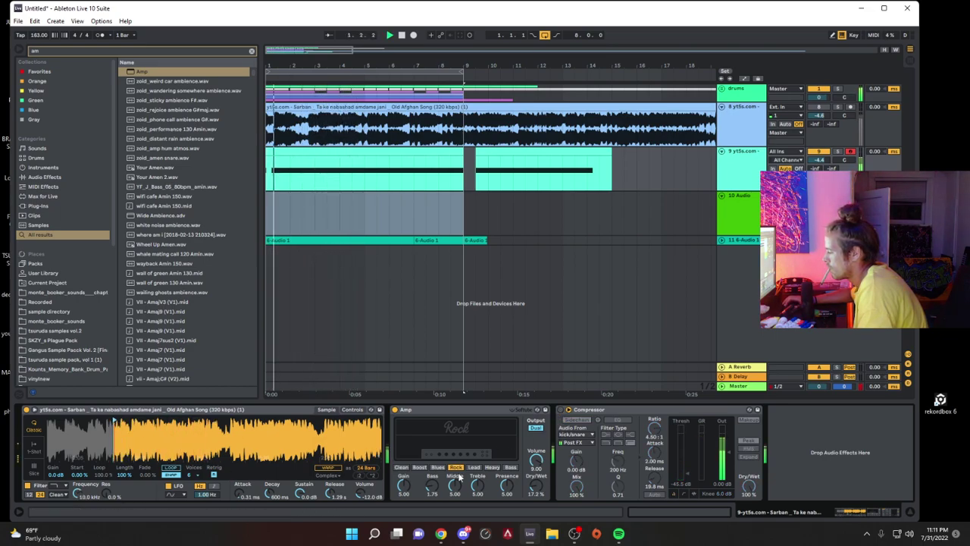
Step: Lower the Amp's Dry/Wet to 3.13% while auditioning track 9
key(space)
key(space)
drag(535, 487, 535, 492)
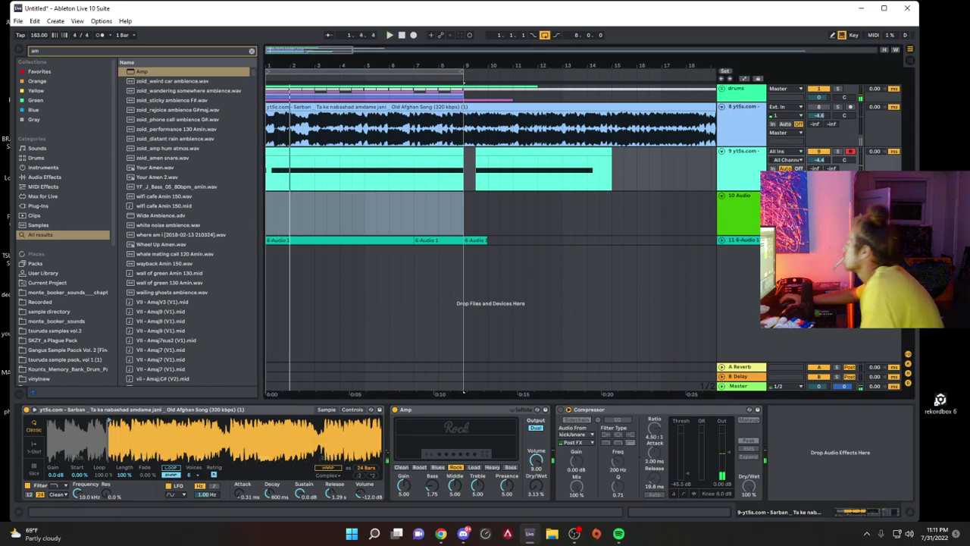
Step: Set the input of the new audio track, solo track 9 and start recording
click(756, 208)
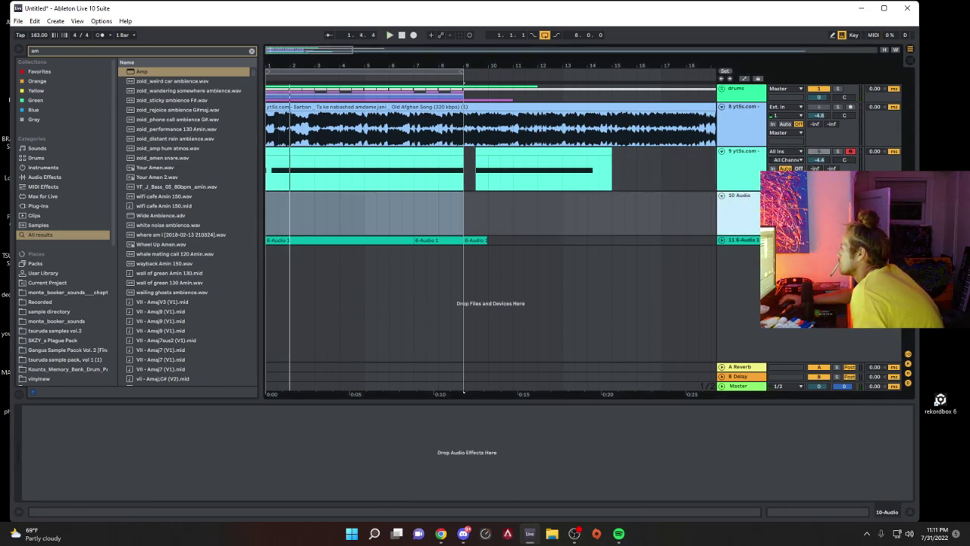
click(786, 195)
key(Escape)
key(space)
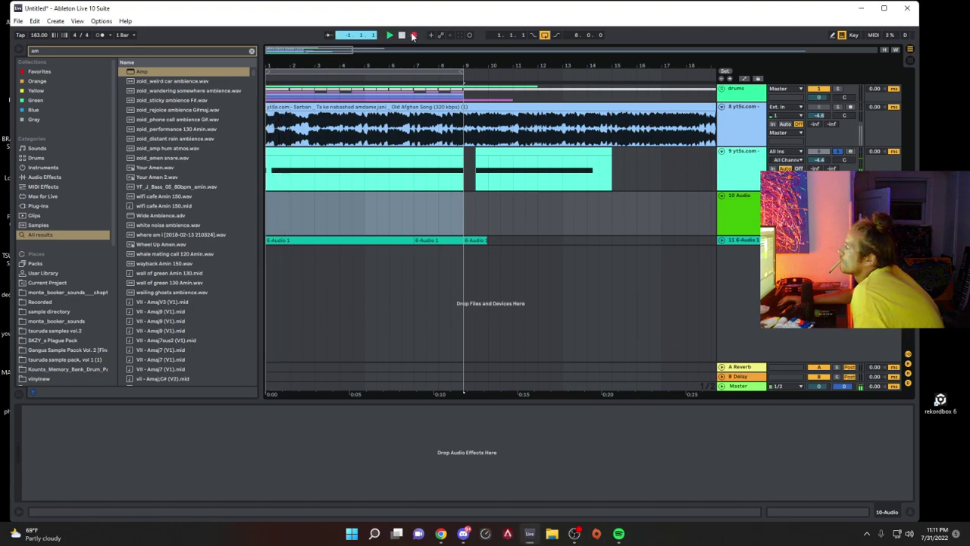
Step: Shorten the sample region in track 9's Simpler, move its start slightly earlier, and record track 9 onto the new audio track
click(745, 184)
scroll(144, 440, down, 5)
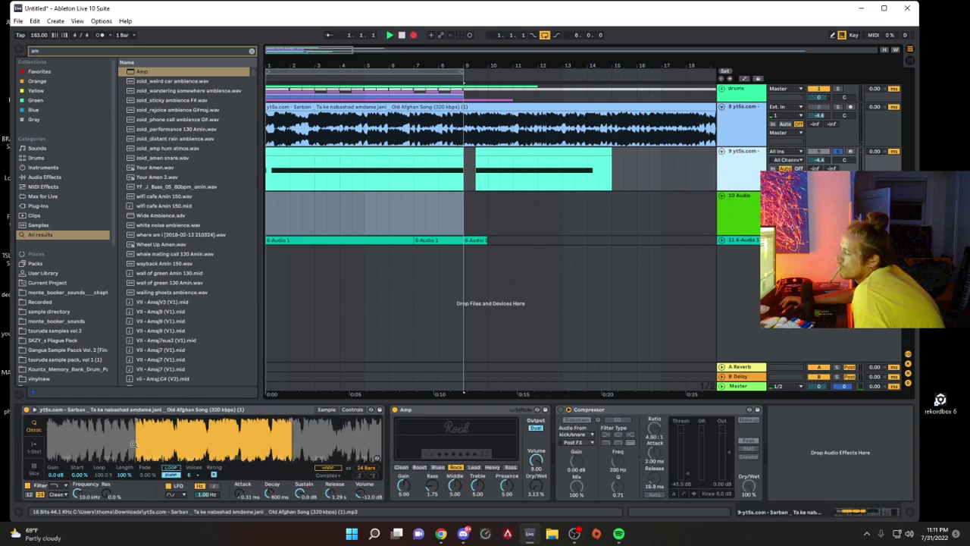
drag(135, 418, 111, 419)
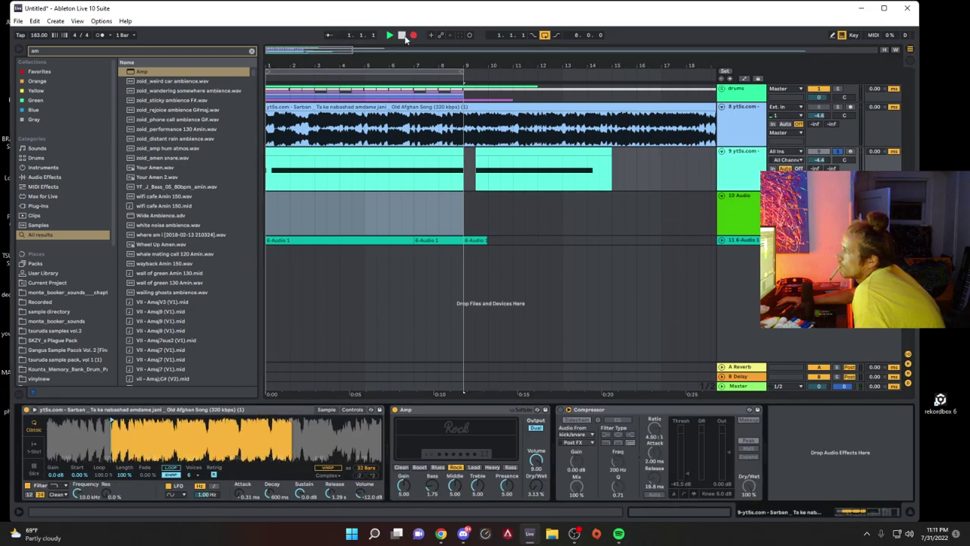
key(space)
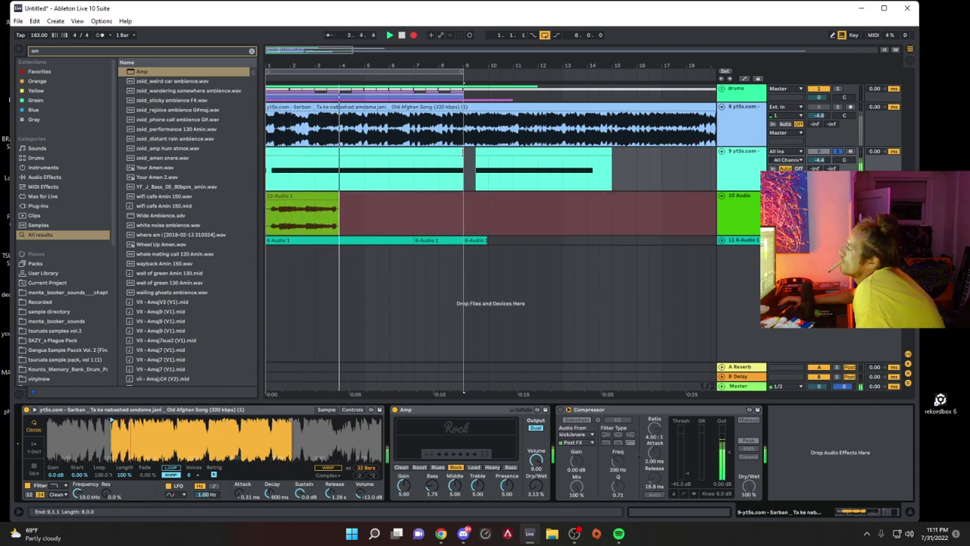
Step: Extend track 9's clip and the arrangement loop to 26.3.1, and lengthen the D#3 note to 39.1.1
drag(462, 153, 896, 156)
click(590, 152)
key(ctrl+l)
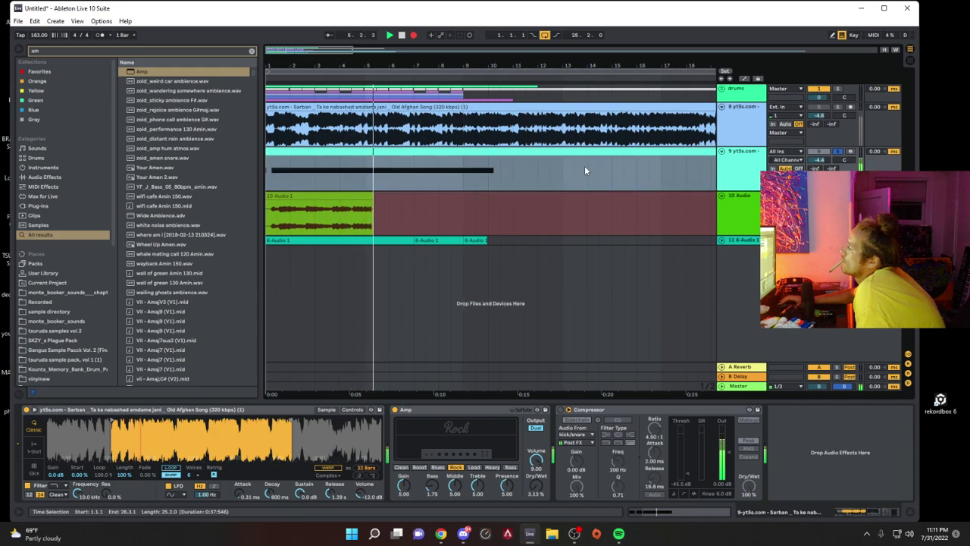
double_click(581, 152)
drag(413, 351, 954, 326)
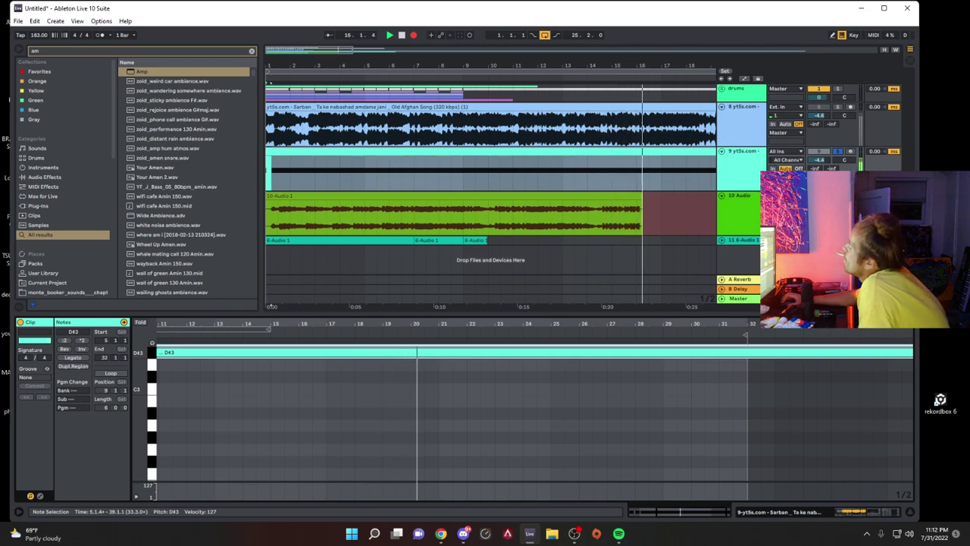
Step: Stop recording, unsolo and deactivate track 9, and play back the recorded clip on track 10
click(840, 152)
click(821, 151)
key(space)
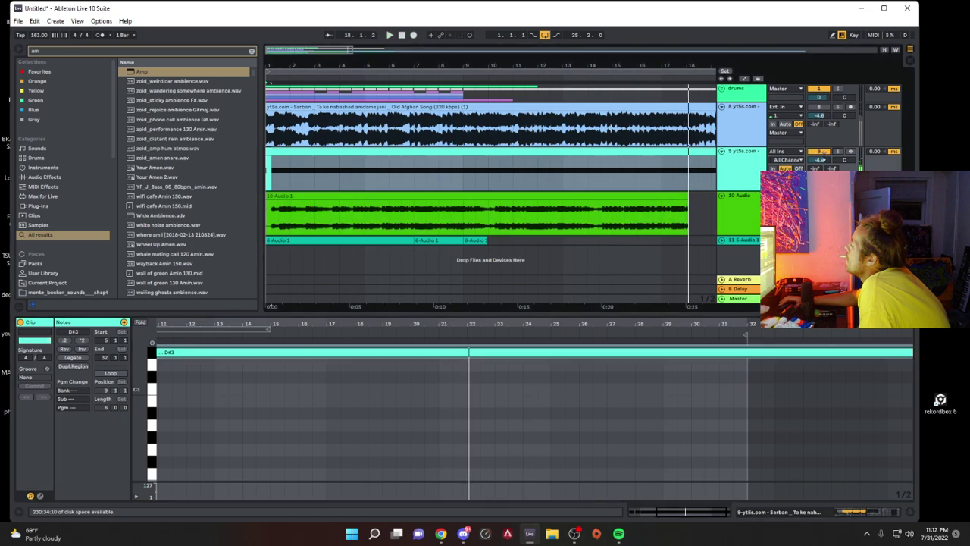
click(523, 228)
key(space)
key(space)
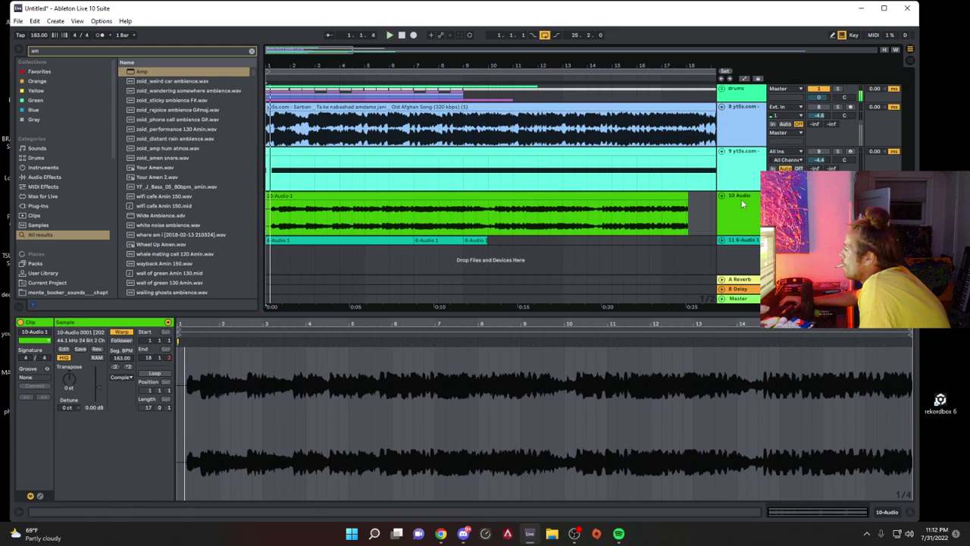
Step: Move a section of track 10's recorded clip to bar 1, turn off its warping and transpose it to -5 st
click(742, 202)
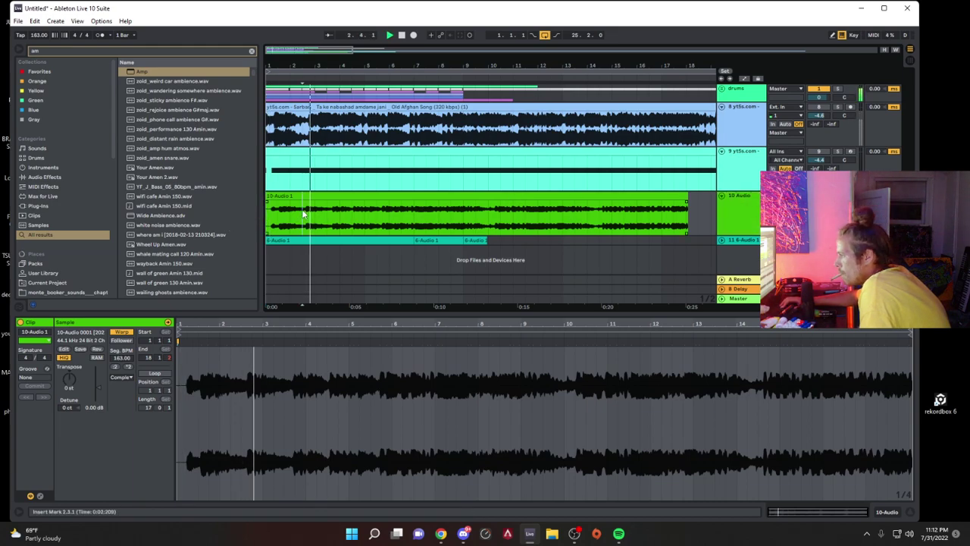
drag(315, 206, 278, 196)
key(space)
drag(69, 378, 69, 390)
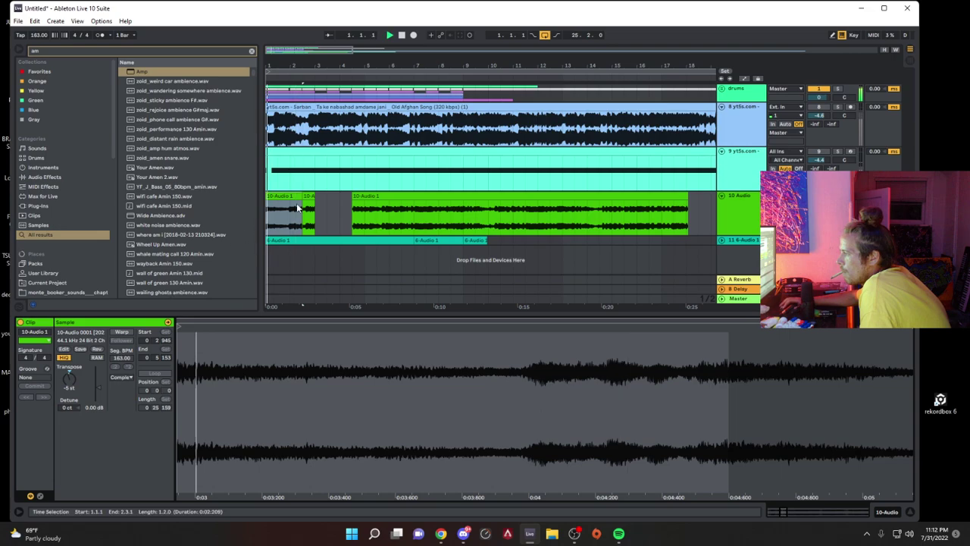
Step: Extend the transposed clip on track 10 to about bar 17
click(308, 199)
drag(301, 196, 662, 197)
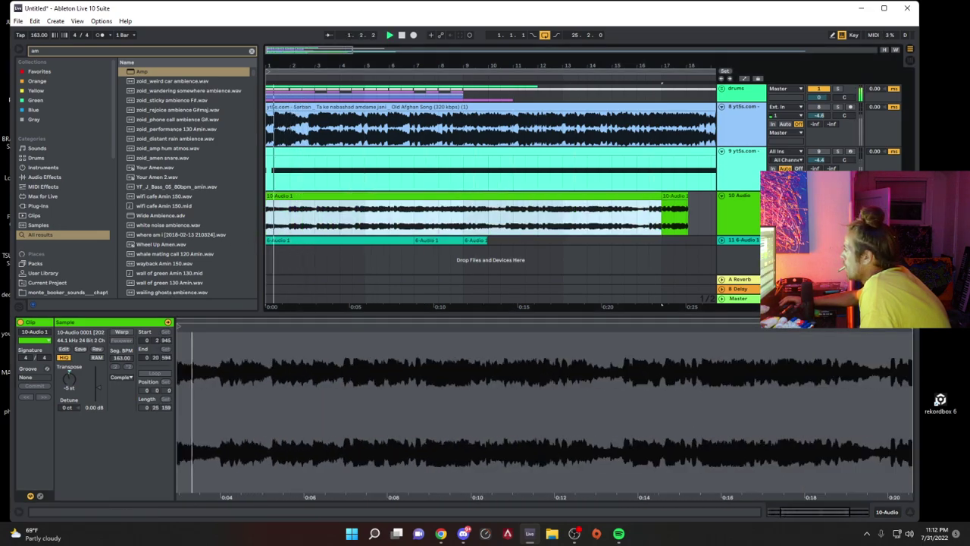
Step: Move a one-bar section of track 10's clip from bar 3 to bar 1 and trim its start to the onset
click(832, 213)
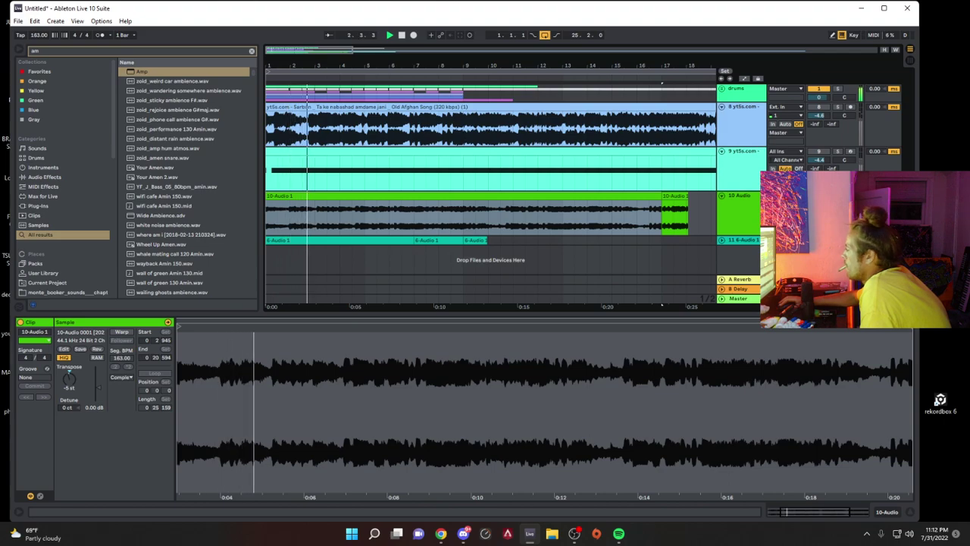
key(space)
drag(316, 218, 275, 199)
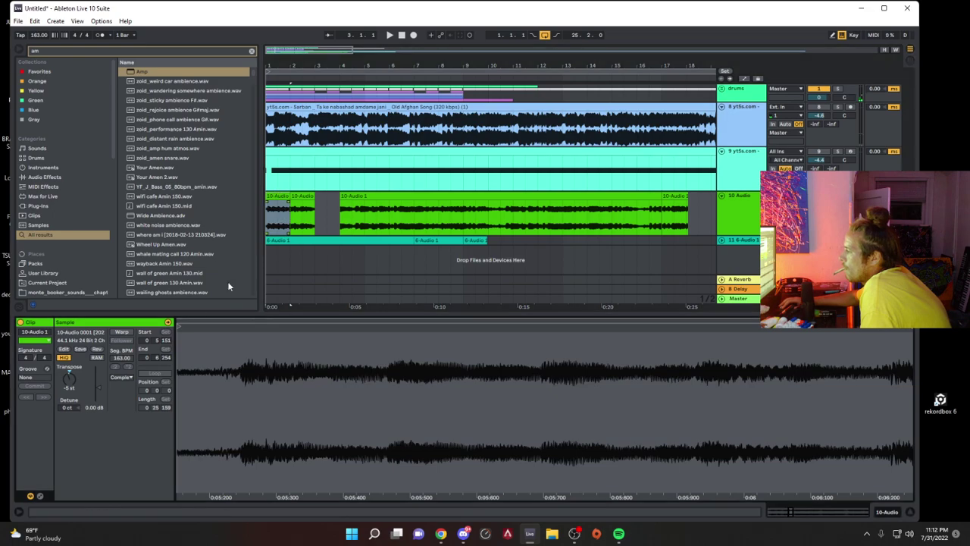
drag(176, 325, 226, 331)
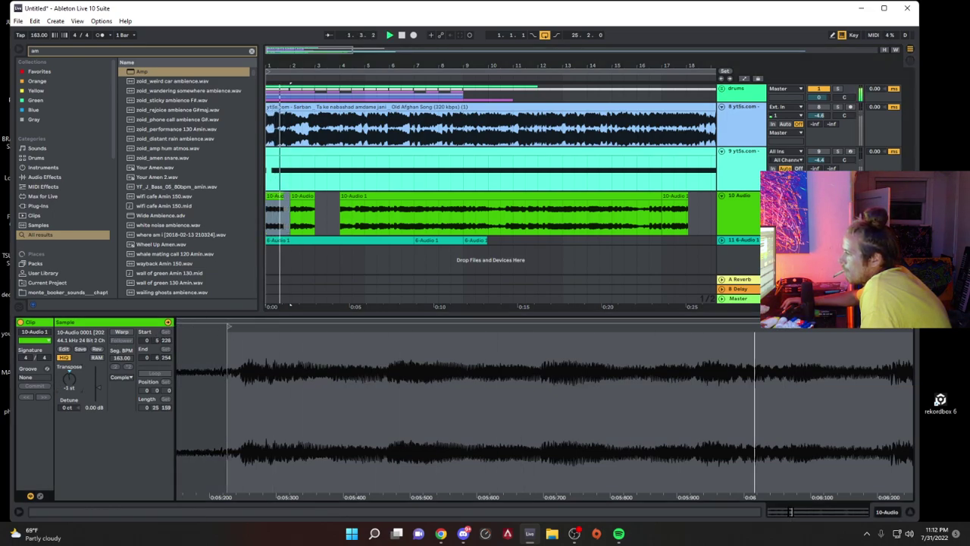
Step: Turn warping on for the one-bar clip at bar 1 and play it back from the beginning
click(122, 332)
key(Return)
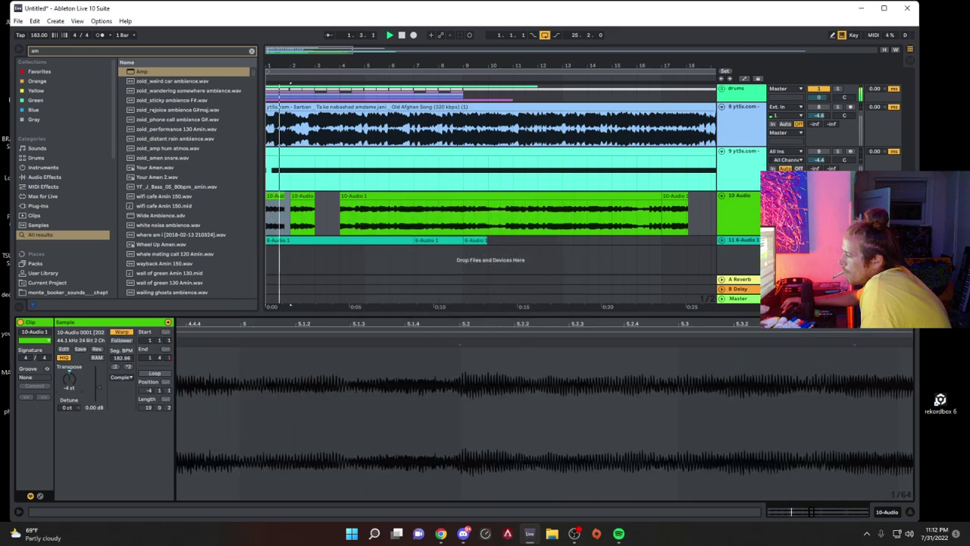
key(space)
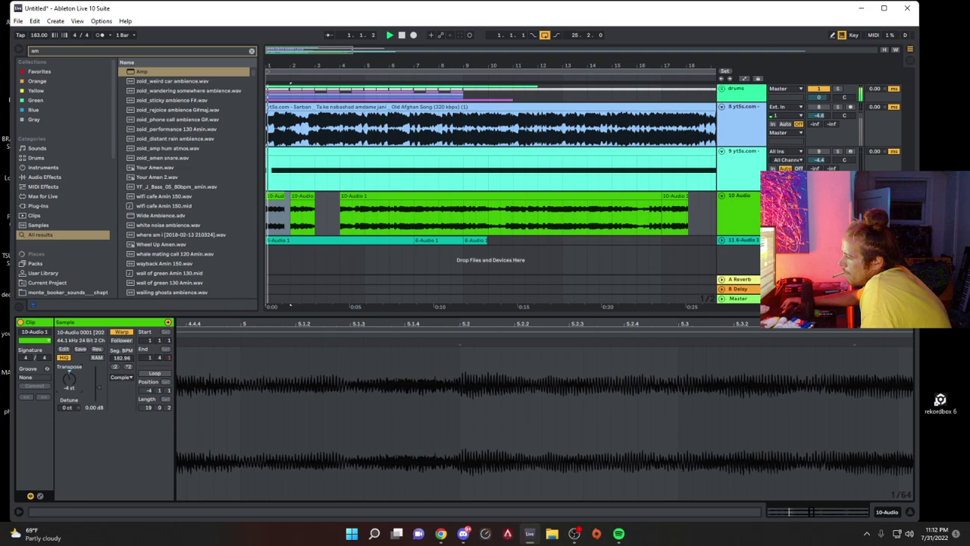
key(space)
Step: Duplicate the half-bar section from 1.1.1 to 1.3.1 repeatedly along track 10 up to about bar 11
drag(279, 207, 241, 202)
key(ctrl+d)
key(ctrl+d)
key(ctrl+d)
key(ctrl+d)
key(ctrl+d)
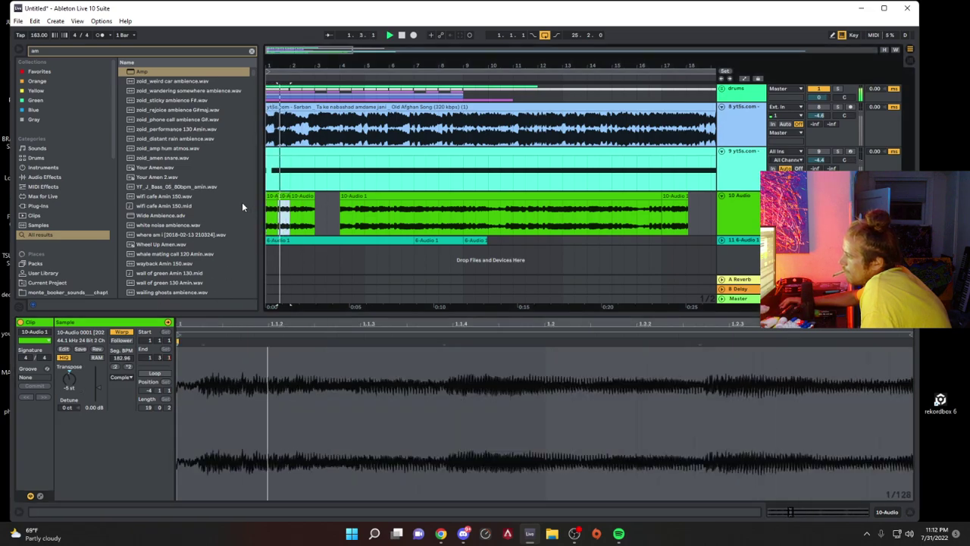
key(ctrl+d)
key(ctrl+d)
key(ctrl+d)
key(ctrl+d)
key(ctrl+d)
key(ctrl+d)
key(ctrl+d)
key(ctrl+d)
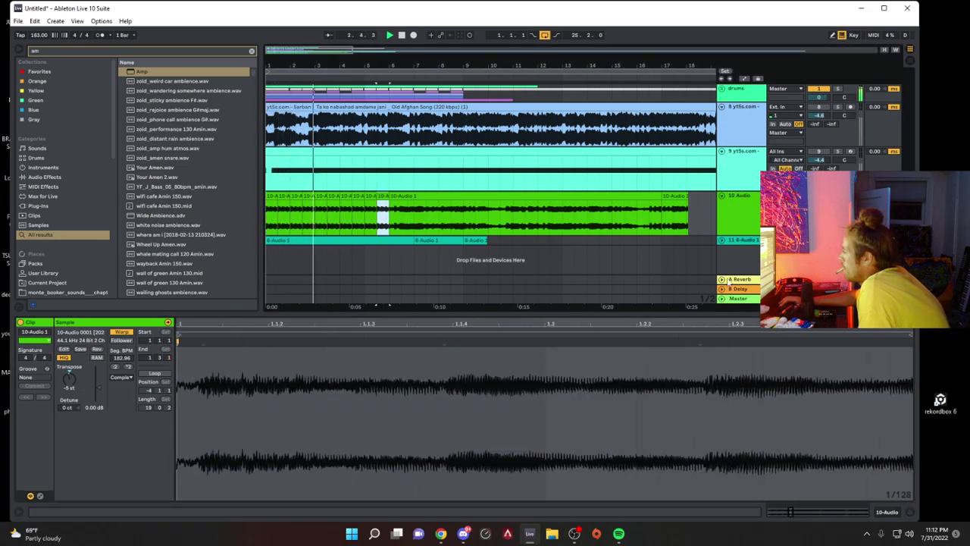
key(ctrl+d)
key(ctrl+d)
key(ctrl+d)
key(ctrl+d)
key(ctrl+d)
key(ctrl+d)
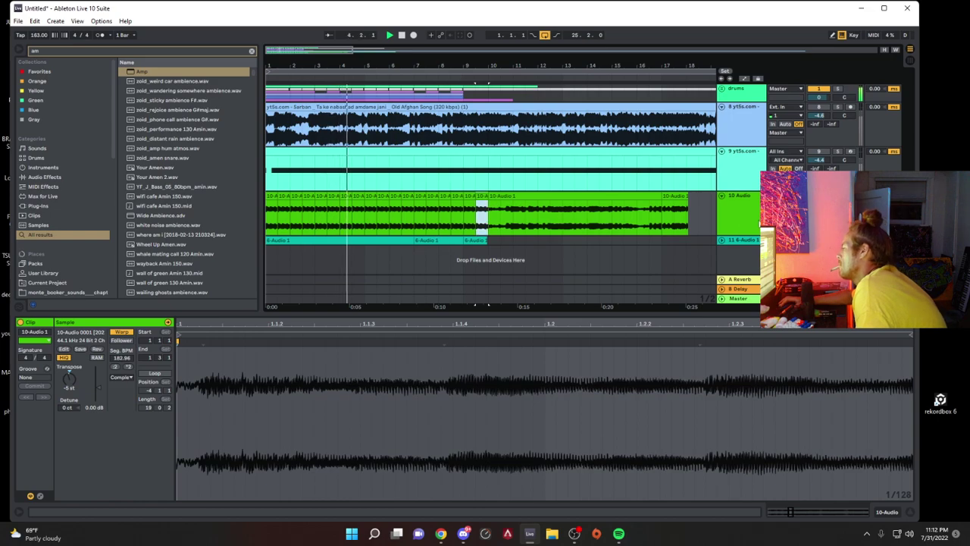
Step: Move the rest of the recorded clip, from bar 11 to bar 17, onto a new track 11 below
click(747, 209)
drag(518, 206, 517, 248)
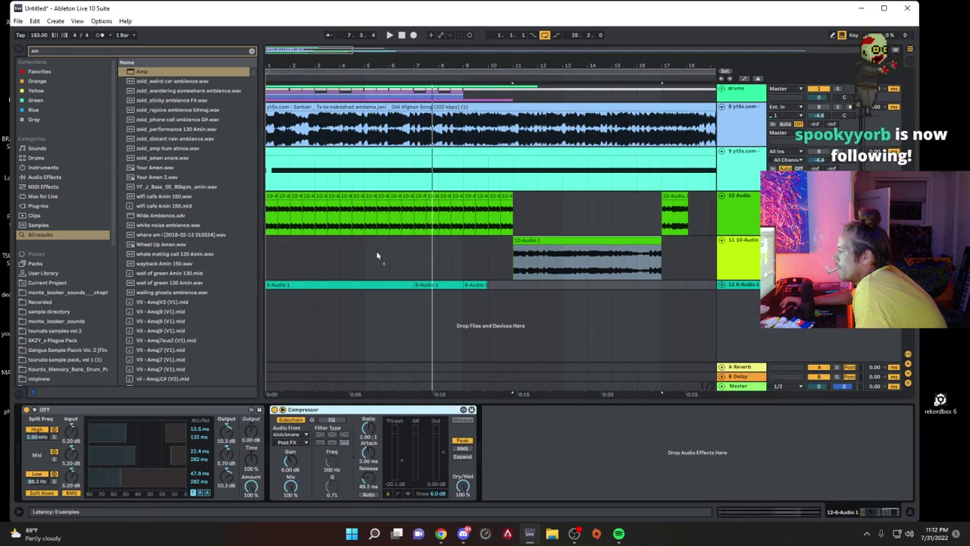
double_click(560, 216)
Step: Put the kick/snare-sidechained Compressor on track 10, with threshold -30.0 dB and release 30.7 ms, and audition it
key(space)
click(271, 196)
key(space)
key(space)
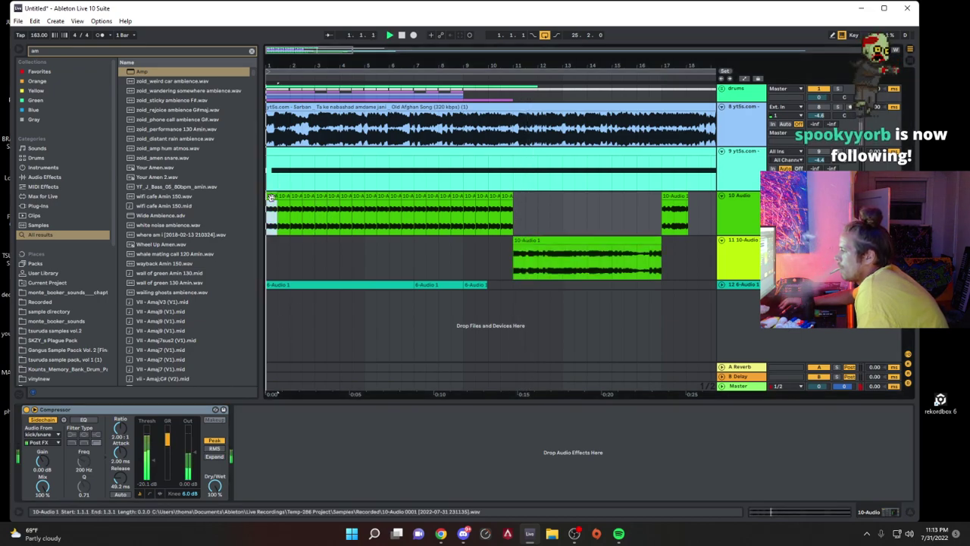
mouse_move(154, 460)
mouse_down()
mouse_move(153, 482)
mouse_move(119, 485)
mouse_move(153, 468)
mouse_up()
key(space)
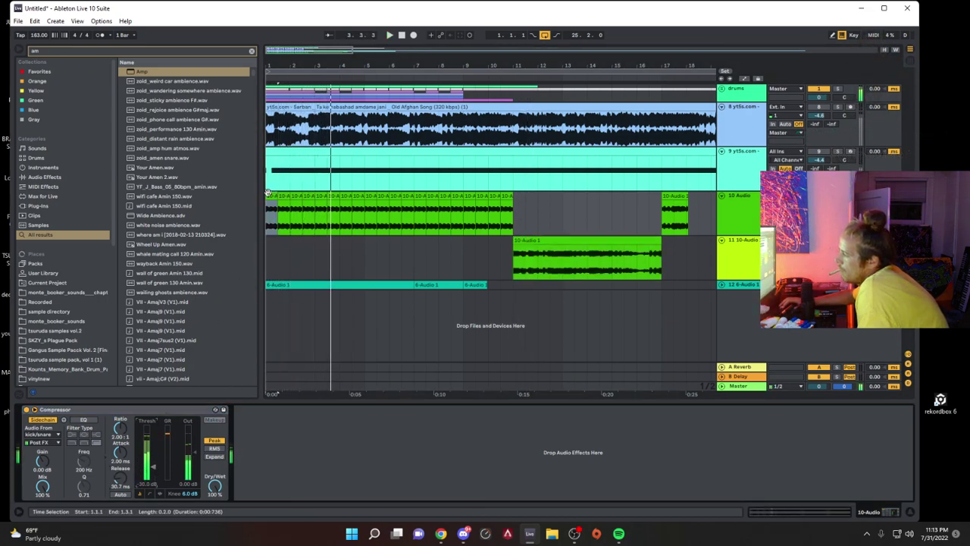
Step: Set the first half-bar clip's warp mode to Beats, preserving transients with an envelope of 80, and listen to it
double_click(270, 196)
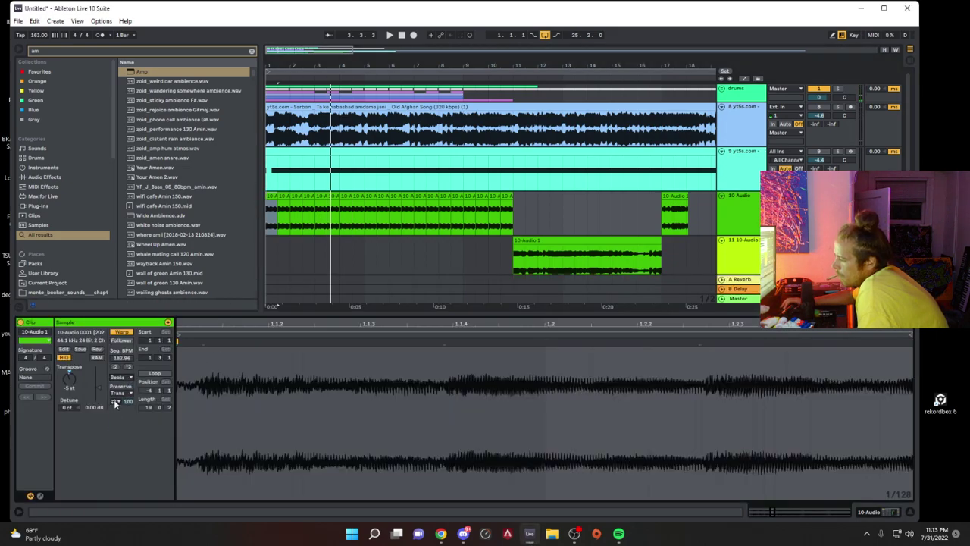
click(279, 220)
key(space)
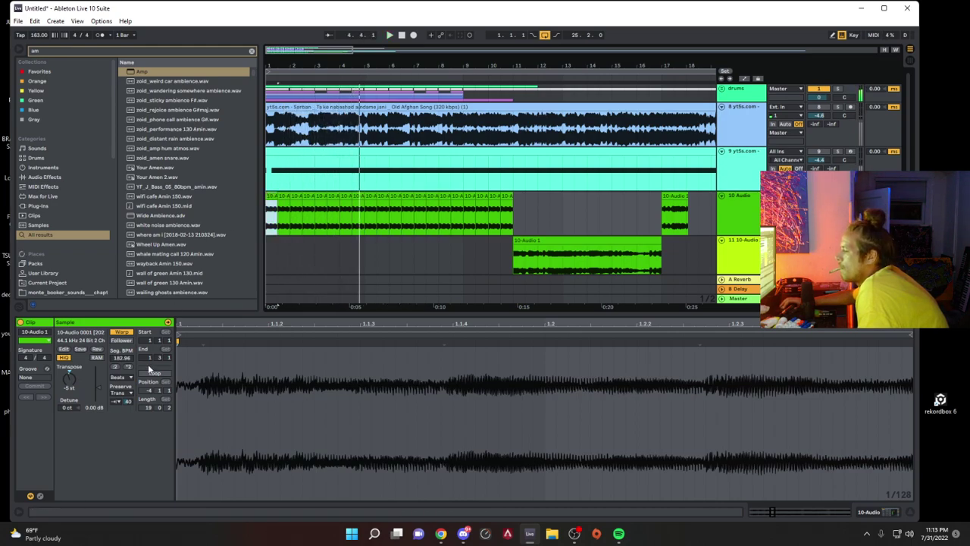
key(space)
Step: Double the first clip's segment BPM, extend its end to 2.1.1 and play it back
click(128, 367)
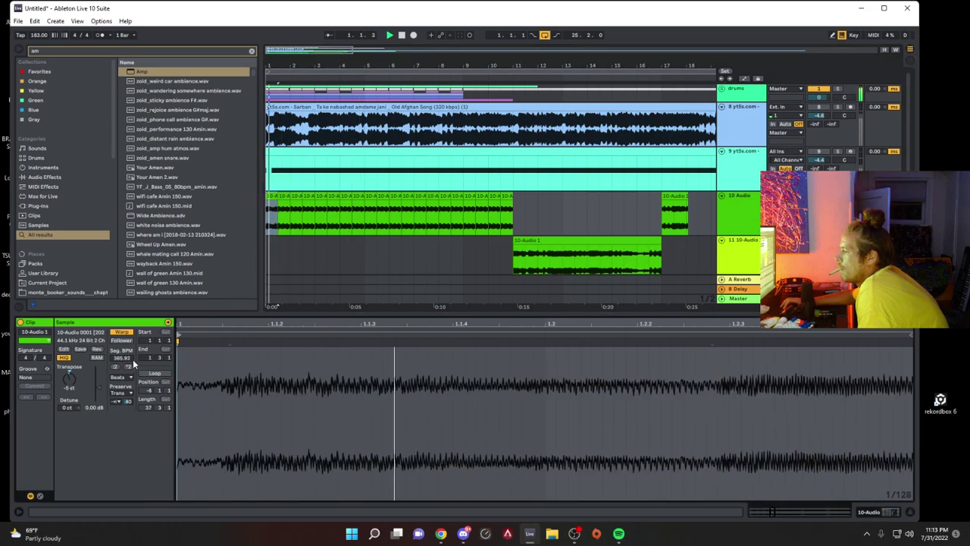
key(space)
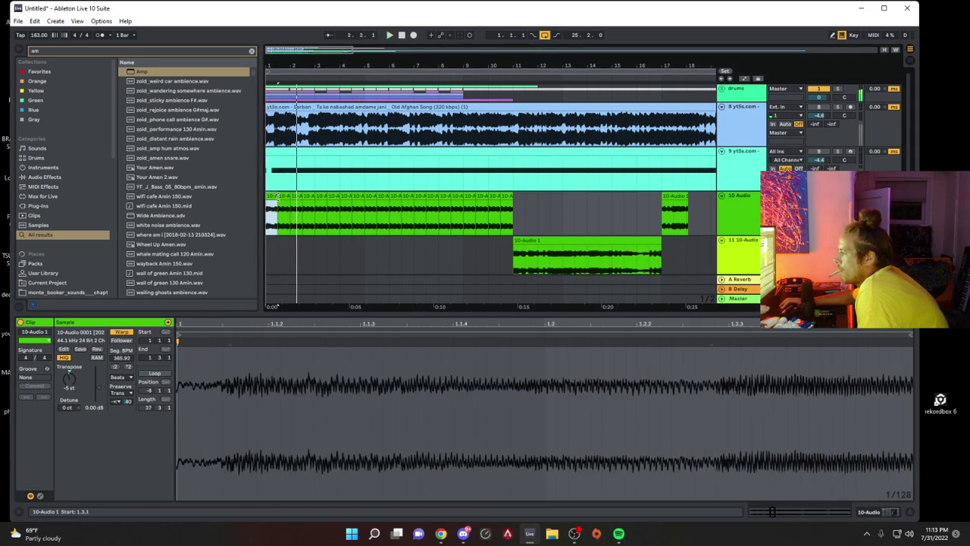
drag(275, 198, 289, 196)
key(space)
key(space)
key(space)
Step: Split out the section from 1.2.2 to 1.3.3 on track 10, duplicate it once and audition the repeat
scroll(275, 130, up, 5)
scroll(293, 232, left, 1)
drag(306, 217, 339, 209)
key(ctrl+e)
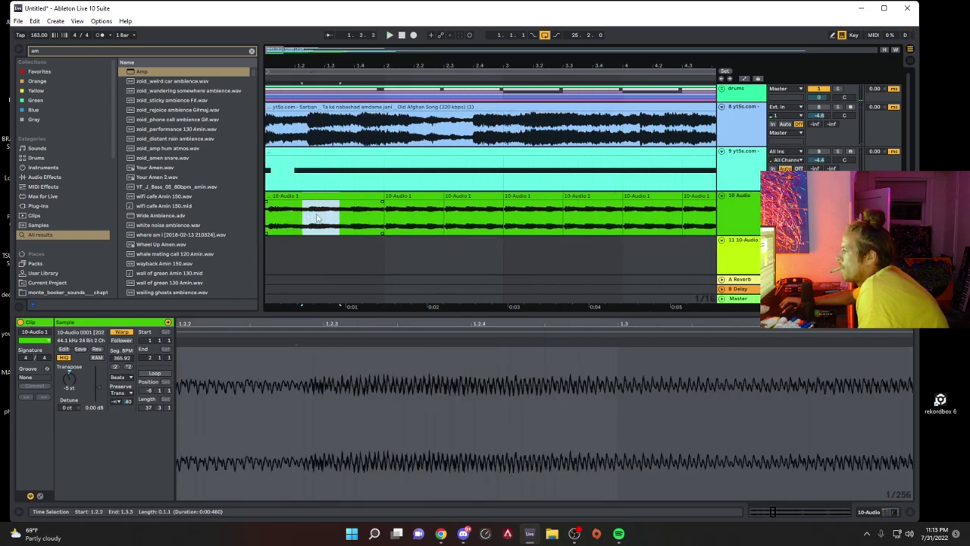
key(ctrl+d)
click(301, 216)
key(space)
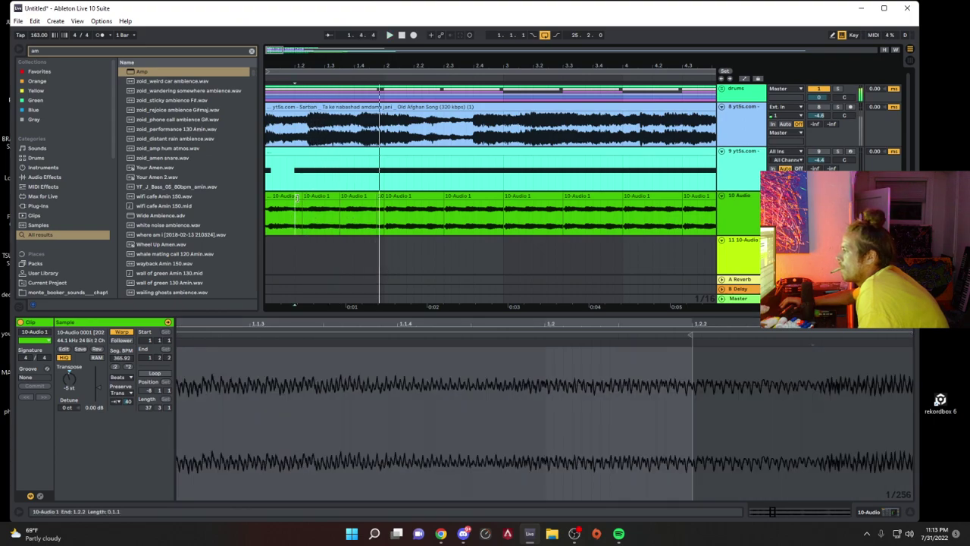
click(296, 197)
key(space)
key(space)
key(space)
key(space)
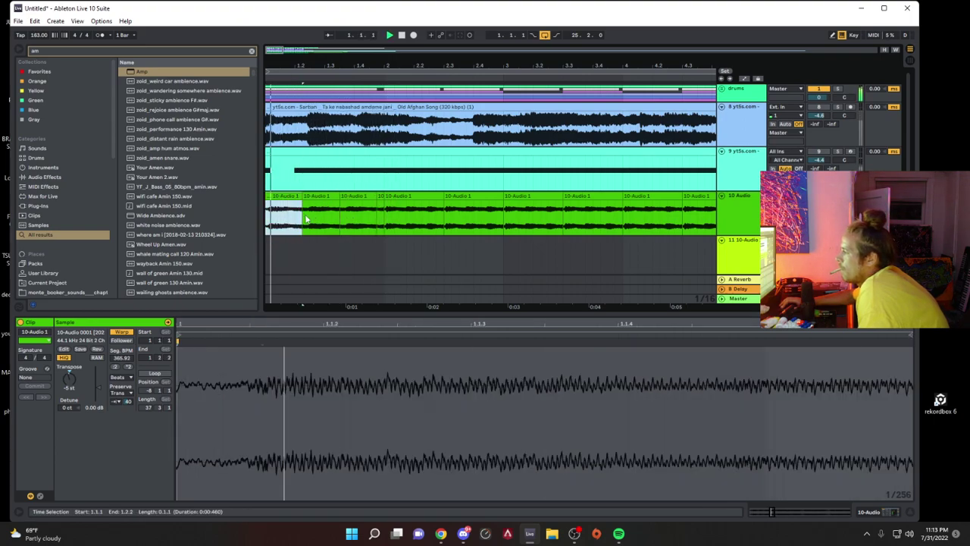
Step: Split off the section from 1.2.2 to 1.3.1 on track 10 and duplicate it three times
drag(306, 216, 321, 213)
key(ctrl+e)
key(ctrl+d)
key(ctrl+d)
key(ctrl+d)
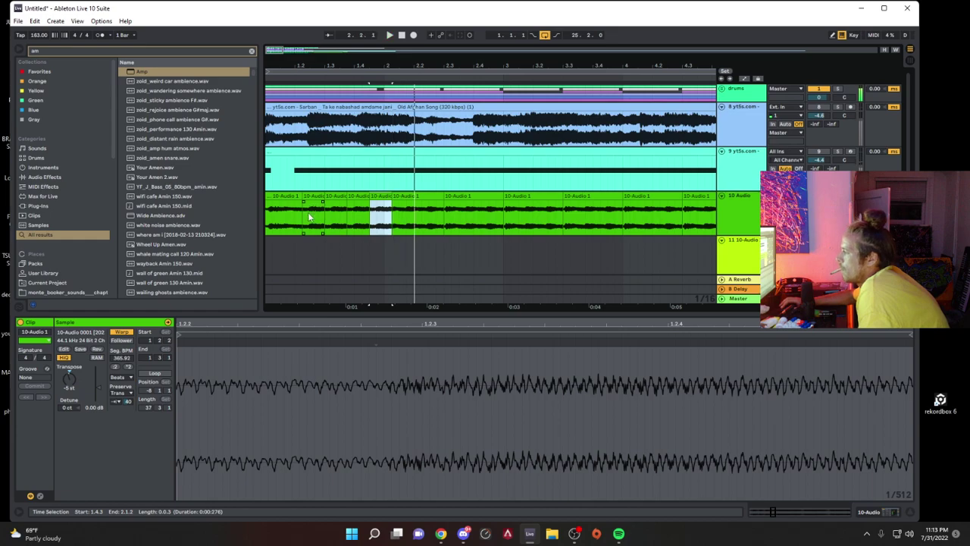
Step: Shorten the slice at 1.2.2 to end at 1.2.4, repeat it through the rest of bar 1 and play it
click(312, 196)
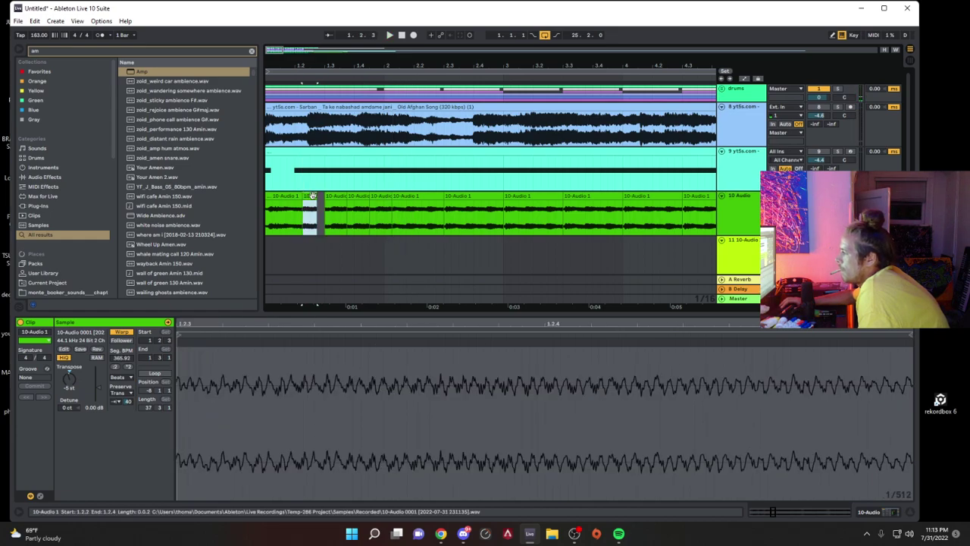
click(312, 195)
key(space)
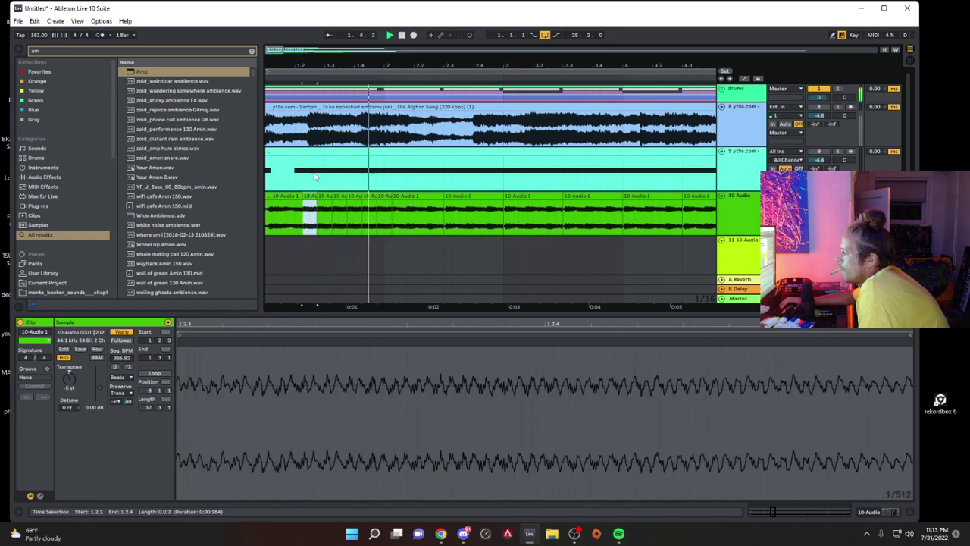
click(279, 196)
key(space)
key(space)
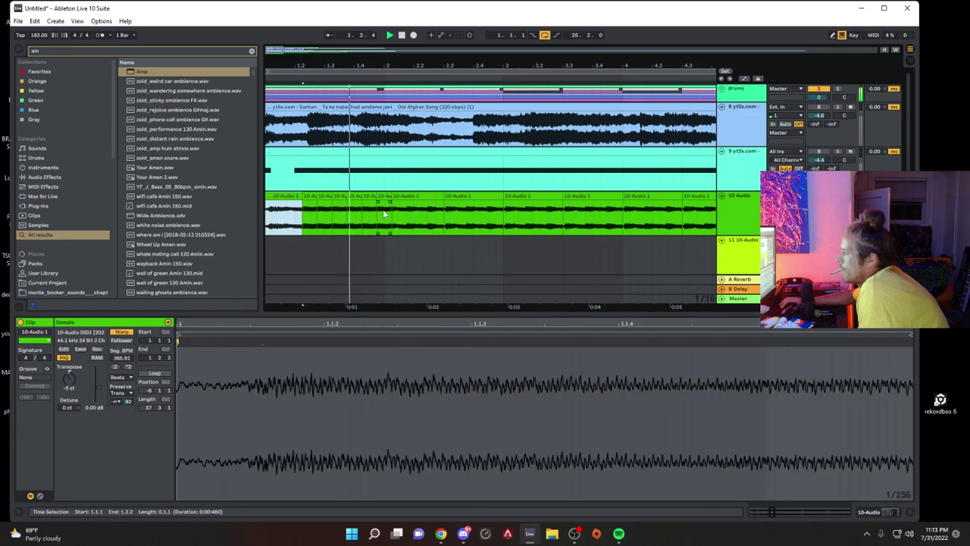
Step: Duplicate the sliced bar 1 of track 10 into bars 2 and 3
shift+click(383, 214)
key(space)
key(space)
drag(383, 216, 260, 219)
key(ctrl+d)
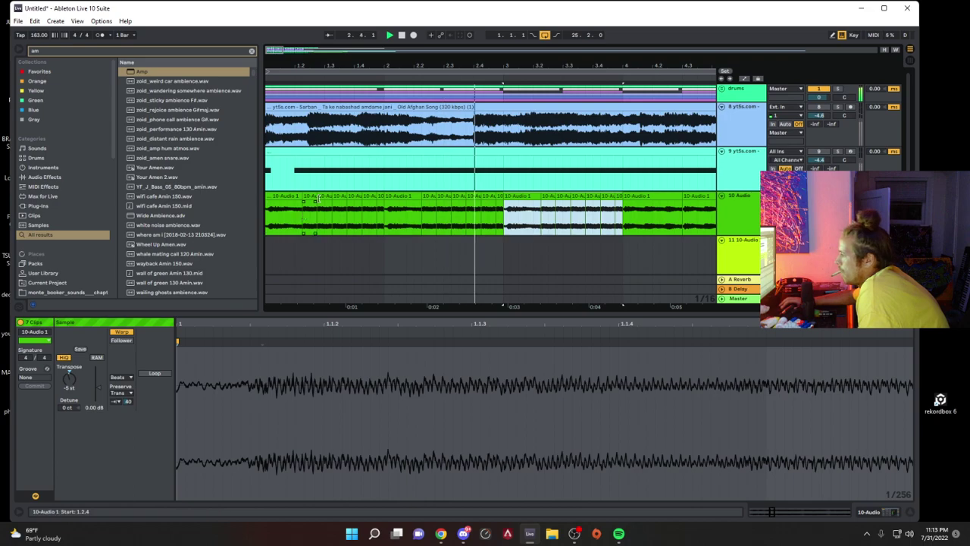
Step: Shift bar 1's repeated slices to begin at 1.2.1 and duplicate the bar into bar 2
click(299, 203)
click(303, 197)
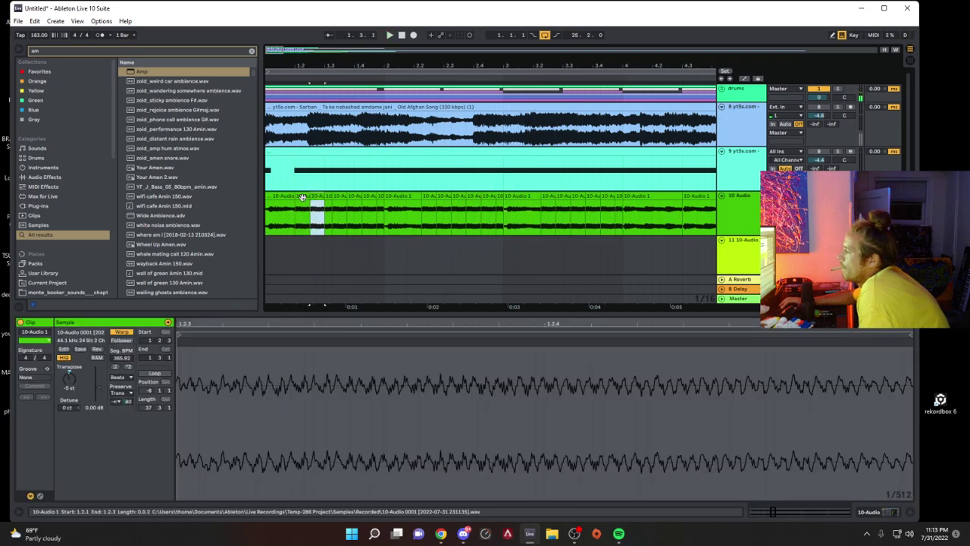
click(278, 196)
key(space)
drag(385, 217, 240, 203)
key(ctrl+d)
Step: Consolidate the slices from 1.2.1 to 2.1.1 into one clip and double its segment BPM to 326.00
key(space)
click(278, 195)
key(space)
key(space)
drag(298, 216, 383, 217)
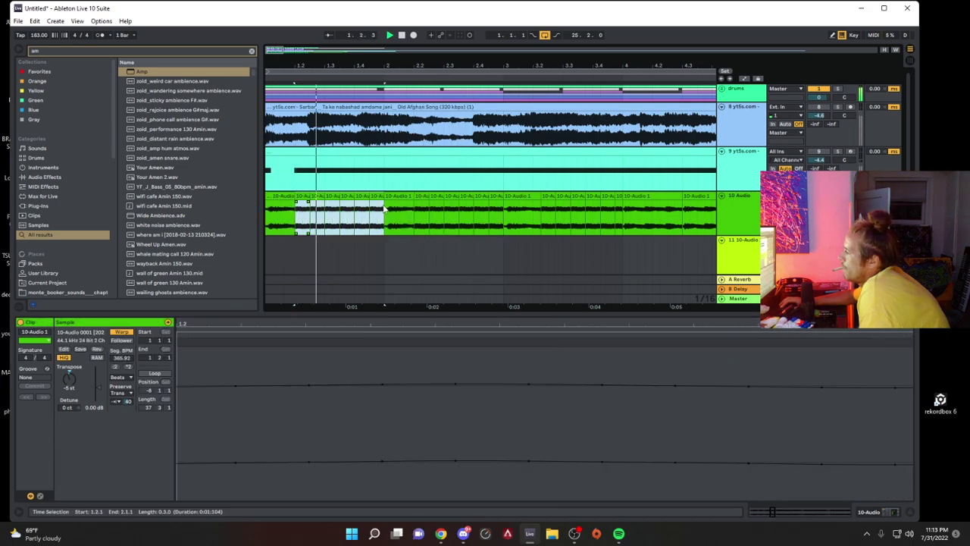
key(ctrl+j)
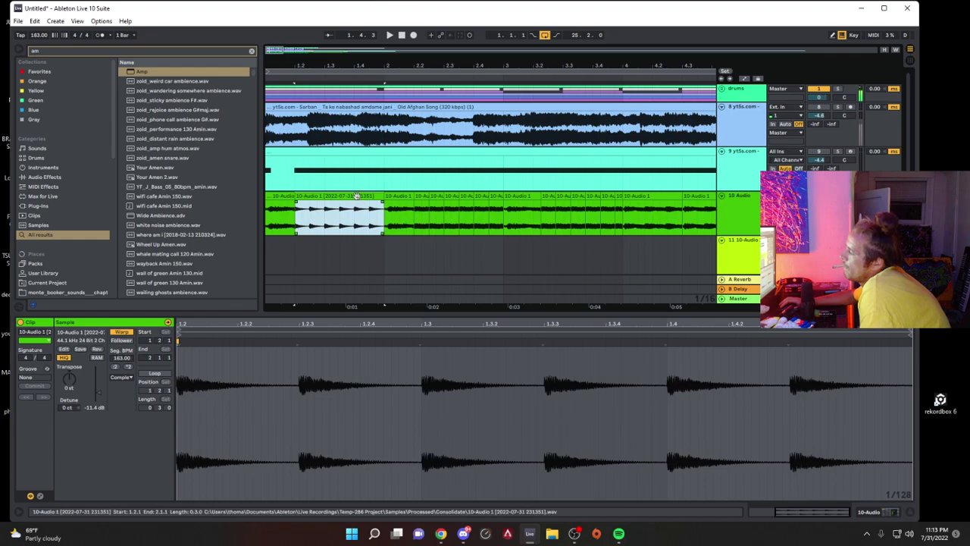
click(127, 367)
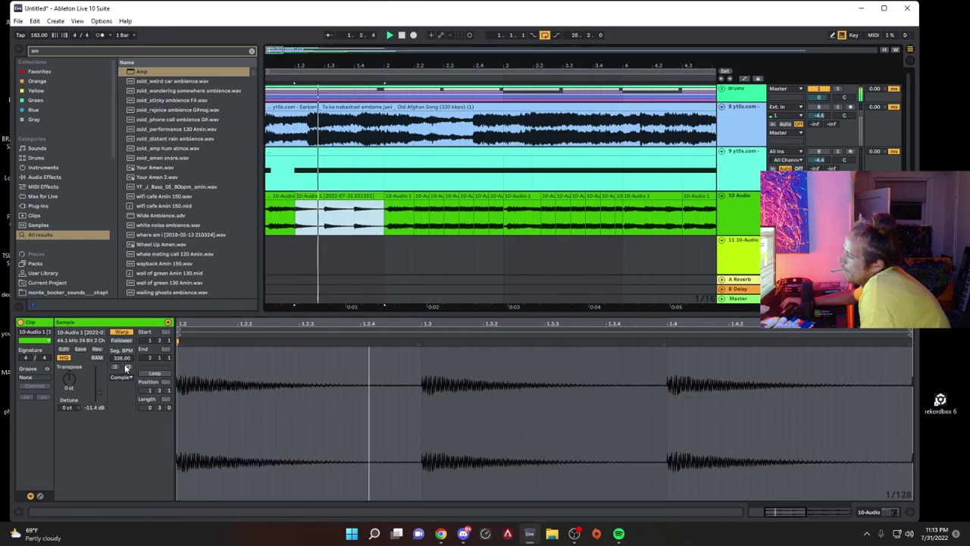
Step: Add a warp marker just before the consolidated clip's second hit, move it slightly later and play the result
click(417, 341)
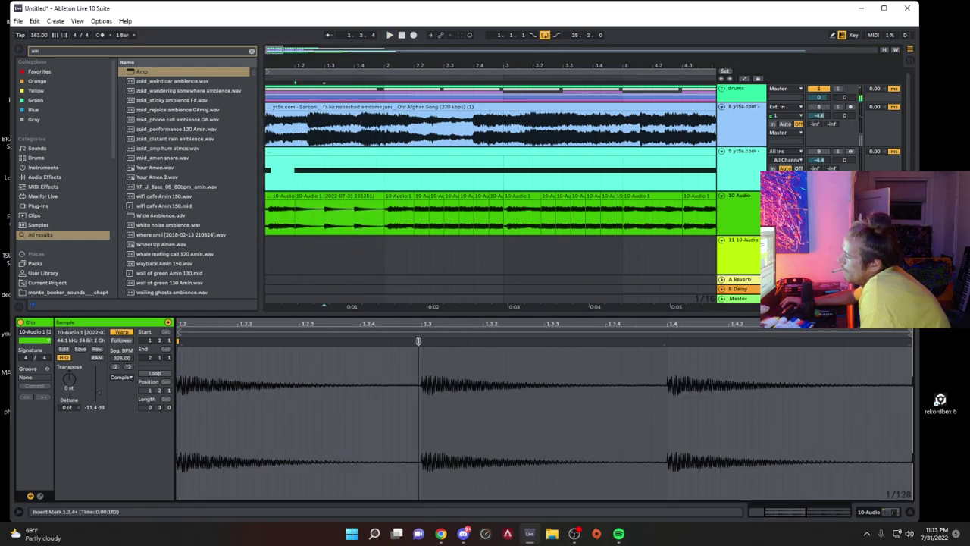
drag(418, 341, 444, 341)
key(space)
key(space)
Step: Duplicate the section from 1.3.1 to 1.3.4 across the rest of bar 1 and play the bar back
drag(326, 221, 341, 218)
key(ctrl+f)
click(327, 216)
key(space)
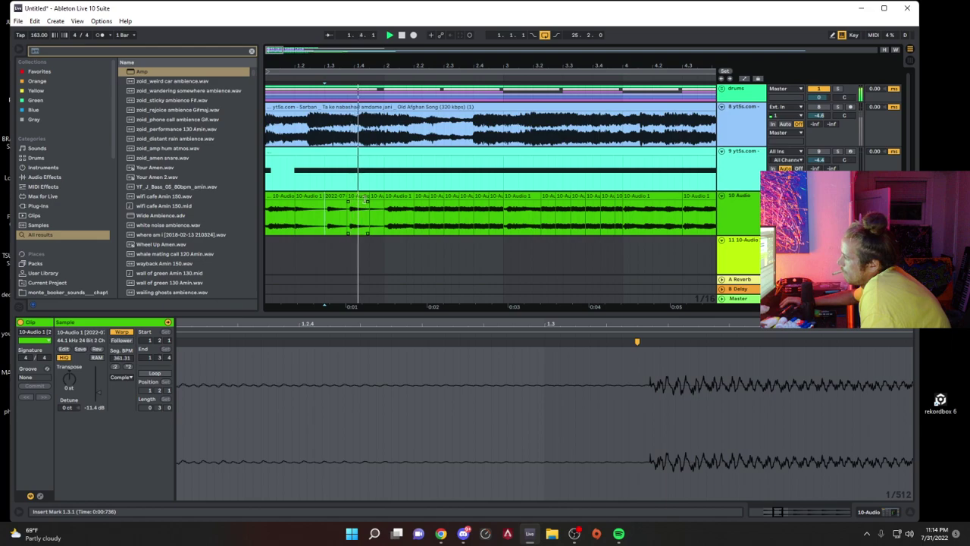
click(339, 198)
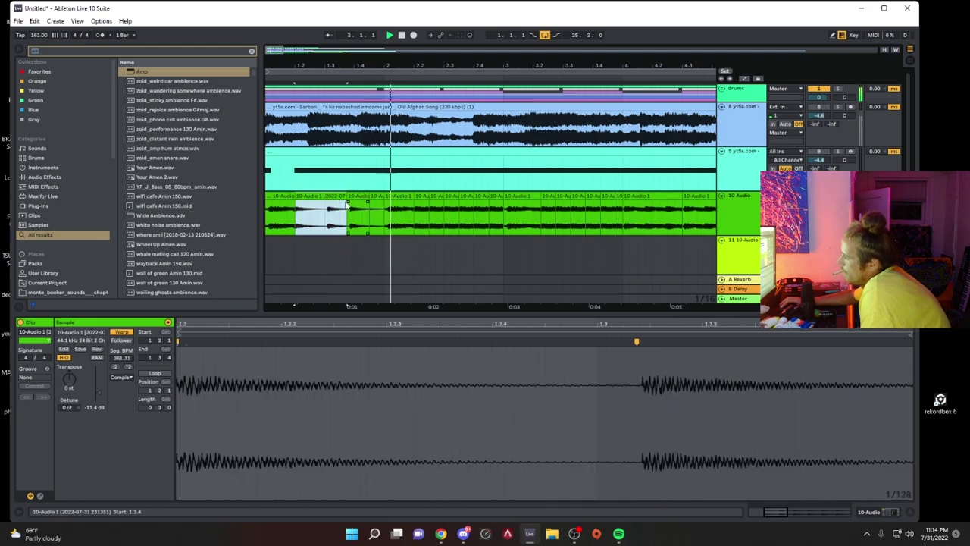
click(281, 197)
click(281, 196)
key(space)
key(space)
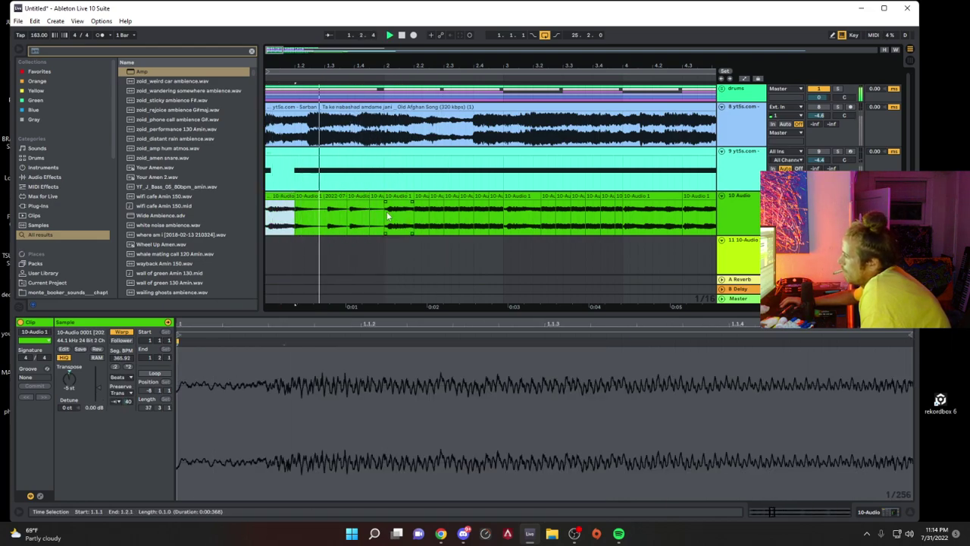
Step: Duplicate bar 1 of track 10 repeatedly until the pattern reaches bar 12
drag(384, 216, 242, 207)
key(ctrl+d)
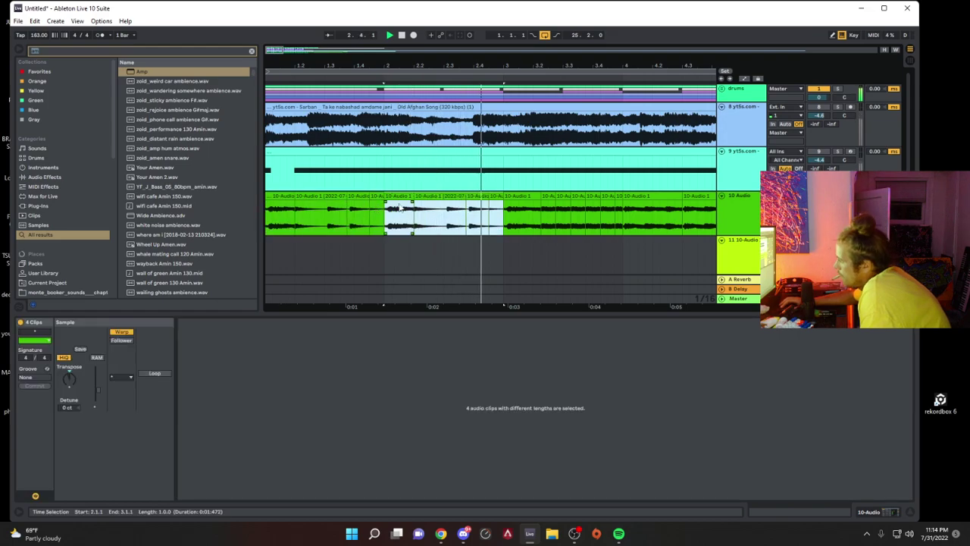
key(ctrl+d)
key(ctrl+d)
drag(524, 66, 455, 30)
key(ctrl+d)
key(ctrl+d)
key(ctrl+d)
key(ctrl+d)
key(ctrl+d)
key(ctrl+d)
key(ctrl+d)
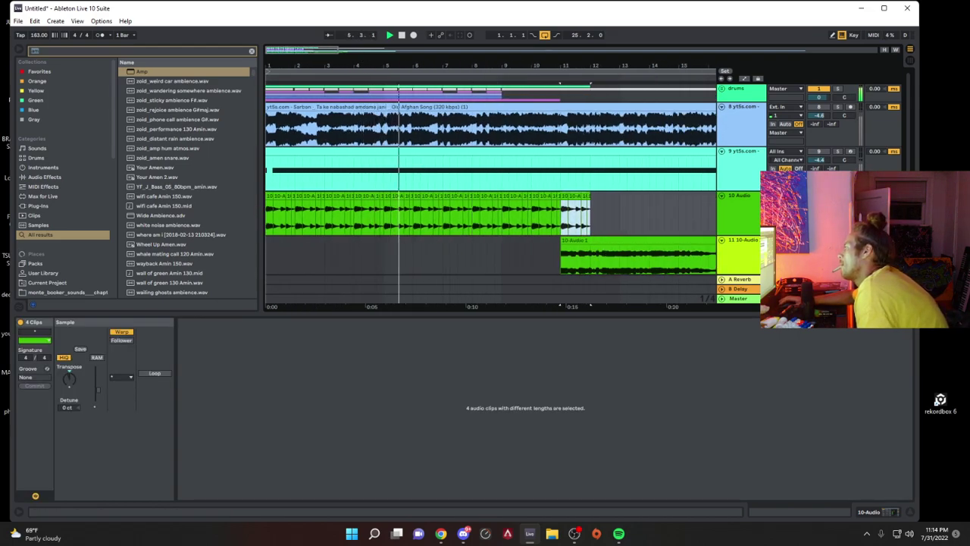
Step: Show the first clip on track 12 in detail, and bring up track 10's device chain
scroll(669, 259, down, 2)
click(270, 248)
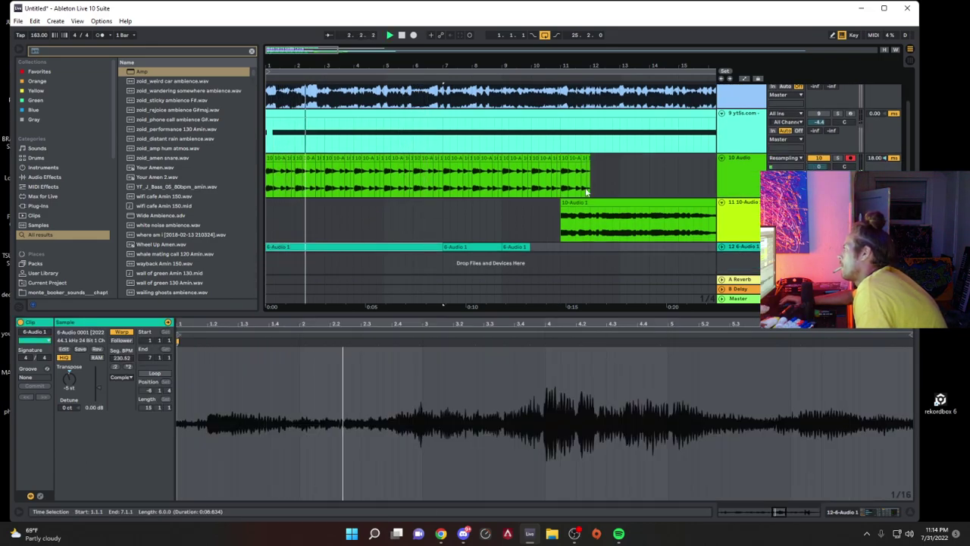
click(734, 187)
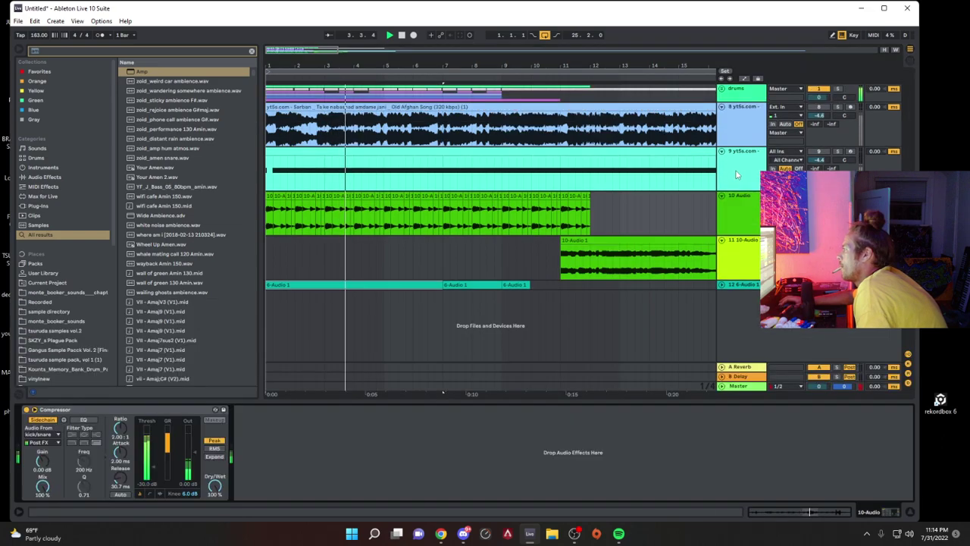
Step: Lower the threshold of track 10's Compressor to -25.5 dB and add a Grain Delay after it
click(154, 480)
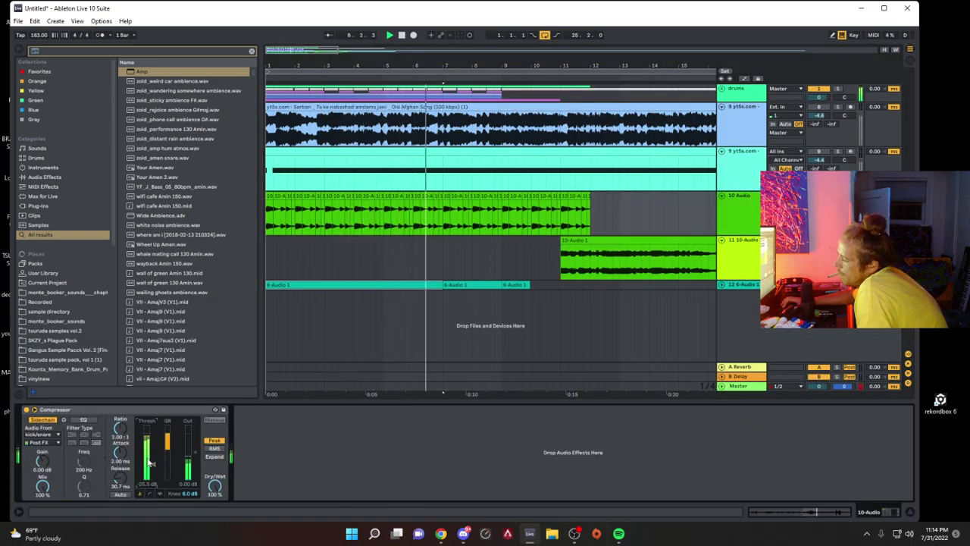
click(254, 53)
text(gr)
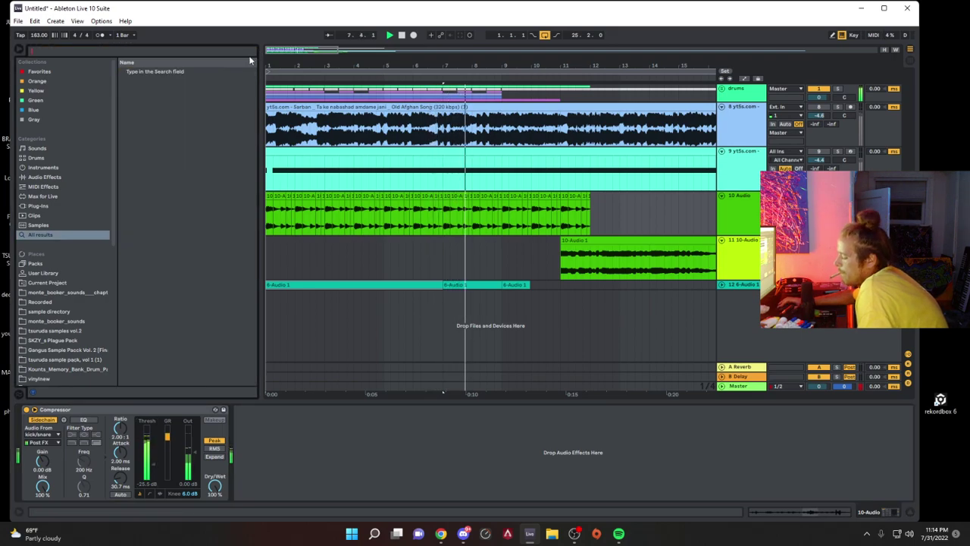
drag(180, 72, 277, 485)
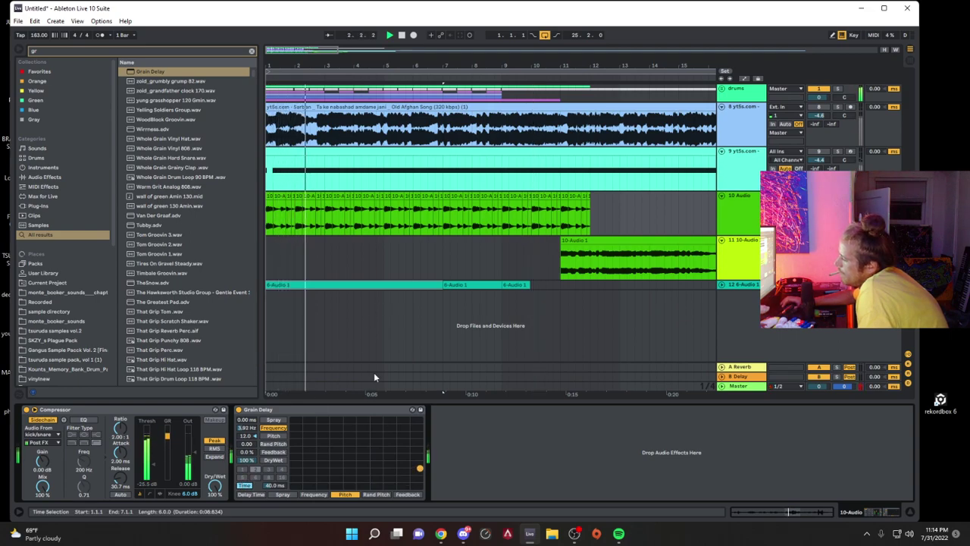
Step: Add an Auto Filter after the Grain Delay, switch it to band-pass, and tune it to 1.98 kHz with 30% resonance during playback
click(253, 51)
text(aut)
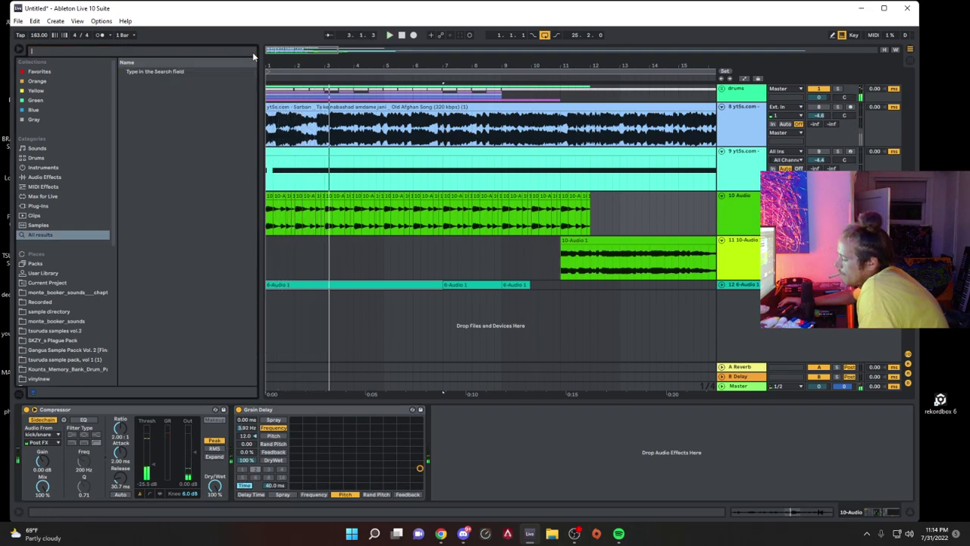
drag(163, 84, 485, 494)
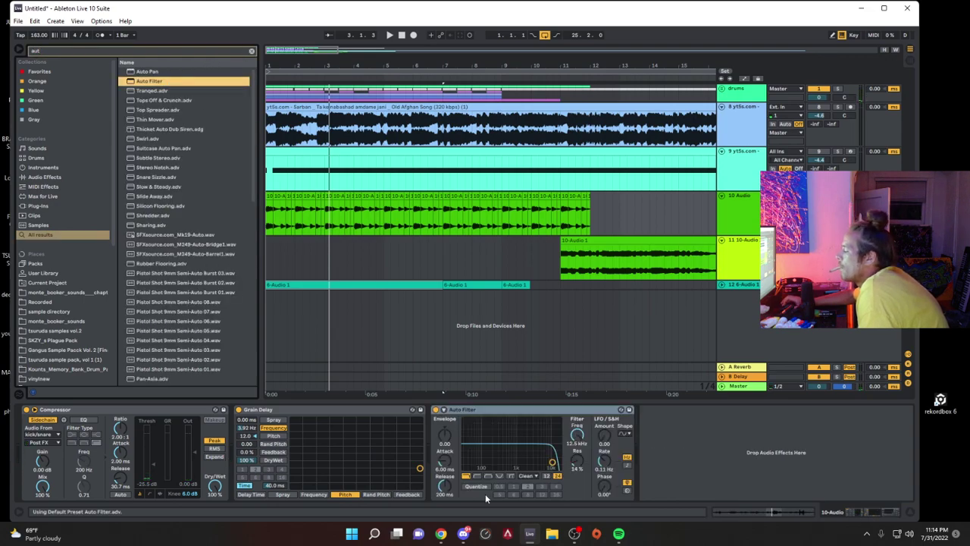
click(487, 476)
key(space)
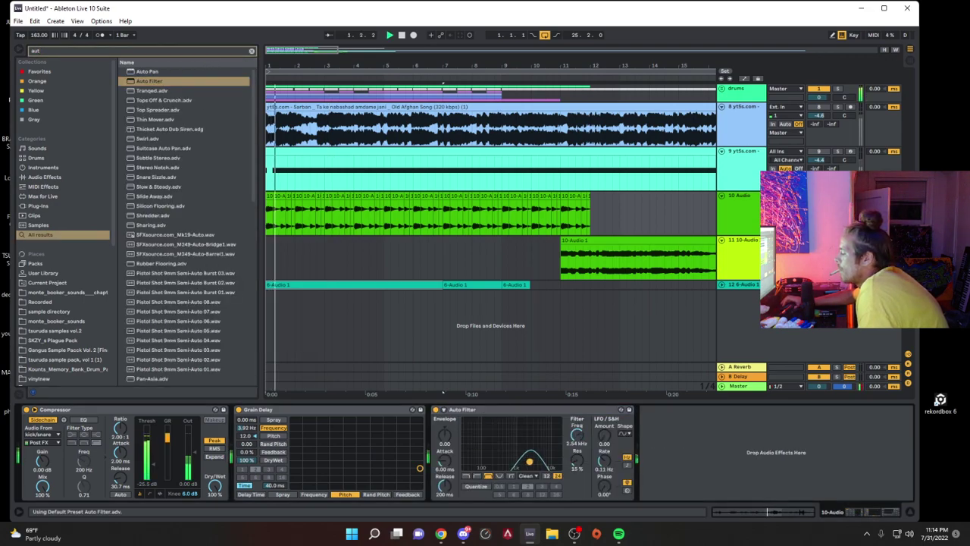
drag(519, 454, 520, 454)
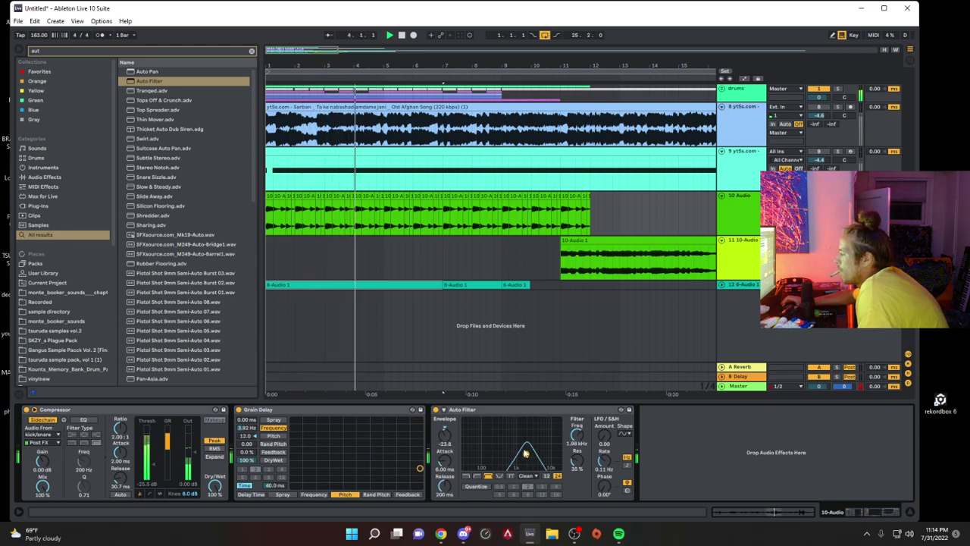
Step: Unfold the drums group, open the first kick/snare clip, and place its last three kicks at 1.3.1, 1.3.4 and 1.4.3
click(721, 90)
click(285, 133)
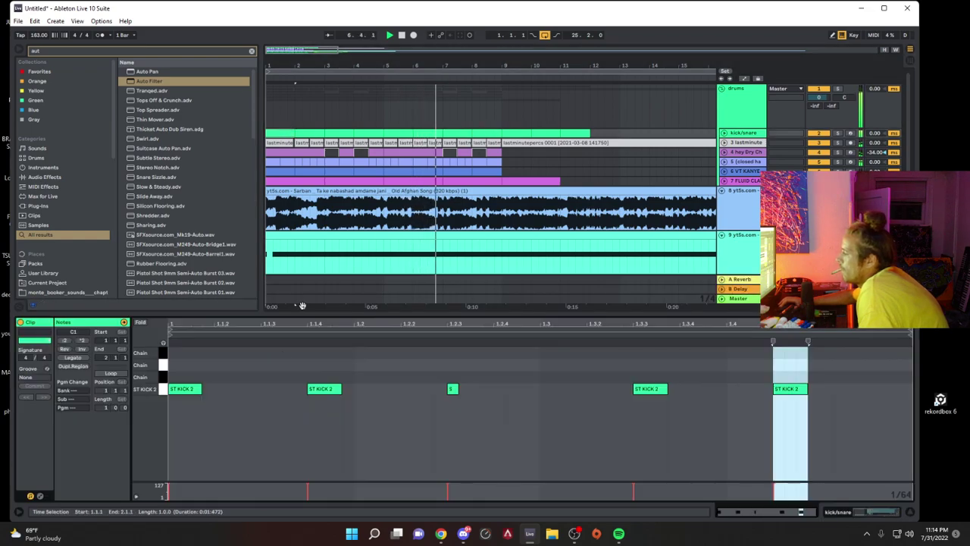
drag(649, 389, 557, 396)
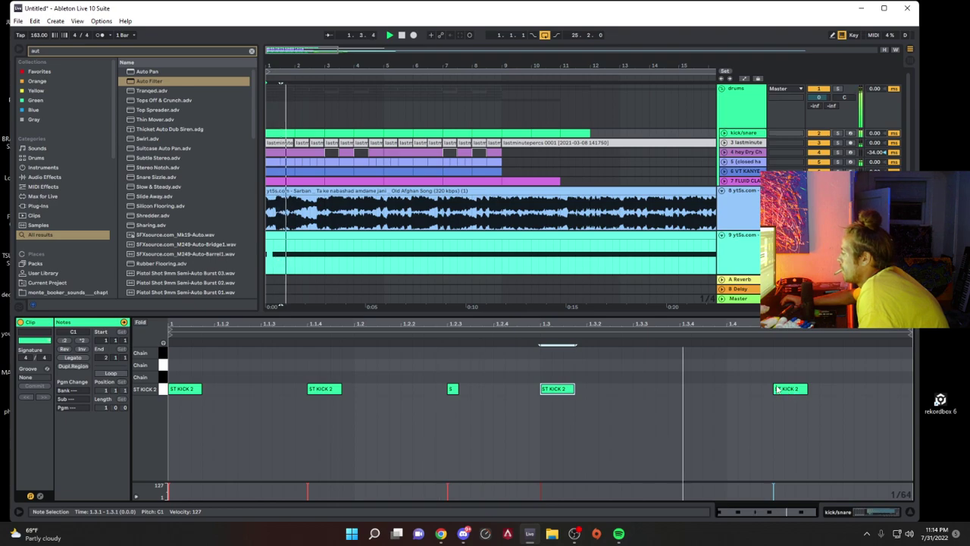
drag(779, 386, 698, 391)
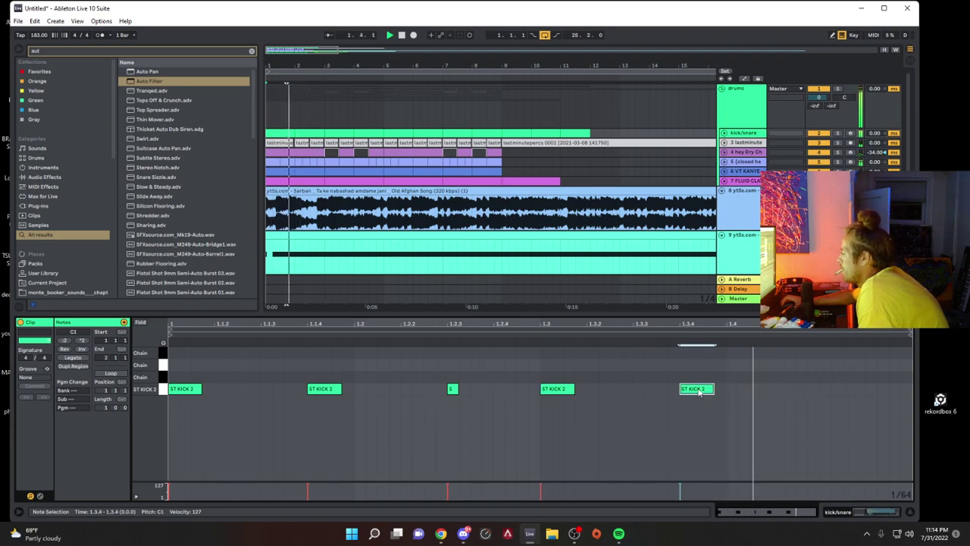
mouse_move(821, 388)
mouse_down()
mouse_move(786, 392)
mouse_move(829, 392)
mouse_up()
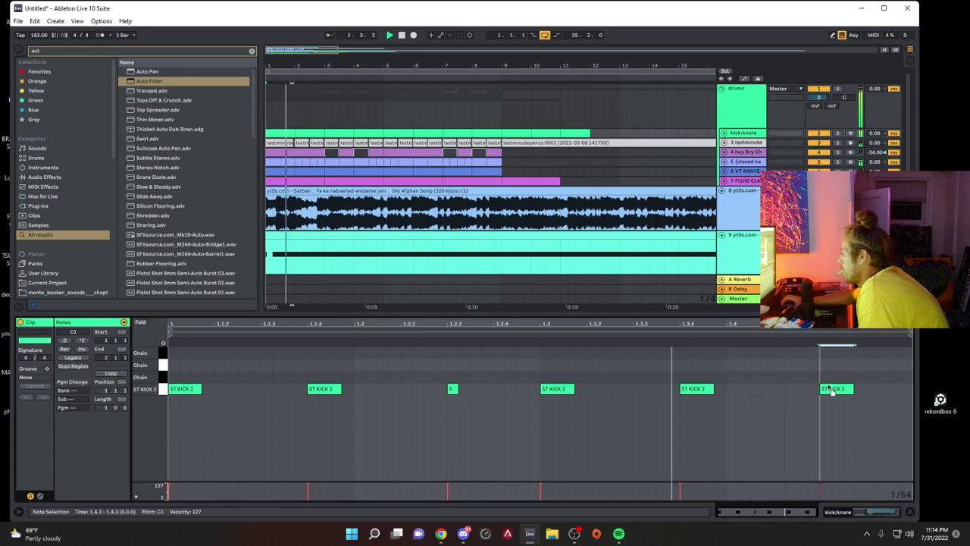
Step: Duplicate the drums group's first four bars to bar 5 and set the arrangement loop to the first eight bars
click(347, 127)
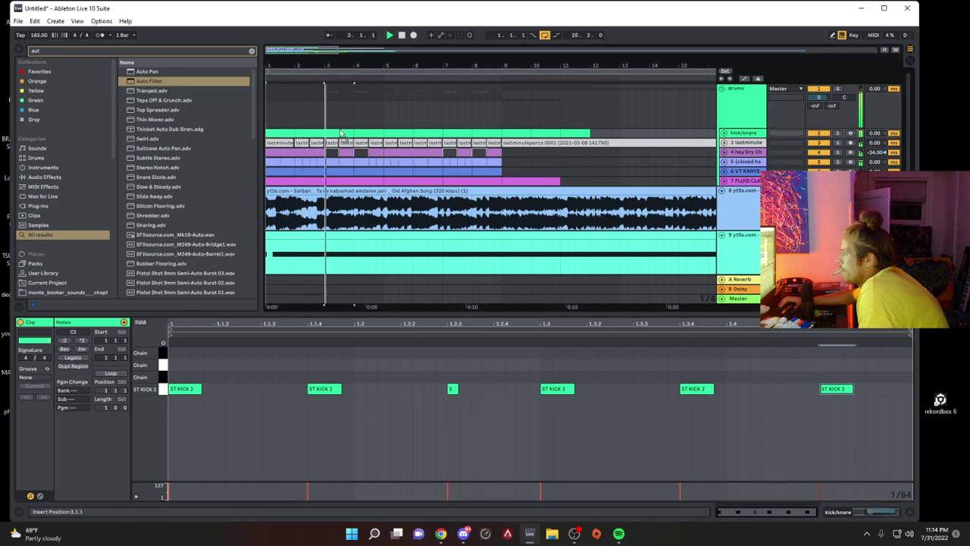
click(346, 133)
drag(384, 97, 256, 90)
key(ctrl+d)
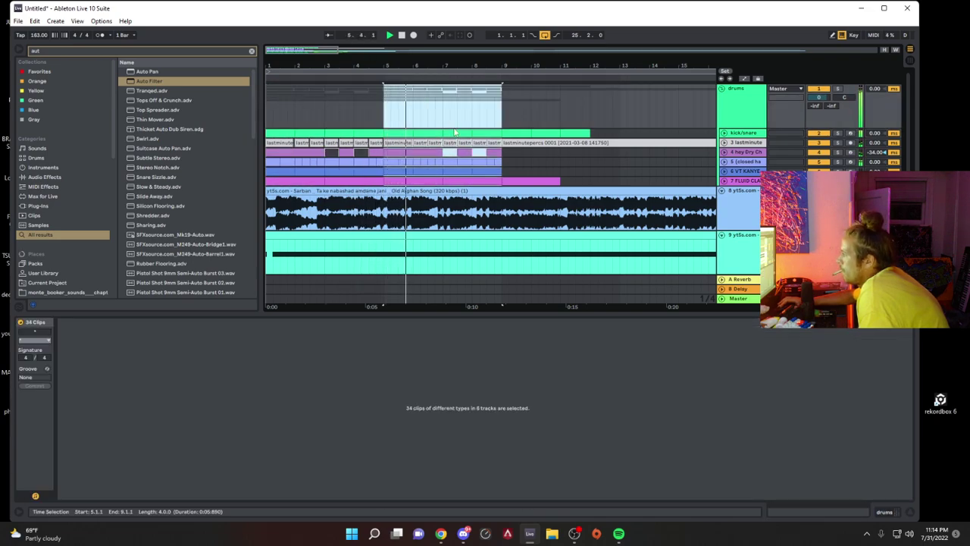
drag(500, 62, 535, 63)
drag(464, 73, 328, 73)
Step: Unfold track 12, show its devices, and lower the OTT's high split frequency to 1.12 kHz
scroll(448, 200, down, 5)
scroll(448, 200, down, 3)
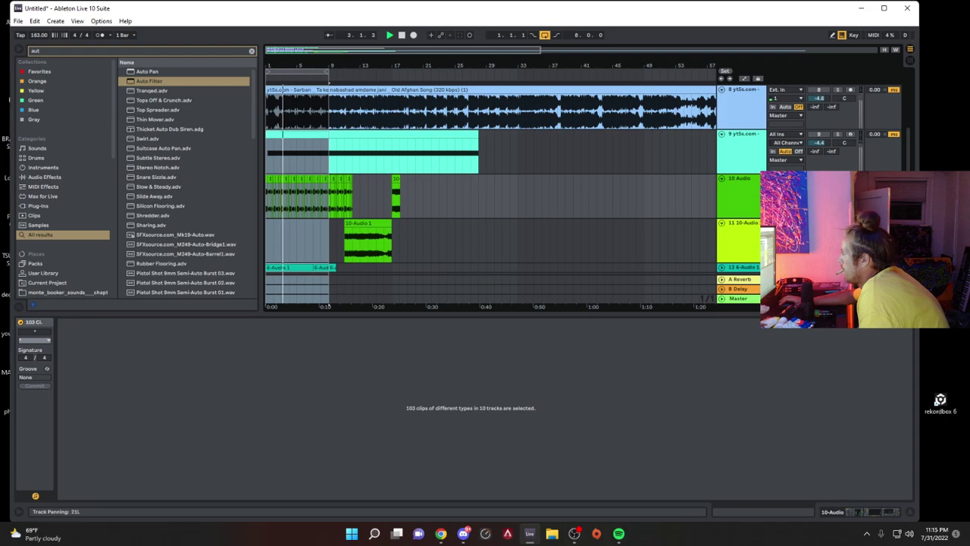
scroll(448, 200, down, 1)
click(718, 247)
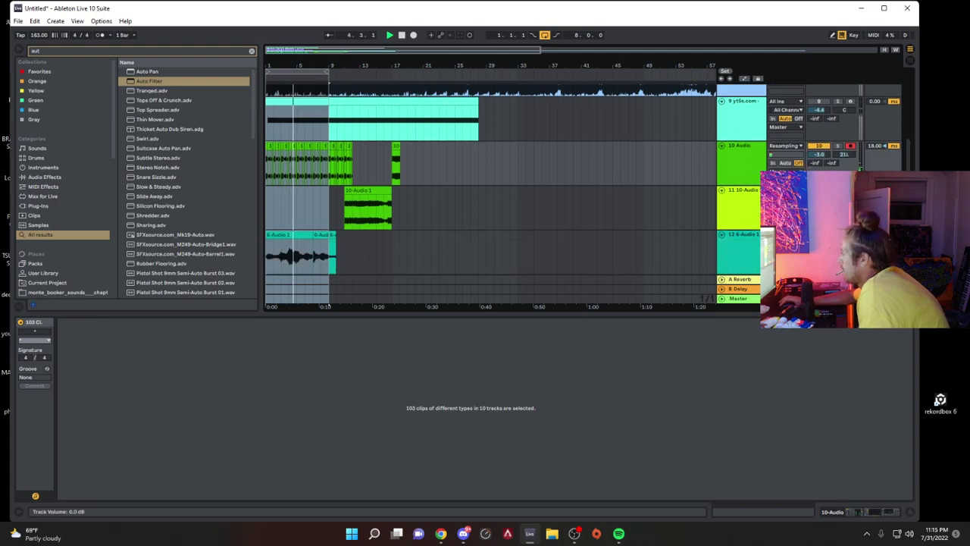
click(753, 250)
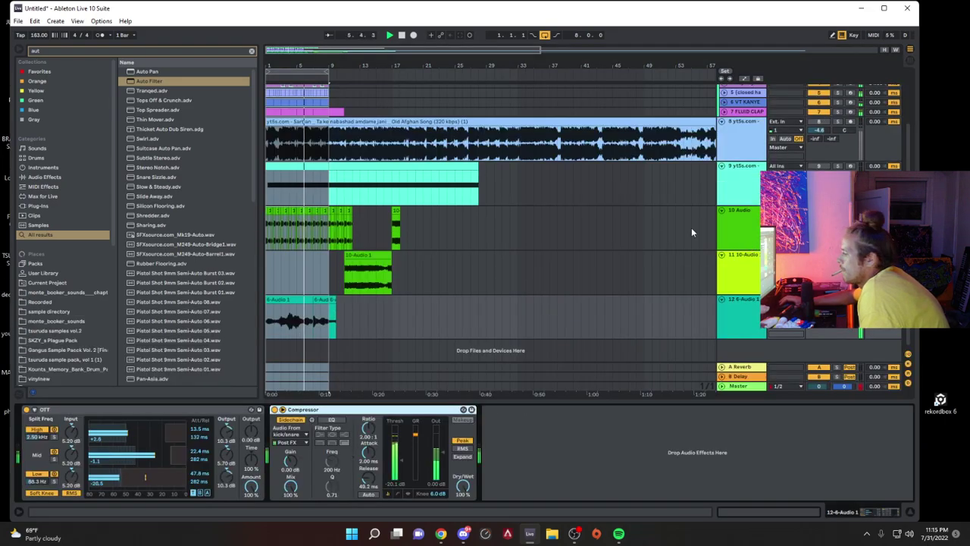
drag(38, 437, 38, 457)
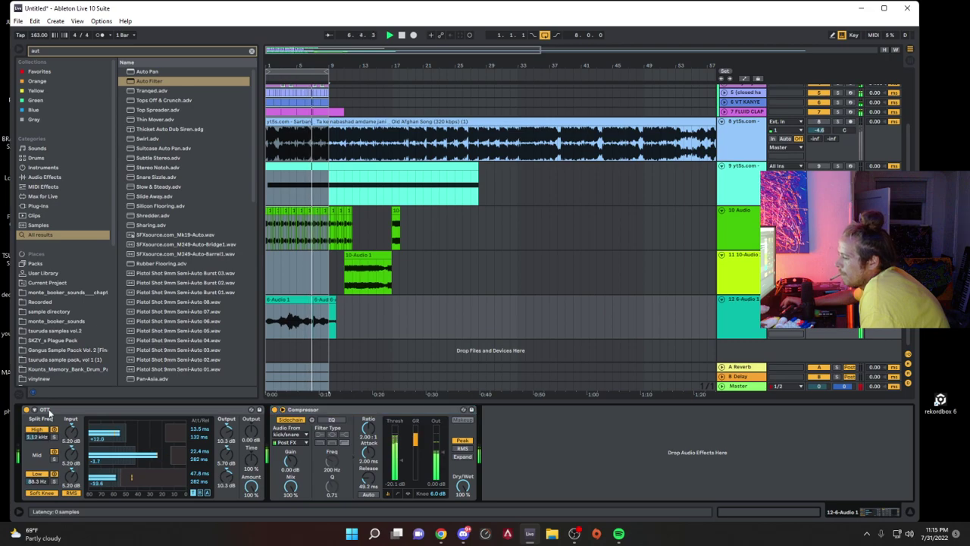
Step: Find the Delay effect in the browser and add it at the end of track 12's device chain
click(252, 52)
text(de)
drag(157, 90, 235, 228)
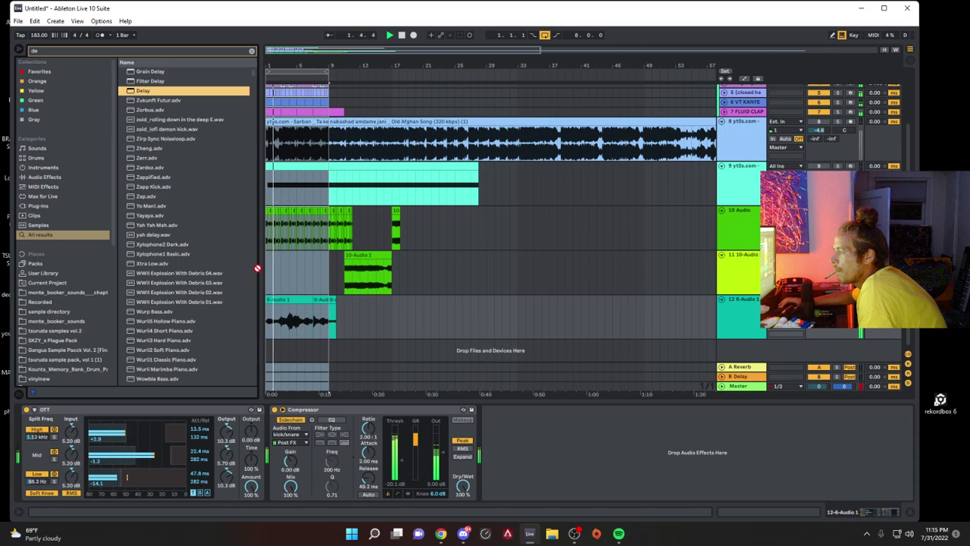
double_click(150, 90)
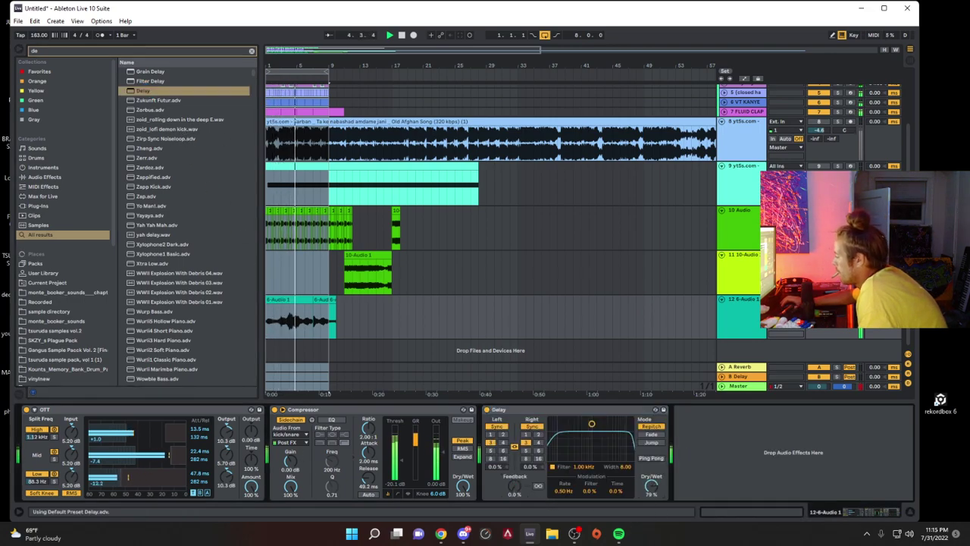
Step: Unsync both Delay sides, set the times to 1.00 ms left and 7.16 ms right, and enable Ping Pong
click(532, 427)
click(514, 447)
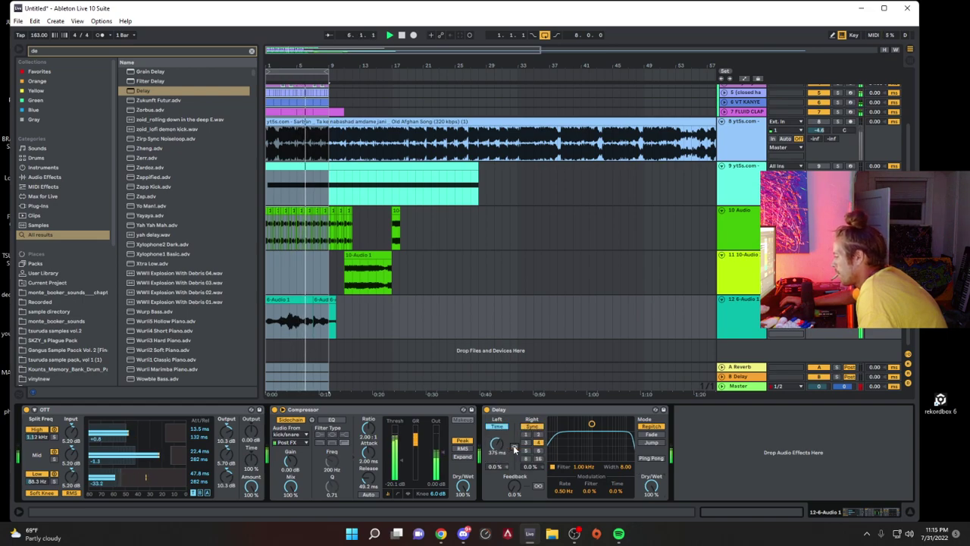
drag(491, 444, 492, 485)
click(531, 427)
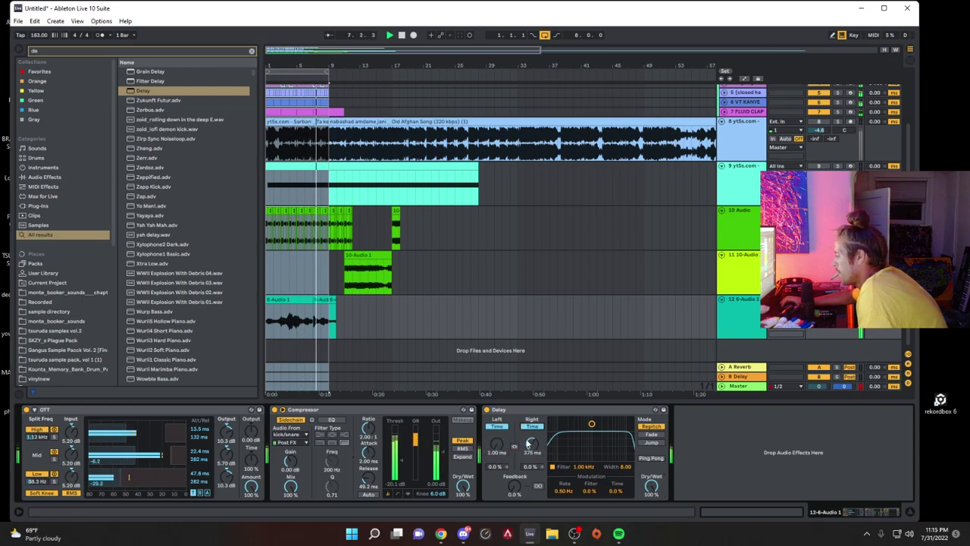
click(649, 457)
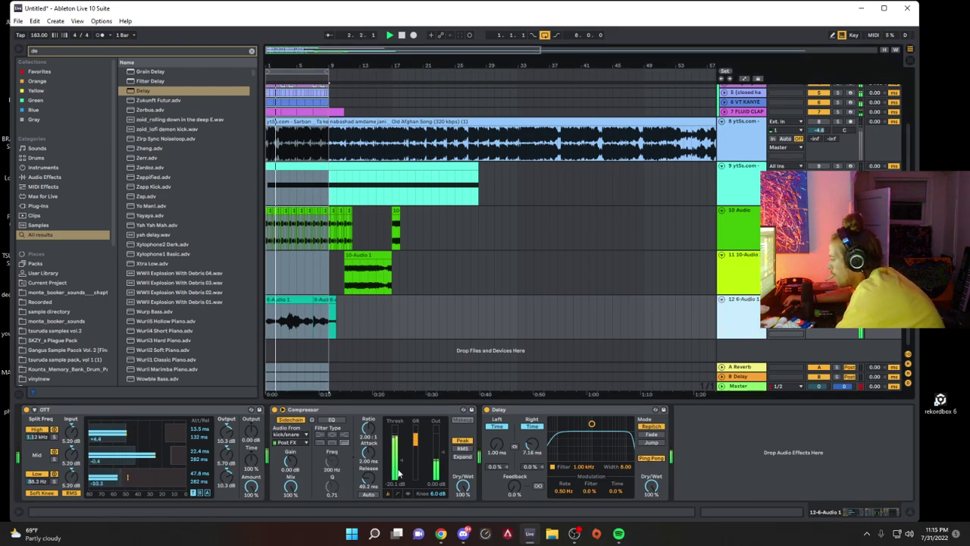
Step: Set track 12's Compressor threshold to -47.0 dB, insert a new MIDI track below it, and stop playback
drag(401, 464, 401, 473)
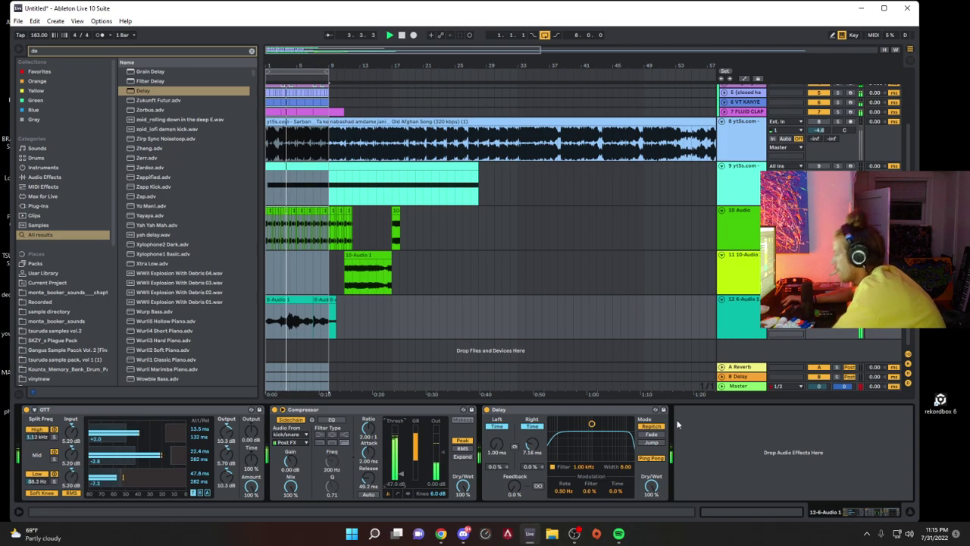
click(747, 324)
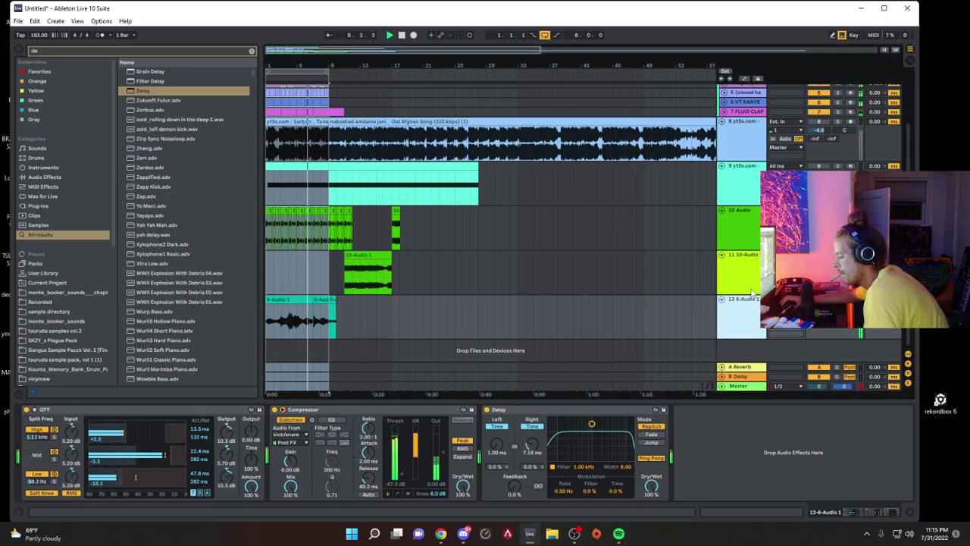
key(ctrl+shift+t)
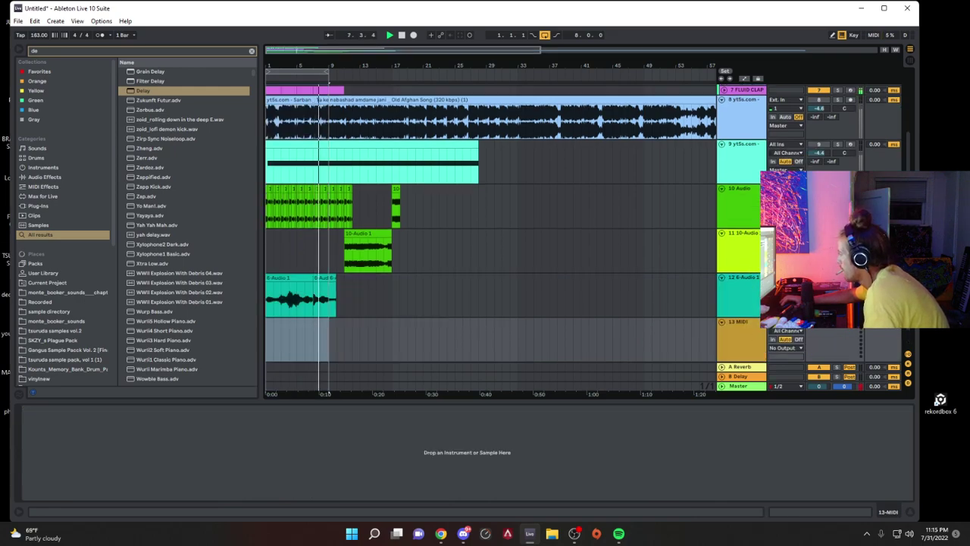
click(740, 314)
key(space)
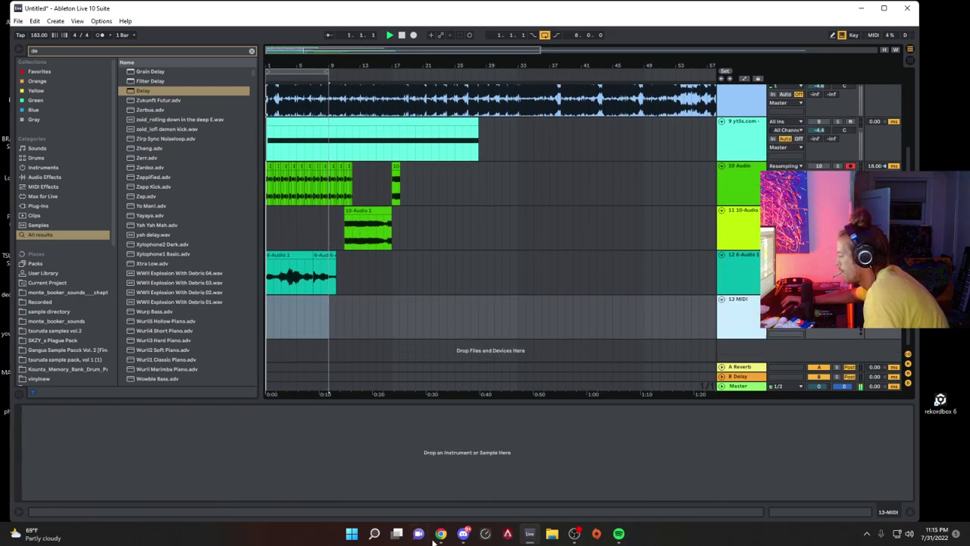
Step: Load the MP3 "The Fifth Amendment Please Don't Leave Me Now" from the Downloads folder into a Simpler on the new MIDI track
click(557, 536)
drag(488, 199, 746, 212)
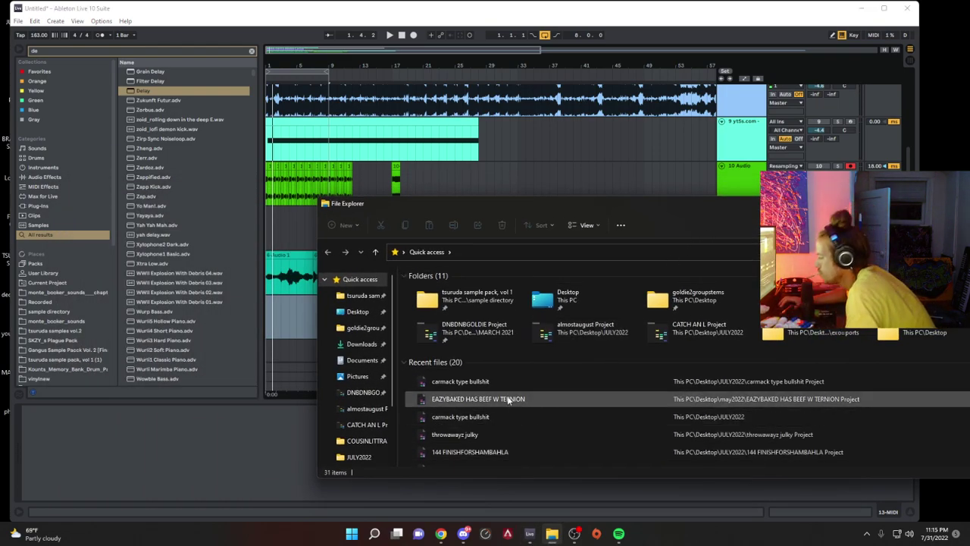
click(363, 344)
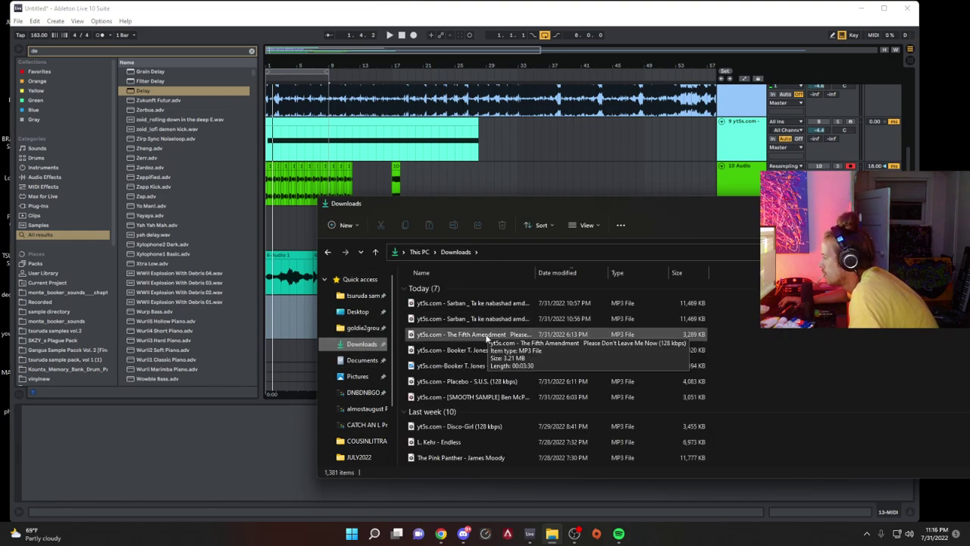
drag(487, 338, 92, 434)
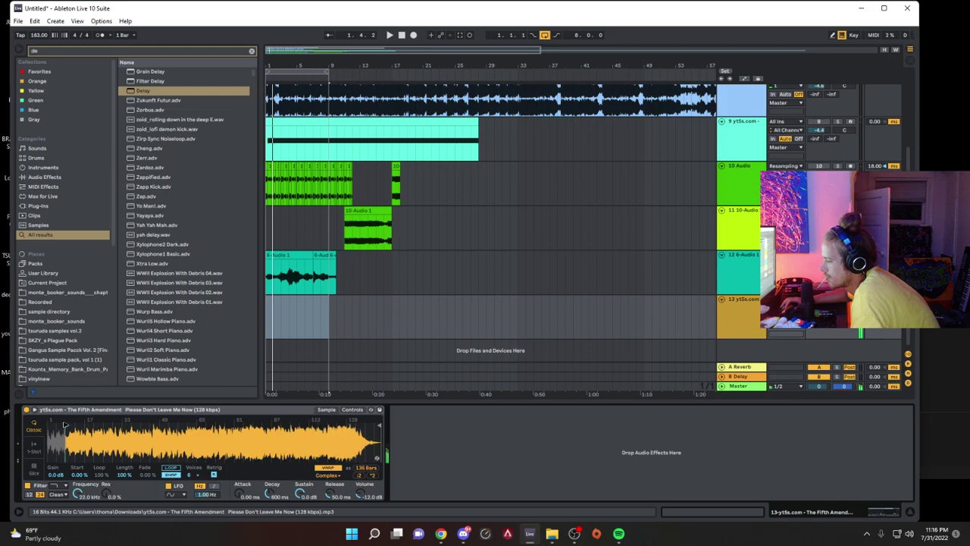
Step: Turn off Warp in the Simpler, raise its release to 832 ms, and try the sample over the looped beat
key(space)
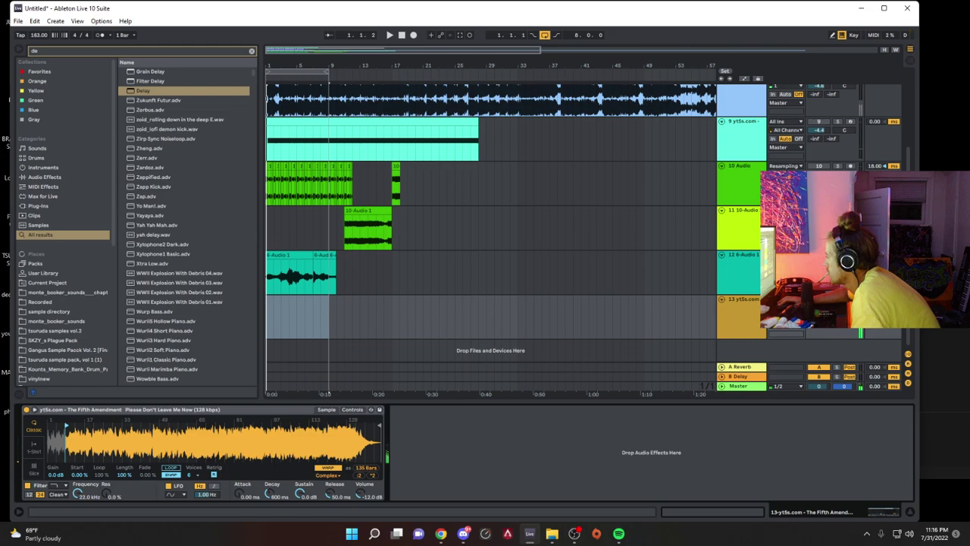
click(335, 469)
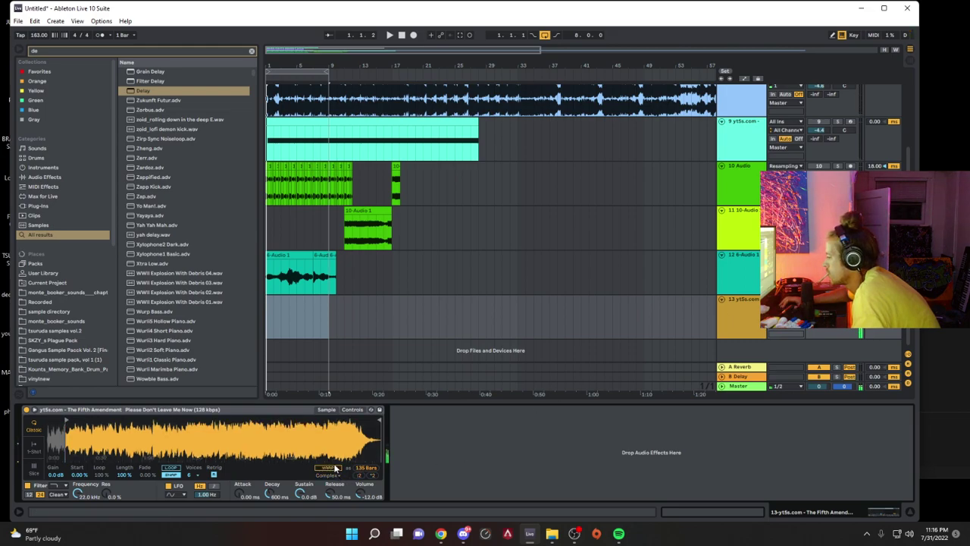
key(space)
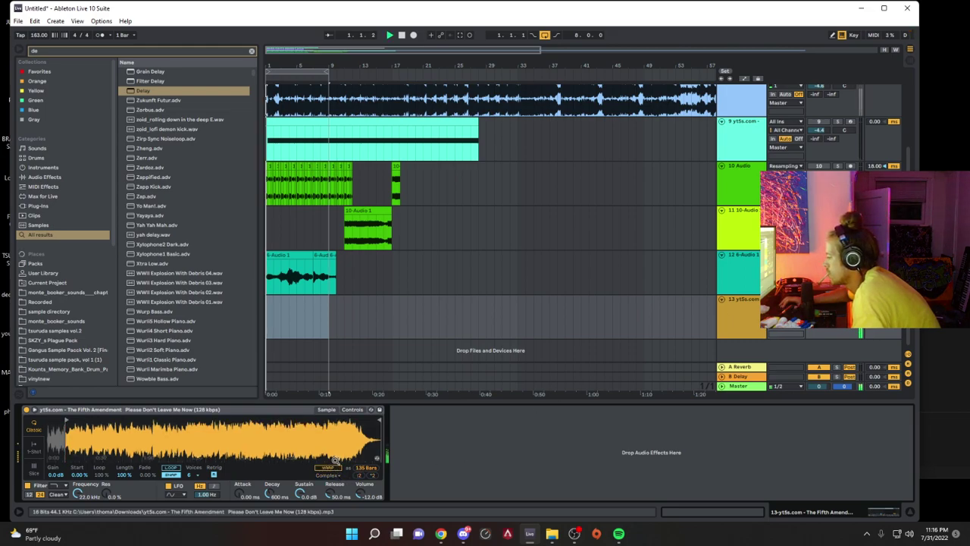
key(space)
key(space)
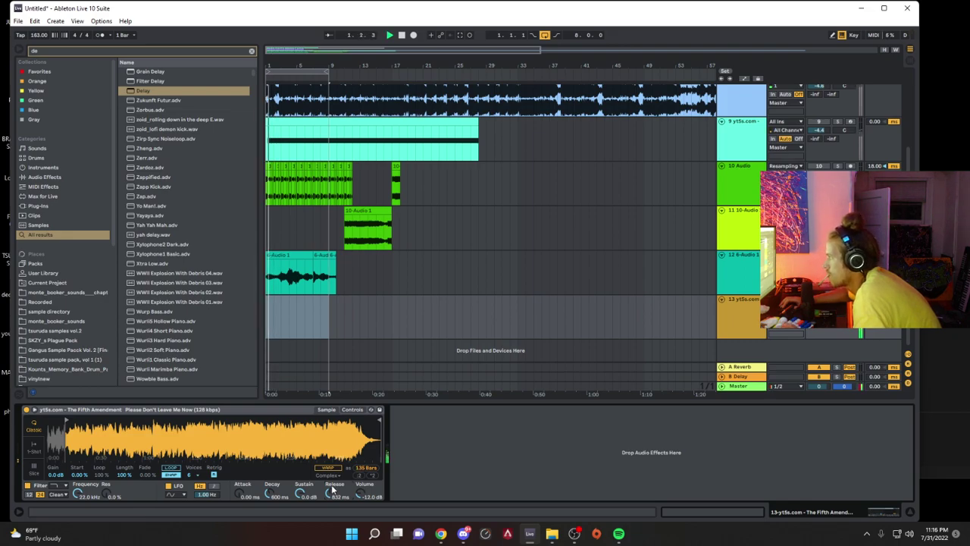
key(space)
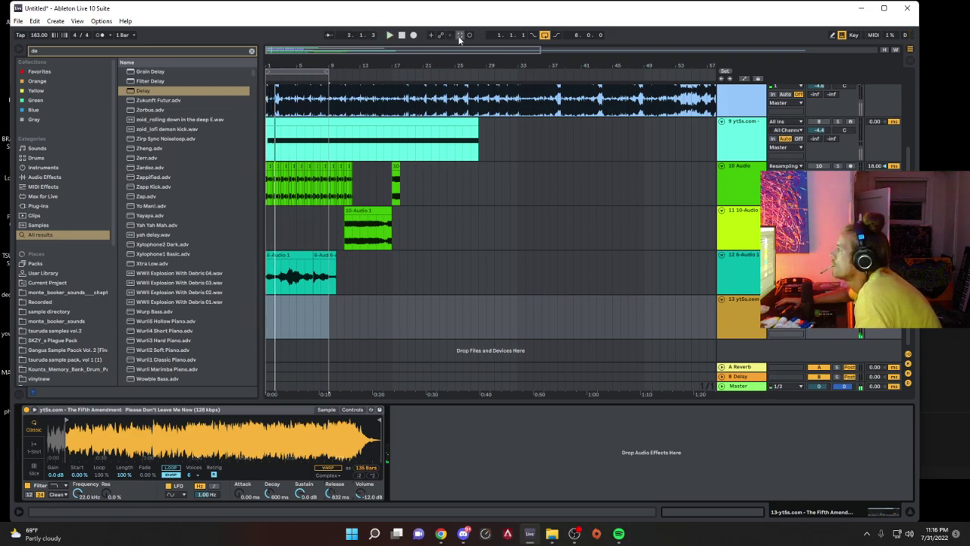
Step: Capture the notes just played as a one-bar clip on track 13 and open it for note editing
key(space)
drag(274, 64, 273, 113)
key(space)
double_click(279, 300)
key(space)
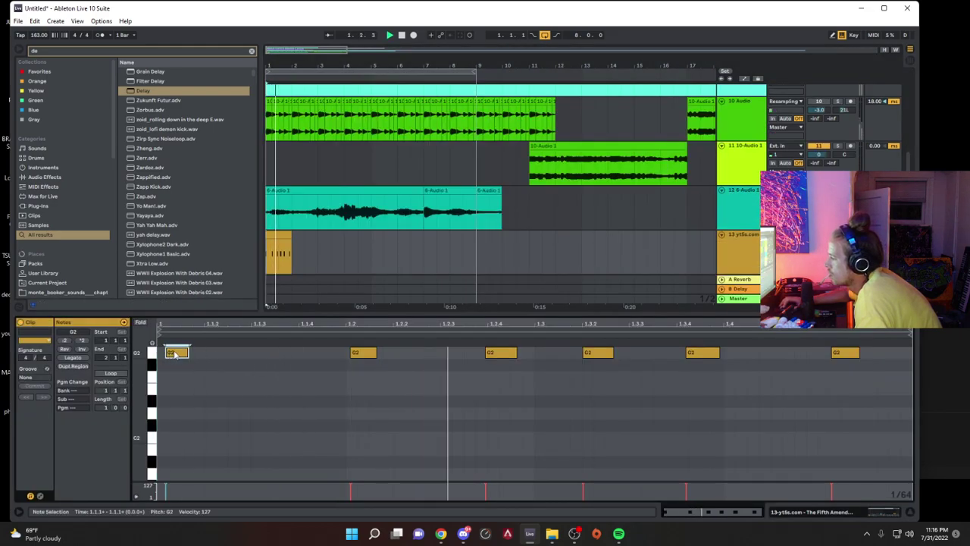
Step: Move the clip's second G2 note to 1.1.4 and its third G2 note to 1.2.3
drag(365, 352, 313, 363)
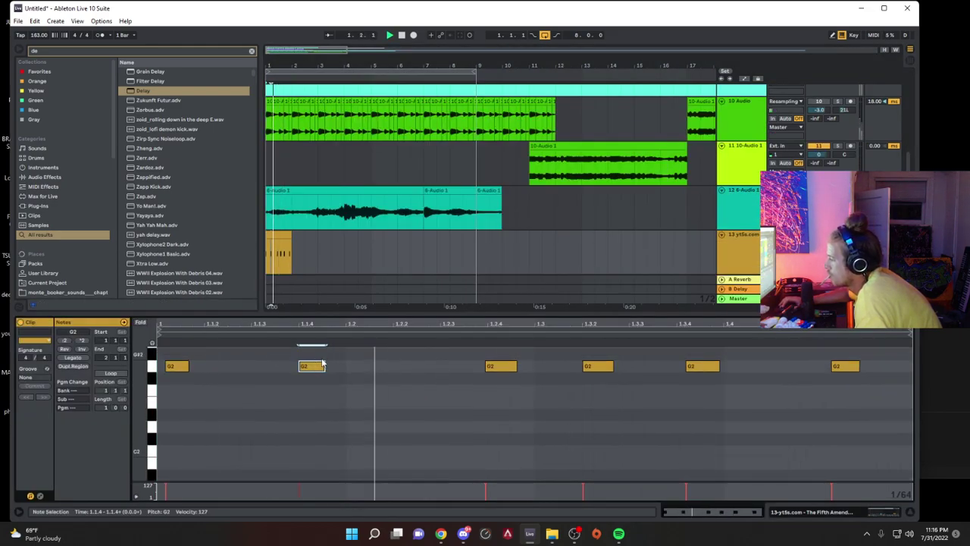
click(490, 365)
drag(490, 370, 455, 368)
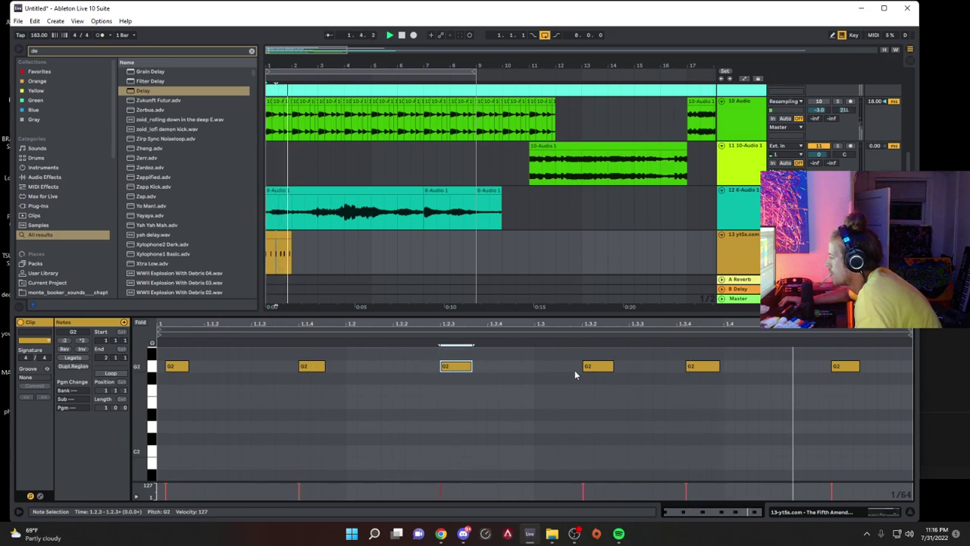
Step: Duplicate the first half bar of track 13's clip repeatedly up to bar 9, and bring up the track's Simpler
drag(283, 254, 251, 237)
key(ctrl+d)
key(ctrl+d)
key(ctrl+d)
key(ctrl+d)
key(ctrl+d)
key(ctrl+d)
key(ctrl+d)
key(ctrl+d)
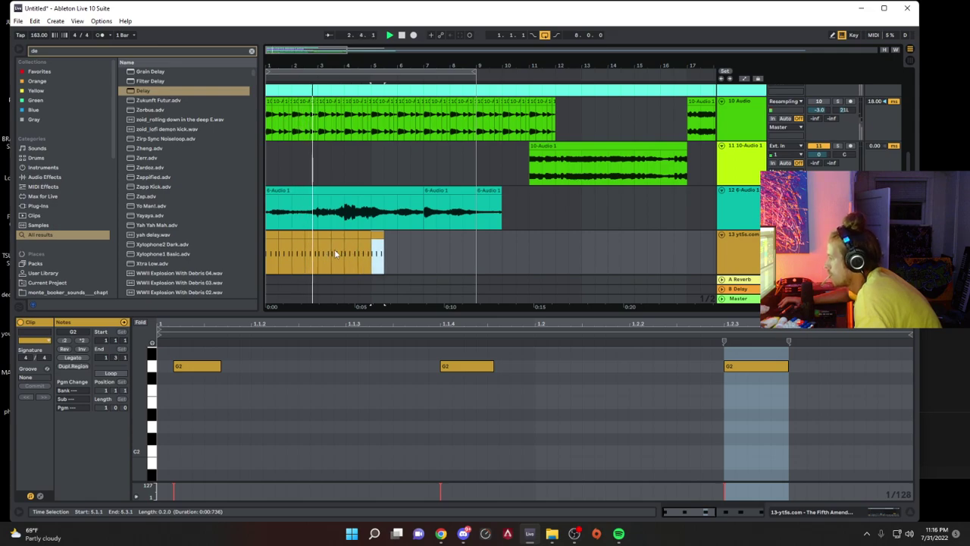
key(ctrl+d)
key(ctrl+d)
key(ctrl+d)
key(ctrl+d)
key(ctrl+d)
key(ctrl+d)
key(ctrl+d)
double_click(739, 259)
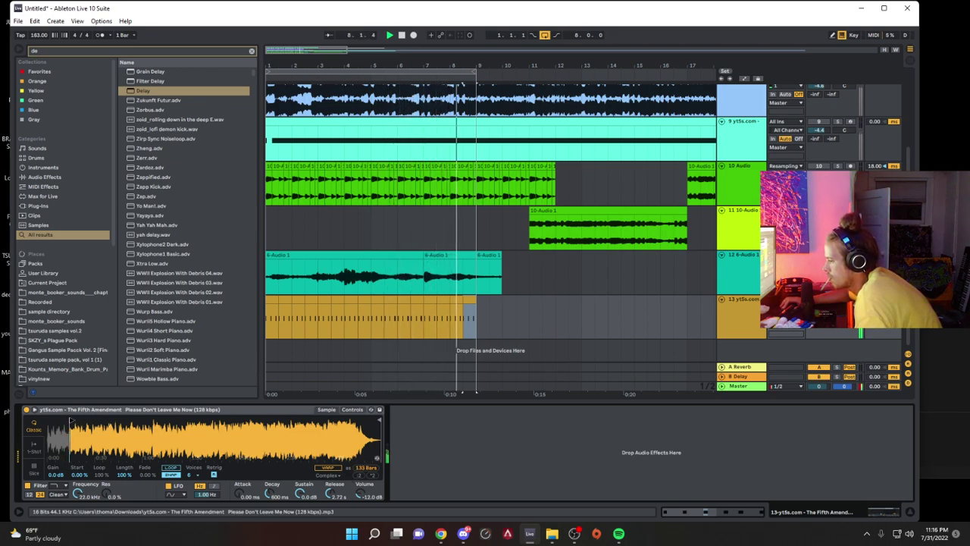
Step: Move the sample start in track 13's Simpler back to the waveform's beginning and duplicate the track
mouse_move(66, 419)
mouse_down()
mouse_move(79, 418)
mouse_move(53, 416)
mouse_up()
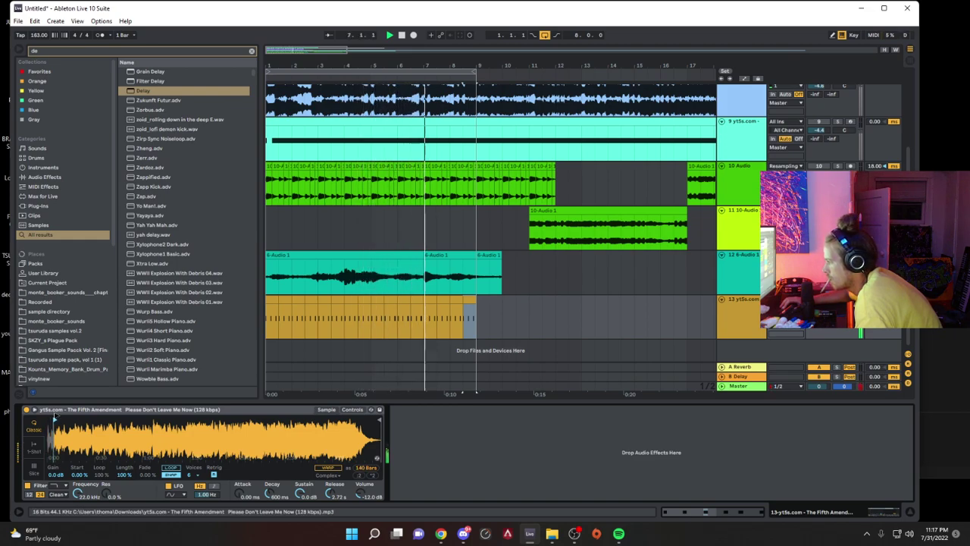
click(269, 309)
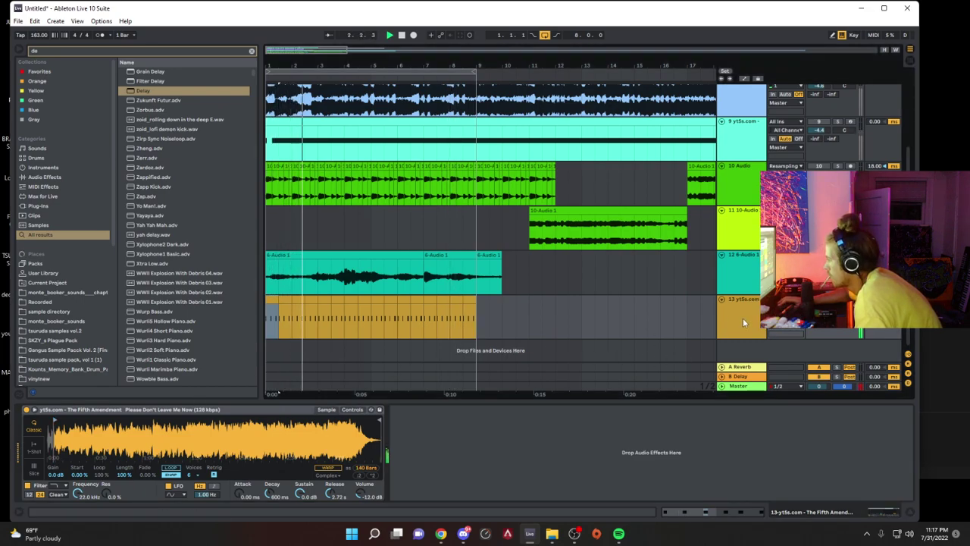
key(ctrl+d)
Step: Deactivate the clips in bars 1–2 of the duplicated track 14 and in bars 3–4 of track 13
click(321, 343)
drag(320, 344, 198, 318)
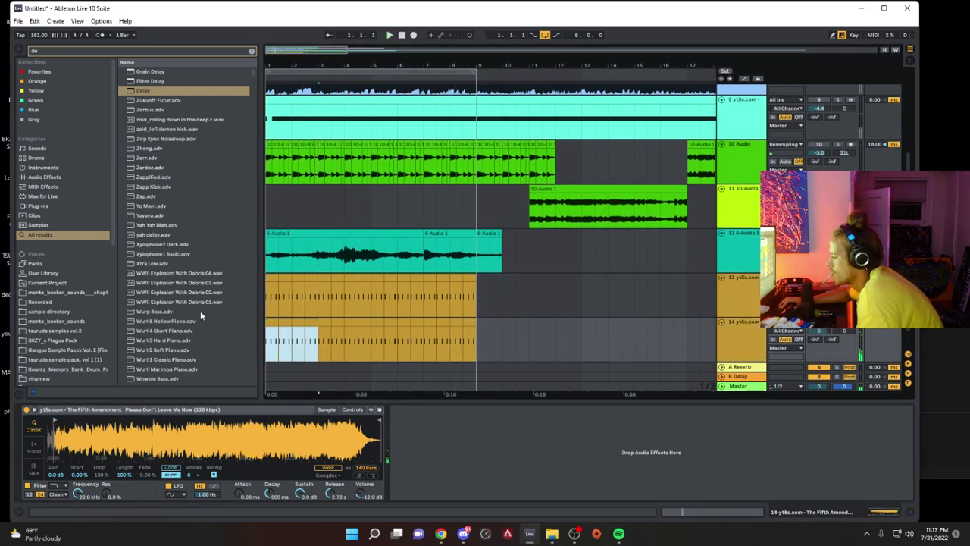
key(space)
drag(318, 301, 375, 301)
drag(319, 338, 331, 338)
drag(318, 302, 371, 293)
key(space)
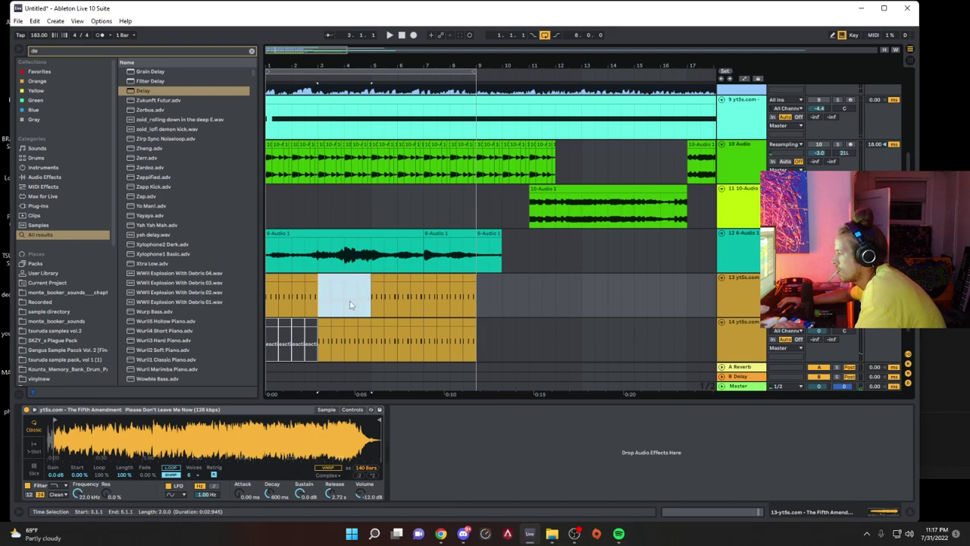
Step: Zoom into track 14's Simpler waveform and deactivate that track's clips from bar 5 through bar 8
click(324, 321)
key(space)
key(space)
click(61, 421)
key(space)
drag(61, 421, 61, 429)
drag(371, 338, 482, 332)
key(0)
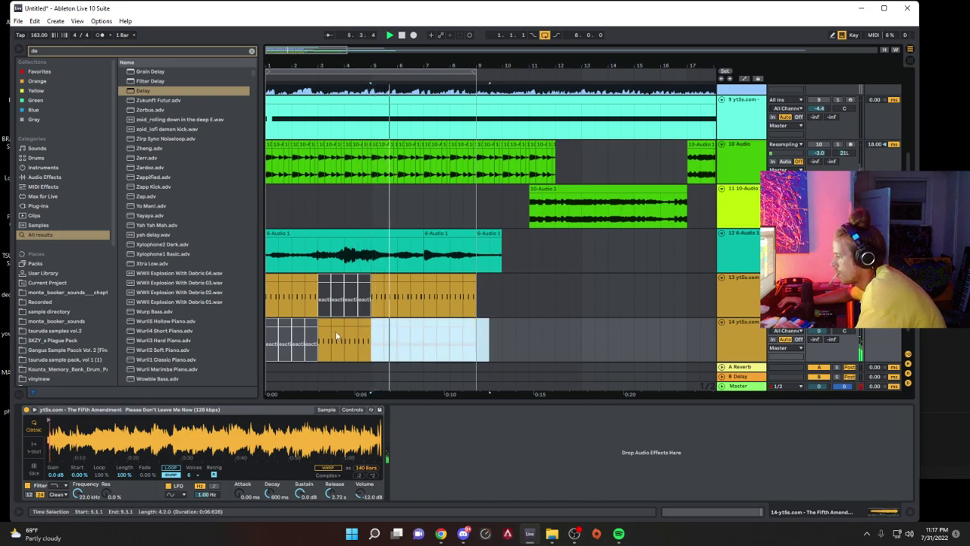
Step: Move the sample start in track 14's Simpler to about 0:07, auditioning it from bar 3
click(325, 322)
key(space)
key(space)
drag(50, 418, 90, 418)
key(space)
key(space)
key(space)
key(space)
key(space)
key(space)
key(space)
key(space)
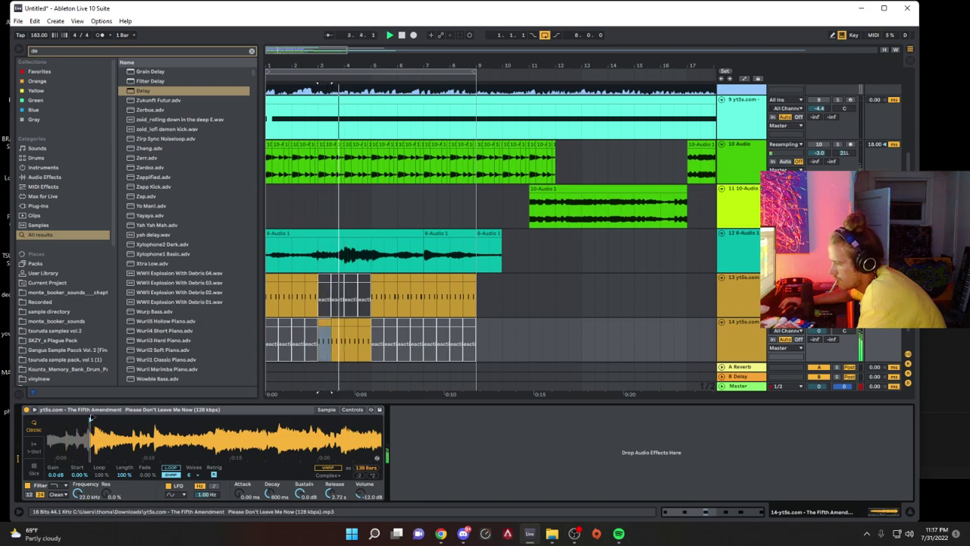
Step: Duplicate bars 1–4 of tracks 13 and 14 onto bars 5–8
click(285, 278)
key(space)
key(space)
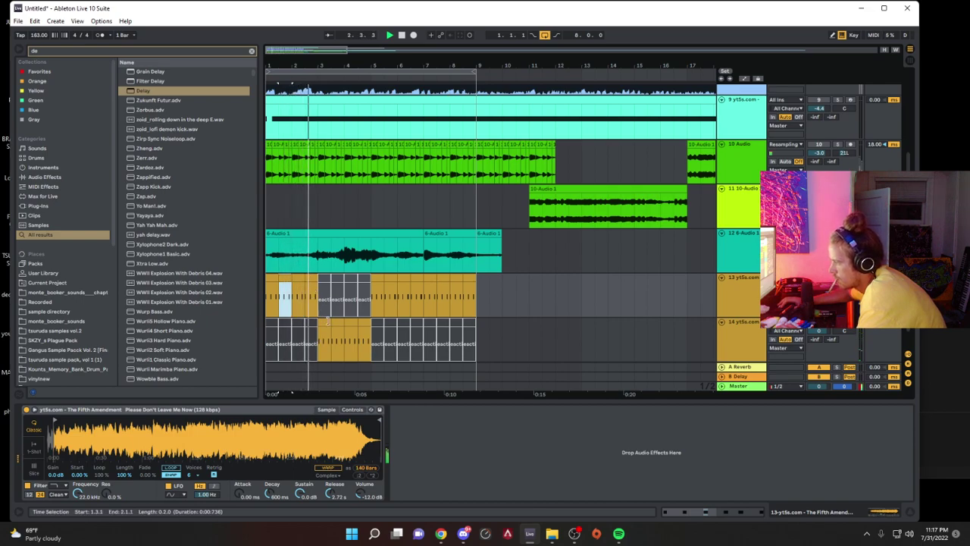
drag(371, 347, 254, 299)
key(ctrl+s)
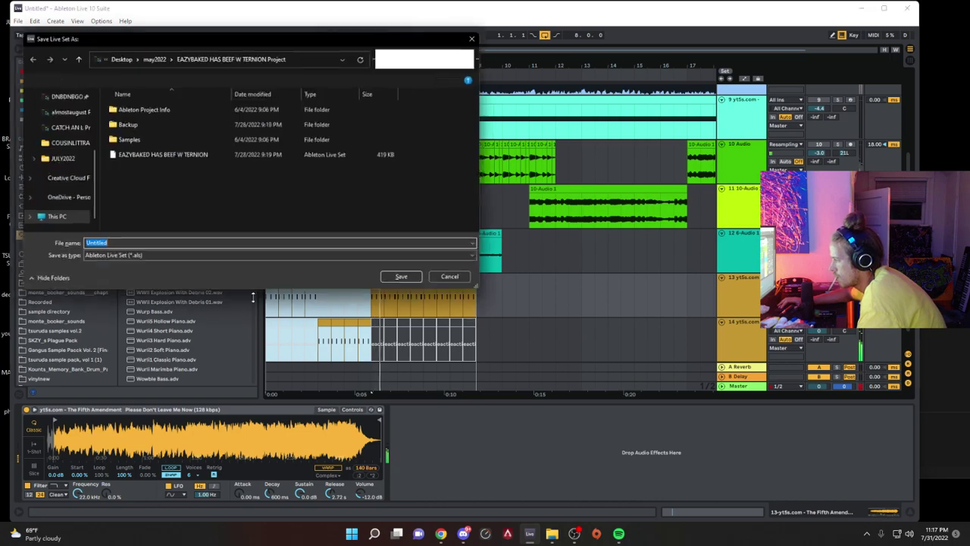
click(470, 283)
key(ctrl+d)
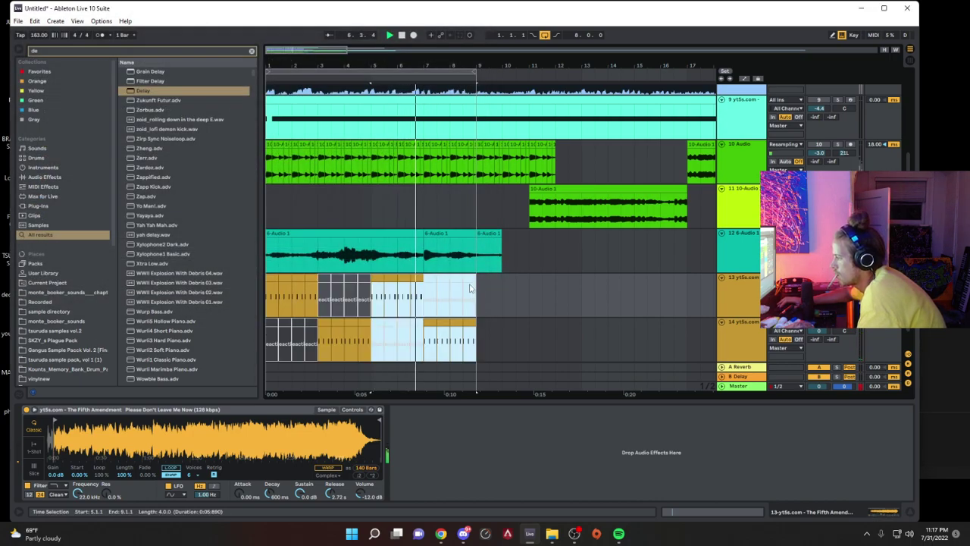
Step: Try removing the first bar of the kick/snare clip, and undo the removal
click(742, 288)
scroll(442, 297, up, 1)
scroll(442, 297, up, 3)
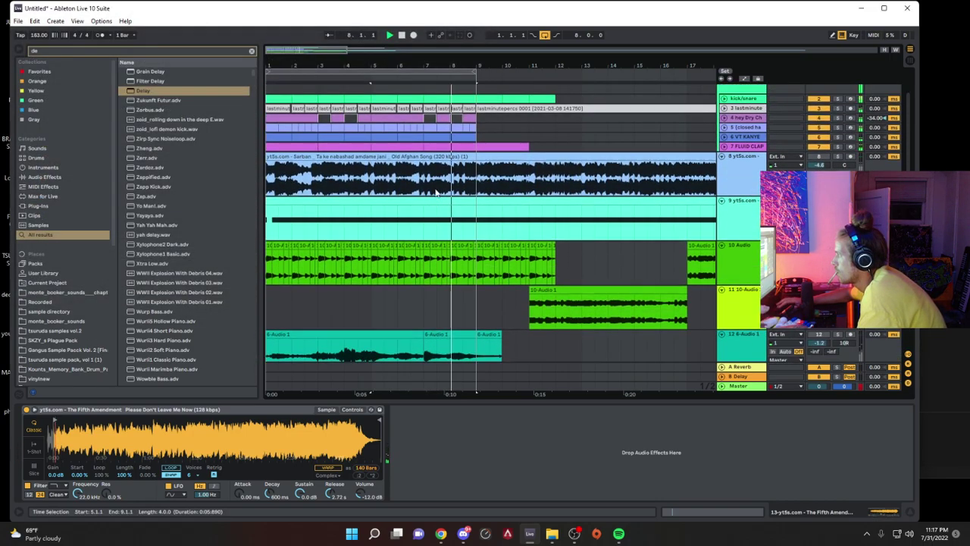
click(390, 129)
scroll(279, 107, down, 1)
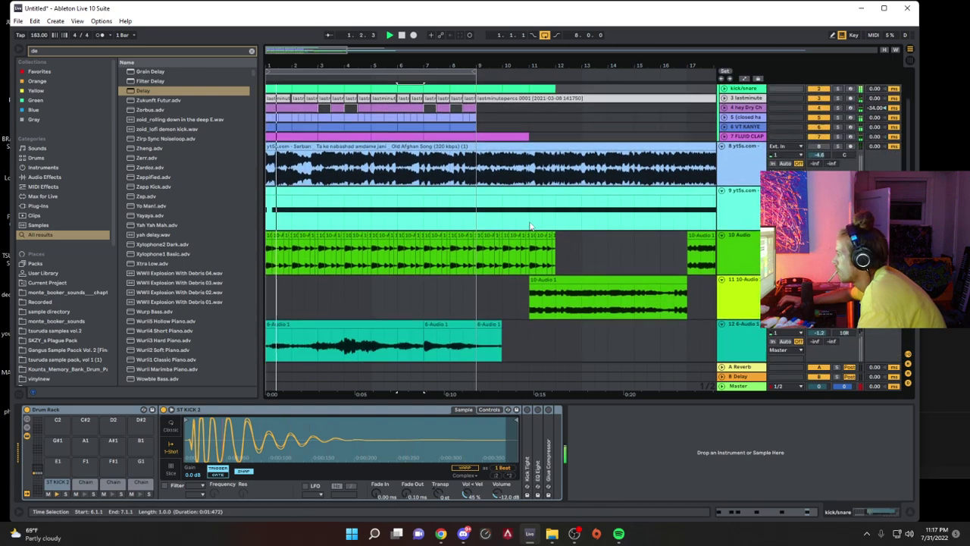
click(336, 114)
key(ctrl+z)
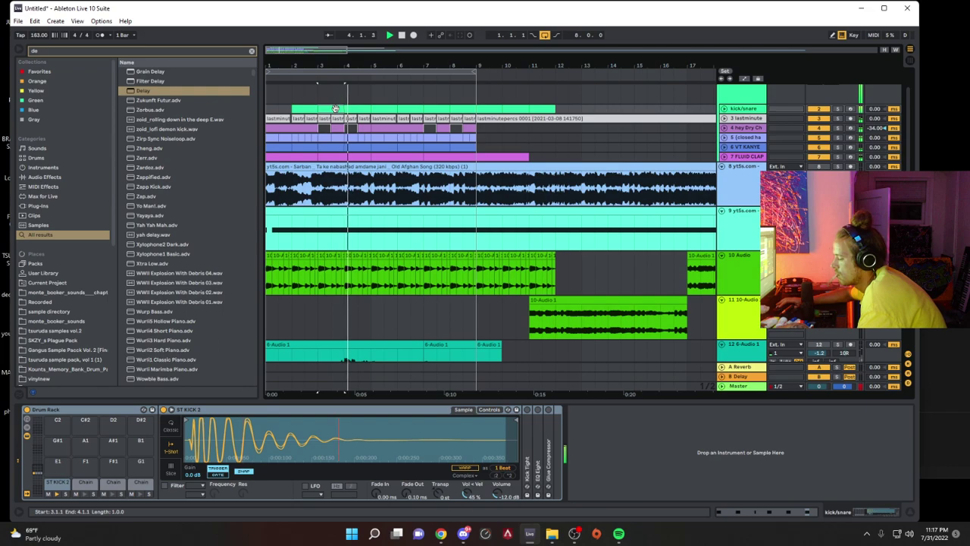
click(292, 118)
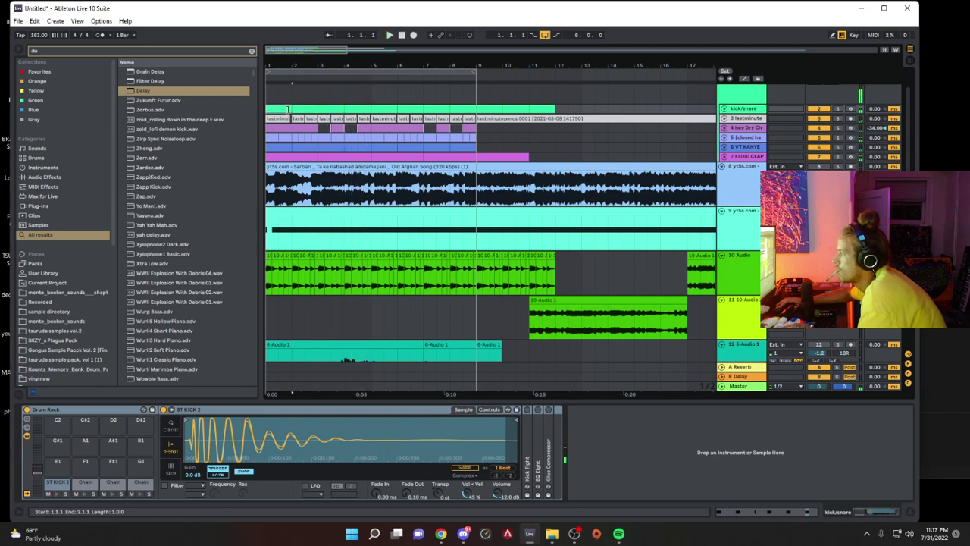
Step: Audition the arrangement from bar 3 and from bar 4 of the kick/snare track
click(332, 112)
key(space)
key(space)
click(353, 113)
key(space)
Step: Extend the second G2 note in track 14's bar 4 clip to the end of the bar
scroll(381, 312, down, 3)
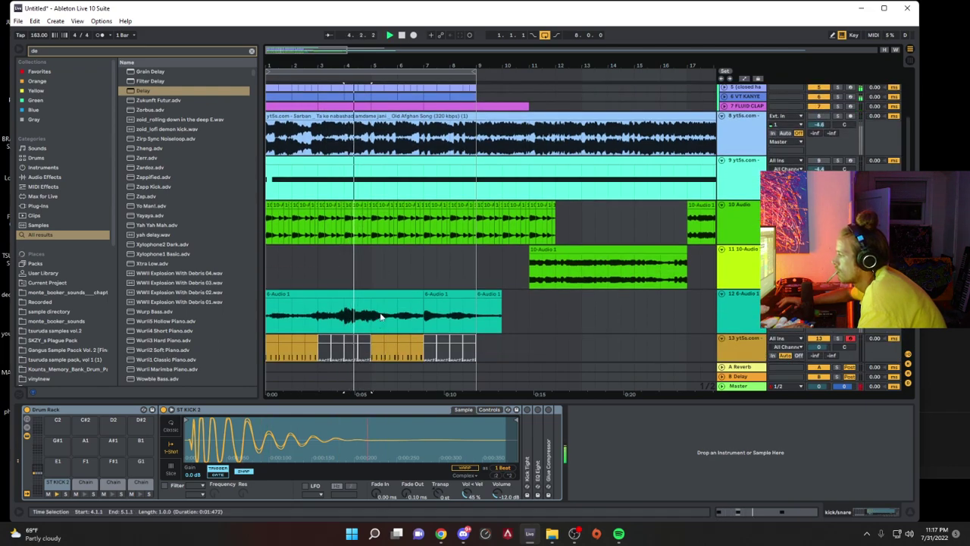
double_click(353, 323)
key(space)
key(space)
key(space)
key(space)
key(space)
drag(495, 366, 969, 366)
key(space)
key(space)
drag(357, 235, 372, 235)
key(space)
key(space)
drag(587, 368, 914, 367)
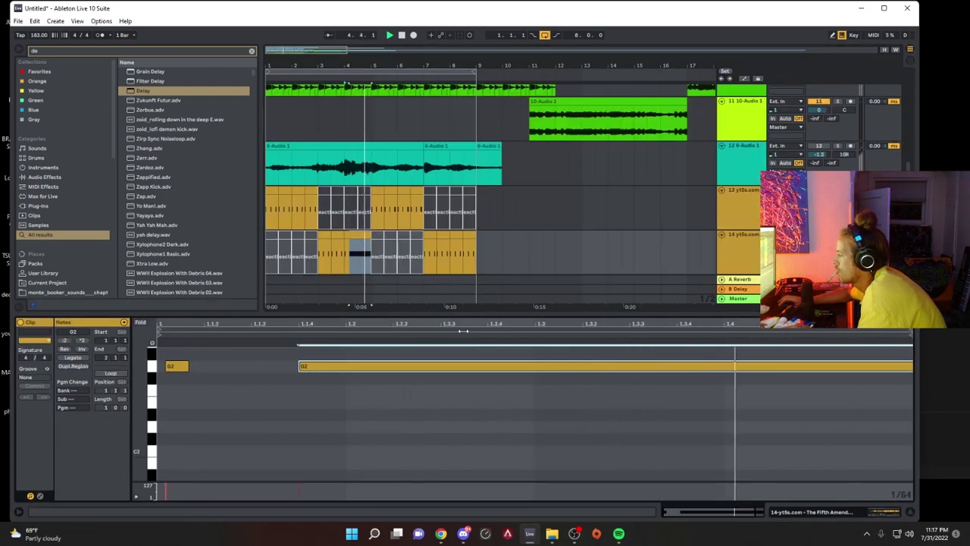
Step: Duplicate bars 1–4 of tracks 13 and 14, including the lengthened note, over bars 5–8 again
drag(372, 212, 234, 236)
key(ctrl+d)
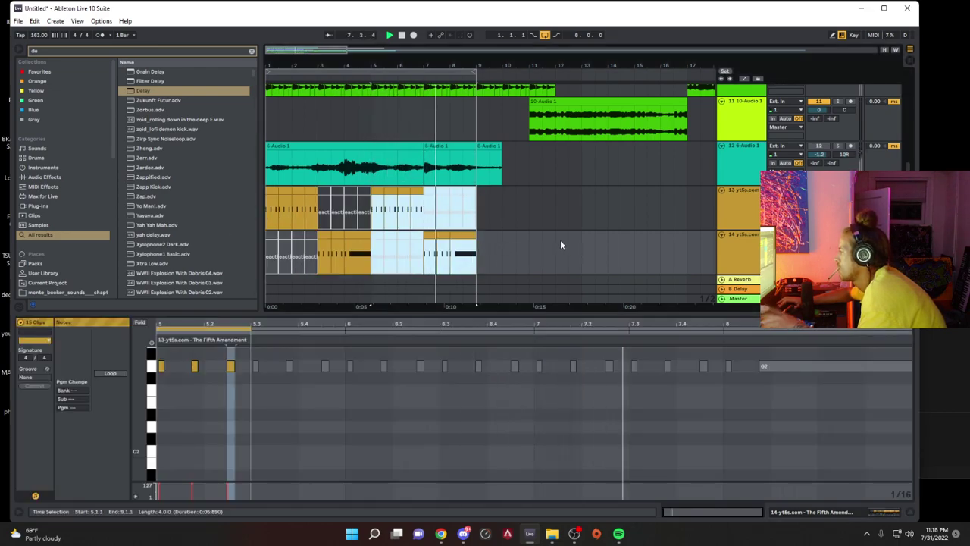
Step: Group tracks 13 and 14 and collapse the new group
double_click(745, 249)
click(741, 270)
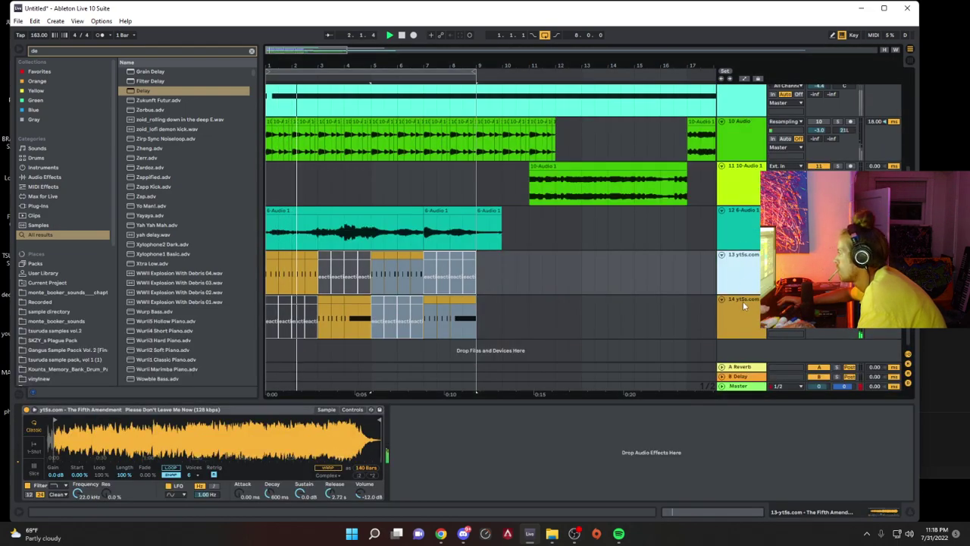
click(741, 301)
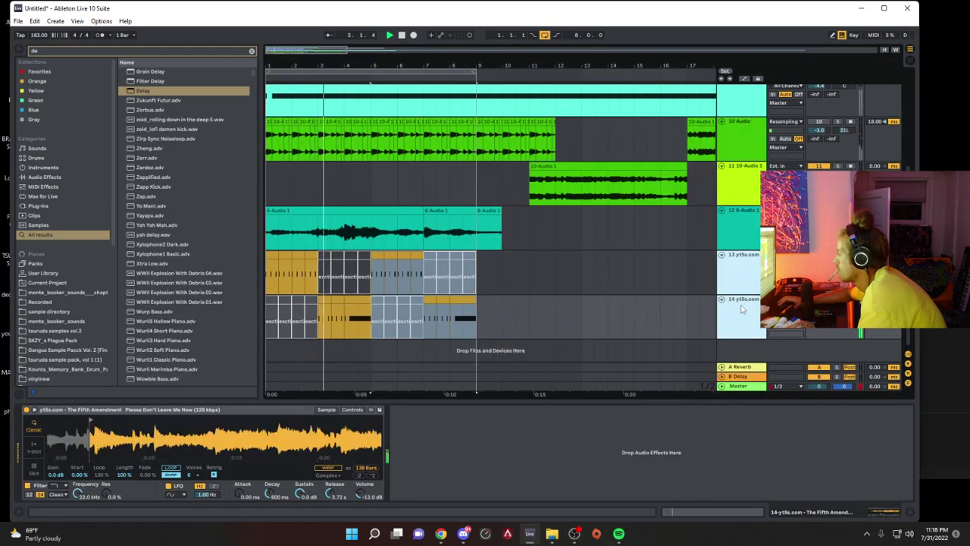
key(ctrl+g)
click(721, 255)
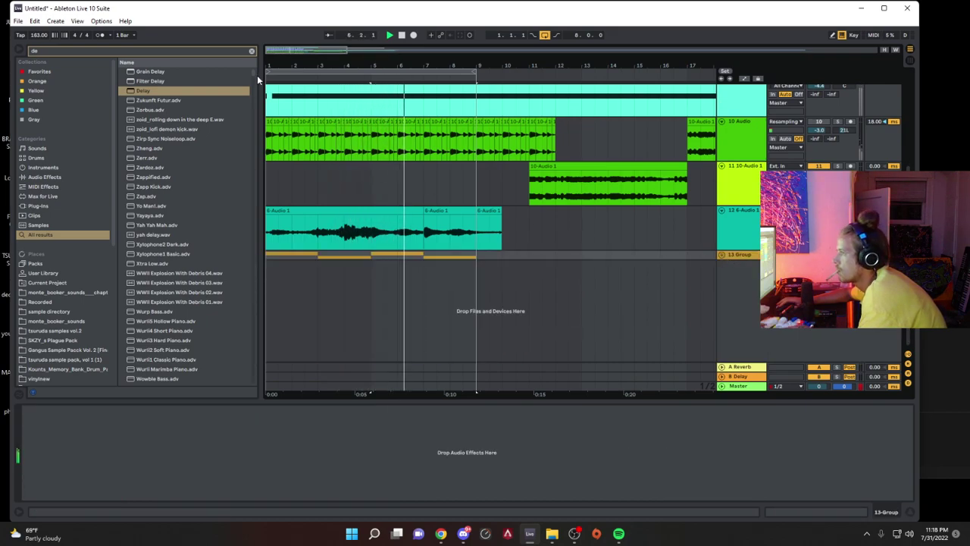
Step: Add an Auto Filter to the group with frequency 2.92 kHz, resonance 20% and envelope 36.3
click(252, 51)
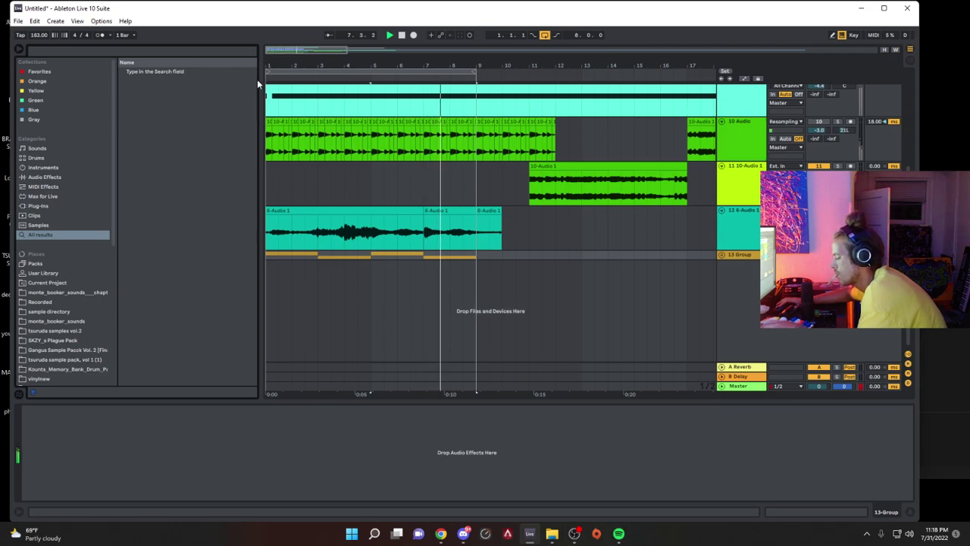
text(aut)
click(159, 82)
double_click(159, 81)
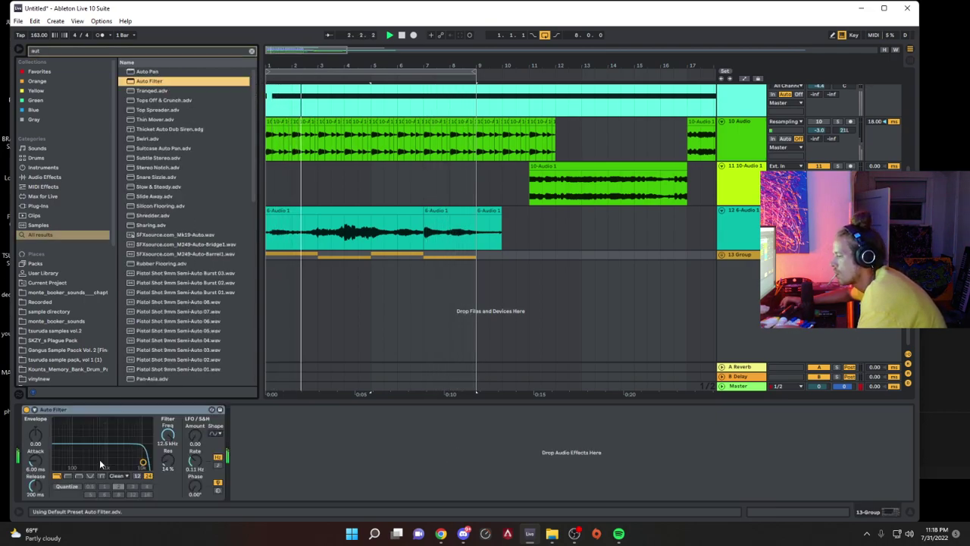
drag(105, 452, 122, 460)
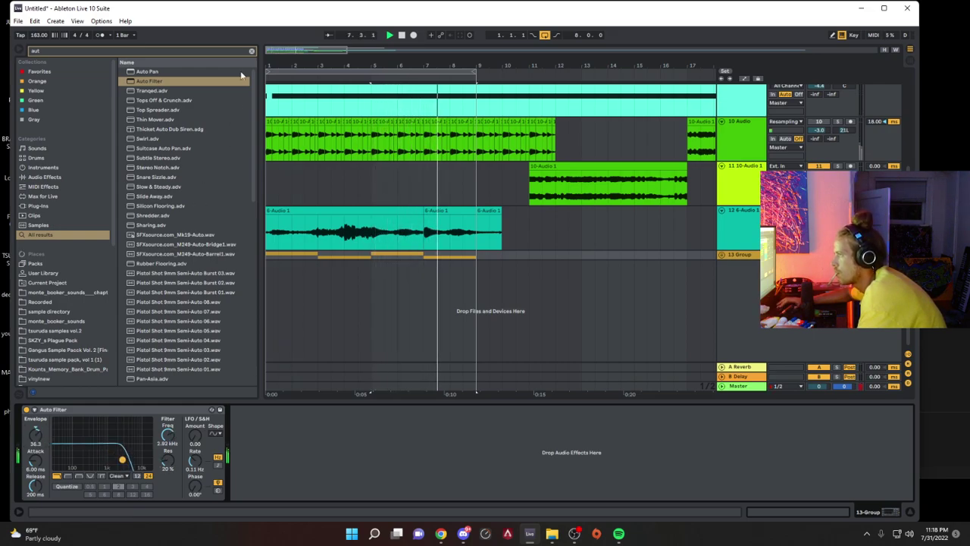
Step: Add a Compressor to the group, sidechained from kick/snare, with ratio 2.52:1 and threshold -32.0 dB
click(252, 51)
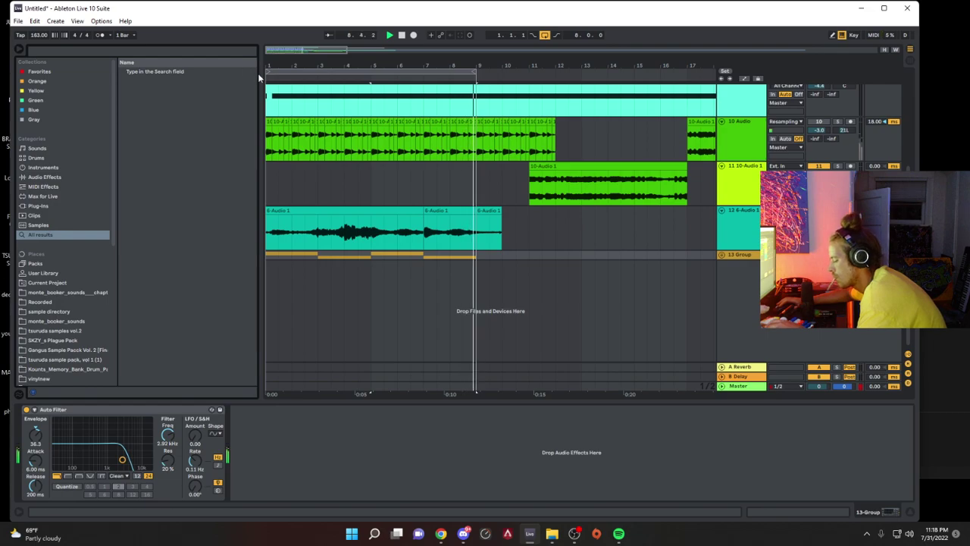
text(com)
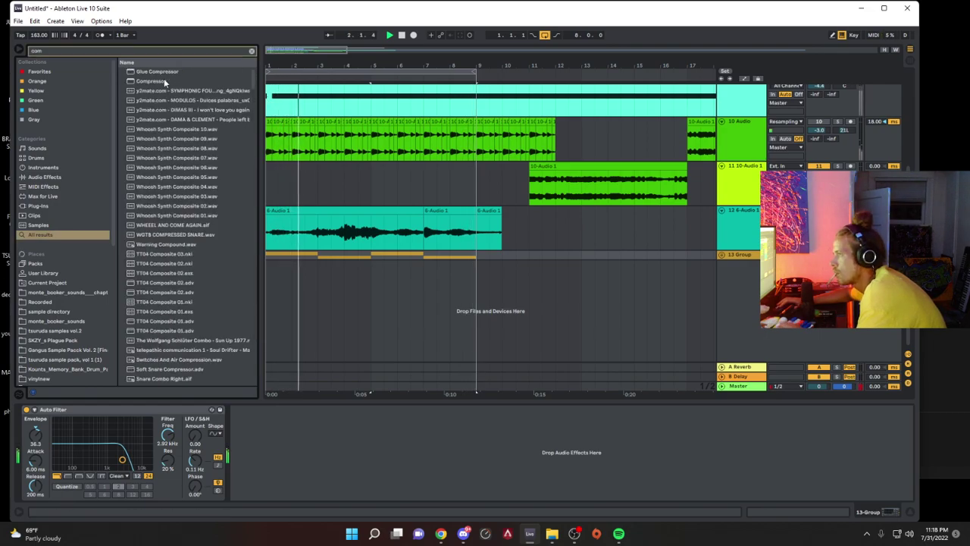
double_click(156, 81)
click(235, 418)
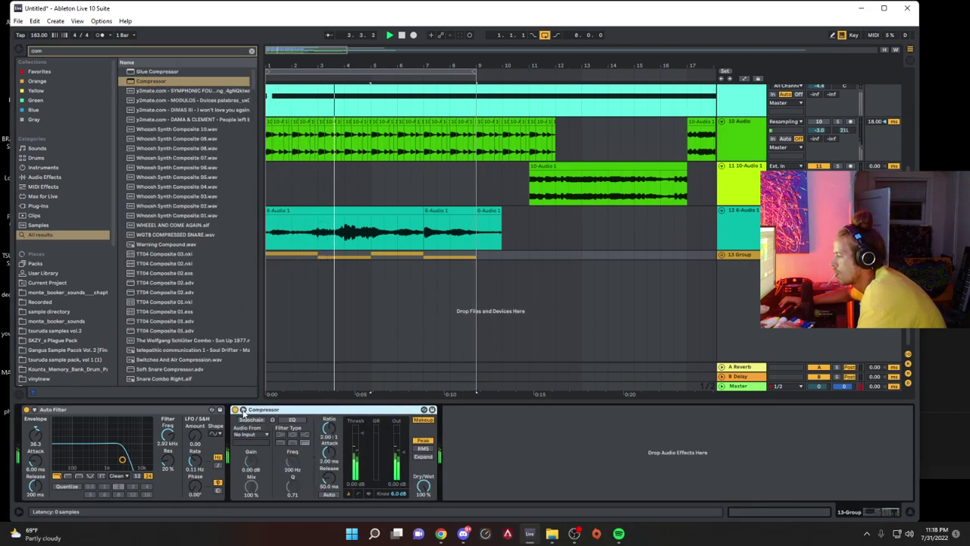
click(250, 435)
click(271, 304)
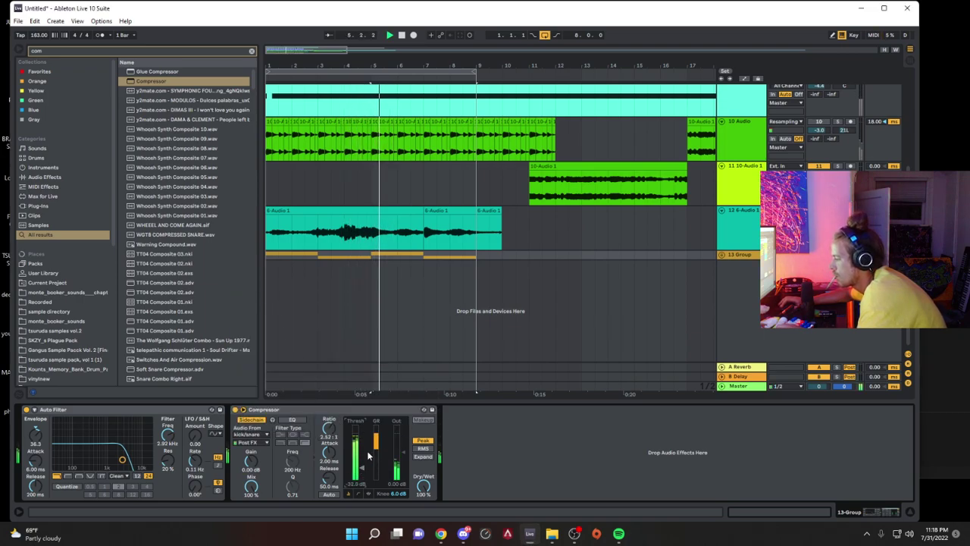
Step: Duplicate the kick/snare track, keeping the upper one active and the lower one deactivated
scroll(666, 141, up, 4)
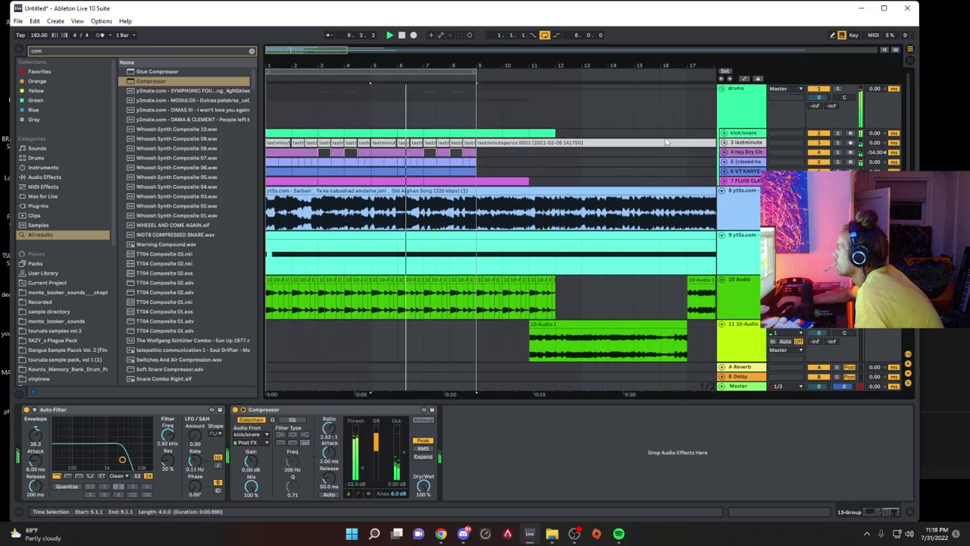
click(737, 135)
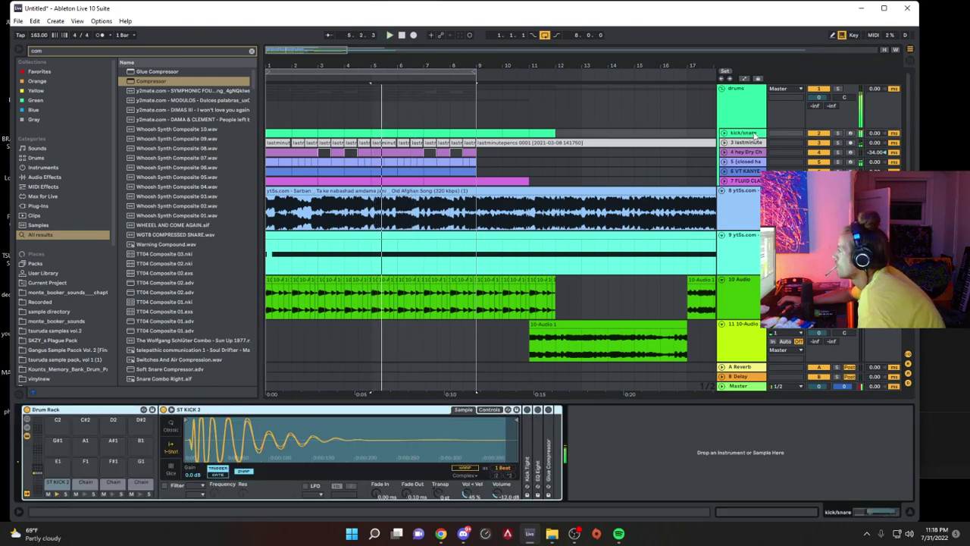
key(ctrl+d)
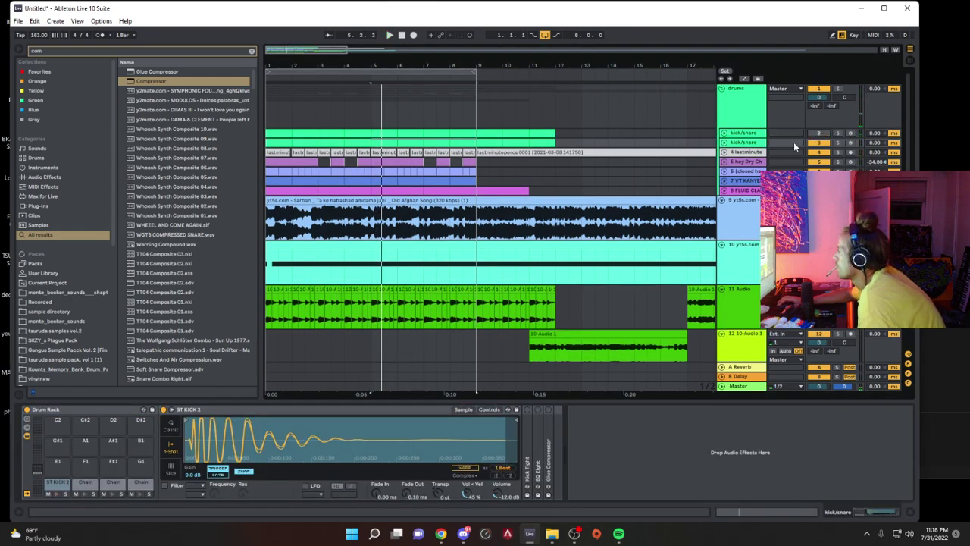
key(space)
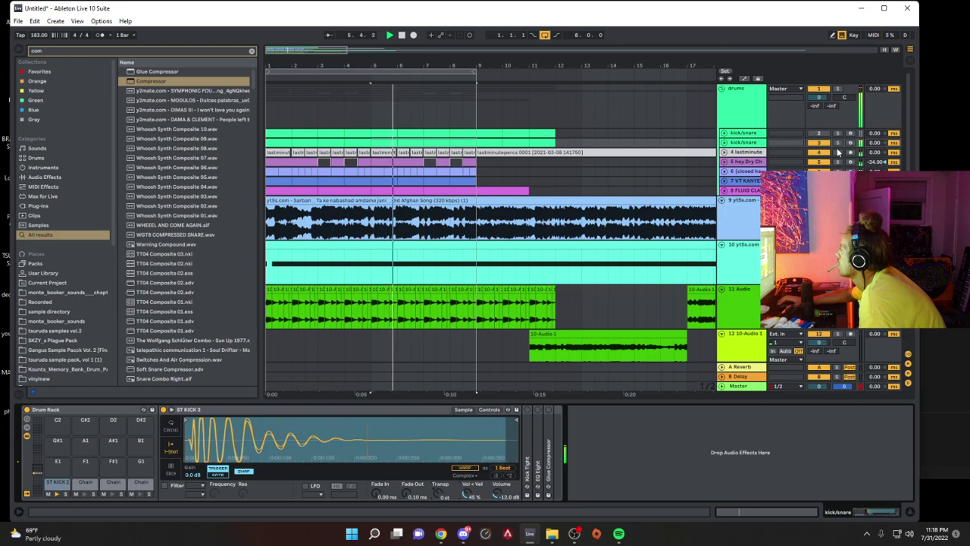
click(819, 133)
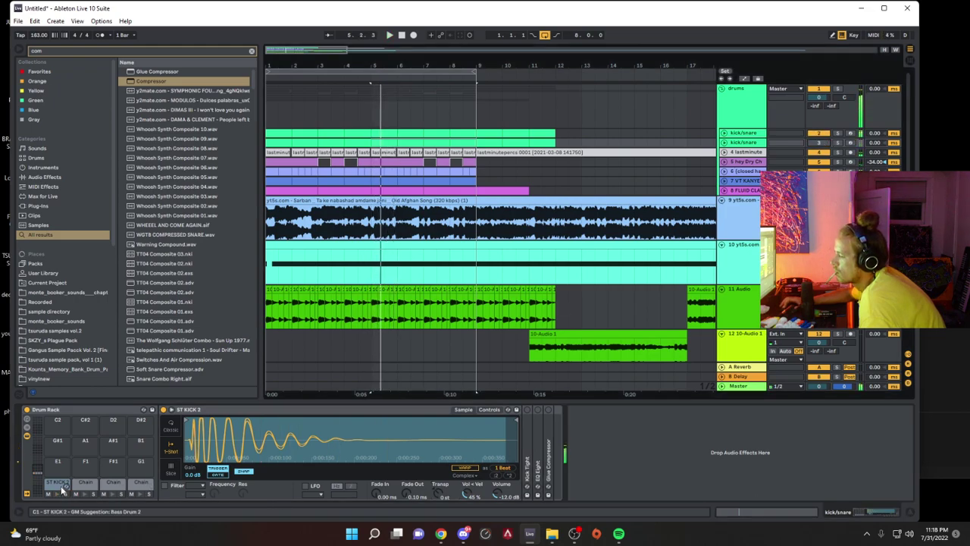
Step: Solo the upper kick/snare track and play it from bar 5
key(space)
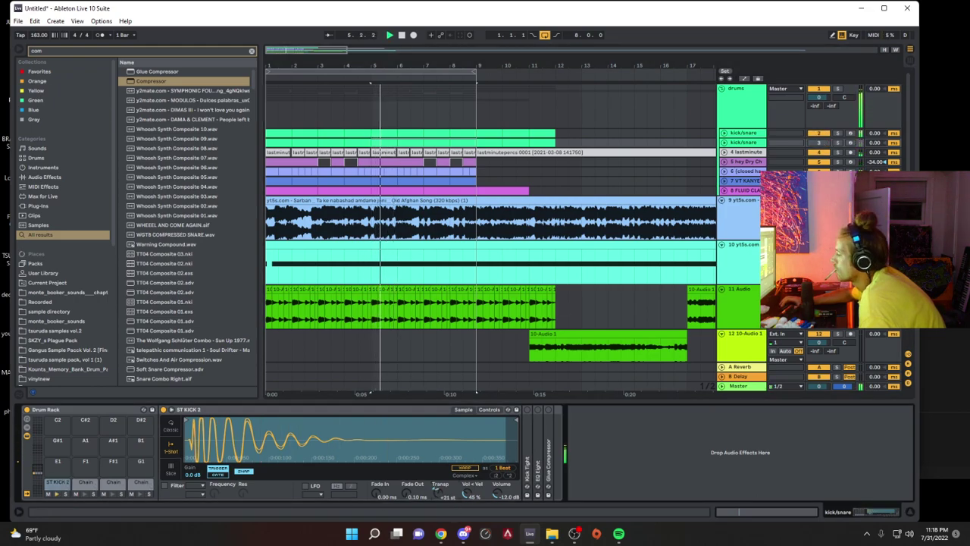
key(space)
click(839, 133)
key(space)
key(space)
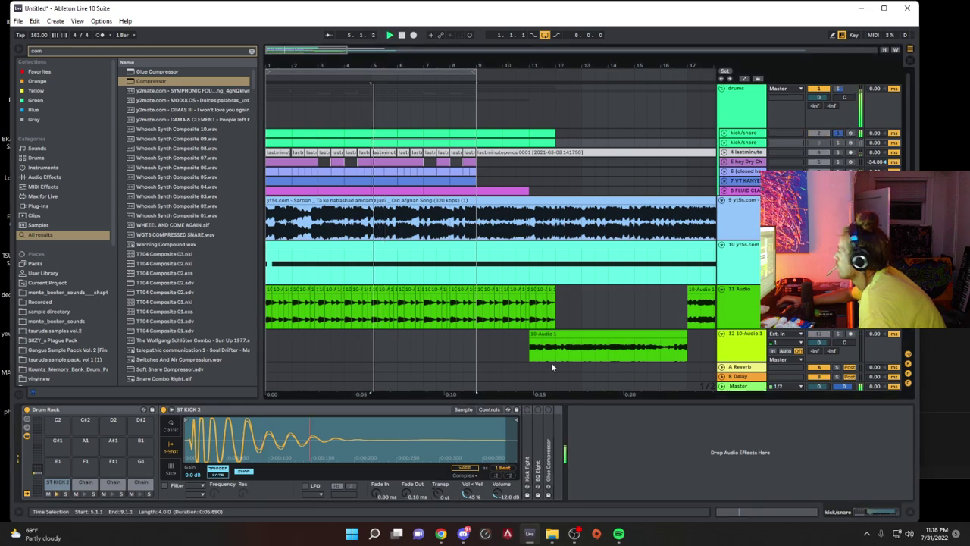
Step: Try a different transposition for the ST KICK 2 sample, and undo the change
drag(437, 492, 437, 479)
key(space)
key(space)
key(ctrl+z)
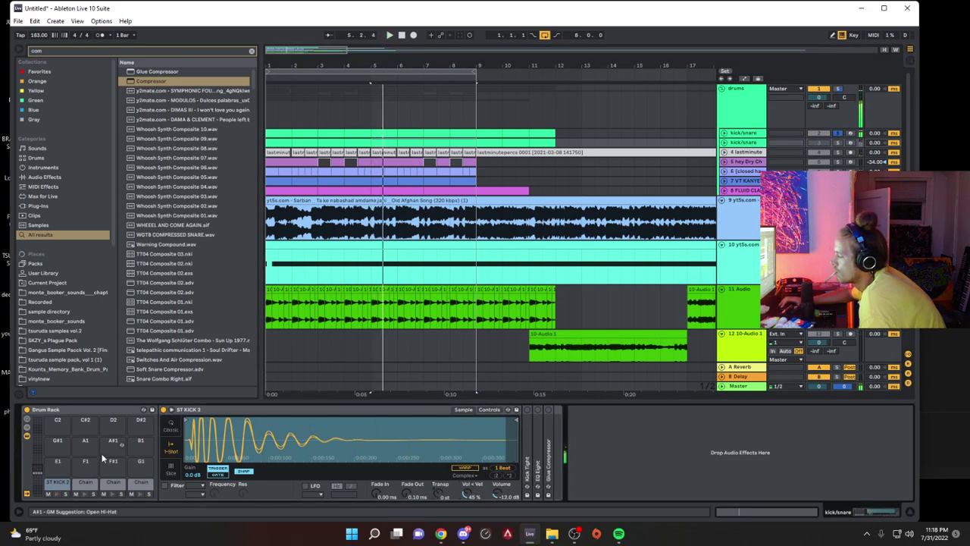
Step: Transpose the ST KICK 2 sample in the upper kick/snare track to +11 st during playback
key(space)
click(778, 132)
key(space)
drag(438, 492, 437, 481)
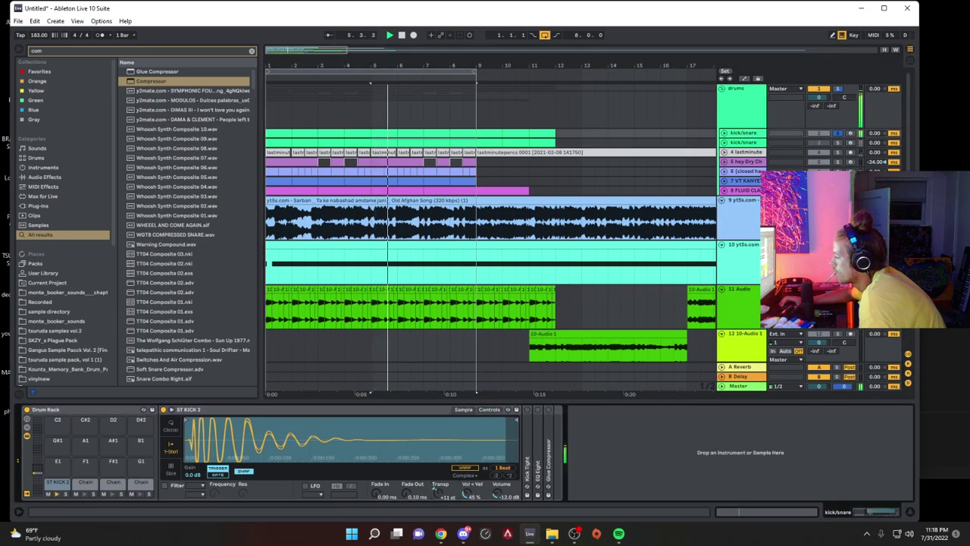
Step: Unsolo and deactivate the upper kick/snare track, reactivate the lower kick/snare track, and play the arrangement from bar 1
click(818, 143)
click(819, 134)
click(838, 134)
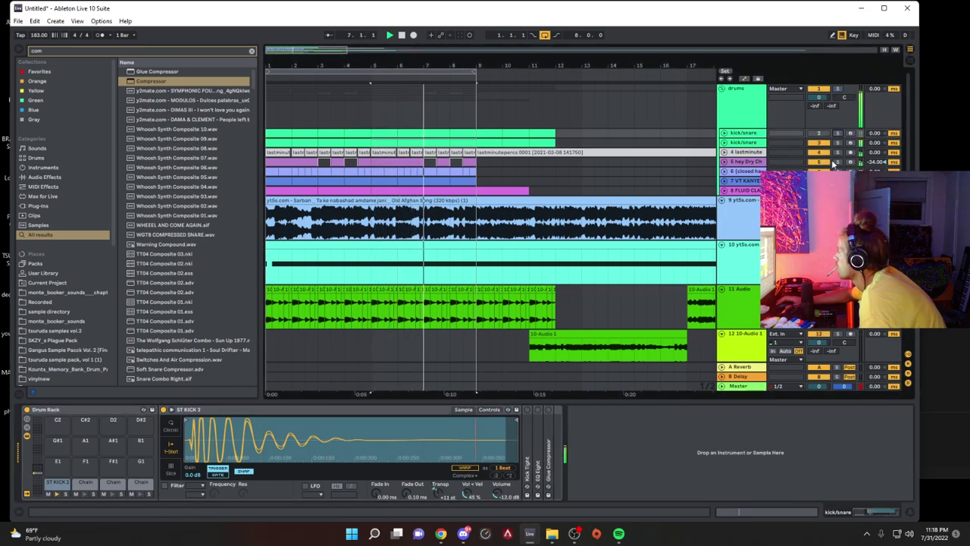
click(279, 135)
key(space)
key(space)
scroll(351, 310, down, 3)
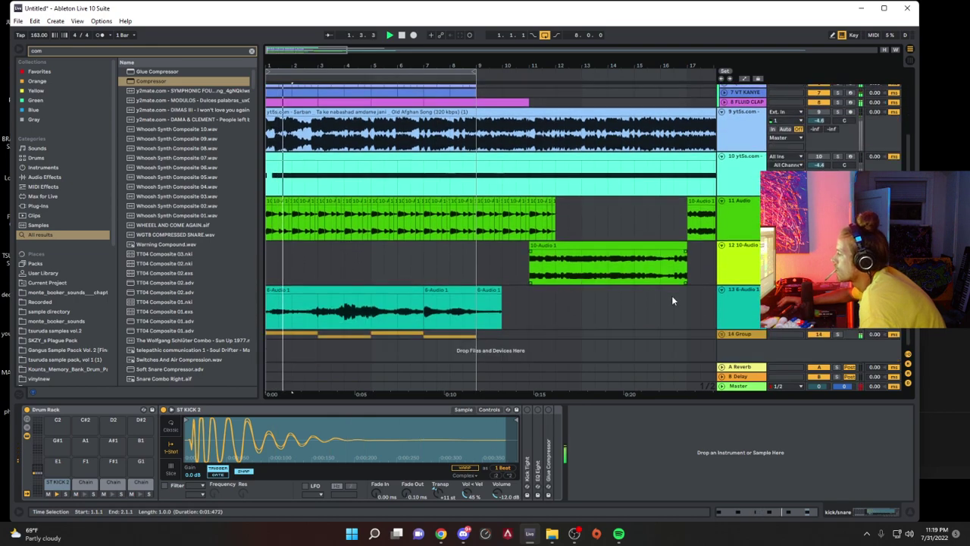
Step: Adjust the Compressor on the 14 Group to a ratio of 3.23:1 and a release of 8.81 ms
click(742, 334)
click(361, 477)
drag(327, 479, 328, 501)
drag(329, 430, 328, 422)
Step: Unfold the 14 Group, duplicate sampler track 16, and deactivate the duplicate's clips from bar 7 to bar 9
scroll(639, 278, up, 1)
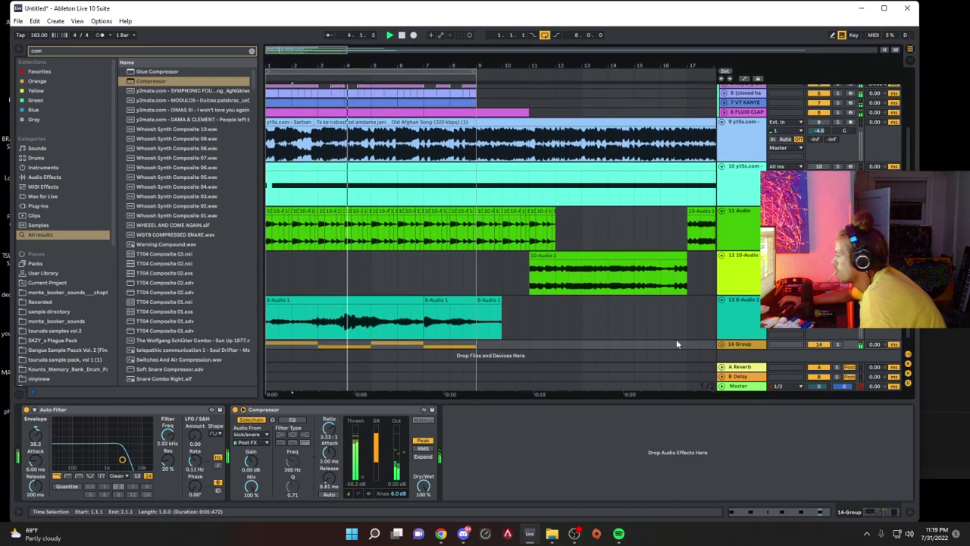
click(723, 344)
scroll(739, 332, down, 5)
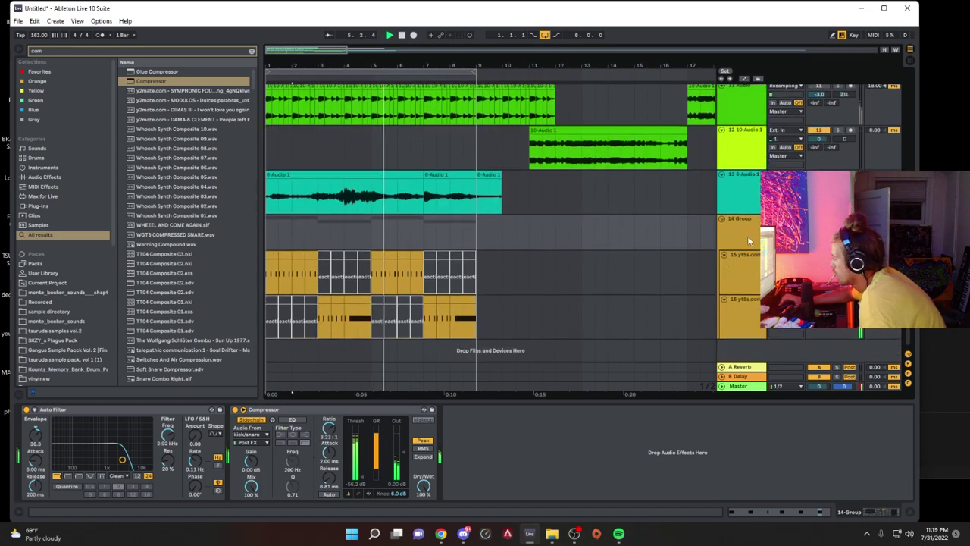
click(744, 257)
click(738, 306)
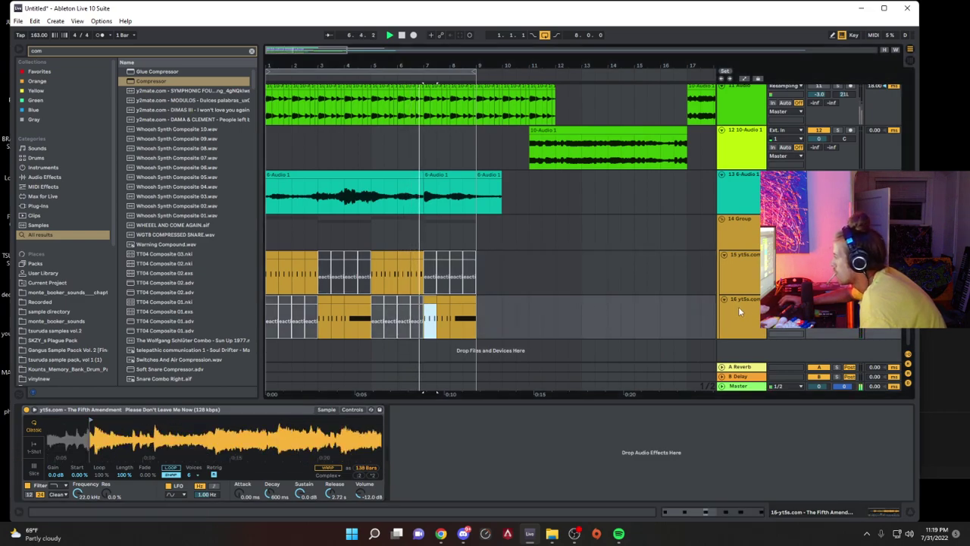
key(ctrl+d)
click(459, 324)
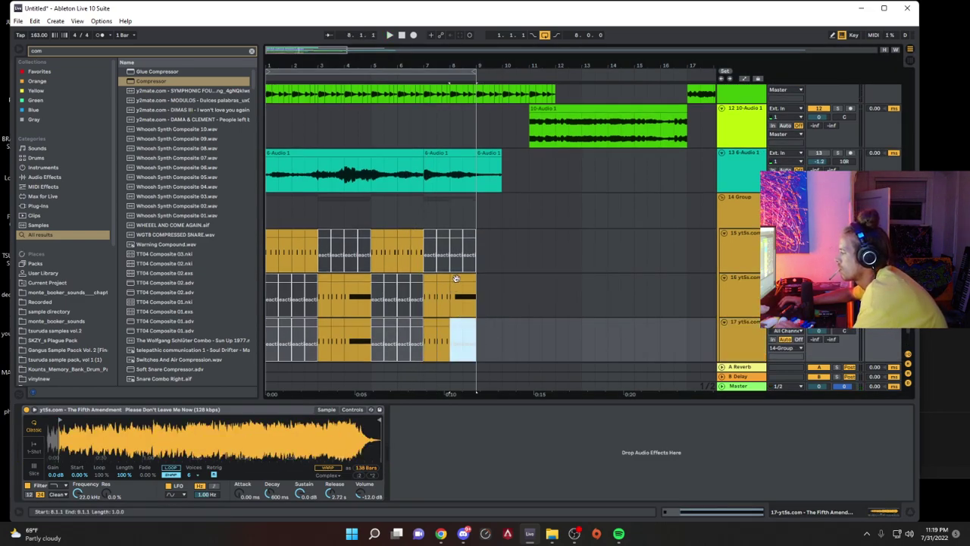
drag(454, 334, 442, 324)
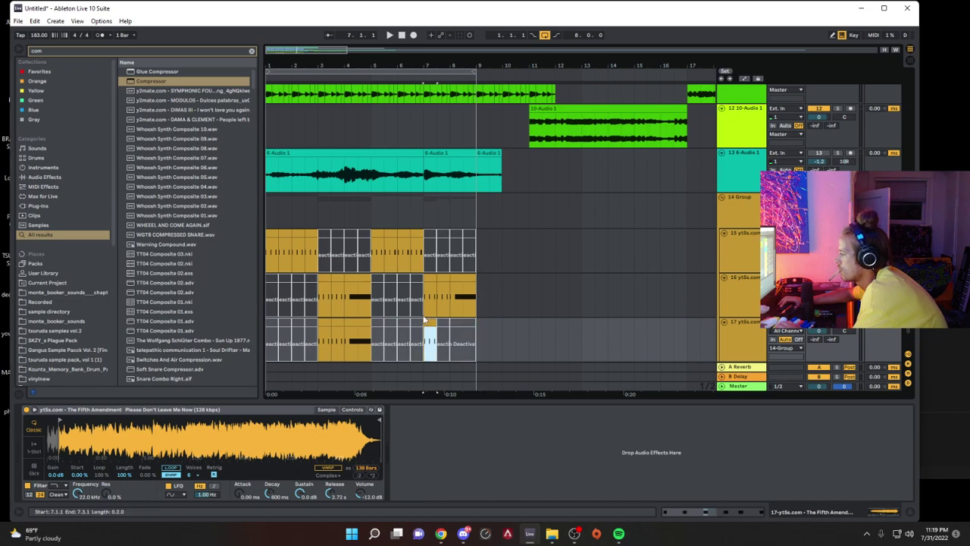
Step: Deactivate the clips between bars 3 and 5 on sampler track 16
click(359, 278)
key(0)
click(338, 278)
key(0)
click(326, 279)
key(0)
Step: Move track 16's sample start marker earlier, to just before 0:06, and audition the clip at bar 7
click(432, 279)
key(space)
drag(166, 420, 67, 423)
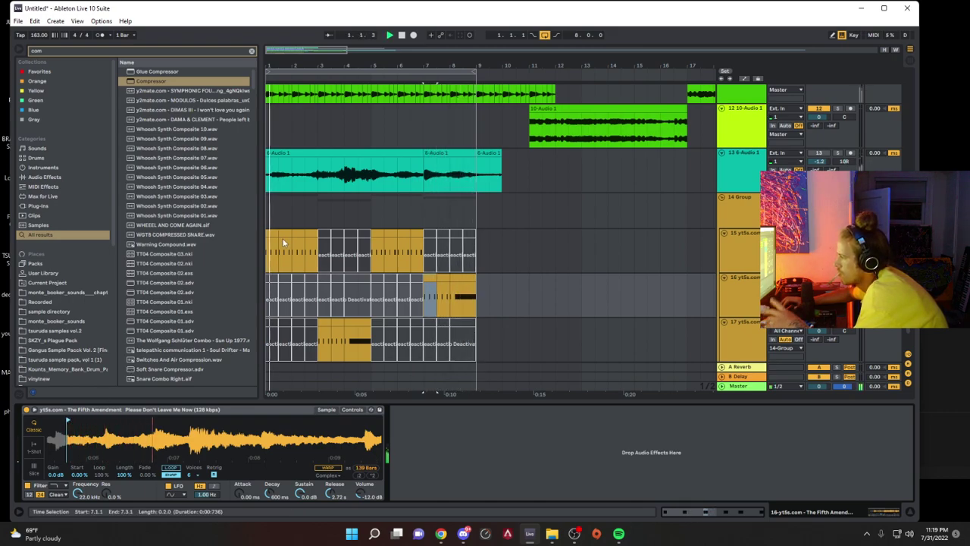
click(429, 277)
key(space)
key(space)
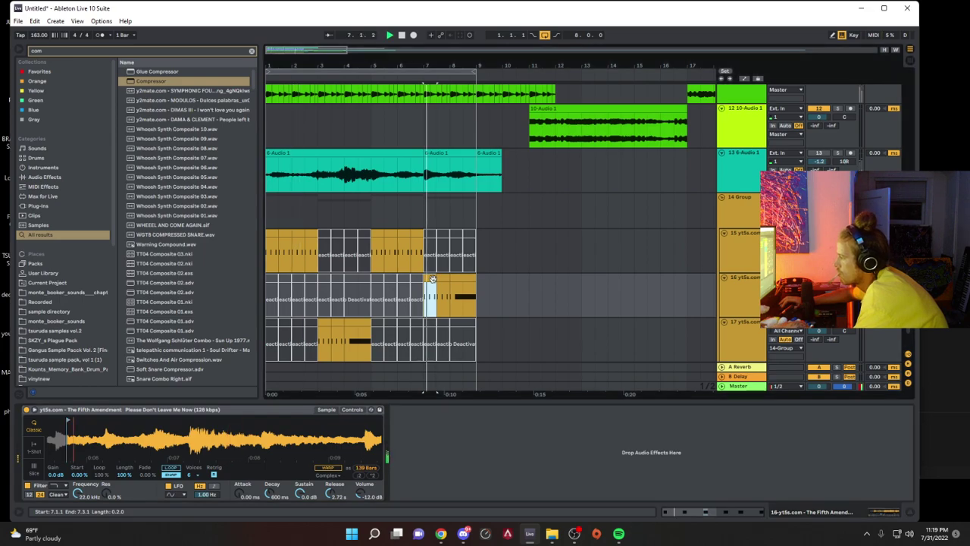
key(space)
key(space)
Step: Shift track 16's bar 7 clip to start at 6.3 and its bar 8 clip to bar 7, deactivating track 15's overlapping clip
click(377, 232)
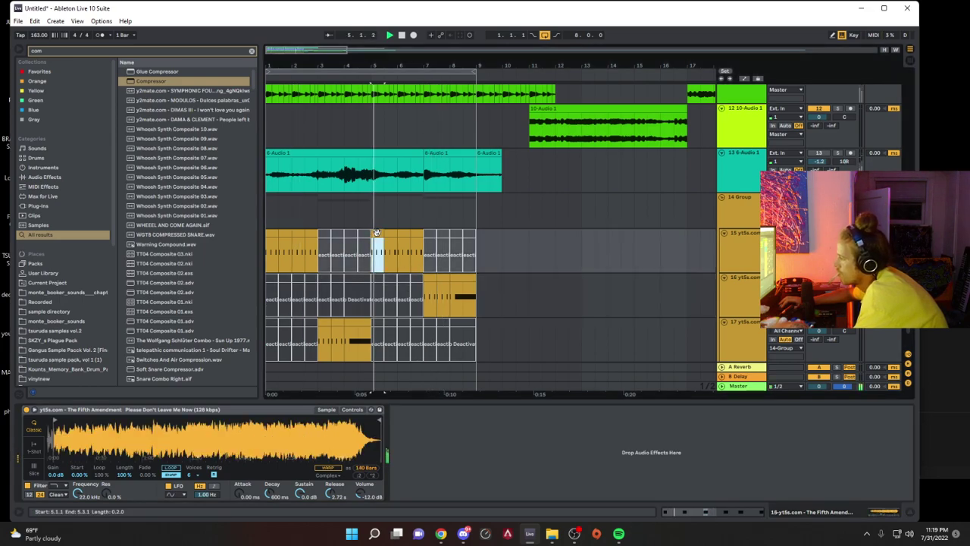
drag(430, 277, 417, 277)
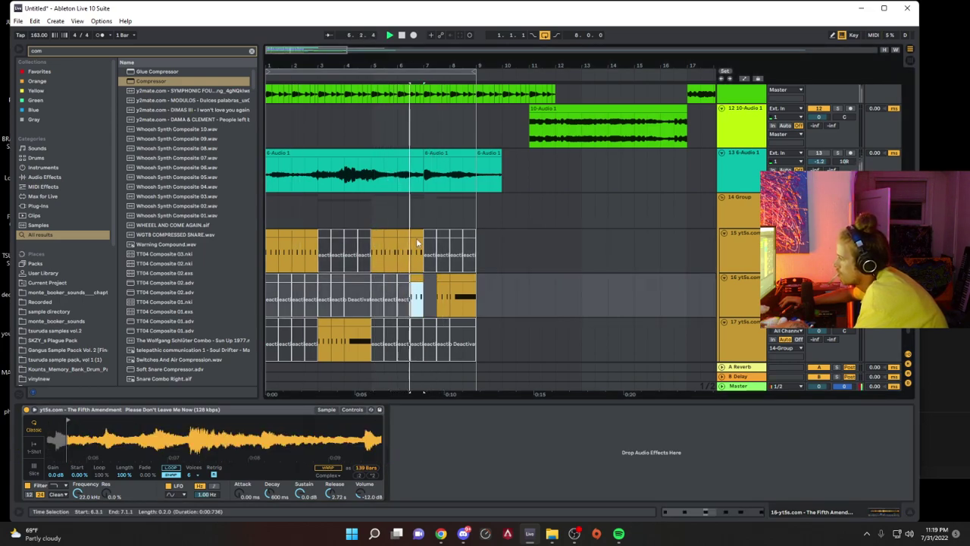
click(417, 250)
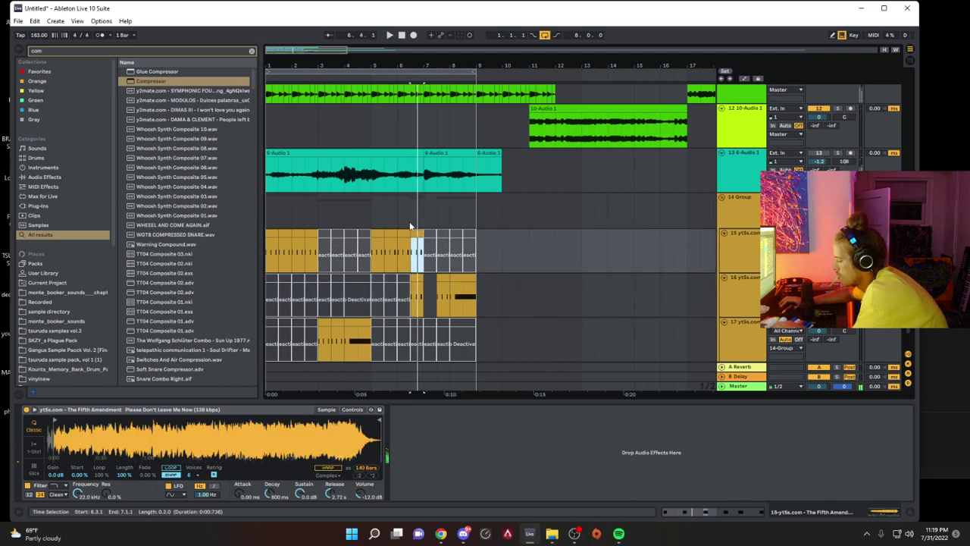
drag(460, 285, 433, 293)
Step: Try repeating the half-bar clip at bar 7 on track 16 and audition the repetition
click(426, 296)
key(space)
key(space)
key(ctrl+d)
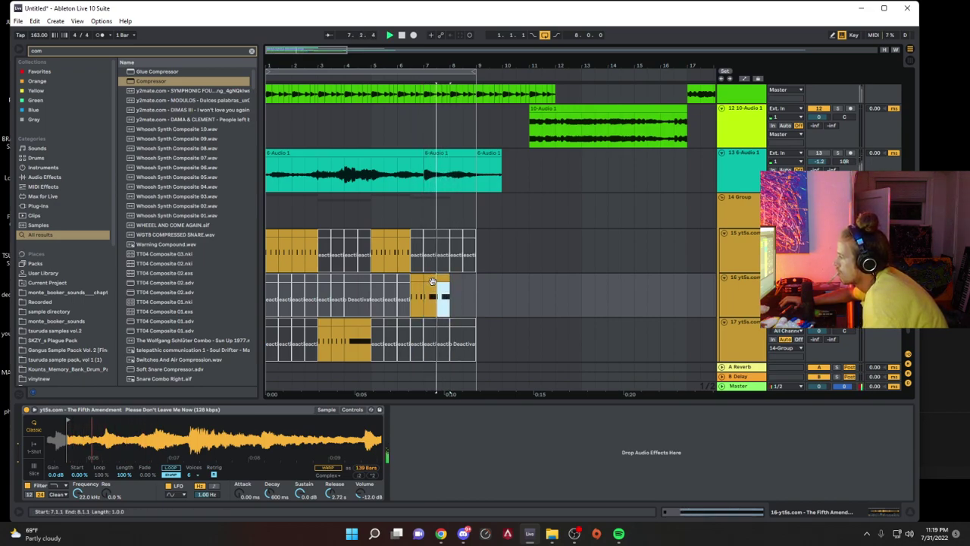
key(ctrl+d)
click(442, 278)
key(space)
click(431, 279)
key(space)
Step: Copy track 16's clips spanning 6.3 to 7.3 so they repeat from 7.3, and play the result from 6.3
drag(426, 67, 425, 144)
key(space)
key(space)
drag(396, 279, 480, 283)
click(480, 284)
key(space)
key(space)
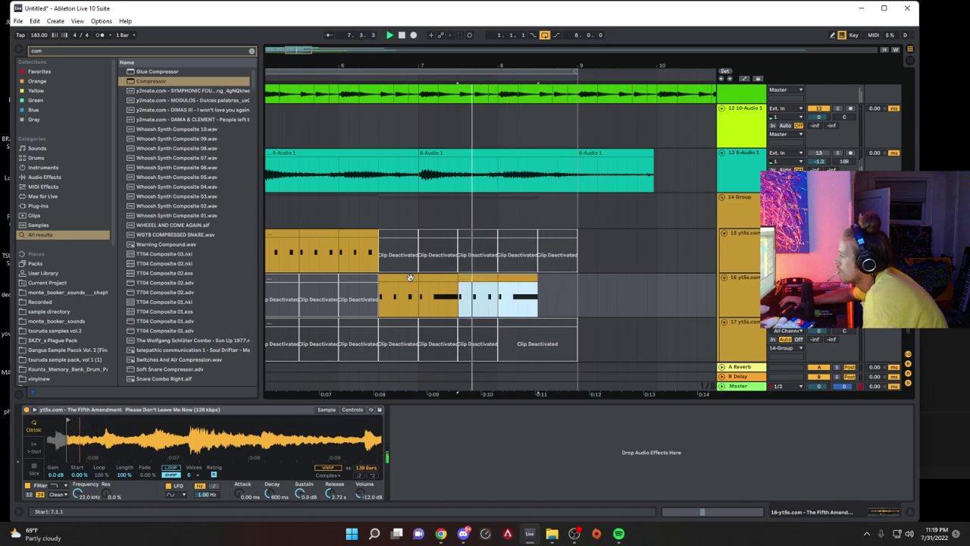
click(399, 279)
key(space)
key(space)
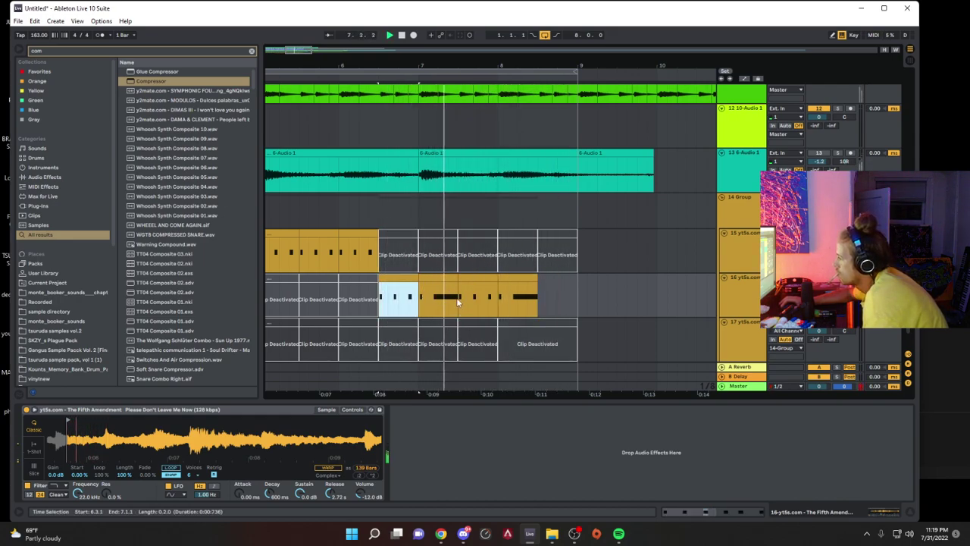
Step: Duplicate track 16's clips spanning 7.3 to 8.3, play from 6.3, and trim the last copy to end at 9.1.3
click(470, 295)
key(ctrl+d)
key(space)
click(411, 282)
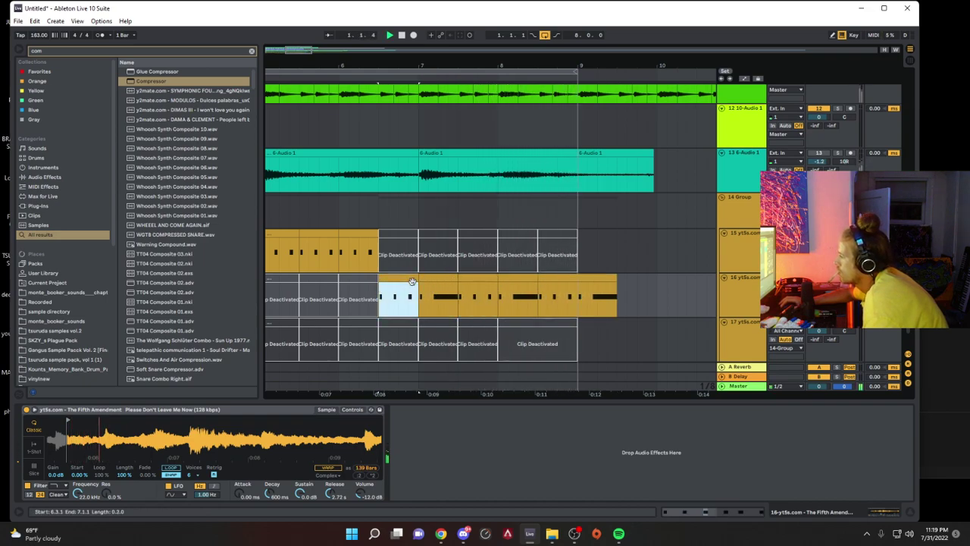
key(space)
drag(616, 278, 586, 278)
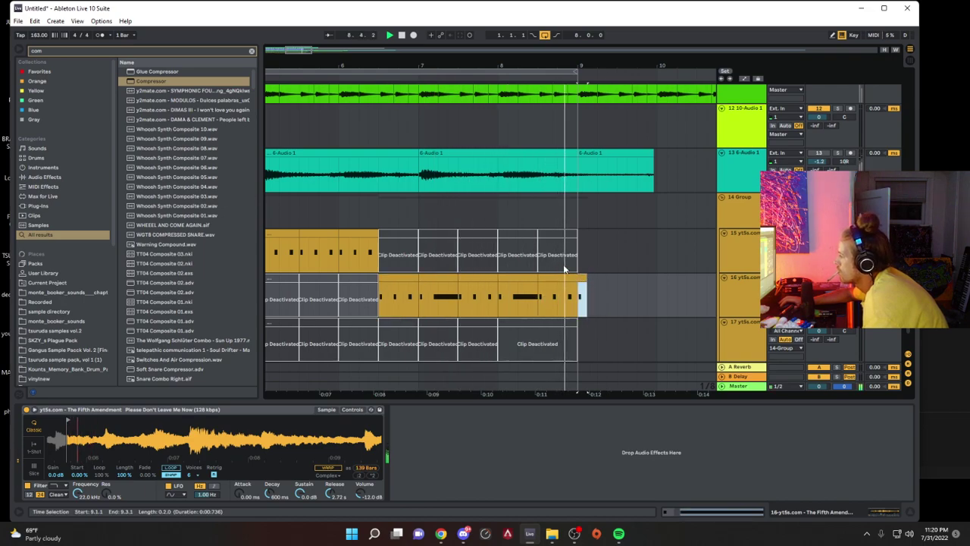
drag(448, 65, 448, 19)
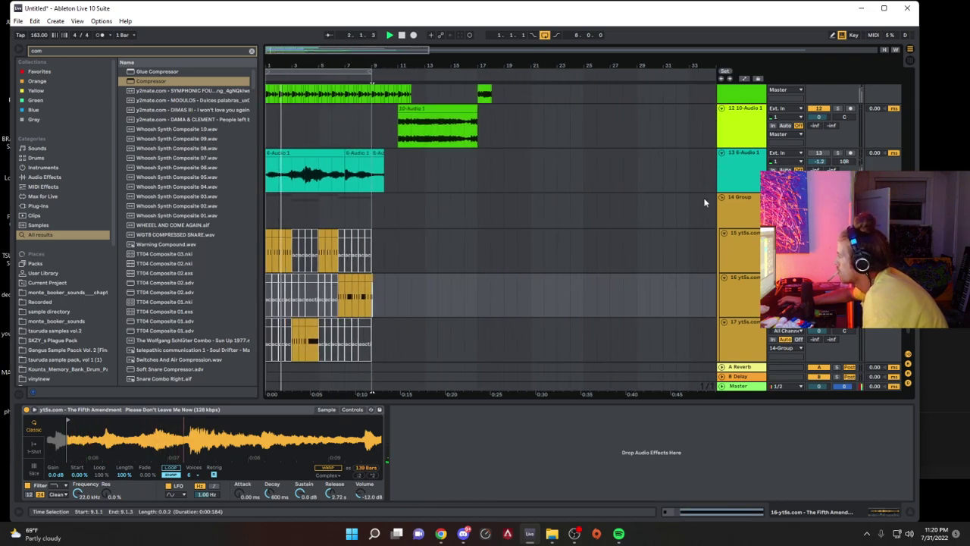
Step: Raise the 14 Group's Auto Filter frequency to about 9 kHz and insert the OTT preset before the Compressor
double_click(740, 203)
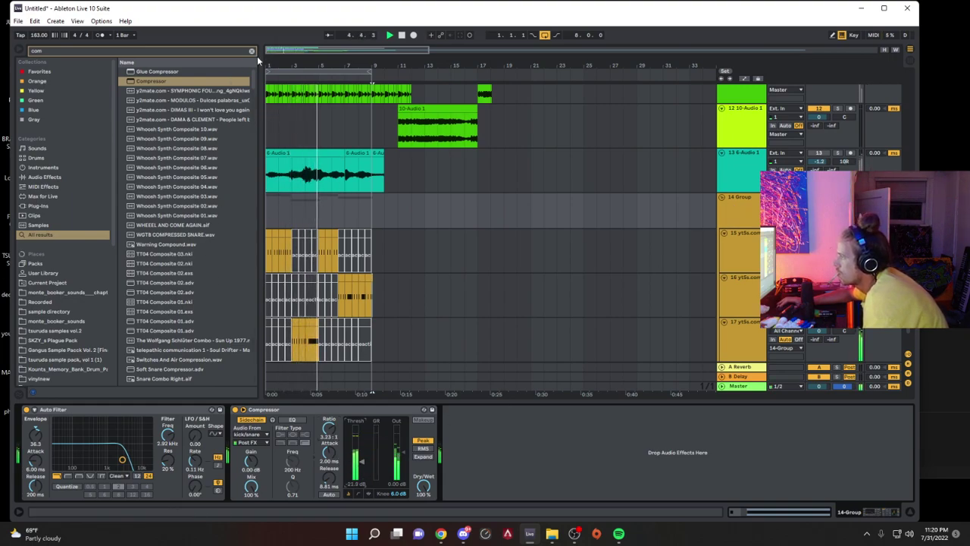
drag(141, 455, 141, 462)
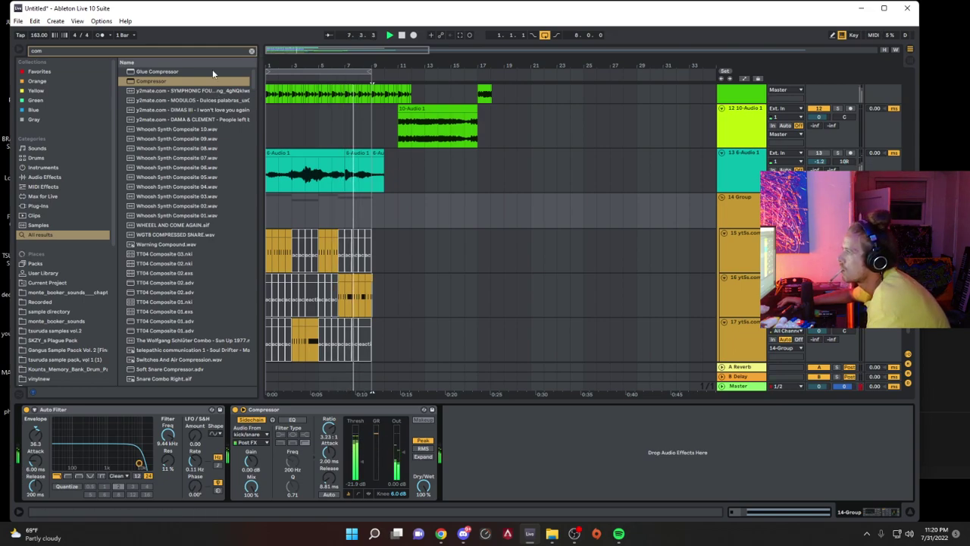
click(252, 50)
text(ott)
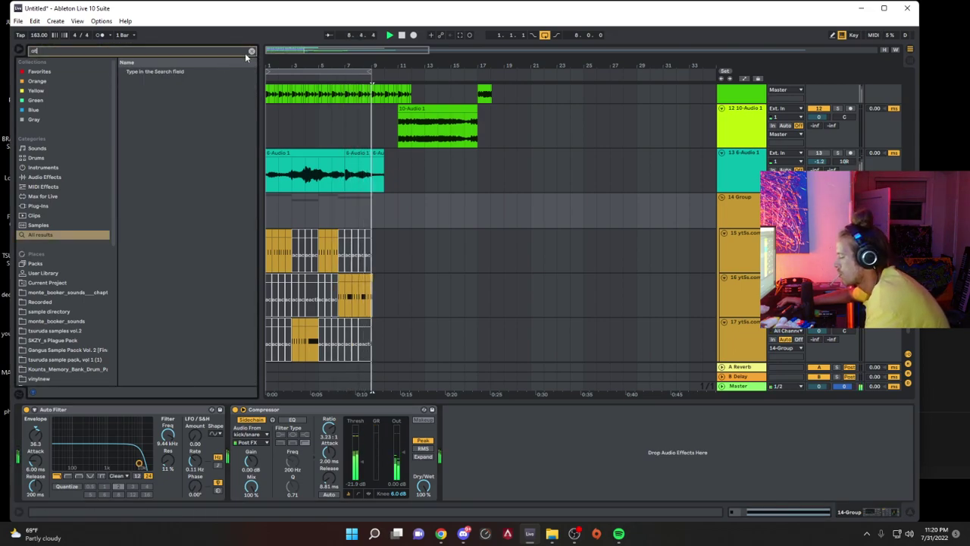
double_click(149, 82)
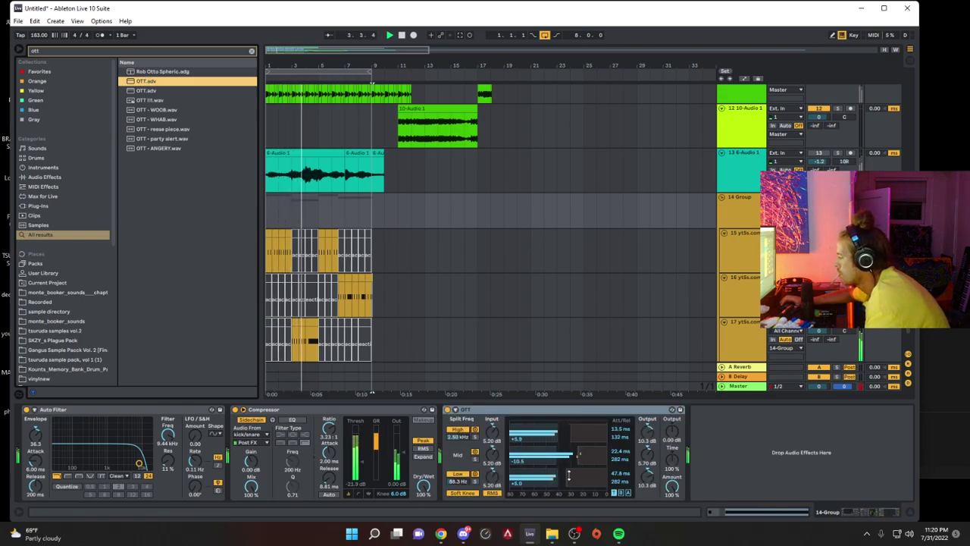
drag(615, 410, 276, 410)
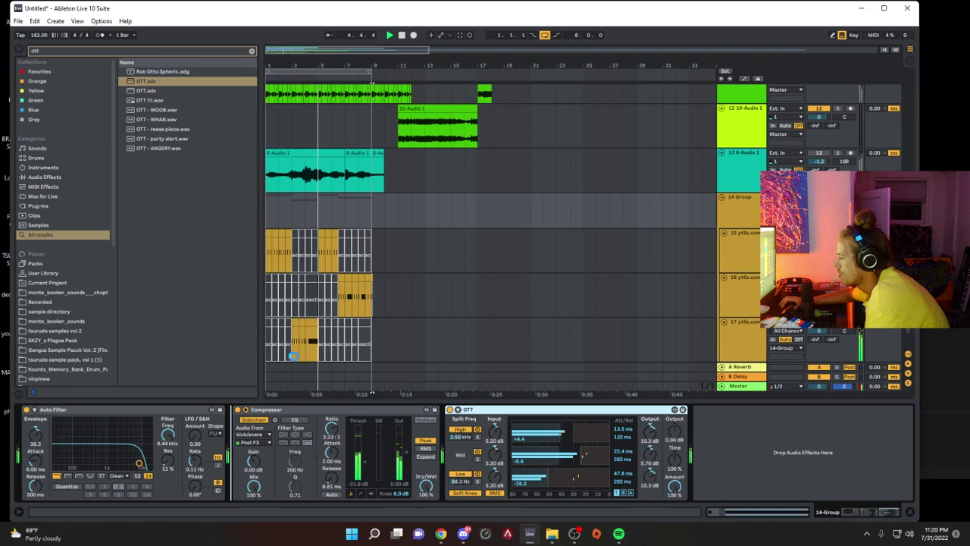
Step: Lower the Compressor threshold, then move the Auto Filter to the end of the chain at about 3.3 kHz with 31% resonance
drag(609, 462, 609, 470)
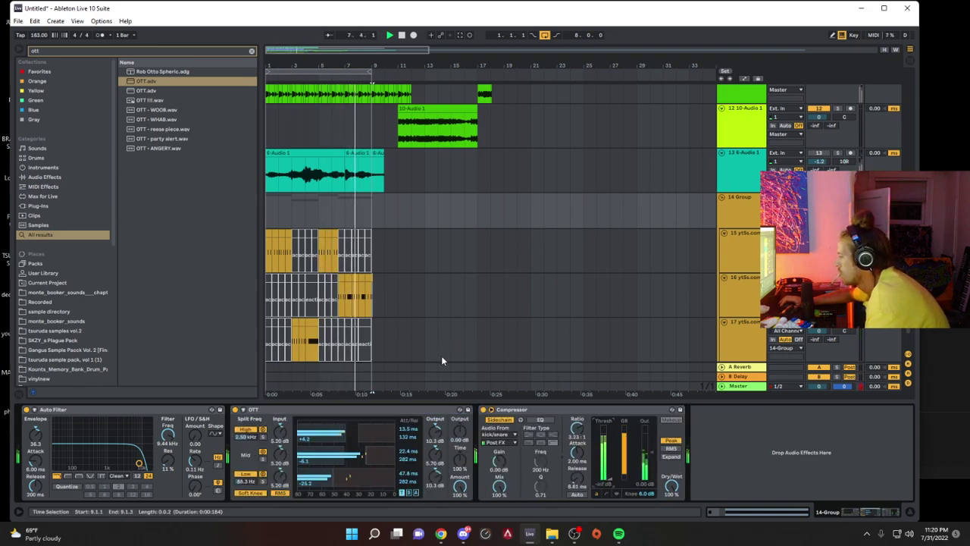
drag(137, 464, 124, 453)
drag(61, 410, 661, 471)
drag(584, 452, 584, 458)
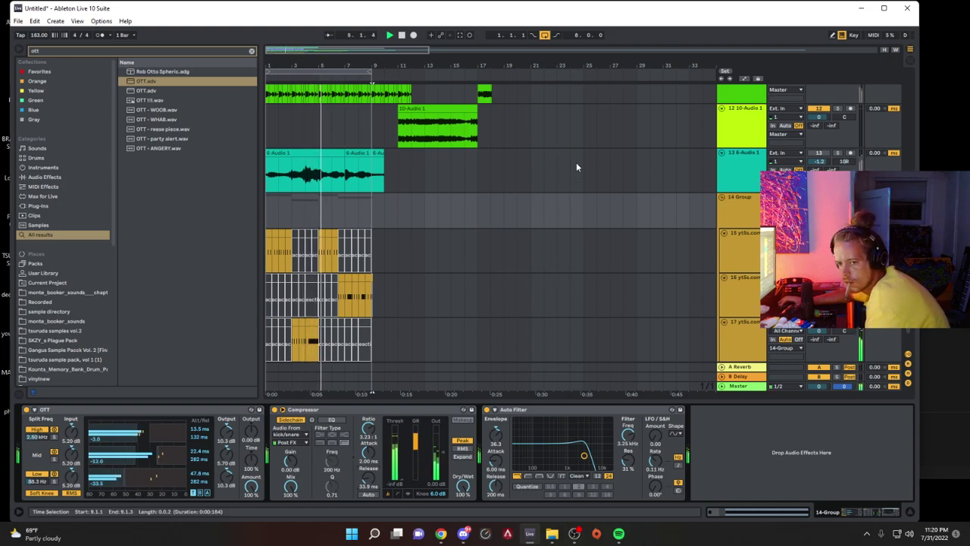
Step: Play the loop from bar 1 while setting the Compressor threshold to -36.5 dB and the OTT amount to 64%
key(space)
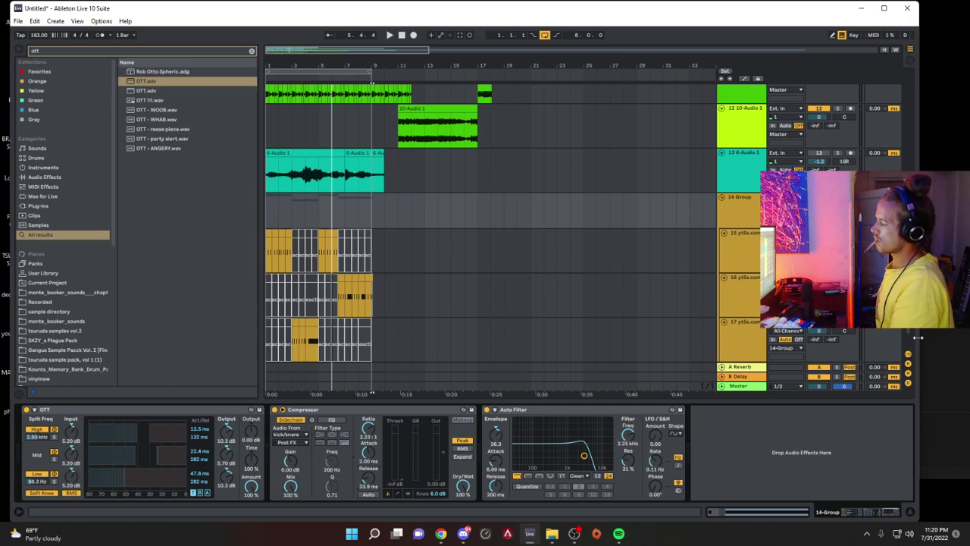
key(space)
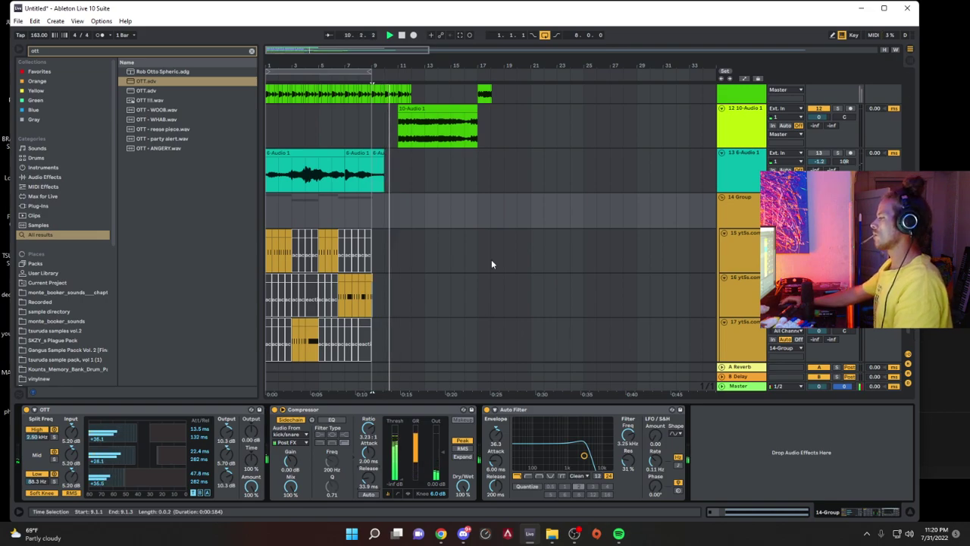
click(267, 205)
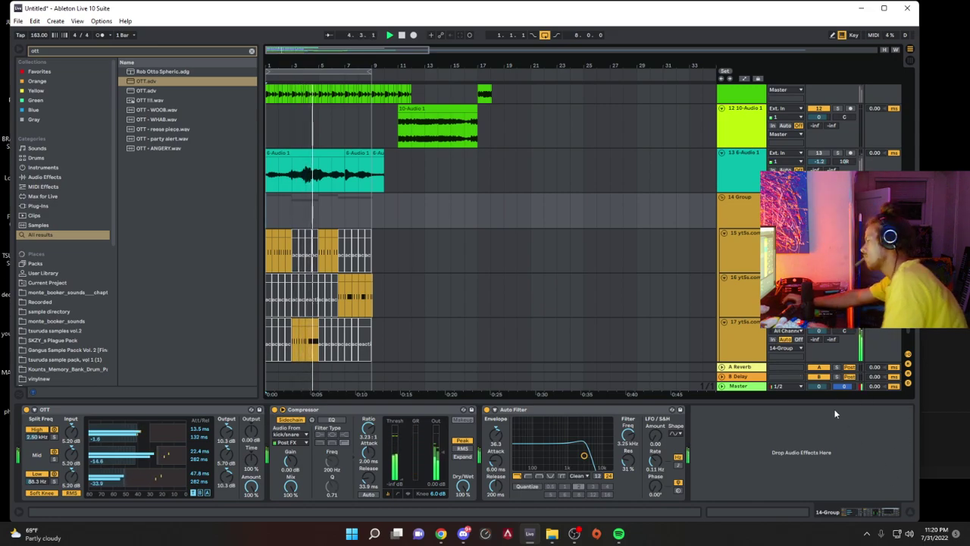
scroll(843, 427, up, 1)
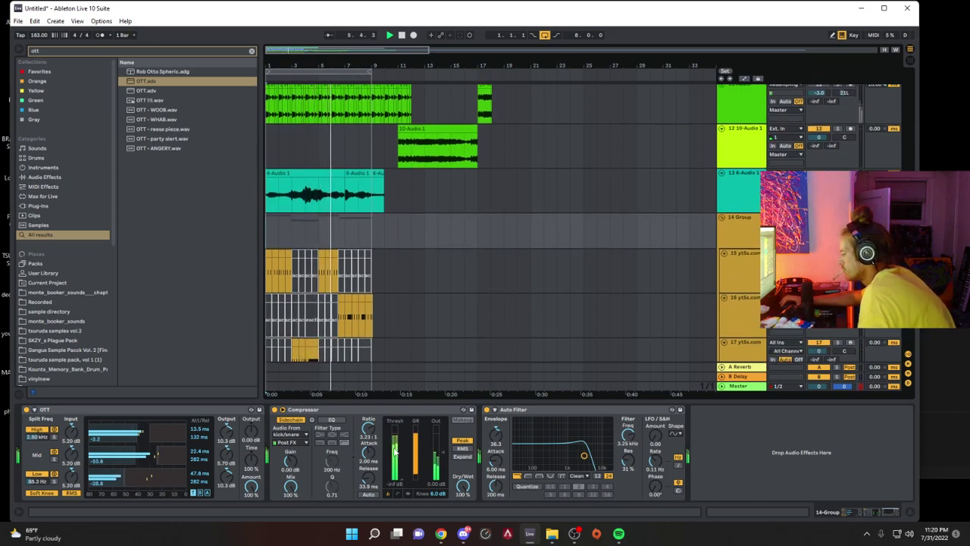
drag(395, 451, 395, 440)
drag(251, 486, 251, 509)
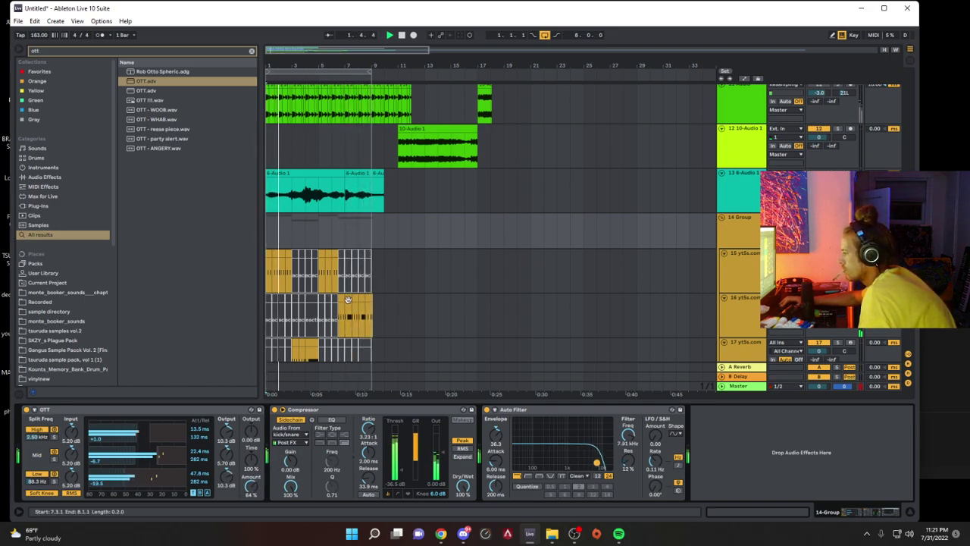
Step: Move the sample start marker on sampler track 15 slightly earlier to tighten the start of the sample
click(286, 253)
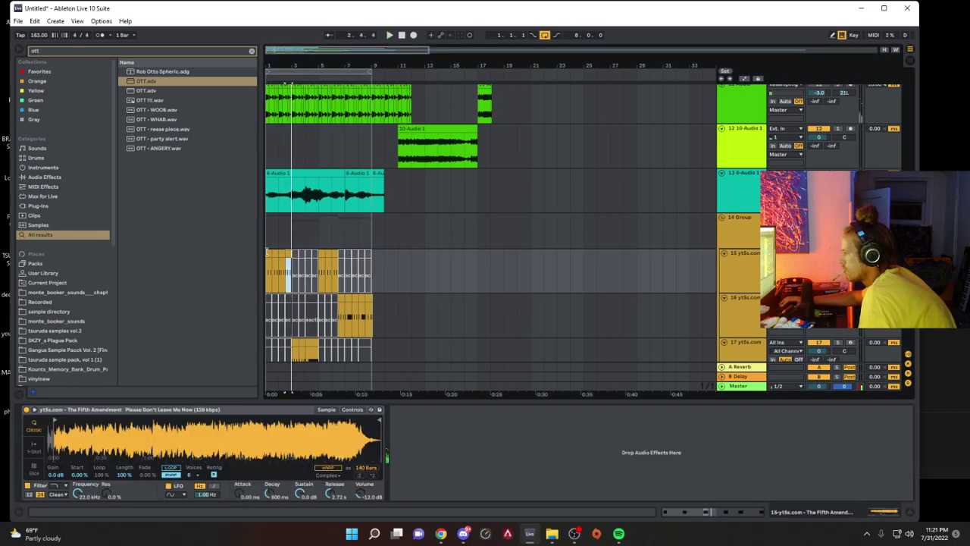
drag(54, 418, 52, 418)
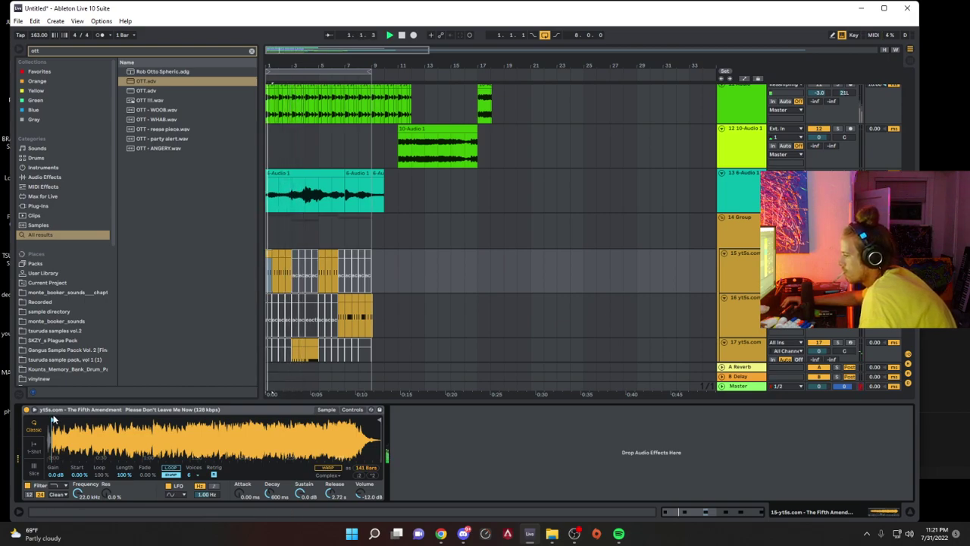
drag(60, 433, 188, 470)
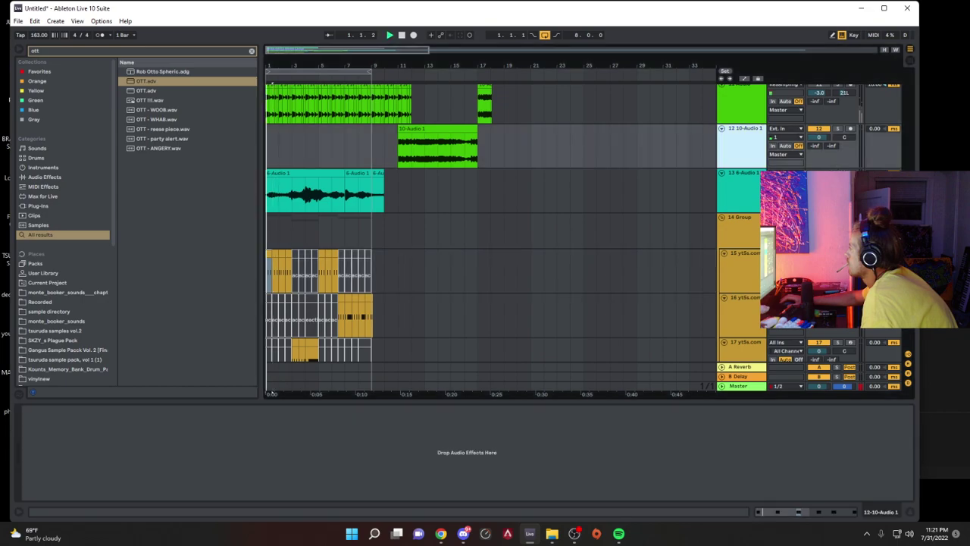
Step: Transpose the first two 6-Audio 1 clips on track 13 to 2 semitones while playing the loop
click(318, 172)
double_click(318, 172)
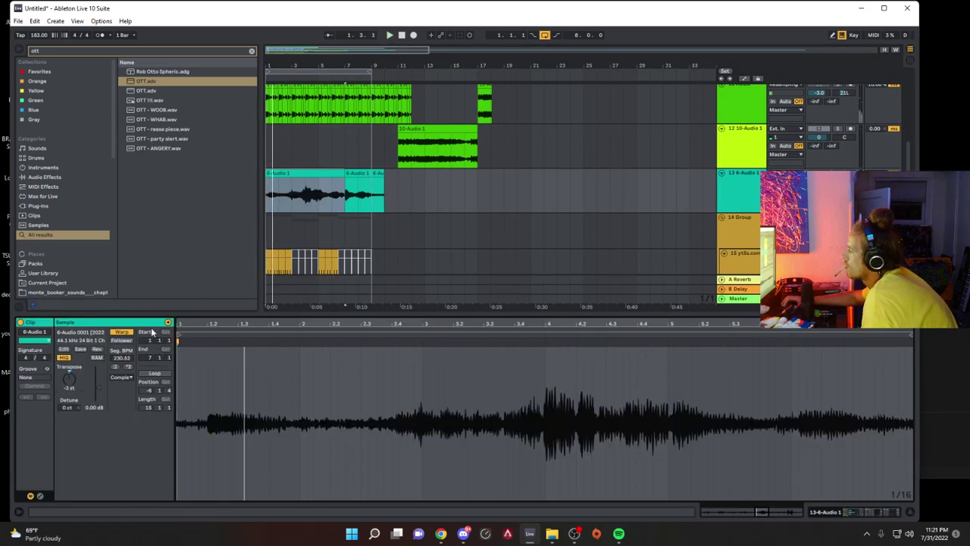
key(space)
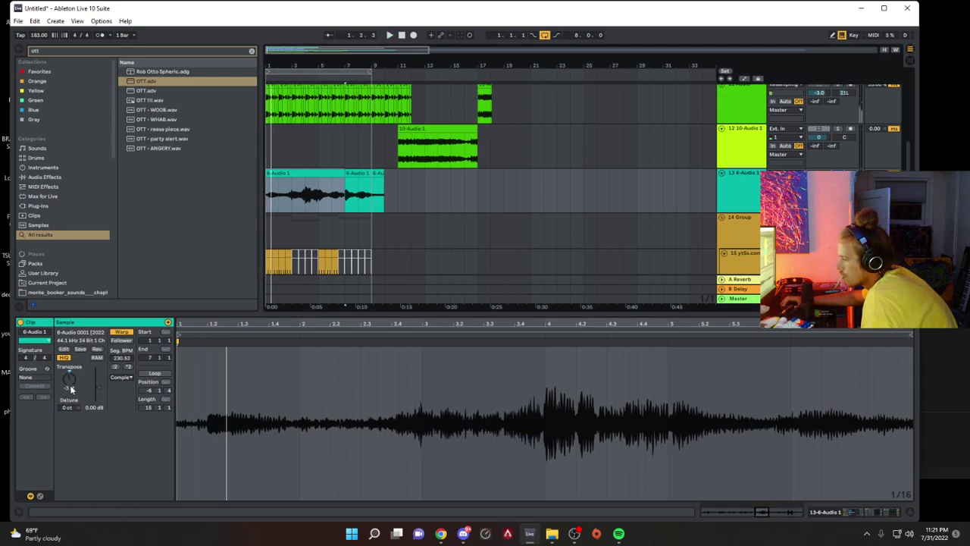
key(space)
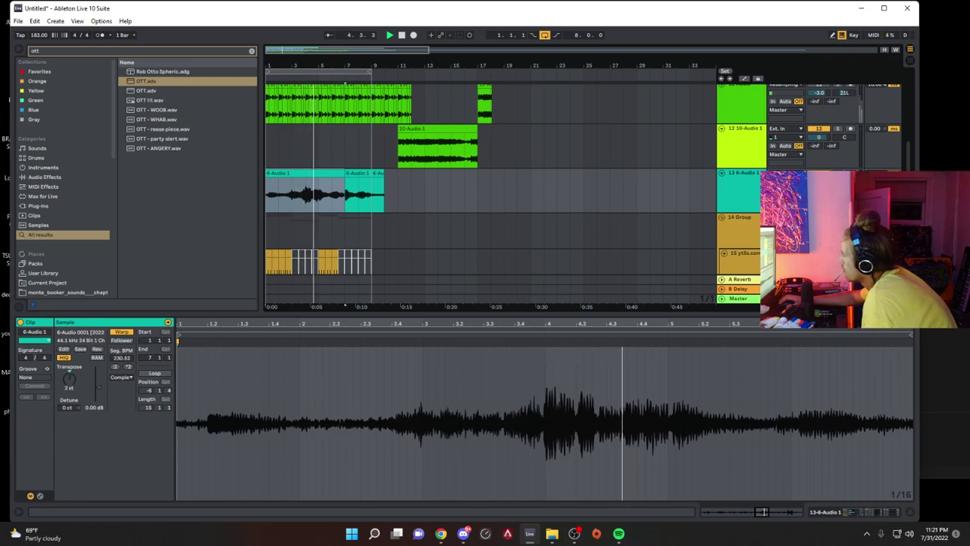
click(369, 183)
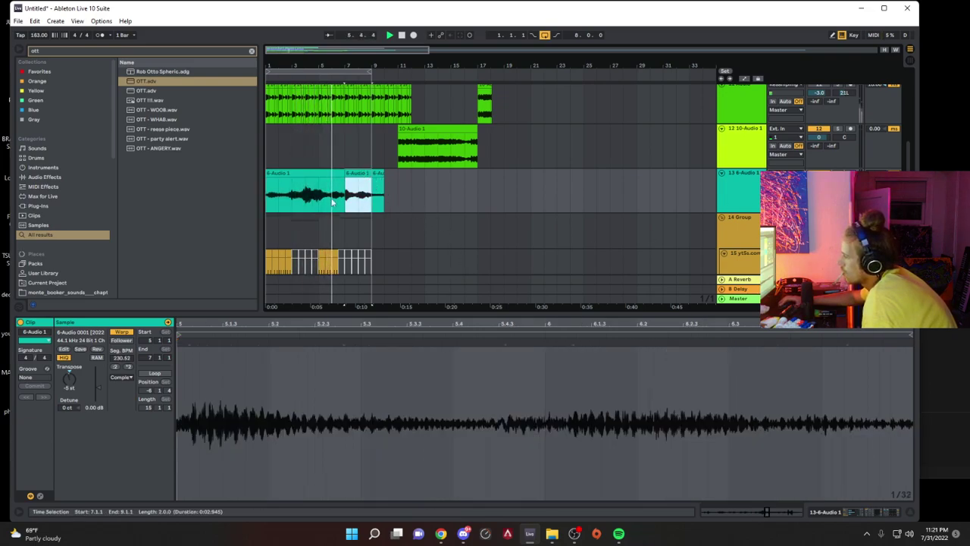
drag(67, 381, 67, 368)
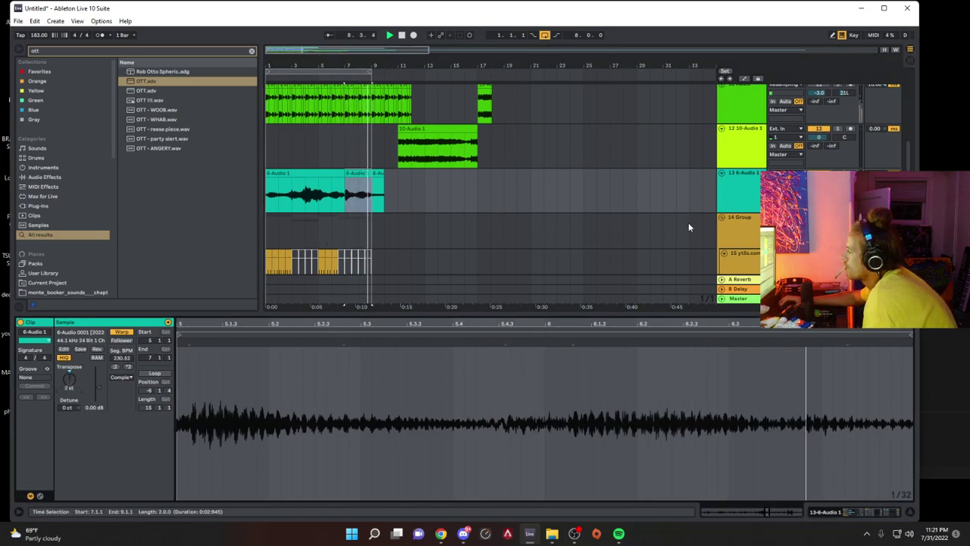
Step: Switch the first 6-Audio 1 clip's warp mode to Complex Pro, with Formants at 29.69 and Envelope at 108
click(744, 188)
click(319, 174)
click(121, 376)
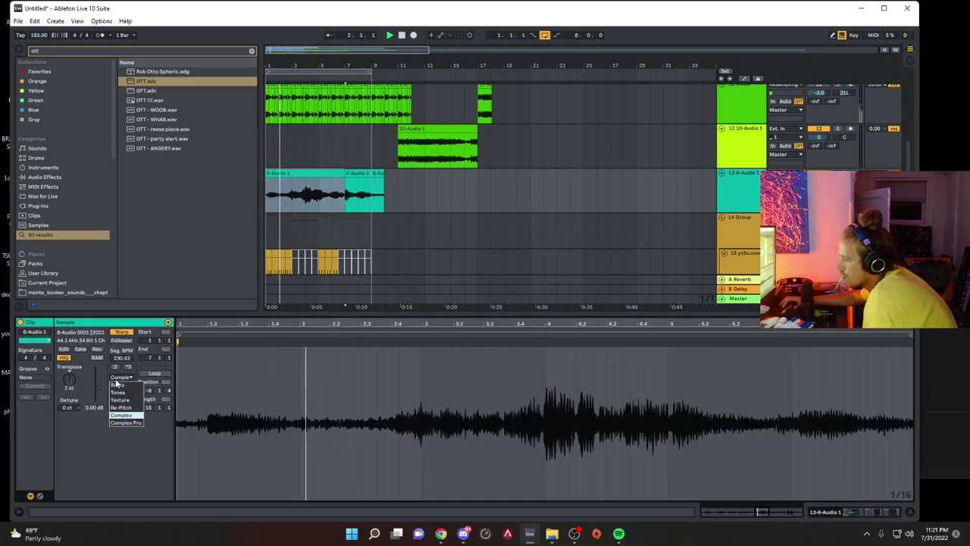
click(128, 423)
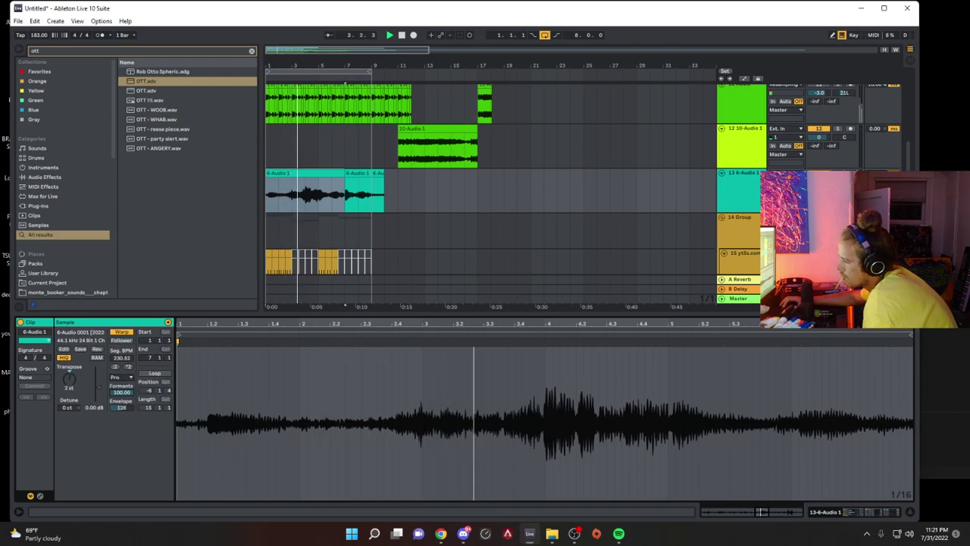
drag(127, 410, 127, 426)
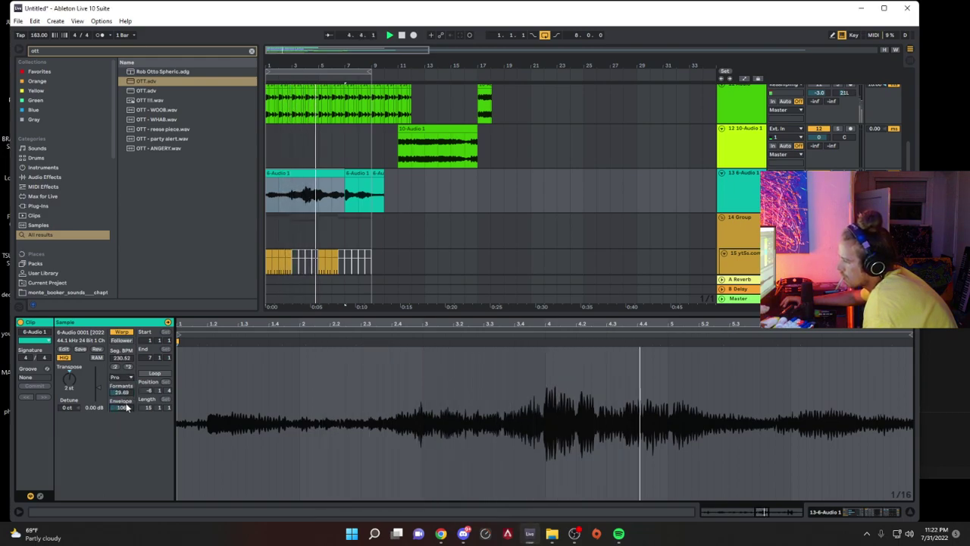
Step: Extend the first 6-Audio 1 clip on track 13 over the second one so it ends at bar 9
double_click(751, 190)
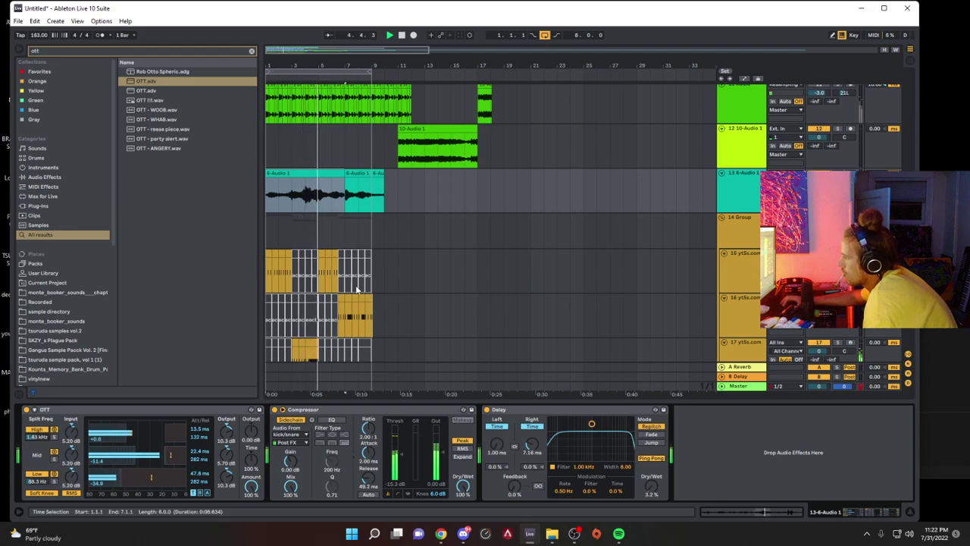
drag(345, 173, 372, 170)
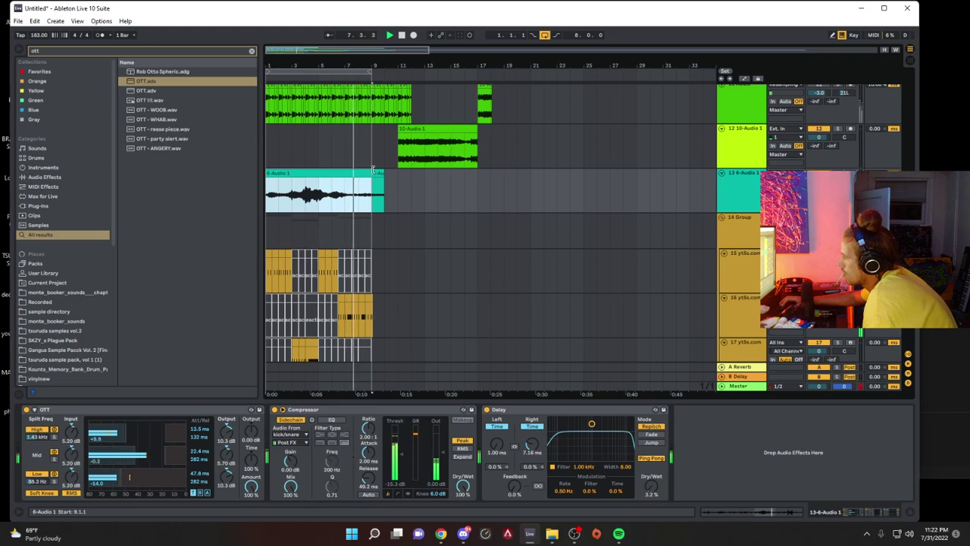
double_click(357, 187)
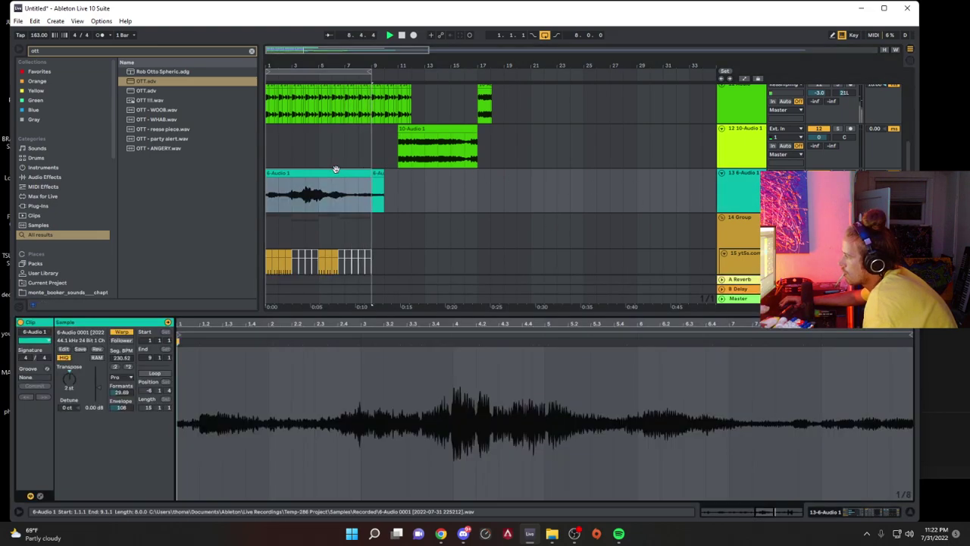
Step: Try transposing the extended 6-Audio 1 clip down to -10 semitones while playing the loop
key(space)
key(space)
drag(69, 379, 69, 400)
key(space)
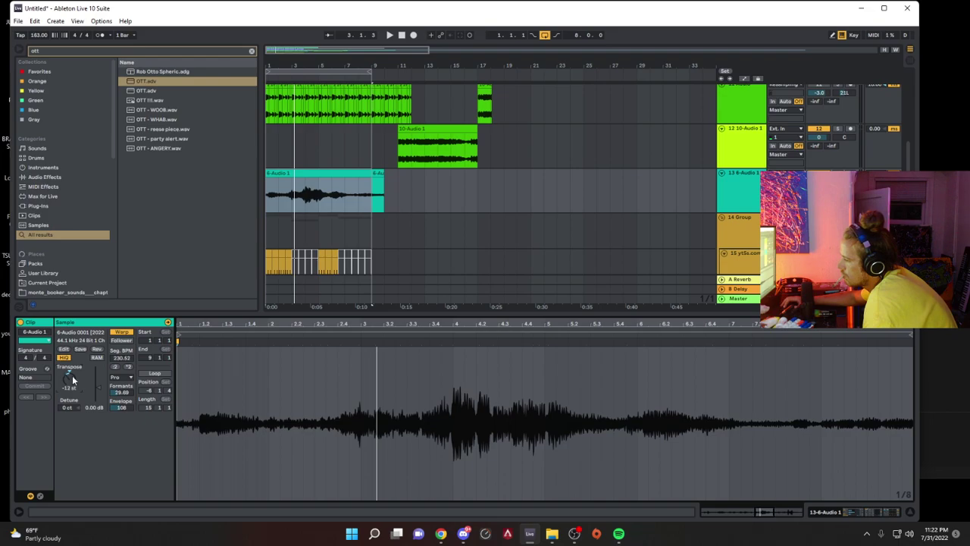
drag(71, 378, 70, 375)
key(space)
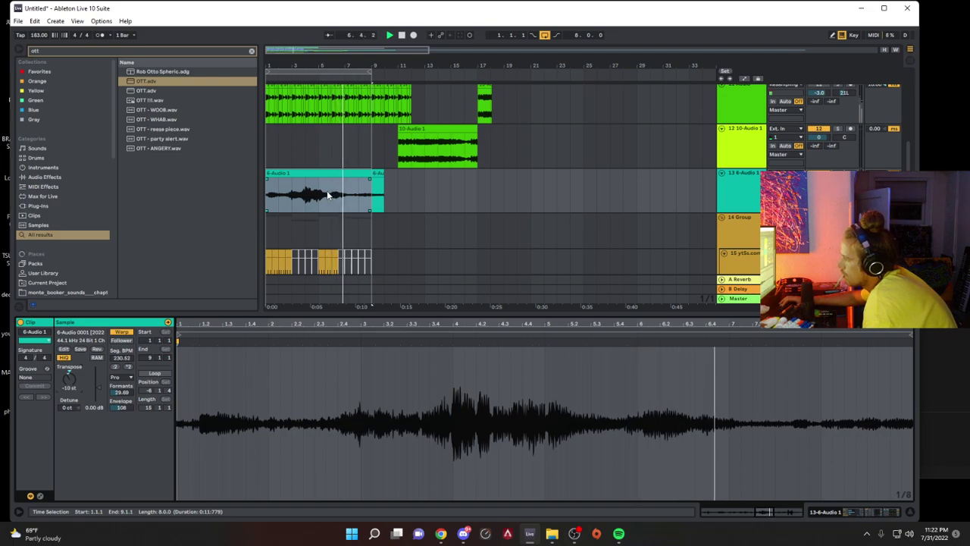
Step: Audition the extended 6-Audio 1 clip with the other tracks, starting playback from bar 3 and from bar 2
drag(345, 195, 358, 195)
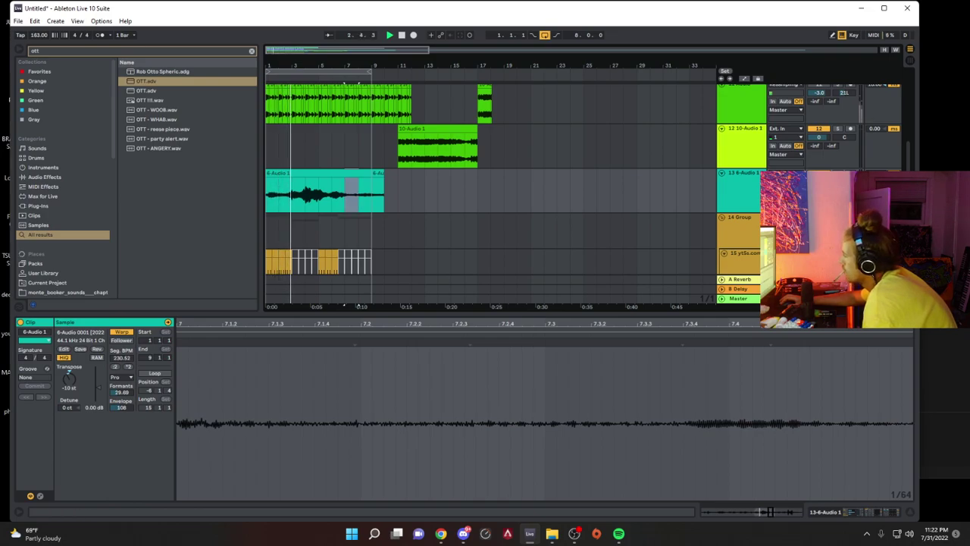
scroll(345, 81, up, 3)
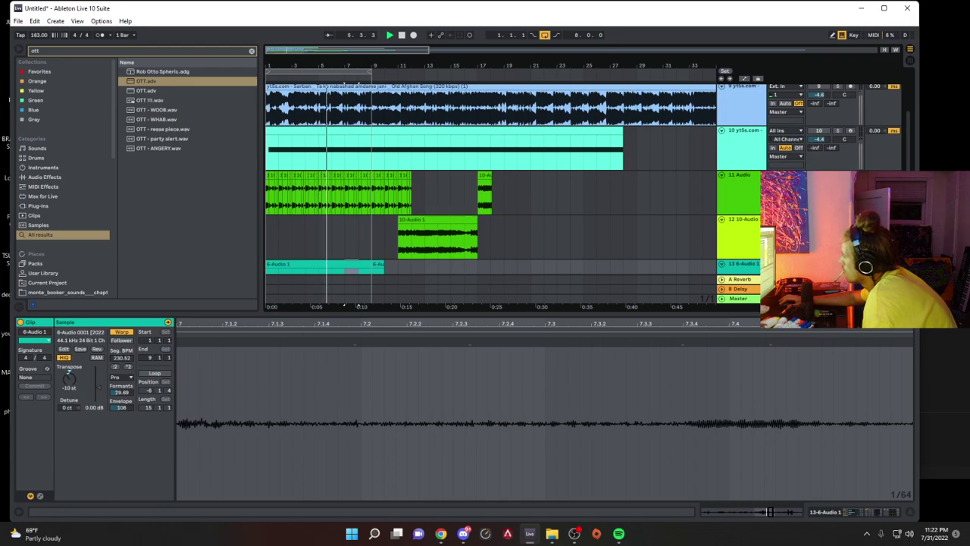
scroll(739, 184, down, 3)
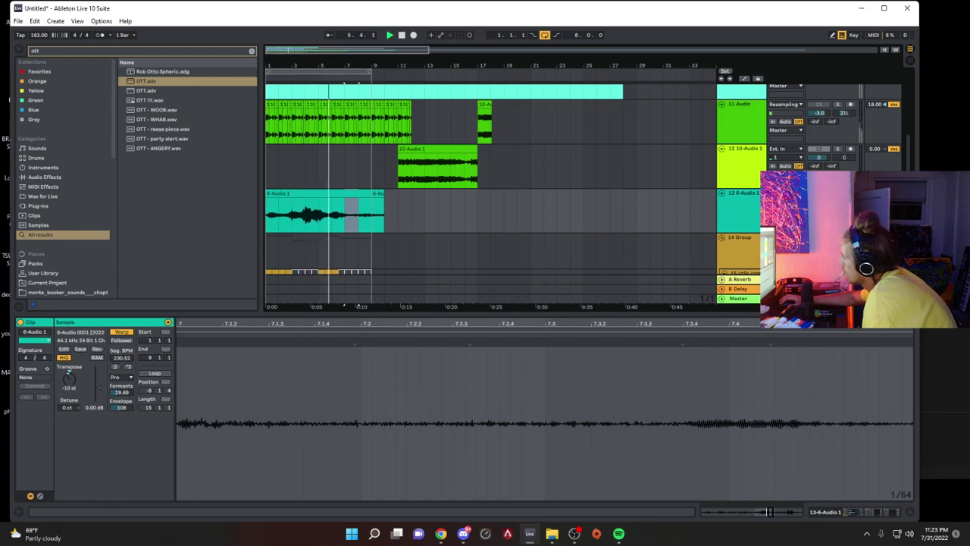
key(space)
click(292, 219)
key(space)
key(space)
key(space)
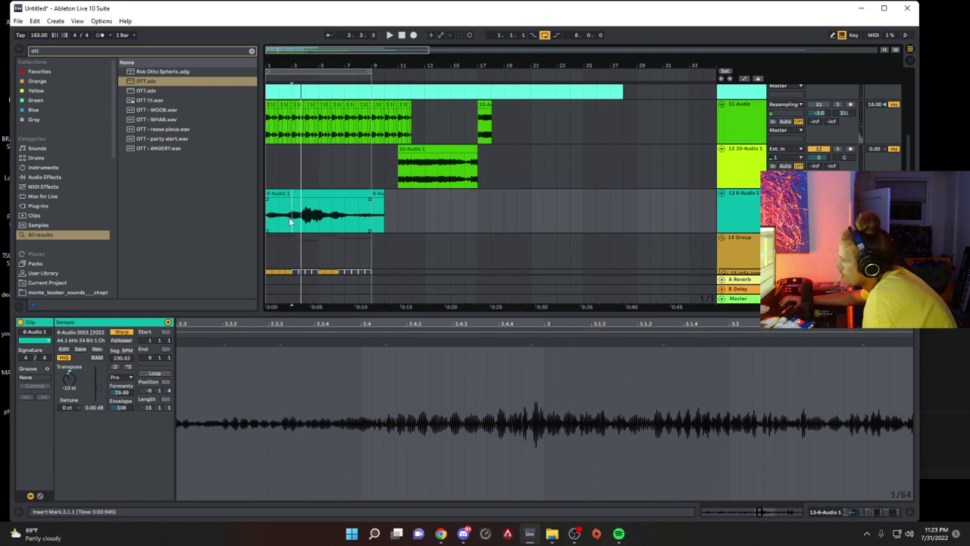
click(279, 218)
key(space)
key(space)
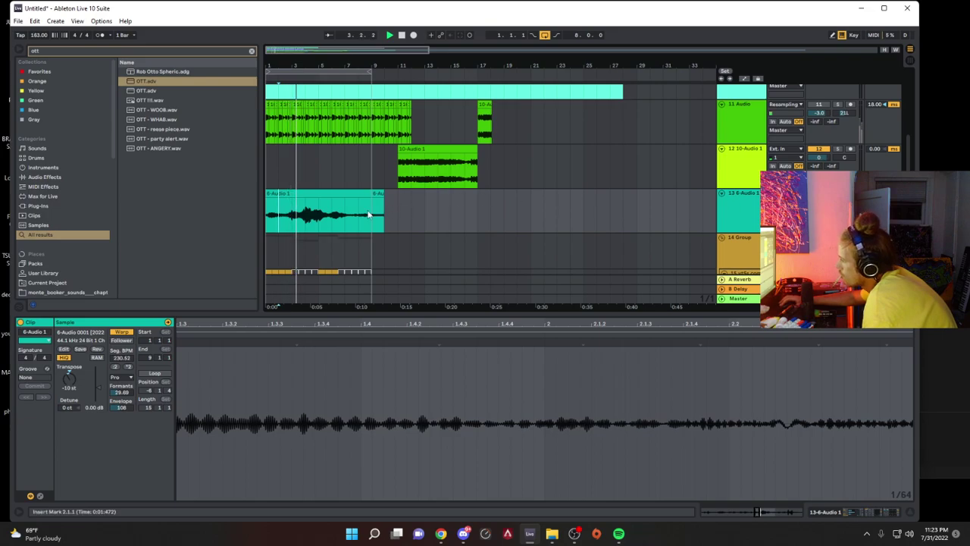
Step: Remove the first two bars of the 6-Audio 1 clip, transpose the remainder to 2 semitones and turn off Warp
drag(266, 216, 292, 216)
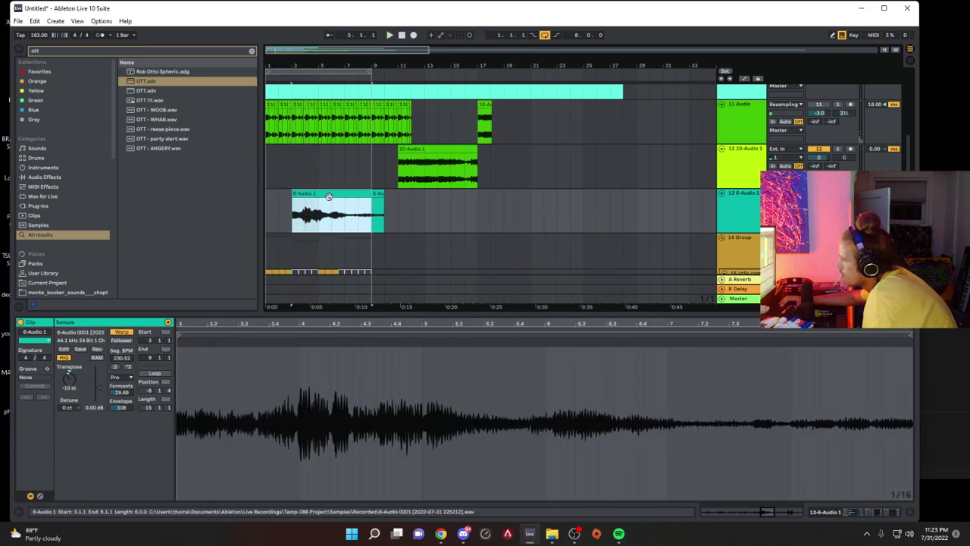
drag(69, 376, 68, 373)
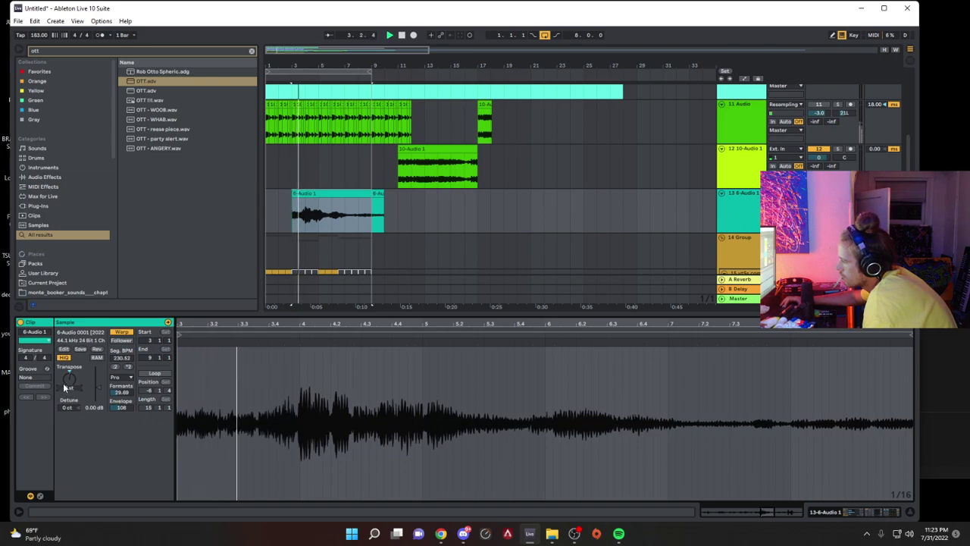
click(123, 331)
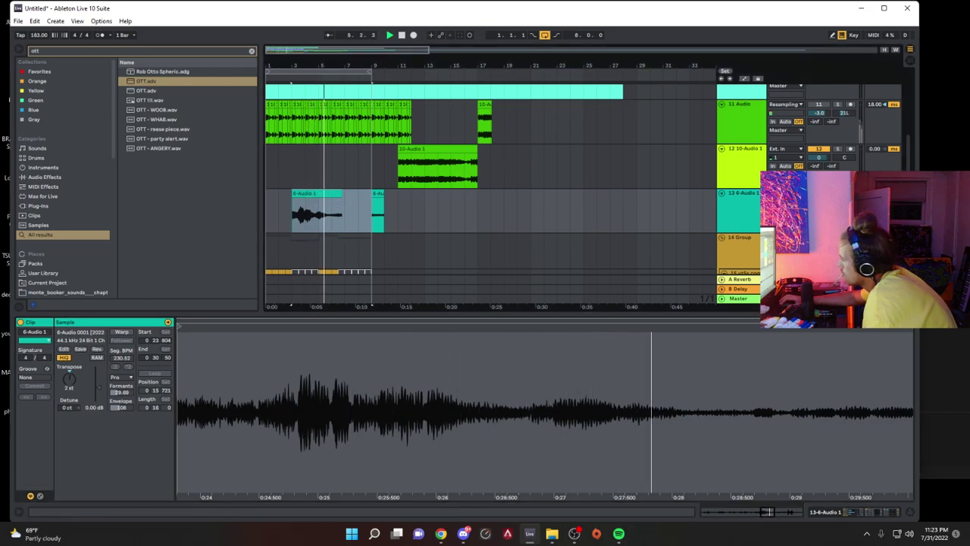
Step: Place a two-bar 6-Audio 1 segment at bar 1 of track 13 and duplicate it three times up to bar 9
click(340, 201)
drag(343, 194, 290, 216)
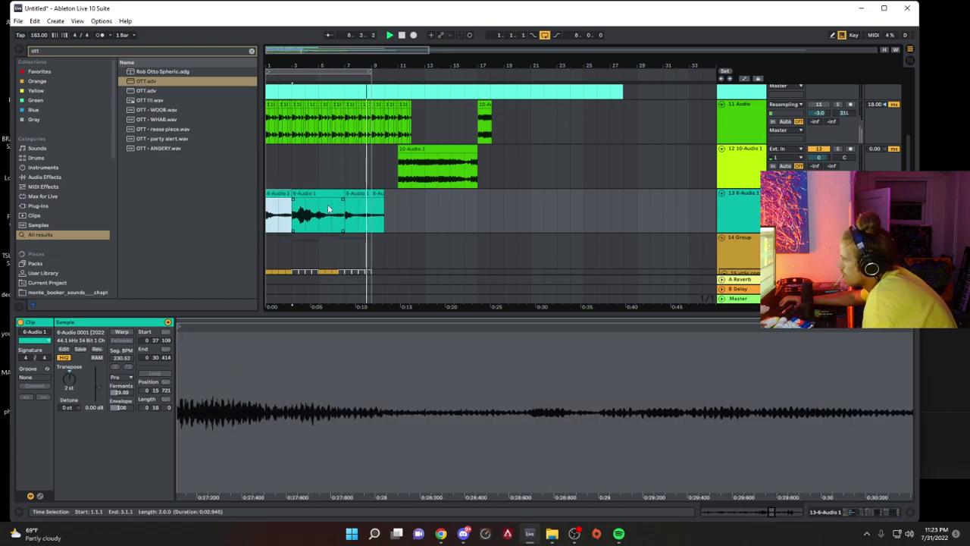
key(ctrl+d)
key(ctrl+d)
key(ctrl+d)
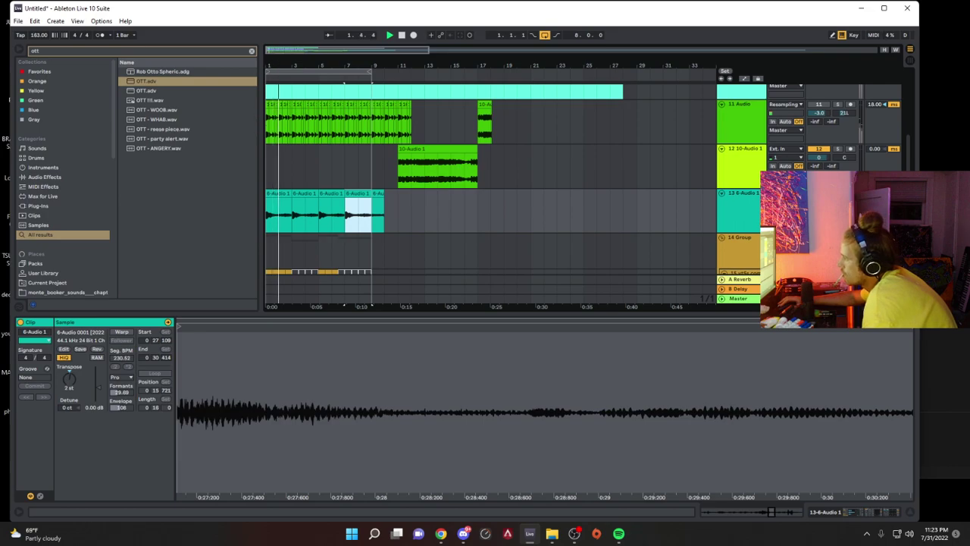
Step: Adjust the volume of track 13 and fold audio track 9 in the arrangement
drag(273, 66, 273, 99)
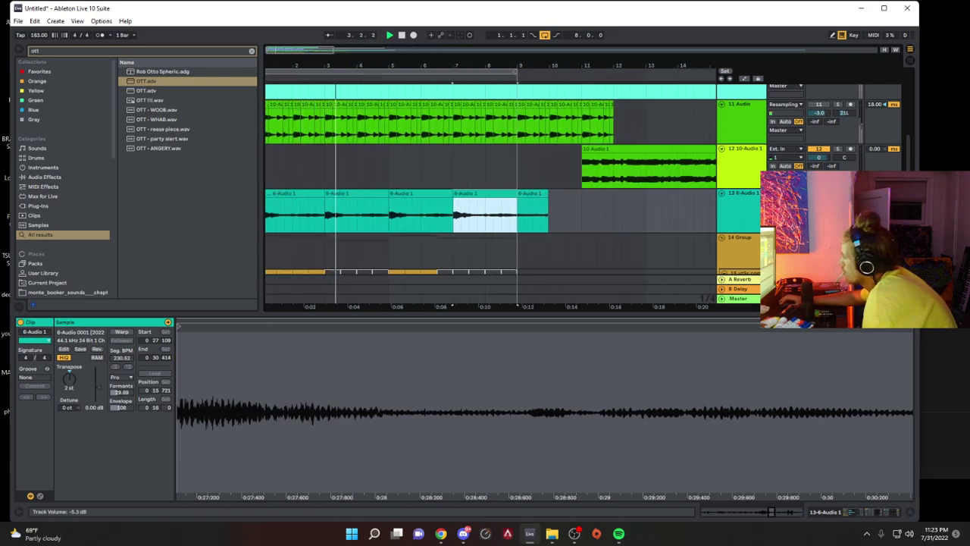
drag(819, 202, 819, 195)
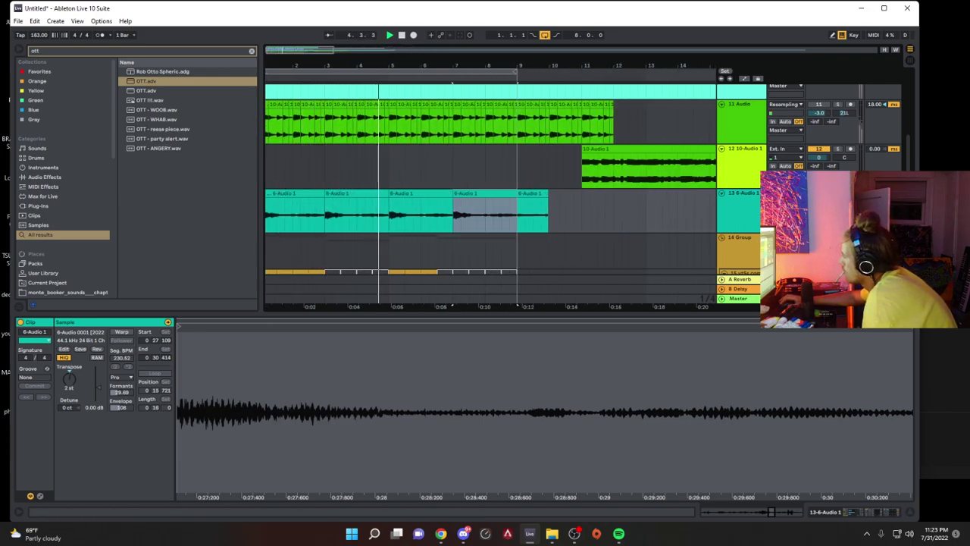
scroll(735, 159, up, 2)
scroll(726, 150, up, 5)
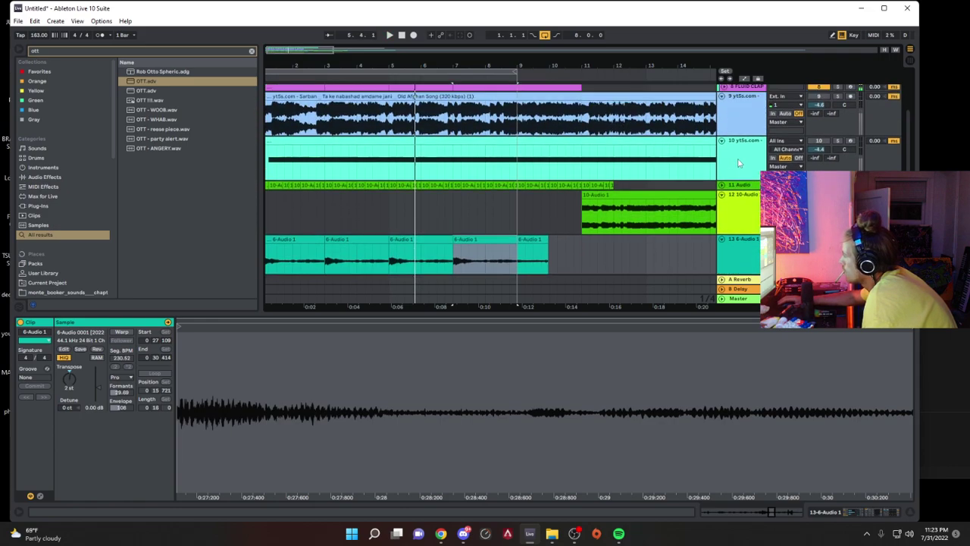
drag(818, 152, 818, 163)
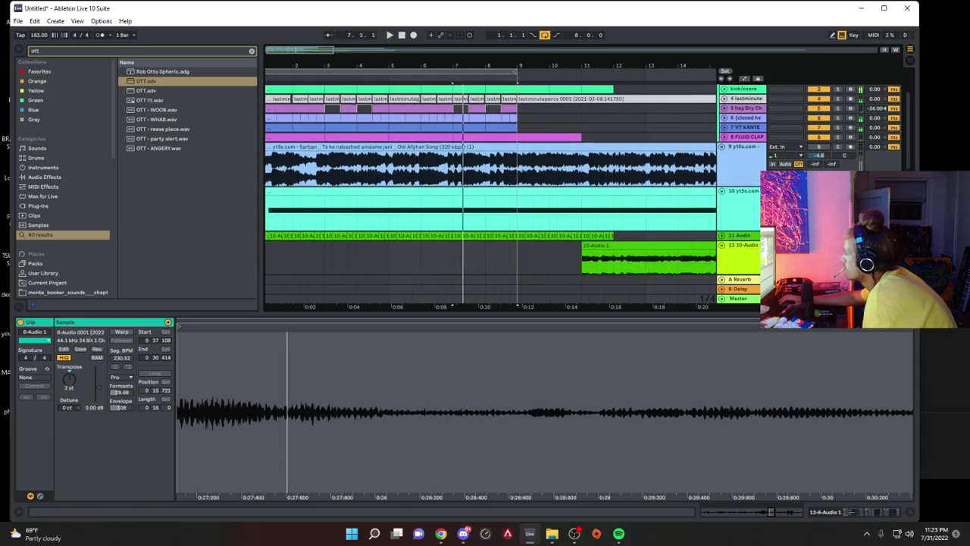
click(724, 148)
scroll(573, 211, up, 2)
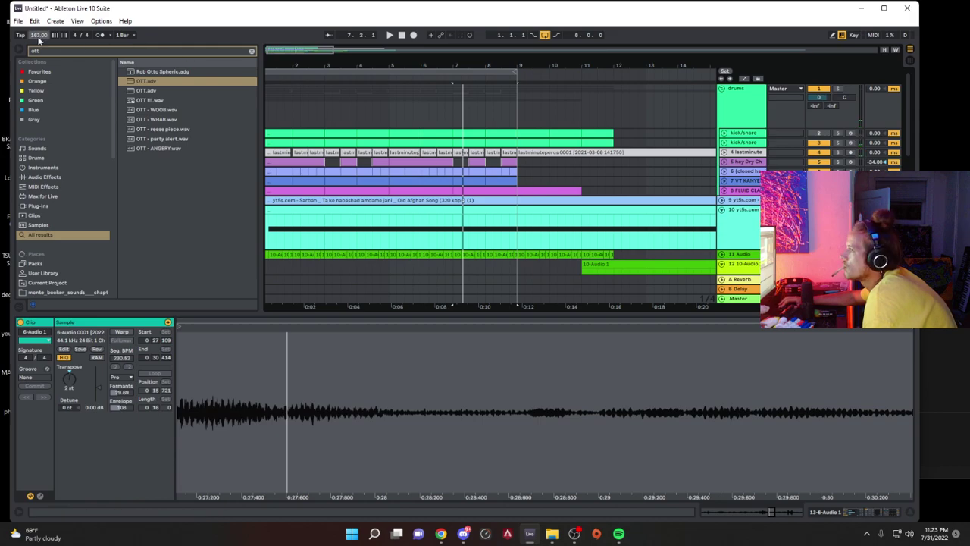
Step: Open the recent set "carmack type bullshit.als" and choose to save the untitled set's changes first
click(18, 21)
mouse_move(125, 56)
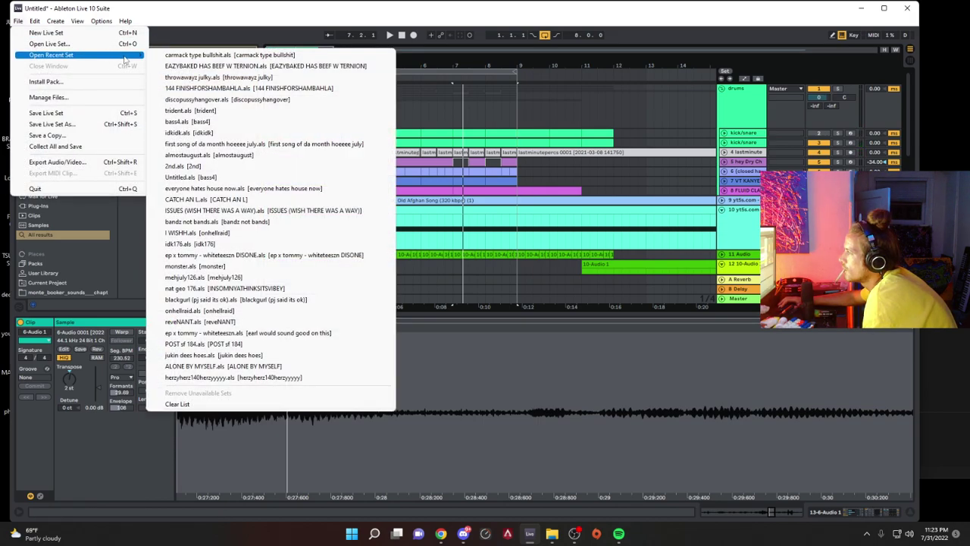
click(251, 58)
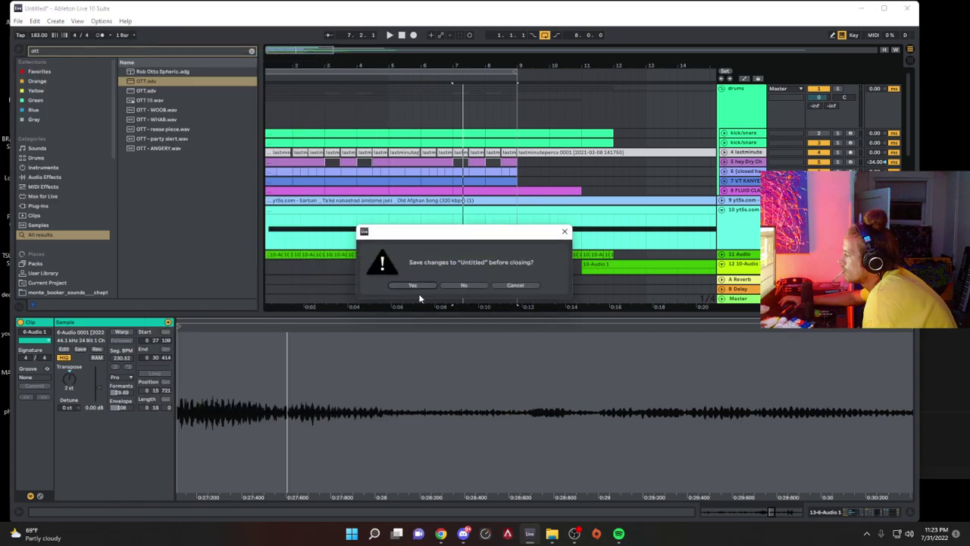
click(419, 293)
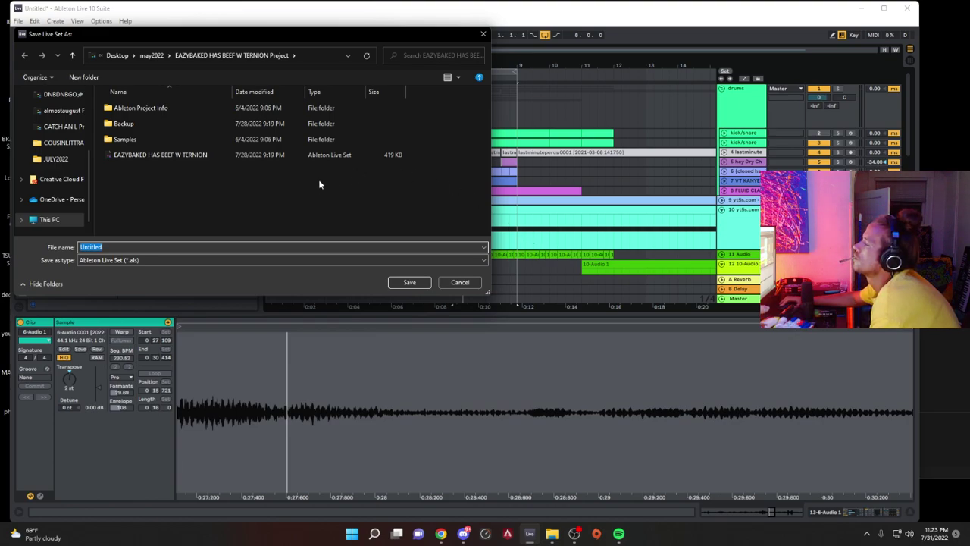
Step: Browse to the Desktop for the save location and create a new folder there named august2020
click(162, 56)
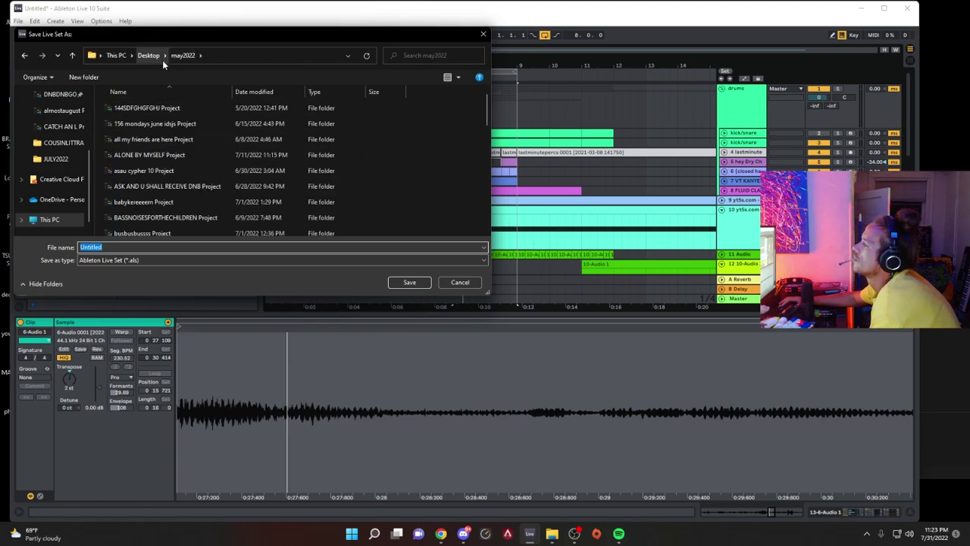
scroll(76, 161, up, 3)
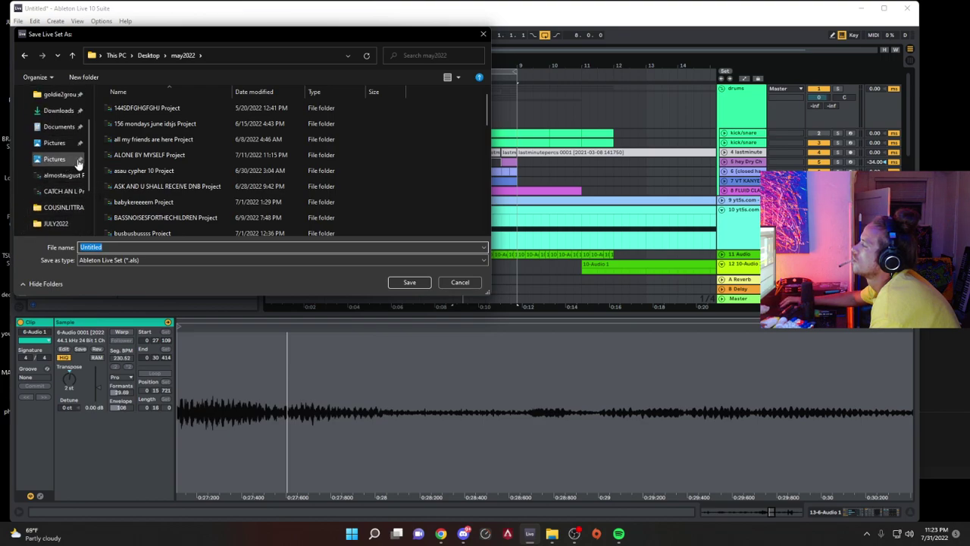
scroll(76, 161, up, 2)
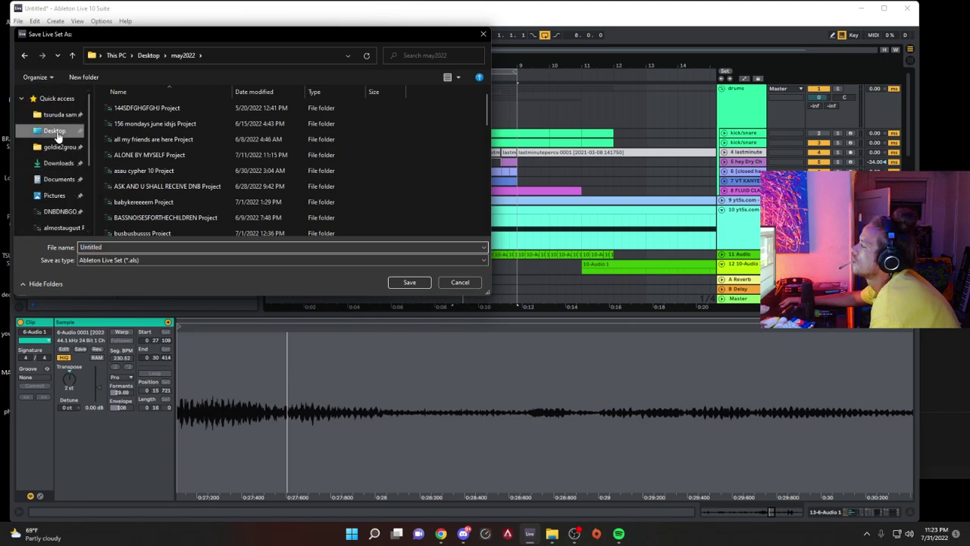
click(54, 130)
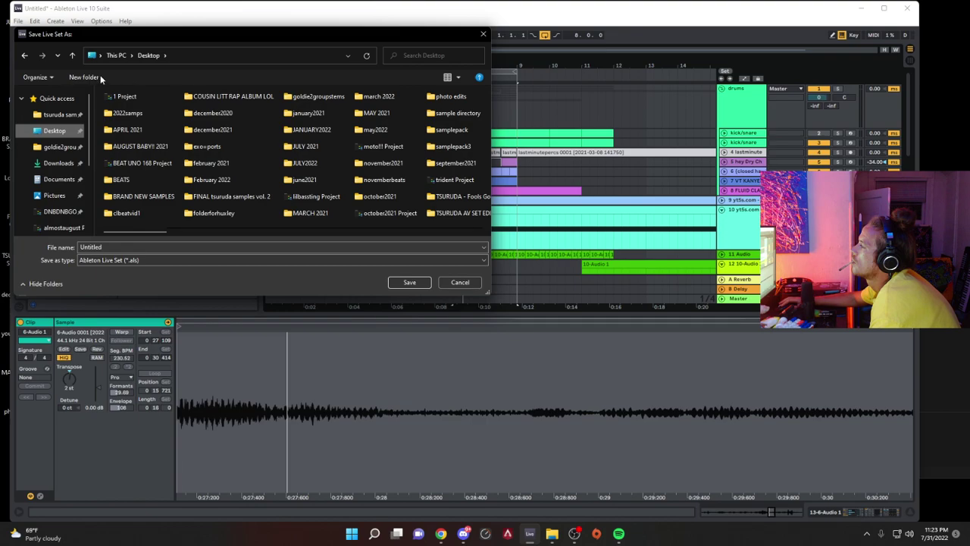
click(85, 77)
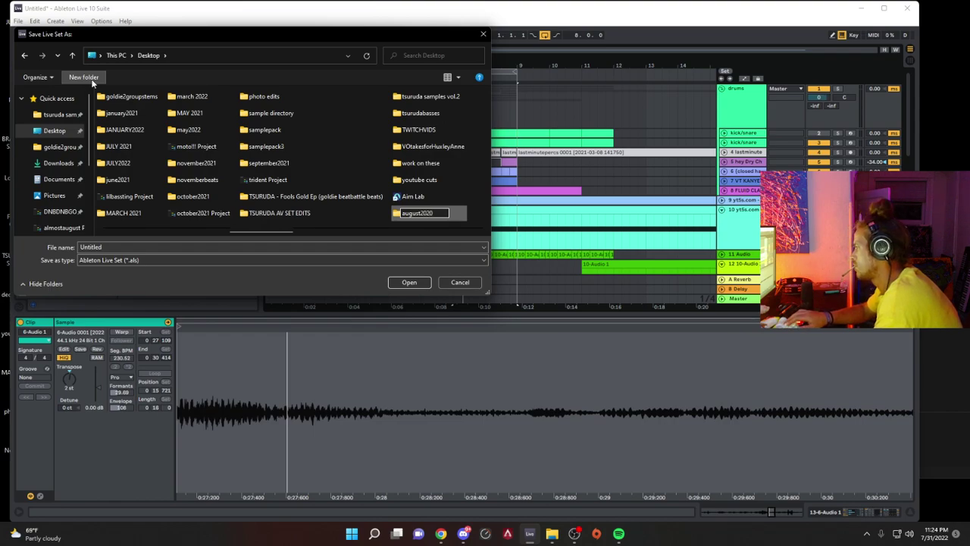
key(Return)
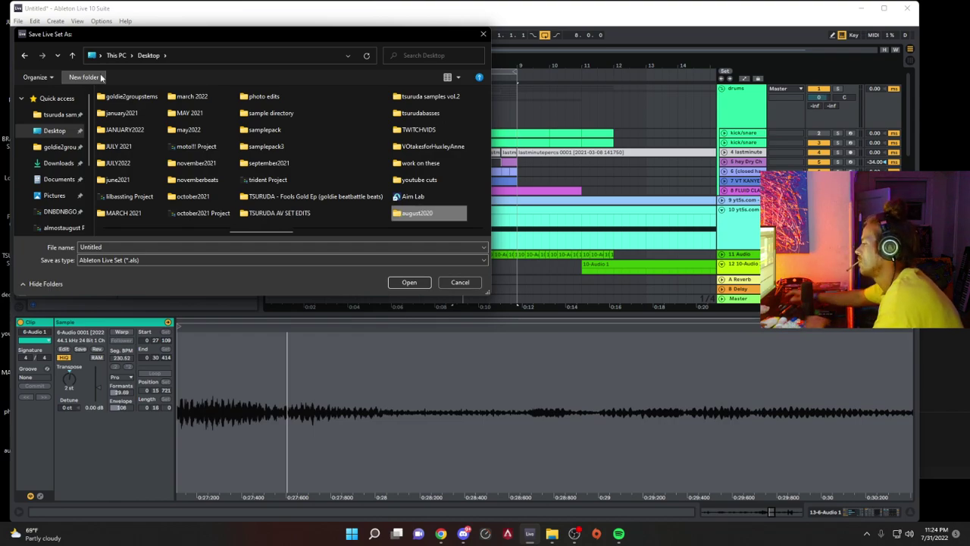
Step: Name the untitled set 111111 and save it on the Desktop
double_click(110, 245)
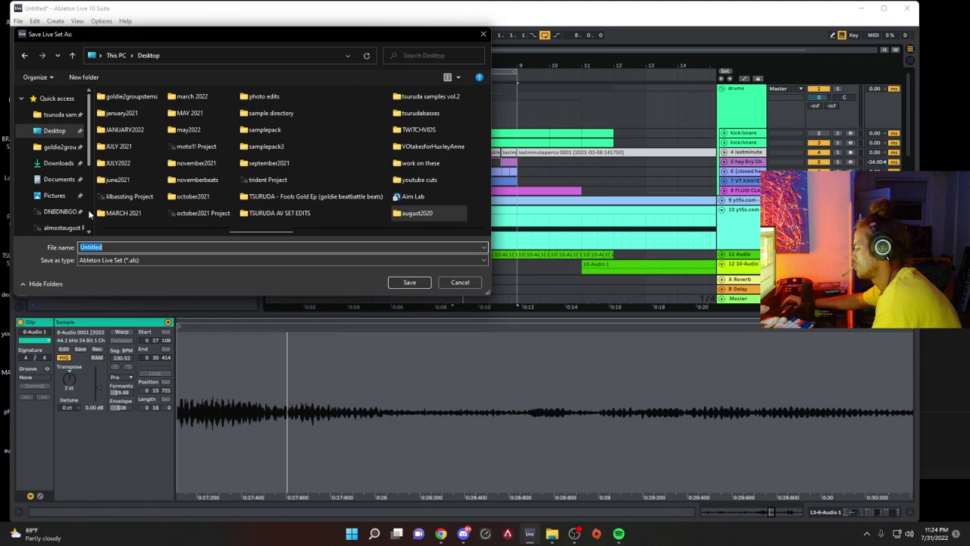
text(111111)
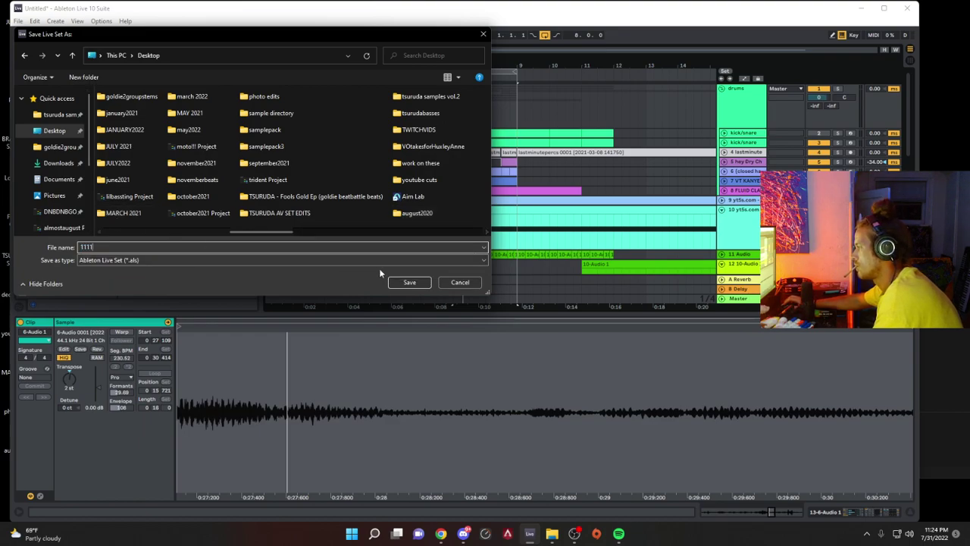
click(400, 282)
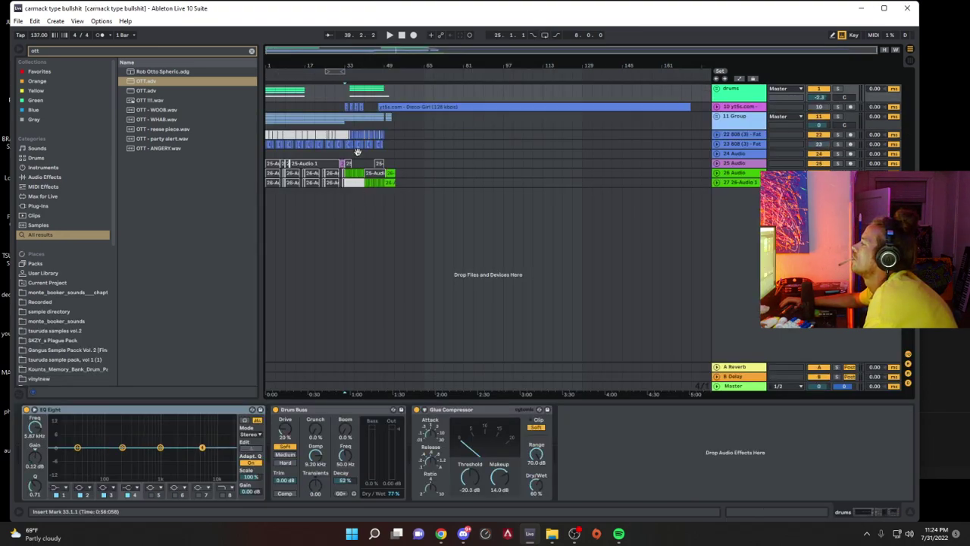
Step: Adjust the loop to span bars 9 to 33, play the set, and unfold 11 Group to view 14 Group's effects
drag(328, 71, 261, 69)
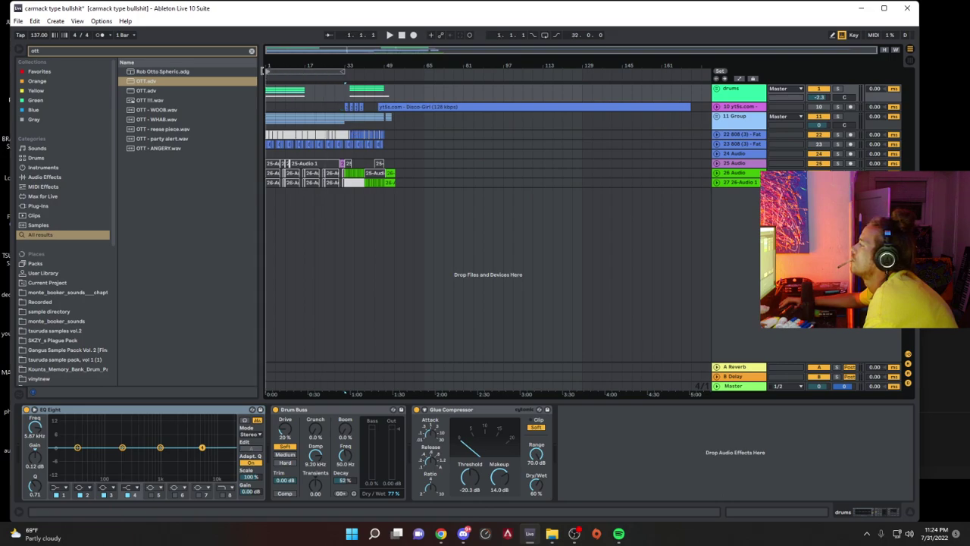
key(space)
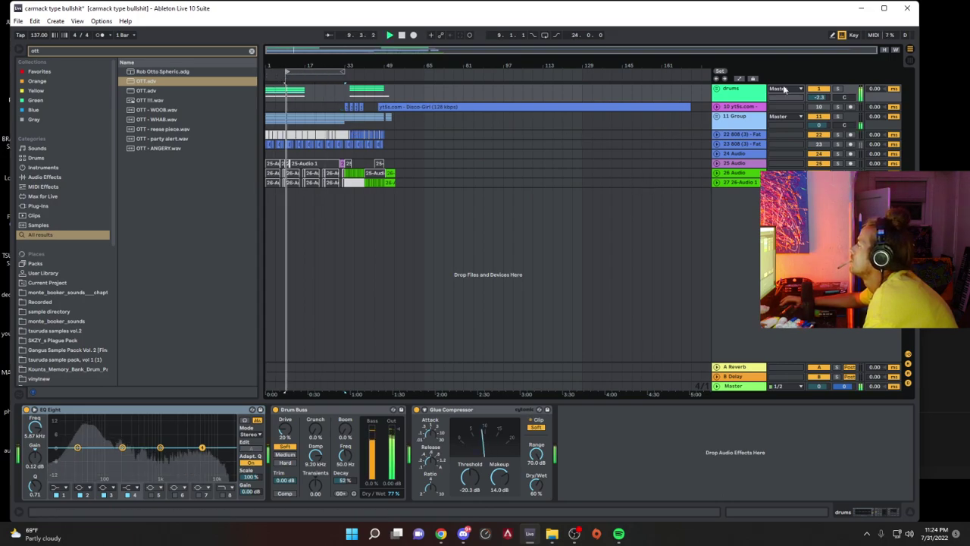
click(742, 123)
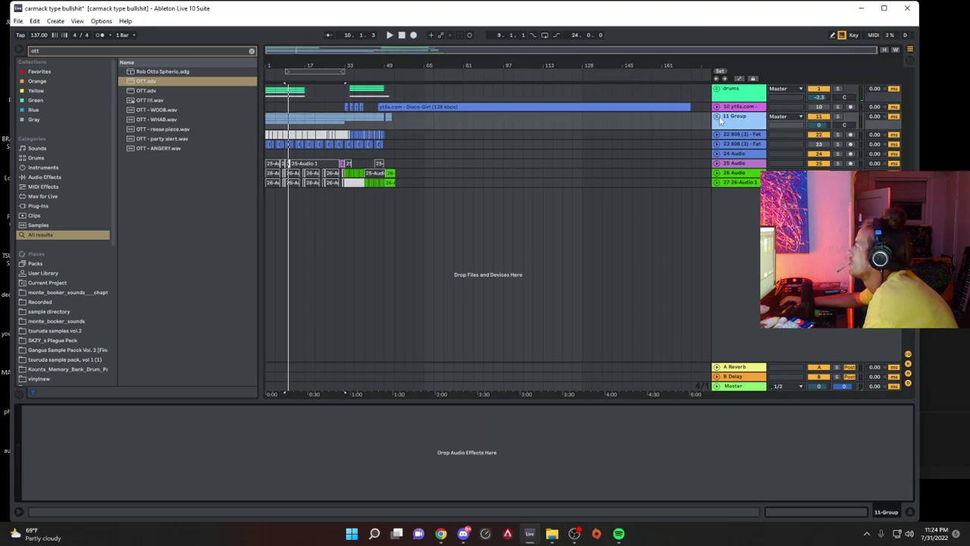
click(717, 116)
click(744, 188)
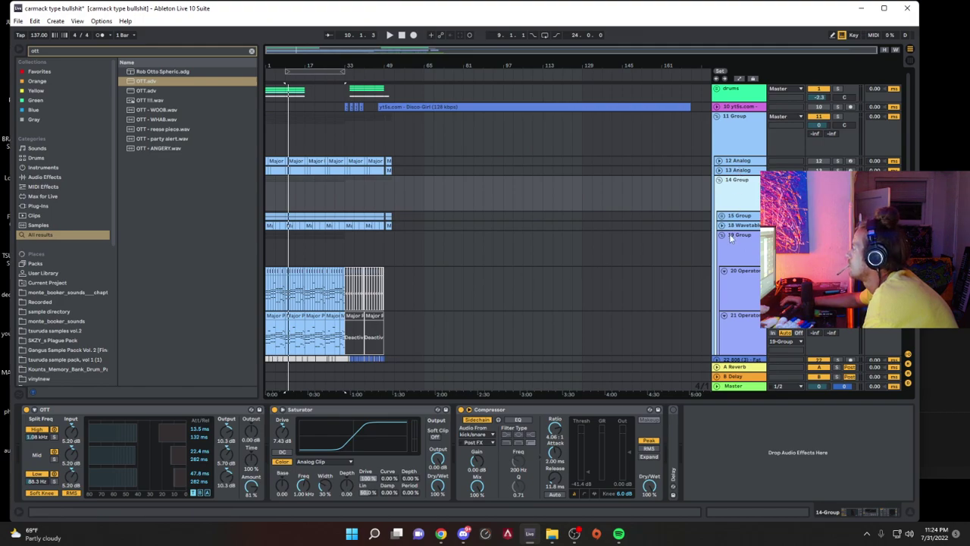
key(space)
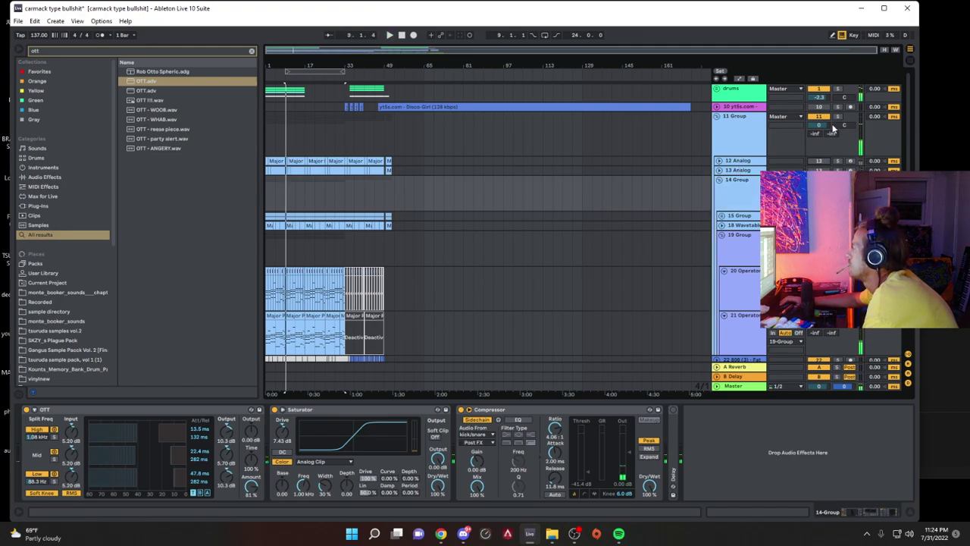
Step: View the effect chain of 19 Group and play the arrangement from bar 25
click(732, 246)
key(space)
drag(379, 454, 424, 458)
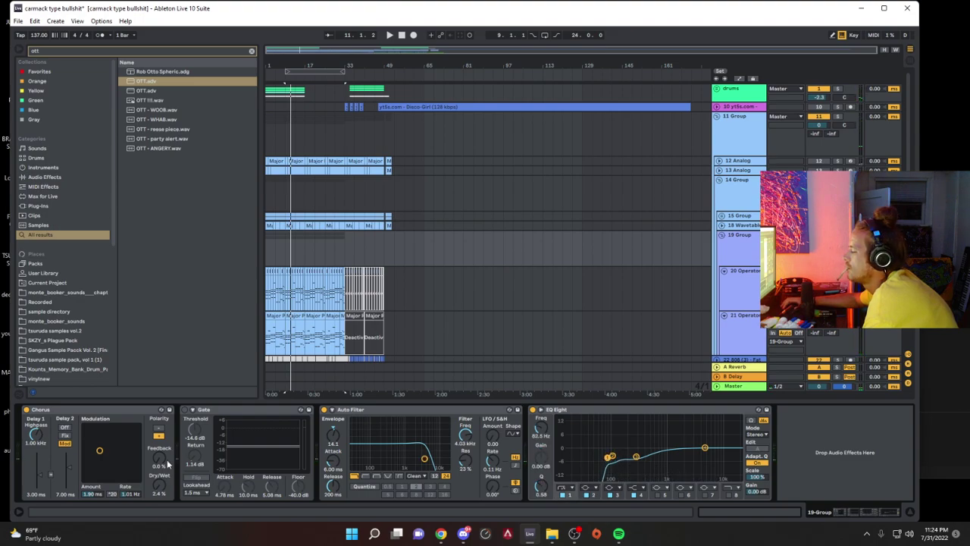
click(327, 250)
key(space)
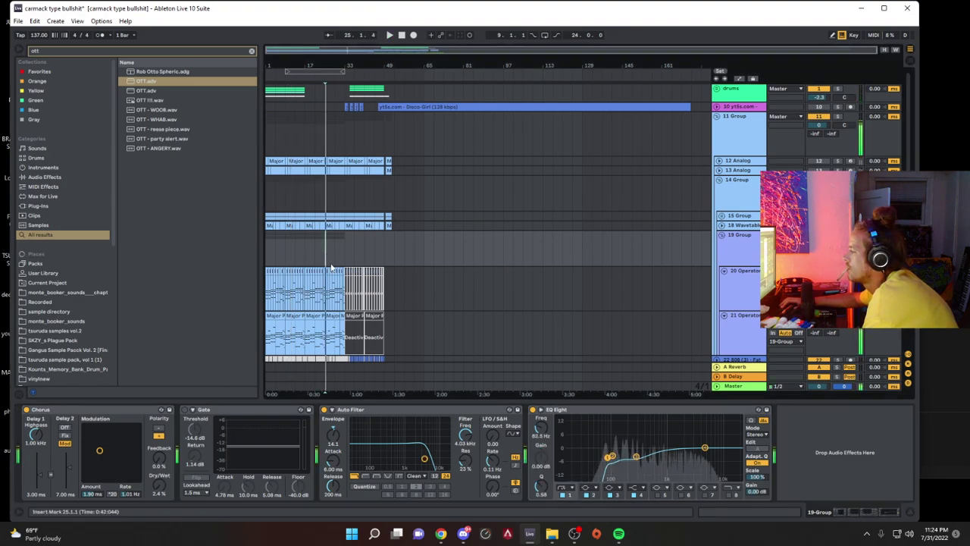
Step: Open the recent set trident.als and play it from the start
click(17, 20)
mouse_move(46, 54)
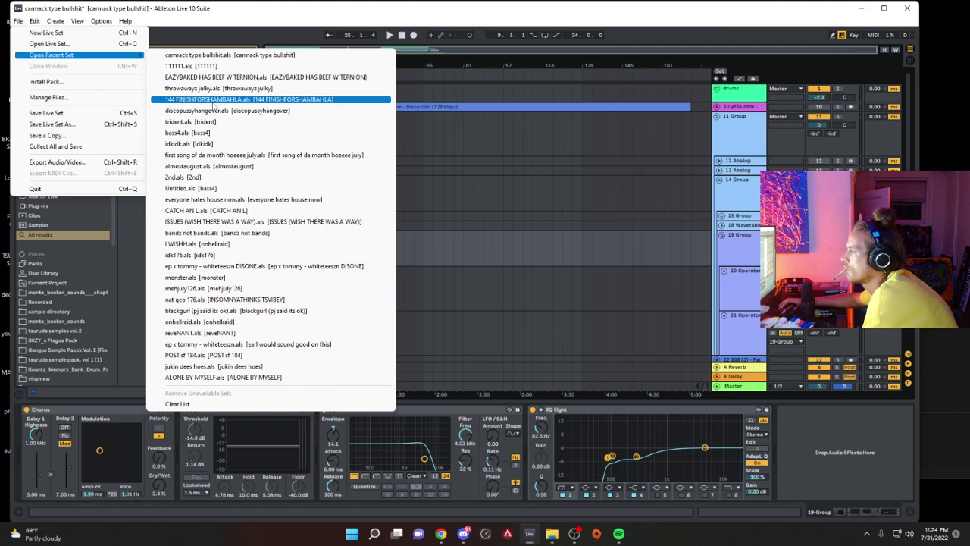
click(216, 111)
key(Return)
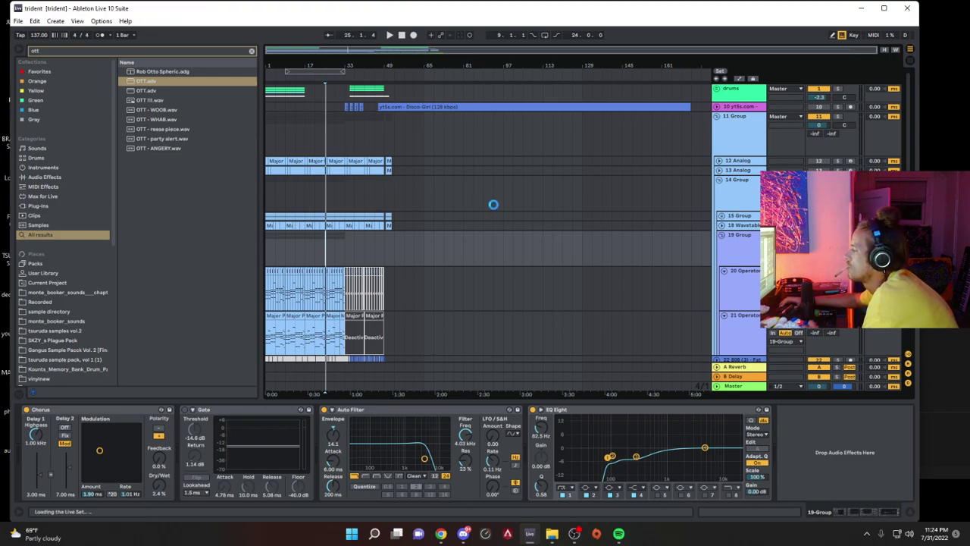
key(space)
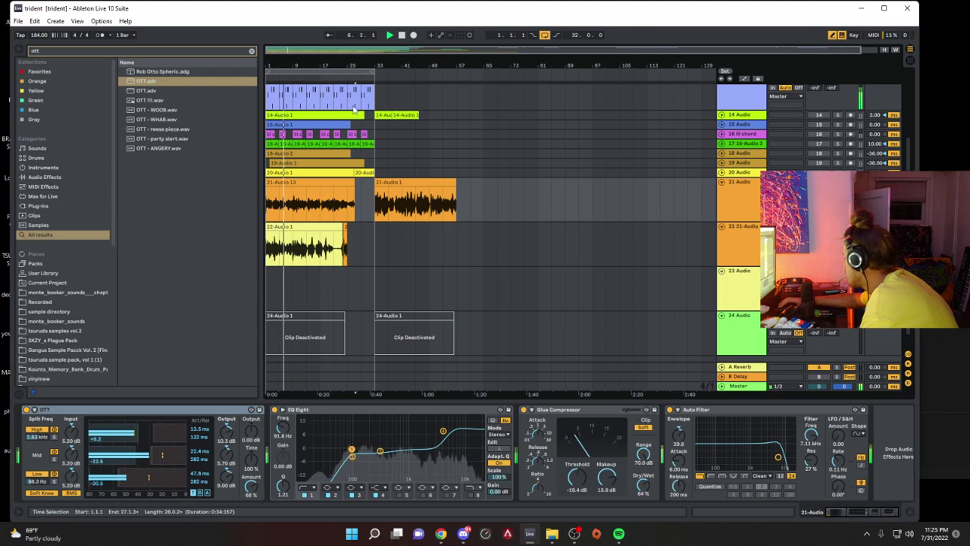
right_click(348, 161)
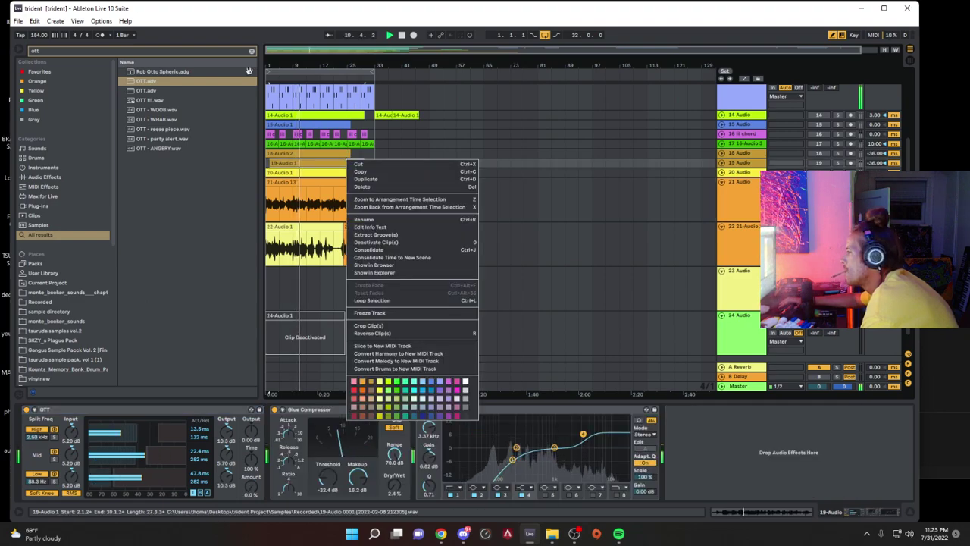
click(366, 179)
click(17, 20)
click(17, 21)
click(17, 20)
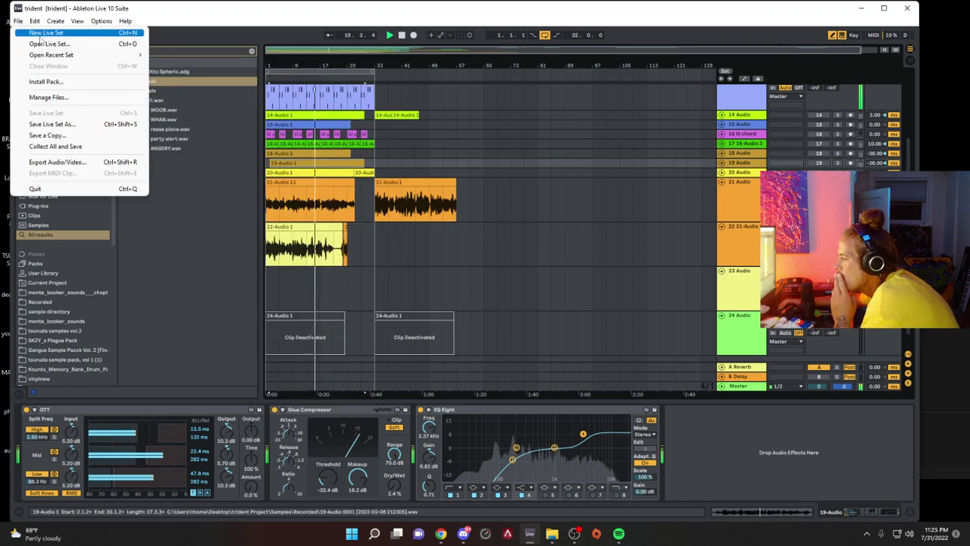
mouse_move(48, 20)
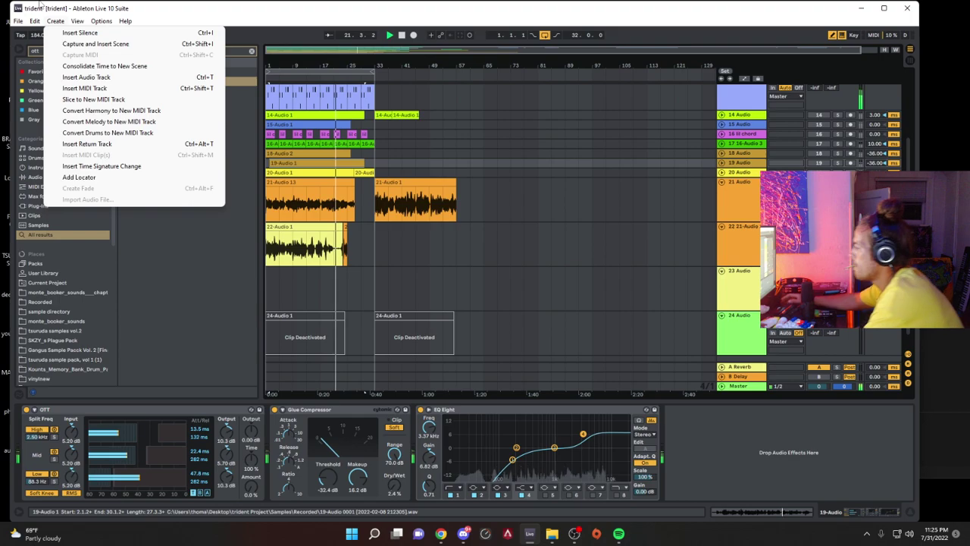
click(430, 238)
Step: Create a new Live Set in place of the trident set
click(18, 21)
click(37, 30)
click(447, 277)
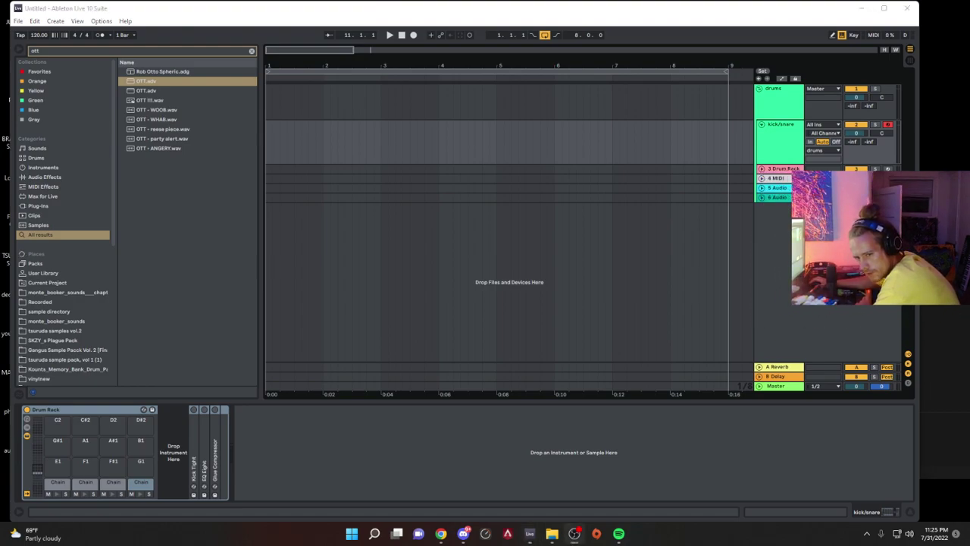
Step: Select bars 1 to 9 and the kick/snare track, and set the tempo to 168 BPM
click(445, 436)
click(403, 72)
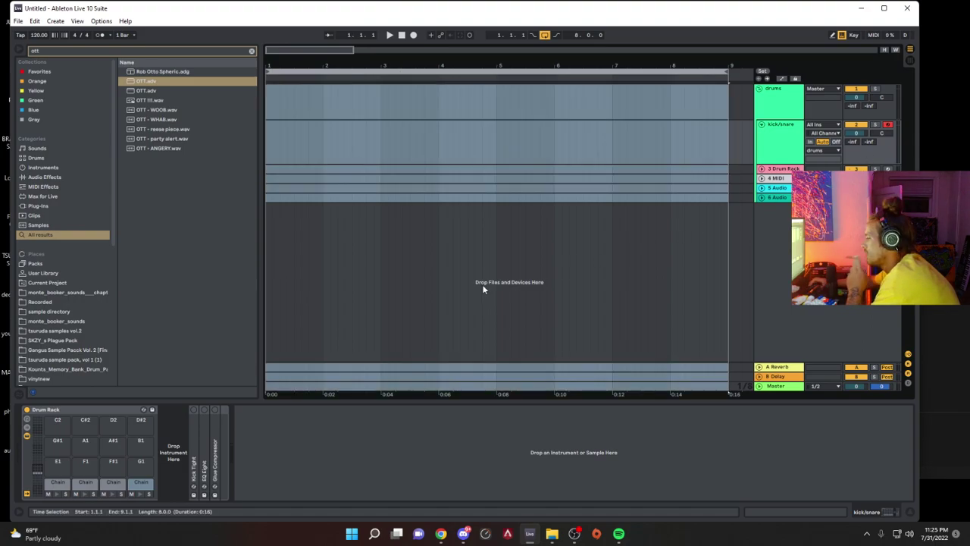
click(778, 139)
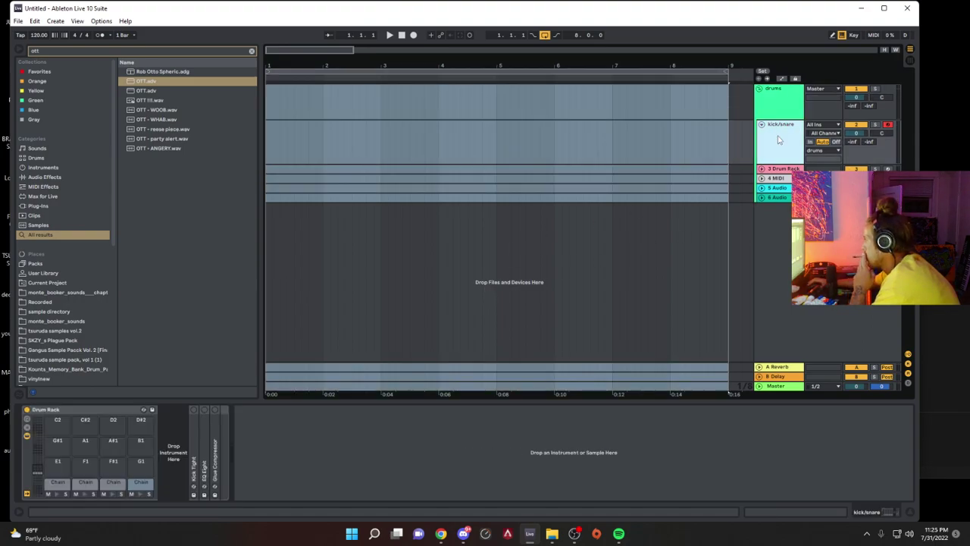
drag(39, 35, 38, 15)
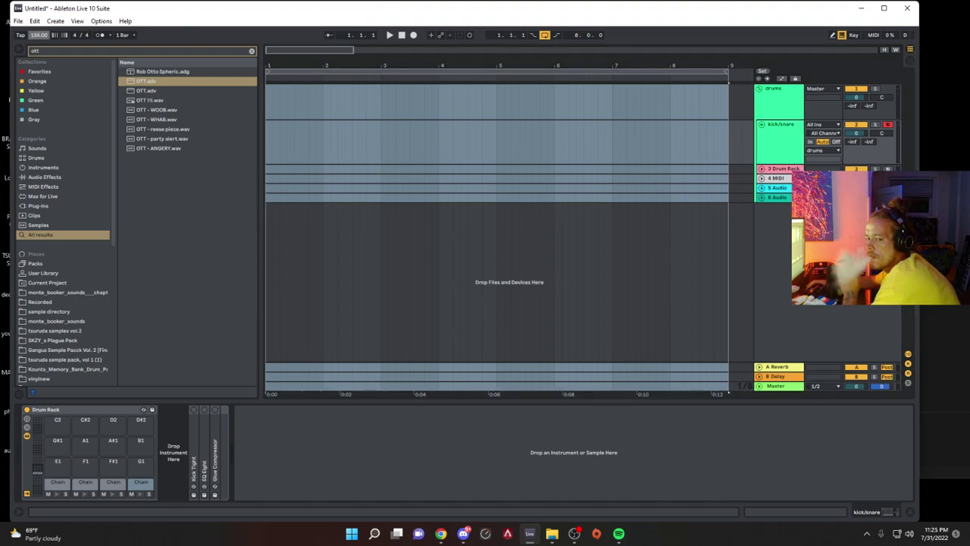
drag(39, 15, 39, 12)
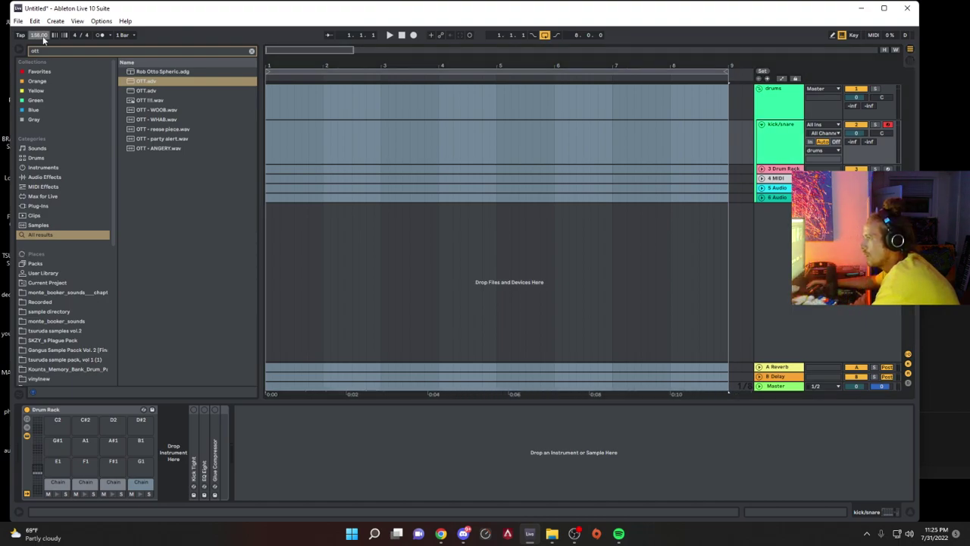
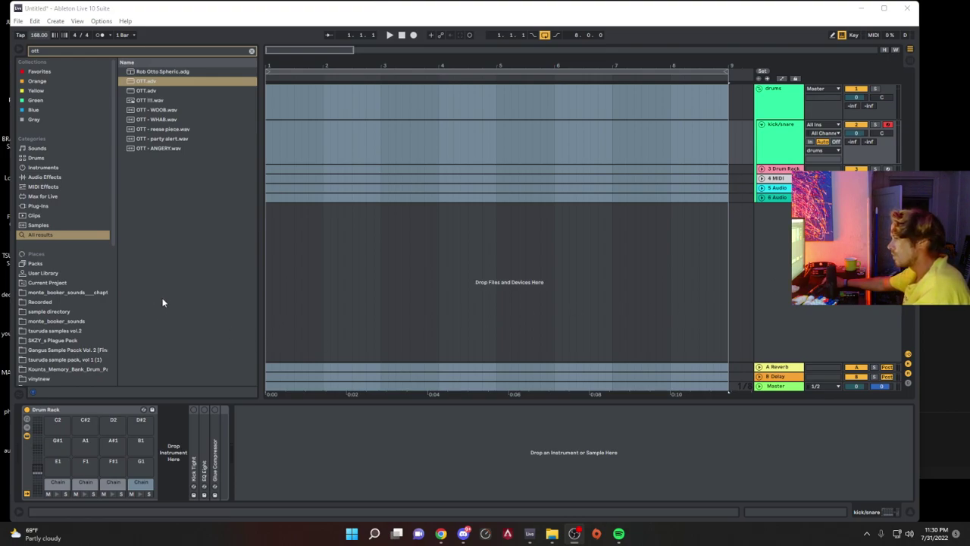
Step: Clear the browser search and audition FLUID VOX.wav and the ice cup samples ICE SQUEKY.wav and ICE RIM.wav in the monte_booker_sounds chapter two library
click(79, 292)
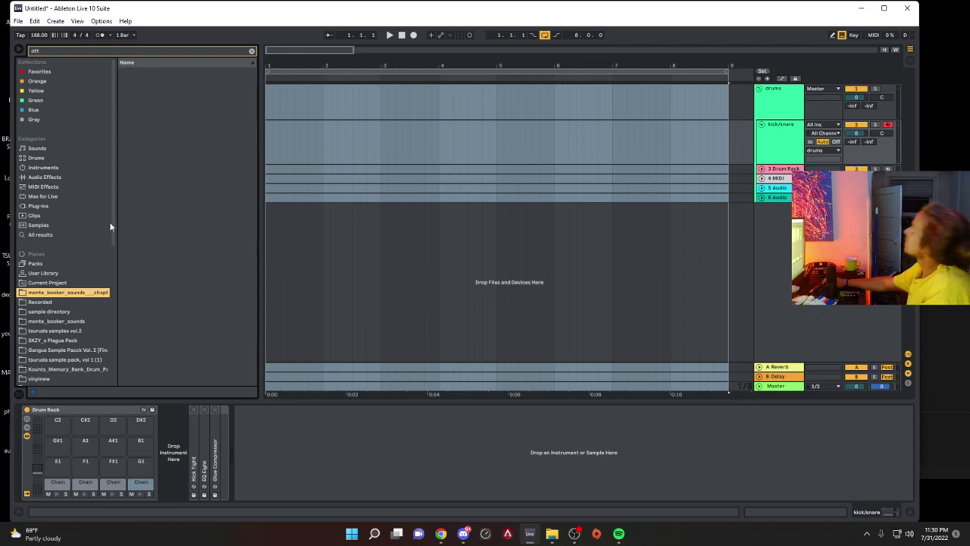
click(252, 51)
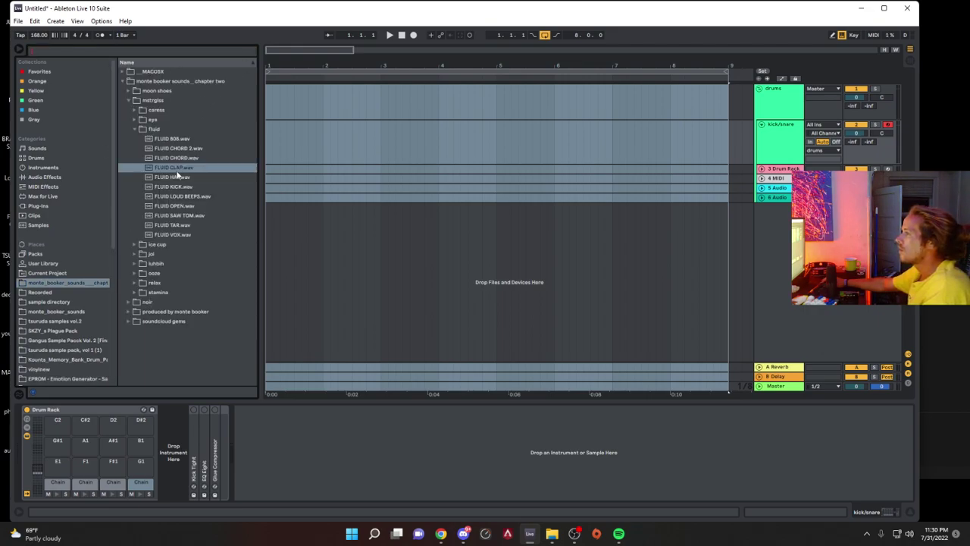
click(174, 235)
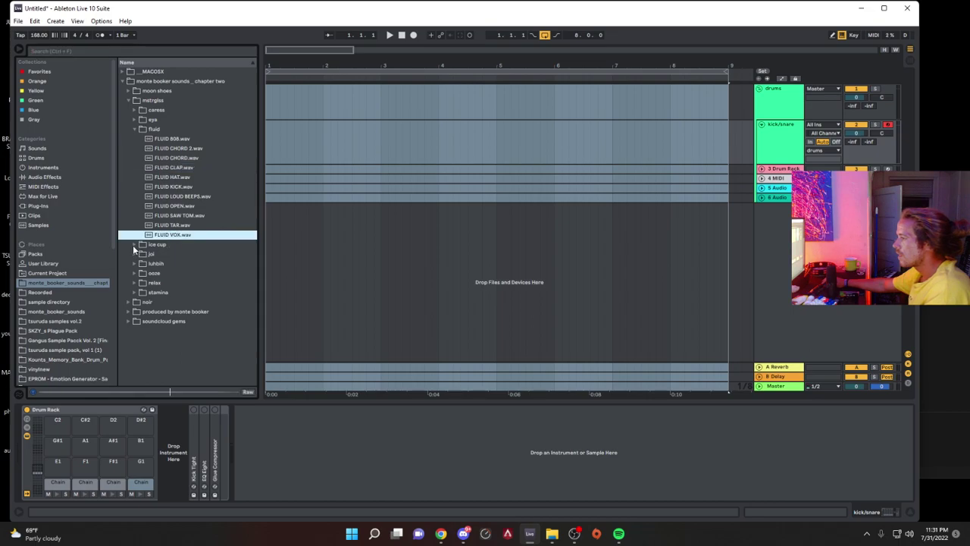
click(138, 245)
click(162, 216)
click(168, 206)
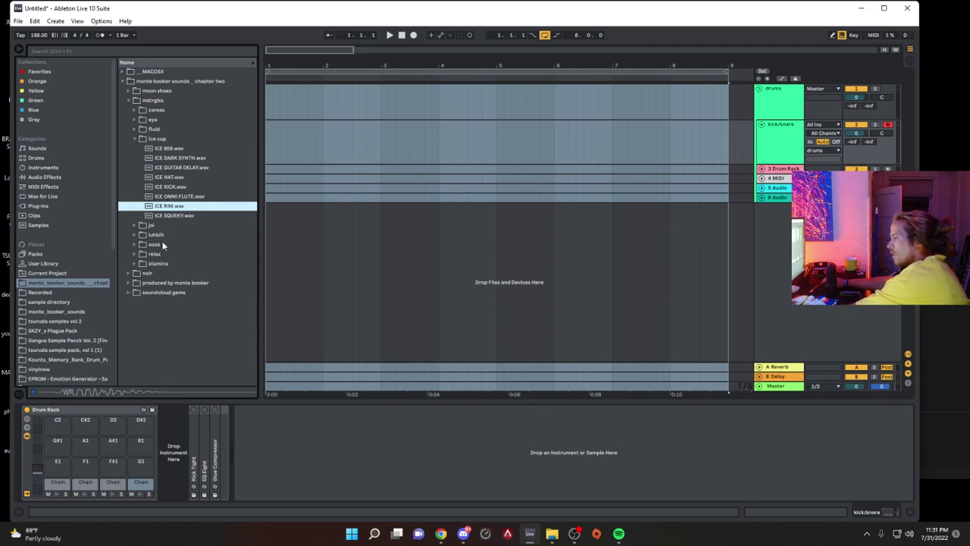
Step: Audition samples in the soundcloud gems "no no" folder and load NO NO CLAP.wav onto the third pad of the Drum Rack's lowest row
click(131, 292)
click(140, 187)
click(149, 206)
click(149, 215)
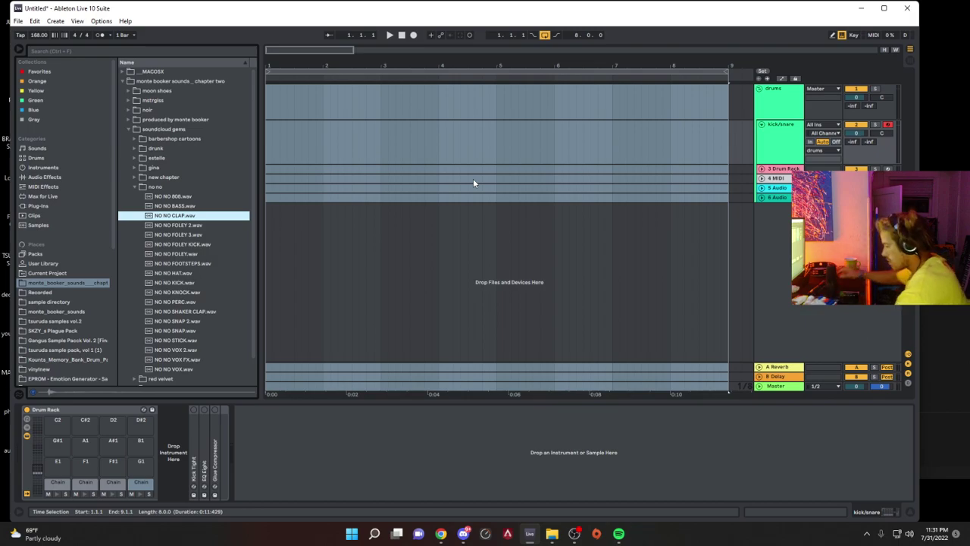
drag(179, 219, 122, 484)
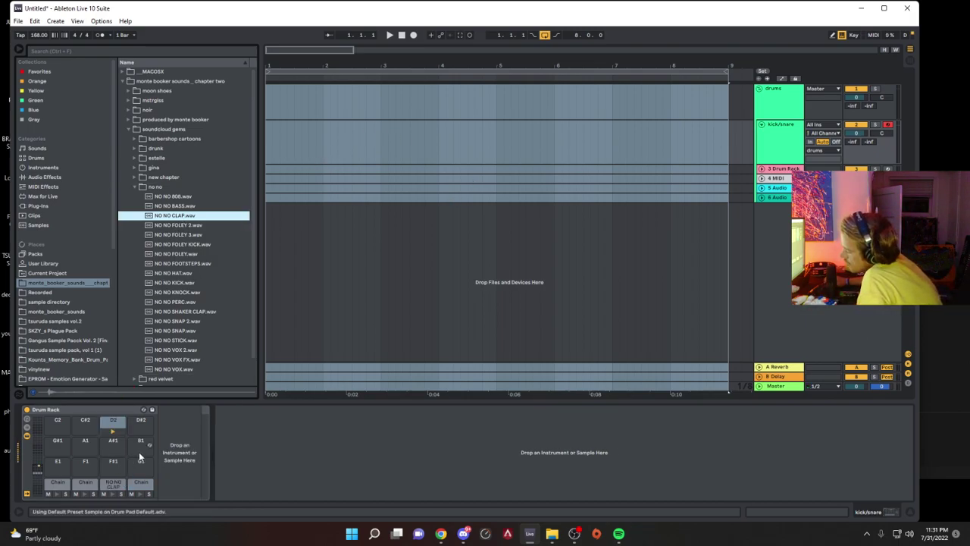
click(115, 483)
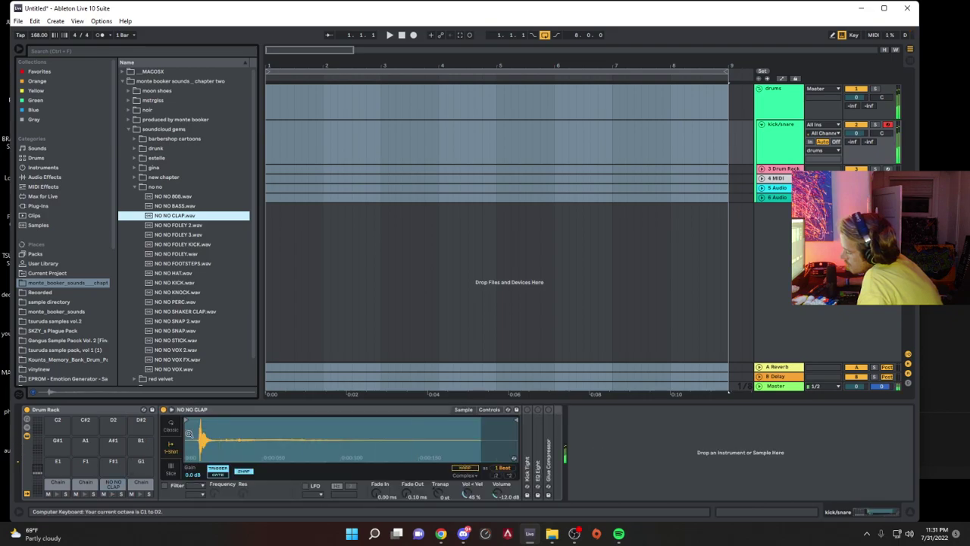
Step: Trim the NO NO CLAP start to the transient, switch its Simpler to Classic mode, and enable the filter with an 11.1 kHz cutoff
drag(187, 421, 202, 421)
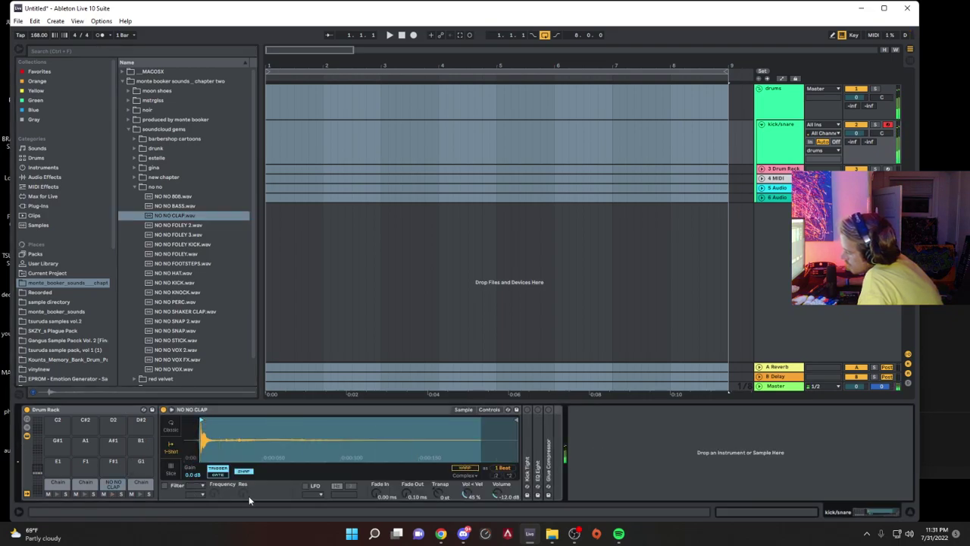
drag(439, 494, 486, 523)
click(172, 425)
click(165, 485)
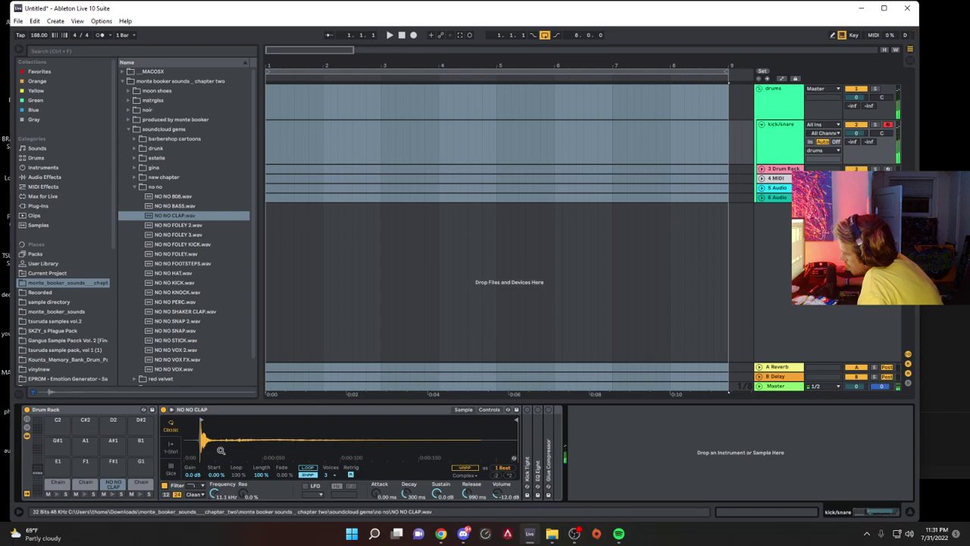
Step: Audition NO NO SNAP.wav in the "no no" folder and load it onto the fourth pad of the Drum Rack's lowest row
click(186, 342)
key(Up)
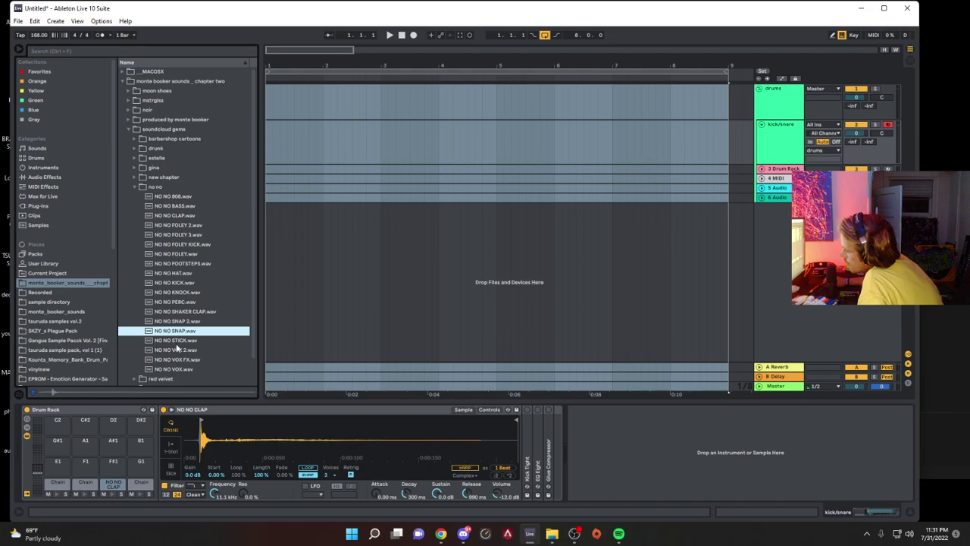
click(135, 480)
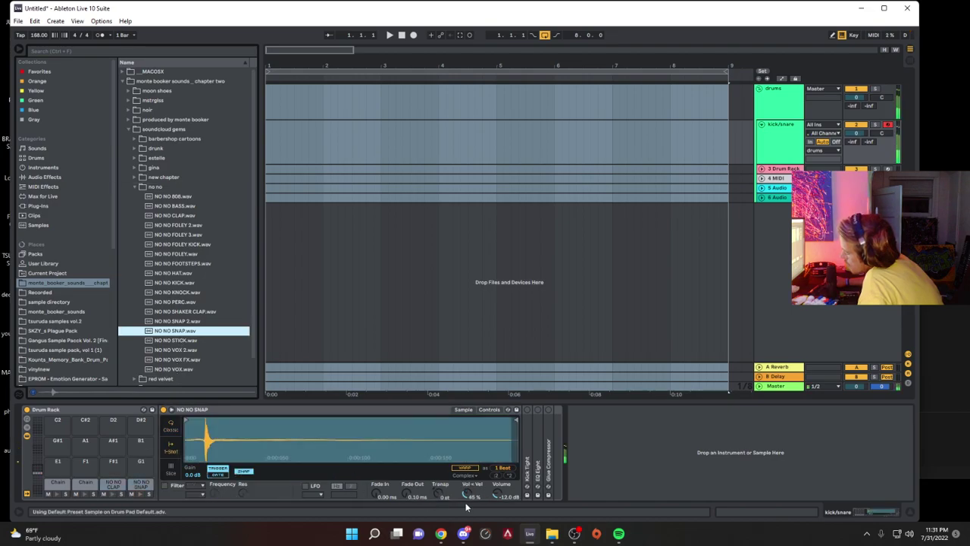
Step: Transpose NO NO SNAP by -6 st, switch its Simpler to Classic mode, and set the release to 173 ms
drag(438, 493, 440, 481)
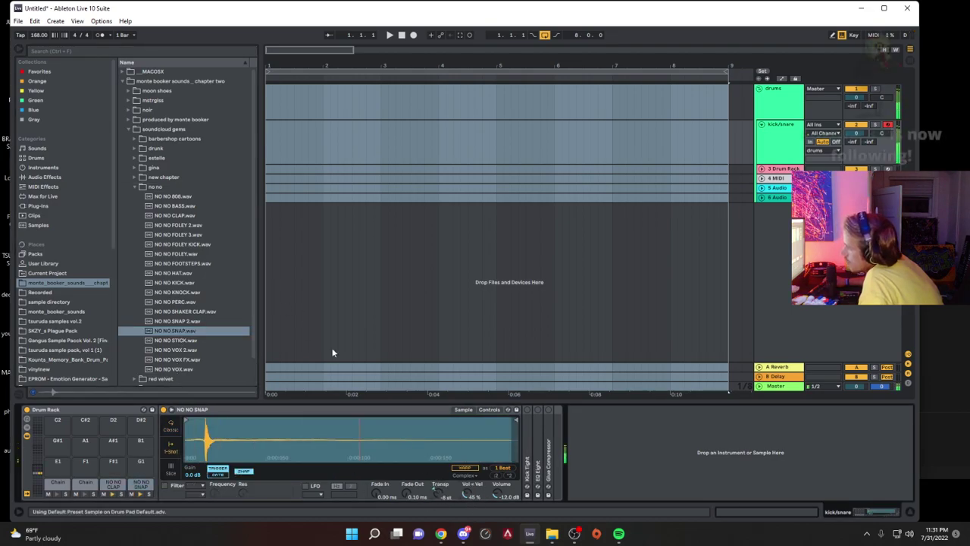
click(171, 427)
drag(465, 494, 466, 529)
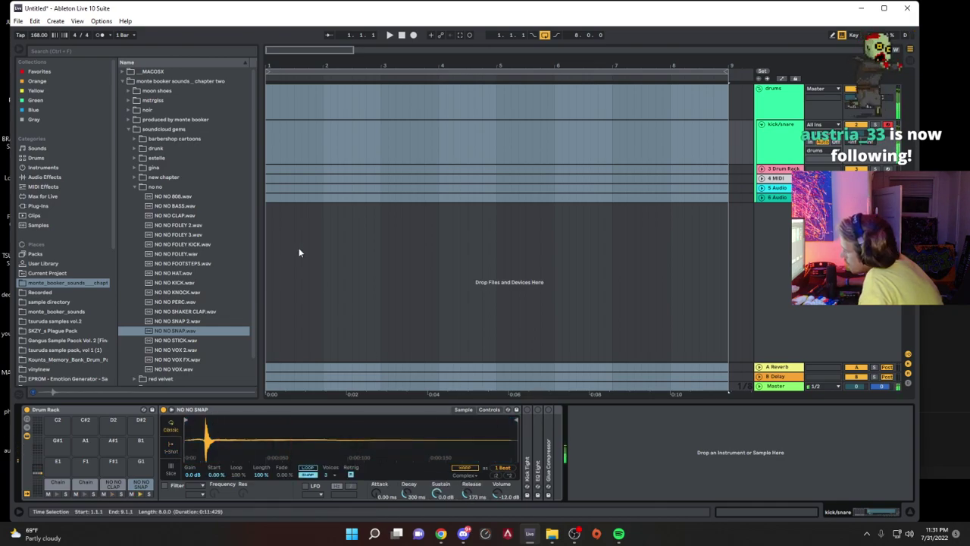
Step: Search for "rev", add Reverb to the snap pad's chain, and set its decay time to 13.5 s and size to 4.47
click(194, 50)
text(rev)
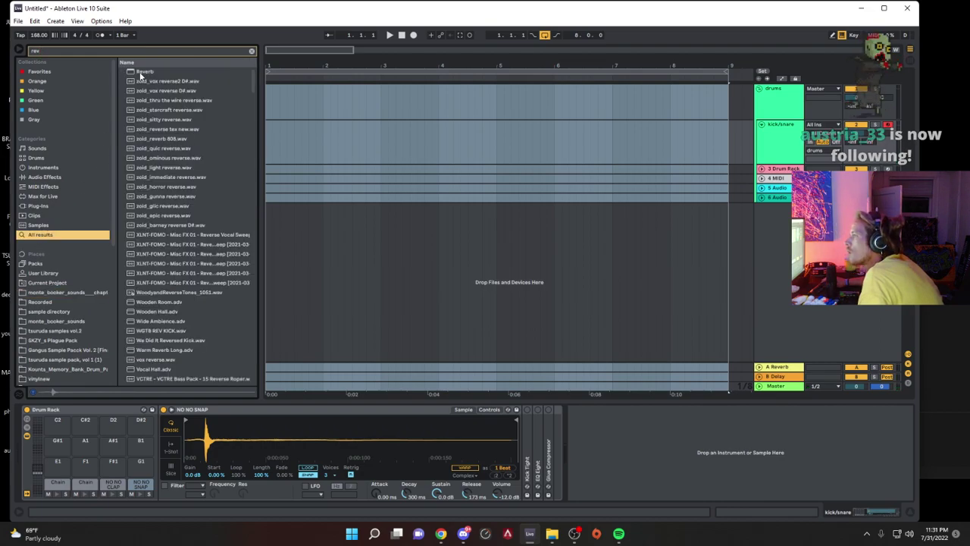
key(Down)
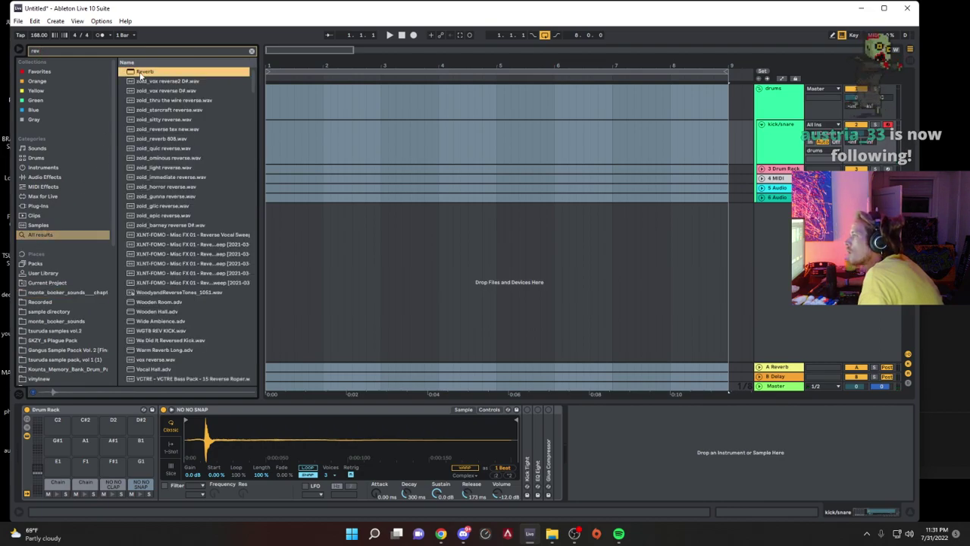
key(Return)
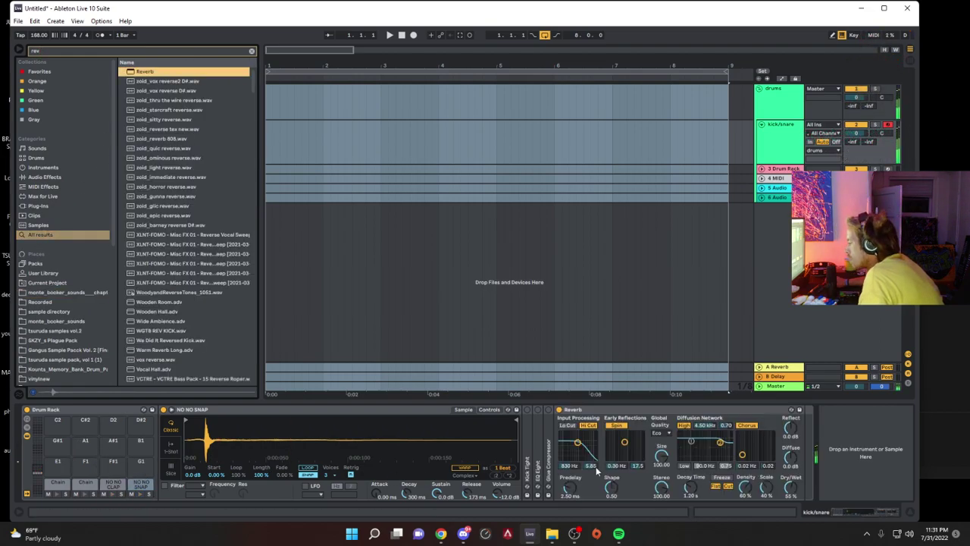
click(745, 488)
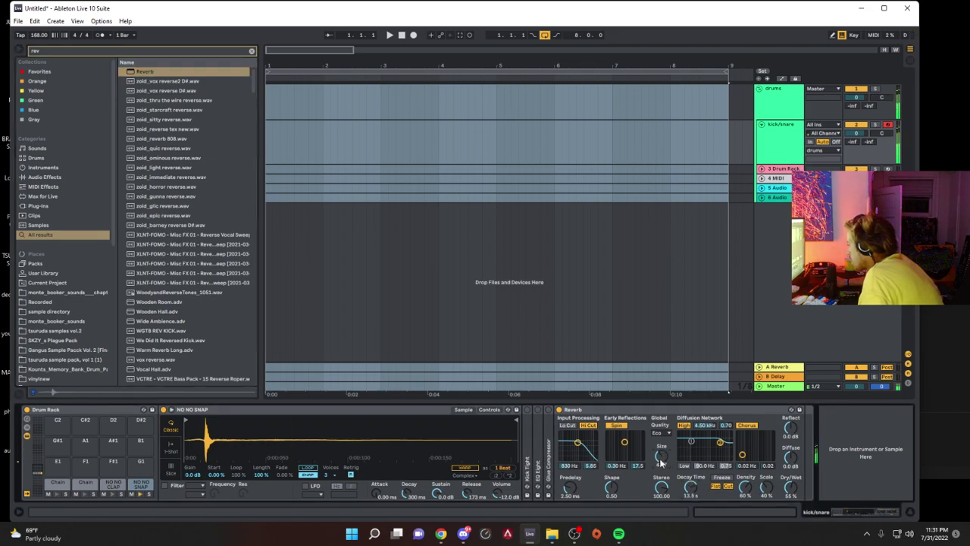
Step: Play a clap and snap pattern over the metronome, capture it as a MIDI clip on the kick/snare track, and open the clip
key(space)
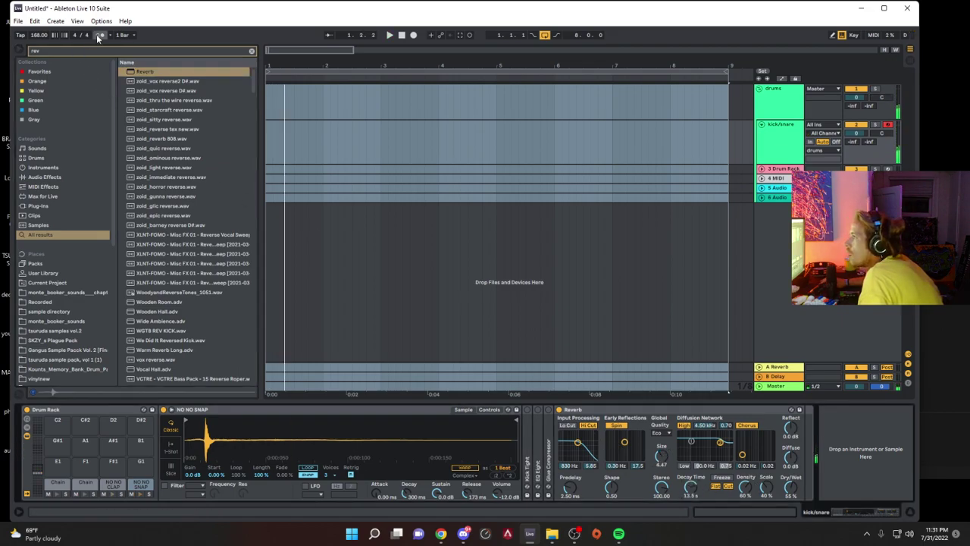
key(Delete)
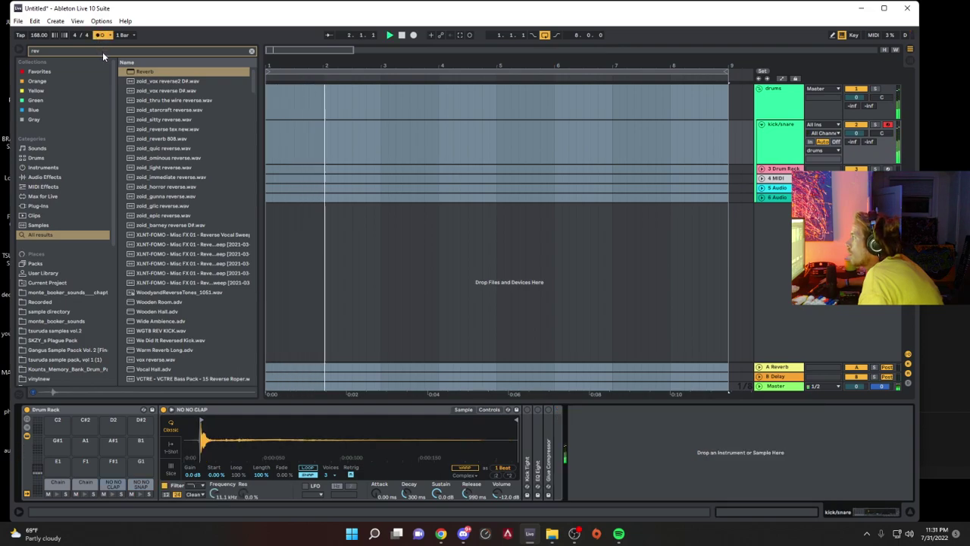
key(ctrl+z)
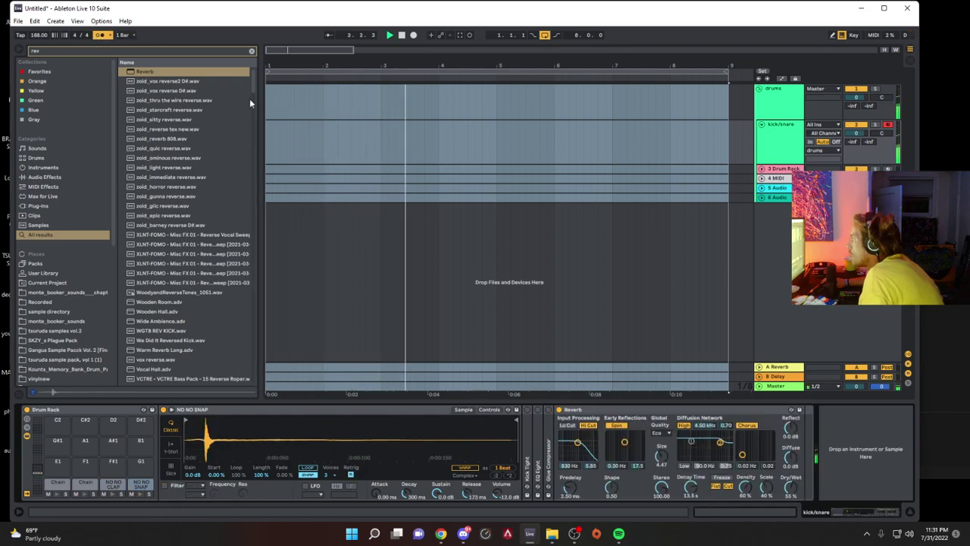
key(Delete)
key(space)
click(460, 35)
double_click(396, 125)
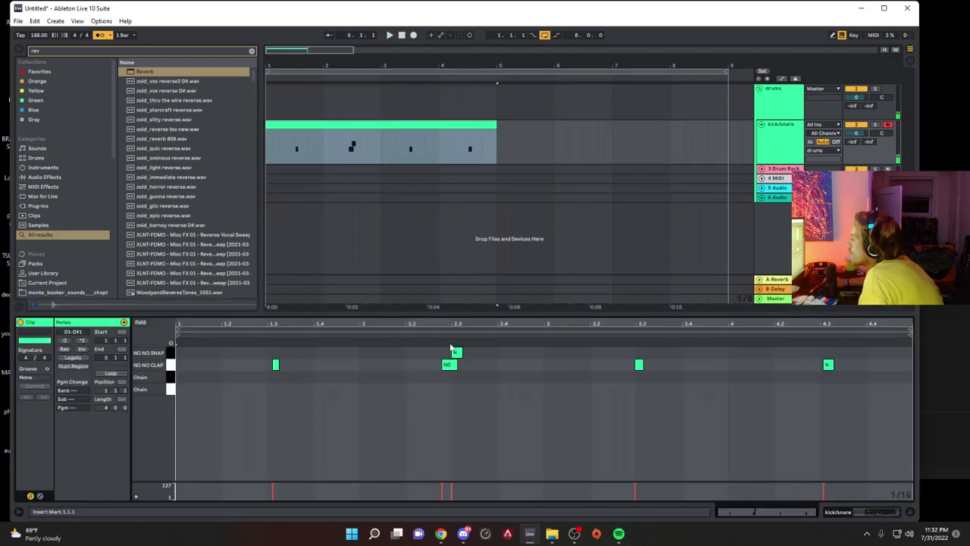
Step: Align the bar 2 clap with the snap, lower the snap's velocity to about 42, and nudge the bar 1 clap slightly earlier
drag(453, 368, 463, 372)
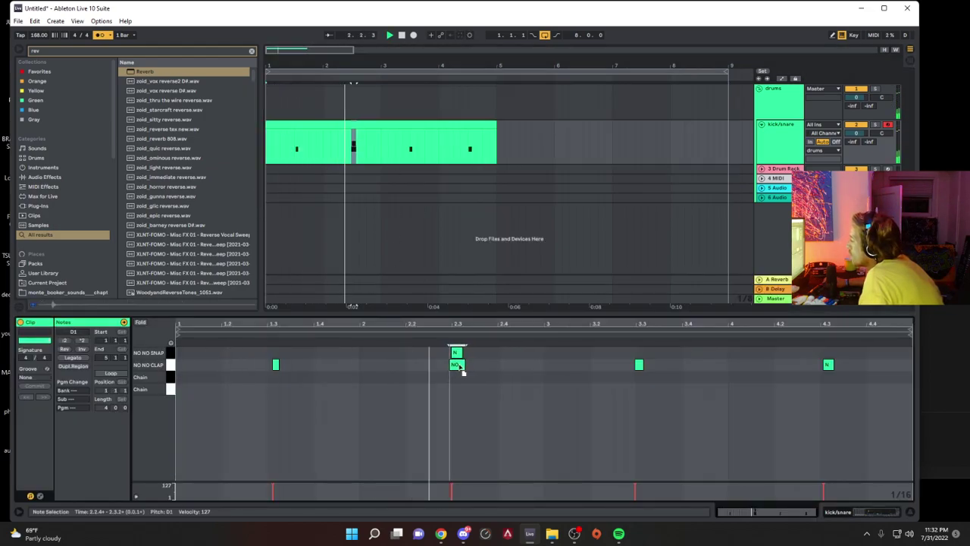
click(457, 350)
key(space)
key(space)
drag(456, 350, 457, 344)
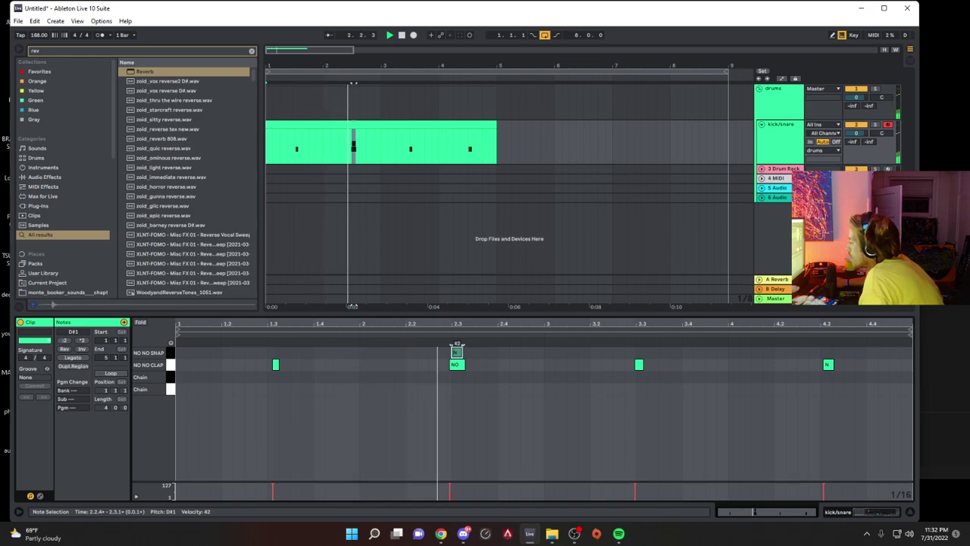
drag(275, 364, 266, 365)
key(space)
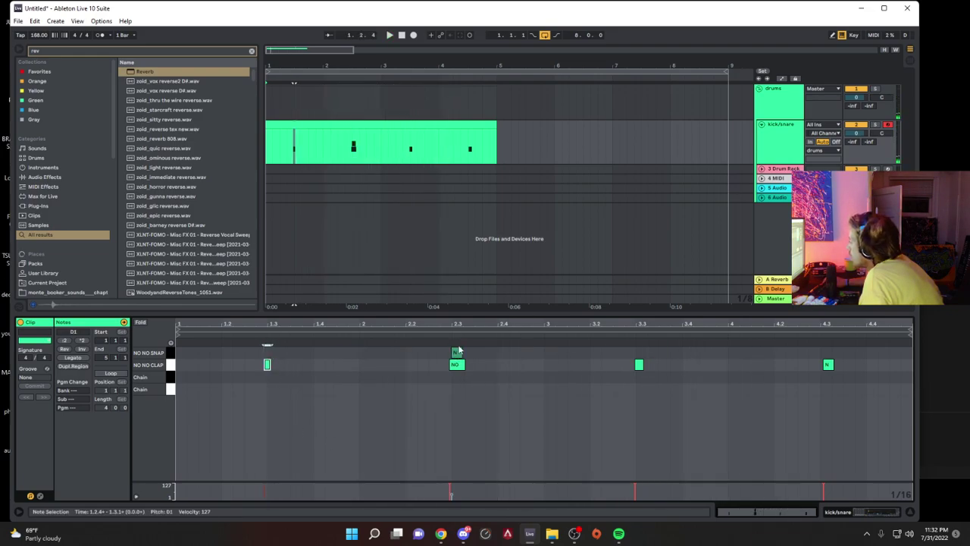
Step: Set the snap Reverb's decay time to 1.92 s and dry/wet to 27% while playing the pattern
click(773, 144)
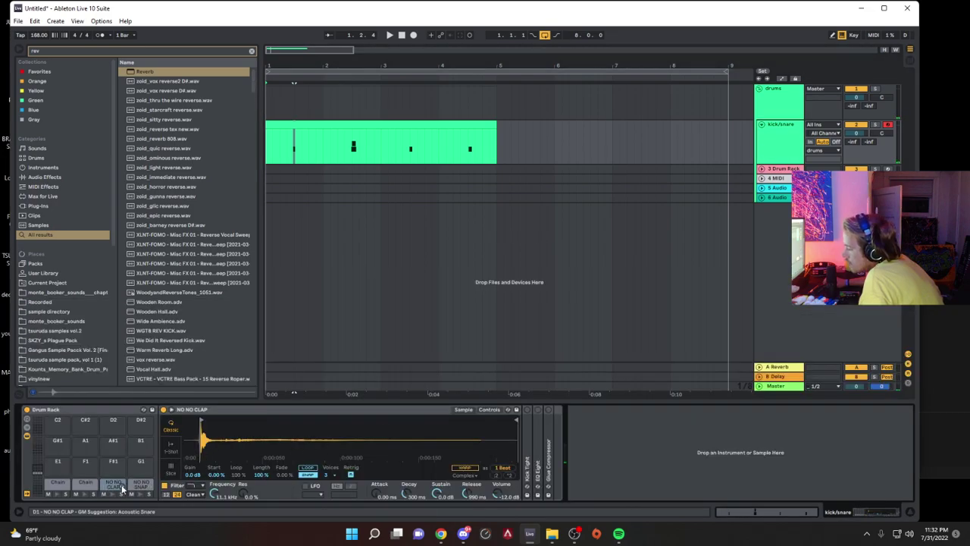
key(space)
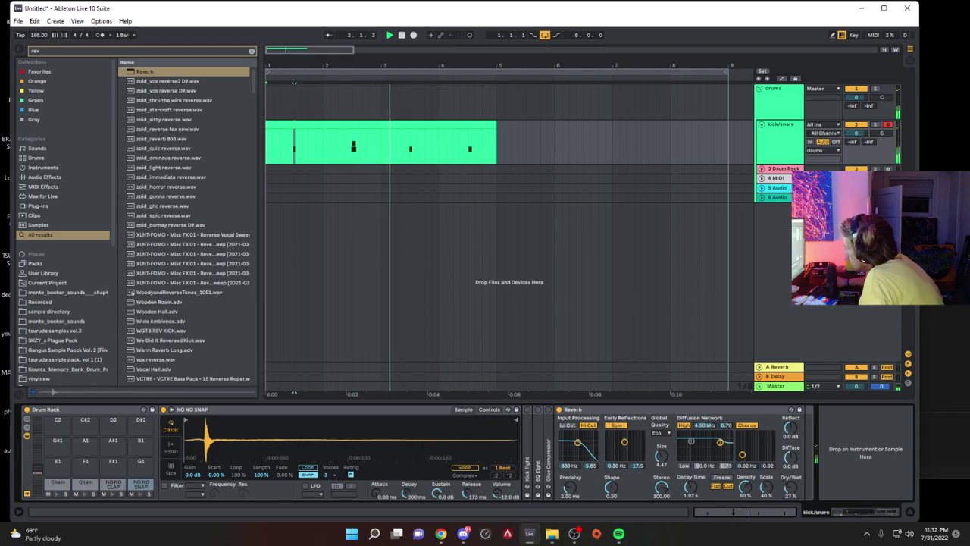
Step: Duplicate the first two bars of the kick/snare clip three times to fill the pattern up to bar 9
drag(383, 143, 237, 137)
key(ctrl+d)
key(ctrl+d)
key(ctrl+d)
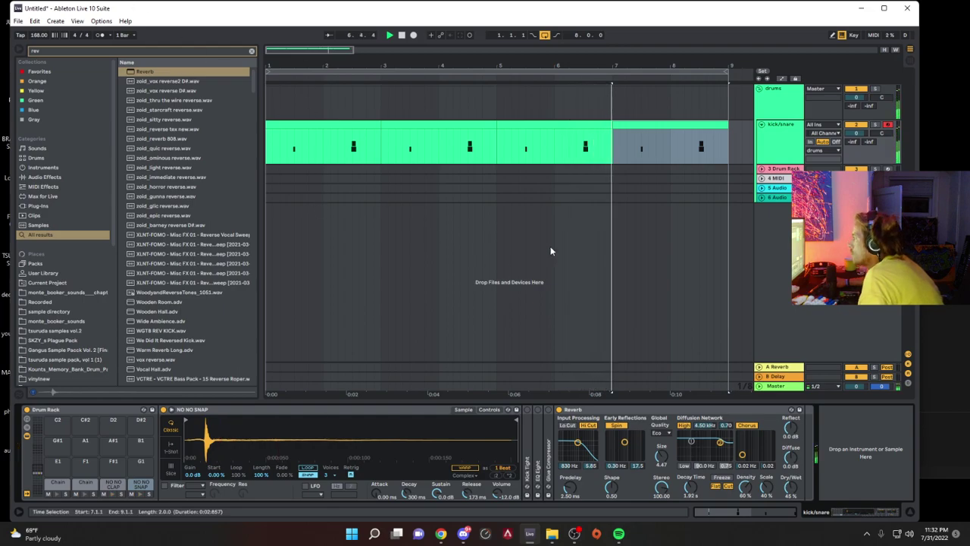
Step: Insert a new MIDI track directly below the kick/snare track
click(773, 148)
key(ctrl+shift+t)
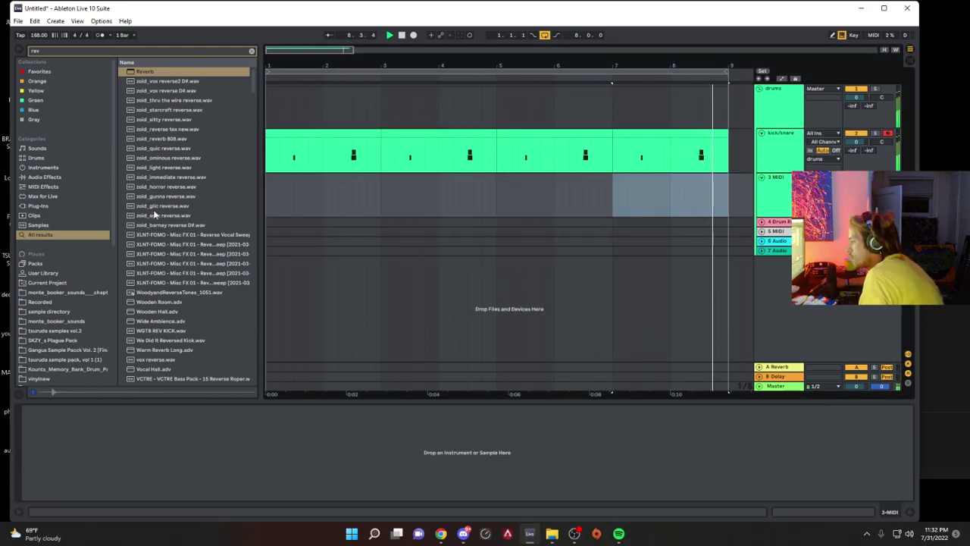
Step: Delete the snap note from the kick/snare clip at bars 7 to 9 and copy that clip over bars 3 to 5
double_click(656, 156)
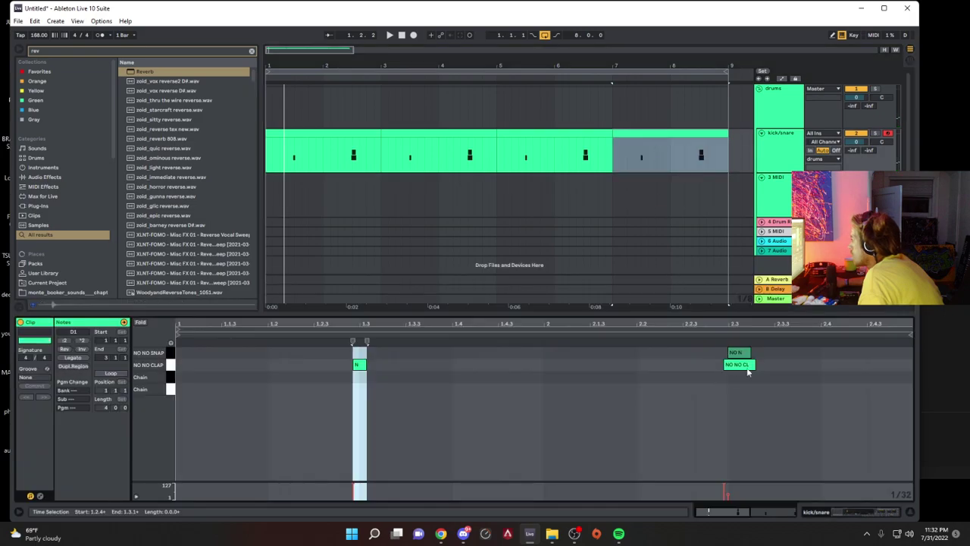
double_click(742, 356)
drag(665, 152, 434, 157)
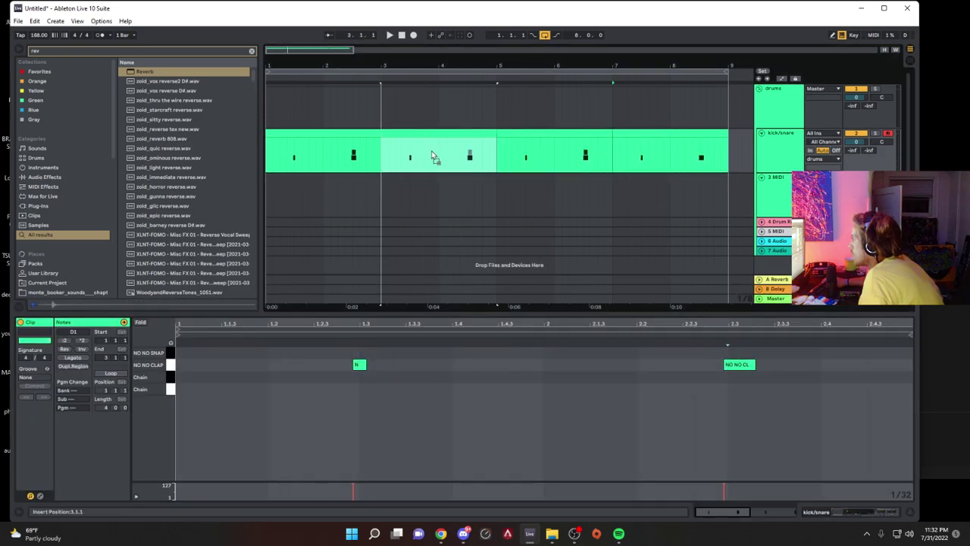
Step: Select the new MIDI track and audition reversed samples in the "rev" results, including WGTB REV KICK.wav and We Did It Reversed Kick.wav
click(767, 200)
click(231, 254)
scroll(230, 262, down, 4)
click(229, 263)
click(226, 245)
scroll(216, 260, down, 3)
click(210, 260)
scroll(211, 256, down, 3)
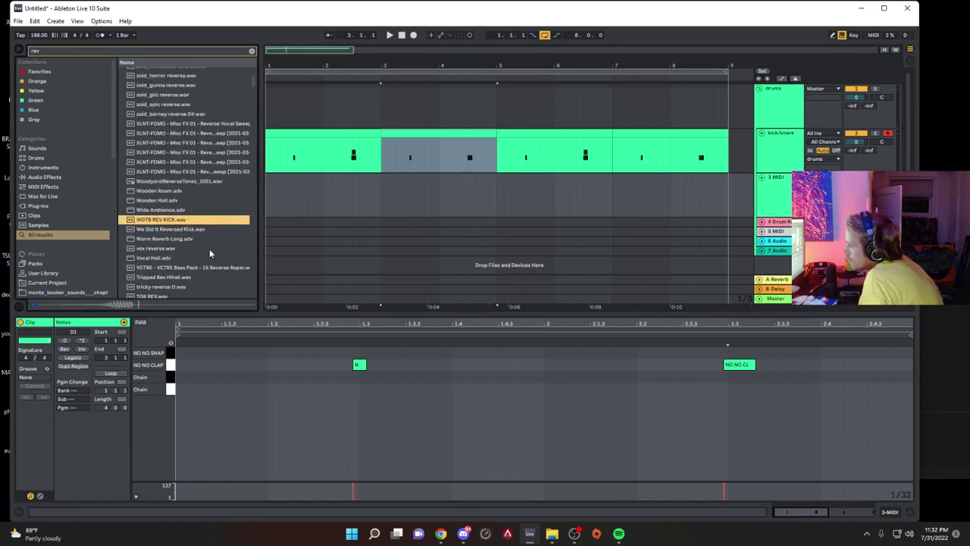
click(205, 230)
scroll(129, 254, down, 3)
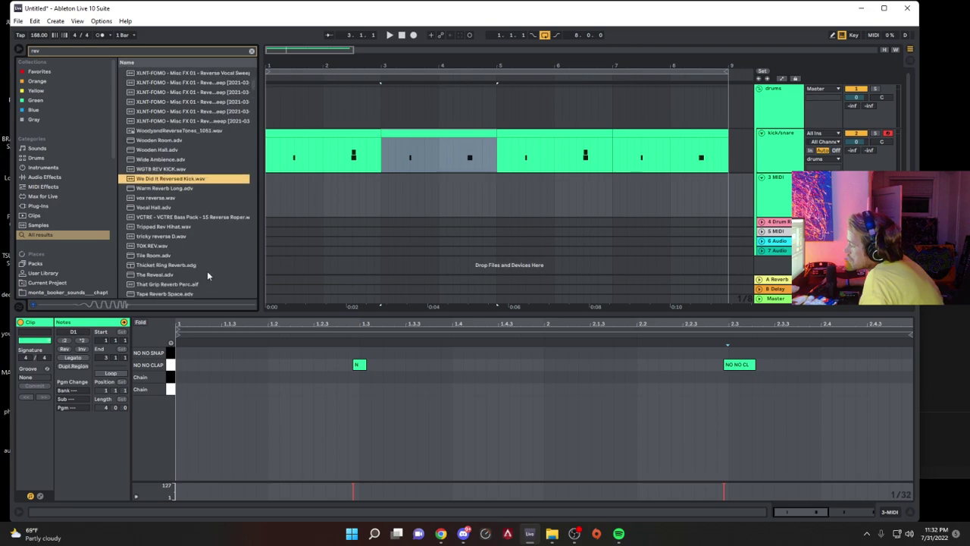
click(193, 264)
Step: Search the browser for "hat", audition several hat samples, and load Phase Hat.wav onto the new MIDI track
click(252, 52)
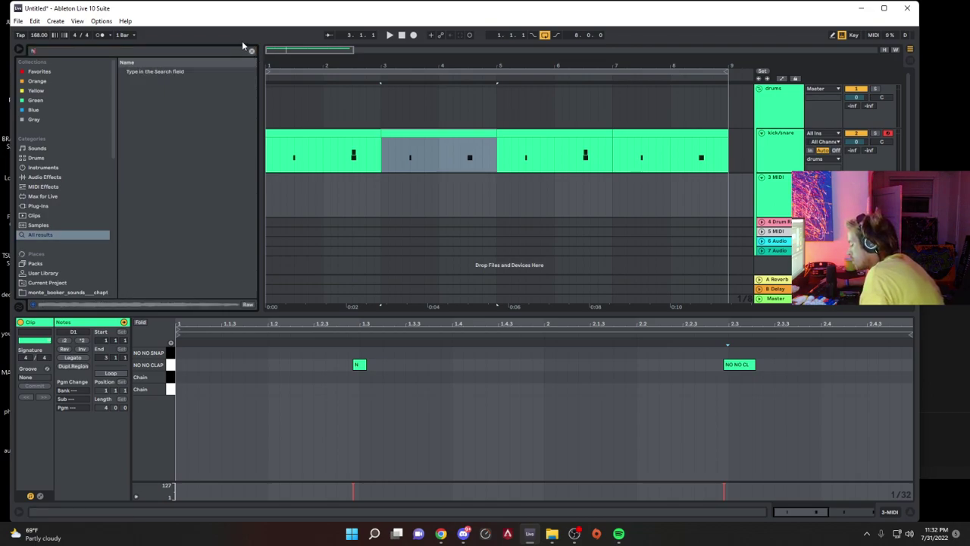
text(hat)
click(167, 92)
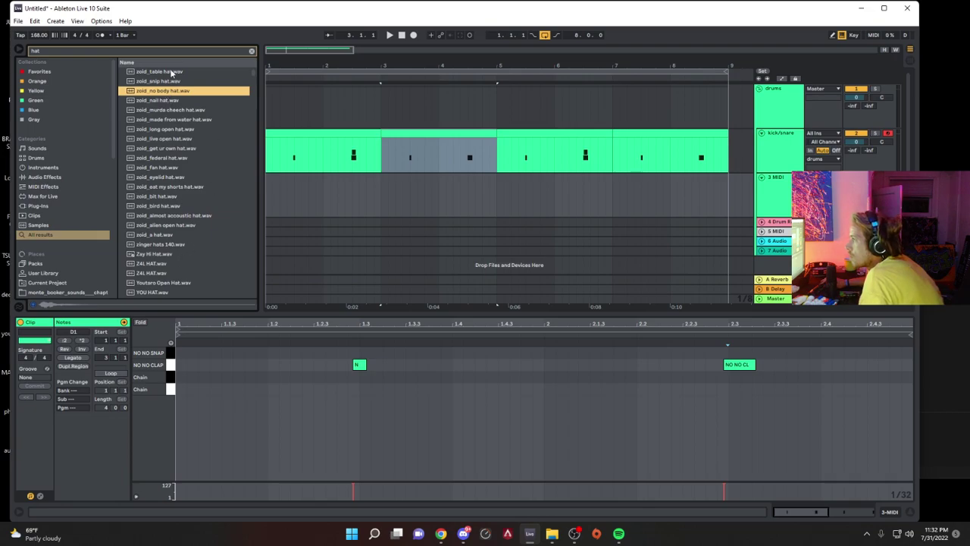
click(199, 224)
scroll(220, 151, down, 10)
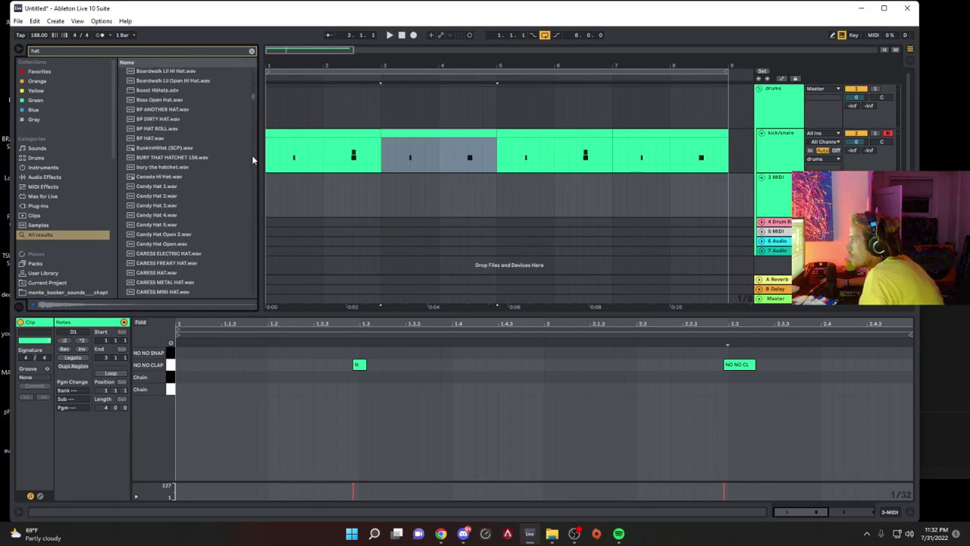
click(204, 216)
click(197, 159)
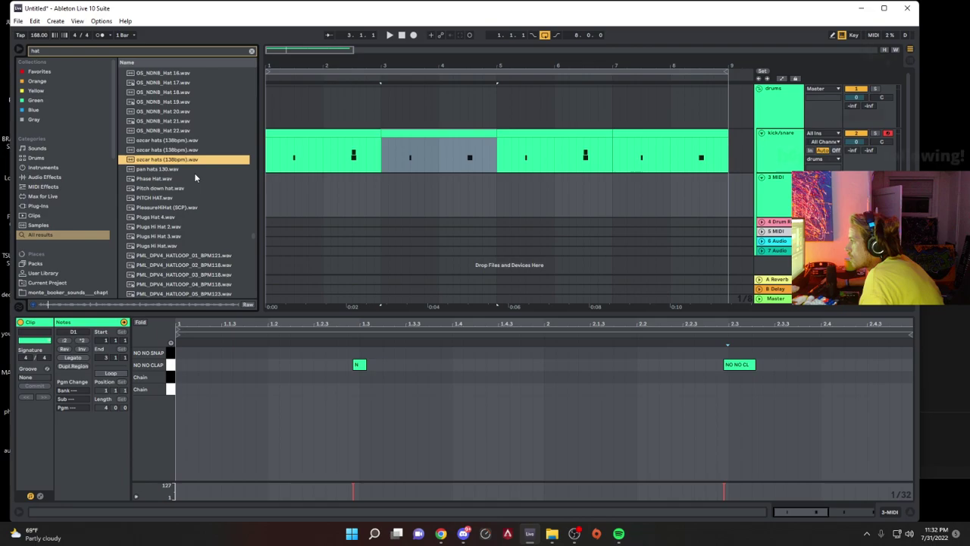
click(193, 168)
click(184, 179)
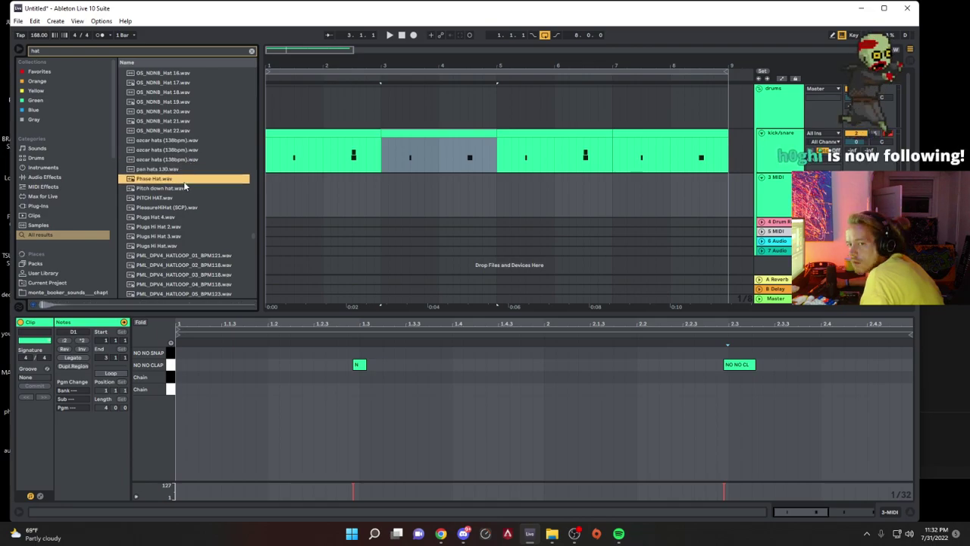
double_click(183, 181)
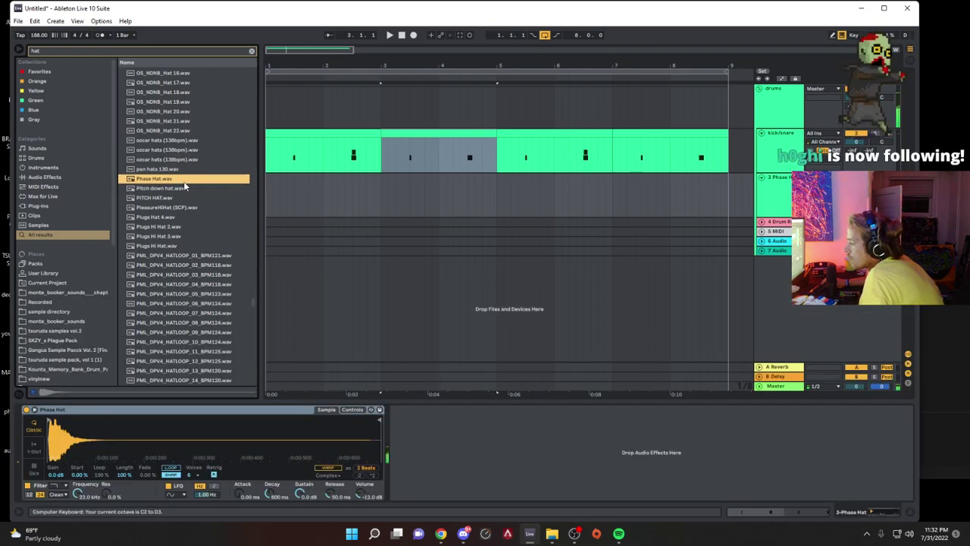
Step: Play the Phase Hat sample along with the beat at keyboard velocity 80 and capture the performance as a MIDI clip
key(c)
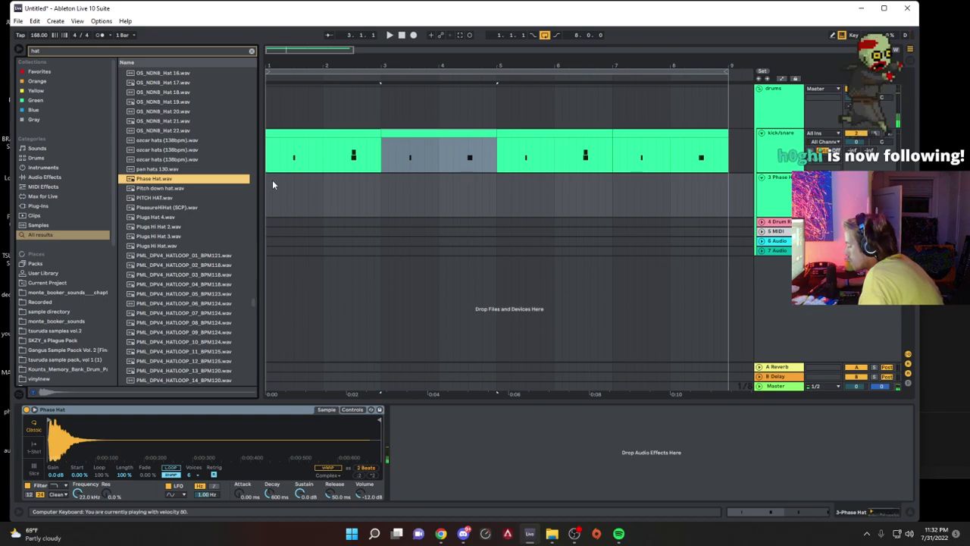
key(space)
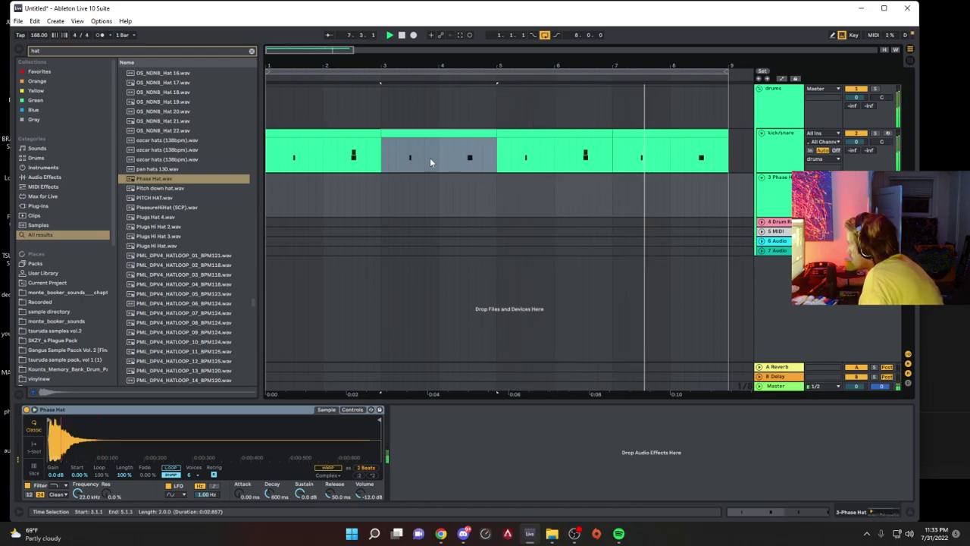
click(324, 134)
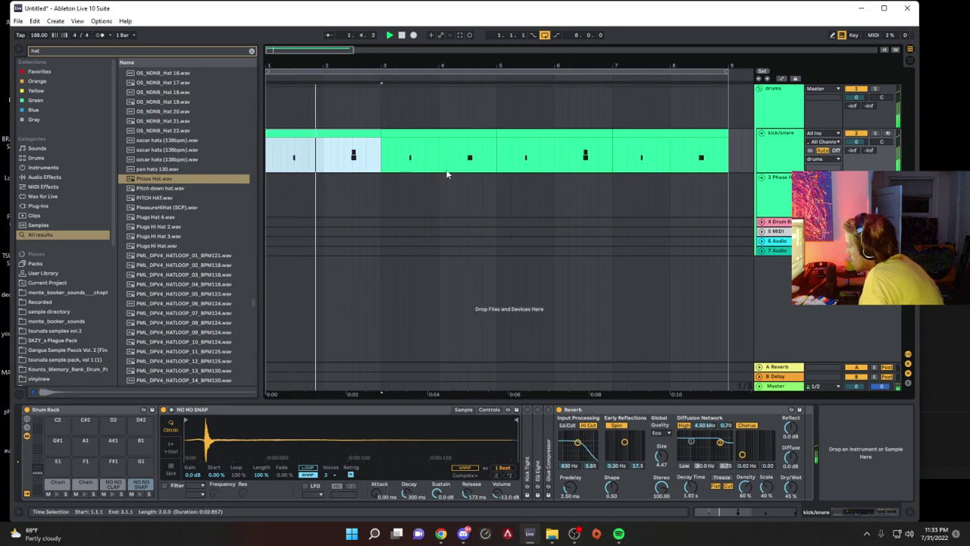
key(space)
click(460, 36)
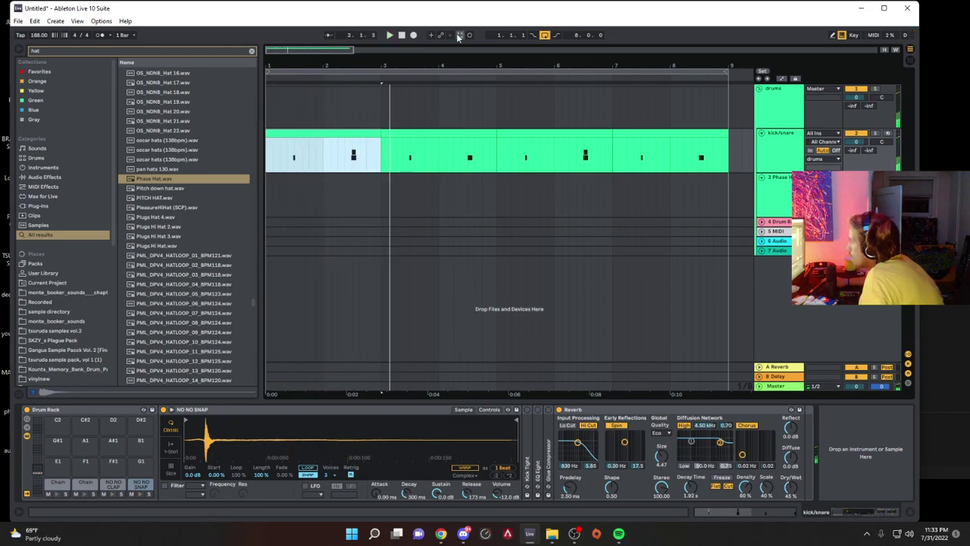
Step: Open the captured Phase Hat clip and lower the first E3 note's velocity to near the minimum
click(365, 185)
double_click(365, 186)
click(360, 352)
click(168, 497)
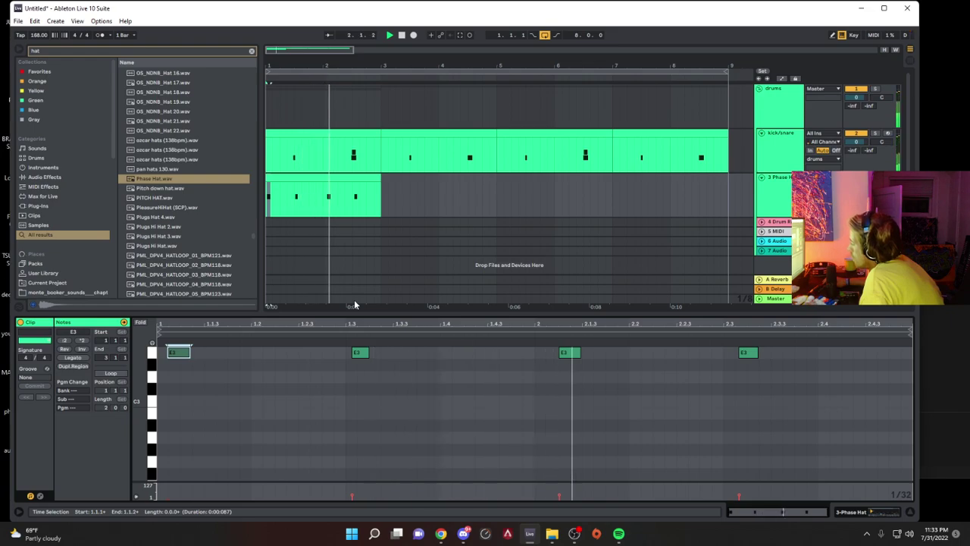
Step: Capture extra hits into the Phase Hat clip's first bar and duplicate that bar seven times to fill up to bar 9
click(460, 36)
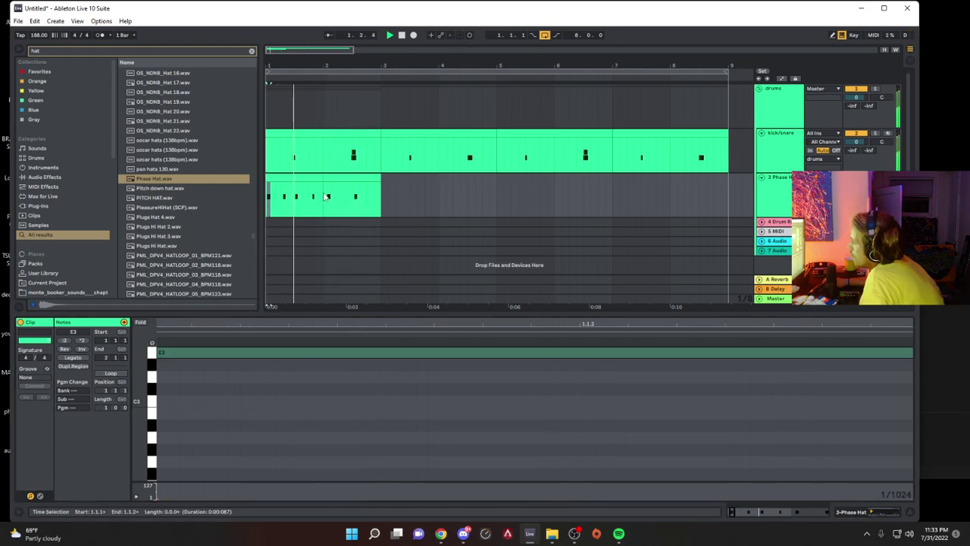
drag(327, 197, 219, 199)
key(ctrl+d)
key(ctrl+d)
key(ctrl+d)
key(ctrl+d)
key(ctrl+d)
key(ctrl+d)
key(ctrl+d)
drag(856, 187, 856, 191)
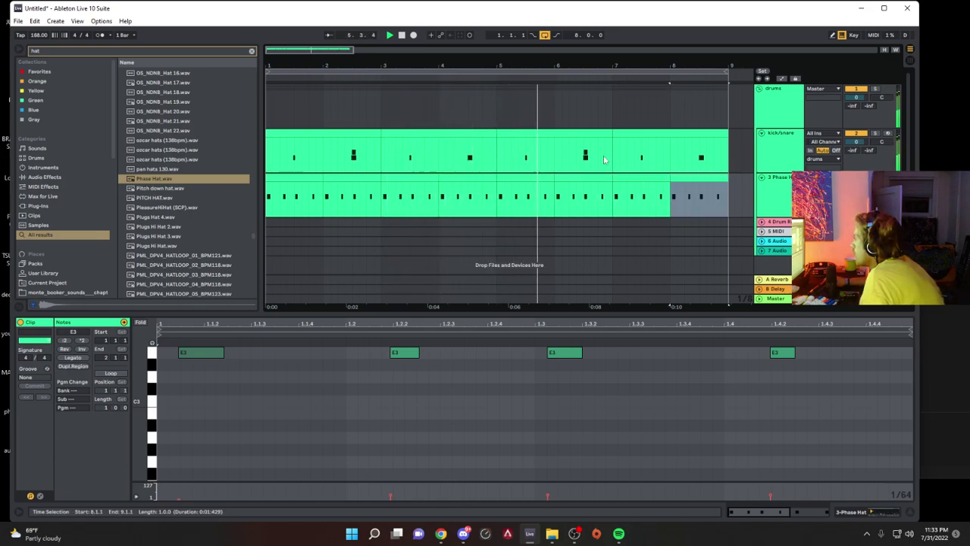
Step: On the kick/snare track, raise the transposition of the NO NO SNAP sample to +6 st
click(372, 134)
double_click(781, 135)
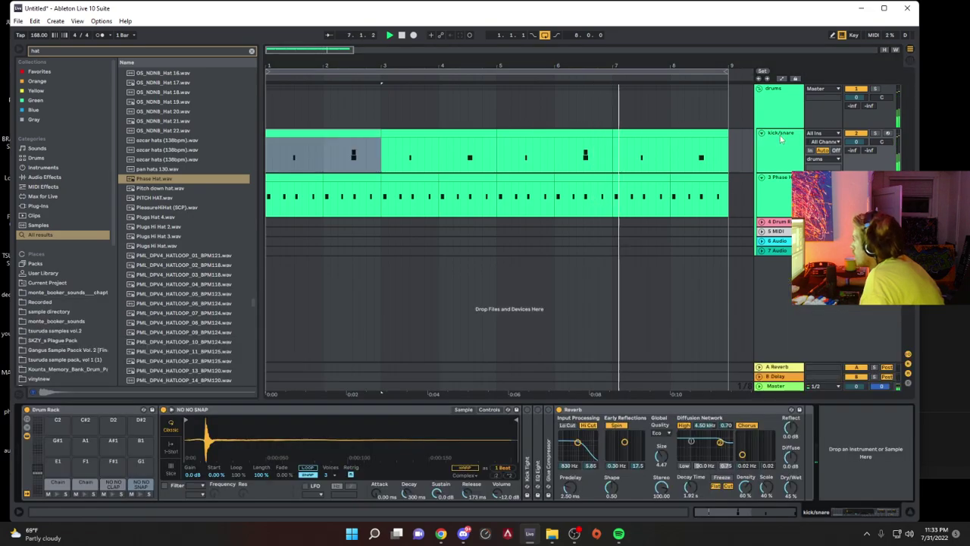
click(490, 410)
drag(472, 468, 471, 449)
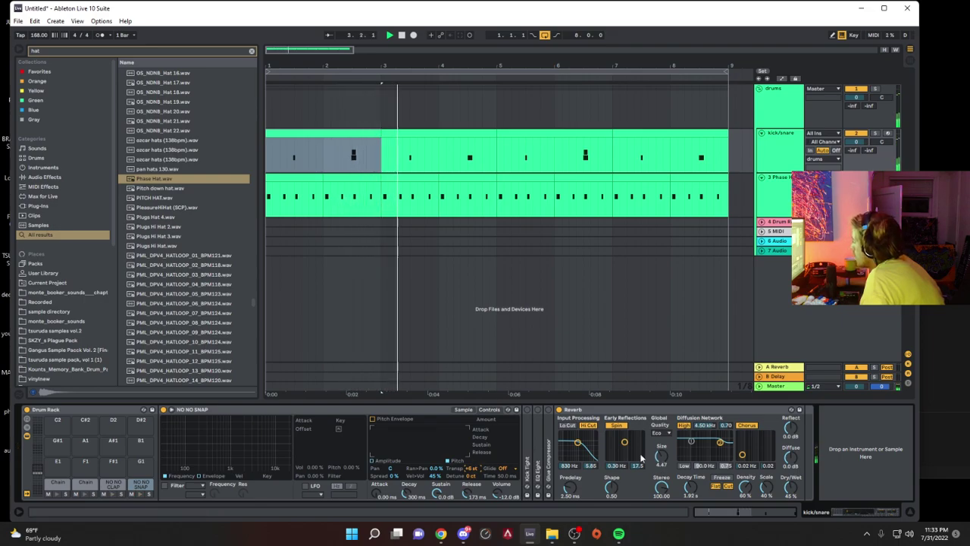
Step: Insert a MIDI track below Phase Hat, load PML_DPV4_HATLOOP_03_BPM118.wav onto it, and move the sample's start to its first hit
click(788, 189)
key(ctrl+shift+t)
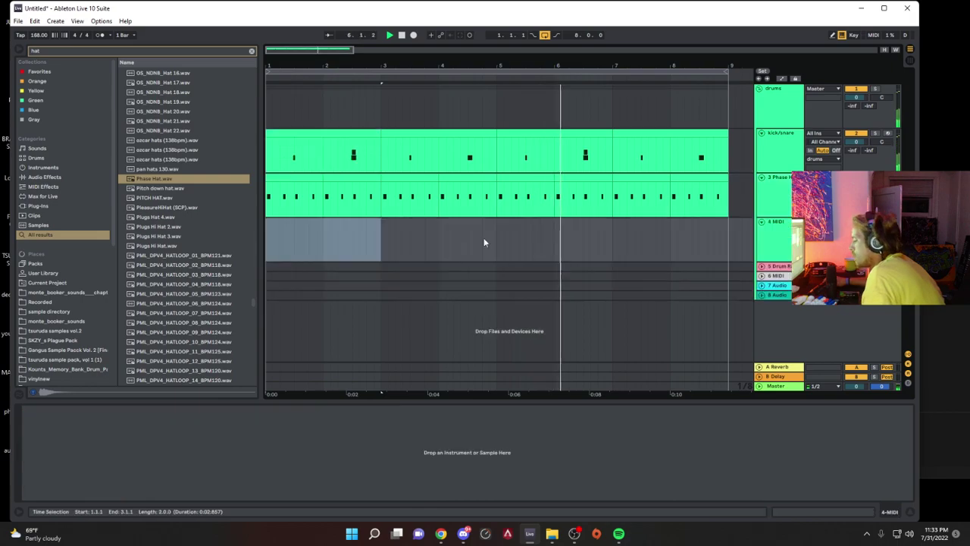
click(215, 274)
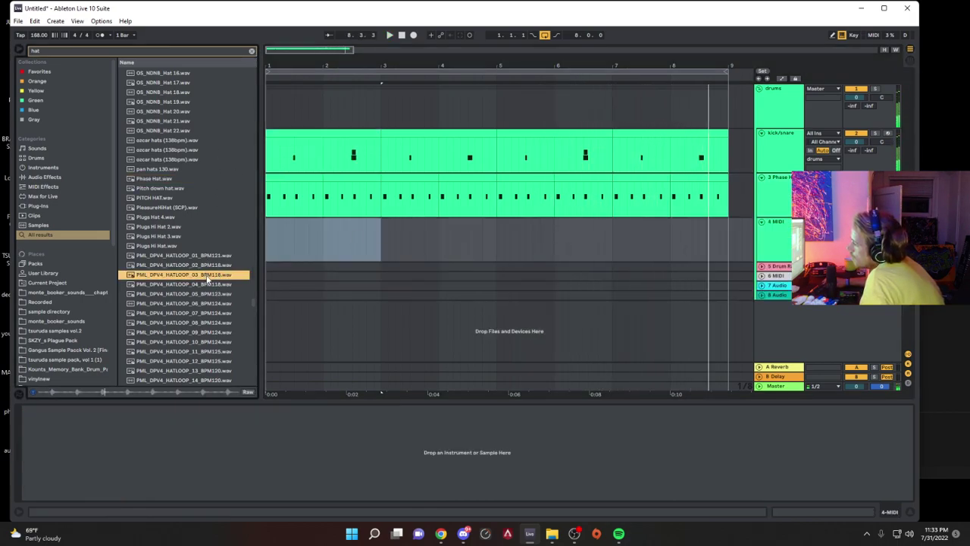
double_click(207, 278)
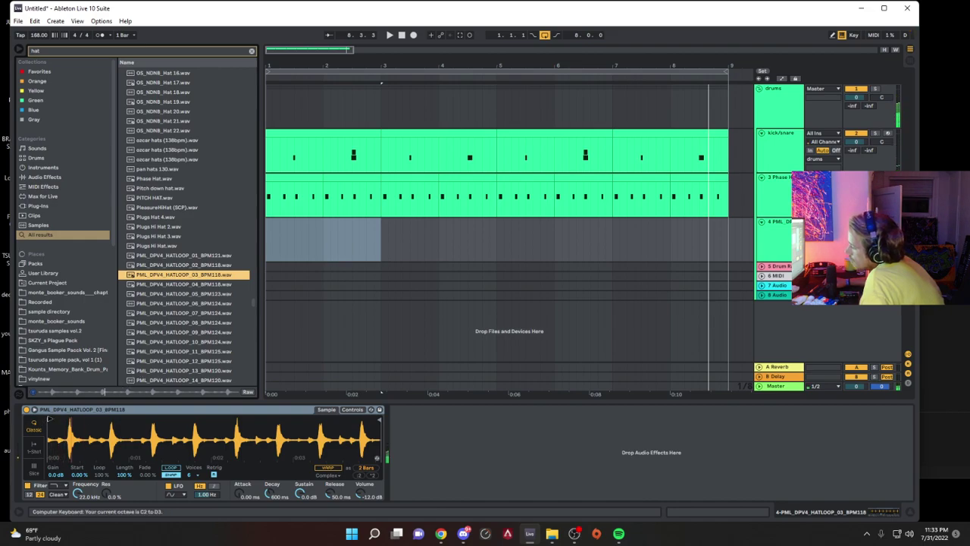
drag(48, 418, 66, 419)
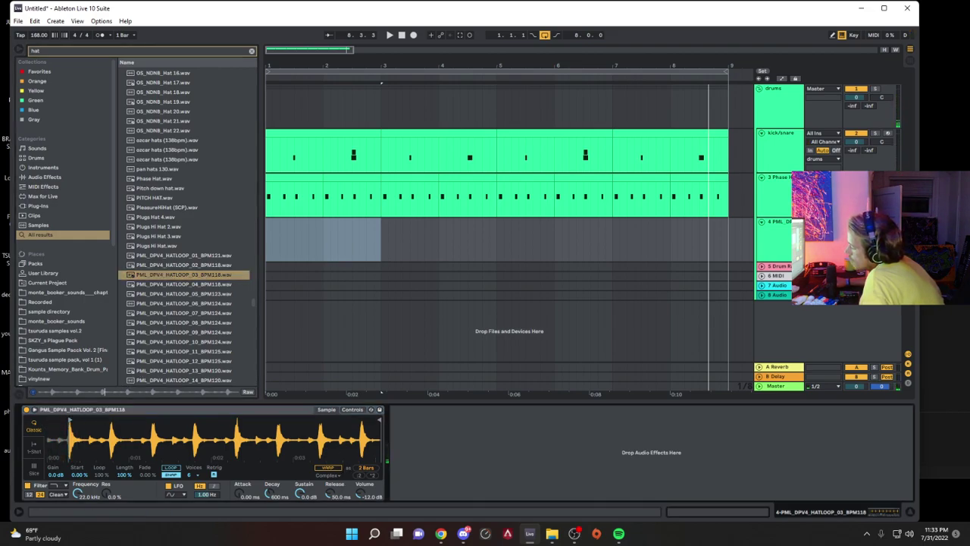
Step: Play the hat-loop sample over the beat, capture the performance as a clip, and extend the clip's start back to bar 1
key(space)
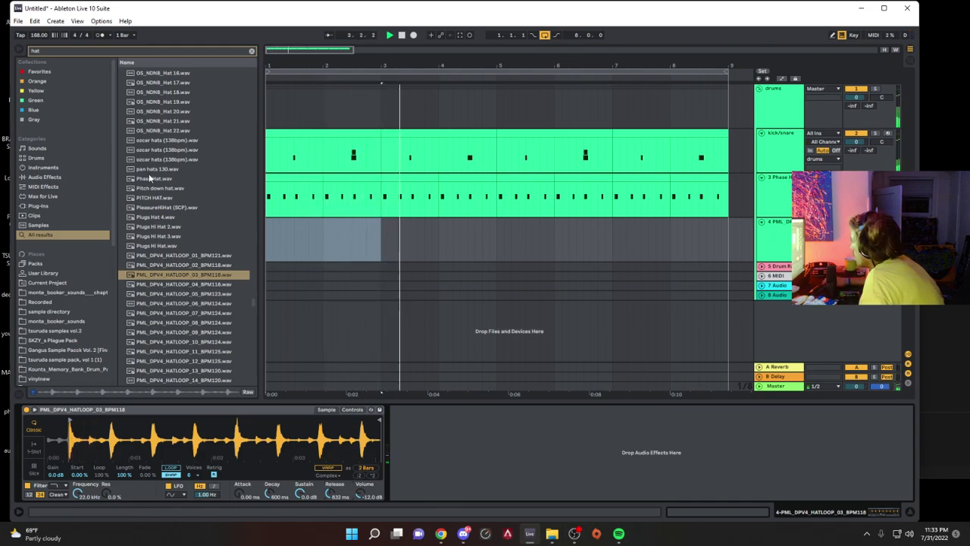
click(460, 35)
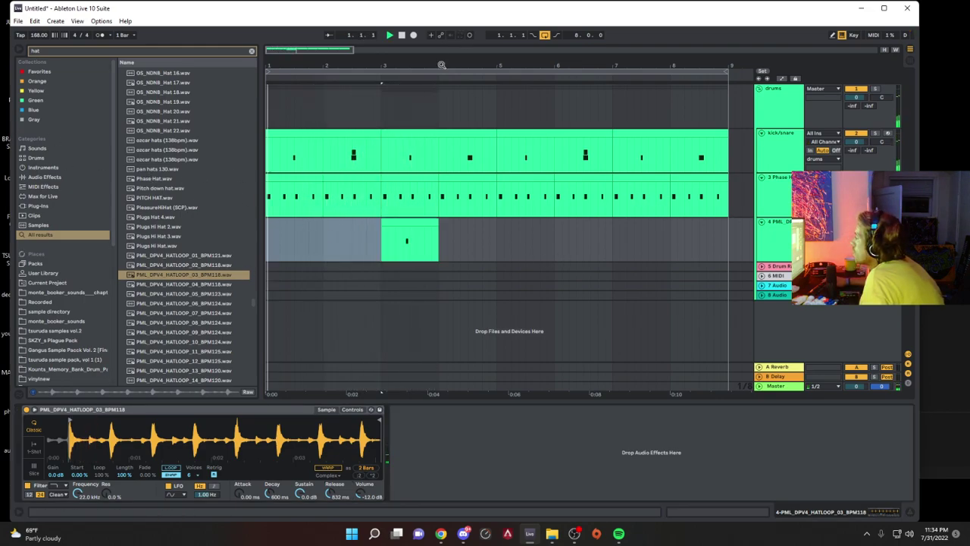
key(space)
click(383, 225)
drag(383, 225, 266, 225)
key(space)
Step: Duplicate the hat-loop clip's bars 1 to 3 three times to fill the track up to bar 9
drag(322, 241, 227, 244)
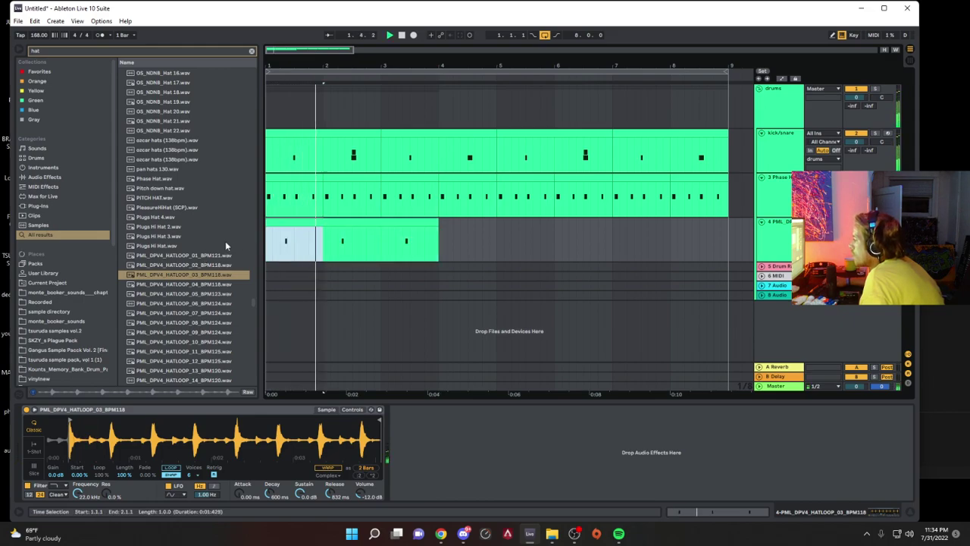
drag(381, 235, 213, 237)
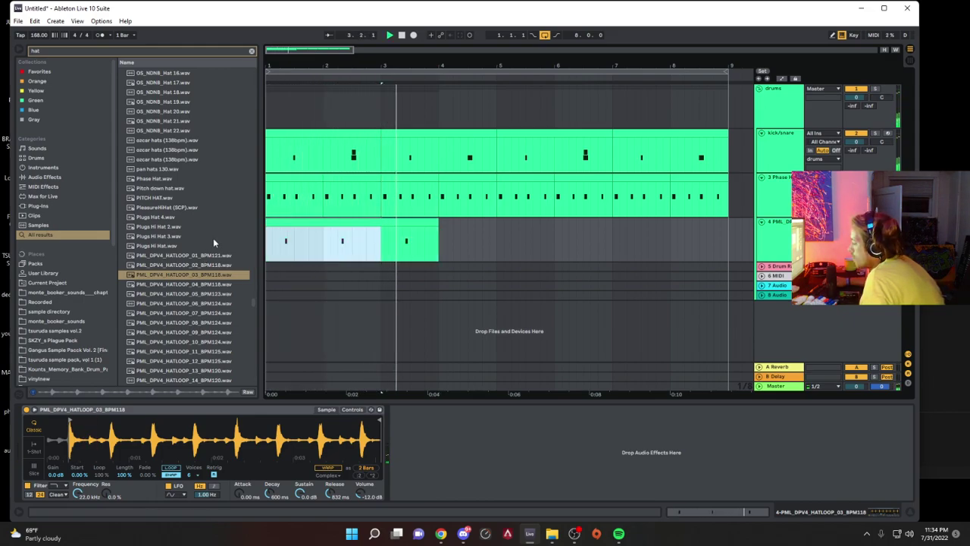
key(ctrl+d)
key(ctrl+d)
key(ctrl+d)
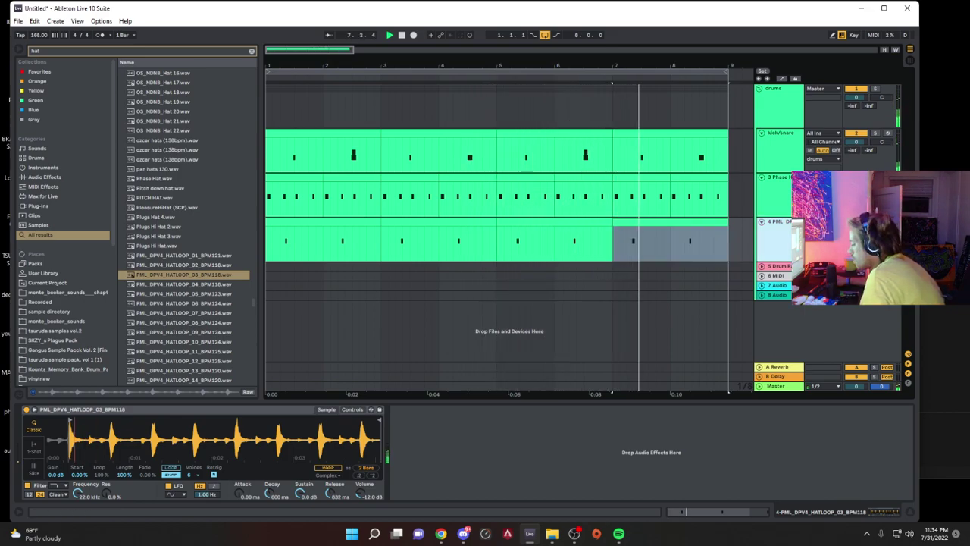
Step: Insert a new MIDI track below the hat-loop track and search the browser for "kick"
key(ctrl+shift+t)
scroll(297, 203, down, 1)
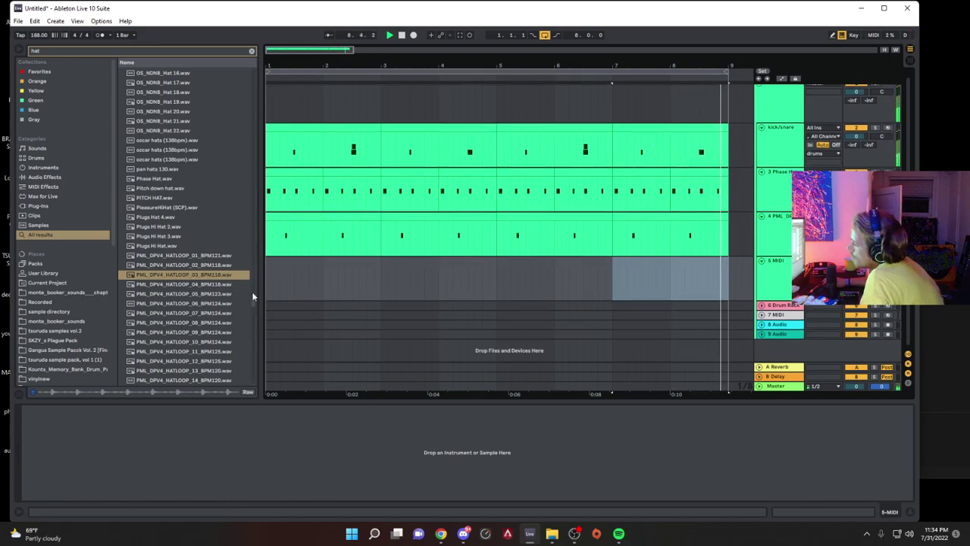
click(221, 323)
click(252, 51)
text(ki)
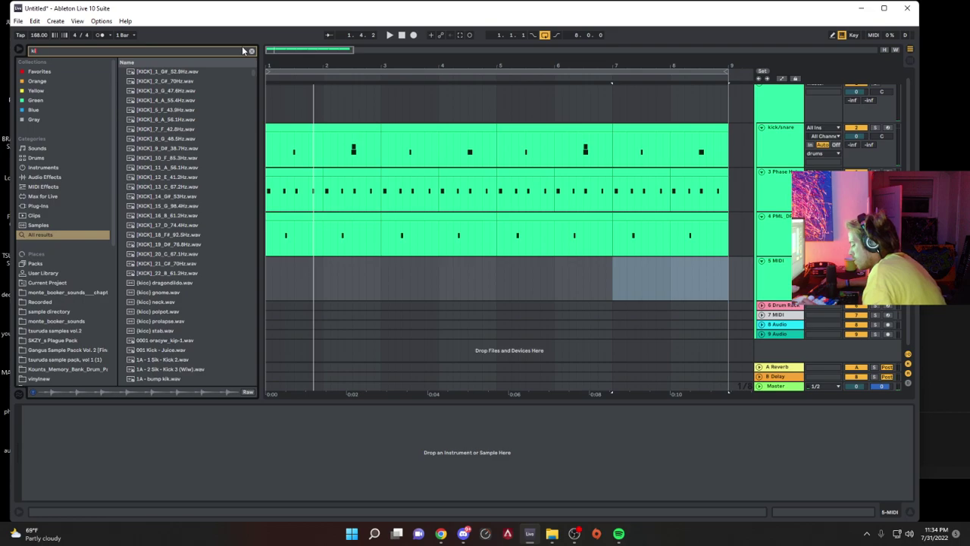
Step: Audition several kick samples, including fuzzy kick.wav, and load Game Time Kick.wav onto the new MIDI track
click(210, 119)
click(187, 168)
drag(253, 75, 252, 153)
click(235, 217)
scroll(232, 235, down, 2)
click(229, 250)
scroll(231, 251, down, 2)
click(231, 255)
scroll(212, 280, down, 2)
click(203, 291)
scroll(206, 291, down, 2)
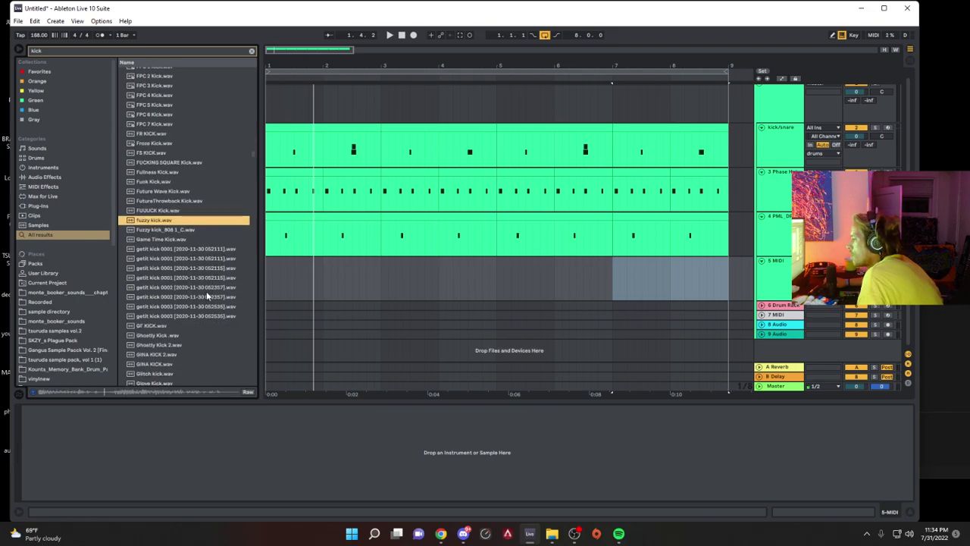
click(206, 291)
scroll(208, 292, down, 2)
click(201, 181)
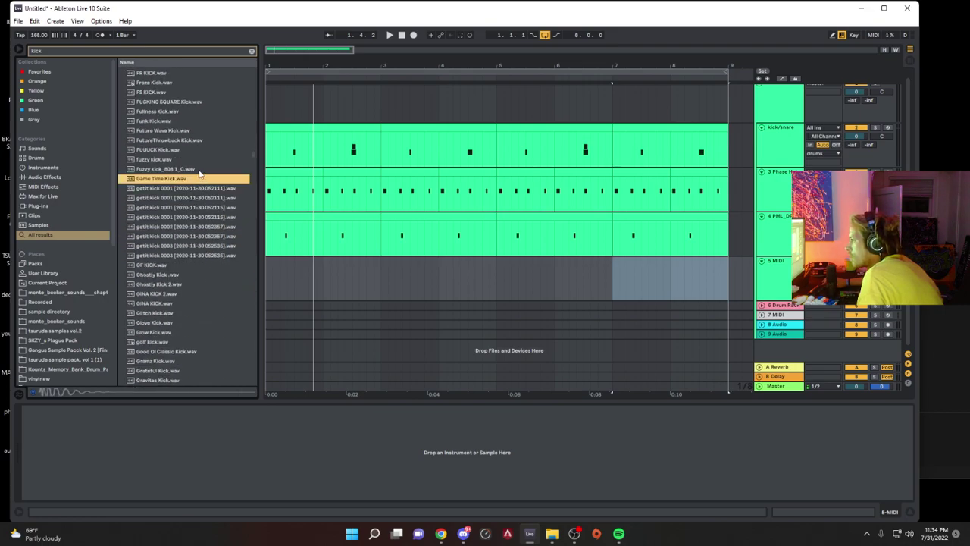
Step: Play Game Time Kick along with the looping beat, trying a lower and a higher keyboard octave
key(space)
key(z)
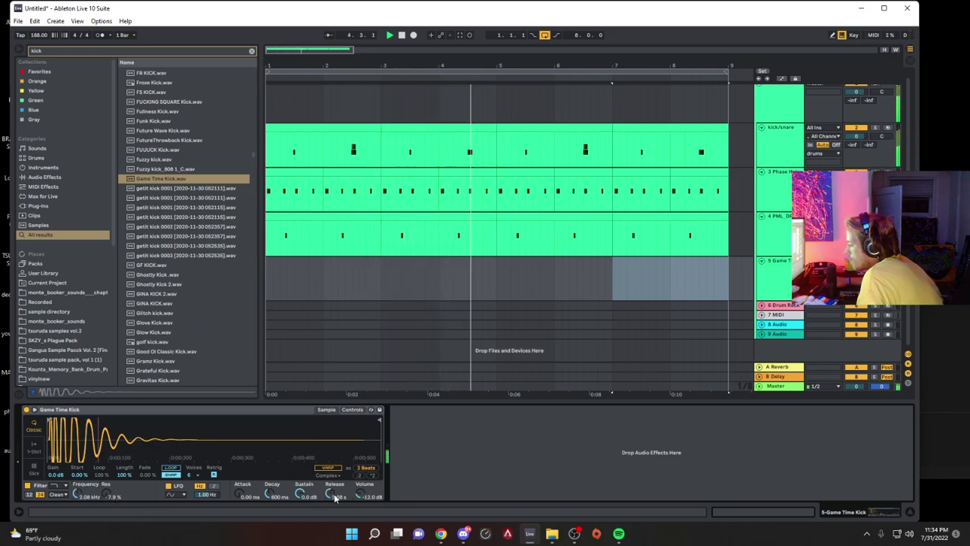
key(x)
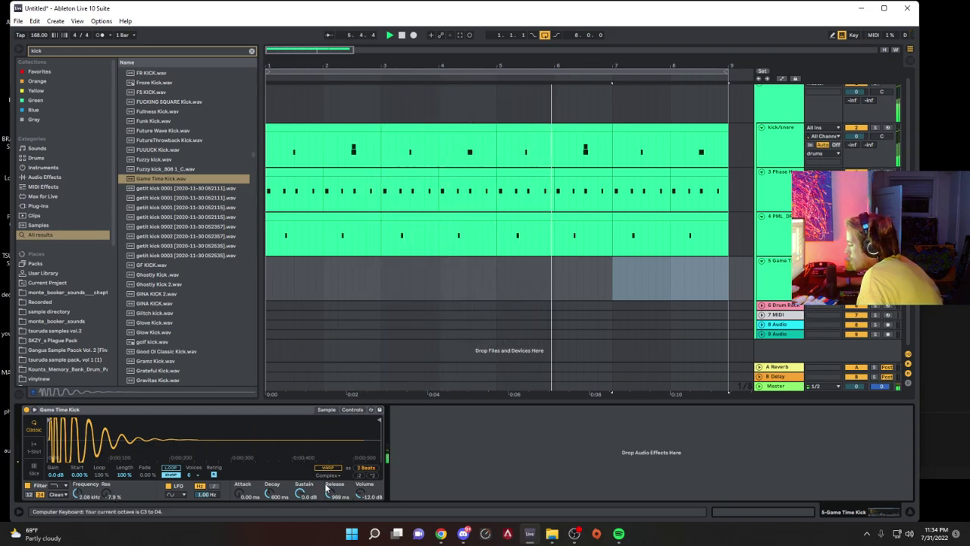
Step: Audition more kicks such as Future Wave Kick.wav, try FUUUCK Kick.wav on the hat-loop track, and undo that load
click(309, 227)
click(185, 198)
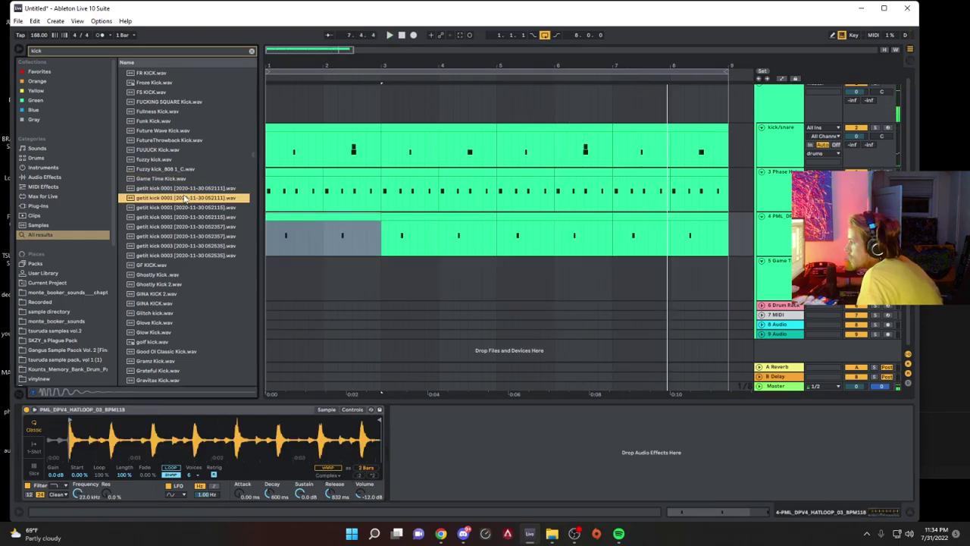
click(185, 188)
click(170, 141)
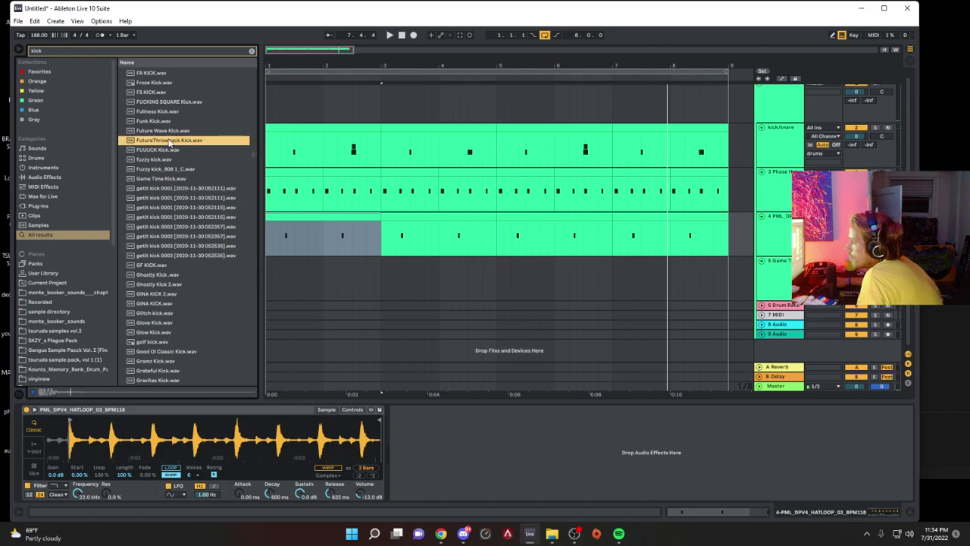
click(169, 131)
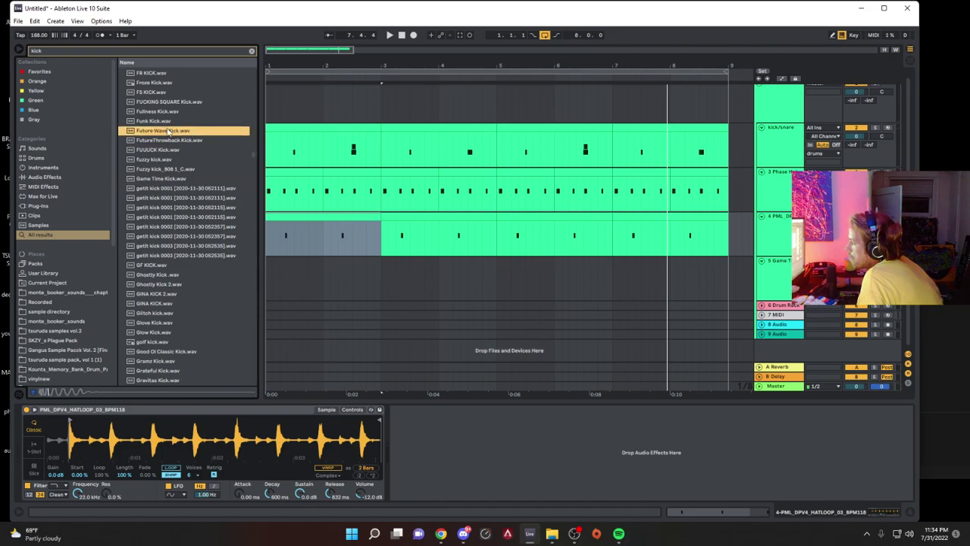
click(168, 150)
double_click(167, 150)
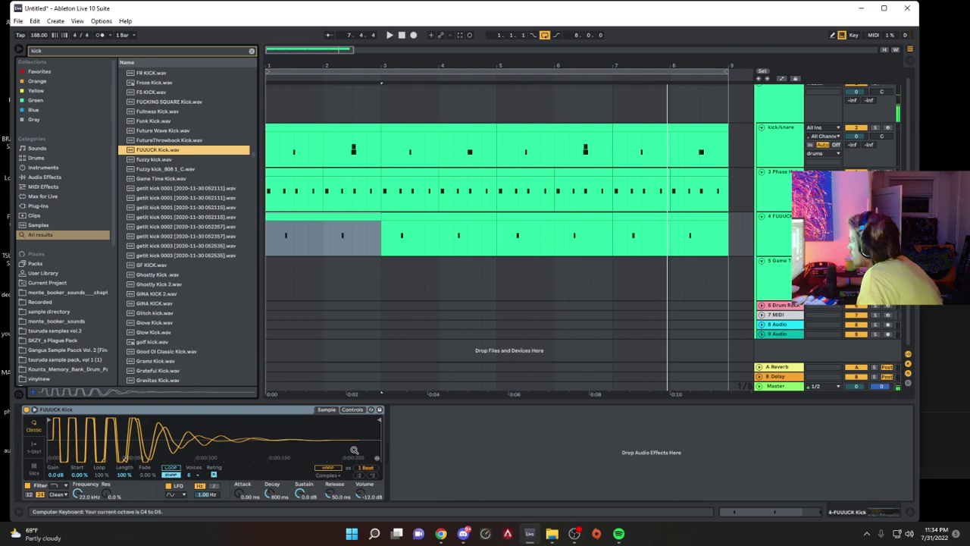
key(ctrl+z)
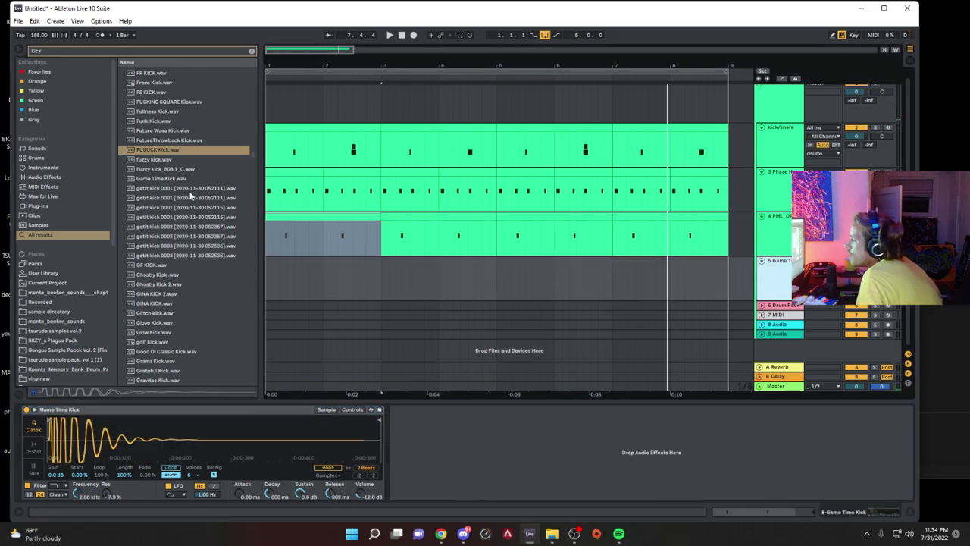
Step: Replace Game Time Kick with GINA KICK 2.wav on its track and set the computer keyboard velocity to 80
click(190, 190)
click(183, 294)
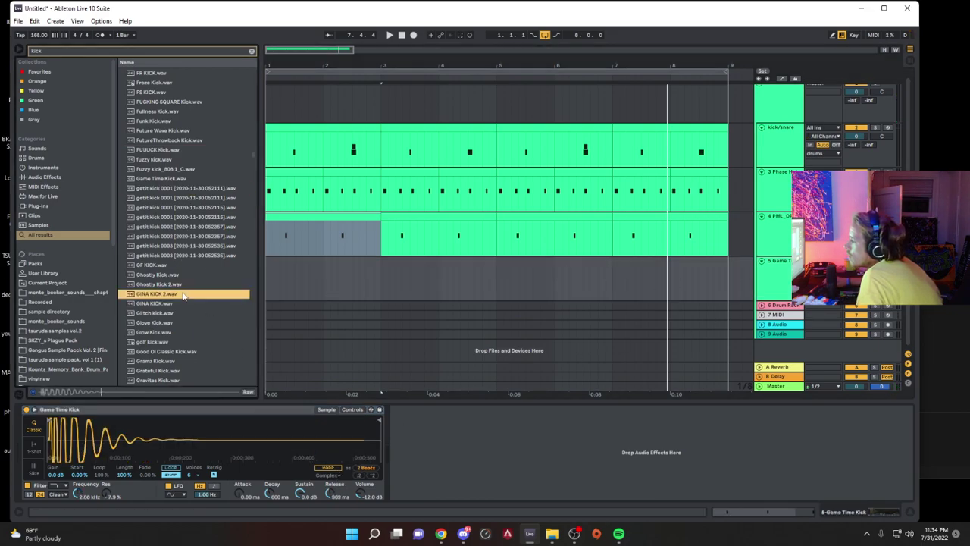
double_click(176, 294)
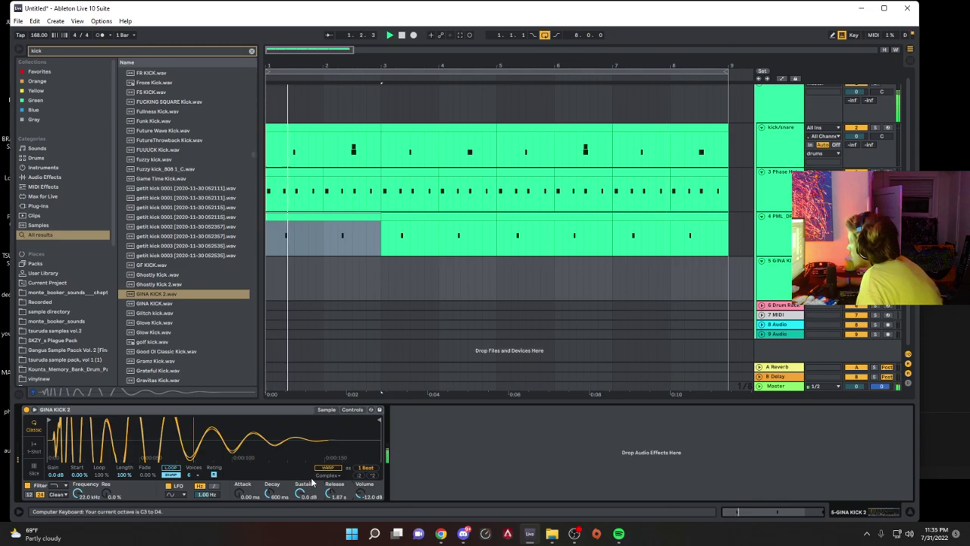
key(c)
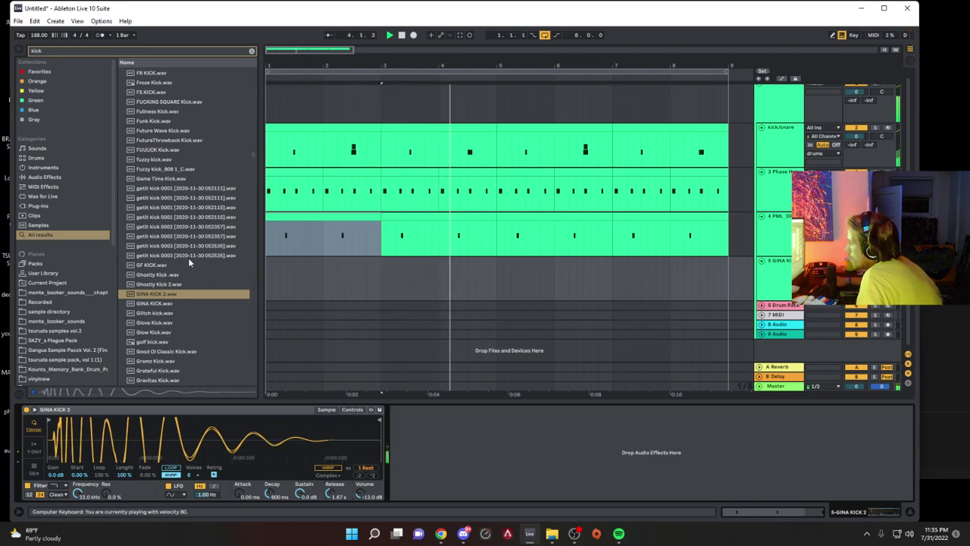
Step: Capture the played GINA KICK 2 pattern as a clip and extend its start back to bar 1
click(278, 227)
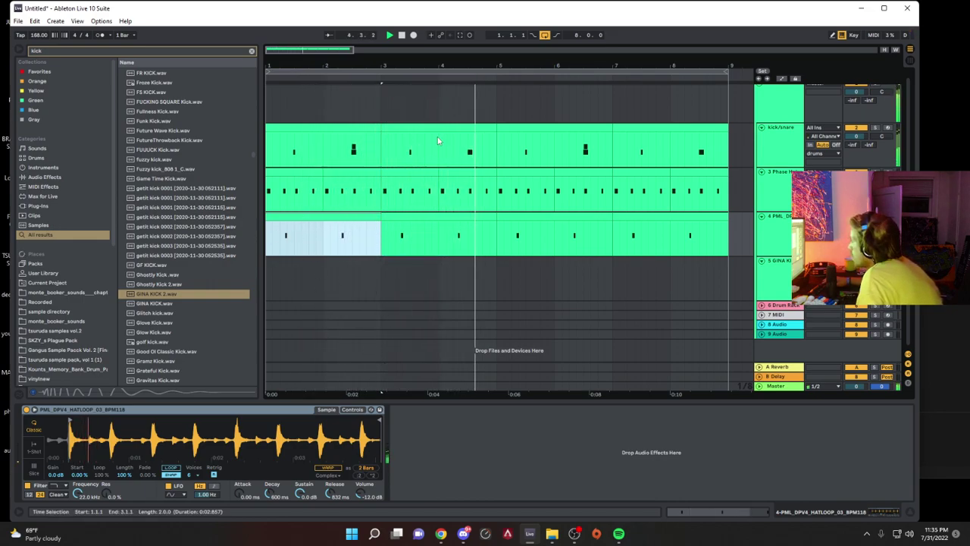
click(460, 36)
key(space)
key(space)
drag(383, 262, 267, 263)
key(space)
key(space)
click(322, 269)
click(319, 260)
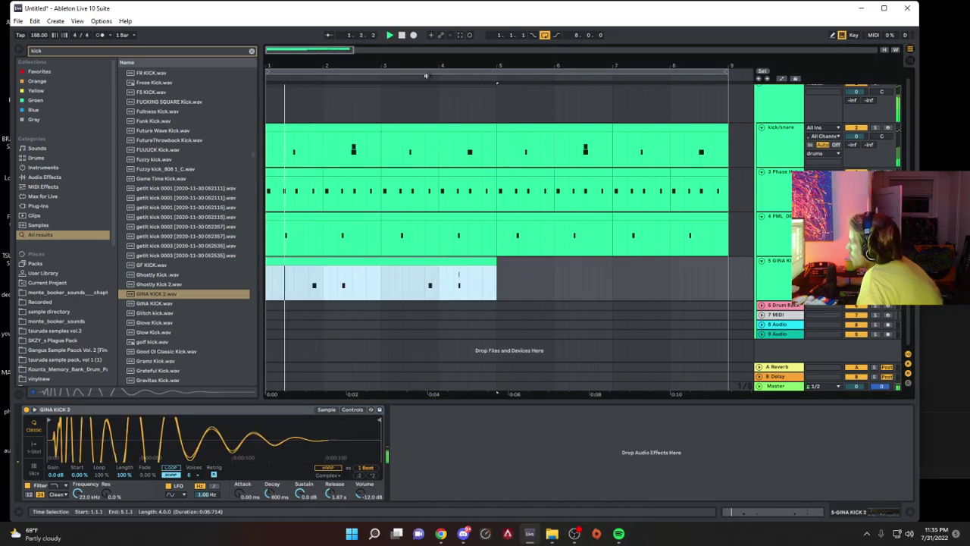
Step: Duplicate the first two bars of the GINA KICK 2 clip until the kick pattern fills all eight bars
click(319, 262)
drag(325, 263, 251, 284)
click(295, 262)
key(ctrl+d)
key(space)
key(space)
click(293, 262)
key(space)
key(space)
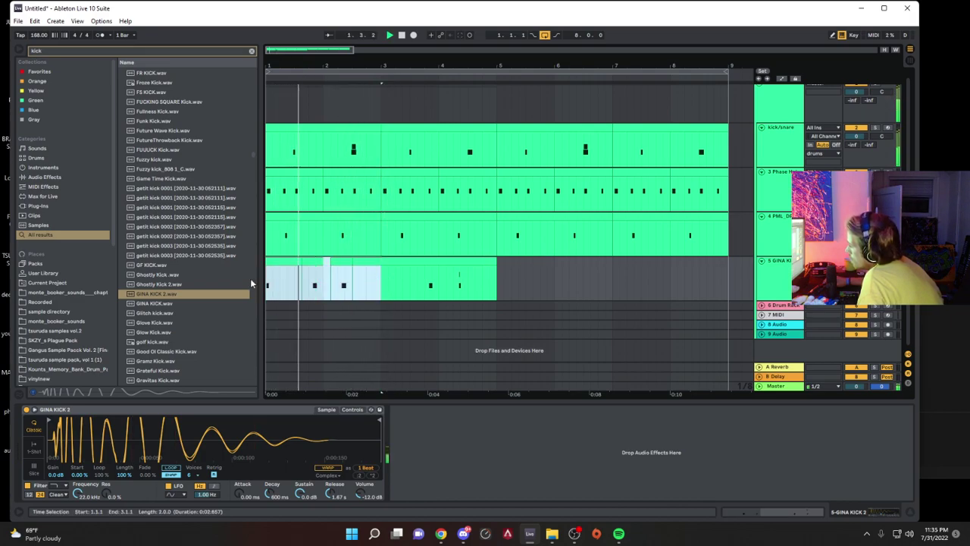
key(ctrl+d)
key(ctrl+d)
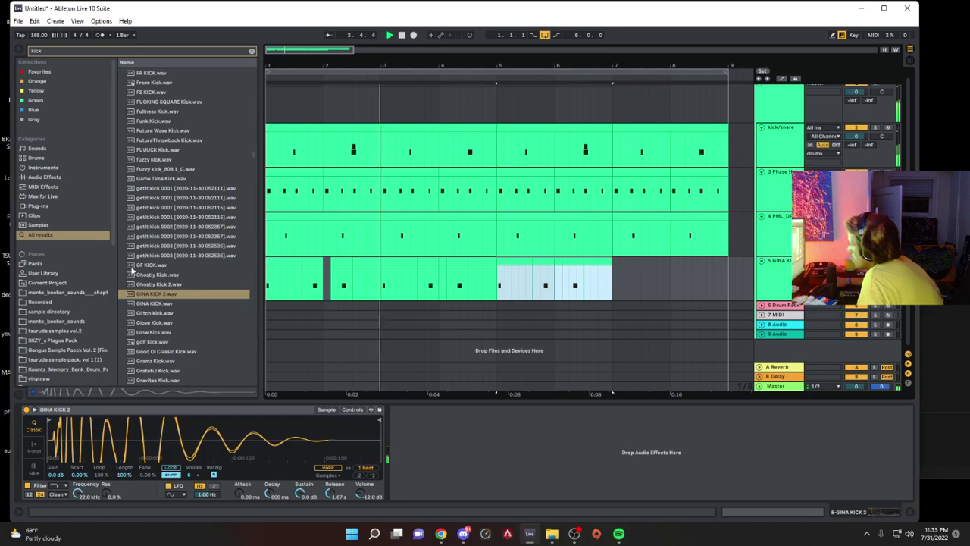
key(ctrl+d)
Step: Duplicate the first two bars of the kick/snare clip through bar 8 and move the GINA KICK 2 track above kick/snare
click(370, 131)
key(ctrl+d)
key(ctrl+d)
key(ctrl+d)
drag(779, 275, 782, 173)
Step: Change the filter type of the PML_DPV4_HATLOOP sampler and set its filter frequency to 1.23 kHz
click(781, 277)
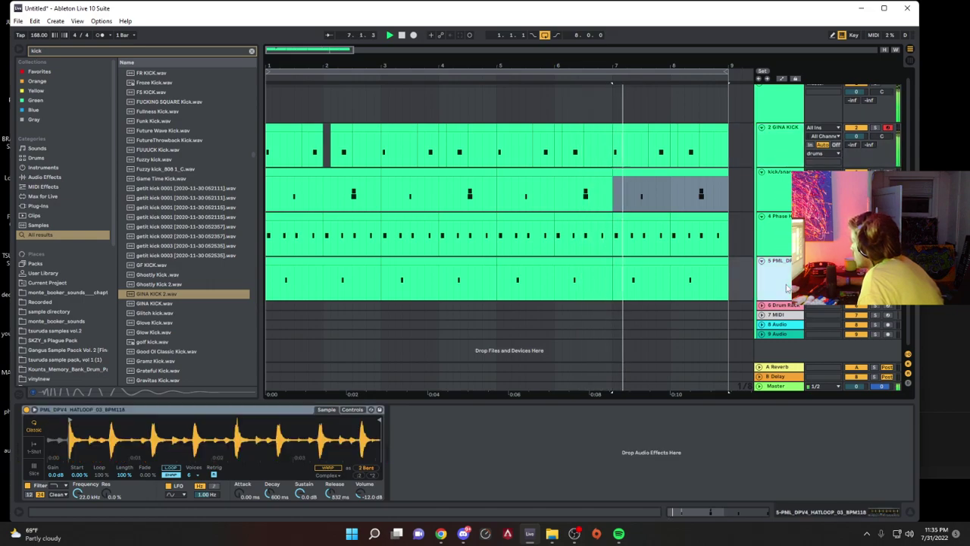
click(57, 485)
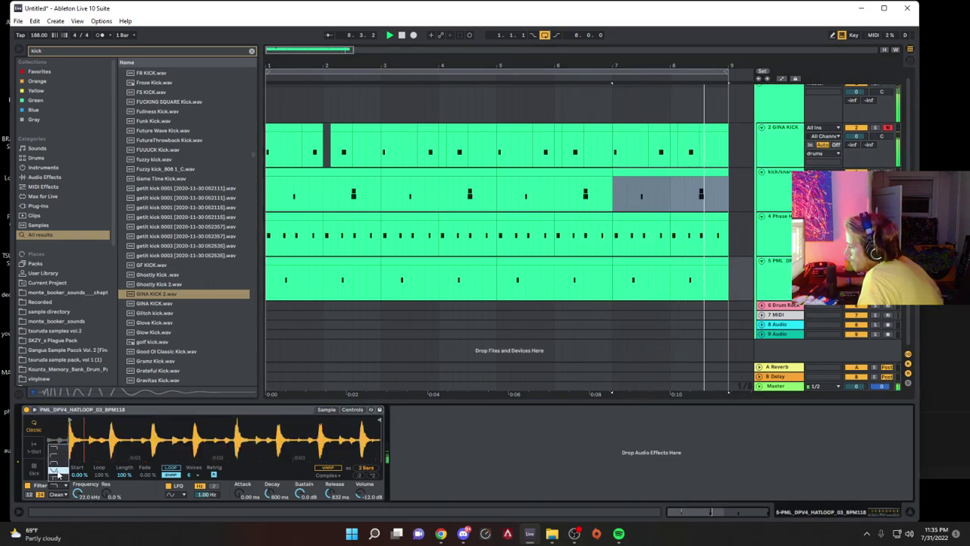
click(59, 456)
drag(77, 494, 77, 501)
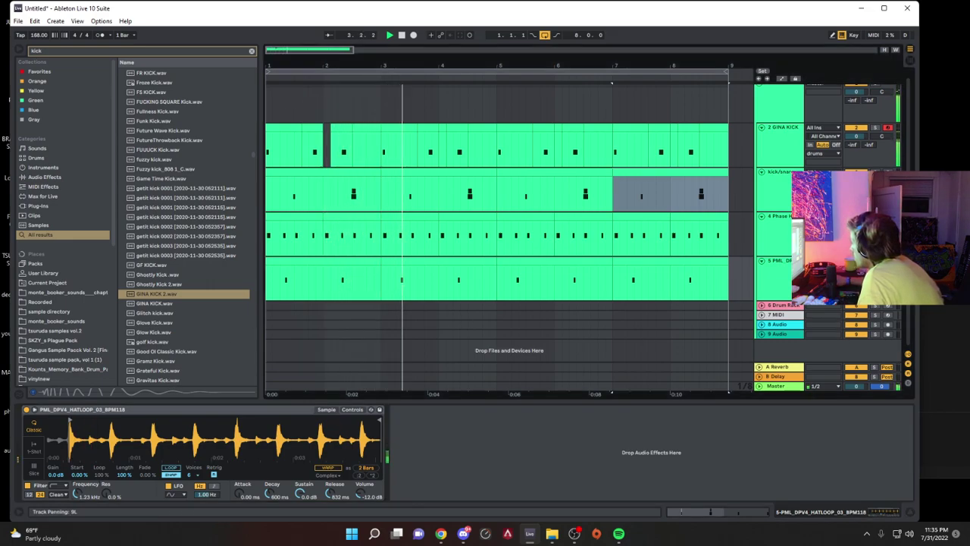
Step: Group the Phase Hat and hat-loop tracks and fold the new group
click(788, 238)
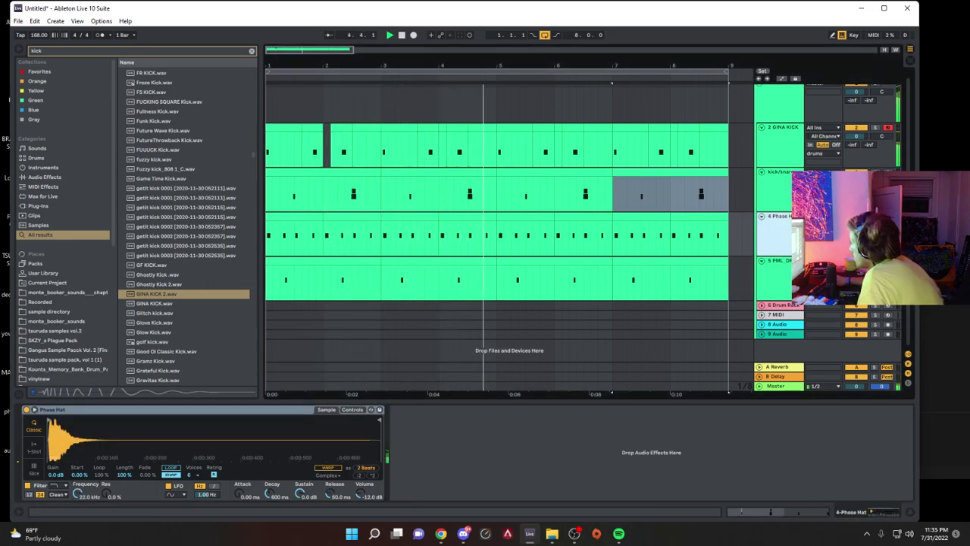
key(ctrl+g)
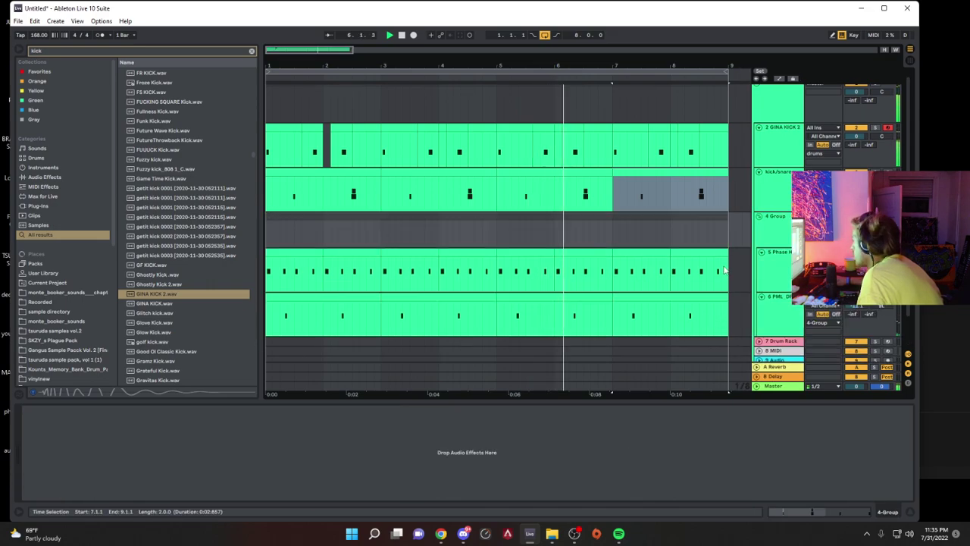
click(759, 218)
Step: Set the kick/snare track's reverb size to 13.46 and enable its input low cut at 3.02 kHz
click(781, 152)
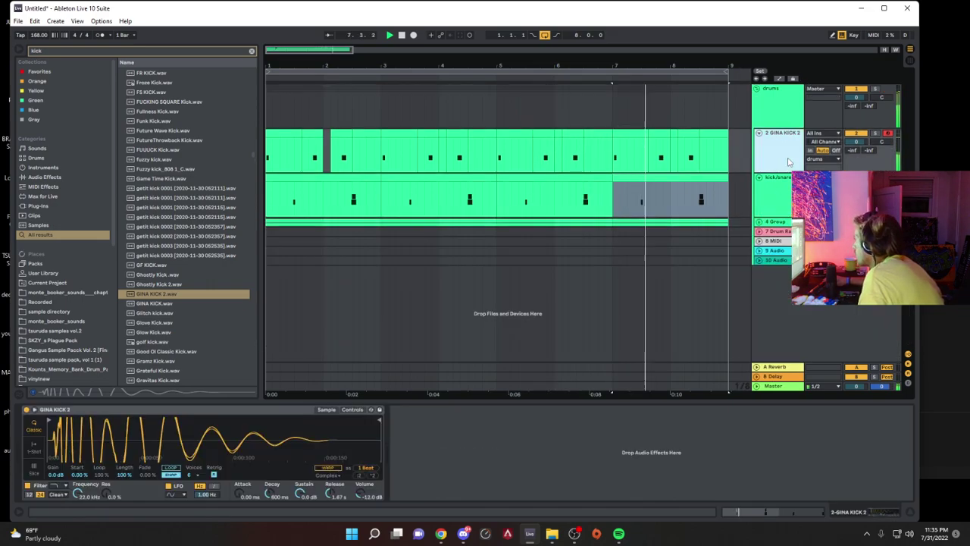
click(773, 193)
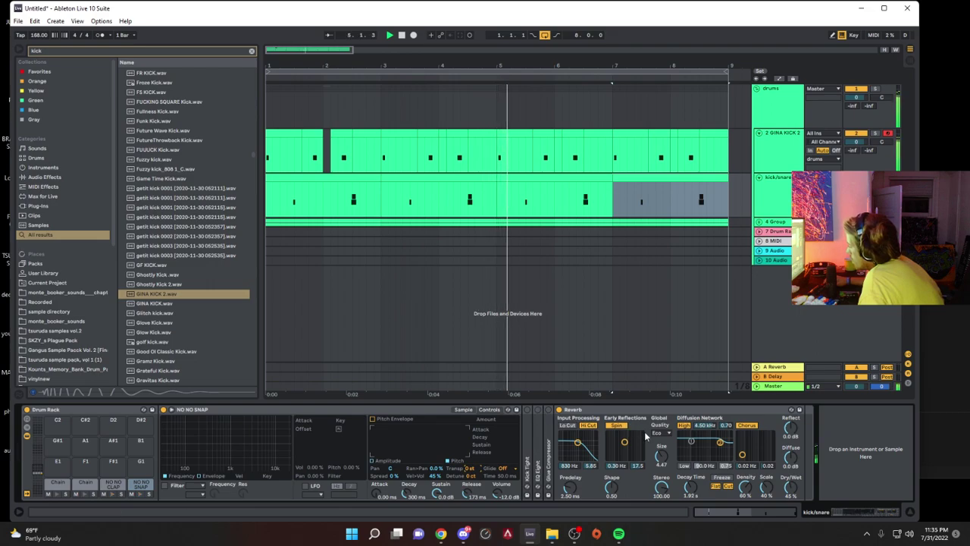
drag(657, 457, 658, 436)
click(567, 426)
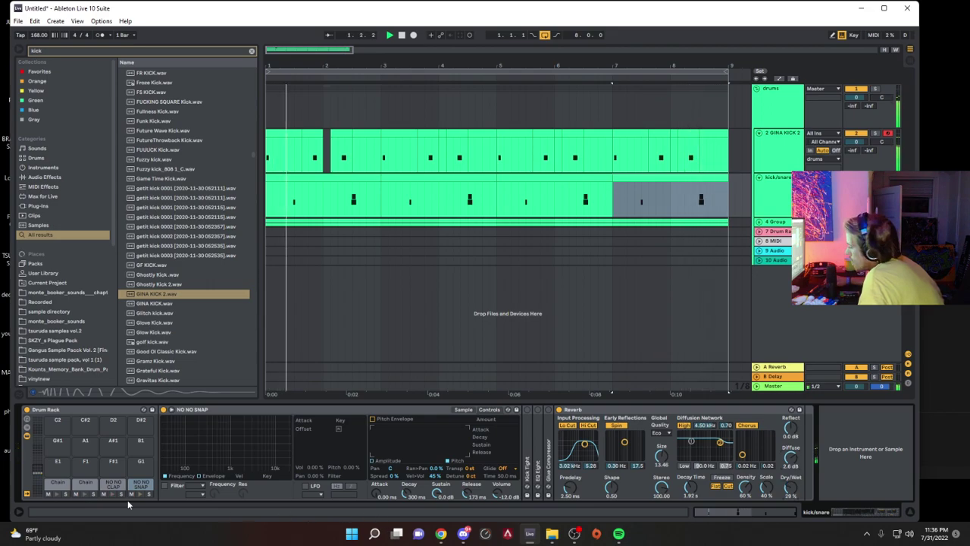
Step: Enable the filter on the NO NO SNAP pad and set the NO NO CLAP pad's filter frequency to 7.33 kHz
click(166, 485)
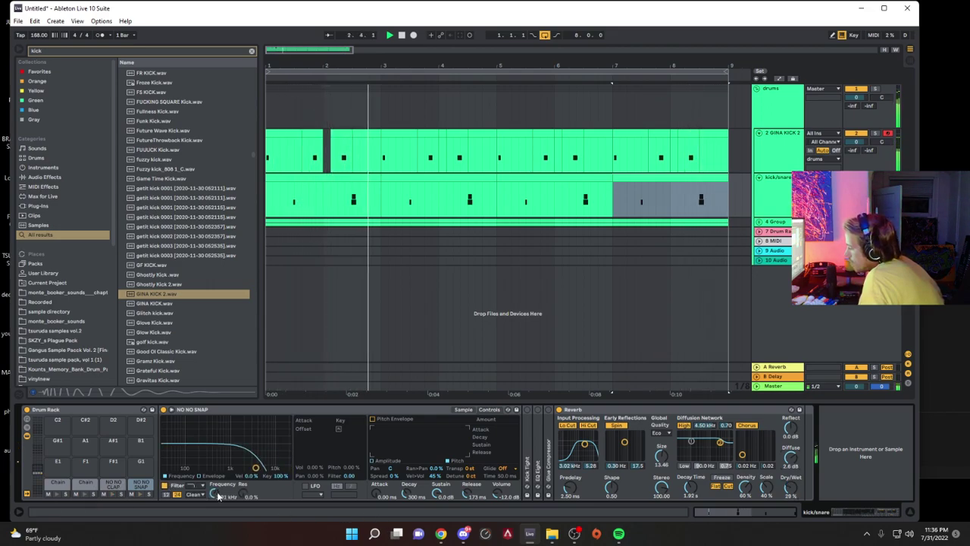
click(114, 486)
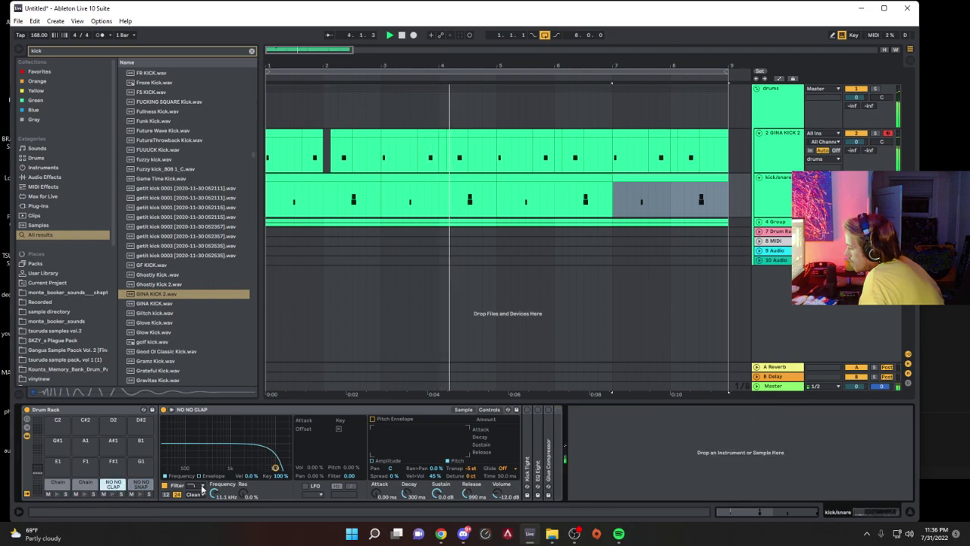
drag(215, 494, 215, 497)
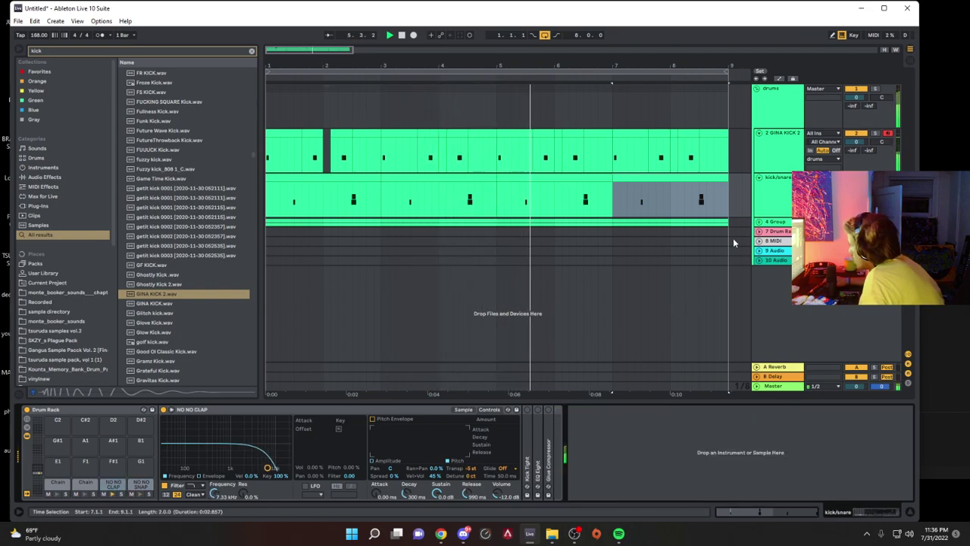
Step: Add Grain Delay to the hat group, lower its frequency with pitch at -0.19, and switch its delay from sync to time
click(774, 222)
click(252, 50)
text(gr)
double_click(151, 73)
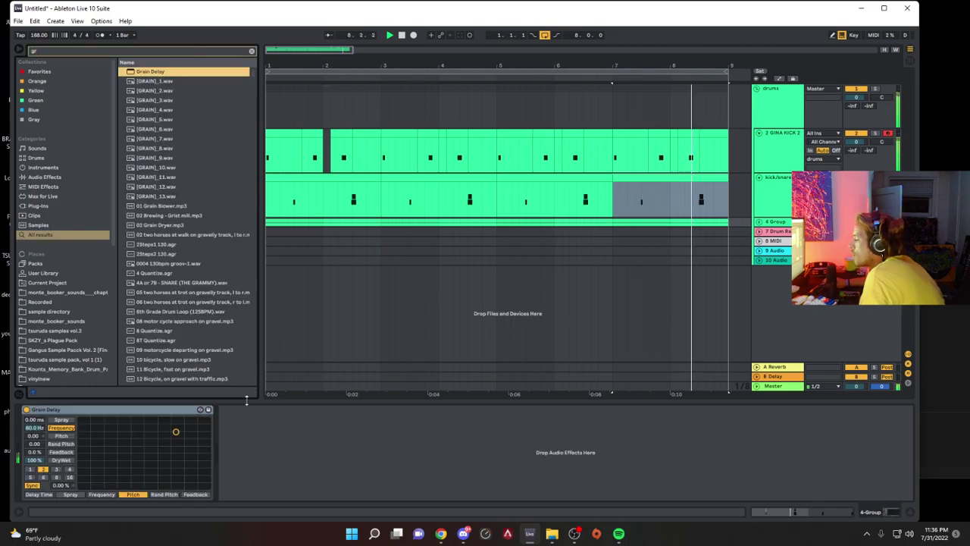
click(175, 461)
click(32, 486)
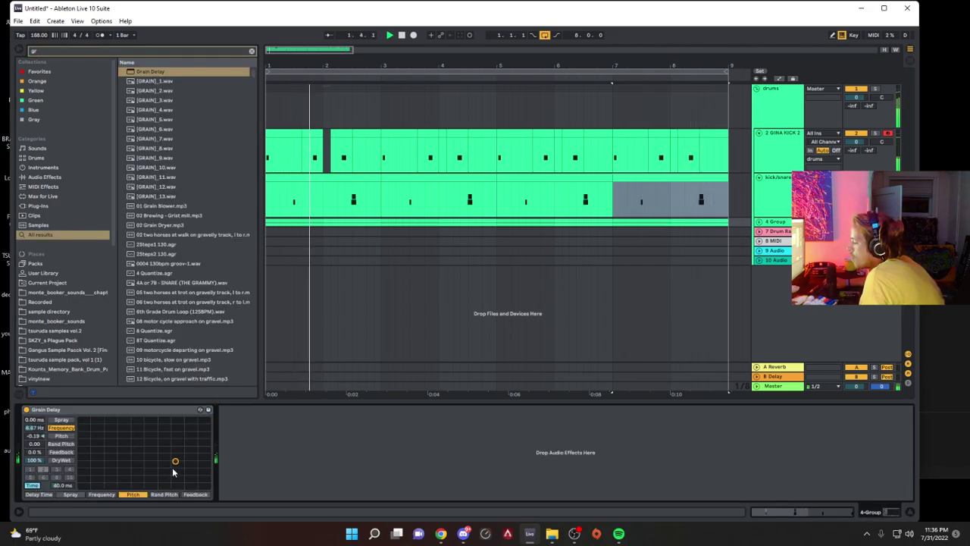
Step: Search the sample library for "amen", then clear the search and select the empty MIDI track
click(252, 52)
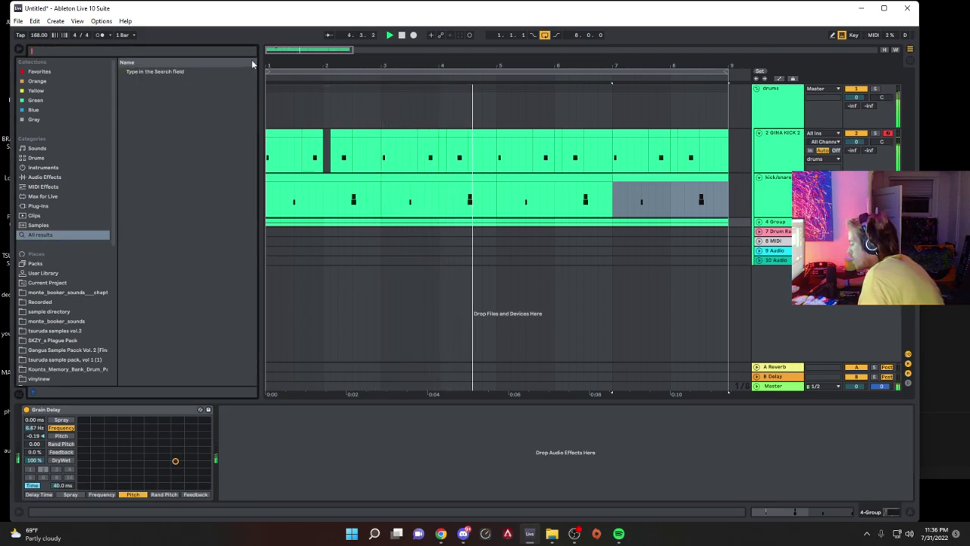
text(amen)
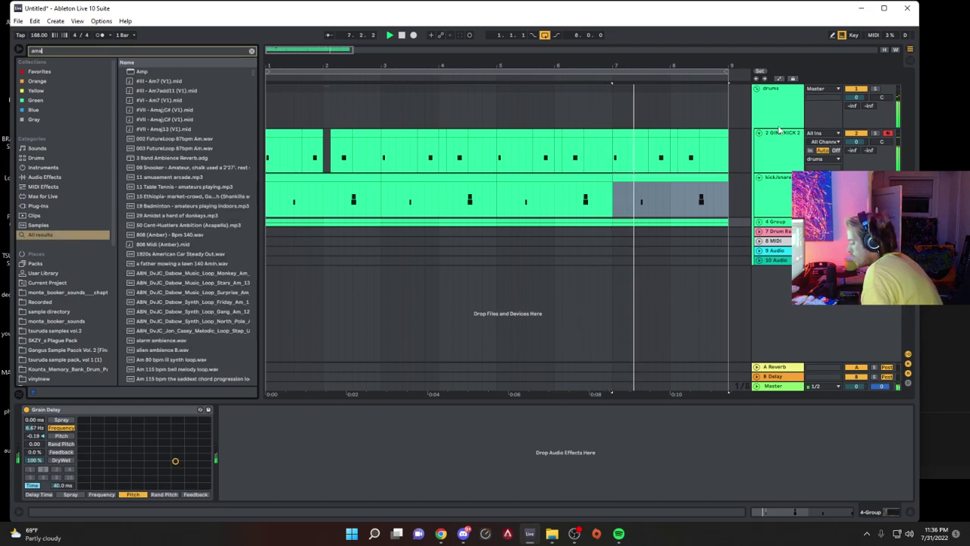
click(252, 52)
click(404, 239)
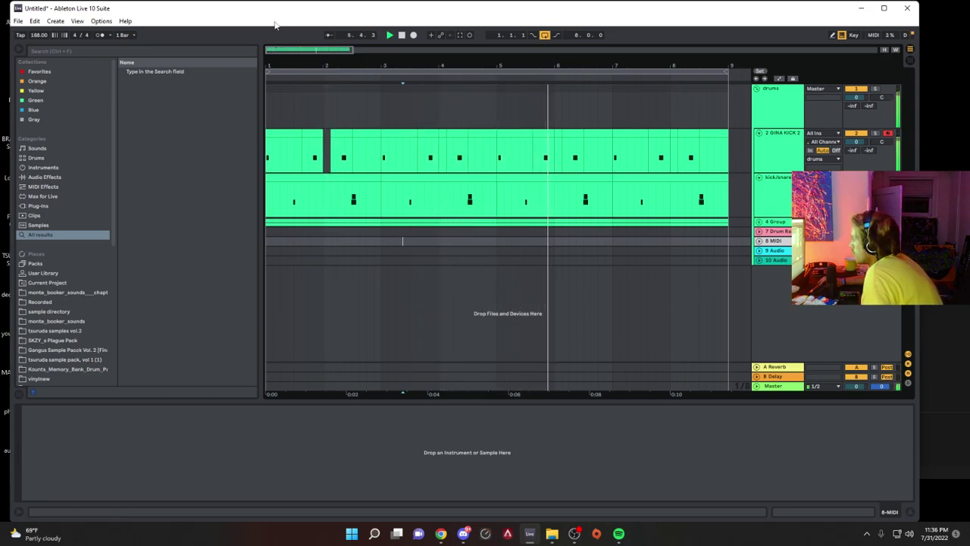
Step: Transpose the GINA KICK 2 sample to -7 st while checking it against the looping beat
key(space)
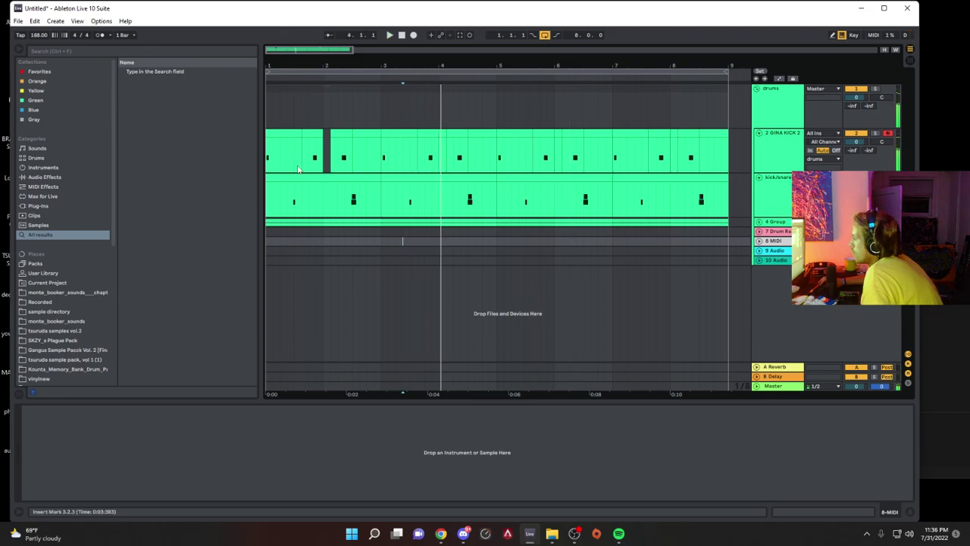
click(287, 127)
click(282, 133)
key(space)
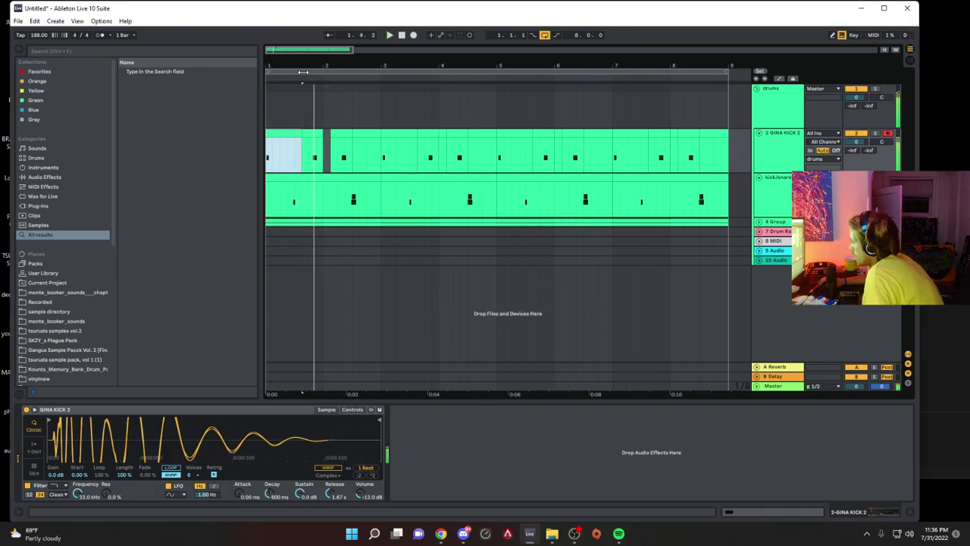
click(774, 161)
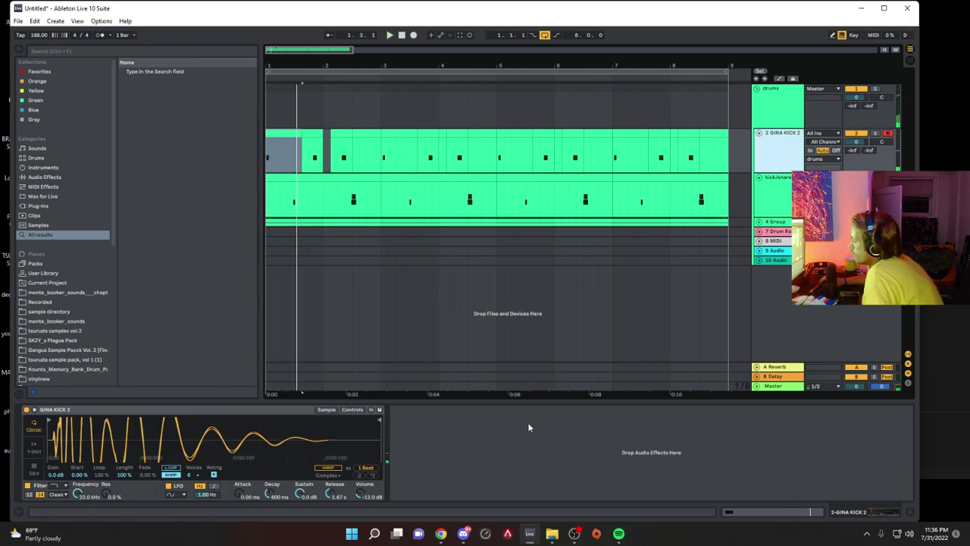
click(353, 410)
drag(334, 469, 334, 481)
key(space)
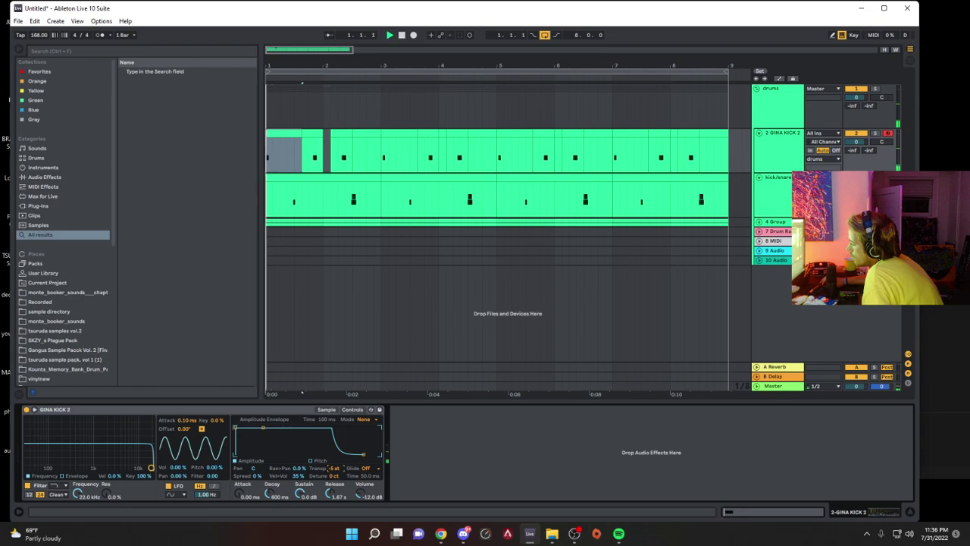
key(space)
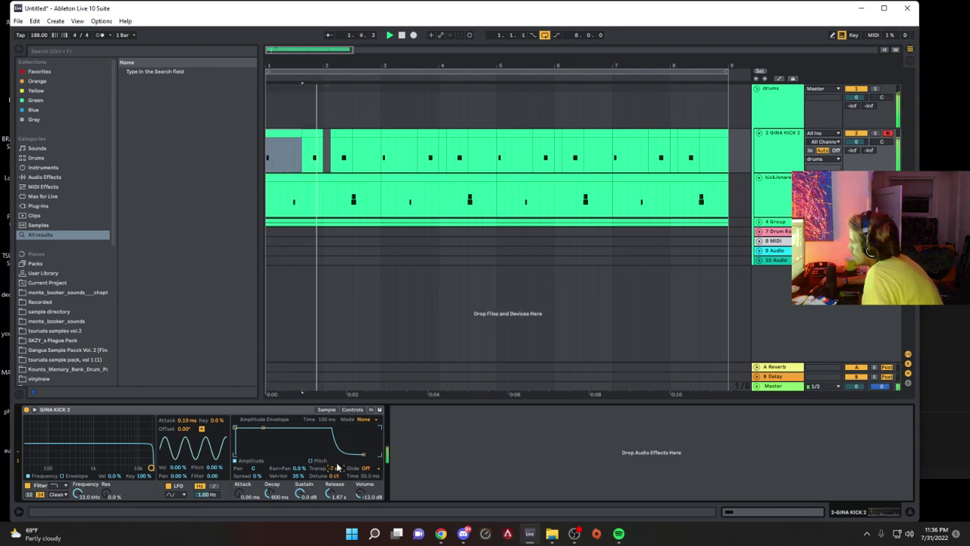
Step: Fold the drums group and enable its Drum Buss at 98% dry/wet and its Glue Compressor
click(756, 88)
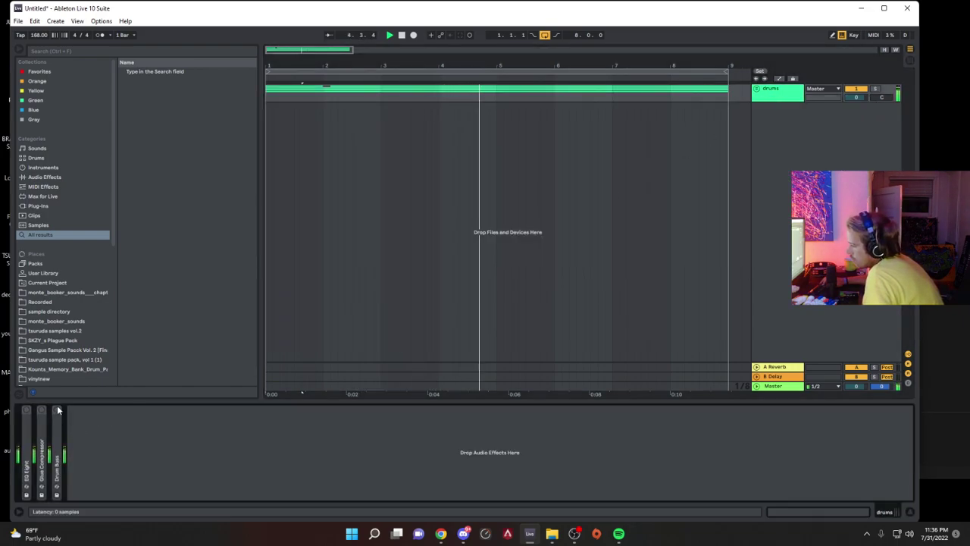
double_click(56, 430)
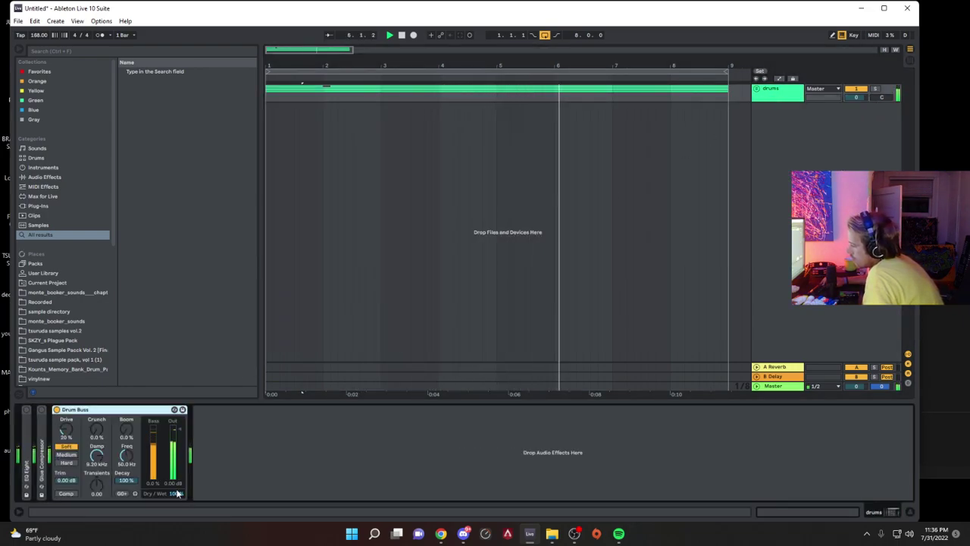
click(41, 410)
Step: Move the Glue Compressor after Drum Buss, lower its threshold, raise its makeup gain, and set 53% dry/wet with soft clipping
drag(43, 425, 241, 438)
double_click(182, 447)
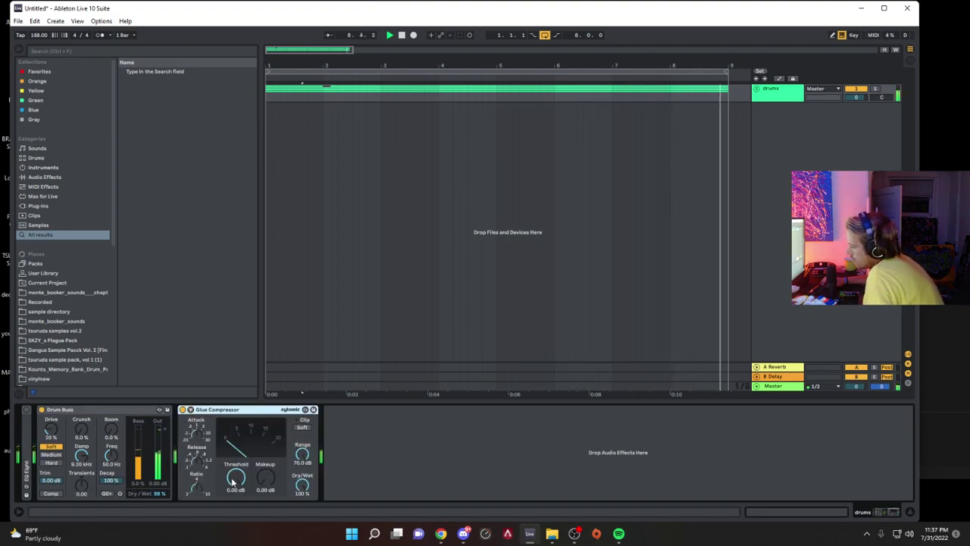
drag(265, 477, 303, 531)
click(302, 427)
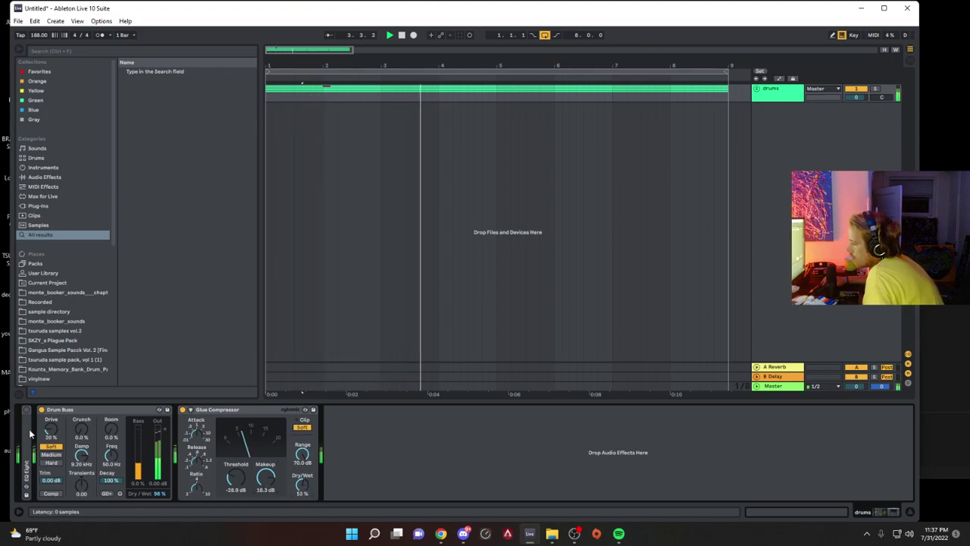
Step: Enable the drums group's EQ Eight and cut the highs with band 4 at 5.27 kHz, then unfold the group
click(26, 410)
double_click(29, 424)
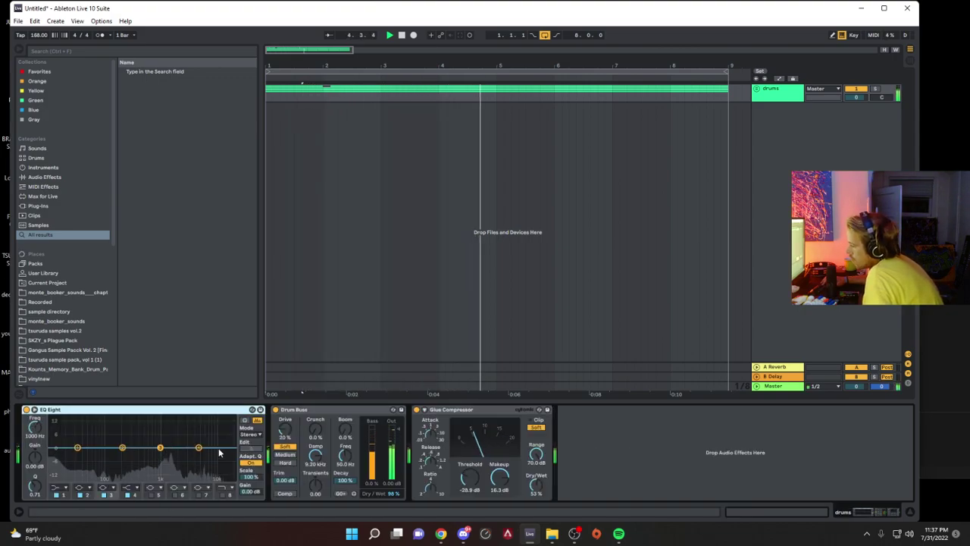
click(308, 411)
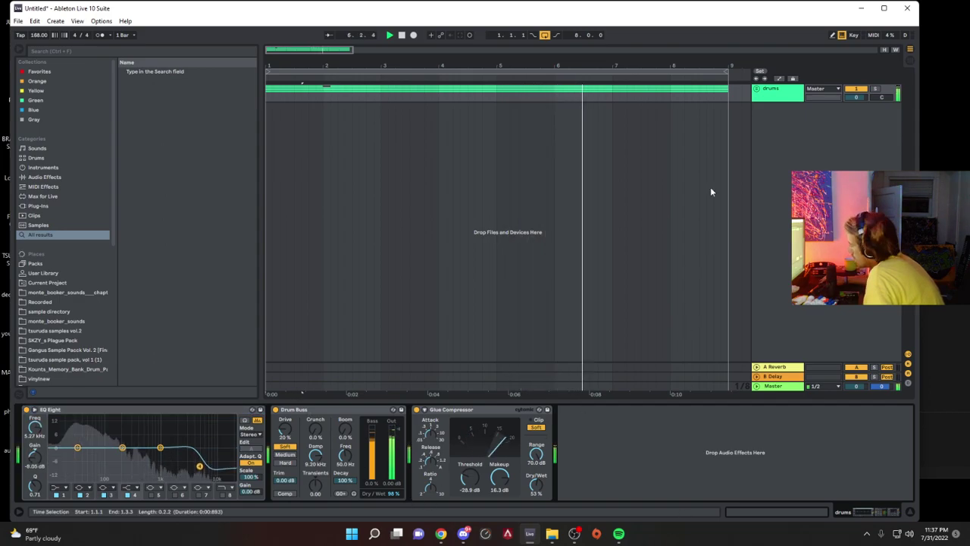
click(756, 89)
Step: Change EQ Eight band 1 on the drums group to a low cut at 33.0 Hz
drag(77, 447, 78, 460)
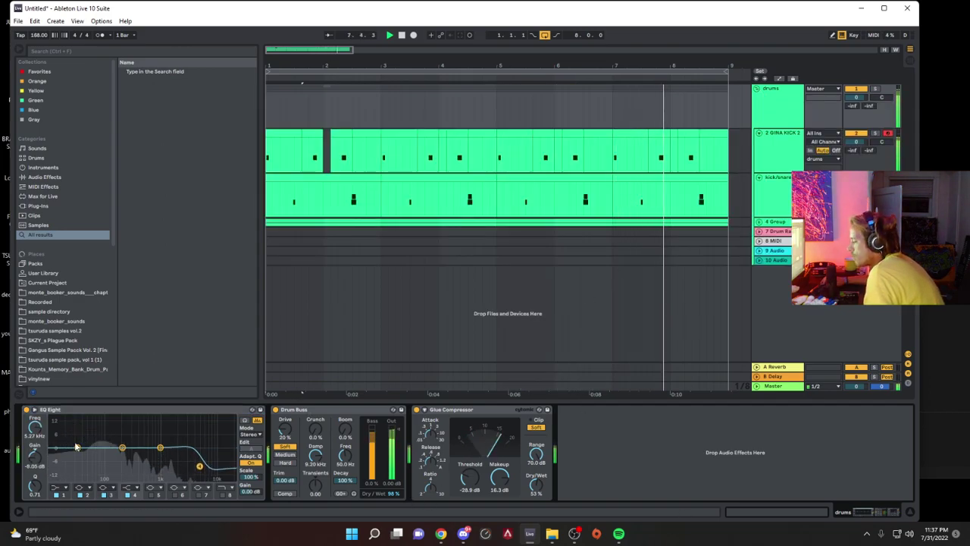
click(60, 489)
click(63, 442)
drag(79, 457, 81, 457)
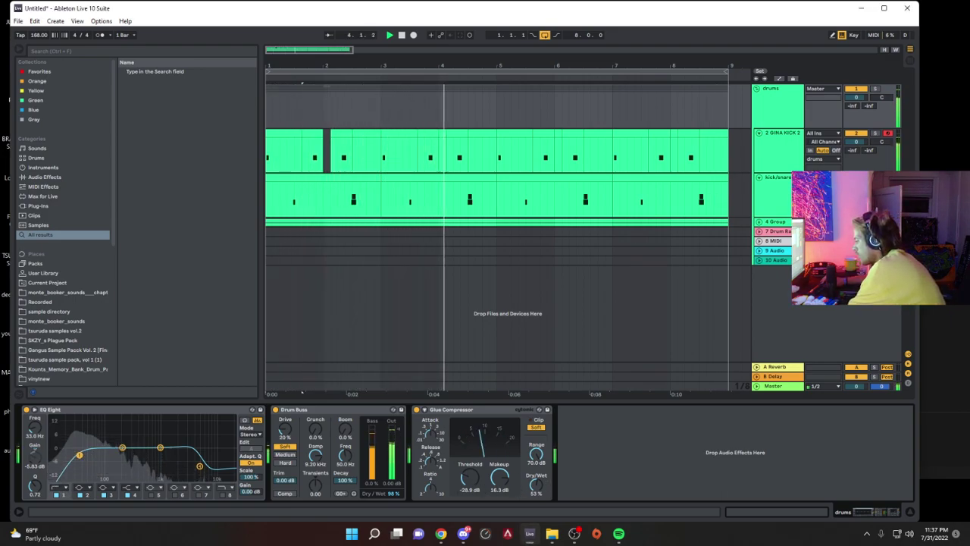
Step: Set the Glue Compressor threshold to -24.8 dB with a wetter mix, and move EQ band 4 to 7.42 kHz at -2.60 dB
drag(470, 477, 469, 467)
drag(536, 488, 537, 469)
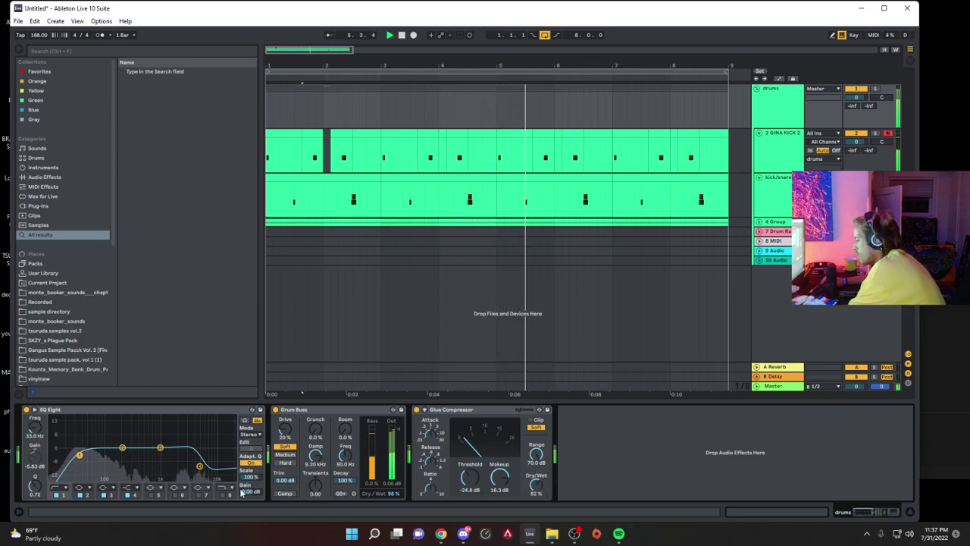
drag(200, 466, 208, 452)
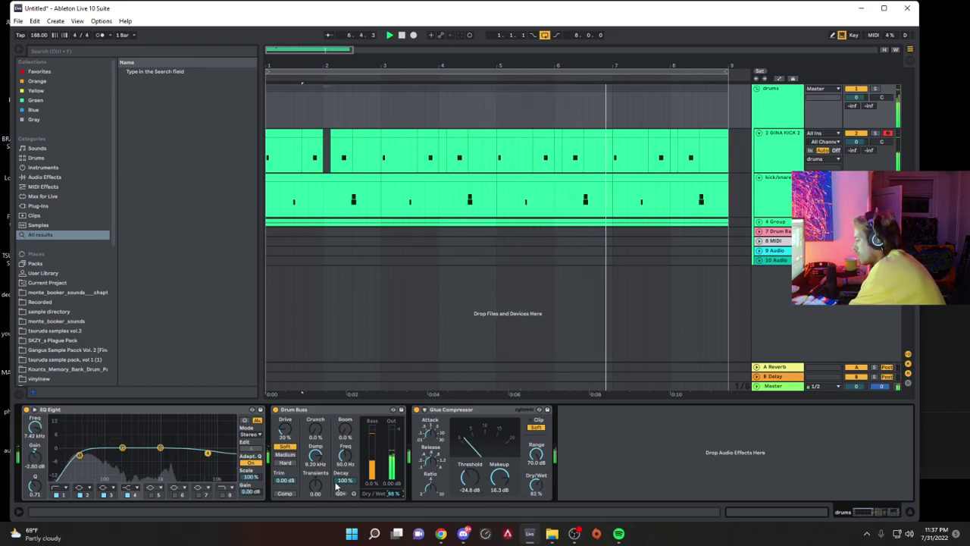
Step: Set Drum Buss to Medium drive with 57% decay and 55% dry/wet, and raise the Glue Compressor threshold slightly
click(287, 455)
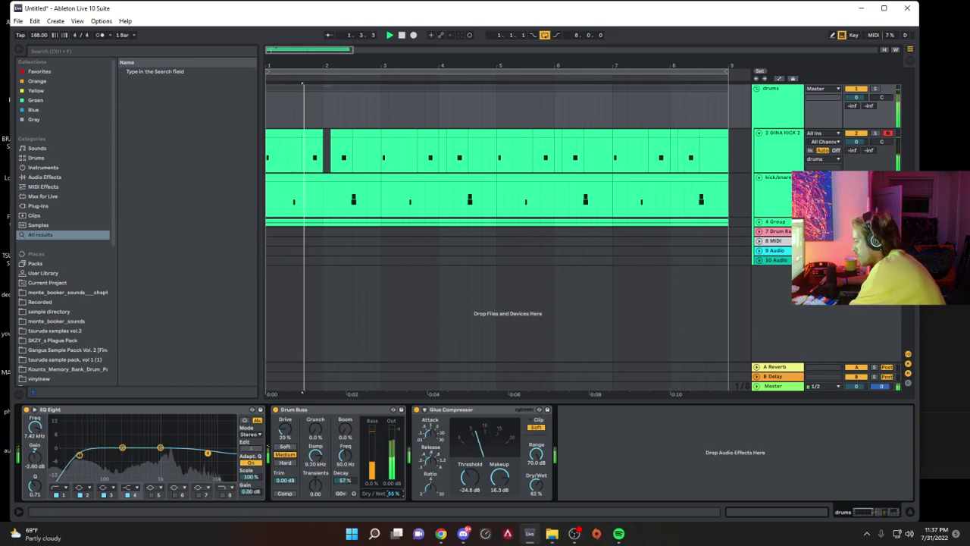
drag(470, 478, 470, 472)
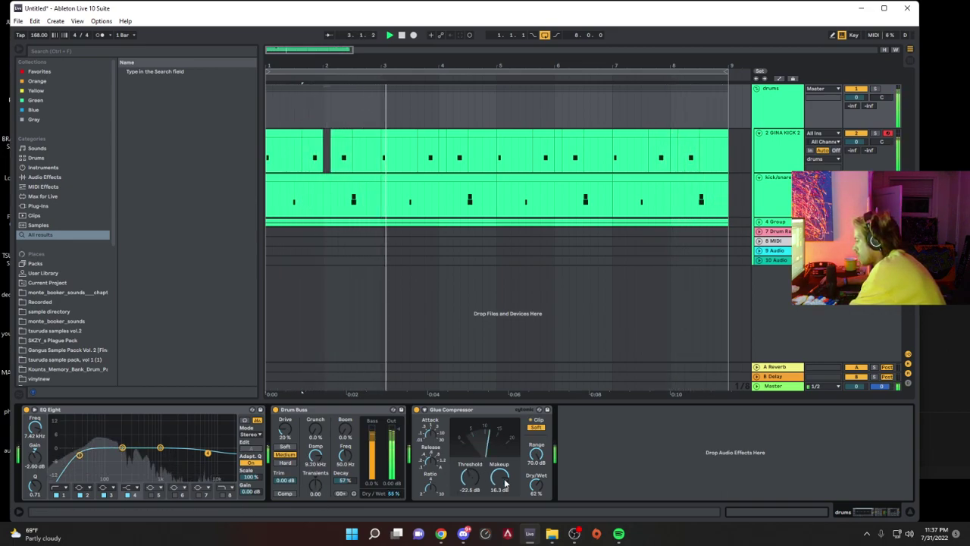
Step: Make the Glue Compressor mix wetter on the drums group and add an Auto Filter with an envelope amount of 18.1
drag(536, 486, 536, 480)
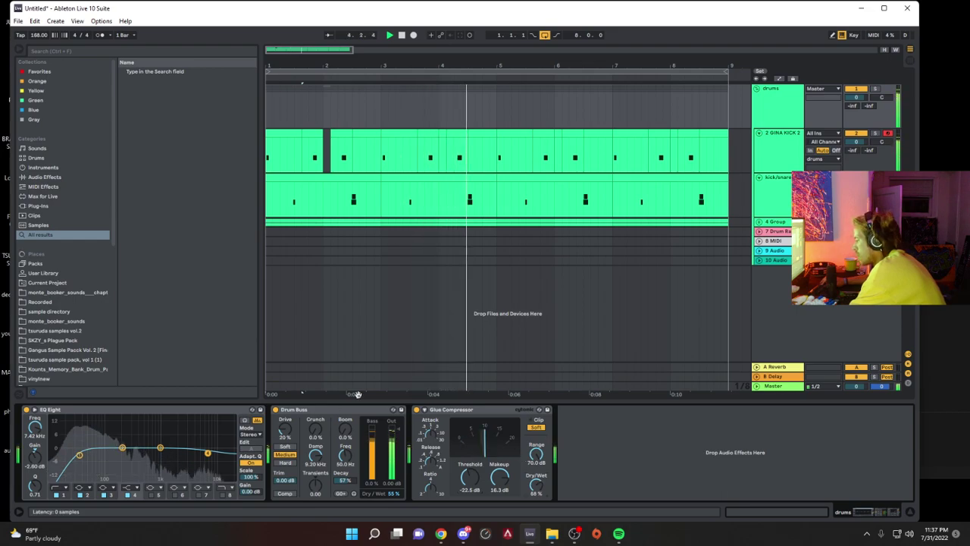
click(788, 157)
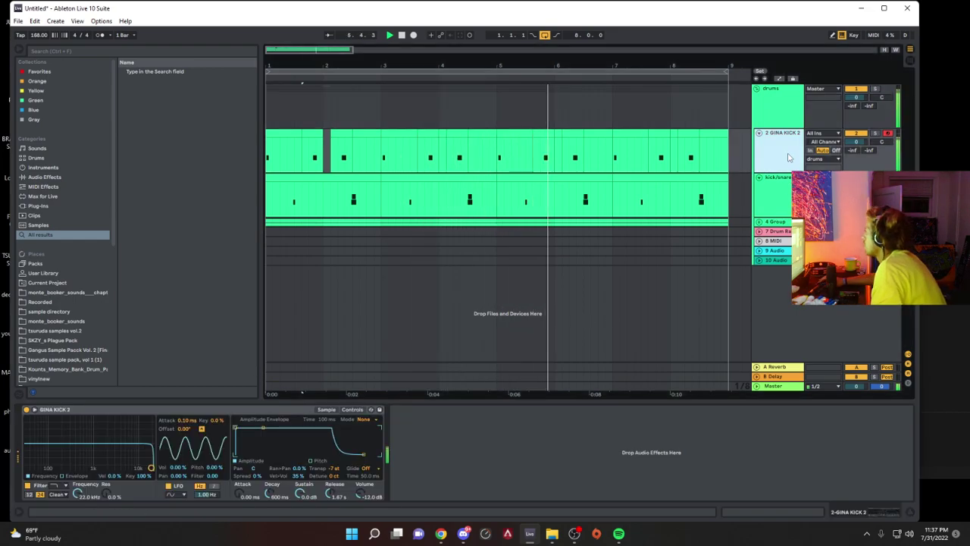
click(795, 125)
click(174, 50)
text(aut)
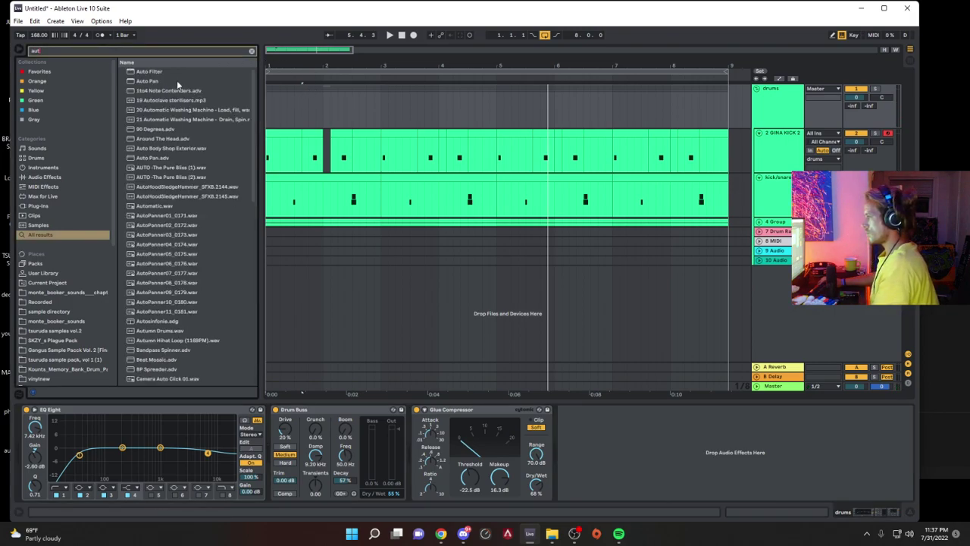
key(Down)
key(Return)
key(space)
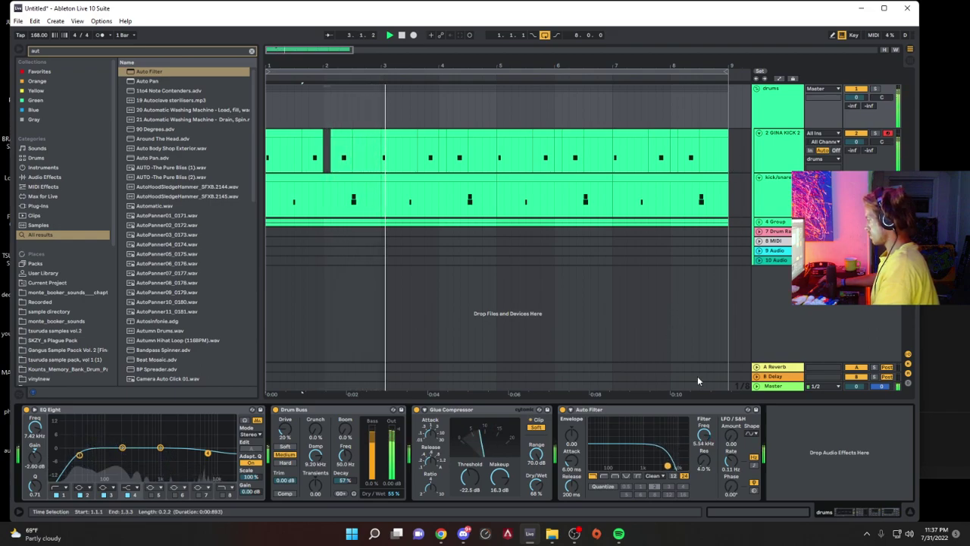
Step: Fold the drums group and insert a new MIDI track below it
click(756, 89)
right_click(782, 97)
click(832, 149)
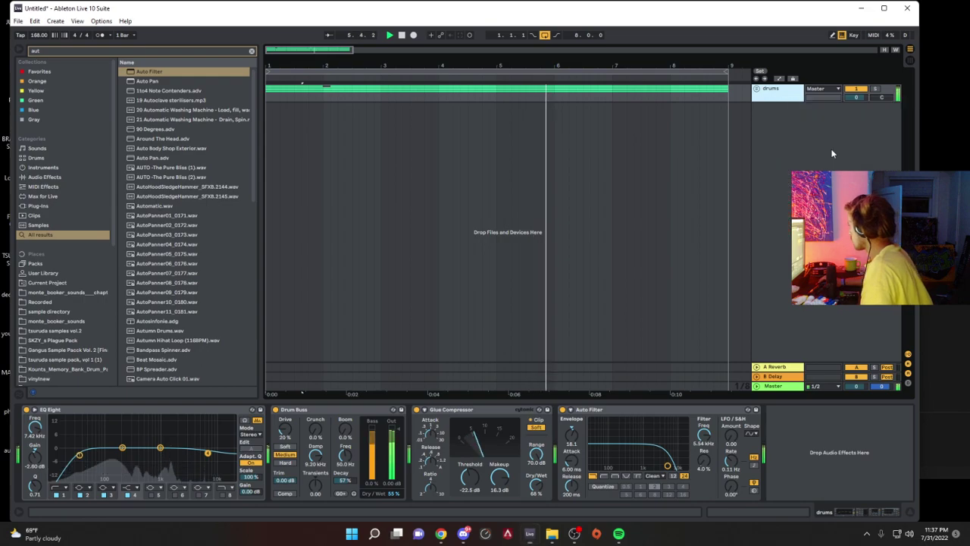
Step: Load the Booker T. Jones - The best of you MP3 from Downloads into Simpler on the new track, starting at the music's onset
click(554, 534)
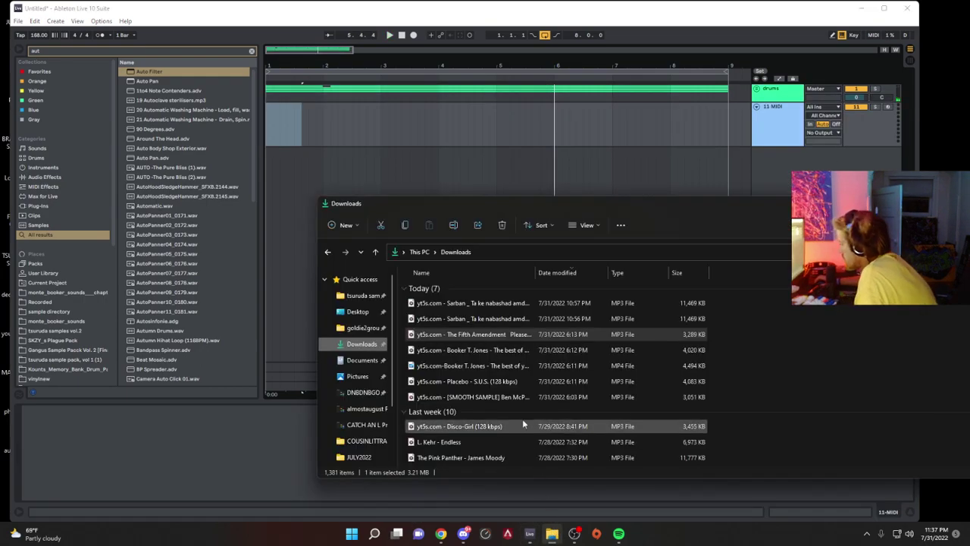
click(474, 351)
drag(447, 356, 292, 465)
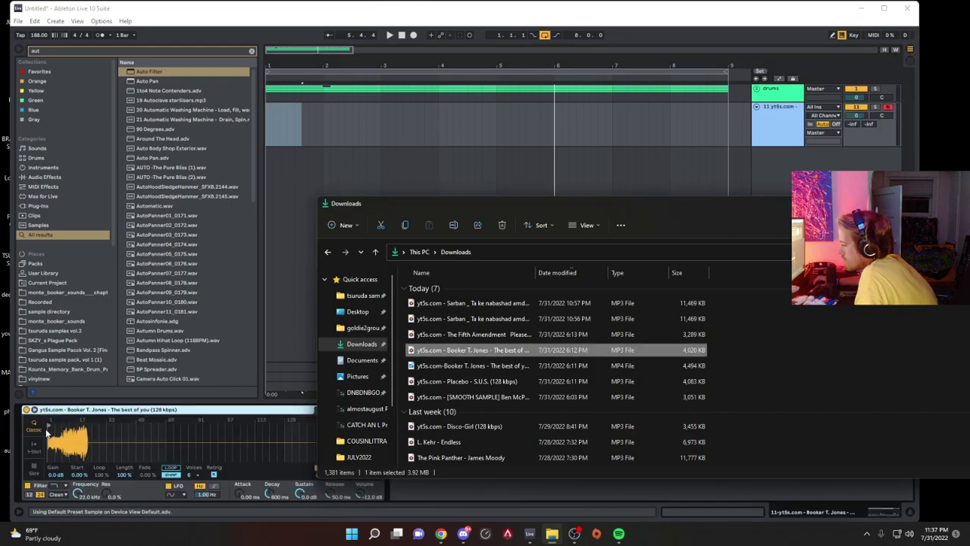
click(49, 429)
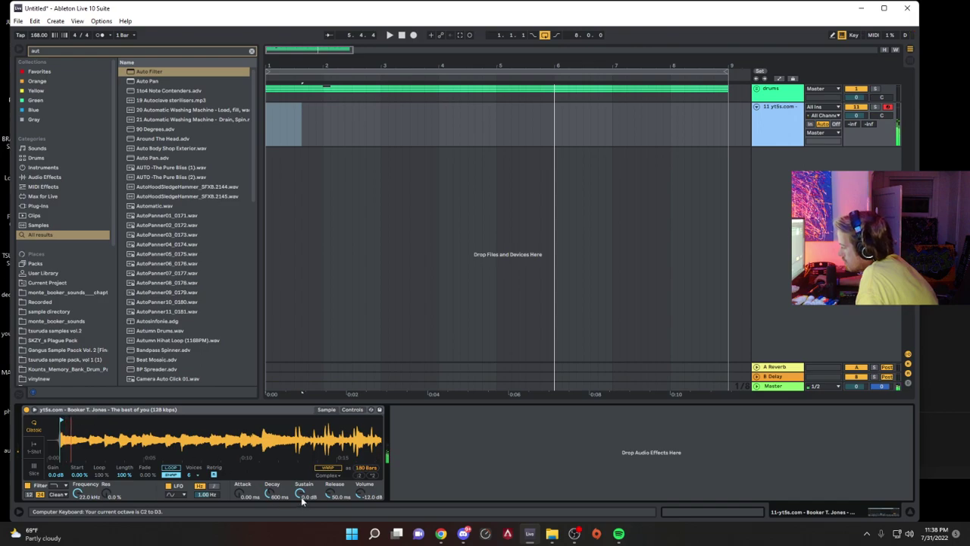
Step: Audition the sample against the looping drums in different keyboard octaves
key(space)
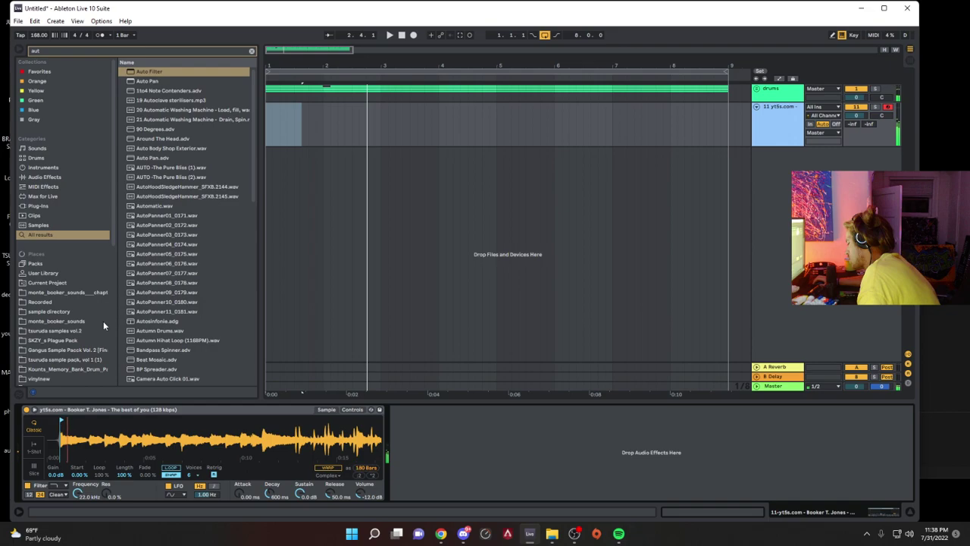
key(space)
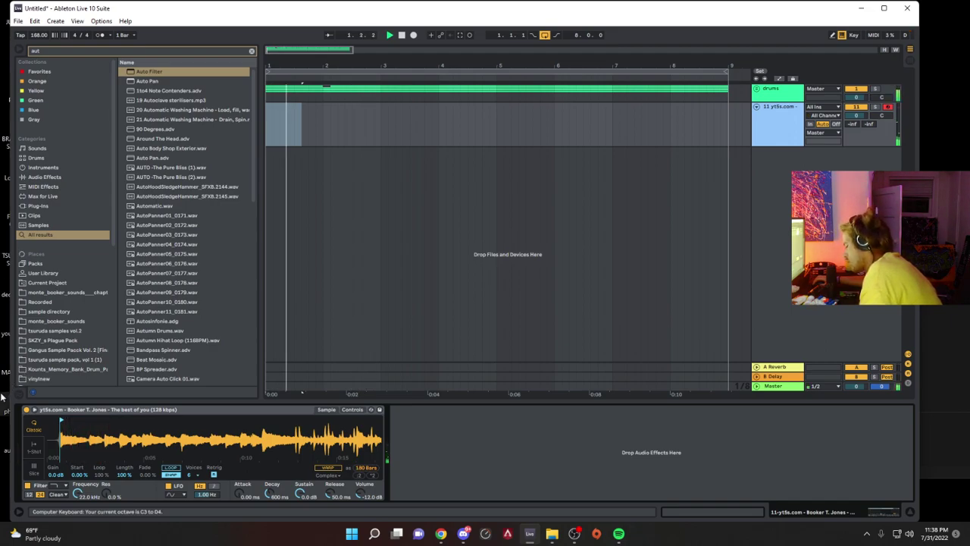
key(z)
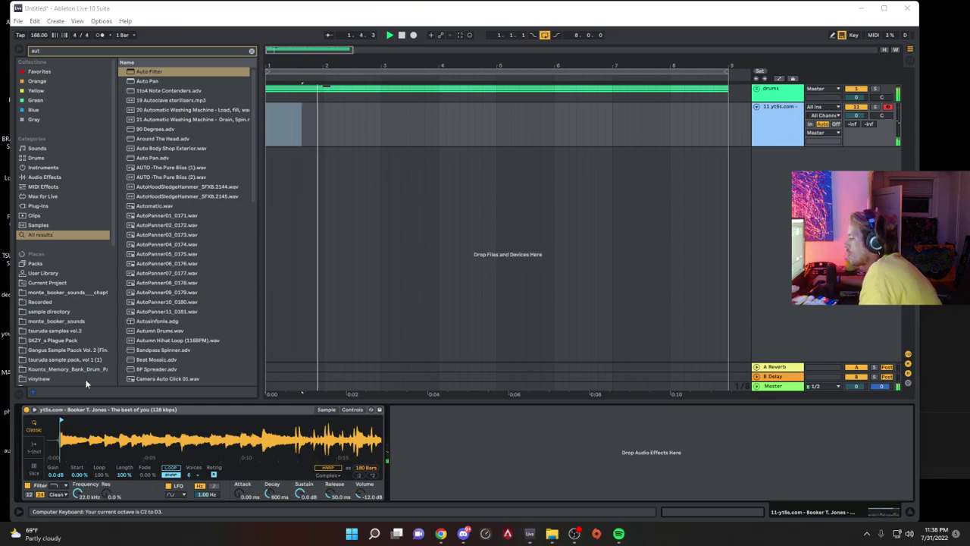
click(285, 144)
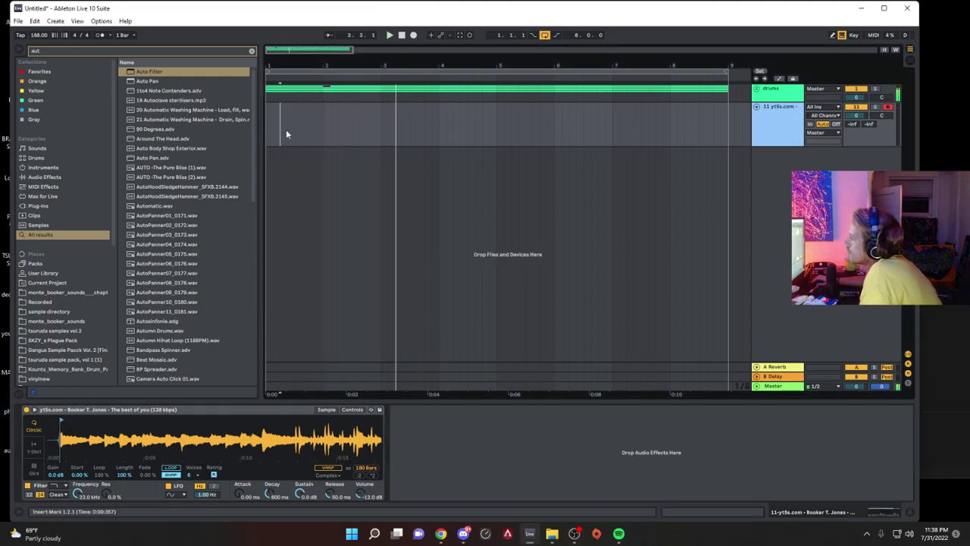
key(ctrl+a)
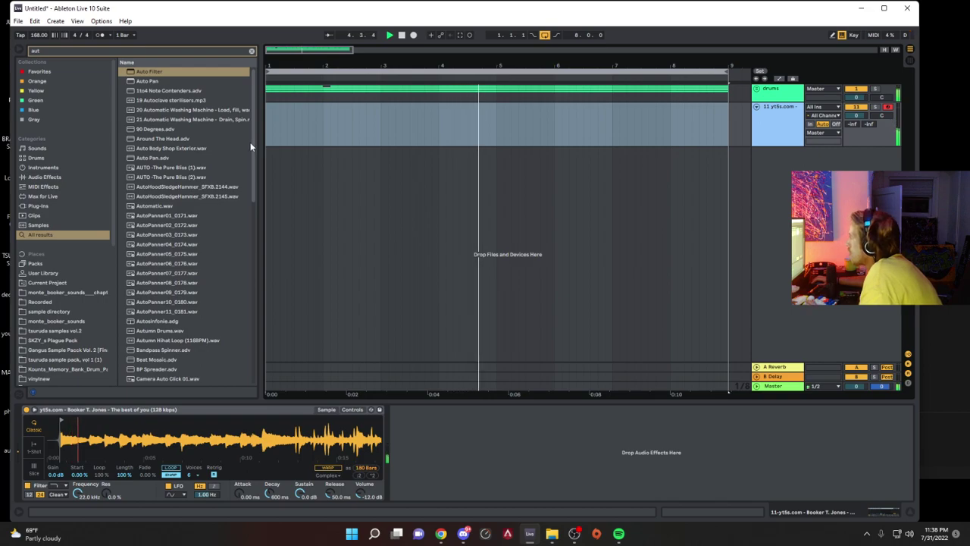
key(space)
key(space)
key(space)
key(space)
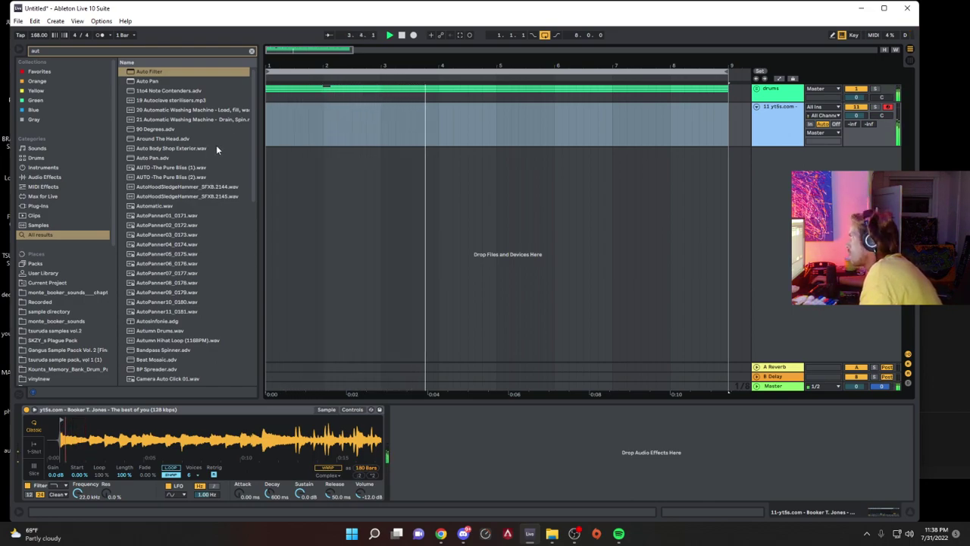
Step: Capture the played E2 and B2 notes into a two-bar clip and extend the E2 note to the clip's end
key(F9)
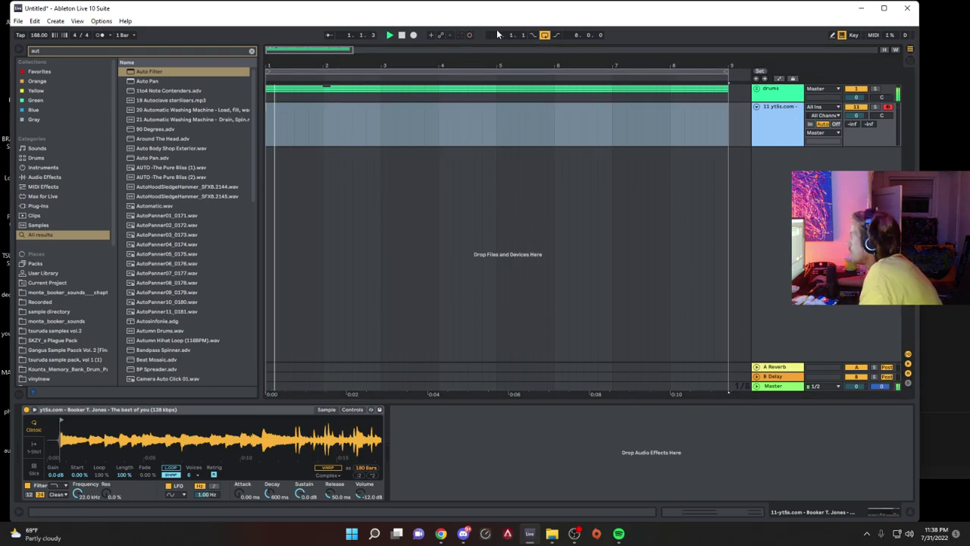
click(460, 36)
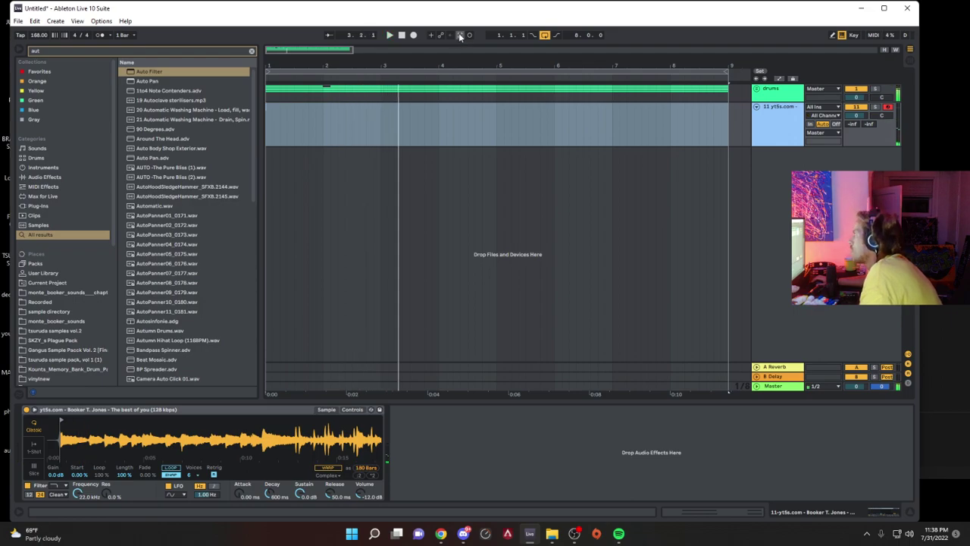
click(364, 105)
double_click(364, 106)
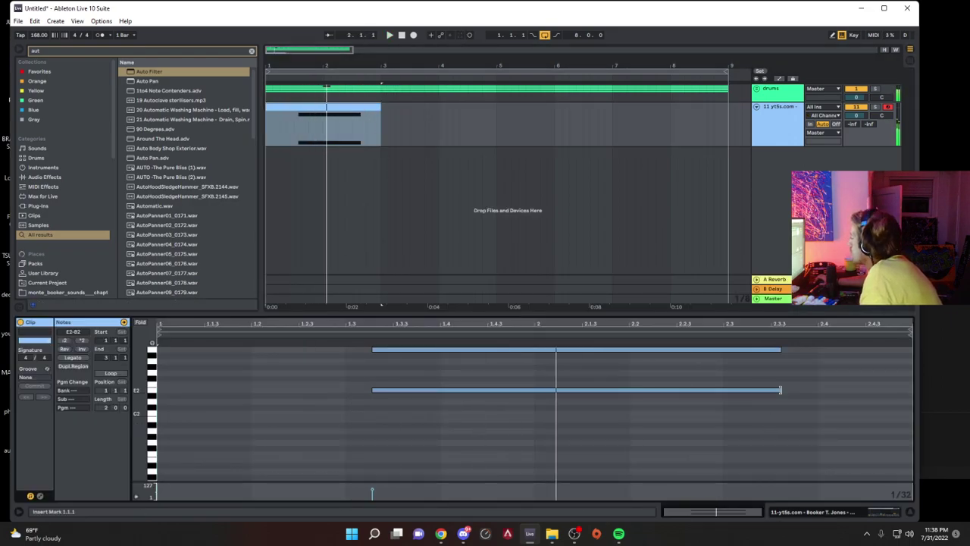
drag(780, 389, 911, 388)
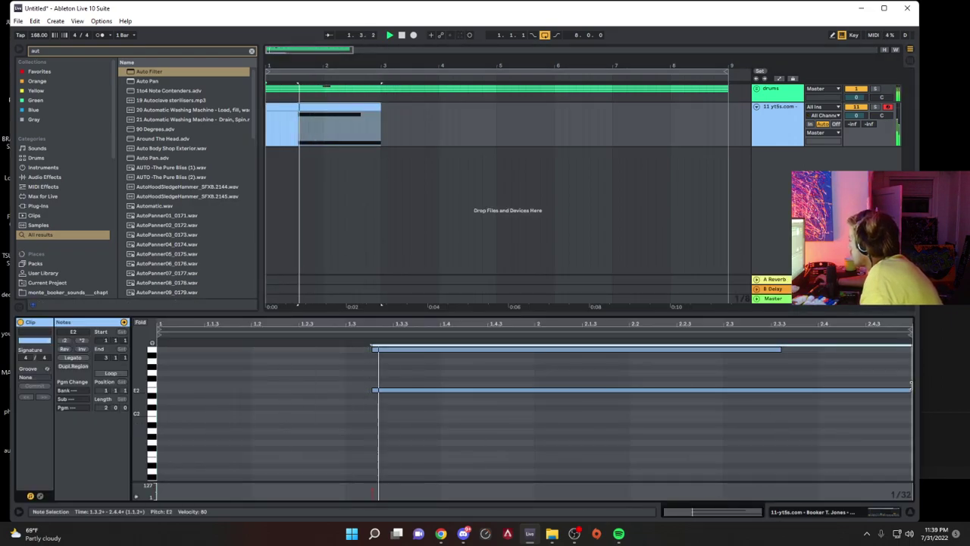
Step: Duplicate the two-bar sample clip three times to fill the eight-bar loop
click(372, 109)
key(space)
key(ctrl+d)
key(ctrl+d)
key(ctrl+d)
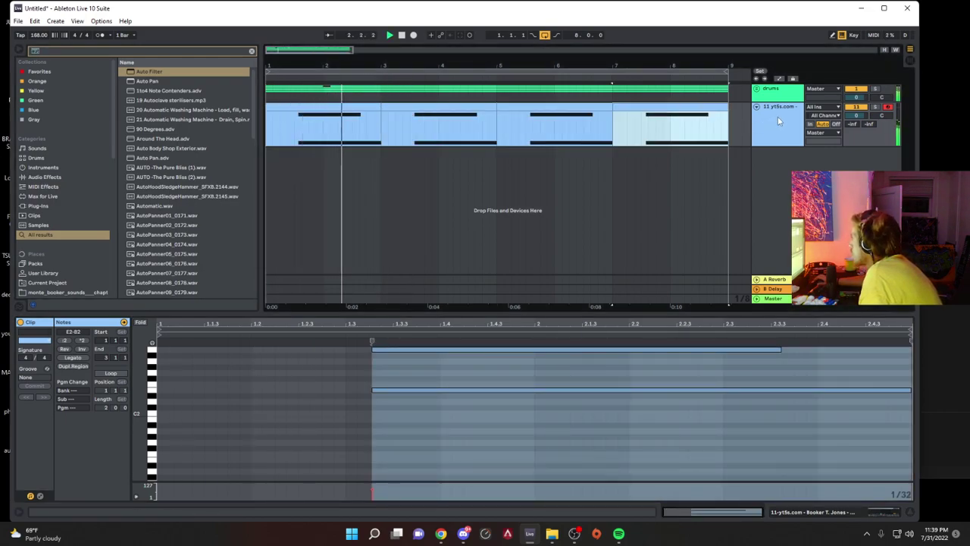
key(ctrl+d)
key(ctrl+z)
Step: Lower Simpler's filter frequency to 8.57 kHz and shift both notes of the last clip earlier to beat 1.3
double_click(779, 122)
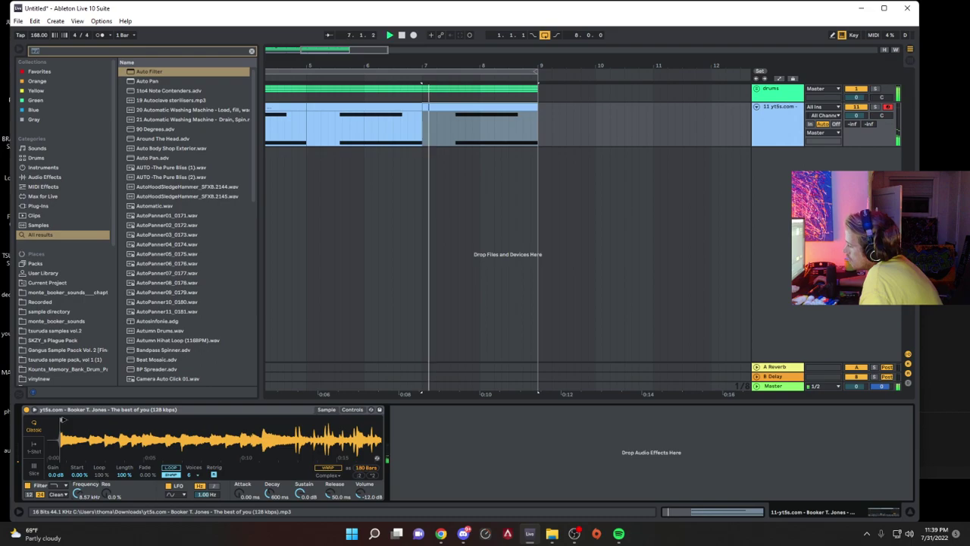
double_click(478, 107)
click(455, 349)
key(space)
key(space)
key(space)
drag(455, 349, 433, 351)
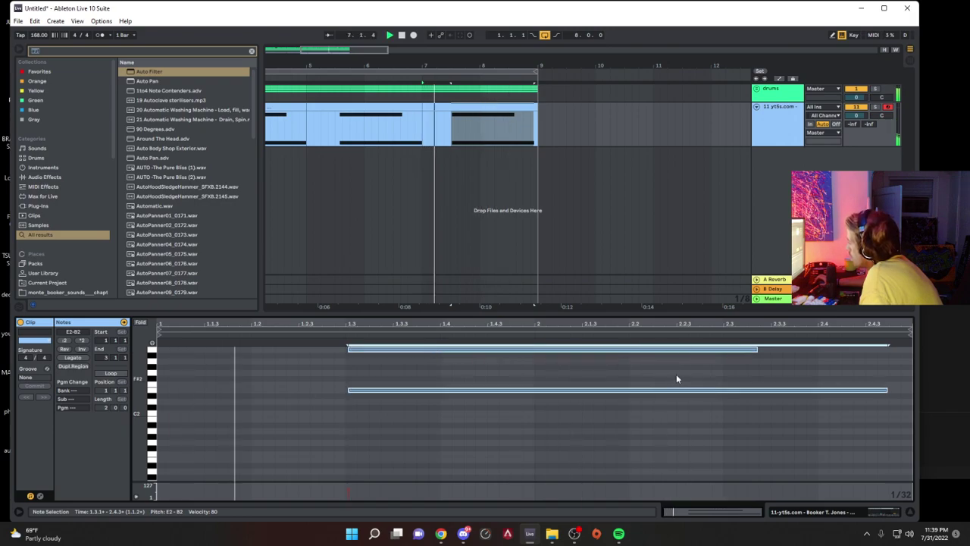
Step: Add a C#3 note from beat 2.3 to the end of the last clip
scroll(760, 366, up, 1)
double_click(730, 349)
drag(733, 349, 940, 348)
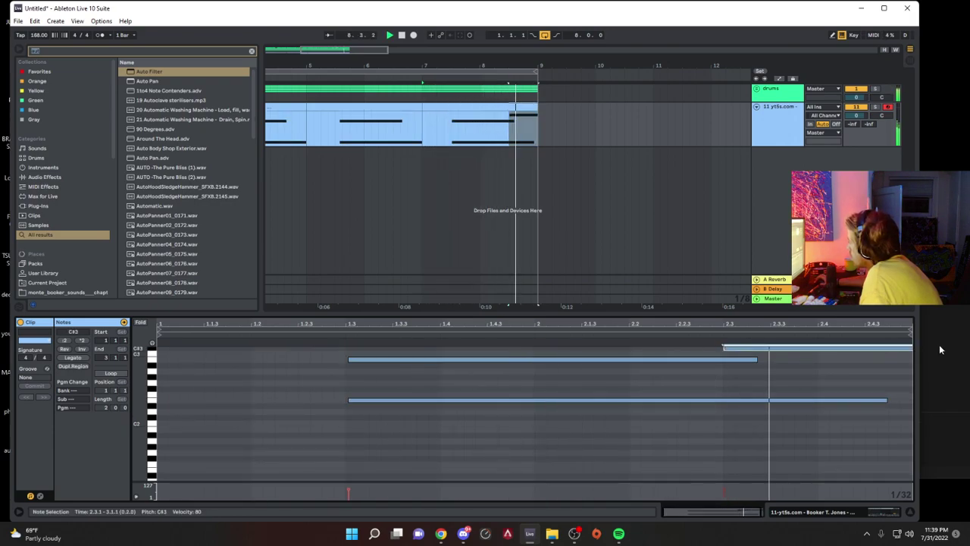
key(space)
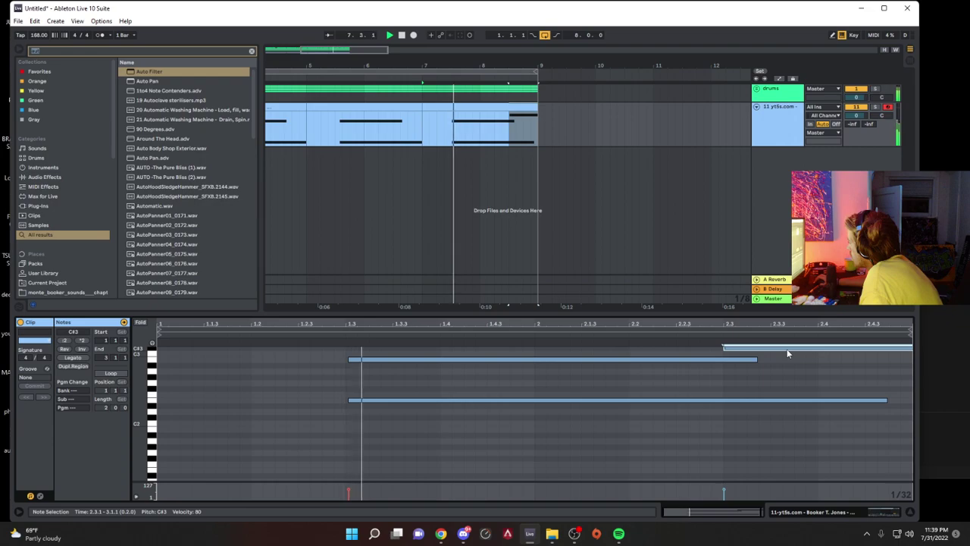
Step: Try the added note at C#2 and B1, and settle it on B2
key(shift+Down)
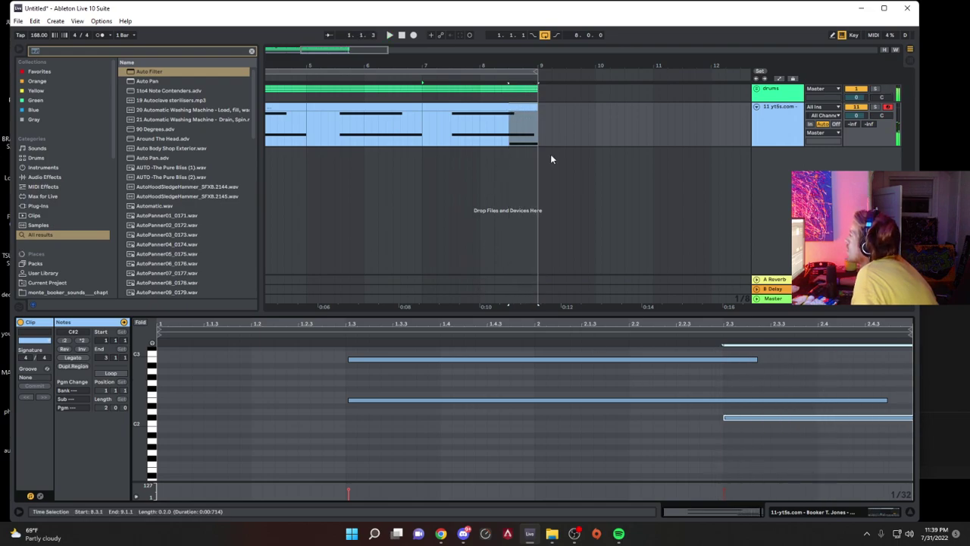
drag(757, 417, 745, 432)
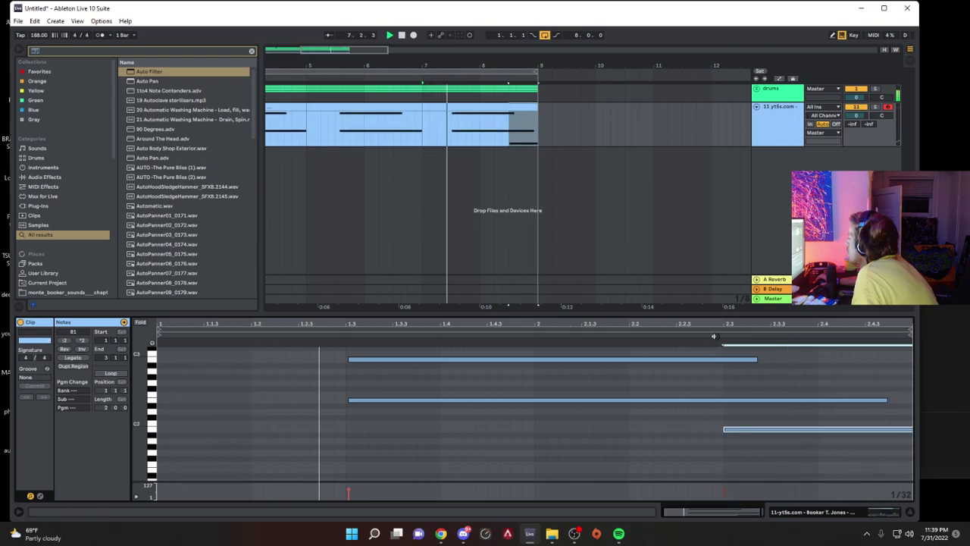
key(space)
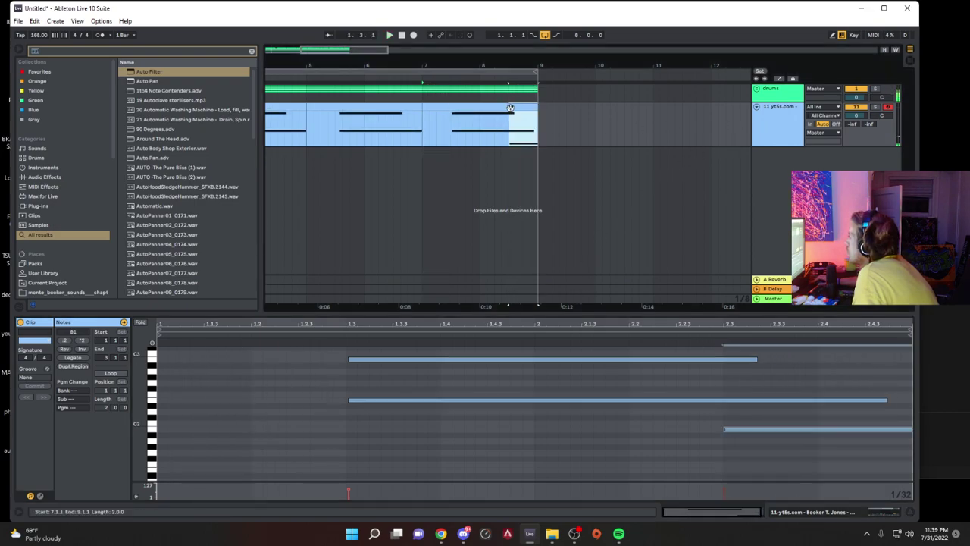
click(495, 111)
drag(752, 450, 753, 409)
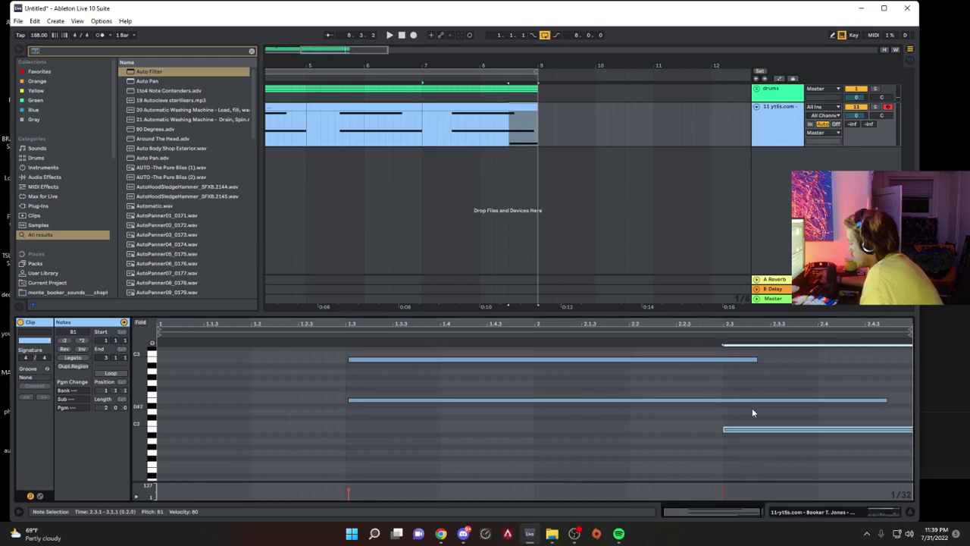
key(space)
key(shift+Up)
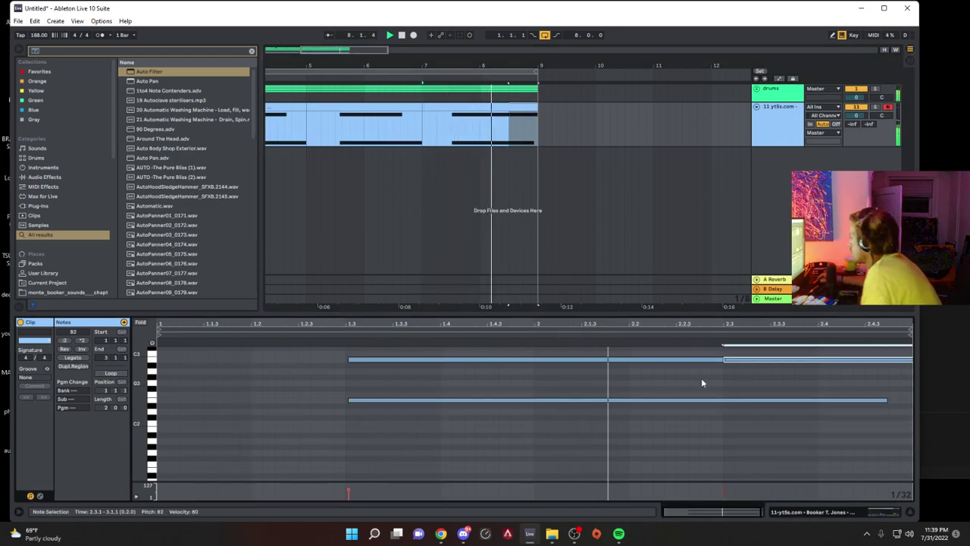
Step: Copy the edited last clip over the clips at bars 1 and 5, and lower Simpler's filter frequency to 2.05 kHz
drag(500, 62, 500, 12)
drag(354, 108, 277, 116)
key(space)
click(276, 116)
double_click(764, 123)
key(space)
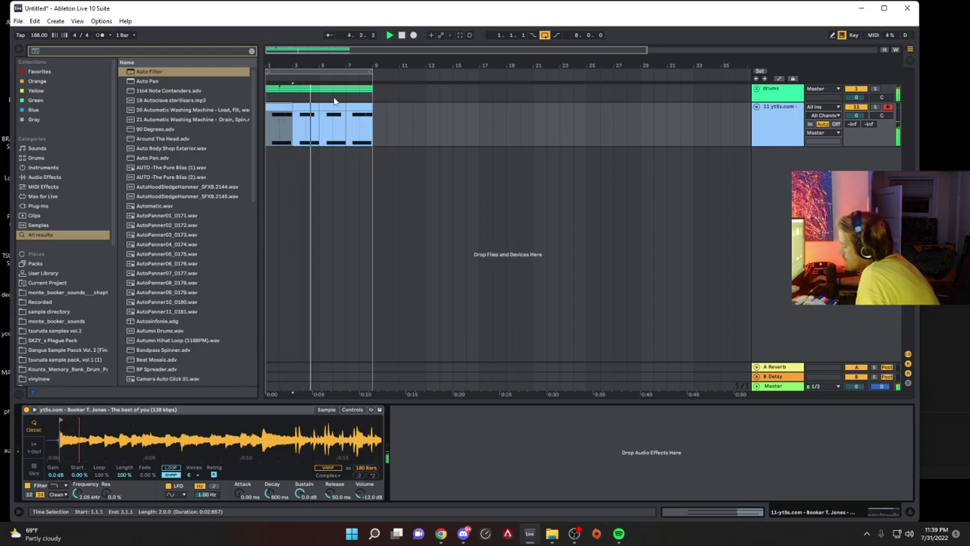
drag(287, 109, 341, 113)
Step: Duplicate the sample track, arm the copy for recording and delete all of its clips
click(786, 125)
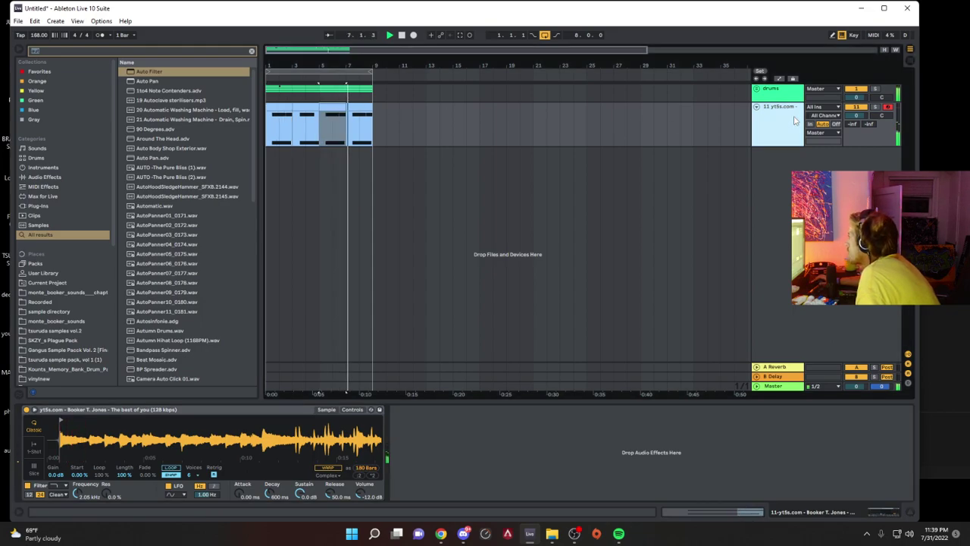
key(ctrl+d)
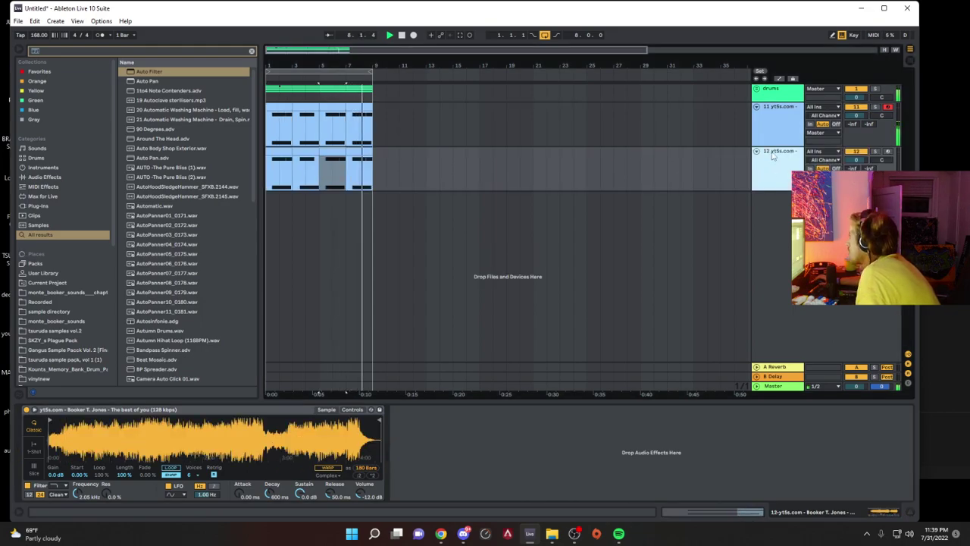
key(space)
click(888, 152)
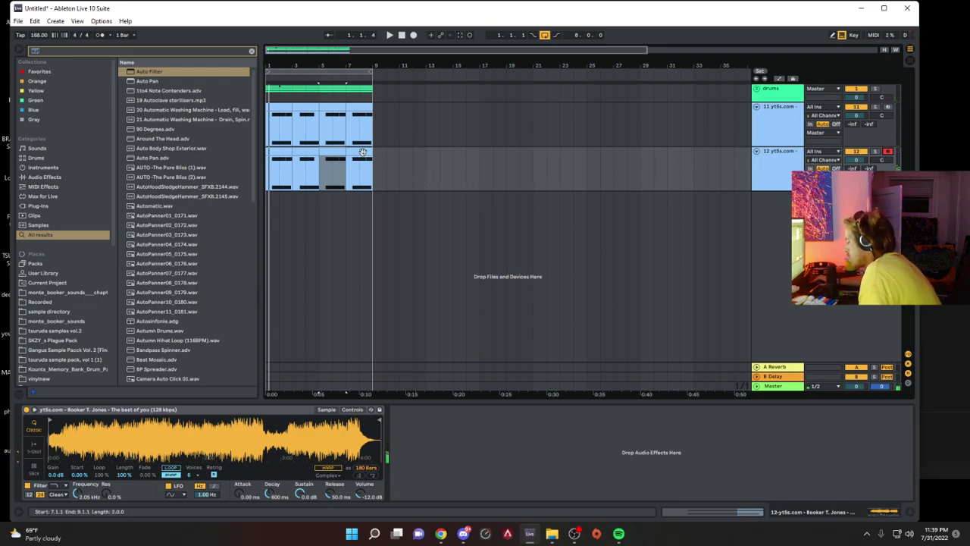
drag(412, 161, 166, 155)
key(Delete)
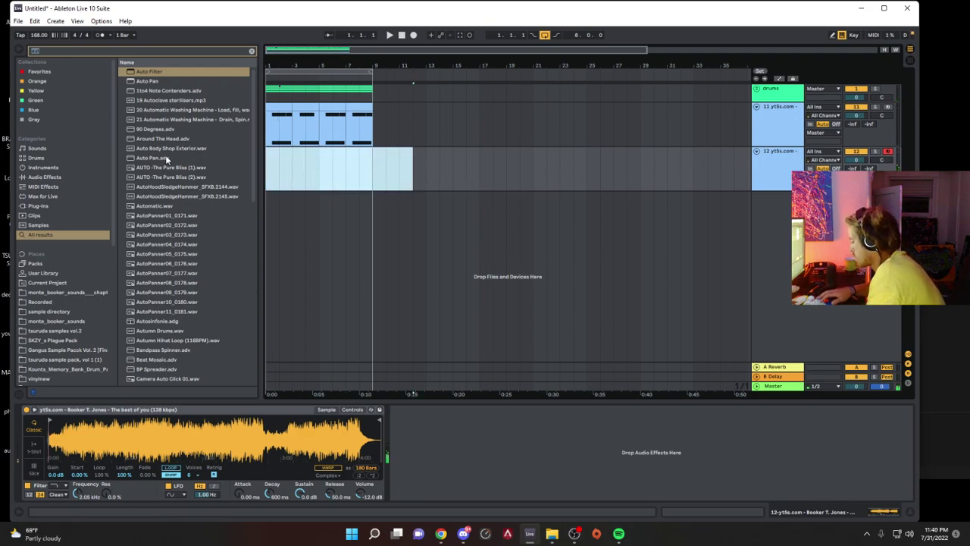
Step: Deactivate the original sample track's clip at bar 5 and delete its clip at bar 7
key(space)
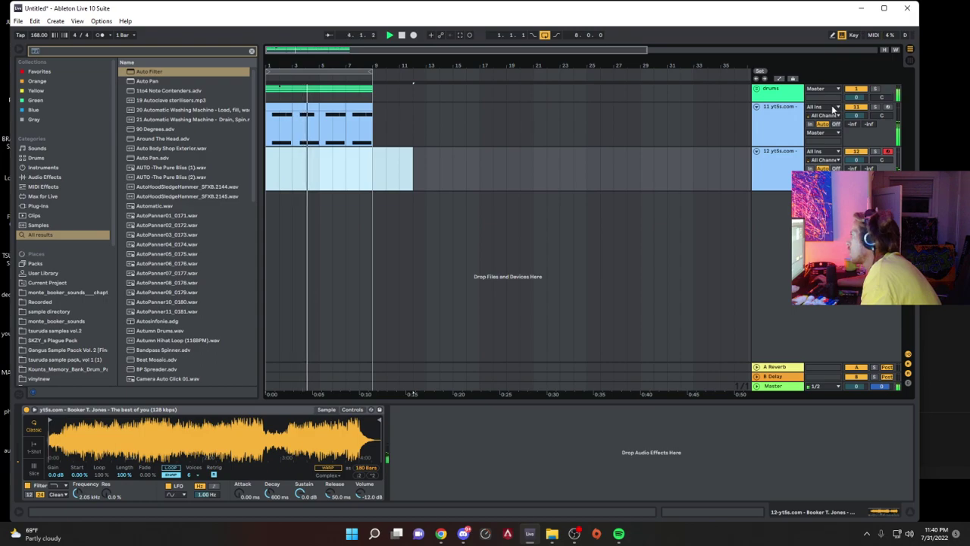
click(331, 106)
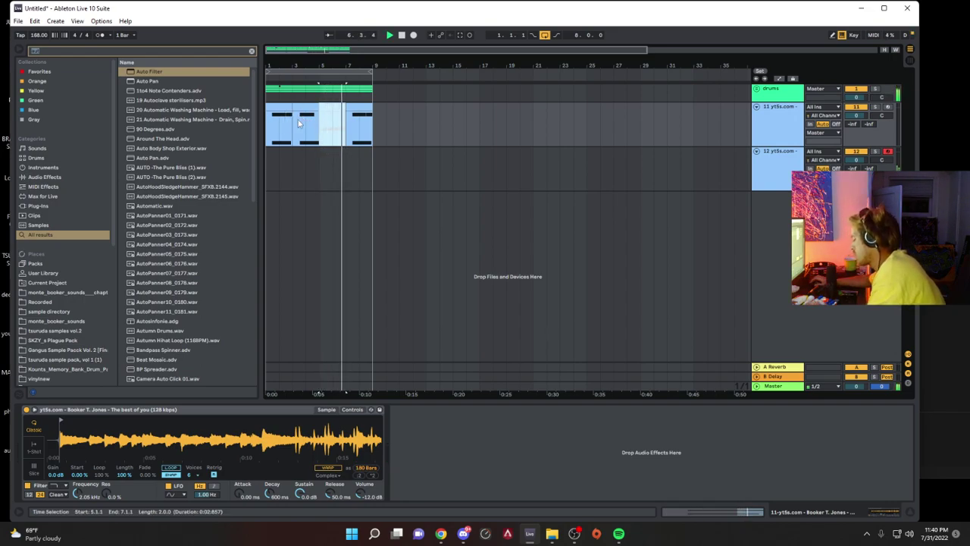
key(0)
click(352, 104)
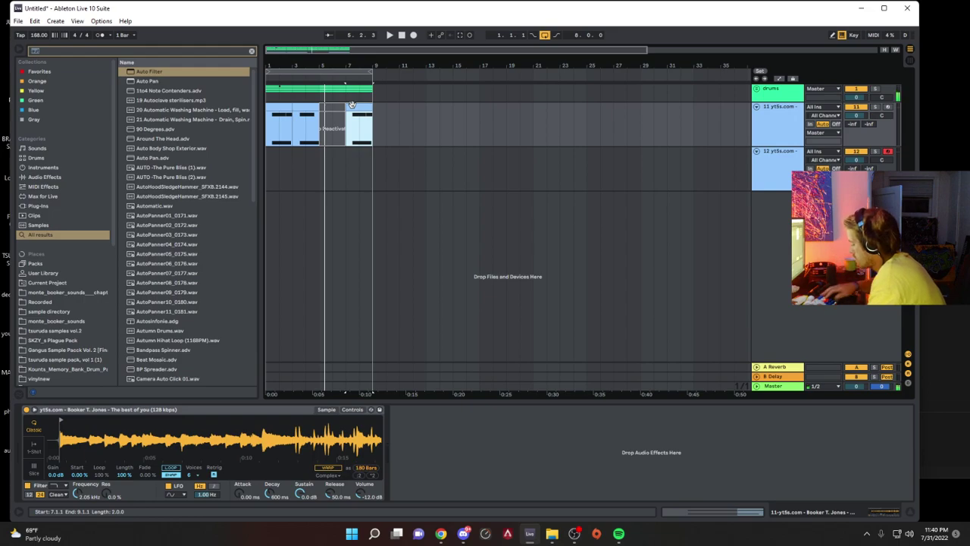
click(354, 109)
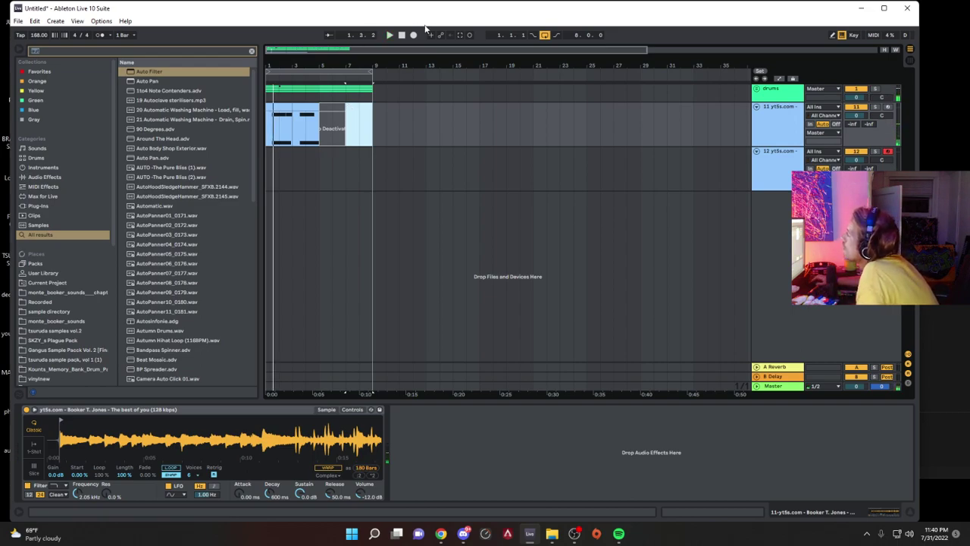
Step: Capture the played MIDI as a clip on the duplicate sample track, move it to start at bar 5, and play it back
click(459, 36)
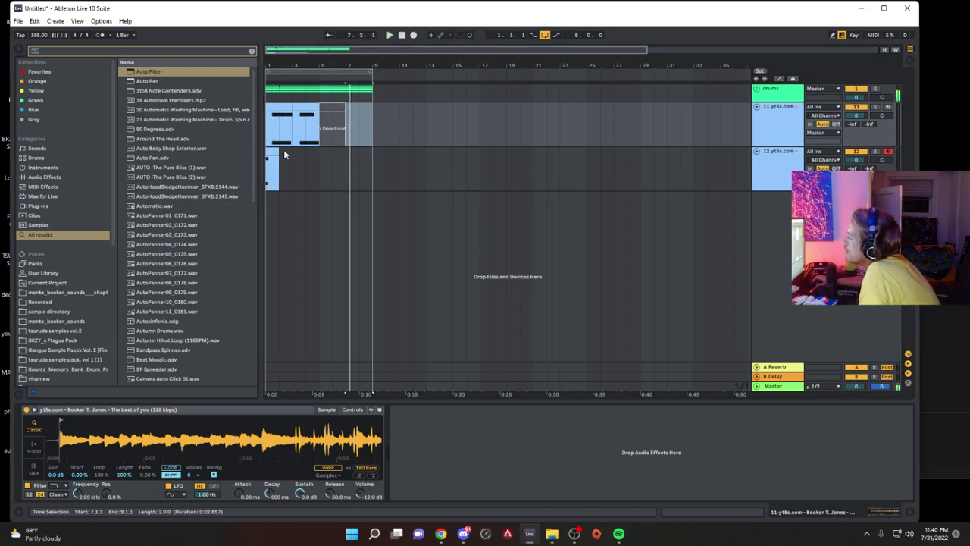
drag(273, 160, 348, 162)
key(space)
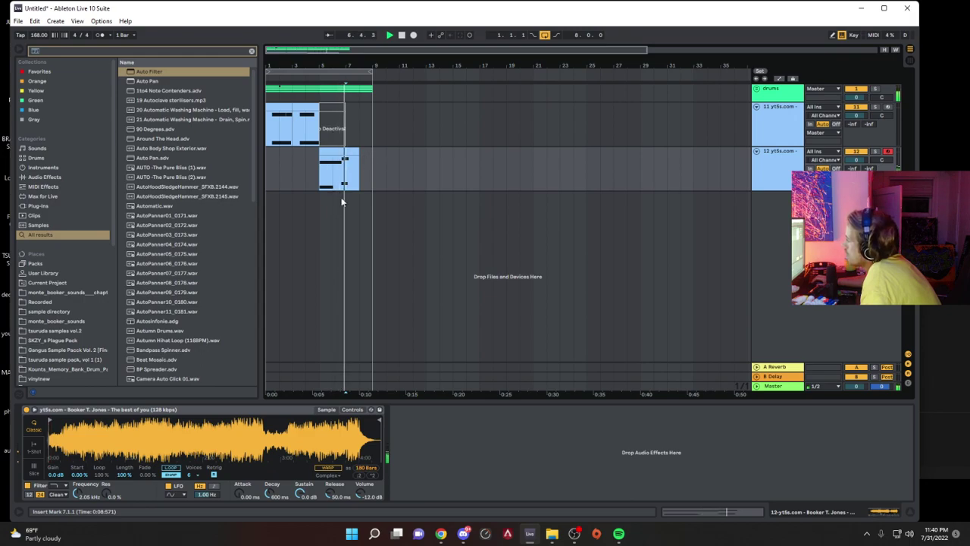
key(space)
Step: Raise Simpler's filter frequency to 11.7 kHz on the duplicate sample track and to 9.03 kHz on the original
click(373, 160)
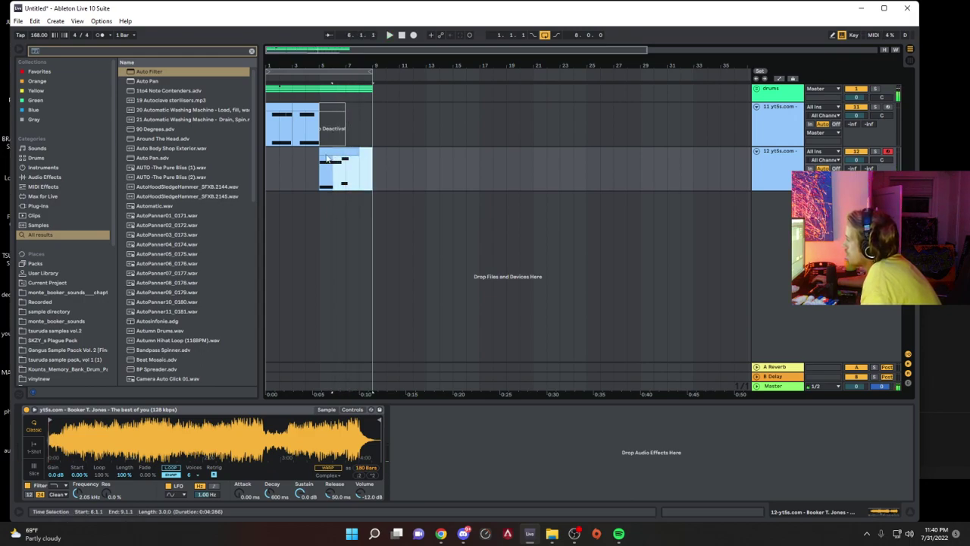
drag(328, 158, 266, 161)
key(space)
drag(77, 493, 78, 439)
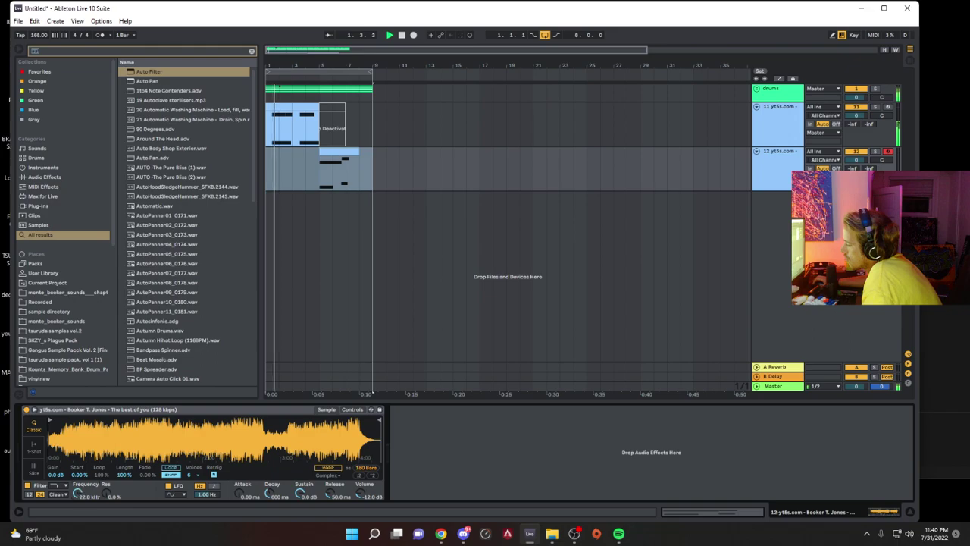
drag(77, 495, 77, 470)
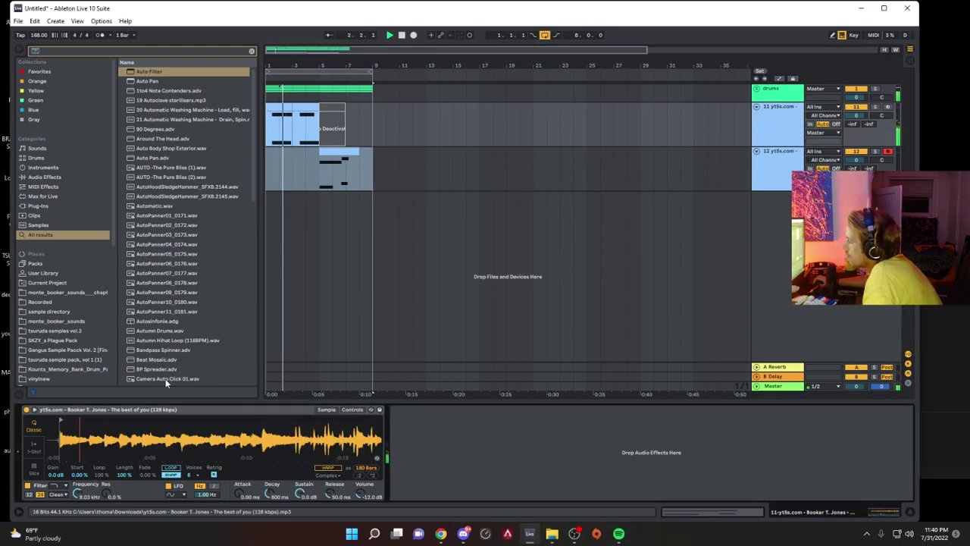
Step: Group the two sample tracks together
click(781, 163)
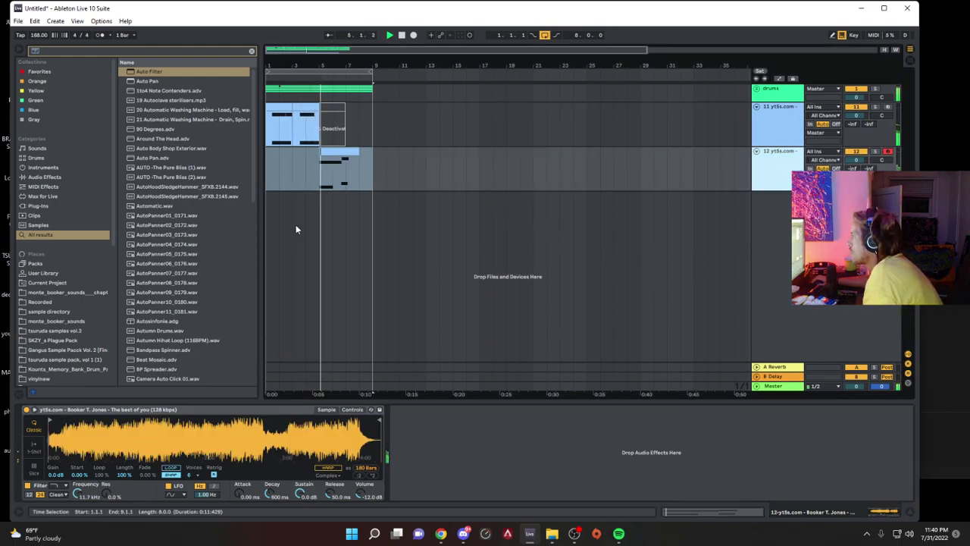
click(785, 119)
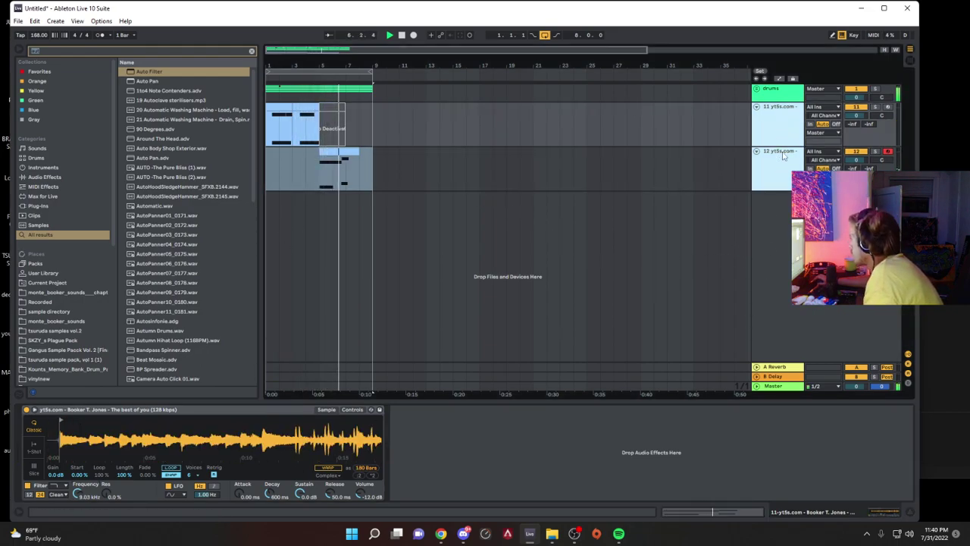
key(ctrl+g)
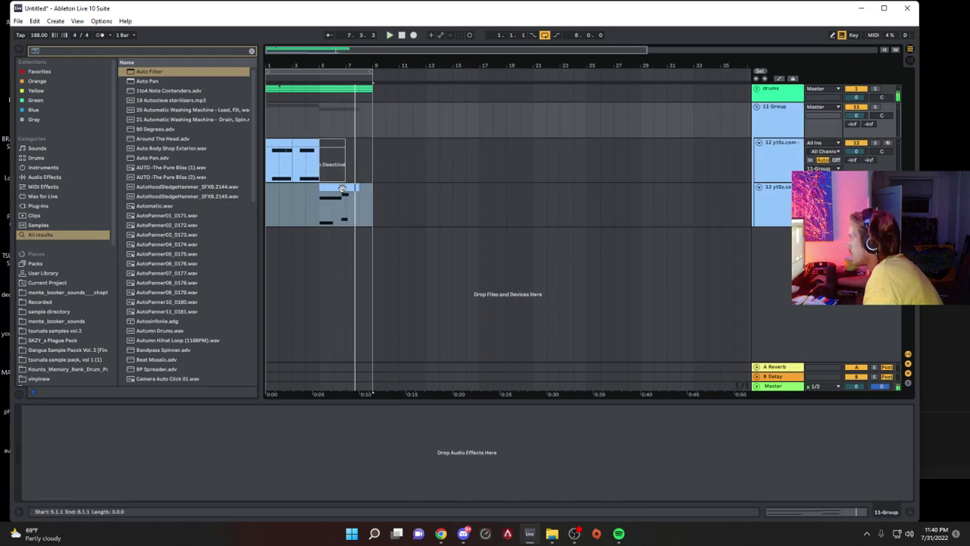
Step: Shorten the last F#2 and C#3 notes in the captured clip so the C#3 ends at the start of its third bar
click(340, 187)
double_click(348, 199)
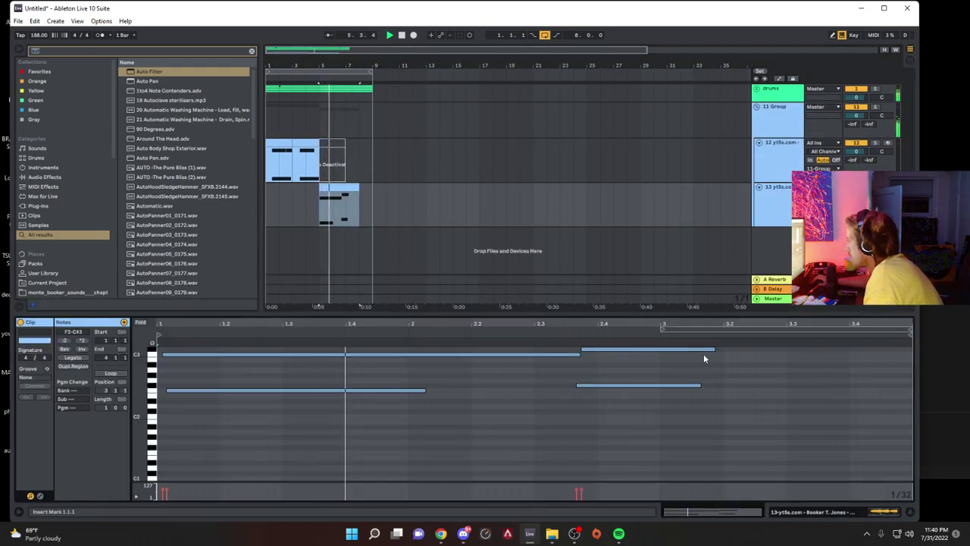
drag(630, 407, 660, 352)
key(space)
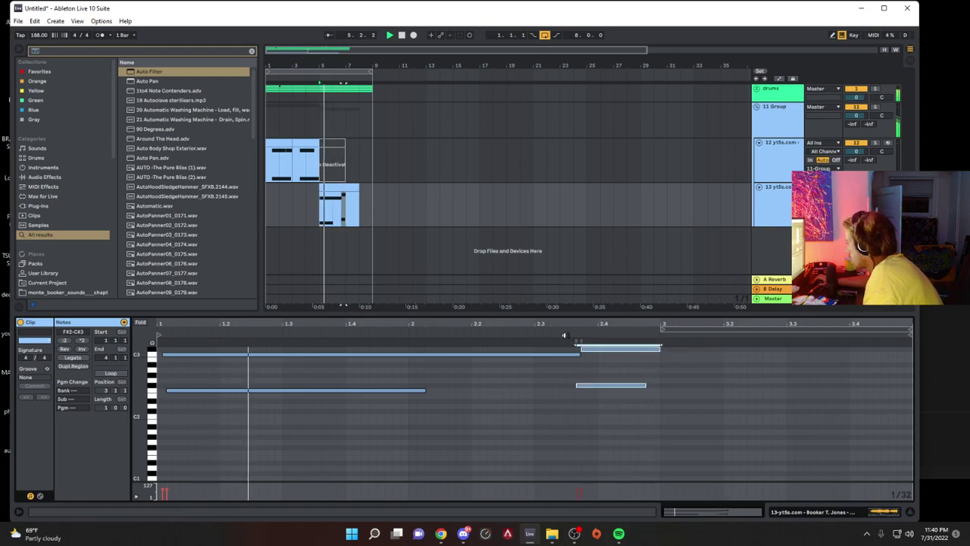
Step: Duplicate the F#2 and C#3 notes through the clip's third bar and stretch the first copies to the end of that bar
key(ctrl+d)
mouse_move(730, 386)
mouse_down()
mouse_move(776, 385)
mouse_move(720, 384)
mouse_up()
key(ctrl+d)
key(ctrl+d)
key(ctrl+d)
click(663, 395)
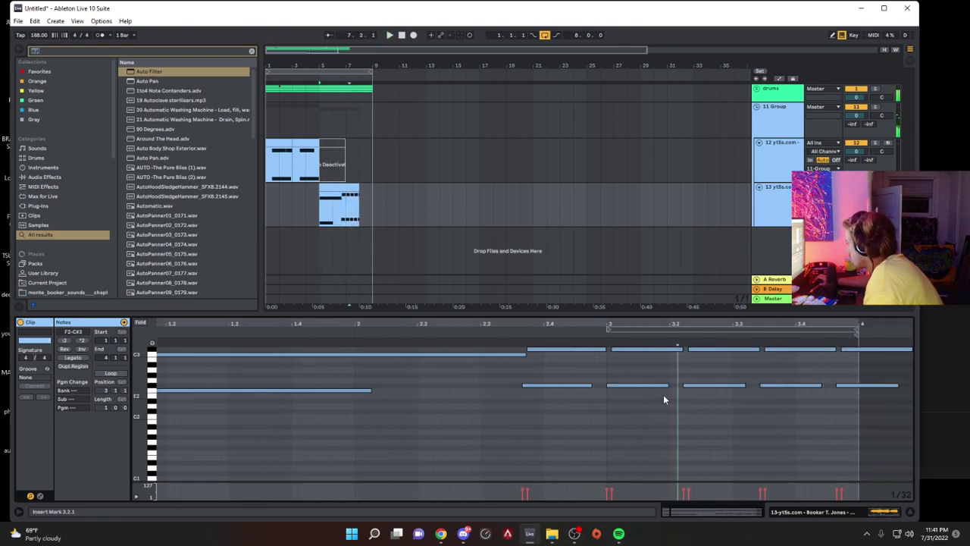
drag(668, 385, 873, 385)
drag(682, 350, 857, 350)
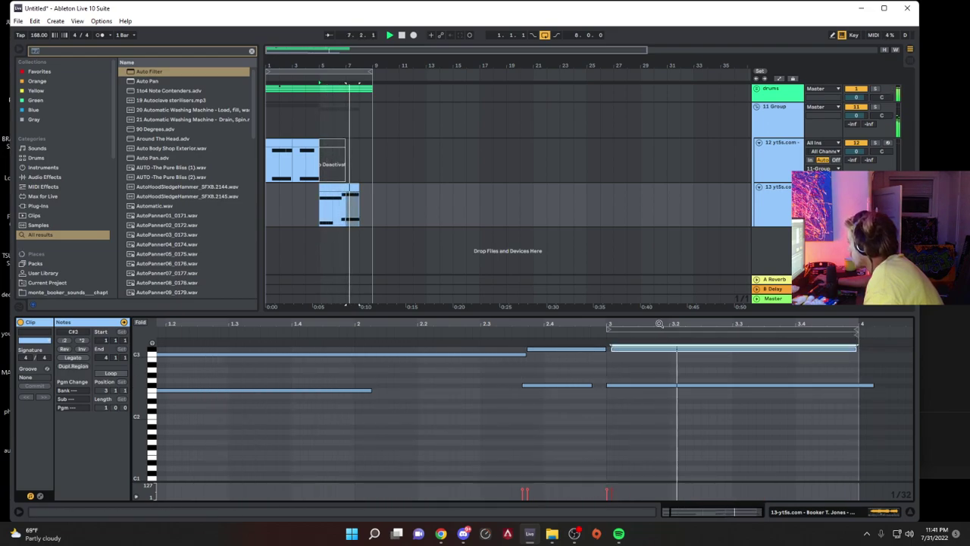
Step: Duplicate the captured clip's section at bar 7 into bar 8
click(351, 205)
key(space)
drag(349, 205, 359, 206)
key(ctrl+d)
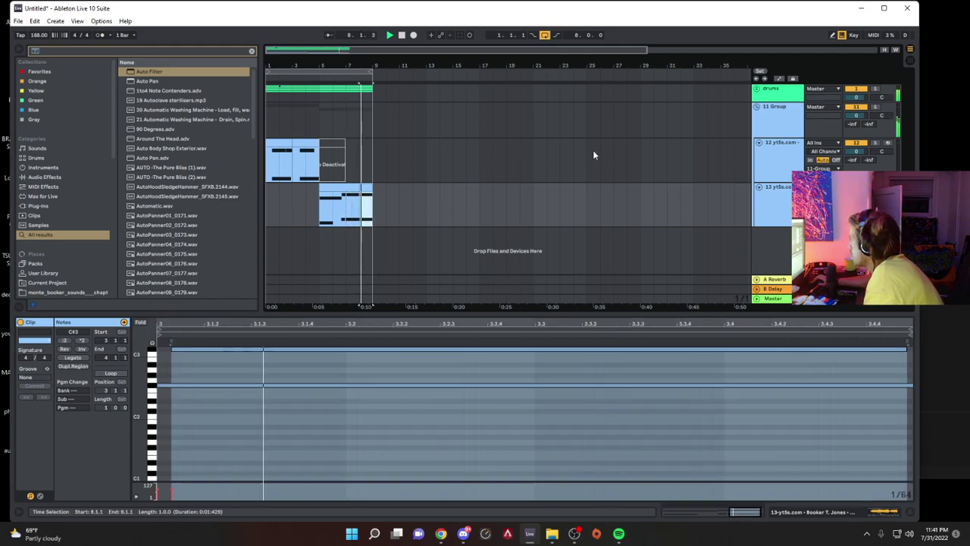
Step: Extend the B2 note to the end of the original sample track's clip at bar 3
double_click(781, 204)
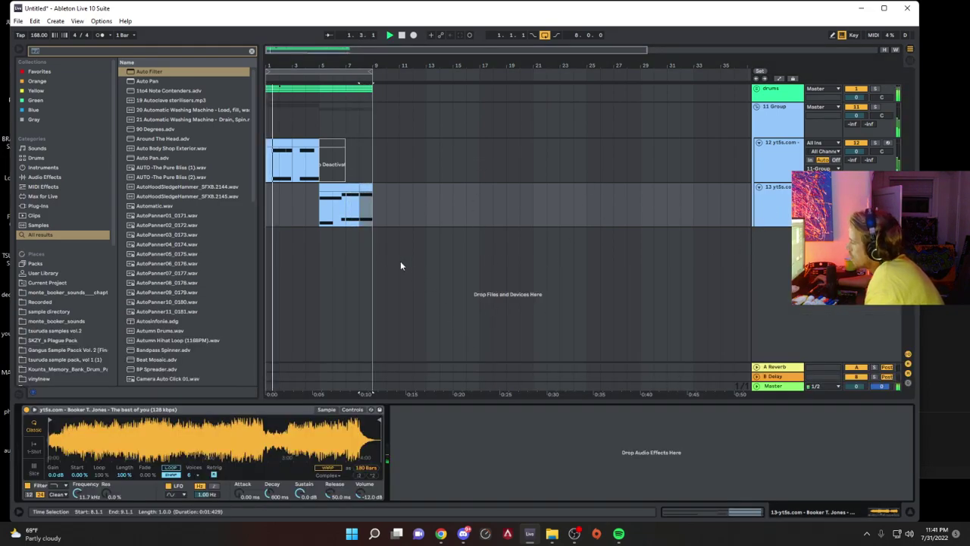
double_click(768, 162)
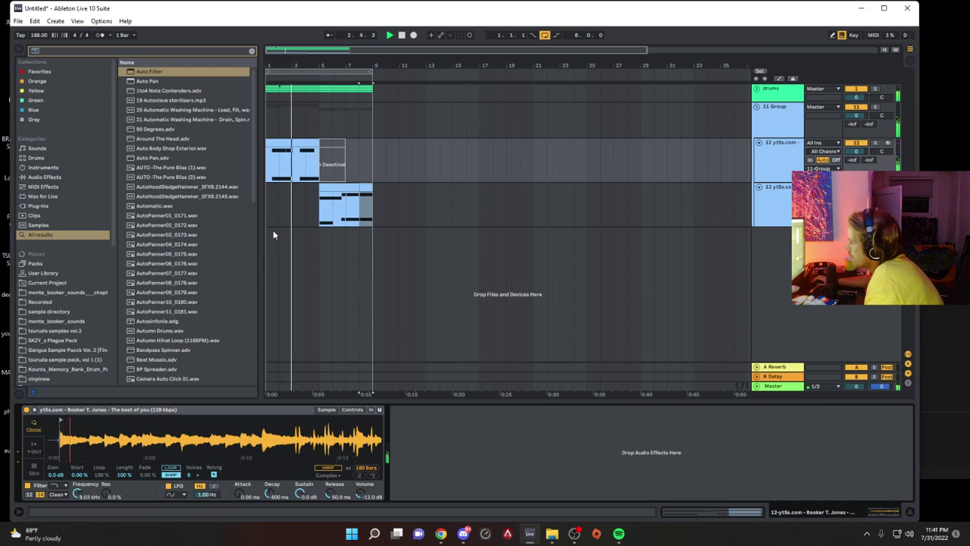
drag(294, 165, 316, 170)
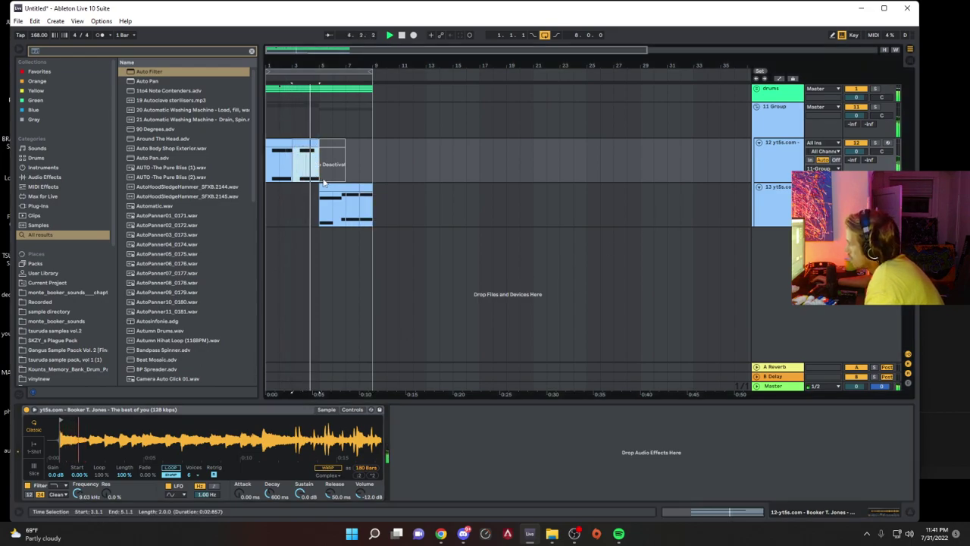
double_click(306, 144)
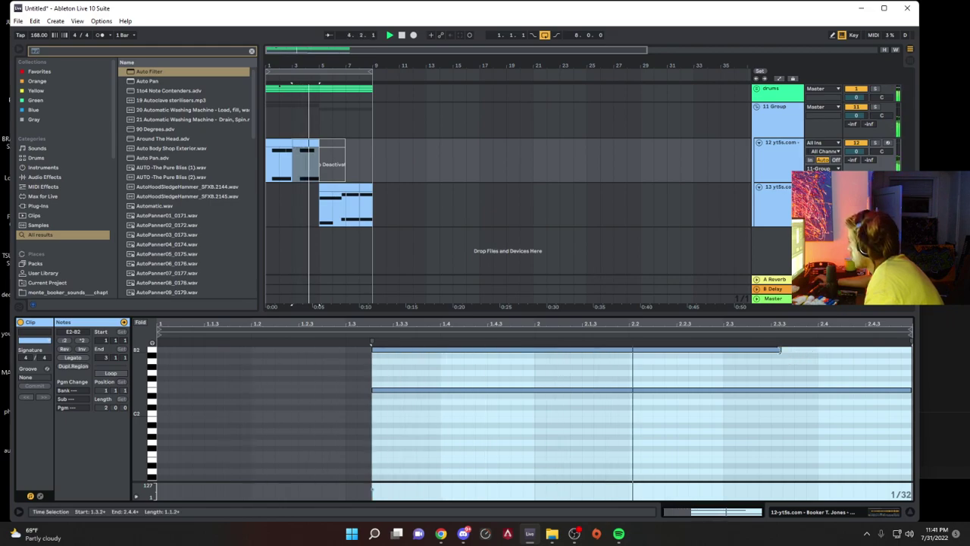
drag(779, 350, 913, 350)
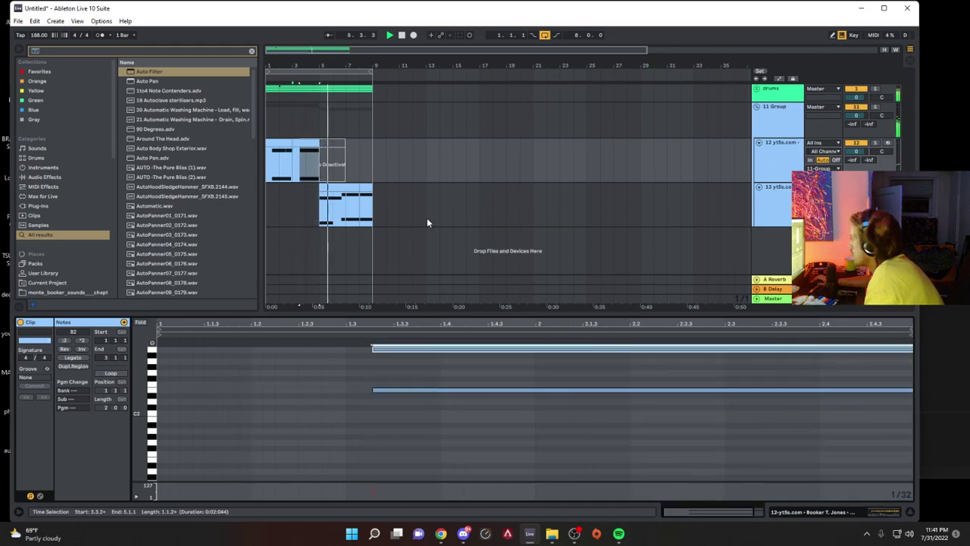
Step: Add Auto Pan to the sample group with 97.6% amount, a tempo-synced 1/8 rate and 0° phase
click(326, 191)
click(769, 199)
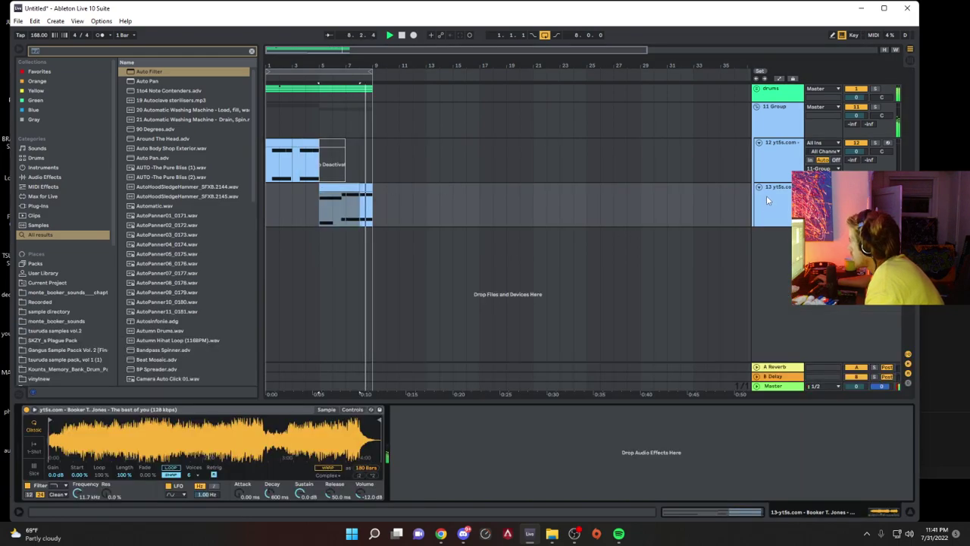
click(579, 315)
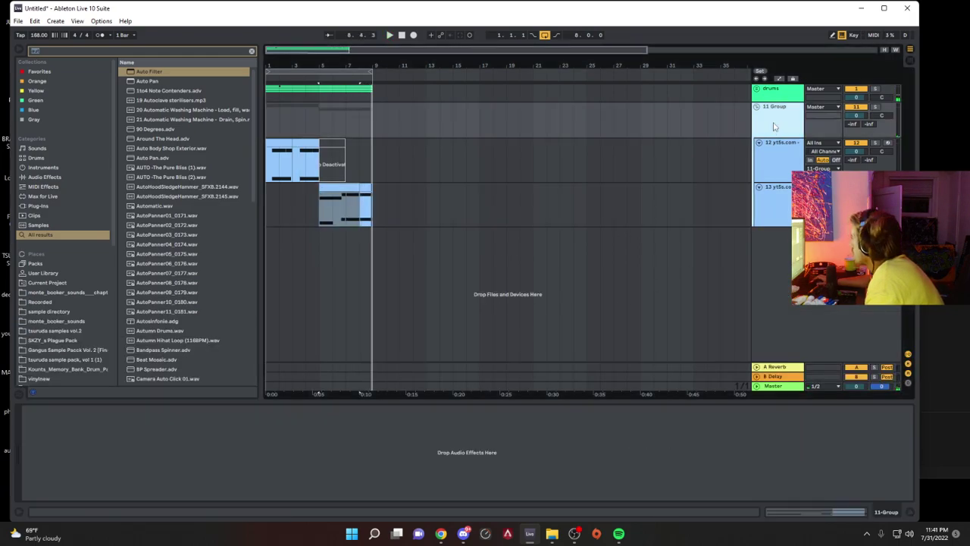
drag(155, 81, 45, 470)
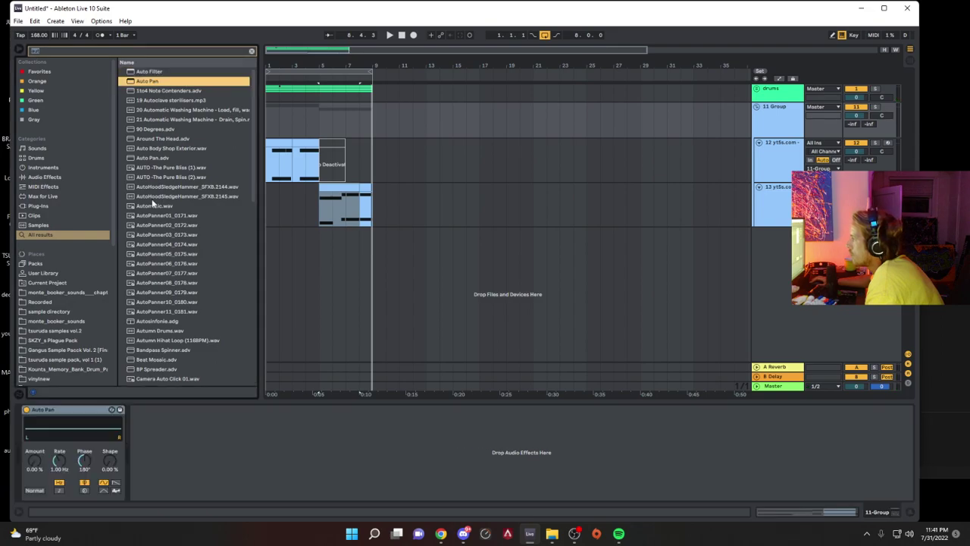
drag(82, 461, 82, 523)
drag(59, 461, 84, 450)
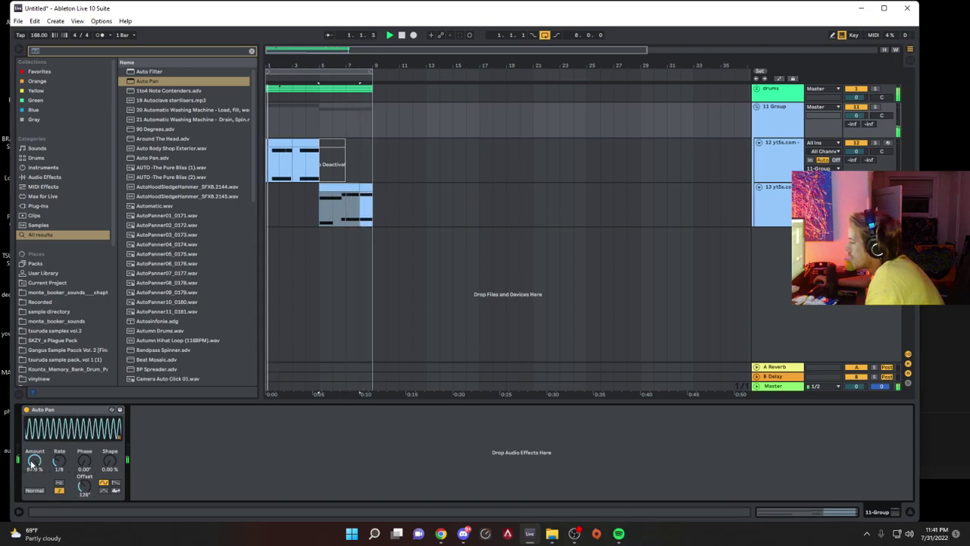
Step: Add Auto Filter after Auto Pan with a 187 Hz frequency, 40% resonance and an envelope amount of 26.2
double_click(149, 71)
drag(252, 461, 192, 452)
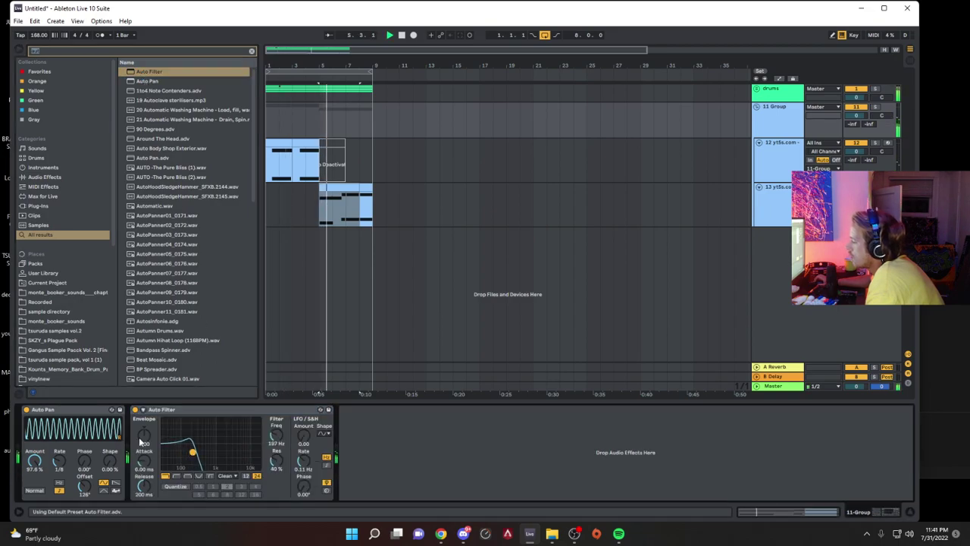
drag(144, 434, 143, 423)
Step: Set Auto Pan's amount to 82.5% and rate to 1/4, and Auto Filter's frequency to 938 Hz with 36% resonance
key(space)
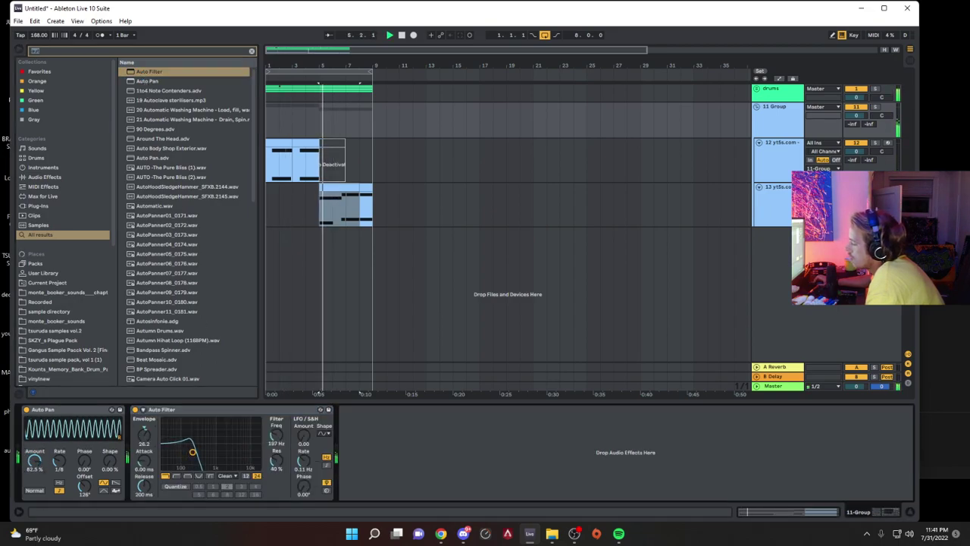
key(space)
key(space)
mouse_move(59, 461)
mouse_down()
mouse_move(34, 465)
mouse_move(59, 456)
mouse_up()
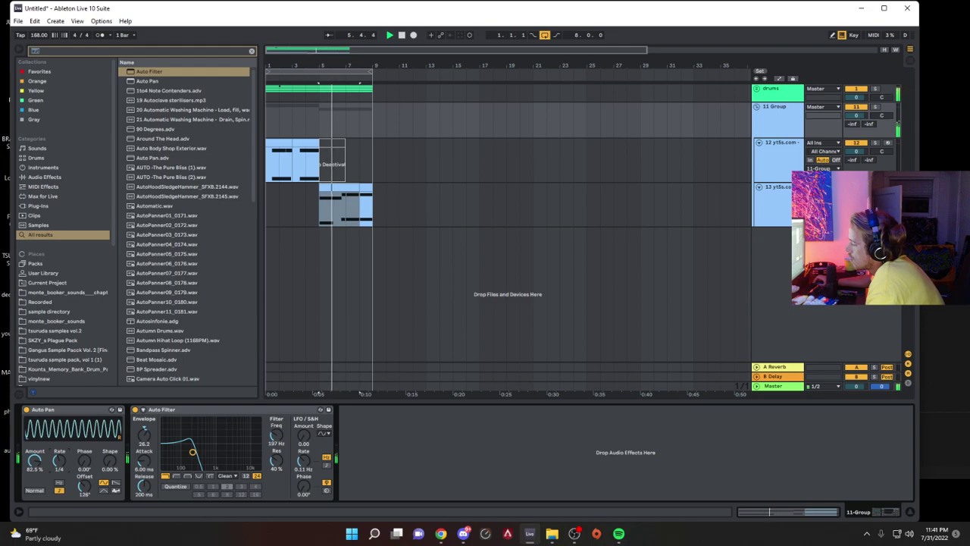
drag(192, 452, 215, 453)
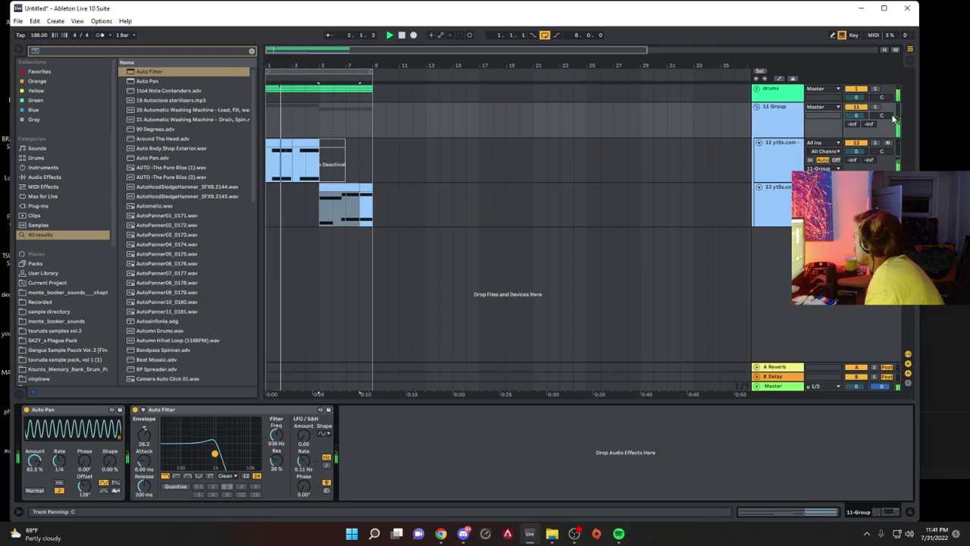
Step: Show the track delay controls and set the sample group's track delay to 10 ms
click(908, 383)
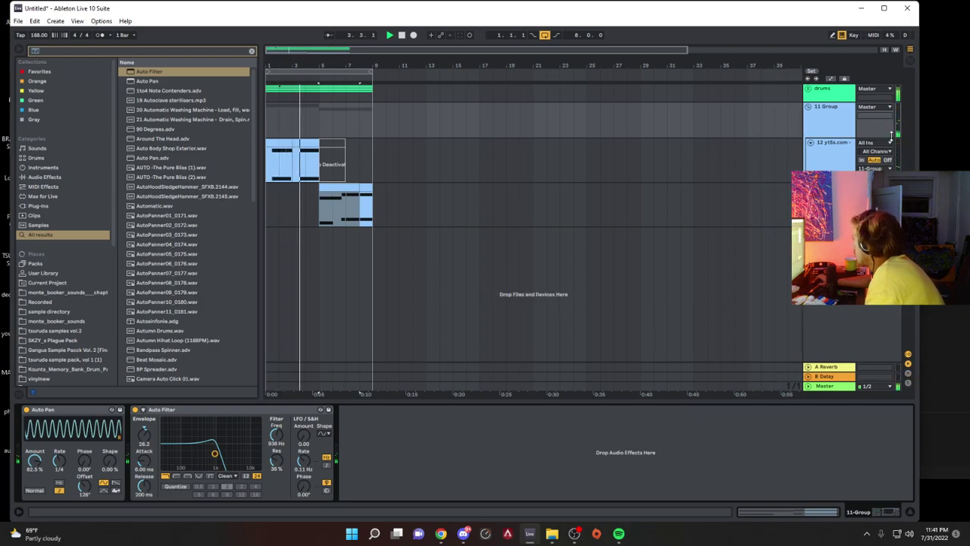
click(908, 383)
mouse_move(875, 107)
mouse_down()
mouse_move(875, 96)
mouse_move(872, 120)
mouse_up()
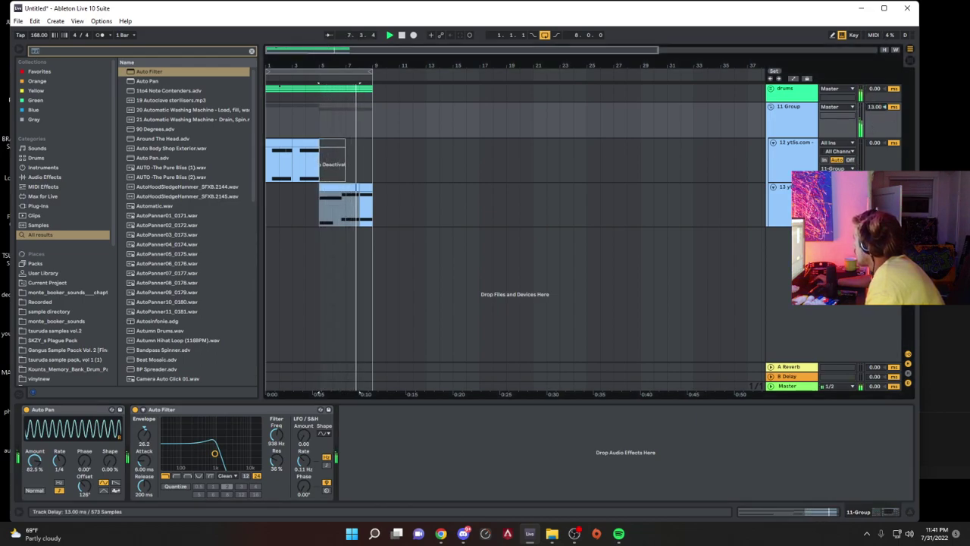
click(788, 126)
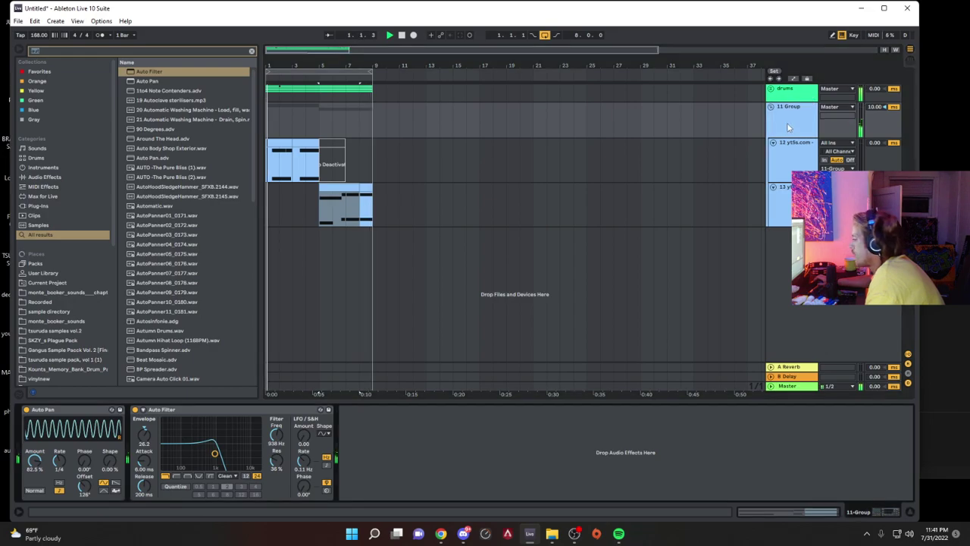
Step: Search the browser for "ott", add the OTT.adv preset to the sample group, and place it before Auto Pan
click(794, 152)
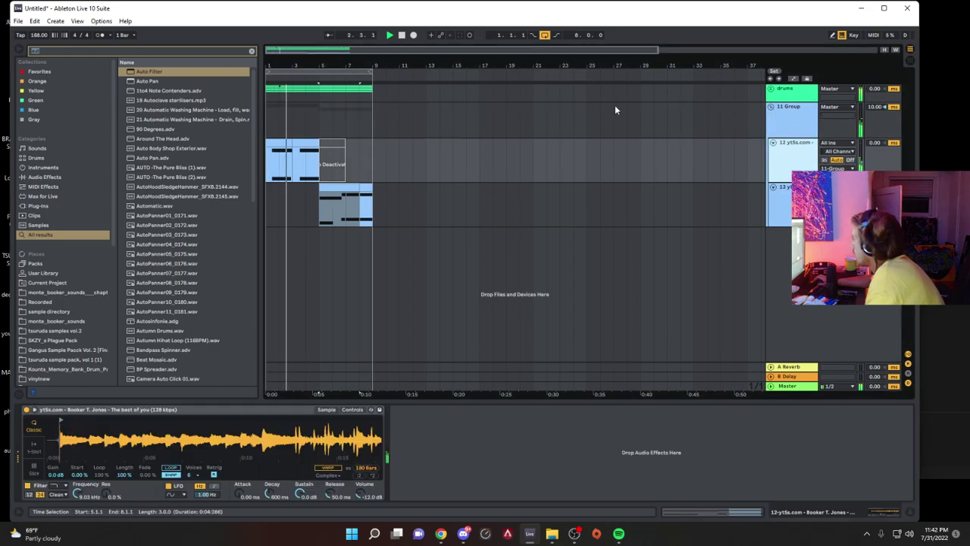
click(251, 50)
text(ott)
drag(154, 129, 312, 127)
drag(479, 410, 140, 459)
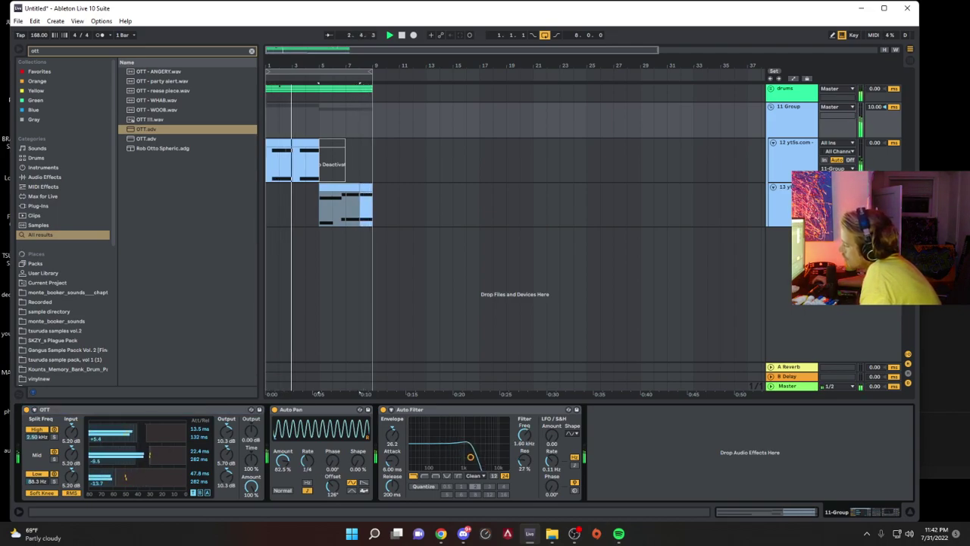
Step: Set OTT's amount to 90%, then show the mixer controls, arm the first sample track and play from its first clip
mouse_move(251, 486)
mouse_down()
mouse_move(251, 507)
mouse_move(251, 474)
mouse_up()
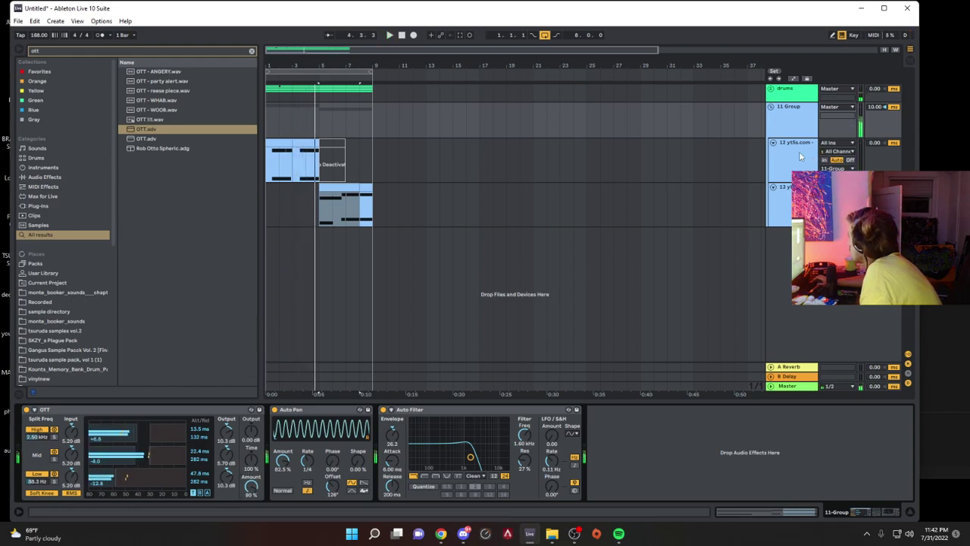
click(909, 385)
click(851, 144)
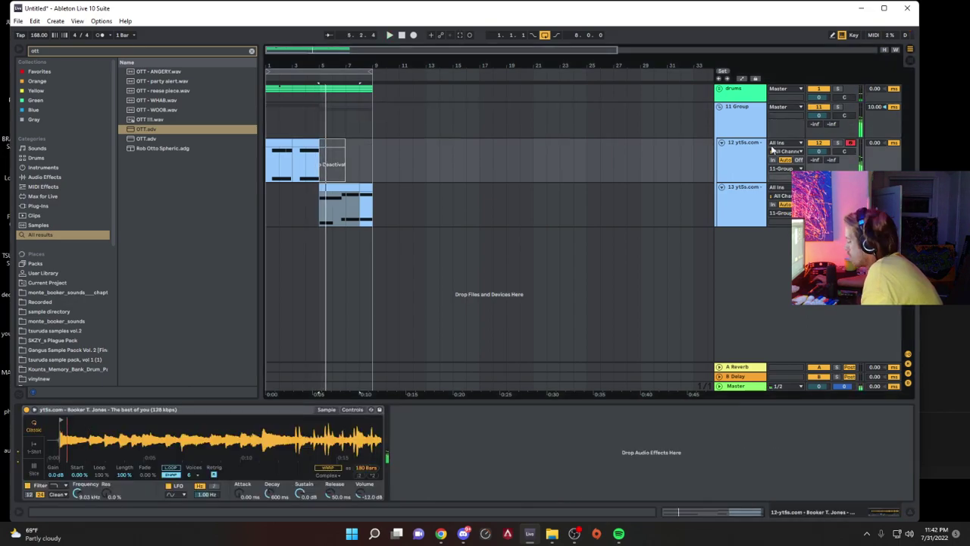
click(277, 163)
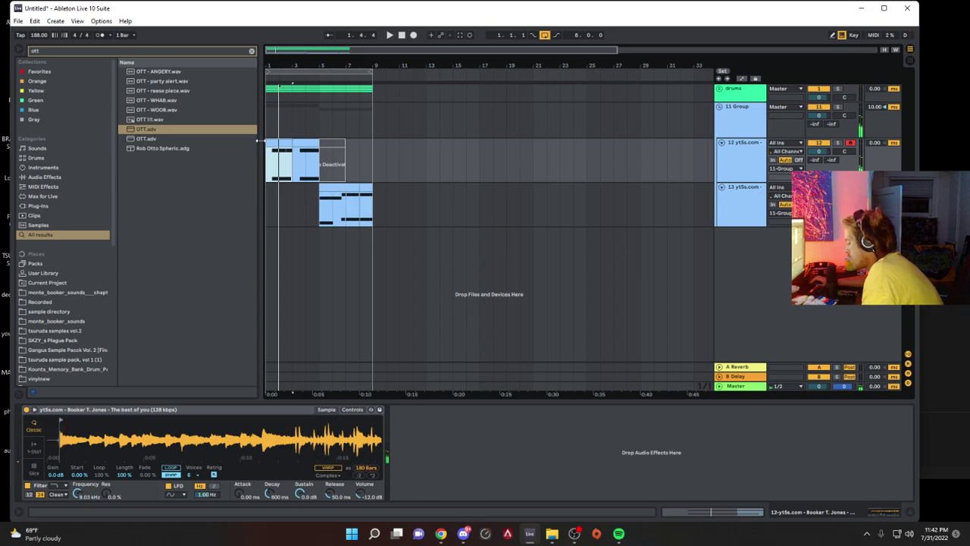
key(space)
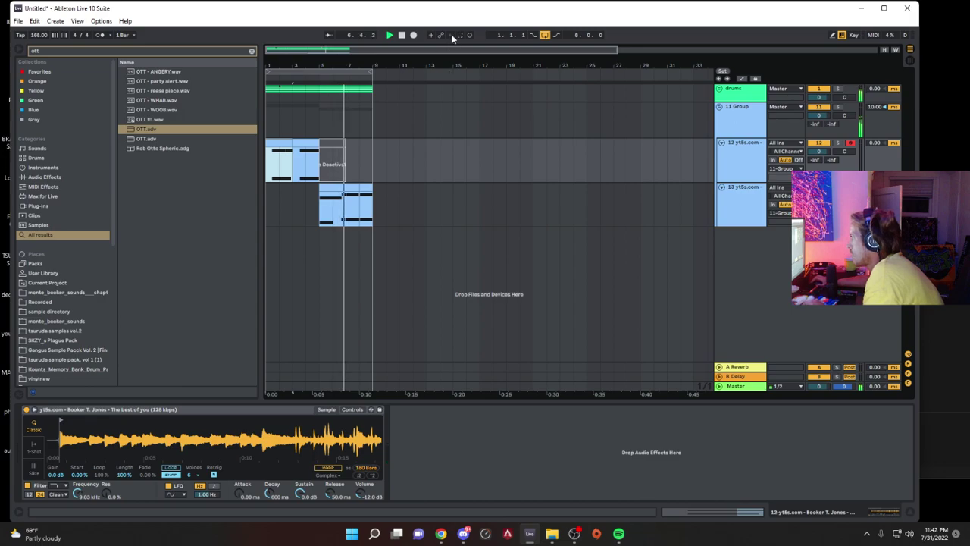
Step: Open the second sample track's MIDI clips during playback and extend the middle C#3 and F#2 notes back to about 2.3
double_click(340, 187)
key(space)
key(space)
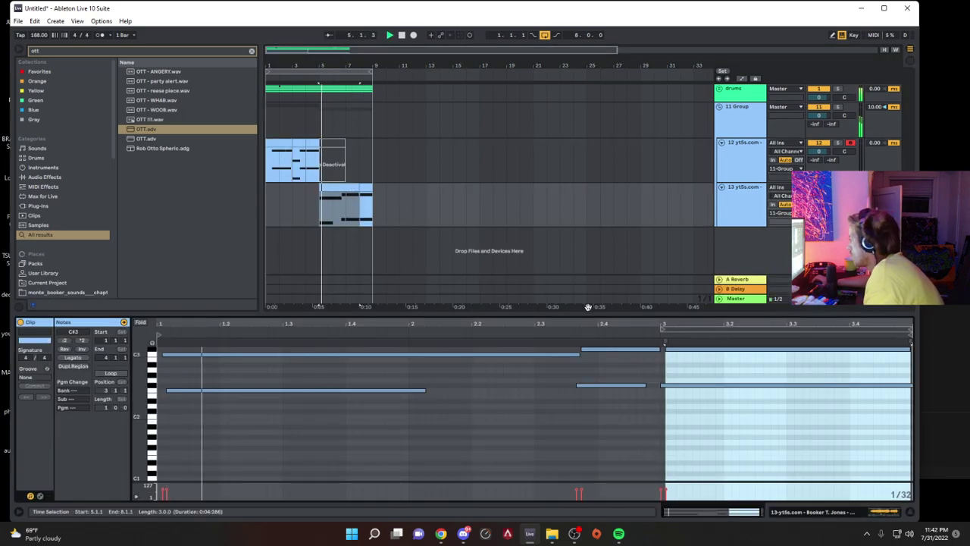
drag(583, 350, 535, 349)
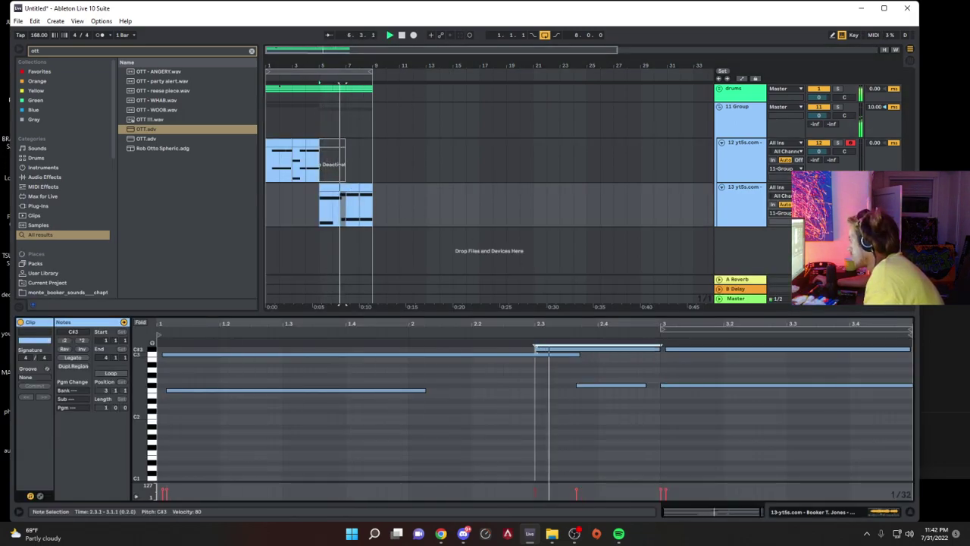
drag(577, 385, 541, 385)
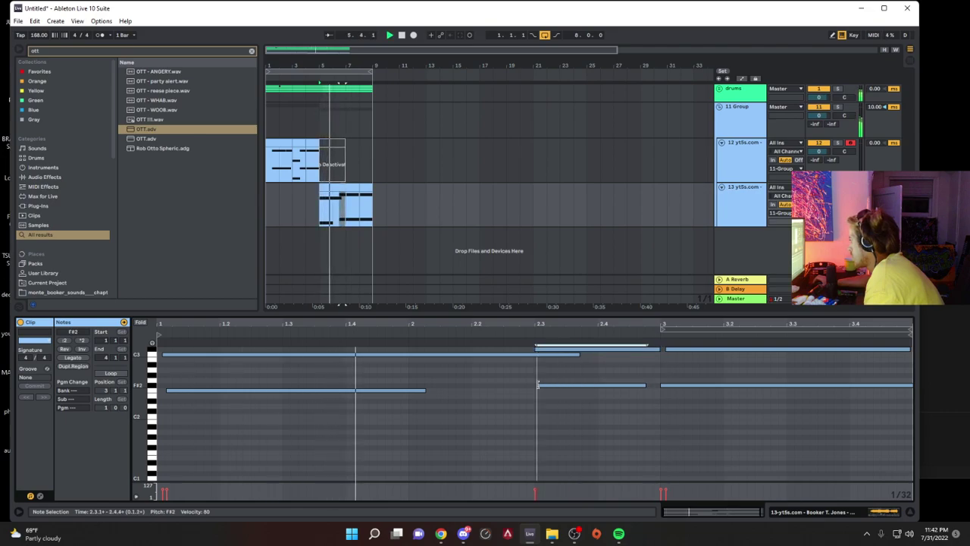
Step: Shorten the long C3 note to end at 2.3 and start the final C#3 note at 3.1.1
click(579, 354)
drag(579, 354, 535, 354)
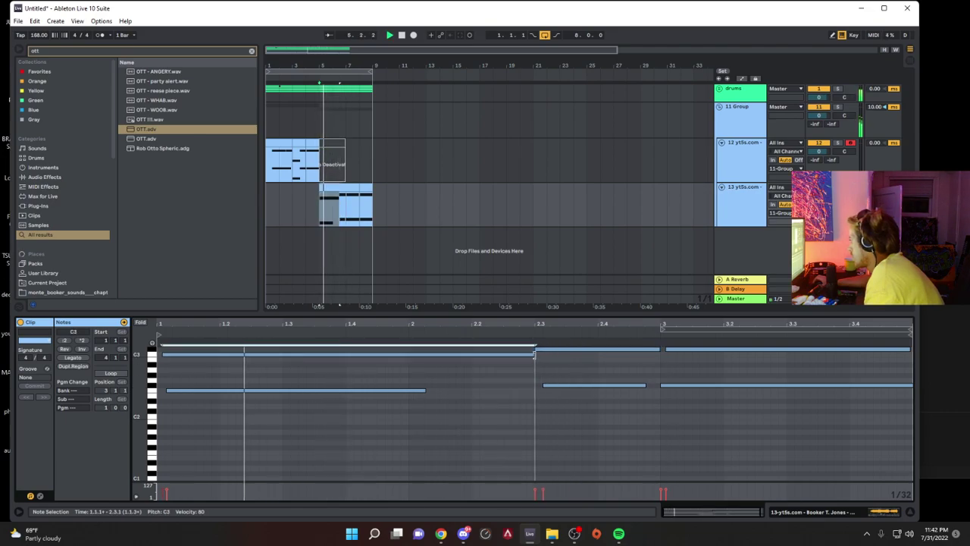
click(667, 350)
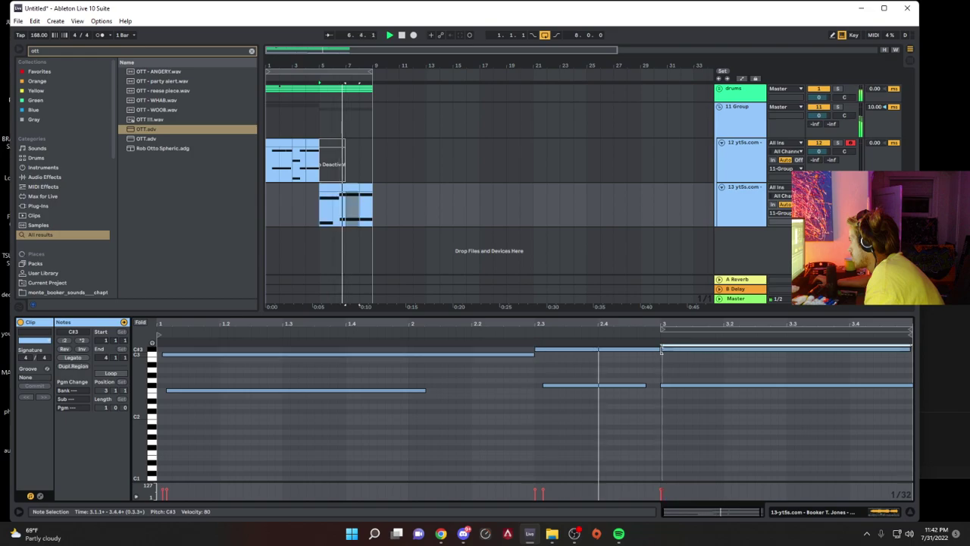
click(353, 205)
double_click(364, 206)
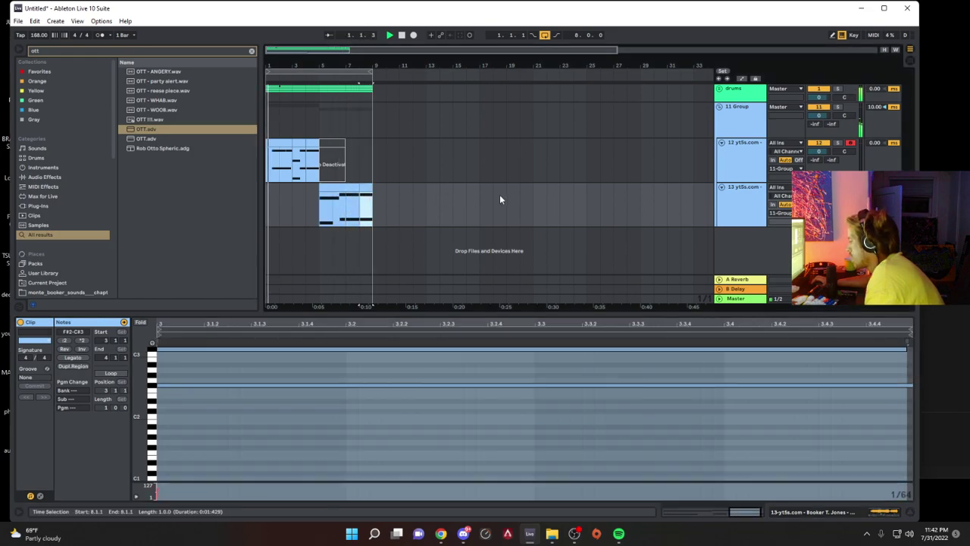
Step: On the sample group, set OTT's high split to 2.40 kHz, Auto Pan's amount to 93.7%, and Auto Filter to 430 Hz with 43% resonance
click(736, 159)
click(737, 118)
mouse_move(470, 456)
mouse_down()
mouse_move(502, 458)
mouse_move(478, 460)
mouse_up()
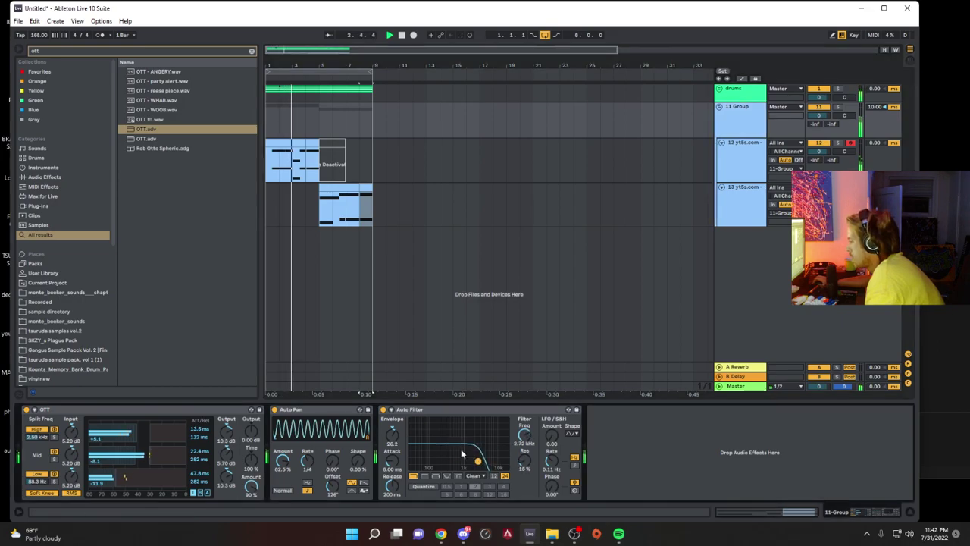
drag(38, 437, 41, 430)
drag(283, 461, 283, 434)
drag(478, 461, 451, 450)
Step: Search the browser for "oper" and add the Operator instrument on a new track below the sample tracks
click(252, 51)
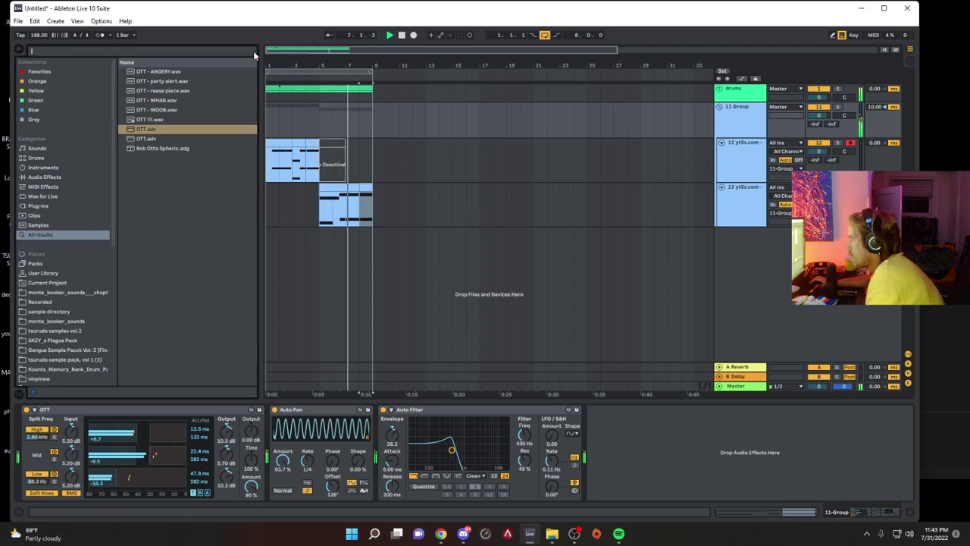
text(o)
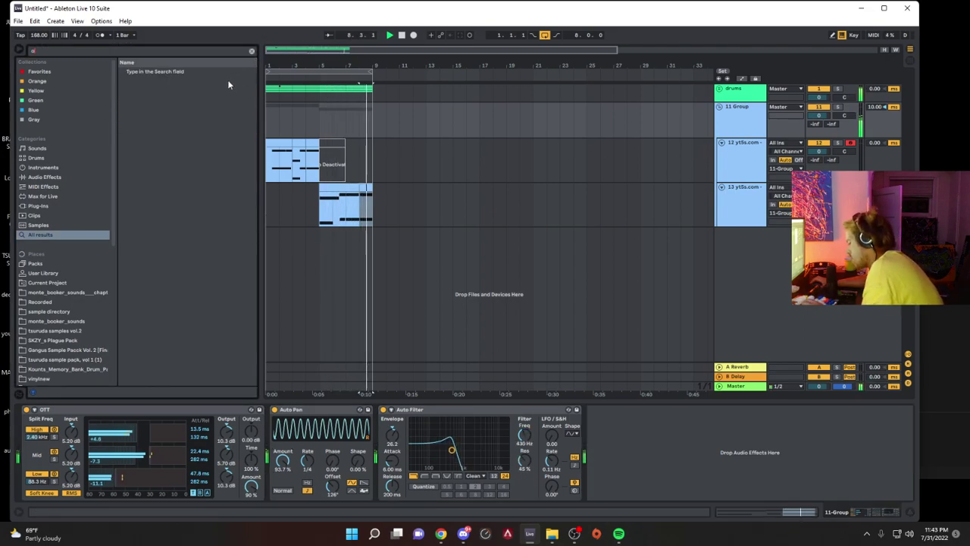
text(t)
key(BackSpace)
text(per)
drag(151, 72, 339, 252)
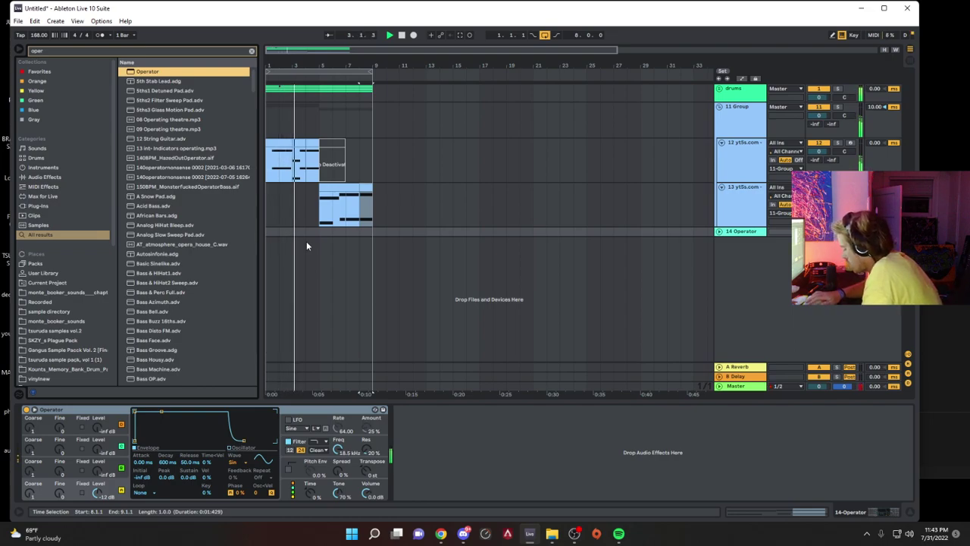
Step: Audition Operator notes over the playing loop in different computer keyboard octaves
key(z)
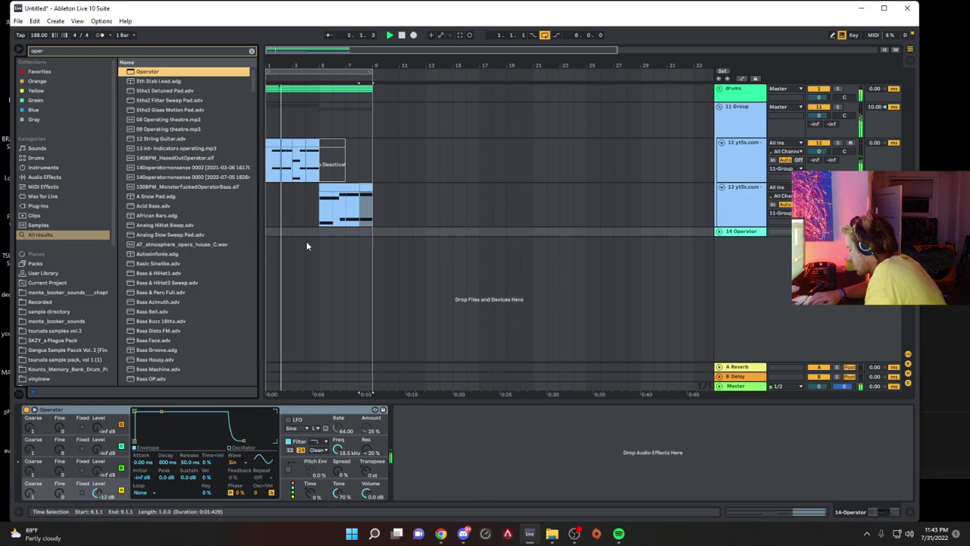
key(z)
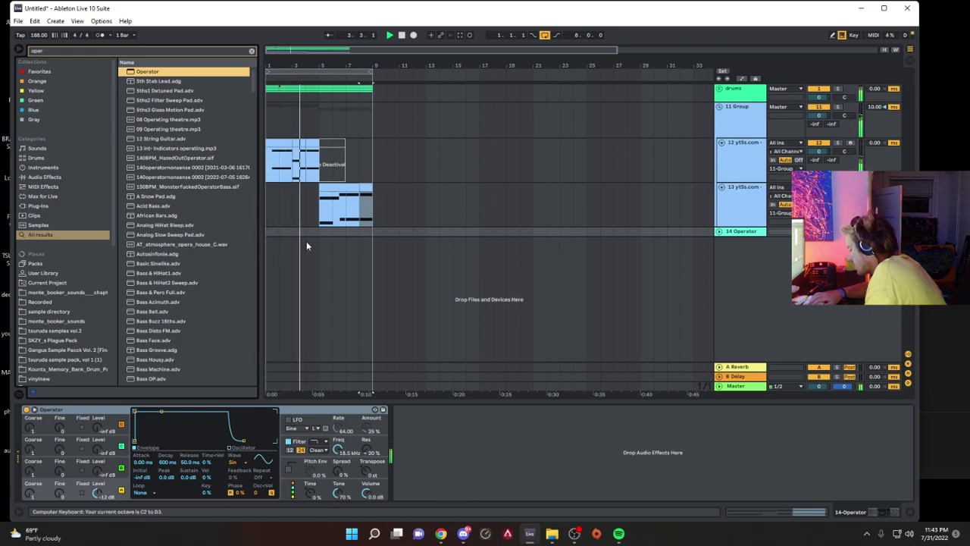
key(x)
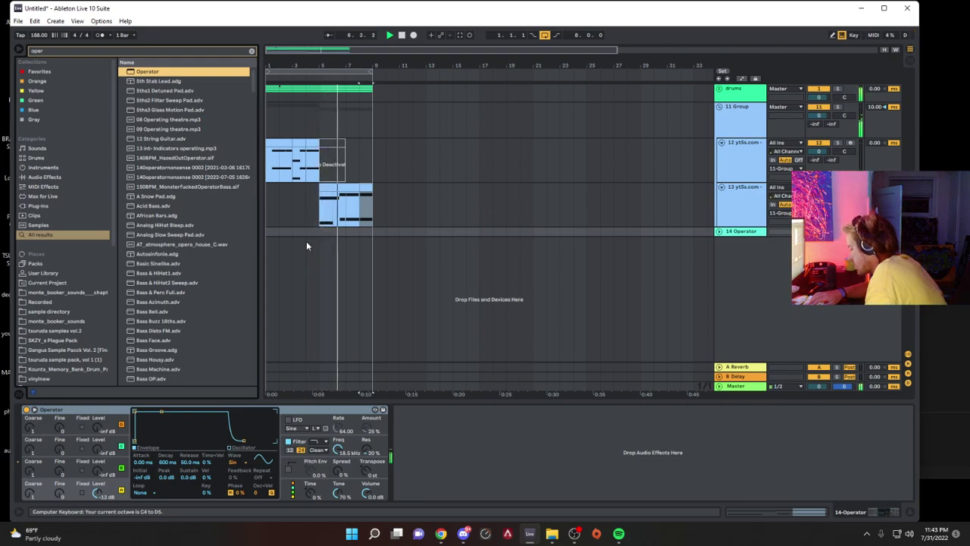
key(a)
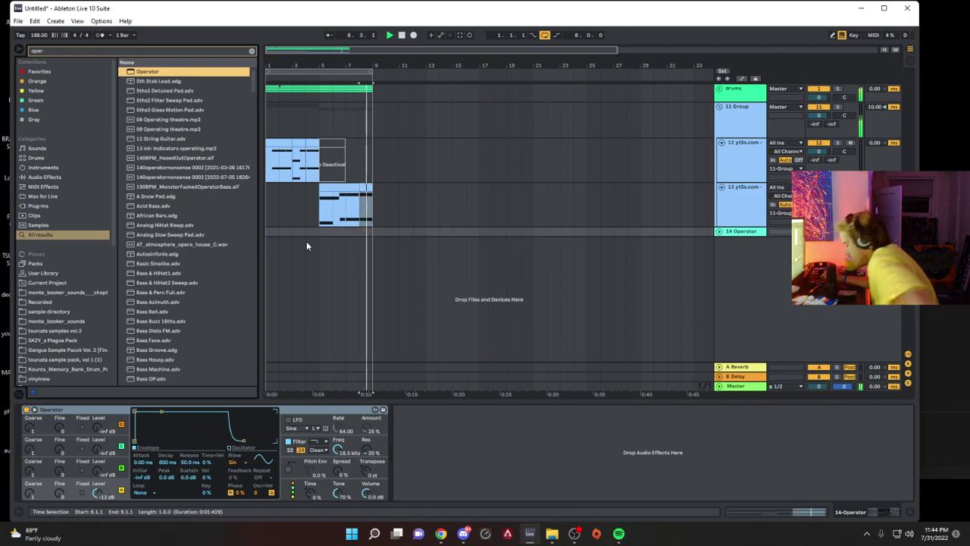
Step: Expand the drums group, restart playback, and arm and unfold the Operator track with the computer keyboard in a low octave
key(space)
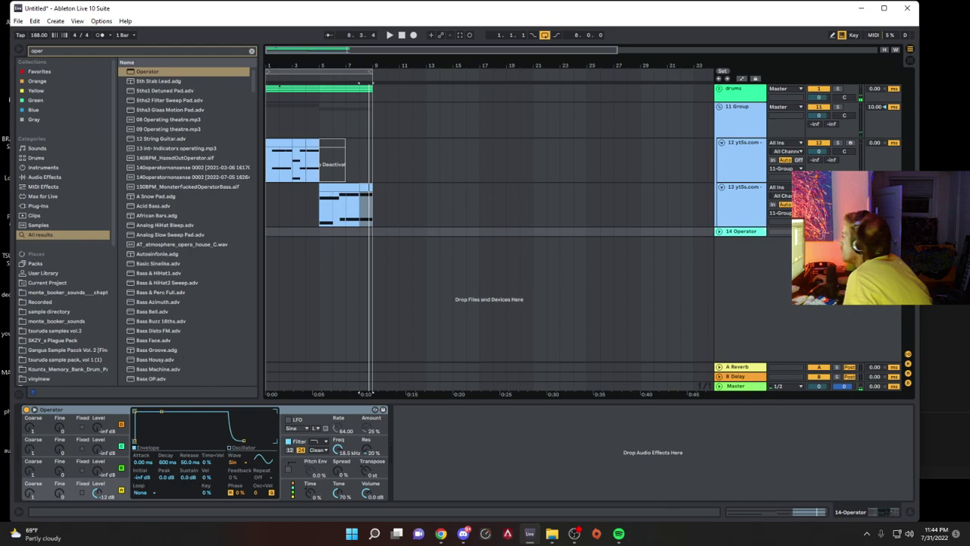
click(720, 88)
key(space)
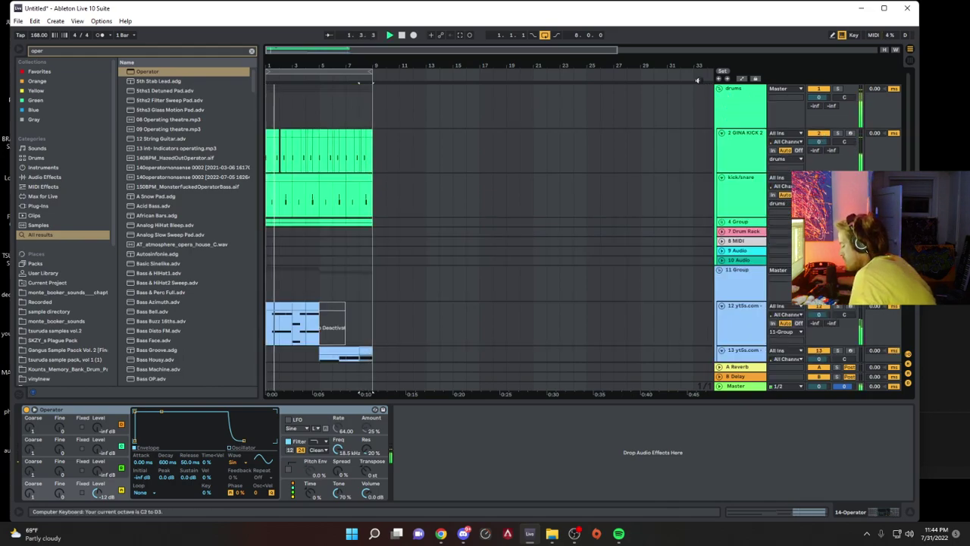
scroll(833, 303, down, 3)
click(815, 335)
key(z)
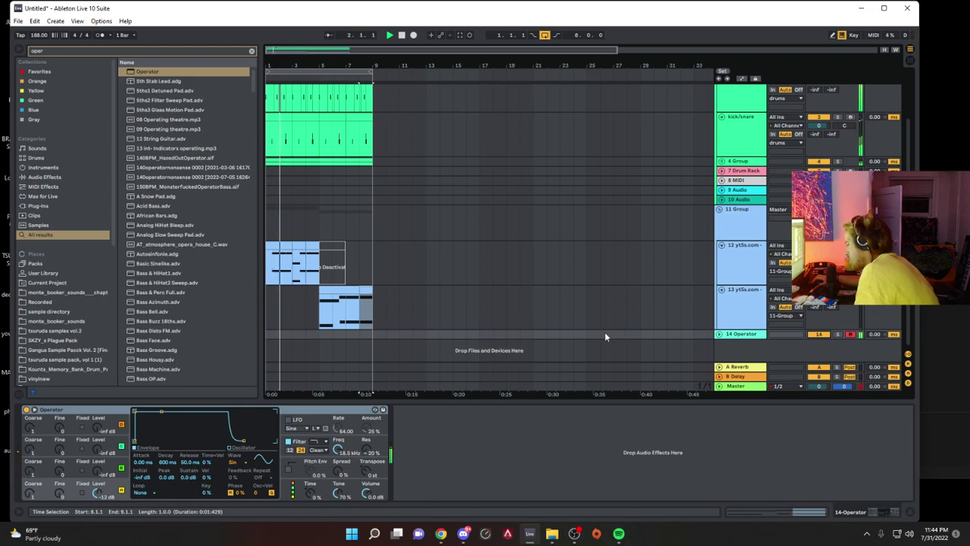
click(719, 334)
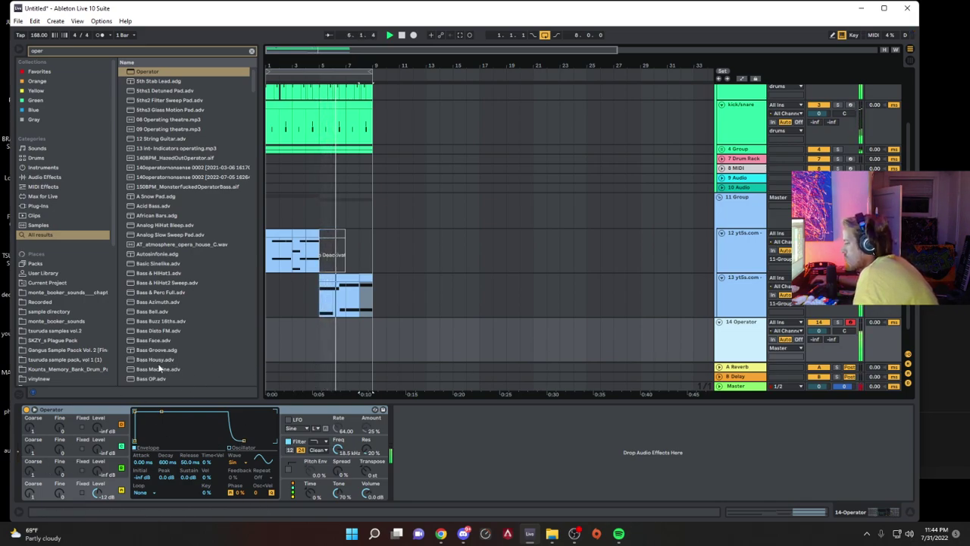
Step: Enable Operator's pitch envelope at 44% and set oscillator B's coarse tuning to 6 and level to -35 dB
click(287, 468)
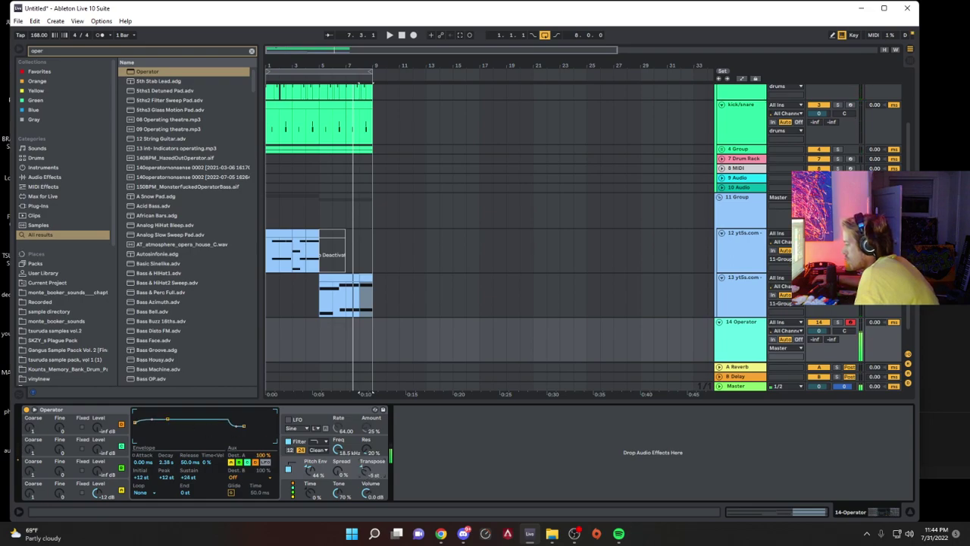
click(95, 476)
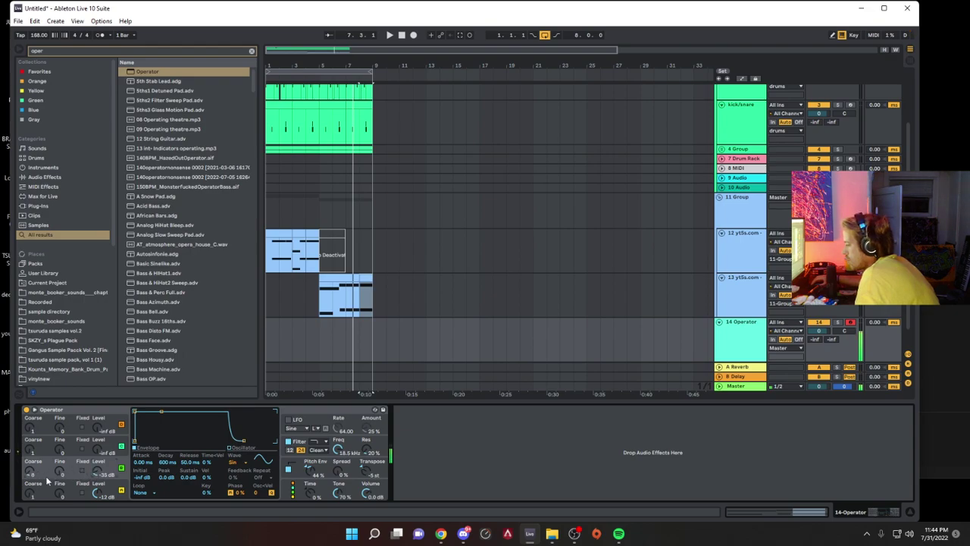
Step: Set Operator's oscillator A to a Square 16 wave, its filter frequency to 4.32 kHz and its pitch envelope amount to -27%
click(113, 489)
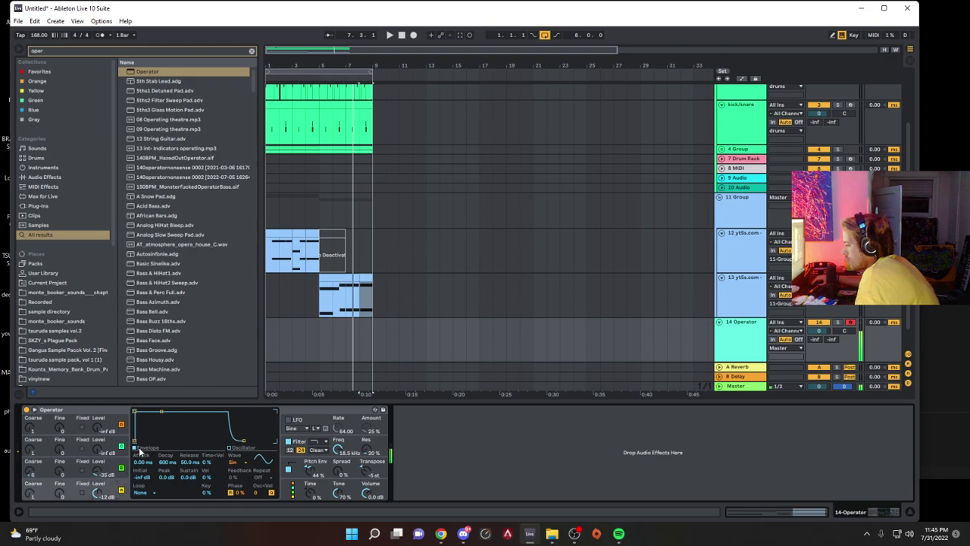
click(231, 462)
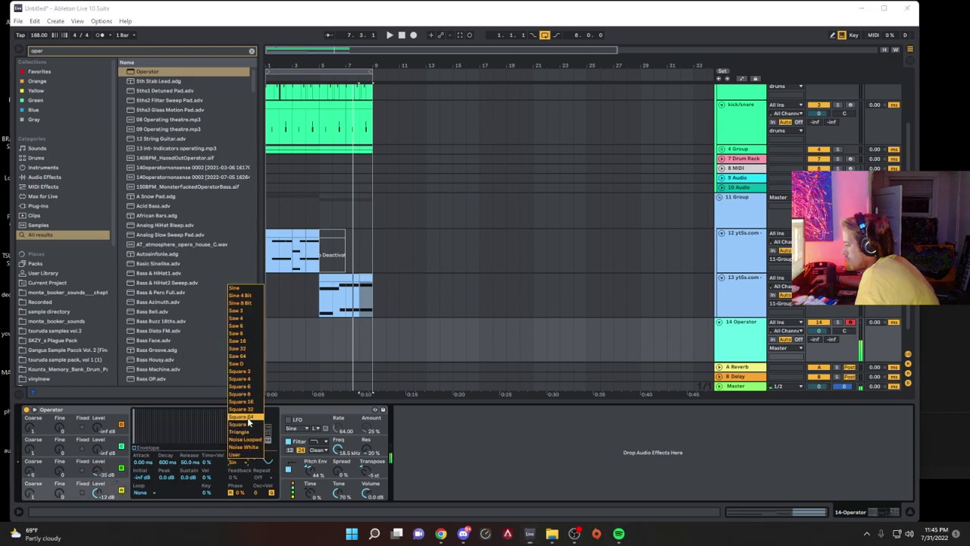
click(245, 422)
click(236, 463)
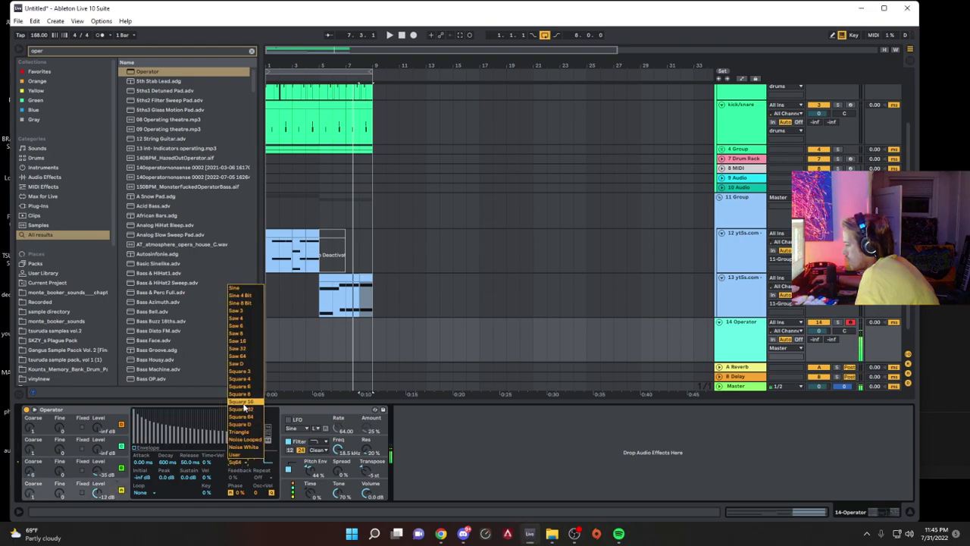
click(244, 407)
drag(338, 449, 338, 487)
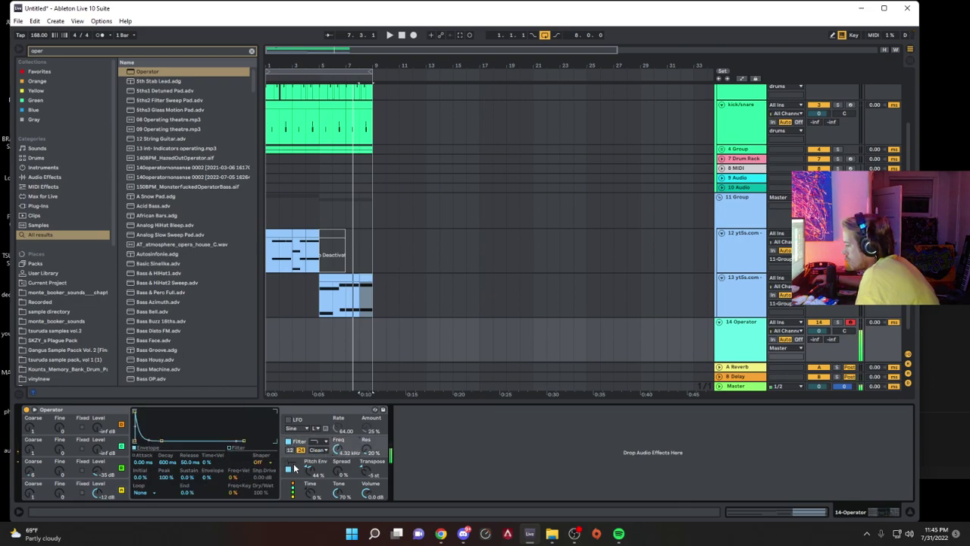
drag(317, 476, 317, 488)
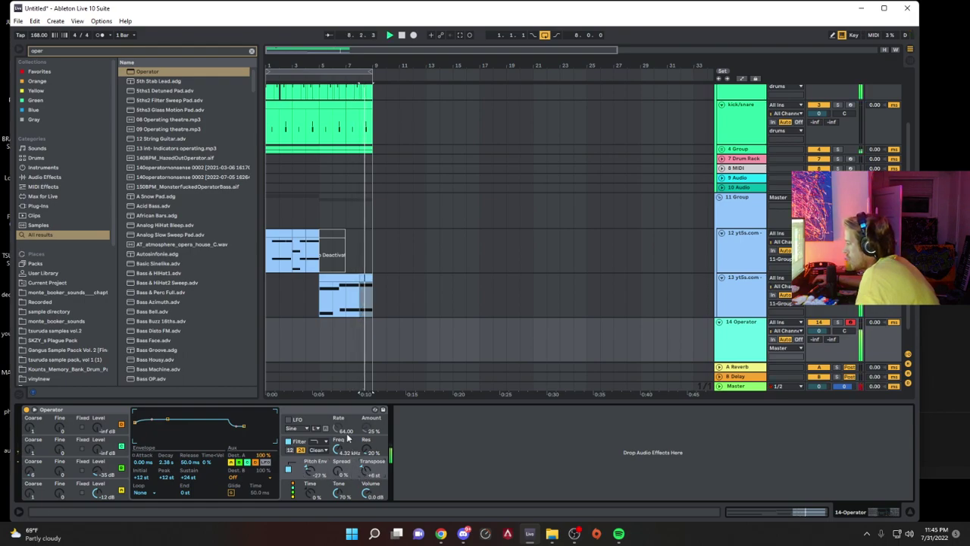
Step: Capture the played Operator notes as MIDI and arrange the resulting bass clips at bars 1 and 5
click(277, 234)
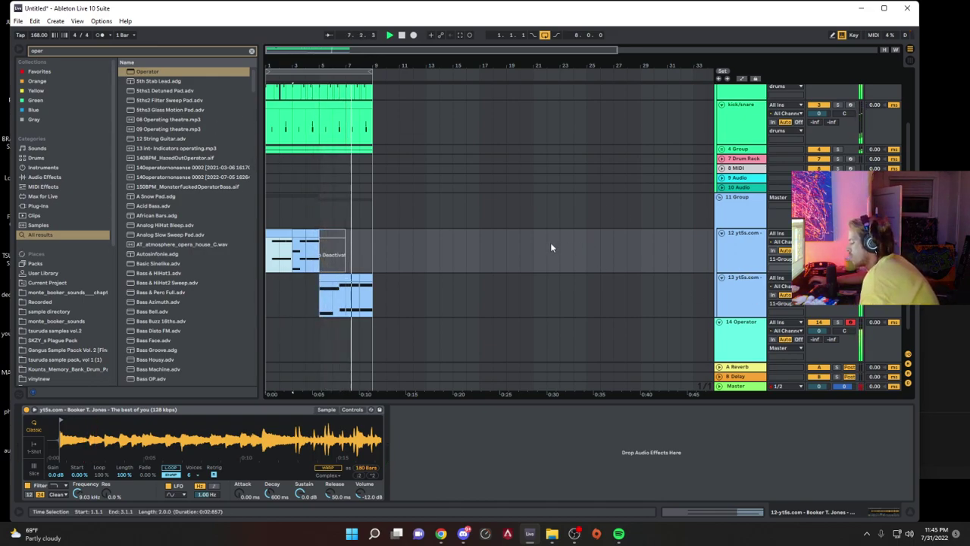
click(462, 35)
key(space)
drag(342, 320, 285, 336)
key(space)
click(731, 340)
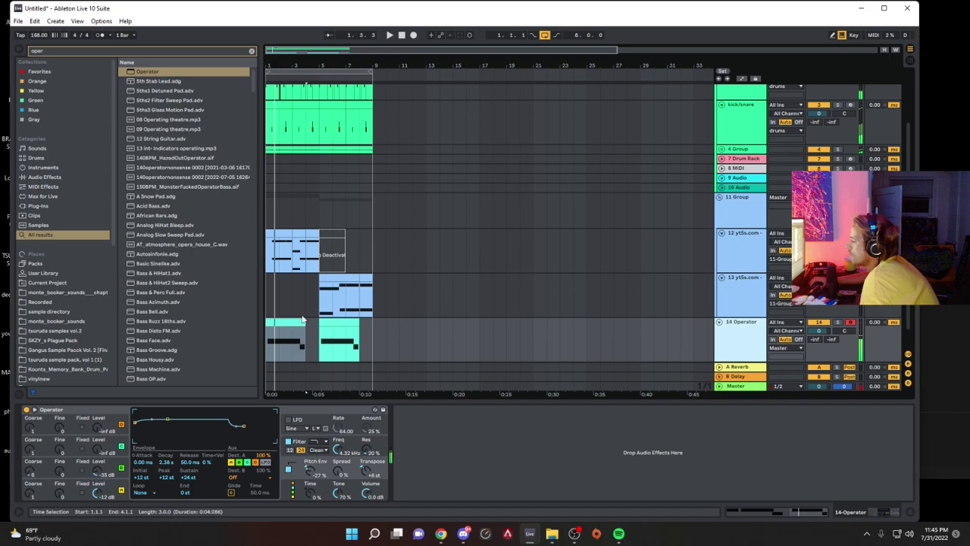
Step: In the first Operator clip, extend the E0 note to 8.3 and start the D#0 note there
click(300, 322)
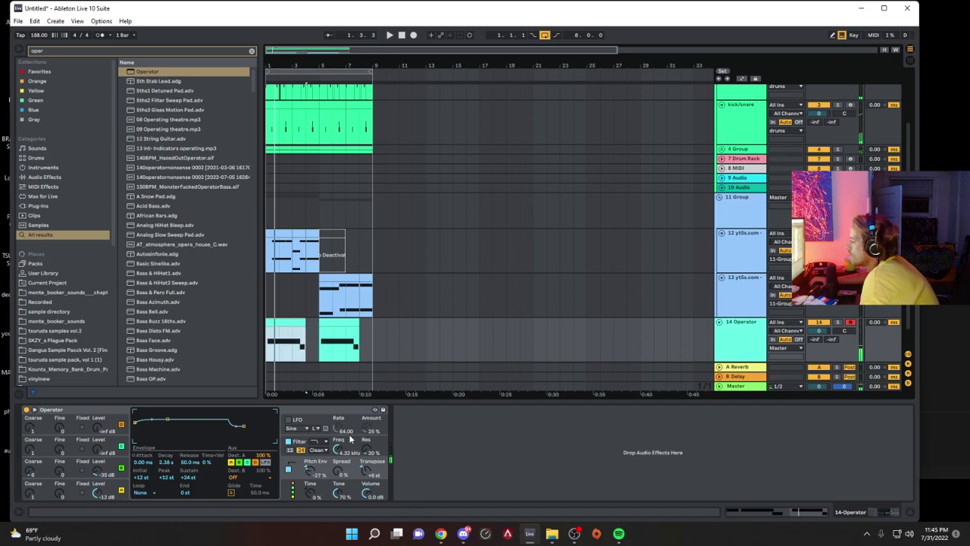
double_click(296, 324)
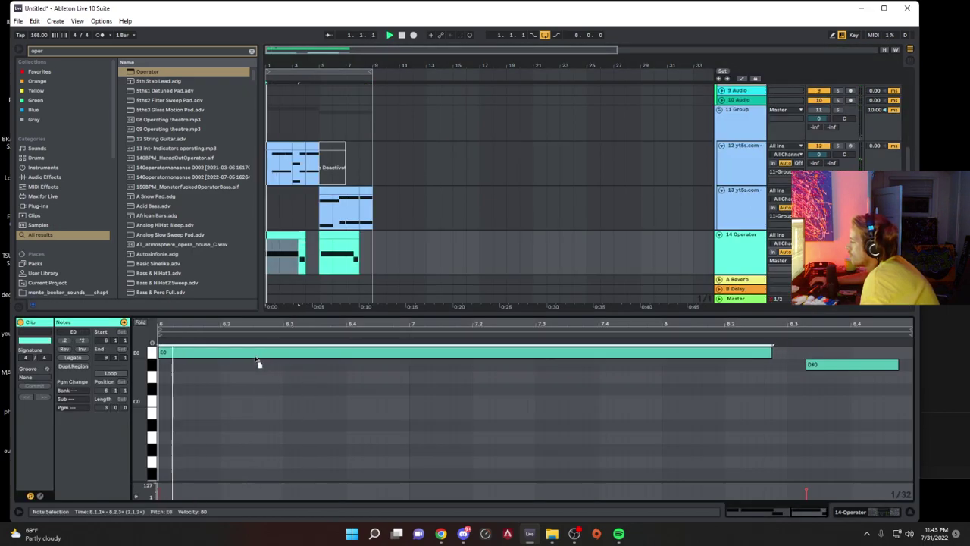
drag(771, 352, 790, 365)
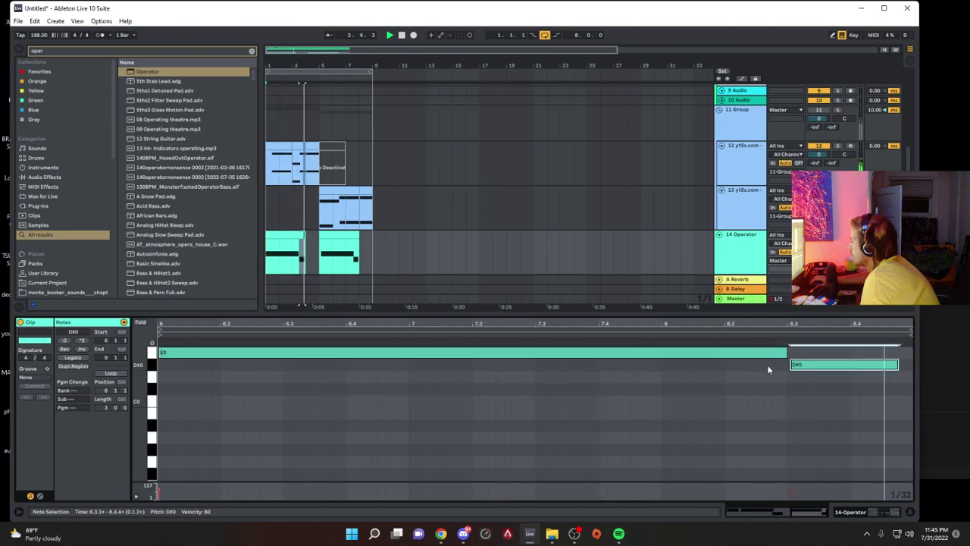
Step: Duplicate the first four bars of the Operator track onto bar 5 and show the Operator device
drag(315, 254, 200, 248)
key(ctrl+d)
double_click(758, 258)
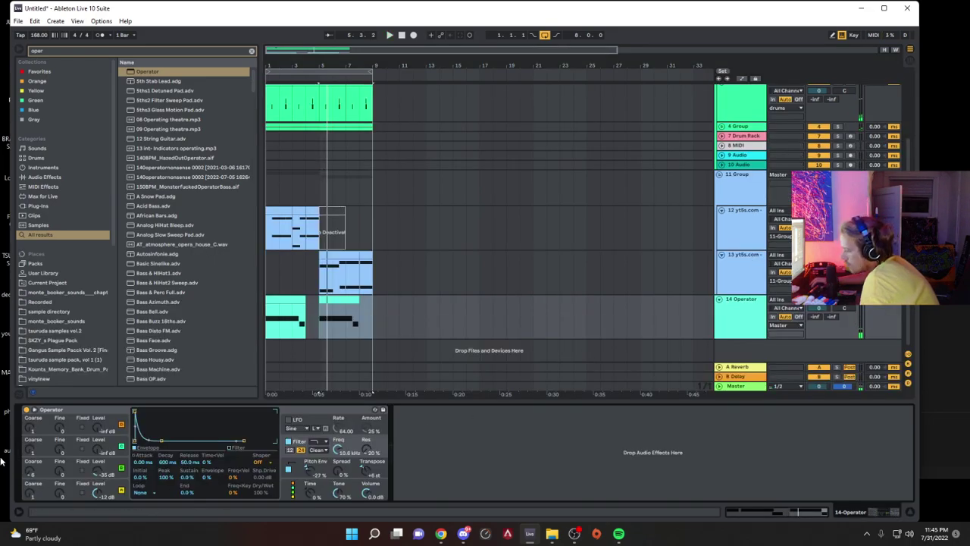
Step: During playback, set Operator's oscillator B coarse tuning to 4 and its level to -14 dB, and lower the filter frequency to 709 Hz
key(space)
drag(28, 473, 28, 482)
drag(94, 474, 94, 461)
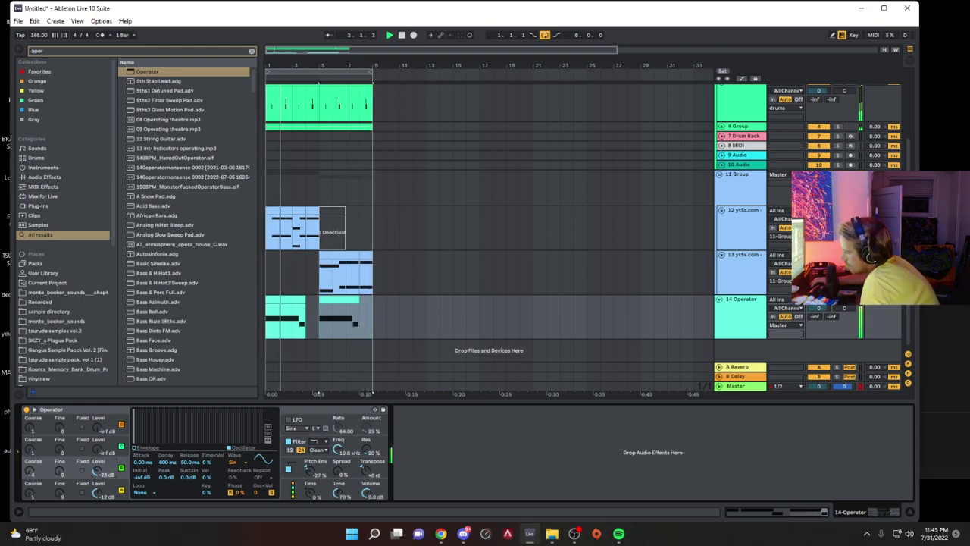
drag(97, 471, 97, 479)
drag(344, 453, 345, 485)
drag(96, 472, 97, 473)
key(space)
key(space)
drag(340, 451, 340, 440)
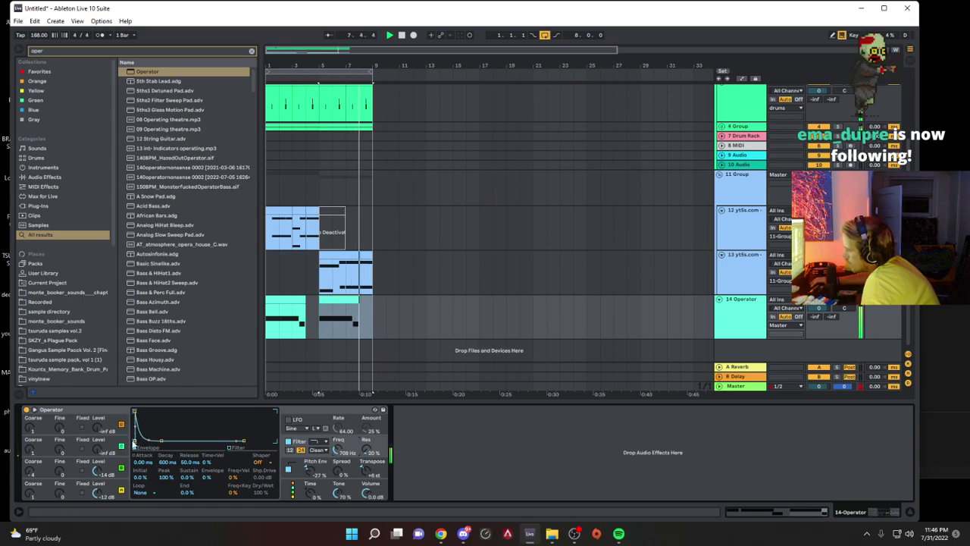
Step: Set oscillator B's level to -19 dB and automate it to rise from a low level at the start of the bar 5 Operator clip
click(100, 470)
drag(101, 470, 100, 474)
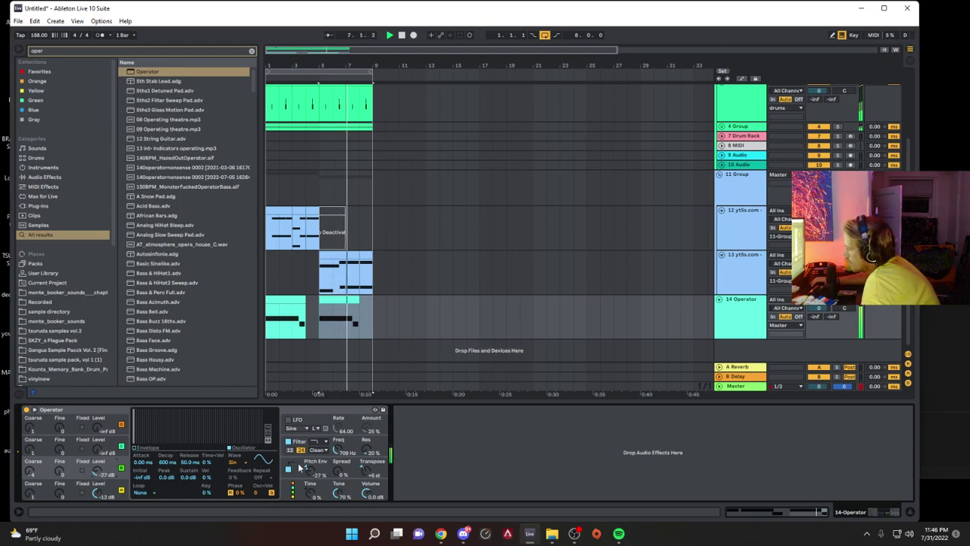
drag(98, 470, 99, 462)
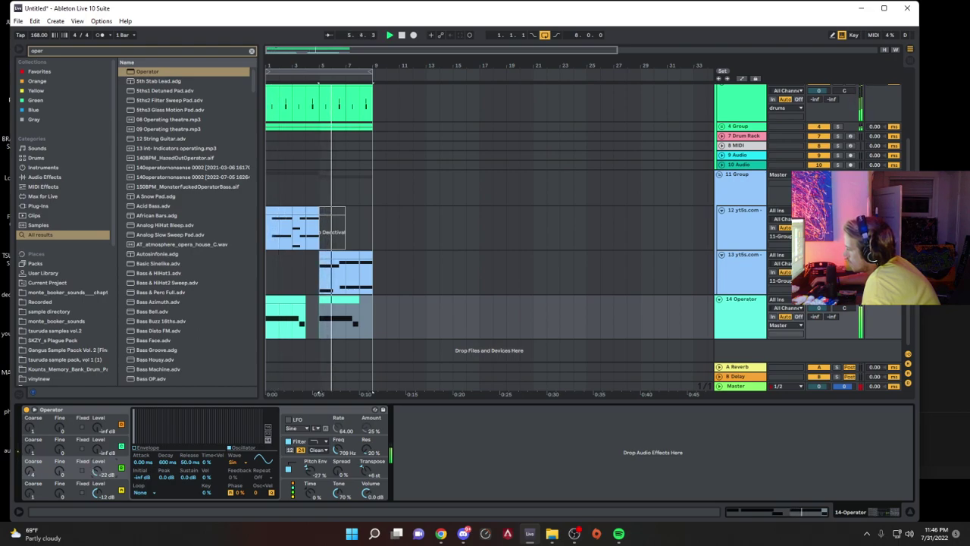
key(a)
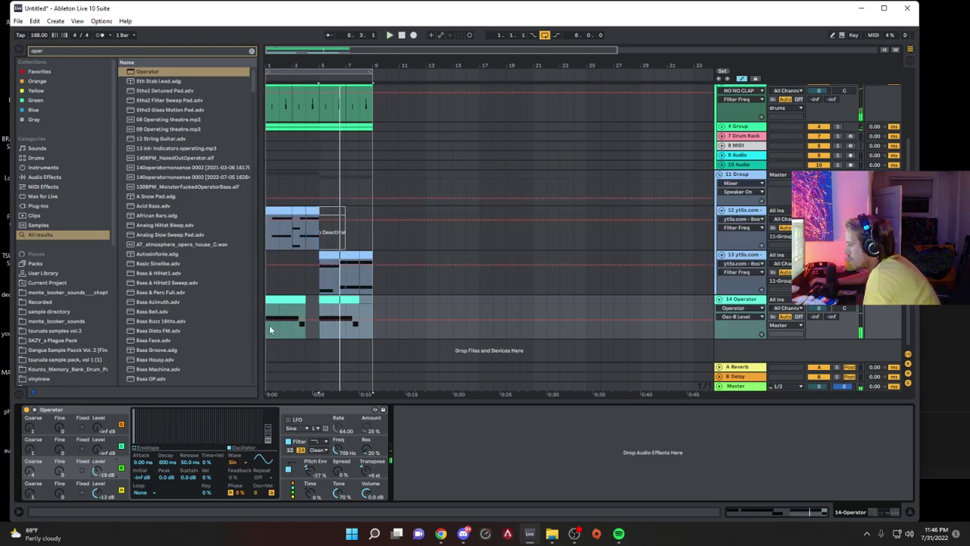
click(322, 319)
key(space)
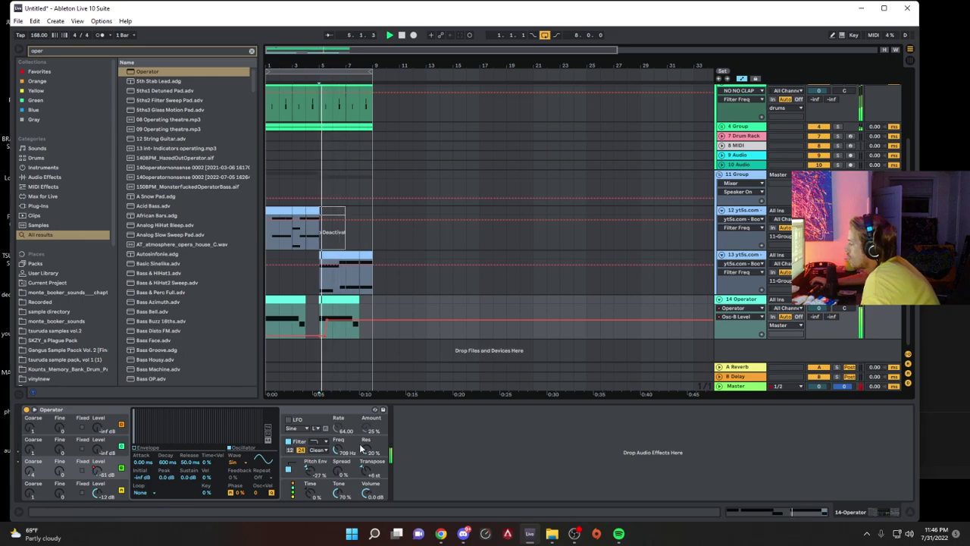
Step: Set Operator's filter frequency to 347 Hz and resonance to 47%, and raise oscillator B's coarse tuning to 10
drag(338, 451, 338, 432)
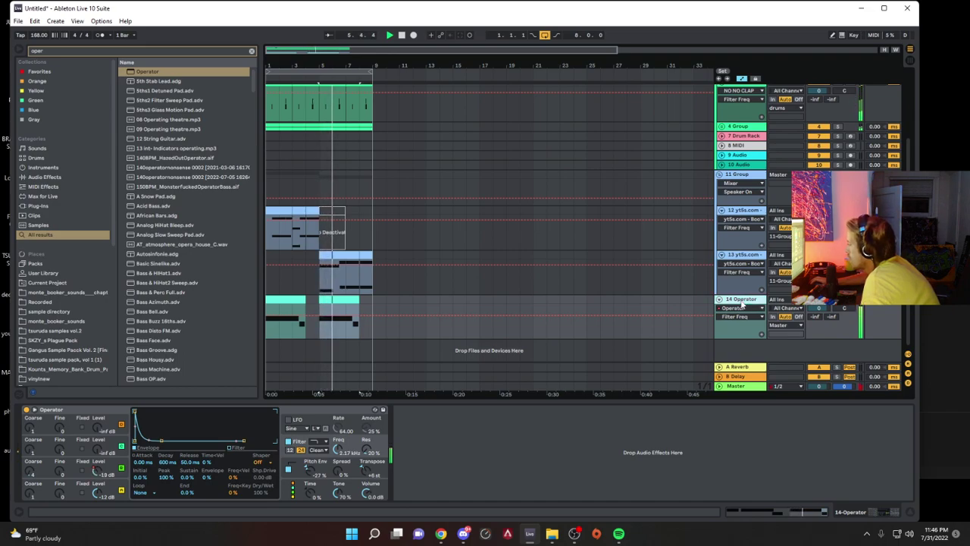
drag(341, 450, 341, 473)
key(space)
key(space)
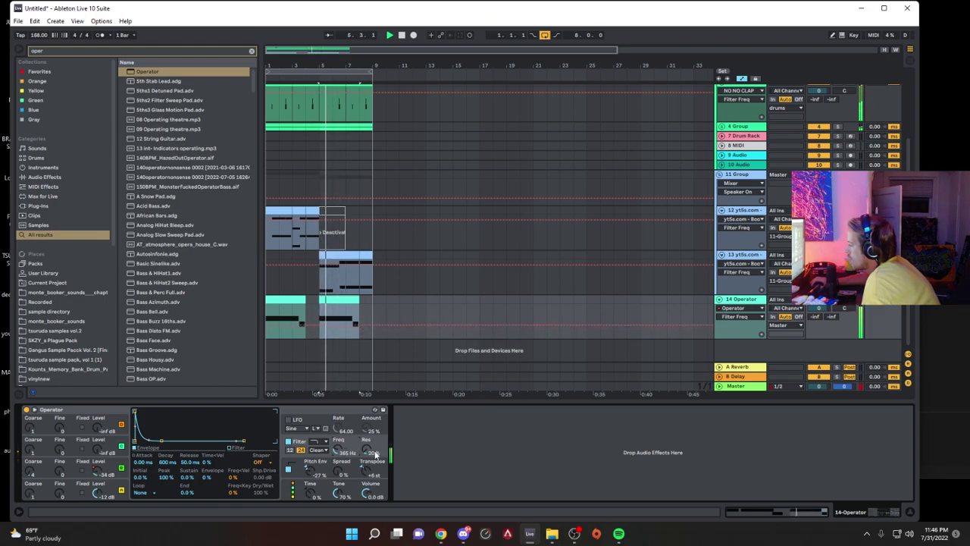
drag(30, 474, 30, 463)
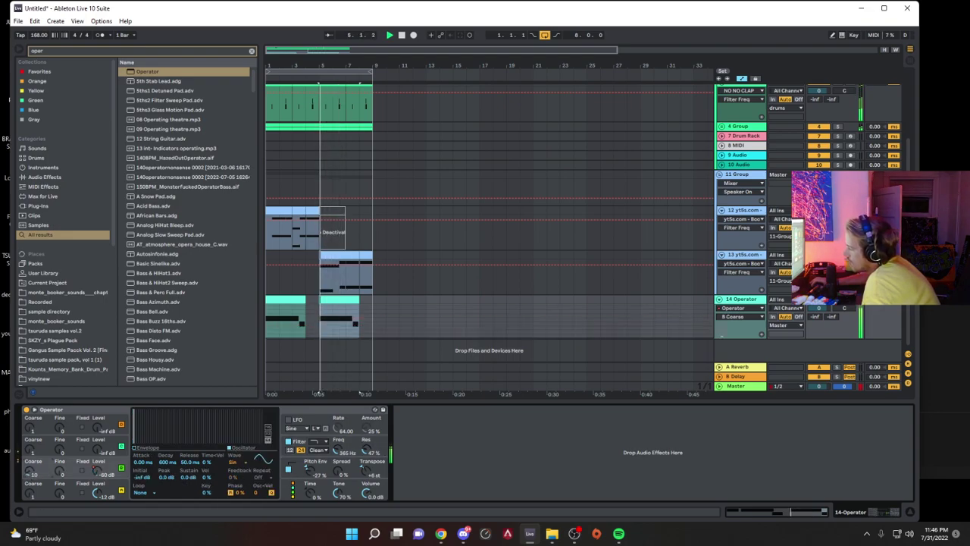
drag(339, 450, 339, 453)
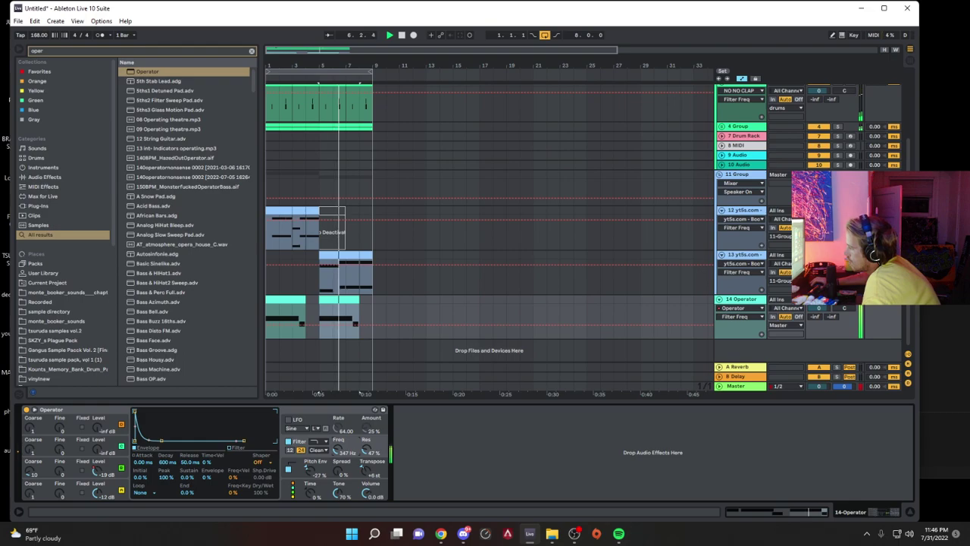
Step: Copy the bar 5 Operator clip with its level automation onto bar 1
drag(337, 300, 273, 307)
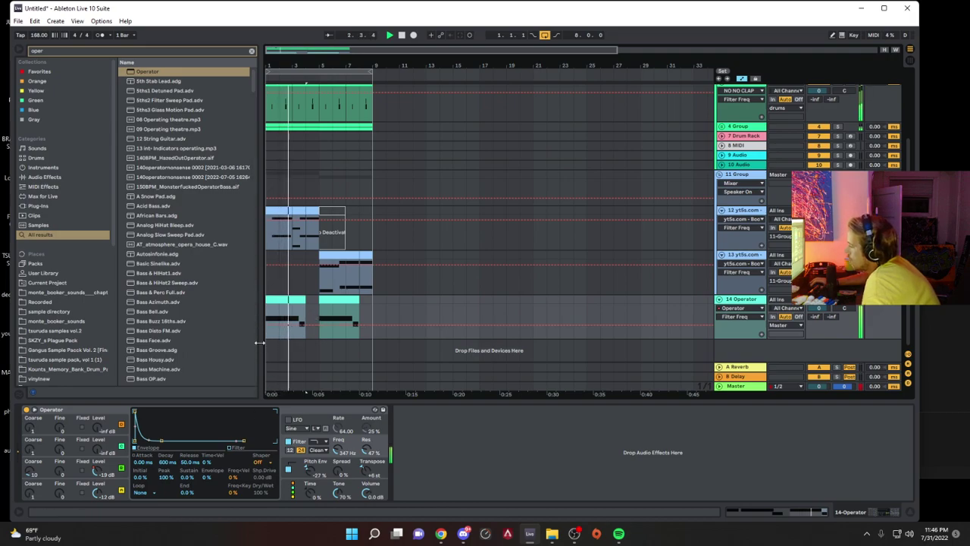
Step: Add Erosion to the Operator track with Wide Noise at 8.43 kHz, width 1.63 and amount 23.3, and set Operator's filter frequency to 283 Hz
click(252, 50)
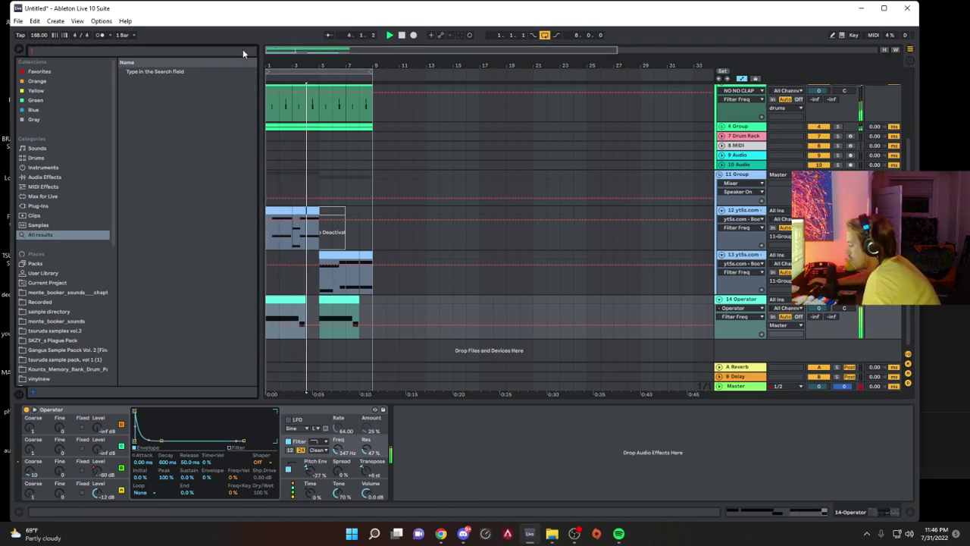
text(er)
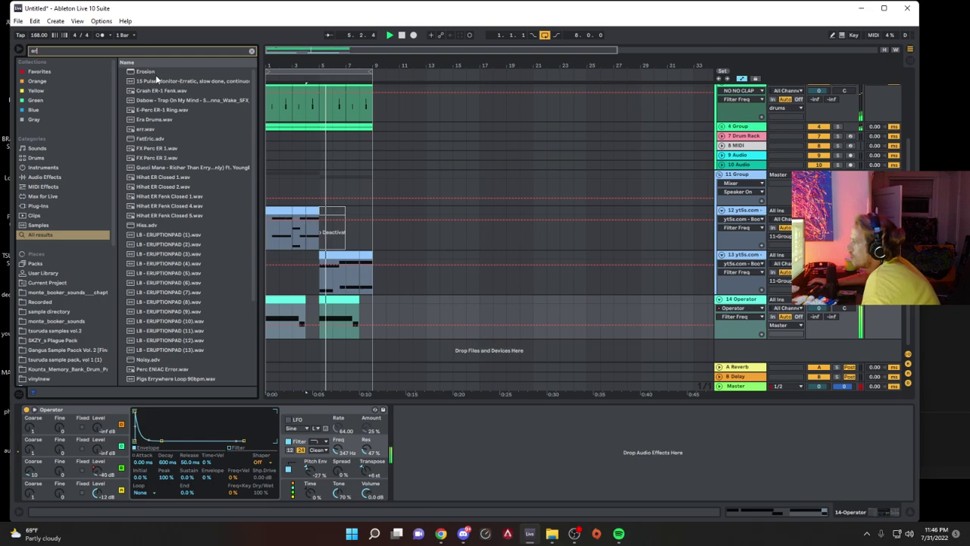
double_click(155, 73)
click(443, 469)
drag(452, 450, 455, 447)
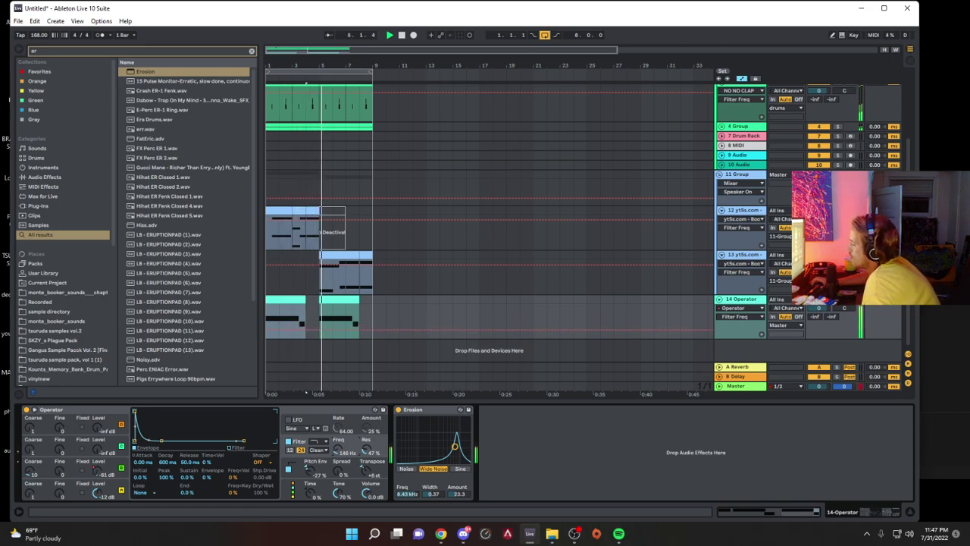
drag(429, 492, 429, 463)
mouse_move(338, 450)
mouse_down()
mouse_move(338, 466)
mouse_move(338, 457)
mouse_up()
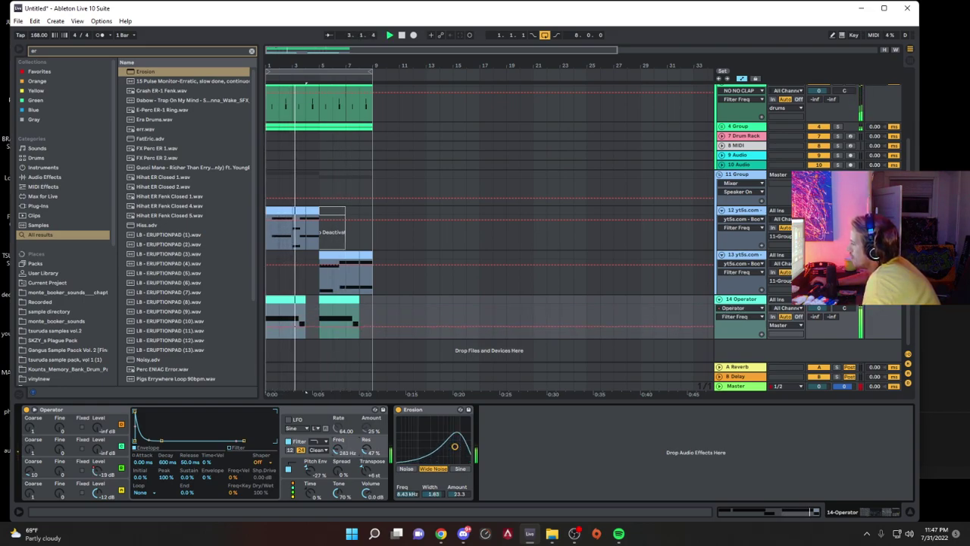
Step: Clear the browser search and add a Compressor from the audio effects to the 14 Operator track
click(252, 51)
text(d)
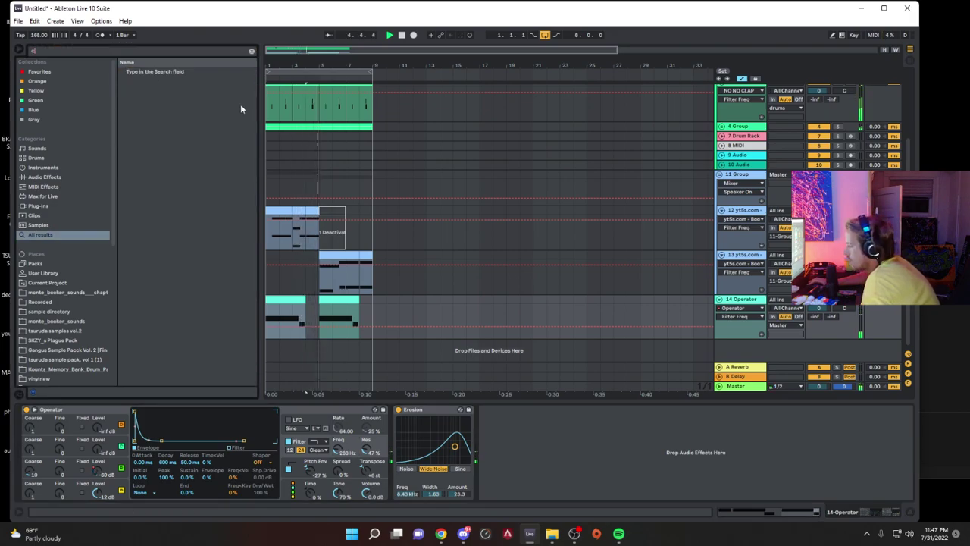
click(51, 177)
double_click(157, 150)
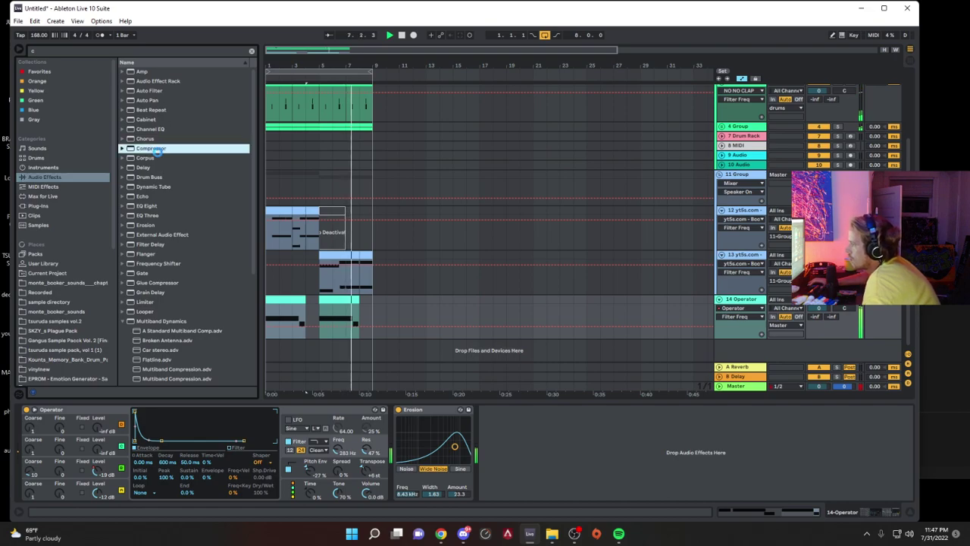
Step: Enable the Compressor's sidechain and set its audio source to 2-GINA KICK 2, with the threshold lowered
click(491, 409)
click(500, 435)
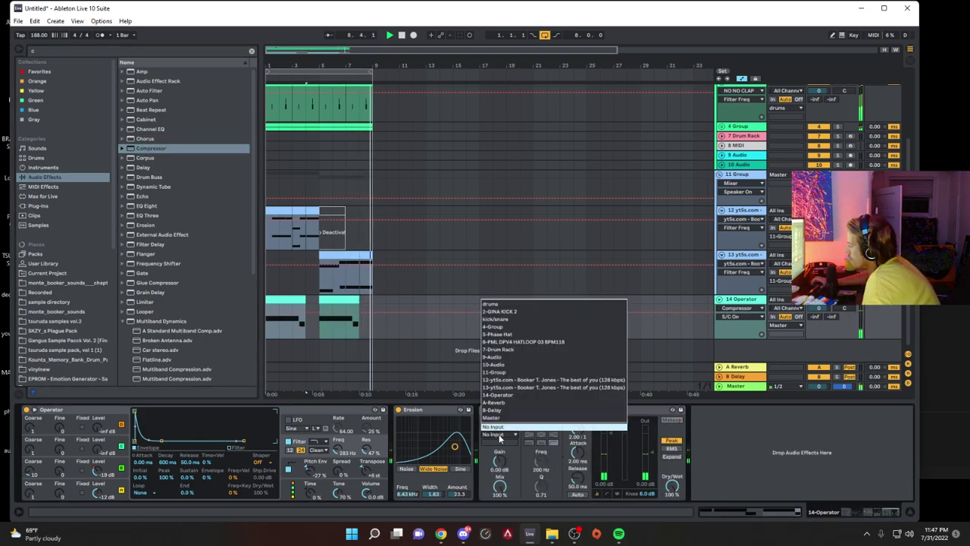
click(509, 322)
drag(611, 433, 606, 482)
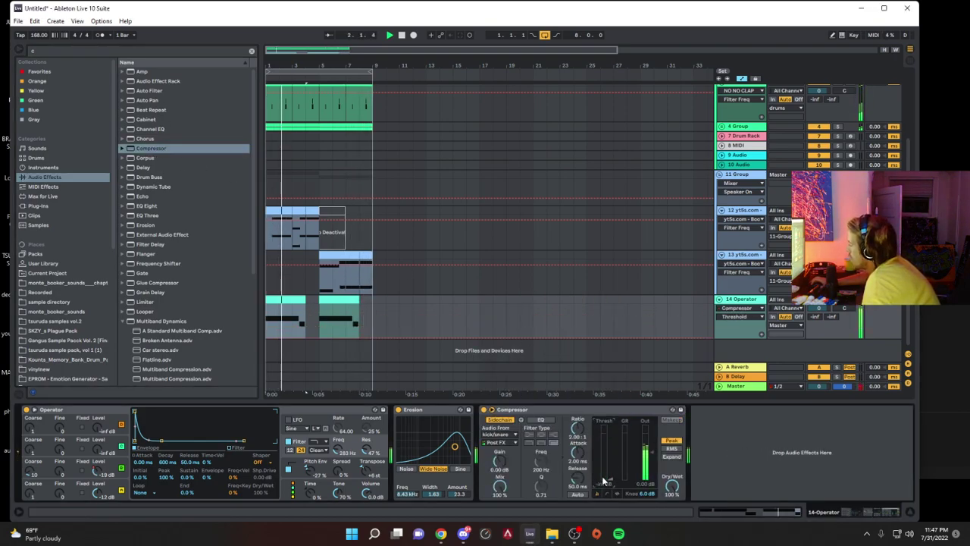
click(502, 434)
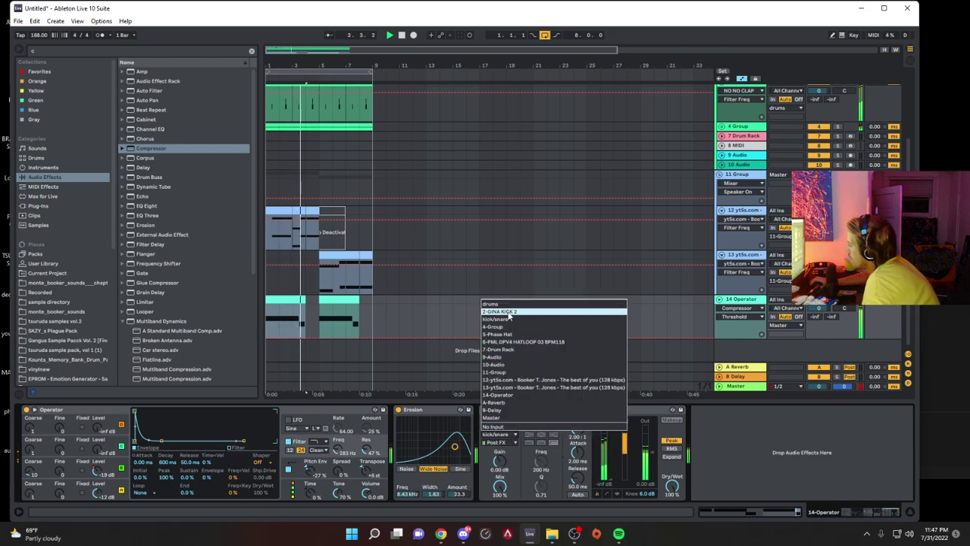
click(512, 312)
Step: Set the Compressor's ratio to 2.80:1, release to 45.0 ms and threshold to -41.4 dB
drag(578, 429, 578, 421)
drag(577, 478, 578, 480)
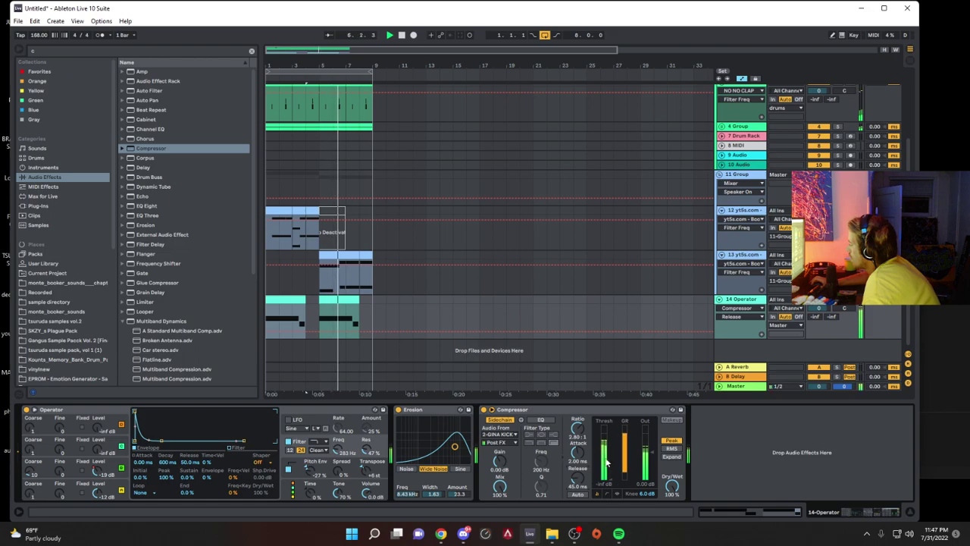
click(611, 469)
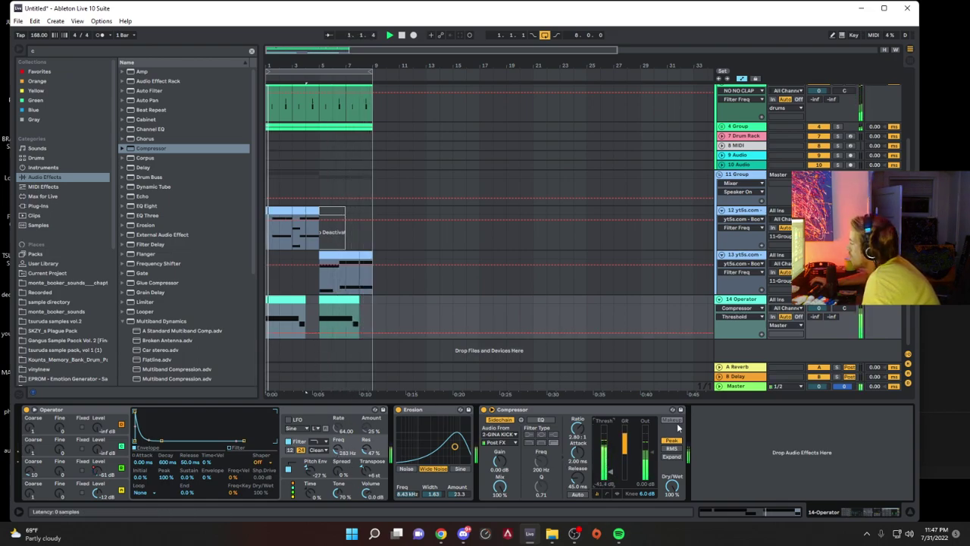
Step: Duplicate the 14 Operator track and set the copy's filter frequency to 260 Hz and oscillator B coarse to 6
click(744, 335)
key(ctrl+d)
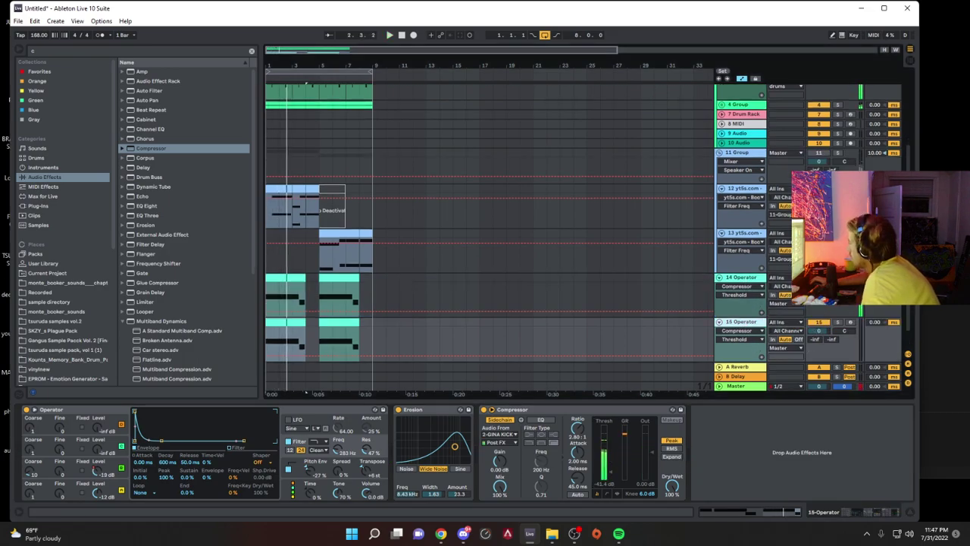
drag(339, 449, 338, 432)
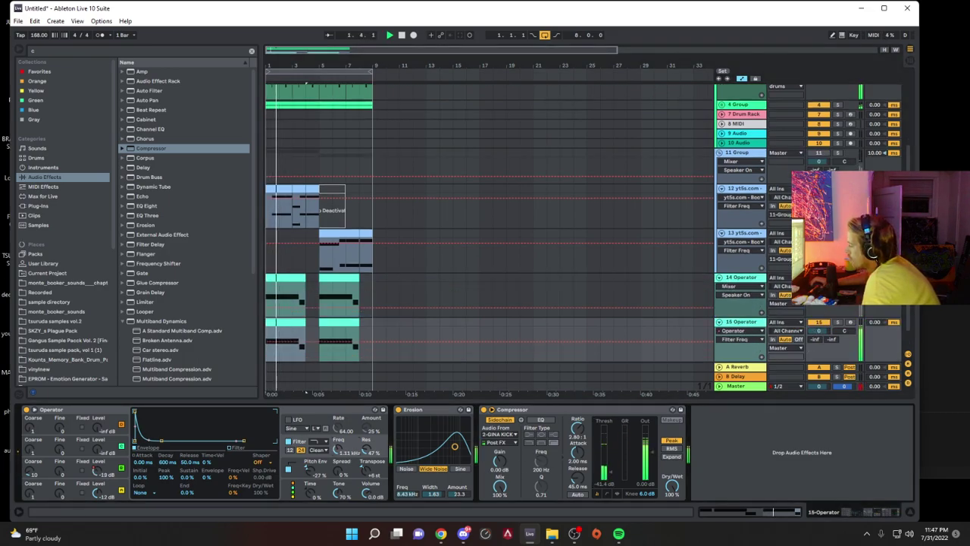
drag(30, 471, 30, 479)
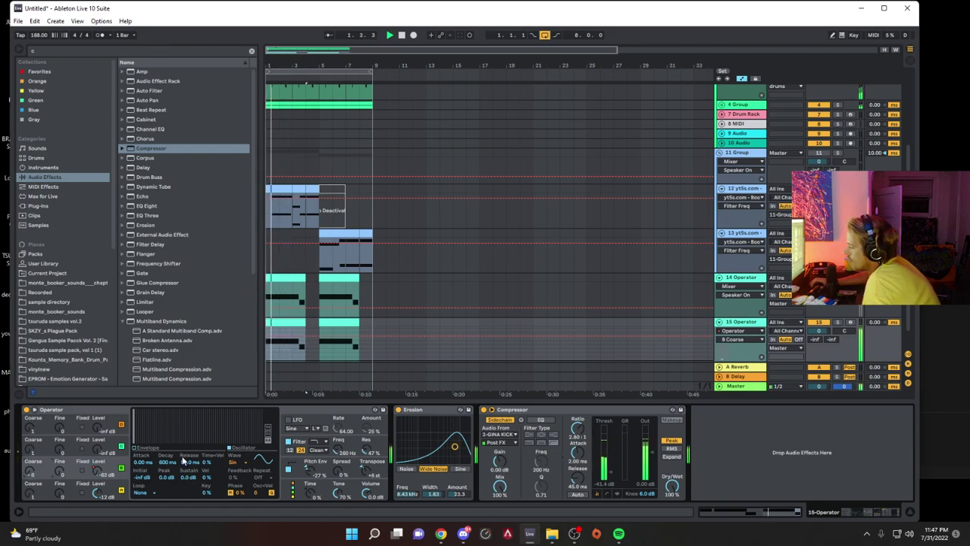
Step: Loop oscillator A's envelope in Beat mode at 1/4, with 30.0 ms attack, 719 ms decay and -4.1 dB peak
click(113, 483)
click(137, 492)
click(141, 465)
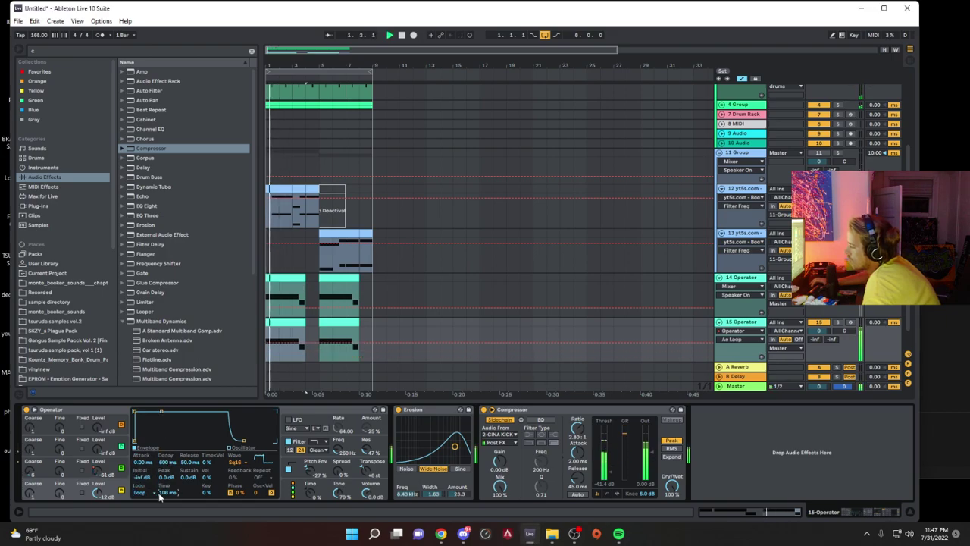
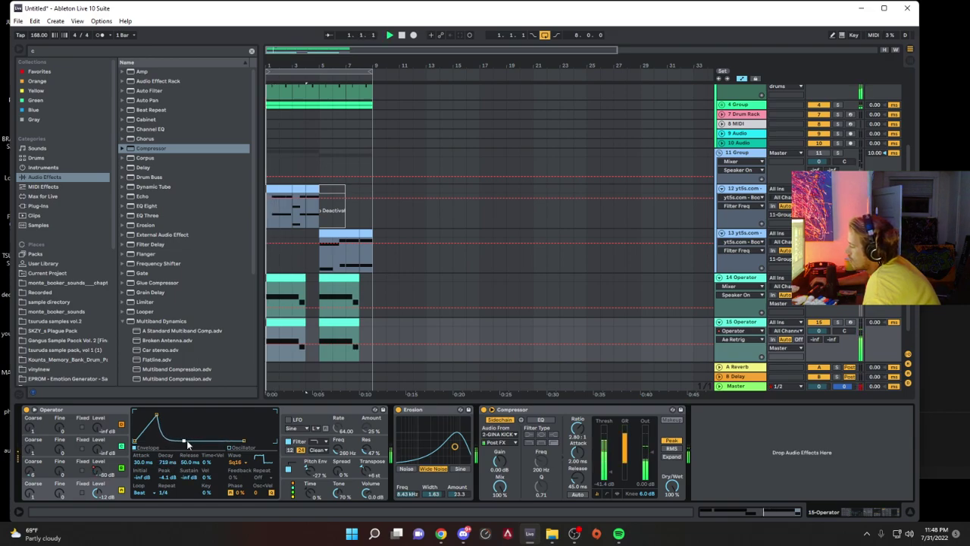
Step: Bypass the Compressor on the duplicated Operator track and set the track delay to 47.00 ms
click(483, 409)
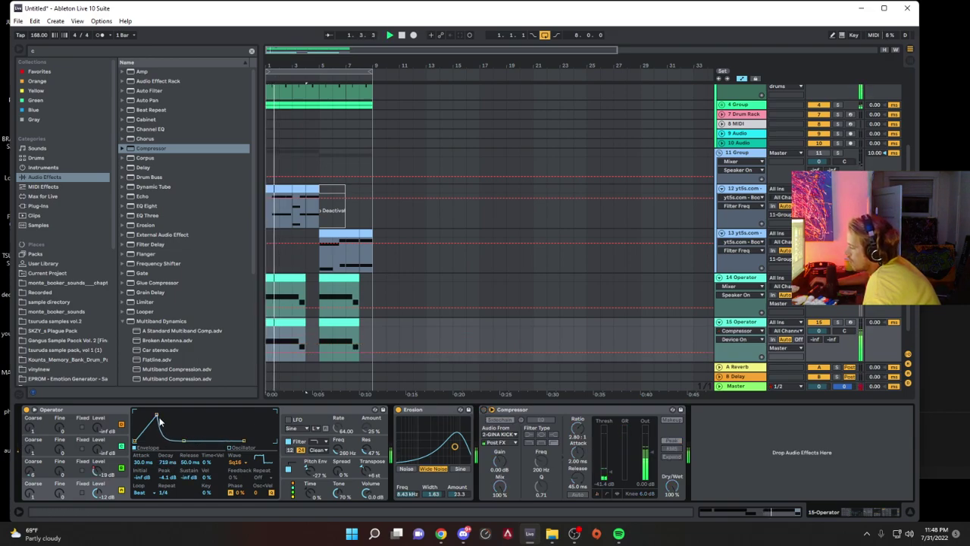
drag(875, 322, 875, 307)
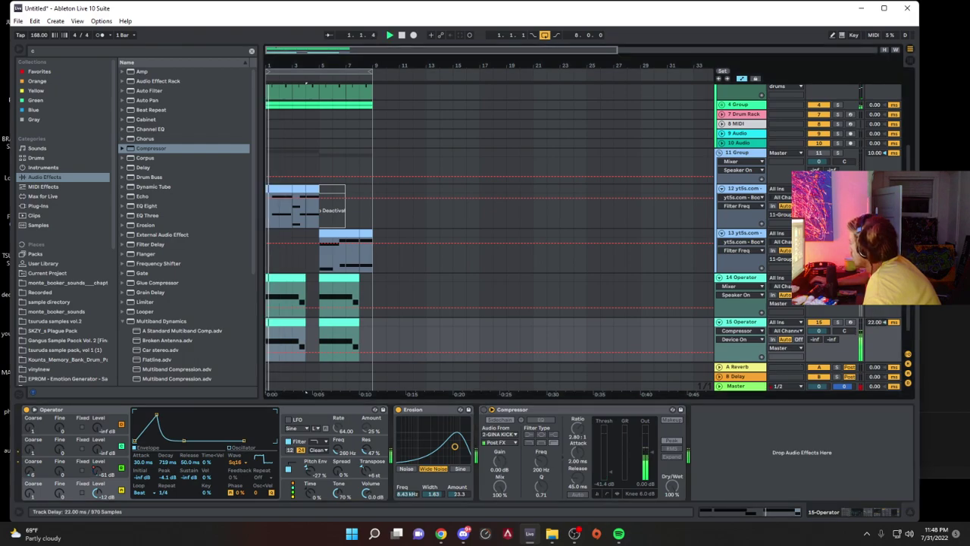
drag(875, 322, 875, 319)
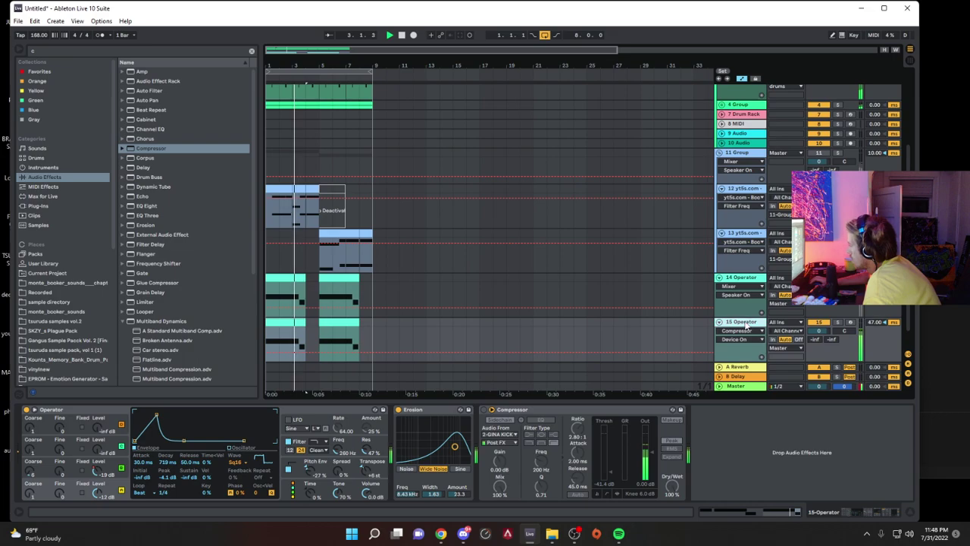
Step: Group the duplicated Operator track and move its Compressor onto the group track
key(ctrl+g)
key(Down)
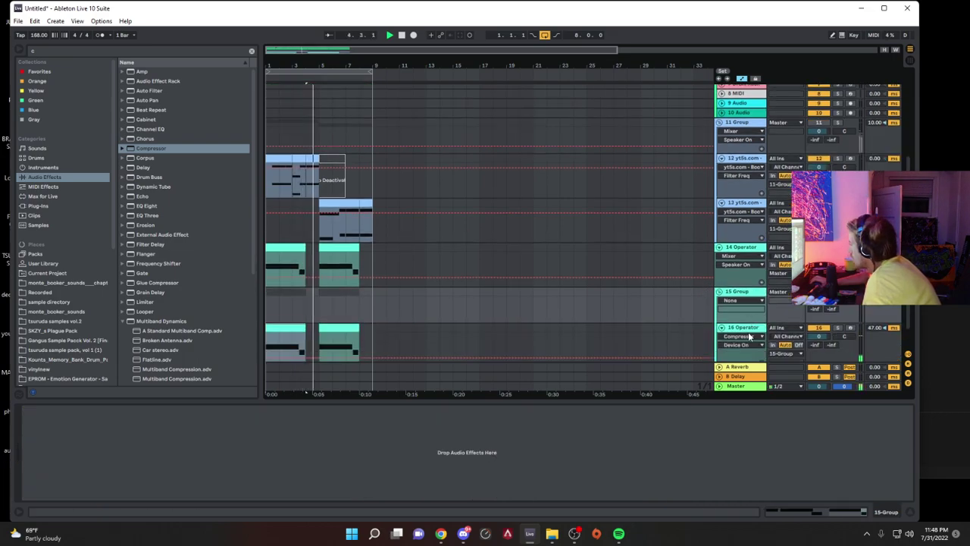
drag(647, 390, 660, 318)
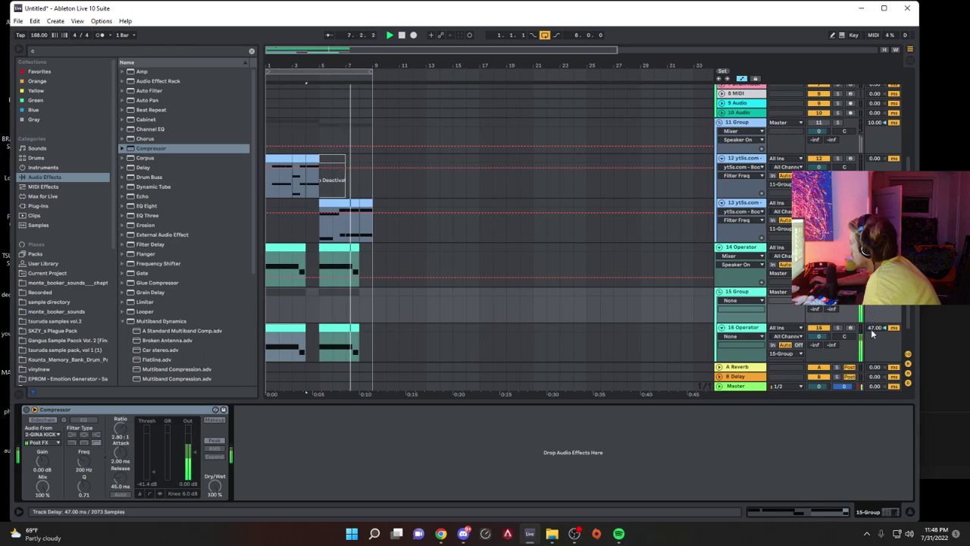
Step: Re-enable the group's Compressor and set release to 30.7 ms, ratio to 2.93:1 and threshold to -inf dB
click(27, 410)
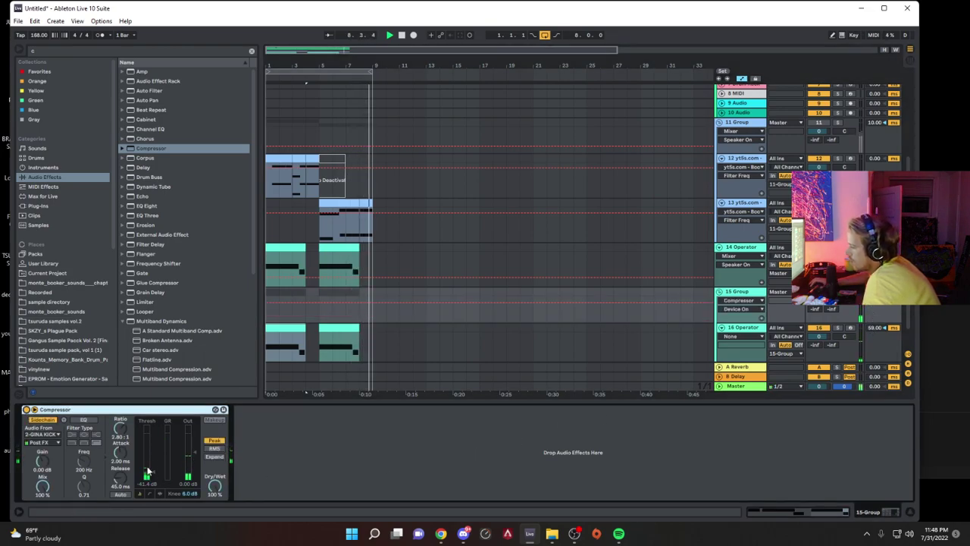
drag(120, 478, 152, 484)
drag(121, 428, 122, 426)
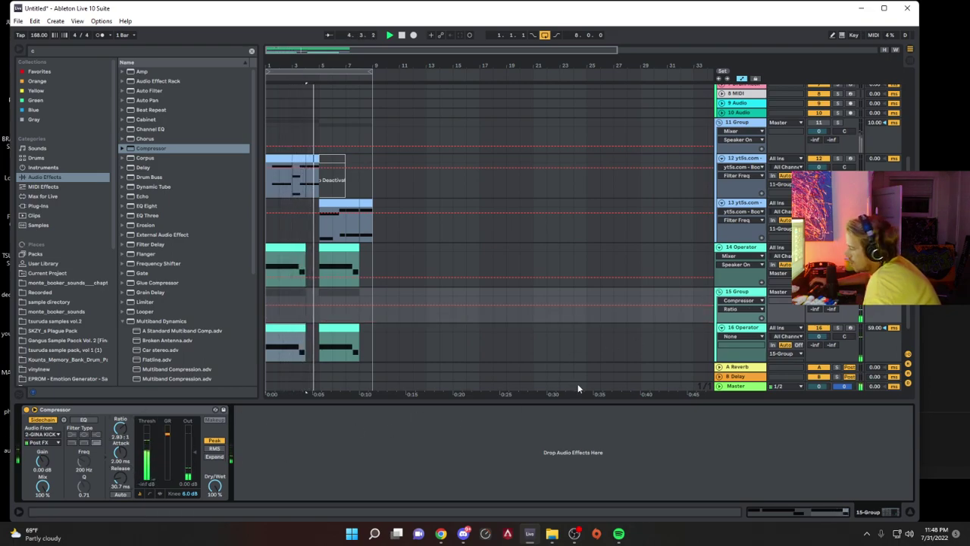
Step: On the grouped 16 Operator track, set oscillator B coarse to 4 and the filter frequency to 868 Hz
click(742, 327)
drag(31, 470, 31, 464)
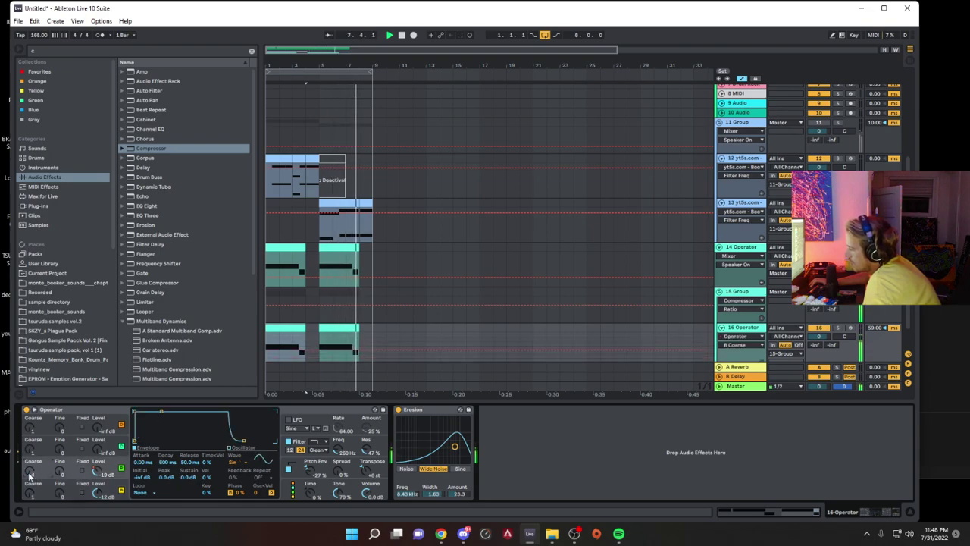
drag(337, 449, 338, 431)
drag(97, 471, 97, 464)
Step: Reshape oscillator A's envelope to 0.95 ms attack, 1.31 s decay and -2.8 dB peak
click(116, 484)
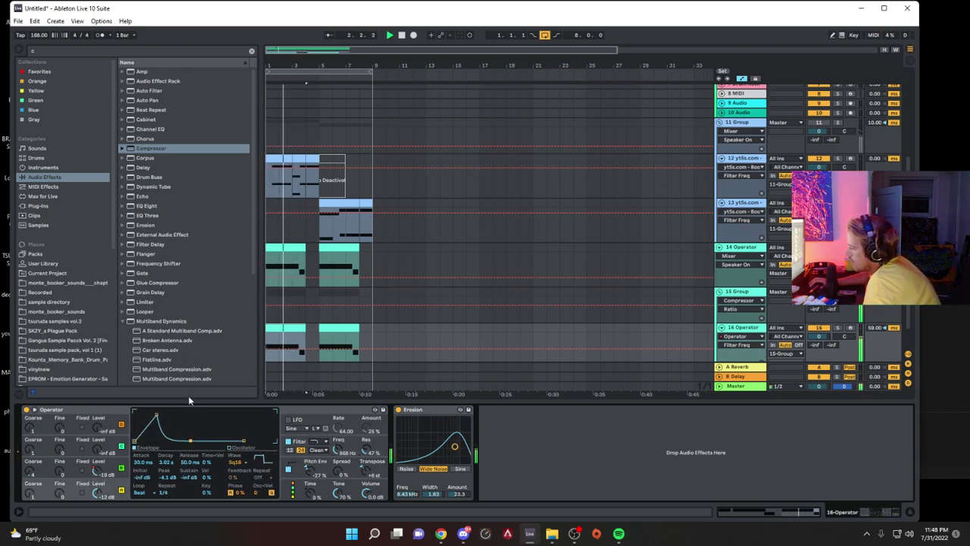
drag(190, 440, 188, 440)
drag(97, 471, 97, 492)
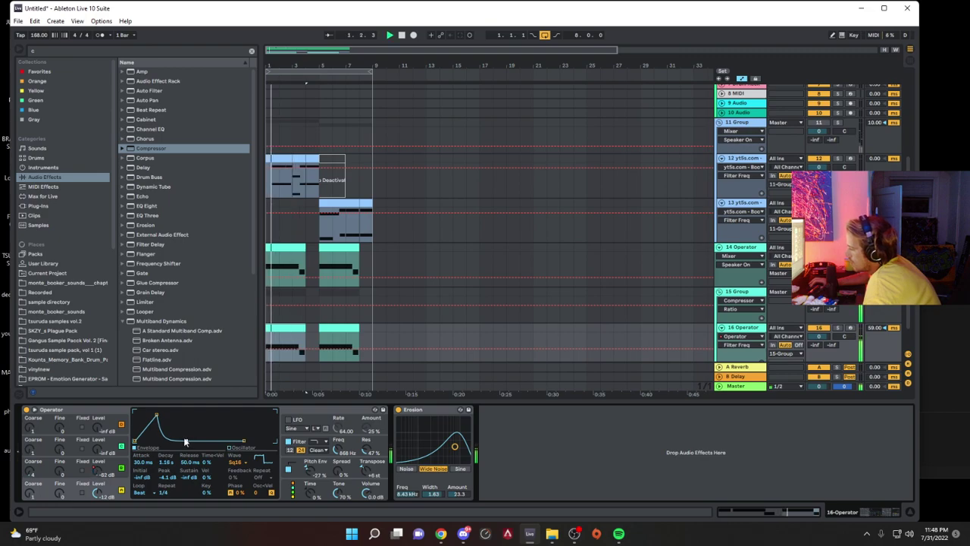
drag(157, 415, 143, 413)
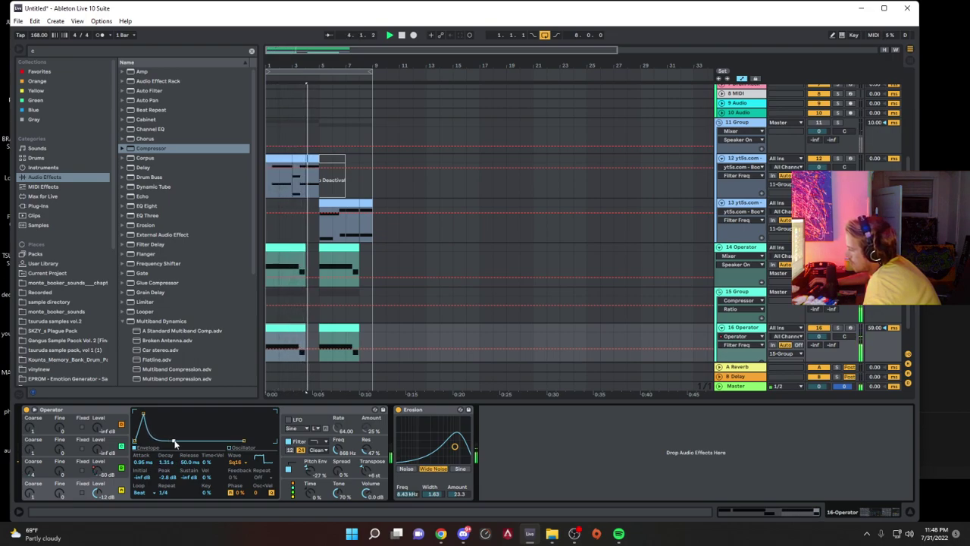
Step: Set oscillator B coarse to 5 and the Operator filter frequency to 708 Hz
drag(31, 473, 31, 454)
click(288, 466)
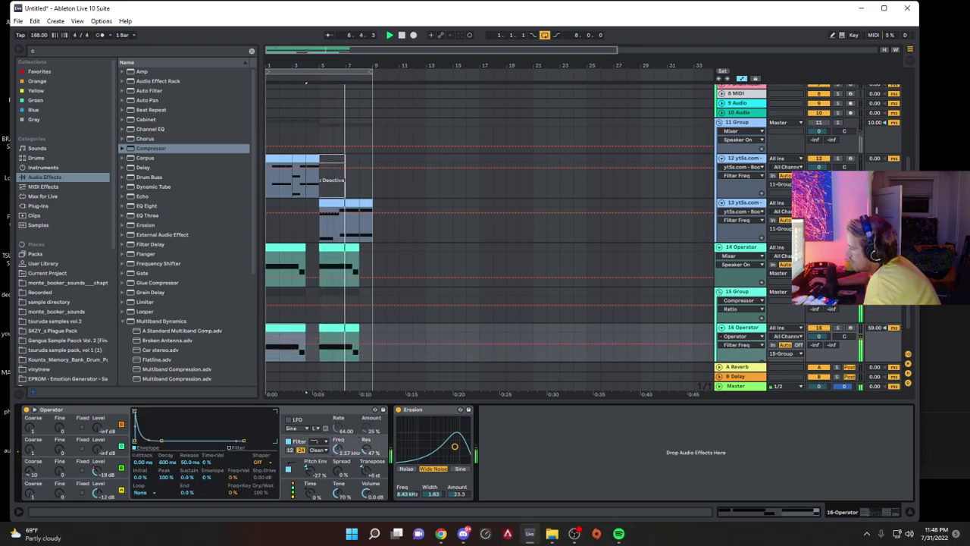
drag(31, 473, 32, 464)
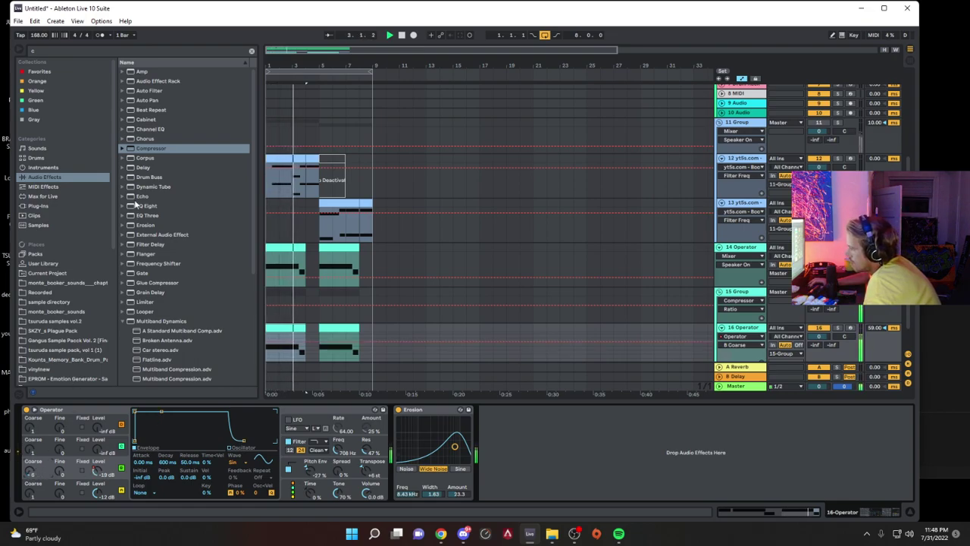
Step: Add a Glue Compressor with -27.9 dB threshold, 14.9 dB makeup, 63% dry/wet and soft clip on
double_click(153, 282)
drag(536, 475, 537, 511)
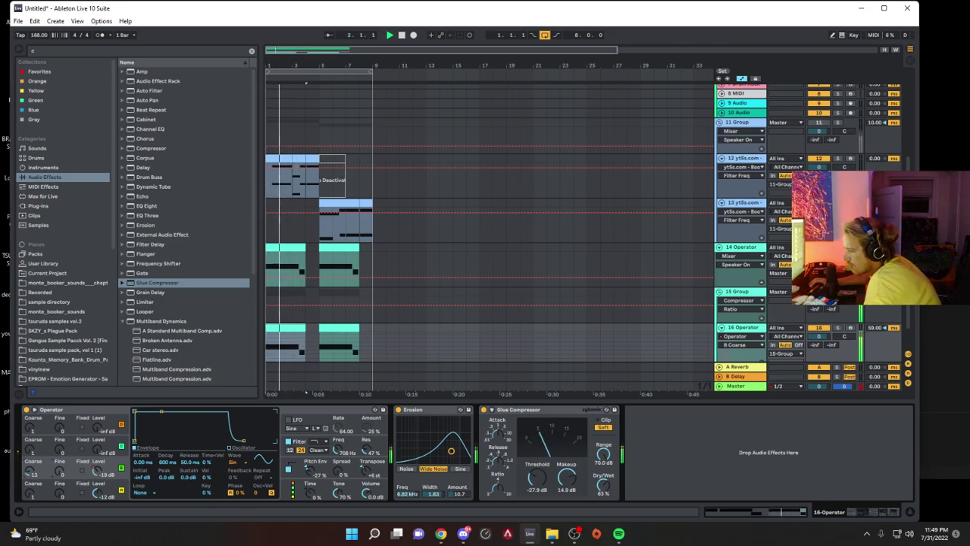
Step: Set oscillator B coarse to 10 and filter frequency to 329 Hz, and adjust Erosion to 6.42 kHz with amount 0.12
drag(338, 449, 338, 463)
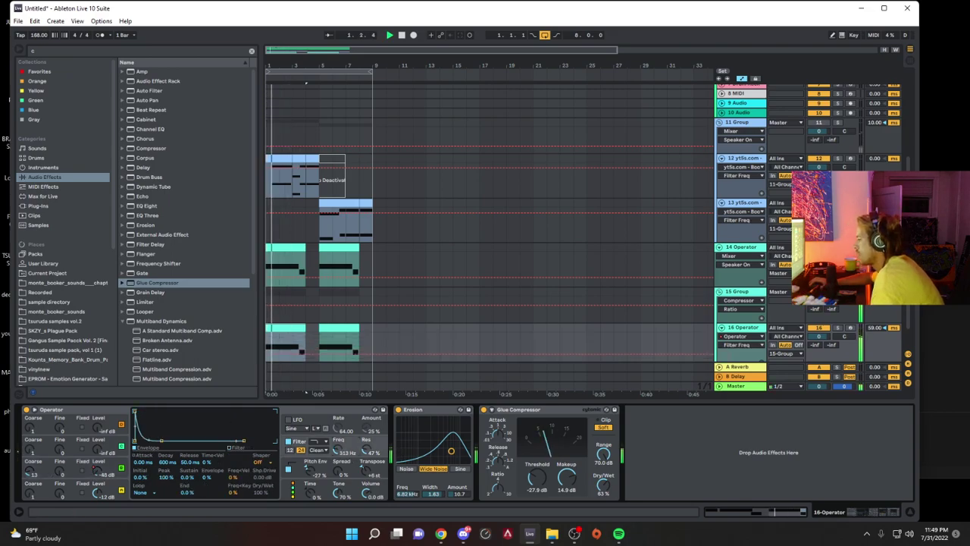
click(34, 470)
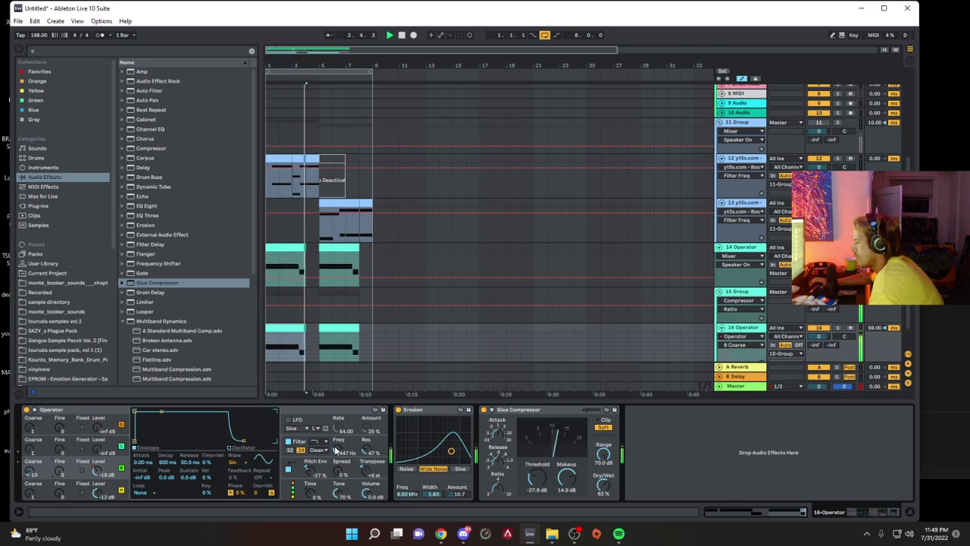
drag(337, 450, 337, 455)
drag(452, 452, 452, 457)
Step: Fold the 15 Group track while listening to the arrangement from the start, and unfold it again
click(719, 291)
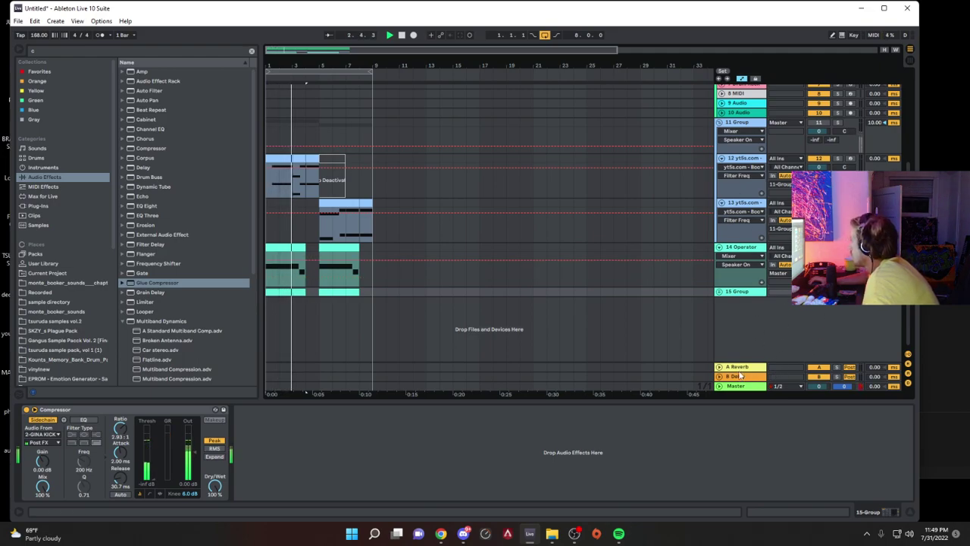
scroll(762, 288, up, 3)
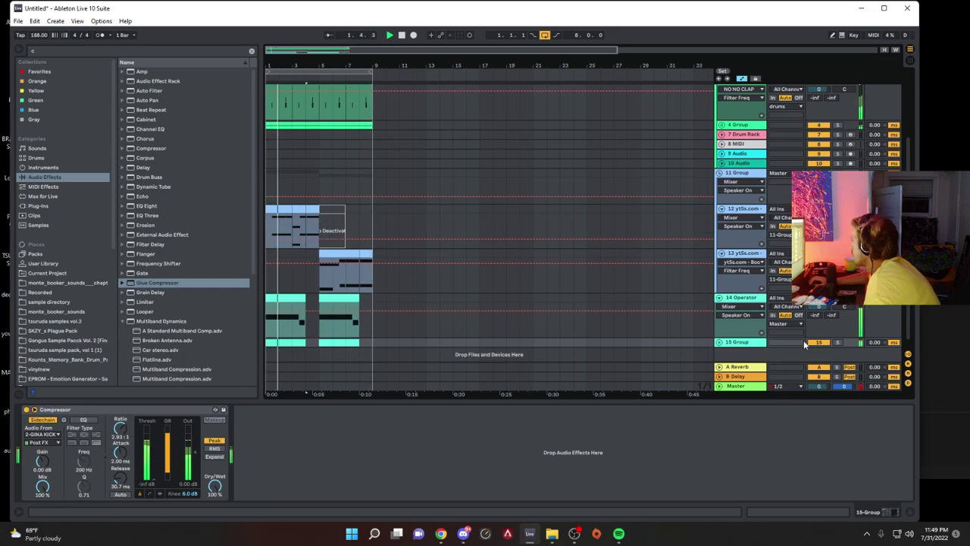
click(753, 213)
key(space)
click(739, 341)
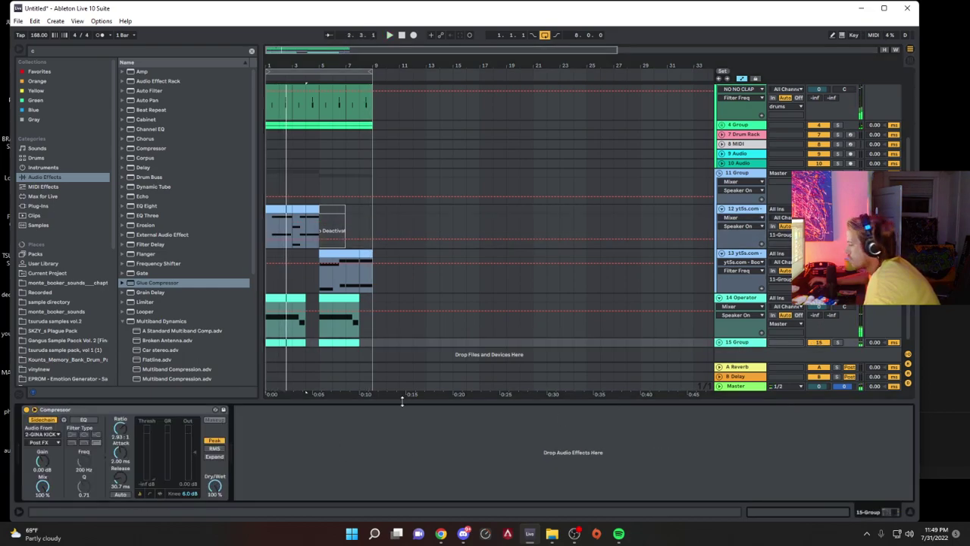
click(719, 342)
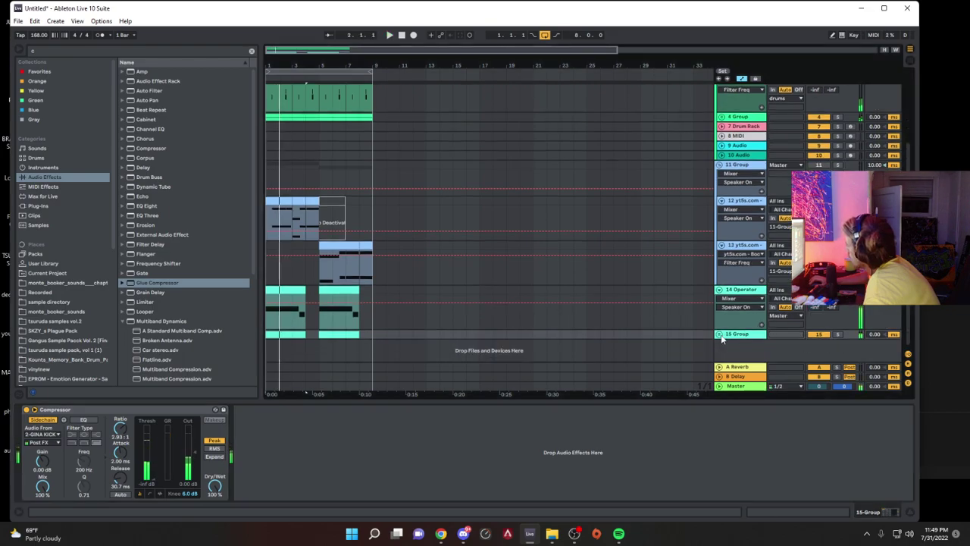
Step: On the 16 Operator track, set the filter frequency to 499 Hz and oscillator B coarse to 8, and display oscillator A's envelope
click(764, 325)
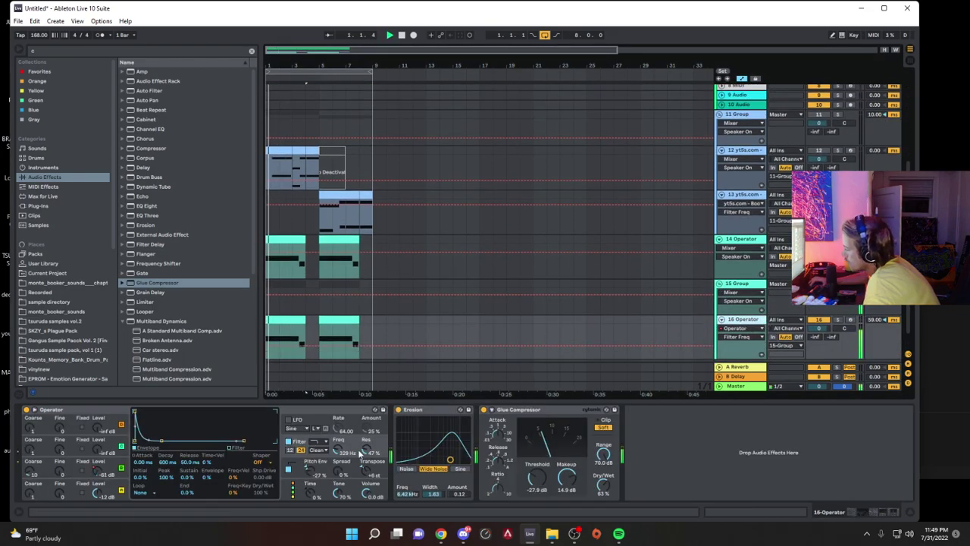
drag(362, 453, 362, 446)
click(30, 473)
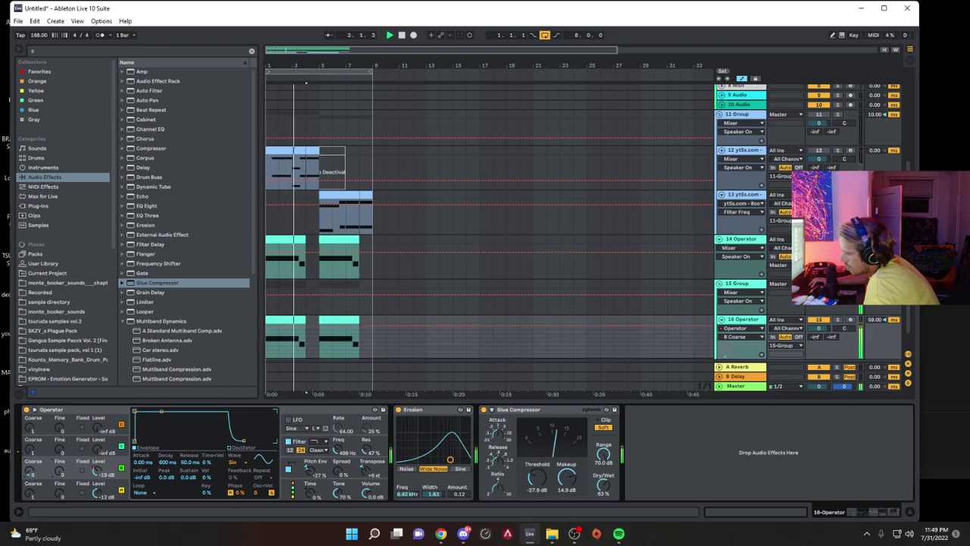
click(107, 489)
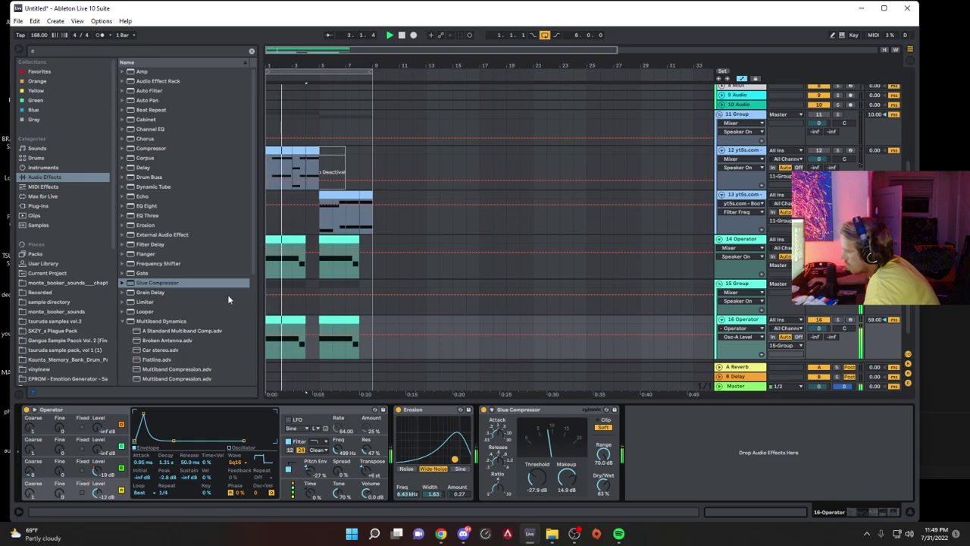
Step: On the 16 Operator track, set the pitch envelope amount to 48% with sustain +3 st, and transpose to -1 st
drag(312, 472, 313, 474)
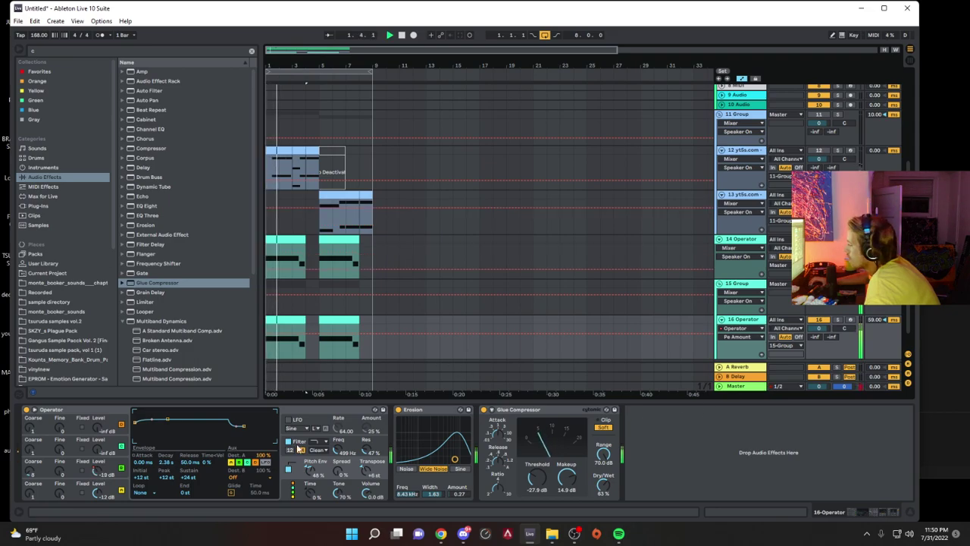
drag(364, 481, 365, 497)
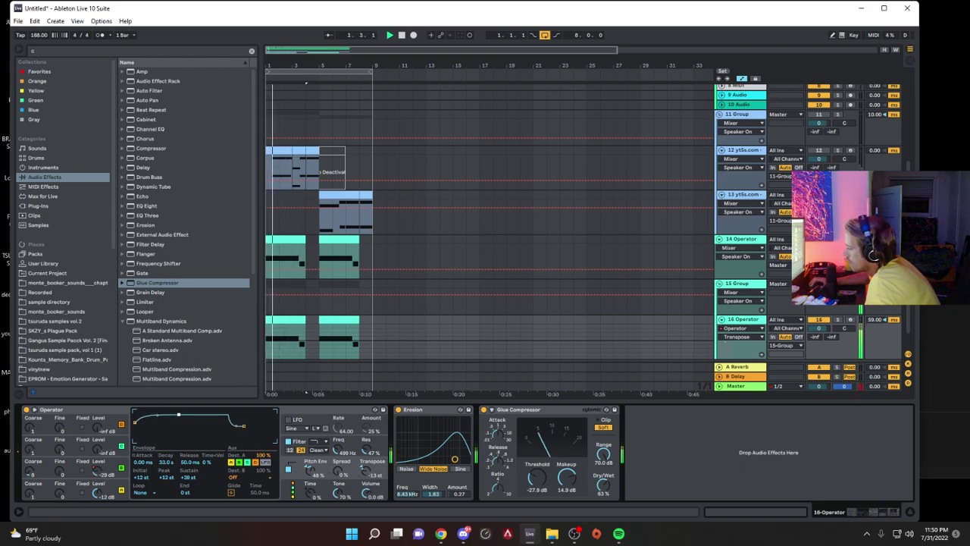
drag(181, 417, 180, 425)
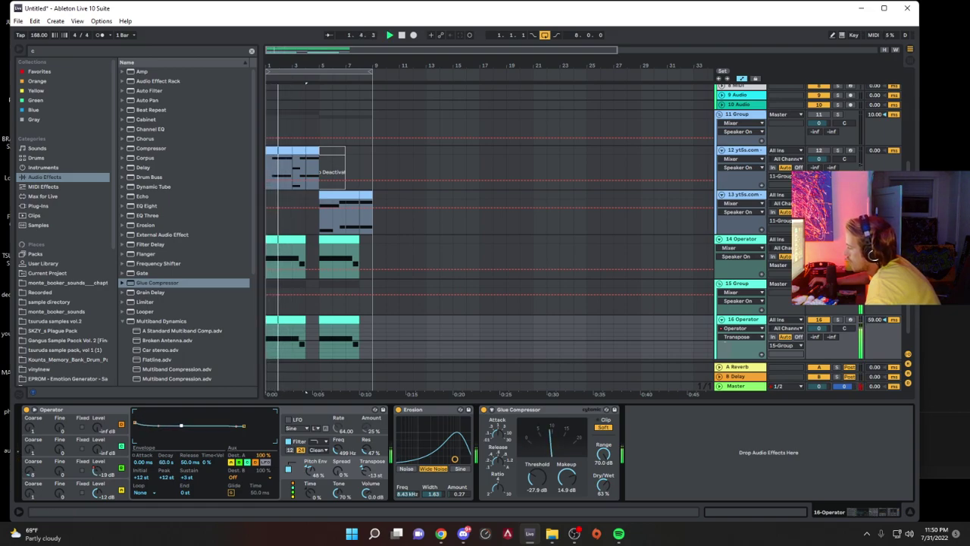
drag(365, 475, 368, 476)
key(space)
key(space)
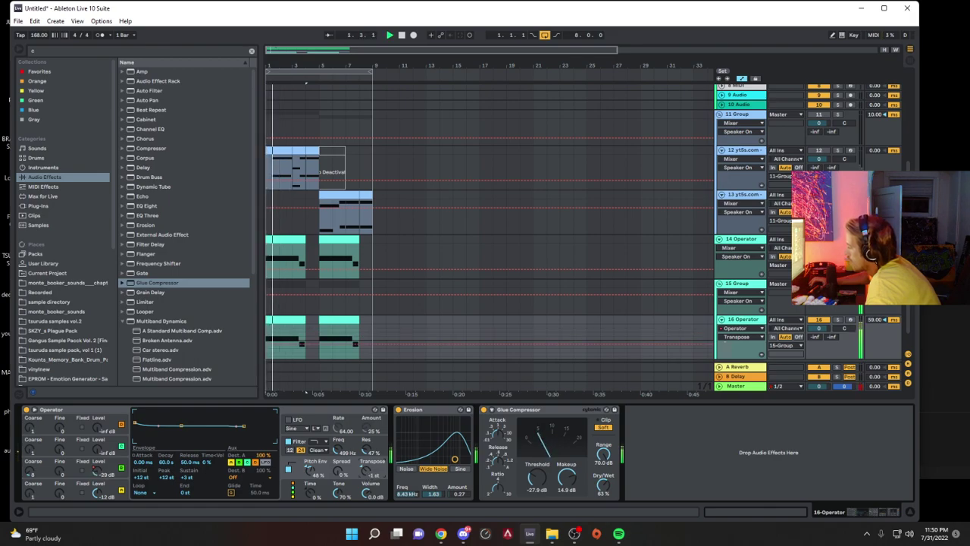
drag(97, 469, 97, 489)
key(space)
key(space)
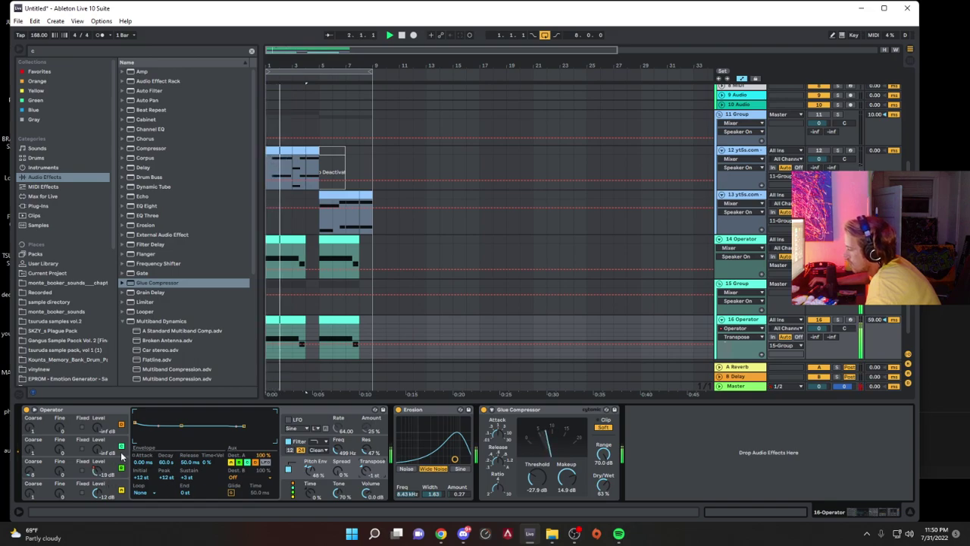
Step: Move the long note in the first 16 Operator clip to D0 and trim the clip to end at bar 3
key(space)
double_click(277, 319)
drag(210, 351, 212, 376)
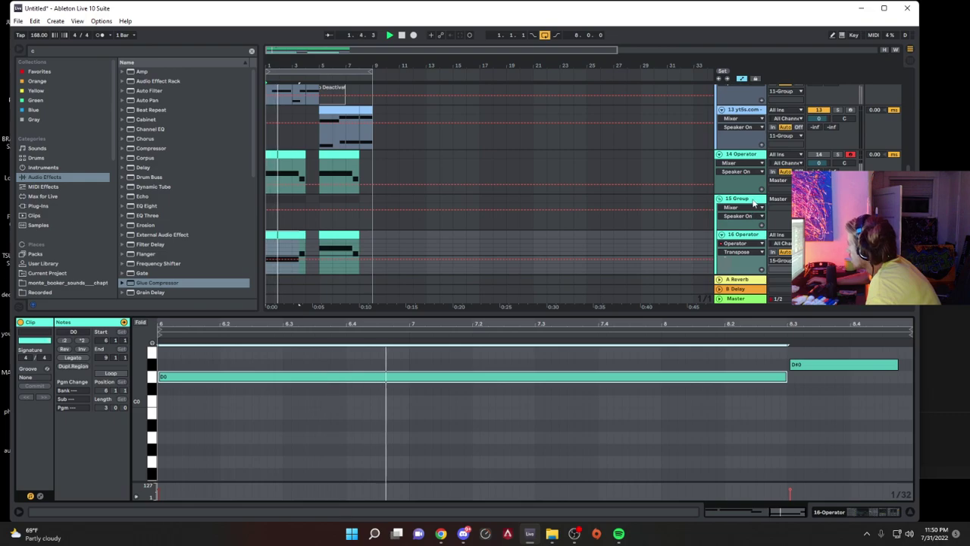
click(301, 237)
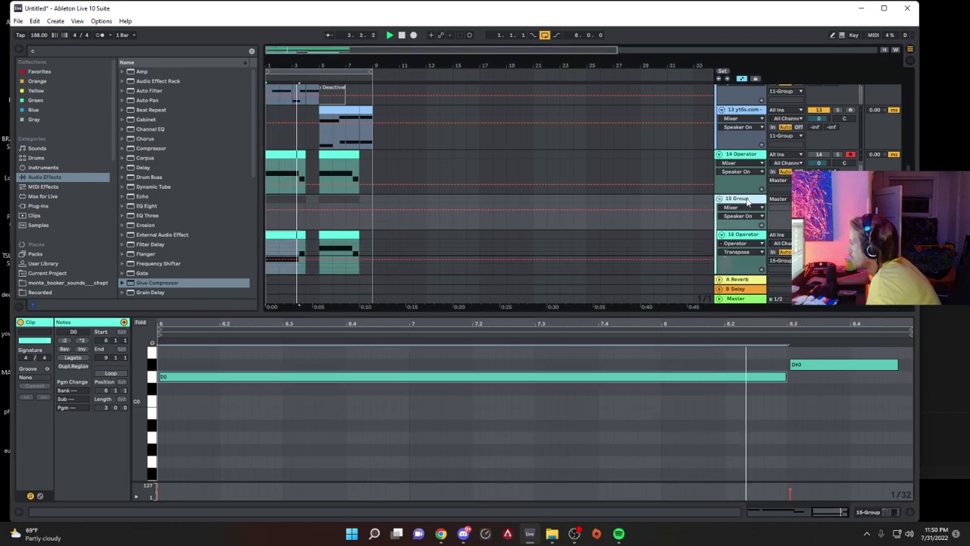
drag(305, 235, 297, 233)
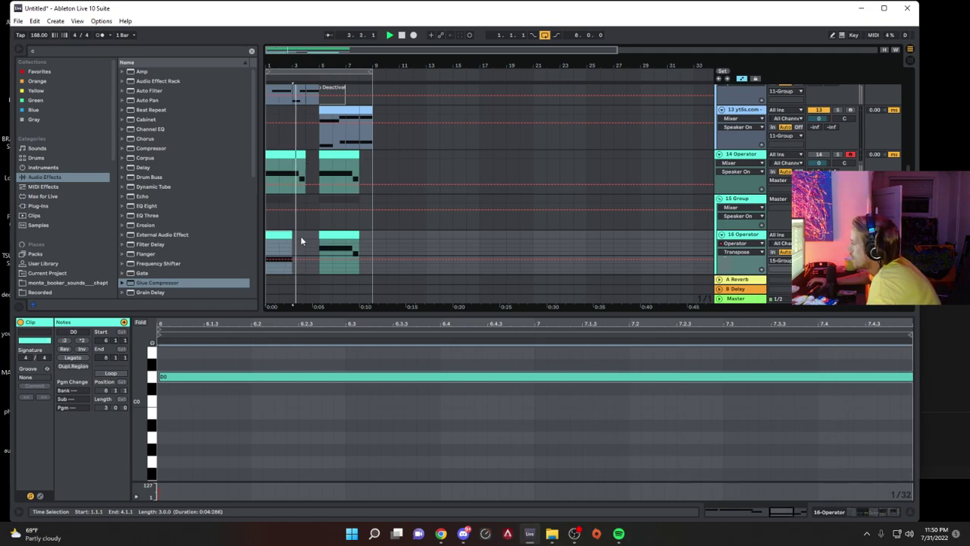
Step: Duplicate the first four bars of the 16 Operator track to bar 5 and deactivate the leftover clip piece from bar 7 to 8
drag(317, 237, 239, 236)
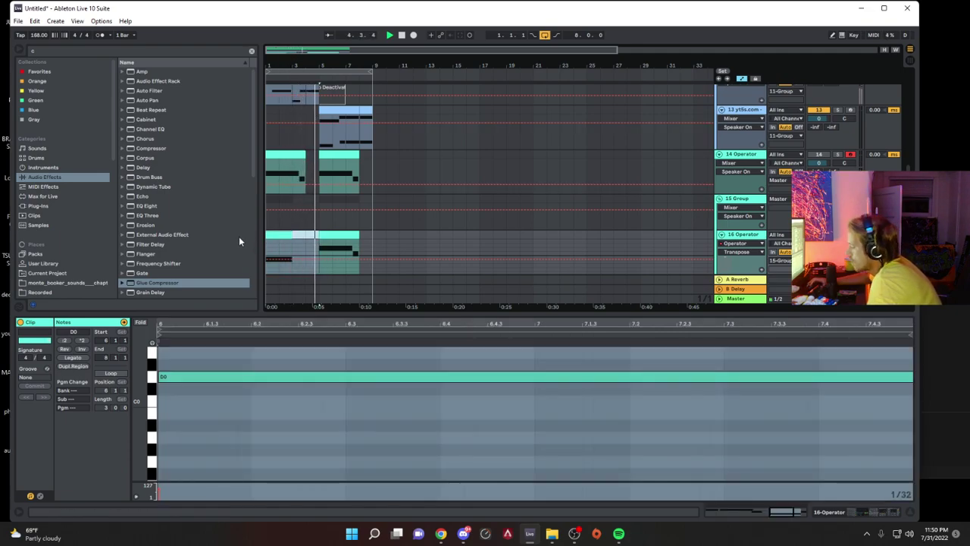
key(ctrl+d)
drag(357, 236, 357, 235)
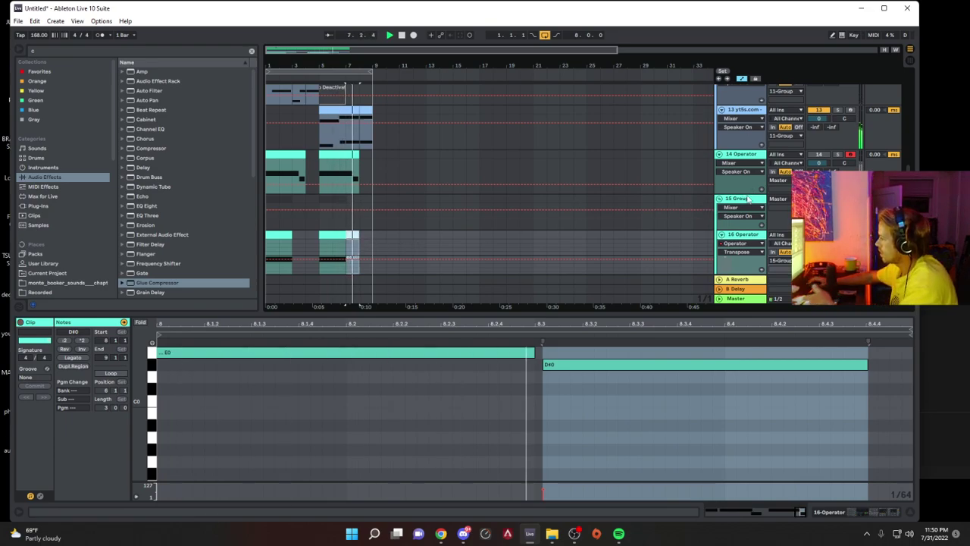
Step: Fold the 15 Group track, check its kick-sidechained Compressor during playback, and unfold the group
click(719, 203)
click(719, 198)
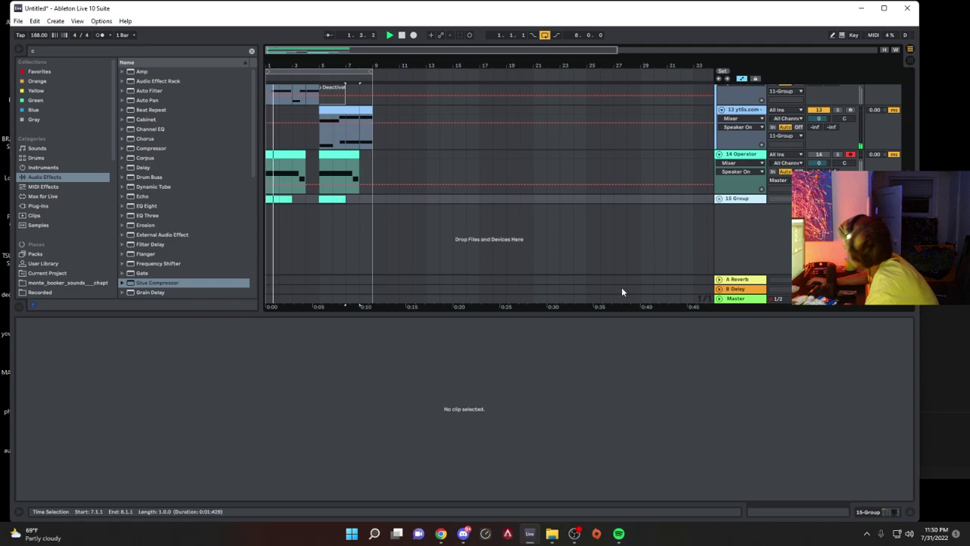
double_click(746, 200)
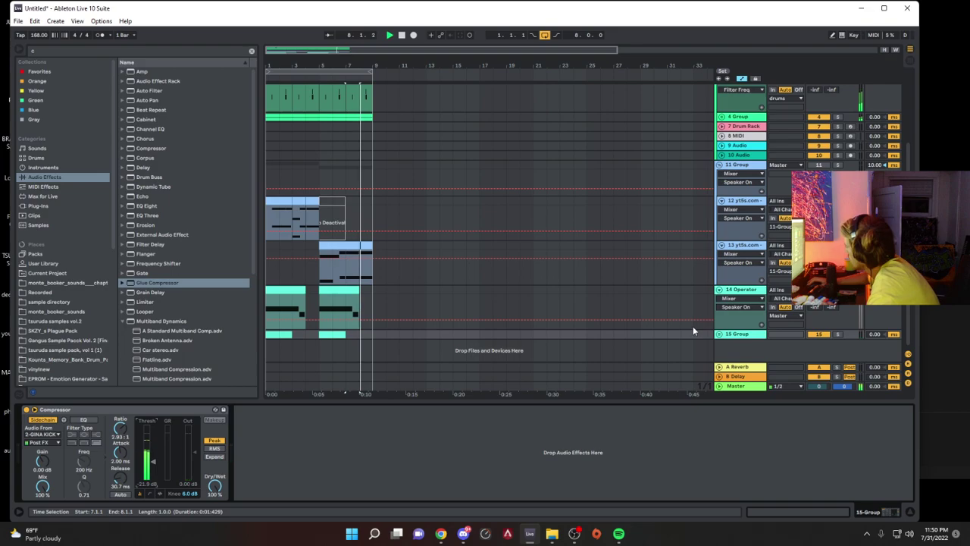
click(720, 333)
Step: On the 16 Operator track, set the filter frequency to 3.00 kHz and Erosion to 7.94 kHz with amount 18.6
click(740, 359)
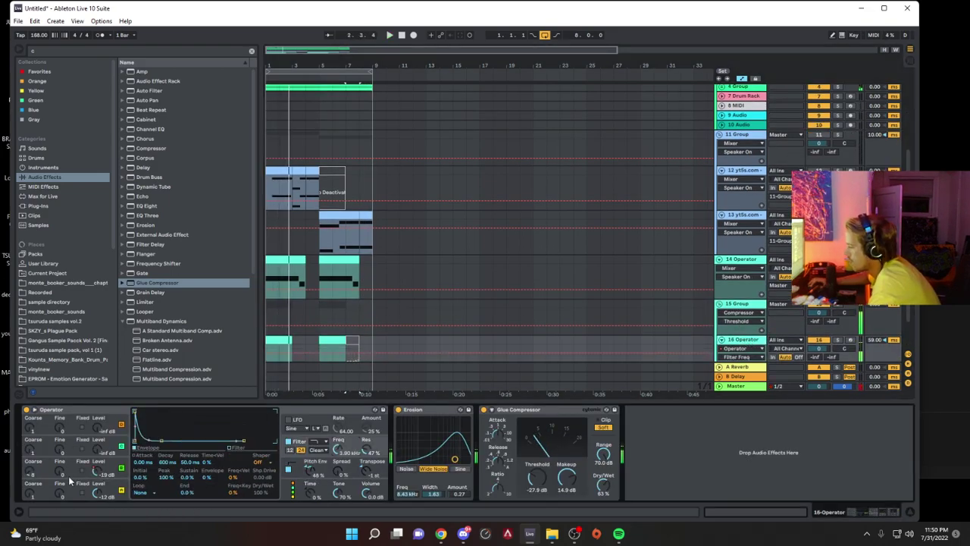
drag(446, 454, 452, 448)
Step: Change oscillator A's waveform to Square D in the Operator on the 14 Operator track
click(308, 292)
click(115, 486)
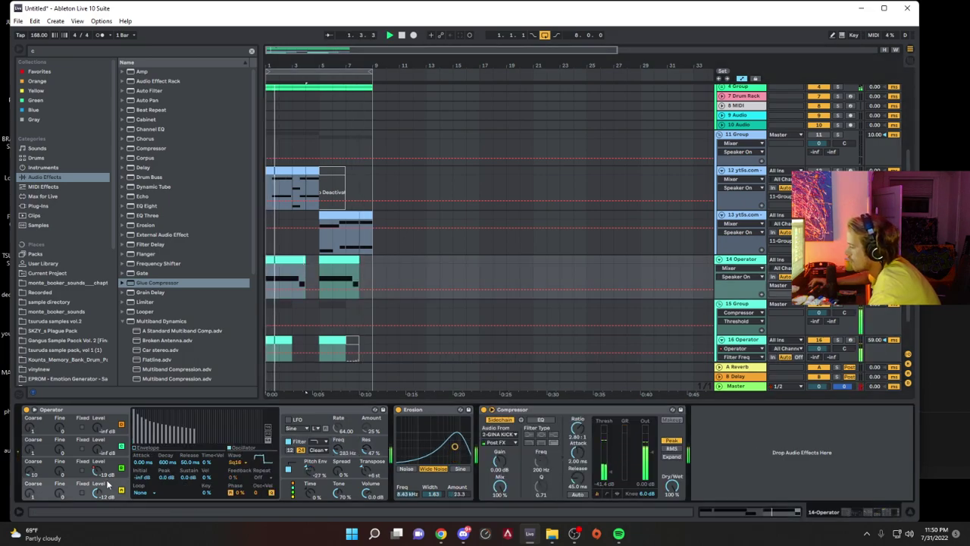
click(240, 455)
click(241, 424)
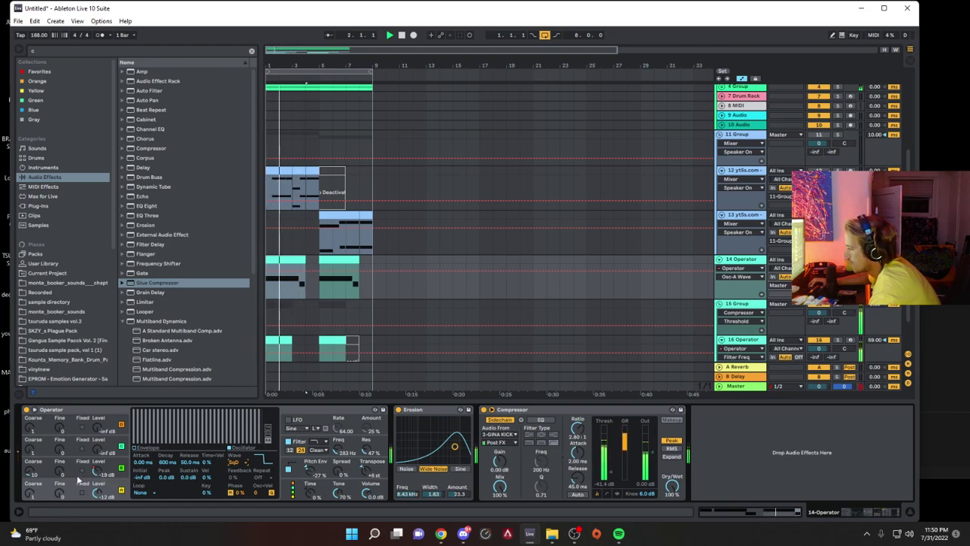
Step: Try lowering oscillator B's level to -inf dB and raising the filter frequency on 14 Operator, and undo the change
drag(113, 476, 114, 501)
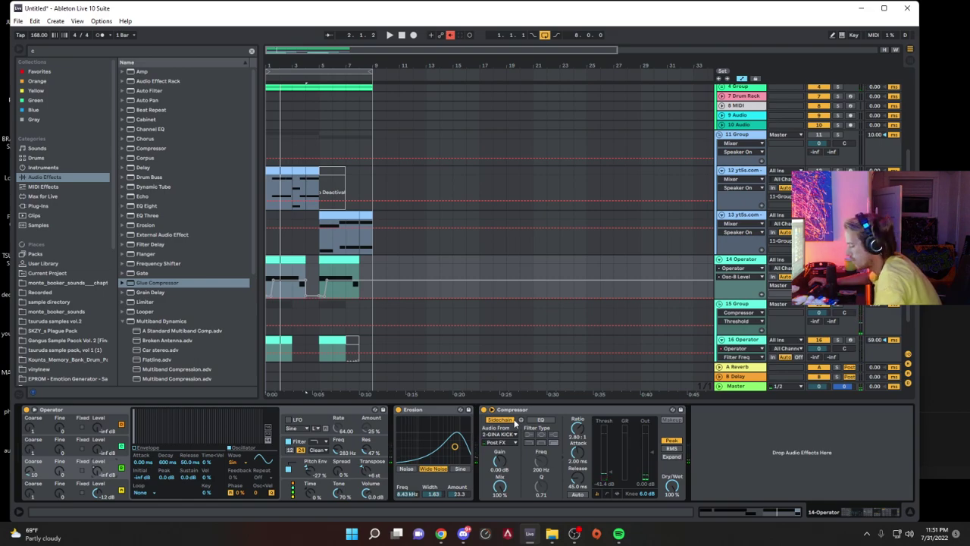
key(space)
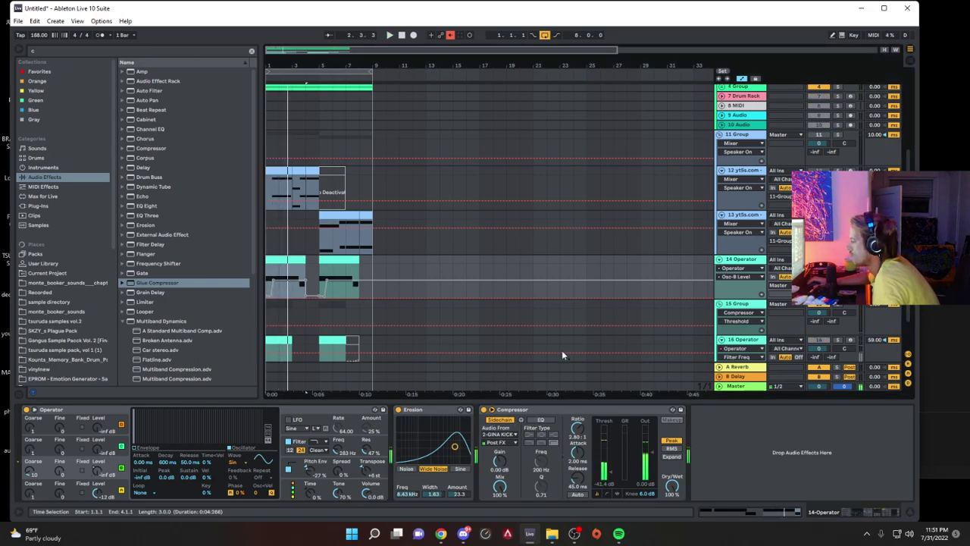
drag(340, 450, 341, 387)
key(ctrl+z)
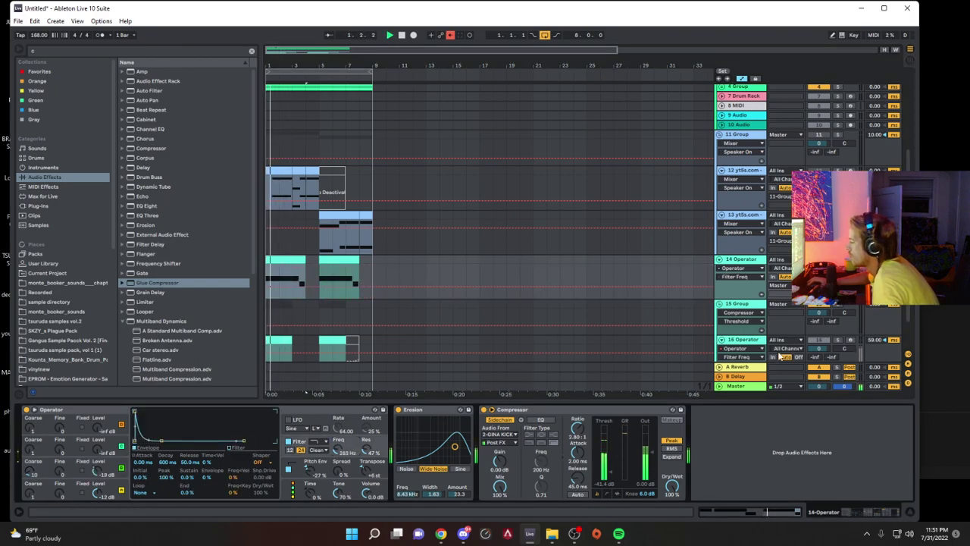
Step: On 16 Operator, set the filter frequency to 365 Hz and oscillator A's envelope to 3.15 ms attack, 311 ms decay and 1/4 repeat
scroll(793, 328, down, 3)
click(755, 301)
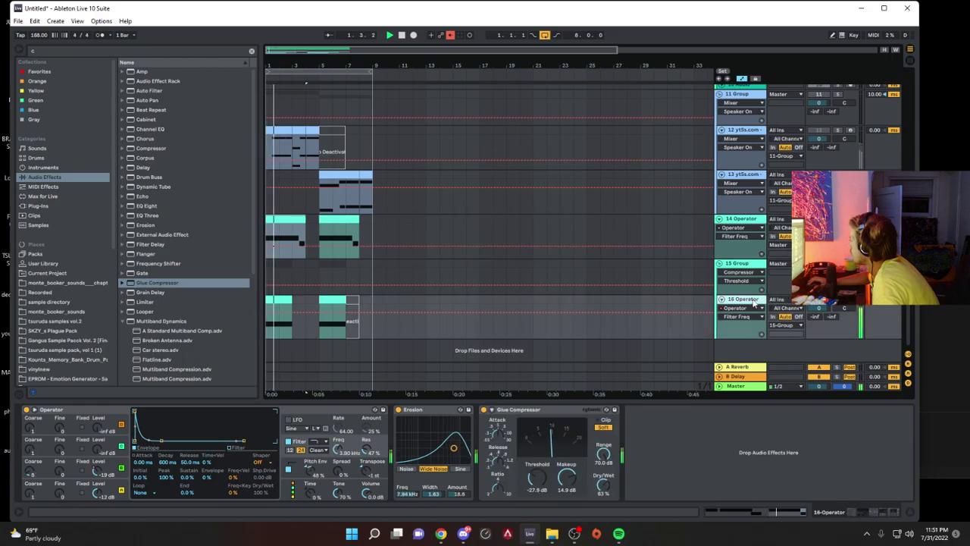
drag(348, 453, 348, 466)
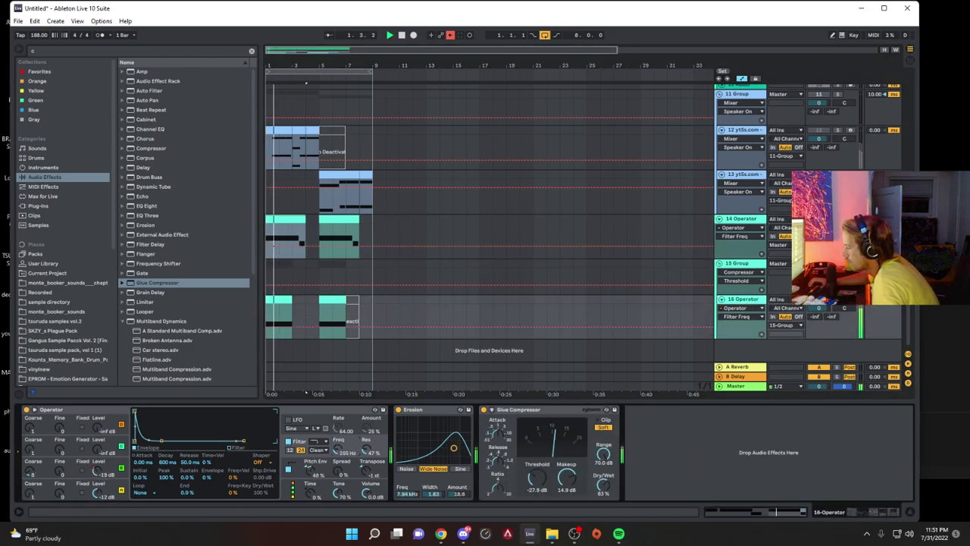
click(114, 487)
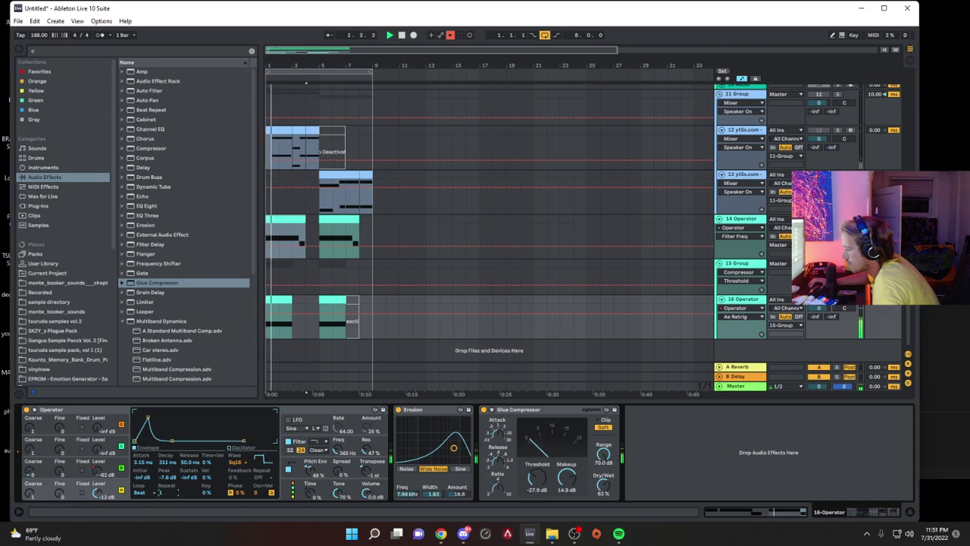
drag(167, 493, 167, 497)
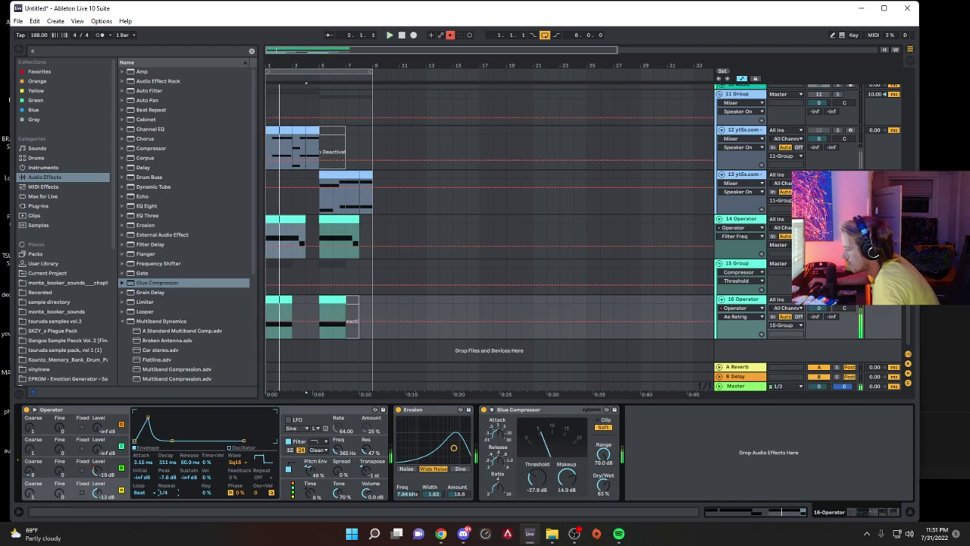
Step: Copy oscillator A's settings to oscillator B on 16 Operator and set oscillator B's coarse to 10
right_click(107, 467)
right_click(82, 463)
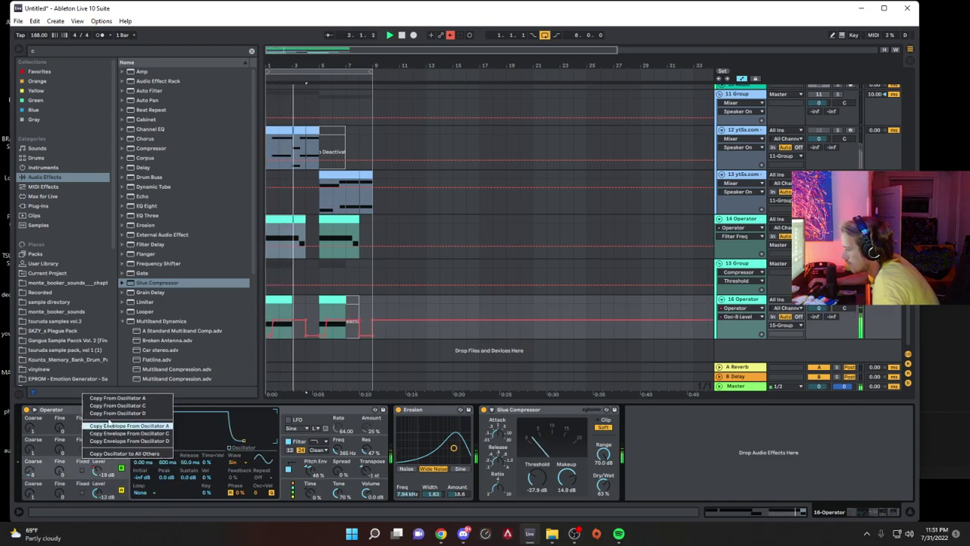
click(114, 399)
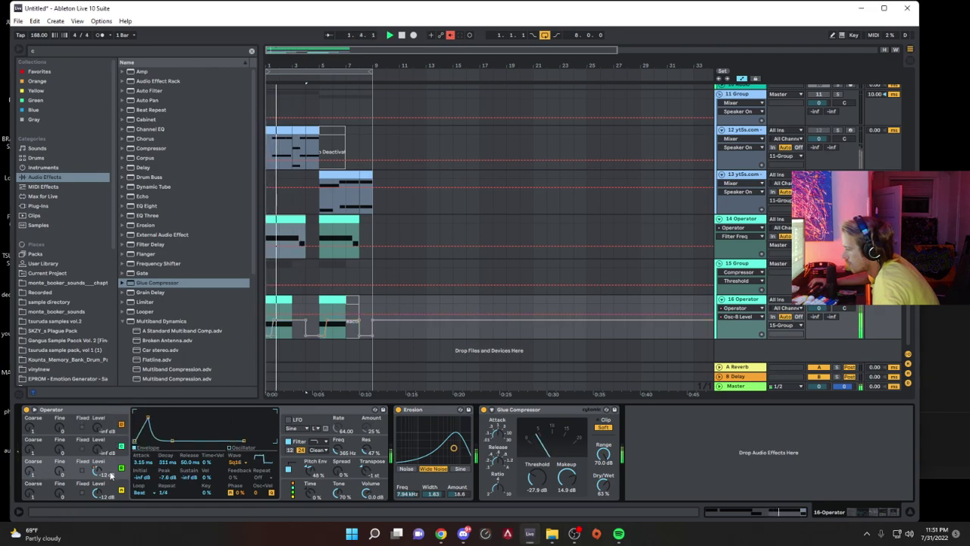
drag(31, 472, 31, 461)
key(space)
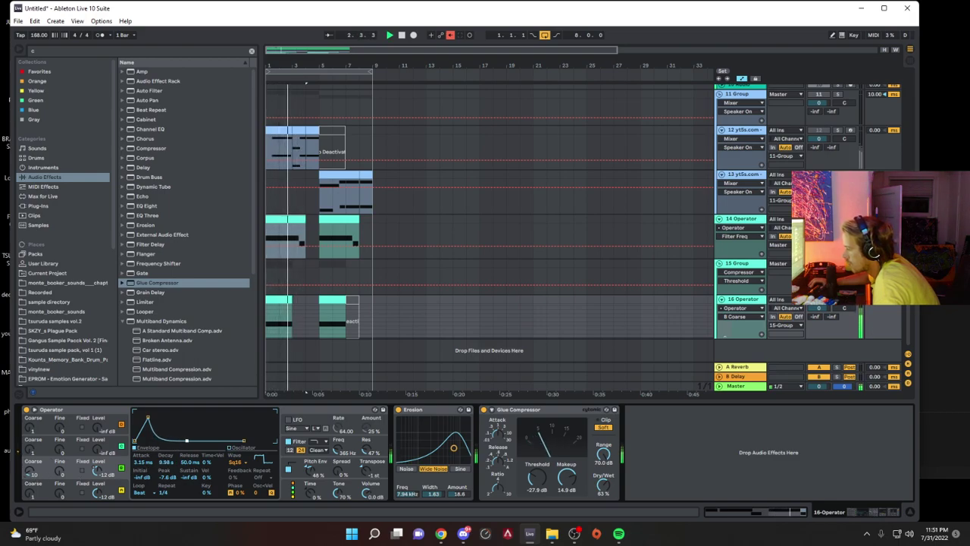
Step: Set oscillator A's decay to 2.38 s and waveform to Square D, and Erosion to 8.43 kHz with amount 57.6
click(112, 488)
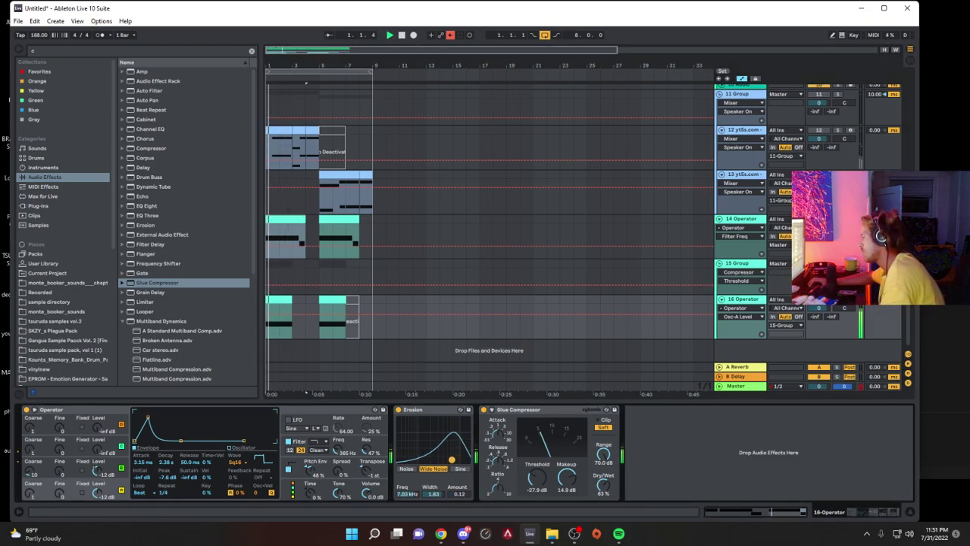
drag(338, 450, 338, 433)
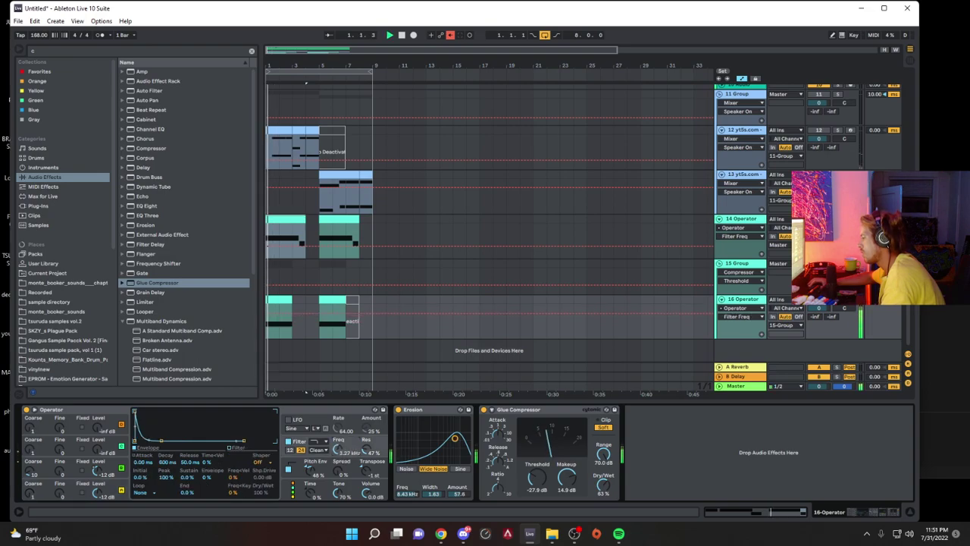
click(125, 486)
click(235, 463)
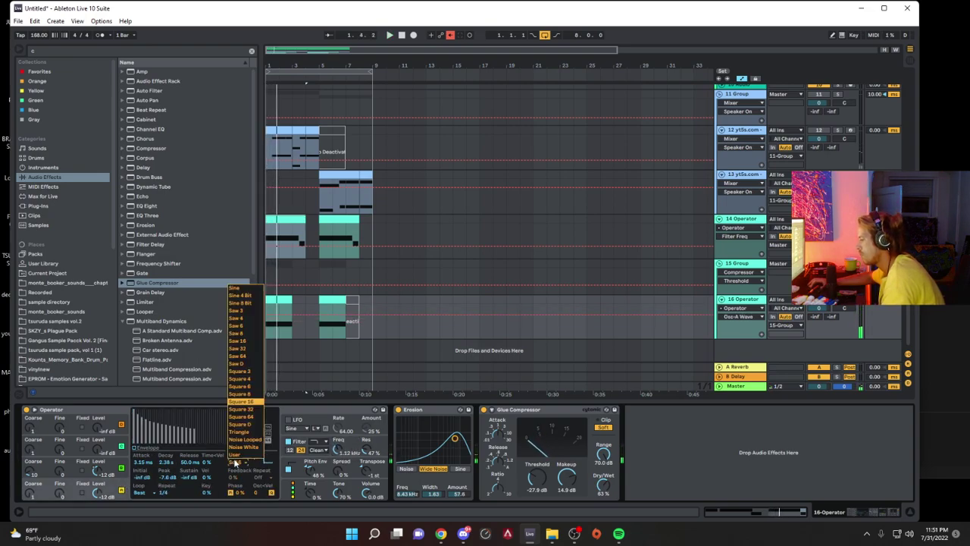
click(248, 426)
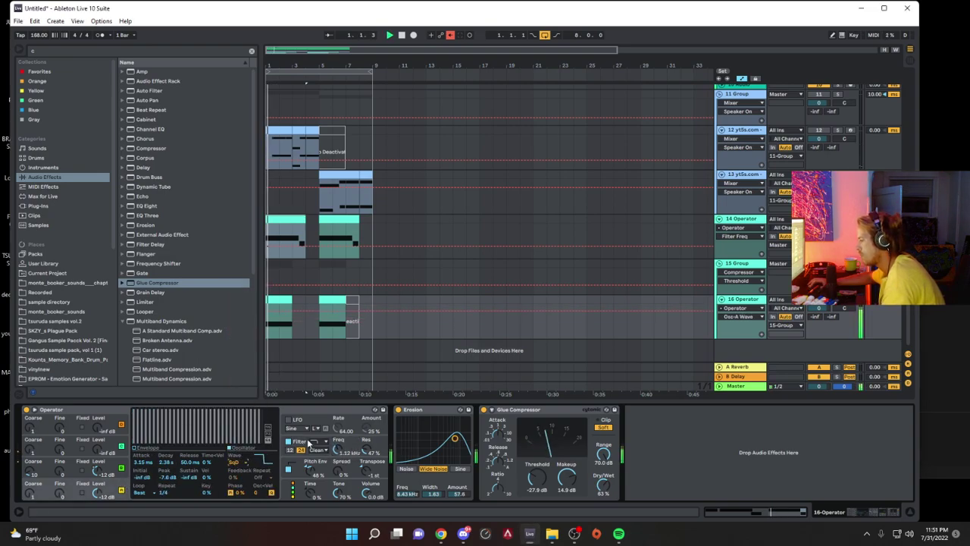
Step: Set the filter resonance to 5.0% and frequency to 289 Hz, and oscillator B's coarse to 9
click(368, 451)
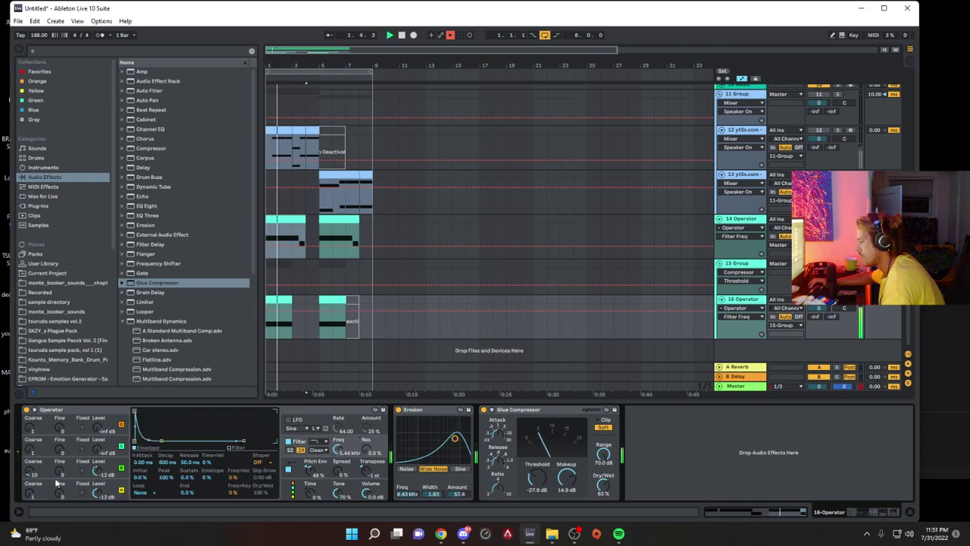
drag(35, 476, 34, 485)
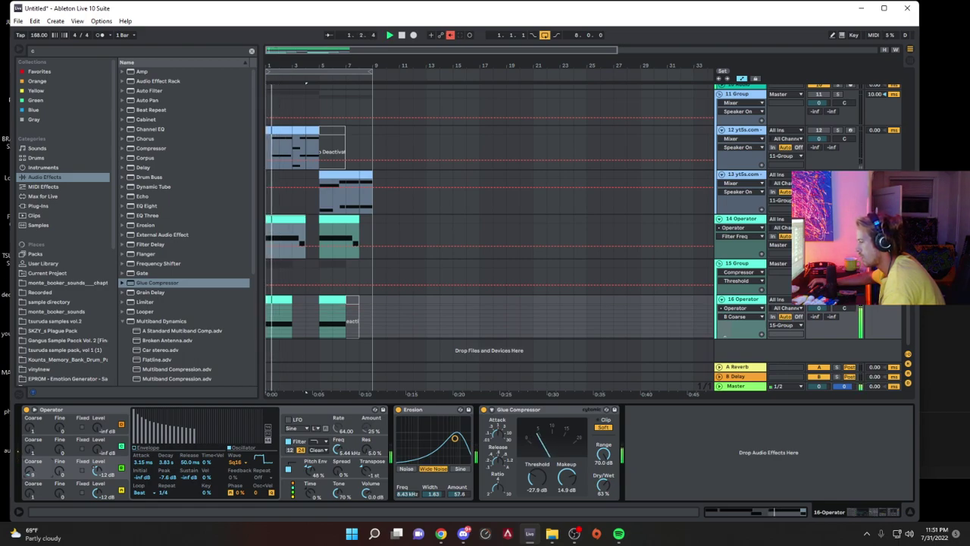
drag(343, 452, 343, 477)
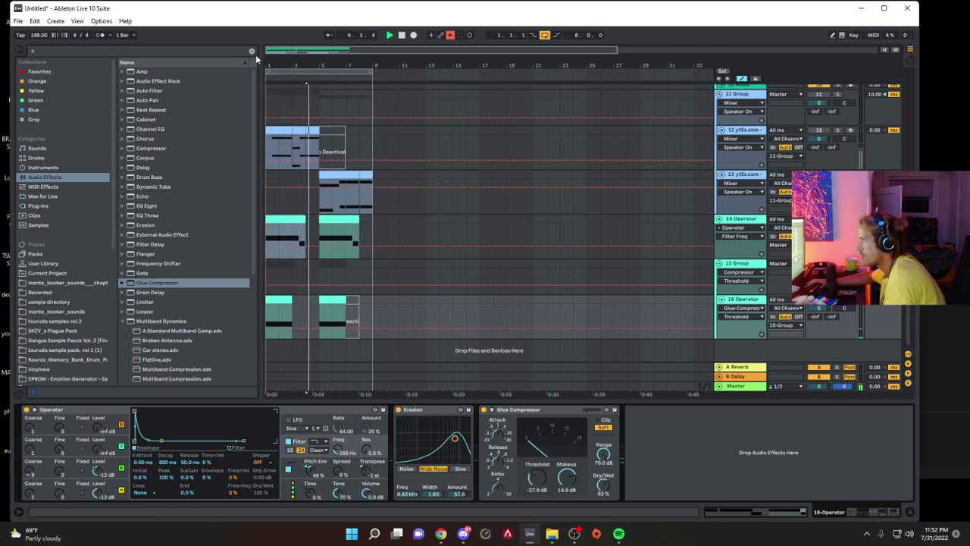
Step: Find the OTT preset and add it between Erosion and Glue Compressor on the 16 Operator track, and play it back
key(ctrl+f)
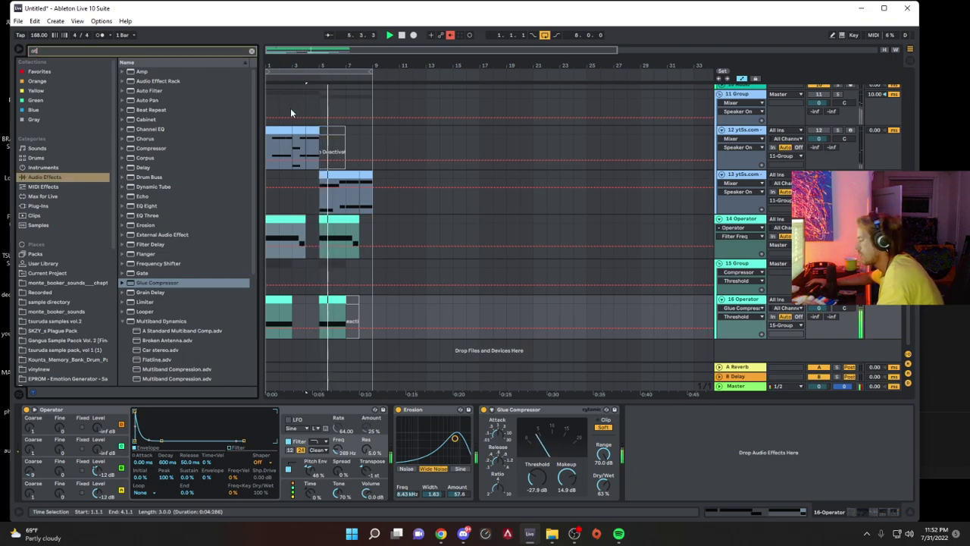
text(ott)
drag(151, 81, 597, 482)
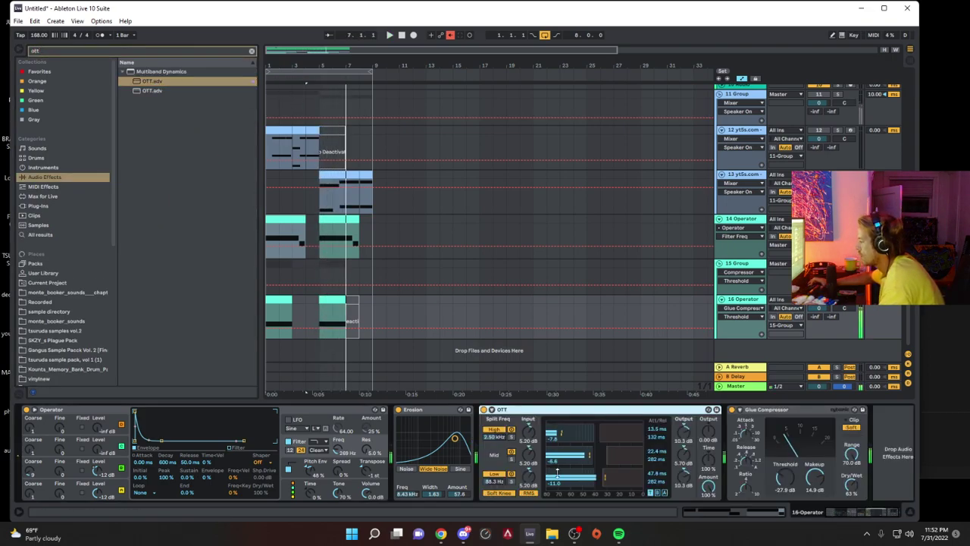
key(space)
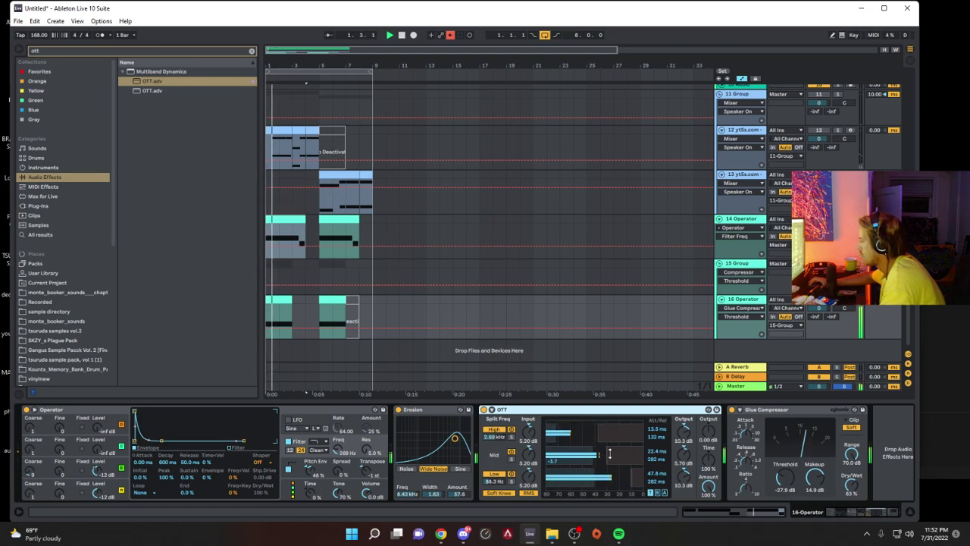
Step: Lower the OTT amount on the 16 Operator track to 78% and restart playback
drag(711, 488, 711, 502)
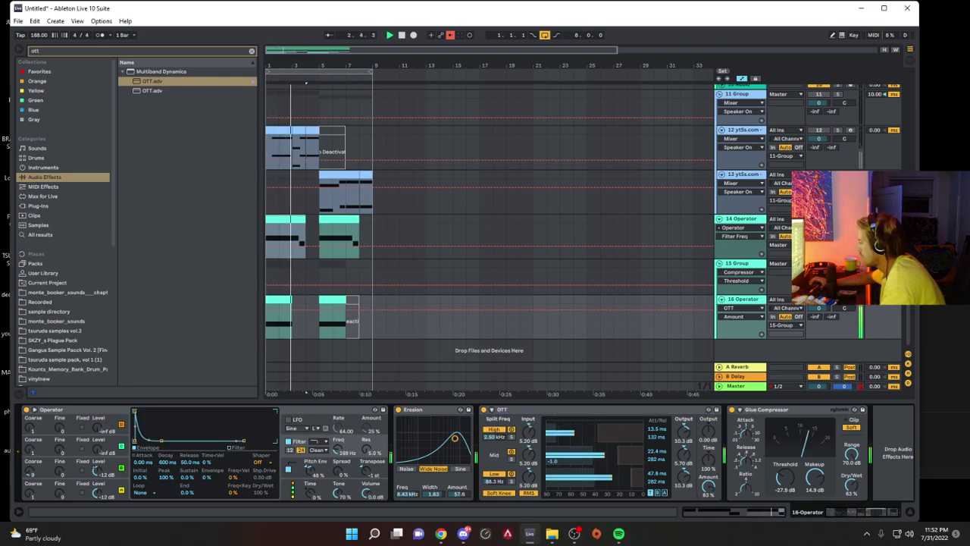
key(space)
key(space)
Step: Try different pitch envelope amounts on 16 Operator and set its transpose to -7 st while replaying the loop
drag(310, 470, 309, 490)
key(space)
key(space)
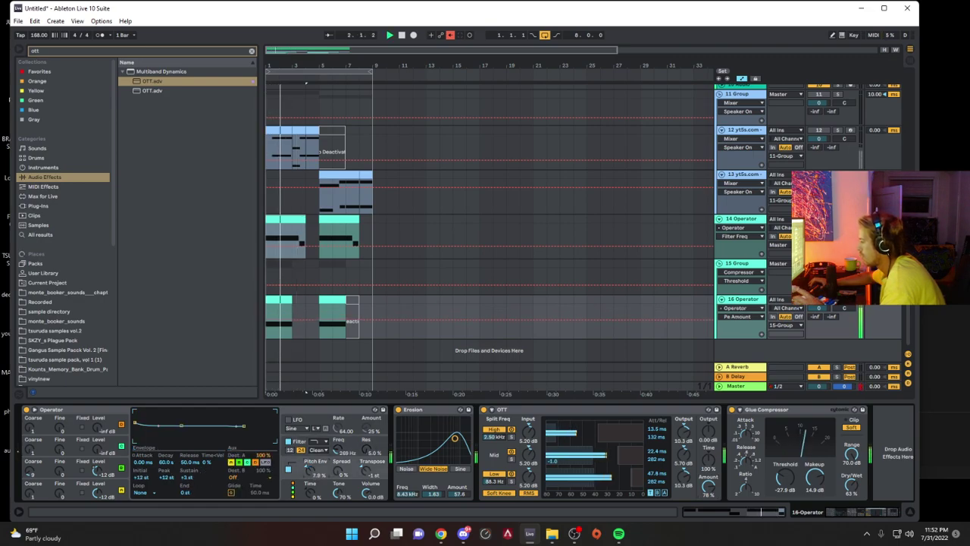
drag(311, 474, 312, 445)
key(space)
key(space)
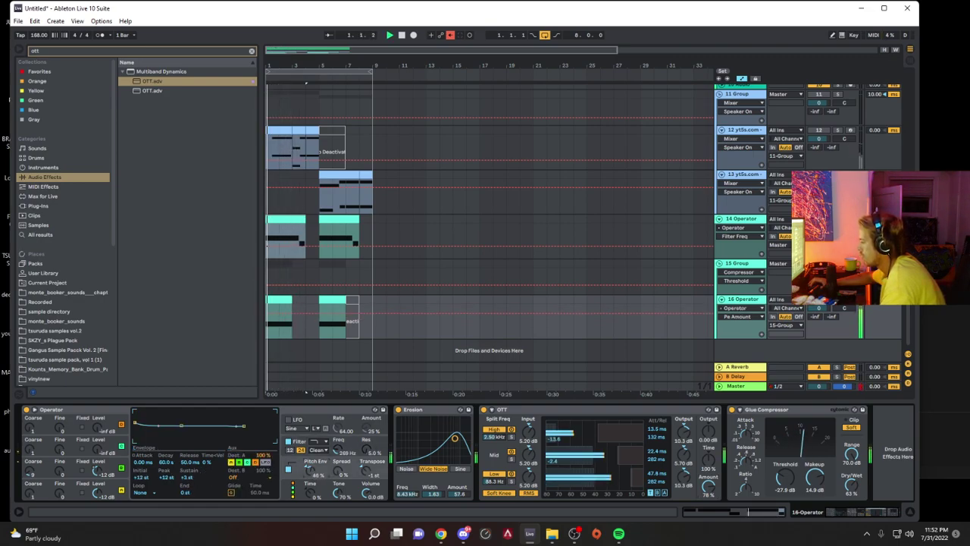
key(space)
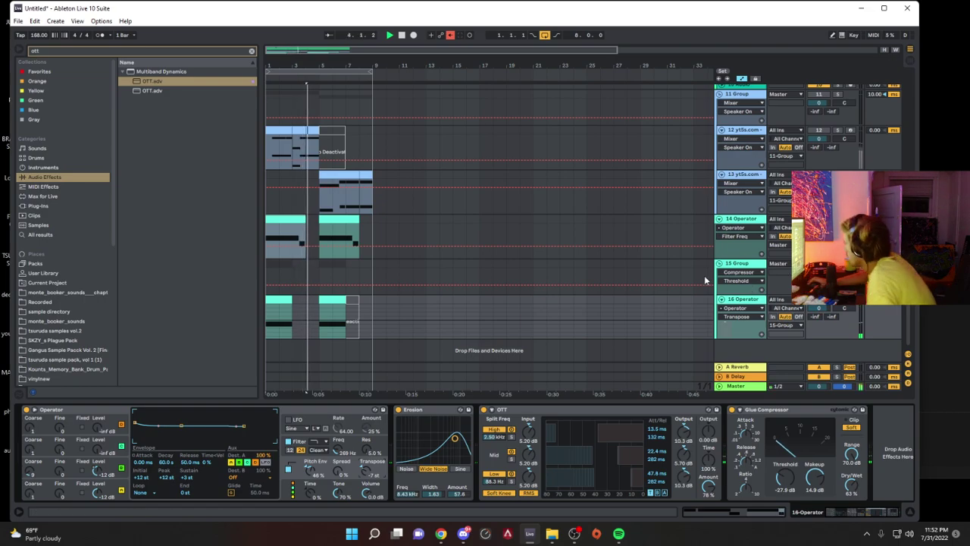
Step: Find the Overdrive effect and add it after the Compressor on 15 Group
click(547, 259)
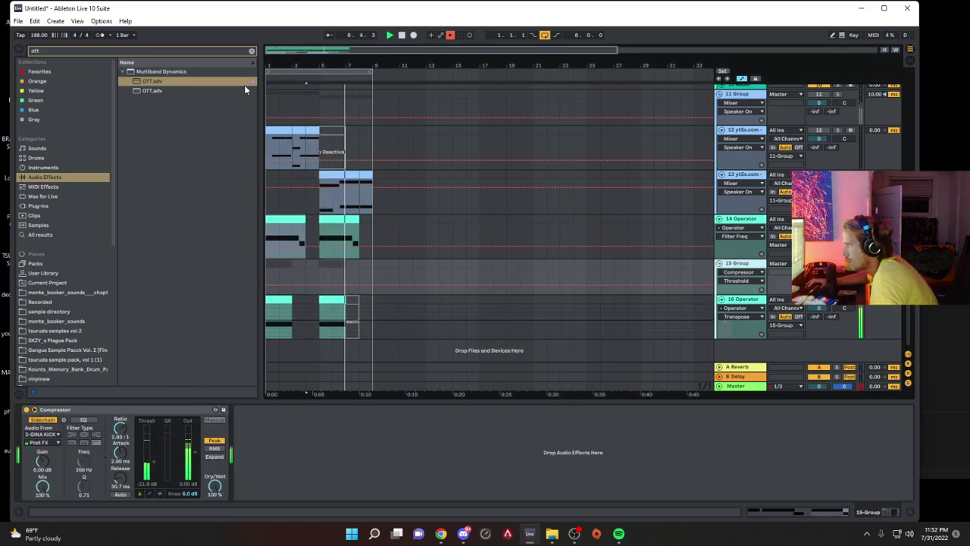
click(248, 50)
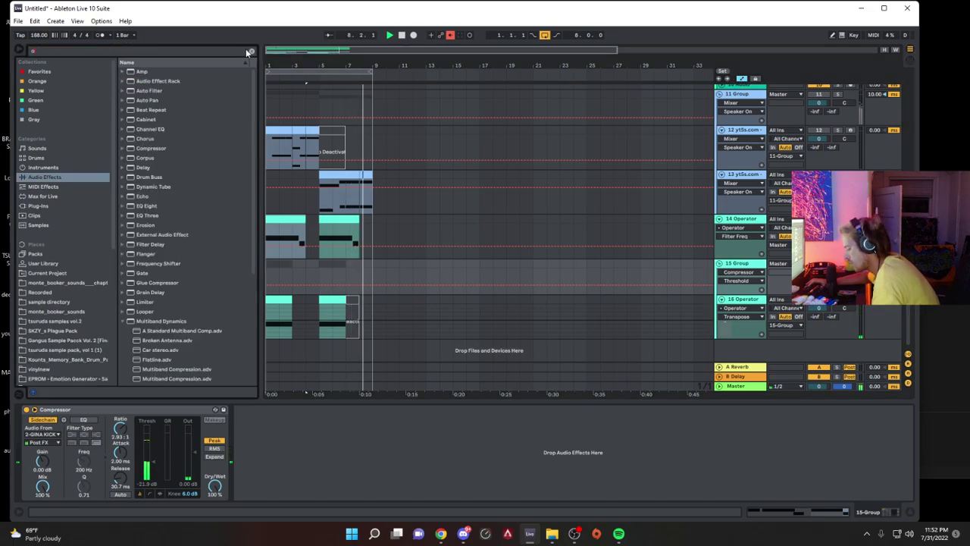
text(over)
double_click(169, 82)
Step: Set Overdrive to 2.71 kHz, bandwidth 0.85, drive 71% and dry/wet 26%, and move it before the Compressor on 15 Group
mouse_move(263, 427)
mouse_down()
mouse_move(239, 444)
mouse_move(248, 425)
mouse_up()
drag(272, 494, 253, 445)
drag(278, 494, 278, 535)
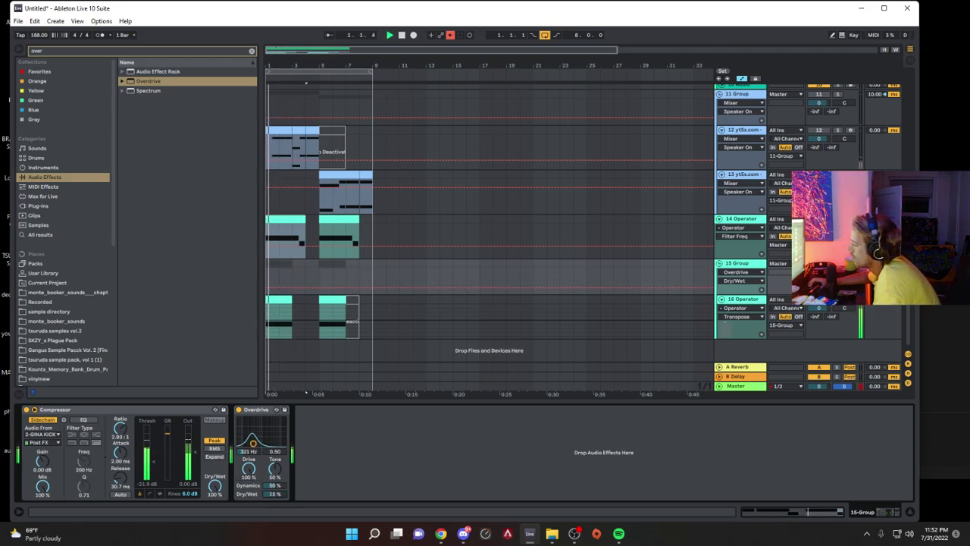
drag(250, 469, 249, 489)
drag(253, 443, 269, 442)
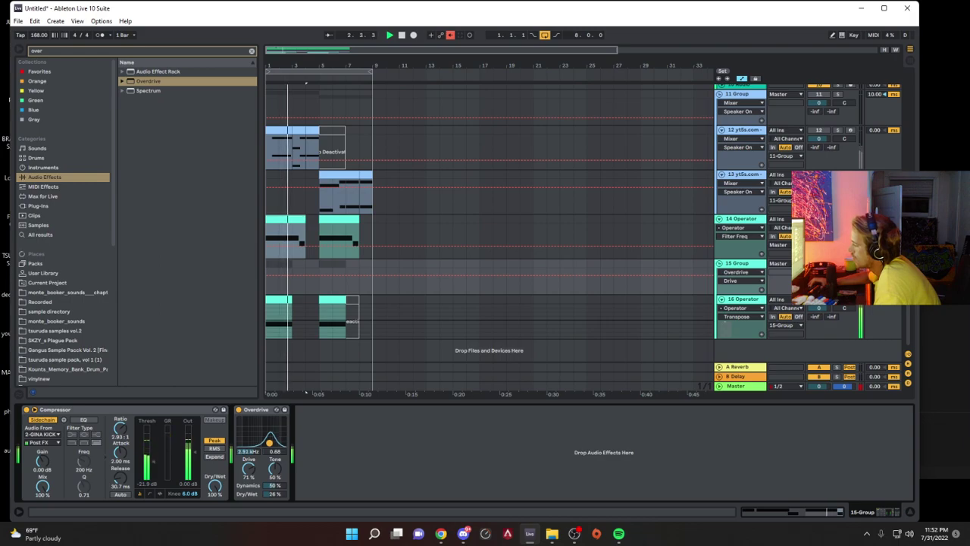
drag(258, 412, 30, 413)
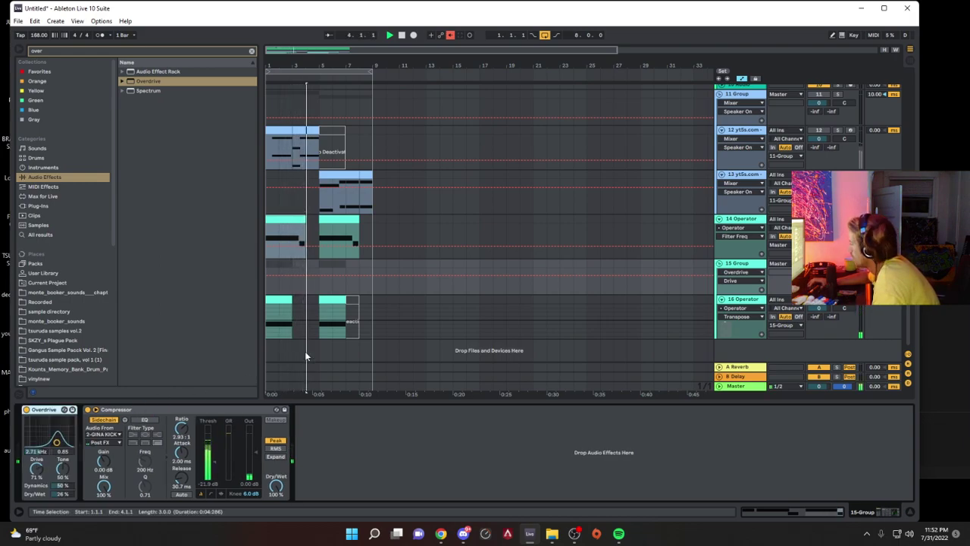
Step: Set the 15 Group Compressor's threshold to -53.0 dB and release to 36.2 ms, and fold the group
click(218, 462)
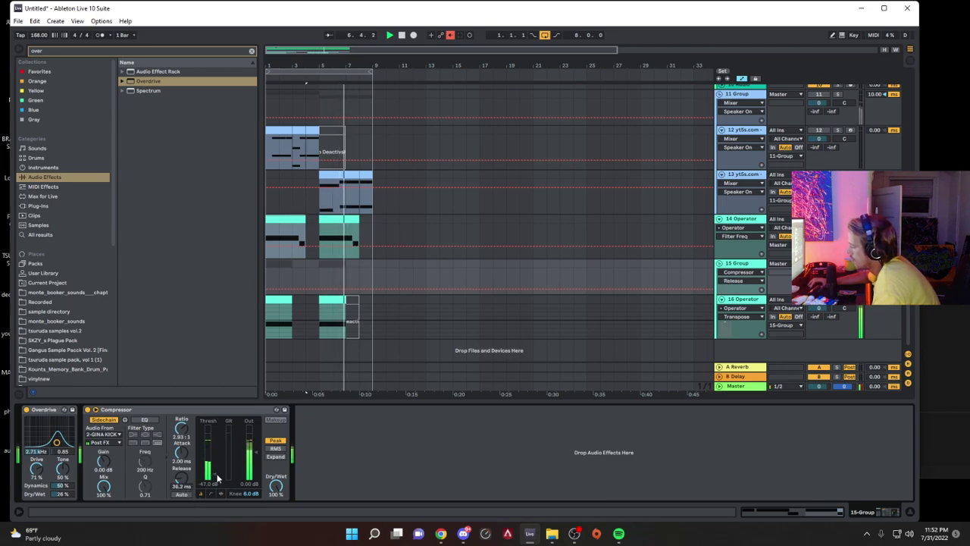
click(719, 264)
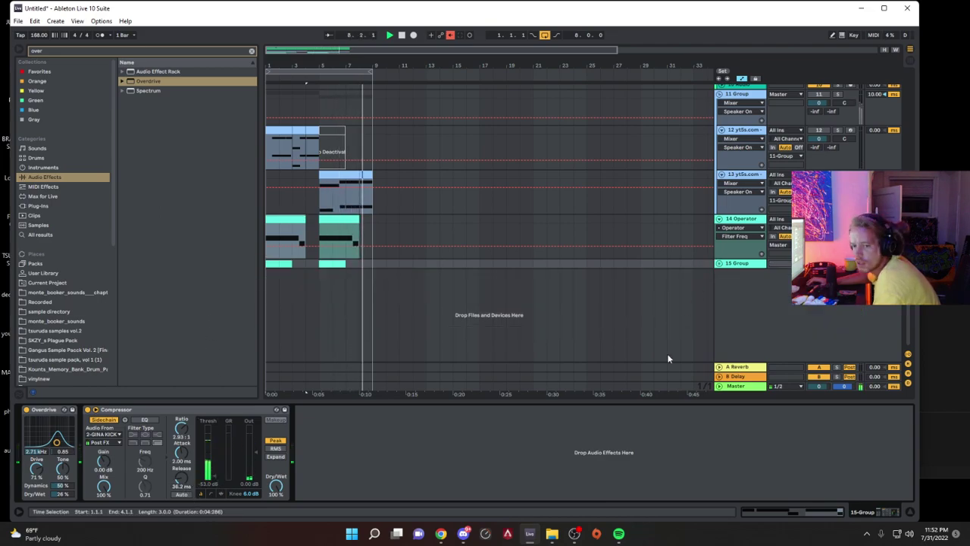
scroll(729, 284, up, 4)
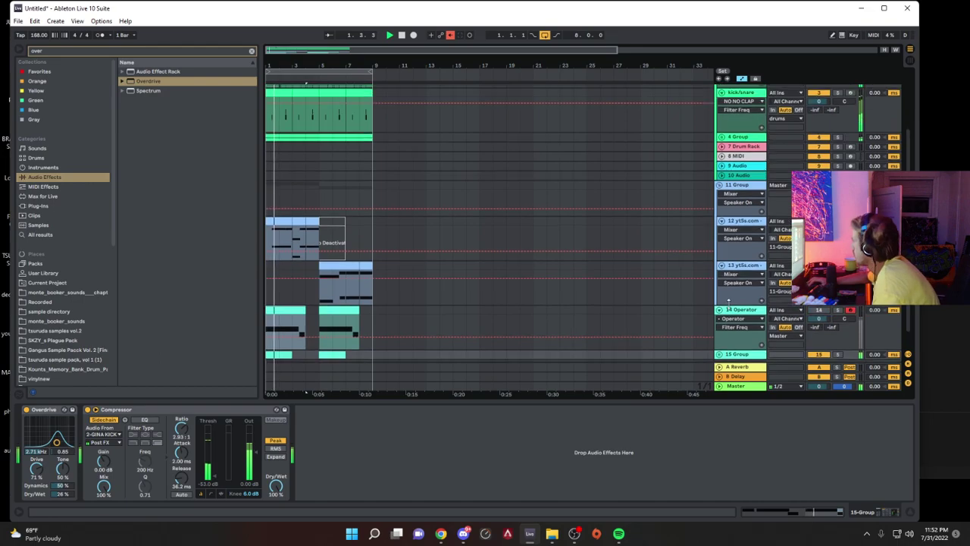
scroll(746, 324, down, 1)
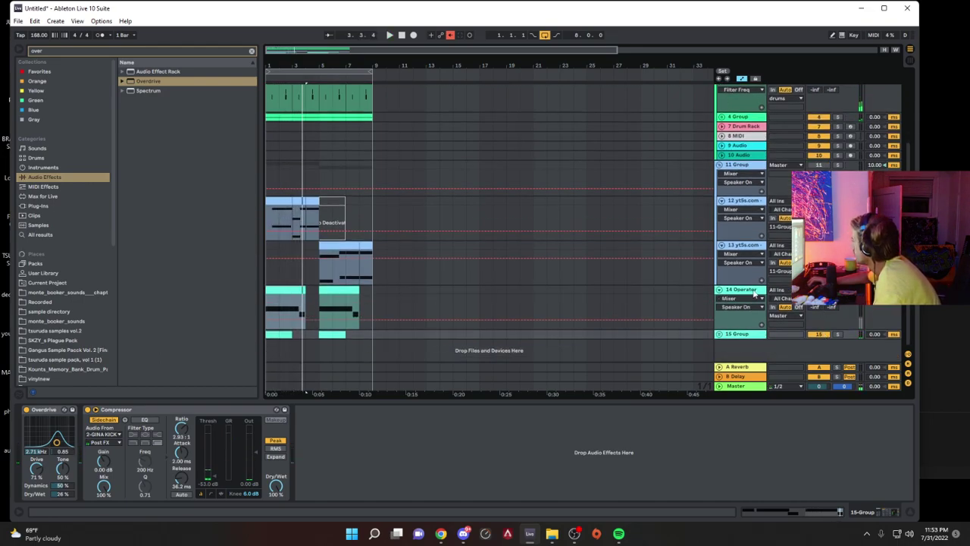
Step: Toggle the 14 Operator and 15 Group tracks on and off and replay the loop to compare the basses
click(754, 294)
click(819, 289)
click(819, 334)
key(space)
key(space)
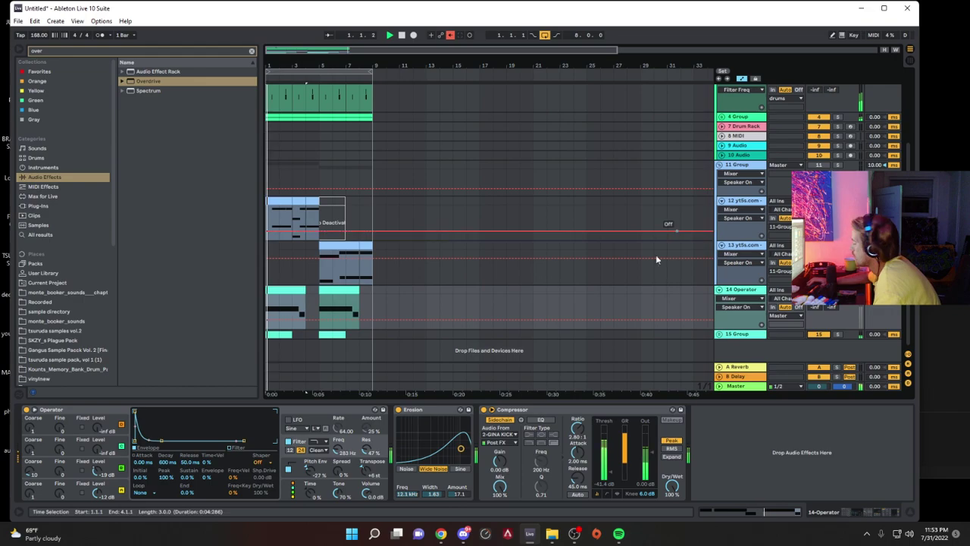
Step: Unfold 15 Group and set its track delay to 11 ms
click(740, 335)
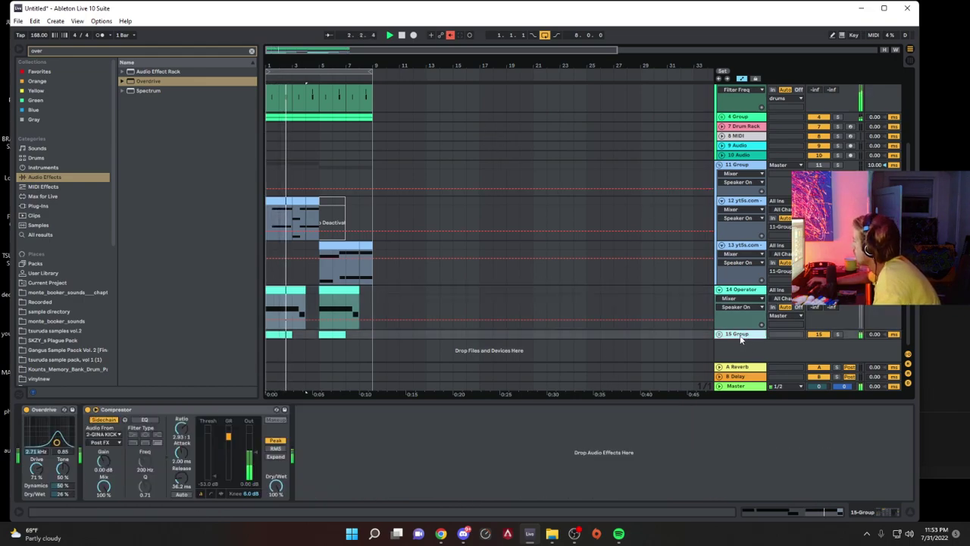
click(720, 335)
click(872, 335)
text(11)
key(Return)
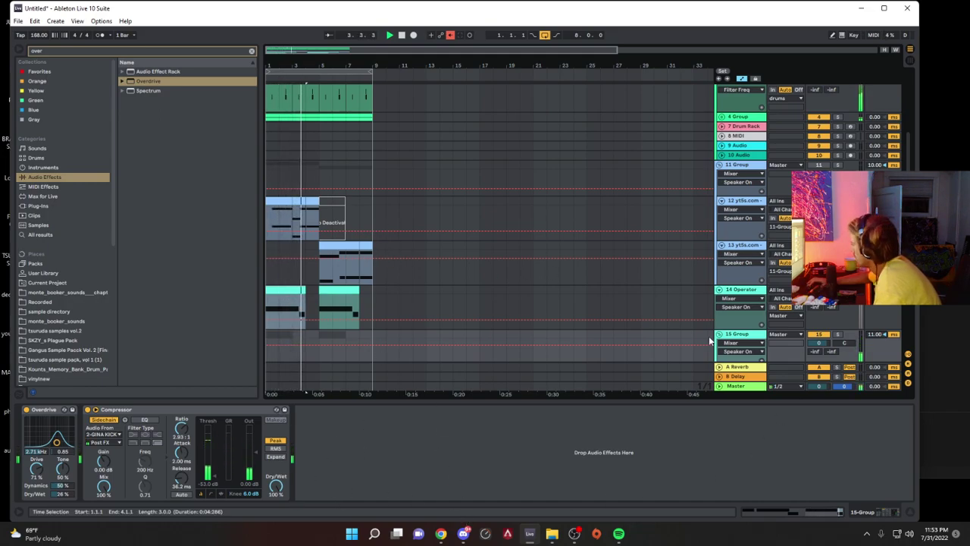
Step: Set 15 Group's Overdrive to 3.58 kHz, bandwidth 0.50 and dry/wet 48%, and replay the loop
drag(70, 495, 69, 500)
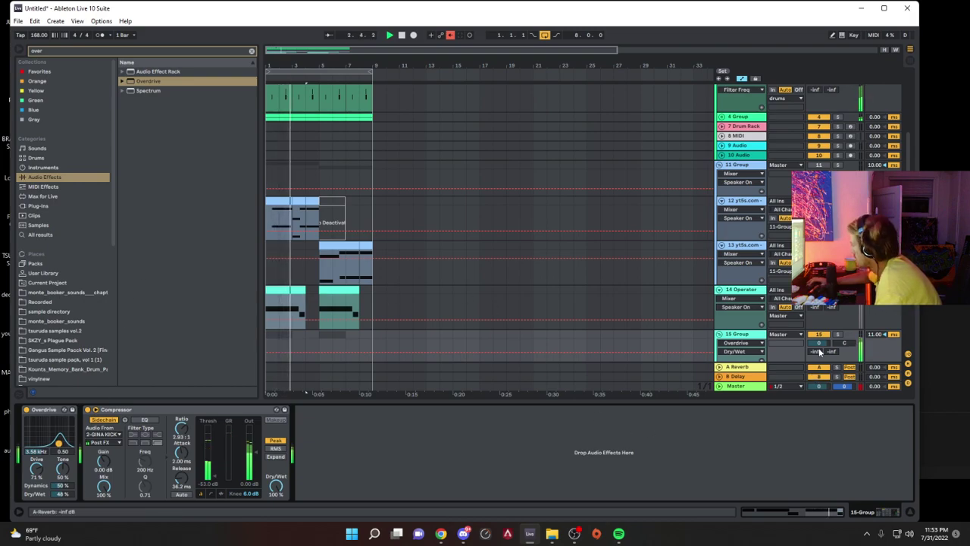
key(space)
key(space)
scroll(283, 318, down, 2)
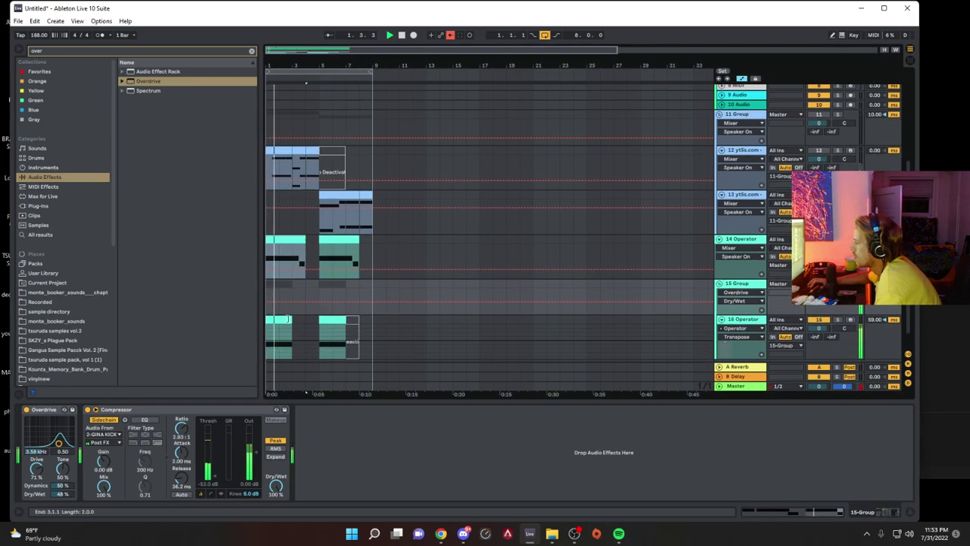
Step: Duplicate the first clip on 16 Operator to fill the gap up to bar 5, and listen with its device chain open
click(282, 319)
key(ctrl+d)
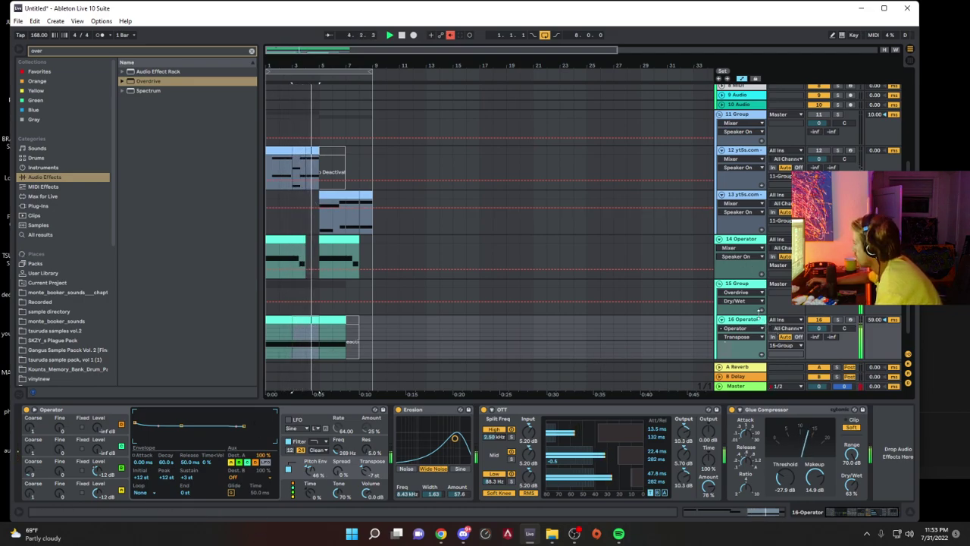
scroll(611, 279, down, 1)
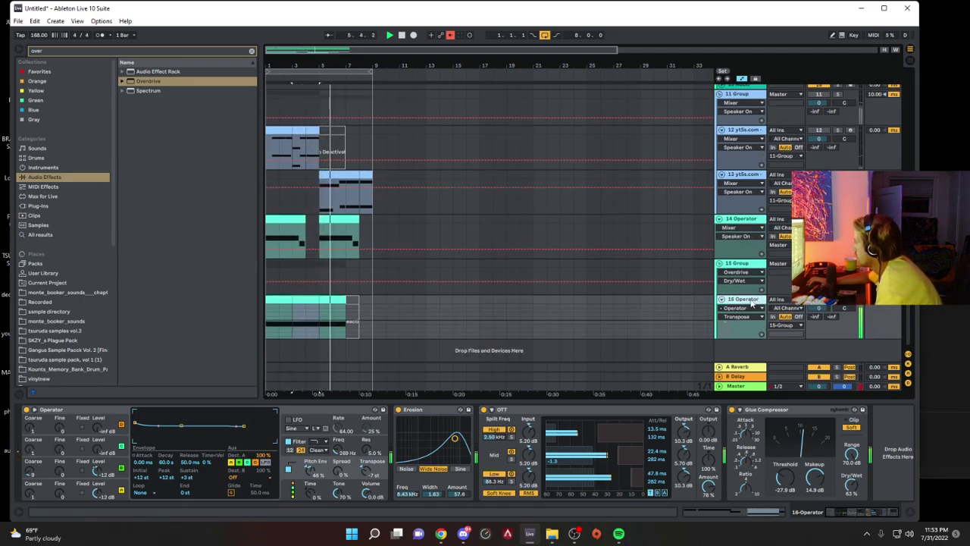
click(752, 308)
click(752, 310)
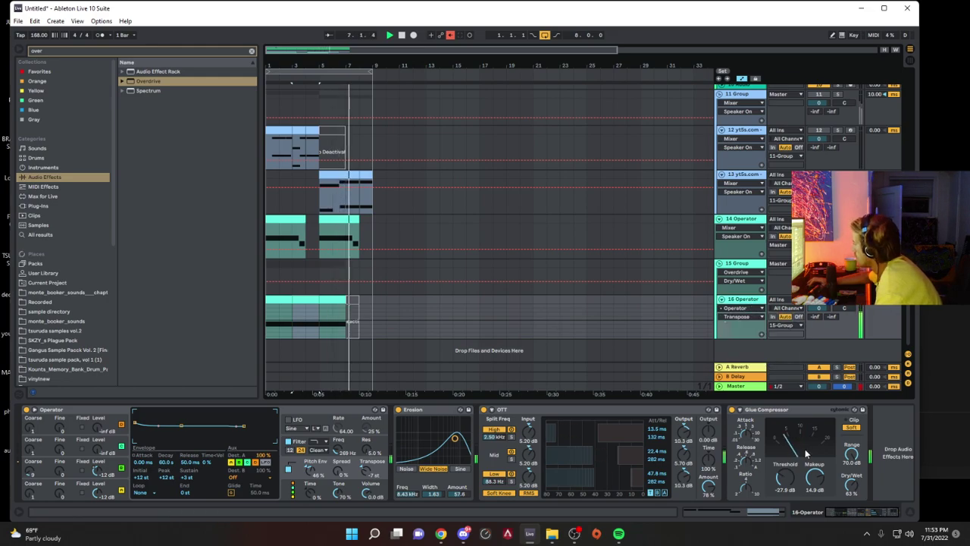
Step: Set 15 Group's Overdrive drive to 74% and frequency to 2.37 kHz, and adjust its dry/wet
click(741, 269)
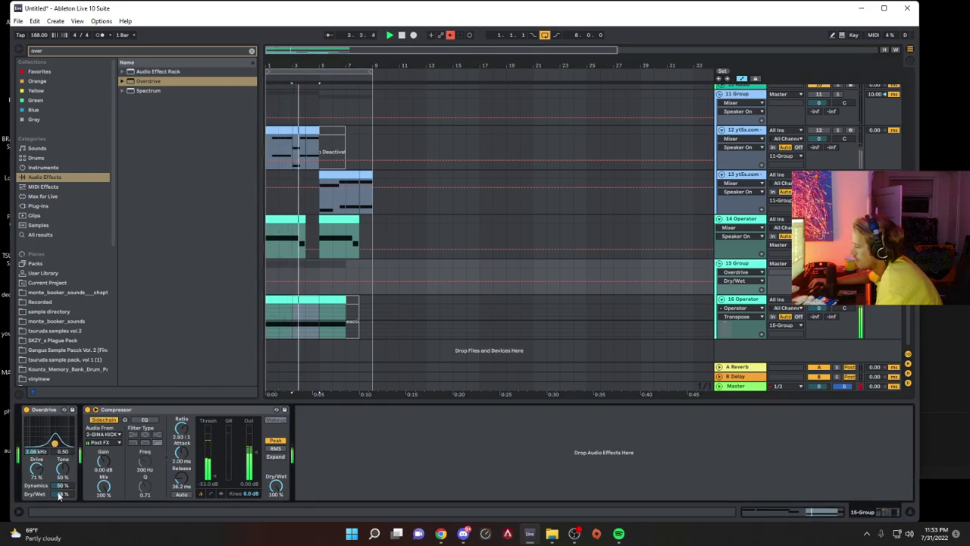
drag(37, 467, 58, 511)
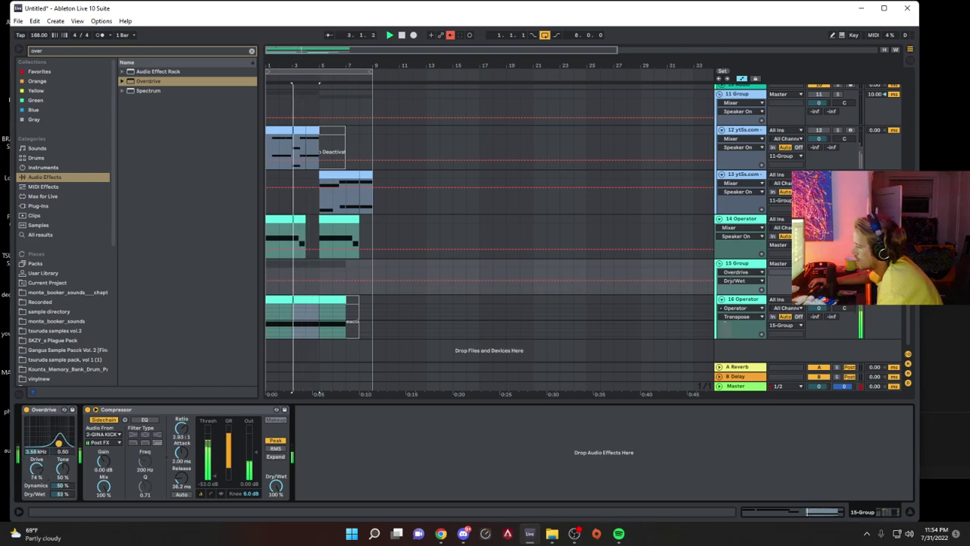
drag(54, 445, 55, 446)
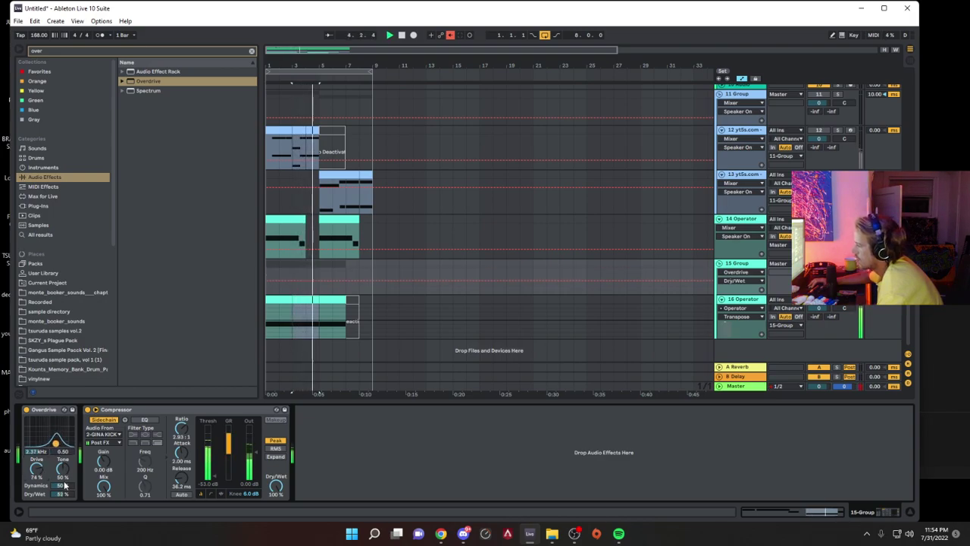
Step: Duplicate 15 Group with its Operator track and turn off Overdrive on the copy
click(754, 302)
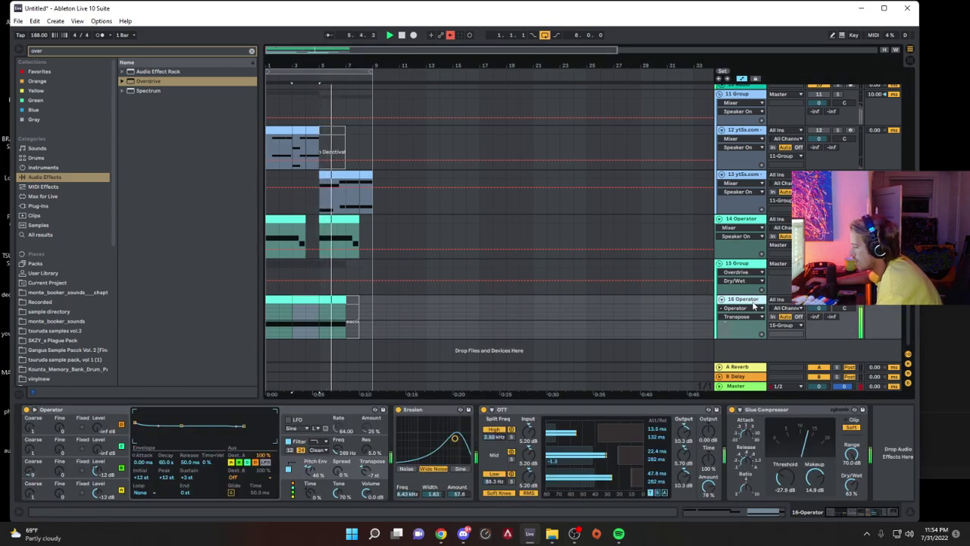
click(754, 271)
key(ctrl+d)
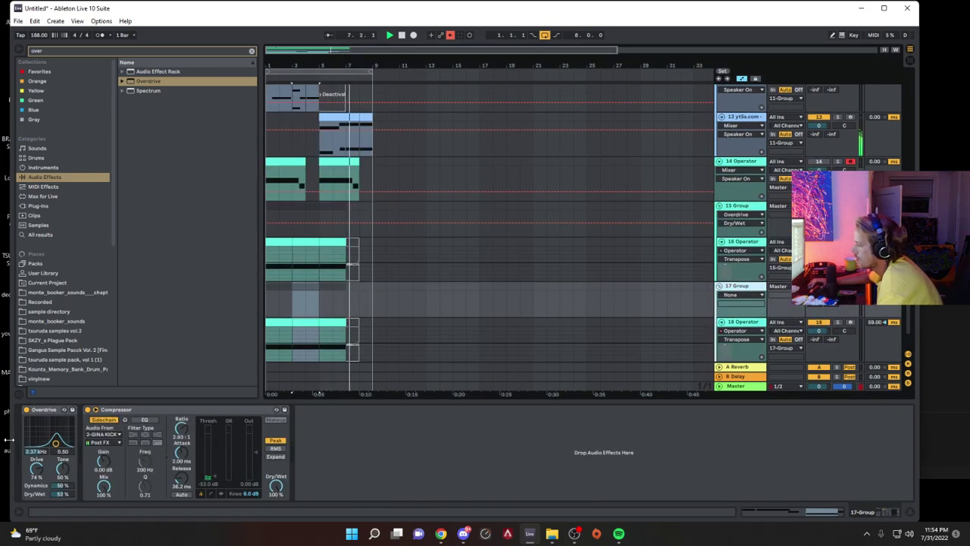
click(27, 410)
key(space)
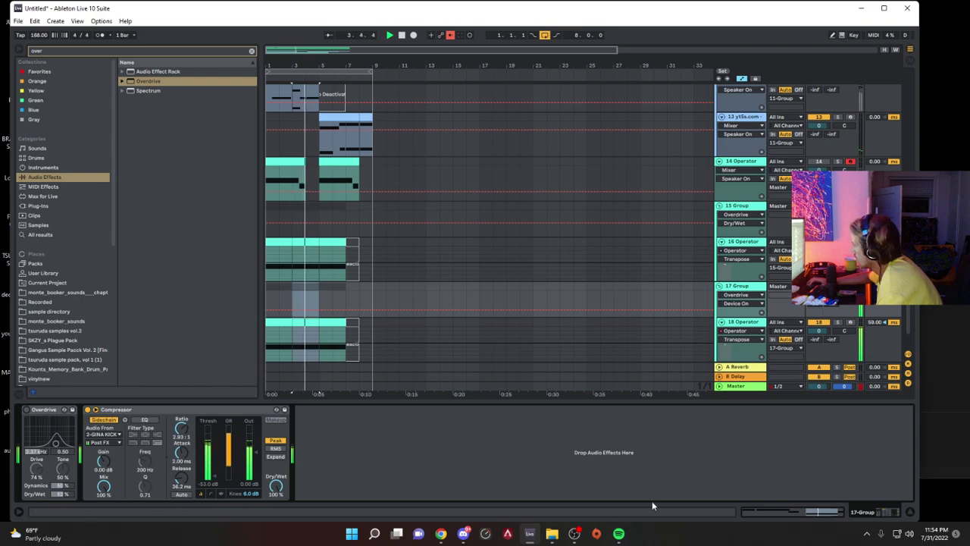
Step: Fold the original and duplicated bass groups and put both into a new parent group
click(720, 205)
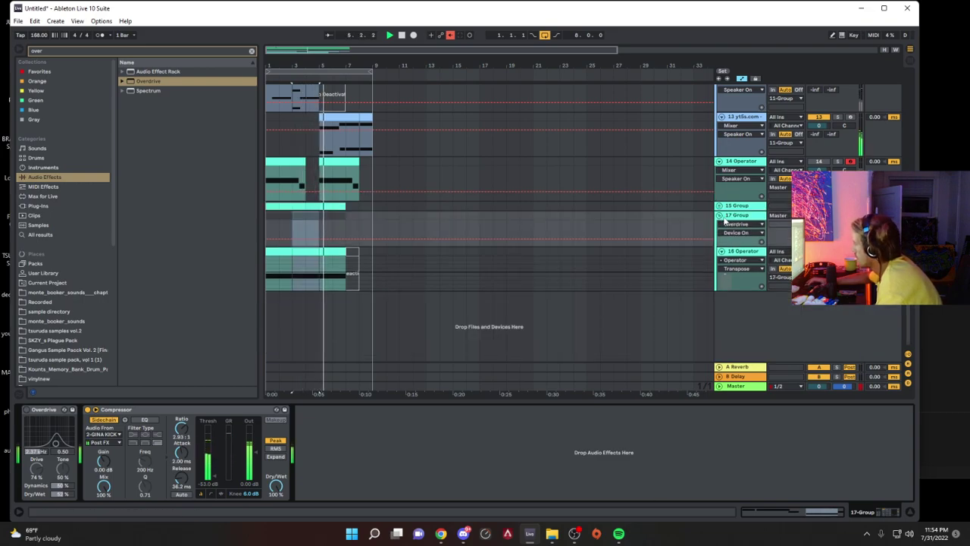
click(720, 216)
shift+click(750, 207)
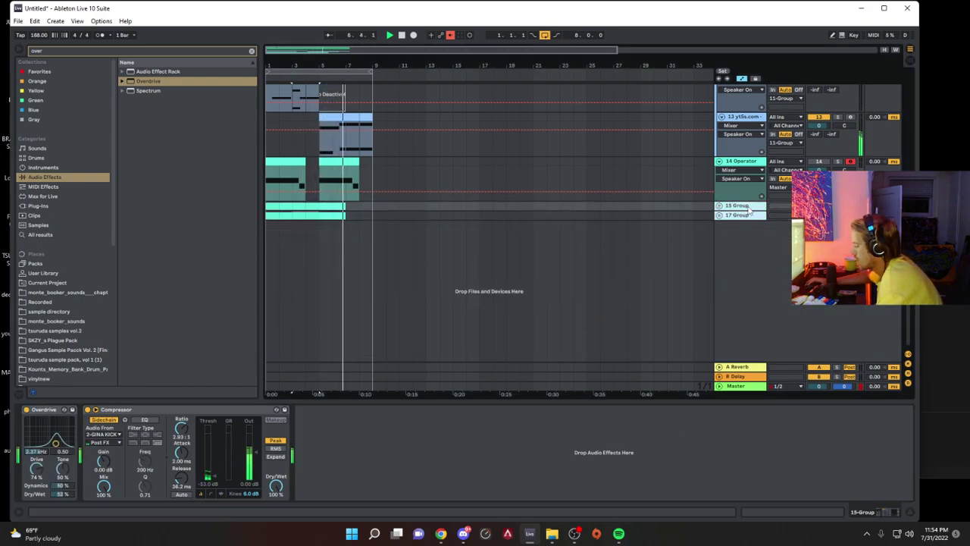
key(ctrl+g)
Step: Unfold 18 Group, select bar 1 across the parent 15 Group and duplicate it into bar 2
click(739, 251)
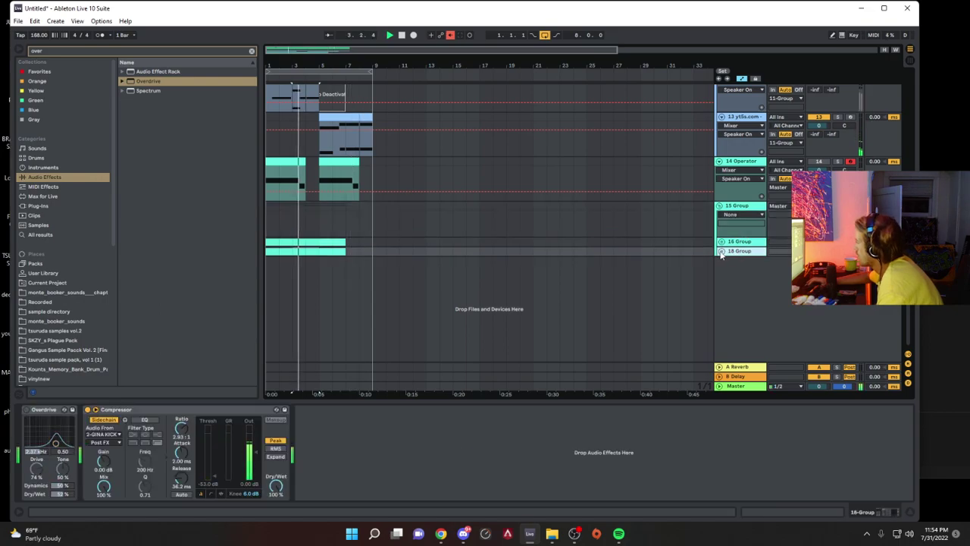
click(722, 251)
click(284, 317)
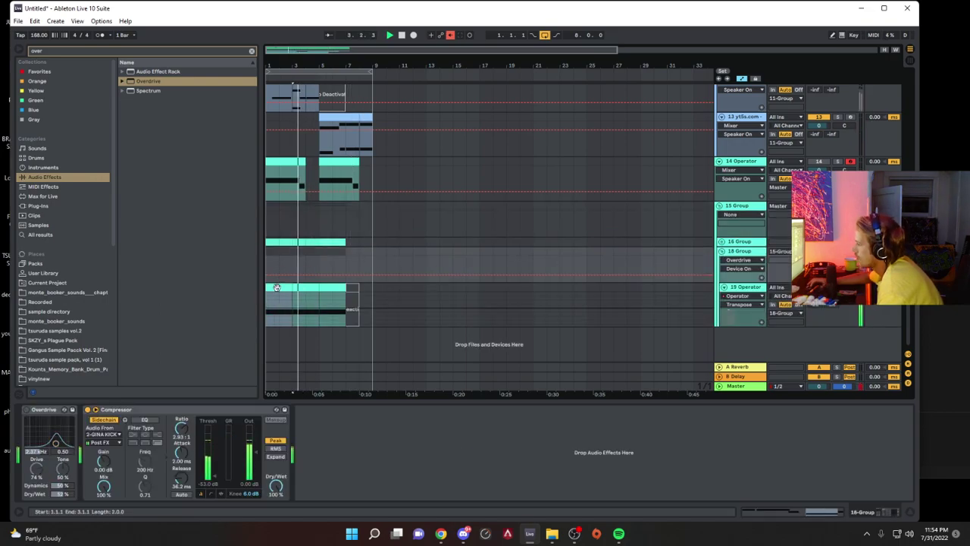
click(276, 209)
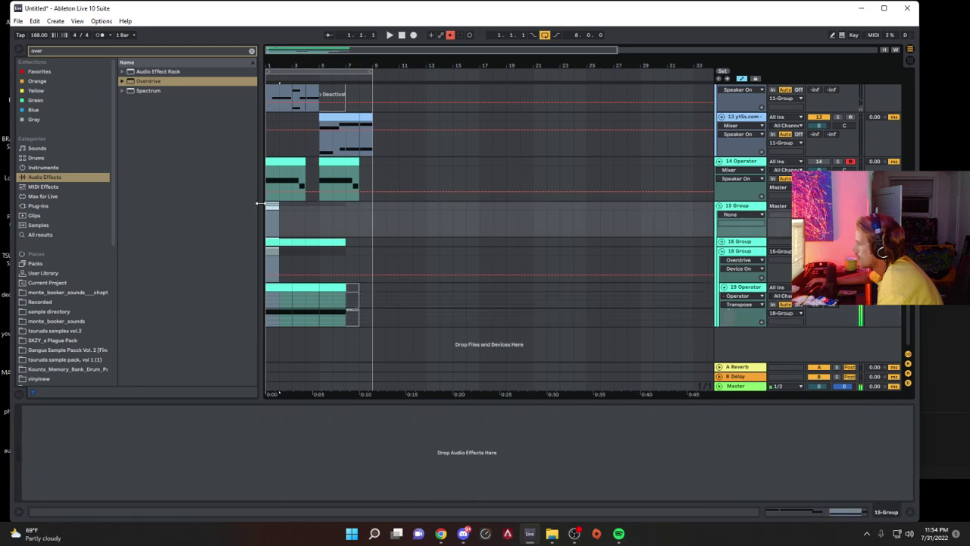
drag(276, 209, 261, 206)
key(space)
key(space)
key(ctrl+d)
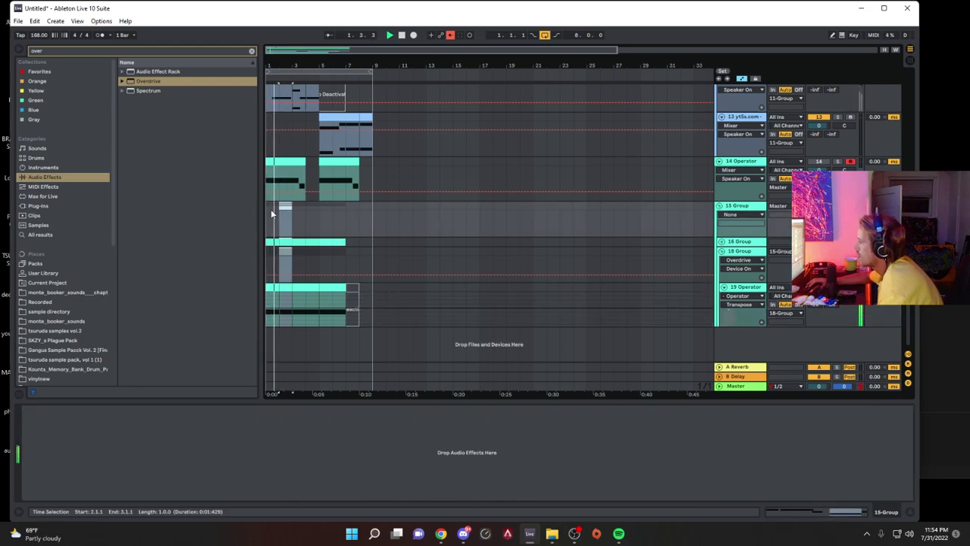
Step: Select the first three beats of bar 1 across 15 Group and duplicate them to start at 1.4.1
drag(278, 66, 281, 110)
key(space)
key(space)
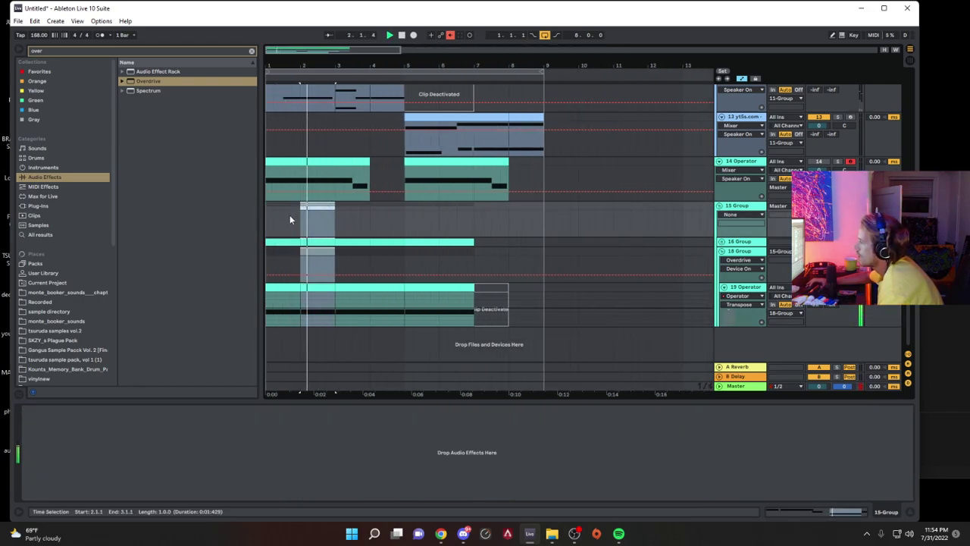
click(289, 217)
key(space)
drag(288, 220, 263, 217)
key(space)
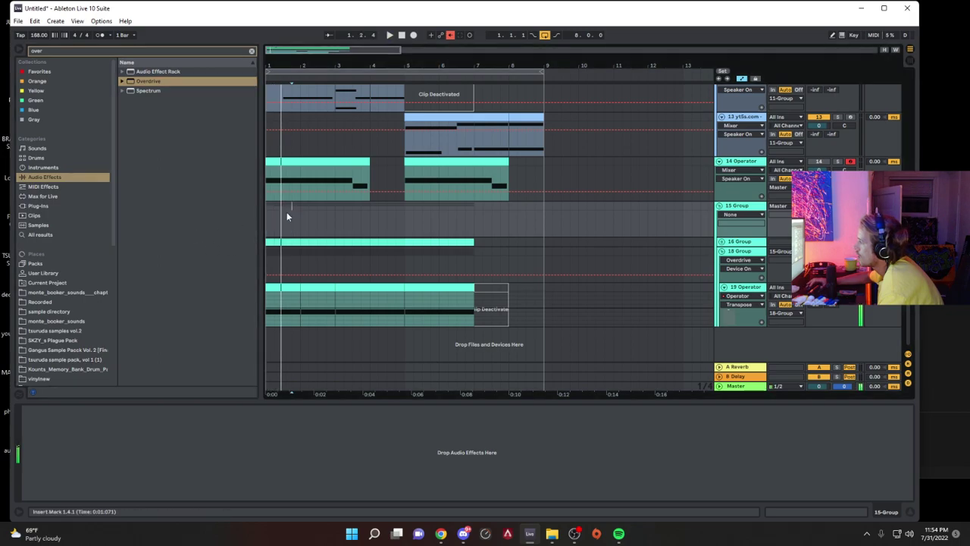
key(ctrl+d)
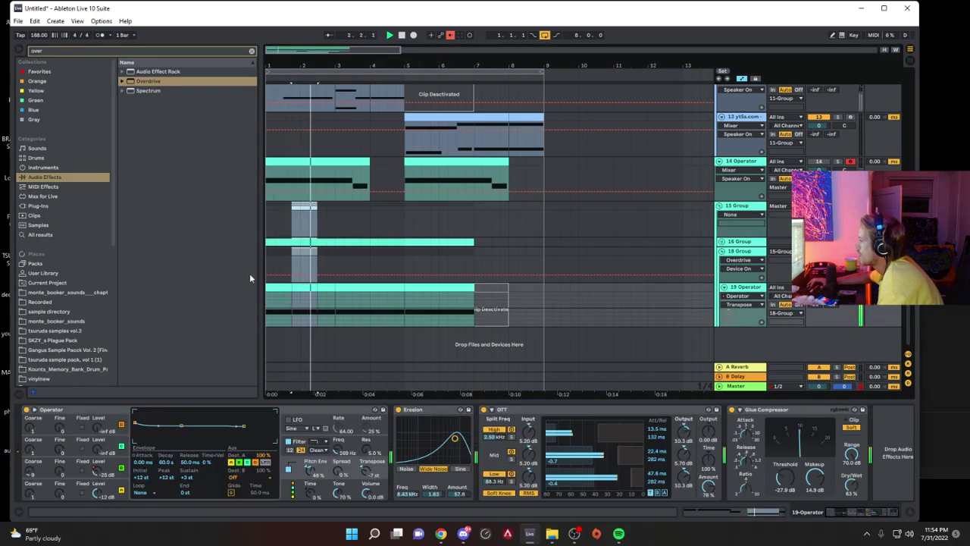
Step: Select bars 1 and 2 across 15 Group and duplicate them repeatedly until the pattern fills all eight bars
drag(332, 213, 243, 274)
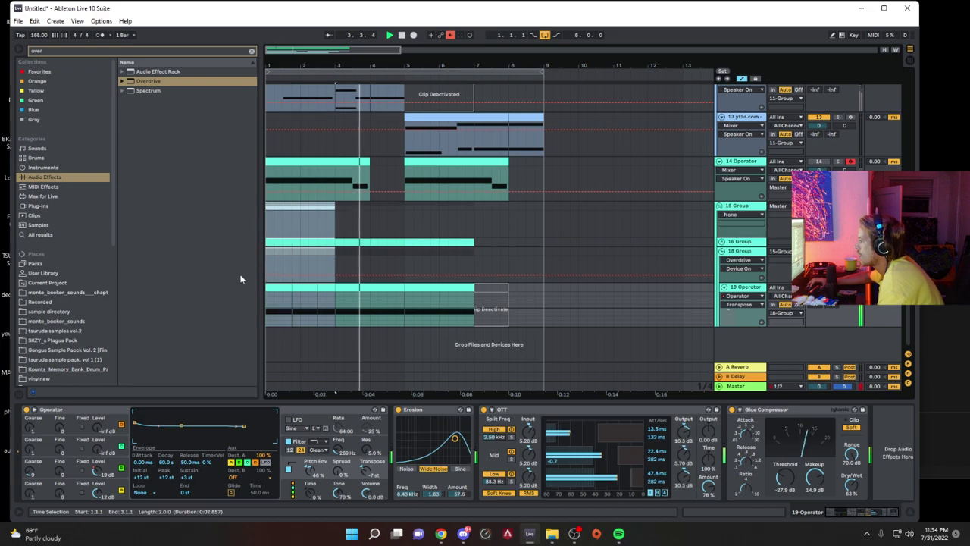
key(ctrl+d)
key(ctrl+d)
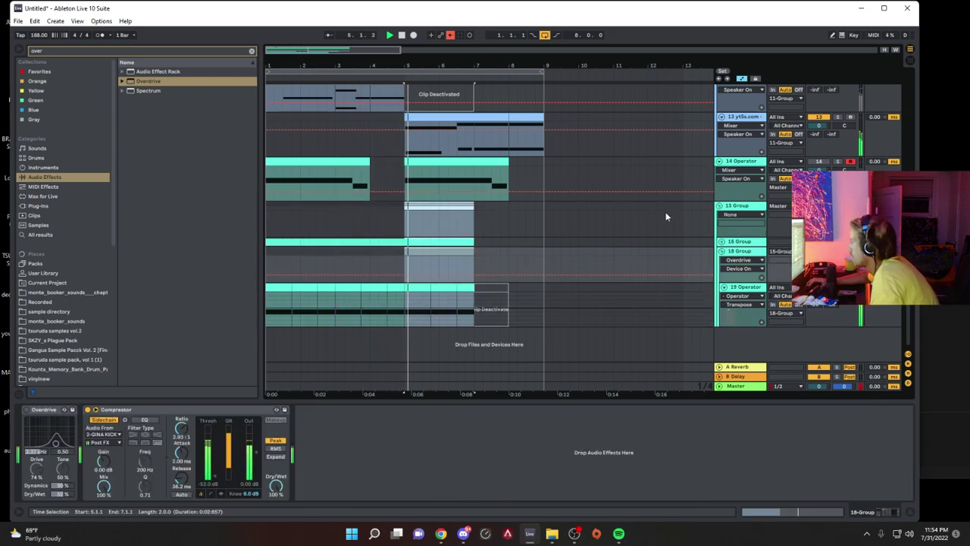
key(ctrl+d)
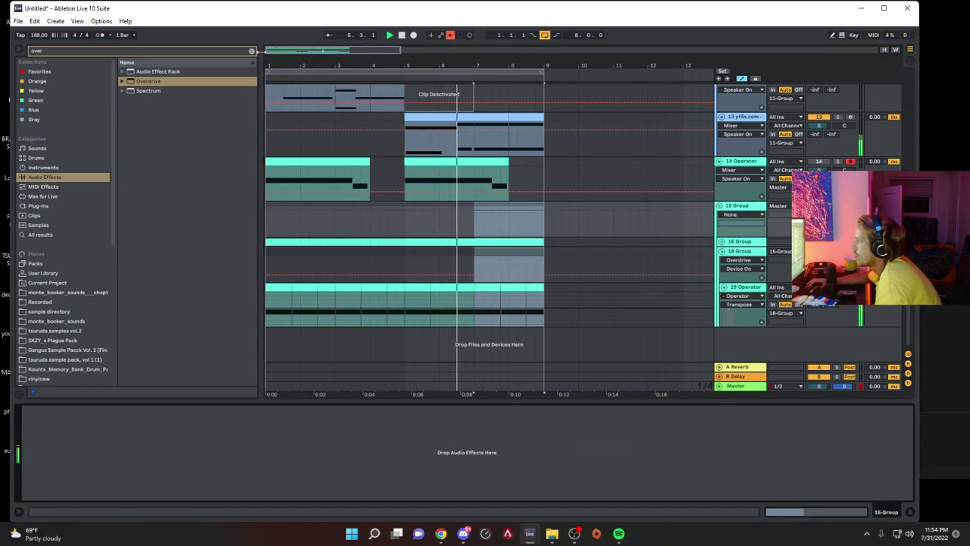
Step: Clear the browser search and set the track volumes of 15 Group to 0.7 dB and 18 Group to about -0.6 dB
click(252, 51)
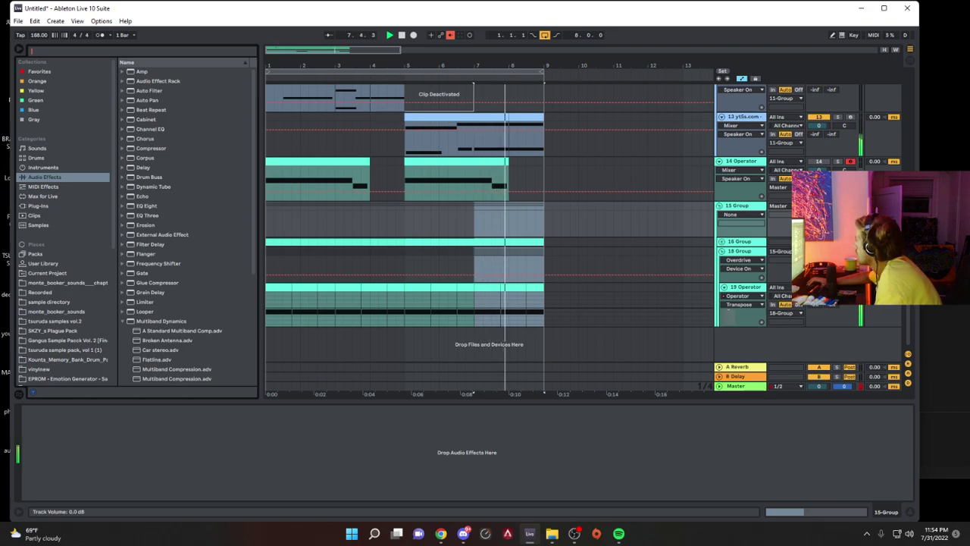
click(818, 214)
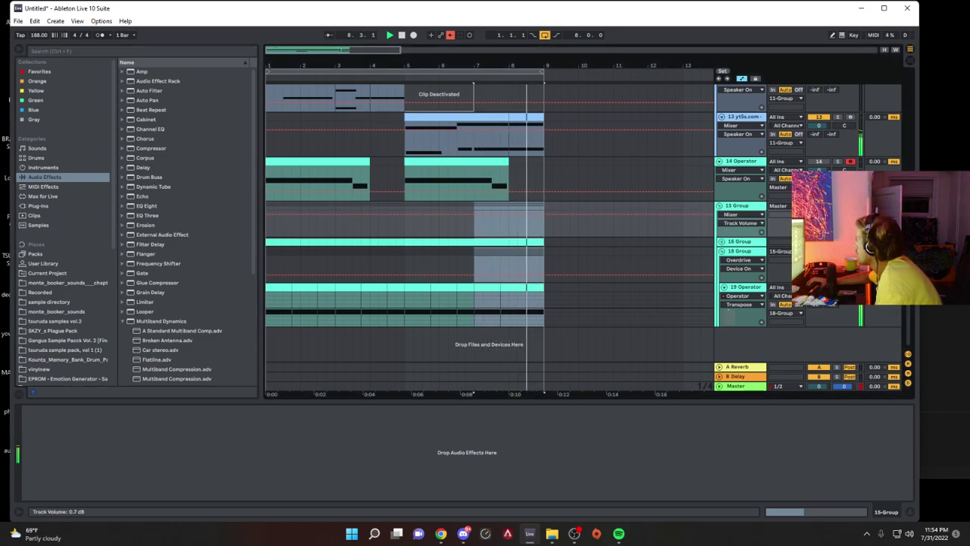
drag(818, 260, 819, 262)
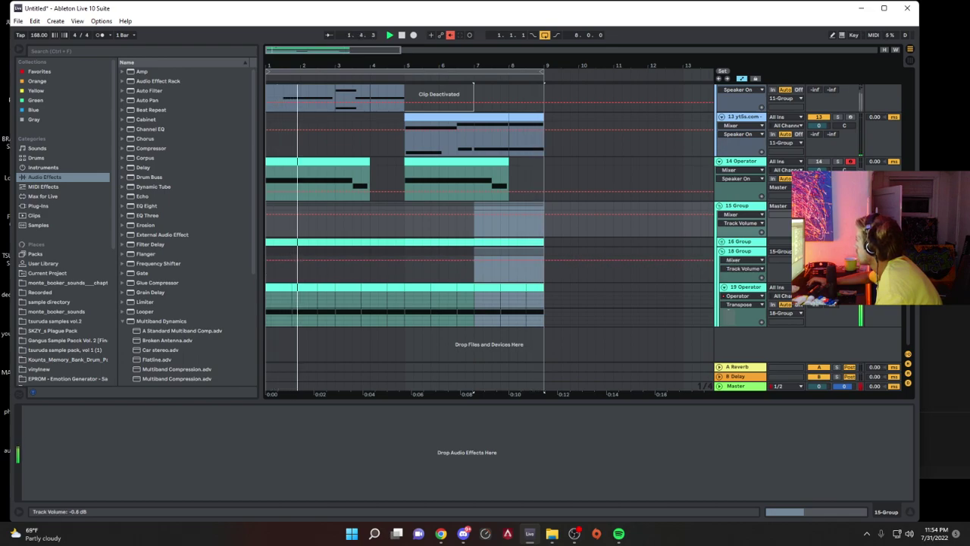
Step: Unfold 16 Group, raise its Overdrive drive, and set its frequency to 2.83 kHz and dry/wet to 100%
click(721, 242)
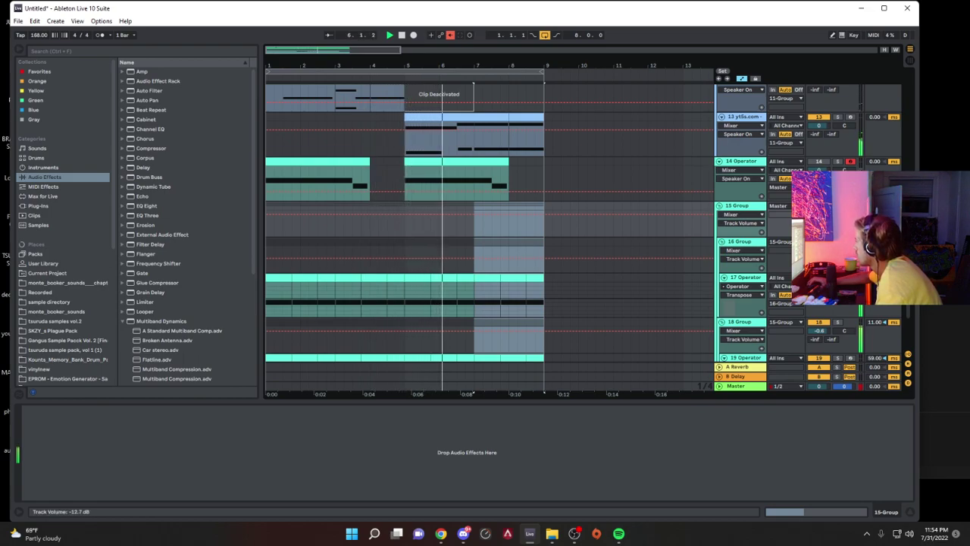
click(754, 242)
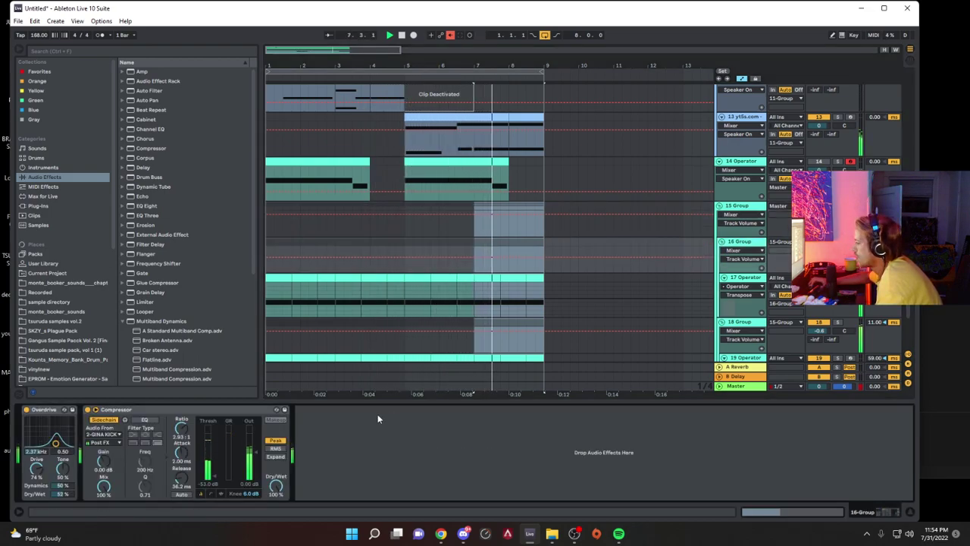
click(54, 495)
mouse_move(53, 442)
mouse_down()
mouse_move(47, 452)
mouse_move(59, 443)
mouse_up()
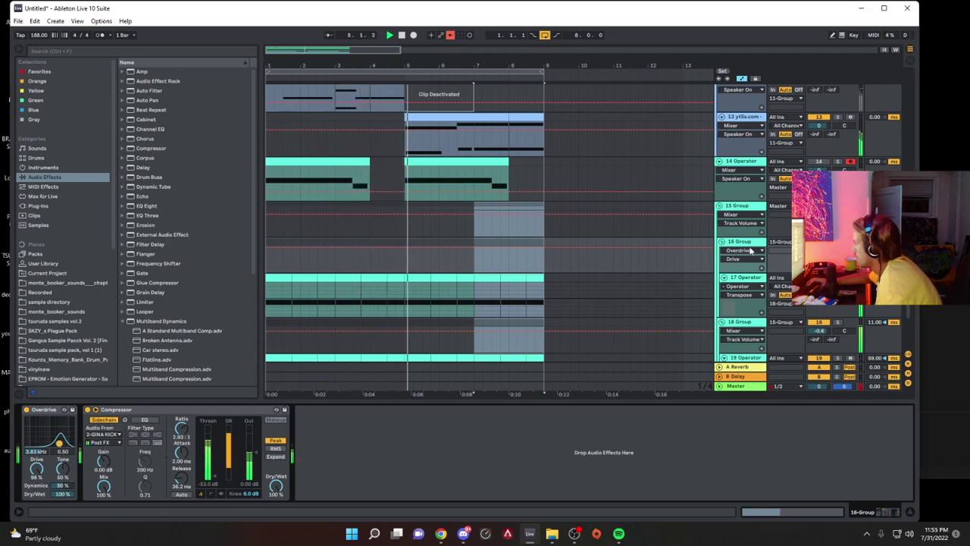
Step: Set the project tempo to 172 BPM
drag(39, 35, 40, 29)
key(space)
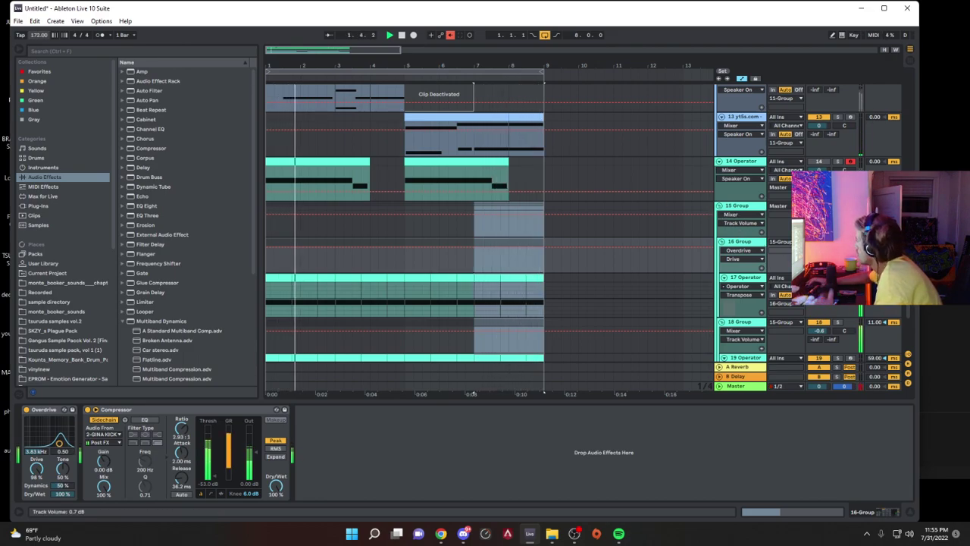
Step: Add a Saturator to 16 Group with 9.71 dB drive and Soft Clip on, and move it to the parent 15 Group
click(238, 46)
text(sa)
double_click(148, 91)
drag(307, 431, 307, 413)
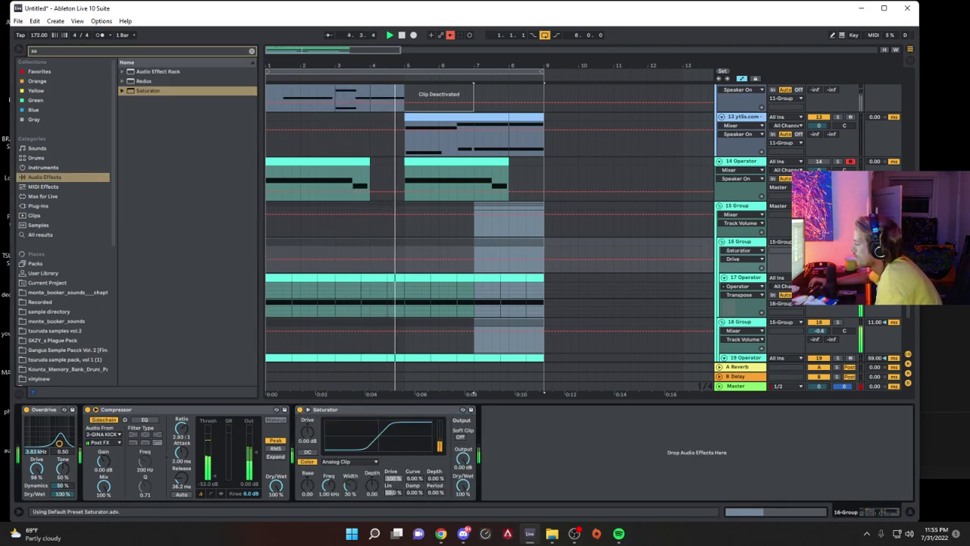
click(461, 438)
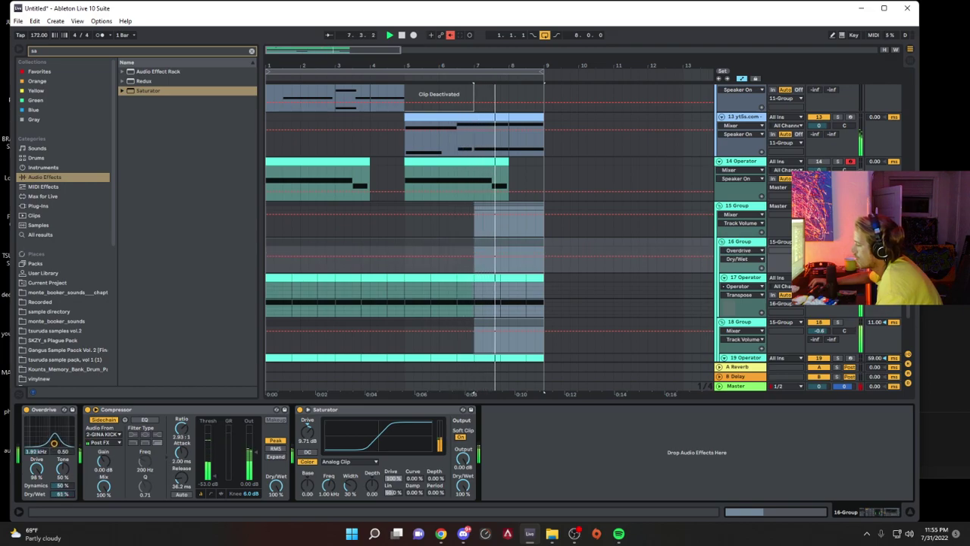
click(337, 410)
drag(337, 403, 478, 219)
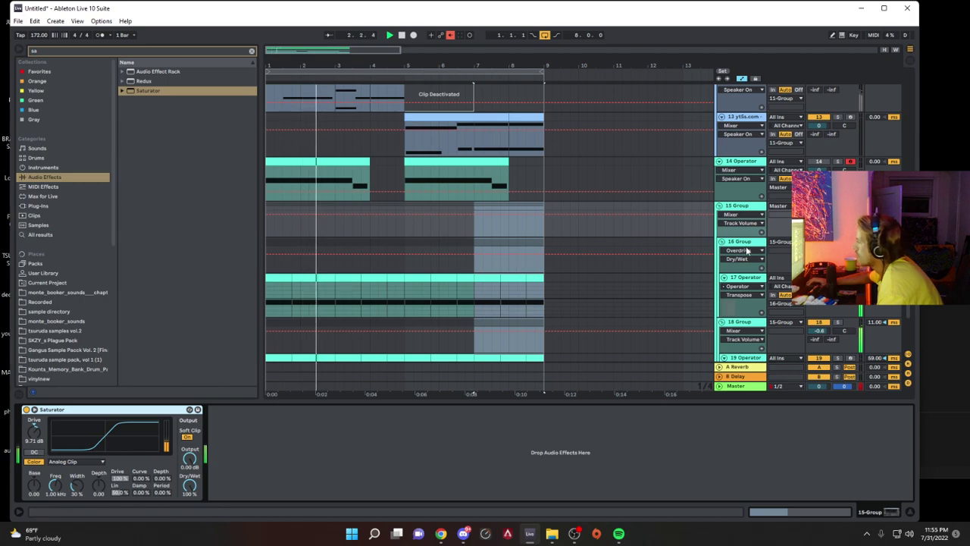
Step: Set 16 Group's Overdrive frequency to 453 Hz with dry/wet at 100%, and adjust the group's track volume
click(739, 250)
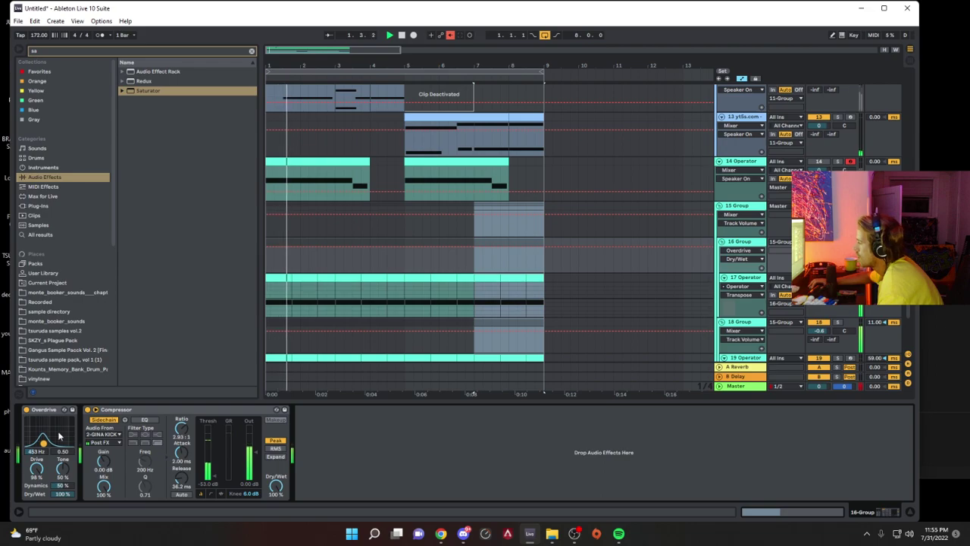
click(819, 250)
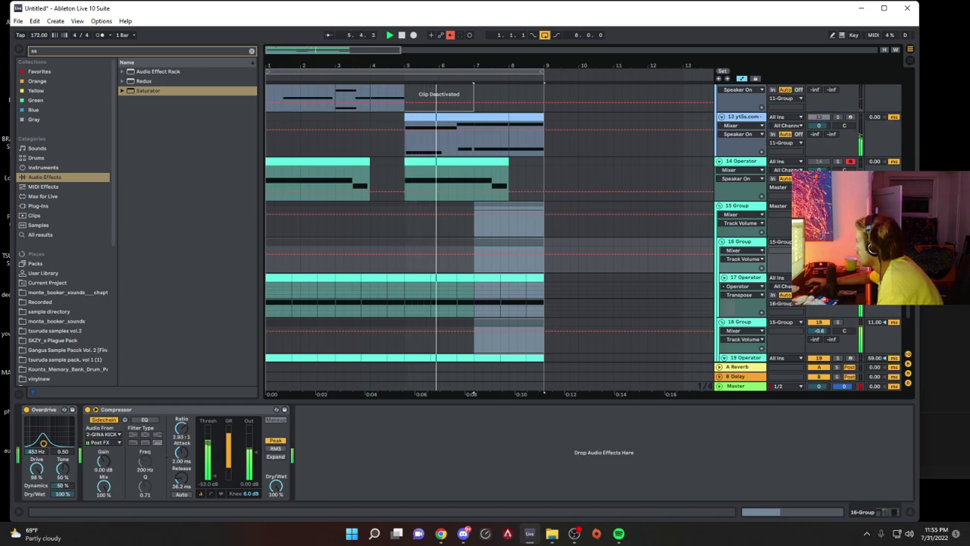
Step: Fold 15 Group and tune its Saturator's drive and color, with depth 10.3, base -13.1 and frequency 198 Hz
click(745, 207)
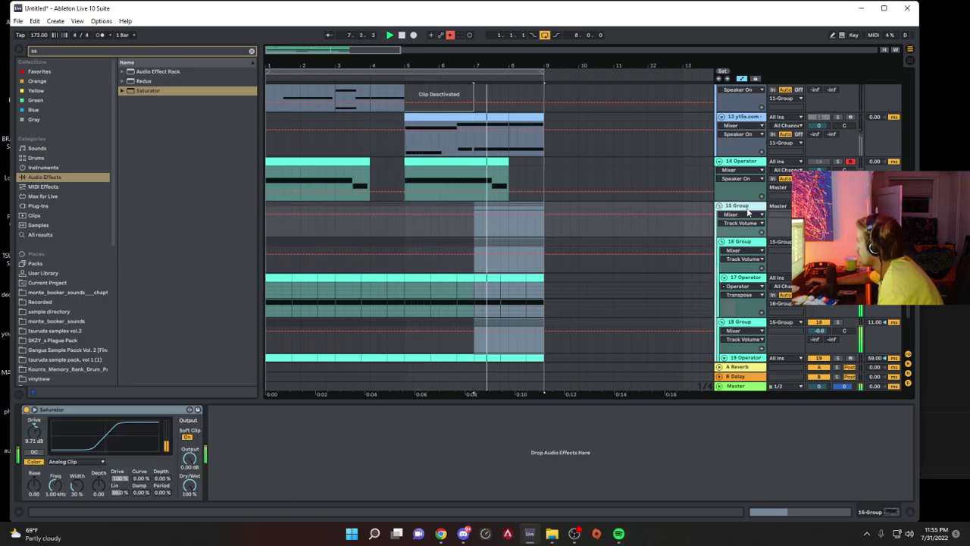
click(719, 206)
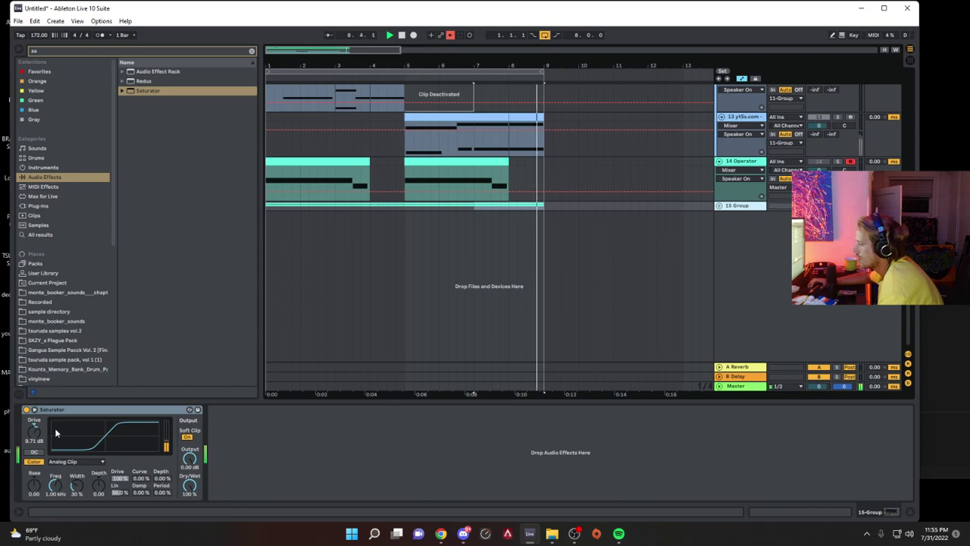
drag(35, 486, 36, 519)
drag(98, 485, 98, 436)
mouse_move(33, 432)
mouse_down()
mouse_move(34, 415)
mouse_move(39, 444)
mouse_up()
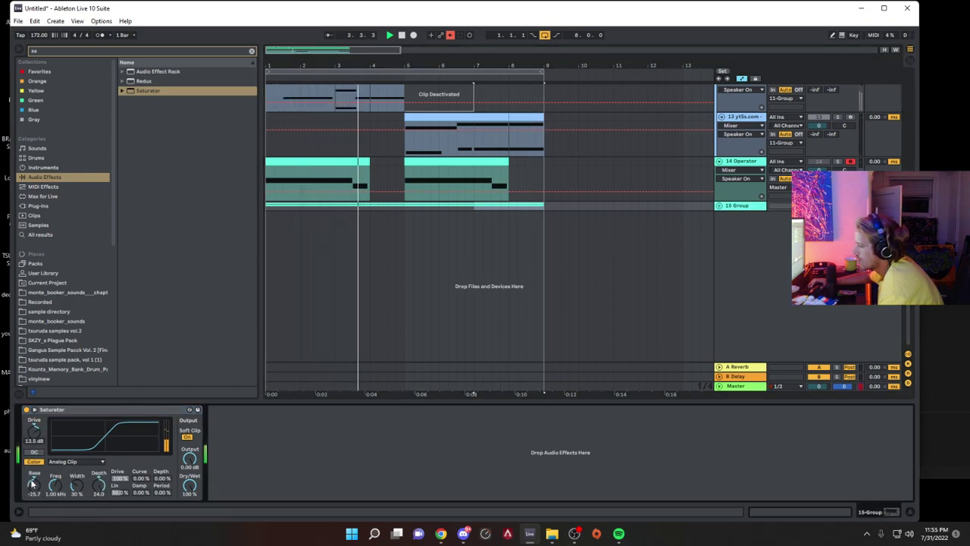
drag(55, 486, 98, 508)
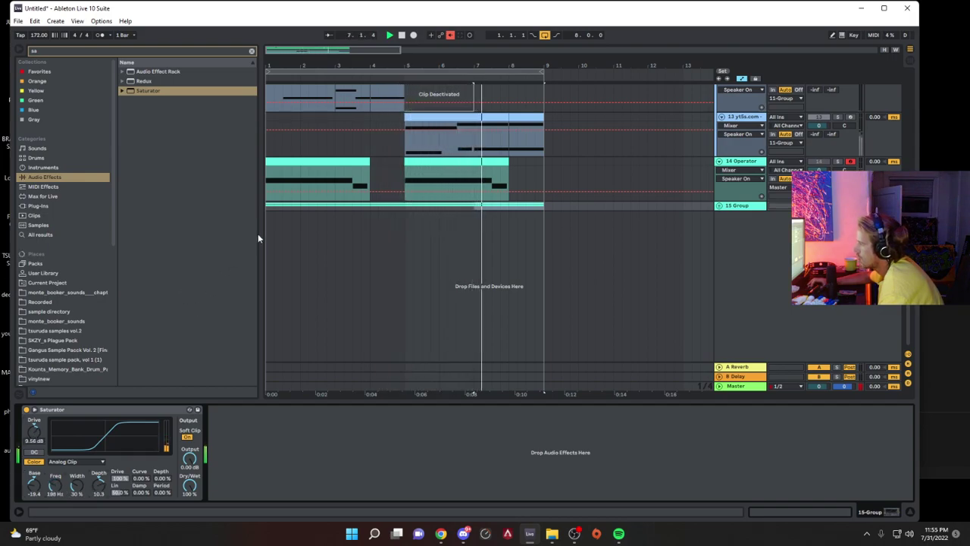
Step: Move the kick-sidechained Compressor from 16 Group to the parent 15 Group and turn off the Compressor on 18 Group
click(720, 206)
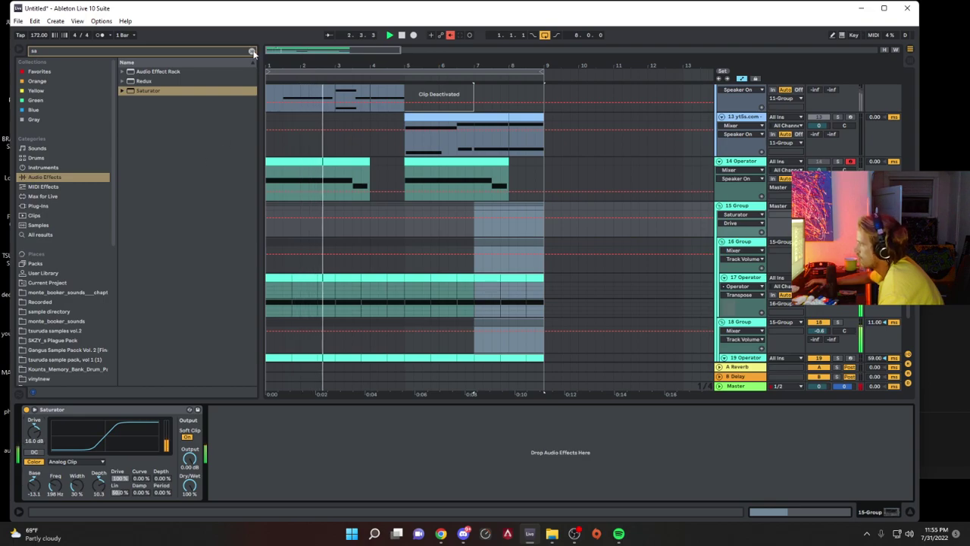
click(753, 206)
click(753, 241)
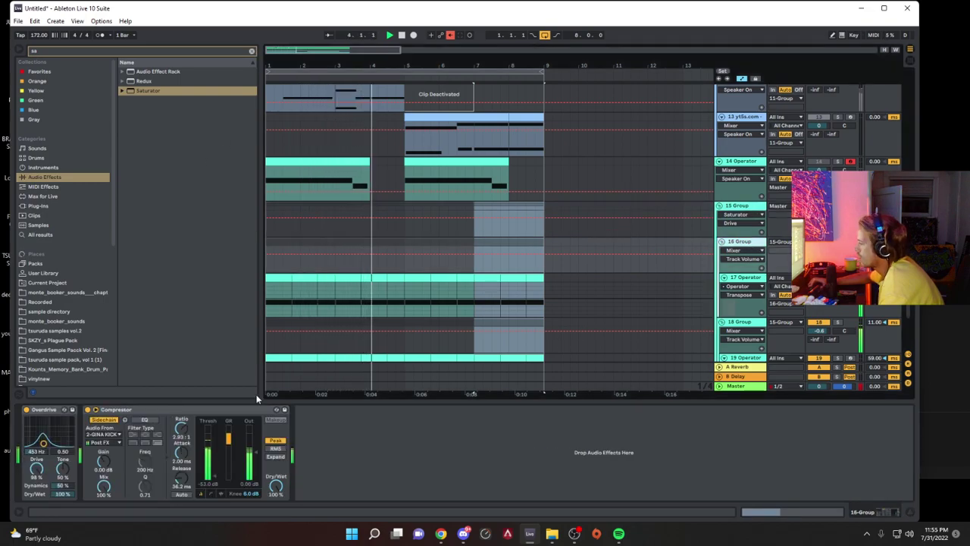
drag(241, 408, 424, 214)
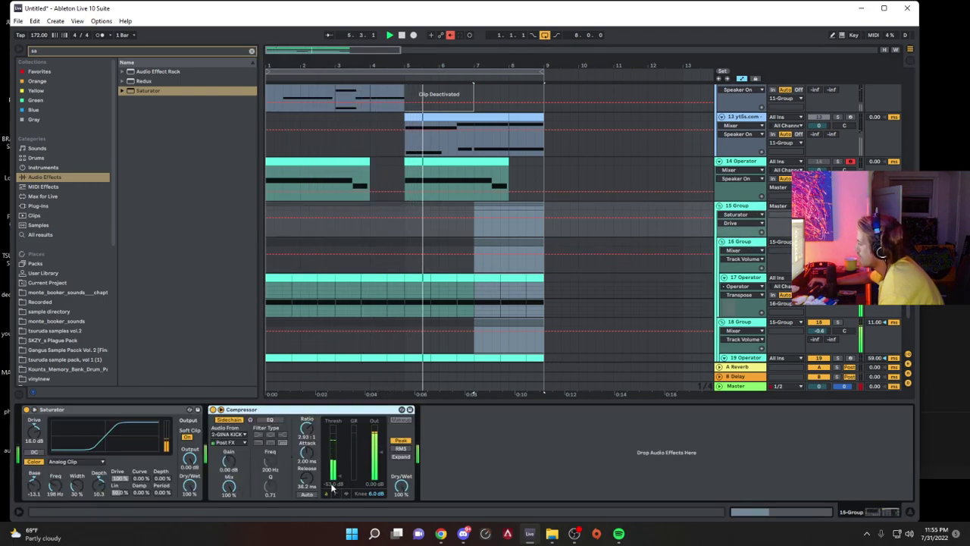
click(746, 278)
click(746, 323)
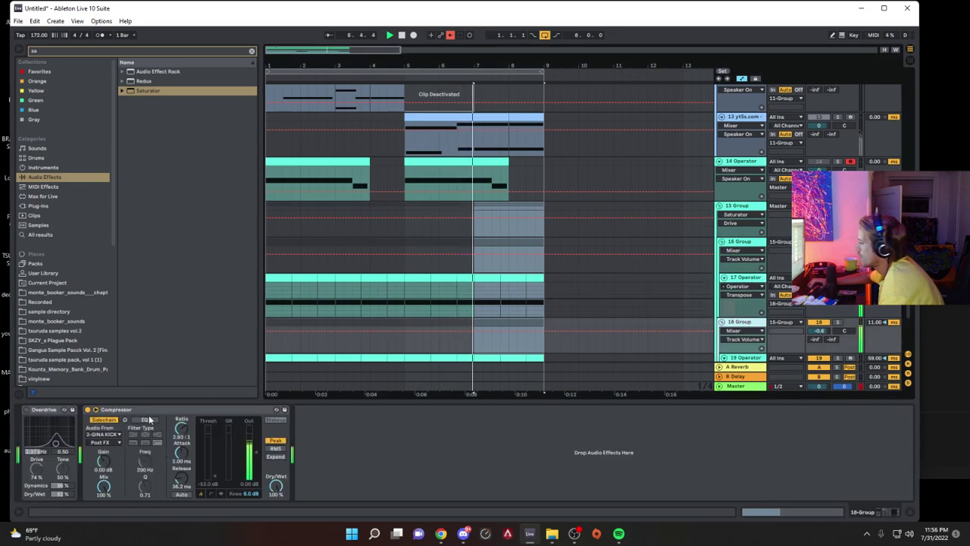
click(88, 409)
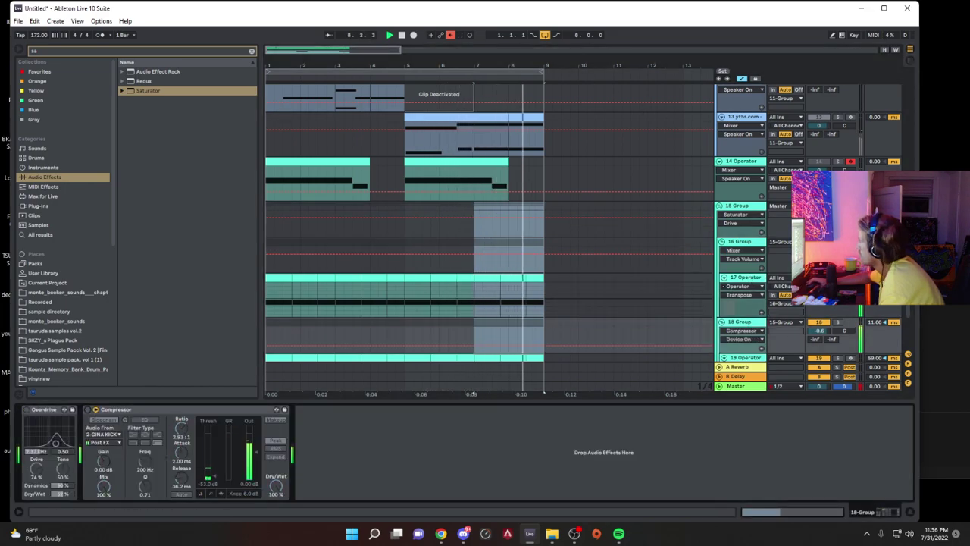
Step: Set 15 Group's Compressor threshold to -inf dB and release to 82.6 ms, and the group's track volume to -3.5 dB
click(749, 210)
click(333, 455)
drag(307, 477, 307, 466)
key(space)
key(space)
click(818, 215)
key(space)
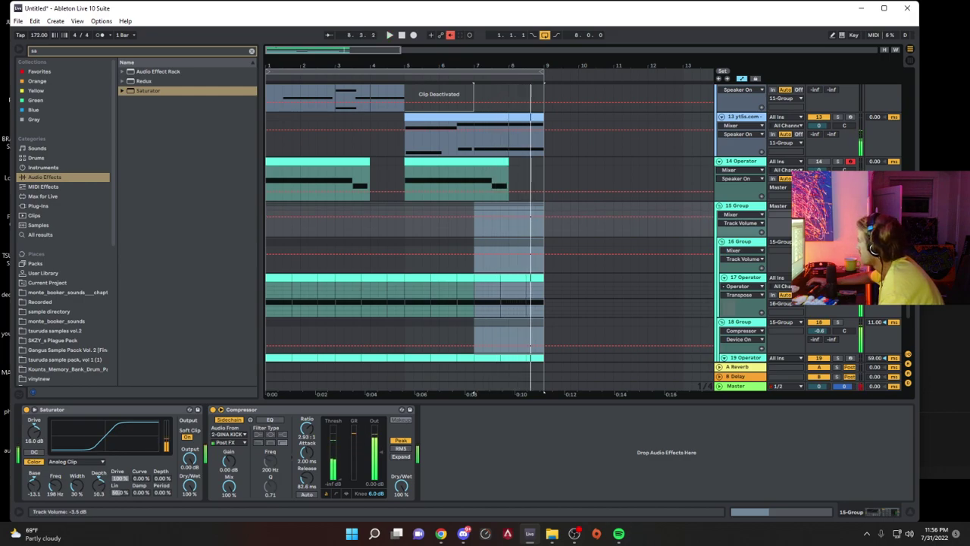
Step: Fold 15 Group and audition the arrangement around the track 14 Operator clip and the sampler clips on tracks 13 and 12
click(721, 206)
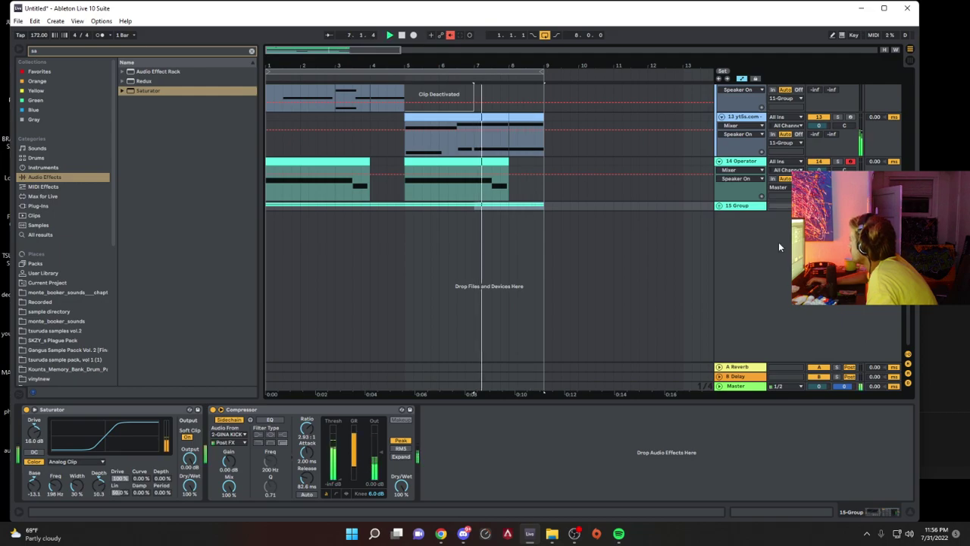
click(342, 162)
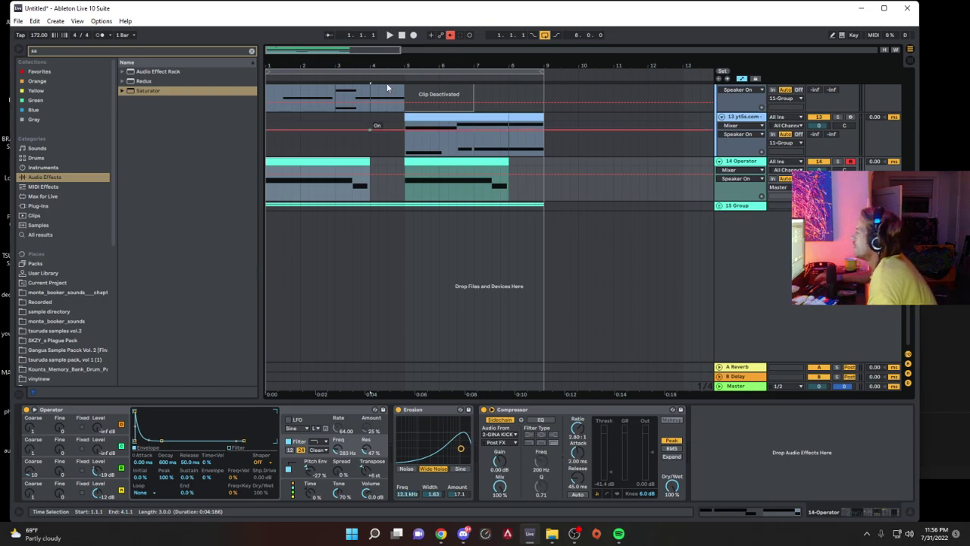
click(431, 116)
key(space)
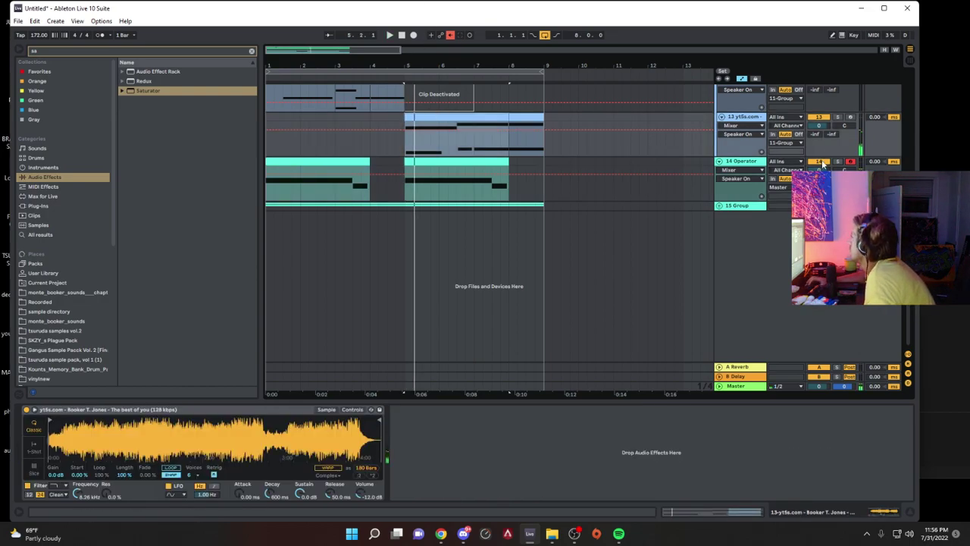
scroll(686, 163, up, 2)
key(space)
click(310, 110)
scroll(326, 151, up, 3)
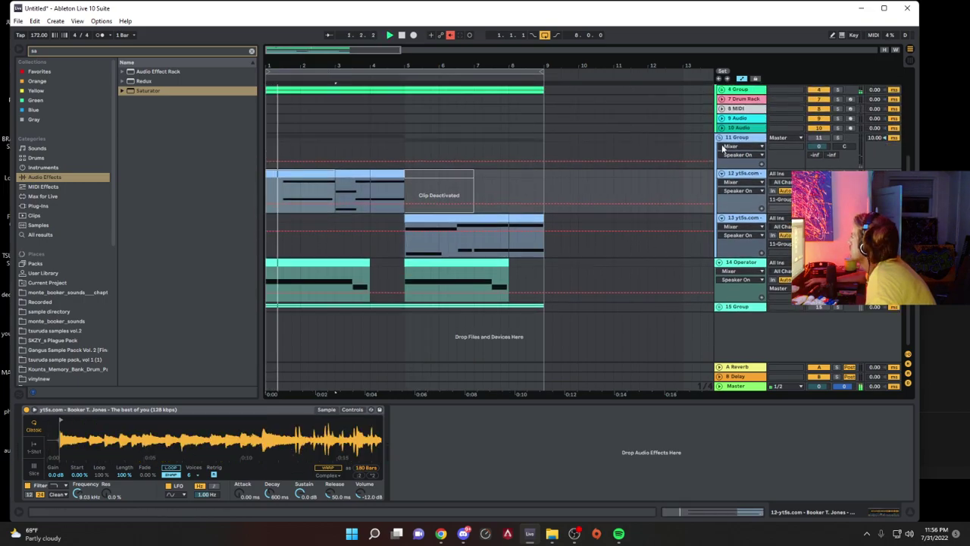
Step: In track 12's first MIDI clip, move the first two notes to the clip start at D2 and A2 and lengthen them until A2 reaches 2.3
double_click(334, 177)
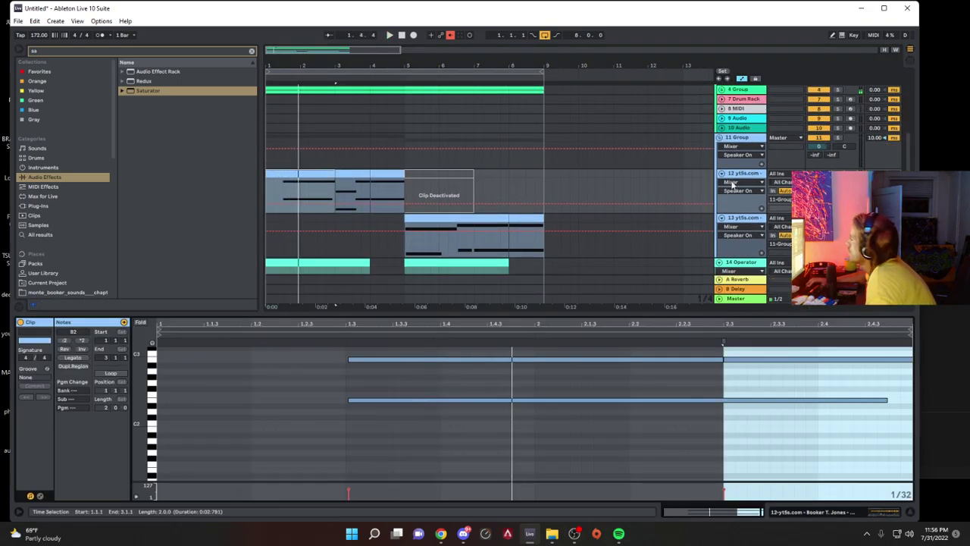
click(745, 359)
key(ctrl+a)
drag(671, 363, 475, 379)
key(space)
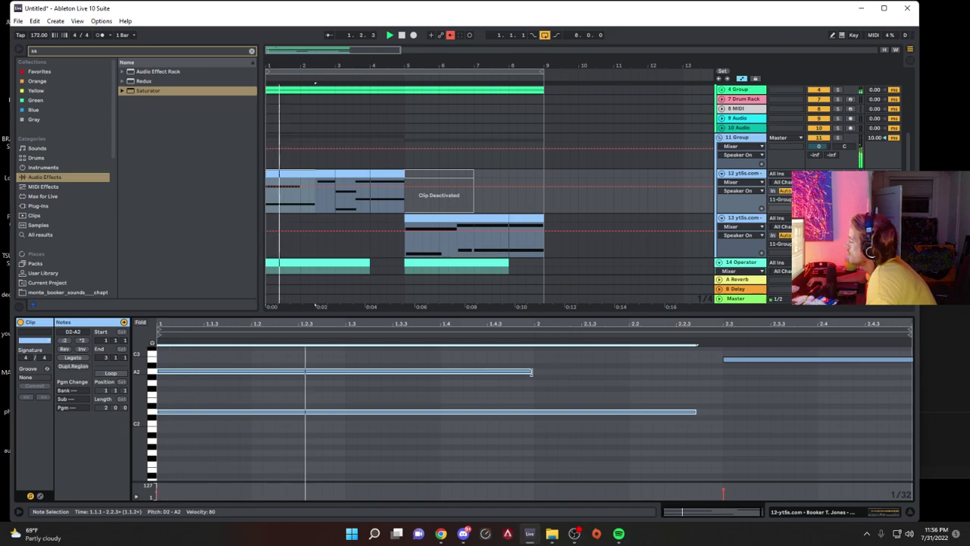
drag(531, 371, 716, 370)
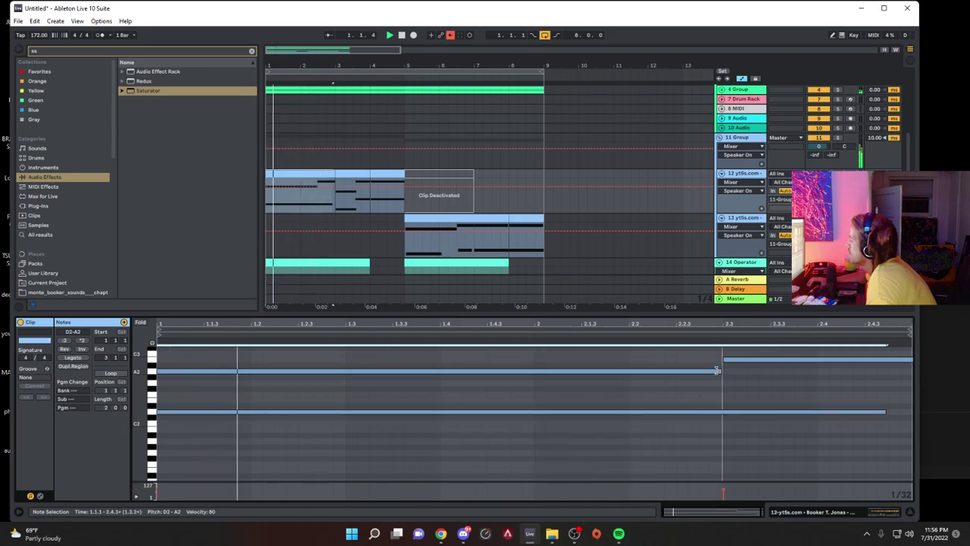
Step: In track 12's first clip, move the note starting at 2.3 down to A2, and duplicate the clip along the track up to bar 9
click(745, 371)
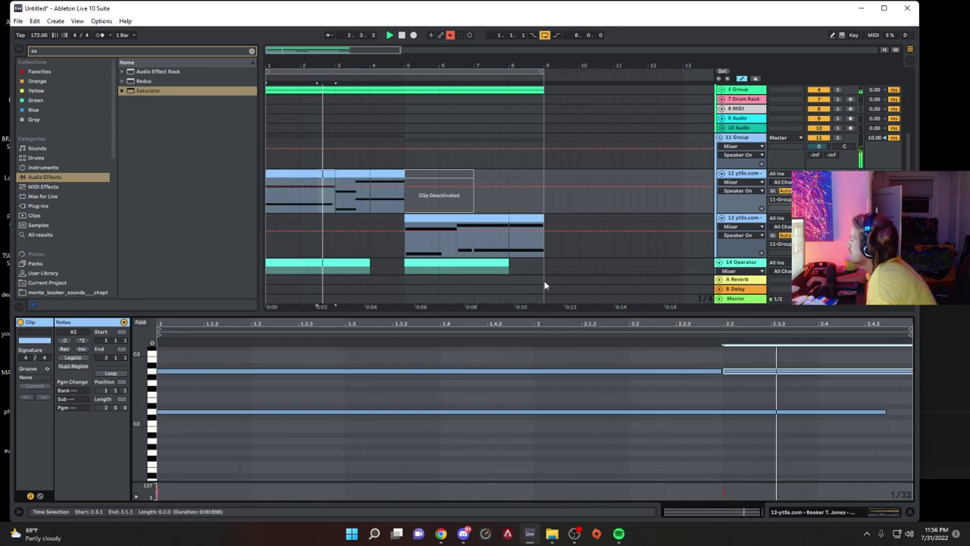
click(319, 174)
key(ctrl+d)
key(ctrl+d)
key(ctrl+d)
key(ctrl+d)
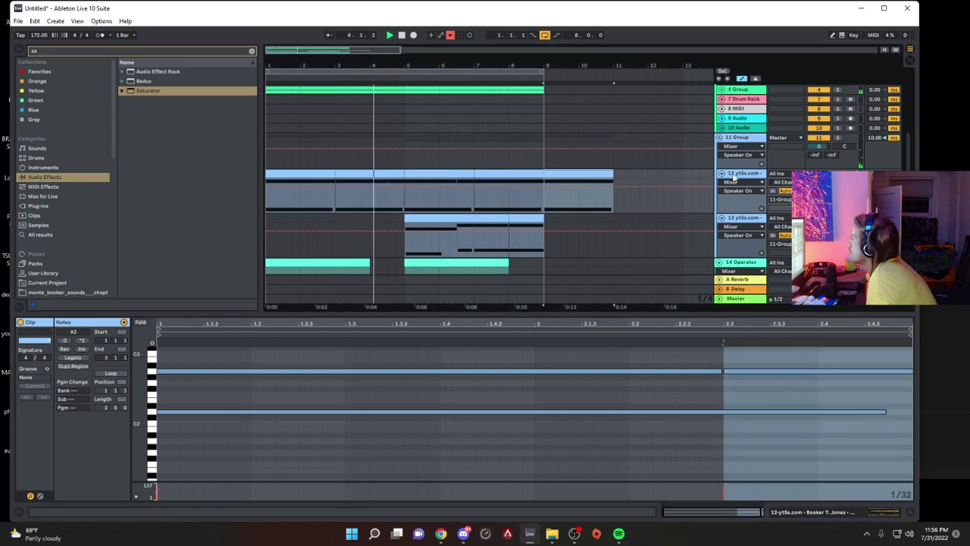
key(ctrl+z)
Step: Set the filter frequency of track 12's sampler to 22.0 kHz and 11 Group's Auto Filter to 8.80 kHz with 2.7% resonance
double_click(745, 174)
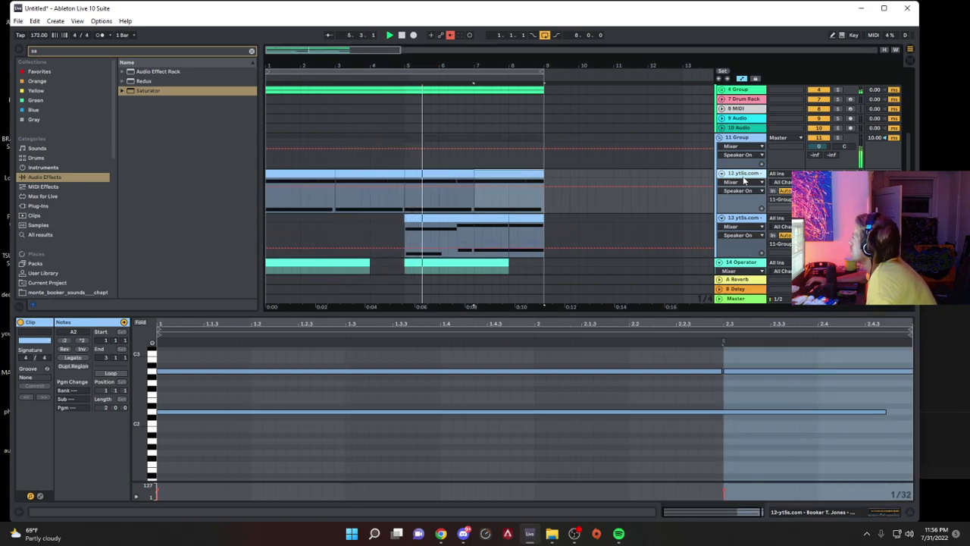
drag(82, 493, 82, 451)
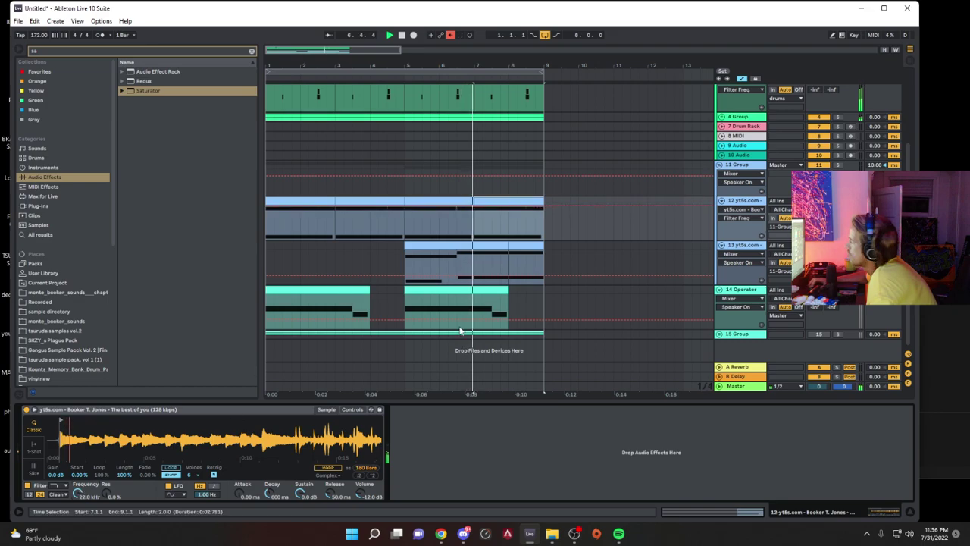
click(743, 165)
click(282, 460)
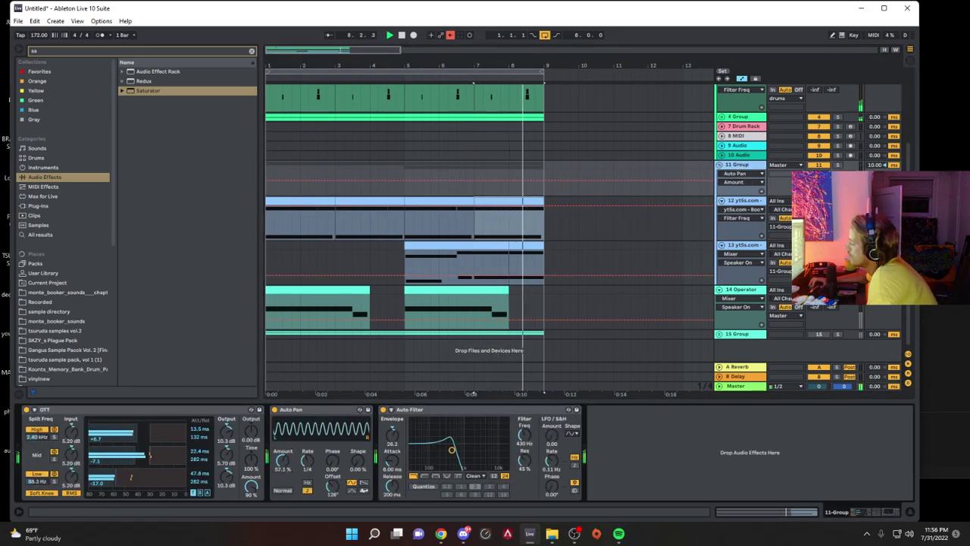
drag(452, 451, 494, 466)
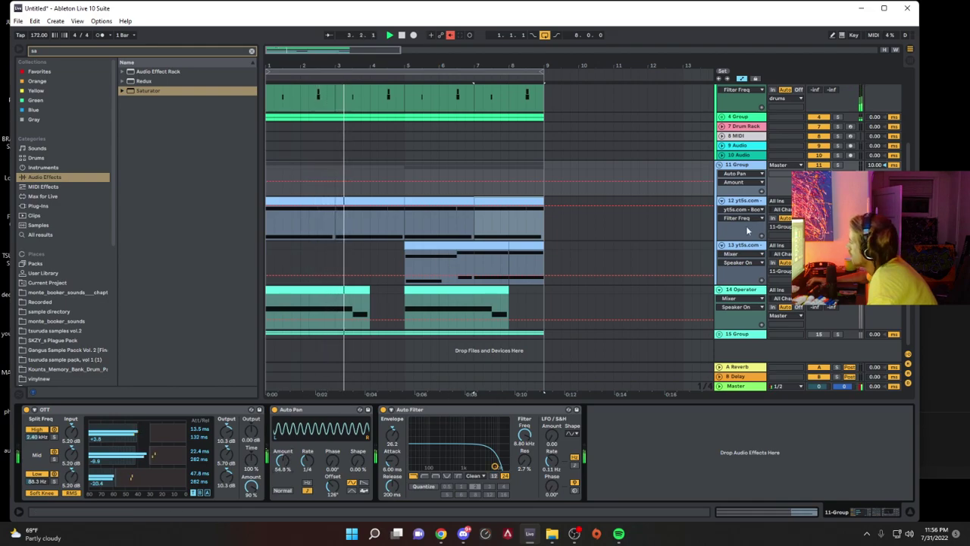
Step: Set 11 Group's track delay to 22.00 ms and nest the group inside a new parent group
drag(875, 164, 875, 156)
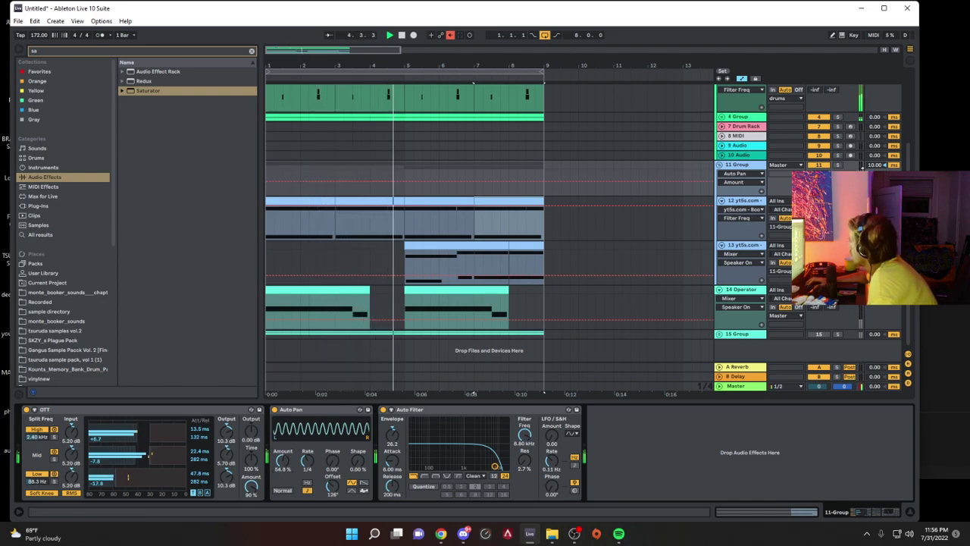
click(752, 257)
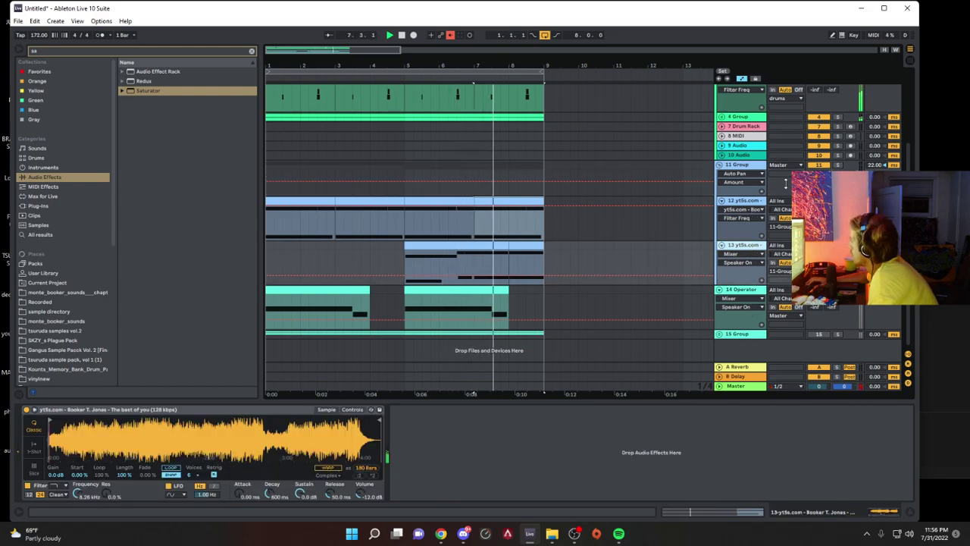
click(742, 166)
key(ctrl+g)
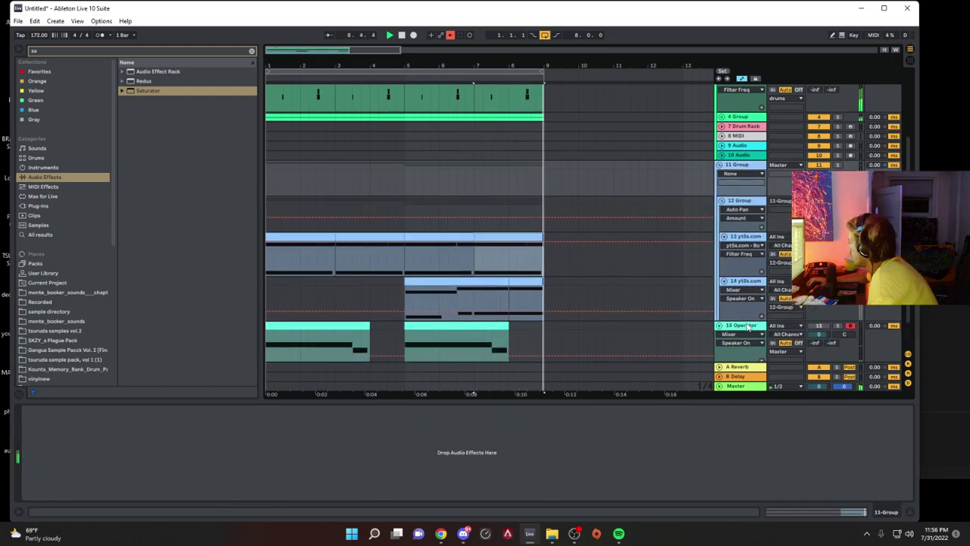
Step: Copy the kick-sidechained Compressor from 15 Operator onto the parent 11 Group, fold the group, and set the Compressor's threshold to -inf dB and ratio to 4.06:1
click(747, 326)
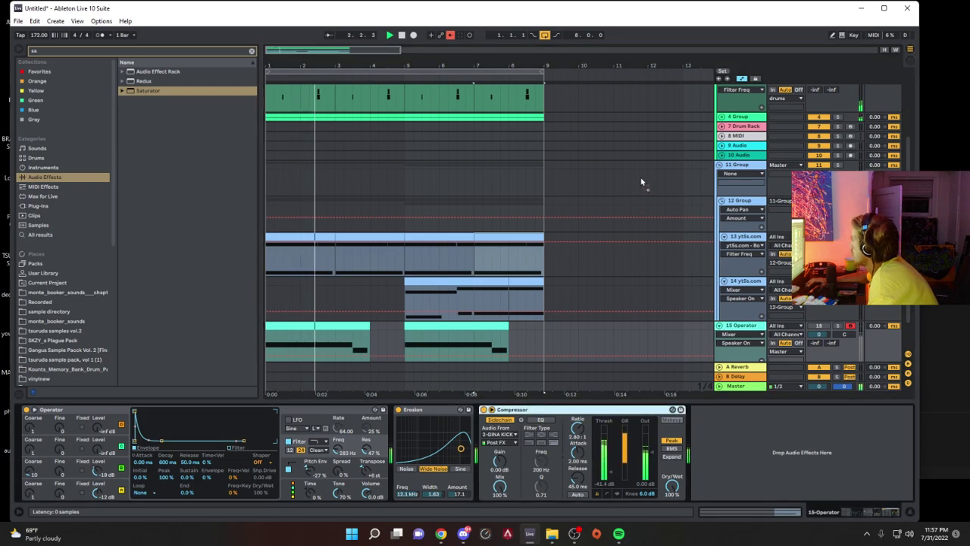
drag(641, 183, 658, 182)
click(721, 165)
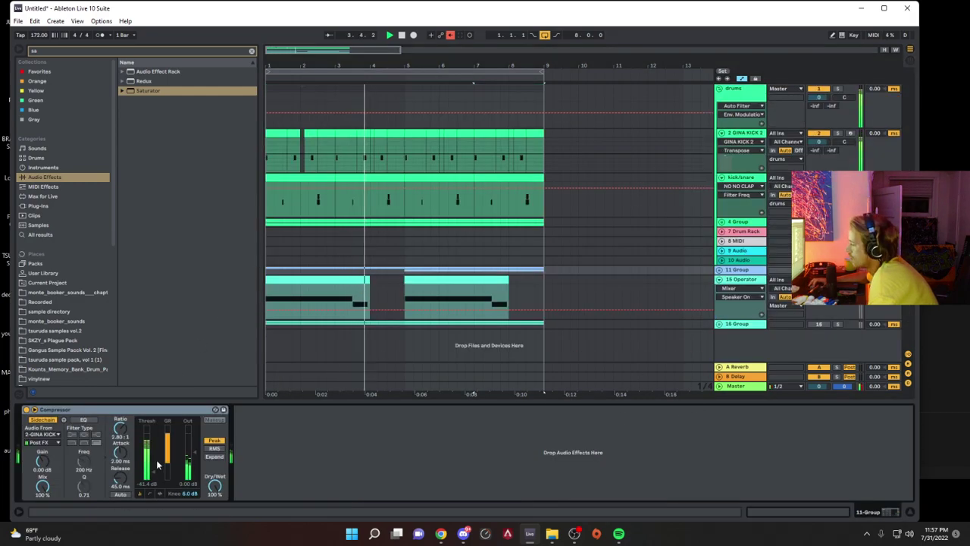
drag(154, 472, 150, 482)
drag(121, 431, 121, 421)
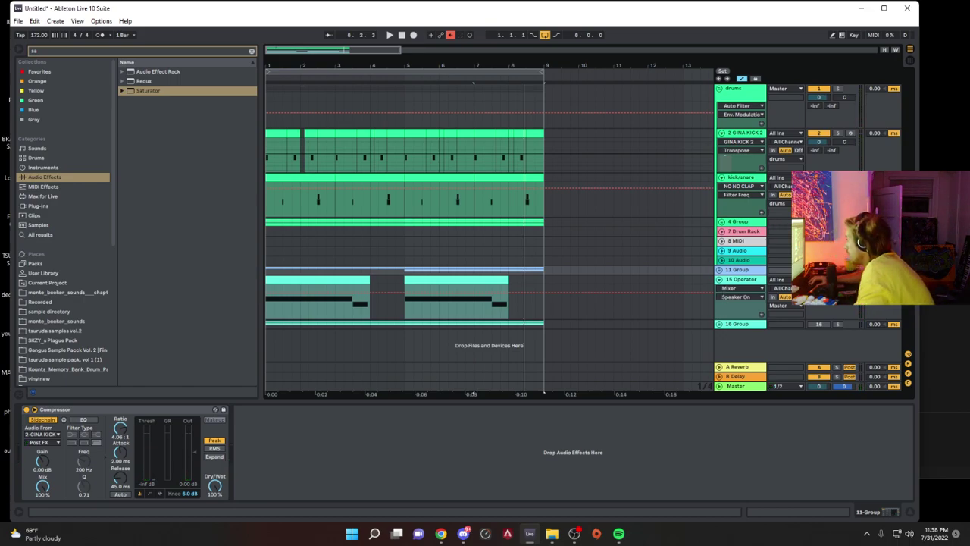
Step: Insert an audio track below 16 Group, add a default Saturator to it and switch its input monitoring off
right_click(740, 325)
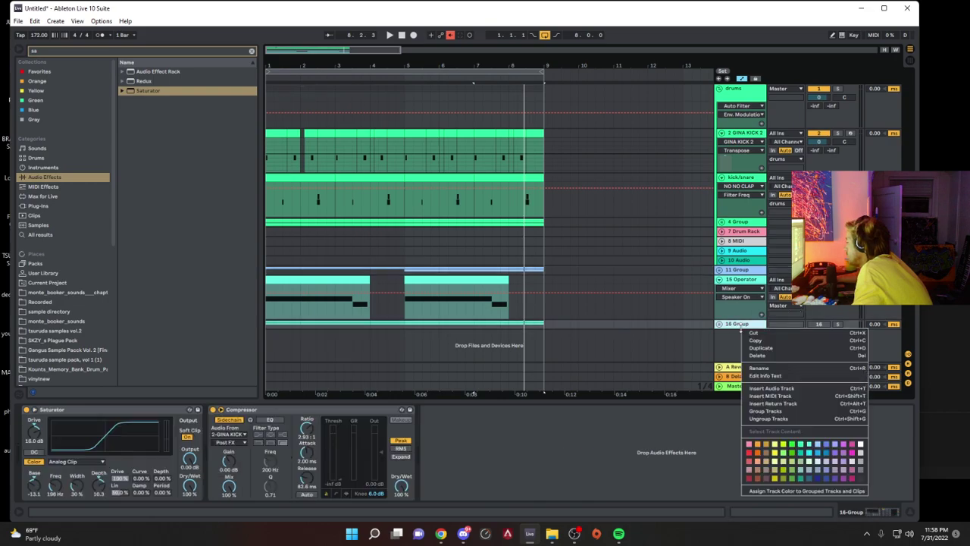
click(780, 388)
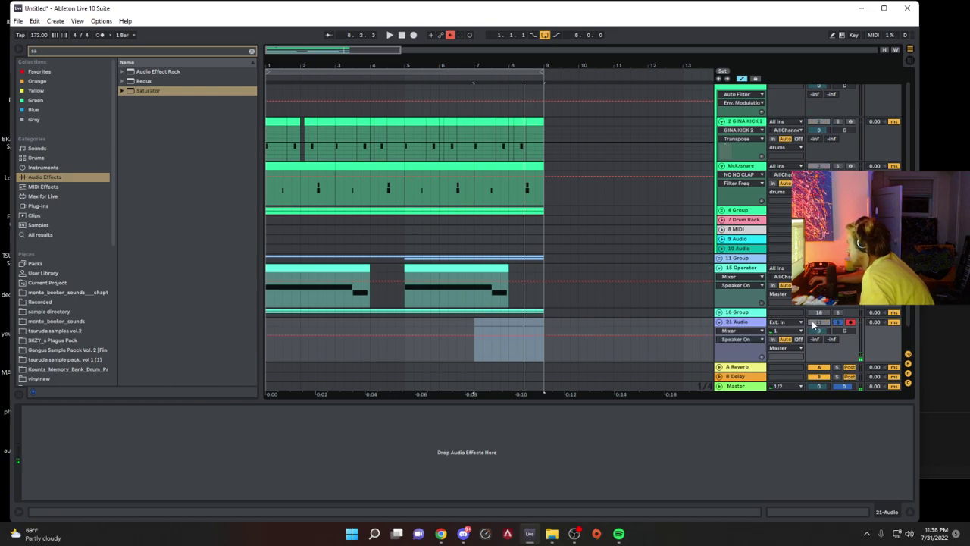
double_click(176, 90)
click(252, 50)
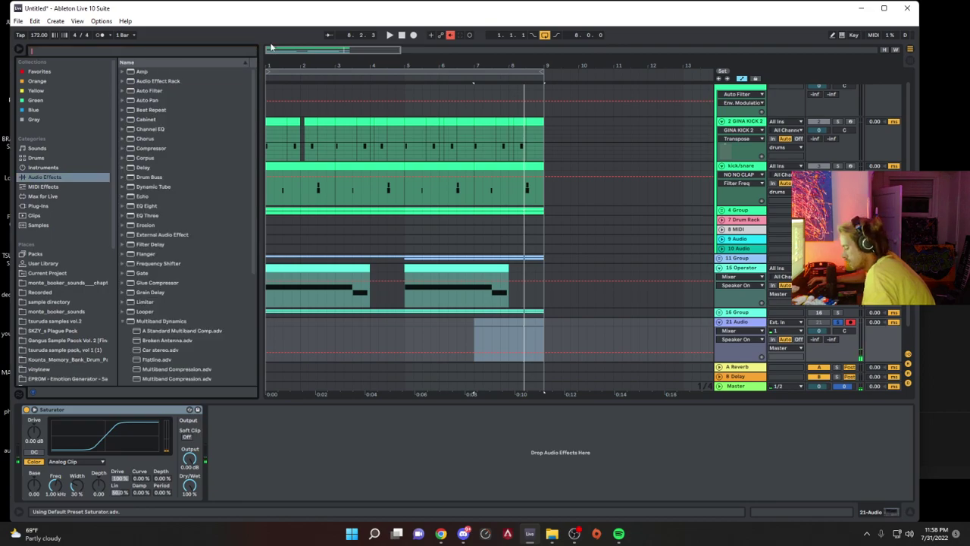
click(799, 339)
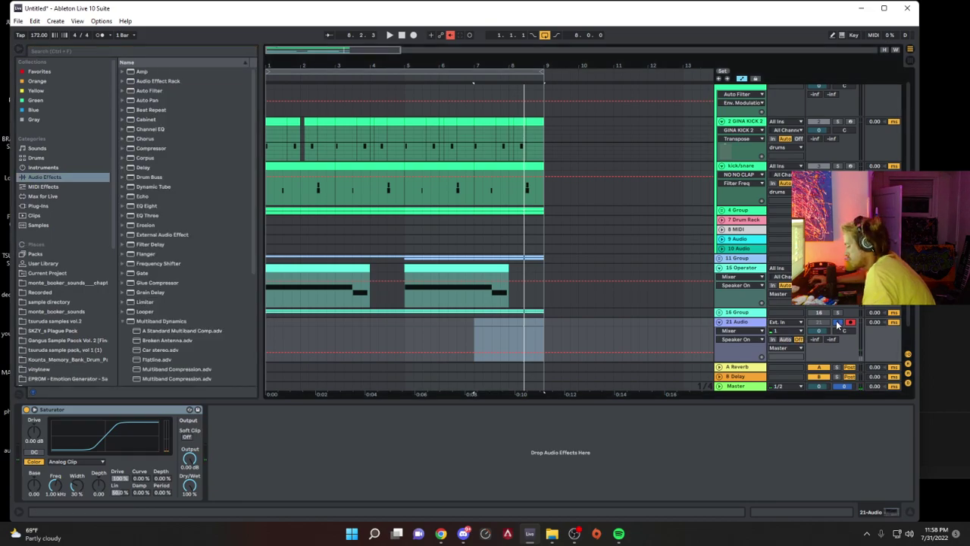
Step: Add the OTT preset to track 21, with its amount at 62% and high split frequency at about 3.4 kHz
click(217, 48)
text(ott)
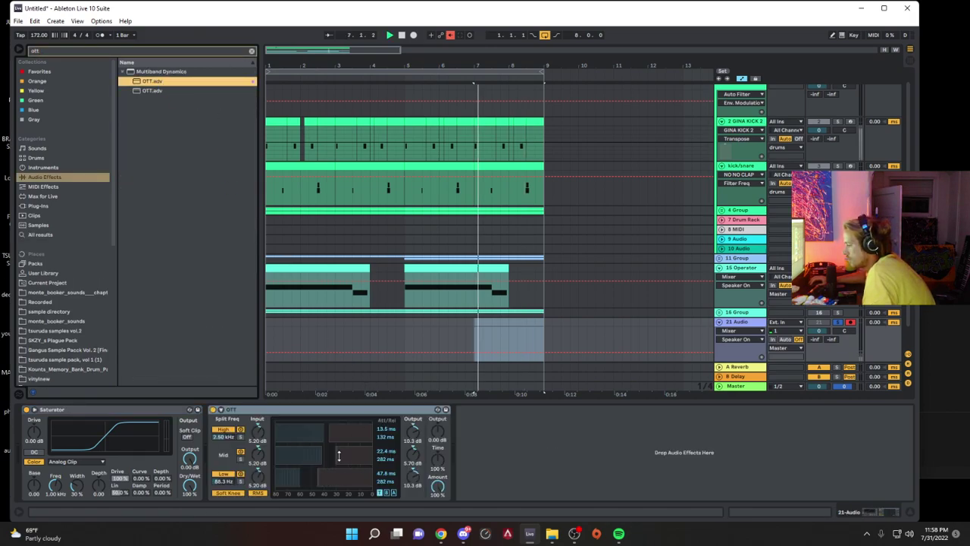
drag(437, 485, 437, 494)
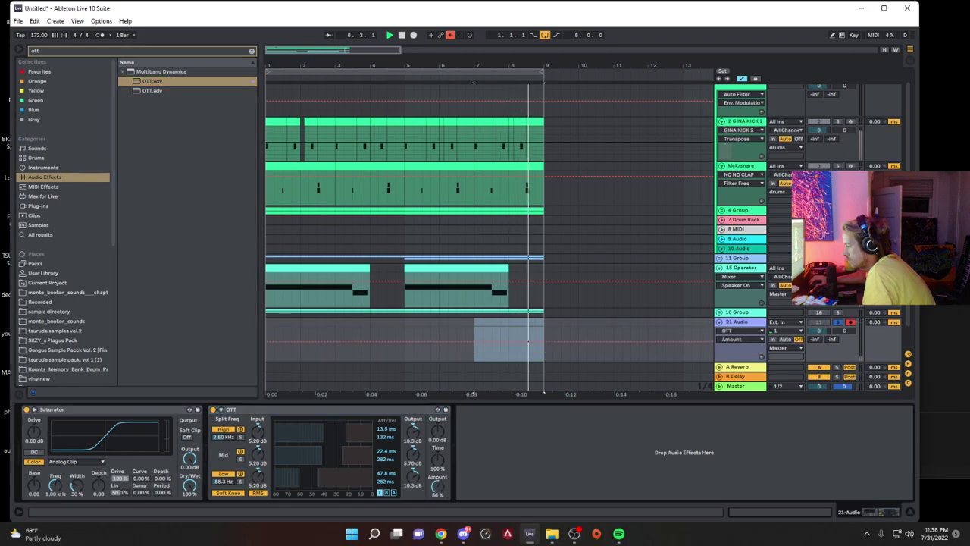
drag(224, 437, 224, 428)
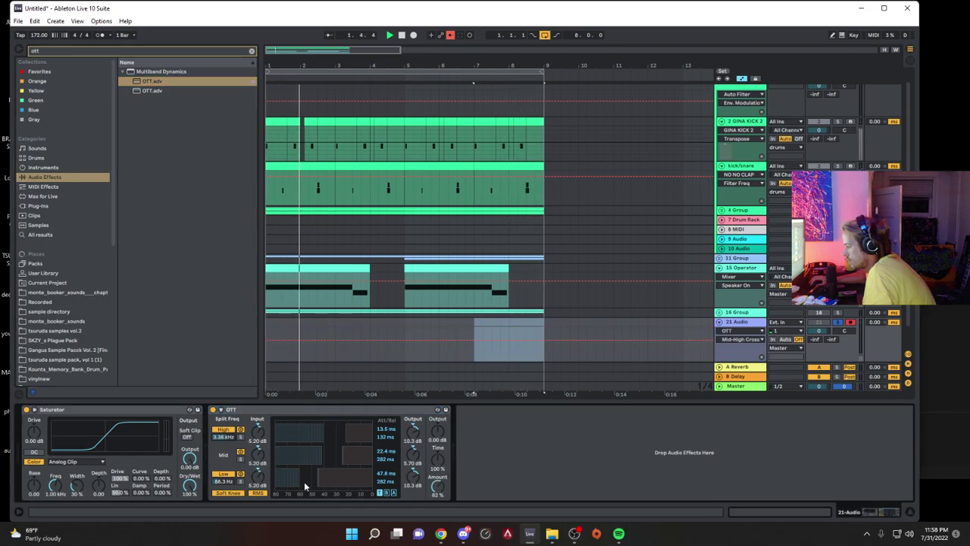
Step: Add Glue Compressor and EQ Eight to track 21, setting the compressor's threshold to -29.5 dB, makeup to 9.05 dB and dry/wet to 47%
click(250, 51)
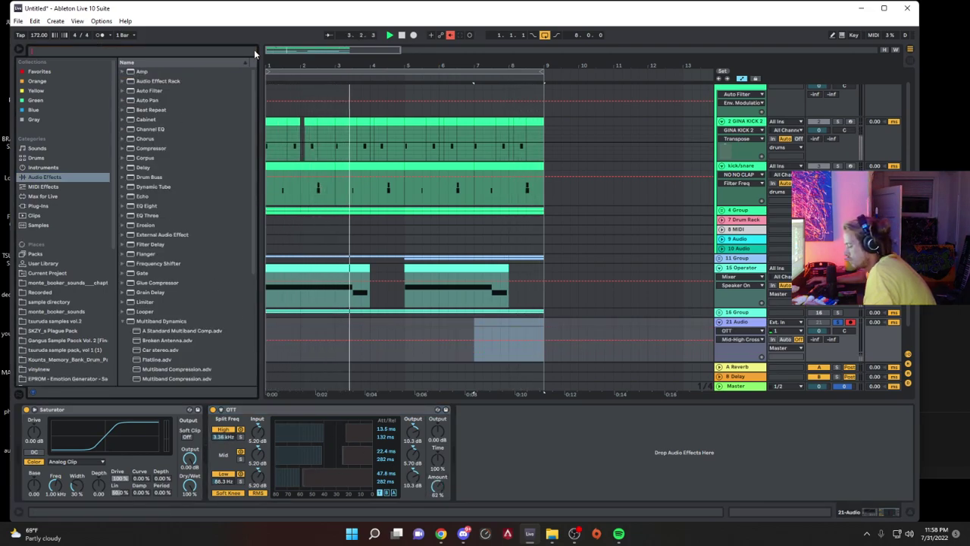
text(glu)
click(175, 81)
double_click(175, 81)
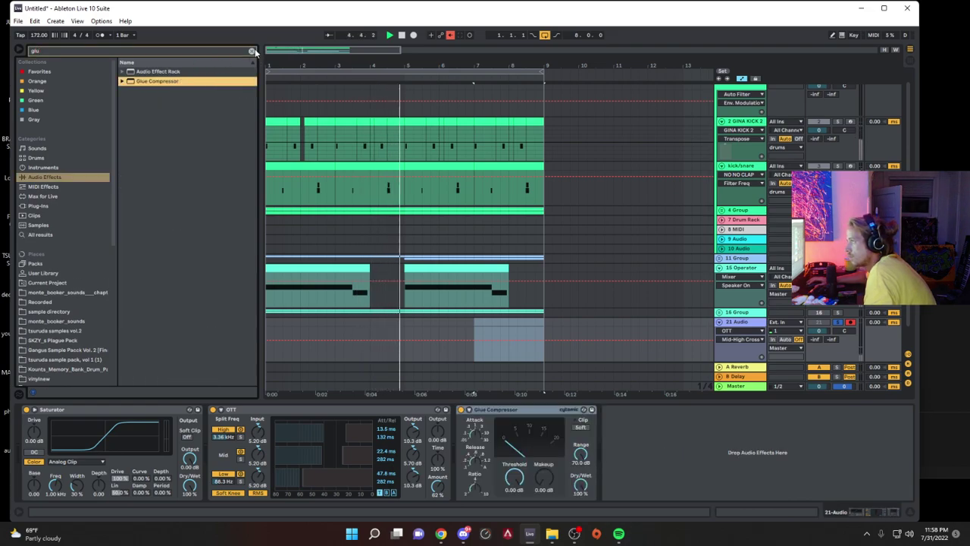
click(253, 51)
text(eq)
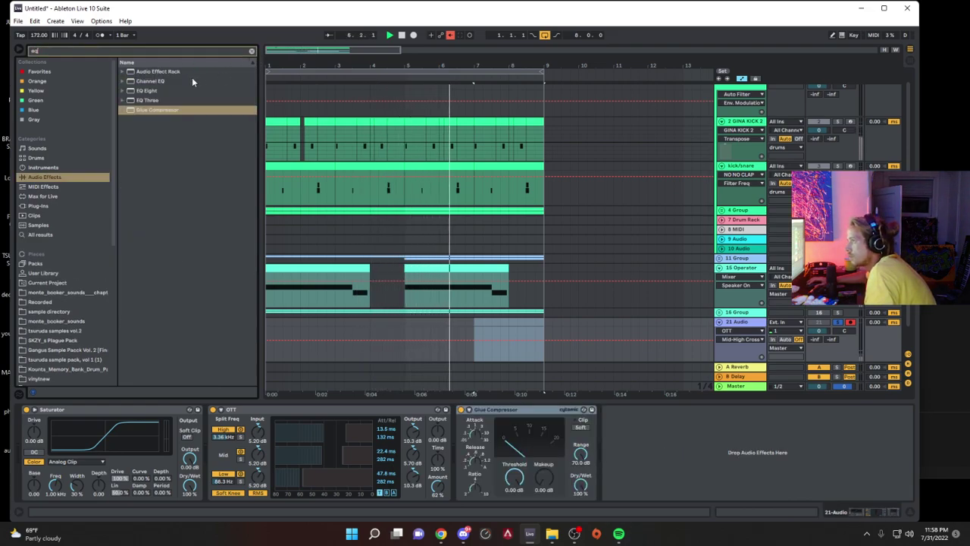
click(150, 92)
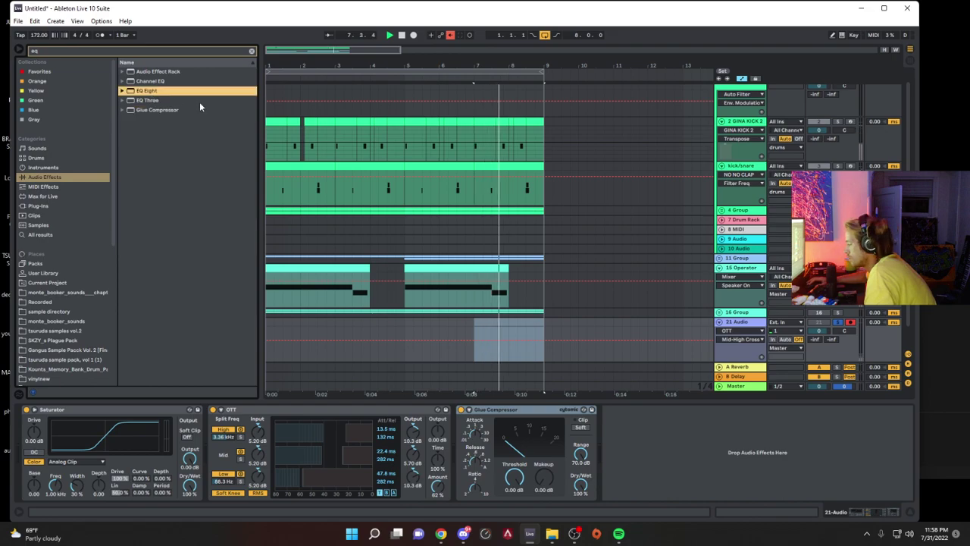
double_click(167, 94)
drag(514, 476, 545, 443)
Step: In EQ Eight, make band 1 a steep low cut at 93.8 Hz and boost band 4 by 6.57 dB at 5.18 kHz
click(636, 487)
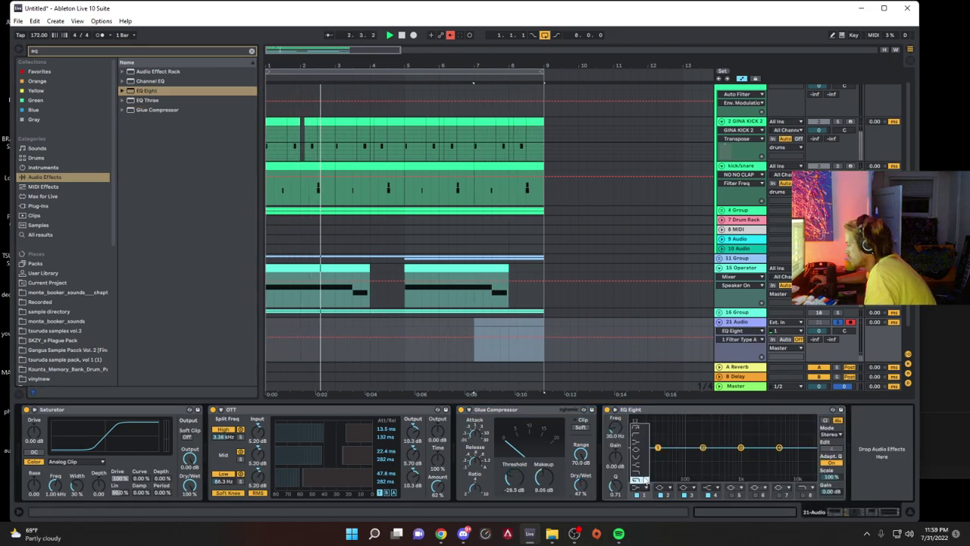
click(641, 428)
drag(658, 448, 684, 453)
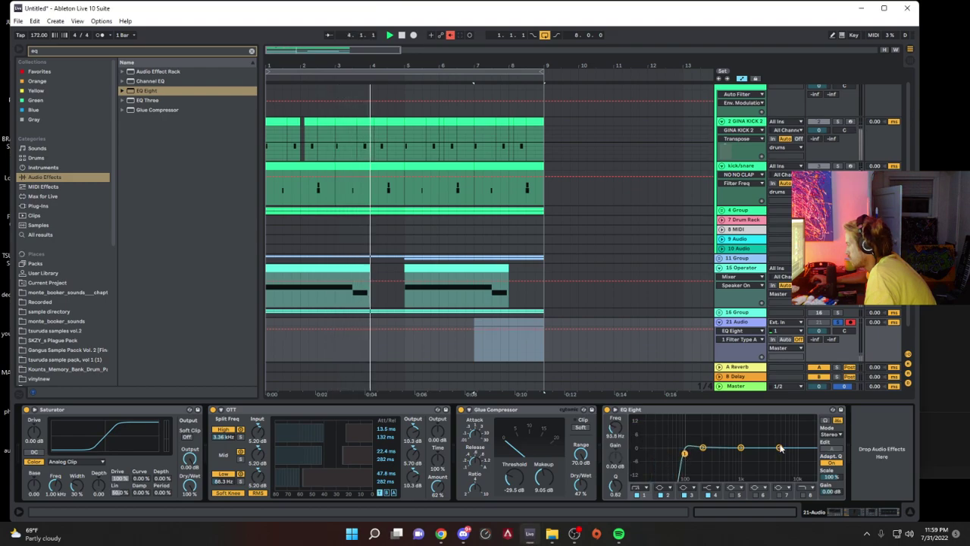
drag(779, 447, 779, 434)
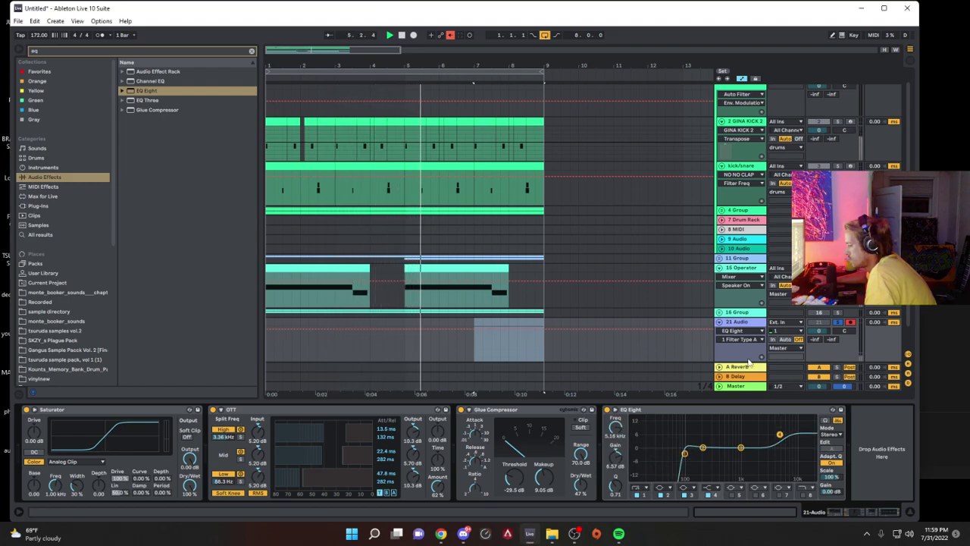
Step: With input monitoring on, set OTT's amount to 56% and Glue Compressor to -27.0 dB threshold, 15.2 dB makeup, 59% dry/wet and soft clipping
click(798, 340)
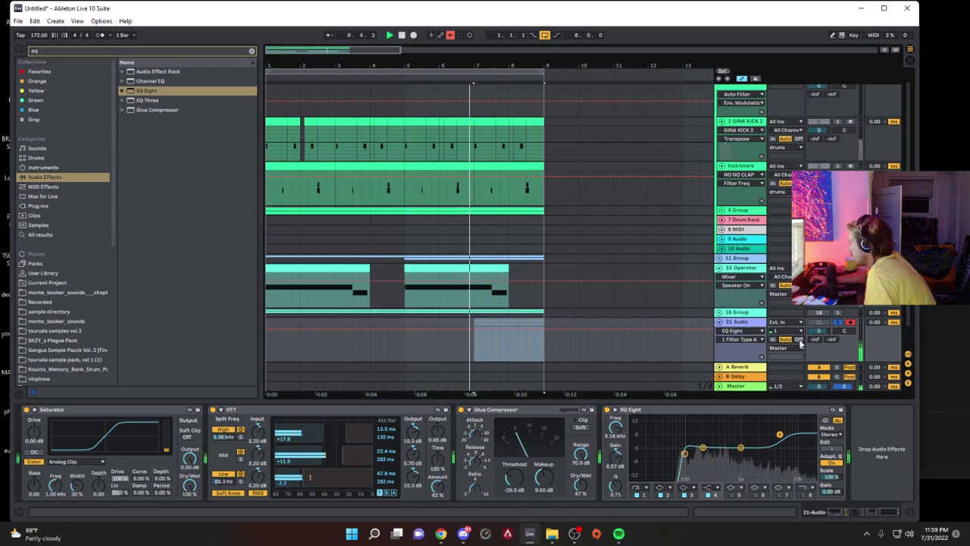
drag(437, 487, 437, 494)
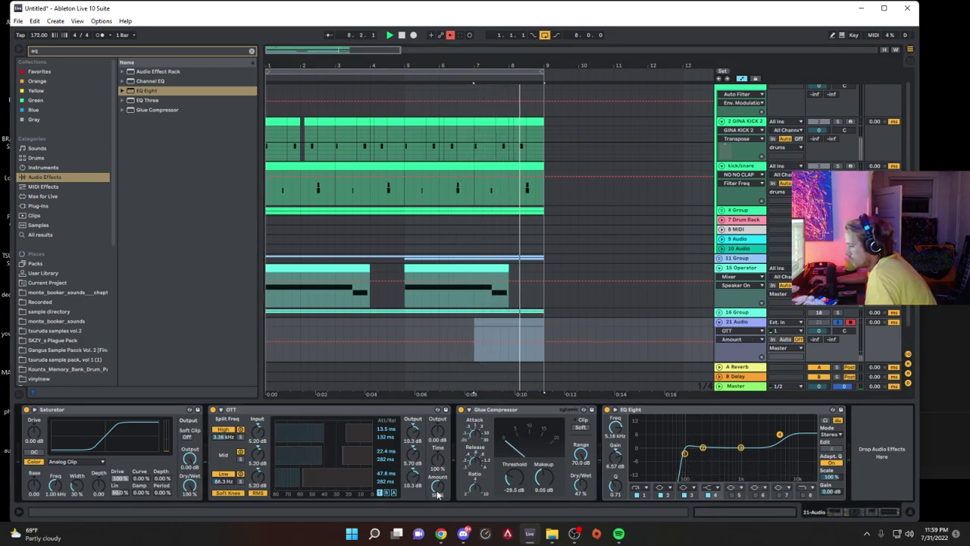
drag(515, 479, 581, 485)
click(580, 427)
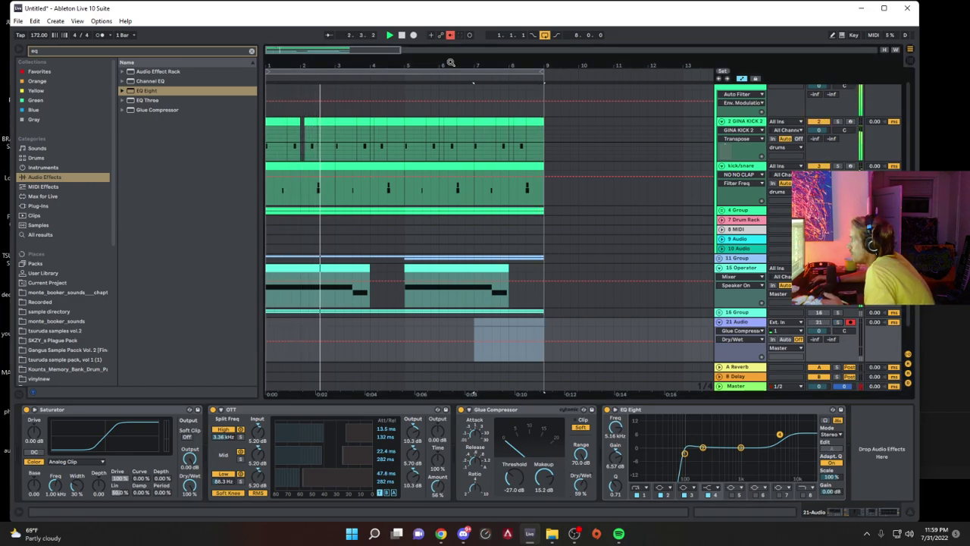
Step: Record a looped take on track 21 over bars 1 to 9 and duplicate its clip twice, up to bar 25
click(413, 35)
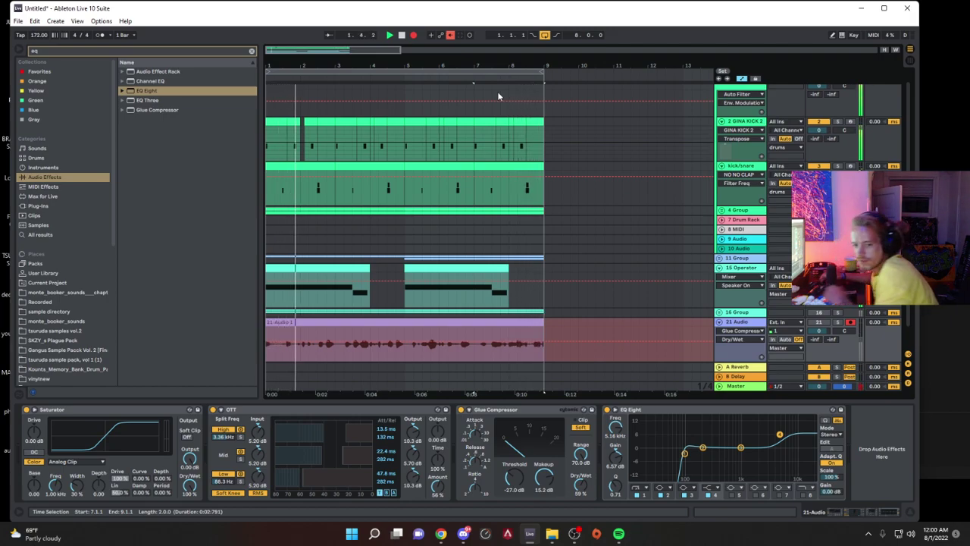
key(space)
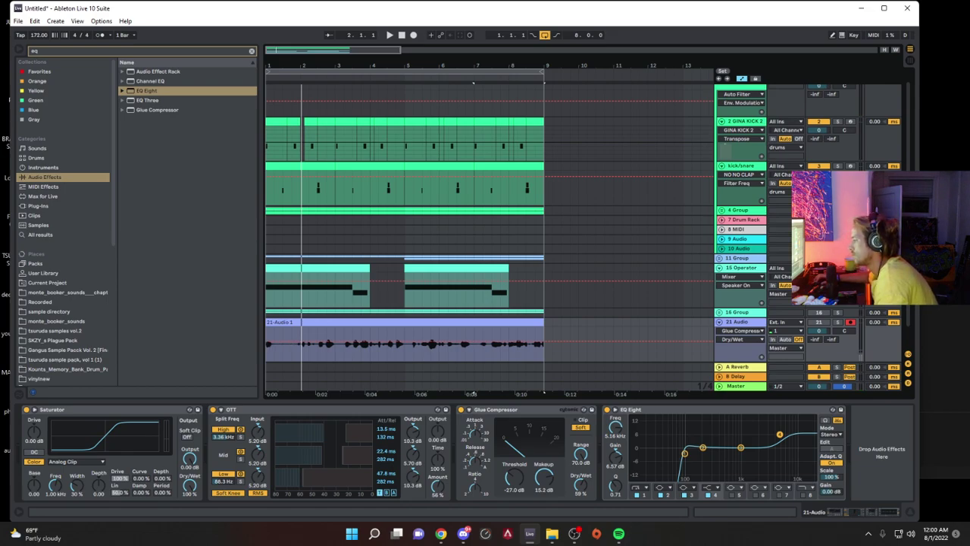
key(ctrl+d)
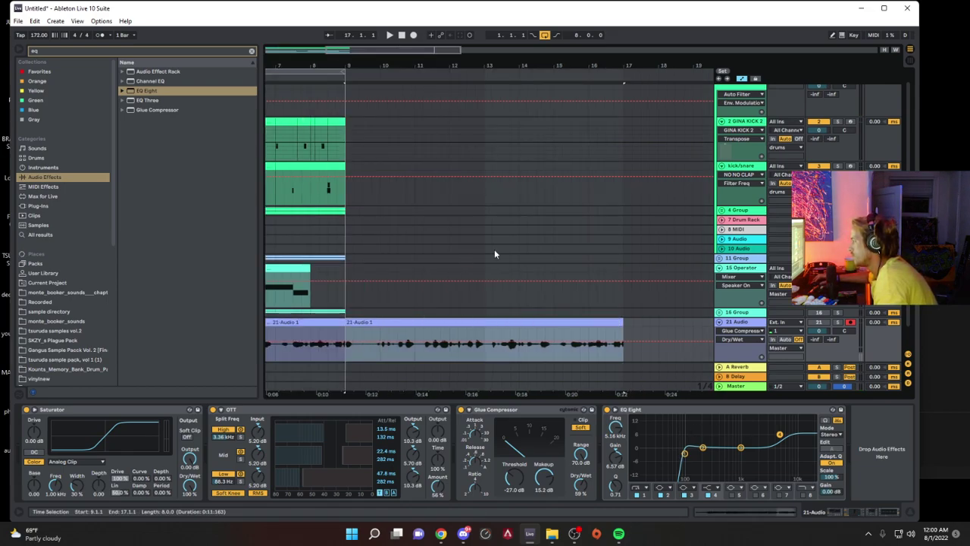
key(ctrl+d)
drag(390, 66, 390, 18)
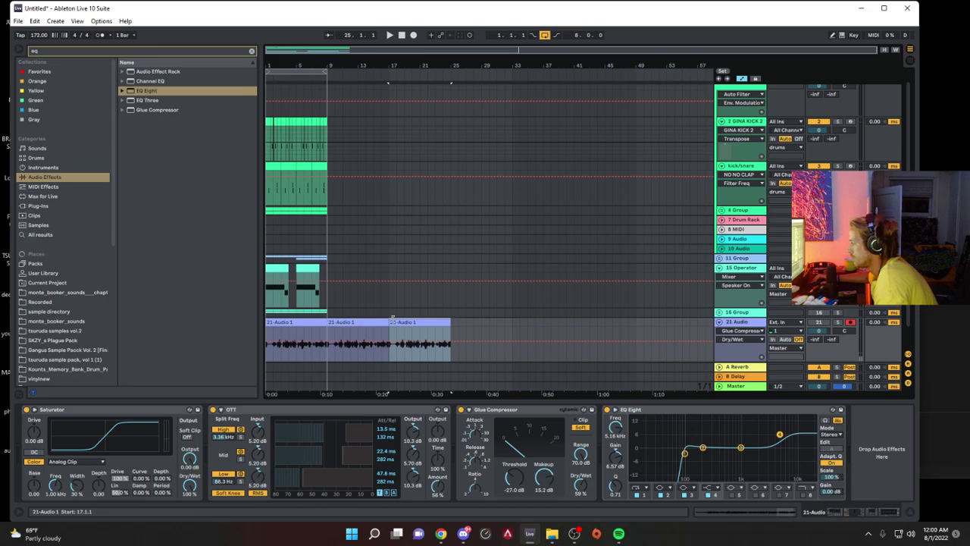
Step: Extend the start of track 21's last clip copy back to bar 1 and open the clip in the sample editor
drag(447, 341, 169, 332)
key(ctrl+j)
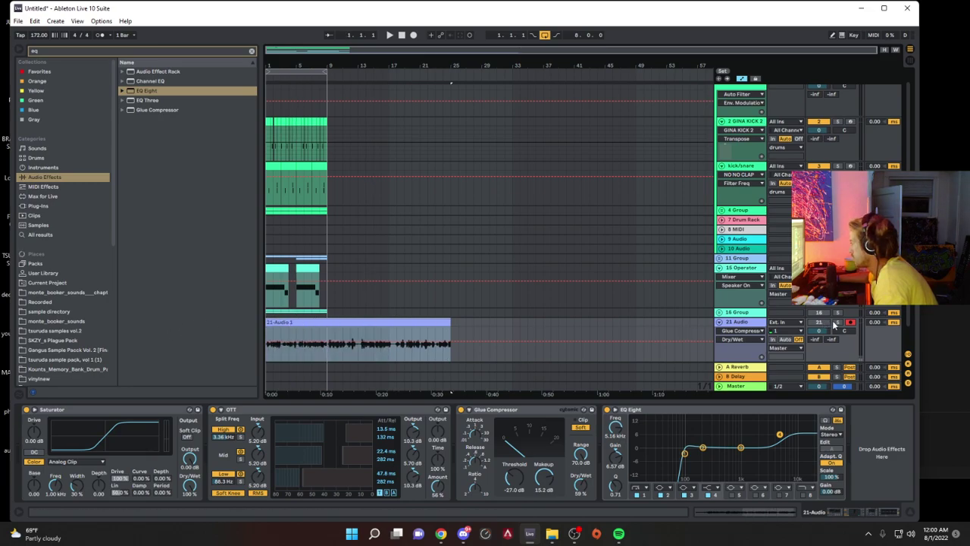
double_click(391, 325)
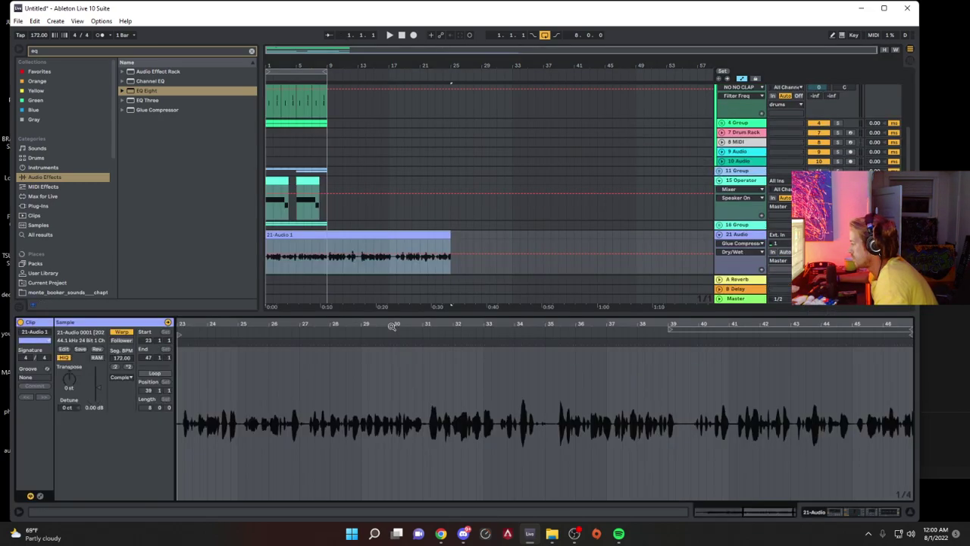
Step: Duplicate track 21's clip after itself, extend the copy's start backwards, and place its sample bars 7 to 18 at bar 1
drag(306, 323, 306, 295)
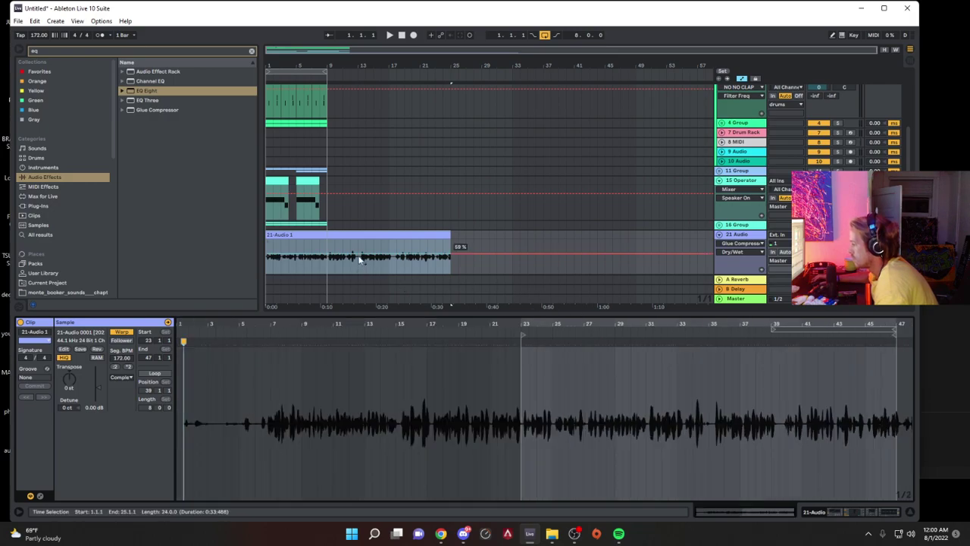
key(ctrl+d)
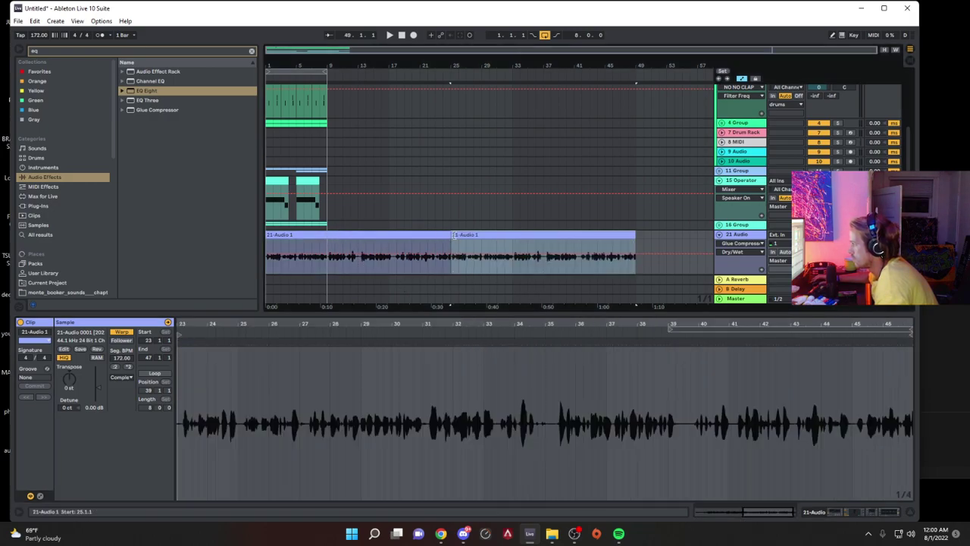
drag(452, 236, 265, 239)
drag(325, 266, 302, 240)
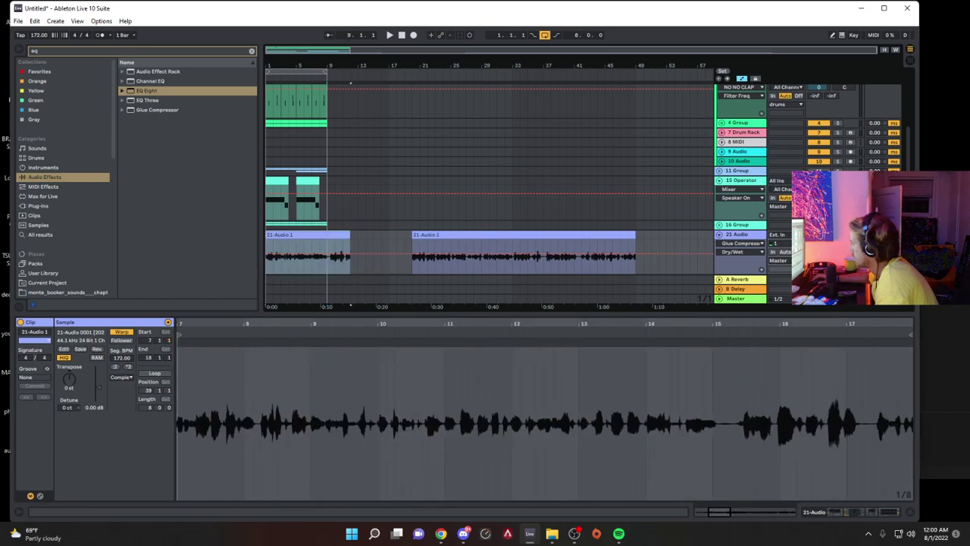
key(space)
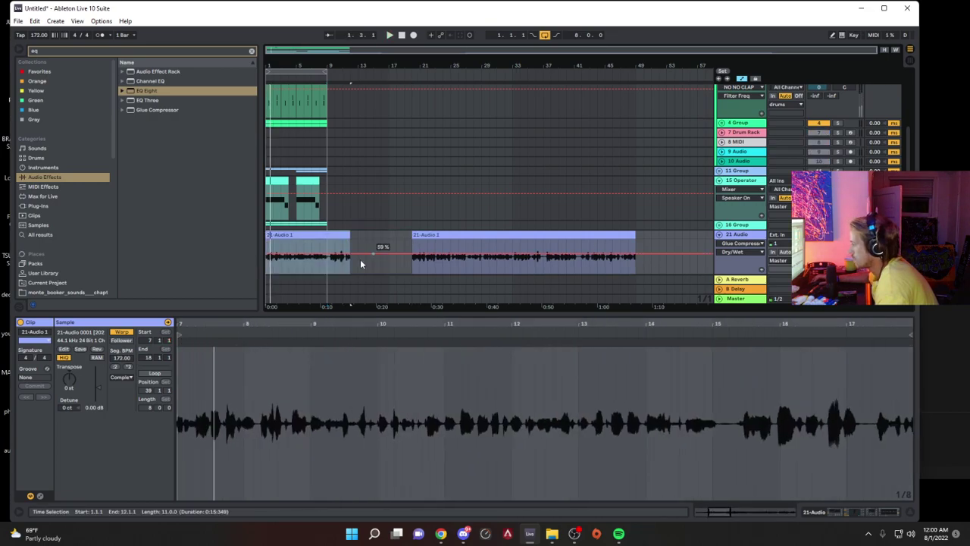
drag(250, 326, 325, 307)
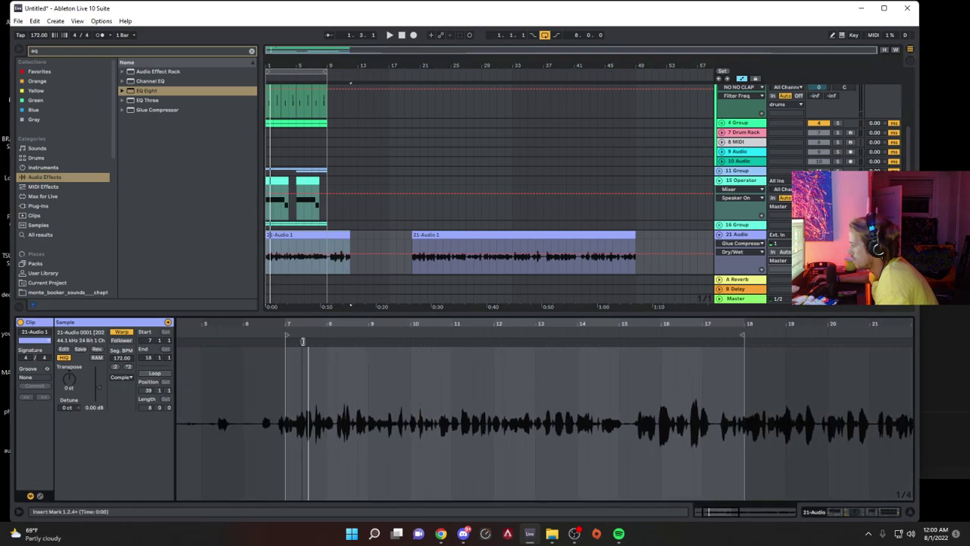
key(space)
key(space)
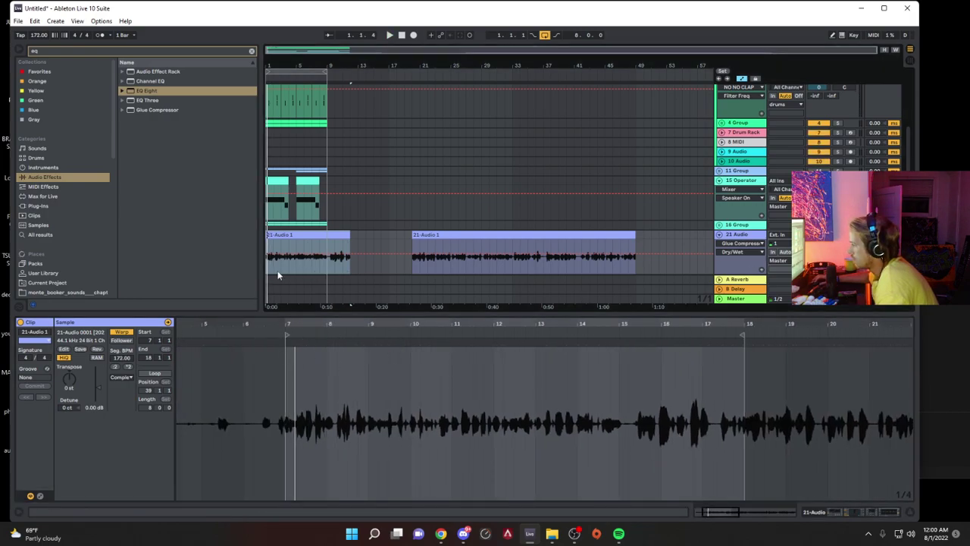
Step: Align the bar 1 clip with the beat by ear, turning warping off and moving its sample start to 0:07.860
click(294, 234)
key(space)
key(space)
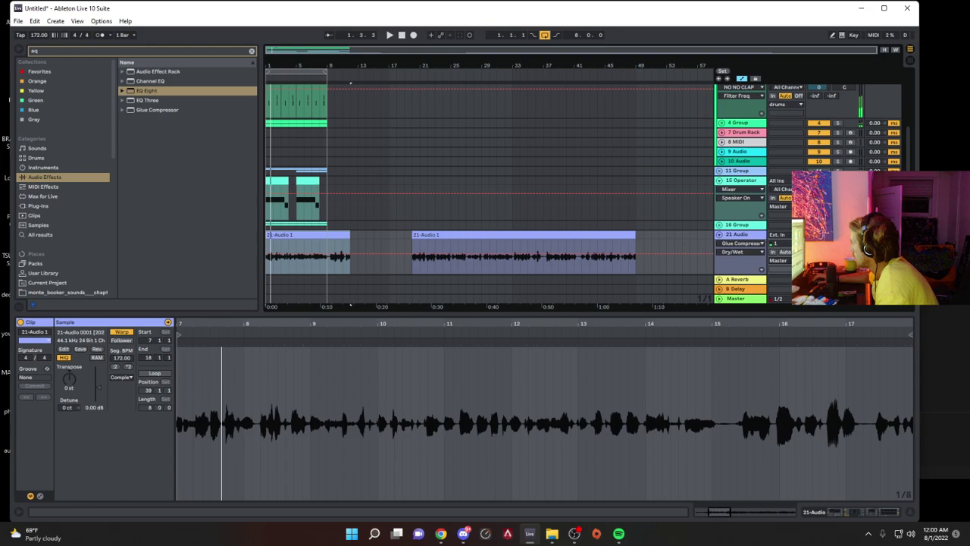
key(space)
key(space)
mouse_move(203, 328)
mouse_down()
mouse_move(318, 320)
mouse_move(291, 334)
mouse_move(298, 345)
mouse_move(373, 334)
mouse_move(367, 342)
mouse_up()
key(space)
key(space)
key(space)
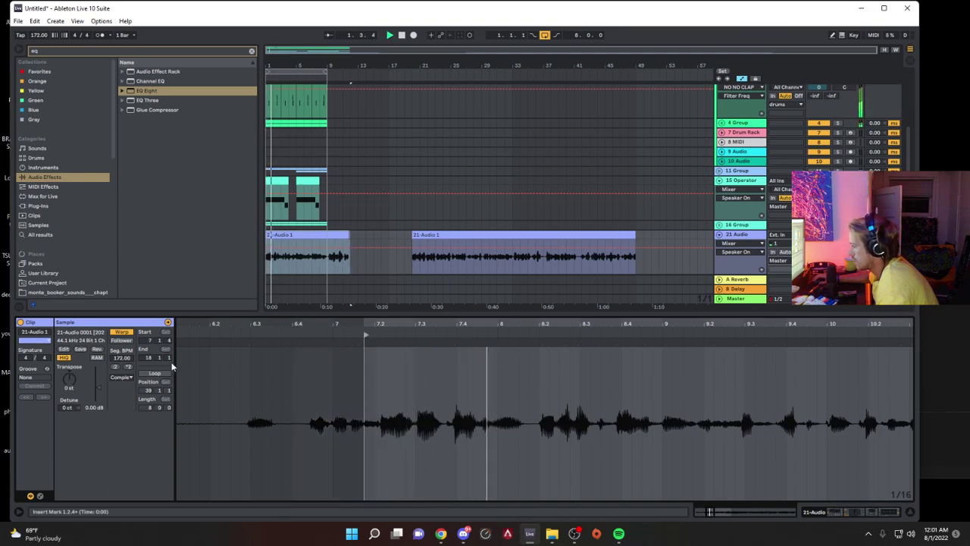
click(121, 331)
drag(298, 326, 284, 327)
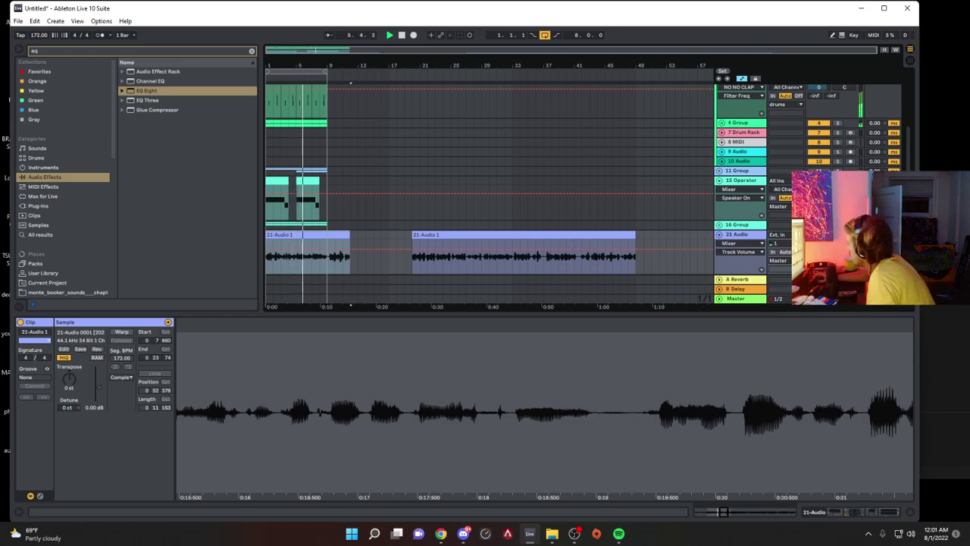
Step: Delete the part of track 21's first clip that extends past bar 9
double_click(745, 235)
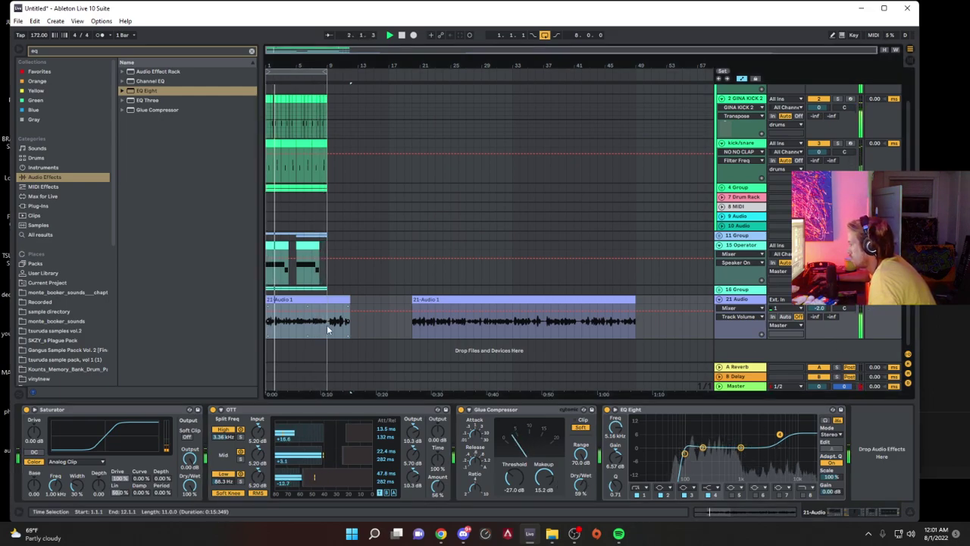
drag(326, 324, 366, 325)
key(Delete)
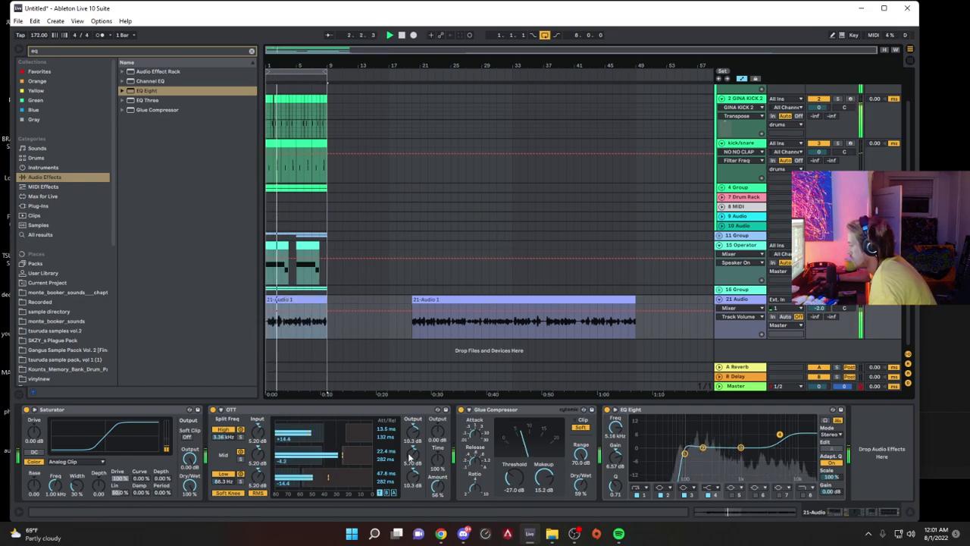
Step: Set OTT's amount to 67%, EQ Eight's band 1 low cut to 89.9 Hz and track 21's volume to -2.8 dB
drag(438, 485, 439, 475)
drag(684, 453, 684, 460)
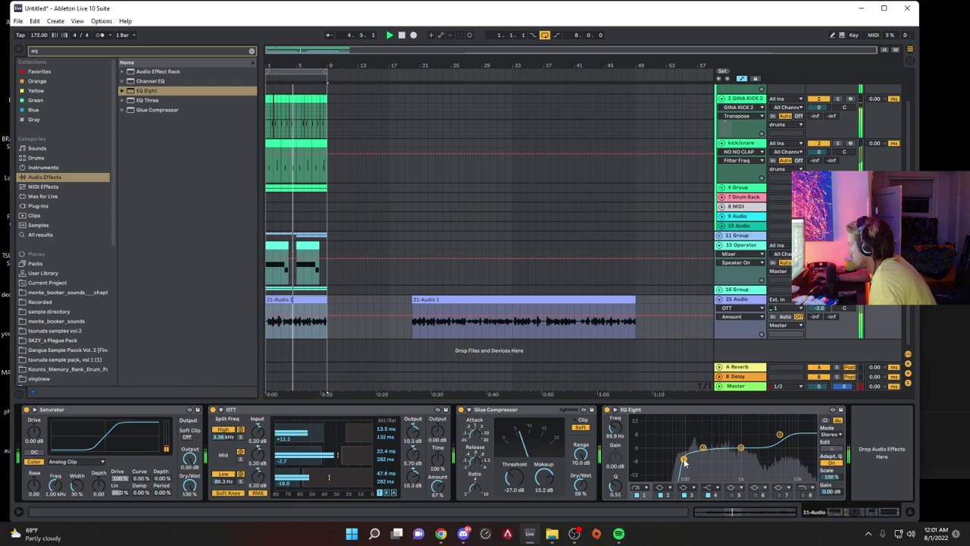
click(745, 299)
drag(818, 307, 819, 310)
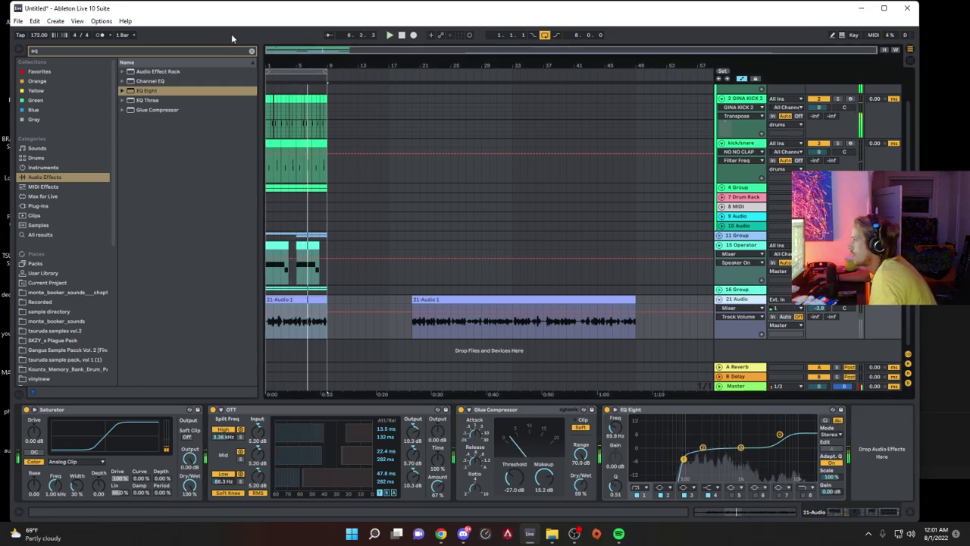
Step: Add Auto Filter after EQ Eight with 22.2 envelope, 5.74 kHz and 28% resonance, and cut EQ band 2 by 1.61 dB at 211 Hz
click(252, 50)
text(aut)
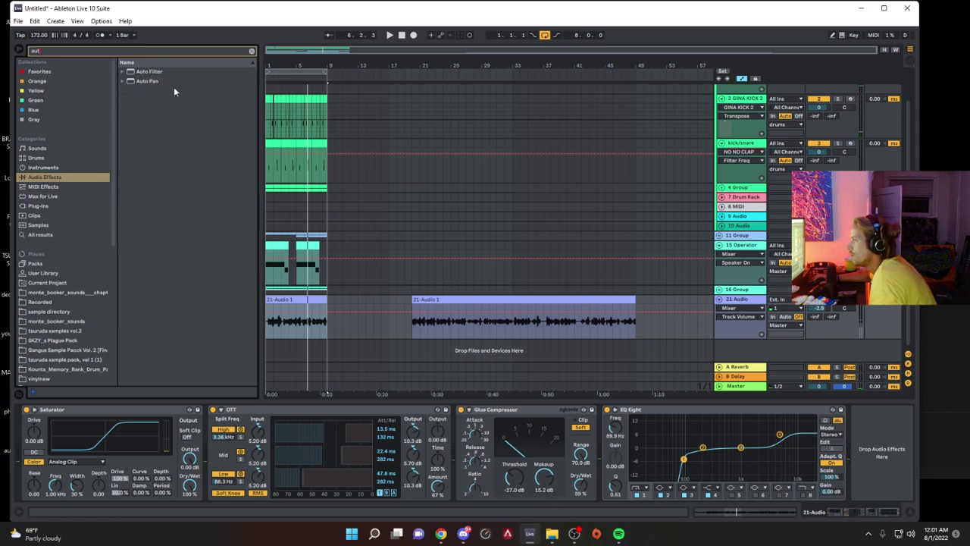
drag(166, 71, 703, 453)
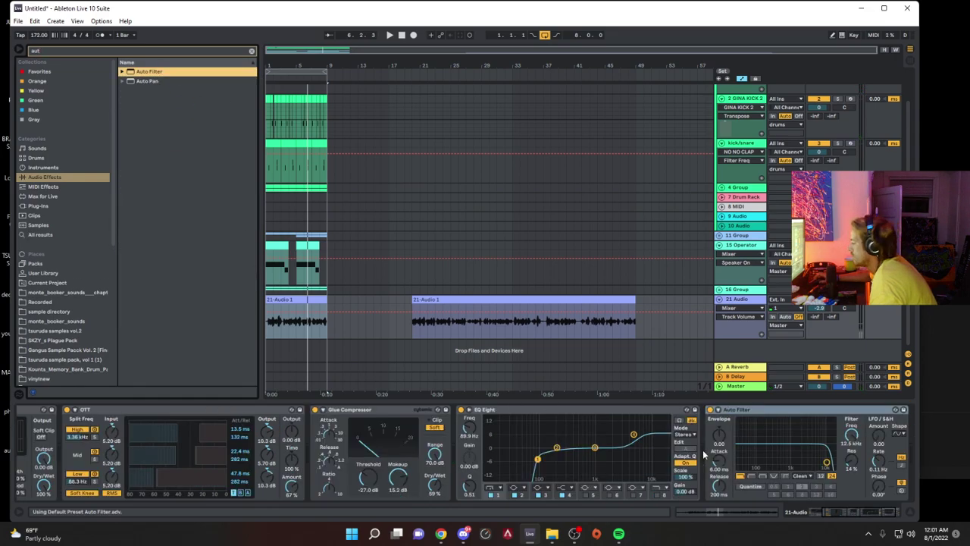
click(753, 479)
key(space)
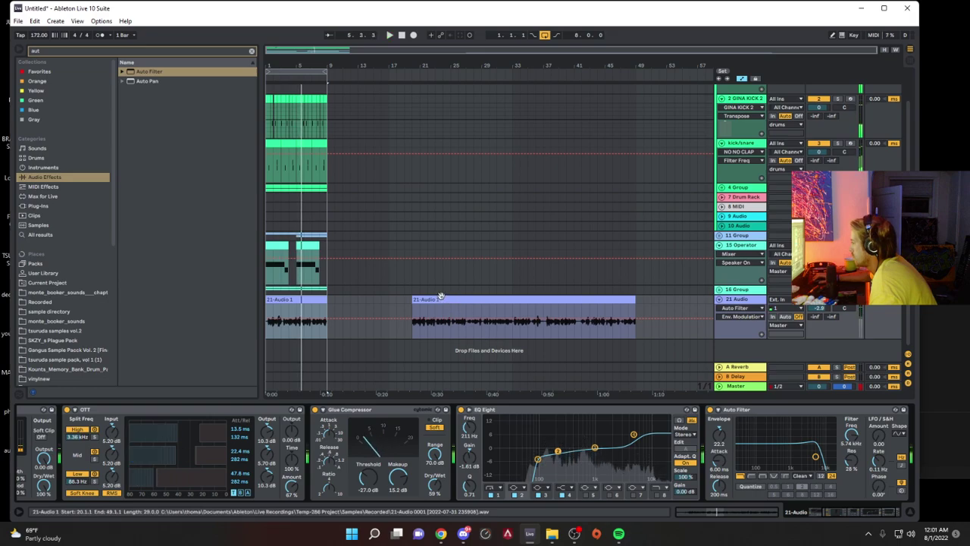
Step: Extend track 21's second clip back toward the beginning, then clear the track between bars 1 and 9
drag(413, 306, 218, 307)
drag(313, 300, 236, 301)
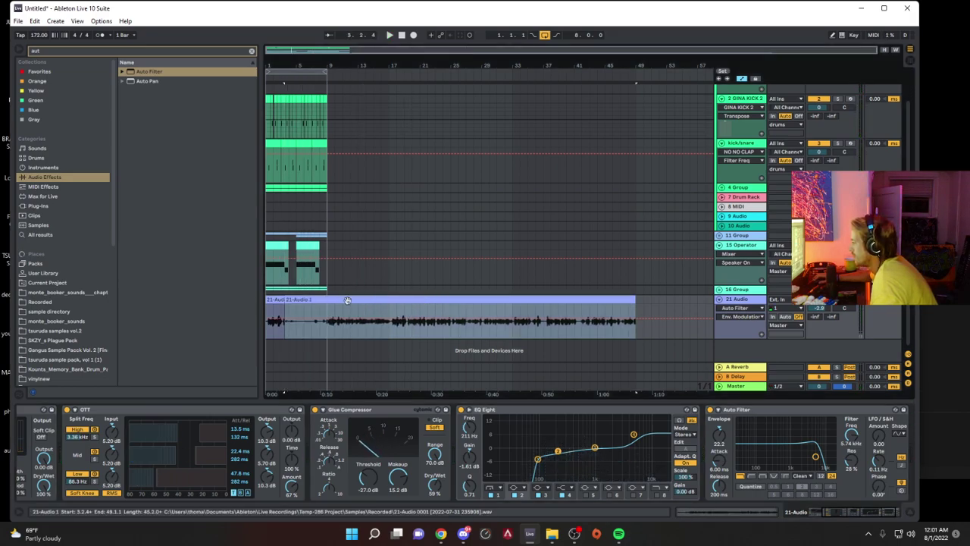
click(276, 300)
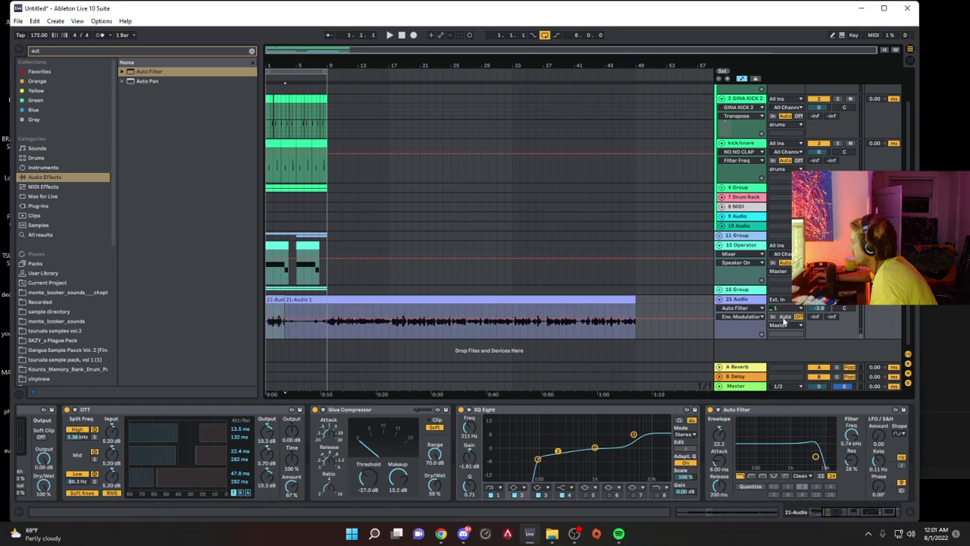
key(space)
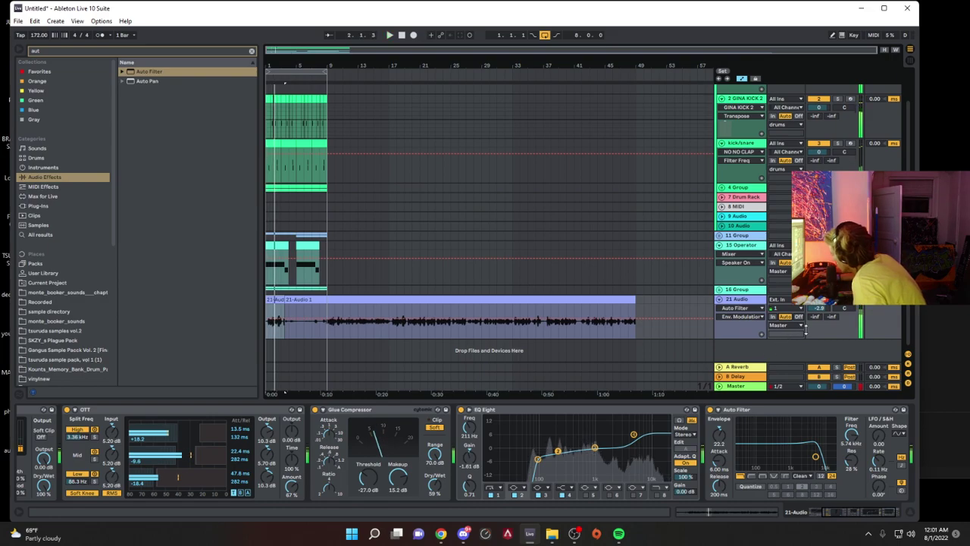
drag(325, 332, 203, 318)
key(Delete)
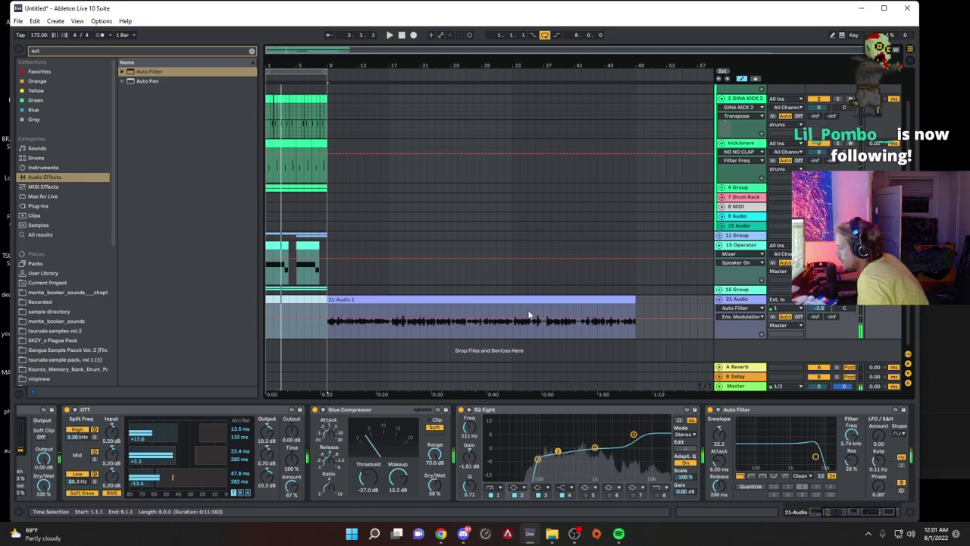
key(space)
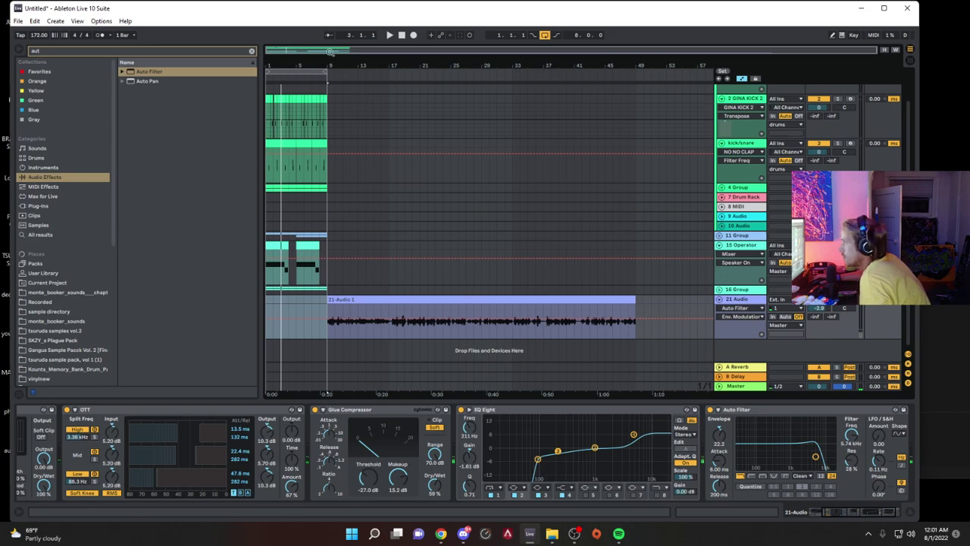
Step: Record a new looped take on track 21 over bars 1 to 9 and duplicate its clip to bar 9
click(413, 35)
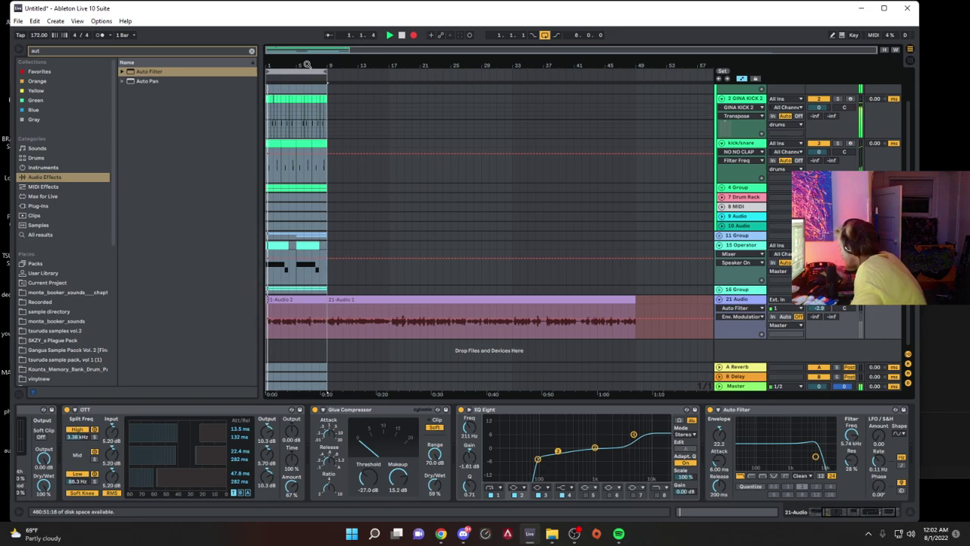
key(F9)
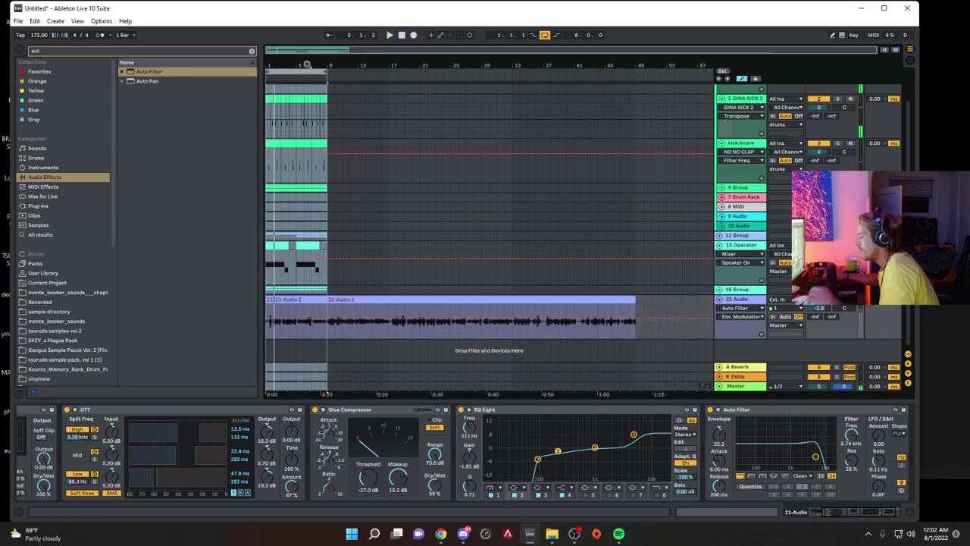
click(270, 301)
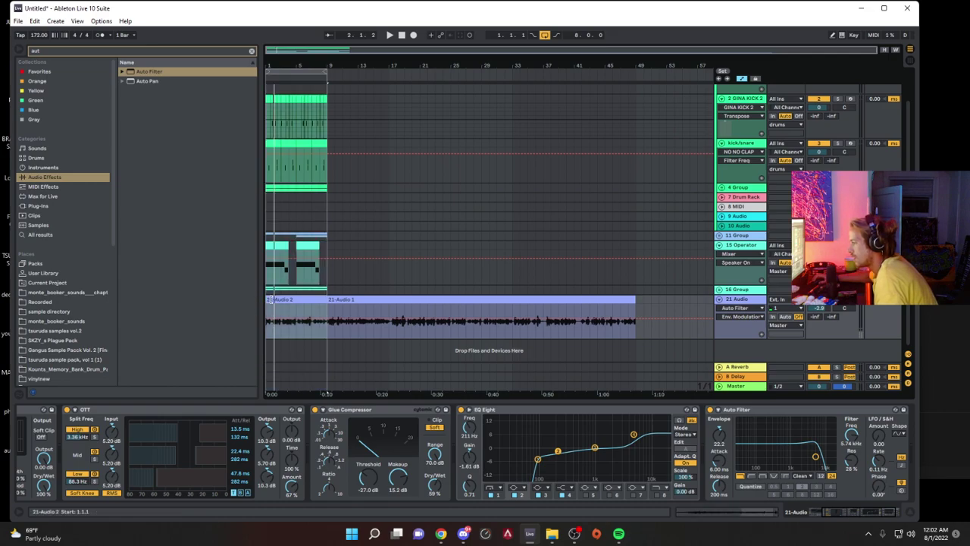
key(ctrl+d)
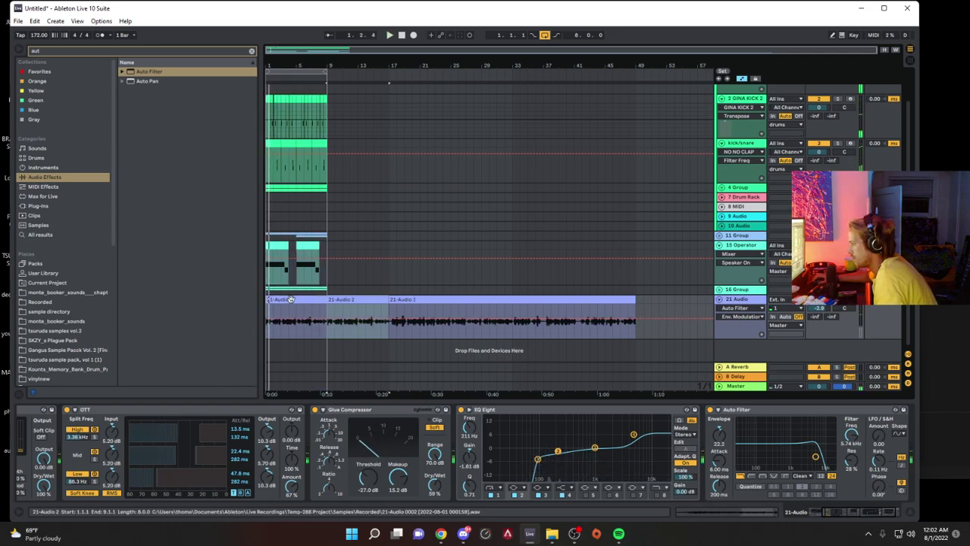
Step: Turn off warping on the new take's copy, set its sample start to 0:05.792 and move it to bar 1
double_click(352, 301)
drag(268, 324, 268, 288)
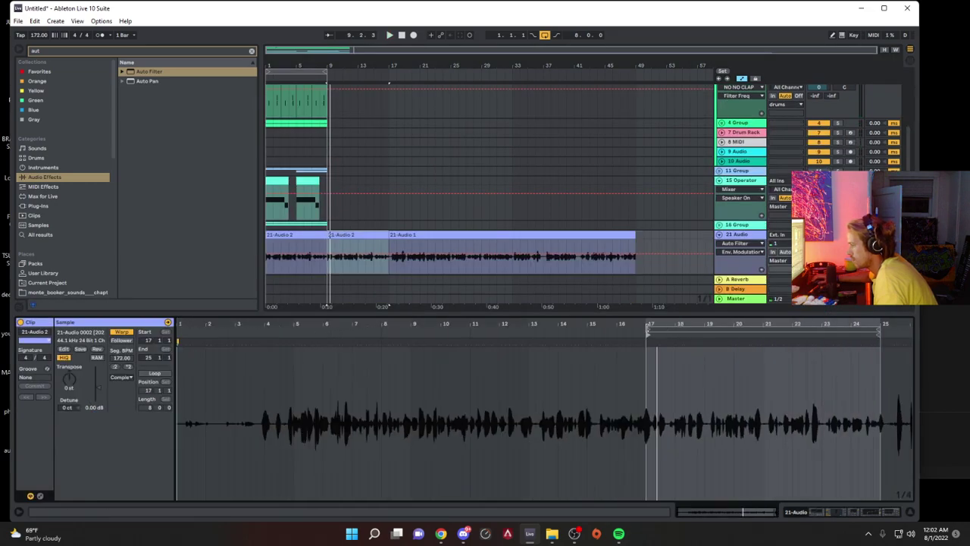
click(129, 332)
mouse_move(647, 337)
mouse_down()
mouse_move(267, 353)
mouse_move(299, 353)
mouse_up()
key(space)
key(space)
drag(365, 234, 301, 235)
key(space)
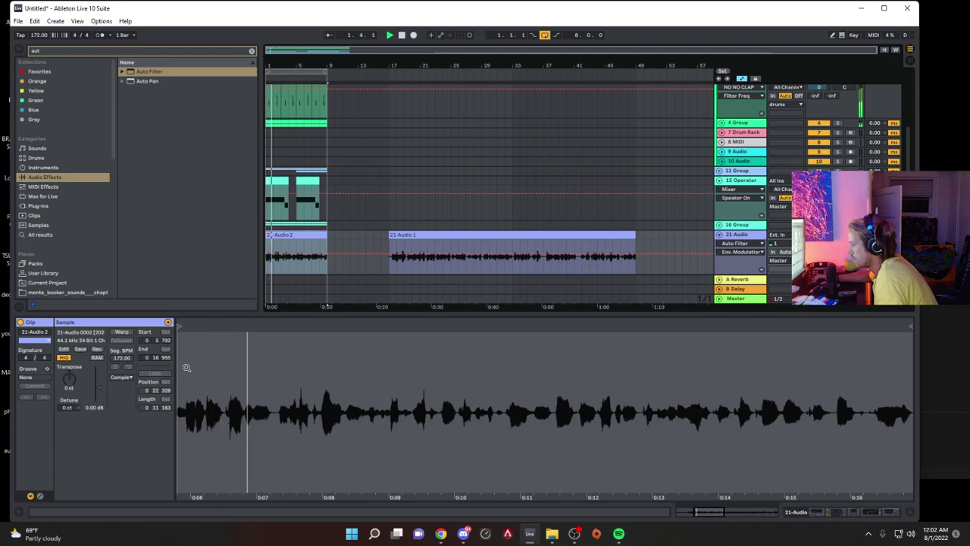
Step: Nudge the bar 1 clip's sample start to 0:05.711 and audition its timing against the beat
drag(181, 327, 203, 330)
key(space)
key(space)
key(space)
key(space)
key(space)
key(space)
key(space)
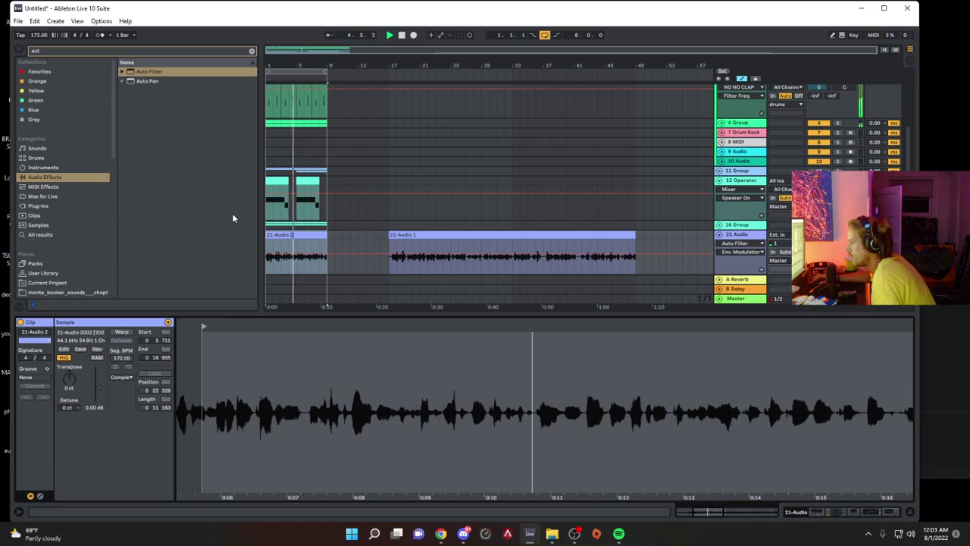
Step: Set Auto Filter to 10.5 kHz with 23% resonance and raise OTT's amount to 71% on track 21
double_click(747, 235)
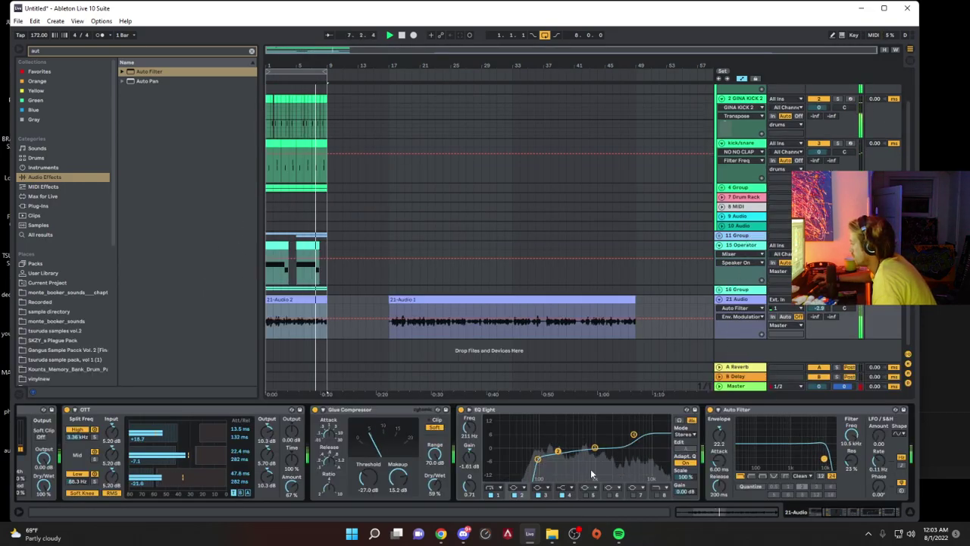
drag(293, 491, 293, 487)
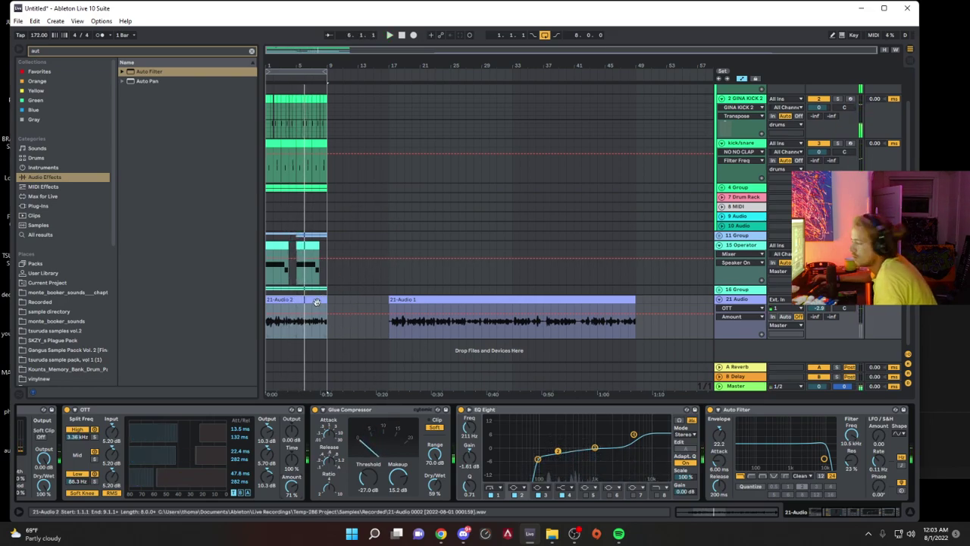
key(space)
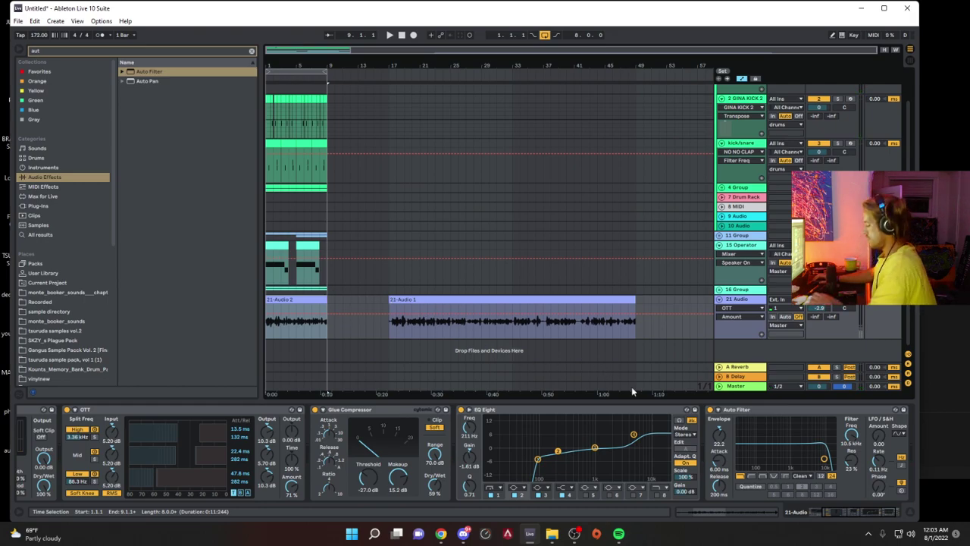
Step: Deactivate the second take's clip on track 21, move it to bar 9, and select the bars 1 to 9 loop
key(0)
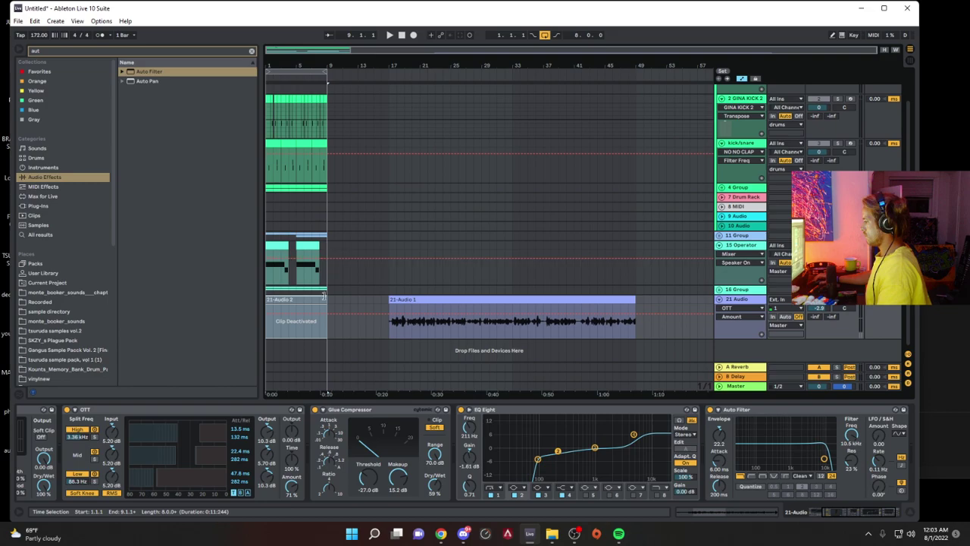
drag(301, 304, 364, 303)
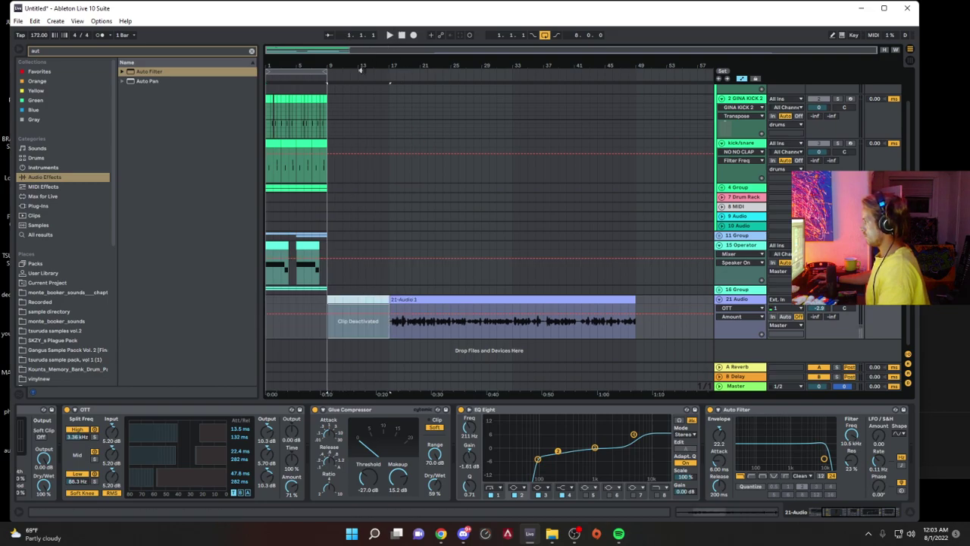
click(313, 69)
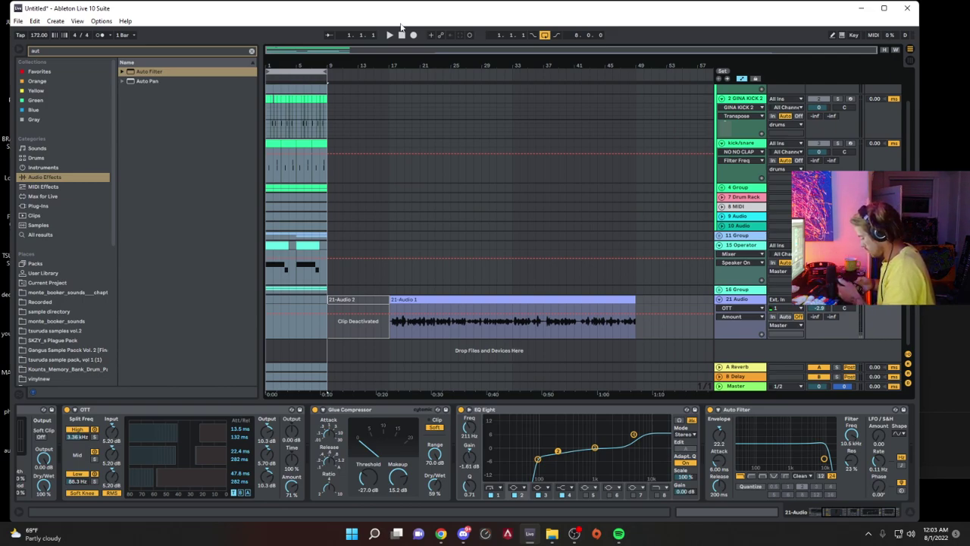
click(520, 3)
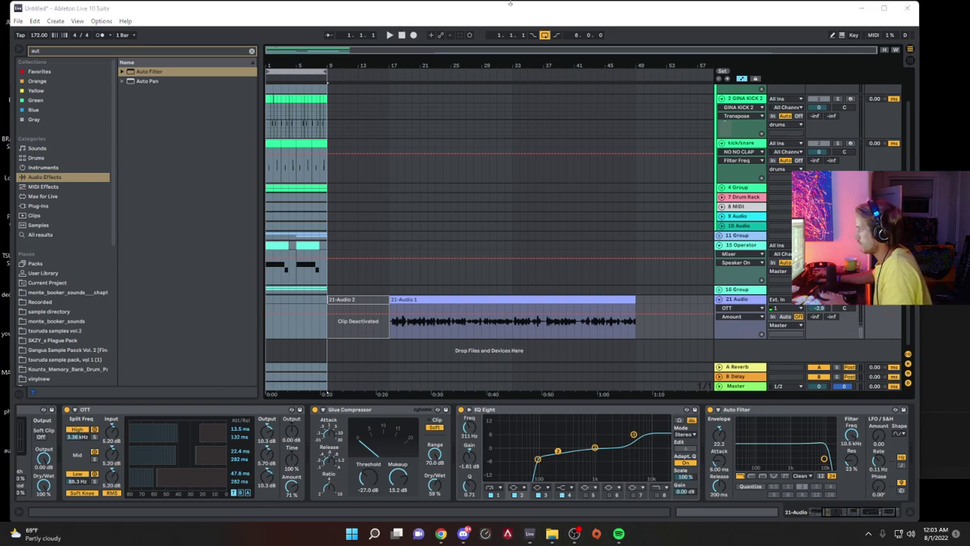
Step: Record another take on track 21 over the bars 1 to 9 loop, leaving its monitoring off
click(413, 36)
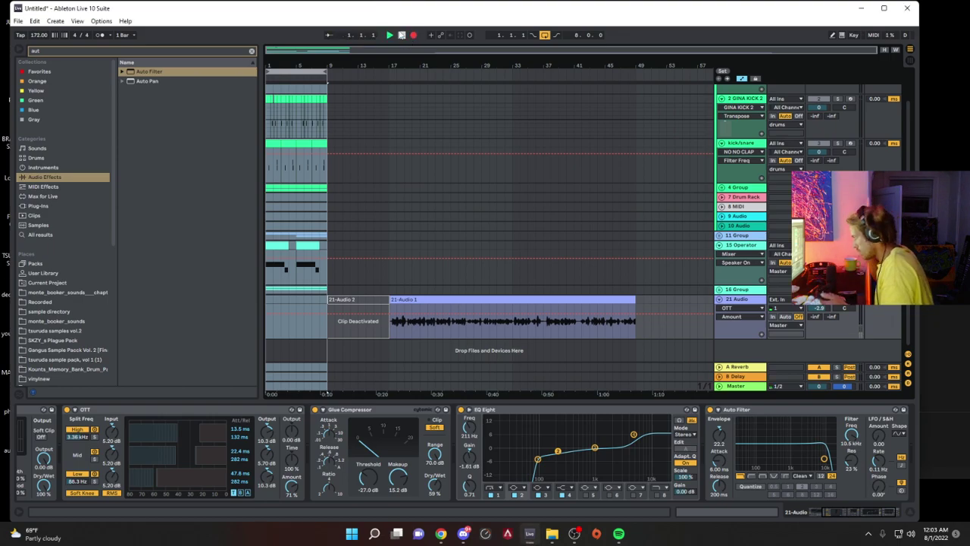
click(786, 317)
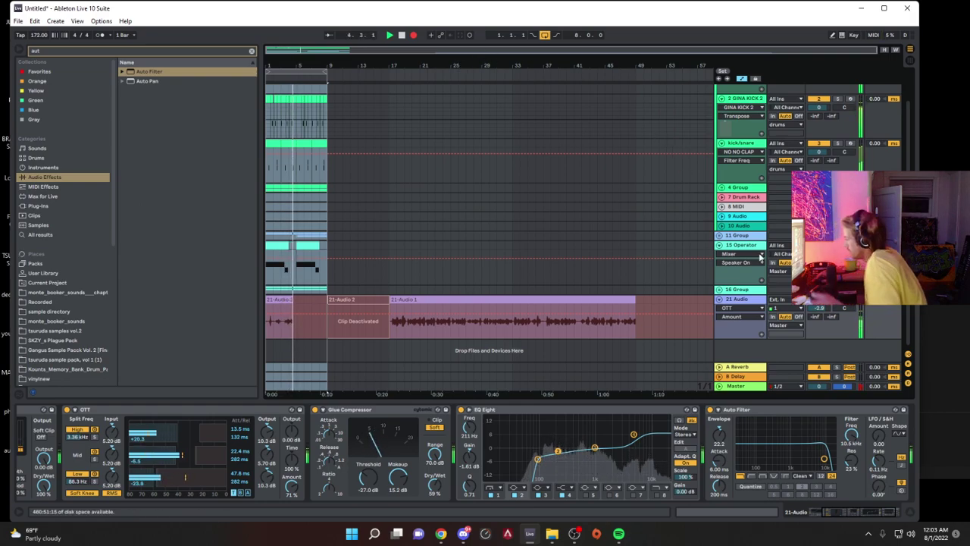
key(space)
click(799, 317)
click(279, 300)
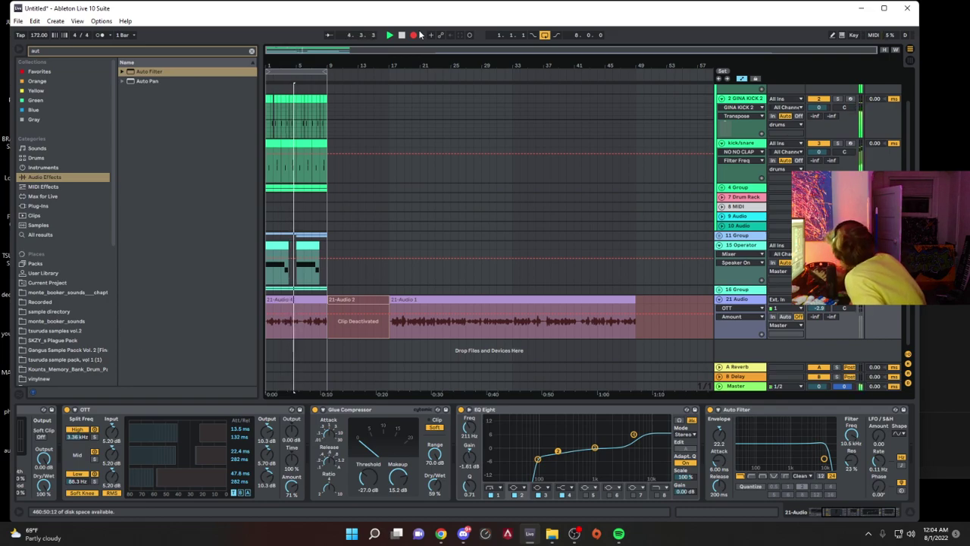
click(415, 35)
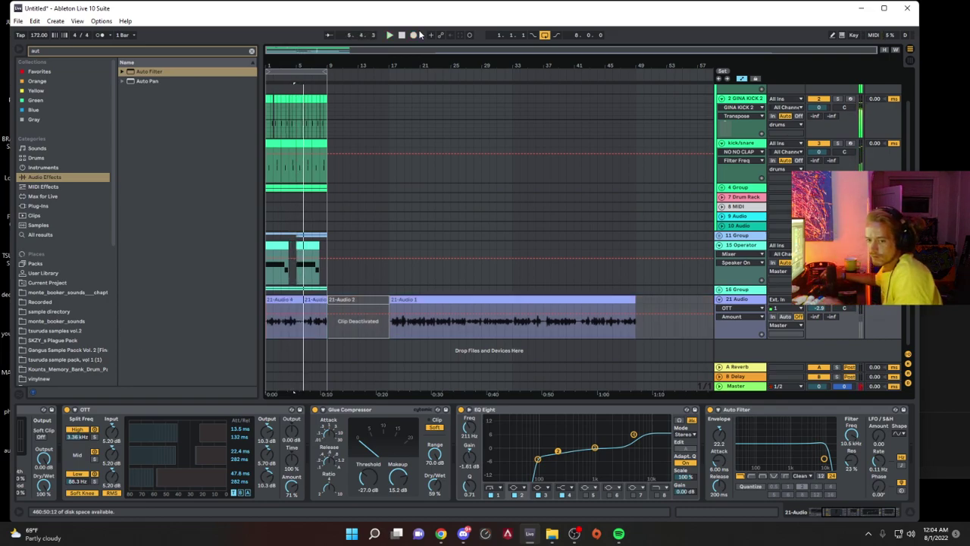
Step: Move the new take to bar 1, turn off its warping and set its sample start to 0:05.718
drag(288, 299, 258, 298)
key(space)
double_click(289, 298)
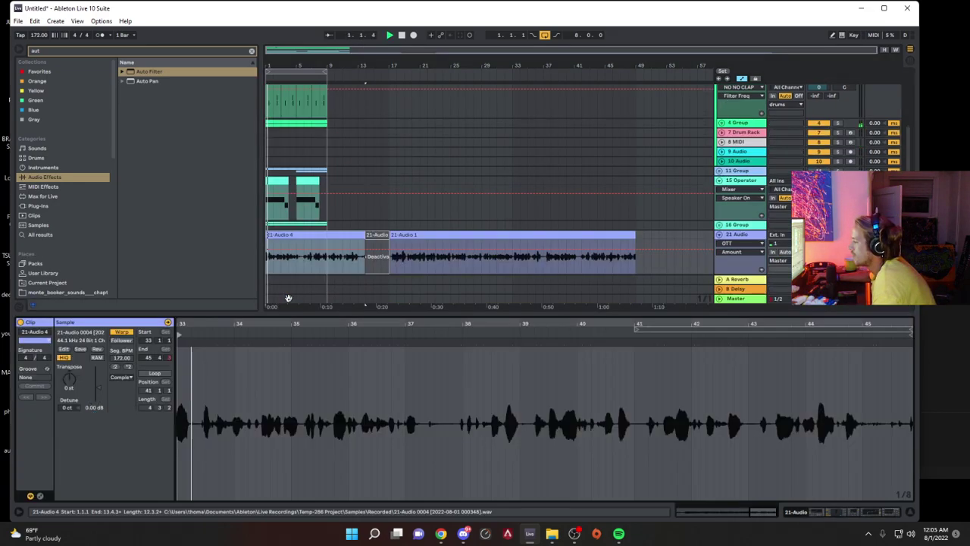
click(121, 332)
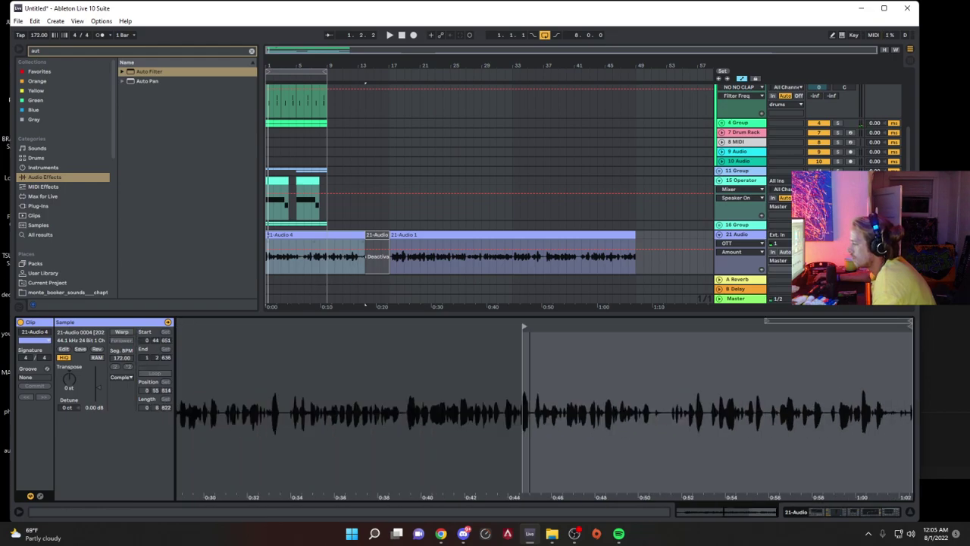
mouse_move(701, 328)
mouse_down()
mouse_move(235, 341)
mouse_move(243, 350)
mouse_up()
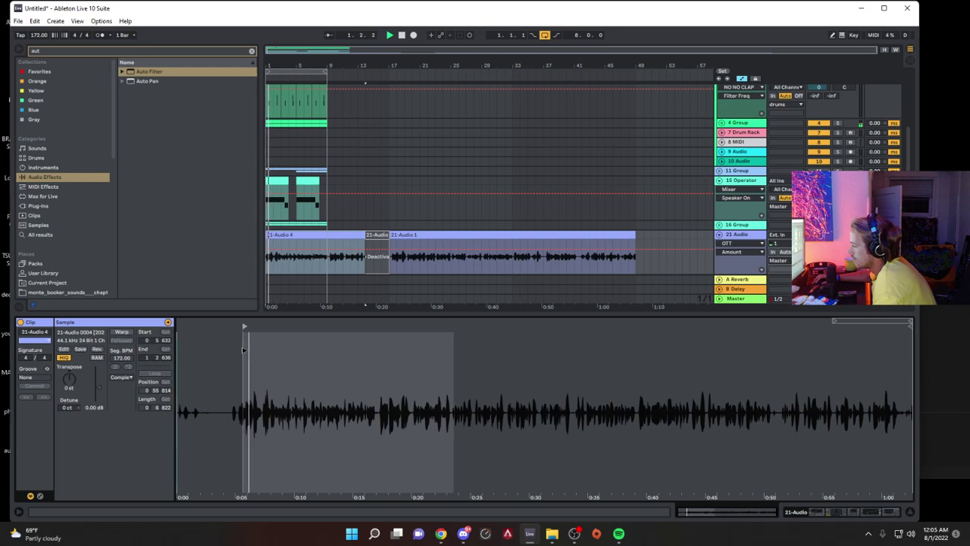
key(space)
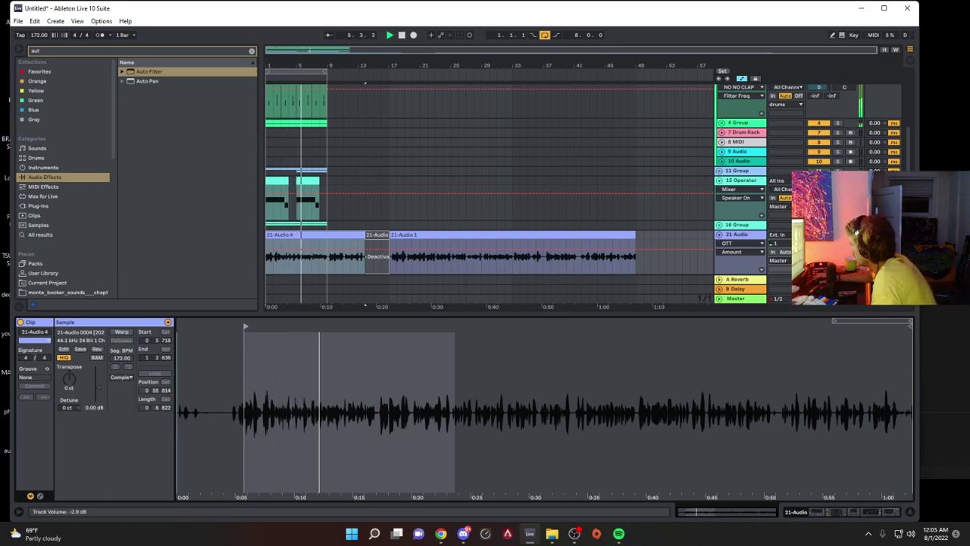
Step: Lower track 21's volume to -5.6 dB while the loop plays
click(818, 244)
click(751, 236)
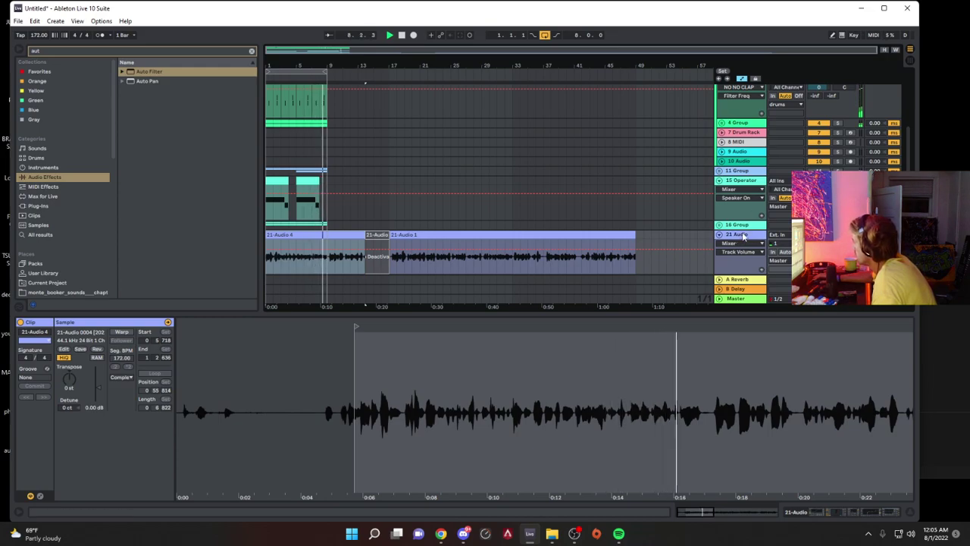
click(337, 247)
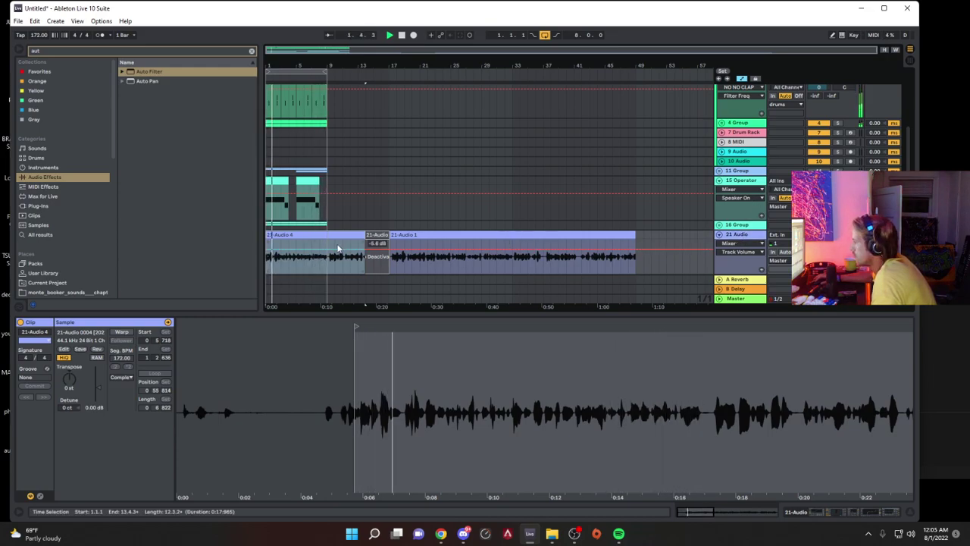
Step: Duplicate the bars 1 to 9 section and extend the first take clip on track 21 to bar 17
click(325, 70)
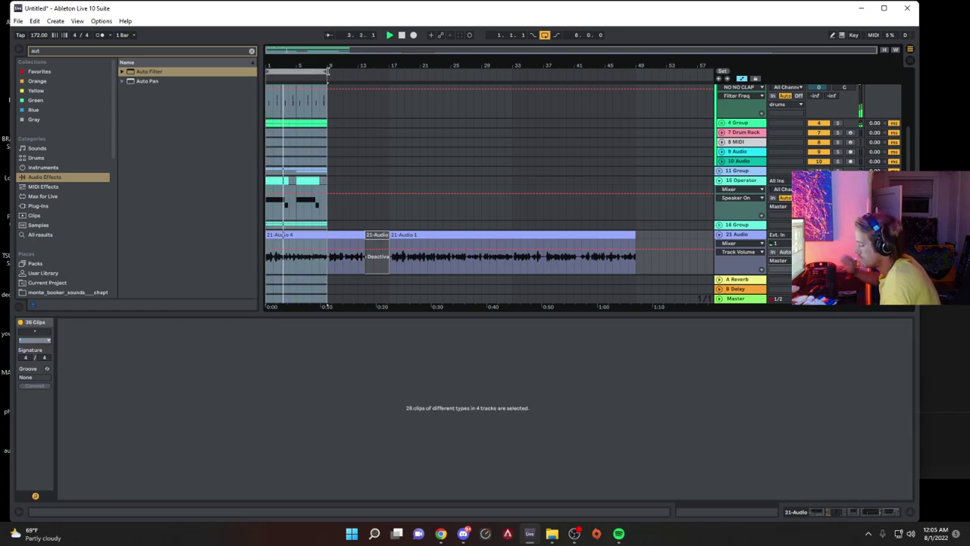
key(ctrl+d)
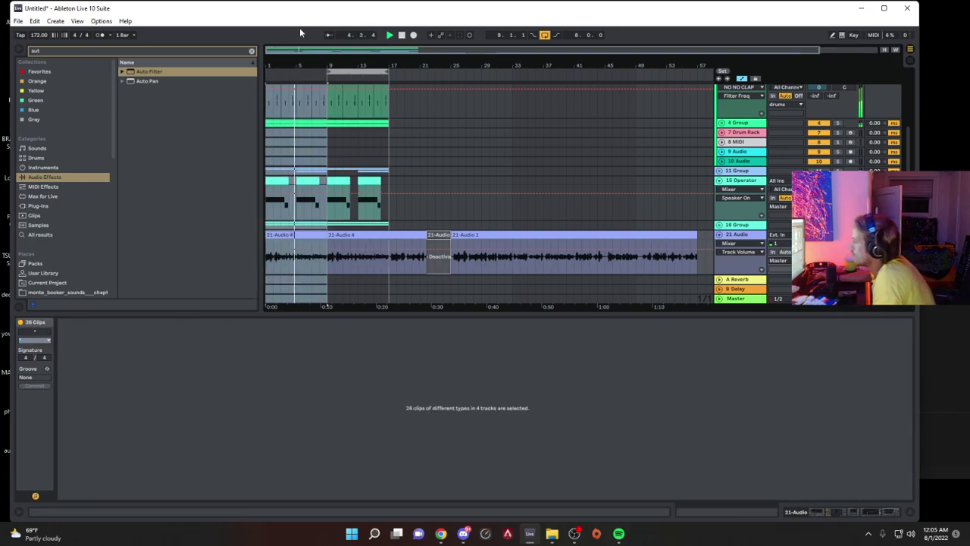
drag(326, 235, 388, 235)
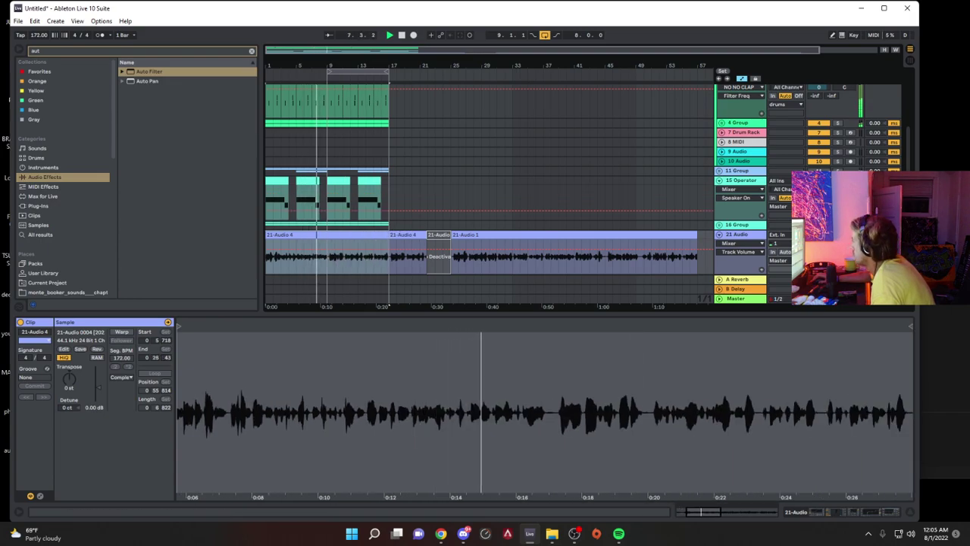
Step: Bypass Auto Pan on group 12 and set its Auto Filter to 11.7 kHz with 35% resonance
click(719, 171)
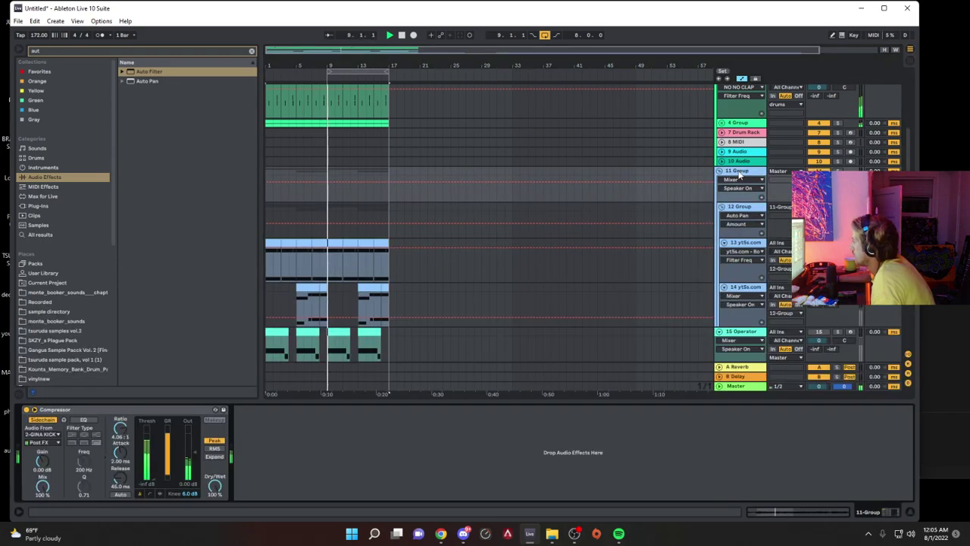
click(739, 207)
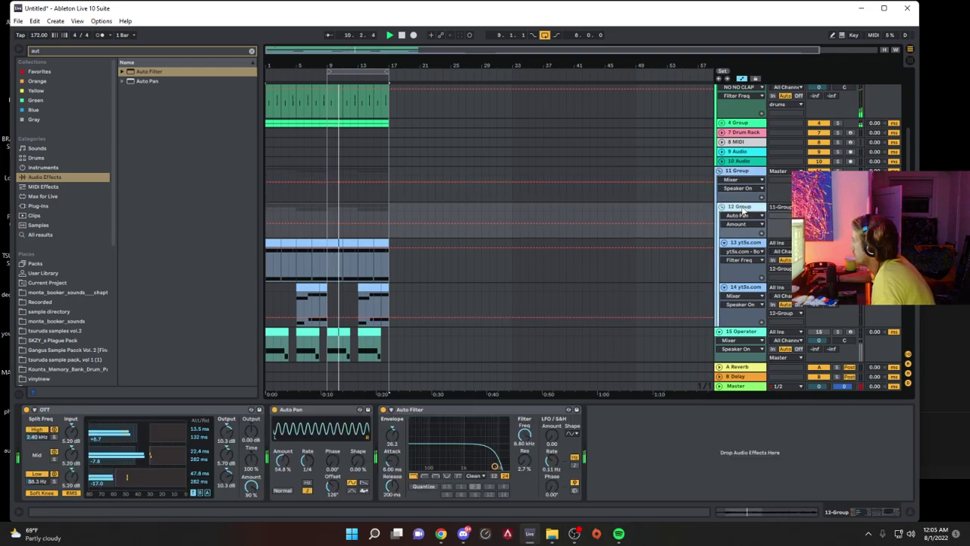
click(274, 410)
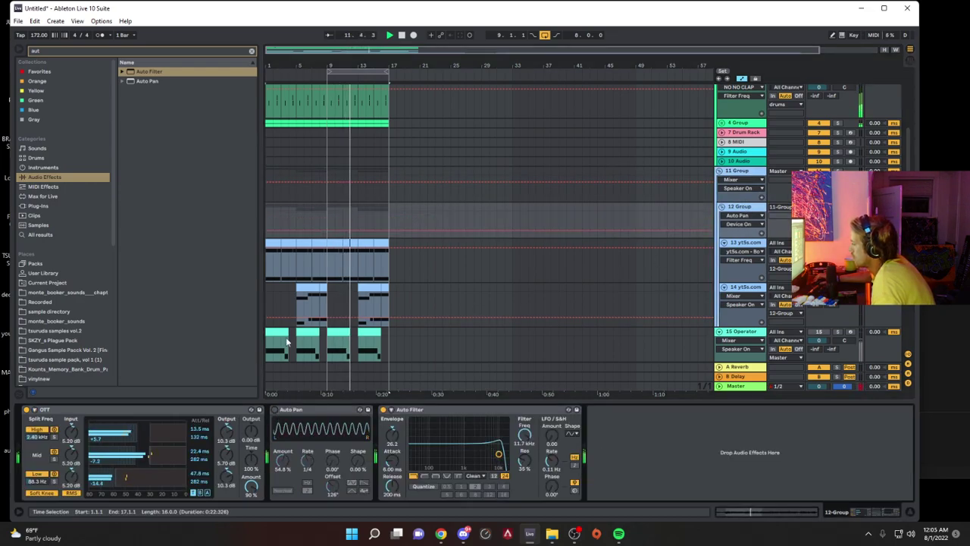
Step: Mute group 11 and set track 21's volume to -2.9 dB
click(753, 179)
click(739, 331)
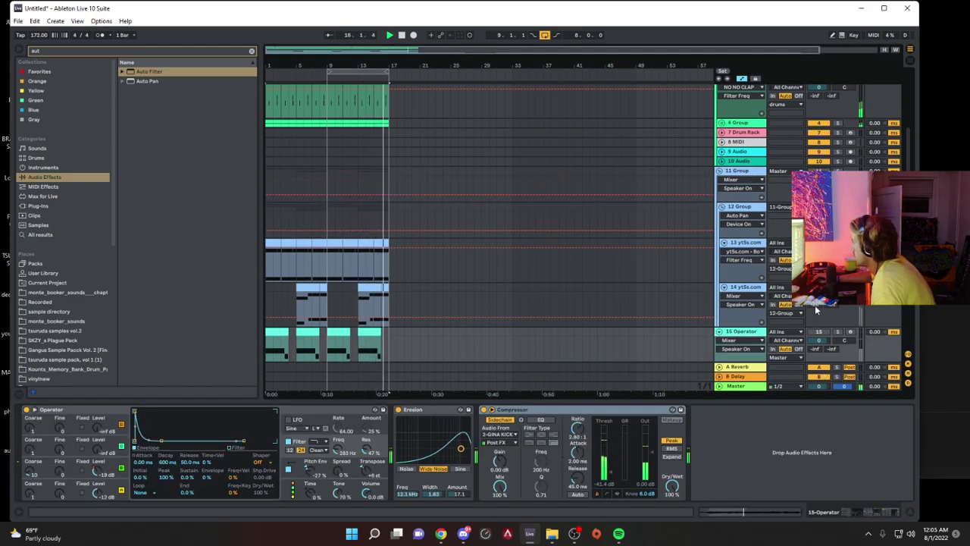
scroll(524, 318, down, 3)
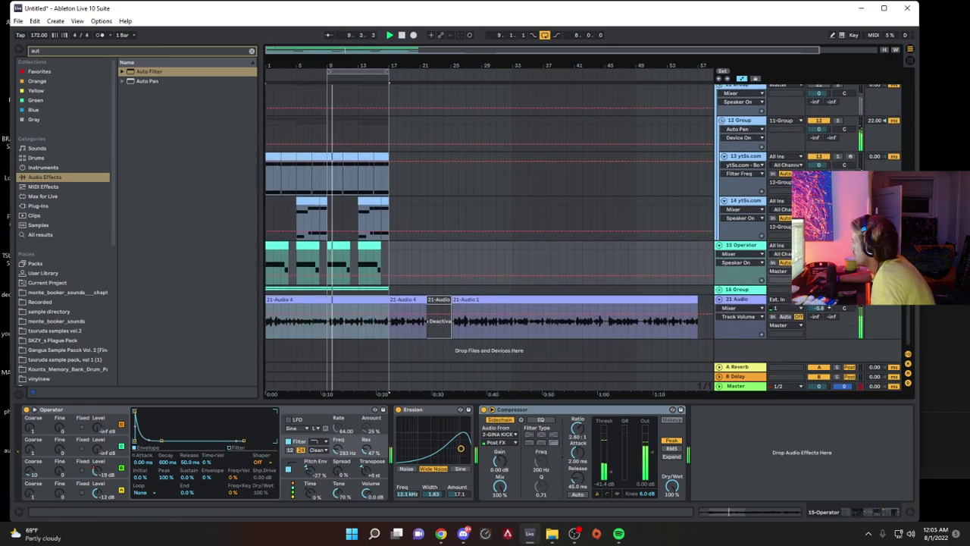
scroll(489, 235, up, 1)
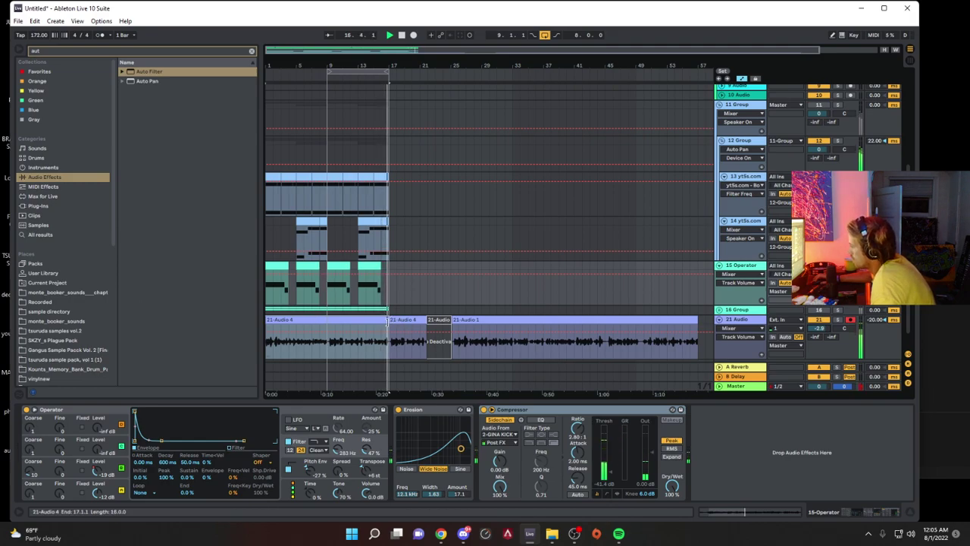
Step: Rearrange the take's clips on track 21 to fill bars 1 to 17, replacing the deactivated clip, and audition them
drag(388, 320, 451, 321)
drag(390, 346, 443, 321)
key(space)
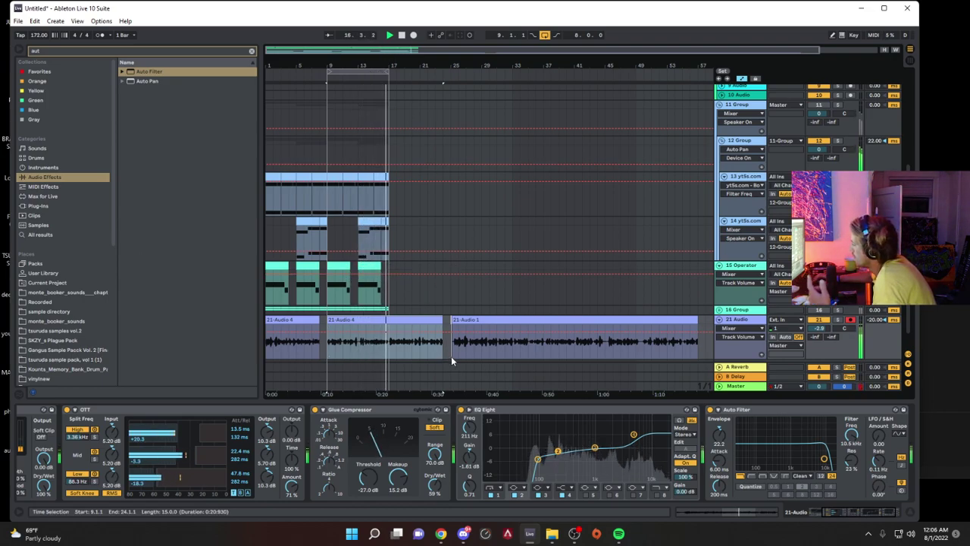
click(426, 319)
drag(425, 319, 387, 303)
key(space)
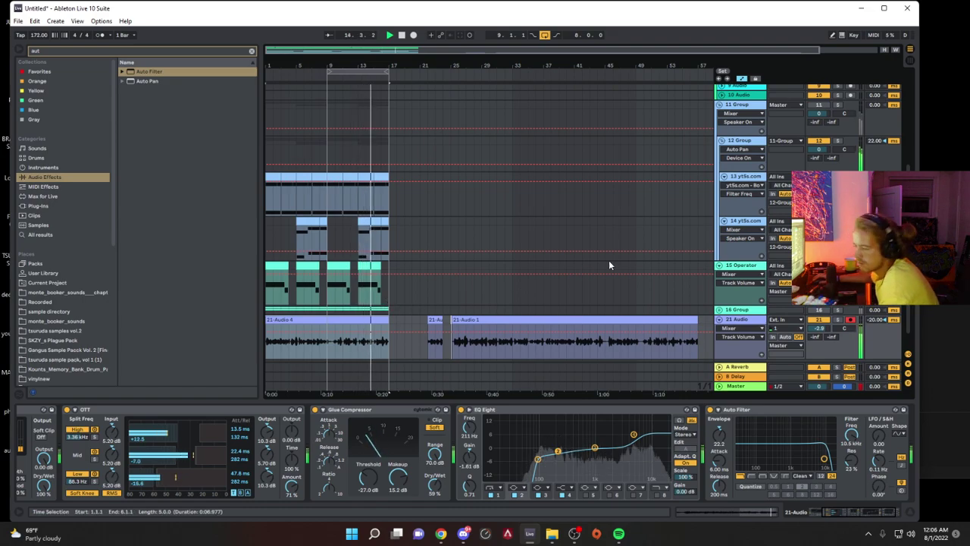
Step: Set track 21's Glue Compressor to a -22.9 dB threshold and 71% dry/wet
click(708, 309)
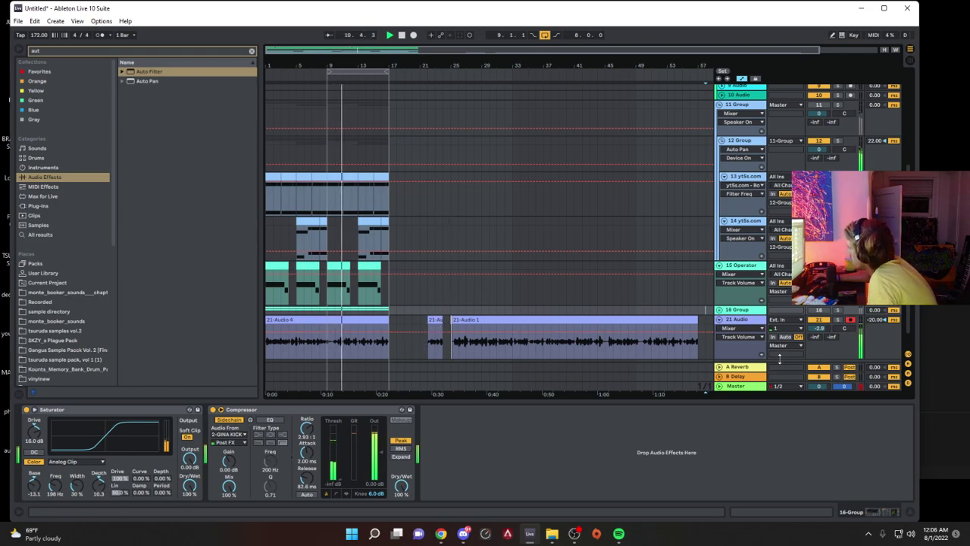
click(704, 341)
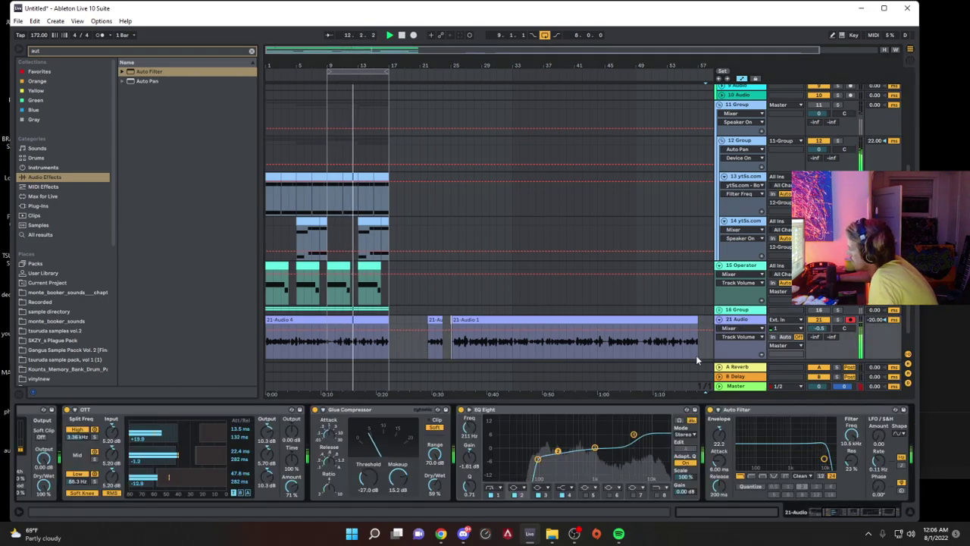
drag(370, 483, 371, 471)
drag(435, 486, 434, 475)
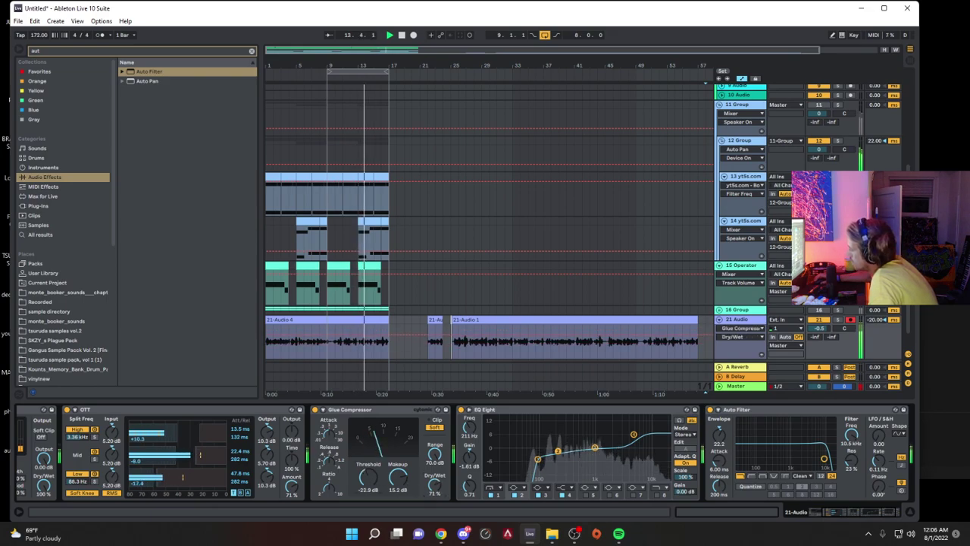
Step: Refine track 21's effects with OTT amount at 69%, Glue Compressor threshold at -24.8 dB, and Auto Filter at 11.3 kHz with 13% resonance
drag(295, 488, 295, 492)
click(77, 437)
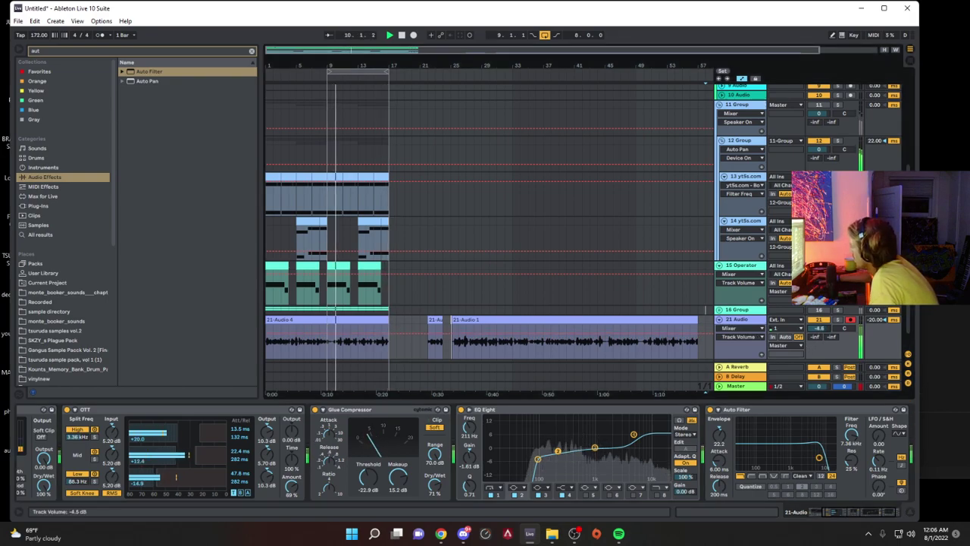
drag(371, 480, 371, 485)
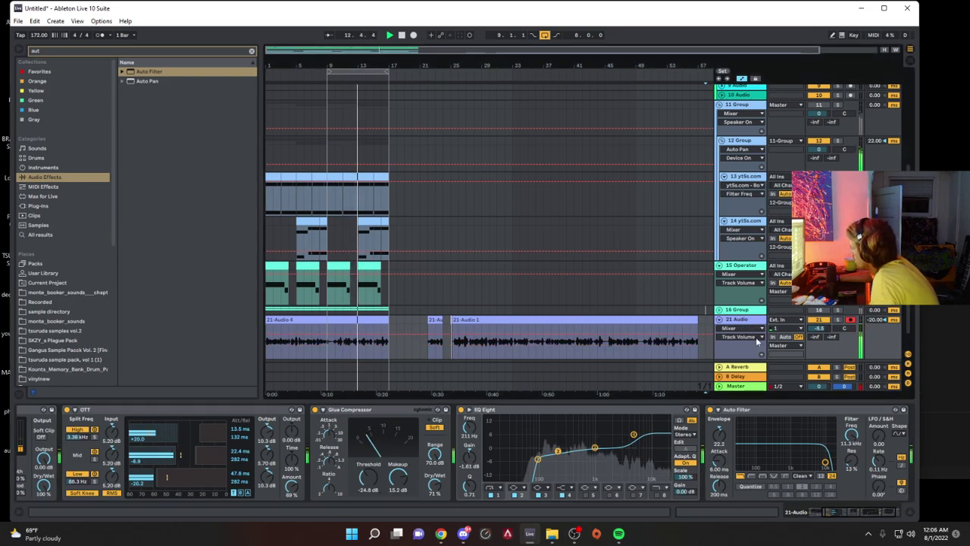
Step: Restart playback from bar 1, fold track 21 and set the loop to bars 1 to 17
key(space)
click(335, 318)
key(space)
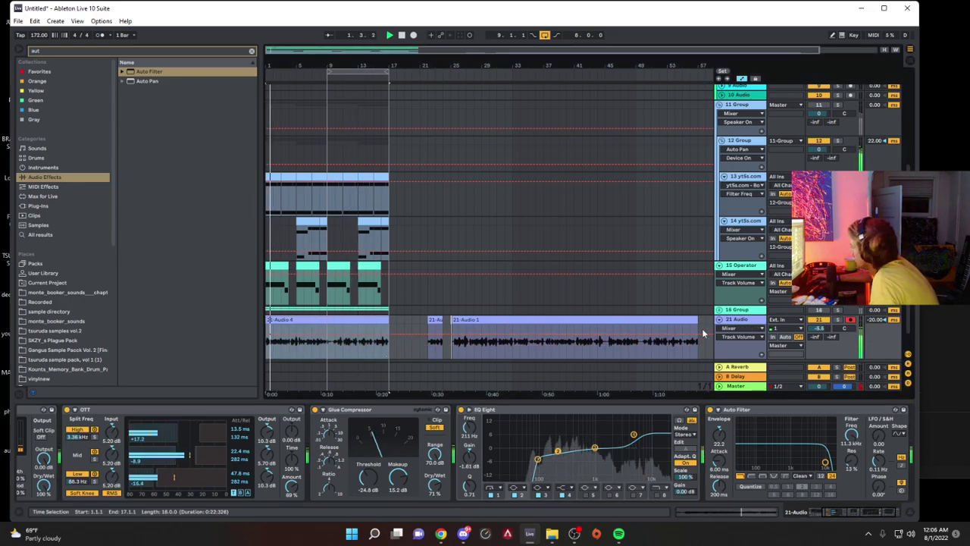
click(719, 319)
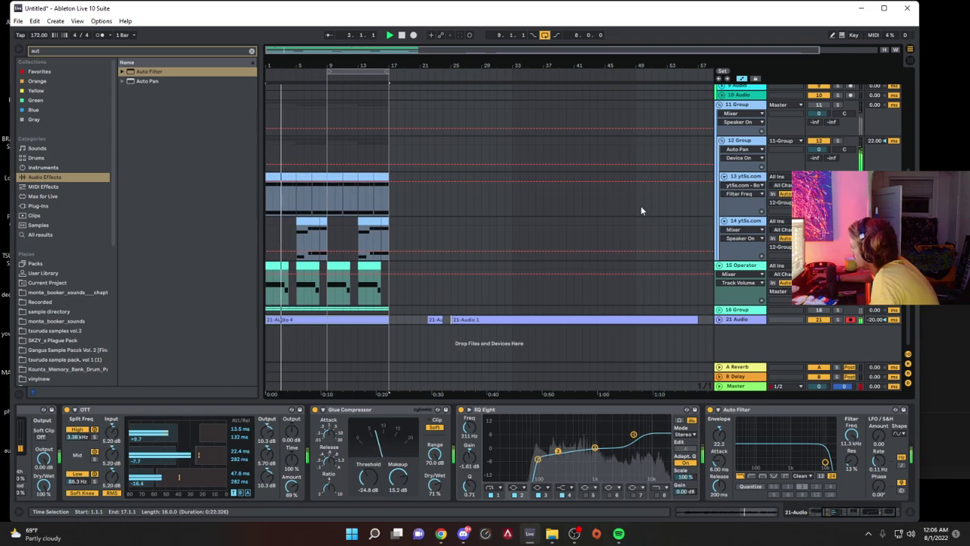
drag(329, 72, 243, 78)
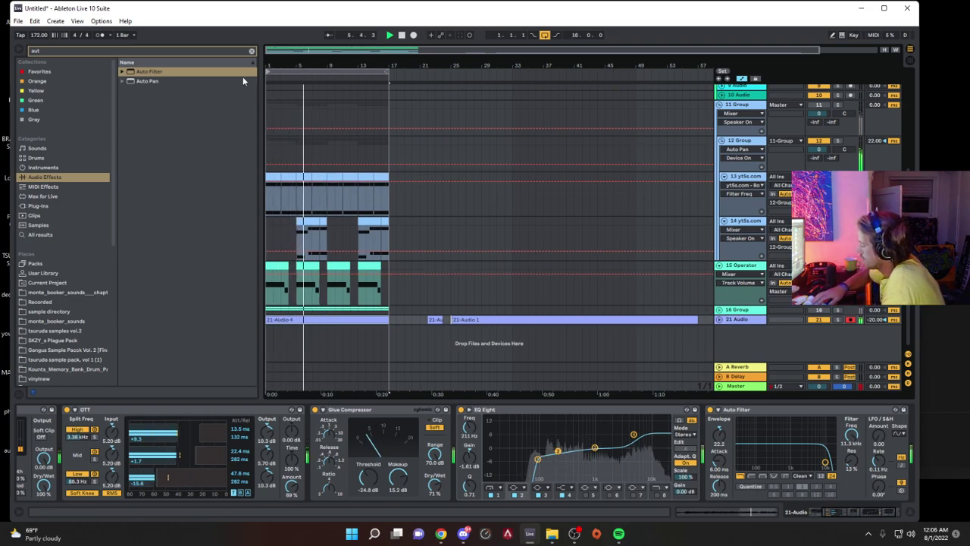
Step: Shift the 16-bar beat to bars 33 to 49 and extend track 21's take back to about bar 5
key(ctrl+d)
key(ctrl+d)
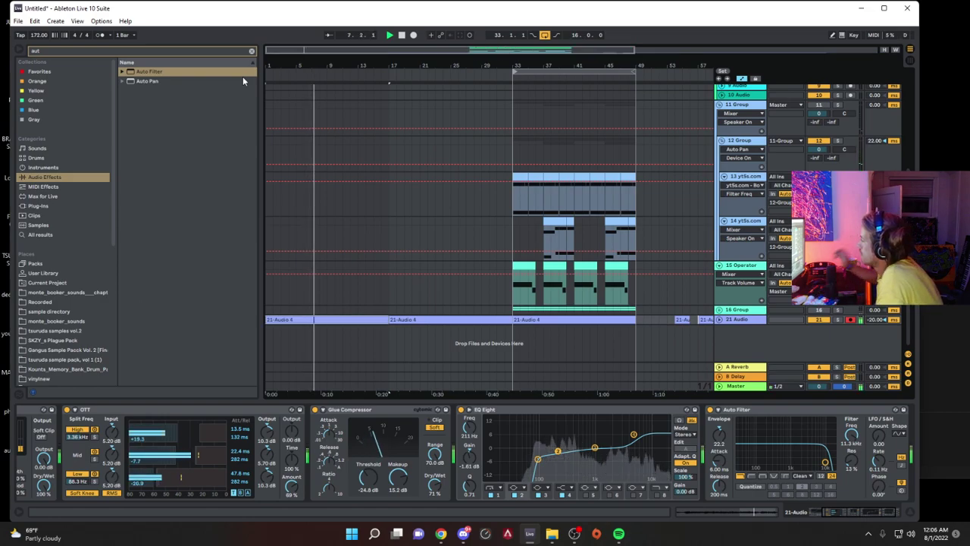
key(space)
key(ctrl+z)
key(ctrl+z)
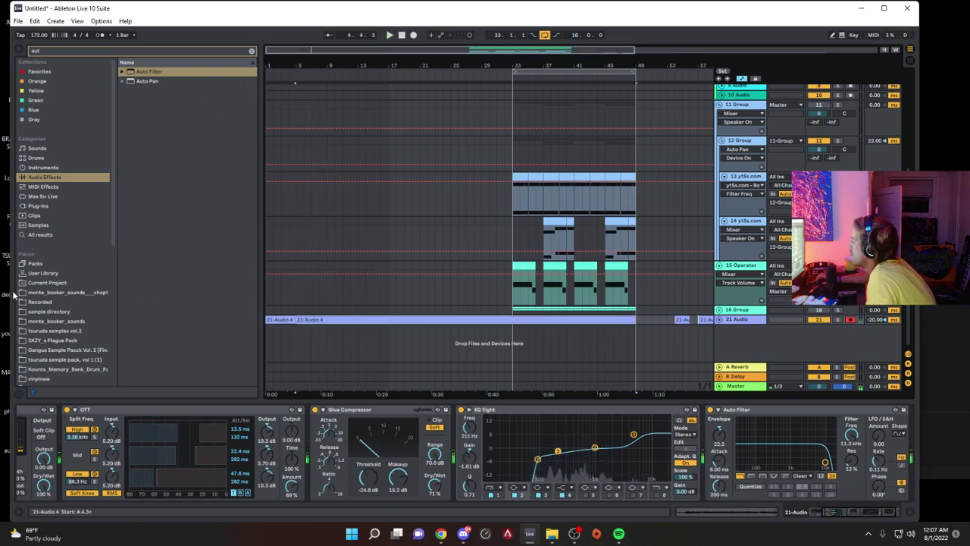
key(space)
Step: Select bars 33 to 49 across the tracks and stop playback to review the section
click(530, 70)
scroll(552, 135, up, 5)
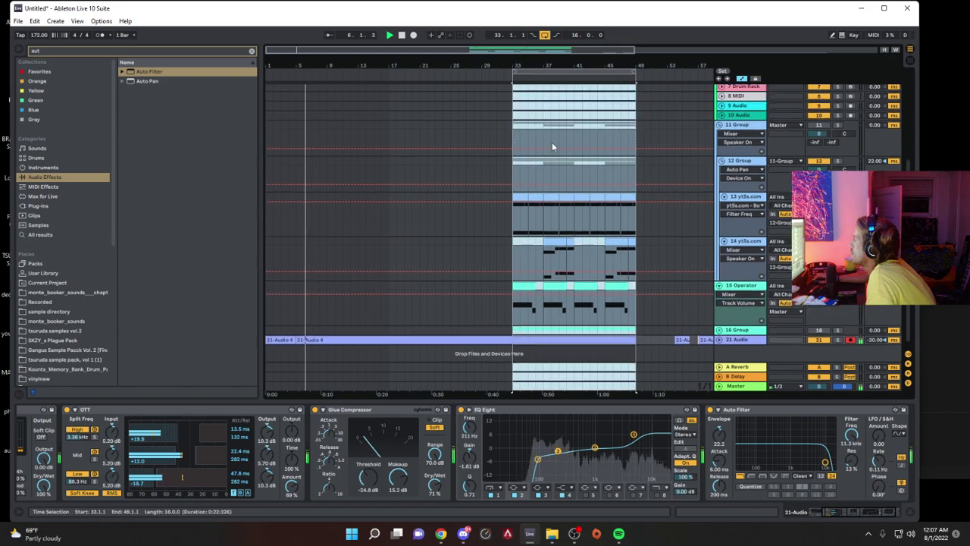
scroll(532, 120, down, 3)
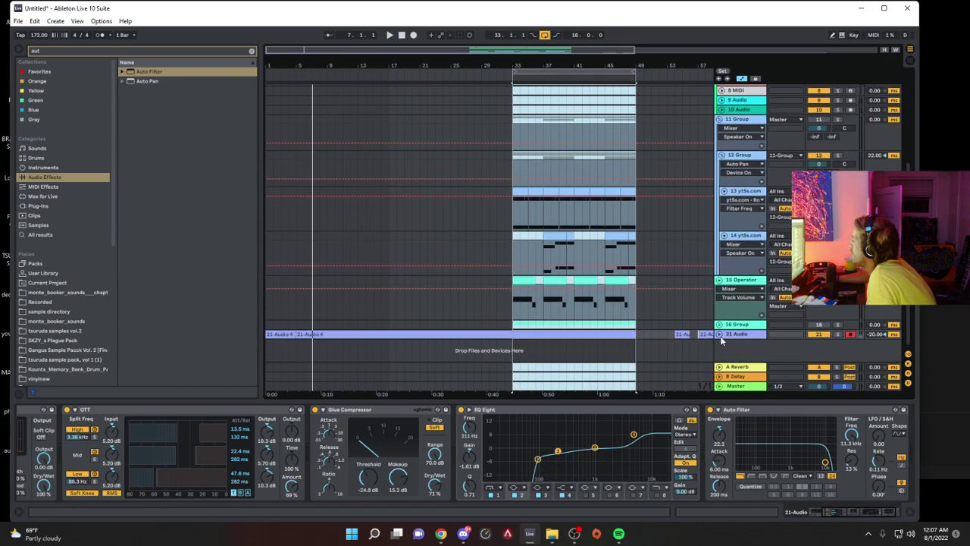
click(721, 337)
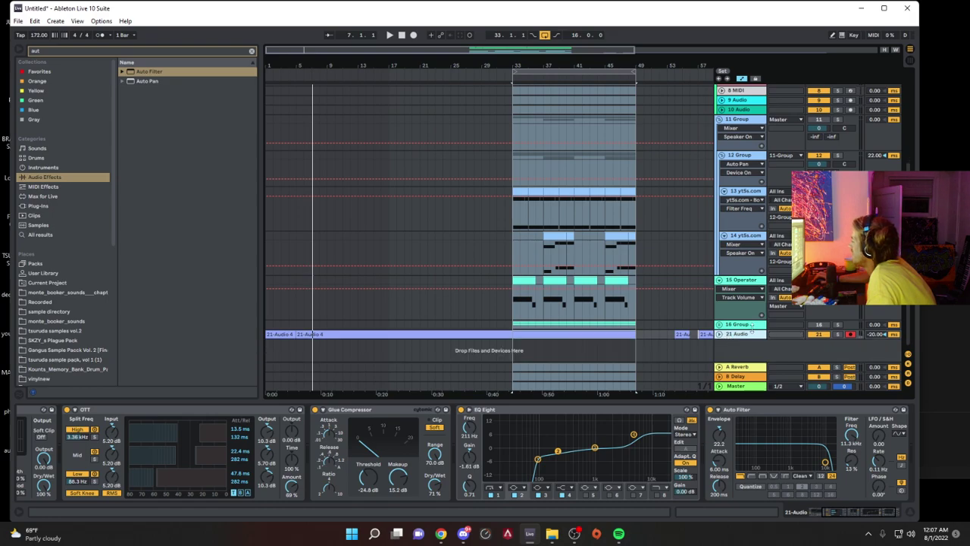
scroll(576, 213, up, 6)
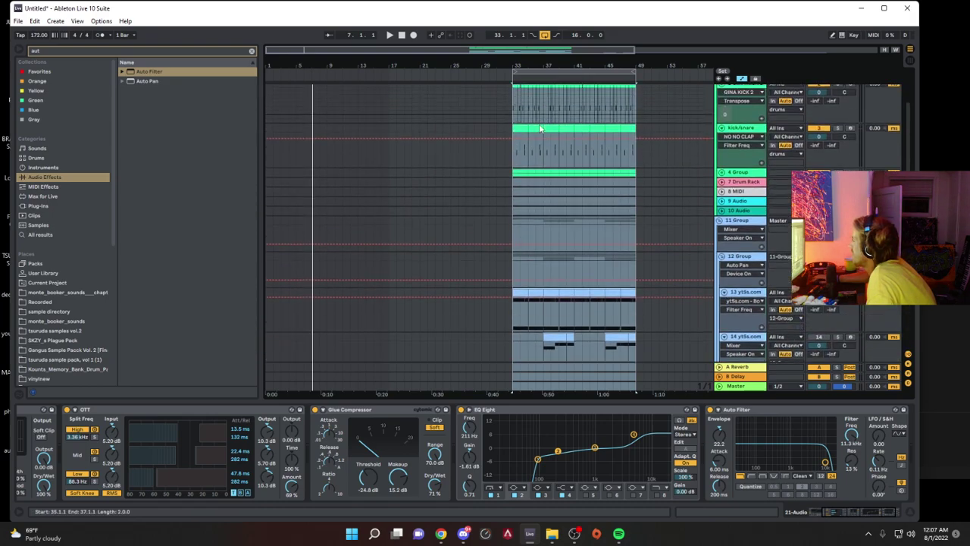
Step: Copy the drums group's section from bars 33 to 49 into bars 17 to 33 and bars 1 to 17
click(510, 87)
drag(510, 86, 633, 100)
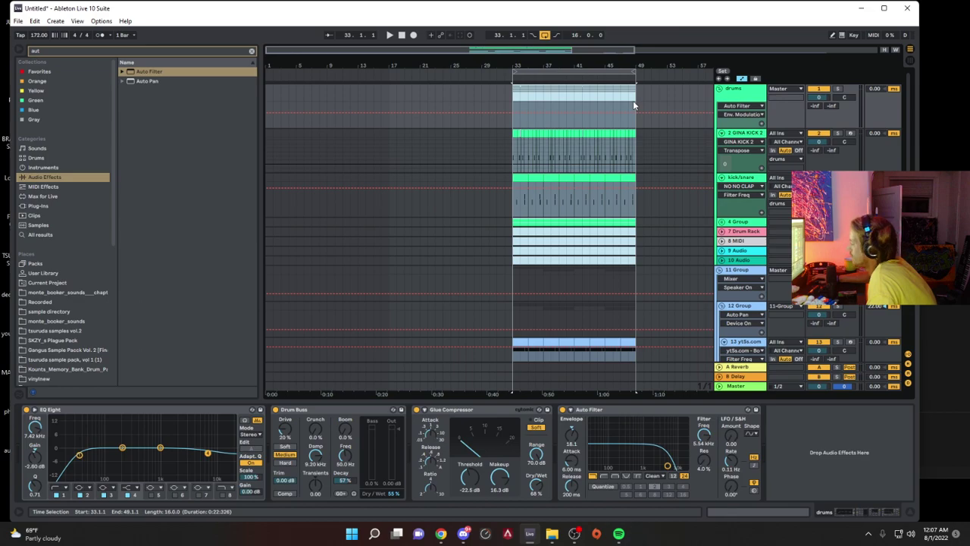
click(387, 88)
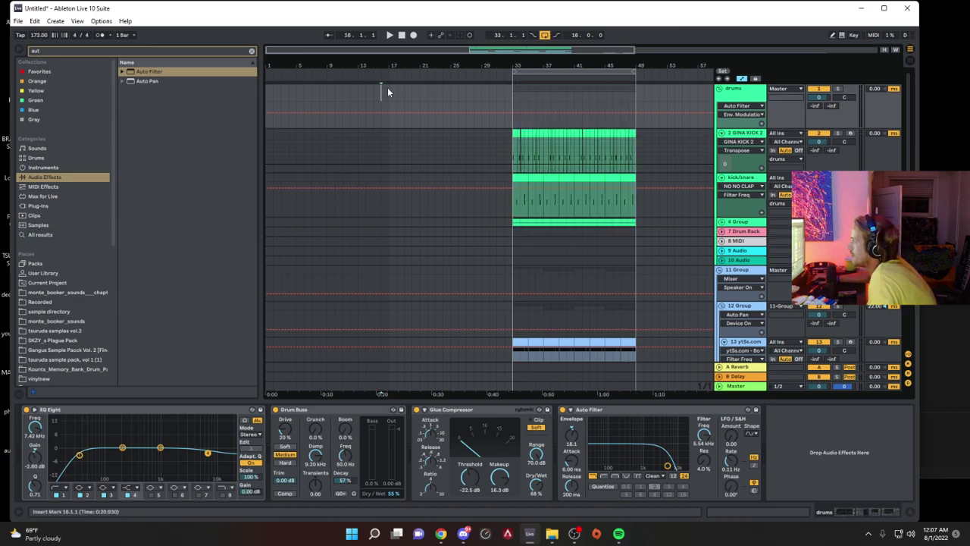
key(ctrl+v)
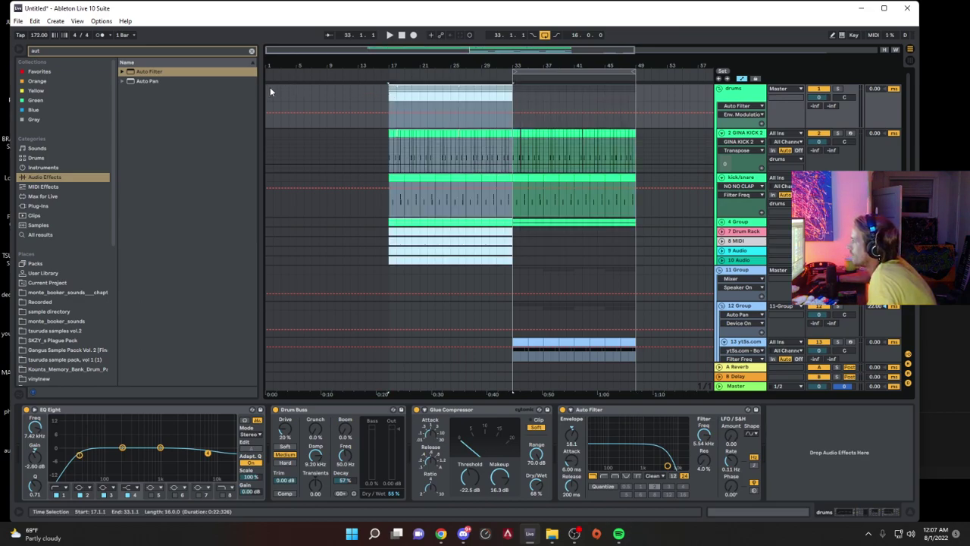
click(270, 89)
key(ctrl+v)
Step: Audition the extended drums from bar 17, unfold track 21, and restart playback from bar 9
click(391, 88)
key(space)
scroll(426, 311, down, 3)
scroll(426, 311, down, 3)
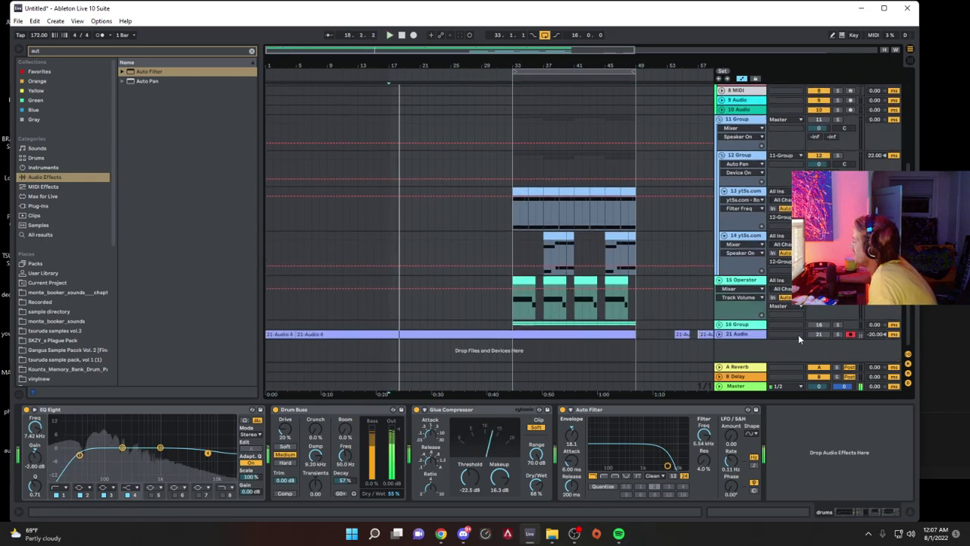
click(719, 334)
scroll(455, 337, down, 2)
click(319, 324)
key(space)
key(space)
click(326, 325)
Step: Copy the first Operator bass clip from bar 33 to bar 9 on track 15 and duplicate it three times
scroll(325, 324, up, 2)
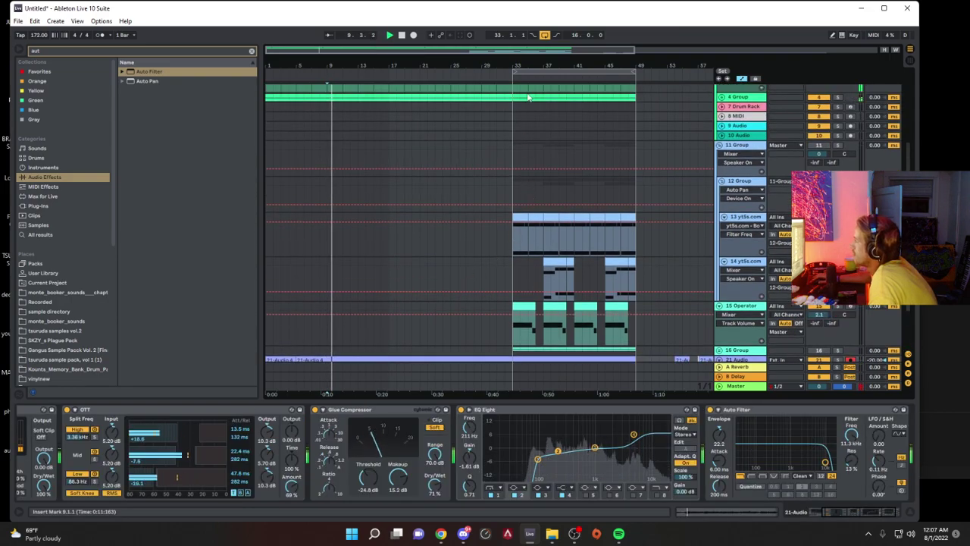
drag(512, 148, 628, 147)
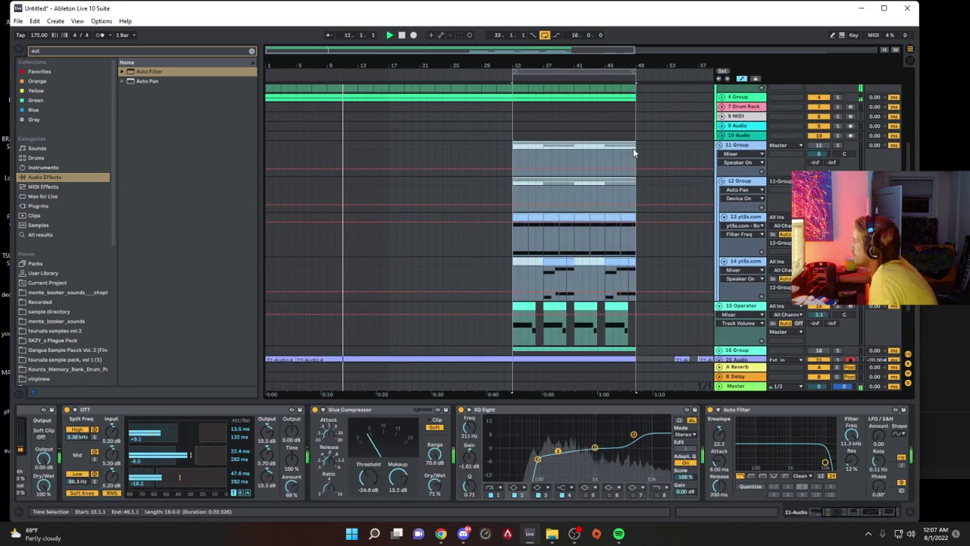
scroll(537, 298, down, 2)
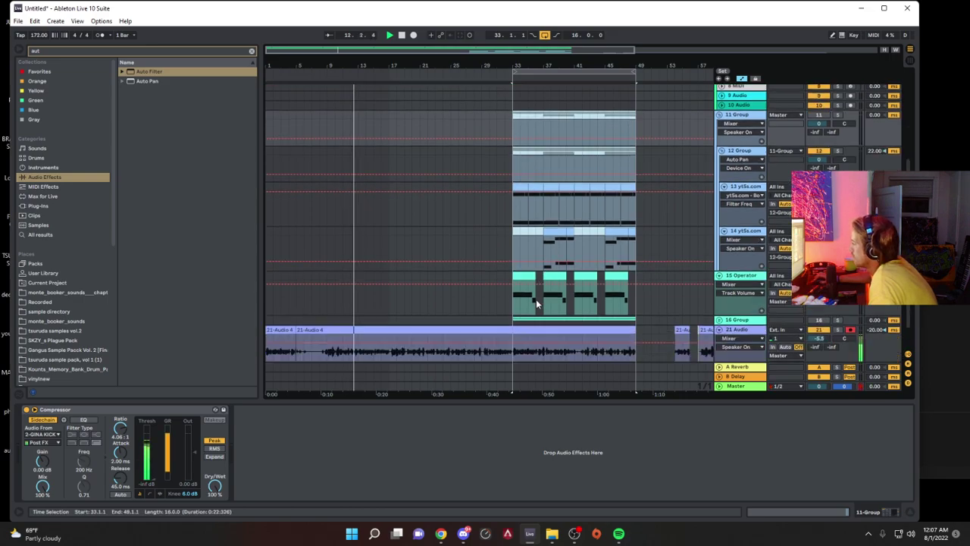
drag(520, 277, 321, 285)
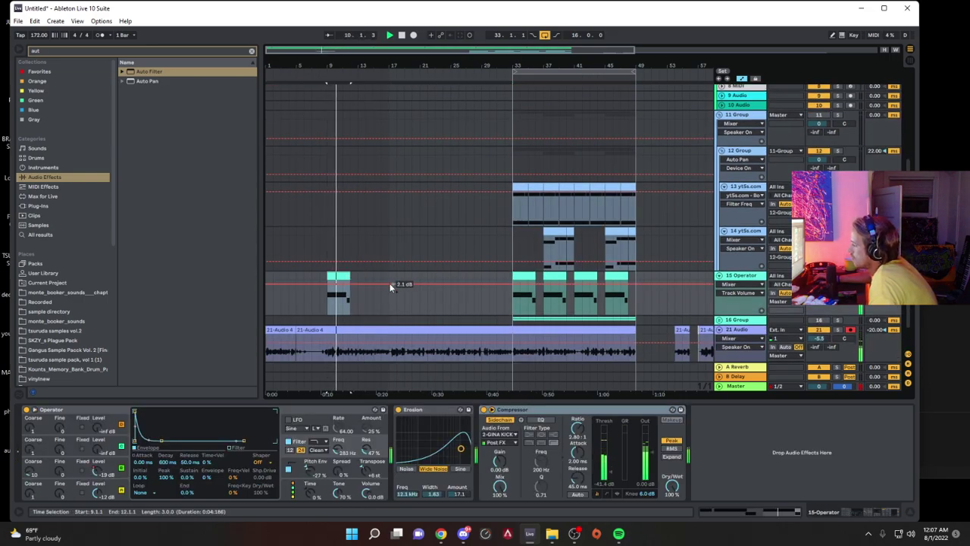
key(ctrl+d)
key(ctrl+d)
key(ctrl+d)
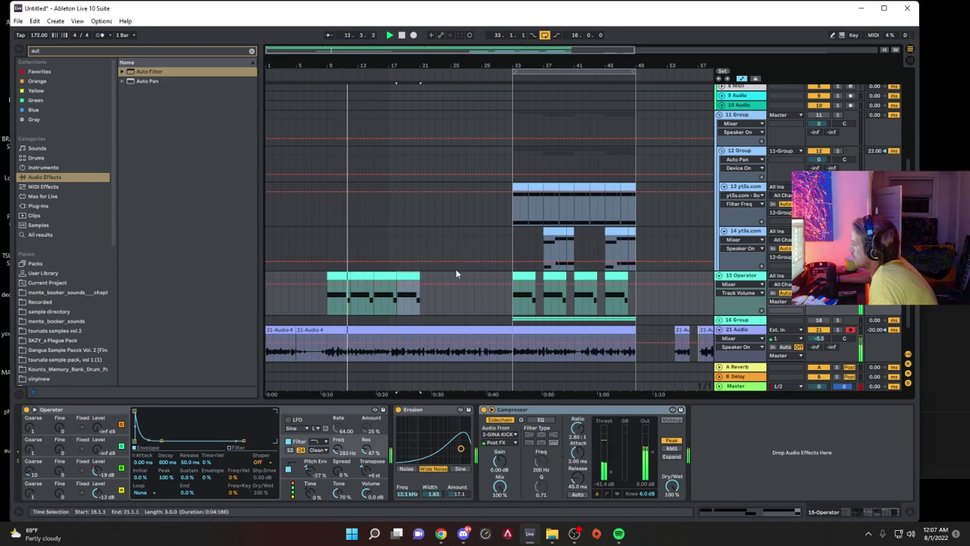
Step: Reduce the second Operator clip to a one-bar fill with the F0 note, placed at bars 12 to 13
double_click(363, 276)
drag(354, 351, 478, 372)
key(space)
key(space)
key(space)
drag(372, 236, 354, 237)
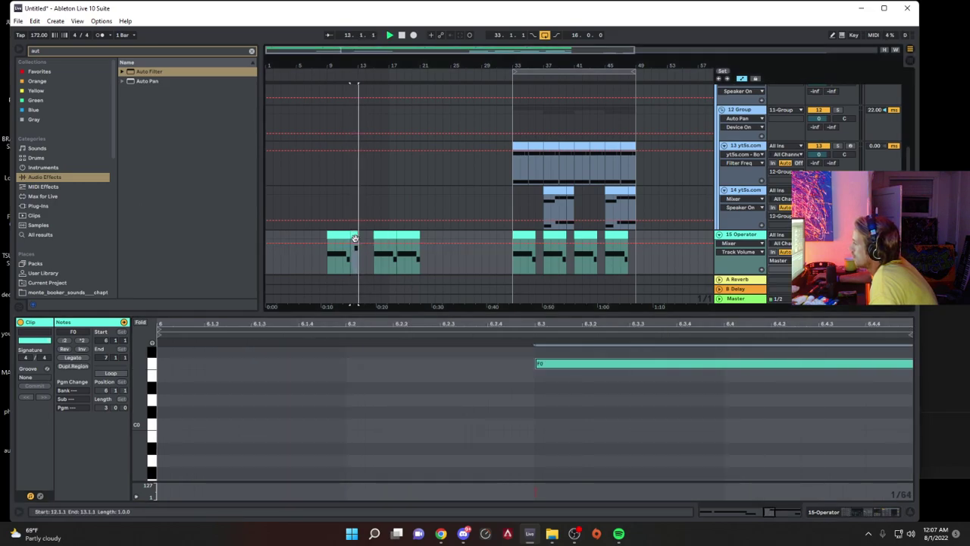
Step: Repeat the four-bar Operator phrase from bars 9 to 13 until it fills the track up to bar 33
key(ctrl+d)
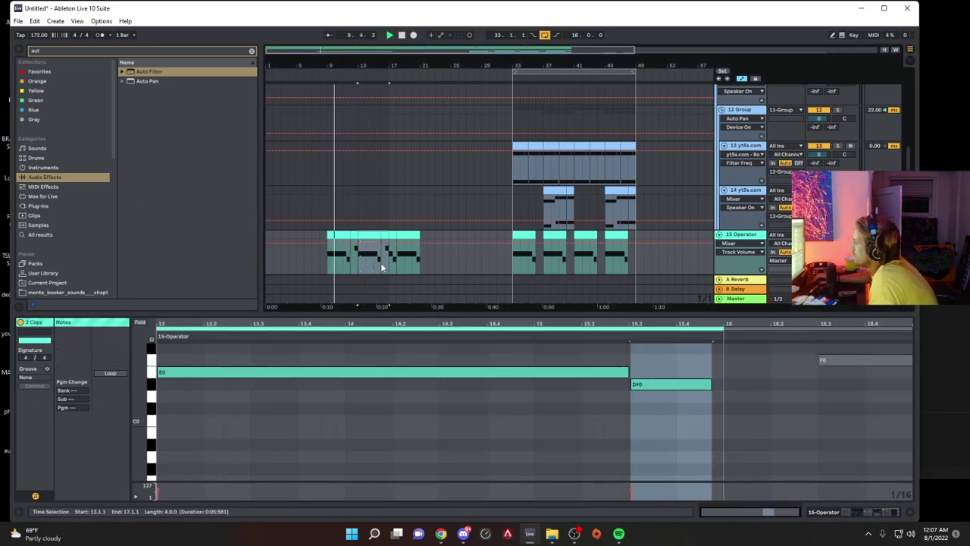
key(ctrl+d)
key(ctrl+d)
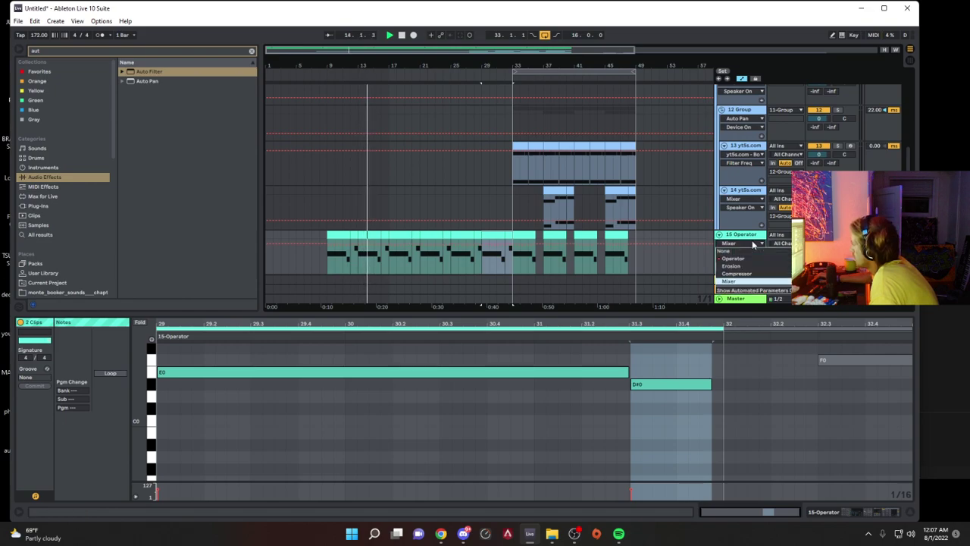
Step: Deactivate the one-bar Operator fills at bars 12, 20, 24 and 28
scroll(433, 245, down, 3)
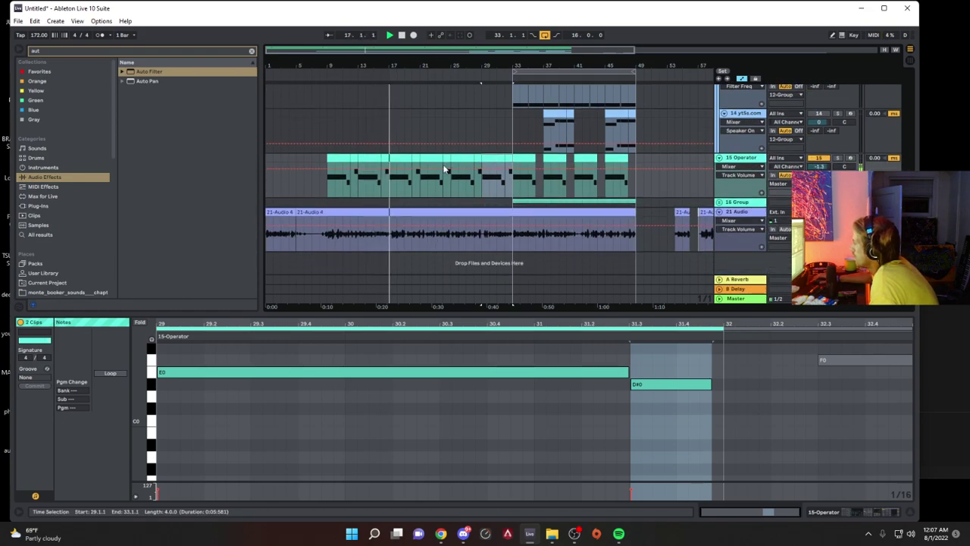
click(352, 157)
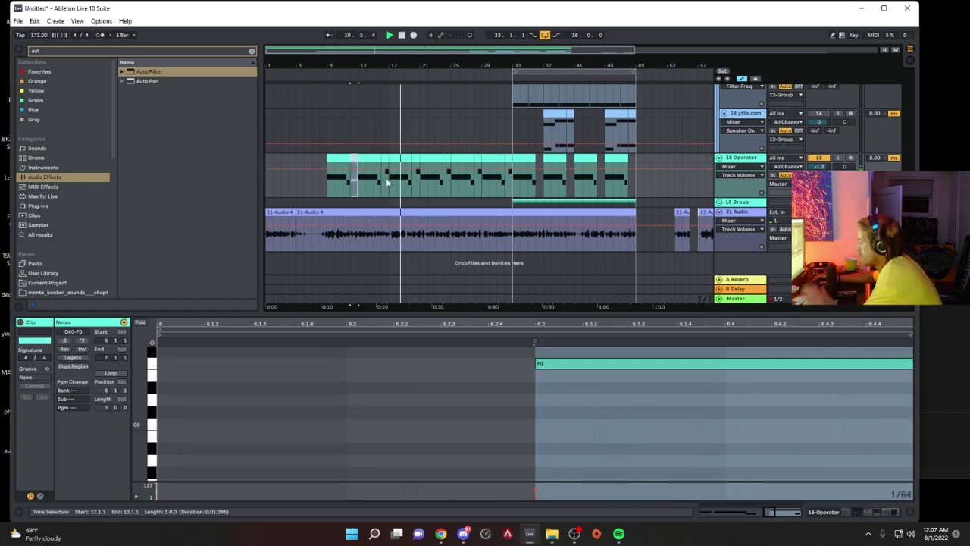
click(416, 175)
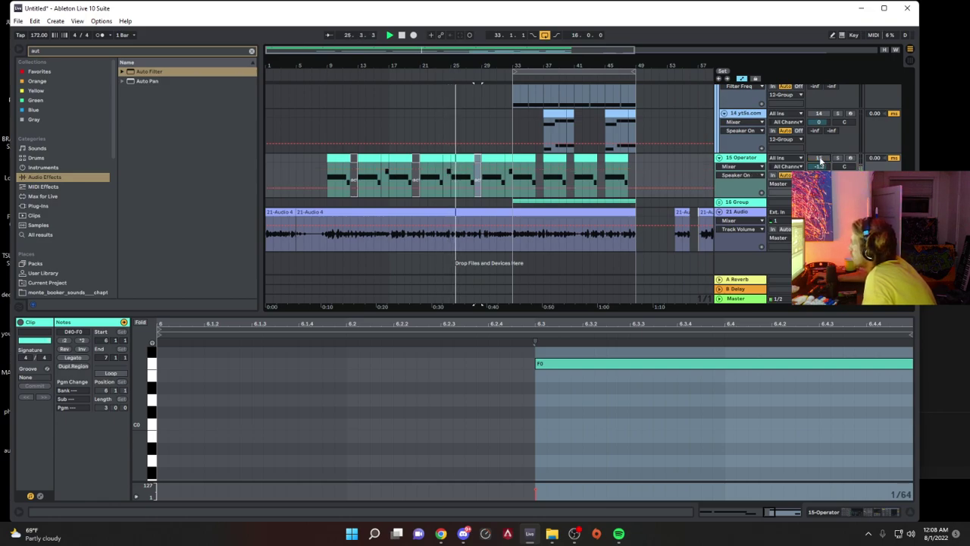
click(448, 159)
key(0)
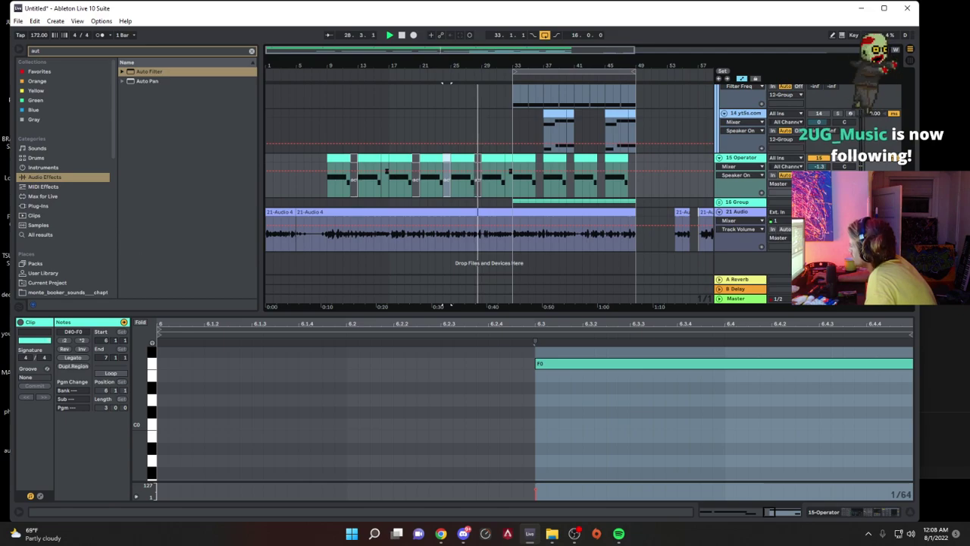
Step: Set track 21's Glue Compressor dry/wet to 74%, OTT amount to 59%, and EQ Eight's second band to 250 Hz at -2.11 dB
click(748, 218)
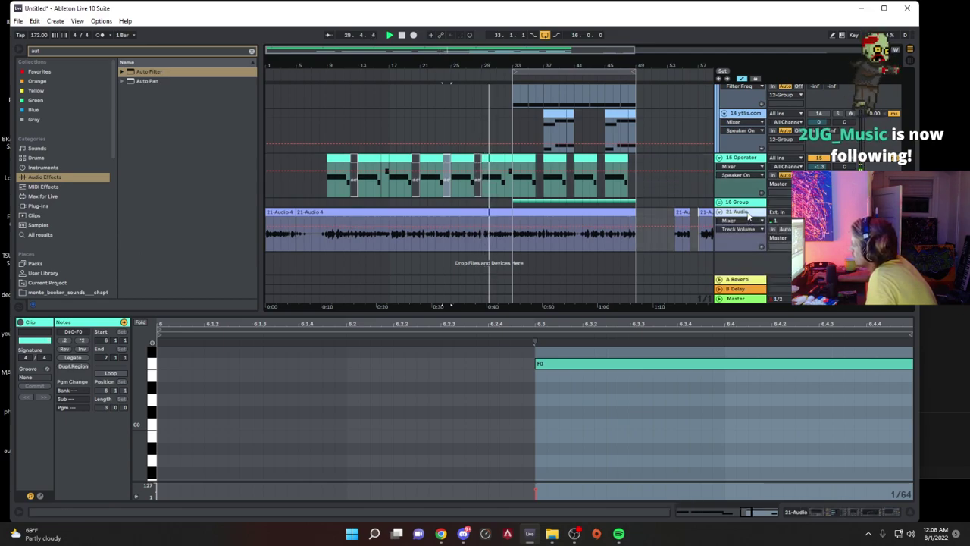
double_click(747, 213)
click(434, 488)
drag(291, 487, 291, 495)
drag(557, 452, 561, 452)
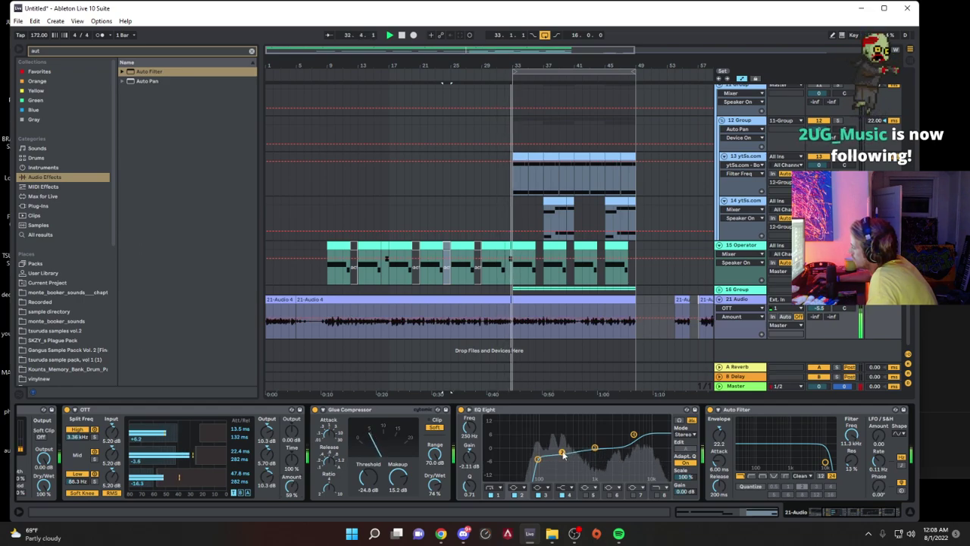
Step: Set Auto Filter to 7.91 kHz with 12% resonance, EQ low cut to 121 Hz, OTT amount to 70%, Glue threshold to -23.8 dB and dry/wet to 71%
drag(825, 462, 820, 463)
drag(538, 459, 545, 455)
drag(362, 486, 362, 479)
drag(291, 489, 291, 480)
drag(369, 482, 369, 487)
click(432, 491)
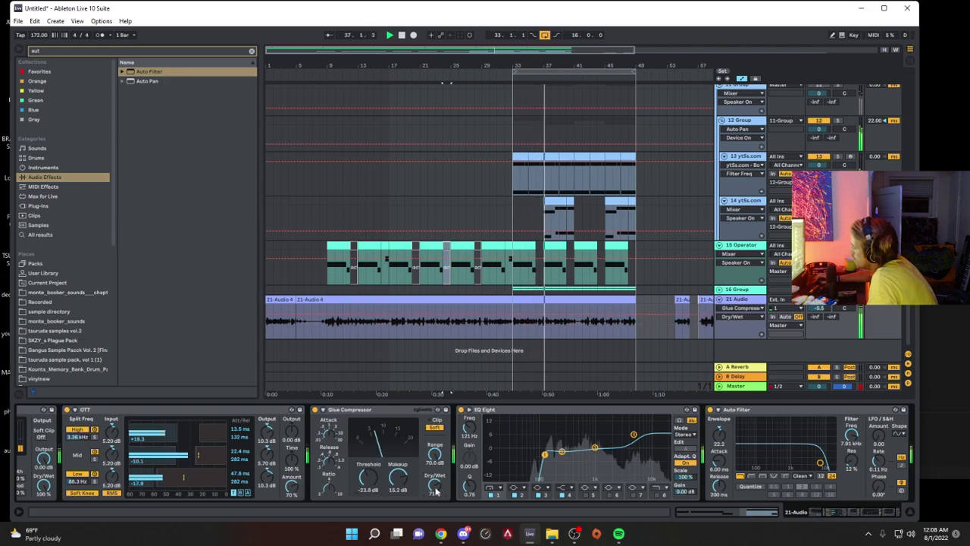
Step: Set the EQ's 5.18 kHz band gain to 6.07 dB, track 21's volume to -3.8 dB and Auto Filter envelope amount to 50.4
click(634, 435)
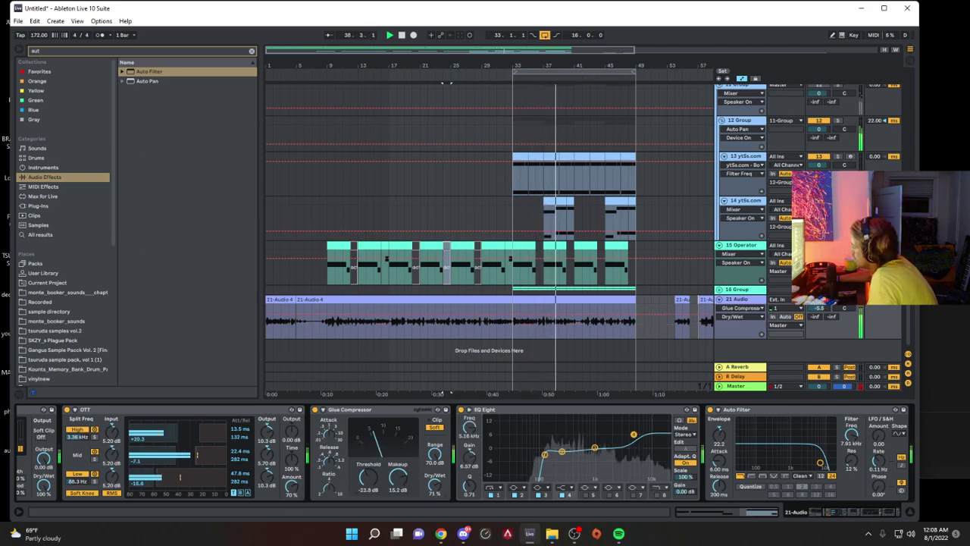
drag(822, 307, 821, 301)
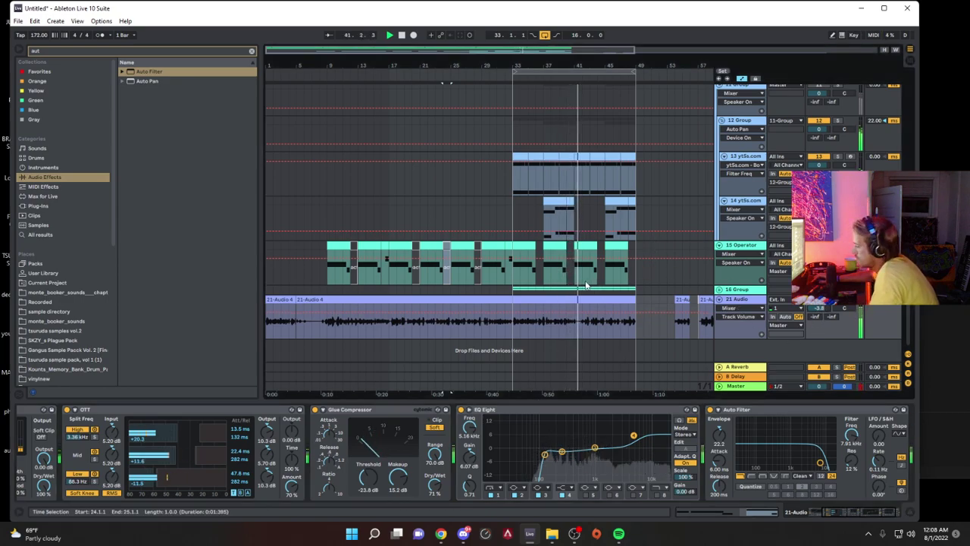
drag(716, 436, 716, 419)
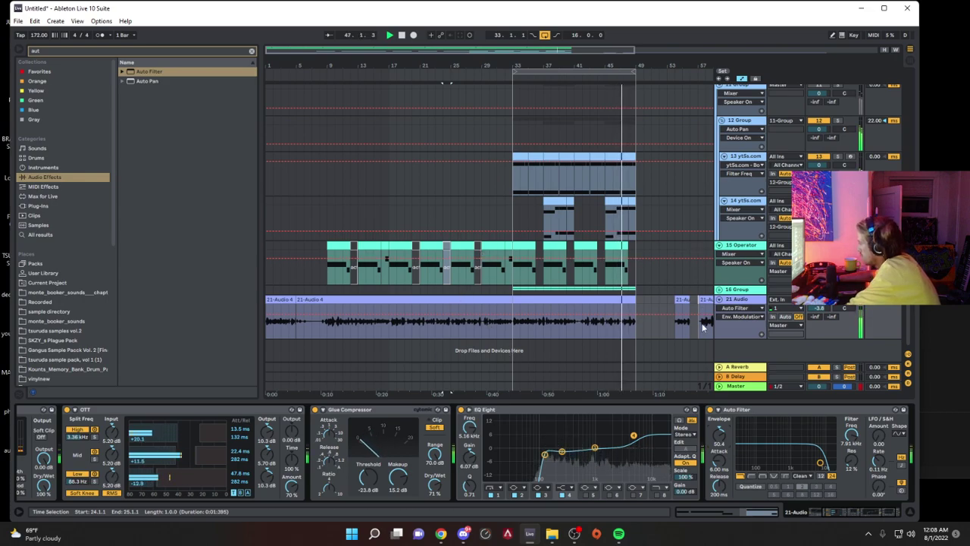
Step: Extend the loop to start at bar 9, and set track 21's volume to -4.2 dB and track delay to 0 ms
drag(514, 73, 329, 73)
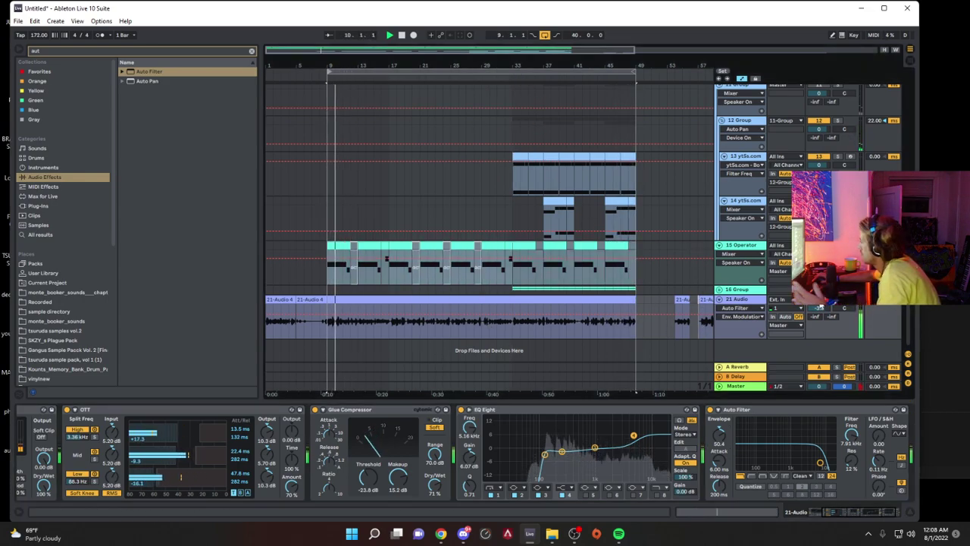
drag(819, 308, 819, 310)
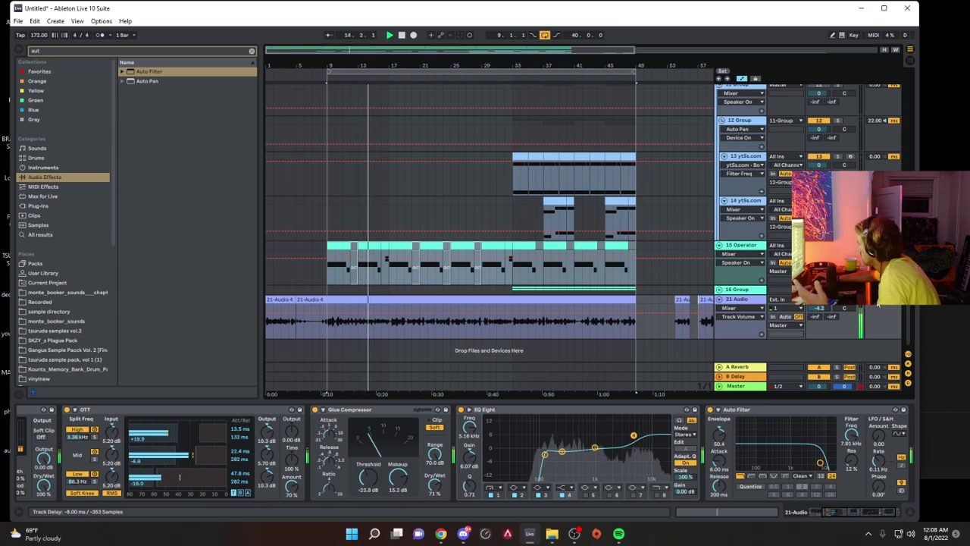
scroll(877, 304, up, 1)
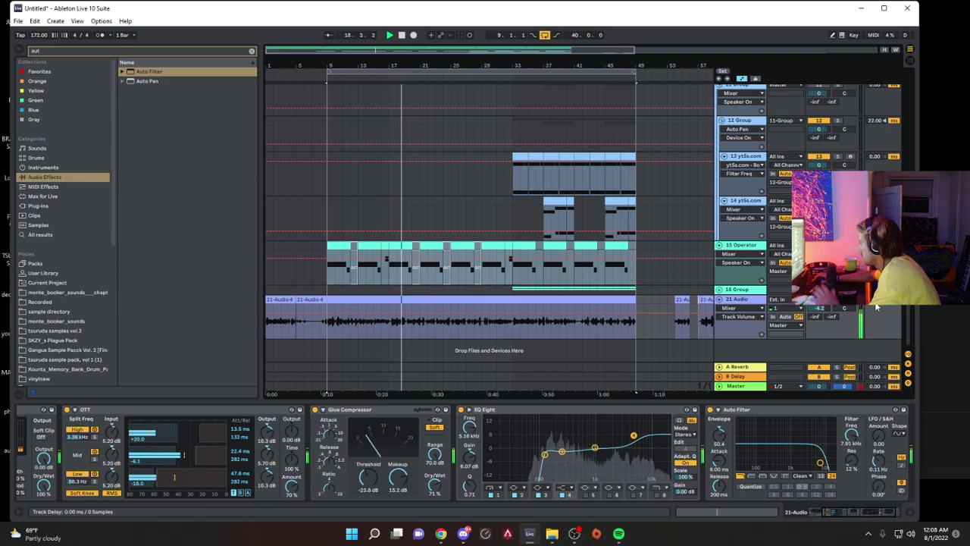
Step: Open track 21's long take and move its sample start marker to 0 0 44
double_click(444, 301)
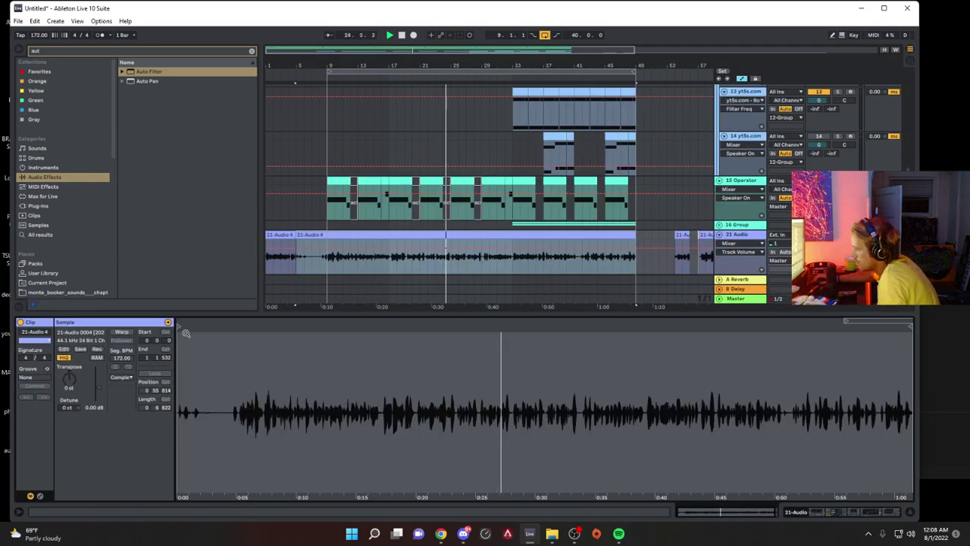
scroll(176, 326, up, 10)
drag(179, 325, 184, 327)
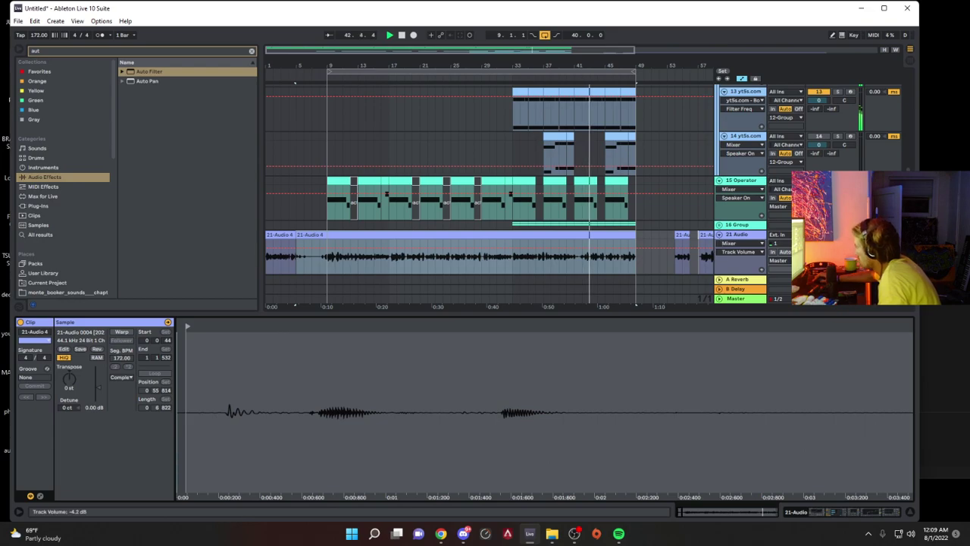
Step: Lower track 21's EQ band near 979 Hz, set the 250 Hz band to -1.86 dB, and give the first band a gentler low-cut slope
double_click(735, 237)
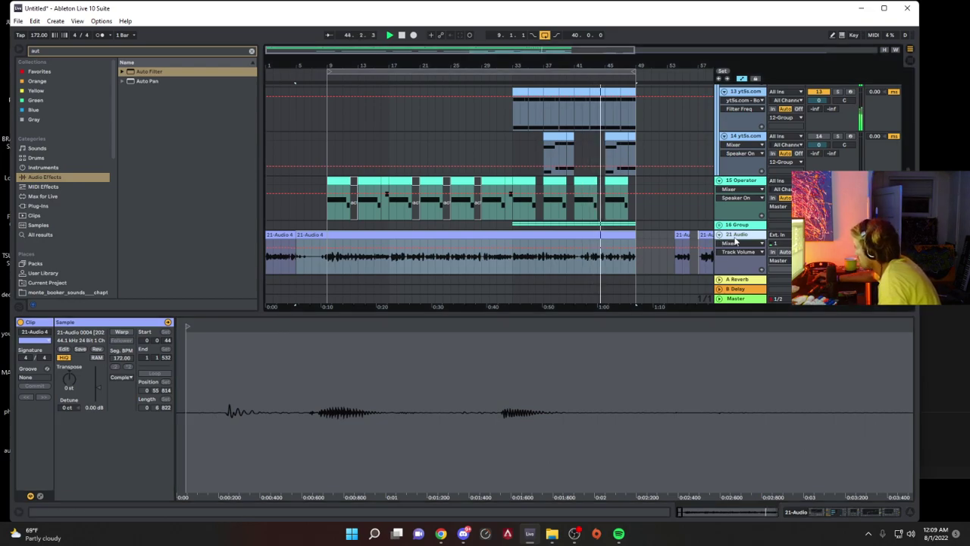
drag(595, 448, 594, 454)
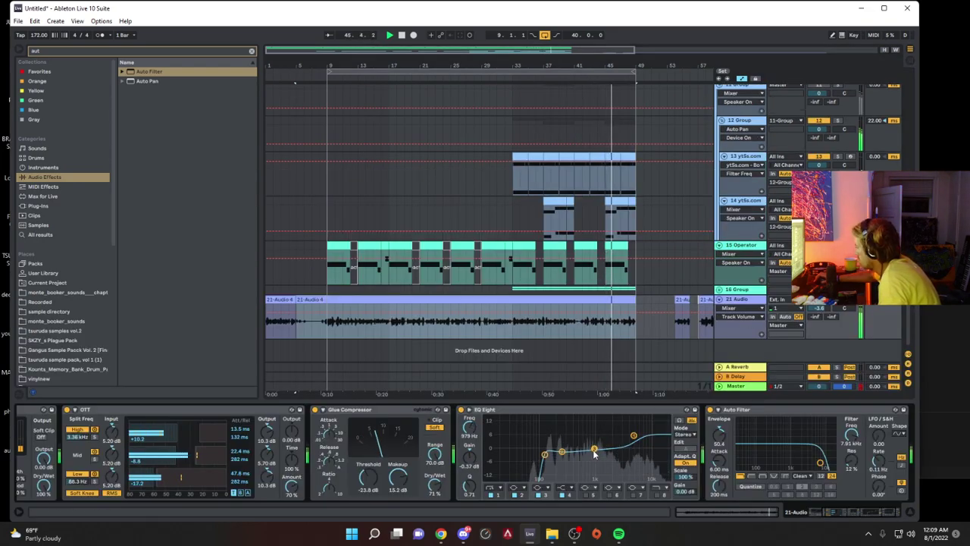
click(562, 453)
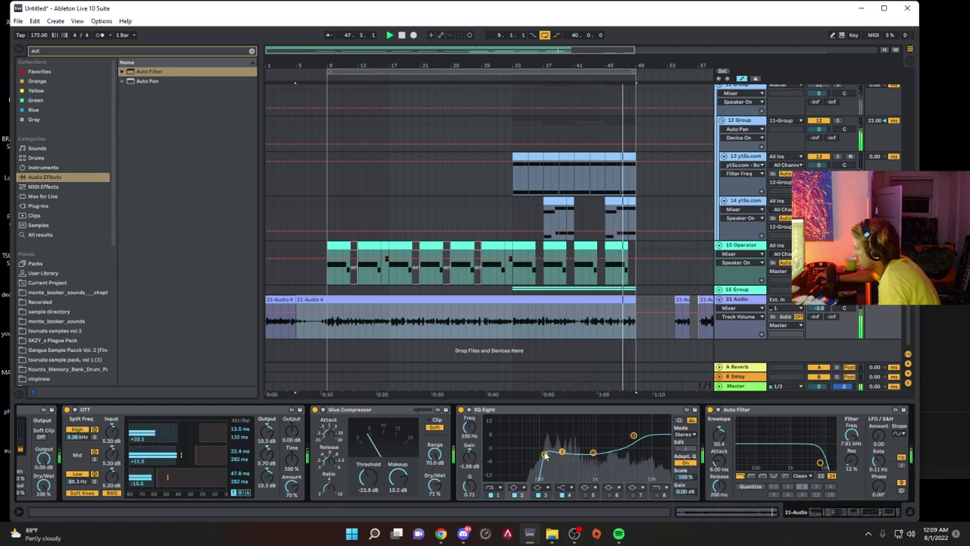
click(490, 487)
click(492, 441)
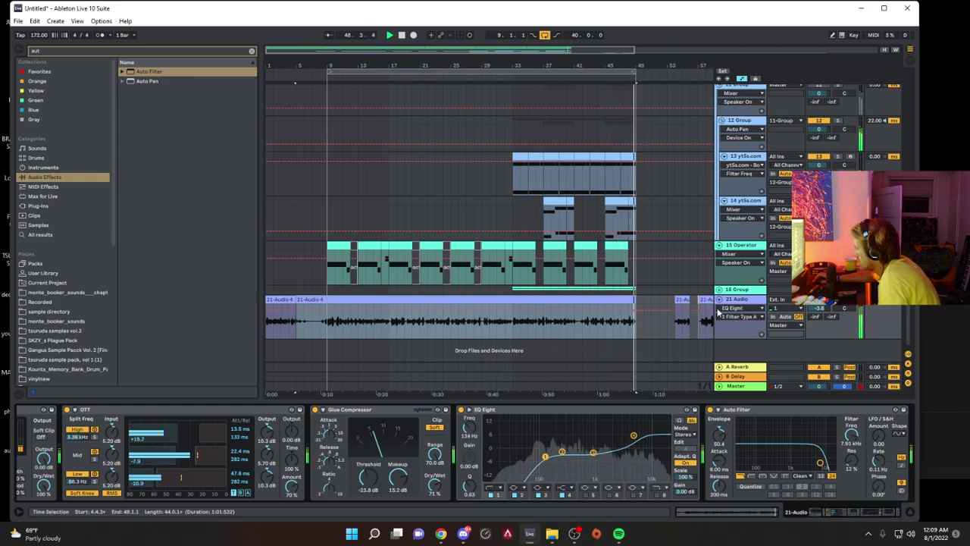
Step: Audition the section from bar 33, and replay the arrangement from bar 9 to compare
key(space)
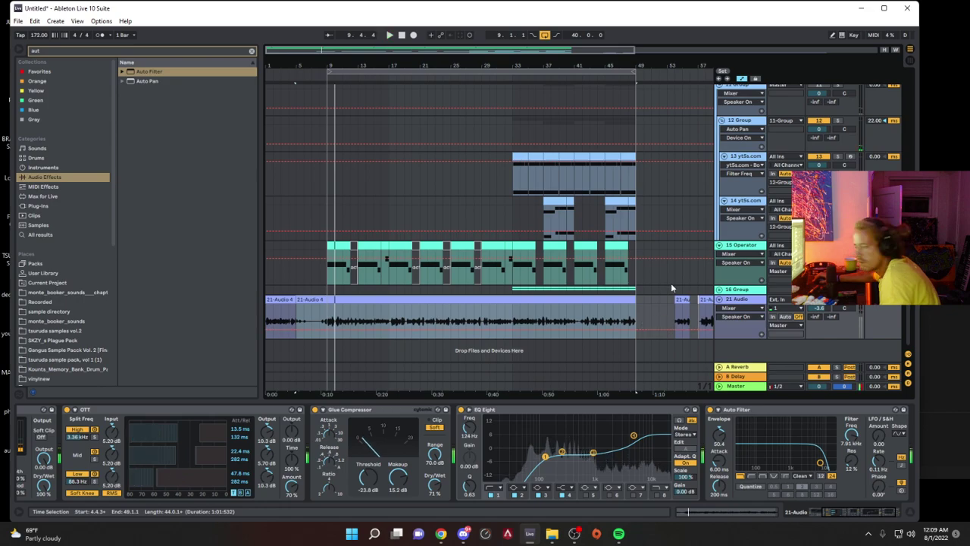
click(515, 293)
key(space)
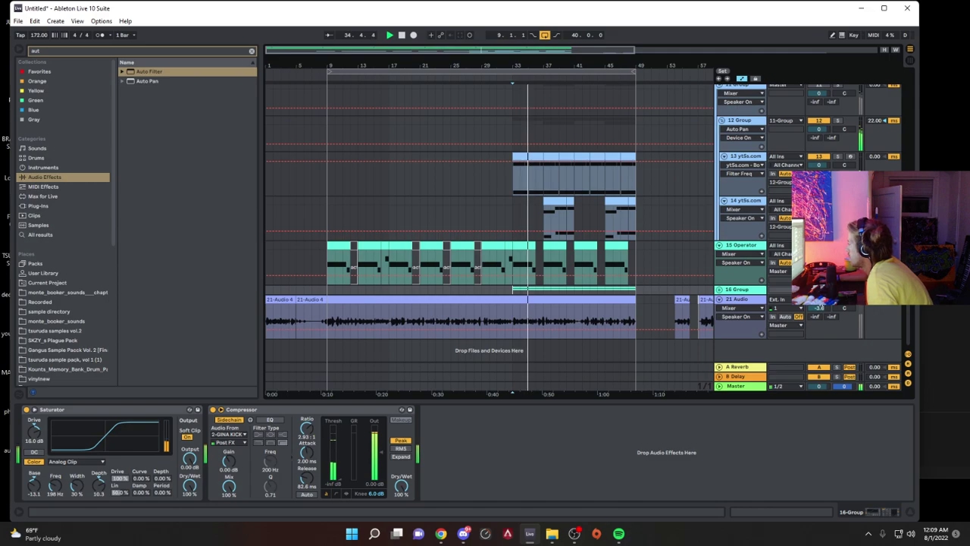
key(space)
key(space)
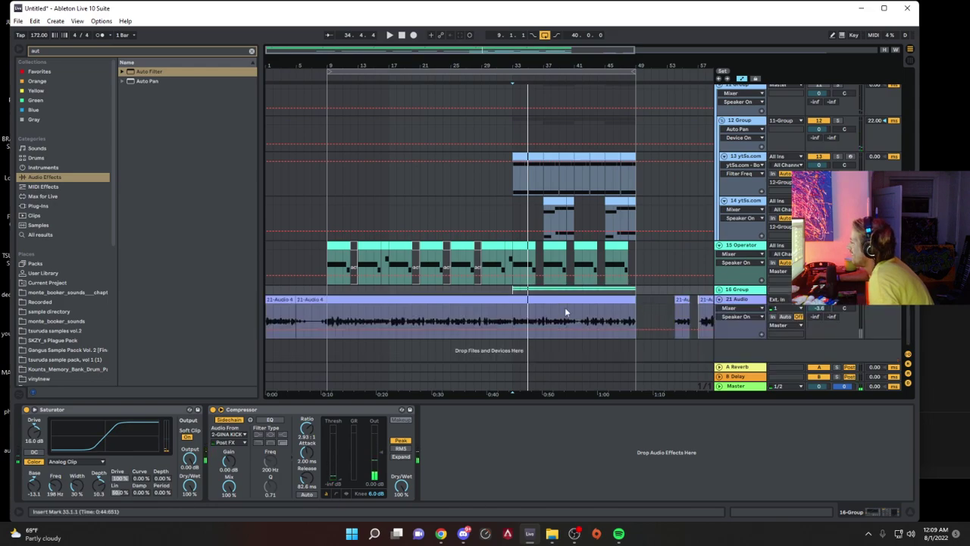
click(324, 318)
key(space)
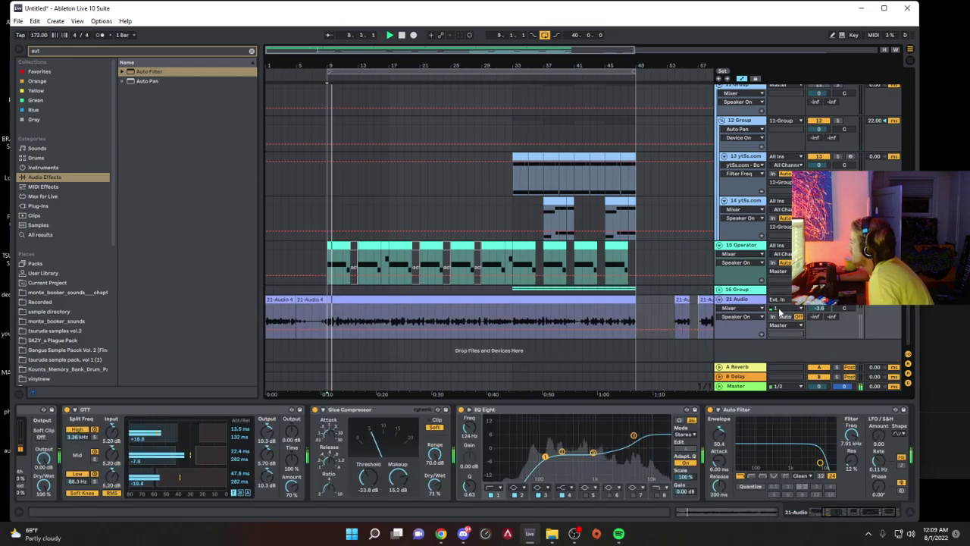
Step: Stop playback and duplicate track 21 with its clips and effects
key(space)
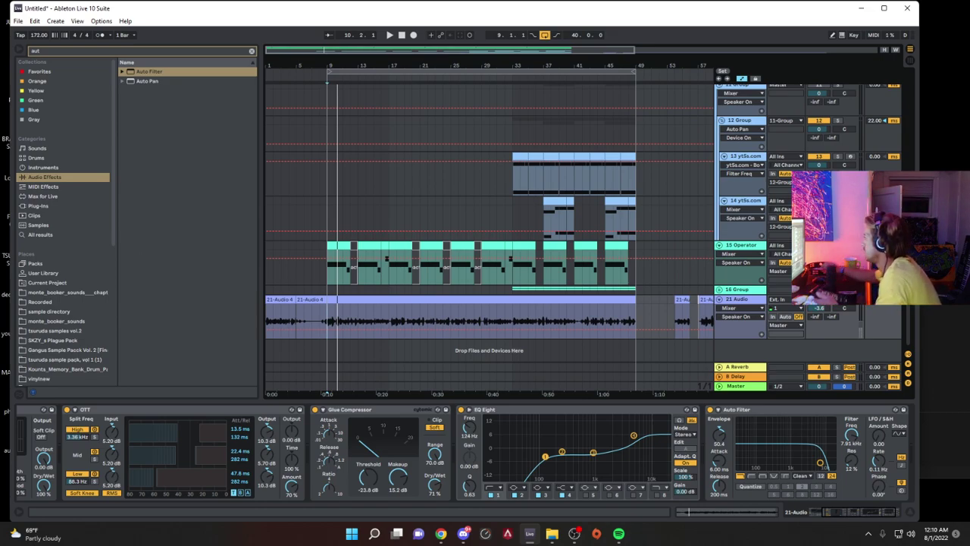
right_click(739, 300)
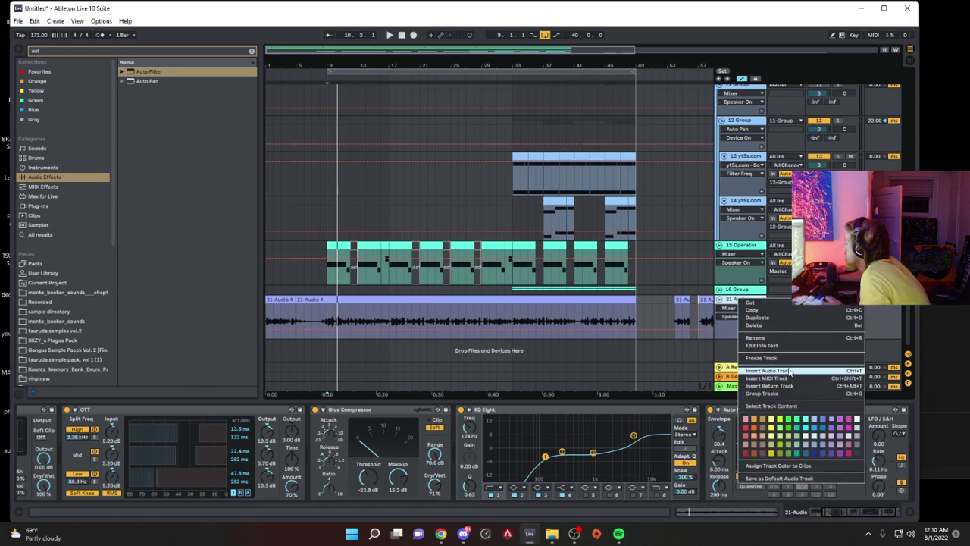
click(787, 319)
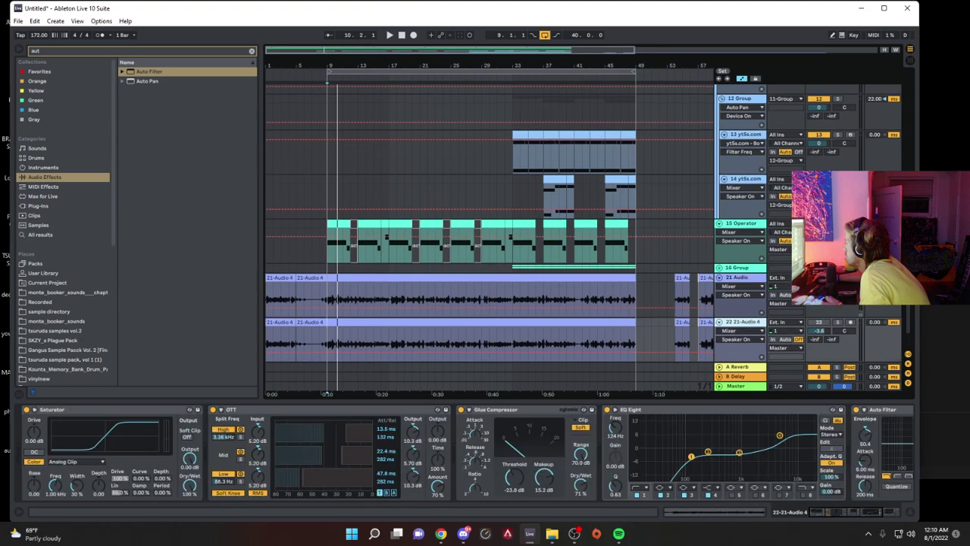
Step: Record a first new take onto track 21 from about bar 8 during playback, and stop it near bar 18
click(363, 297)
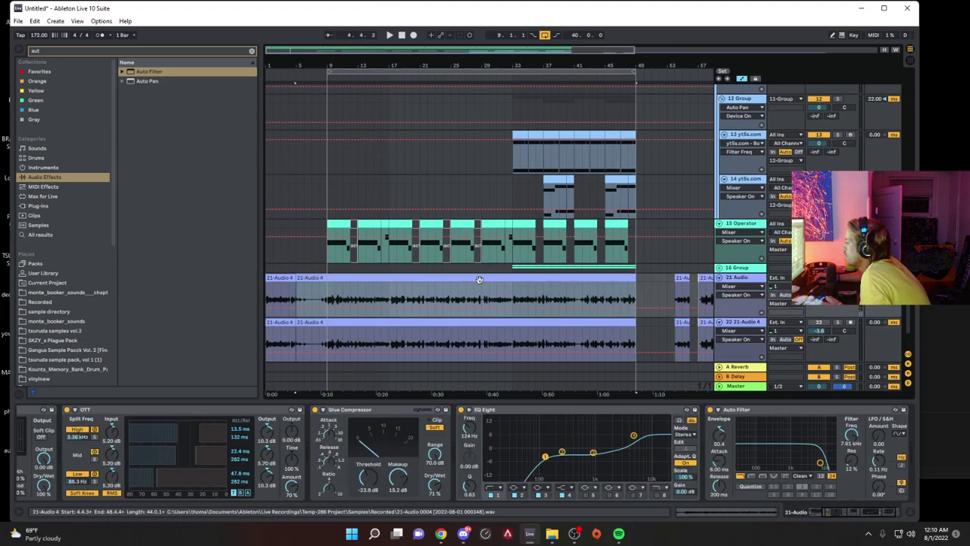
key(space)
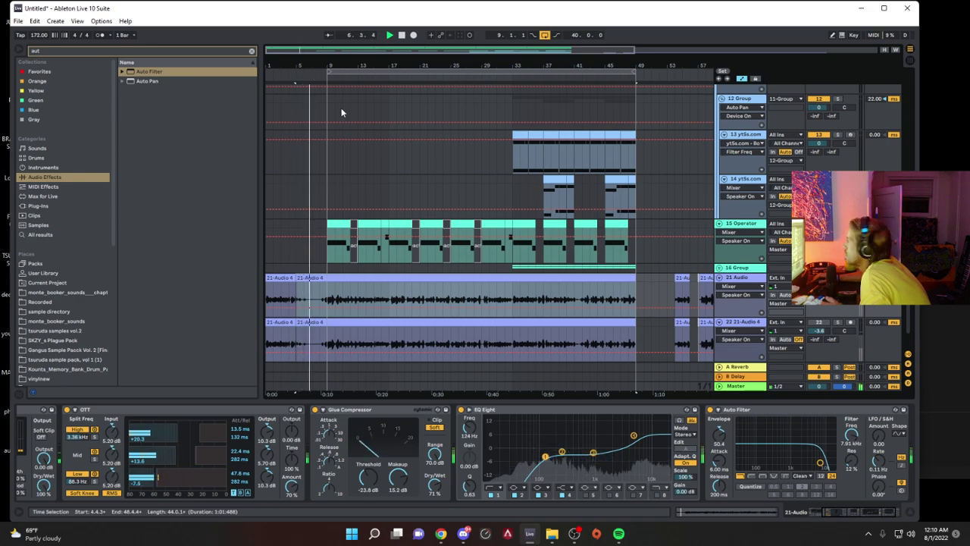
click(413, 35)
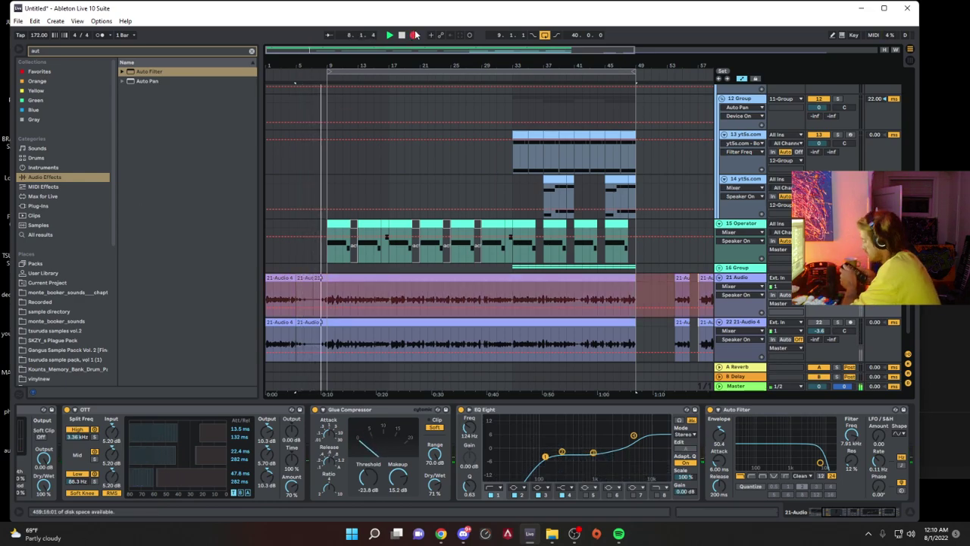
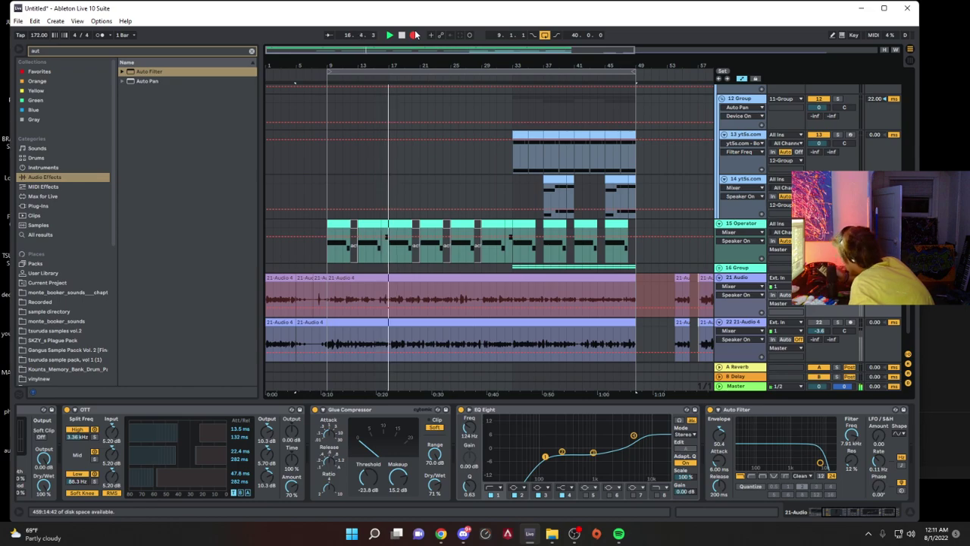
click(416, 34)
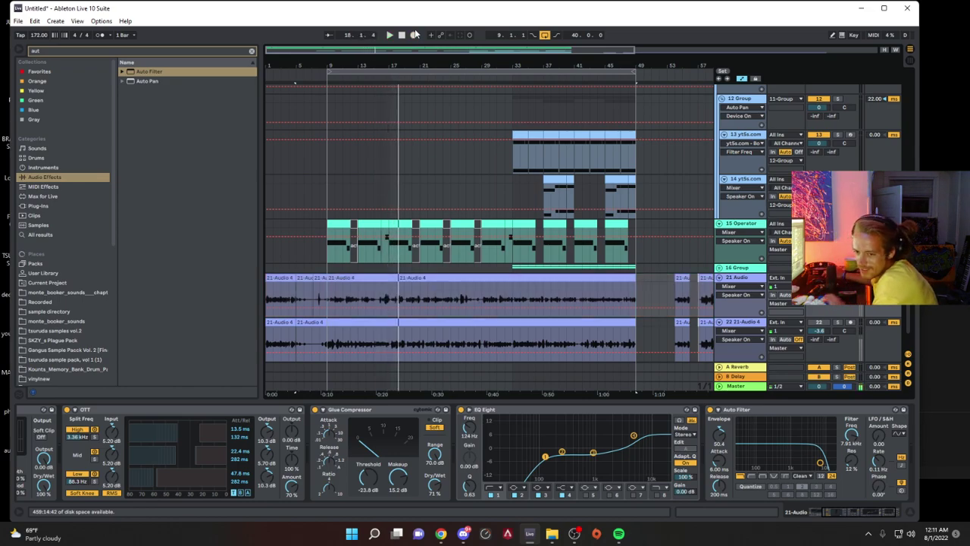
Step: Restart from bar 9 and record a new take onto track 21 up to about bar 38
click(329, 344)
key(space)
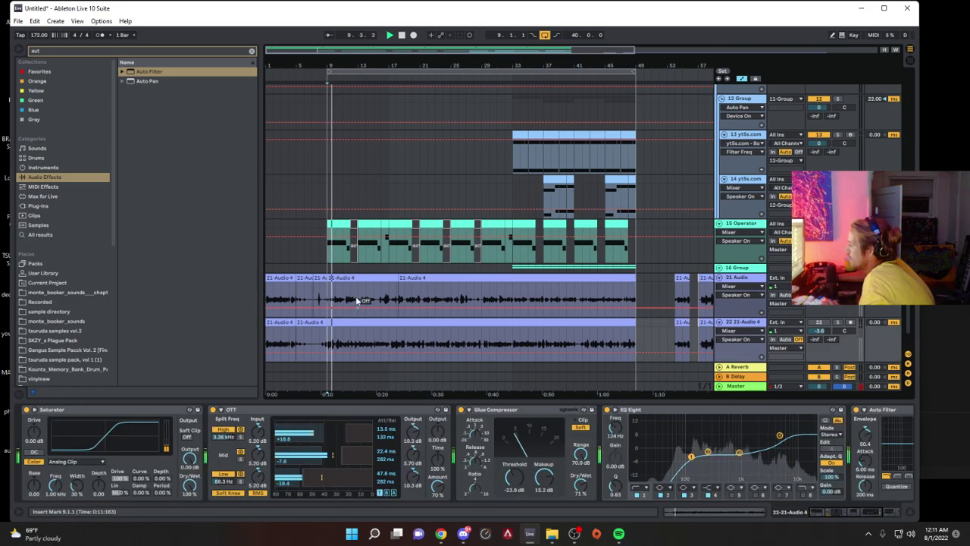
click(413, 35)
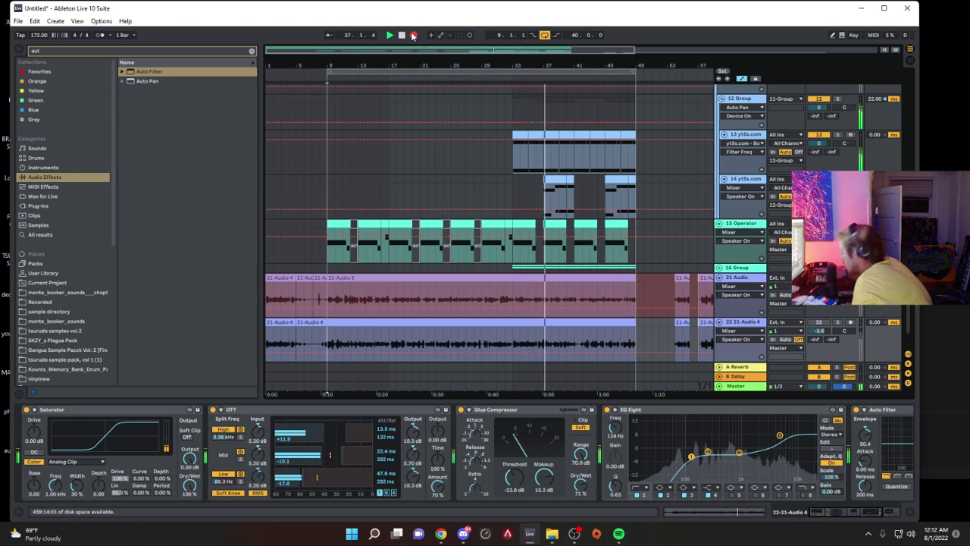
click(413, 35)
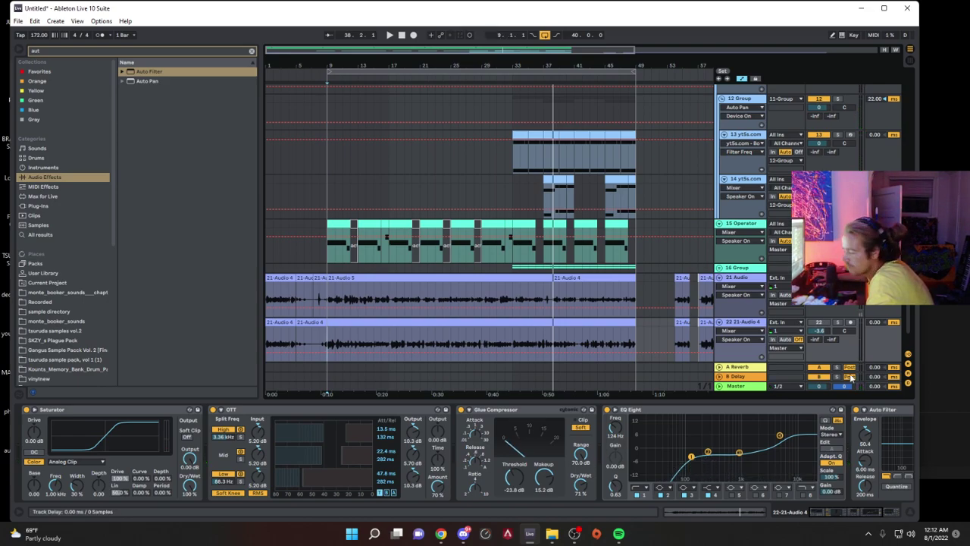
Step: Audition the new take from bar 9, open it, and move its sample start marker forward to just before the first sound
click(322, 298)
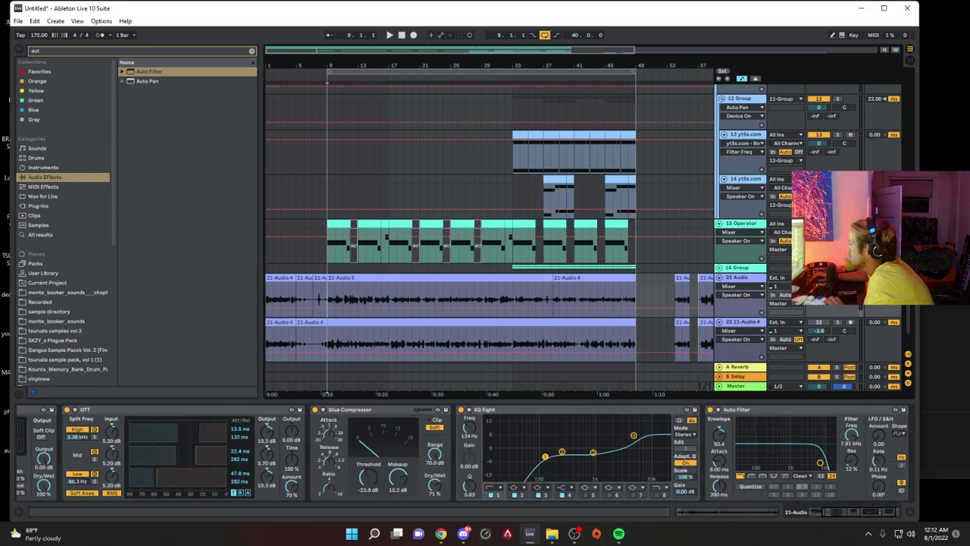
key(space)
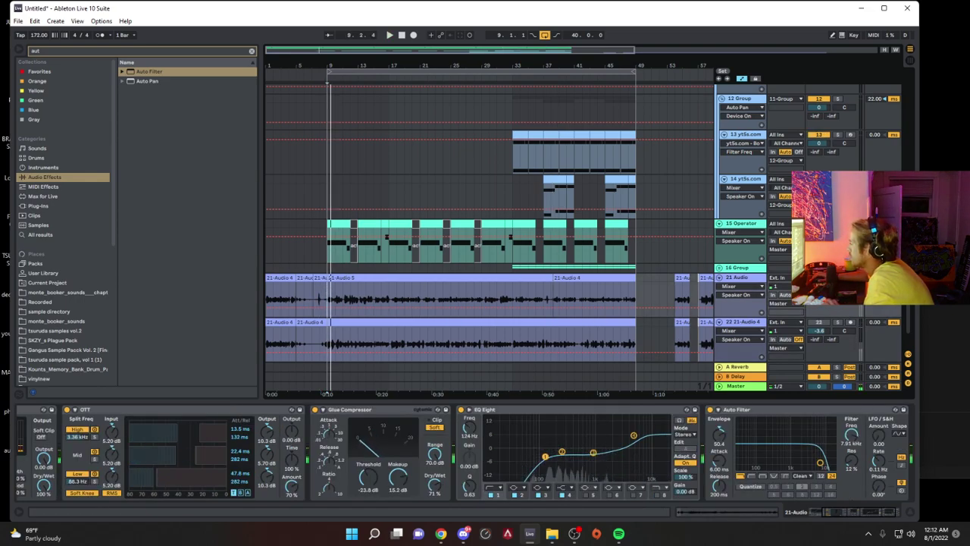
double_click(352, 299)
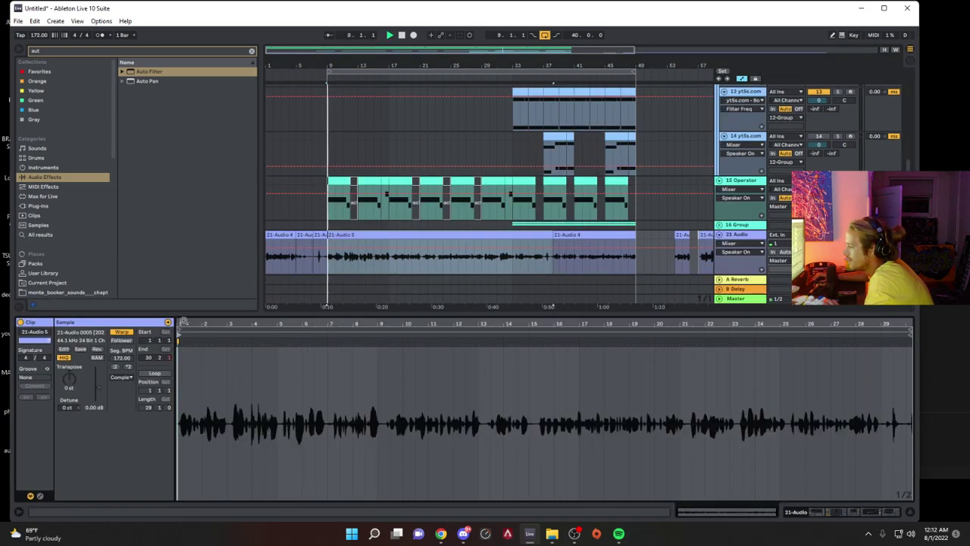
mouse_move(184, 323)
mouse_down()
mouse_move(185, 338)
mouse_move(228, 353)
mouse_move(233, 333)
mouse_up()
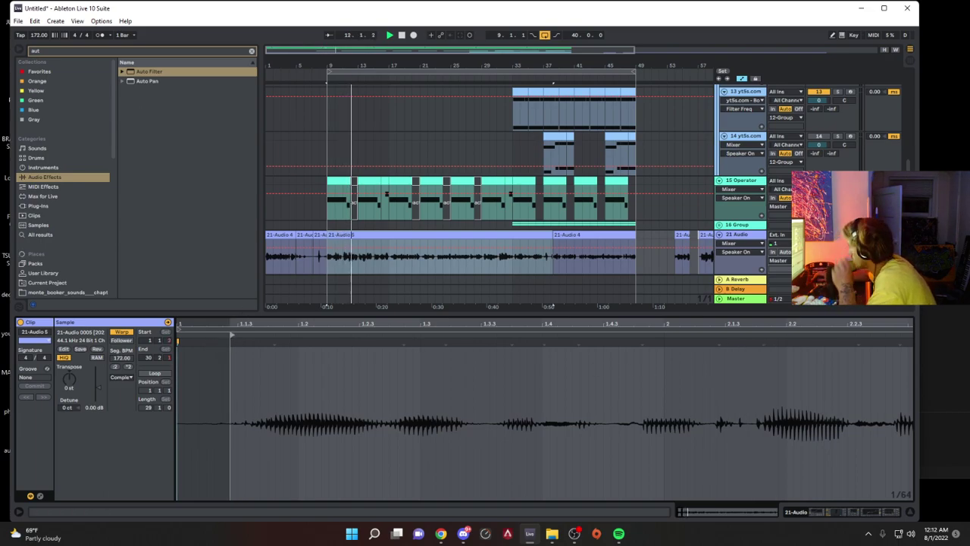
Step: Show track 21's devices, set the Glue Compressor to -23.2 dB threshold and 80 % dry/wet, and raise the OTT amount
click(738, 238)
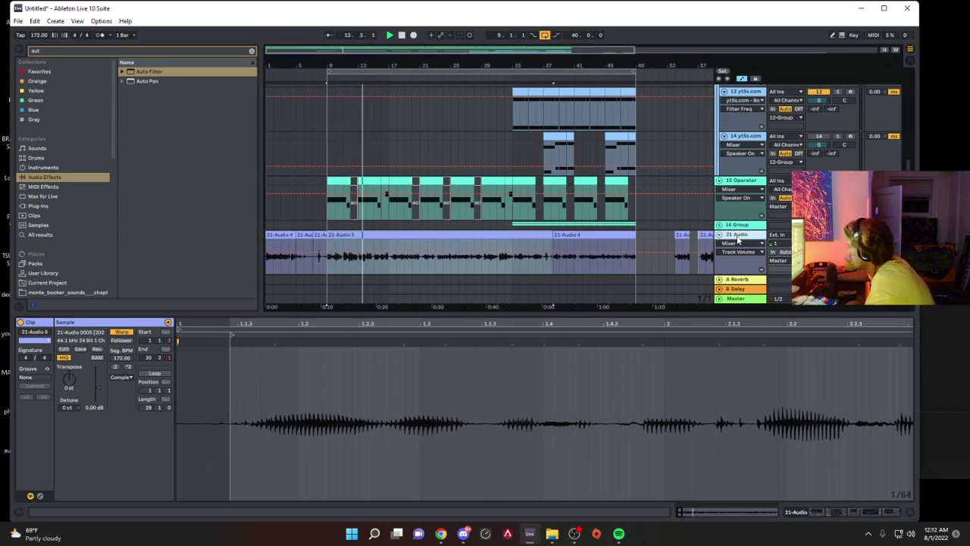
double_click(738, 236)
click(738, 234)
click(756, 263)
click(755, 260)
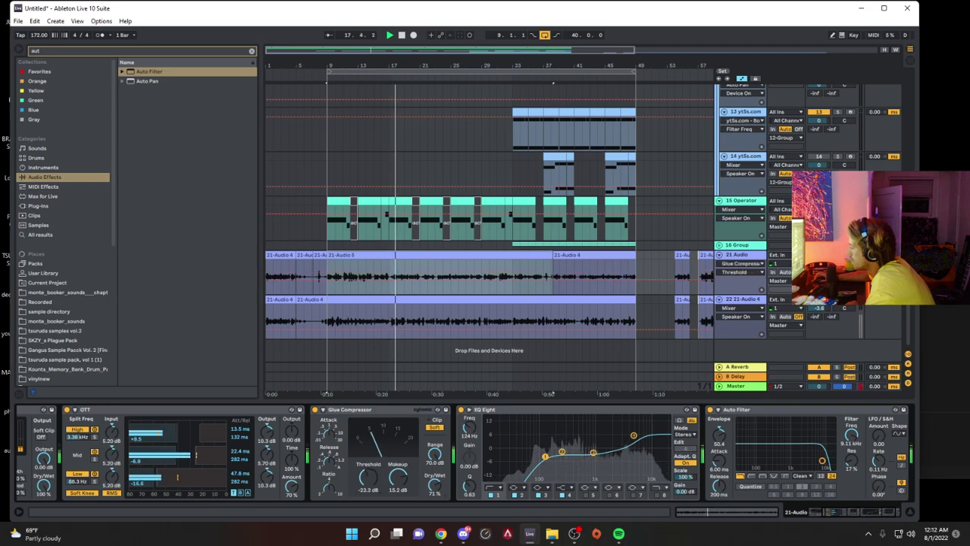
click(292, 487)
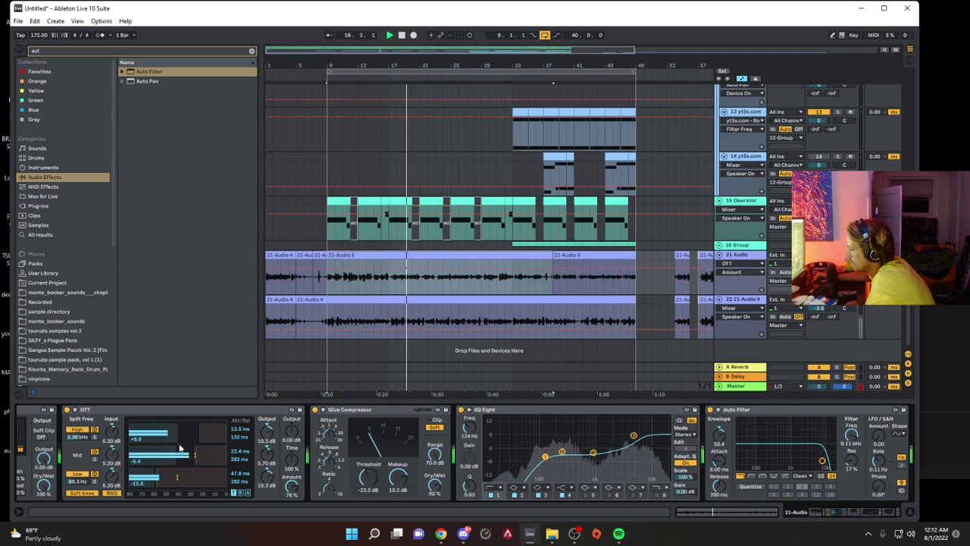
Step: On track 21, raise OTT's high split, set the first EQ band to 114 Hz and Auto Filter to 7.36 kHz, and adjust the track volume
click(76, 439)
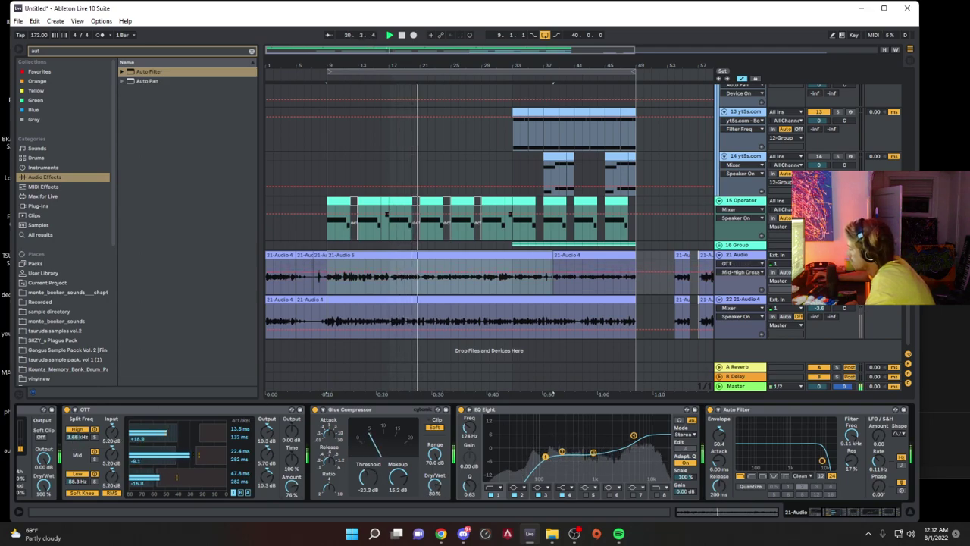
drag(719, 436, 719, 439)
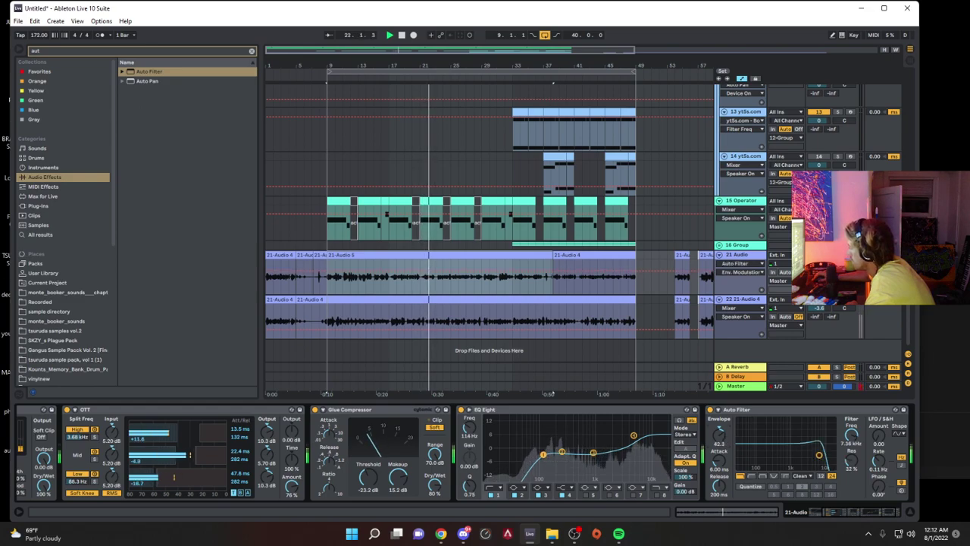
click(818, 264)
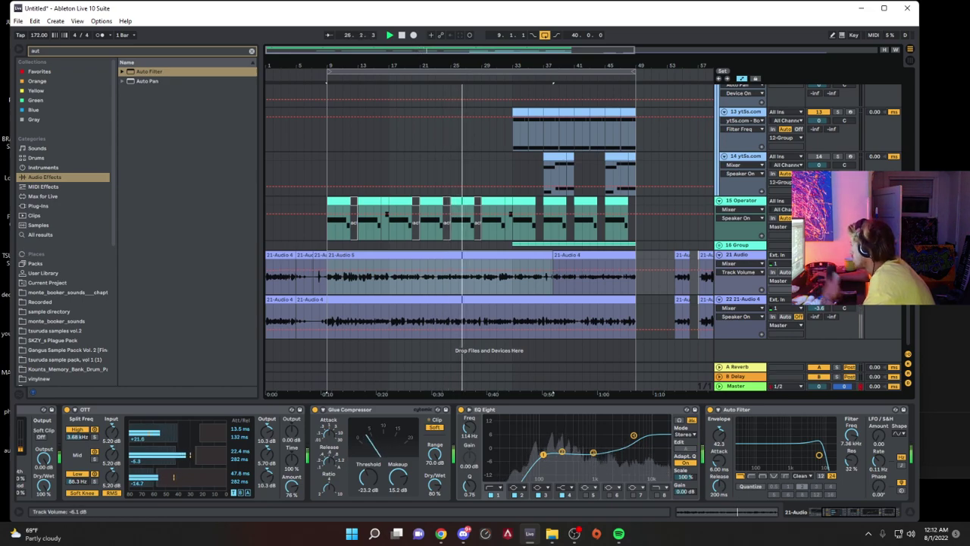
Step: Set track 21's 958 Hz EQ band to -2.60 dB, Glue Compressor threshold to -21.6 dB, OTT amount to 71 % and high split to 3.57 kHz
click(594, 453)
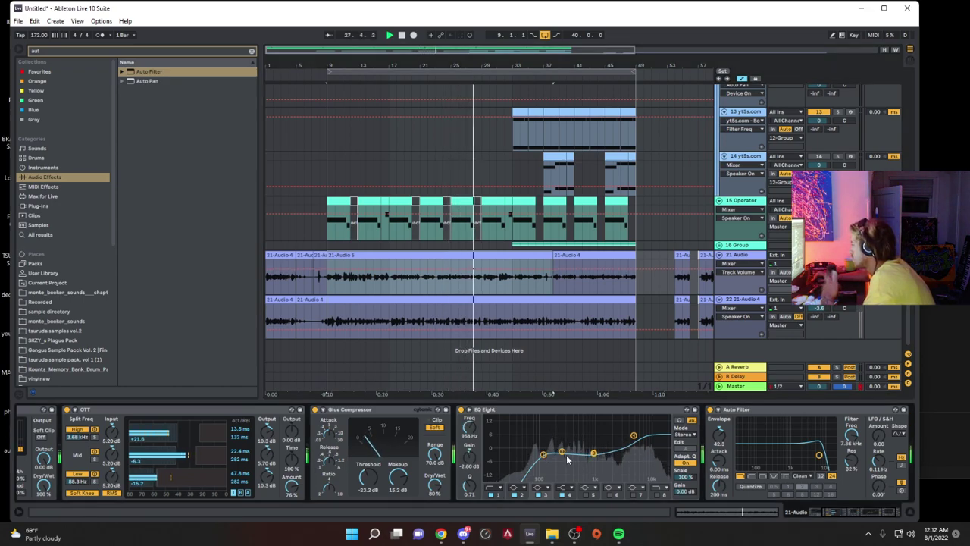
drag(368, 476, 369, 473)
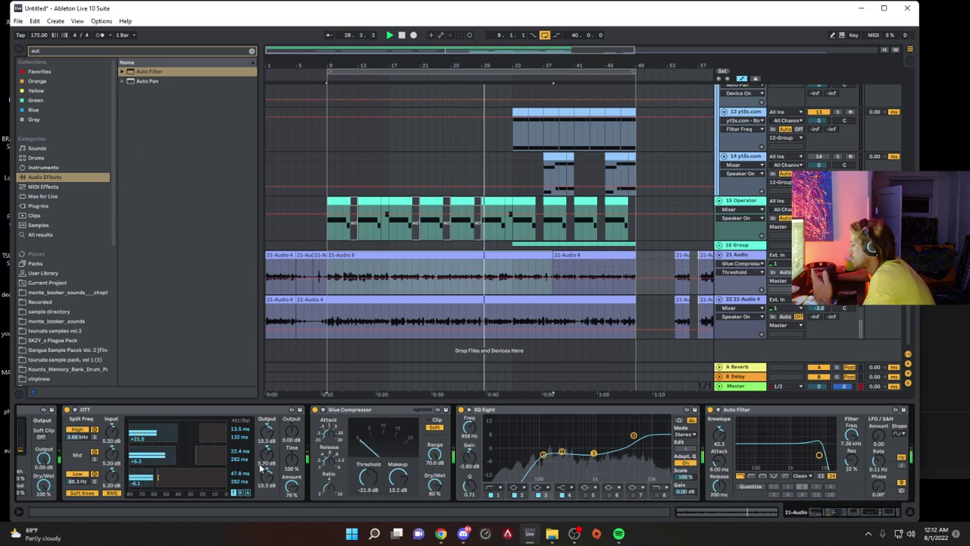
drag(291, 484, 291, 488)
drag(85, 438, 85, 442)
Step: Deactivate the leftover clip after the new take on track 21, and set the track's Auto Filter frequency to 4.61 kHz
click(621, 251)
key(0)
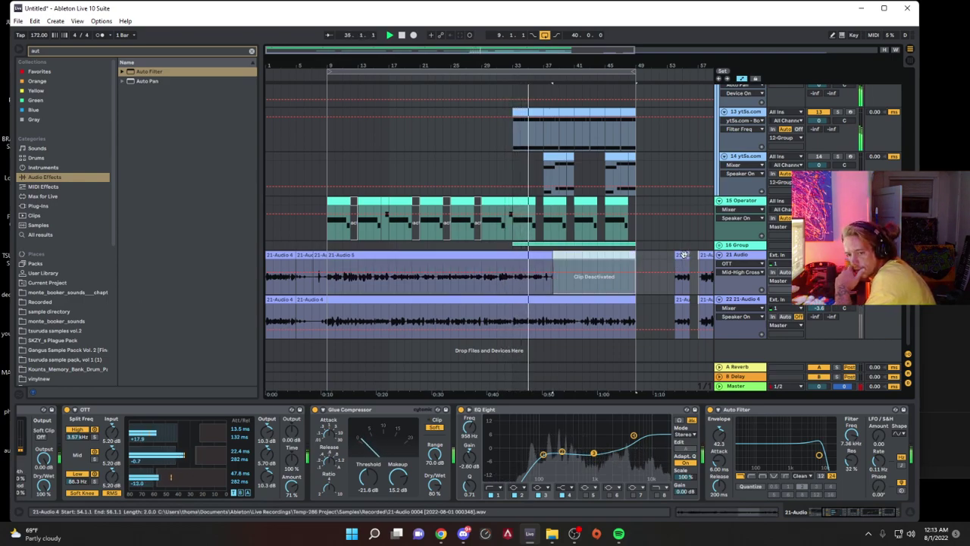
drag(818, 455, 812, 455)
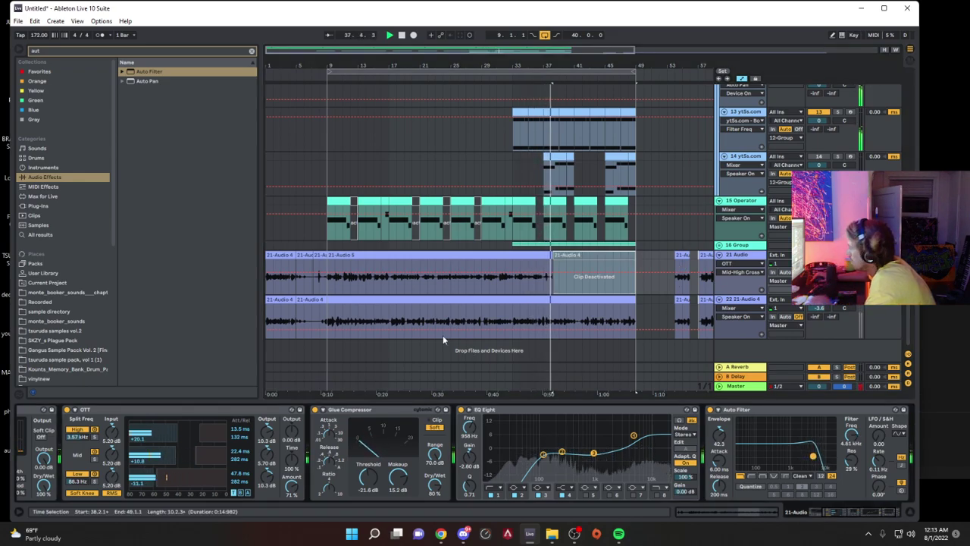
Step: Play the duplicated track 22 from bar 9, setting its second EQ band to 250 Hz at -3.60 dB and its OTT amount to 84 %
click(326, 313)
key(space)
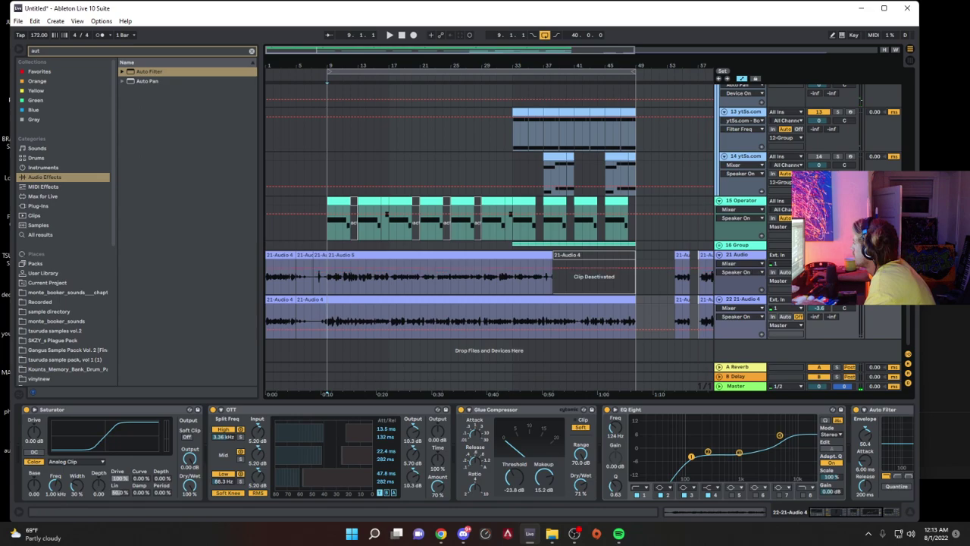
key(space)
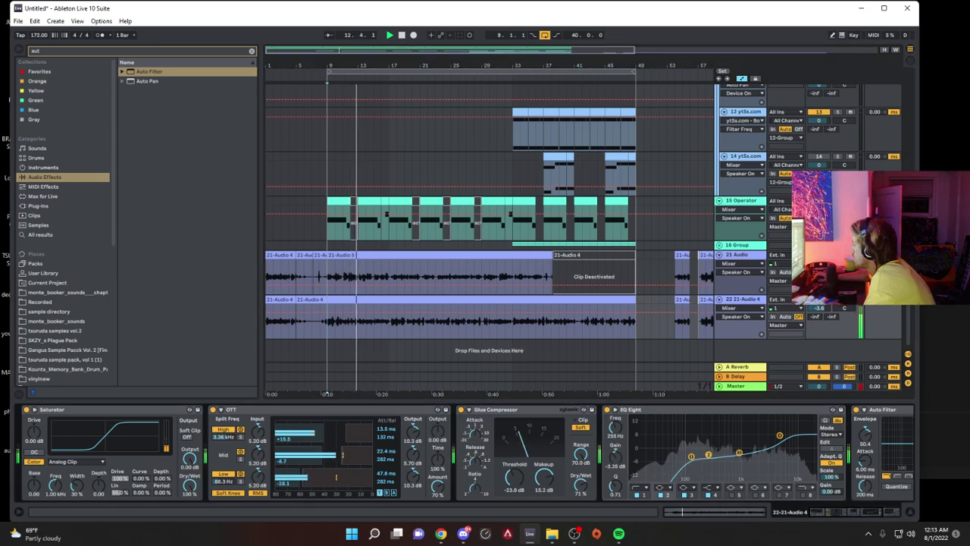
drag(435, 488, 440, 479)
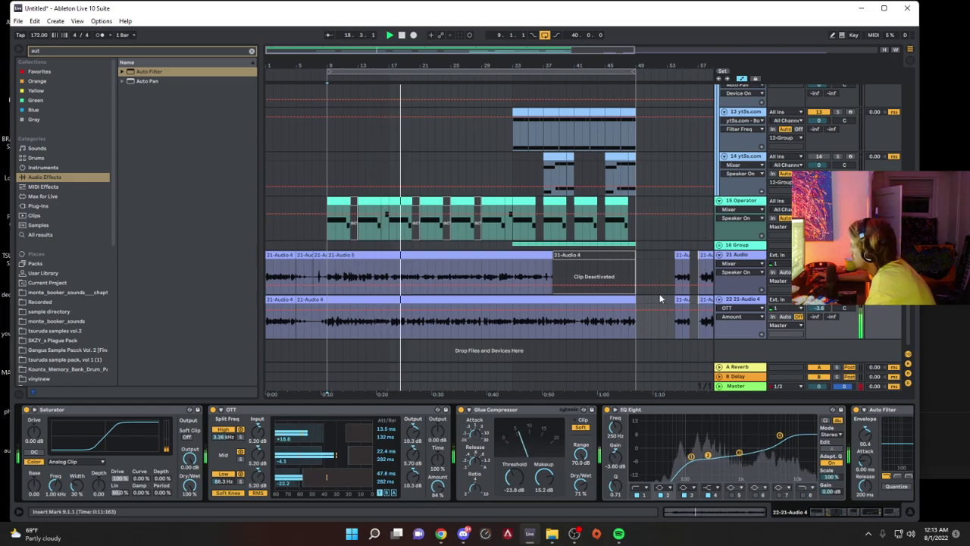
Step: Mute track 22 and the Operator track, and raise track 21's volume slightly
scroll(659, 314, up, 5)
scroll(701, 295, down, 4)
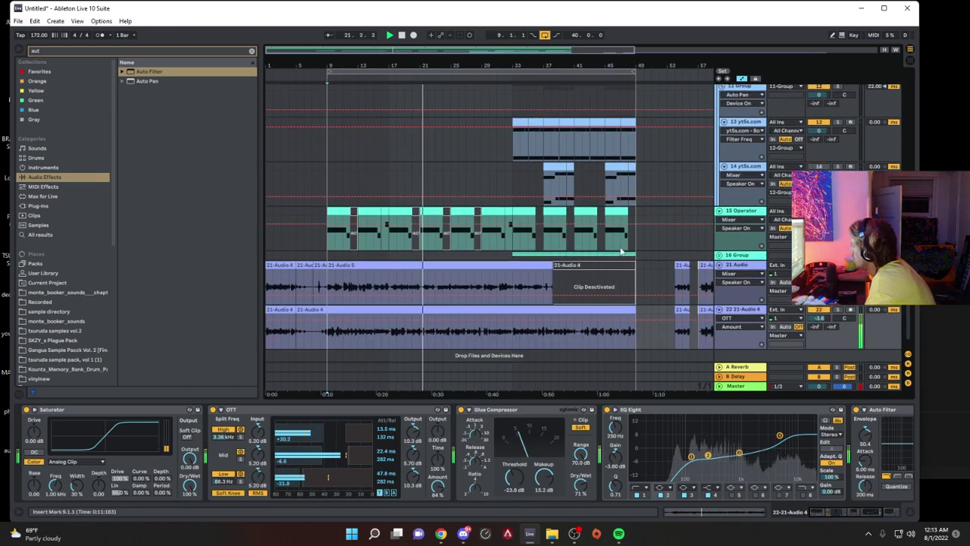
click(624, 286)
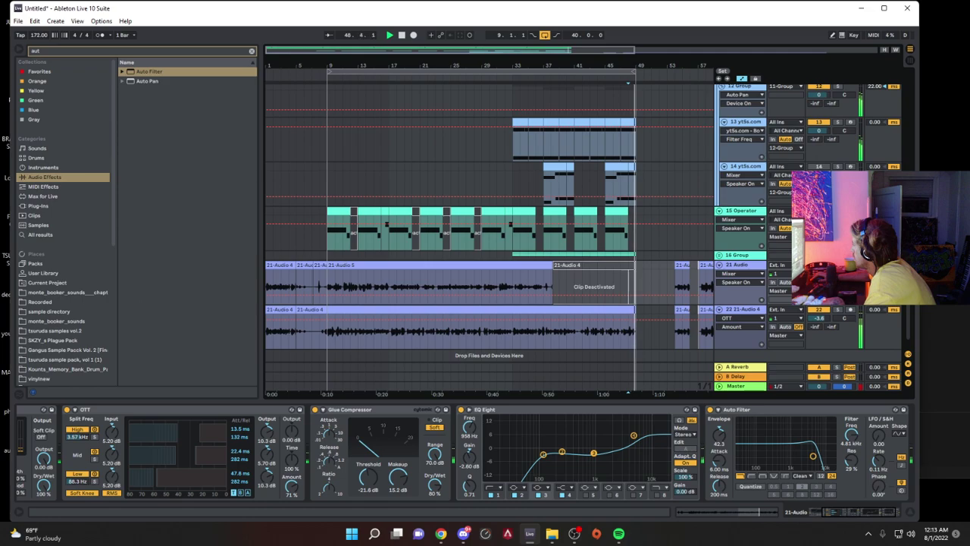
click(818, 310)
drag(818, 274, 818, 270)
click(819, 201)
click(818, 210)
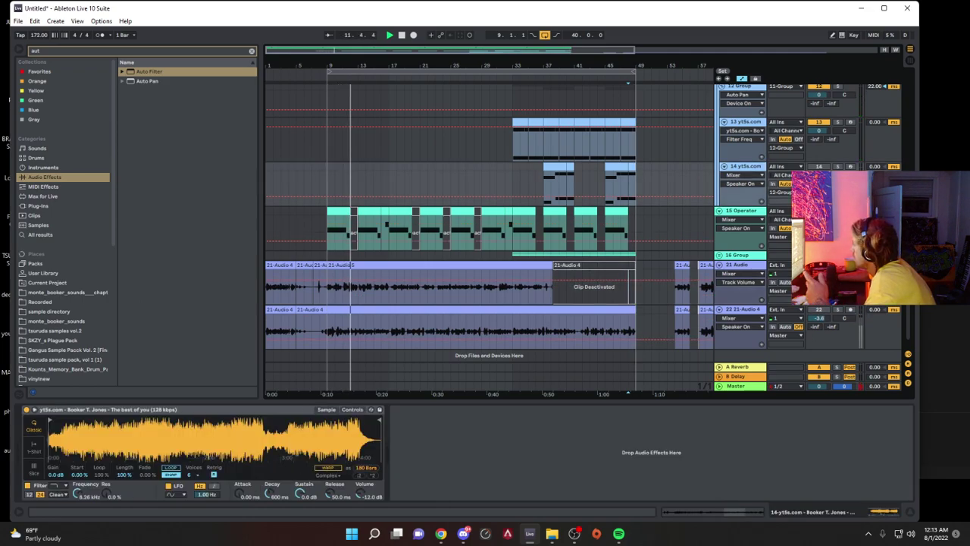
Step: Return to track 21's devices and set the first EQ band to 91.8 Hz and Auto Filter to 5.54 kHz with 21 % resonance
click(516, 259)
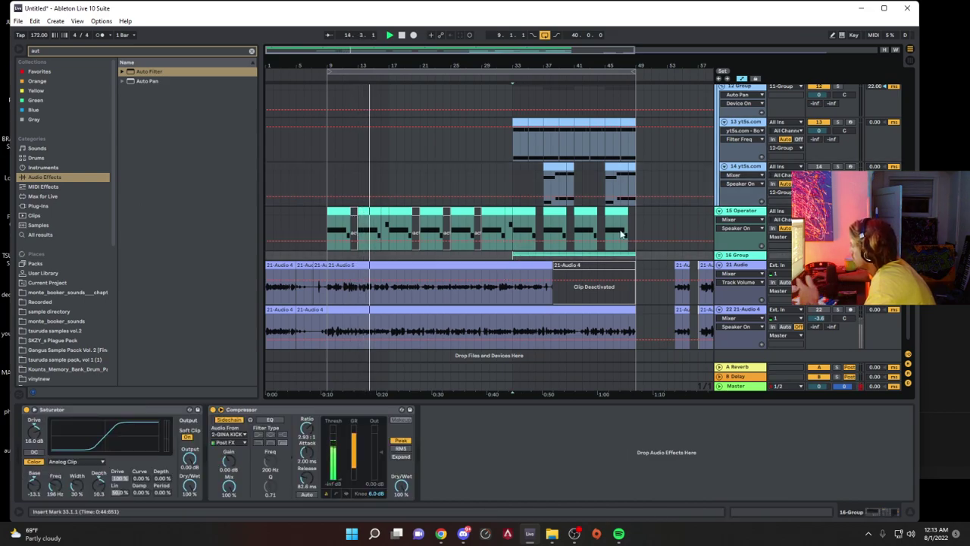
click(515, 279)
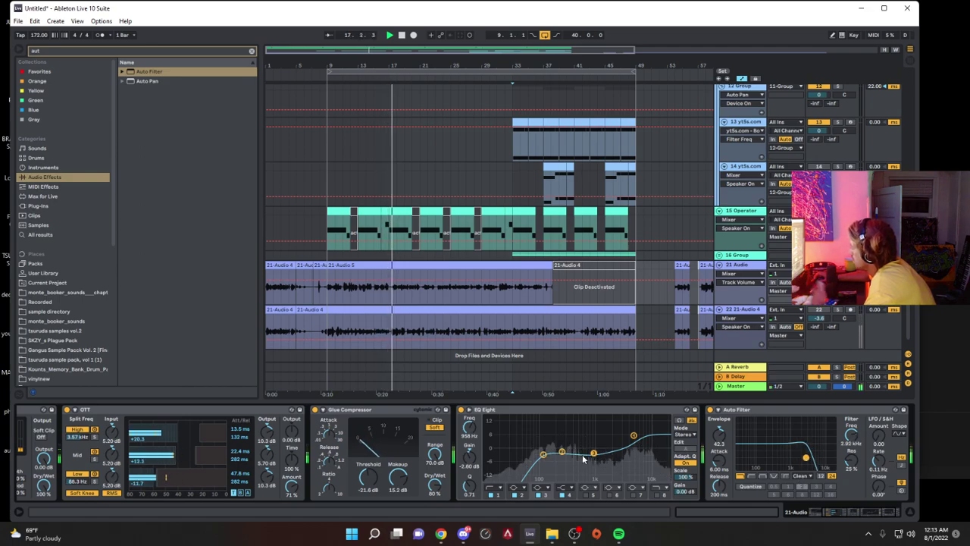
drag(808, 459, 816, 462)
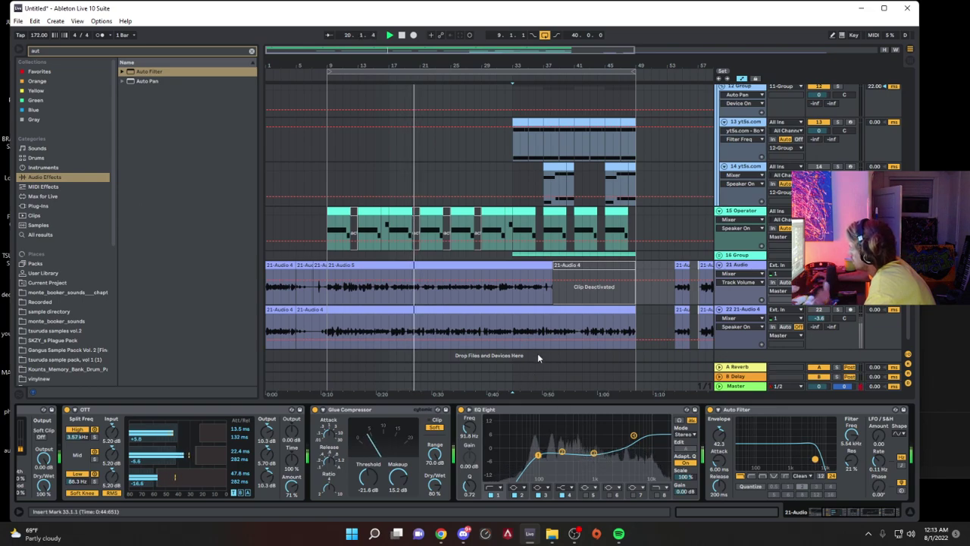
Step: Check track 21's OTT amount and set its Glue Compressor to -23.5 dB threshold with 80 % dry/wet
click(293, 491)
drag(364, 487, 364, 492)
click(435, 488)
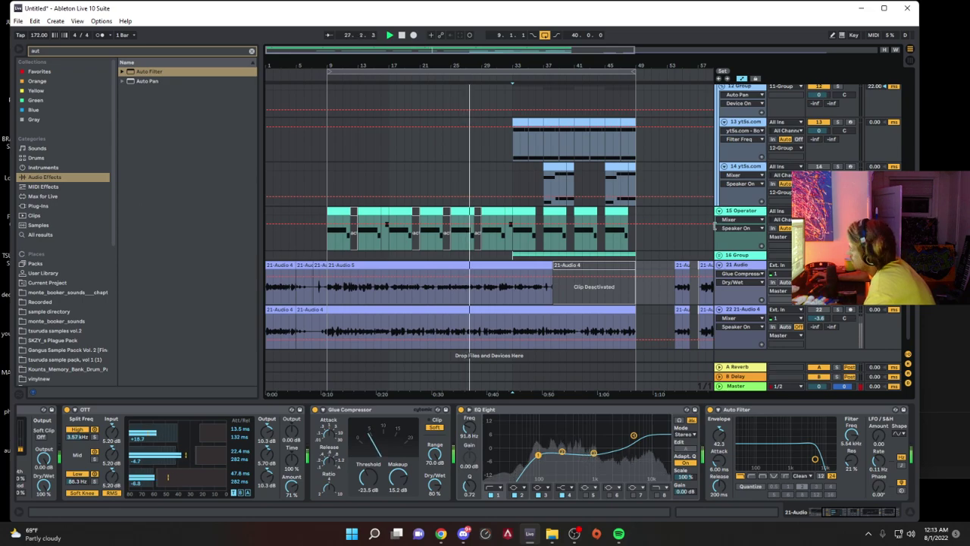
Step: Add Grain Delay to track 21, switch it to unsynced delay time, and set frequency to 3.92 Hz and pitch to 3.62
click(221, 52)
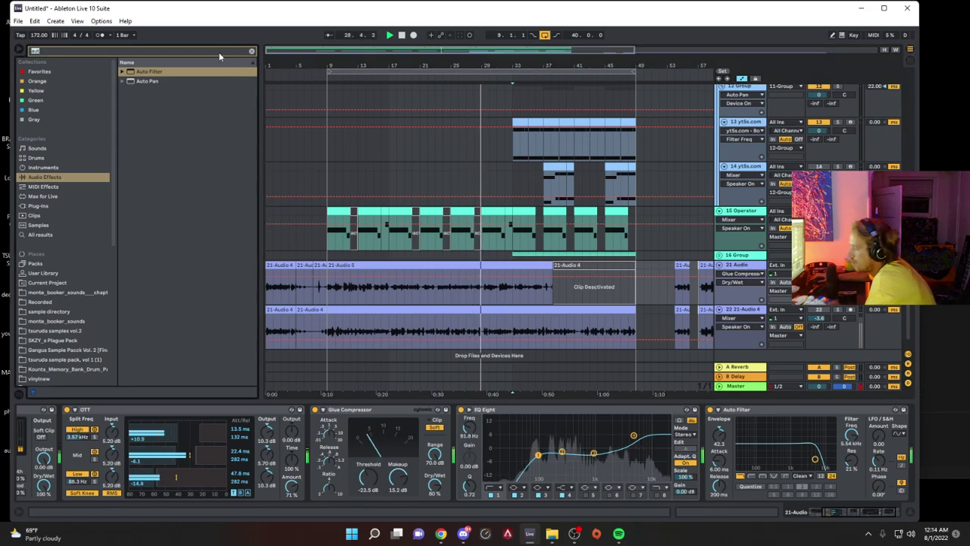
text(gre)
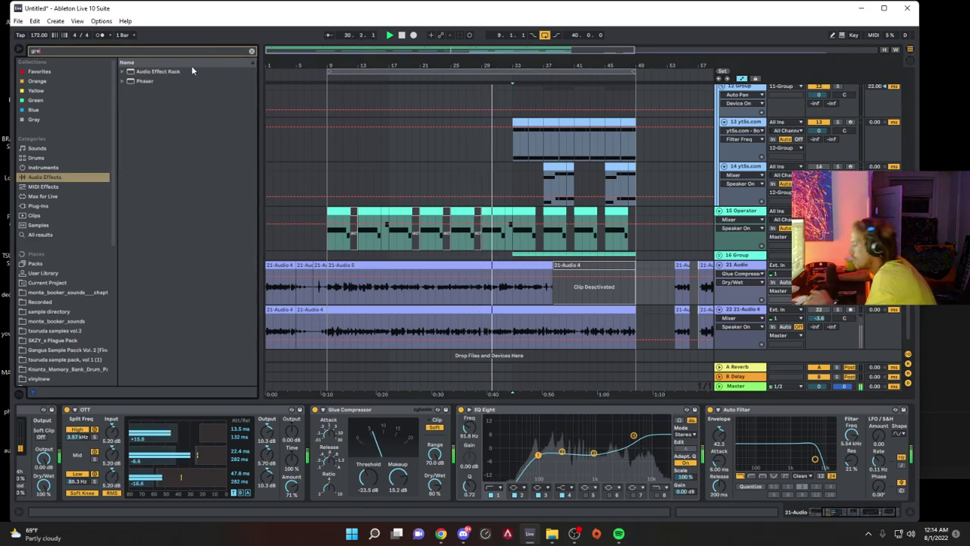
key(BackSpace)
text(ain)
double_click(152, 81)
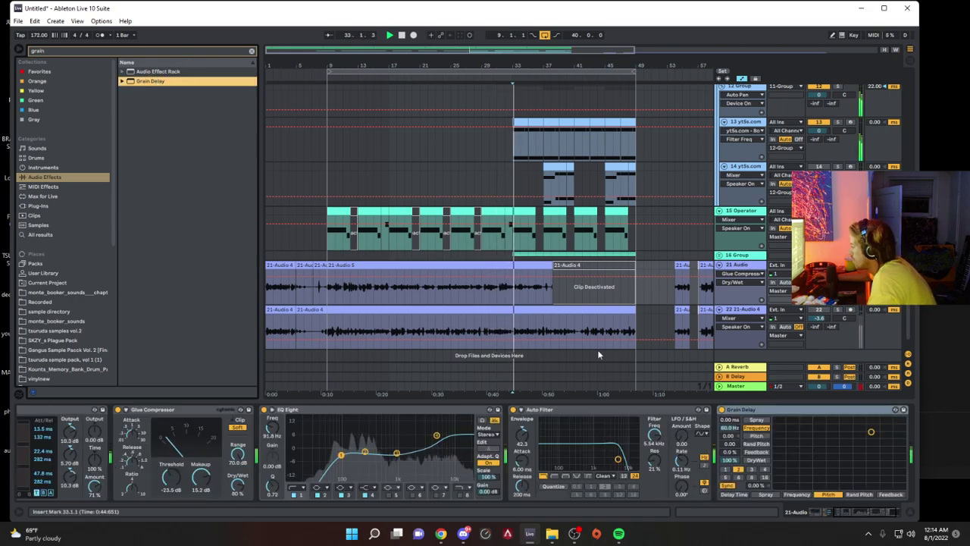
click(728, 485)
mouse_move(868, 460)
mouse_down()
mouse_move(876, 466)
mouse_move(855, 468)
mouse_move(881, 467)
mouse_up()
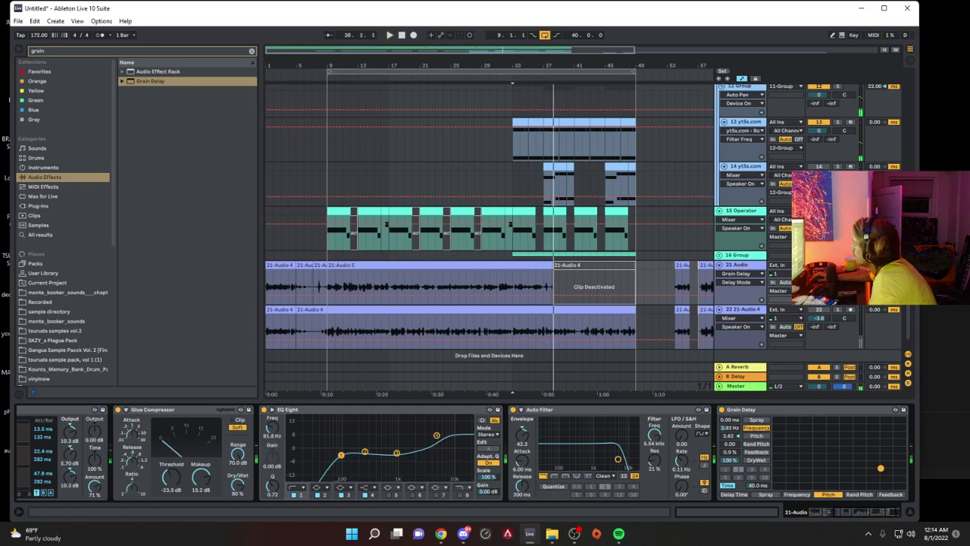
Step: Toggle track 21's activation, play the arrangement and lower track 22's volume
click(819, 264)
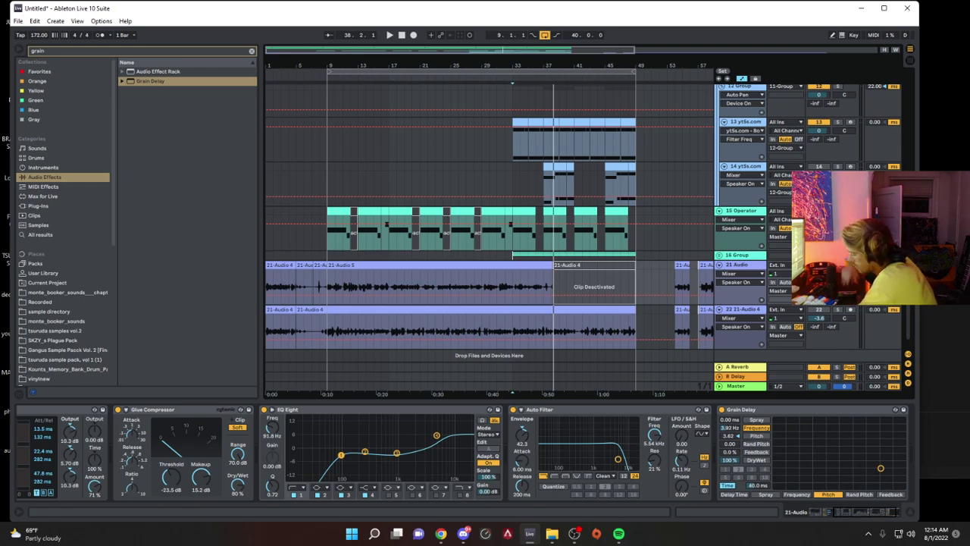
key(space)
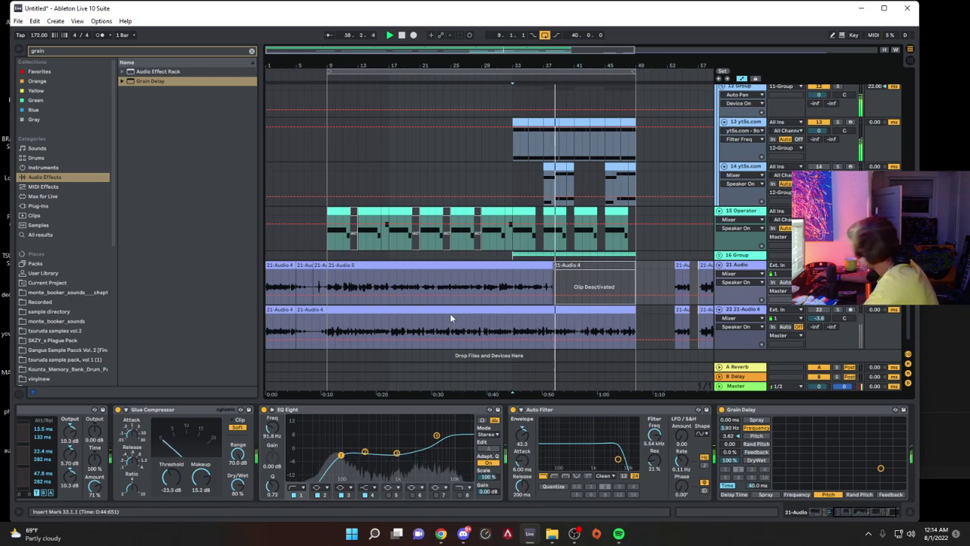
click(339, 267)
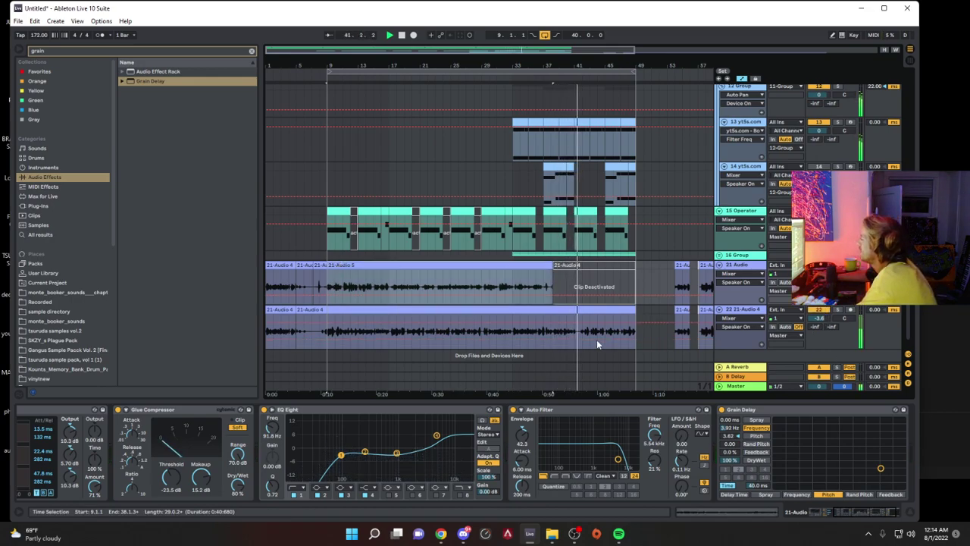
click(818, 319)
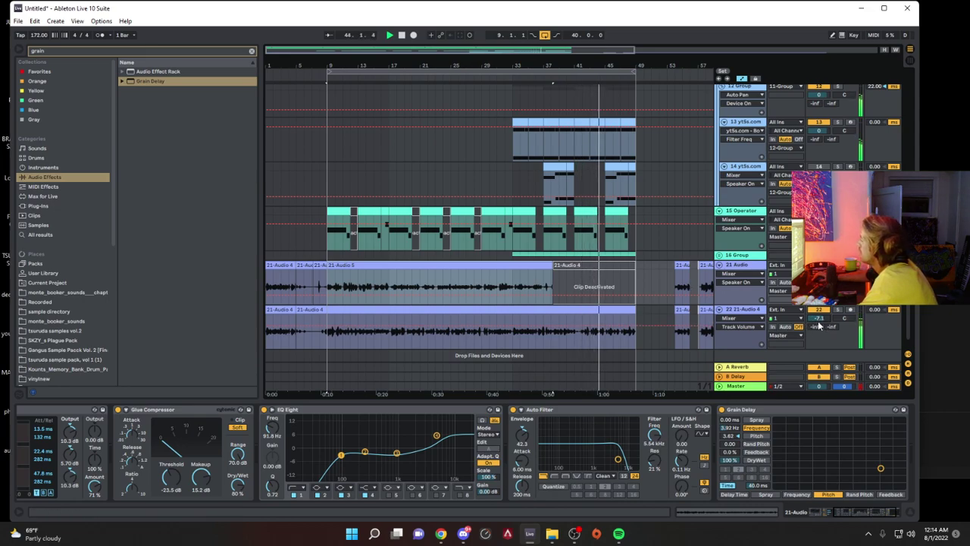
Step: Readjust track 22's EQ bands, set OTT amount to 68 % and Glue Compressor dry/wet to 65 %, and raise the track volume slightly
click(721, 319)
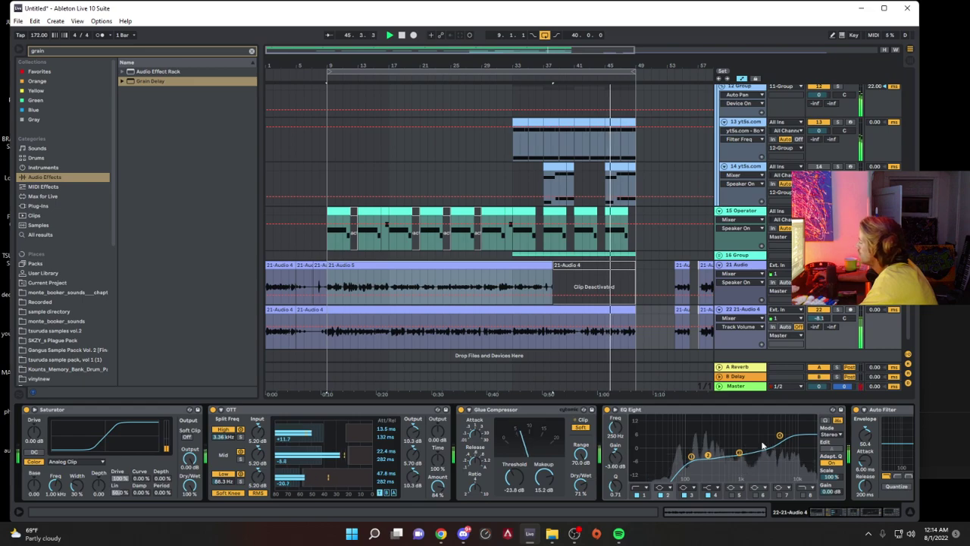
drag(707, 455, 708, 451)
drag(582, 486, 582, 491)
mouse_move(436, 487)
mouse_down()
mouse_move(436, 497)
mouse_move(436, 485)
mouse_up()
drag(780, 436, 784, 440)
click(740, 454)
double_click(710, 410)
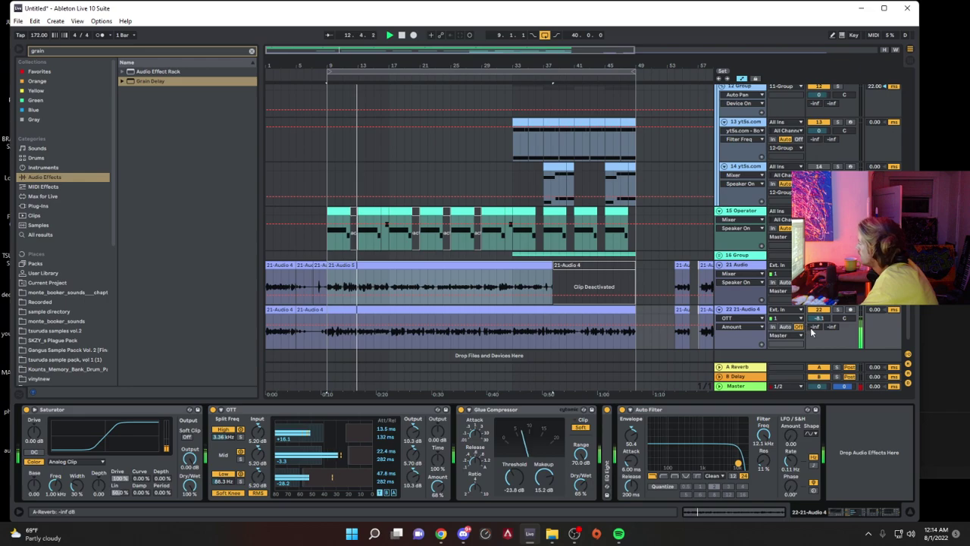
drag(818, 318, 818, 315)
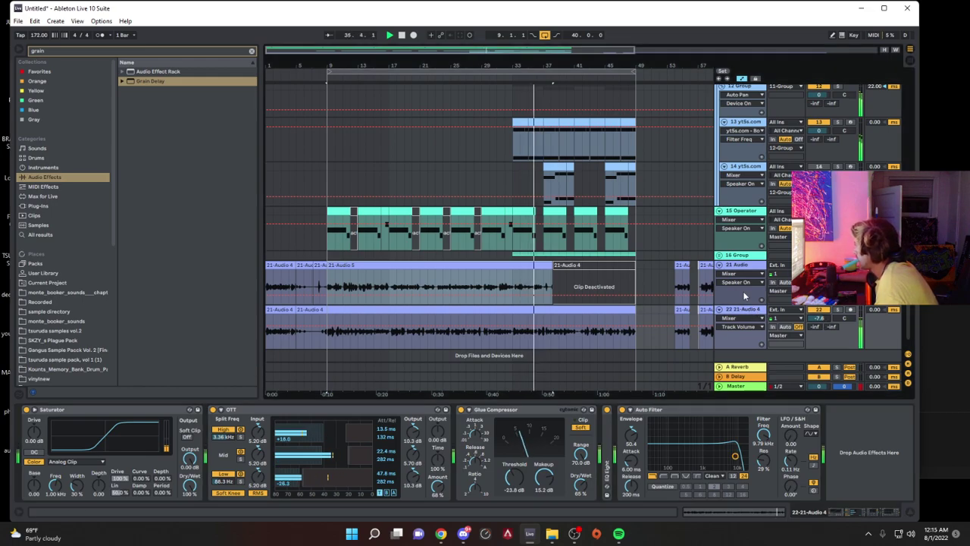
Step: Audition the 21-Audio 1 take at bar 57 on track 21 and move it to bar 17, replacing the clips there
drag(699, 61, 699, 27)
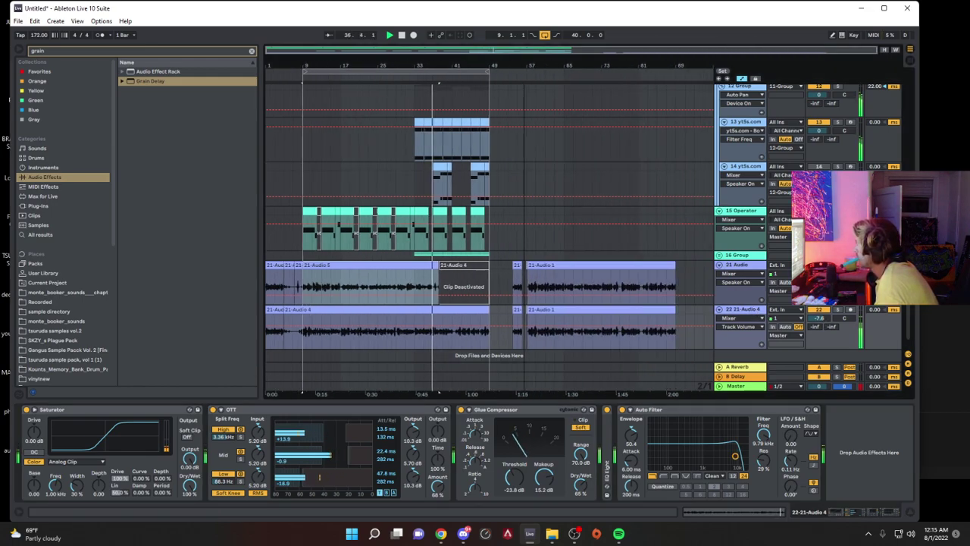
click(589, 264)
key(space)
key(space)
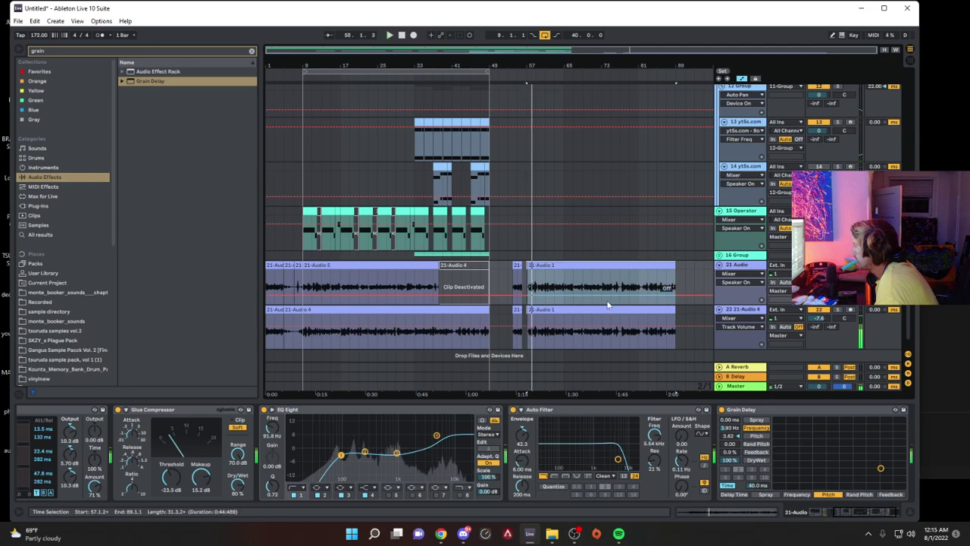
click(340, 329)
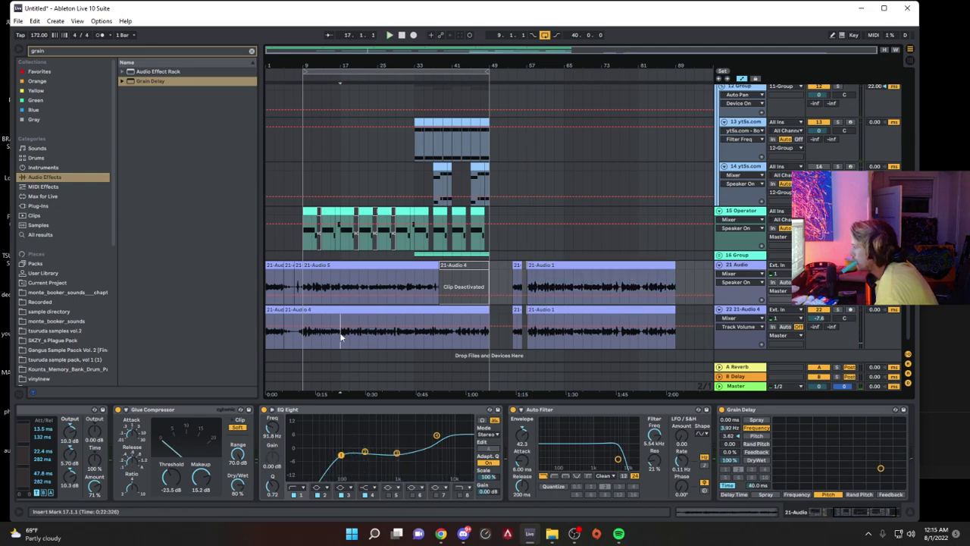
drag(563, 266, 436, 274)
key(space)
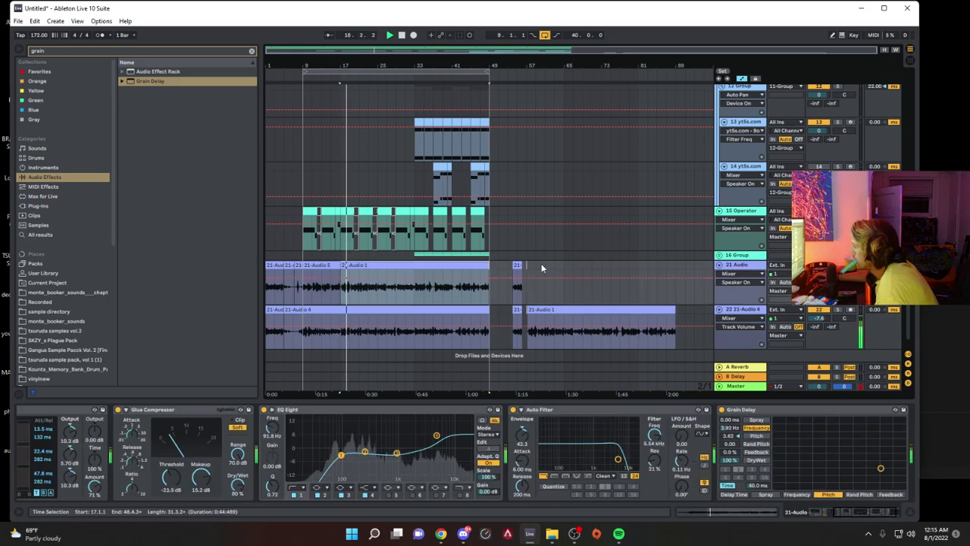
Step: Compare track 21 with Grain Delay off and on, and set the effect to 3.78 Hz frequency and 3.43 pitch
click(721, 410)
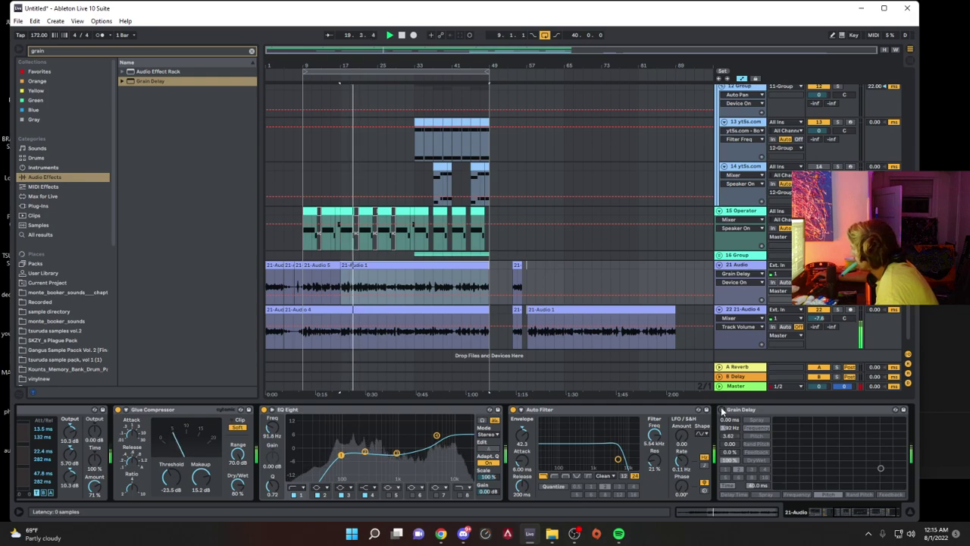
click(722, 410)
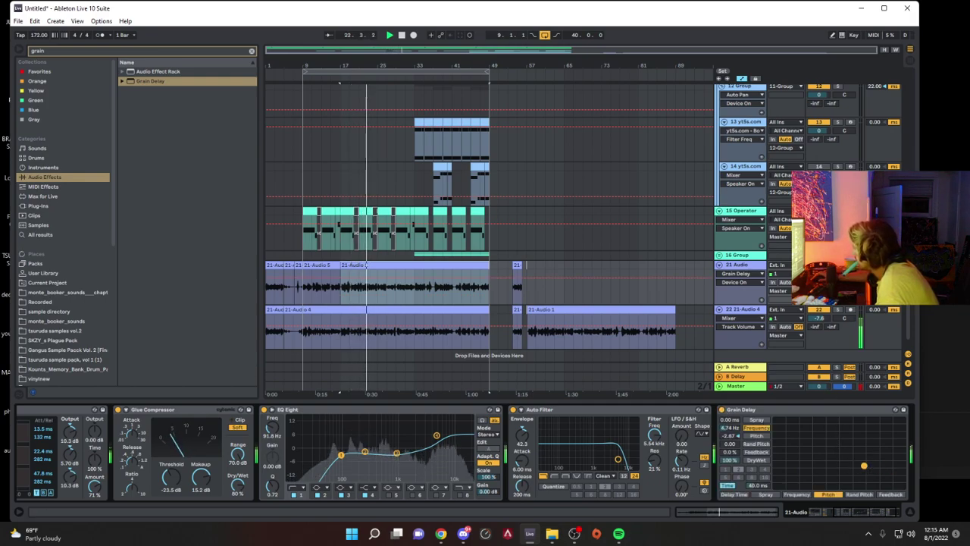
click(819, 264)
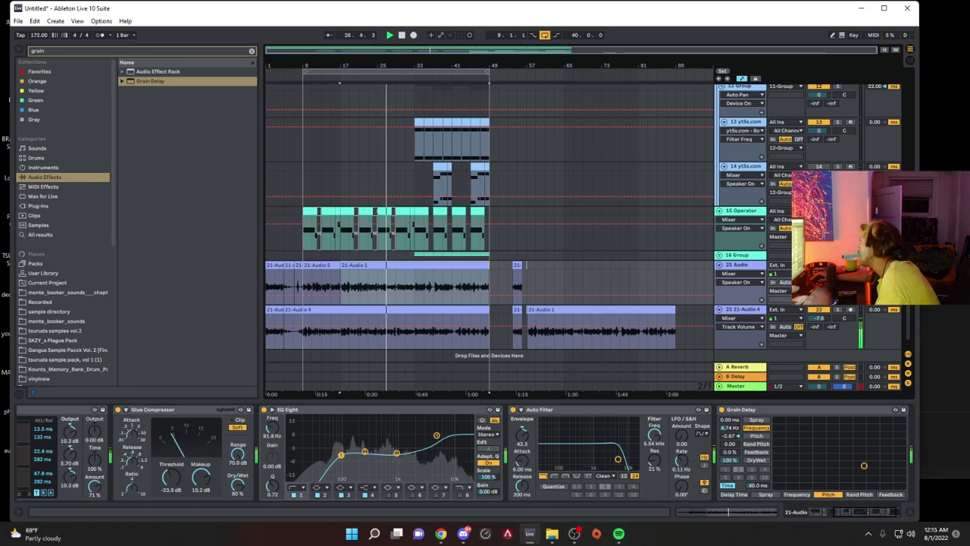
click(884, 470)
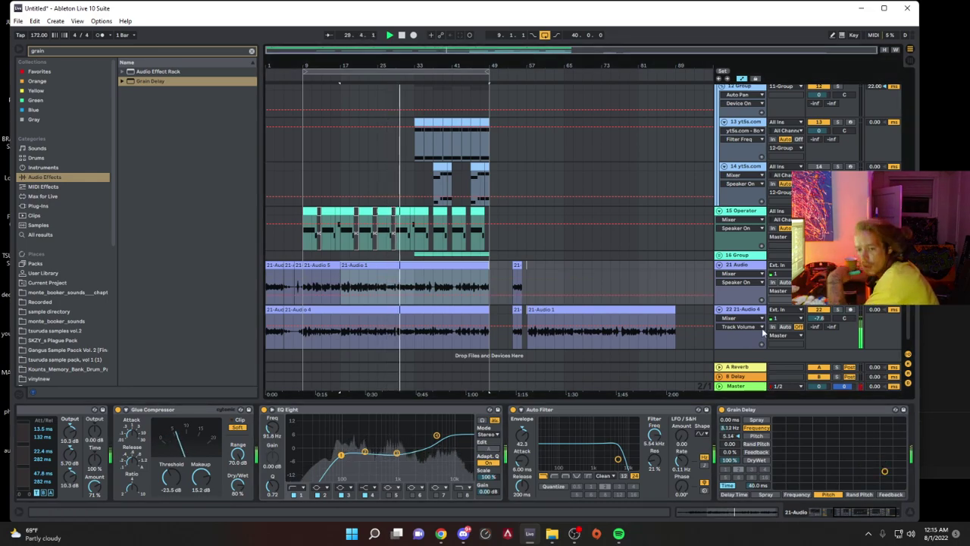
click(879, 468)
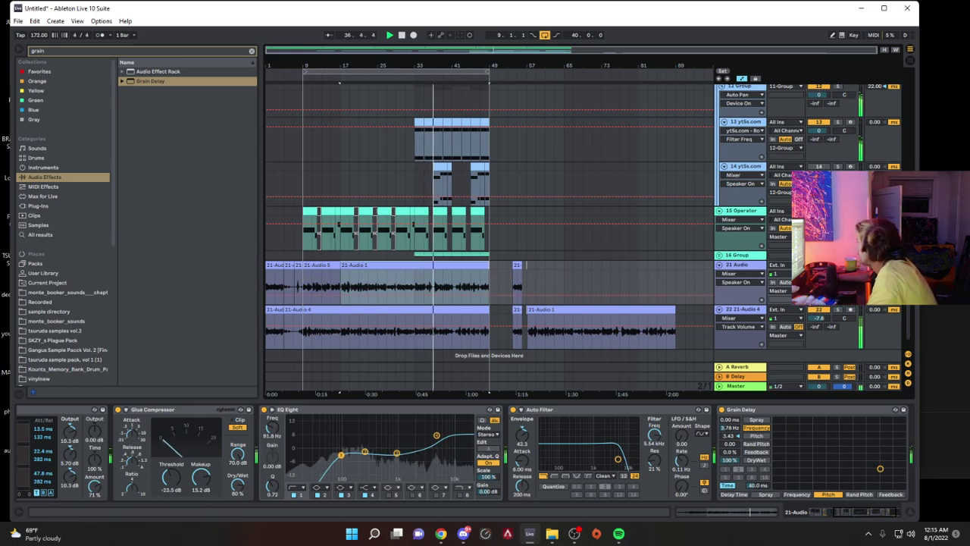
Step: Stop playback, duplicate Operator track 15, and inspect the first clip on the copy
click(311, 211)
key(space)
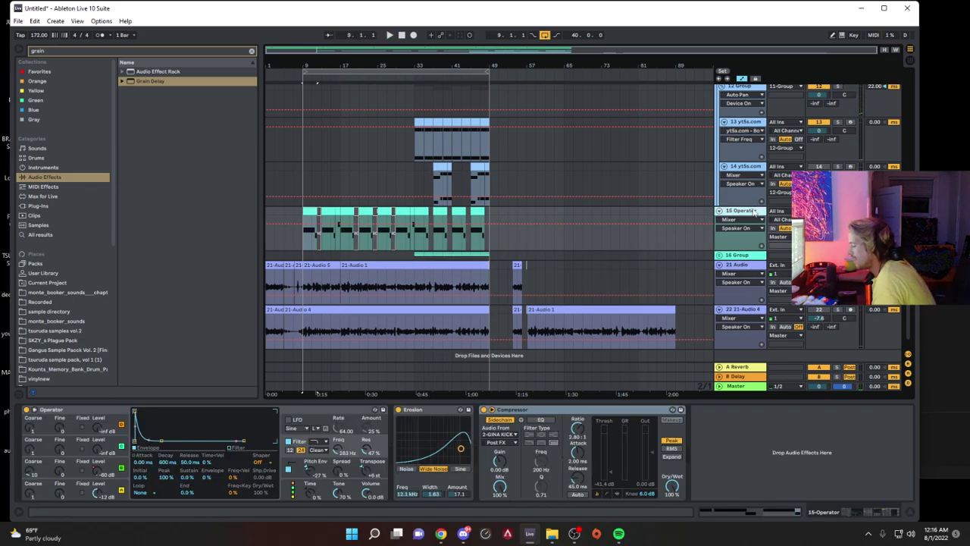
key(ctrl+d)
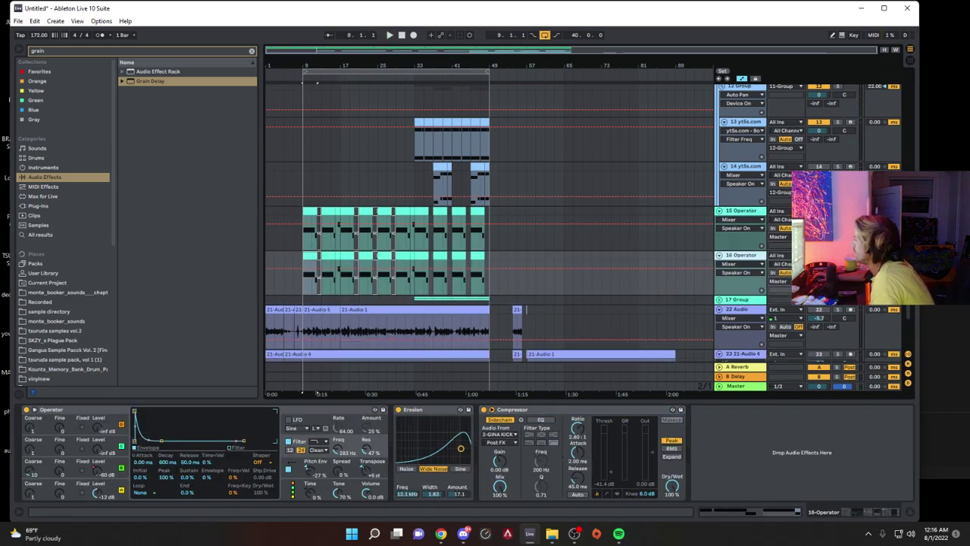
double_click(310, 258)
double_click(740, 235)
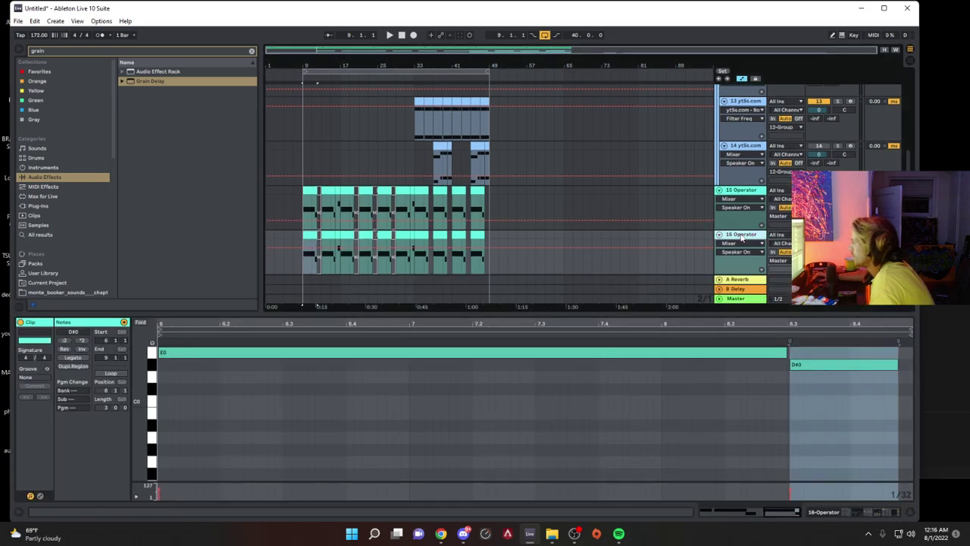
Step: Set the copied Operator's oscillator B coarse to 16, its filter frequency to 549 Hz and its Compressor threshold to -66.6 dB
key(space)
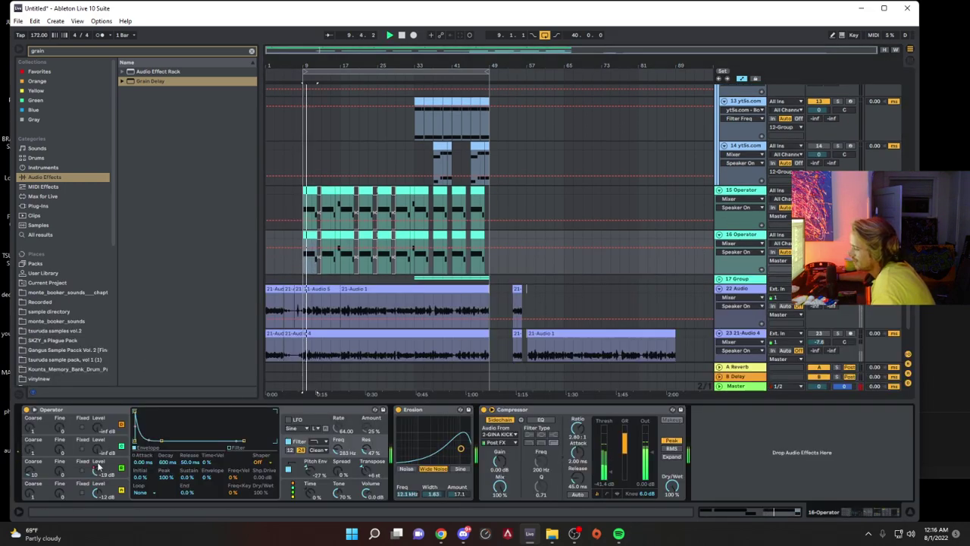
drag(31, 471, 31, 460)
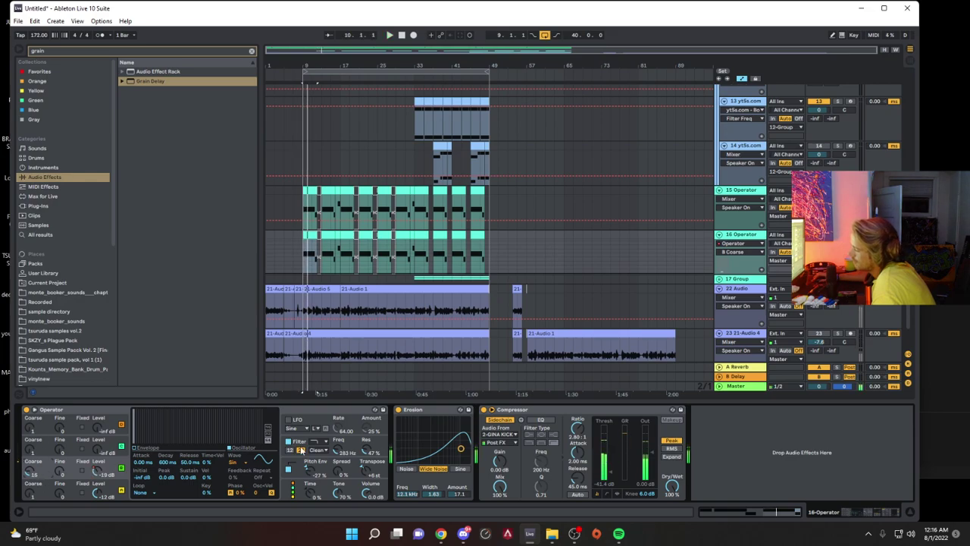
click(300, 449)
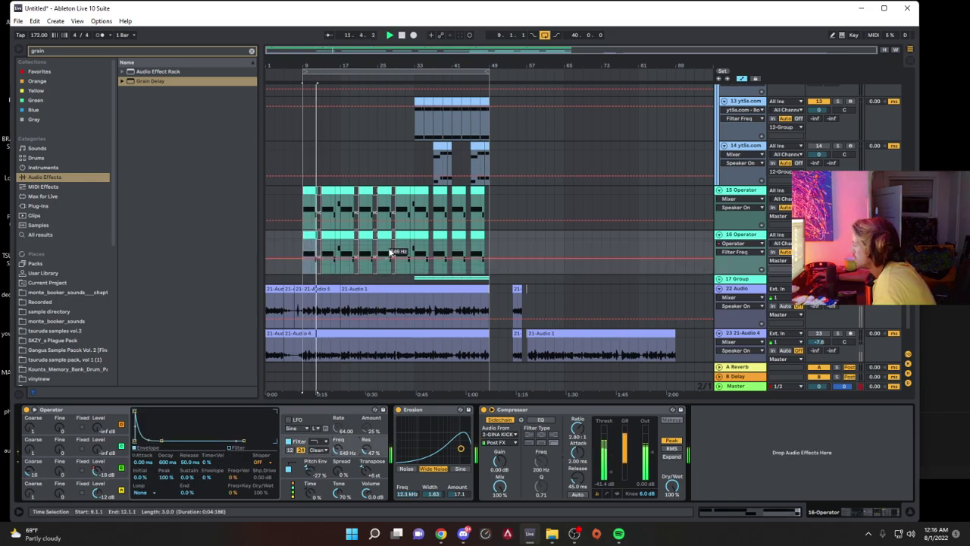
click(606, 476)
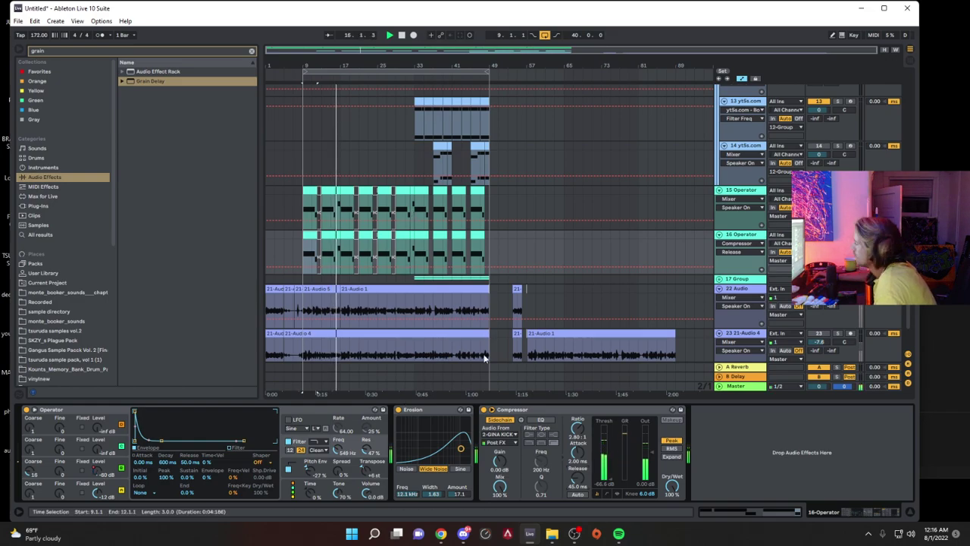
Step: Remove the short D#0 note from the copied Operator track's first clip and extend the E0 note to the clip's end
key(space)
double_click(314, 237)
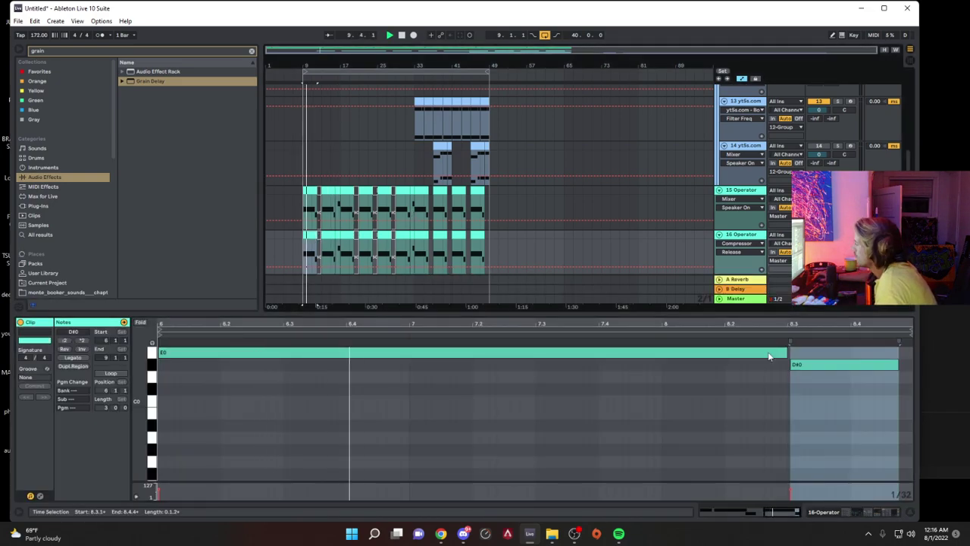
click(798, 366)
drag(787, 353, 864, 354)
key(ctrl+z)
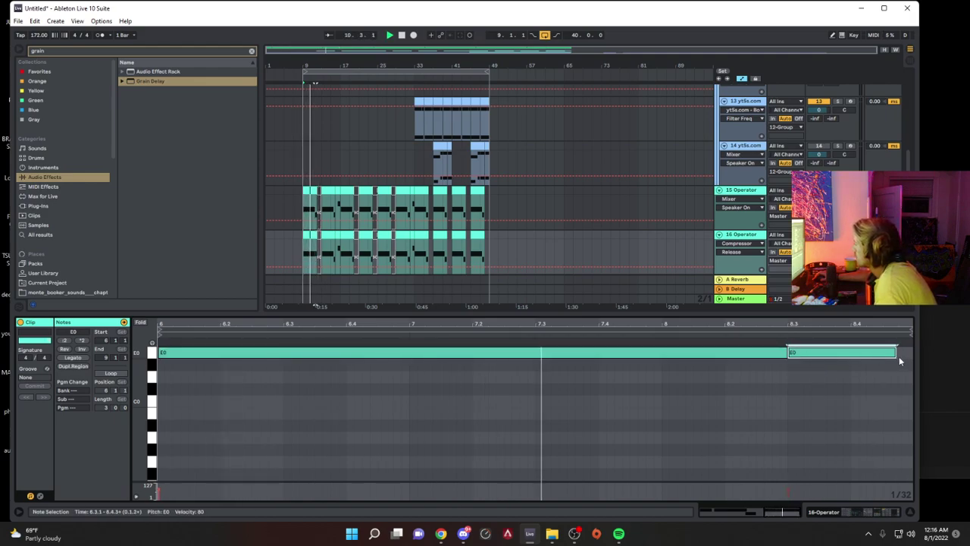
drag(788, 354, 914, 353)
Step: Repeat the four-bar E0 pattern from bars 9 to 13 along the copied Operator track up to bar 49
click(310, 235)
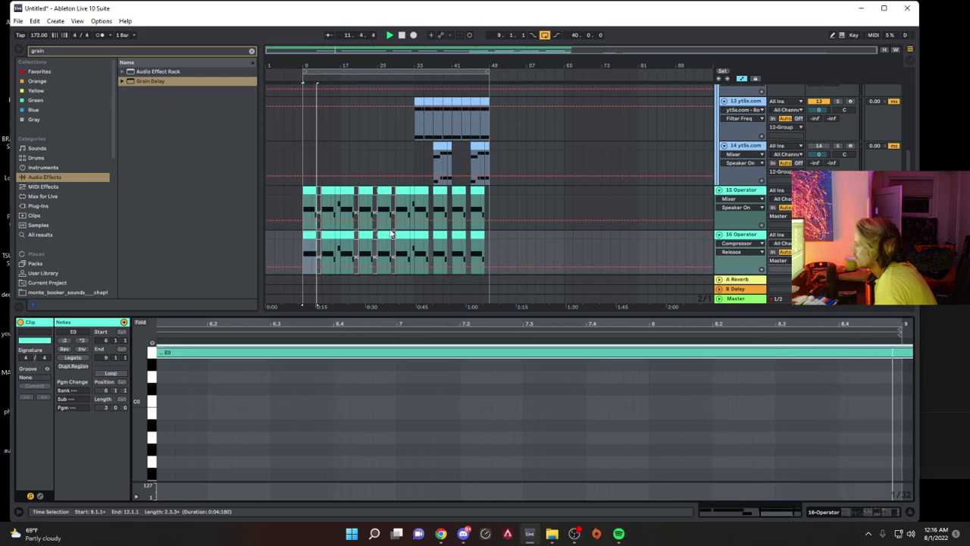
drag(322, 251, 303, 236)
key(ctrl+d)
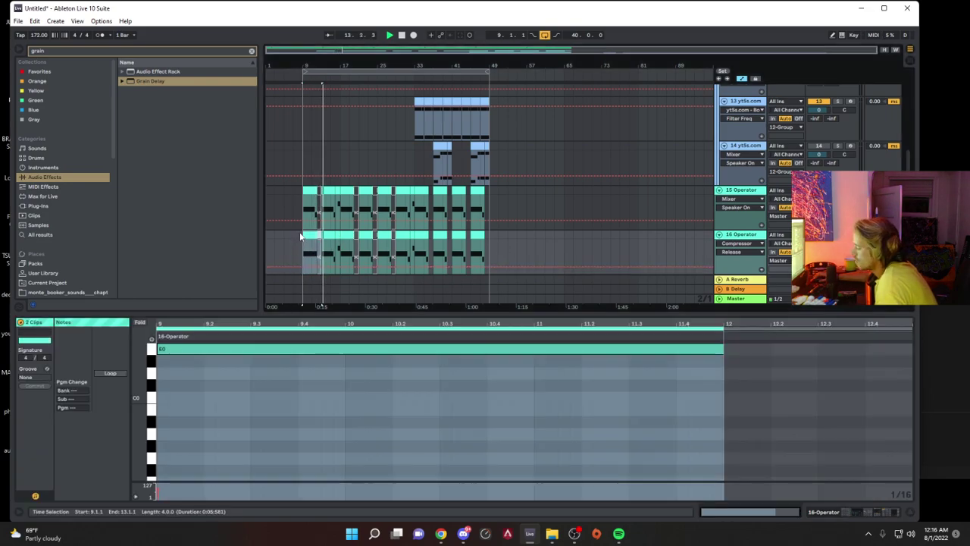
key(ctrl+d)
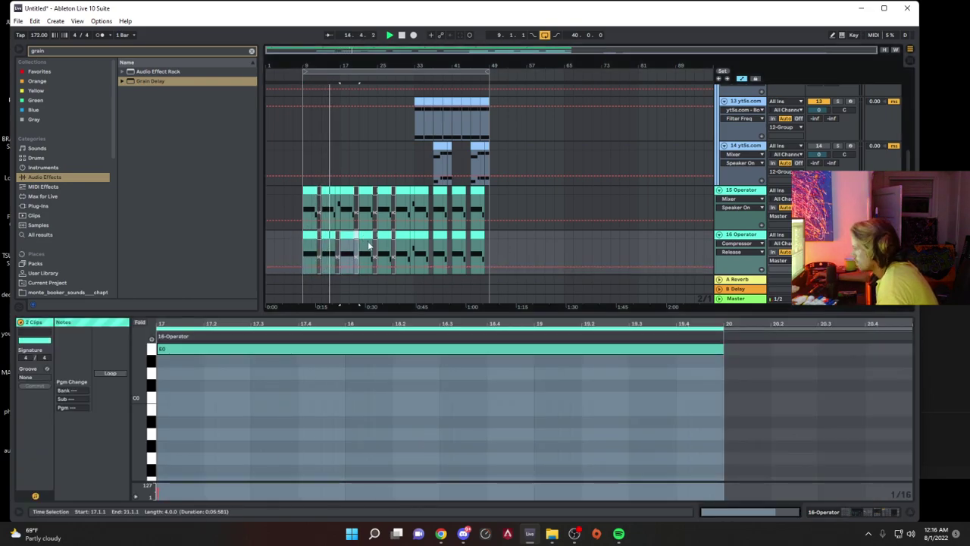
key(ctrl+d)
key(ctrl+d)
key(ctrl+d)
key(ctrl+d)
key(ctrl+d)
key(ctrl+d)
Step: Adjust the copied Operator's Transpose and bring up that parameter's automation over the clips from bar 9
double_click(744, 235)
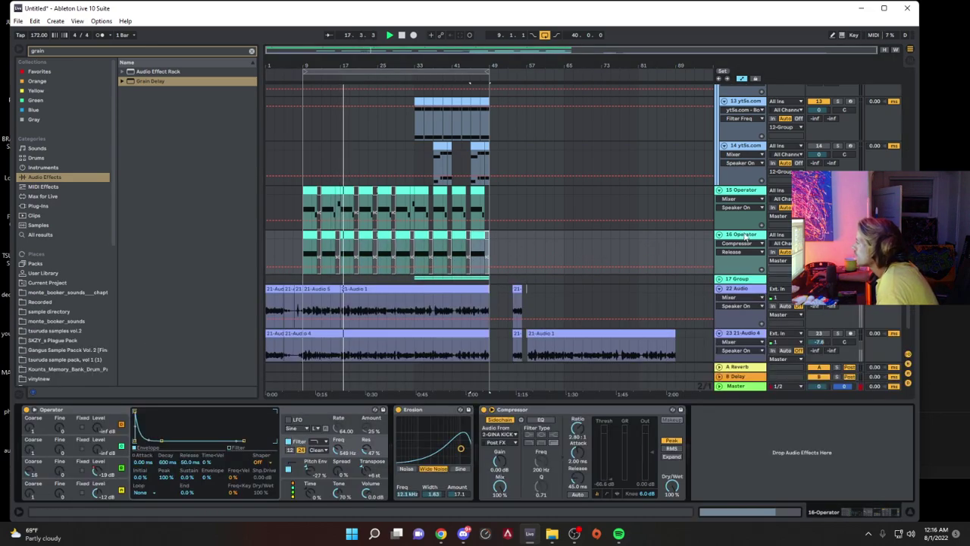
drag(362, 456, 362, 452)
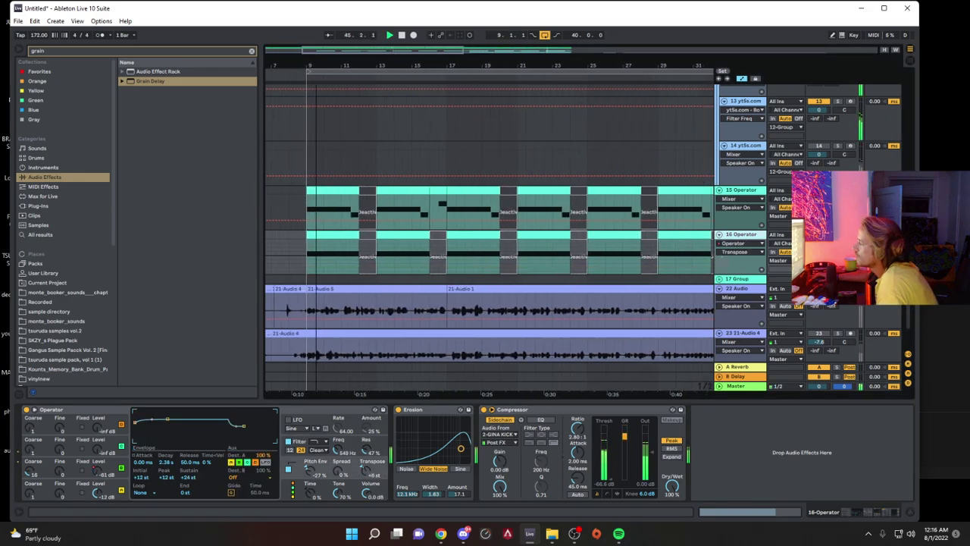
drag(316, 66, 318, 87)
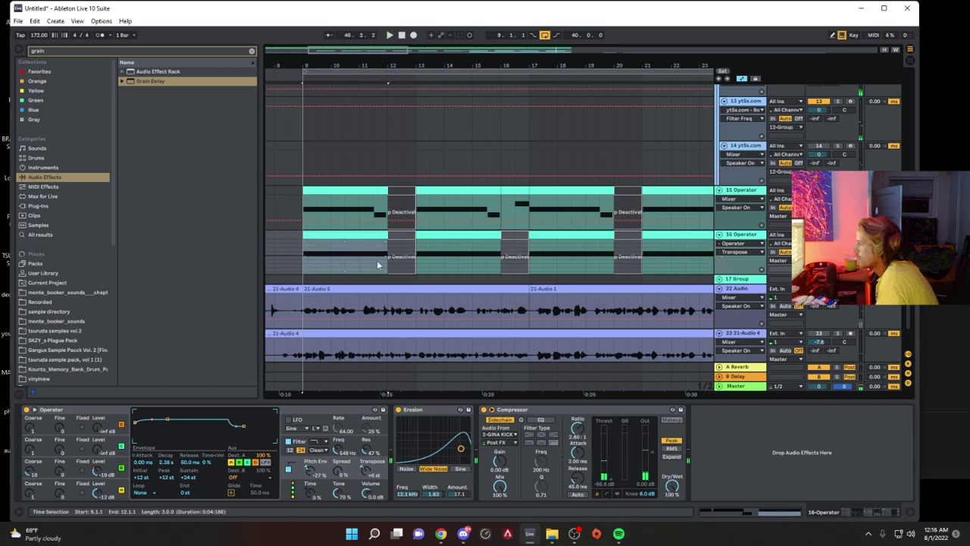
click(369, 465)
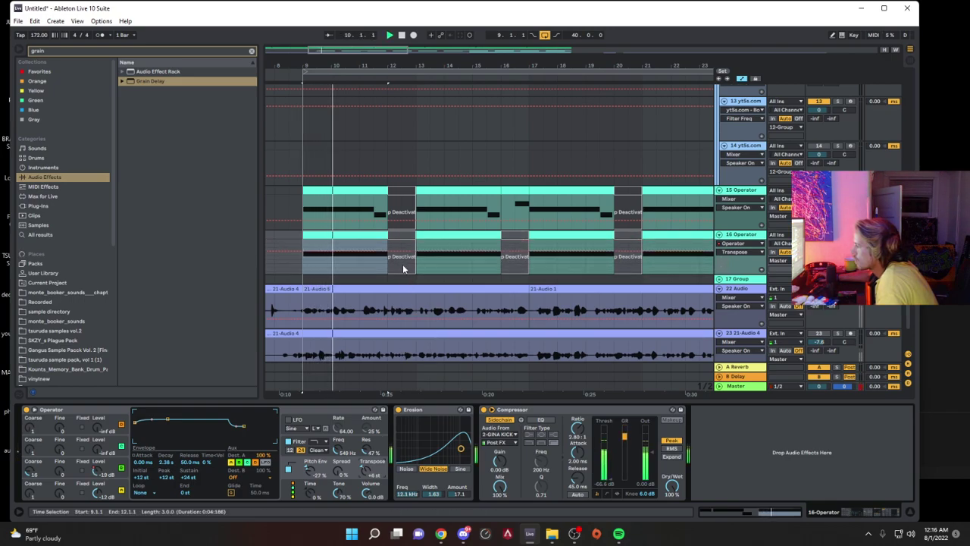
Step: Draw raised Transpose automation steps on track 16 at the phrase endings just before bars 12 and 16
key(b)
click(382, 249)
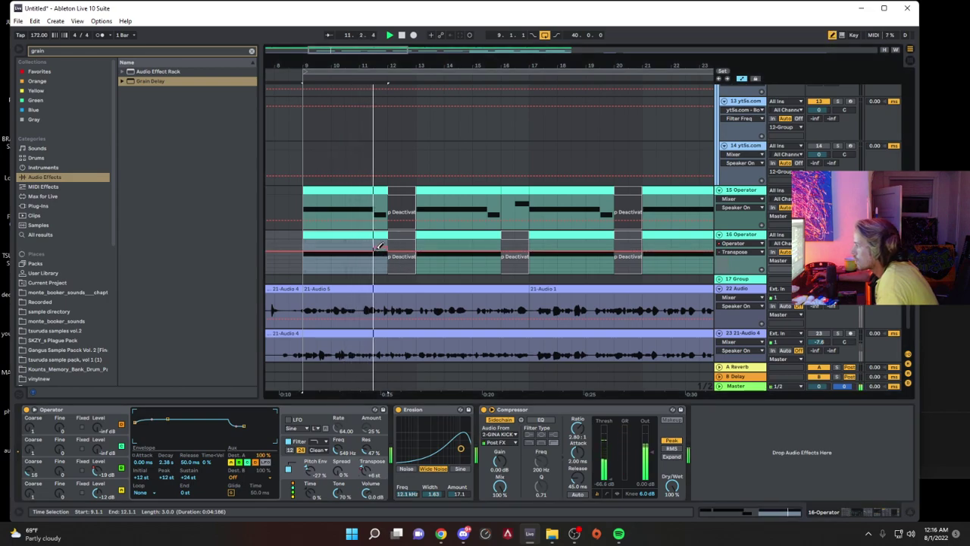
click(494, 246)
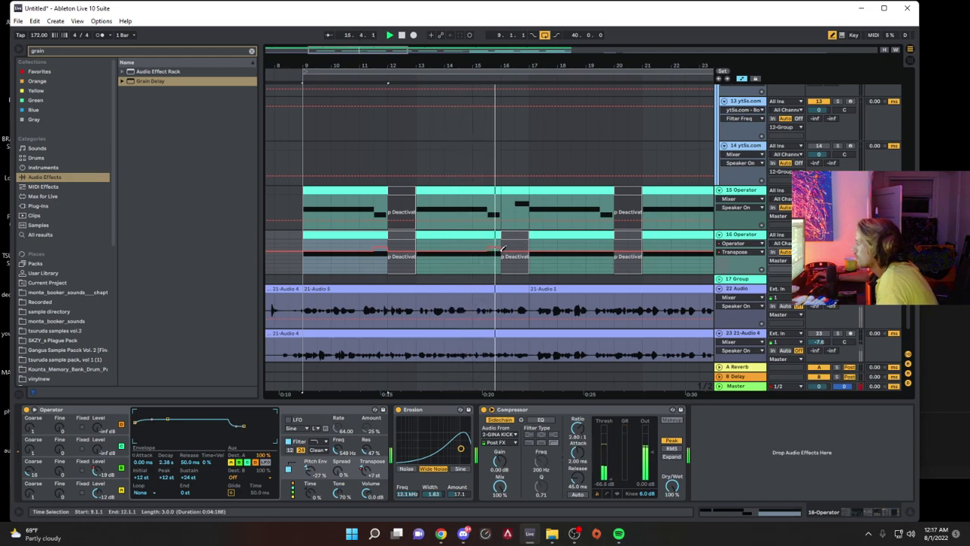
Step: Play the bar 13 clip on track 16 to audition its Operator Transpose automation leading into bar 16
click(471, 234)
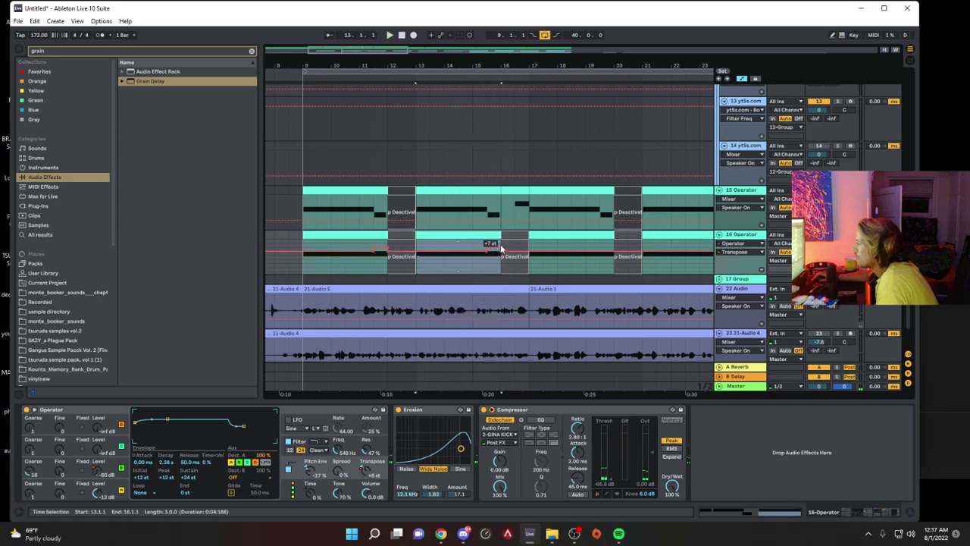
key(space)
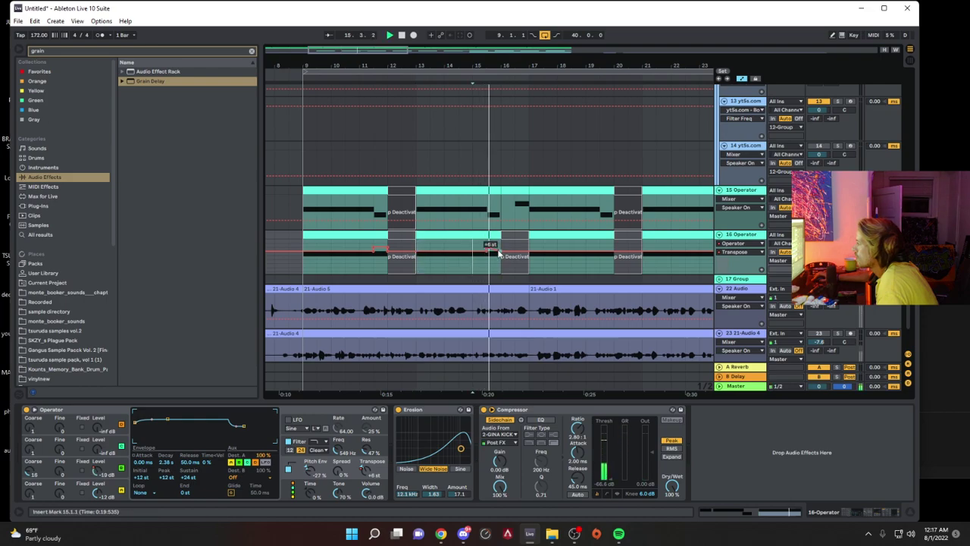
click(447, 235)
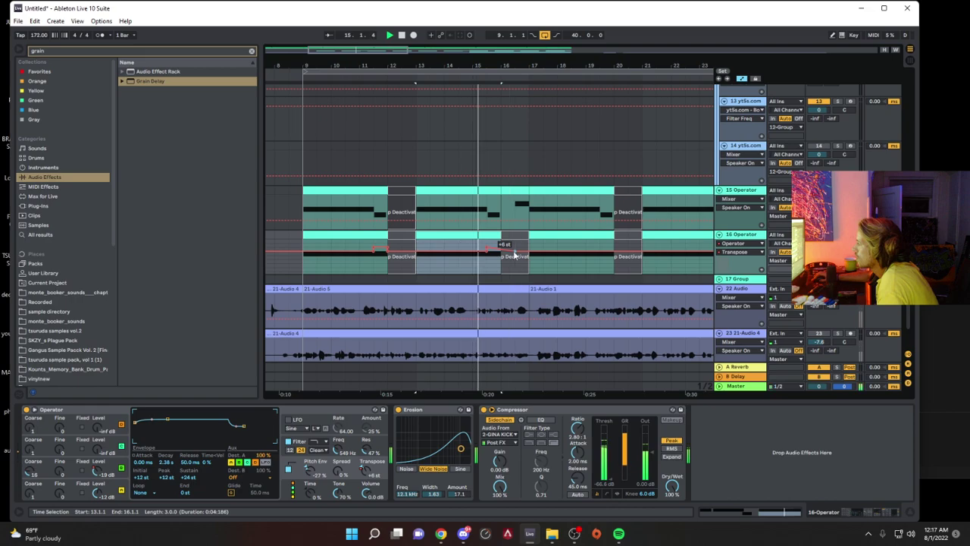
key(space)
key(space)
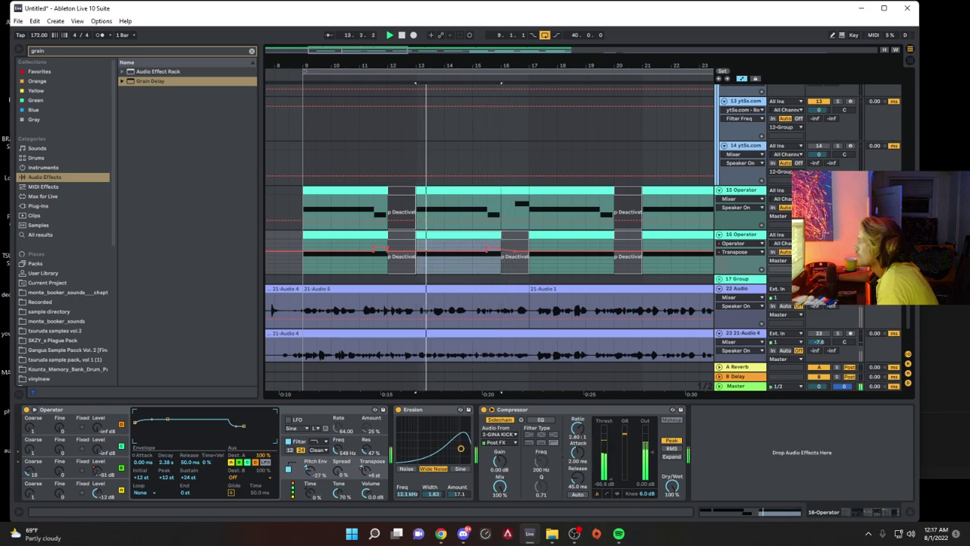
Step: Draw the Operator Transpose automation on track 16 down to +5 st from beat 15.3 to bar 16 and play it back
drag(481, 66, 485, 144)
drag(564, 251, 535, 256)
key(space)
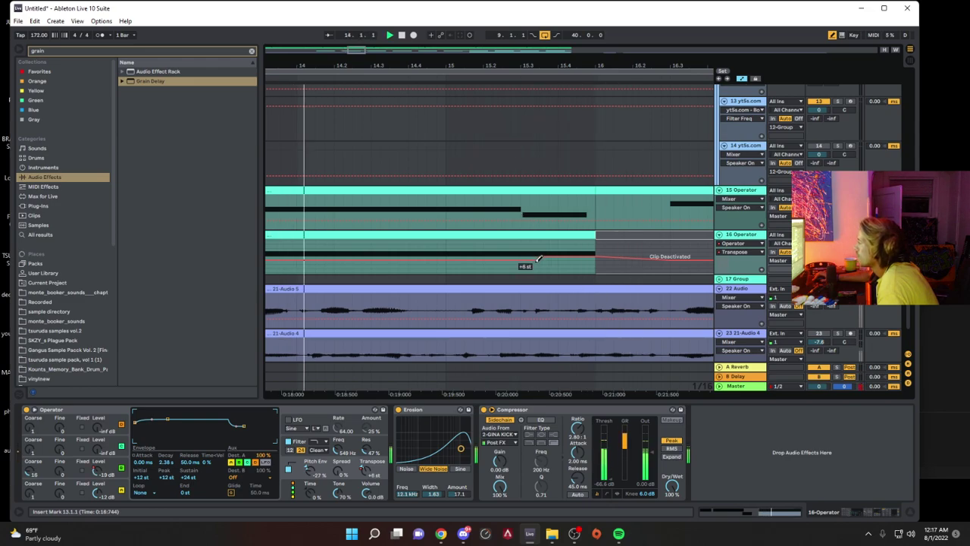
drag(543, 262, 598, 262)
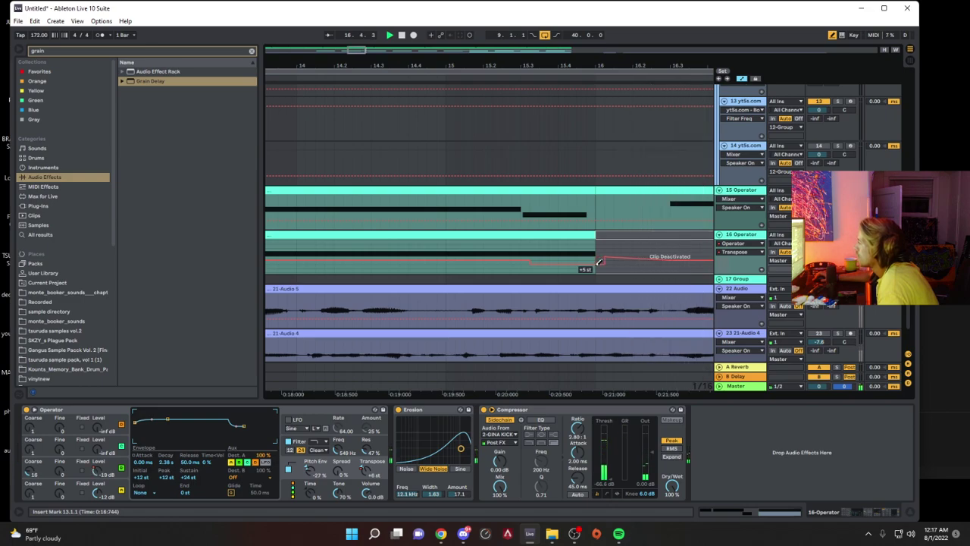
drag(539, 66, 539, 28)
key(space)
key(space)
Step: Try to copy the Operator clip on track 16 to other bars and undo the misplaced copy
drag(512, 235, 697, 236)
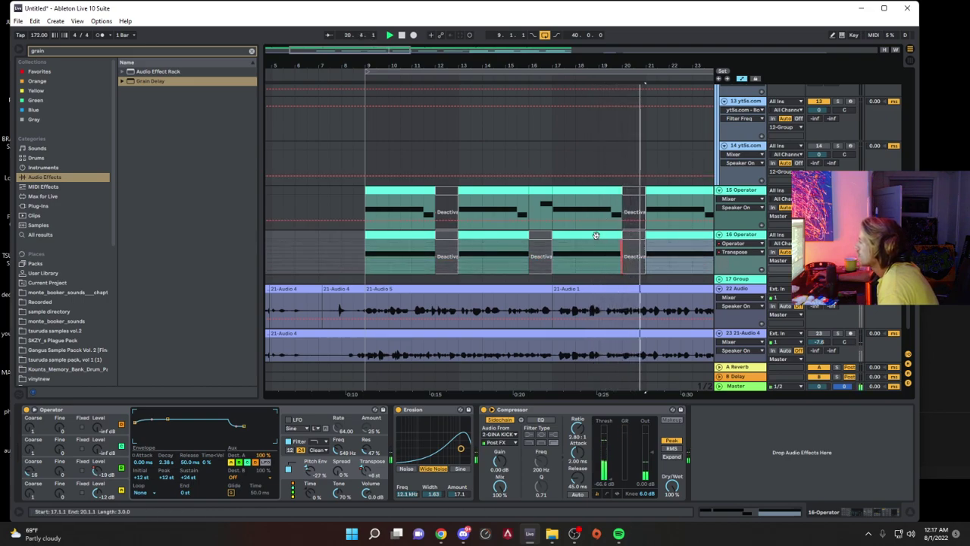
drag(594, 69, 435, 81)
mouse_move(448, 235)
mouse_down()
mouse_move(372, 243)
mouse_move(448, 243)
mouse_up()
mouse_move(388, 244)
mouse_down()
mouse_move(424, 244)
mouse_move(372, 244)
mouse_up()
shift+click(436, 235)
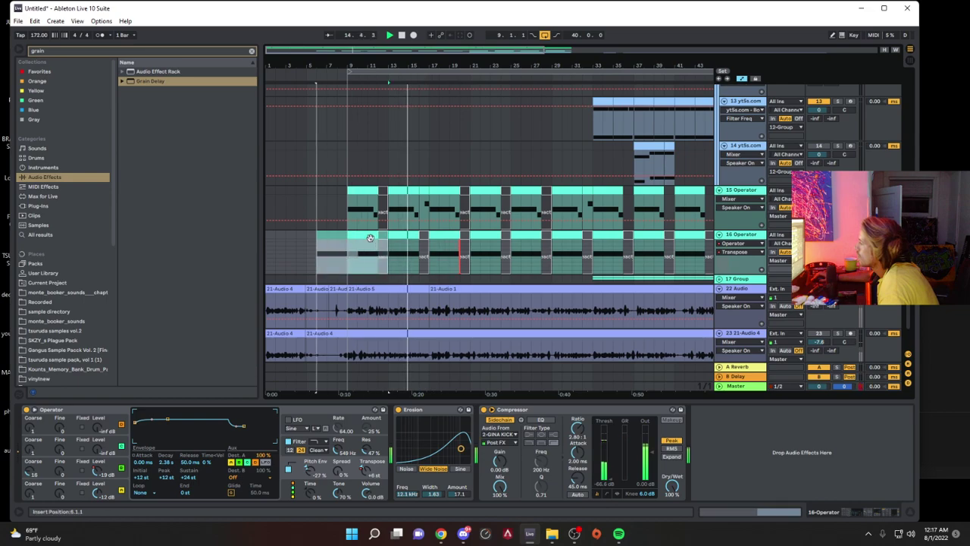
key(ctrl+z)
Step: Copy the bar 17 clip with its Transpose automation to bars 9, 13 and 21 on track 16
click(447, 237)
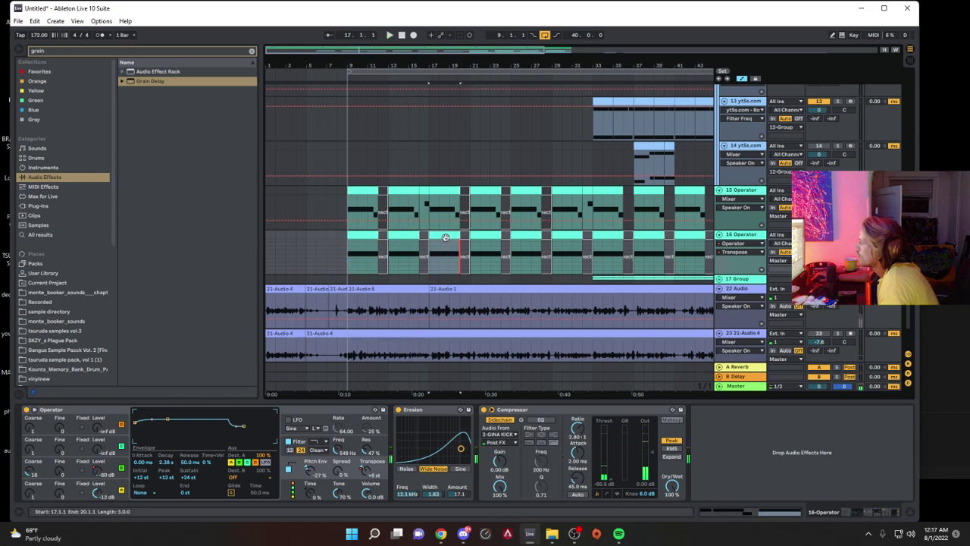
drag(447, 237, 370, 243)
key(space)
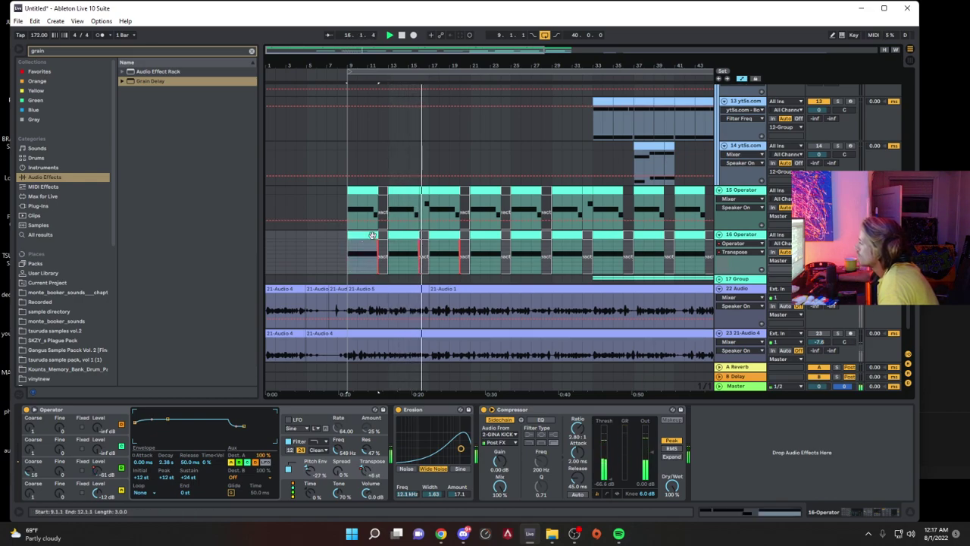
drag(369, 236, 492, 238)
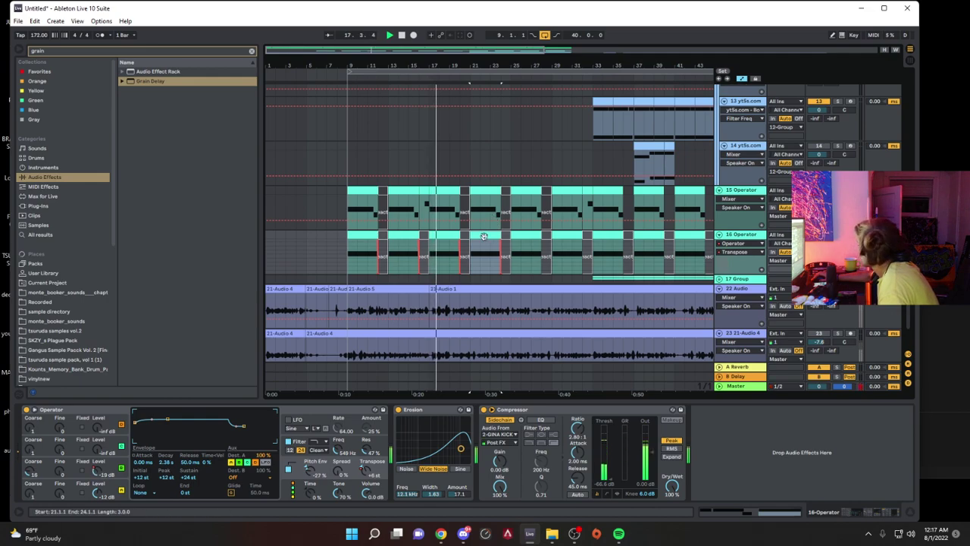
Step: Try a higher filter frequency on track 16's Operator while playing the section
drag(453, 385, 458, 377)
click(748, 236)
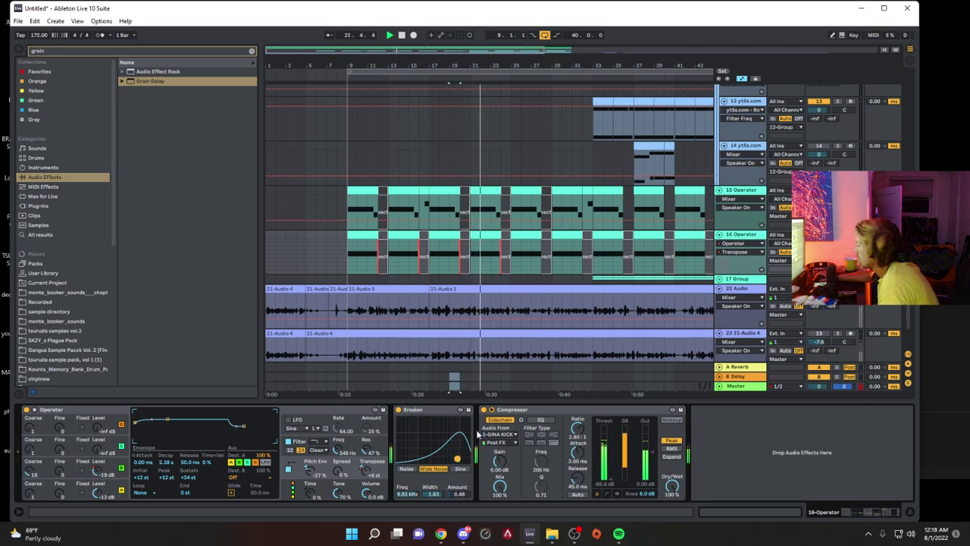
key(space)
key(space)
click(338, 450)
drag(338, 450, 338, 434)
key(space)
key(space)
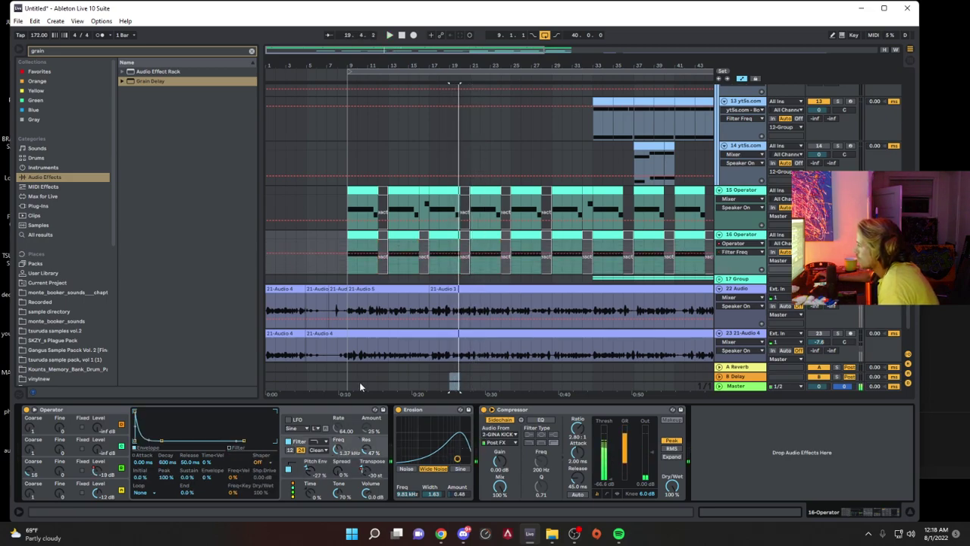
Step: Play the bar 9 clip on track 16 and return the Operator filter frequency to 548 Hz
click(359, 235)
key(space)
key(space)
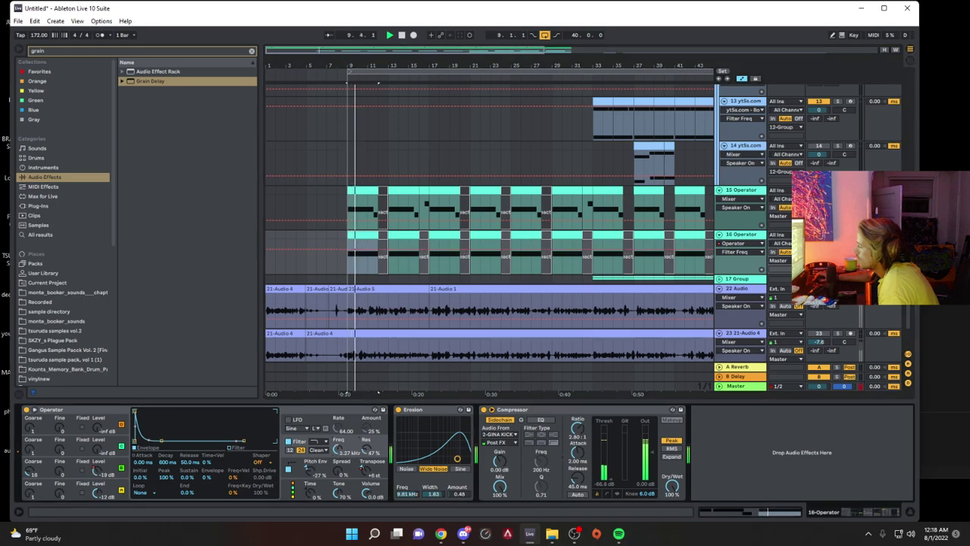
drag(367, 449, 367, 482)
key(space)
key(space)
click(318, 450)
click(341, 453)
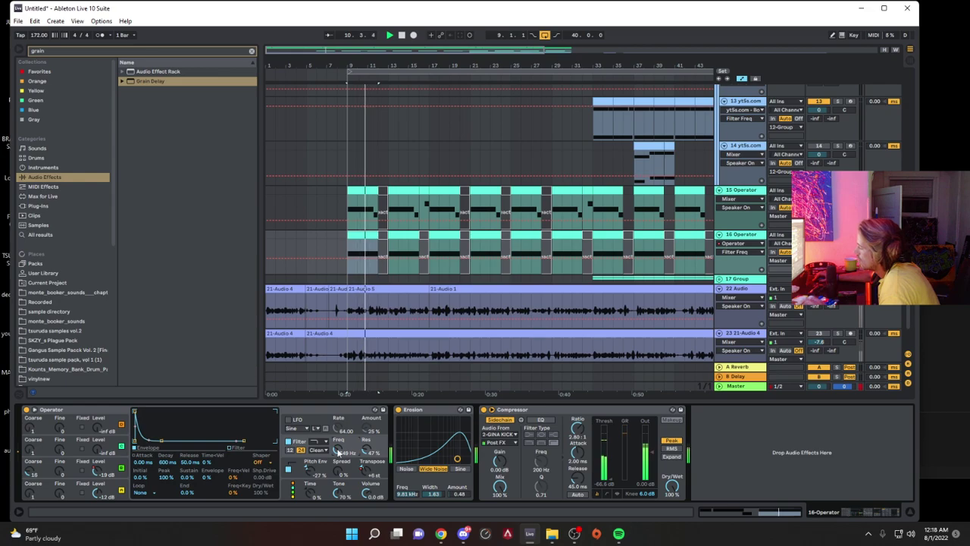
Step: Set Erosion on track 16 to Sine mode at 8.18 kHz with amount 20.1 and compare it with track 15's settings
click(458, 469)
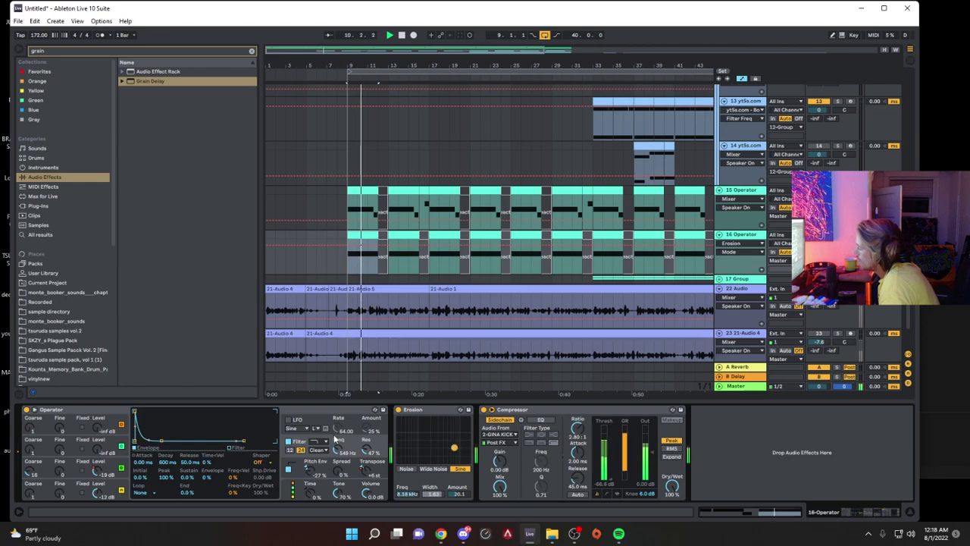
click(740, 193)
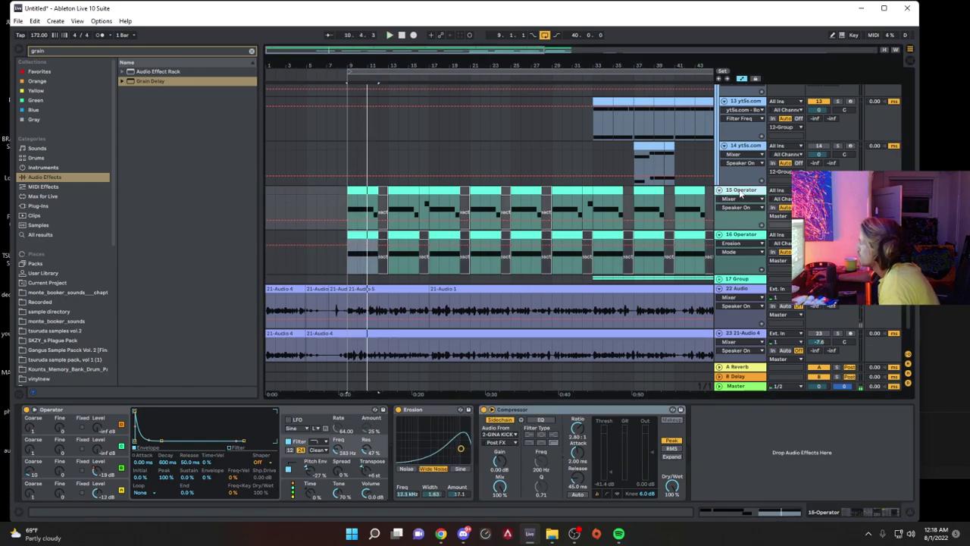
click(742, 237)
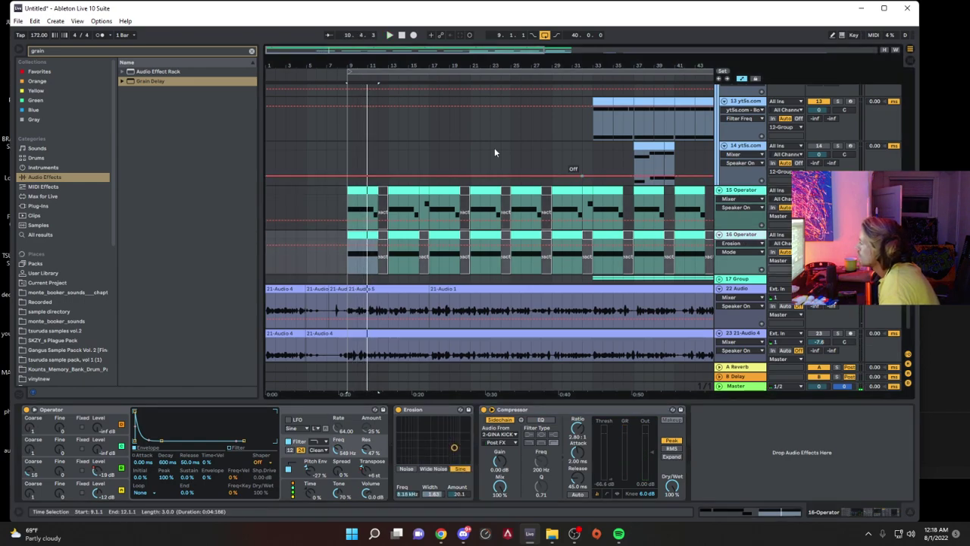
Step: Find the Overdrive audio effect, add it to track 16 and play the bar 9 clip
click(252, 51)
text(over)
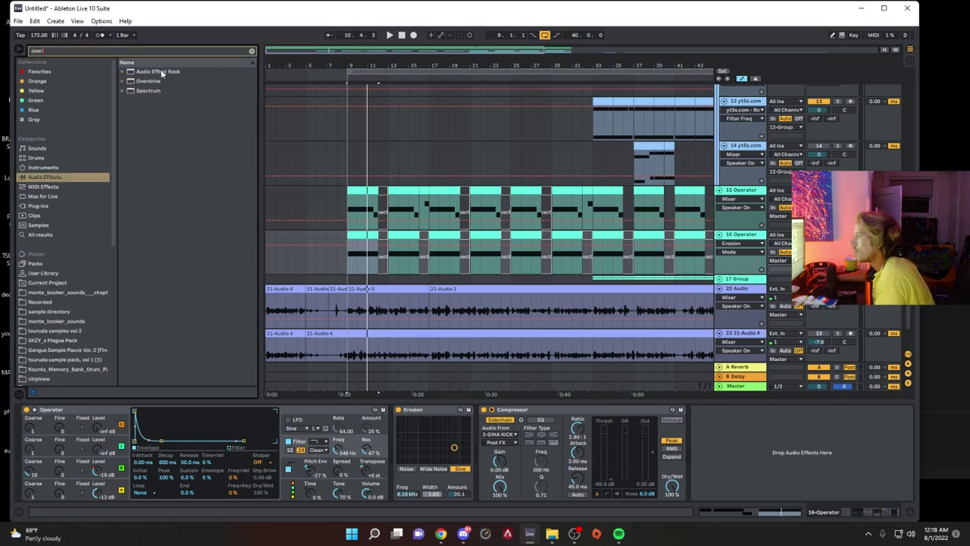
double_click(157, 83)
key(space)
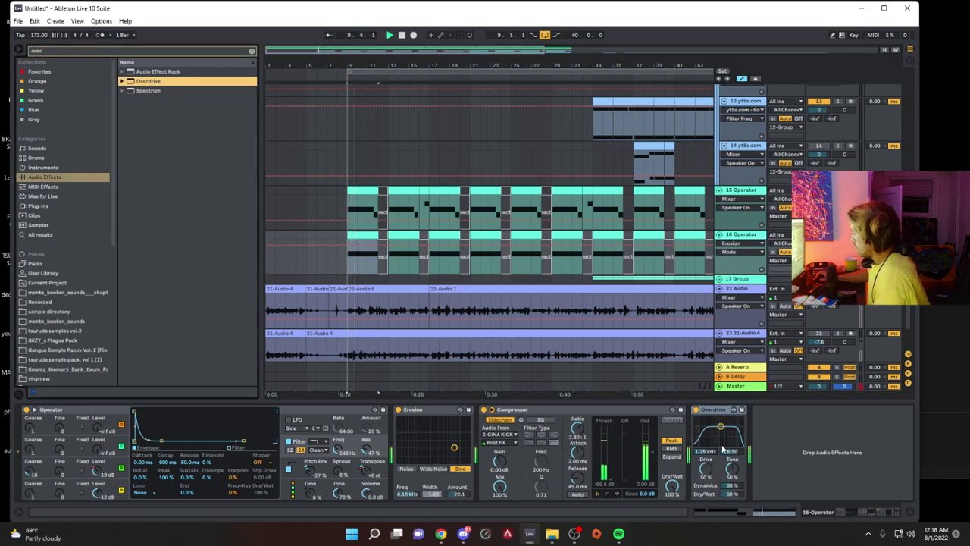
Step: Set Overdrive to 92.3 Hz, bandwidth 0.50, 81% drive and 100% dry/wet, and place it between Erosion and Compressor
drag(709, 433, 699, 444)
drag(716, 410, 489, 470)
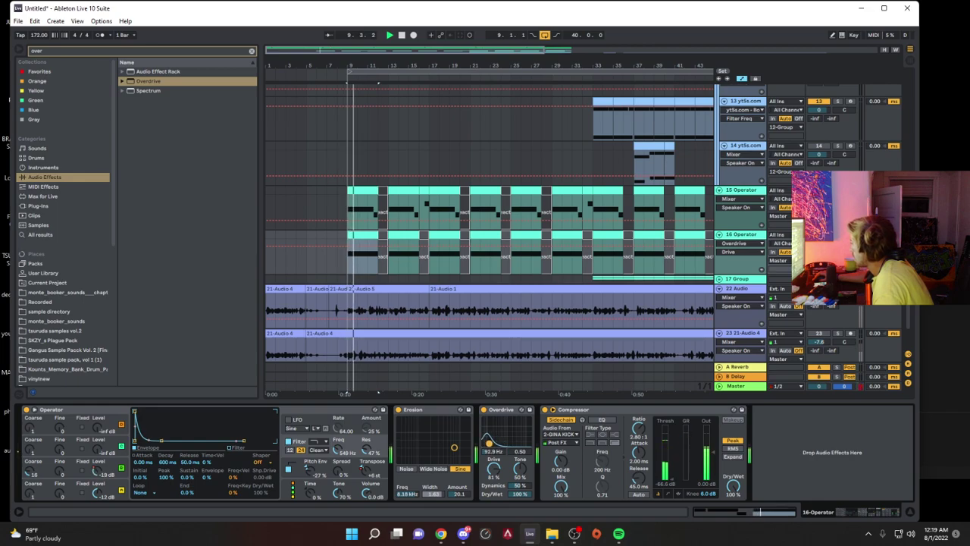
key(space)
Step: Shape Overdrive Filter Freq automation over the bar 9 clip on track 16, with an early peak and a rise toward bar 12
click(354, 276)
drag(361, 66, 357, 121)
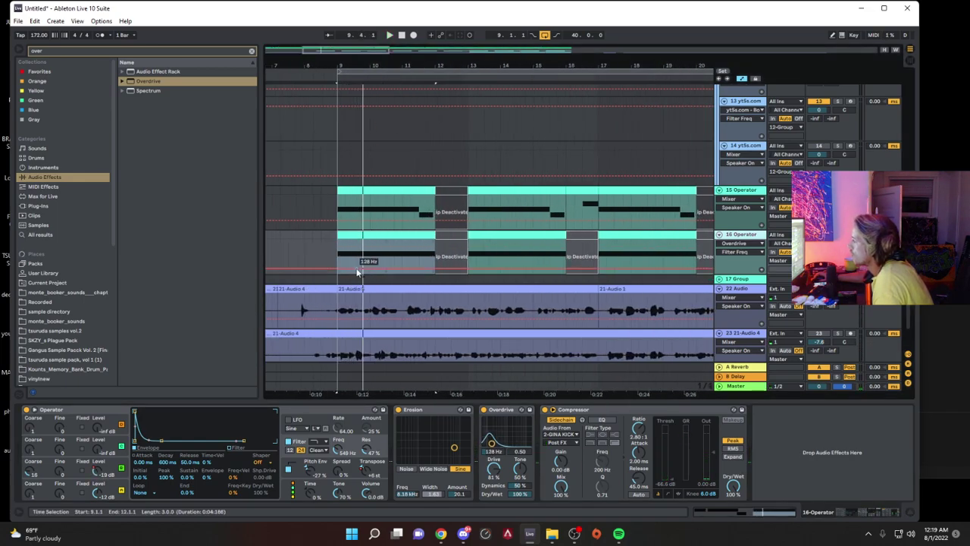
mouse_move(348, 269)
mouse_down()
mouse_move(345, 259)
mouse_move(353, 267)
mouse_up()
key(space)
key(space)
key(space)
key(space)
key(space)
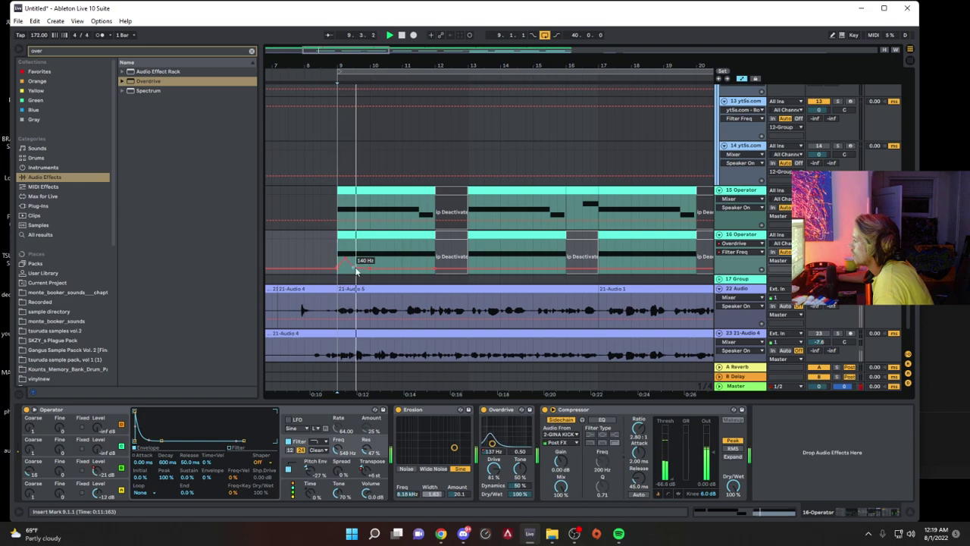
key(space)
key(space)
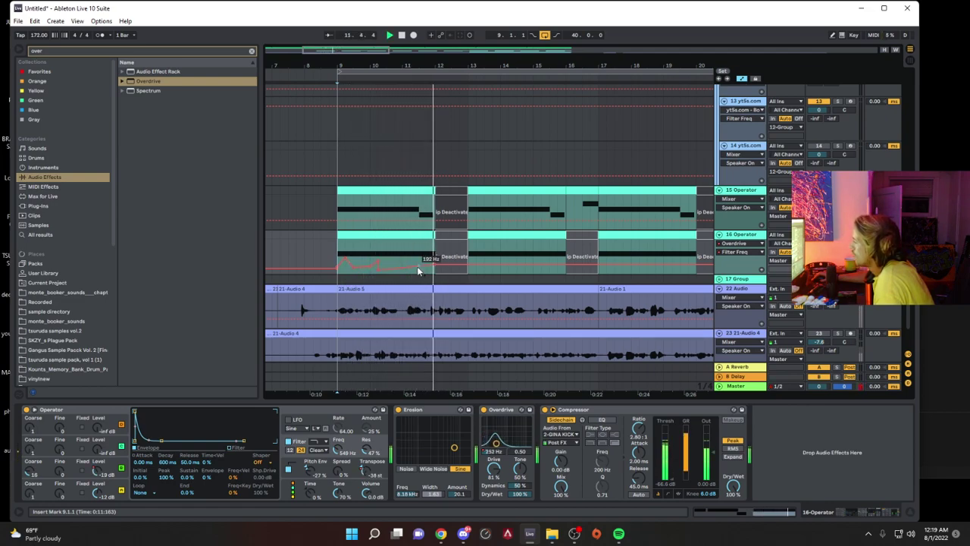
Step: Copy the automated clip to bar 13 on track 16 and lower its Overdrive frequency to about 127 Hz past bar 14
click(553, 244)
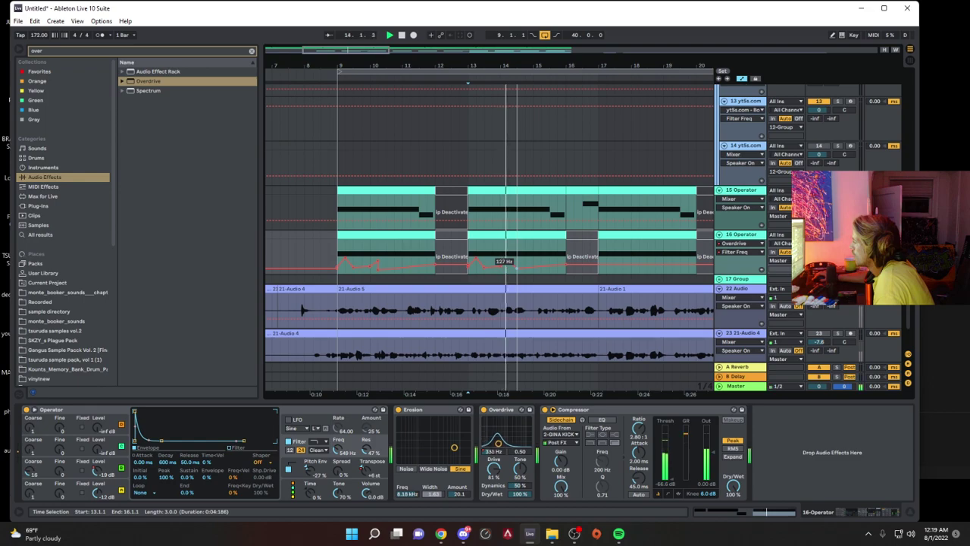
key(space)
key(space)
drag(508, 261, 517, 269)
key(space)
key(space)
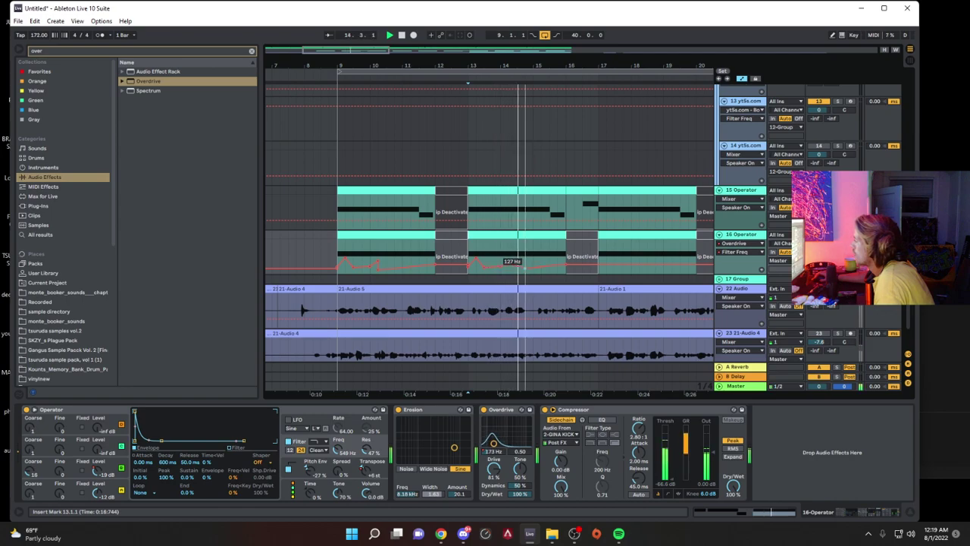
key(space)
key(space)
drag(567, 265, 568, 270)
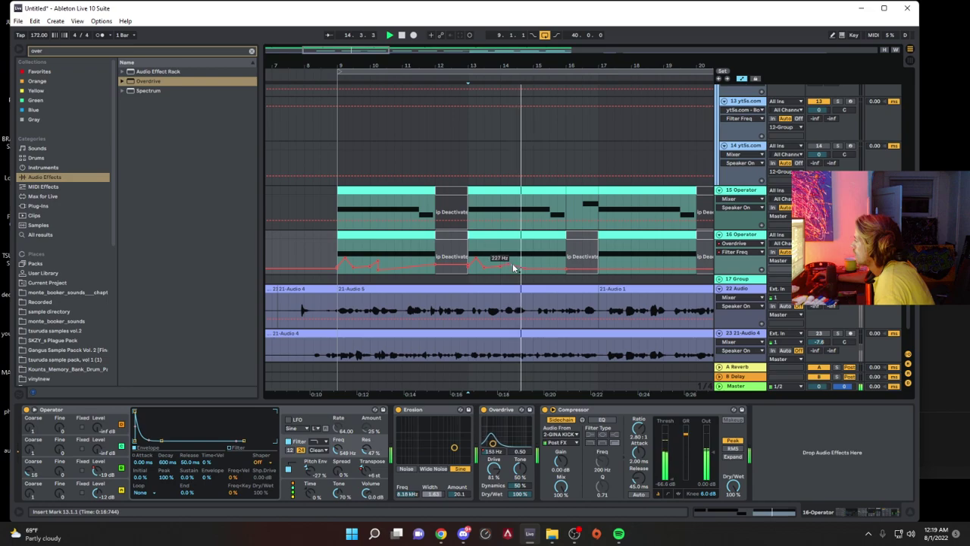
Step: Reshape the bar 13 clip's Overdrive frequency curve to fall to about 107 Hz at bar 14, dip further and rise toward bar 16
key(space)
key(space)
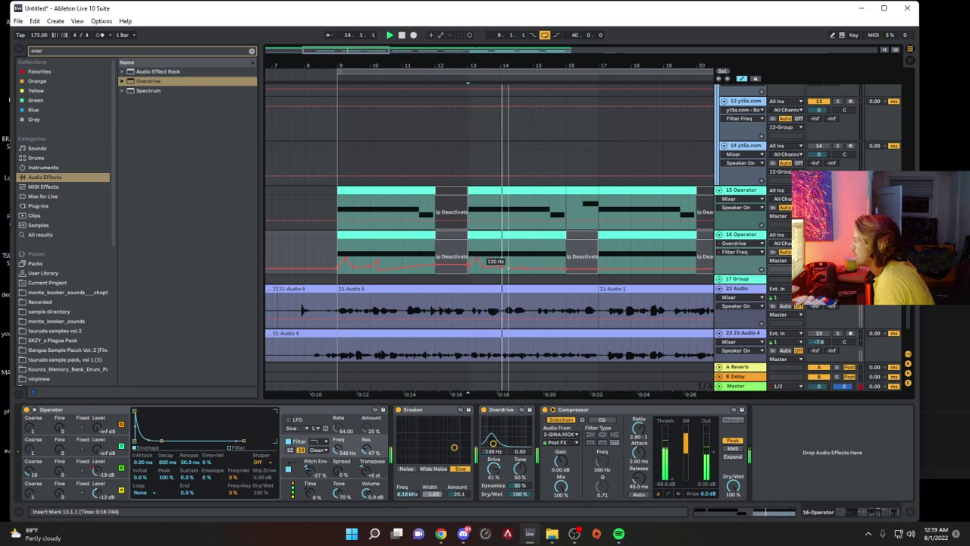
key(space)
key(space)
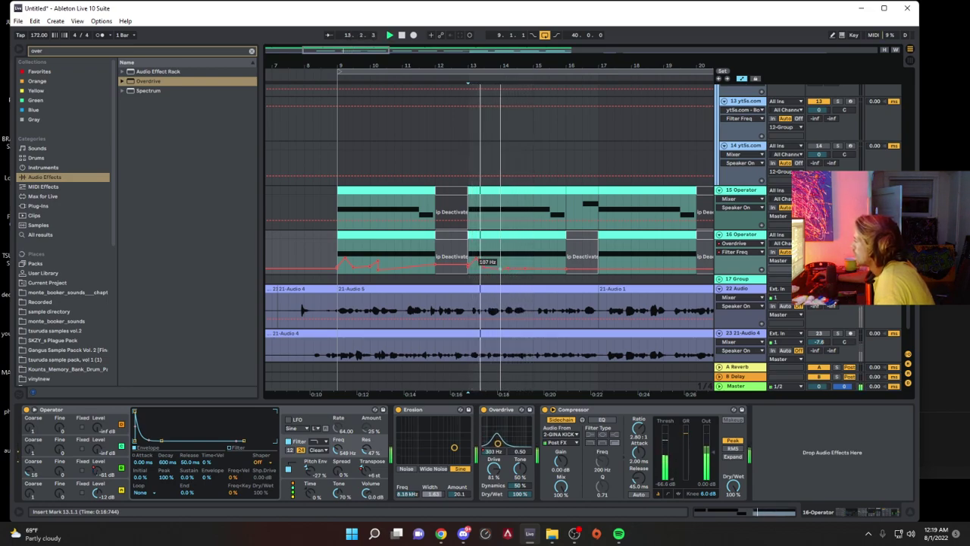
key(space)
key(space)
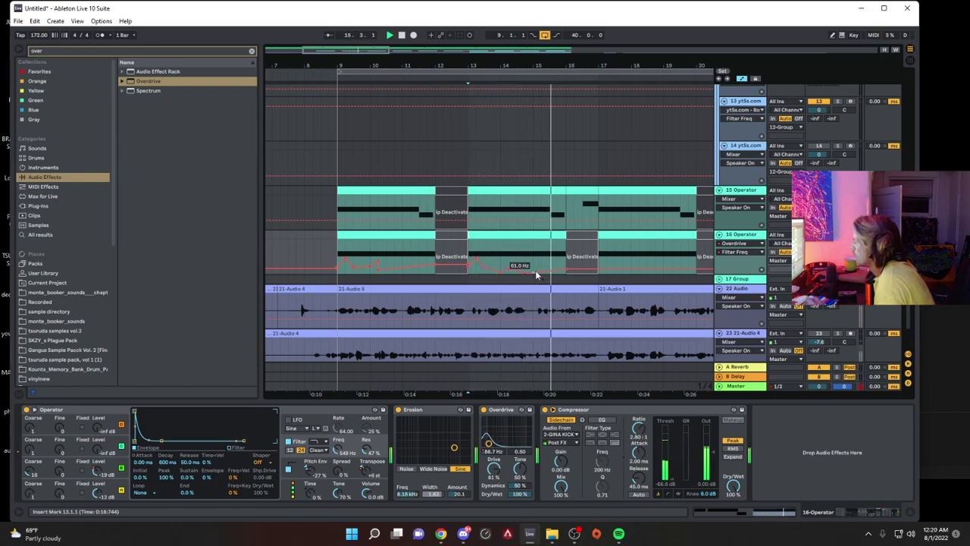
key(space)
key(space)
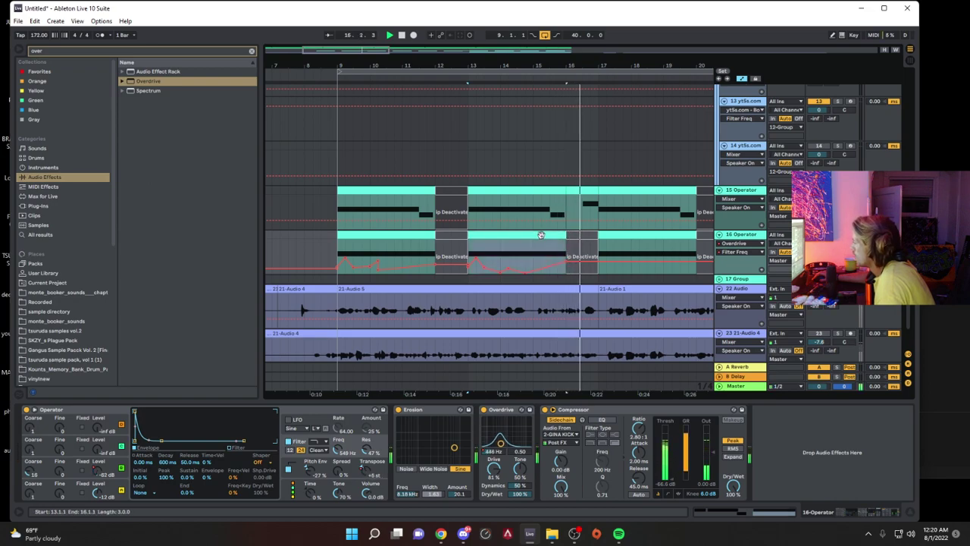
Step: Copy the clip with the reshaped Overdrive frequency automation to bars 9 and 17 on track 16 and play it back
click(409, 239)
drag(408, 239, 645, 242)
key(space)
key(space)
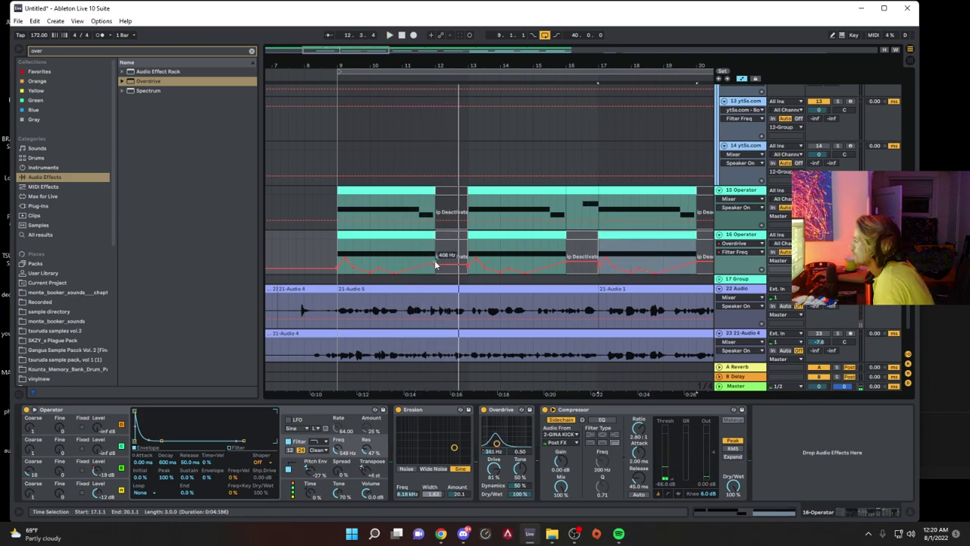
click(535, 235)
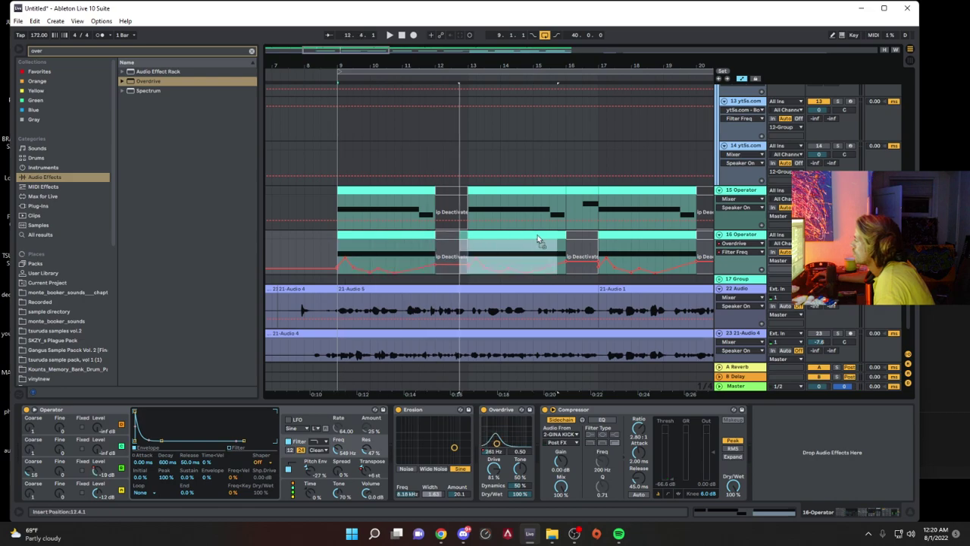
drag(466, 248, 379, 238)
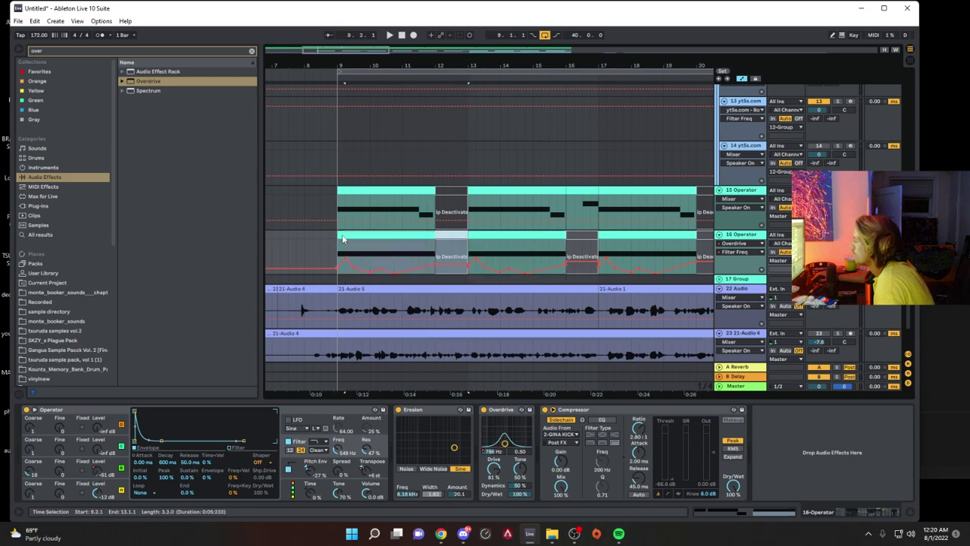
click(473, 237)
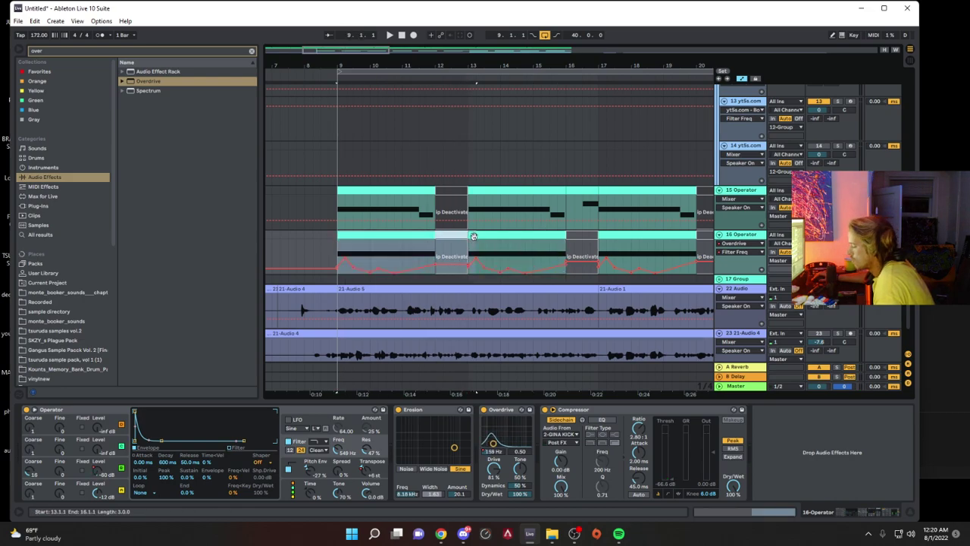
key(ctrl+d)
key(ctrl+d)
key(ctrl+z)
key(ctrl+z)
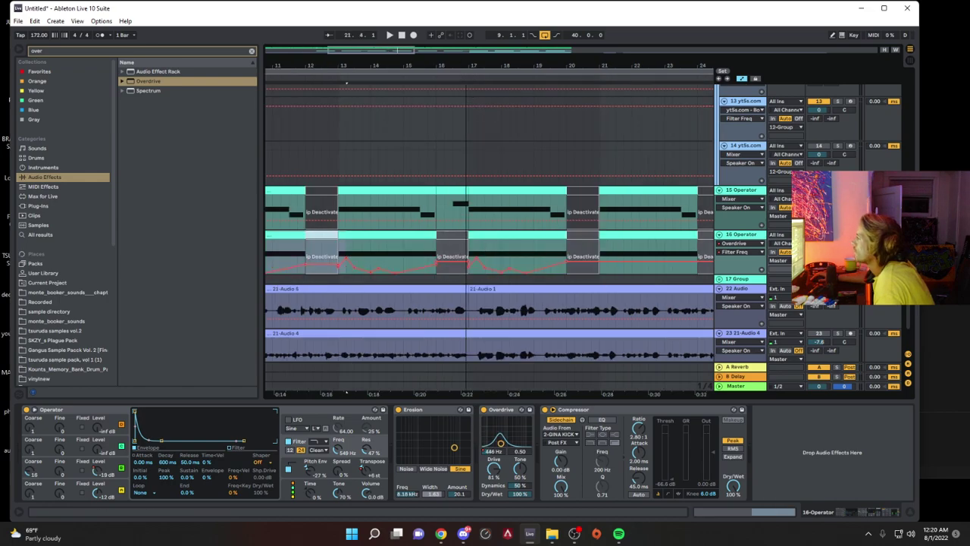
Step: Duplicate the automated four-bar section starting at bar 9 on track 16 repeatedly, through bar 29
scroll(417, 228, down, 3)
click(398, 250)
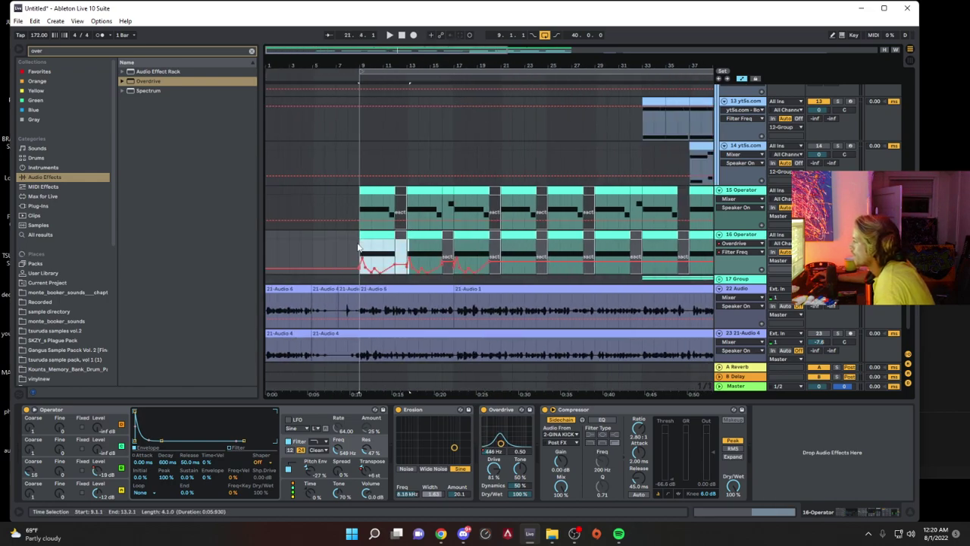
click(372, 237)
shift+click(402, 237)
key(space)
key(ctrl+d)
key(ctrl+d)
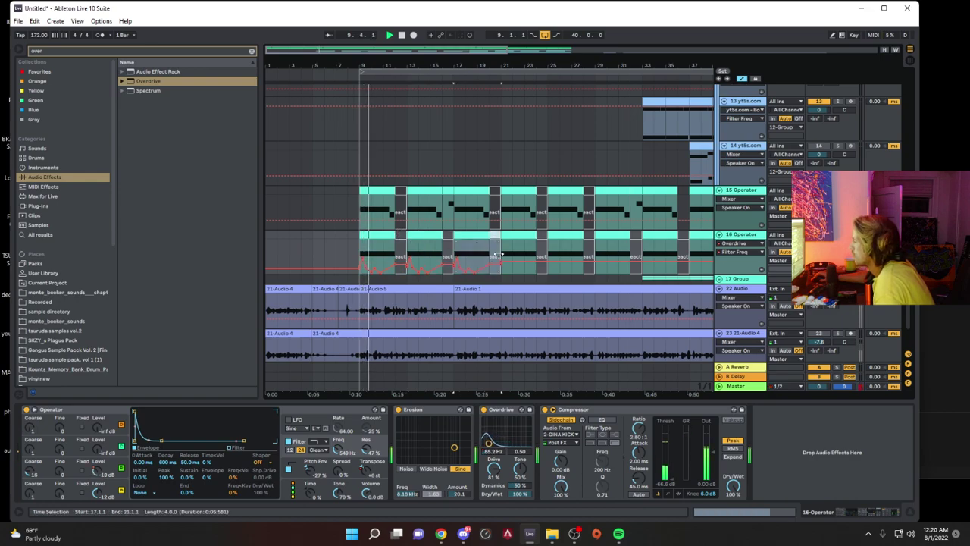
key(ctrl+d)
key(ctrl+d)
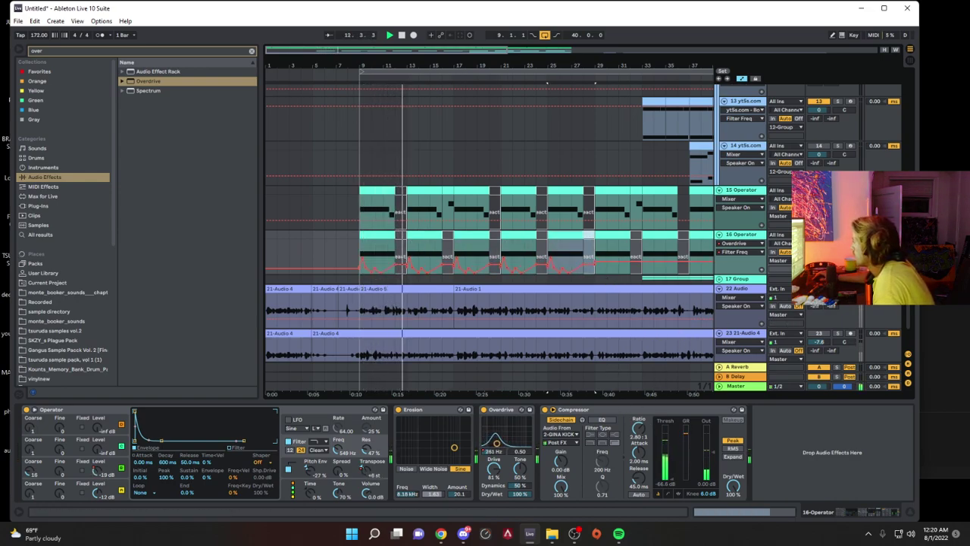
Step: Turn off Grain Delay on track 22 and raise the cutoff of its Auto Filter
click(383, 288)
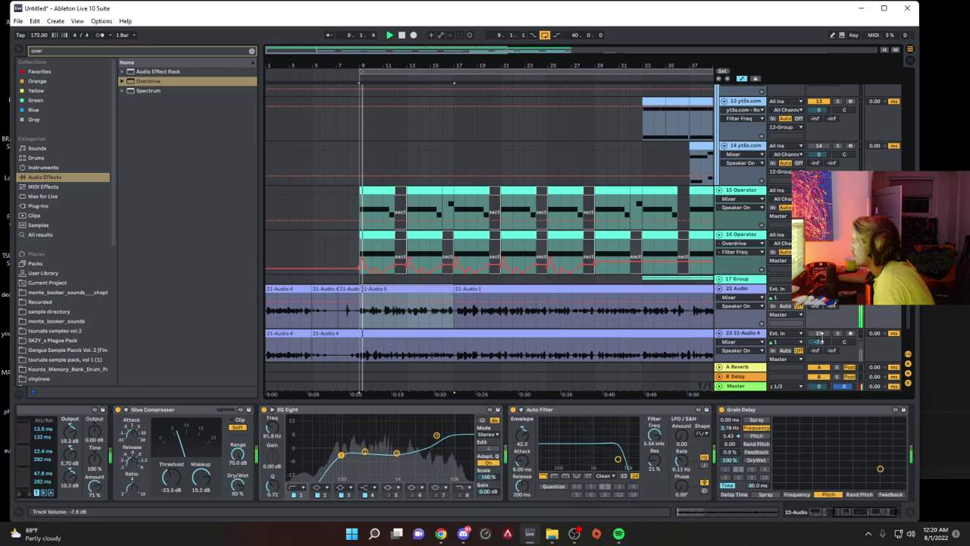
click(721, 409)
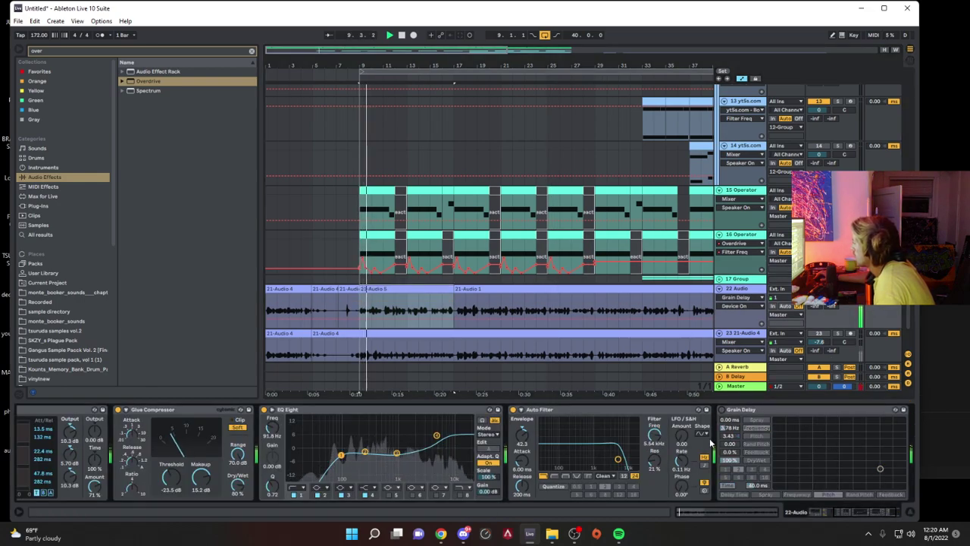
drag(618, 459, 621, 455)
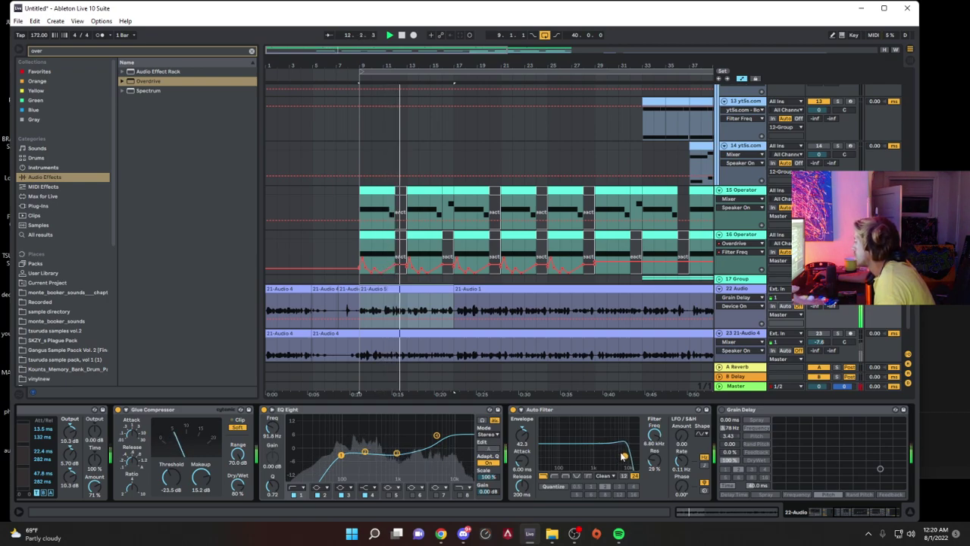
Step: Rebalance the volumes of tracks 22, 16 and 23, with track 23 at -2.3 dB, and turn Grain Delay back on
click(819, 297)
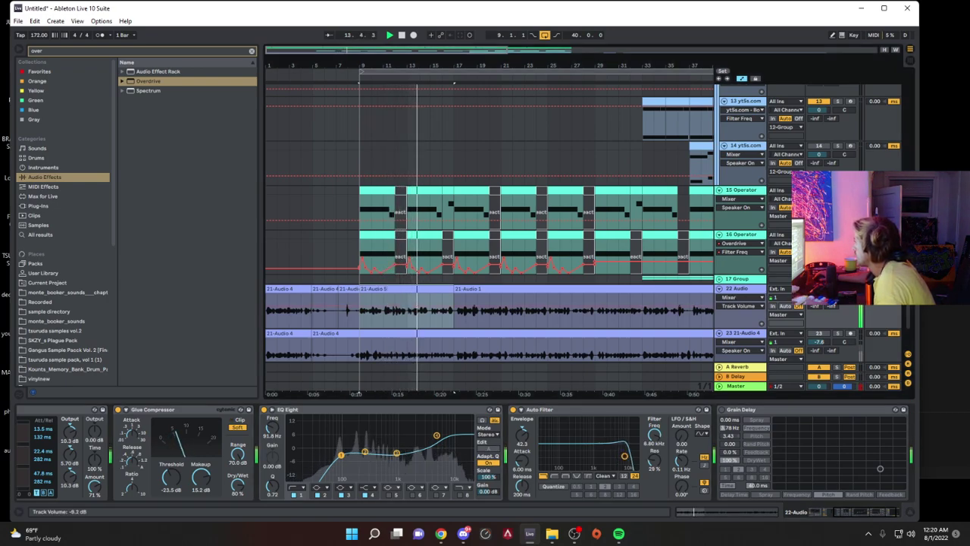
click(819, 243)
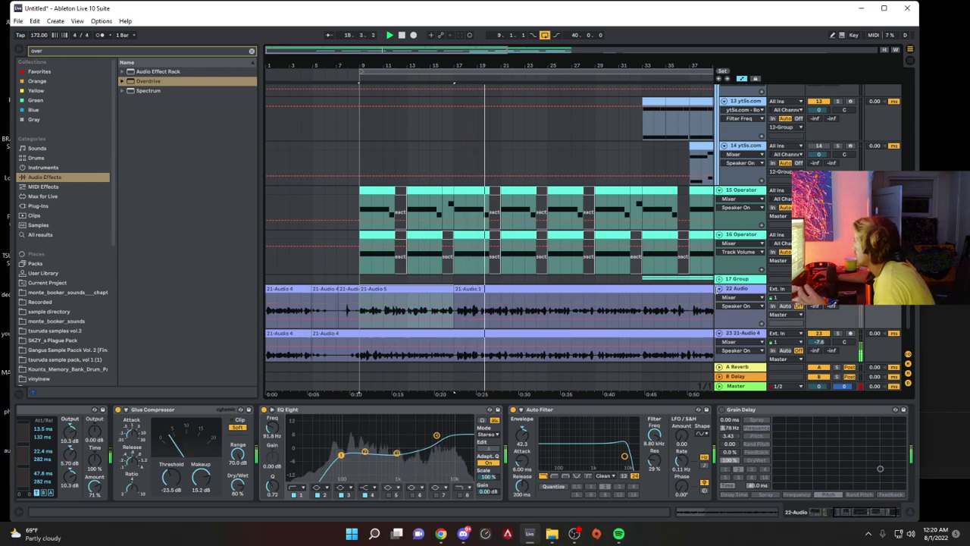
drag(818, 350, 826, 317)
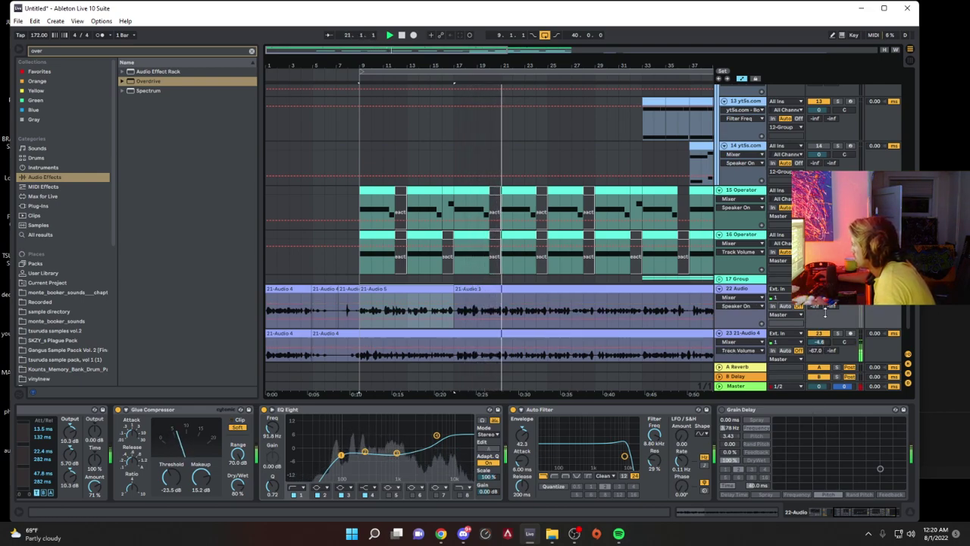
click(722, 409)
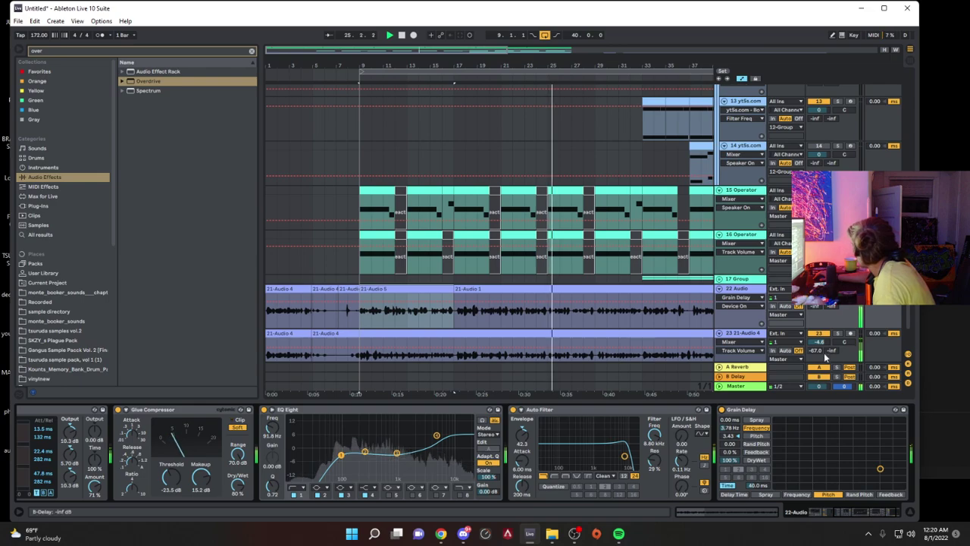
drag(819, 343, 819, 334)
Step: Set track 22's Auto Filter to 12.1 kHz and EQ Eight band 3 to 774 Hz at -2.85 dB, with Grain Delay off
drag(624, 456, 627, 456)
drag(396, 453, 391, 454)
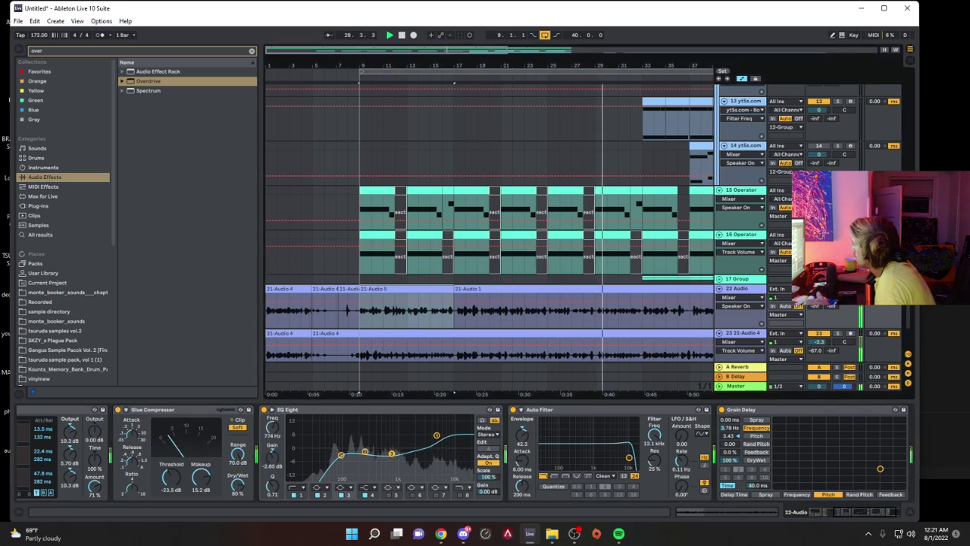
click(721, 410)
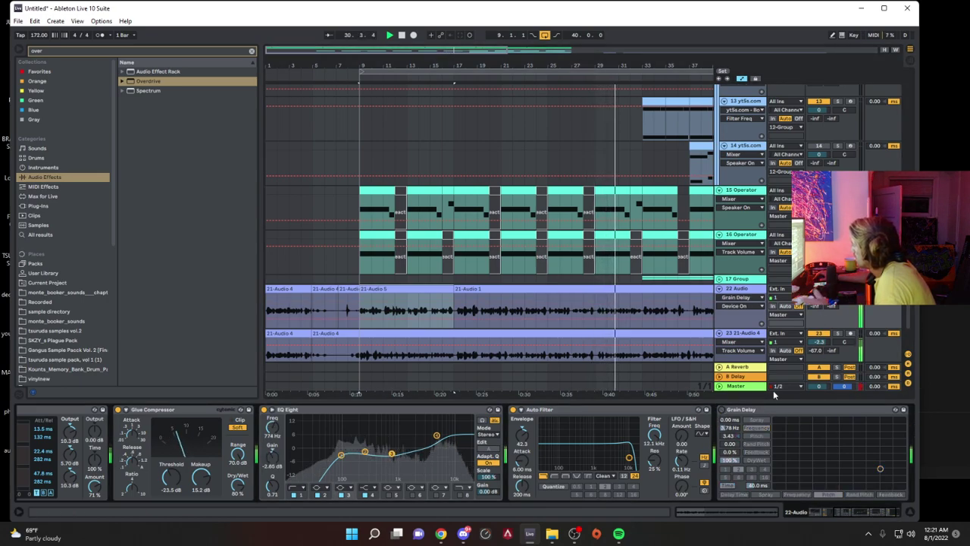
Step: Set track 22's volume to -2.7 dB and track 23's to -4.8 dB, adjusting the Operator track levels during playback
click(824, 334)
drag(819, 297, 819, 293)
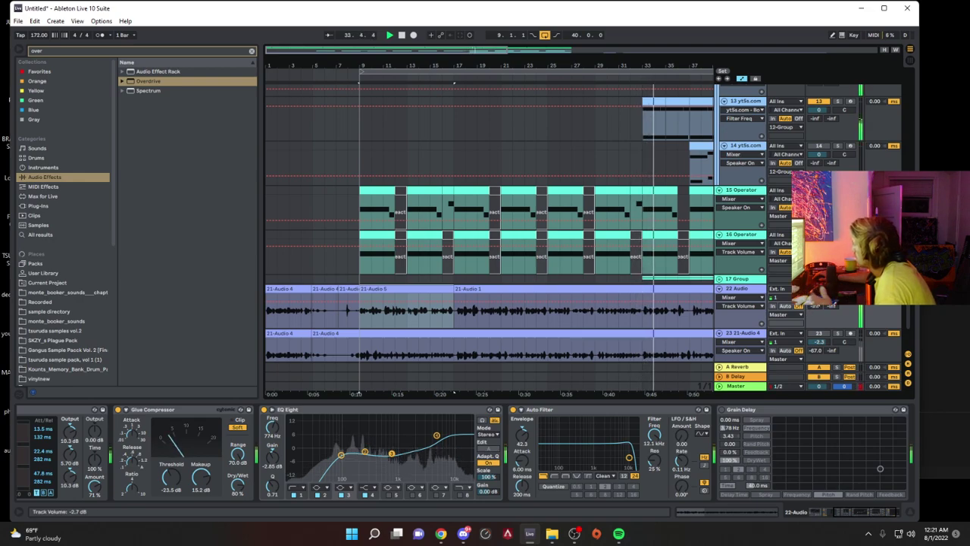
click(818, 234)
key(space)
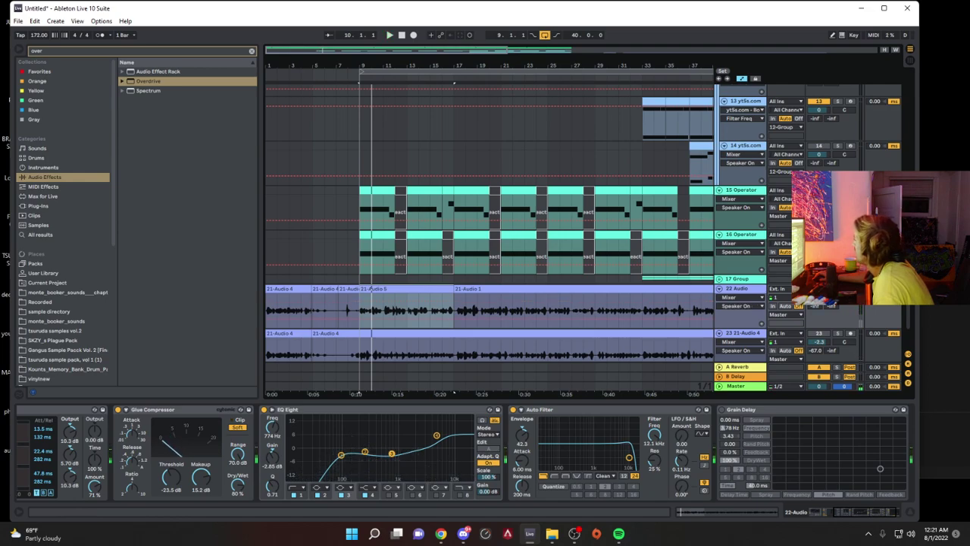
key(space)
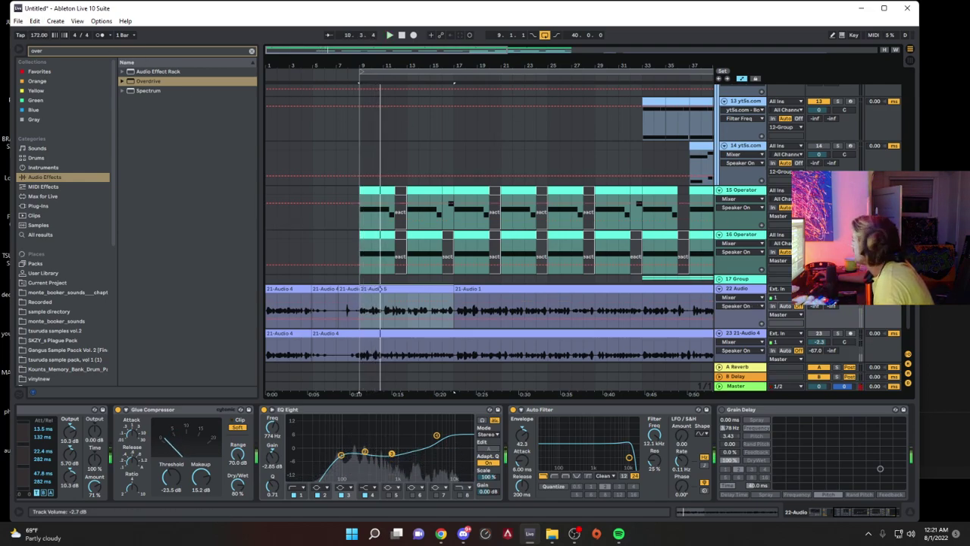
key(space)
drag(824, 334, 828, 338)
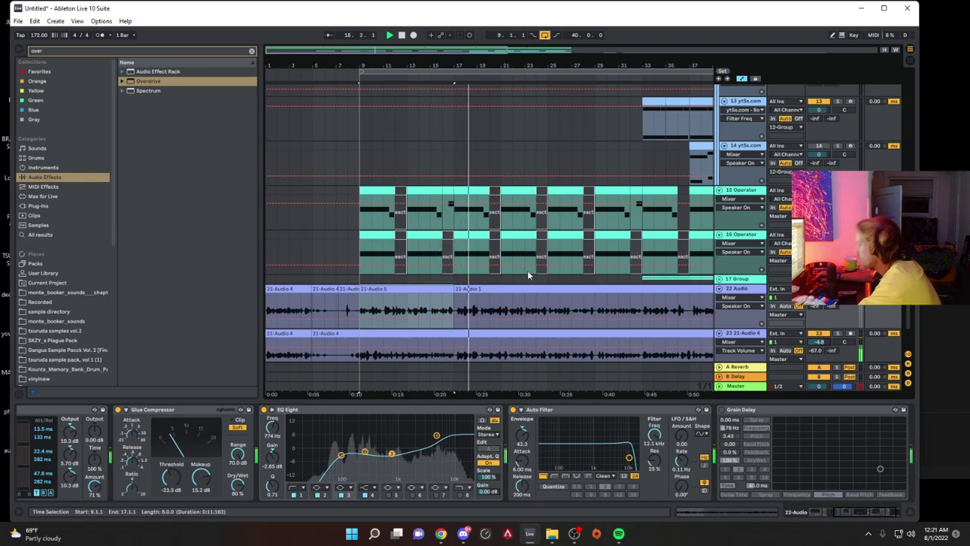
Step: Audition the mix with the drums group deactivated and with it active again
scroll(809, 99, up, 8)
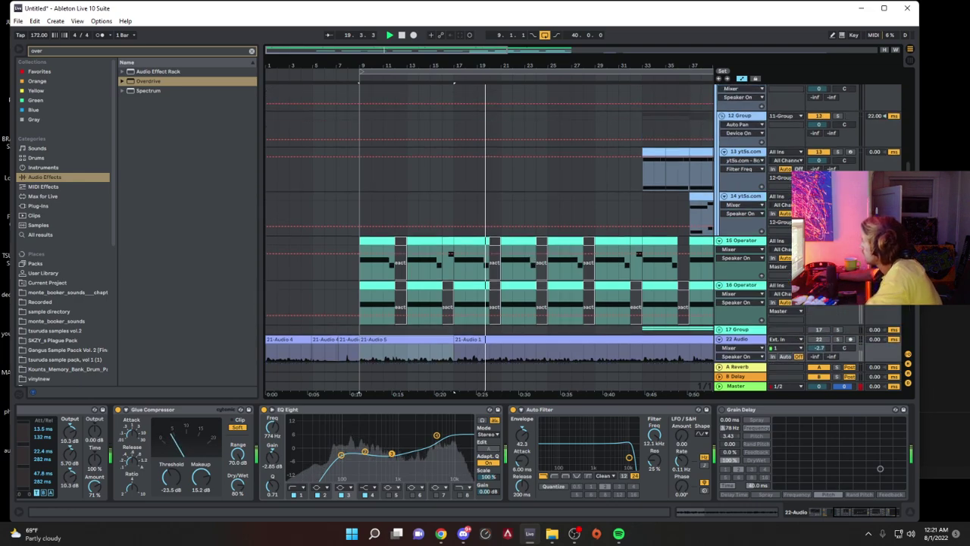
click(819, 90)
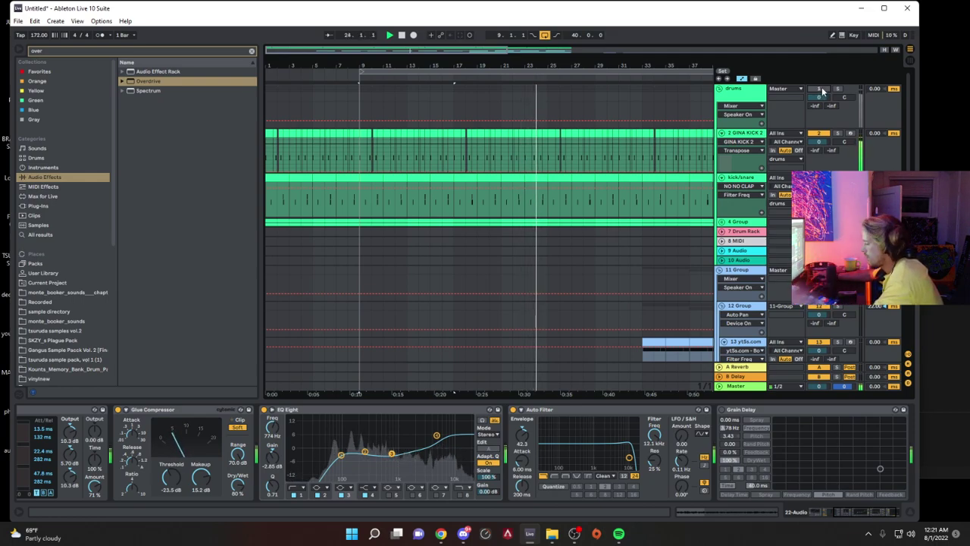
click(822, 89)
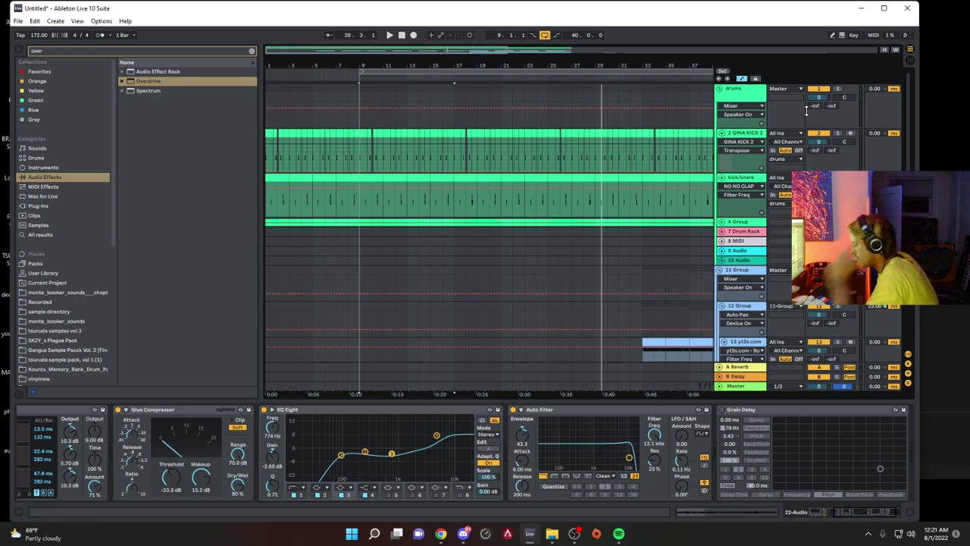
key(space)
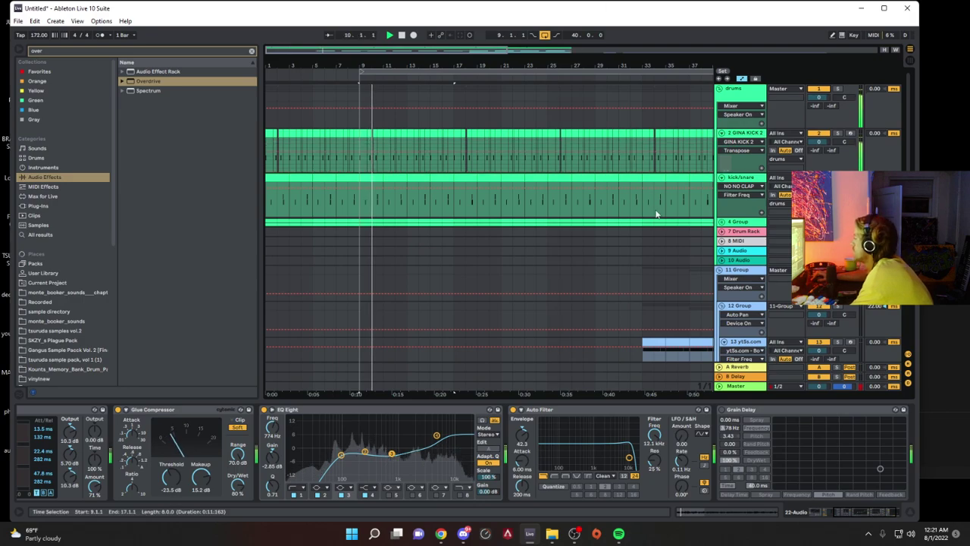
scroll(650, 196, down, 5)
scroll(547, 217, down, 3)
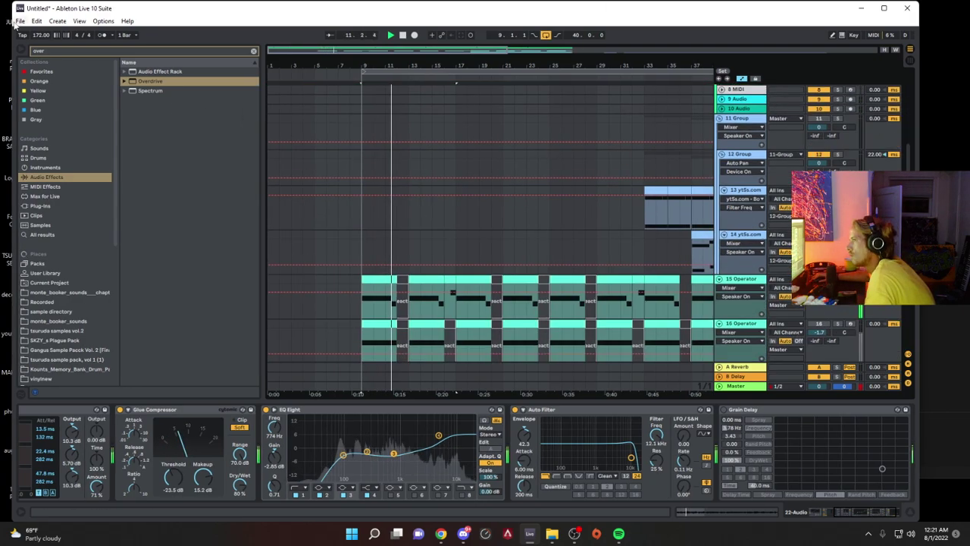
click(18, 21)
mouse_move(53, 54)
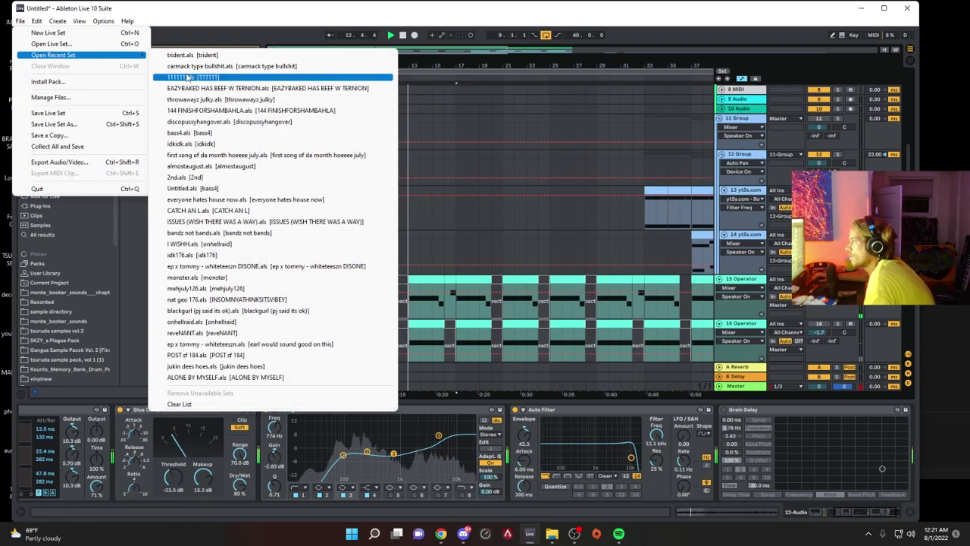
click(563, 295)
Step: Add an Overdrive effect to the end of track 23's device chain
scroll(563, 295, down, 2)
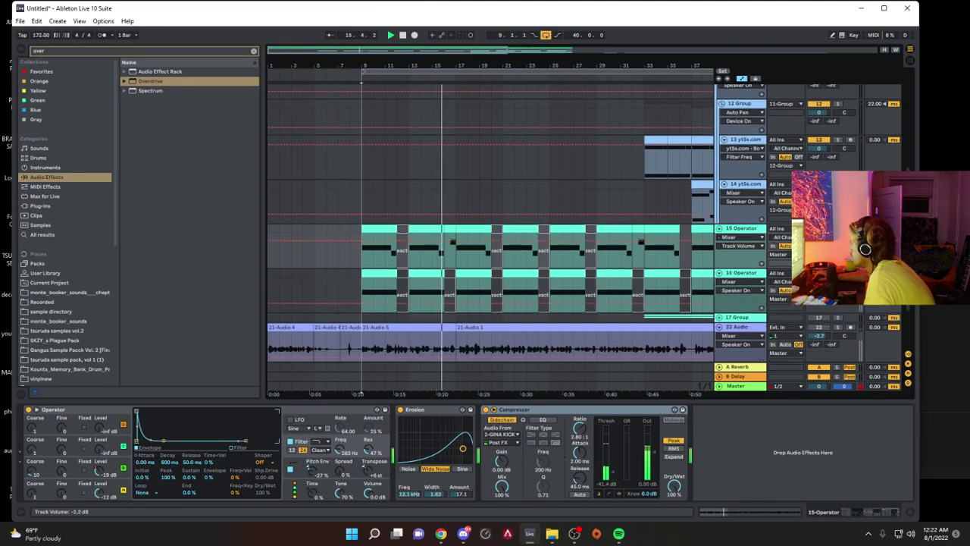
scroll(739, 324, down, 2)
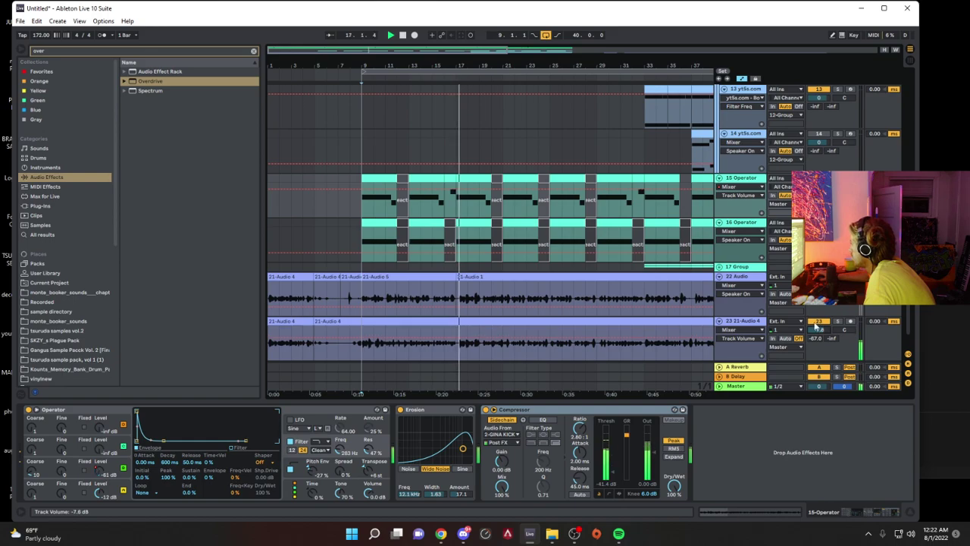
click(739, 325)
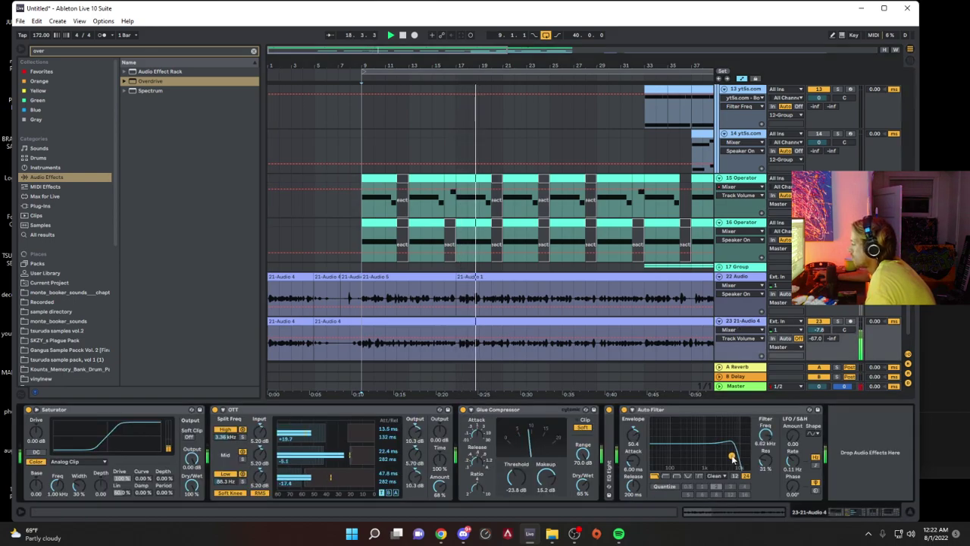
click(254, 51)
text(over)
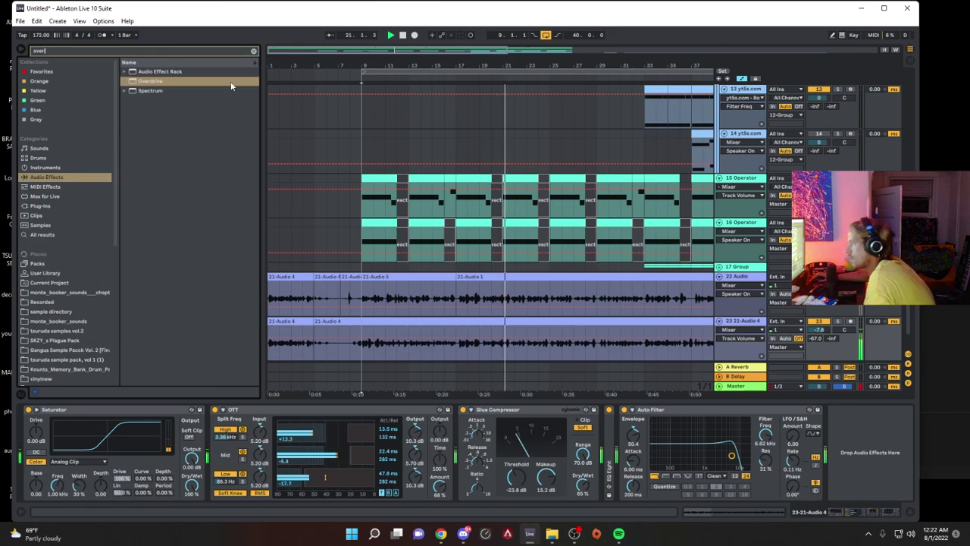
click(154, 82)
double_click(154, 82)
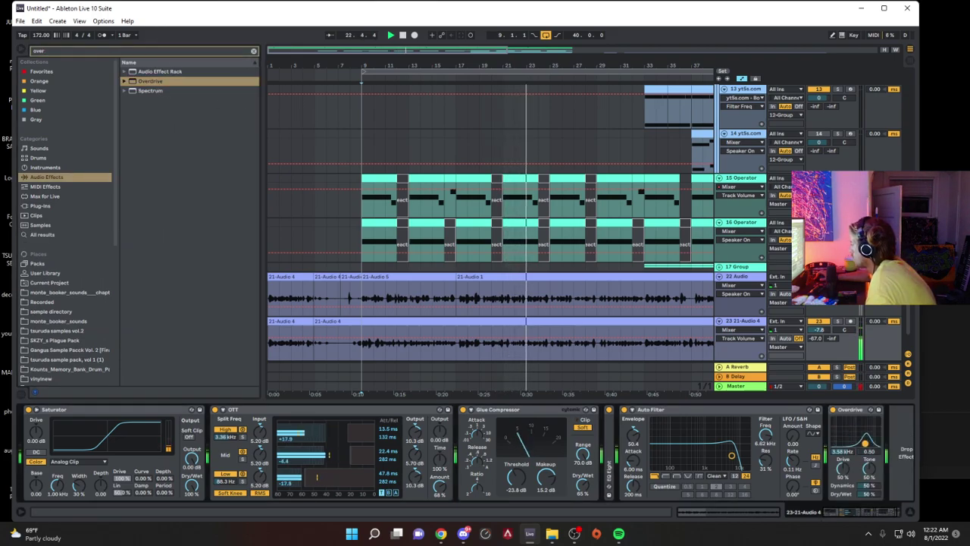
Step: Set track 23's Overdrive to 2.71 kHz, 49% drive and 14% dry/wet, and move it between OTT and Glue Compressor
drag(859, 443, 863, 441)
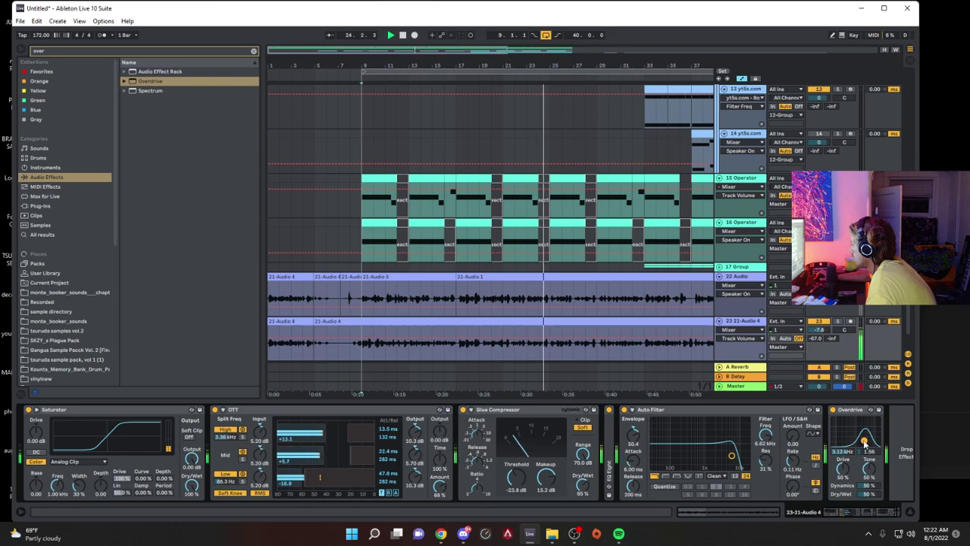
drag(868, 494, 868, 521)
drag(843, 468, 854, 443)
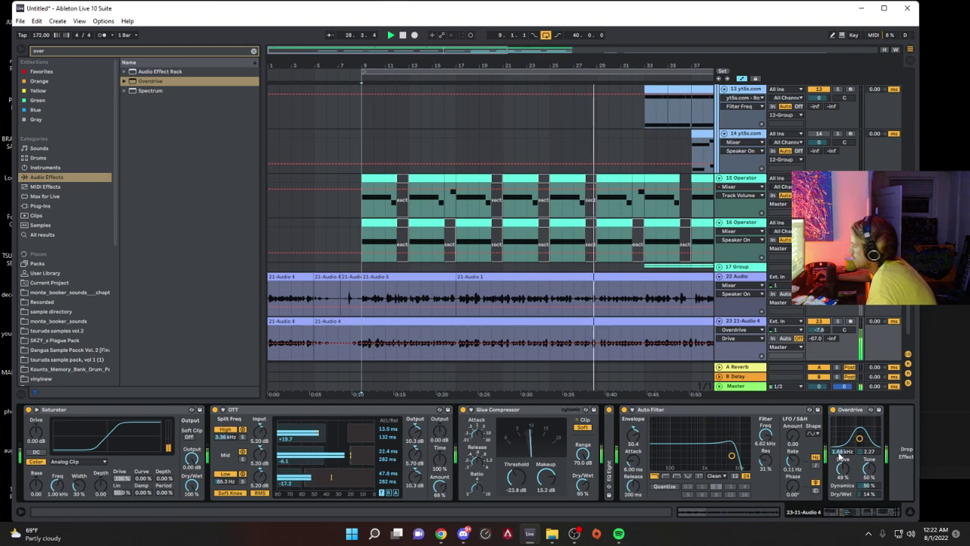
mouse_move(863, 415)
mouse_down()
mouse_move(485, 443)
mouse_move(494, 437)
mouse_up()
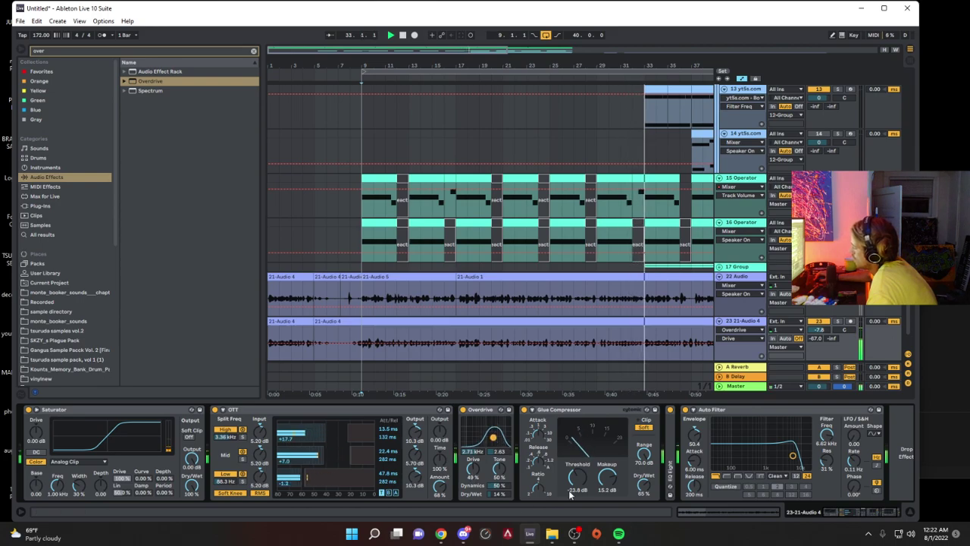
drag(499, 494, 500, 493)
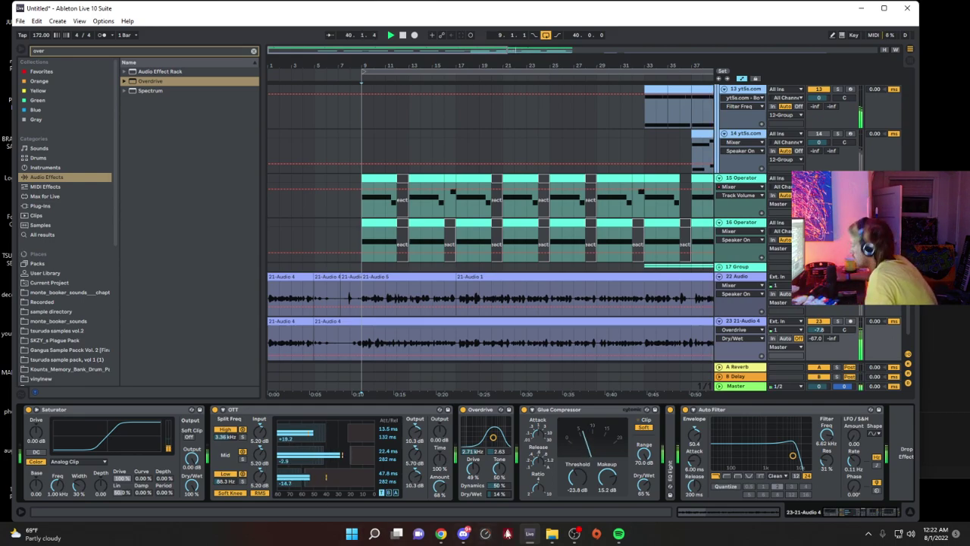
click(22, 21)
mouse_move(91, 54)
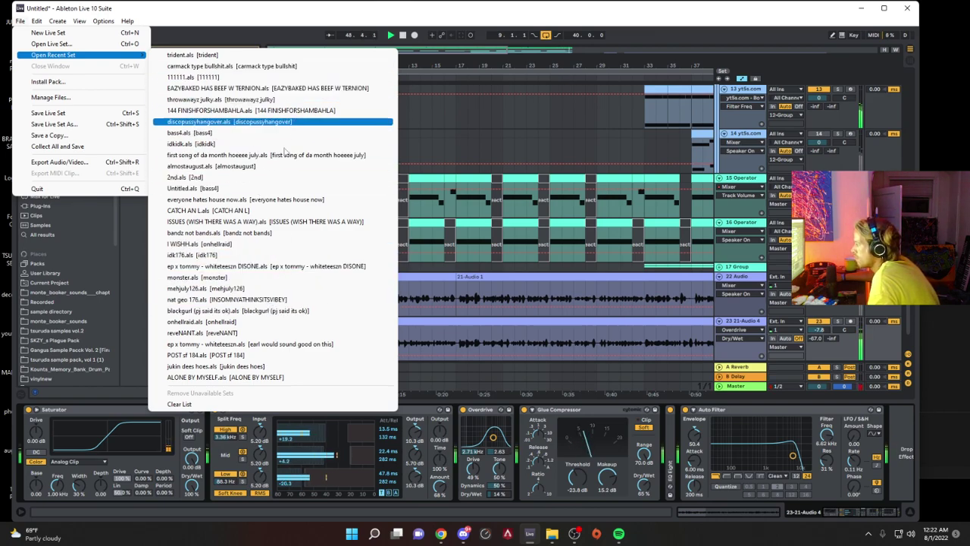
click(773, 286)
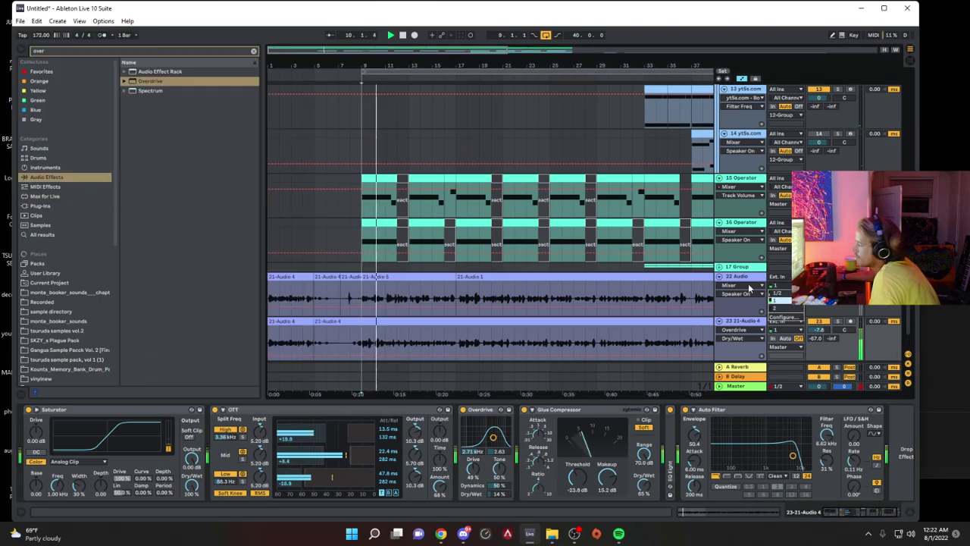
click(451, 329)
key(space)
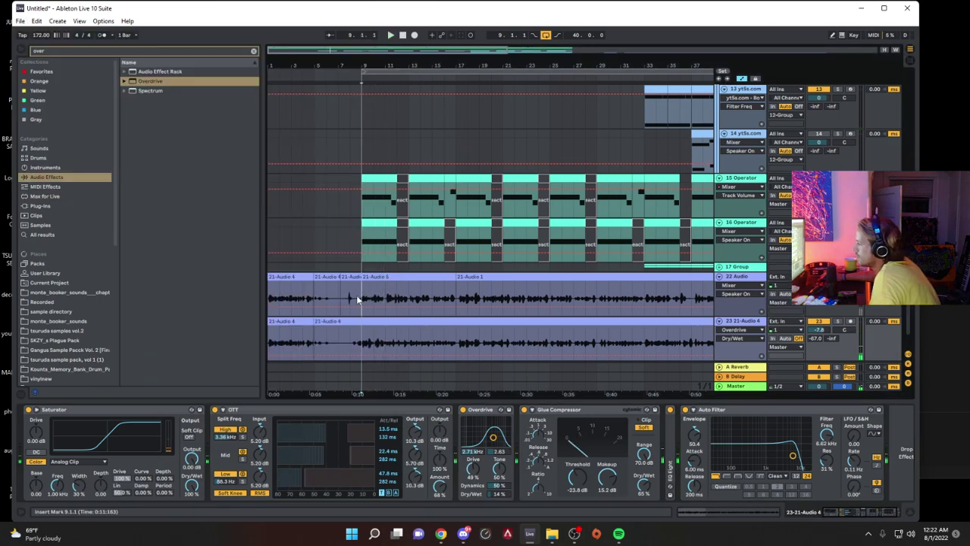
Step: Deactivate track 23 and audition the arrangement from bar 9
click(359, 297)
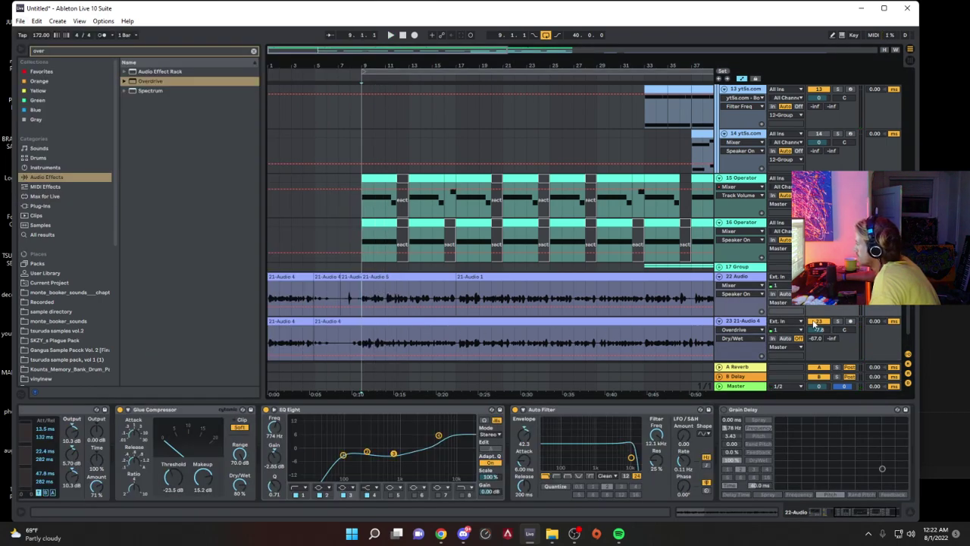
key(space)
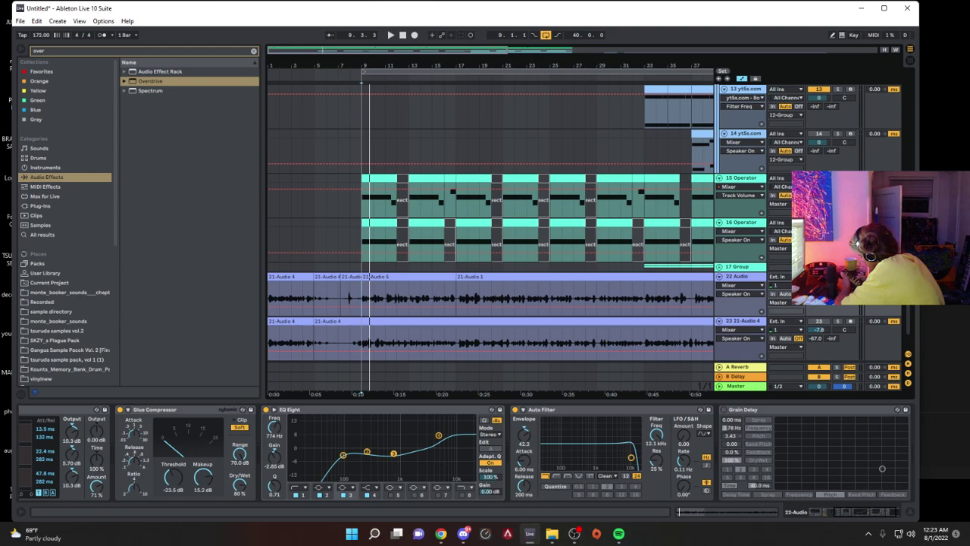
key(space)
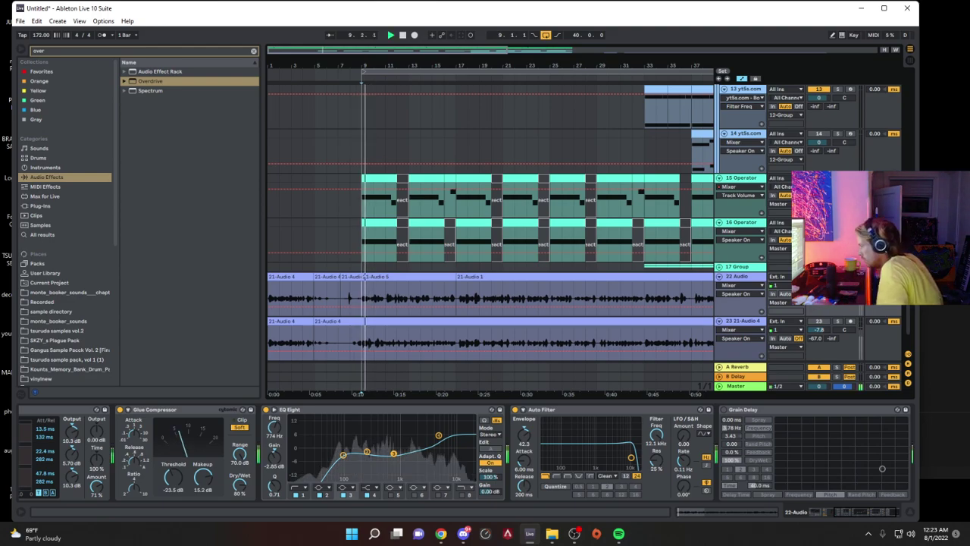
click(819, 321)
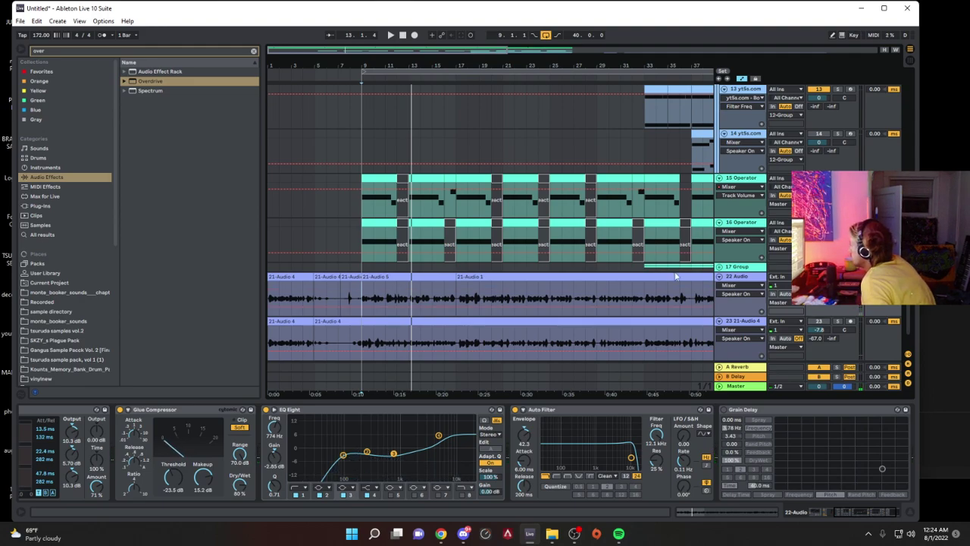
Step: Record a new audio take on track 22 from bar 9 to about bar 32
click(399, 276)
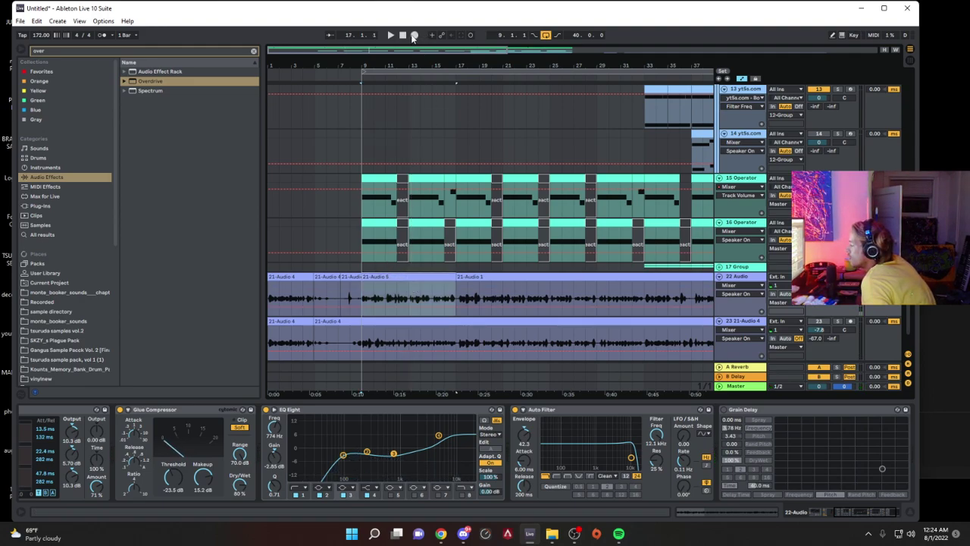
key(space)
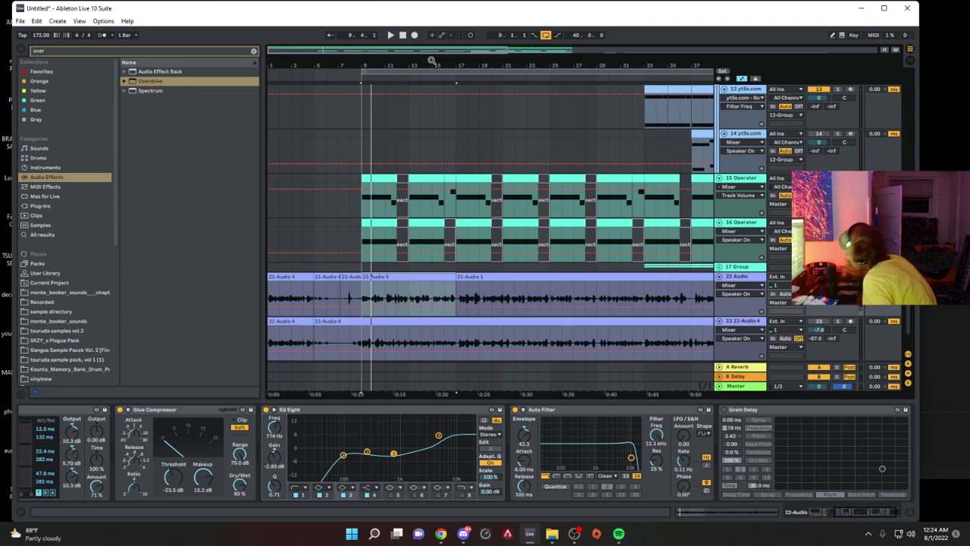
click(414, 35)
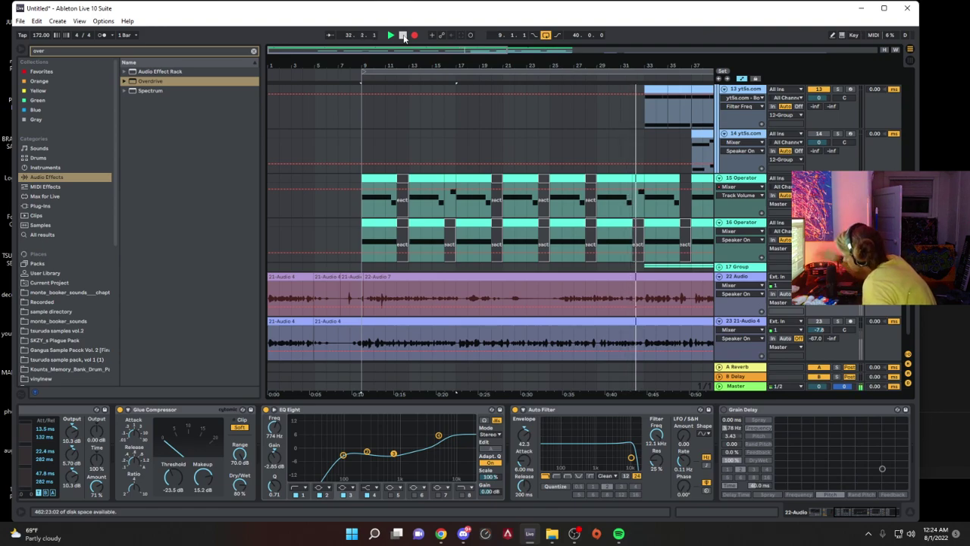
click(404, 38)
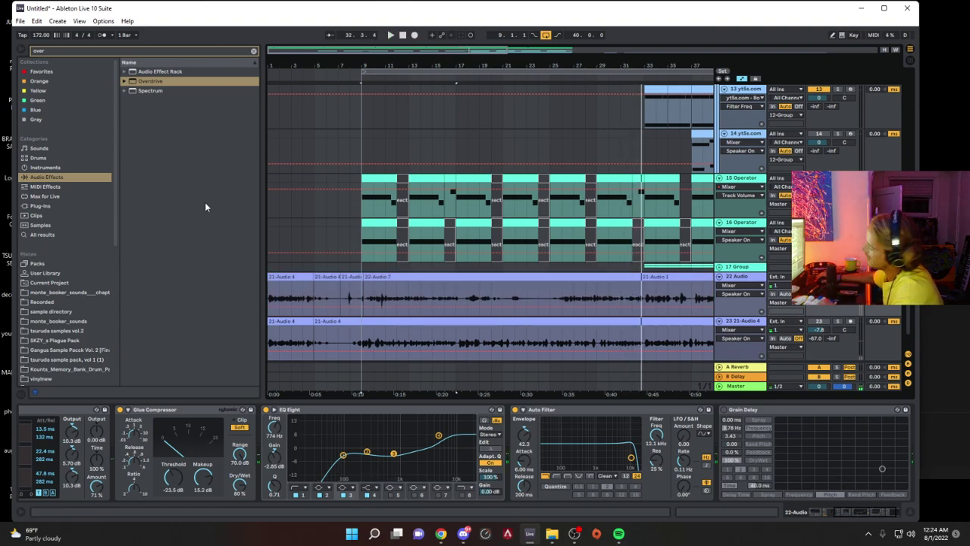
Step: Move the section of track 22's new take between about bars 25 and 32 to bar 9
key(space)
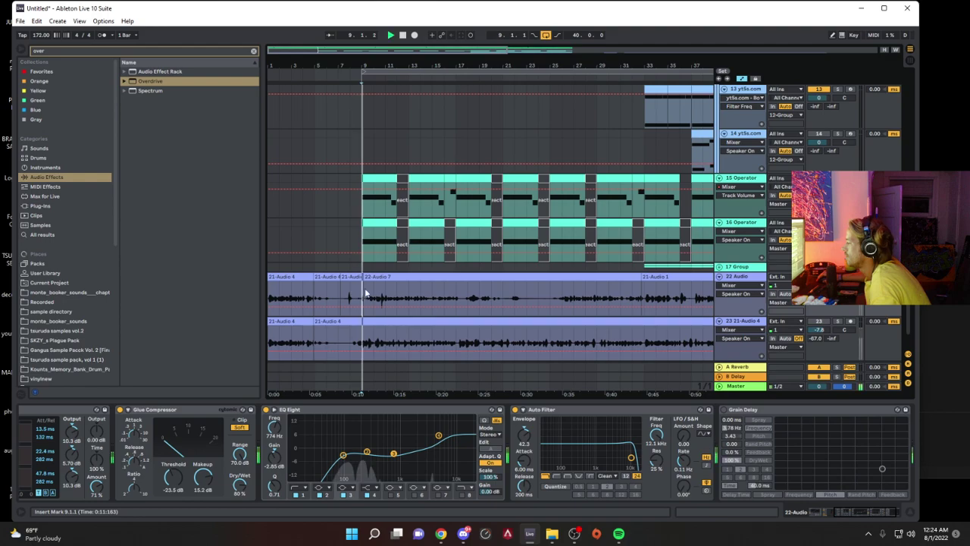
click(561, 309)
drag(548, 304, 421, 277)
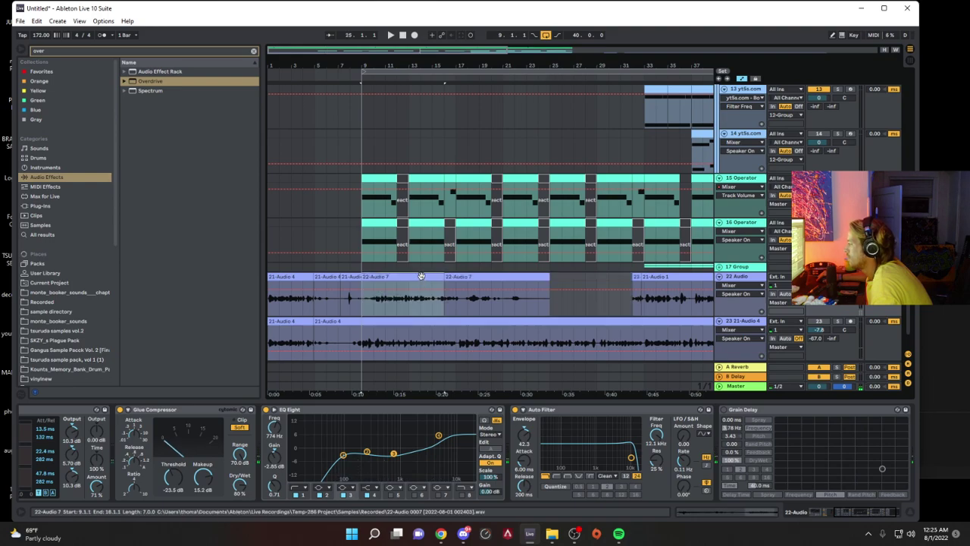
Step: Shift the start marker of the bar 9 clip on track 22 to 17.1.3 and check its timing in playback
double_click(421, 275)
key(space)
mouse_move(181, 336)
mouse_down()
mouse_move(203, 338)
mouse_move(188, 339)
mouse_up()
key(space)
key(space)
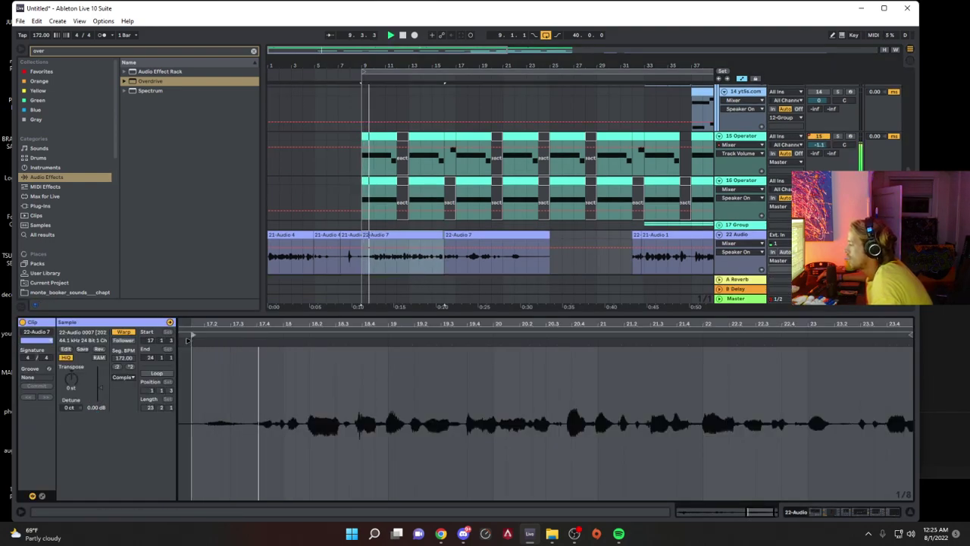
Step: Set track 22's volume to -5.2 dB and its Auto Filter to 9.11 kHz with 23% resonance
click(819, 243)
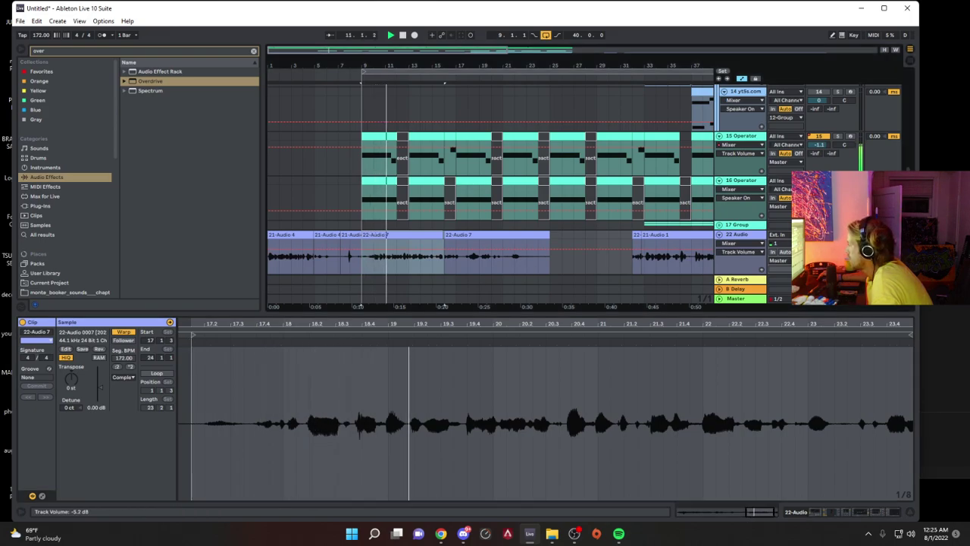
double_click(733, 235)
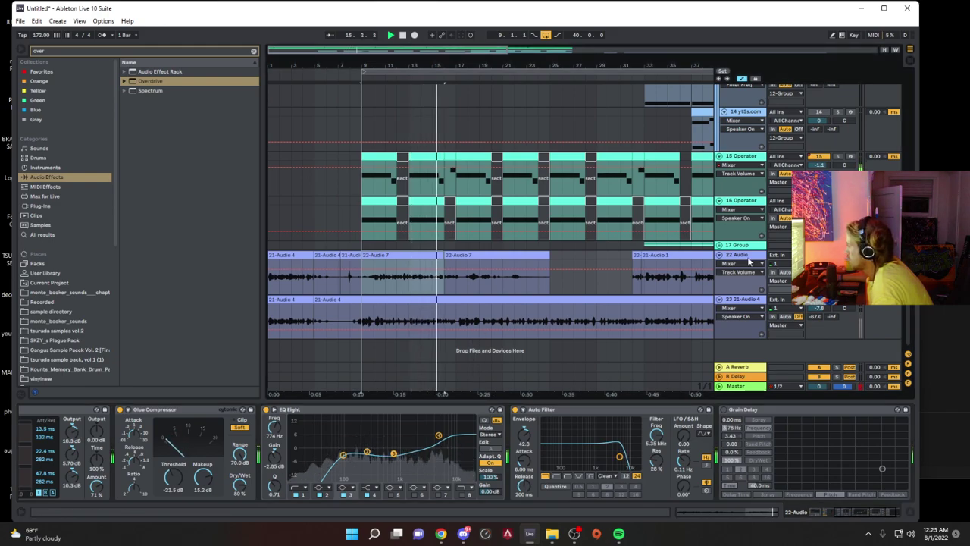
key(space)
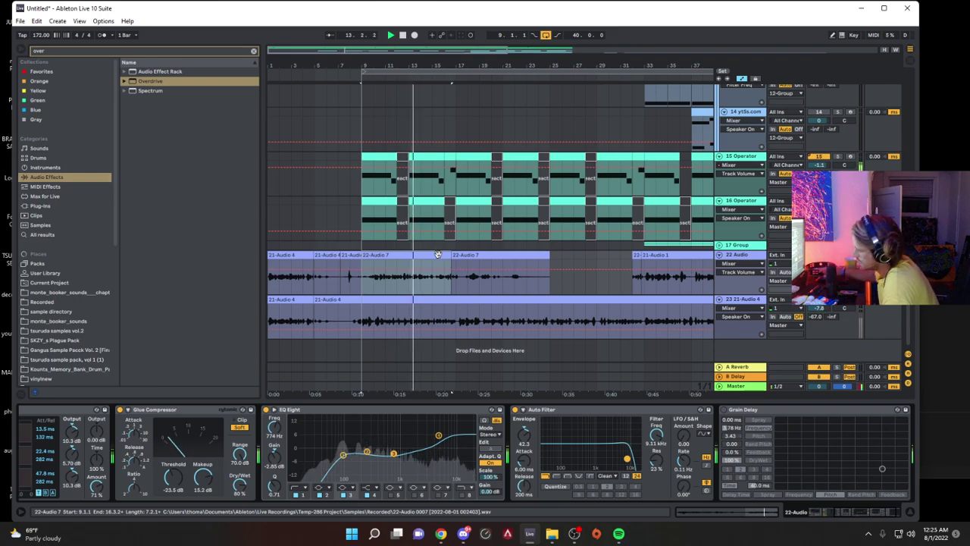
Step: Set track 22's OTT amount to 53% and its Glue Compressor to 60% dry/wet with a -23.2 dB threshold
drag(96, 486, 96, 500)
click(237, 487)
drag(174, 479, 175, 477)
key(space)
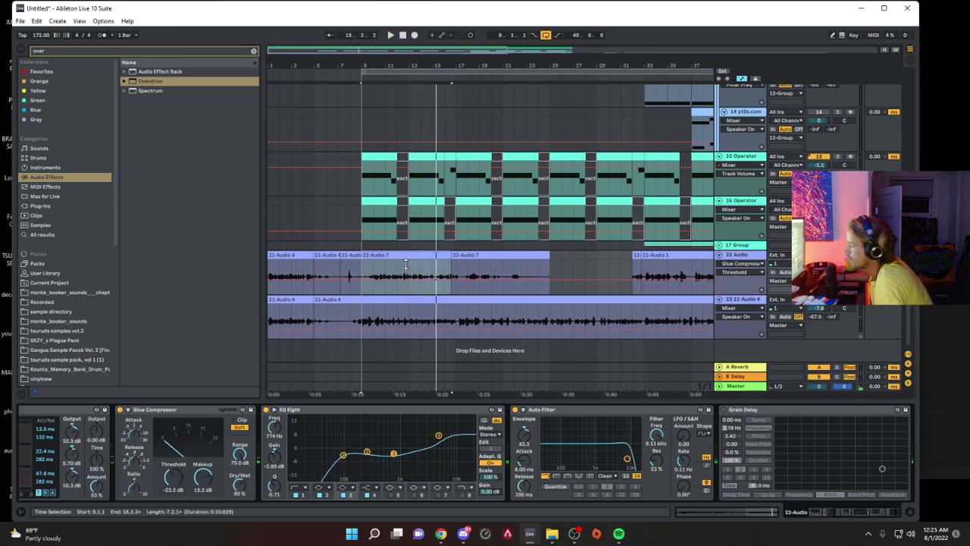
Step: Move the recorded clip at bar 9 on track 22 to the bars before the drop
click(375, 300)
drag(584, 275, 238, 247)
click(382, 256)
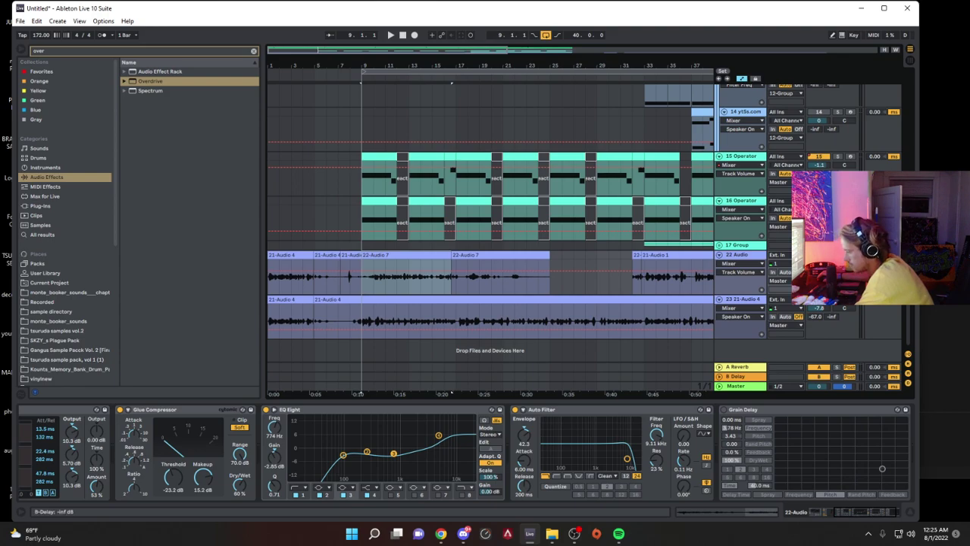
key(space)
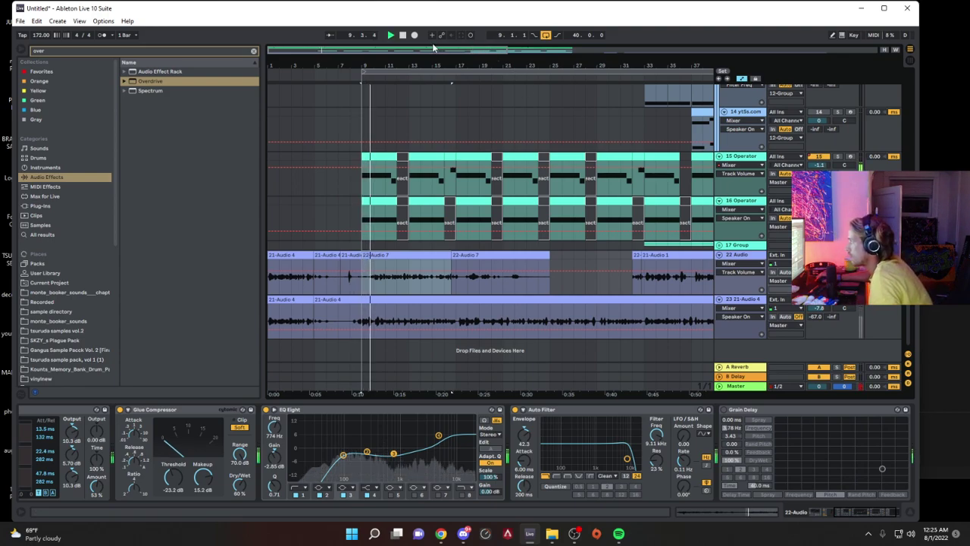
drag(377, 257, 306, 250)
Step: Record another take on track 22 from bar 9 to about bar 26 and play it back
click(362, 256)
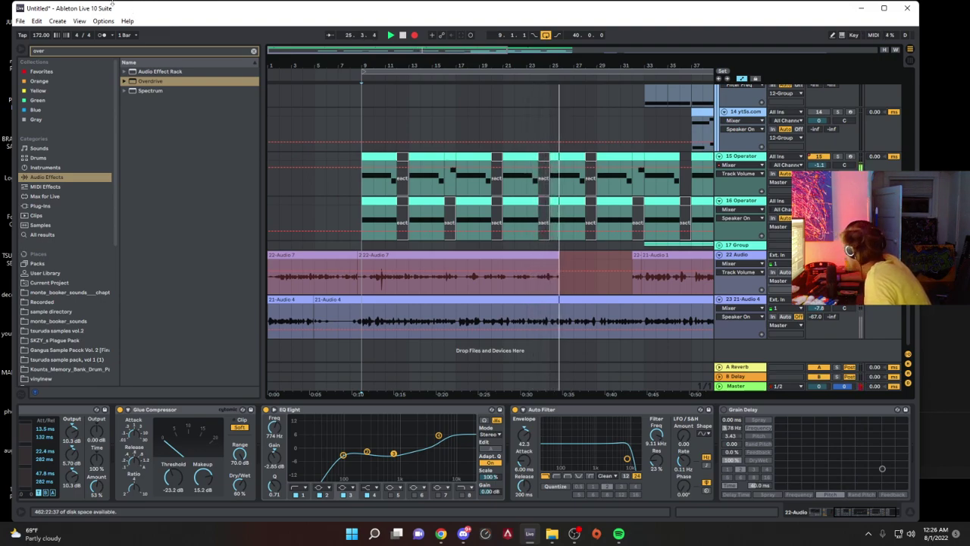
key(space)
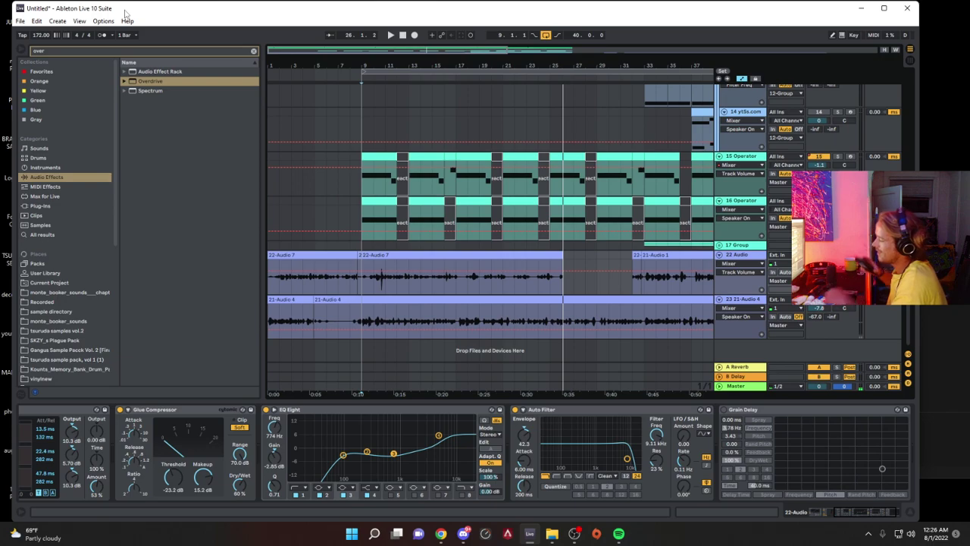
key(space)
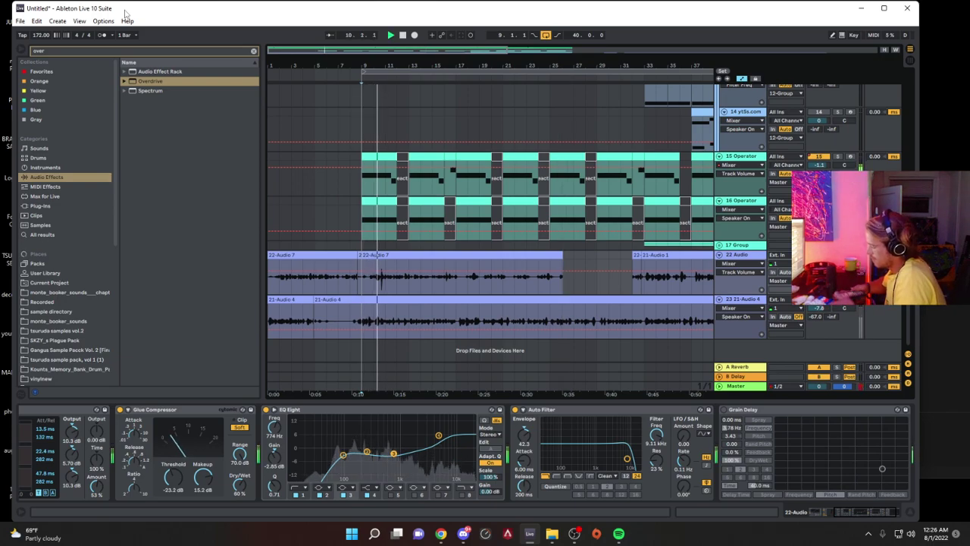
key(space)
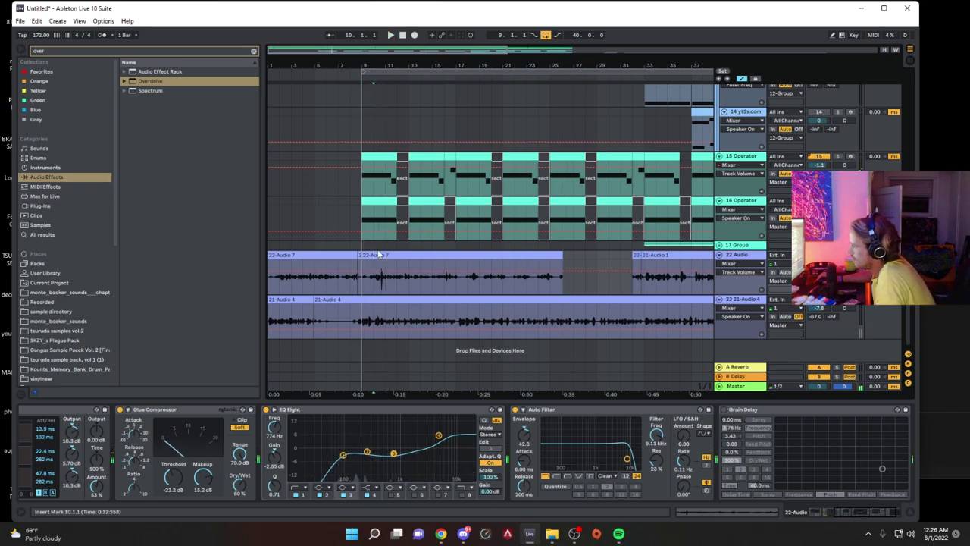
Step: Shift the start marker of track 22's bar 9 take to 1.1.3 and audition it
double_click(379, 255)
key(space)
mouse_move(180, 334)
mouse_down()
mouse_move(192, 324)
mouse_move(243, 325)
mouse_move(213, 336)
mouse_up()
key(space)
key(space)
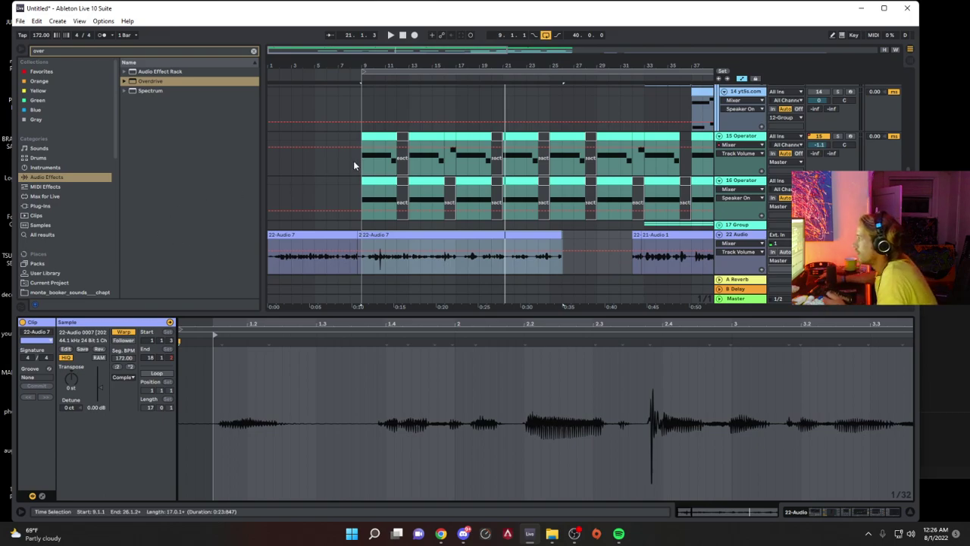
Step: Record a fresh take on track 22 from bar 9 to about bar 42 and shift its clip start marker to 1.1.3
click(415, 35)
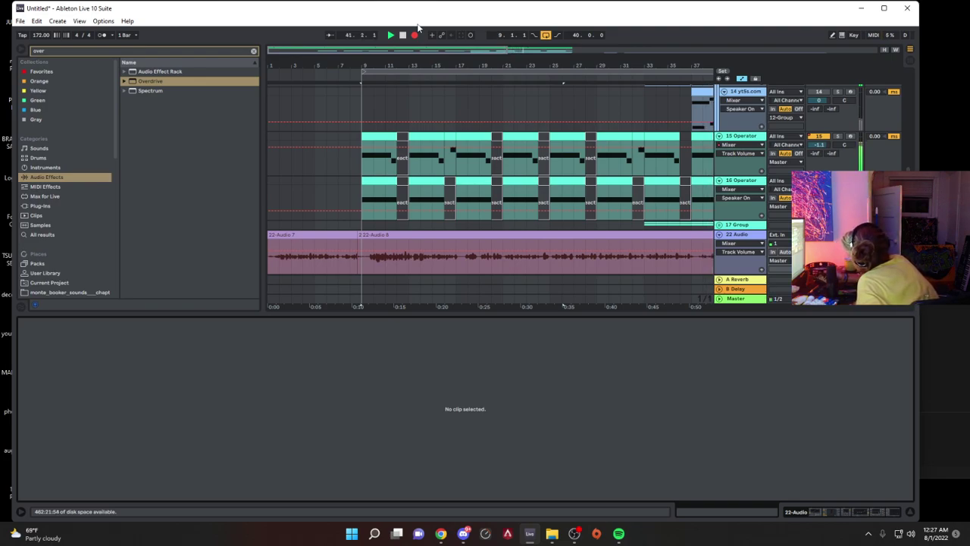
key(space)
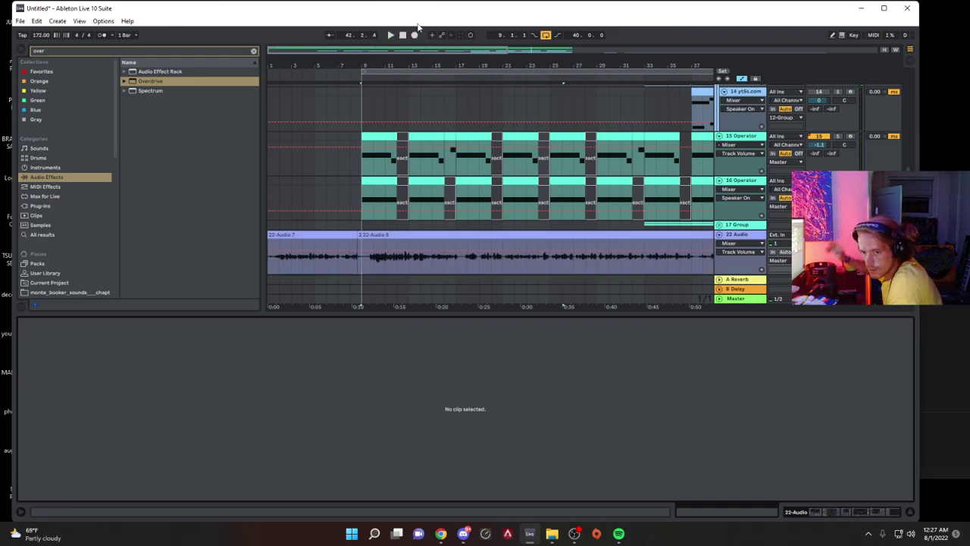
click(370, 235)
drag(179, 321, 154, 337)
click(180, 337)
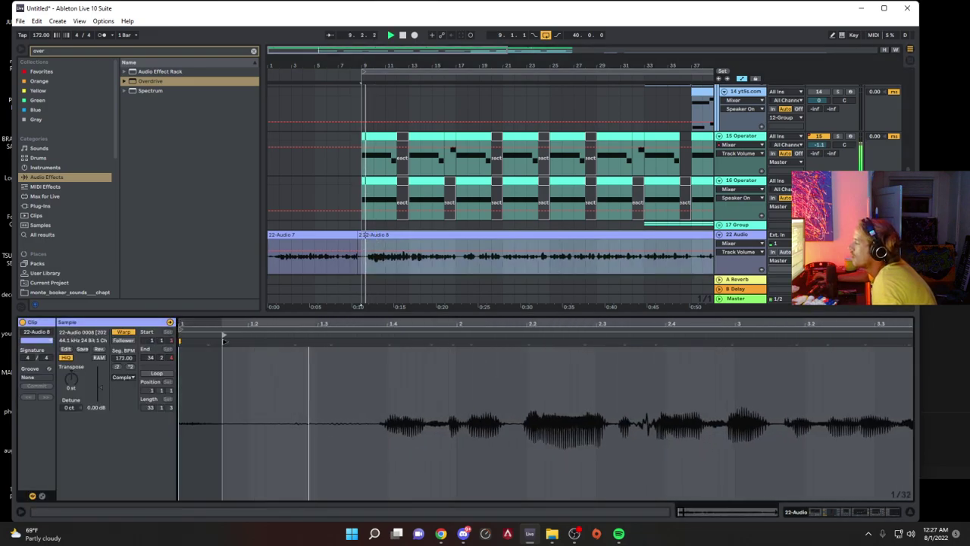
click(195, 340)
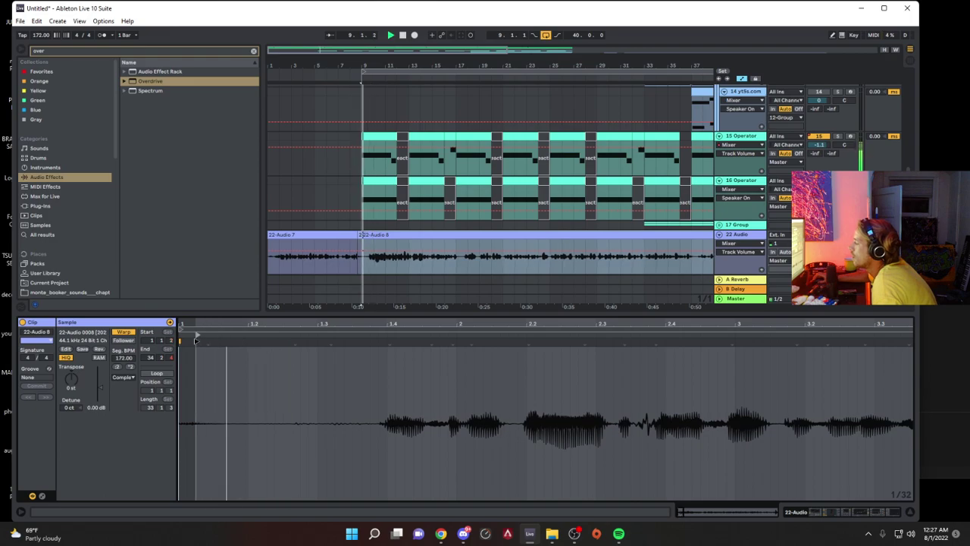
drag(194, 341, 214, 340)
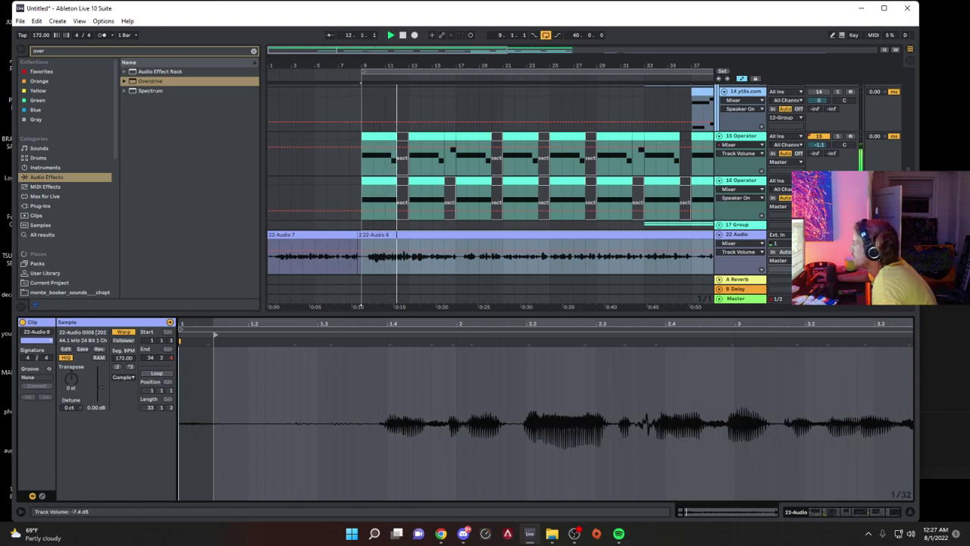
Step: On track 22, set EQ Eight's selected band to 726 Hz and -0.87 dB, Auto Filter to 4.81 kHz, and Glue Compressor's threshold to -21.0 dB
double_click(745, 236)
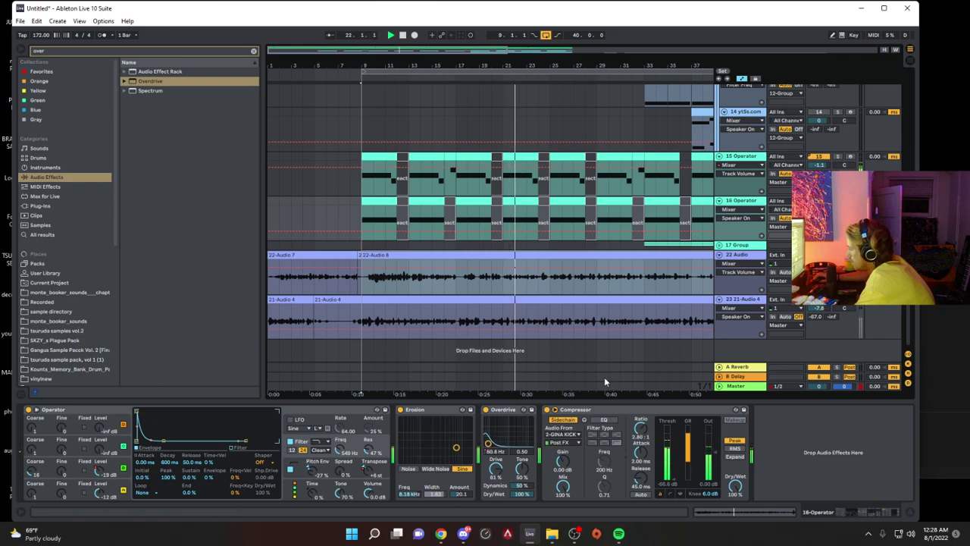
click(749, 284)
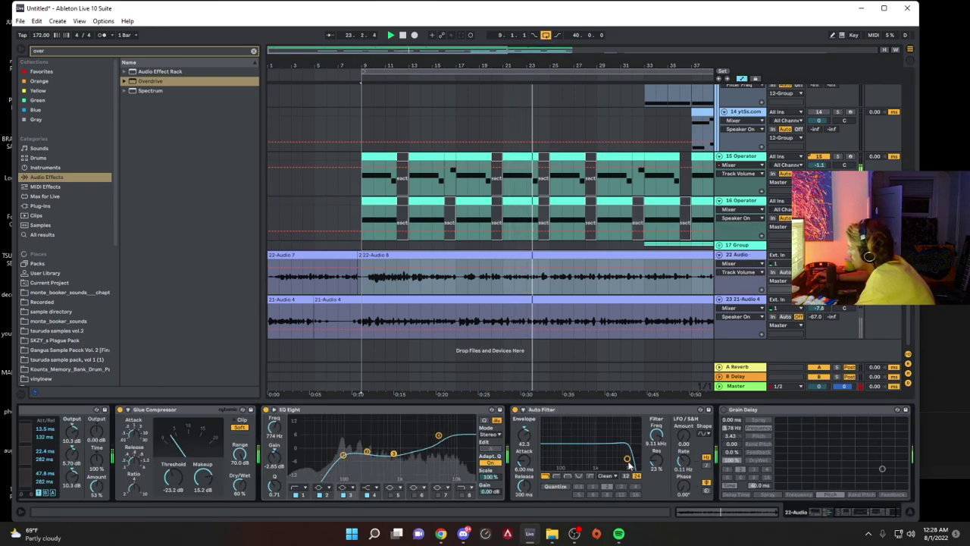
drag(393, 454, 392, 449)
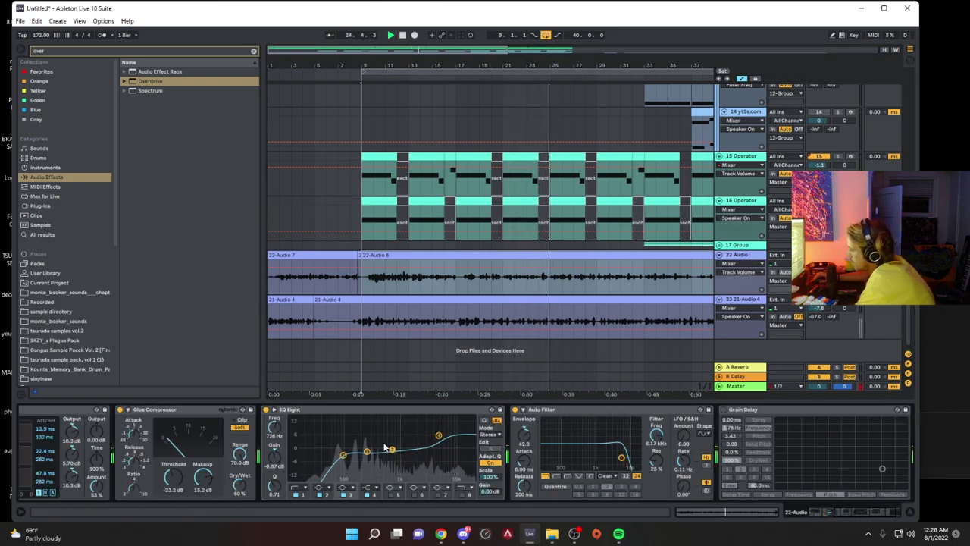
drag(175, 482, 175, 475)
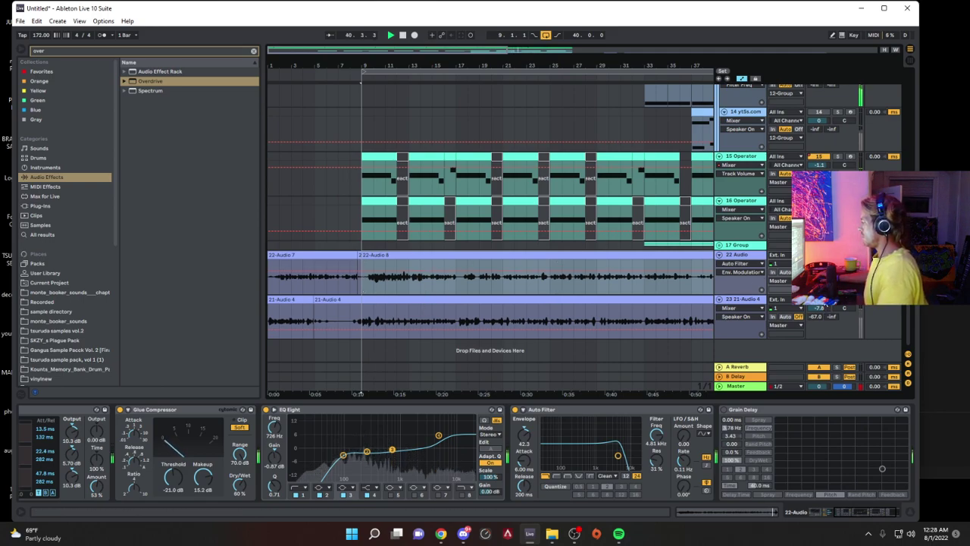
click(818, 254)
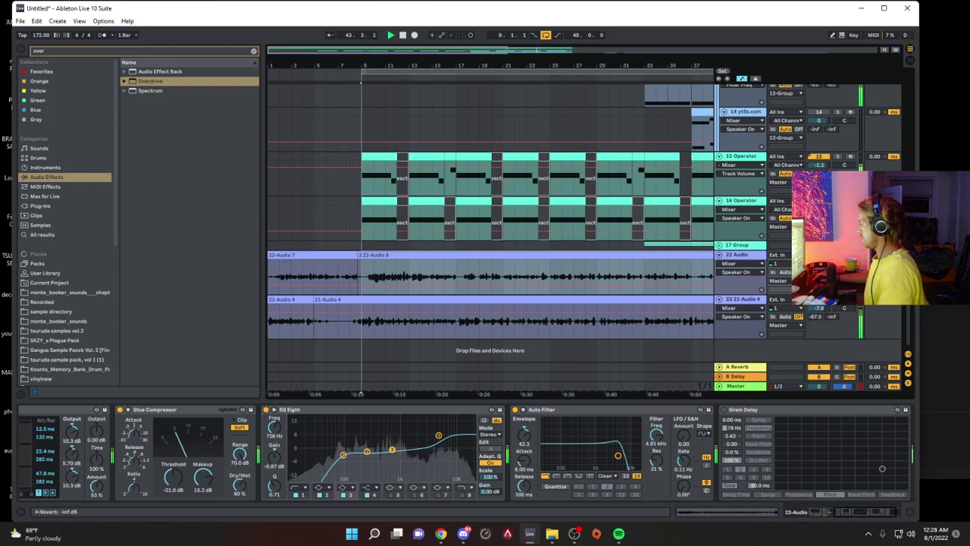
Step: Stop playback and open the recent set "carmack type bullshit", choosing to save the current set first and going to the Desktop as save location
key(space)
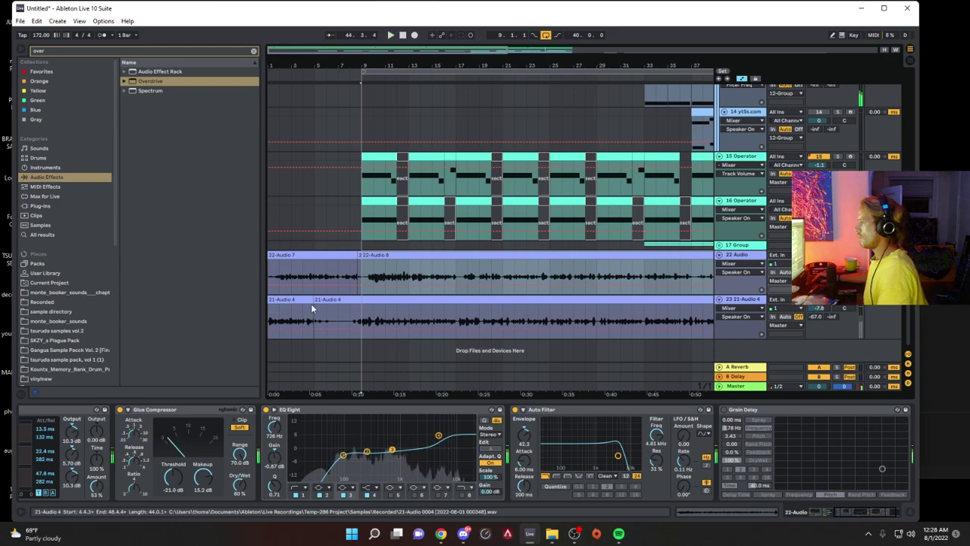
click(20, 20)
mouse_move(25, 55)
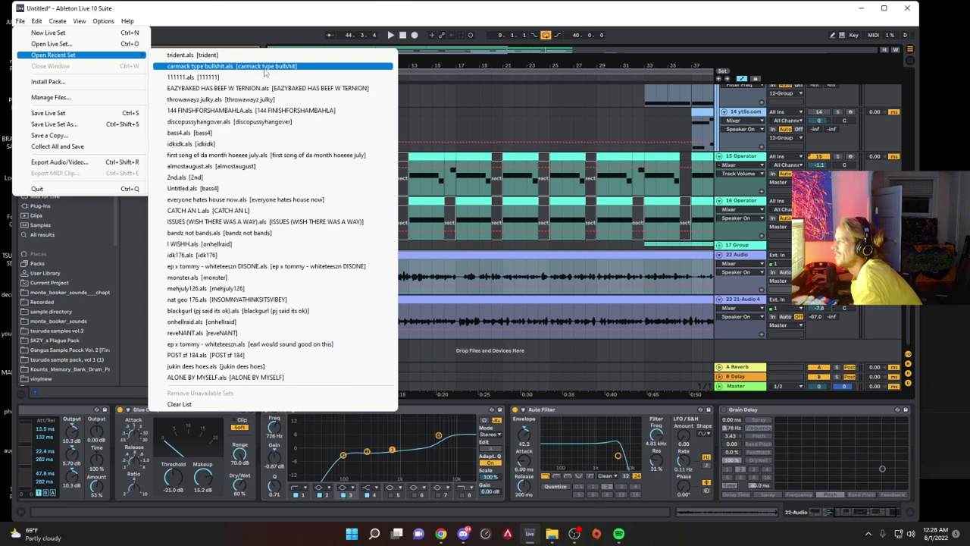
click(265, 68)
click(411, 284)
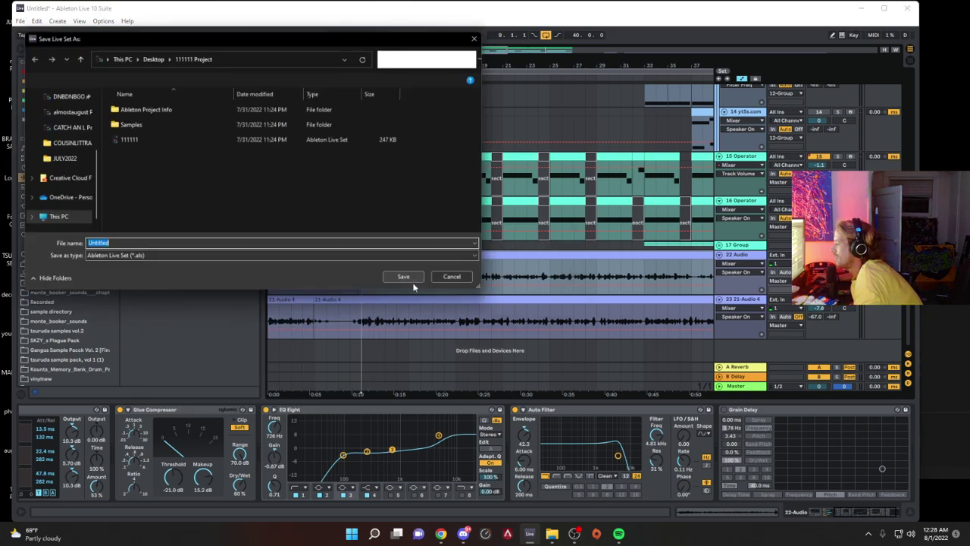
click(159, 56)
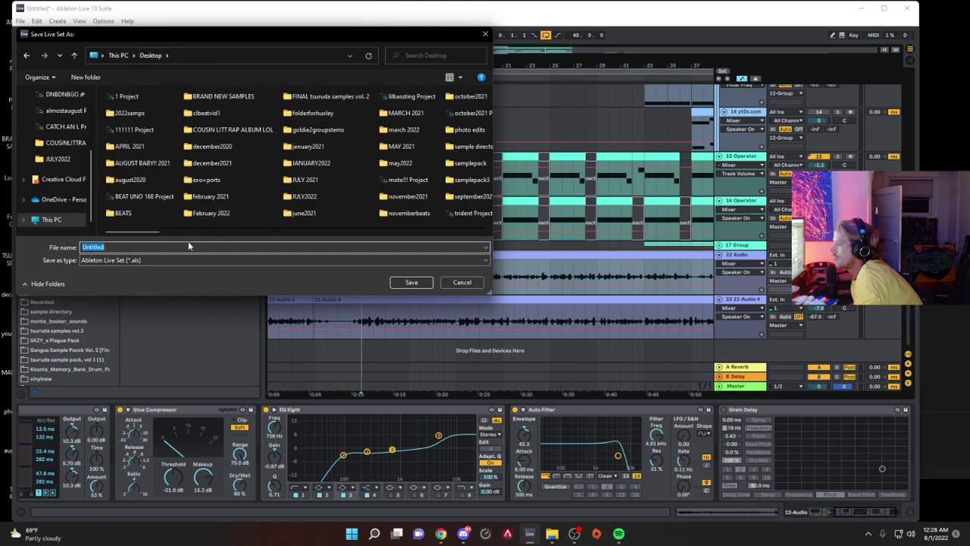
Step: Look through the Desktop folders for a place to save the set, checking inside the august2020 folder
scroll(333, 191, right, 2)
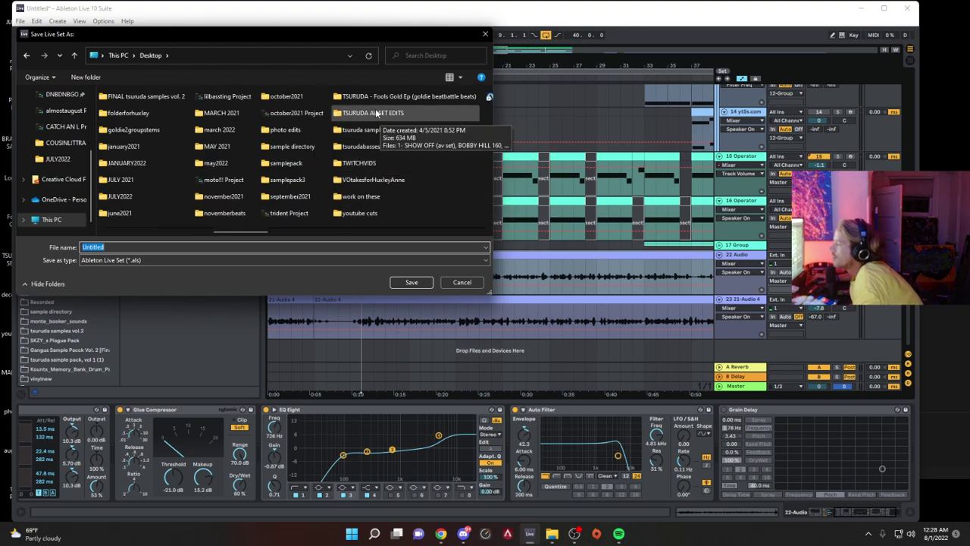
scroll(341, 170, left, 3)
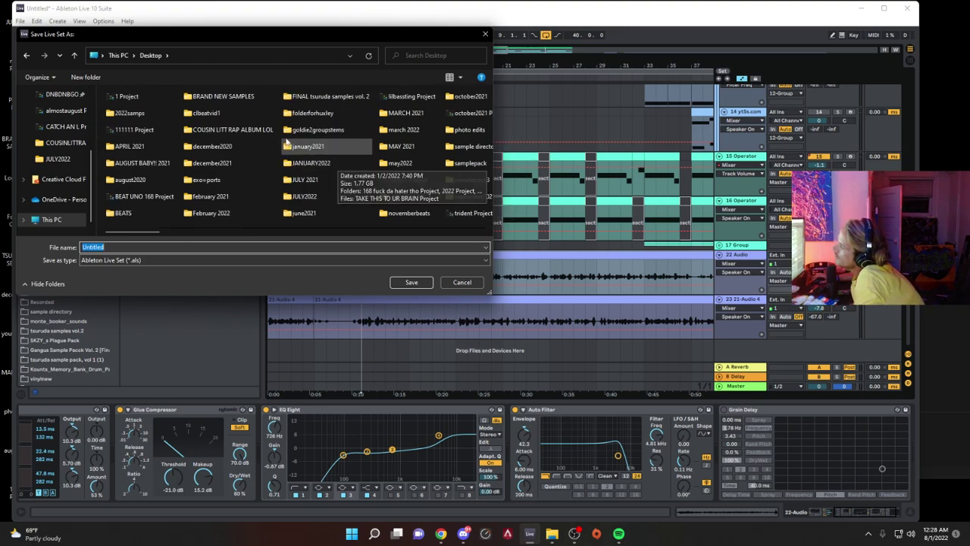
click(149, 180)
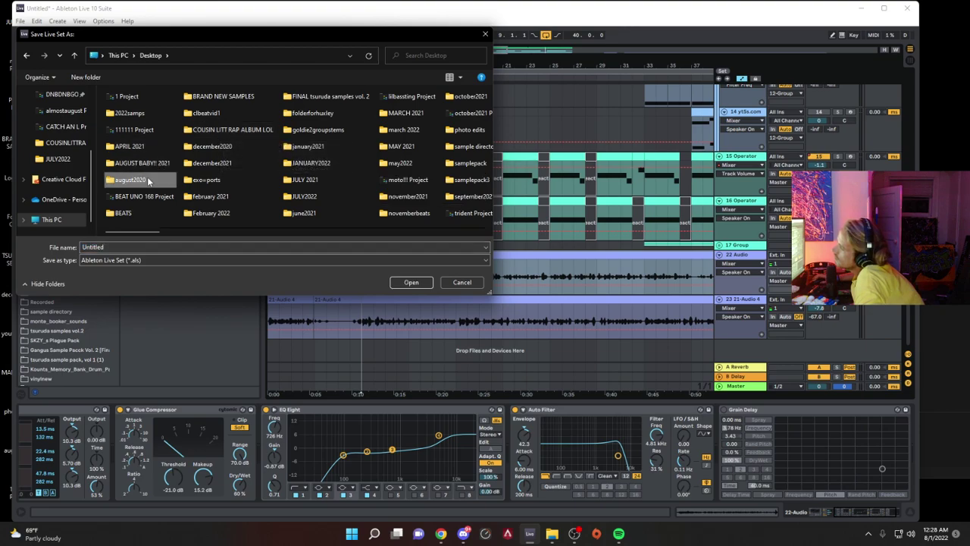
click(159, 165)
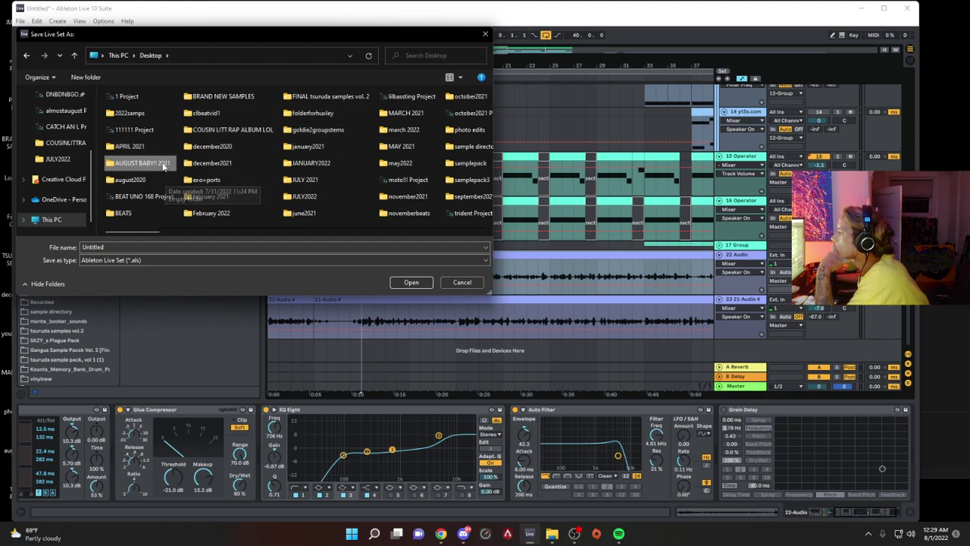
double_click(161, 179)
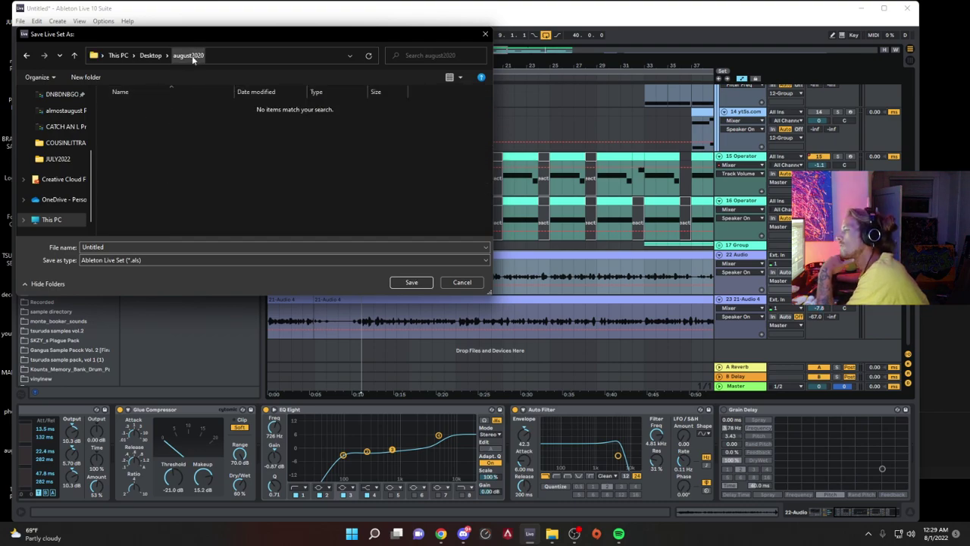
double_click(140, 246)
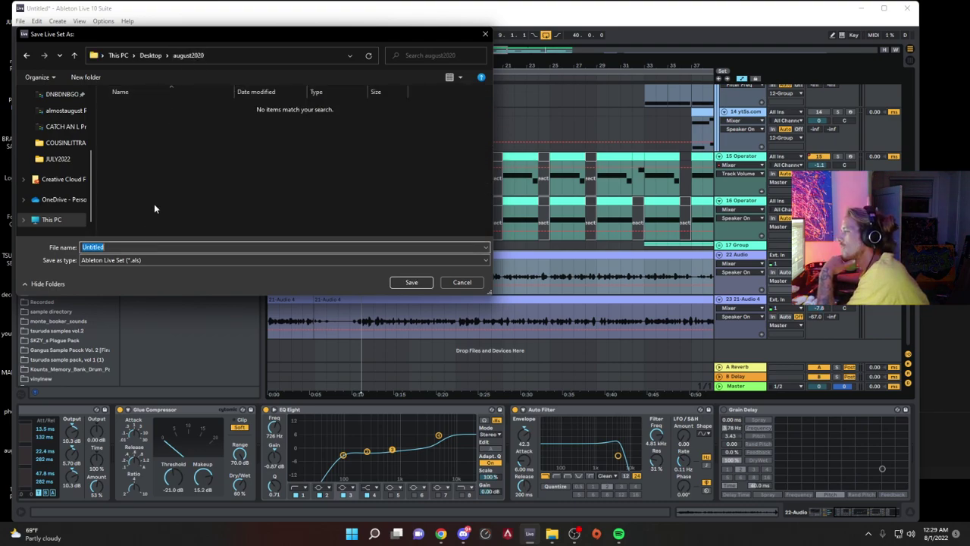
right_click(179, 59)
click(210, 63)
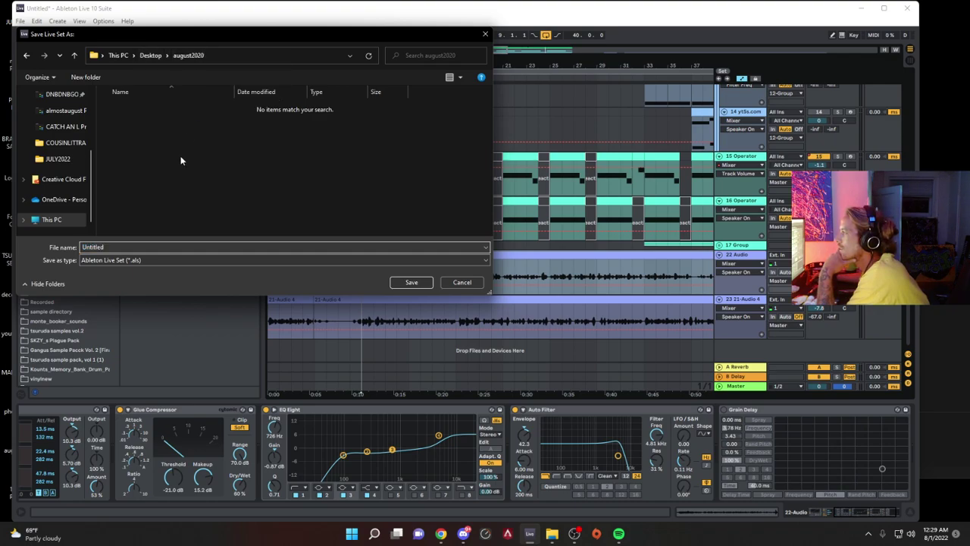
click(150, 55)
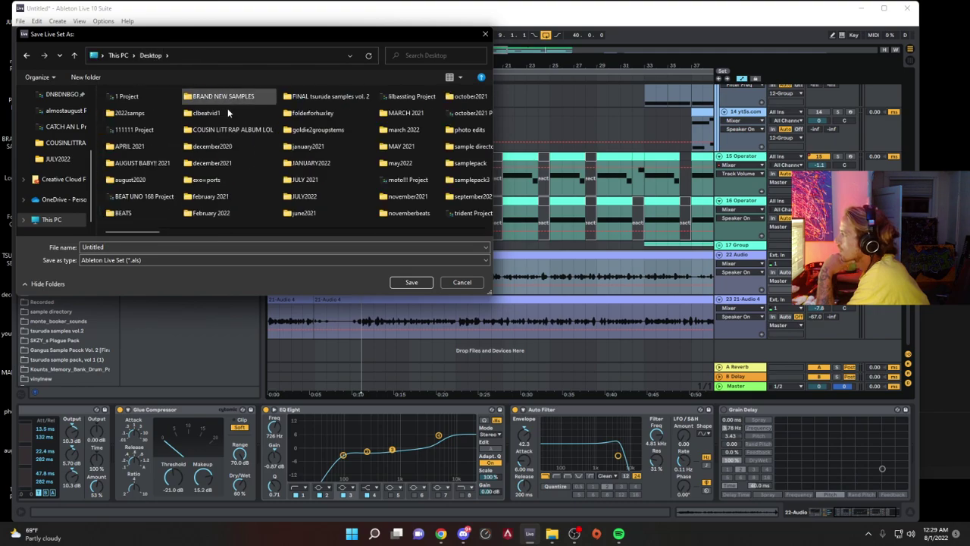
Step: Create a folder named "august 2022" on the Desktop and open it as the save location
click(86, 77)
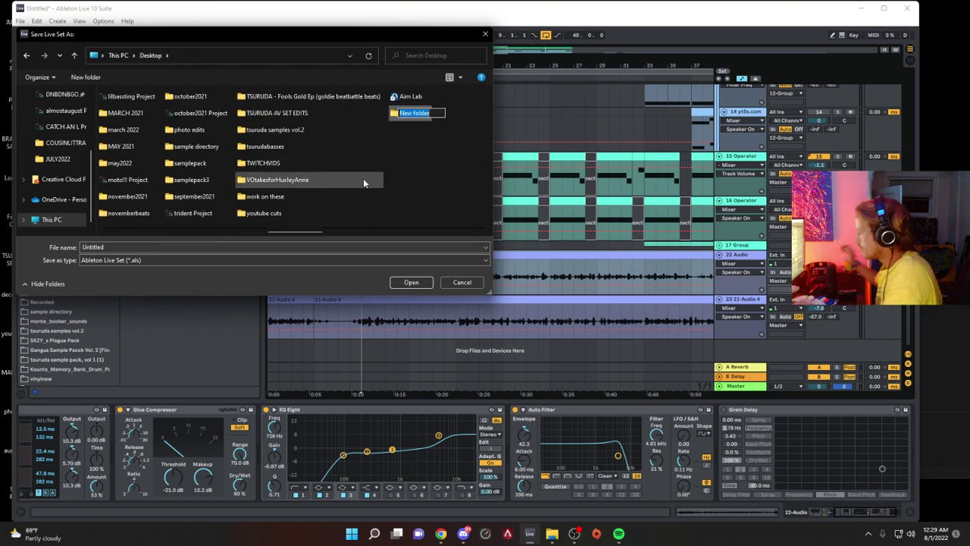
text(august)
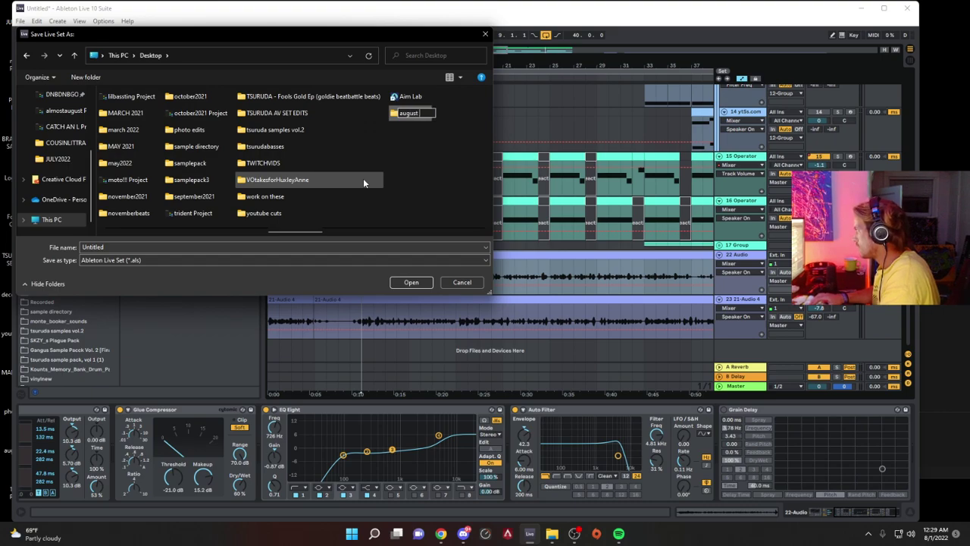
text( 2022)
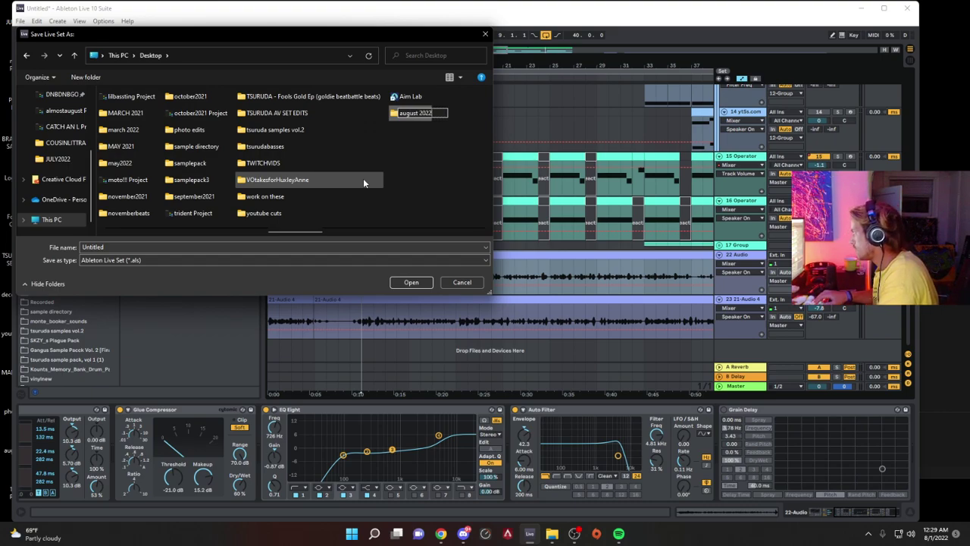
key(Return)
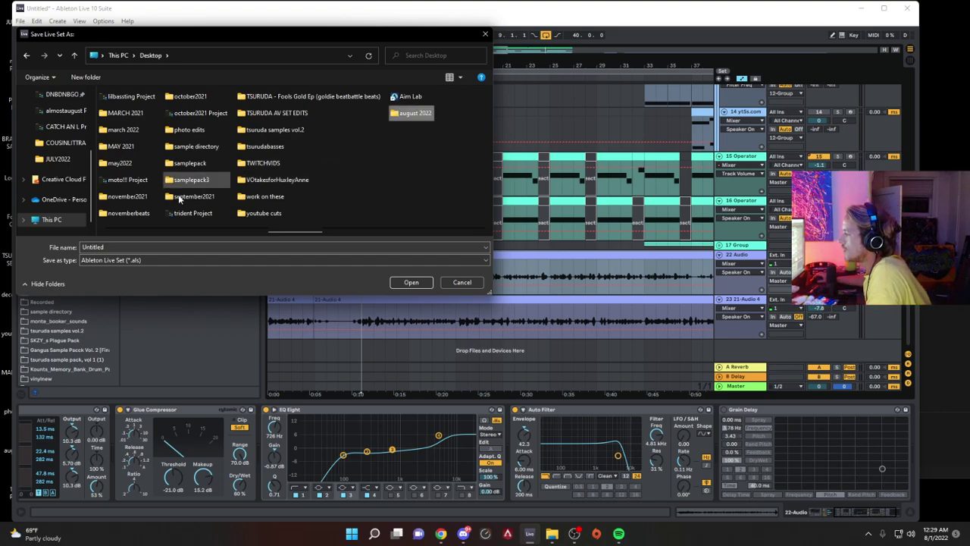
double_click(416, 114)
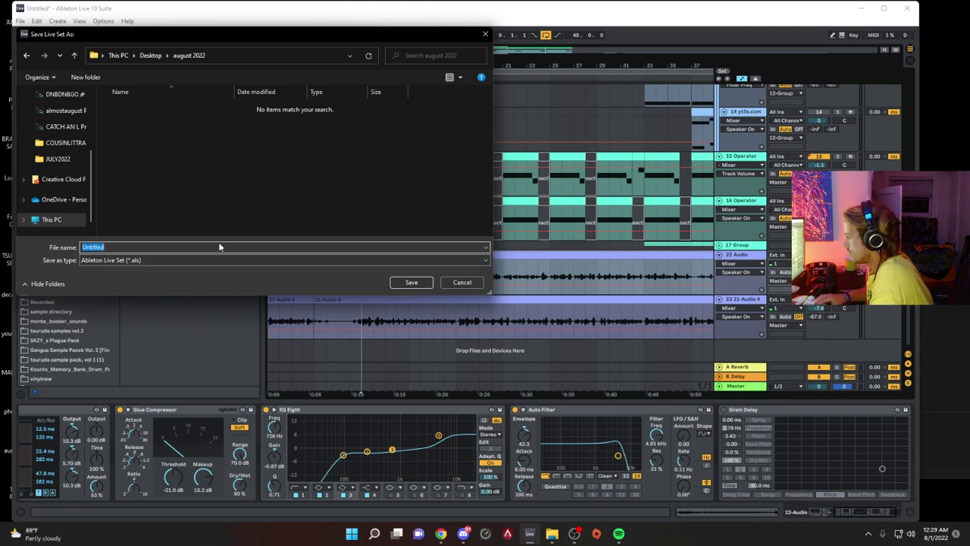
Step: Save the set as "just the hardest beat ive ever made", removing the question mark from the file name
text(dnf)
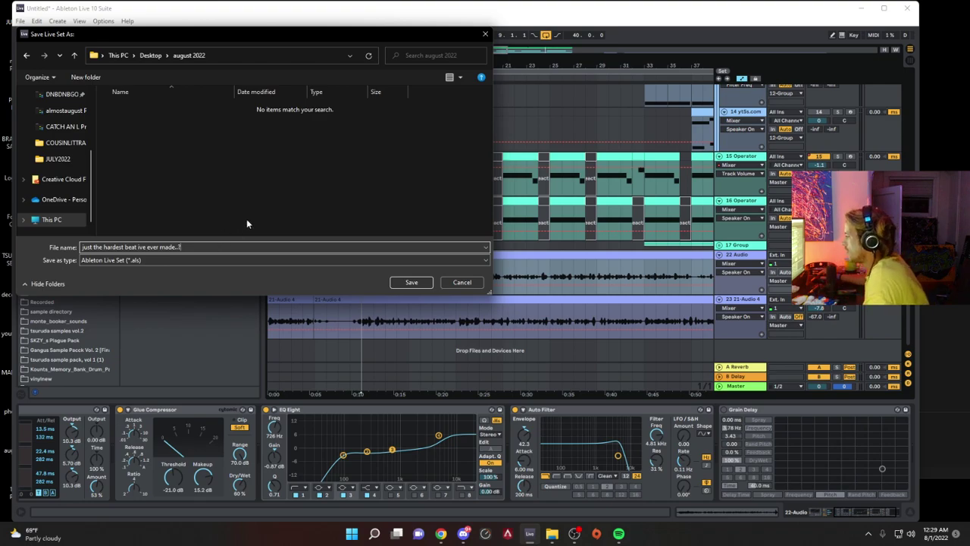
click(412, 283)
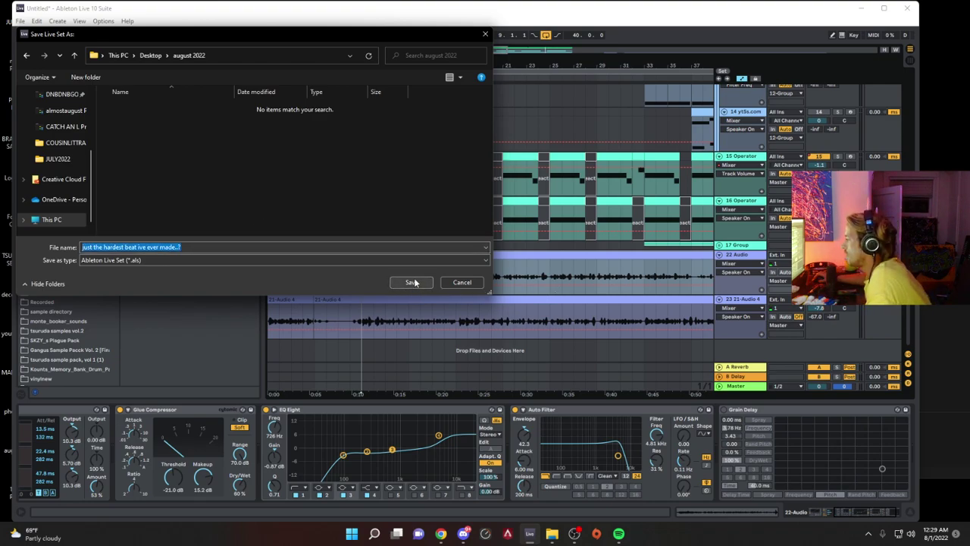
click(261, 156)
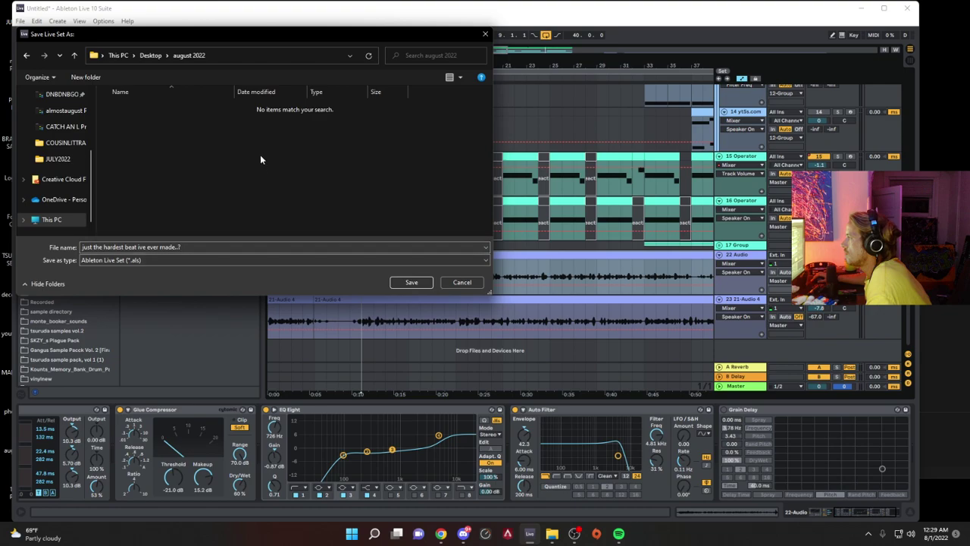
click(426, 285)
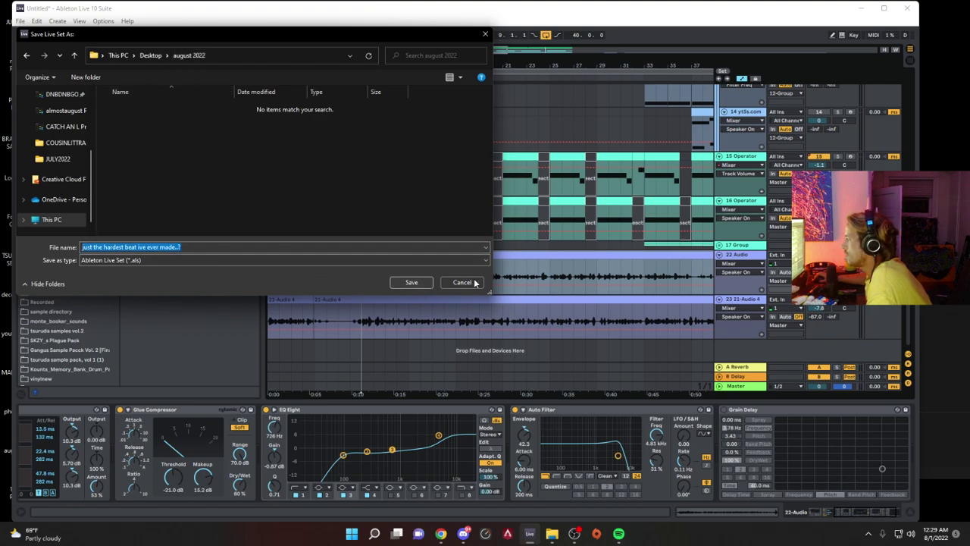
click(192, 244)
key(BackSpace)
click(411, 282)
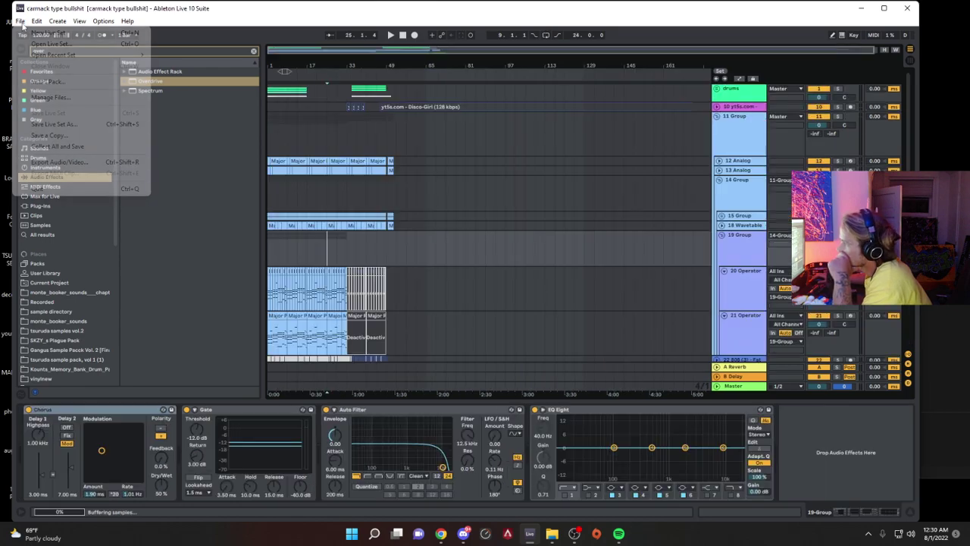
Step: Play the "carmack type bullshit" set from bar 33 and collapse track group 11
click(20, 21)
mouse_move(49, 54)
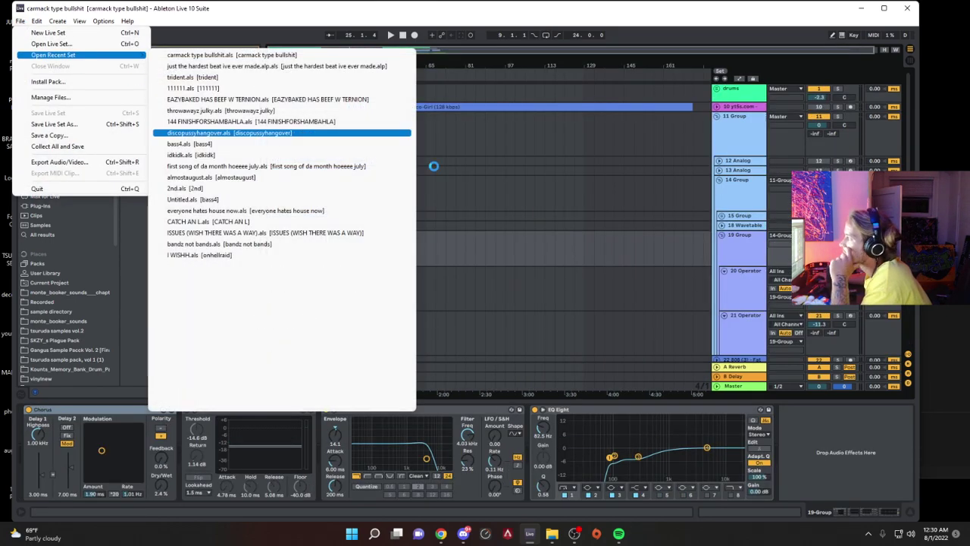
click(476, 145)
click(348, 138)
key(space)
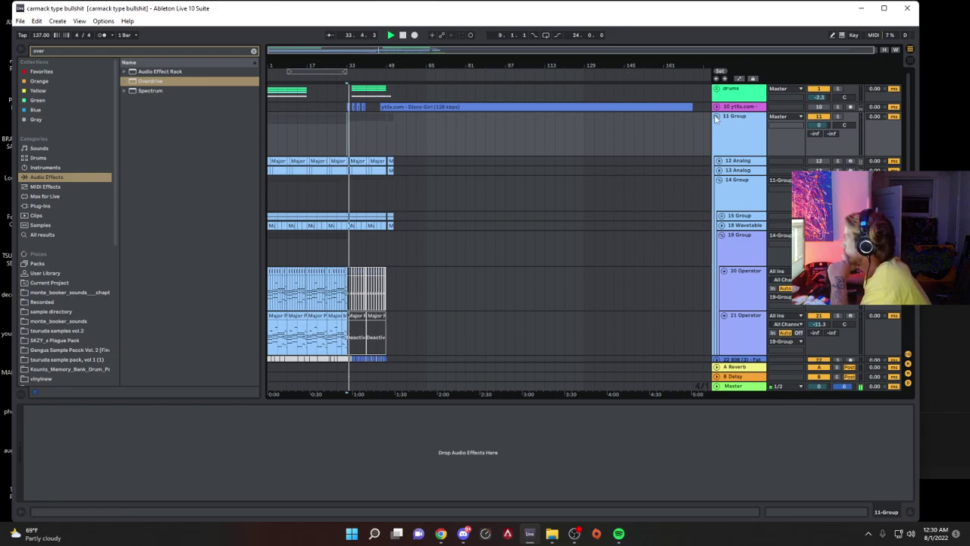
click(717, 117)
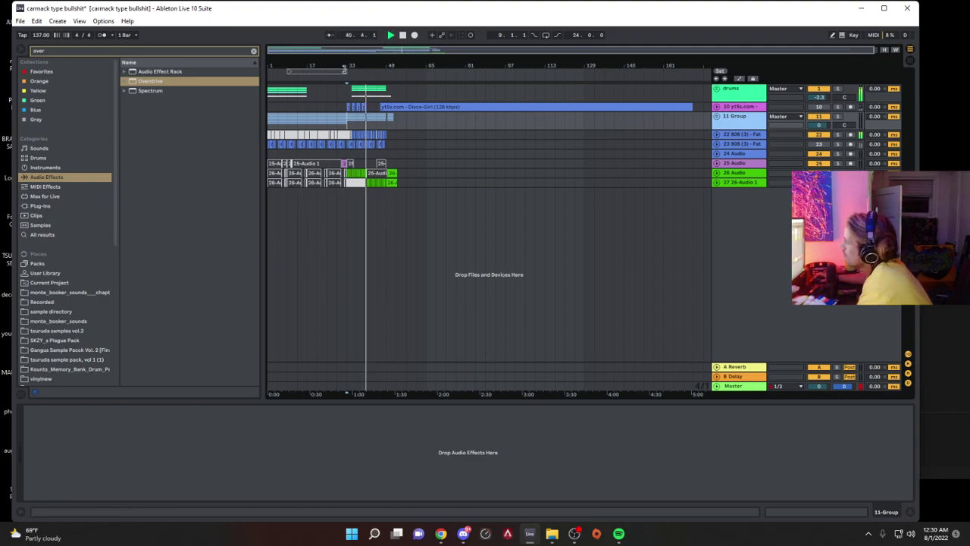
Step: Stop playback and open the recent set "throwawayz julky" without saving changes to the current one
click(20, 20)
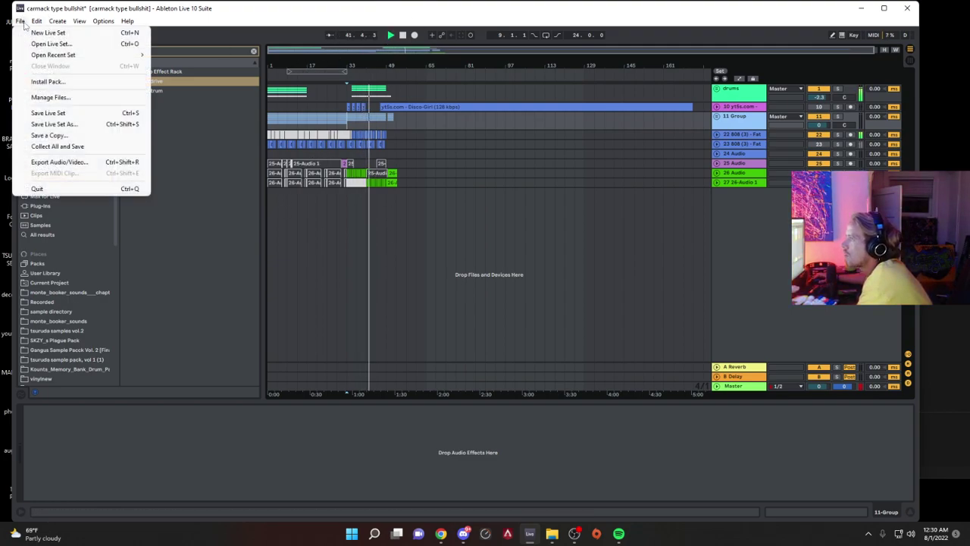
mouse_move(48, 60)
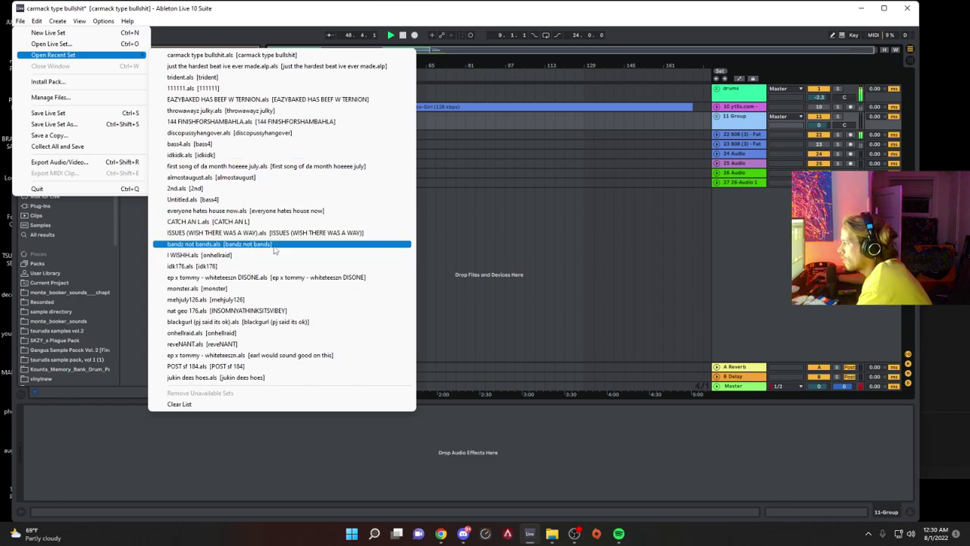
click(458, 154)
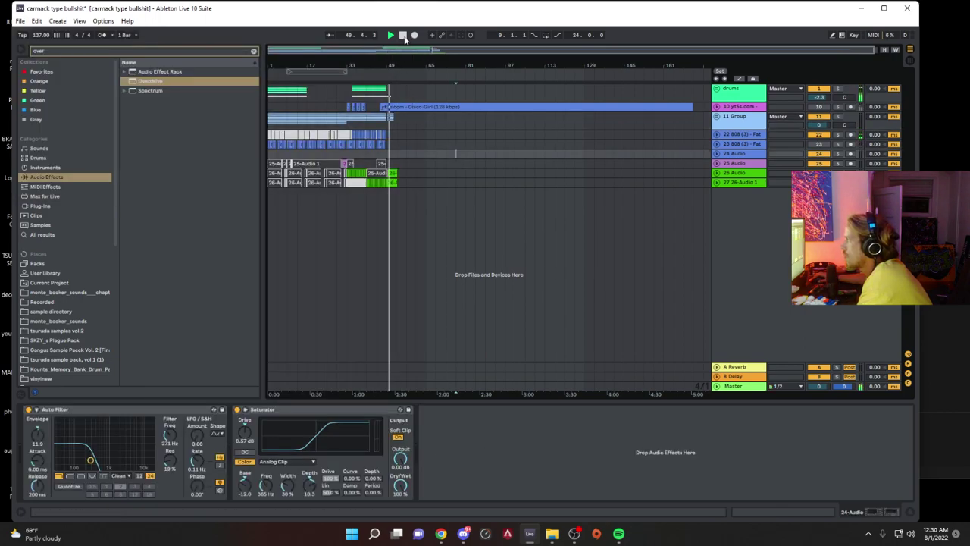
click(351, 91)
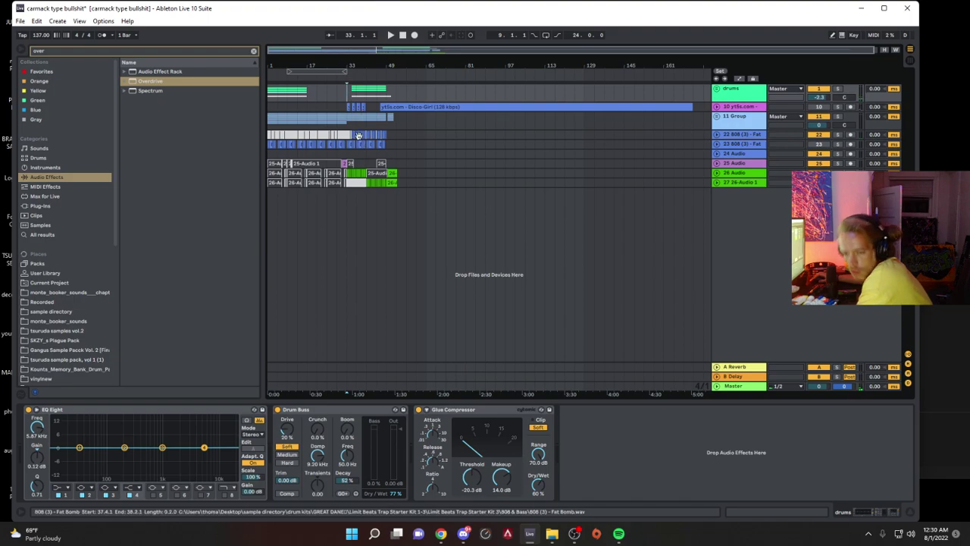
click(21, 21)
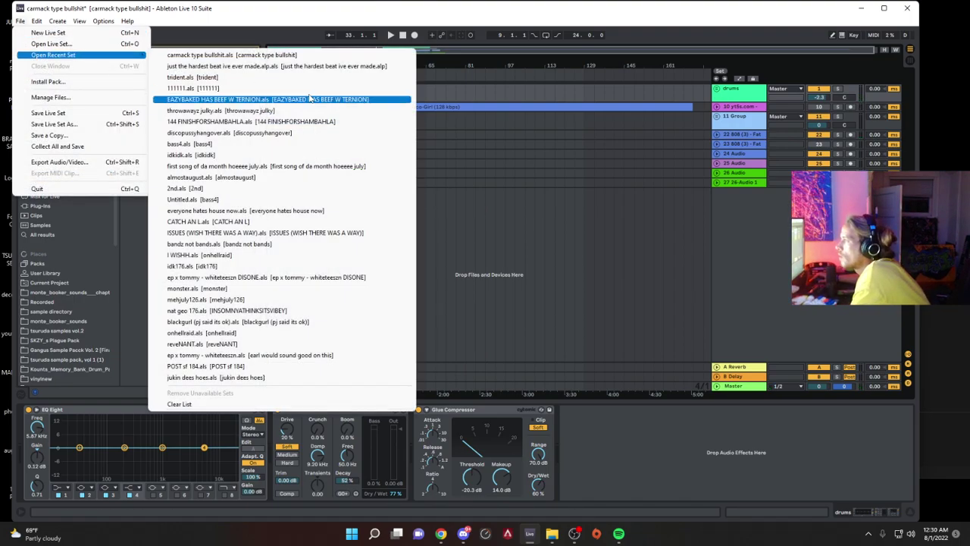
click(322, 111)
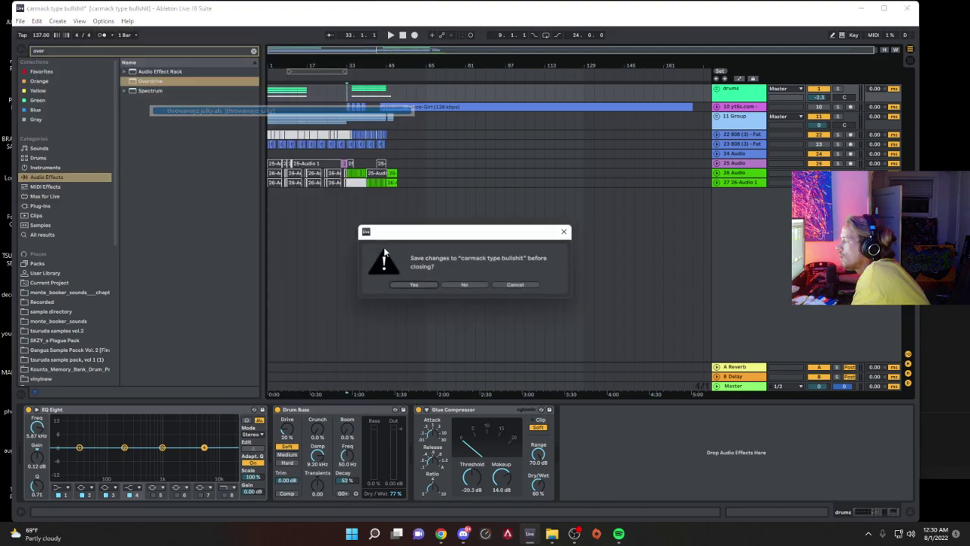
click(445, 285)
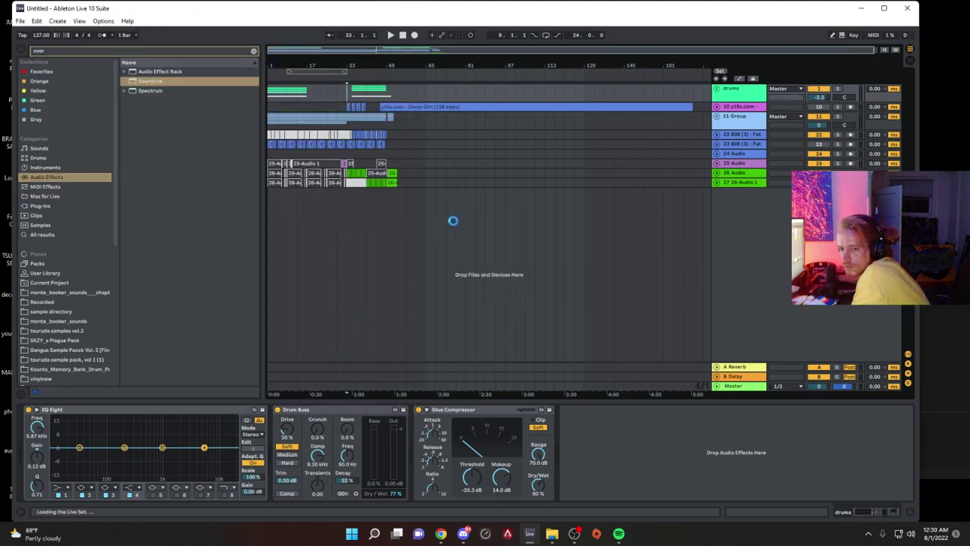
Step: Audition the "throwawayz julky" set, select the first Operator clip on track 20 and restart playback from bar 5
key(space)
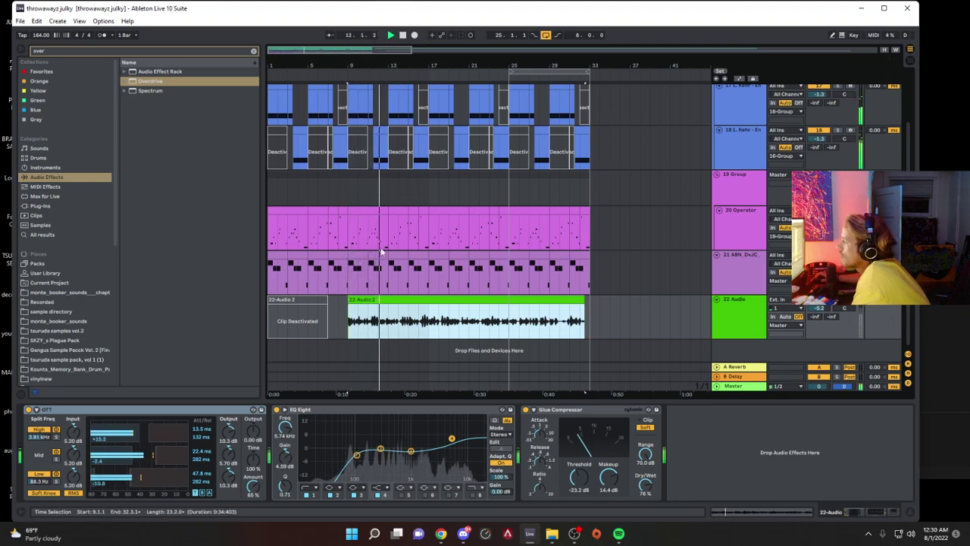
click(289, 210)
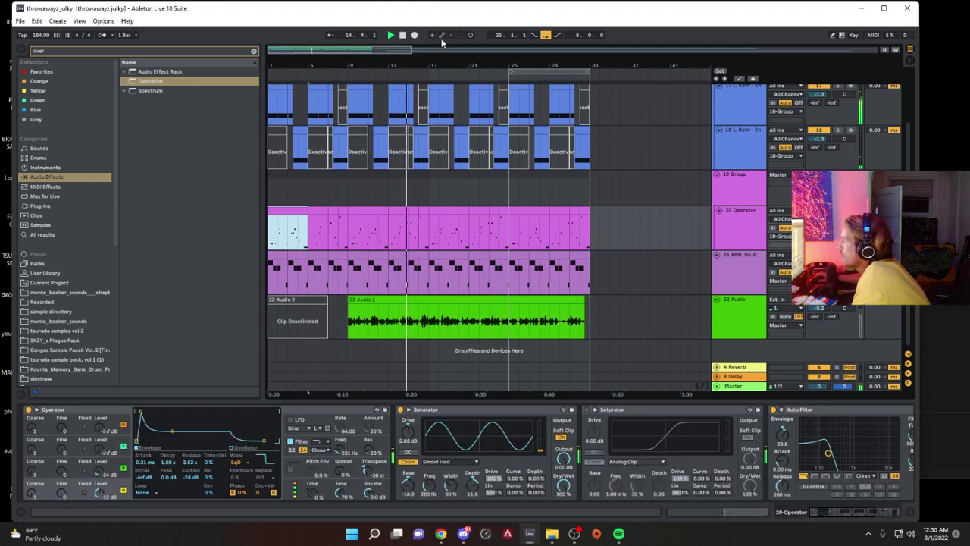
click(403, 35)
click(390, 36)
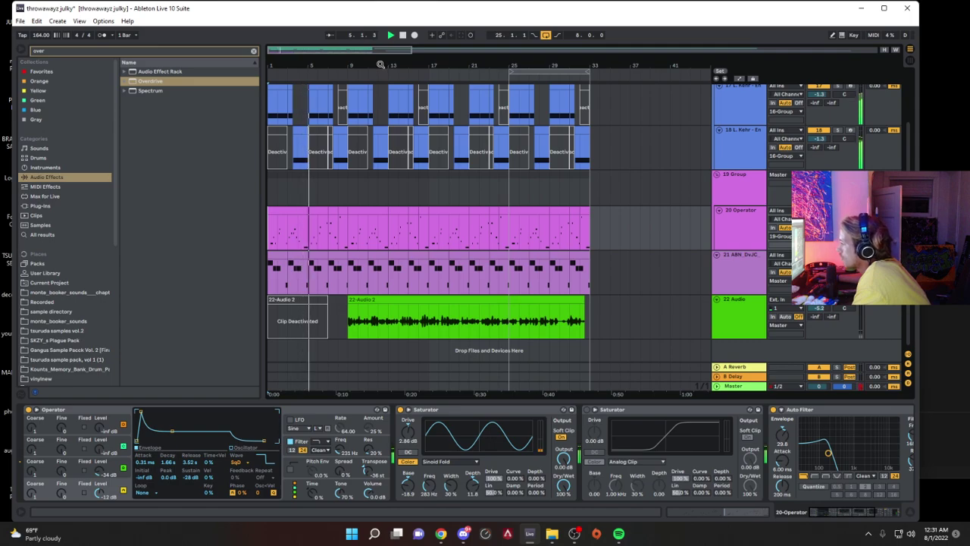
Step: Show the devices of bass track 21 and collapse group 19
click(718, 257)
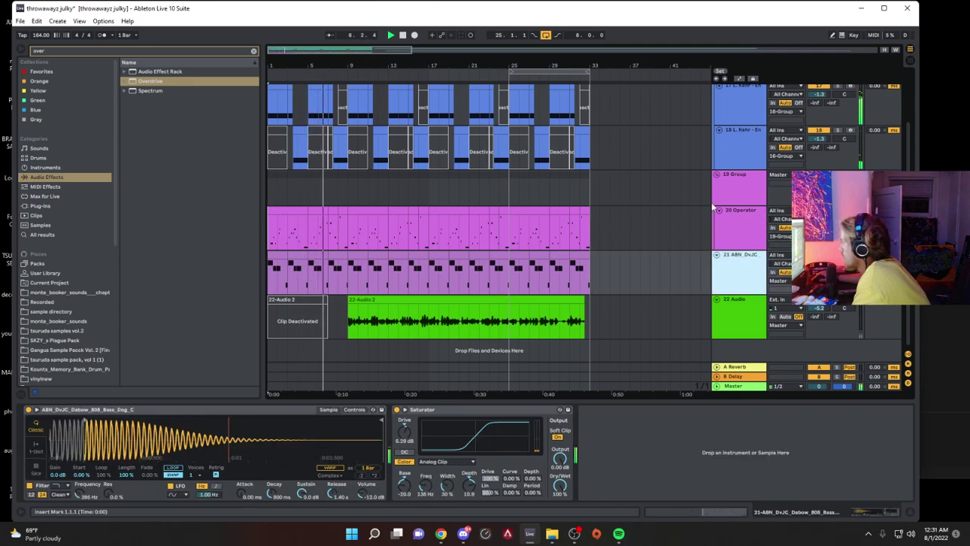
scroll(713, 206, up, 1)
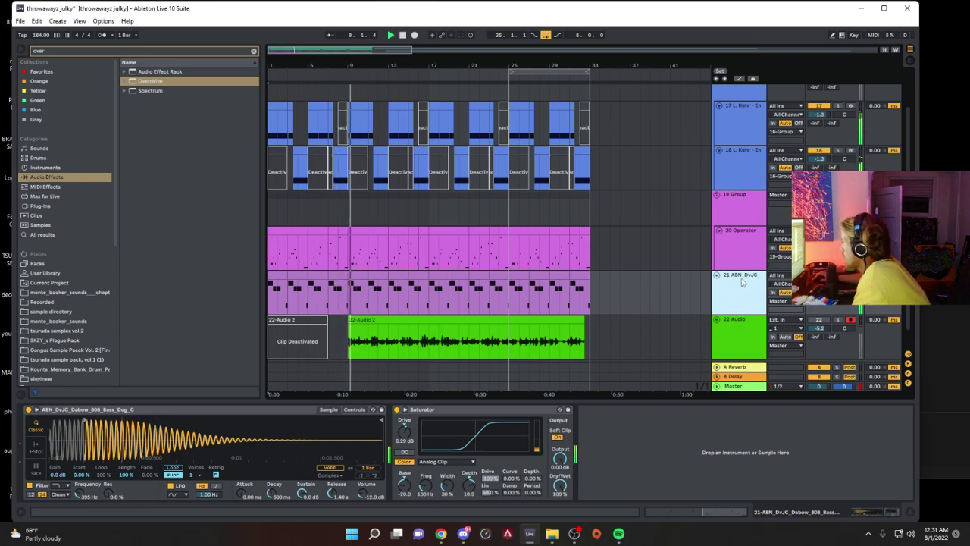
click(717, 195)
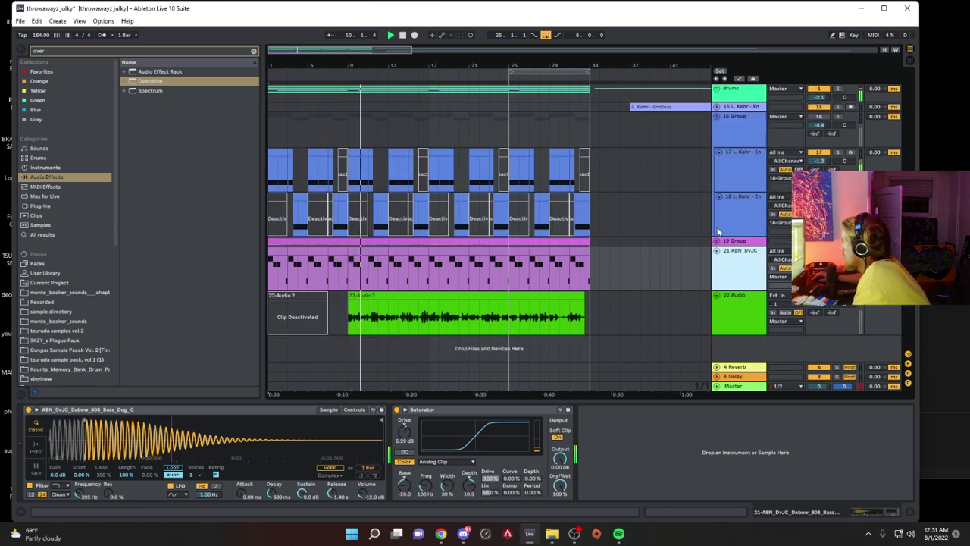
Step: Select the long audio clip on track 22 and replay the set from the clip's start at bar 9
click(576, 297)
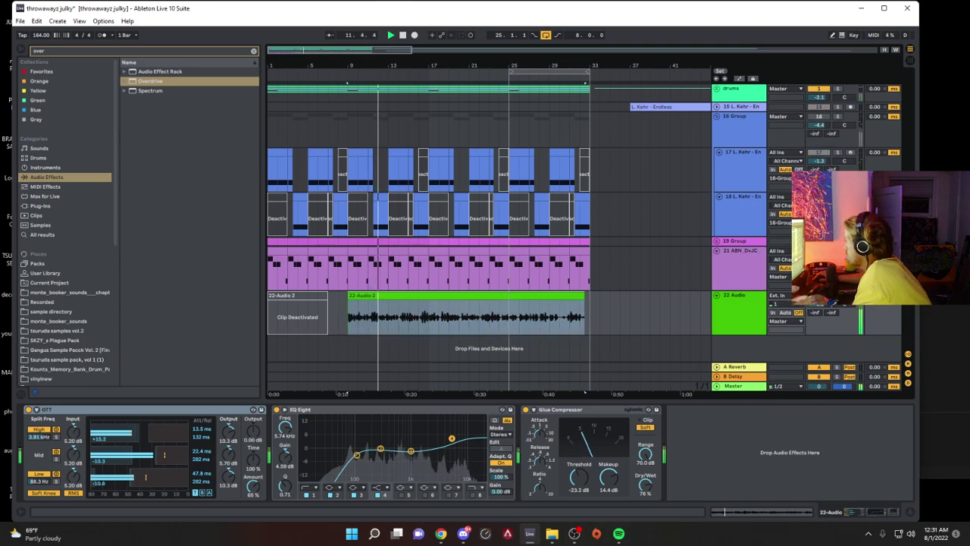
click(422, 296)
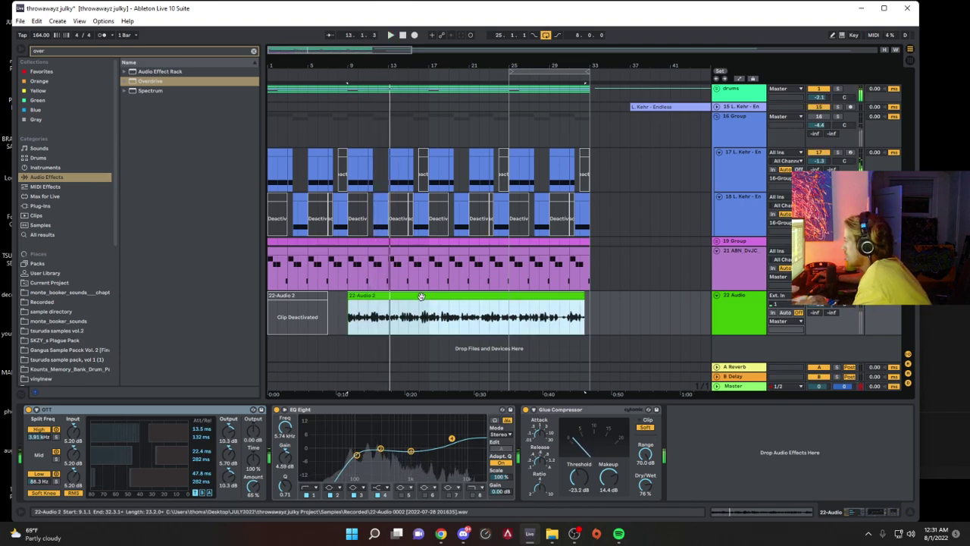
click(349, 295)
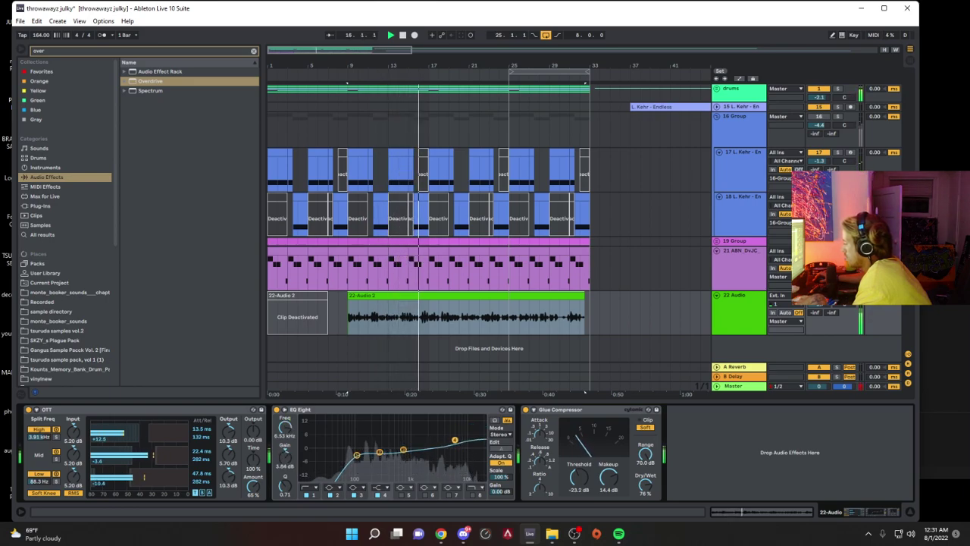
Step: Try deleting the deactivated audio clip at the start of track 22
click(293, 296)
key(Delete)
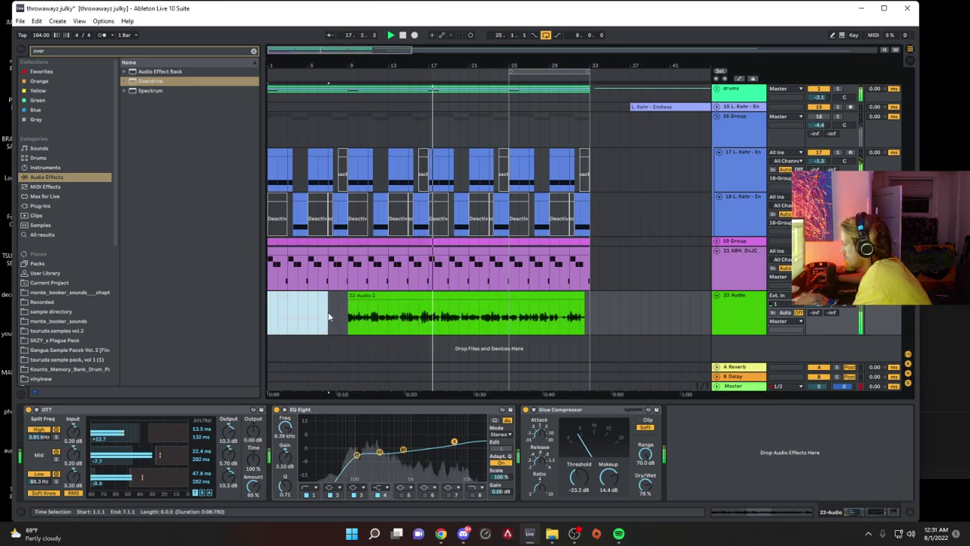
key(ctrl+z)
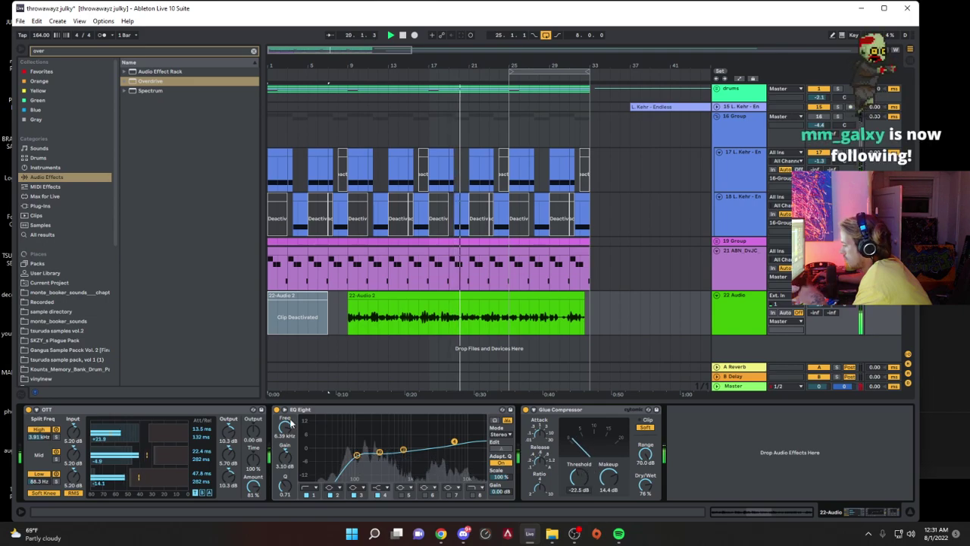
Step: Move EQ Eight behind the Glue Compressor on track 22 and shorten the long audio clip to end at 9.3.1
drag(336, 410, 653, 426)
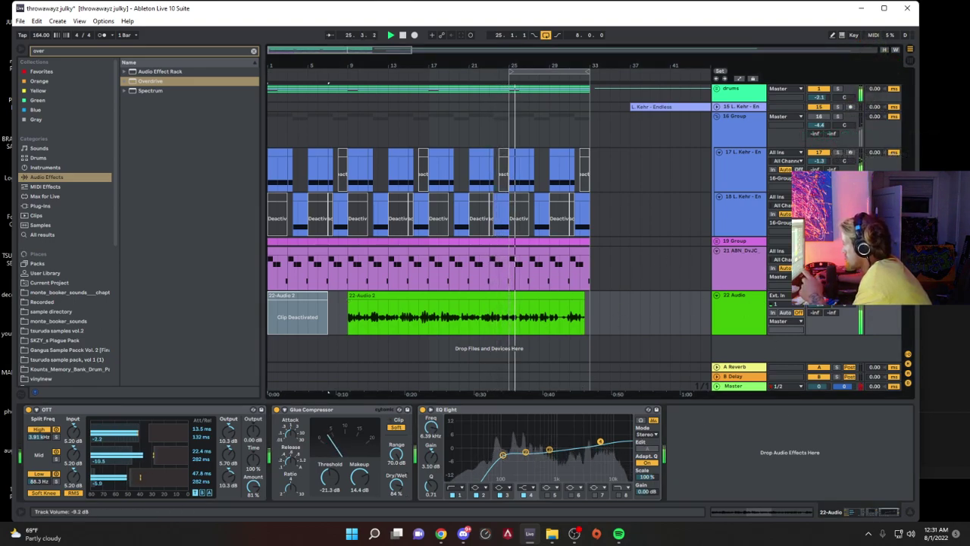
drag(584, 296, 275, 306)
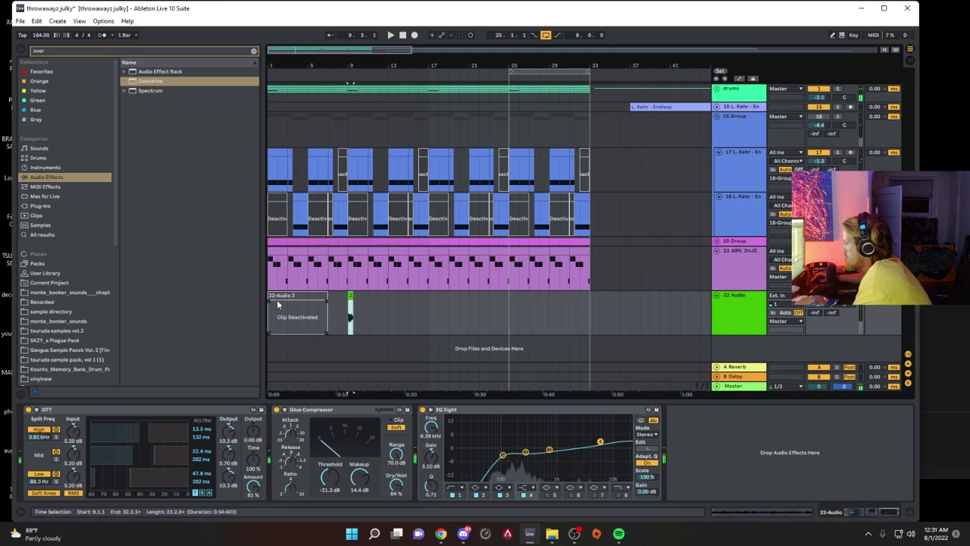
Step: Try removing both audio clips from track 22 and playing from bar 1
click(350, 296)
click(349, 295)
click(289, 307)
key(space)
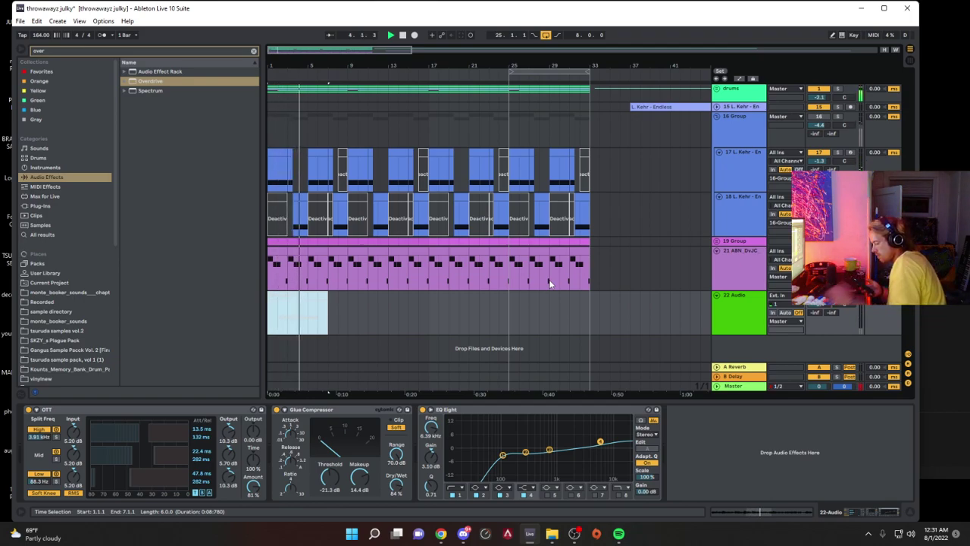
key(ctrl+z)
key(ctrl+z)
key(space)
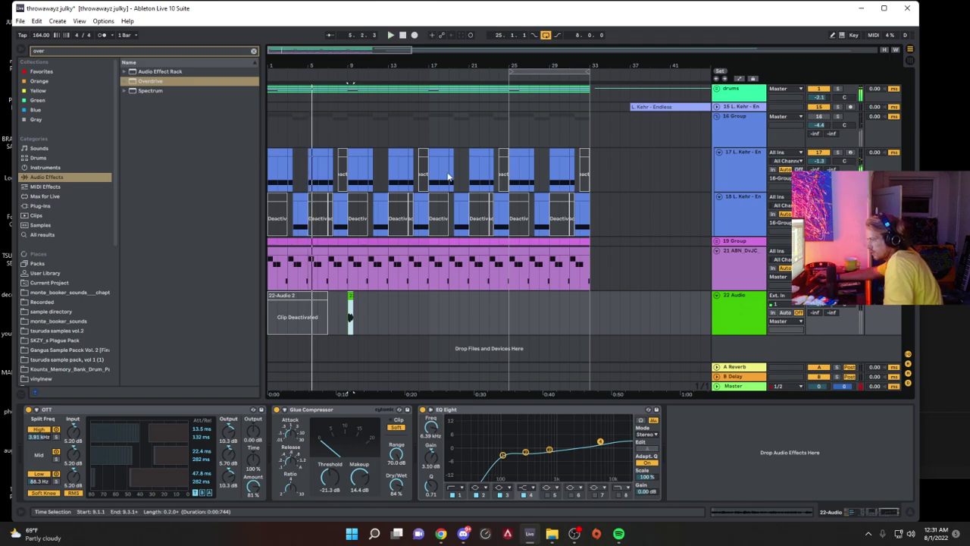
Step: Record a new audio take on track 22 from bar 1 through the loop ending at bar 33
key(space)
click(288, 297)
key(space)
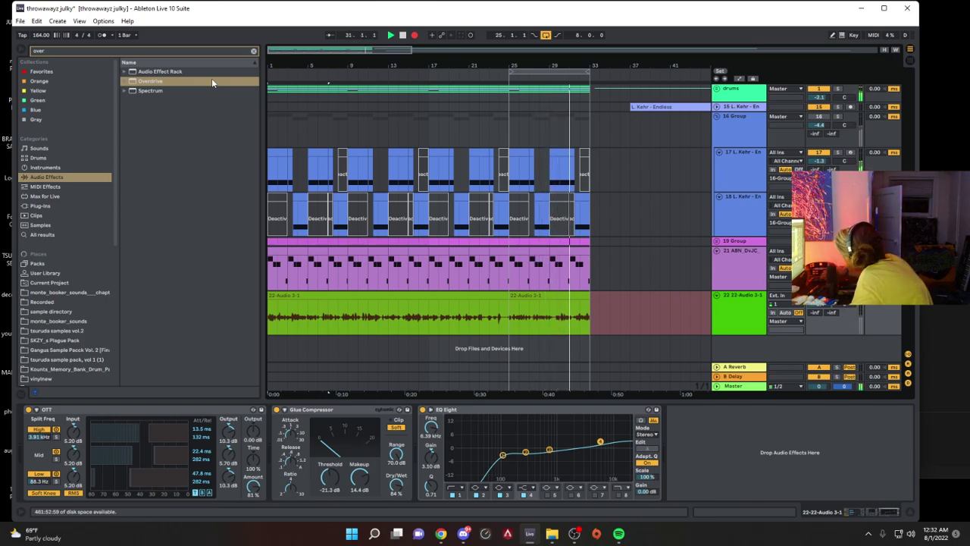
key(space)
key(b)
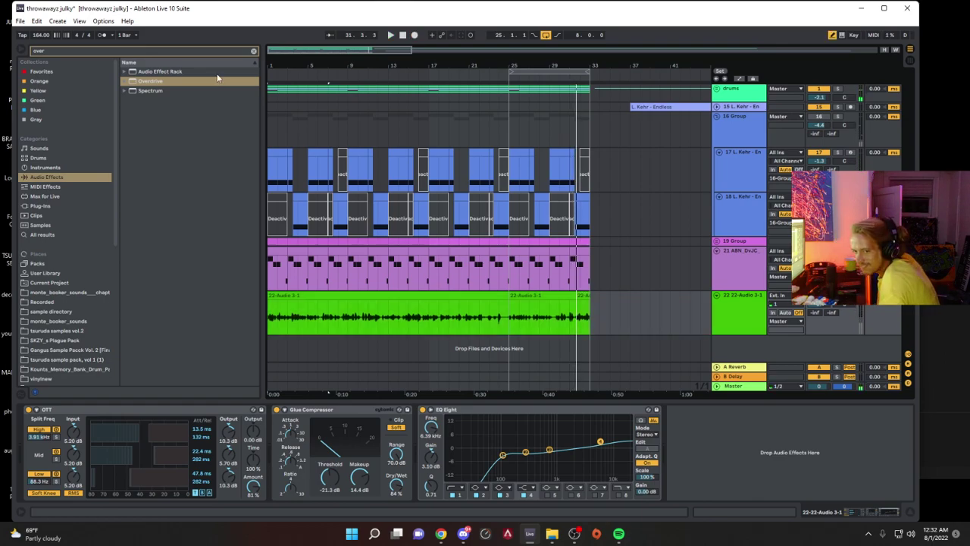
Step: Select the newly recorded clip on track 22 and play it back from bar 1
key(ctrl+a)
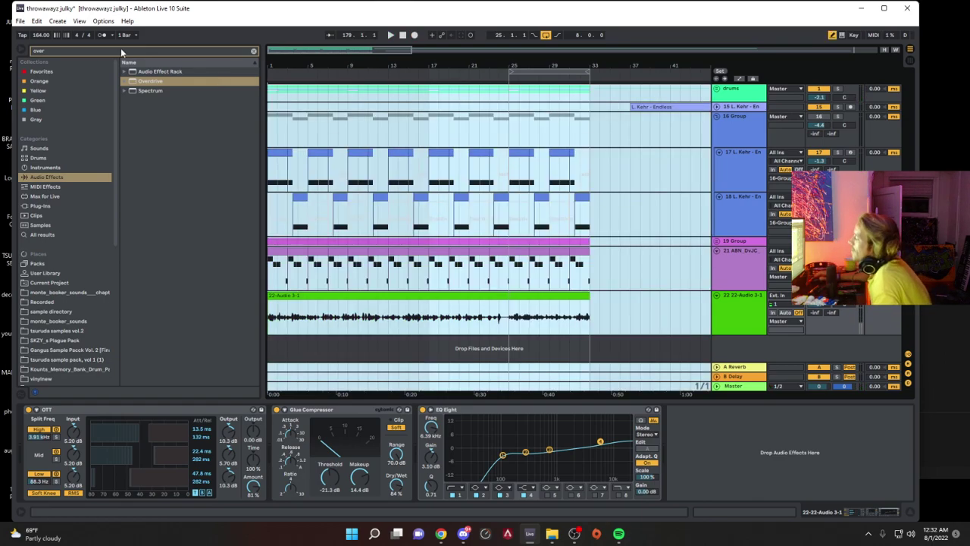
click(452, 300)
key(space)
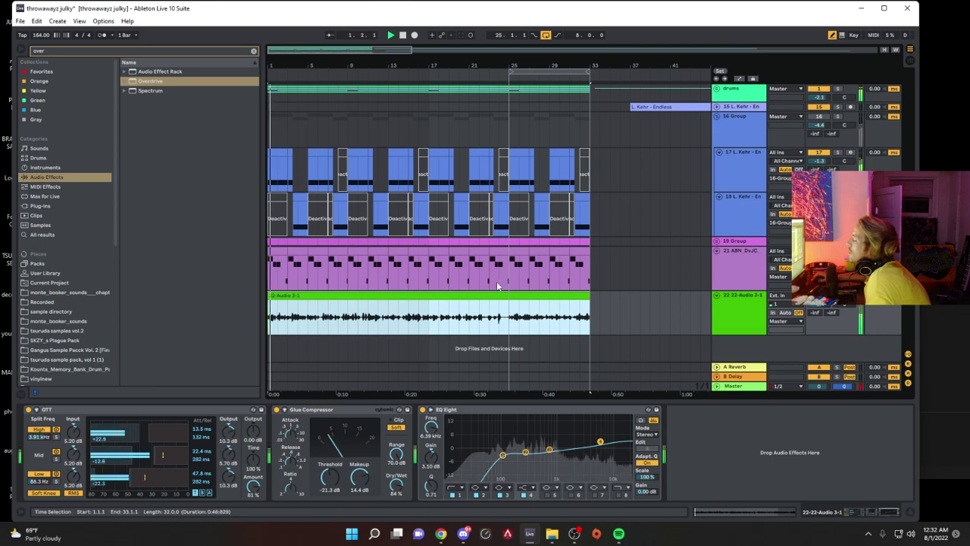
Step: Open the new take's sample, set its clip start to 1.1.3 and audition it from the beginning
key(space)
double_click(395, 299)
mouse_move(188, 322)
mouse_down()
mouse_move(219, 338)
mouse_move(199, 342)
mouse_move(217, 349)
mouse_up()
key(space)
key(space)
key(space)
key(space)
key(space)
key(space)
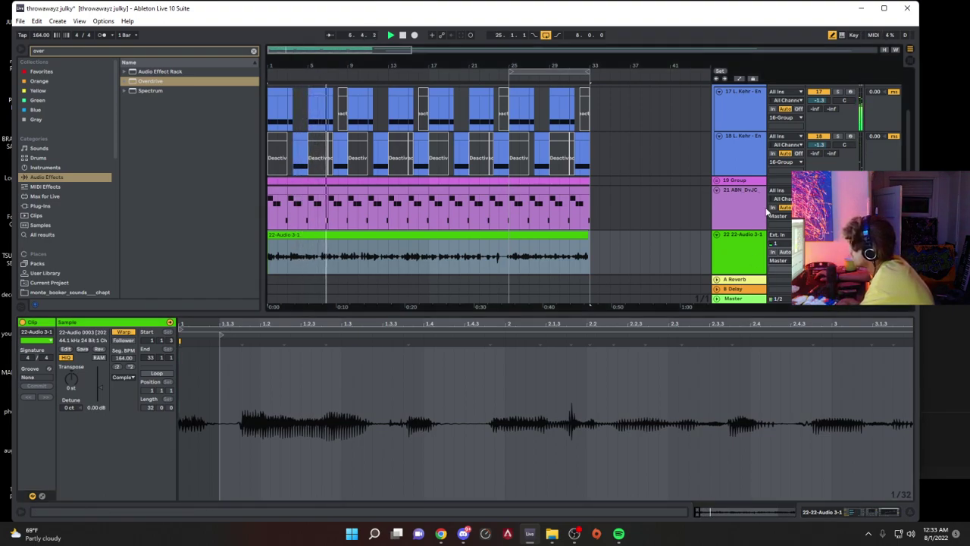
Step: Collapse track 21, leaving audio track 22 unfolded
click(717, 236)
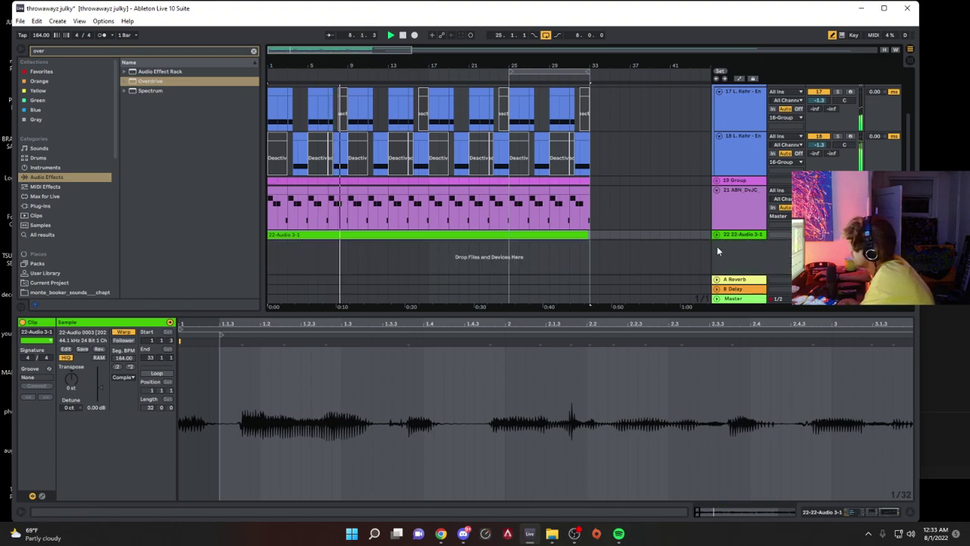
click(716, 190)
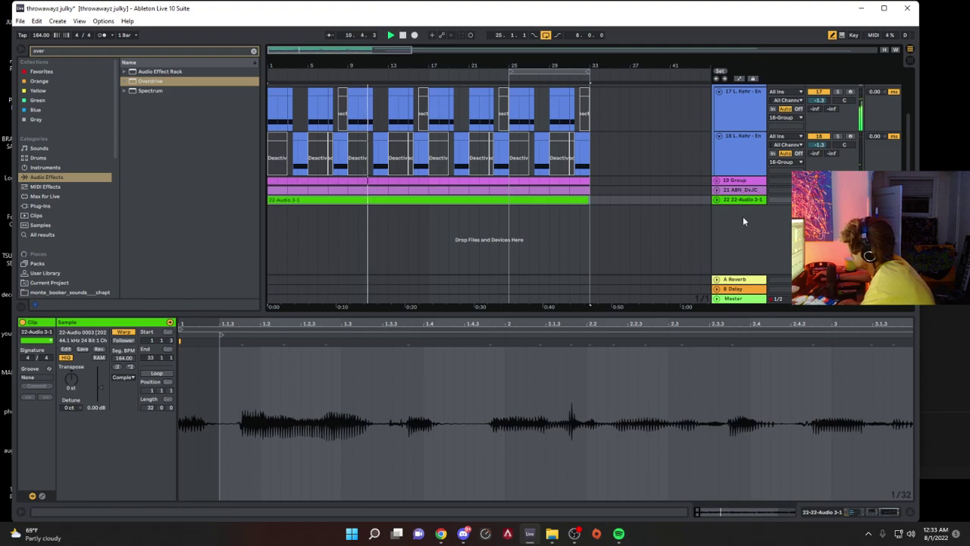
scroll(742, 216, up, 2)
click(717, 250)
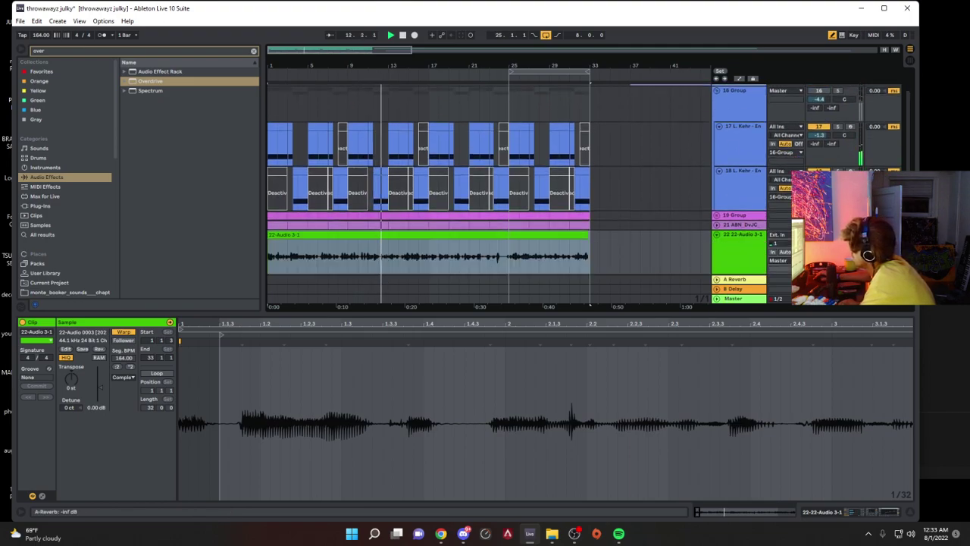
Step: On track 22, set Glue Compressor Dry/Wet to 78%, OTT Amount to 67% and the EQ Eight high band's gain to 7.07 dB
click(746, 259)
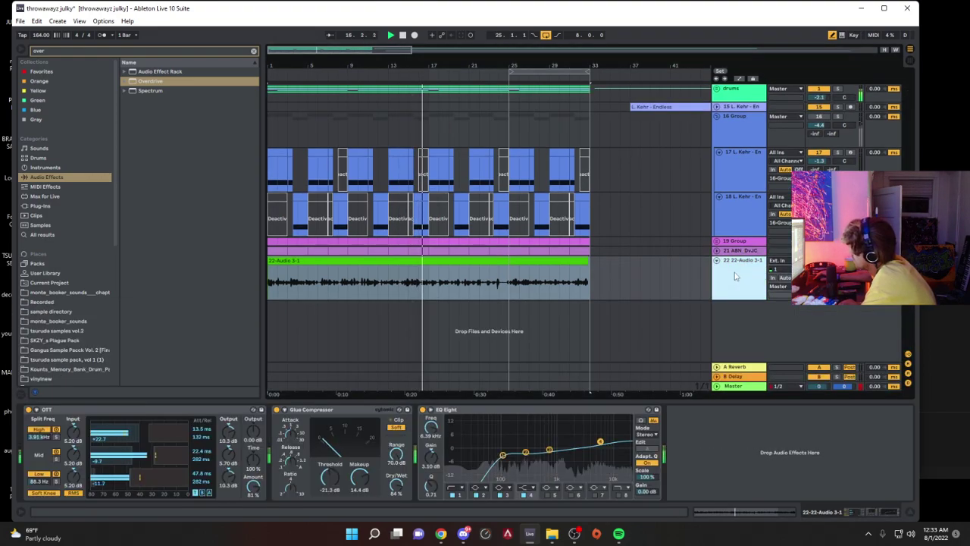
drag(395, 493, 395, 500)
drag(253, 487, 253, 499)
drag(599, 445, 600, 434)
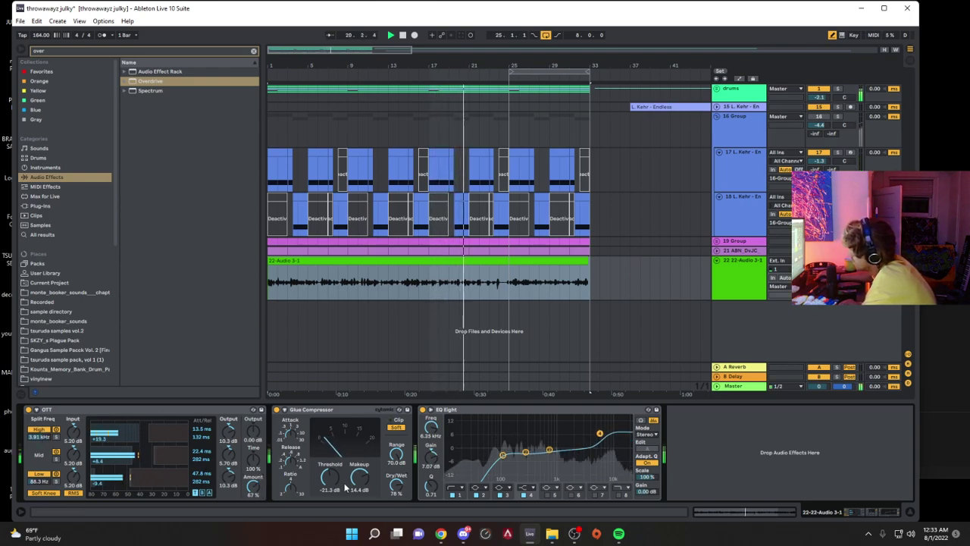
Step: Set the Glue Compressor's threshold to -24.4 dB and Dry/Wet to 82%, and place it after EQ Eight
drag(331, 479, 330, 475)
drag(395, 486, 396, 482)
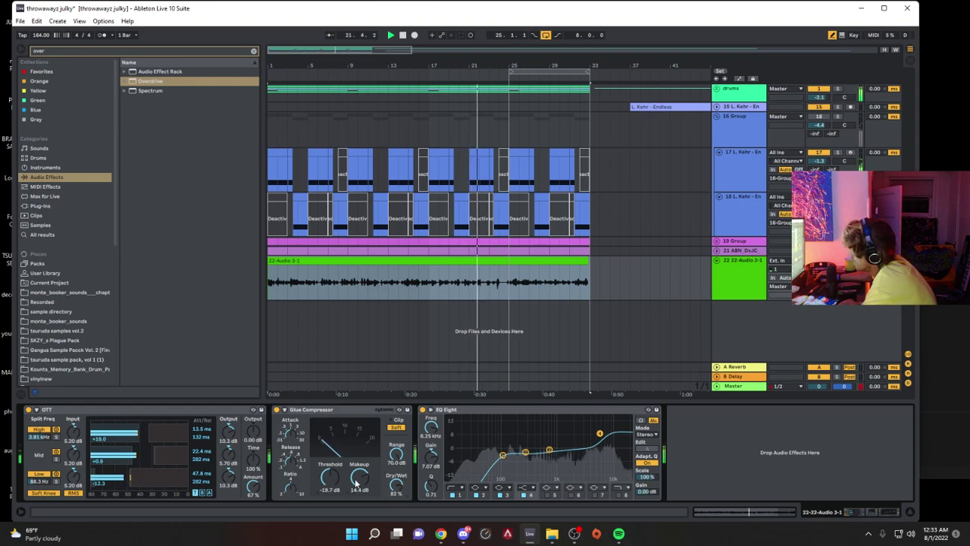
drag(330, 478, 330, 491)
drag(341, 416, 664, 424)
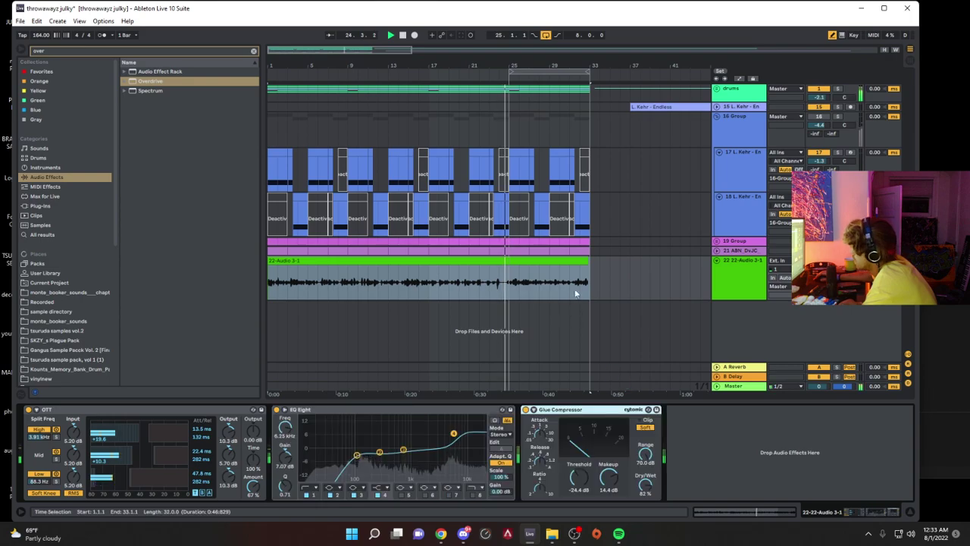
Step: Extend the audio clip on track 22 to about bar 39
drag(590, 262, 660, 259)
Step: Try moving the part of the audio clip past bar 33 to the start of track 22
drag(592, 278, 263, 279)
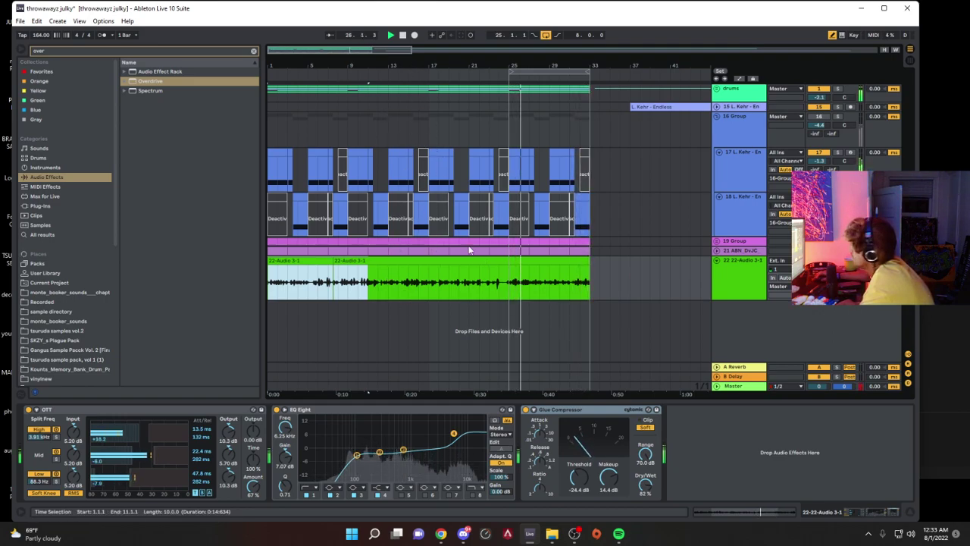
drag(509, 280, 582, 269)
double_click(582, 269)
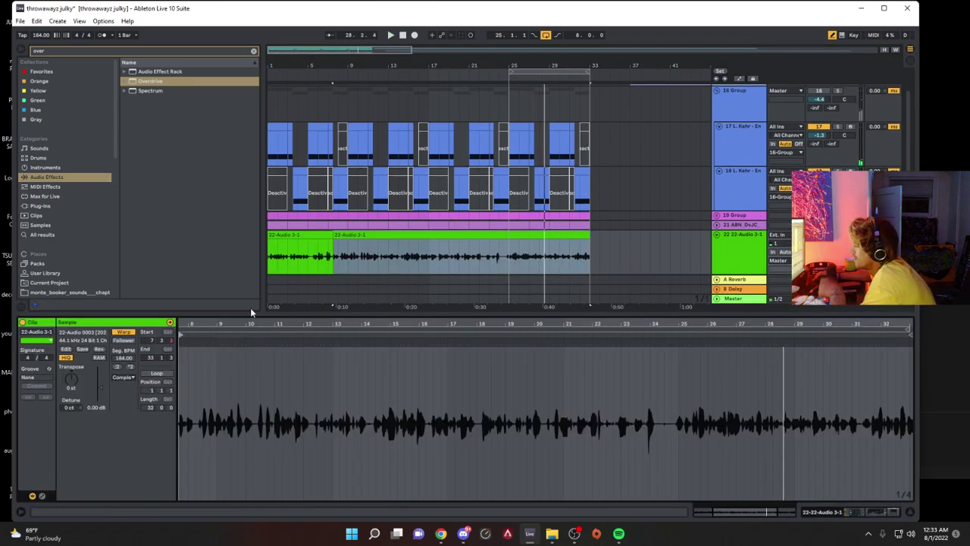
key(ctrl+z)
key(ctrl+z)
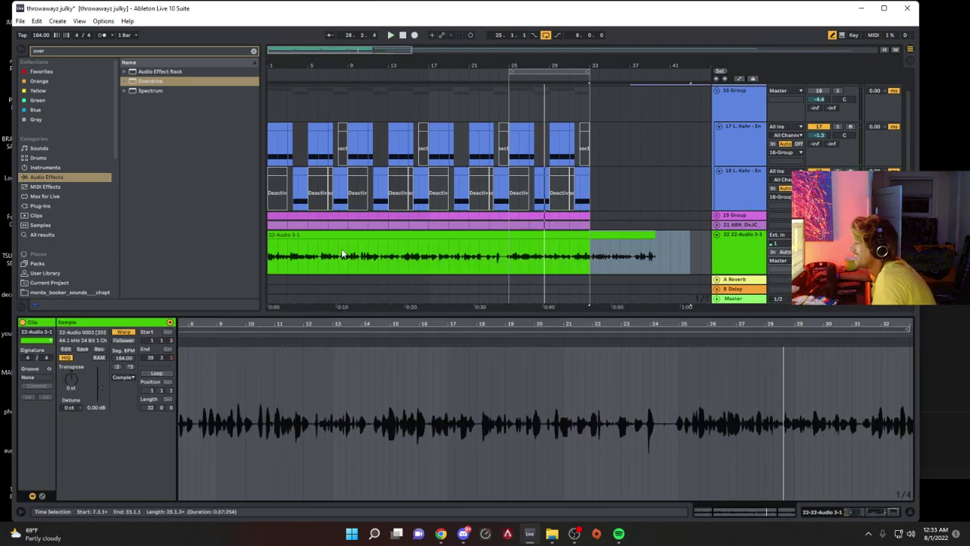
Step: Audition the set from bar 7, select the audio clip on track 22 and replay from bar 1
click(343, 223)
key(space)
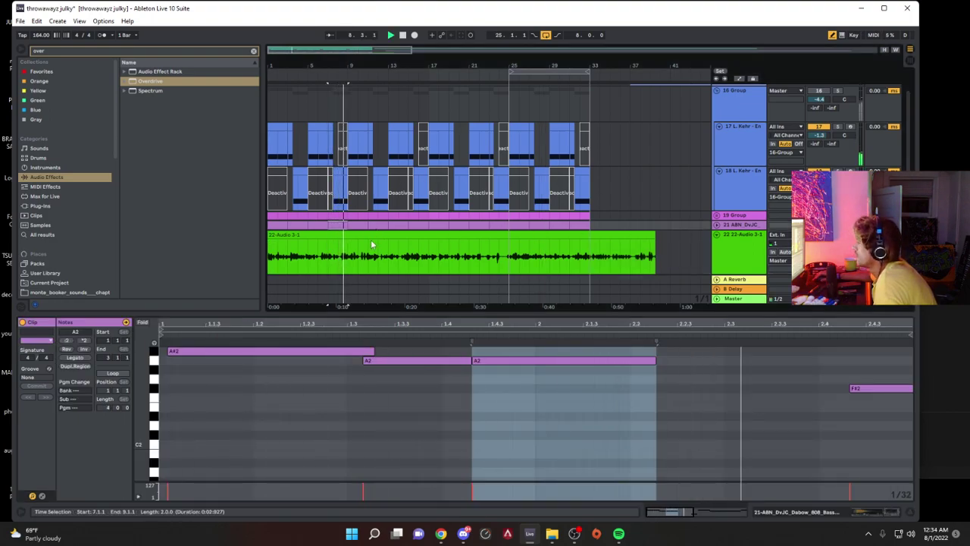
click(617, 234)
click(818, 243)
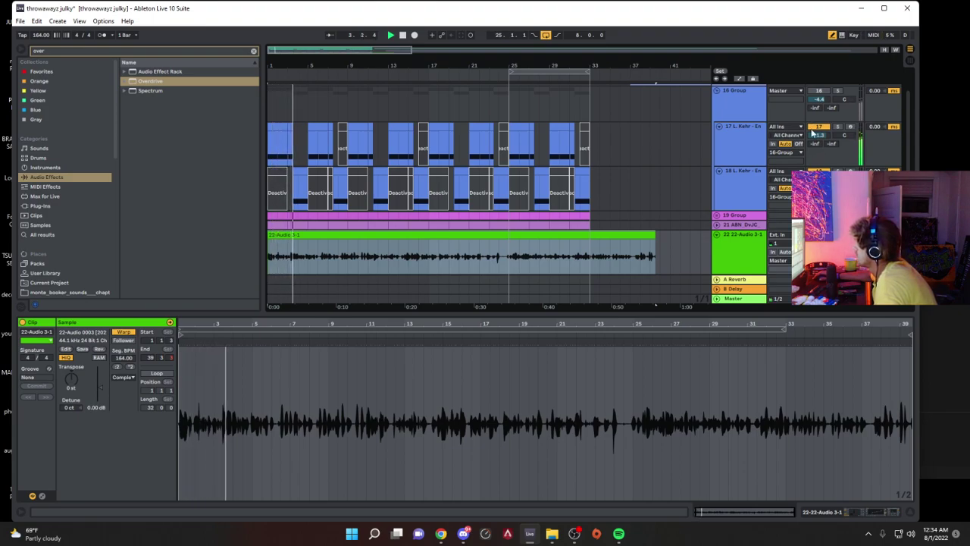
scroll(820, 144, up, 2)
key(space)
key(space)
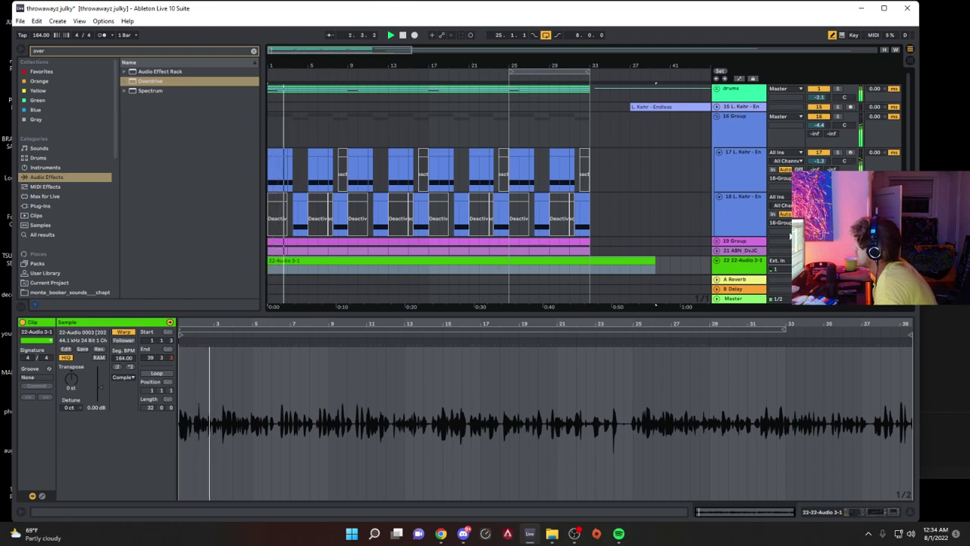
Step: Collapse track 22, unfold group 19 and show the device chain of Operator track 20
scroll(779, 219, down, 1)
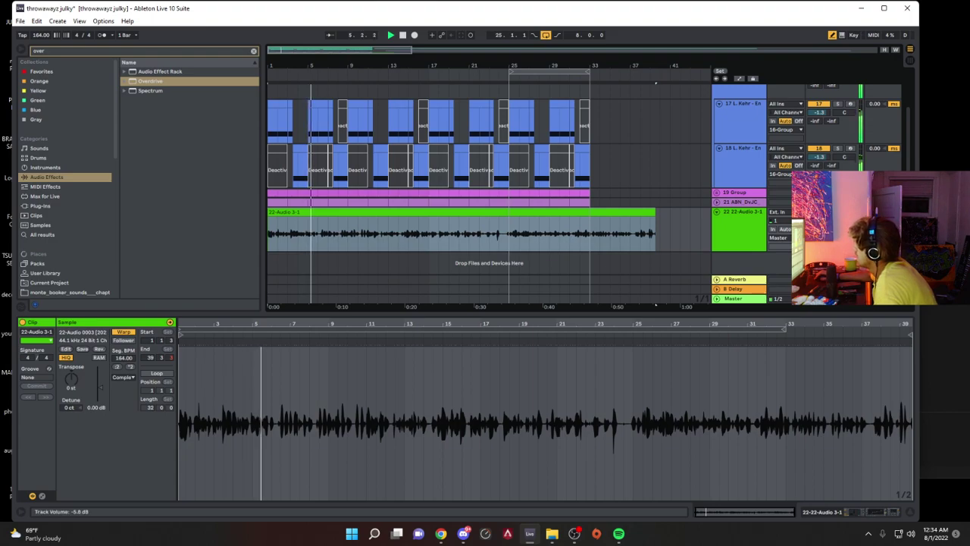
scroll(798, 129, up, 1)
scroll(797, 130, up, 1)
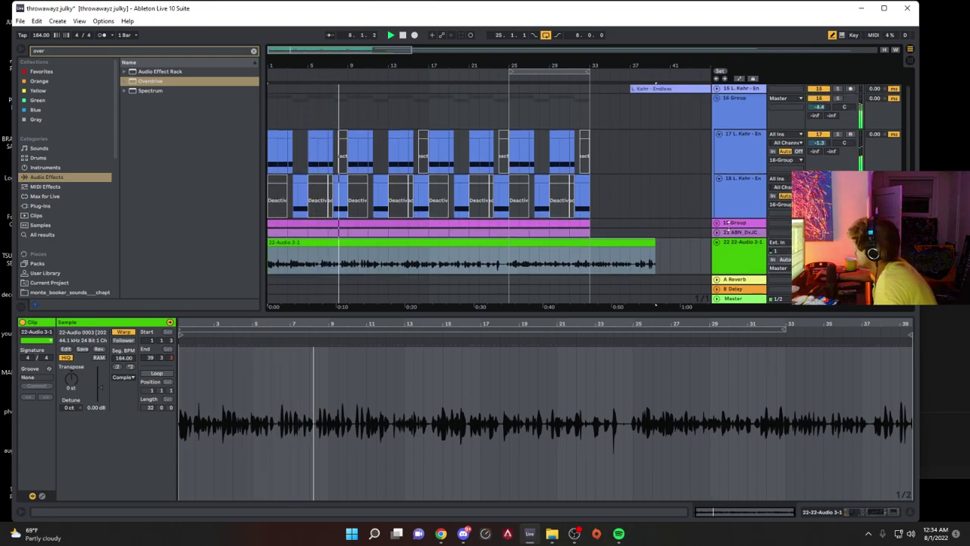
click(717, 242)
click(717, 224)
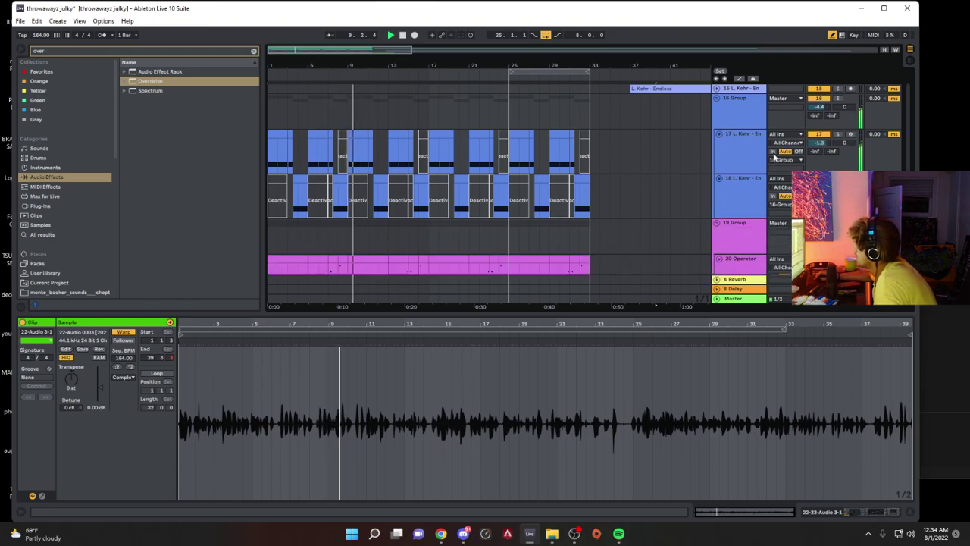
scroll(774, 159, down, 1)
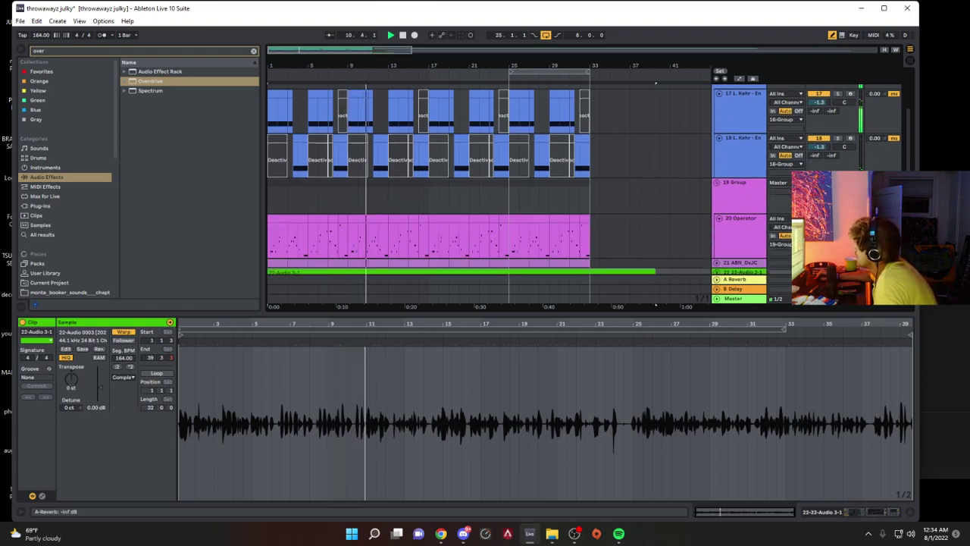
double_click(750, 240)
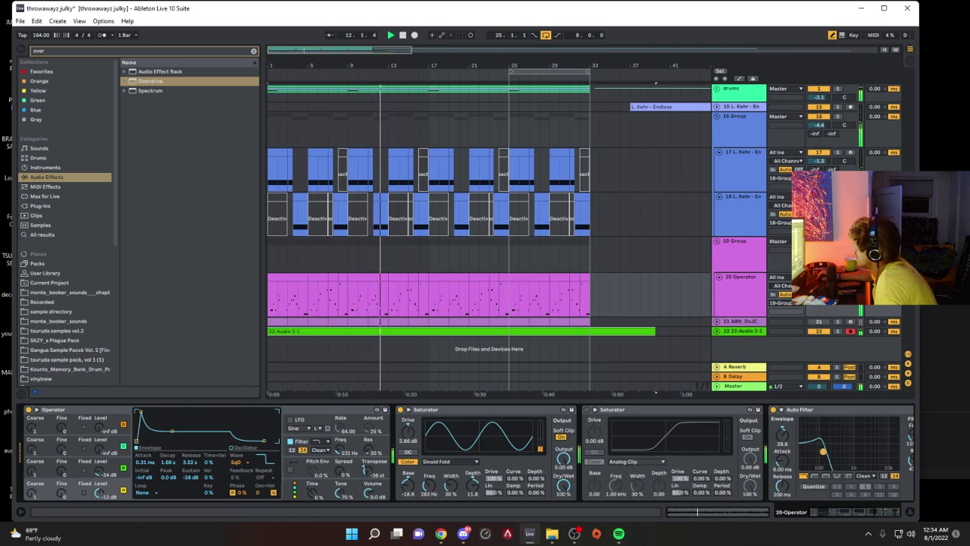
Step: Set the first Saturator's drive on the Operator track to 10.9 dB and replay the set from bar 1
drag(408, 432, 408, 415)
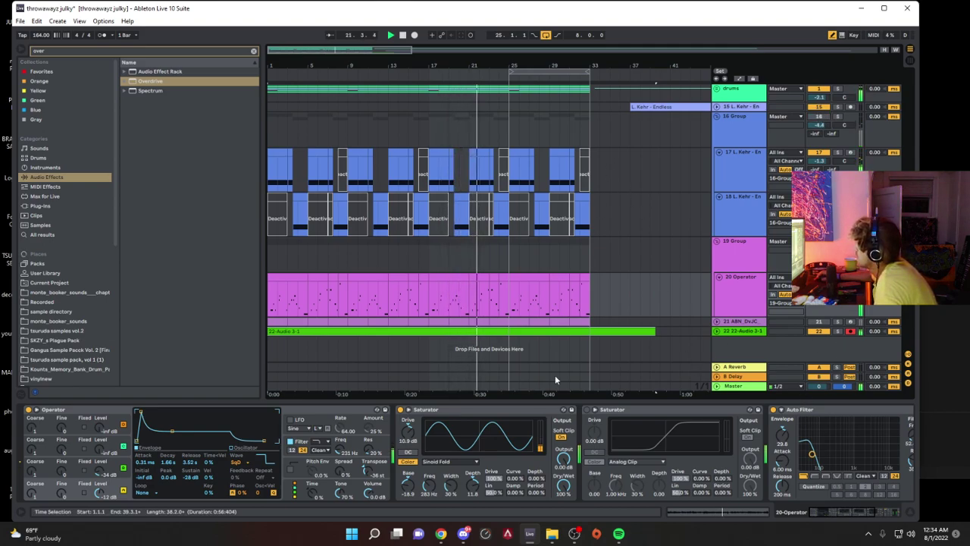
click(288, 275)
key(space)
key(space)
click(546, 35)
click(546, 35)
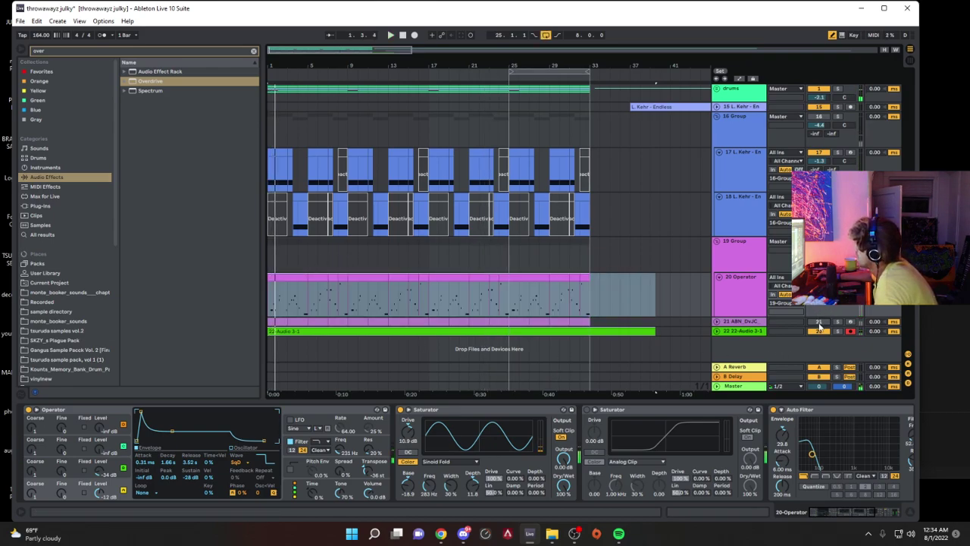
Step: Unfold 808 bass track 21, set its Saturator drive to 8.57 dB and its sampler's filter frequency to 300 Hz
click(716, 321)
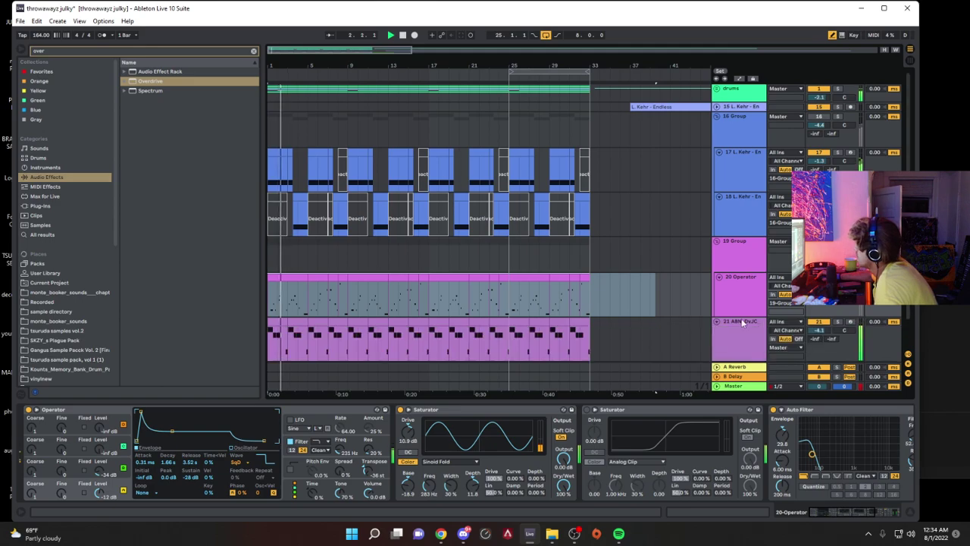
click(734, 322)
click(355, 410)
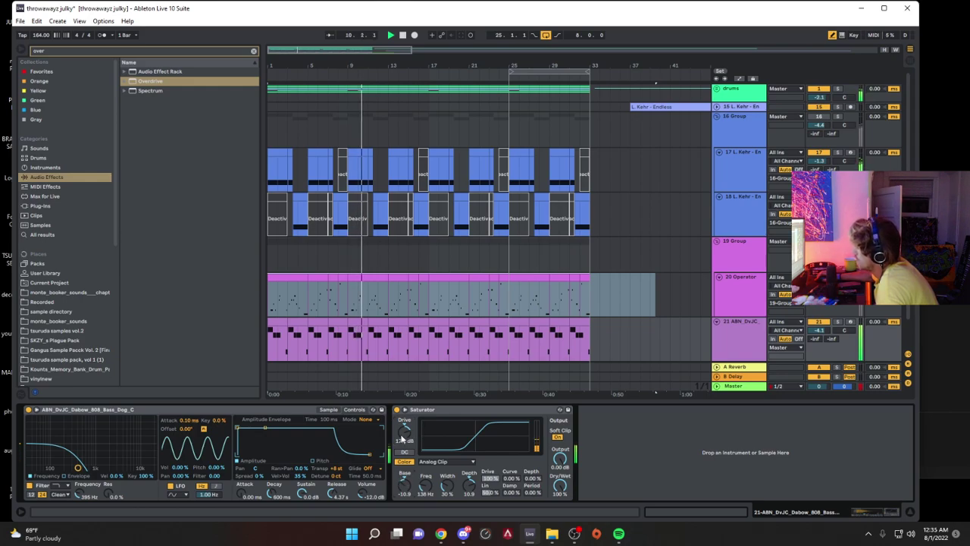
drag(405, 431, 405, 447)
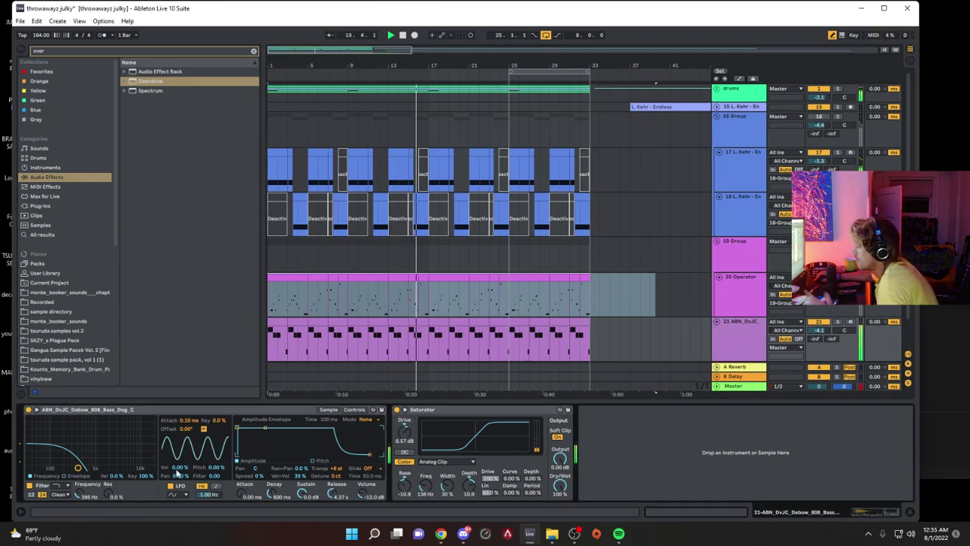
drag(78, 494, 78, 502)
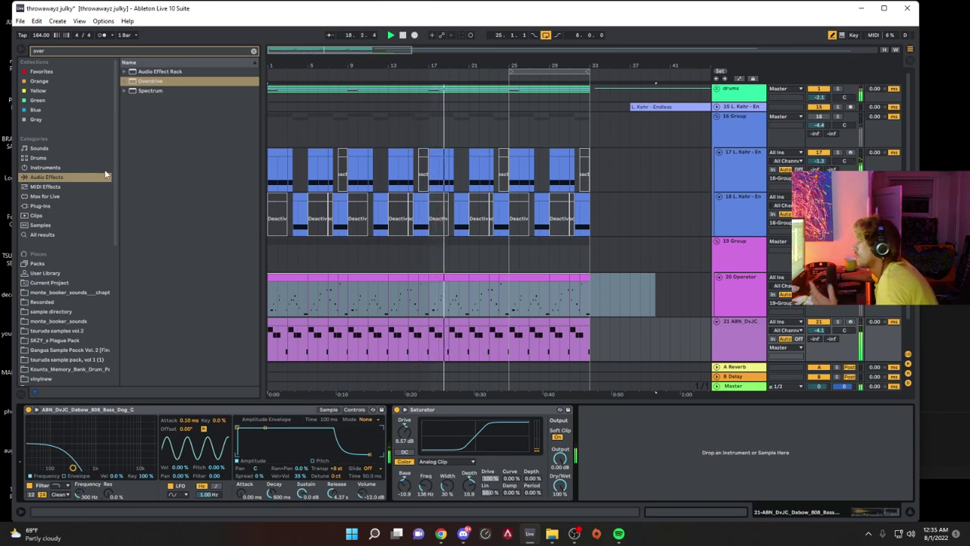
click(20, 20)
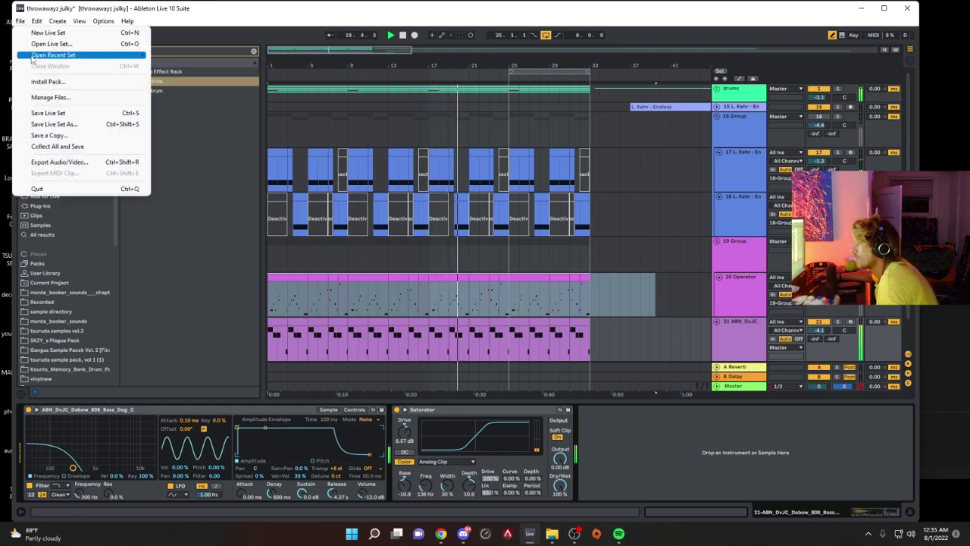
mouse_move(32, 60)
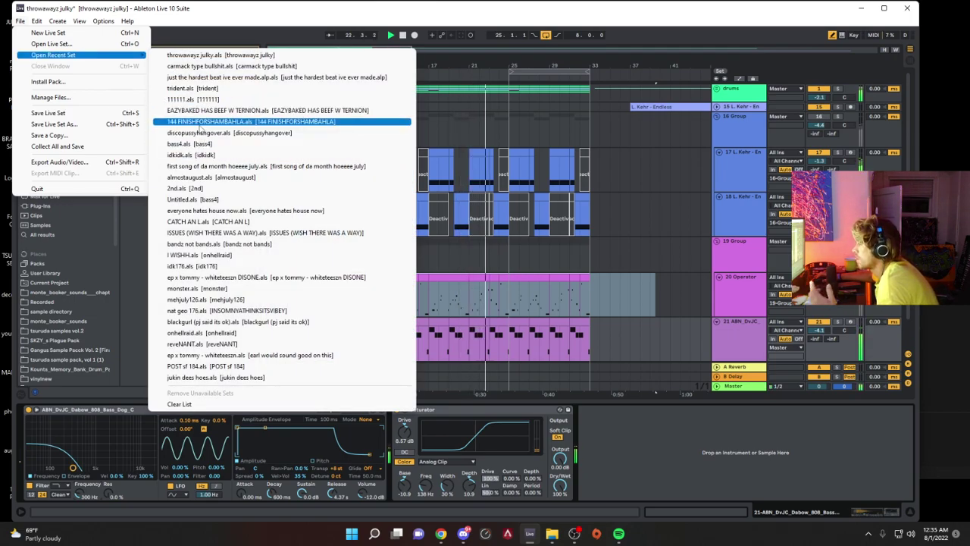
click(534, 355)
scroll(531, 361, down, 3)
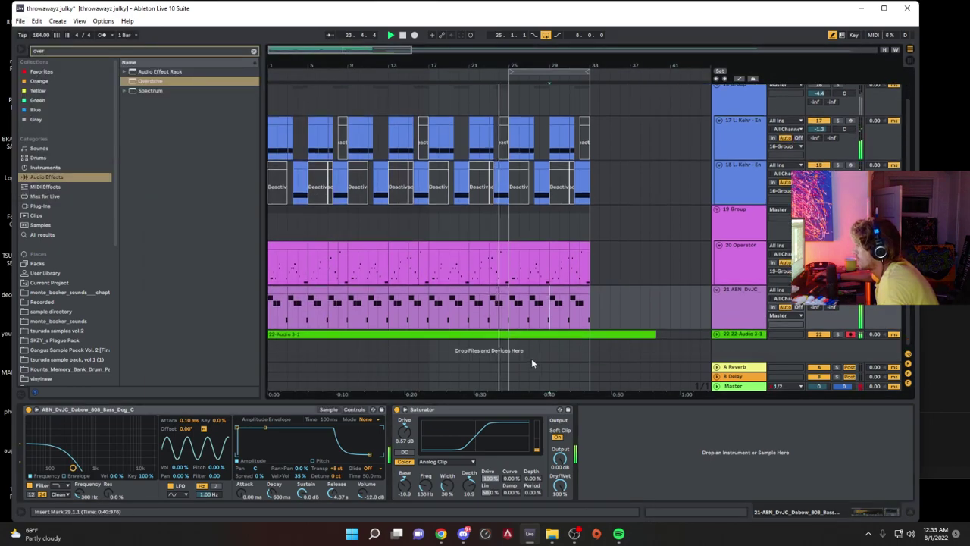
scroll(531, 361, up, 1)
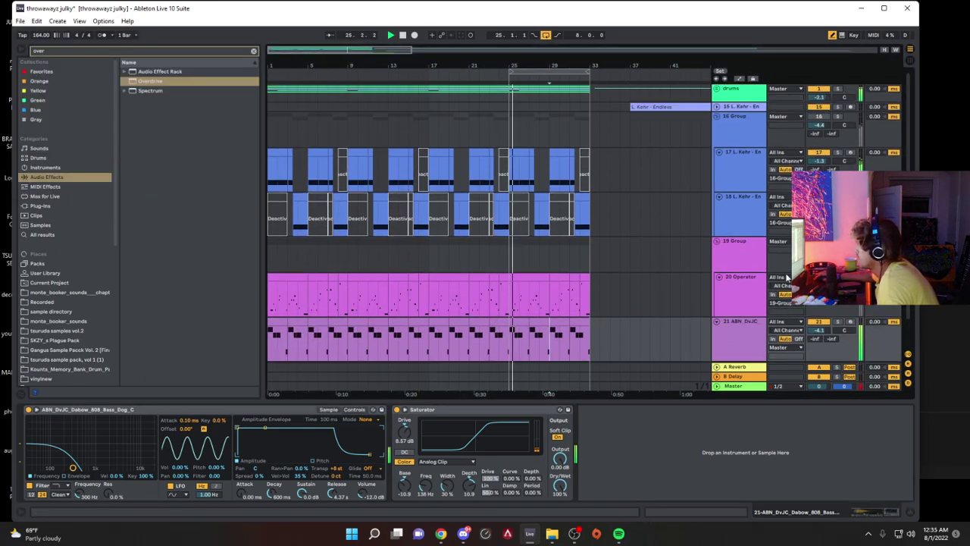
Step: Select the looped bars 25 to 33 and split the track 22 audio clip at bar 25, ending it at bar 33
click(717, 88)
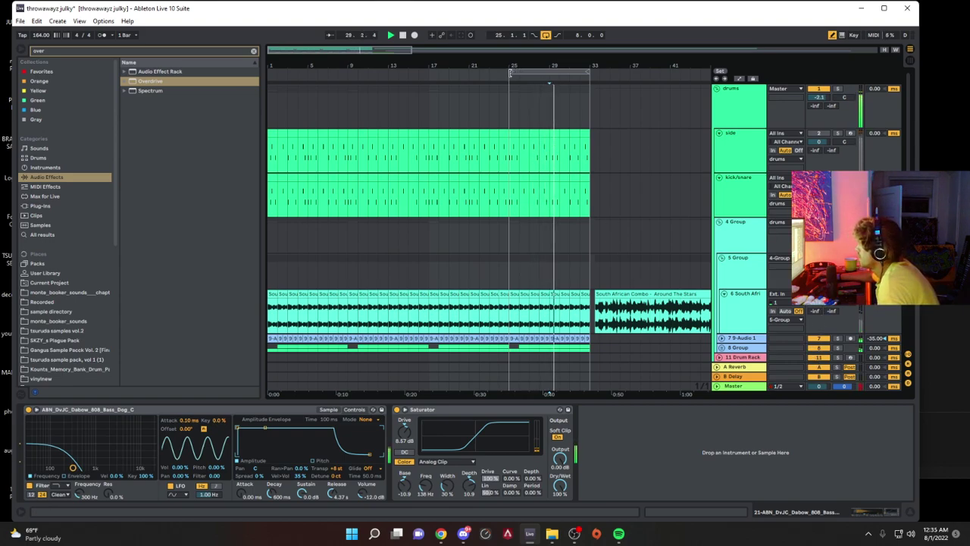
click(550, 71)
scroll(584, 345, down, 5)
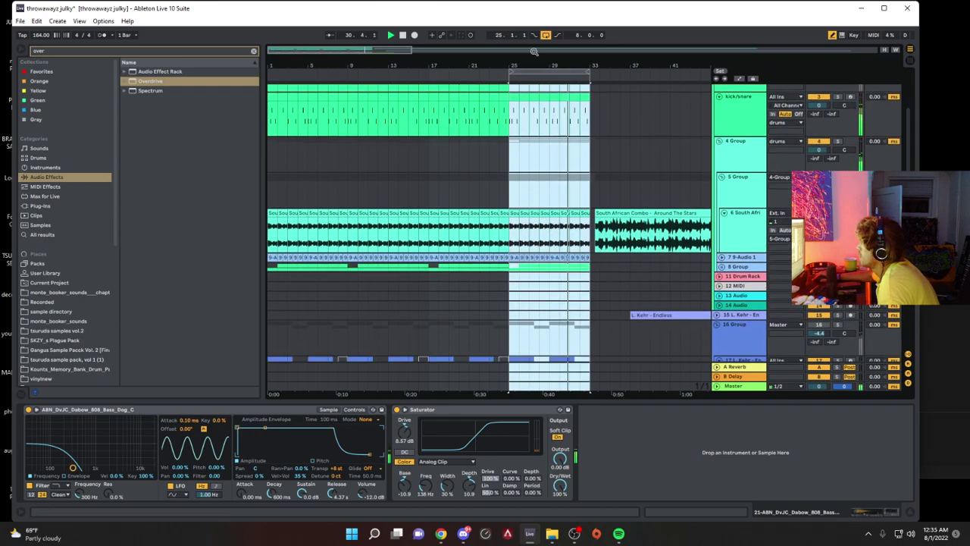
scroll(584, 345, down, 4)
drag(587, 341, 559, 333)
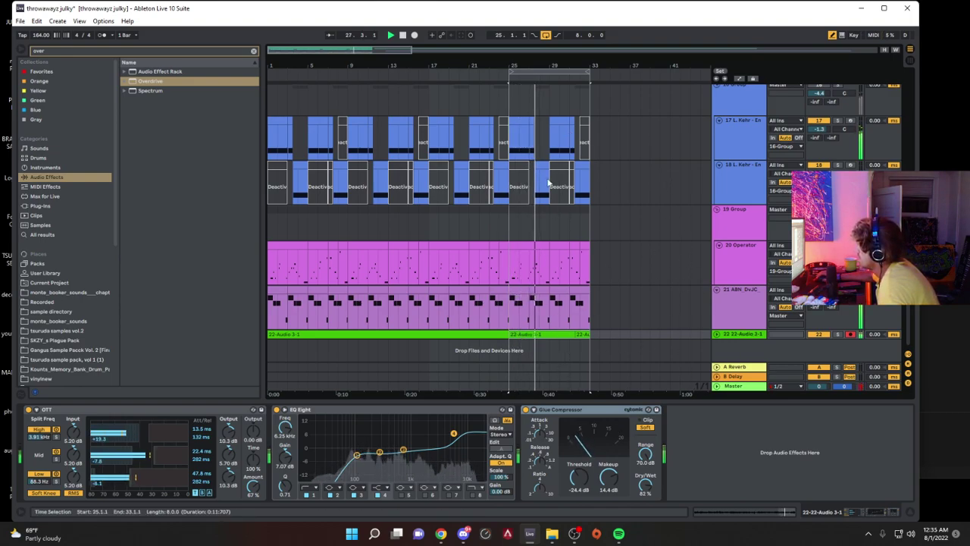
Step: Stop playback and select the track 22 audio segment that starts at bar 25
click(548, 334)
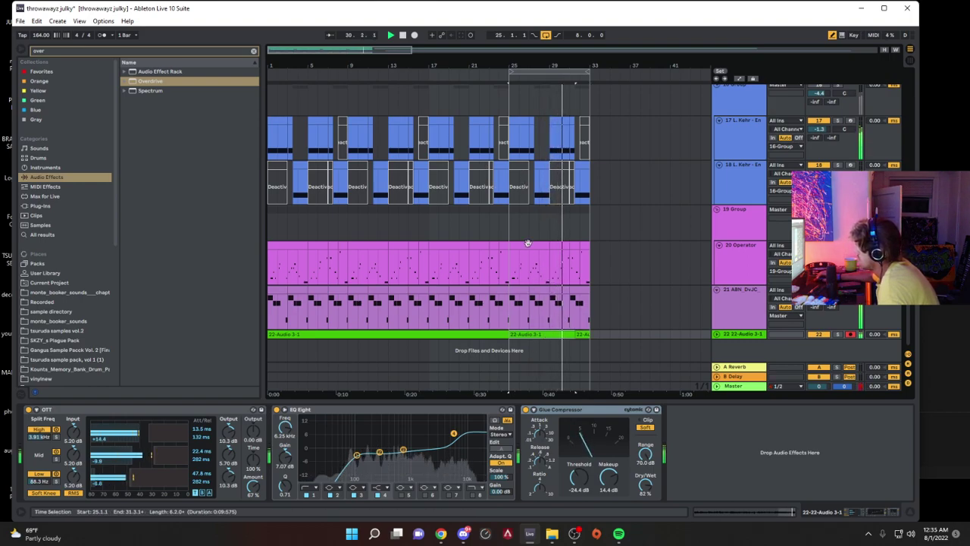
click(491, 332)
key(space)
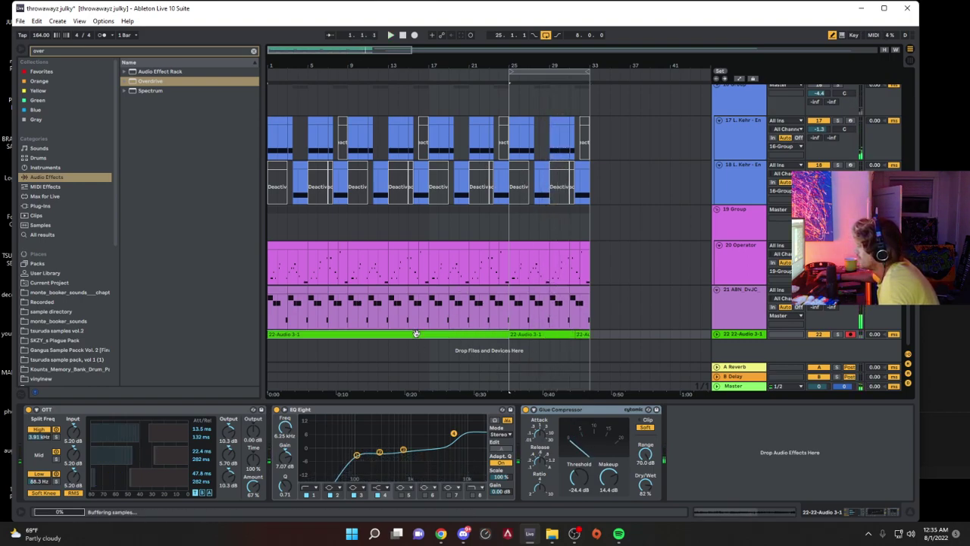
click(521, 334)
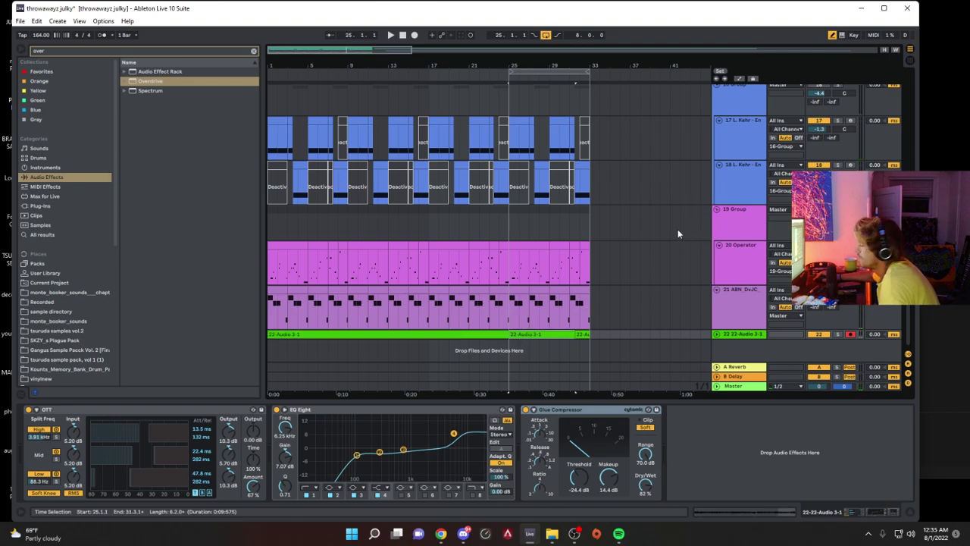
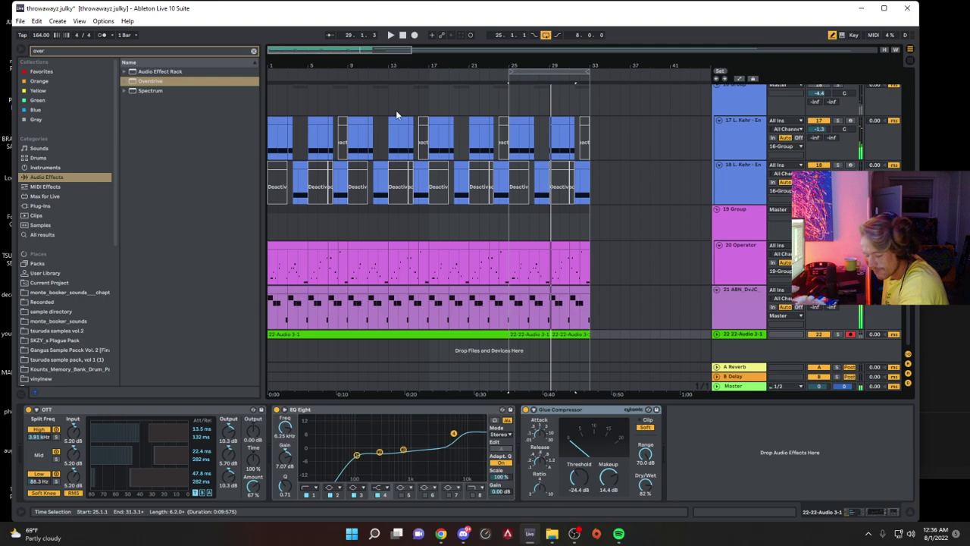
Step: Undo the last edit on track 22 and open the audio clip at bar 25 in the clip view
key(ctrl+z)
key(space)
key(space)
click(520, 335)
double_click(521, 335)
key(space)
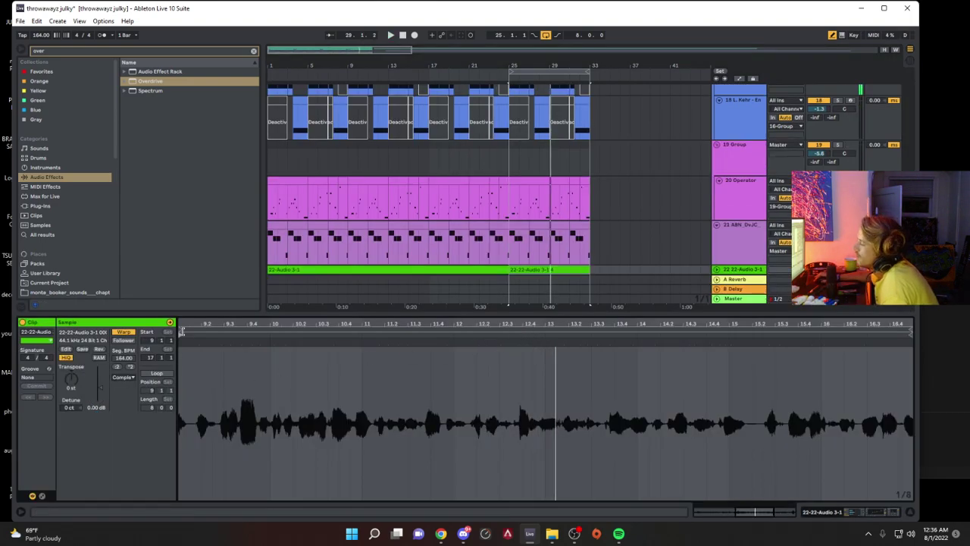
Step: Turn off Warp for the bar 25 clip on track 22 and move its start marker to 0:11:865
click(189, 338)
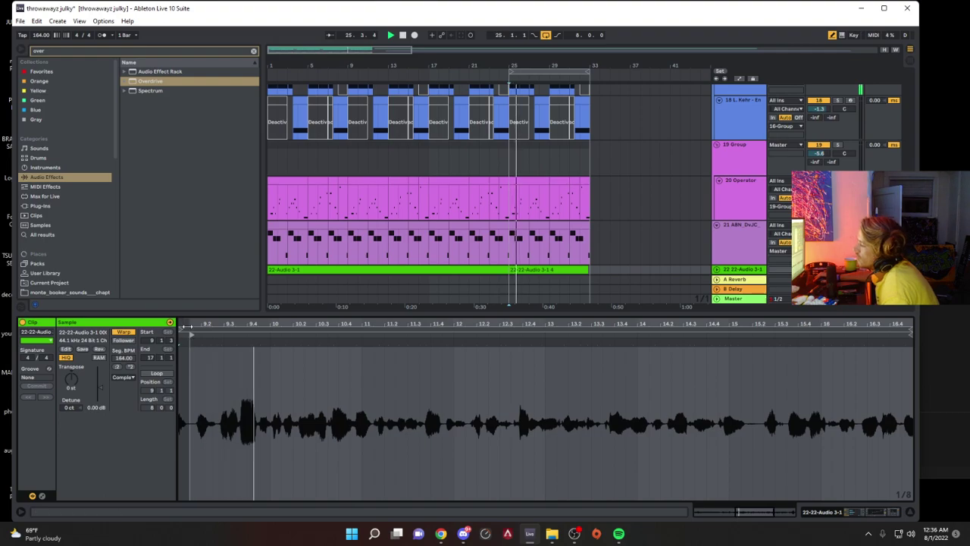
click(187, 328)
drag(188, 325, 259, 348)
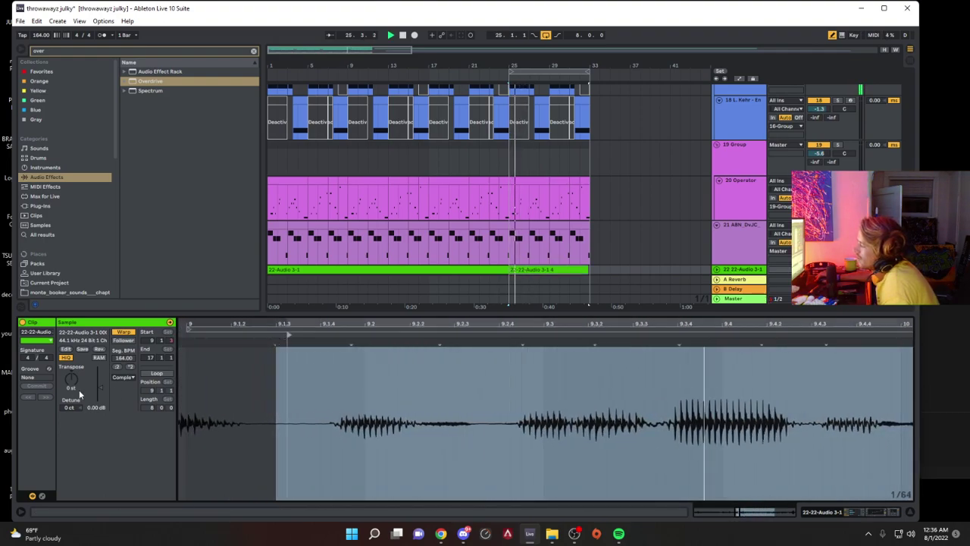
click(124, 331)
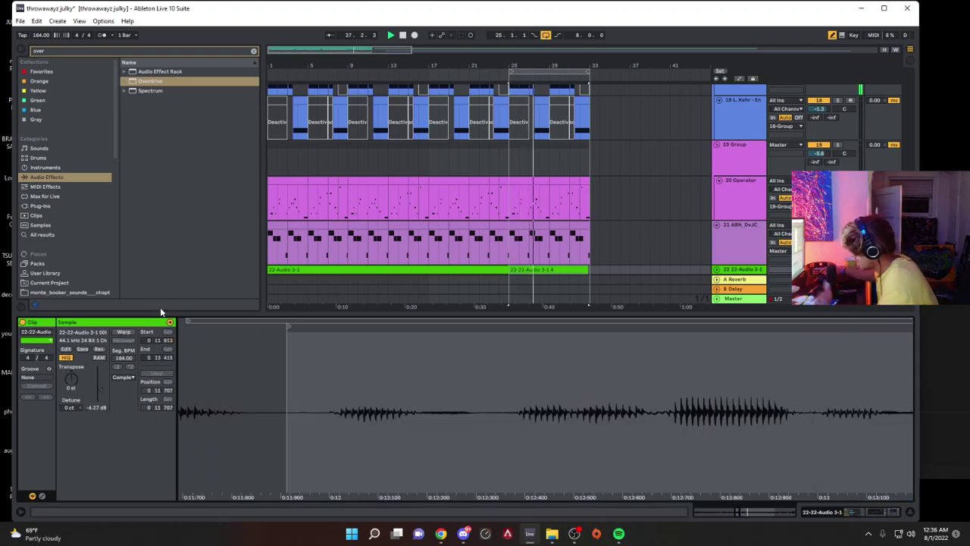
drag(288, 326, 264, 331)
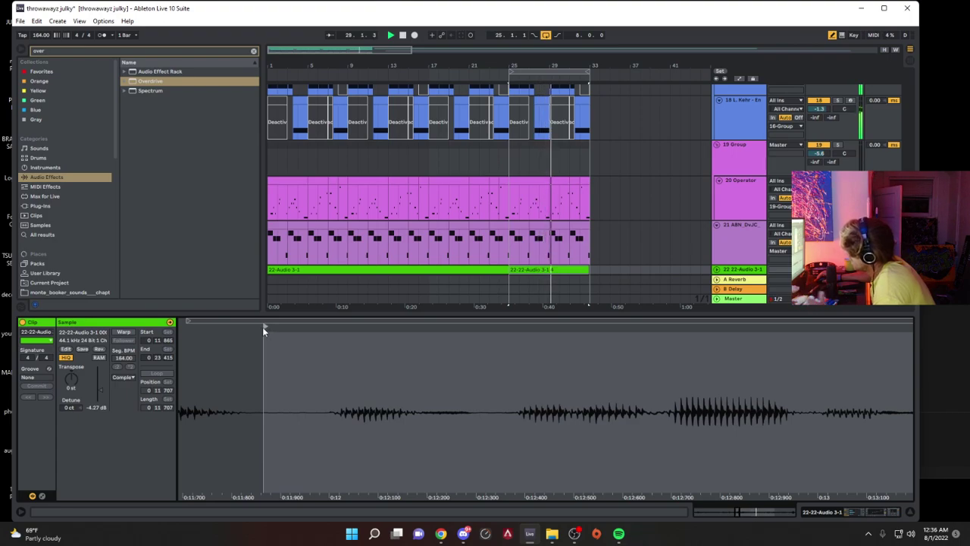
Step: Show the device chain of track 22 and search the audio effects for "aut" to find Auto Filter
click(739, 270)
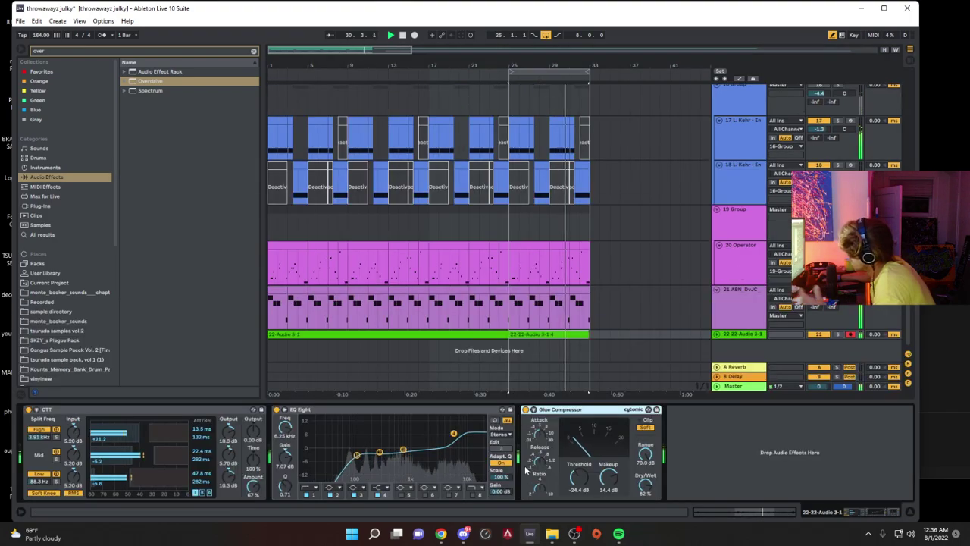
click(253, 50)
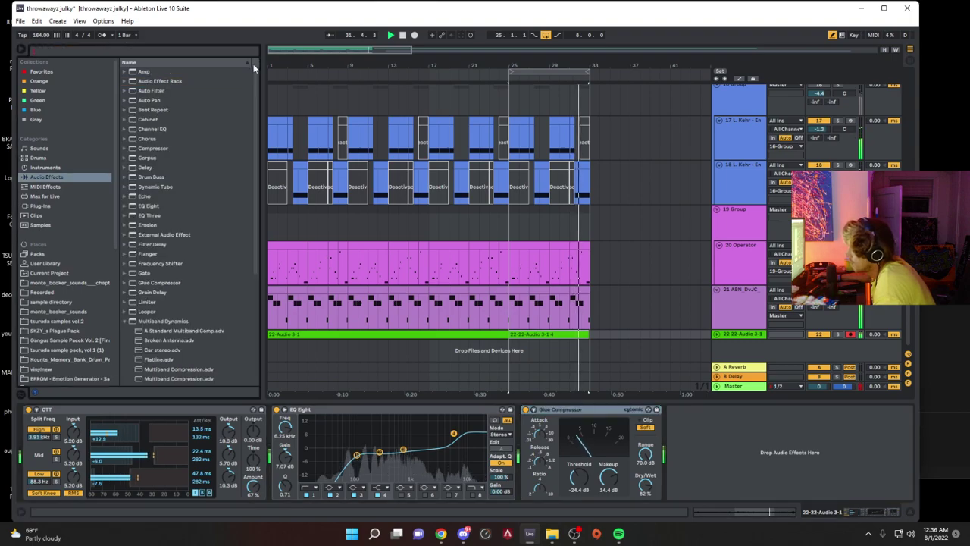
text(aut)
click(157, 72)
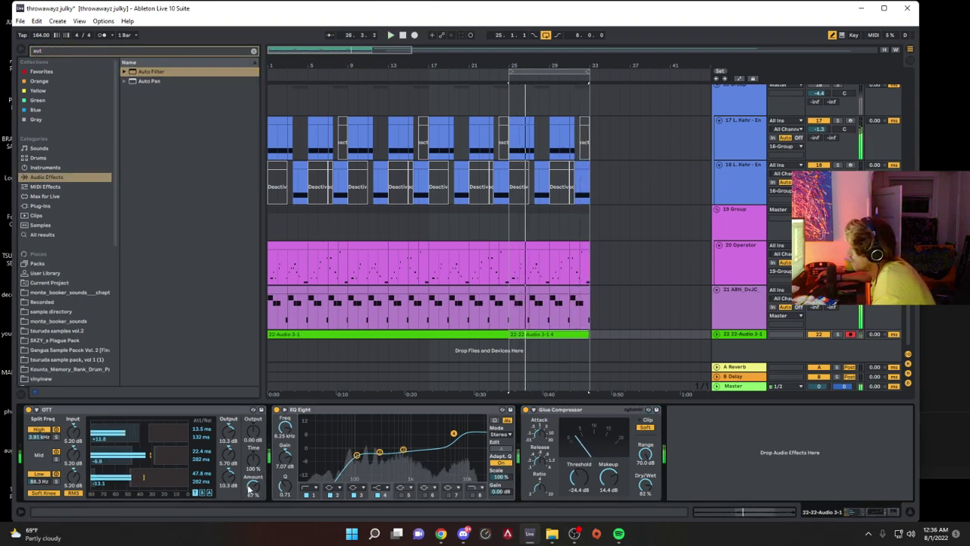
key(space)
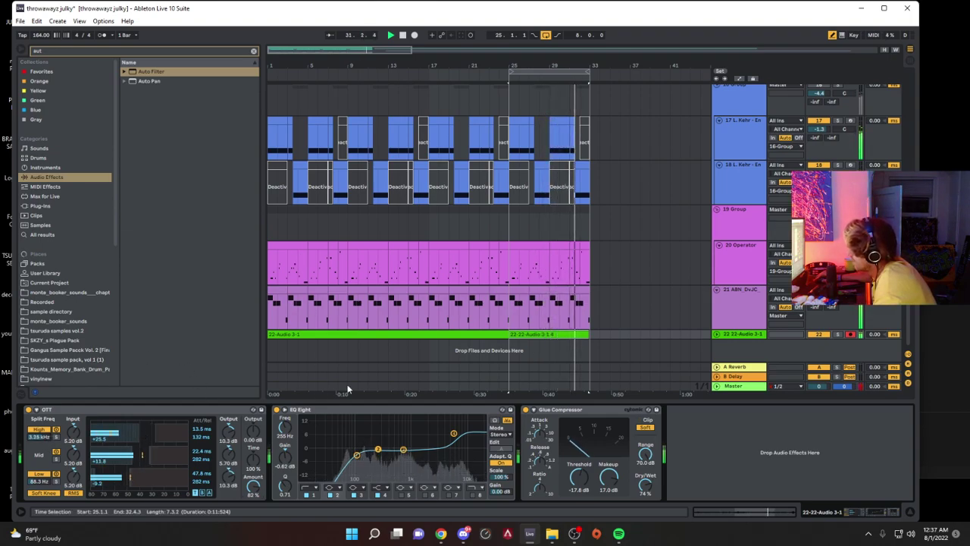
Step: Search the audio effects again for "aut" and add Auto Filter after the Glue Compressor on track 22
key(BackSpace)
key(BackSpace)
key(BackSpace)
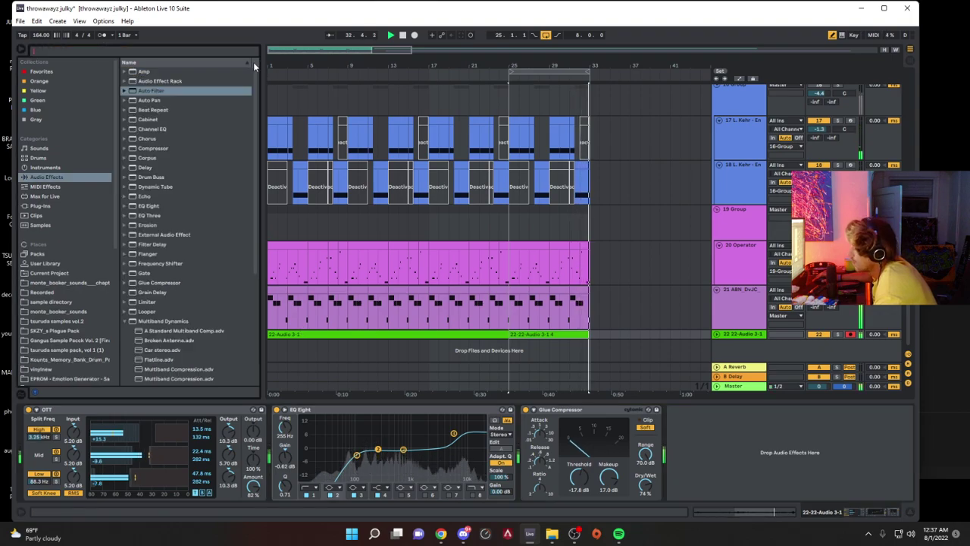
text(aut)
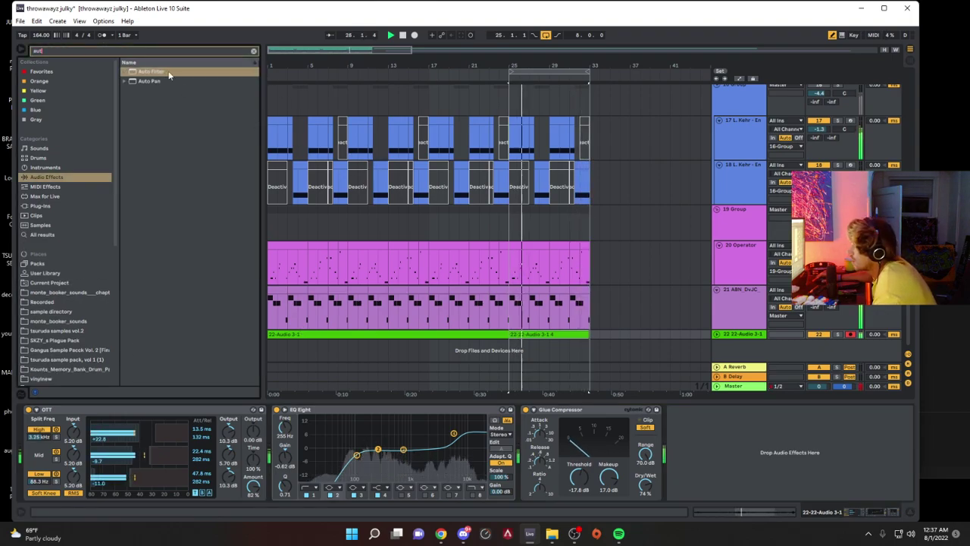
double_click(169, 74)
Step: Set the Auto Filter's envelope amount to 22.2 and its cutoff to 9.44 kHz with 18% resonance
drag(788, 463, 780, 459)
drag(681, 437, 682, 419)
drag(779, 459, 785, 461)
drag(687, 438, 685, 418)
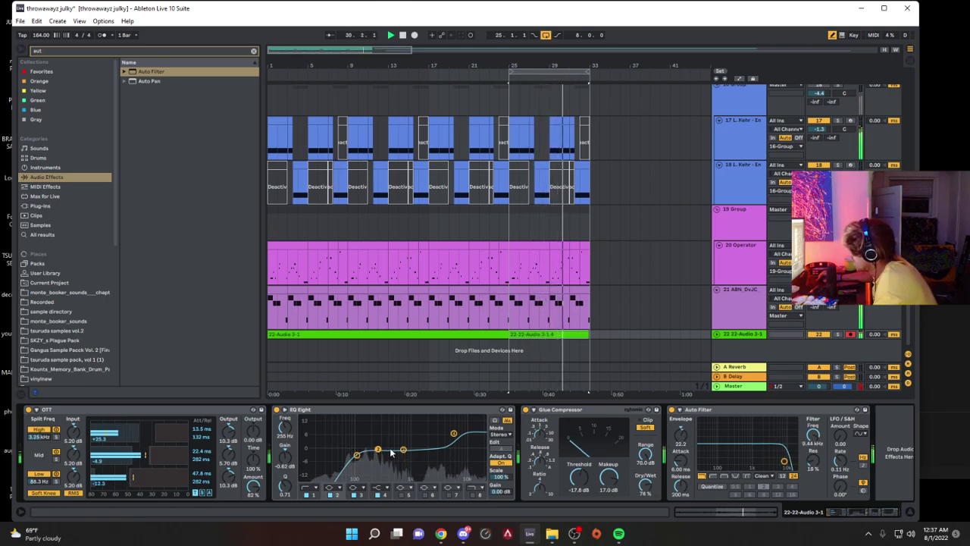
Step: Extend the loop start back to bar 1 for a 32-bar loop and unfold audio track 22
click(356, 456)
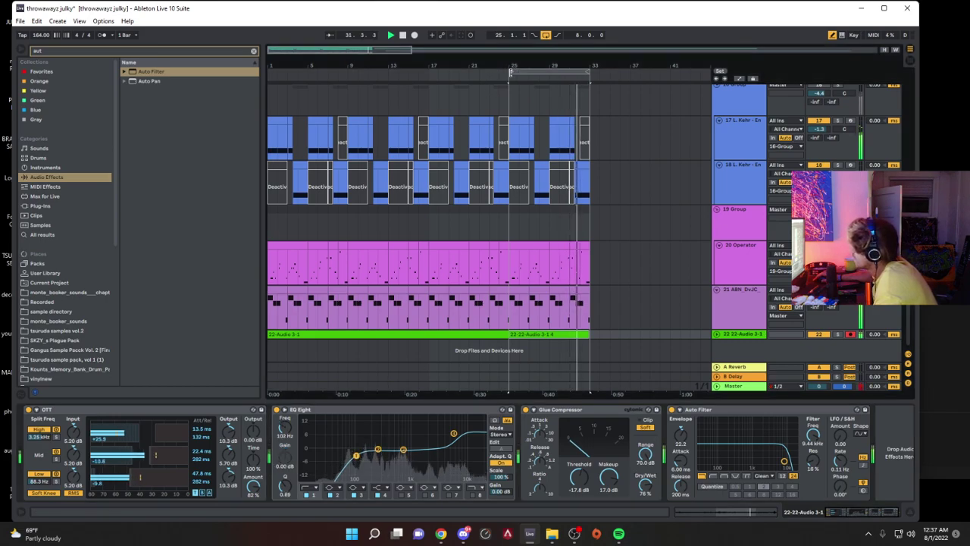
drag(510, 71, 269, 72)
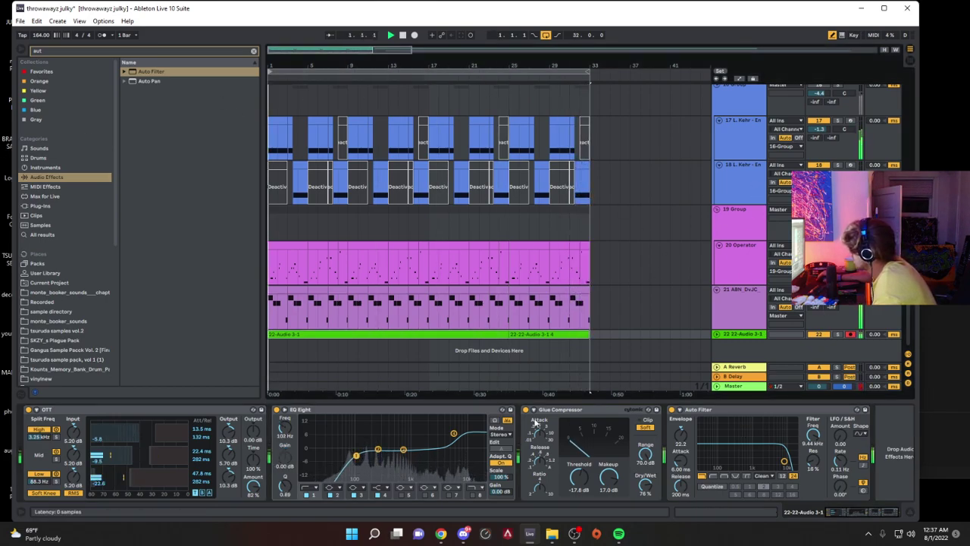
click(717, 334)
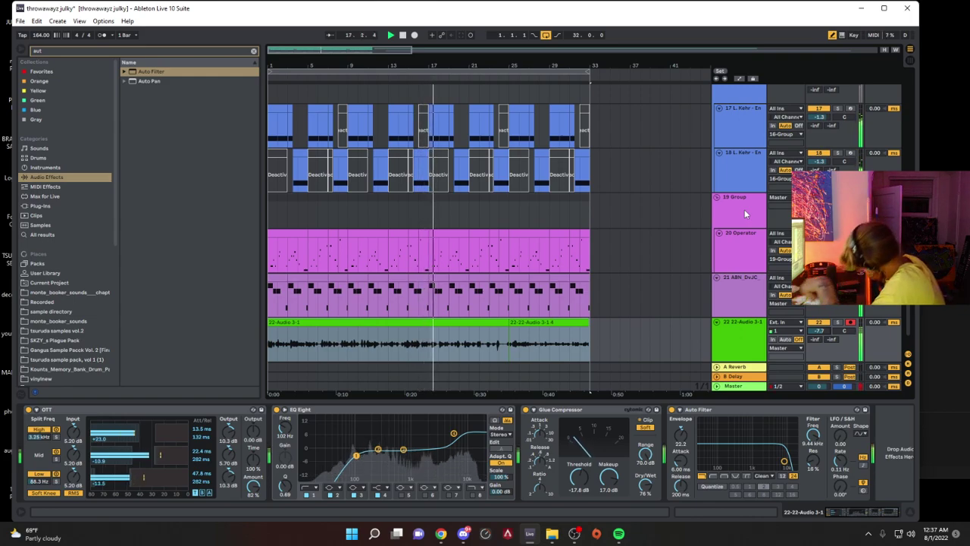
click(21, 21)
mouse_move(57, 54)
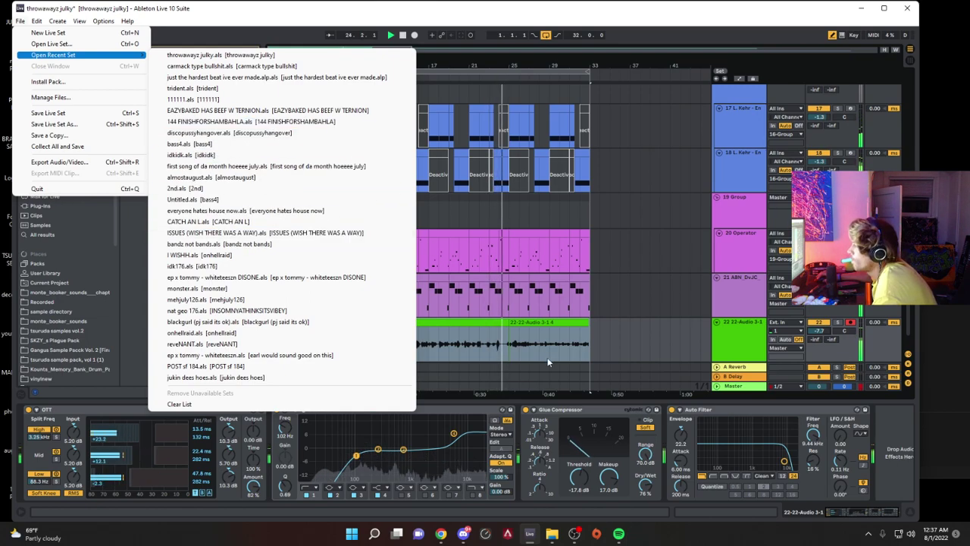
click(556, 321)
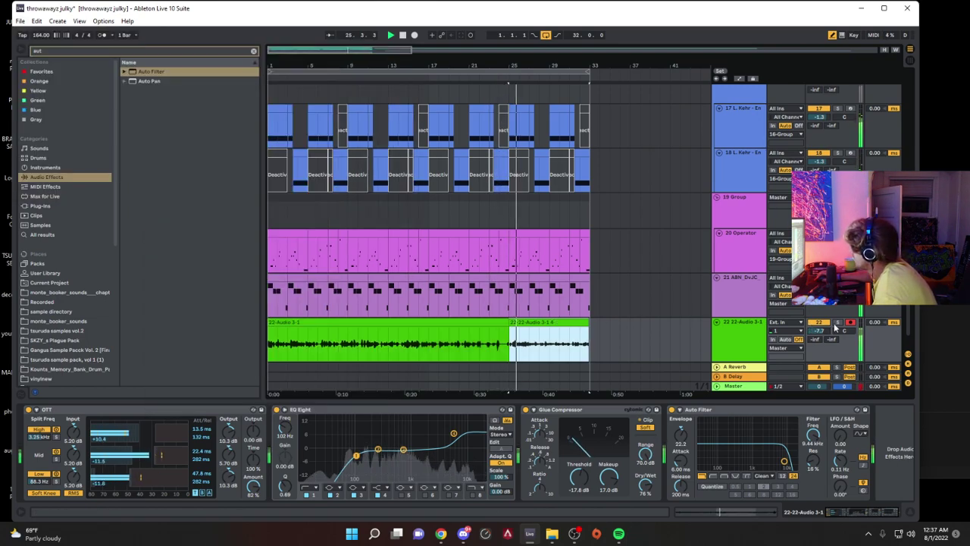
Step: Reactivate the drums group track and select the contents of the 32-bar loop
scroll(566, 237, up, 2)
scroll(815, 132, up, 8)
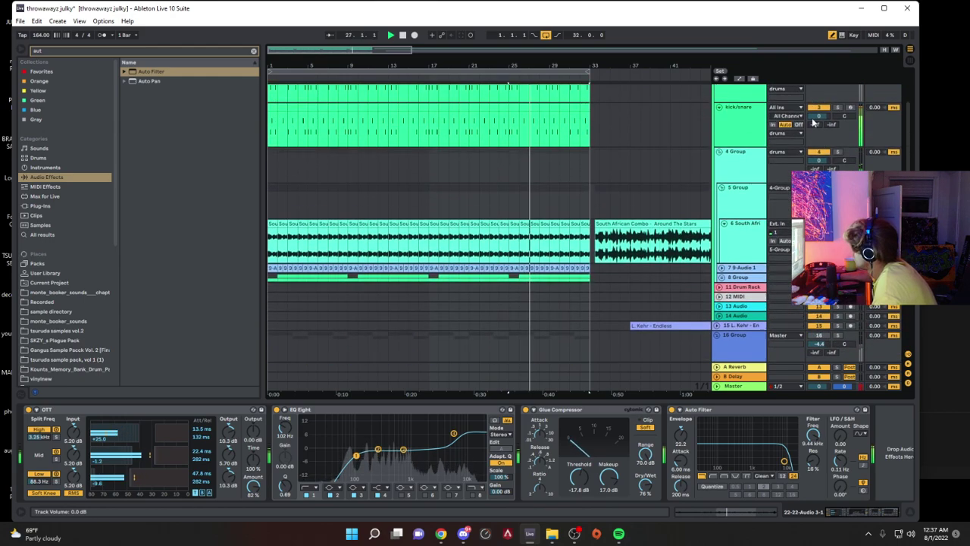
scroll(816, 130, up, 2)
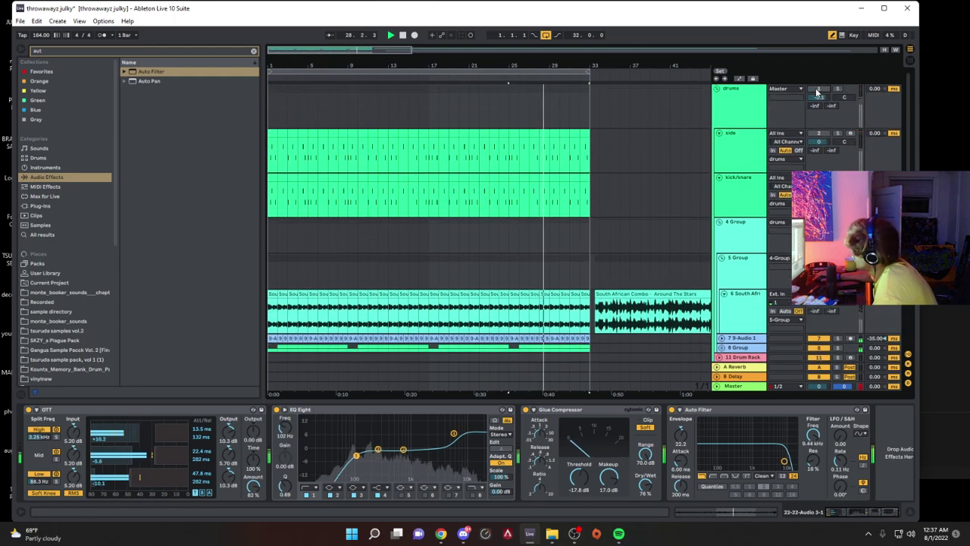
click(818, 88)
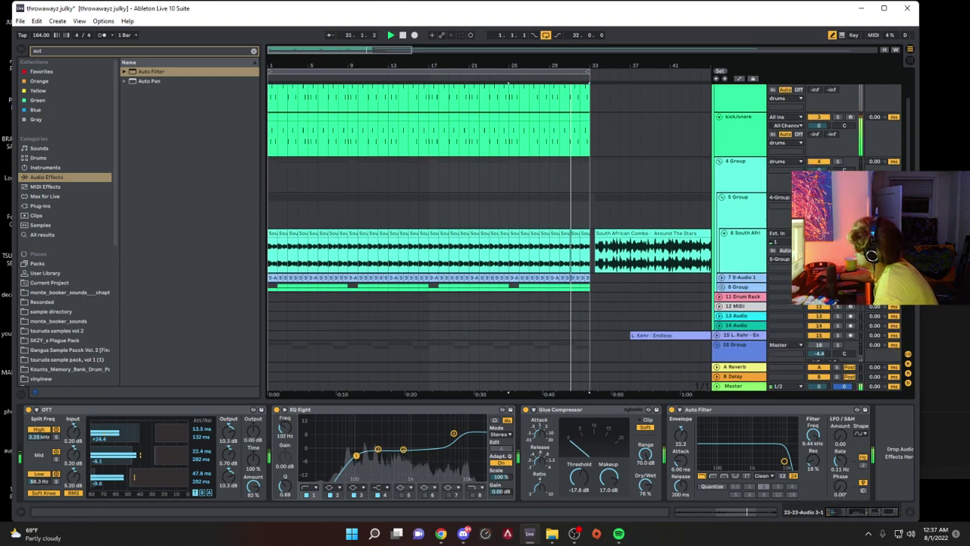
scroll(818, 106, down, 15)
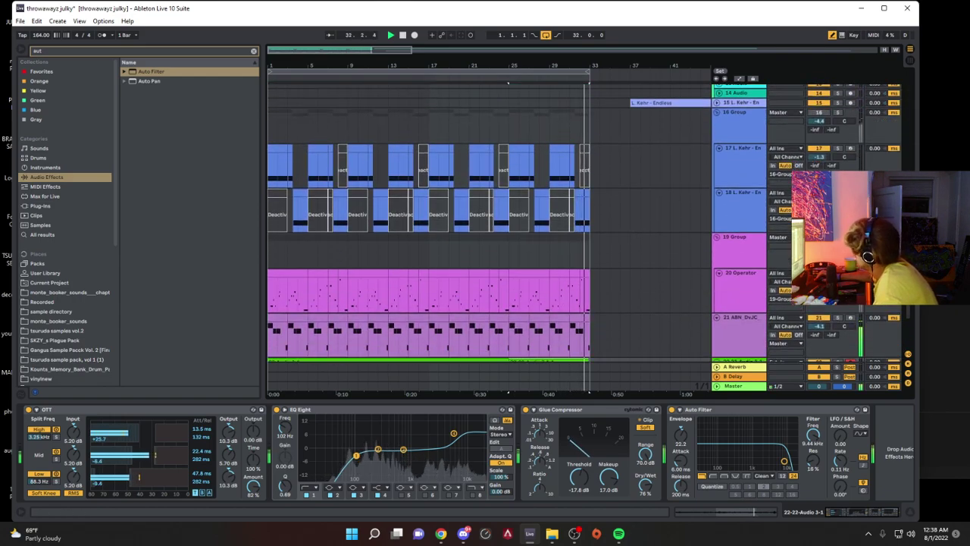
scroll(819, 139, up, 15)
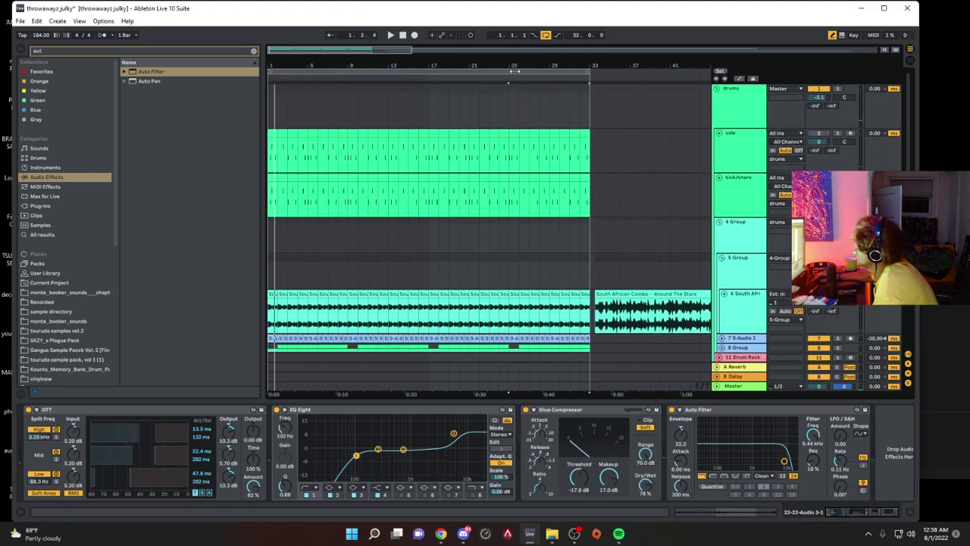
click(474, 68)
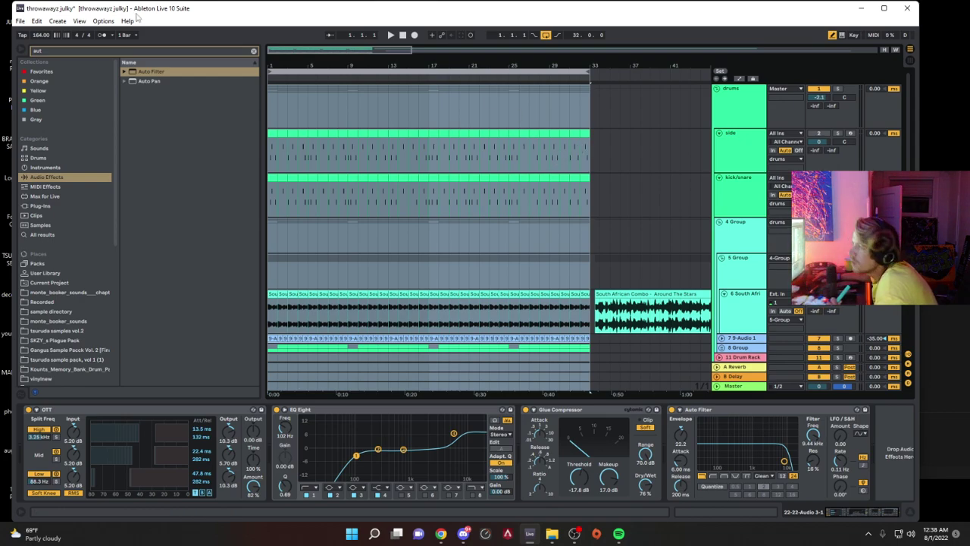
Step: Open the recent set "EAZYBAKED HAS BEEF W TERNION", saving the changes to "throwawayz julky"
click(22, 24)
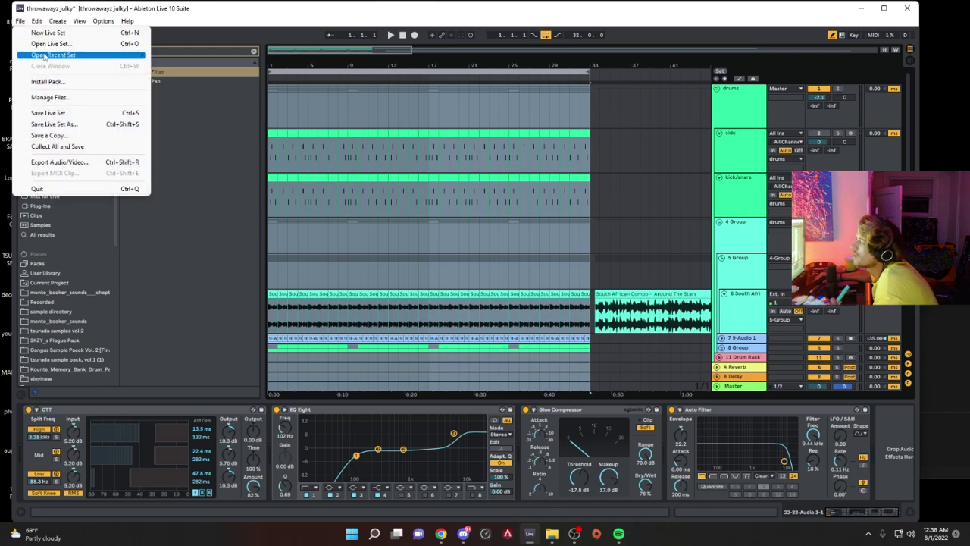
mouse_move(47, 55)
click(237, 112)
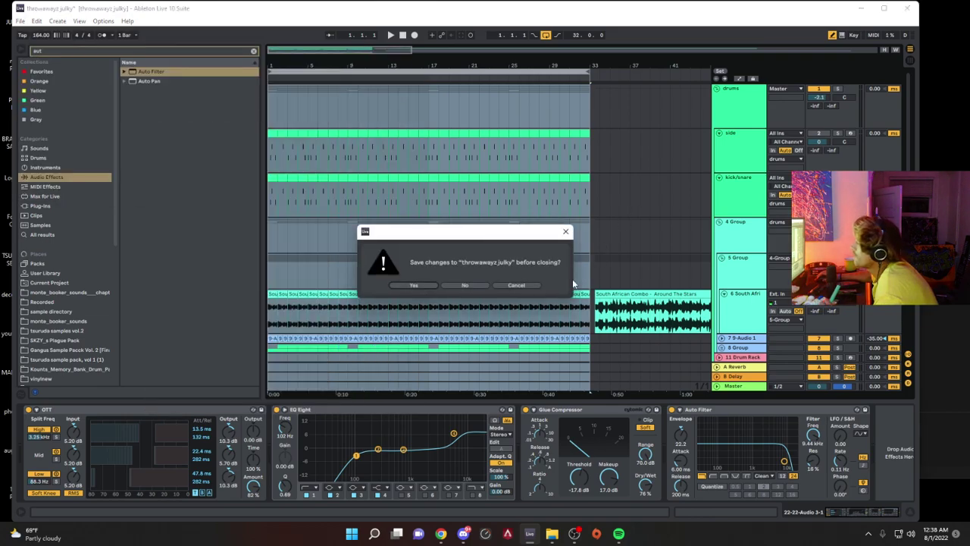
key(Return)
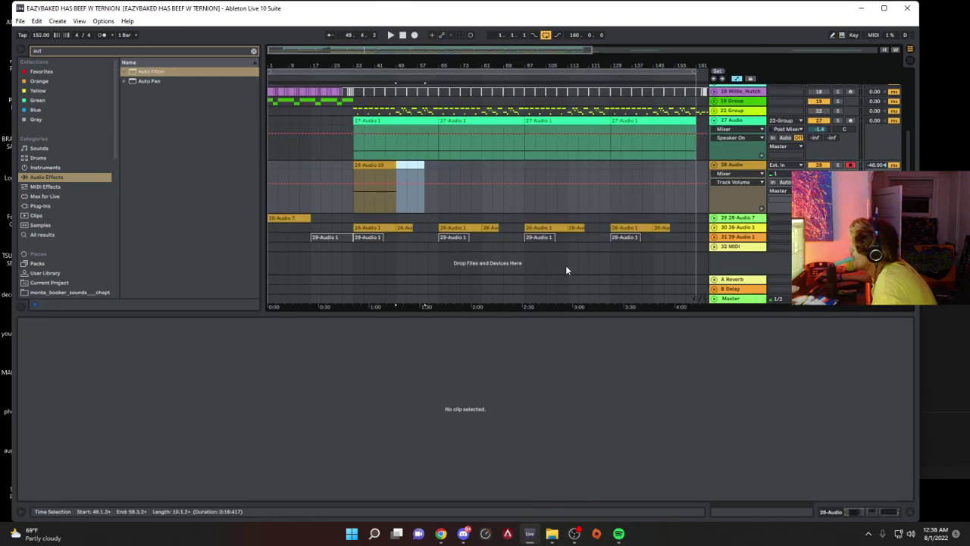
Step: Delete the clip at bar 33 on audio track 28 and record a new take from about bar 47 to bar 66
click(369, 205)
key(Delete)
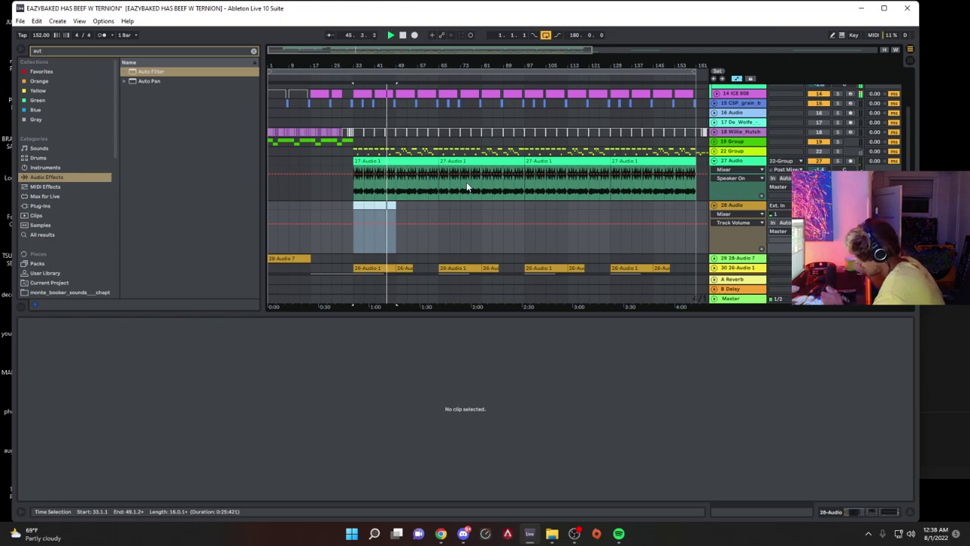
click(415, 35)
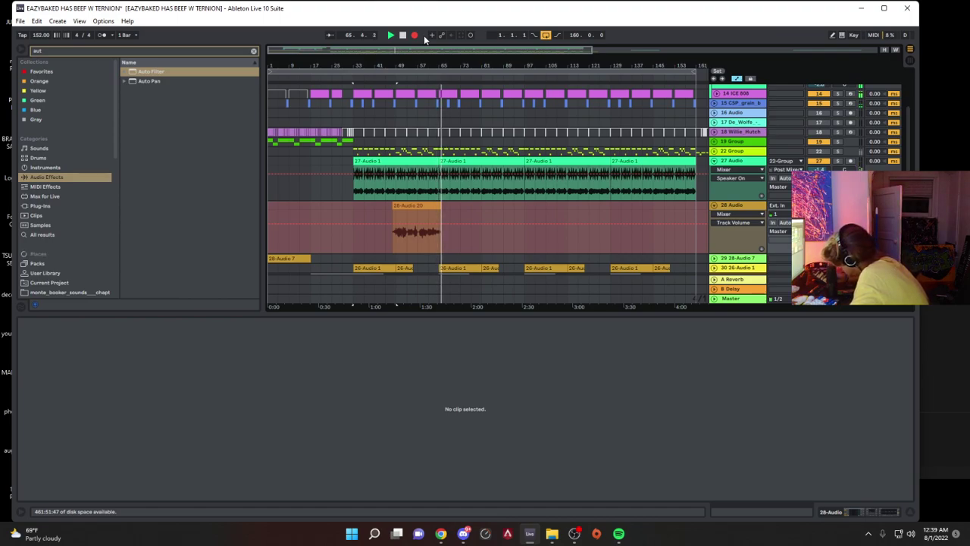
key(space)
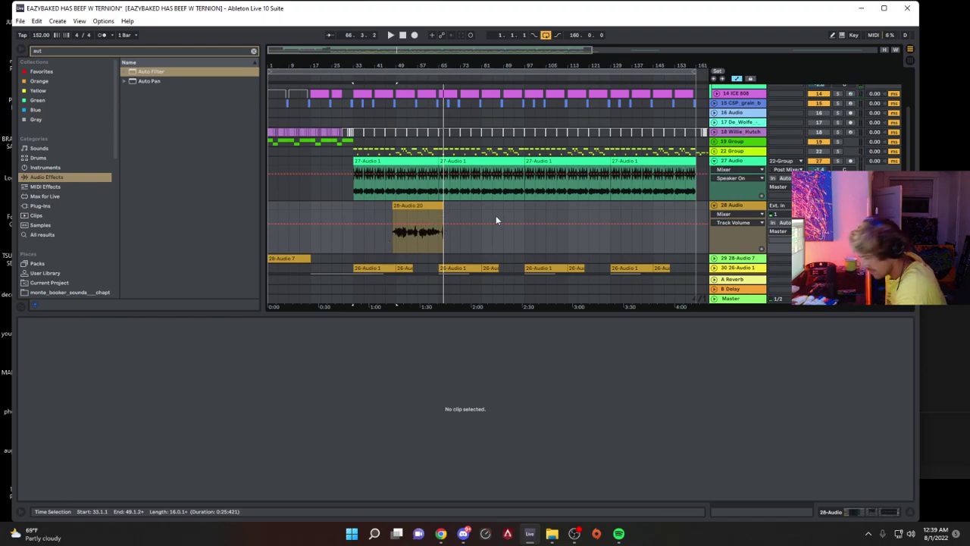
Step: Audition the new track 28 take from bar 49 and examine the start of its waveform
click(394, 237)
key(space)
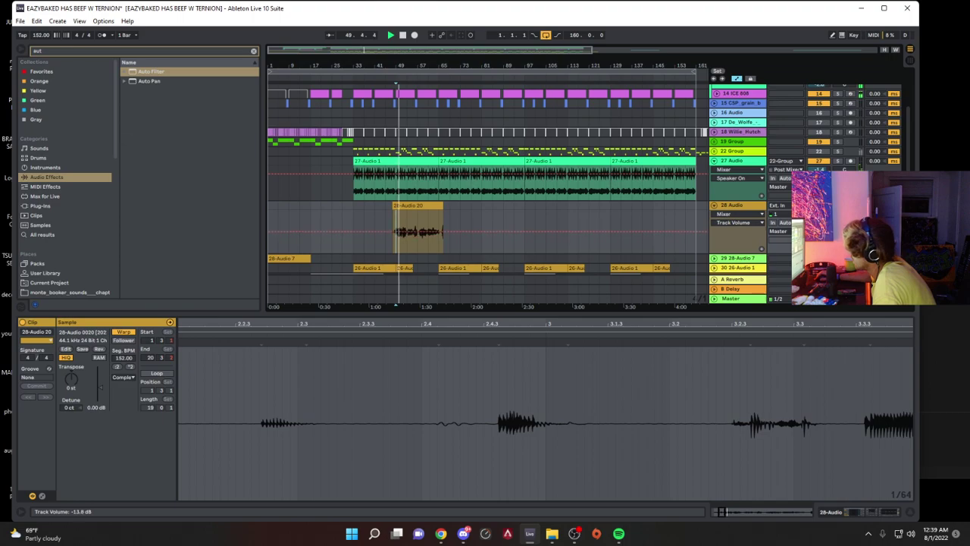
mouse_move(189, 324)
mouse_down()
mouse_move(196, 227)
mouse_move(198, 271)
mouse_move(223, 336)
mouse_move(198, 337)
mouse_move(201, 328)
mouse_move(258, 336)
mouse_move(232, 336)
mouse_move(241, 338)
mouse_up()
key(space)
key(space)
key(space)
key(space)
key(space)
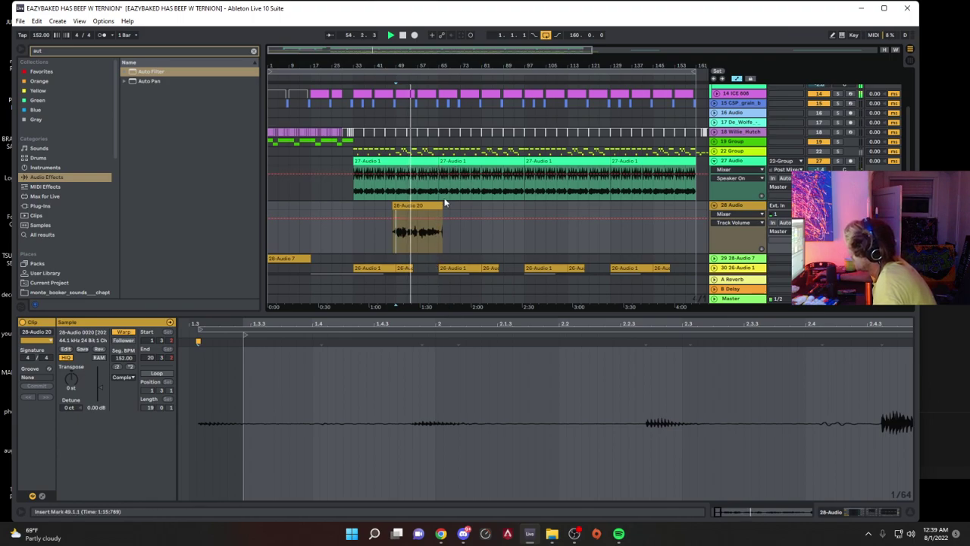
Step: Trim the track 28 take to bars 49–57 and duplicate it twice, leaving the last copy at bar 65 deactivated
drag(443, 206, 396, 206)
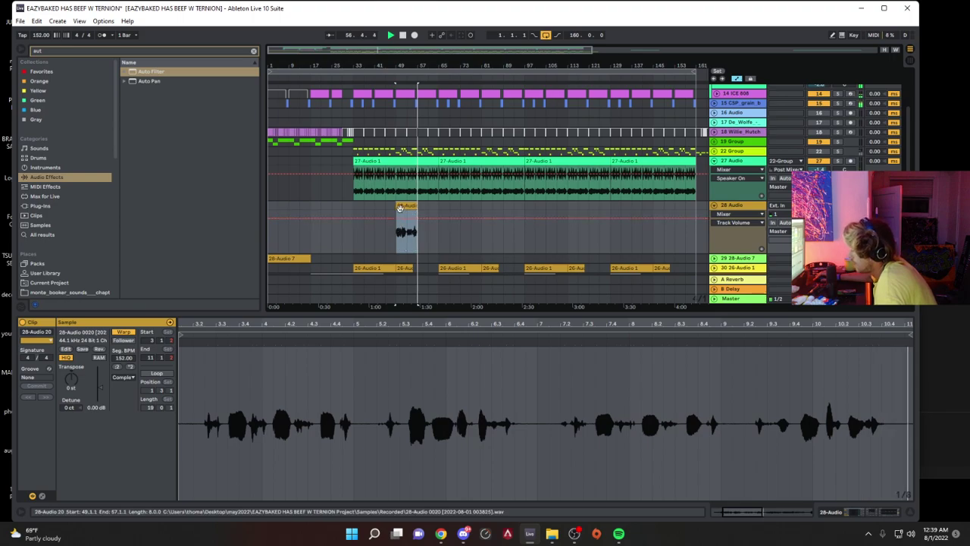
key(ctrl+d)
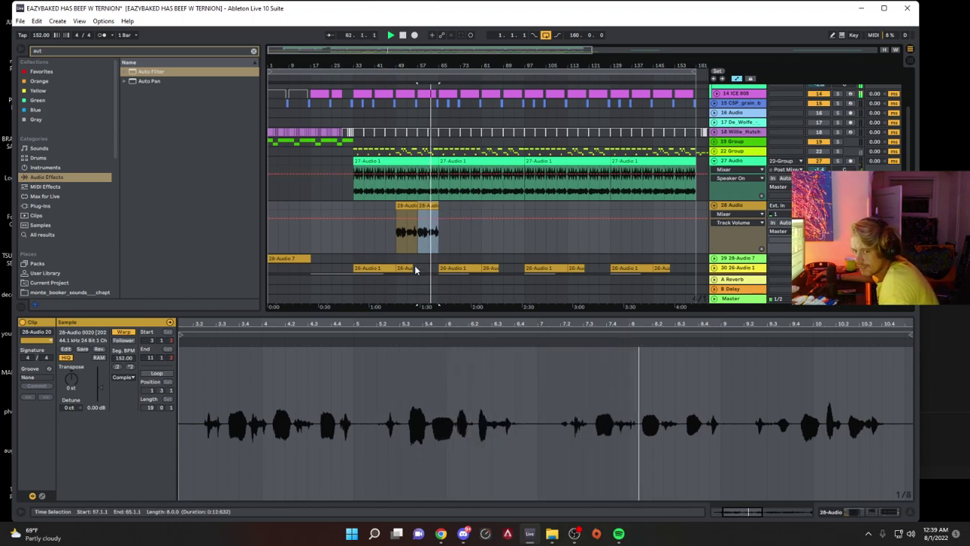
key(ctrl+d)
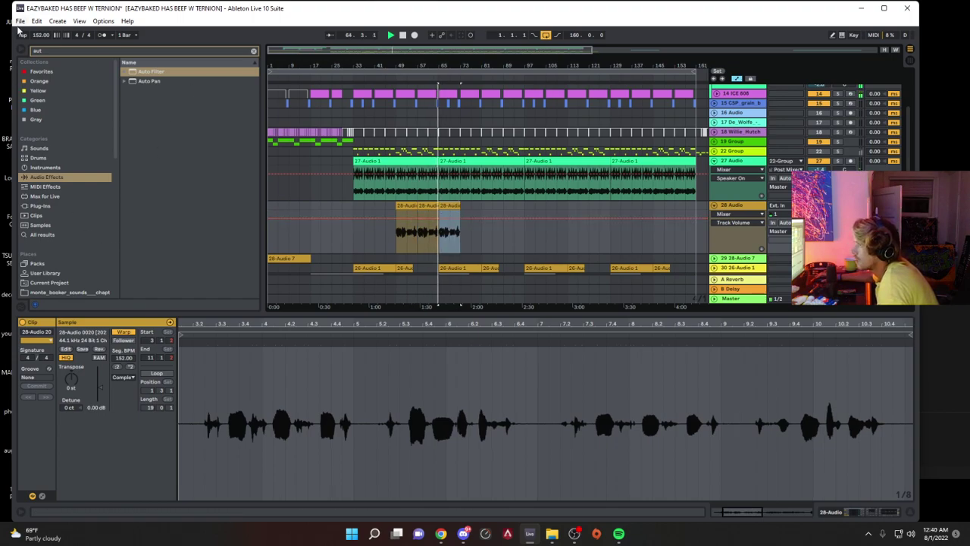
key(0)
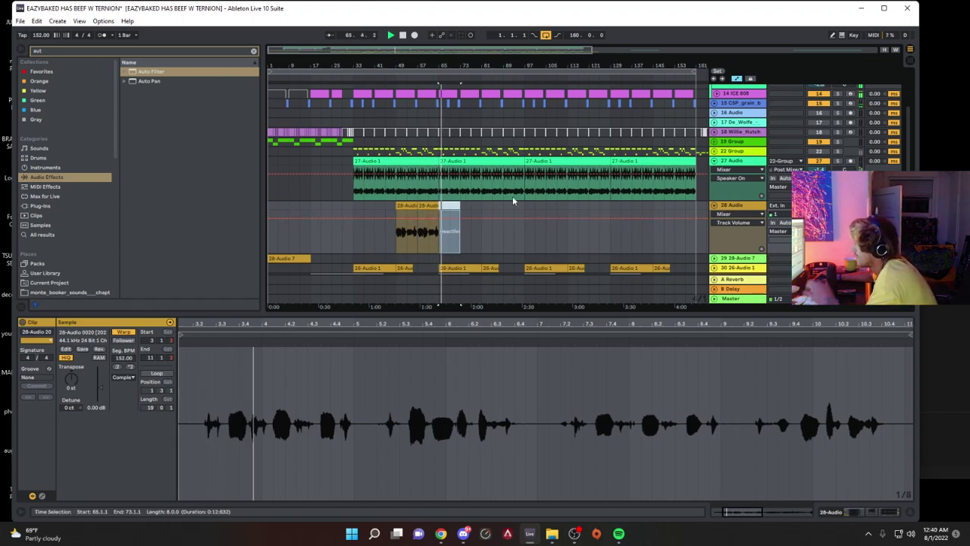
Step: Play the set from bar 17 and delete the two active clips between bars 49 and 65 on track 28
click(355, 198)
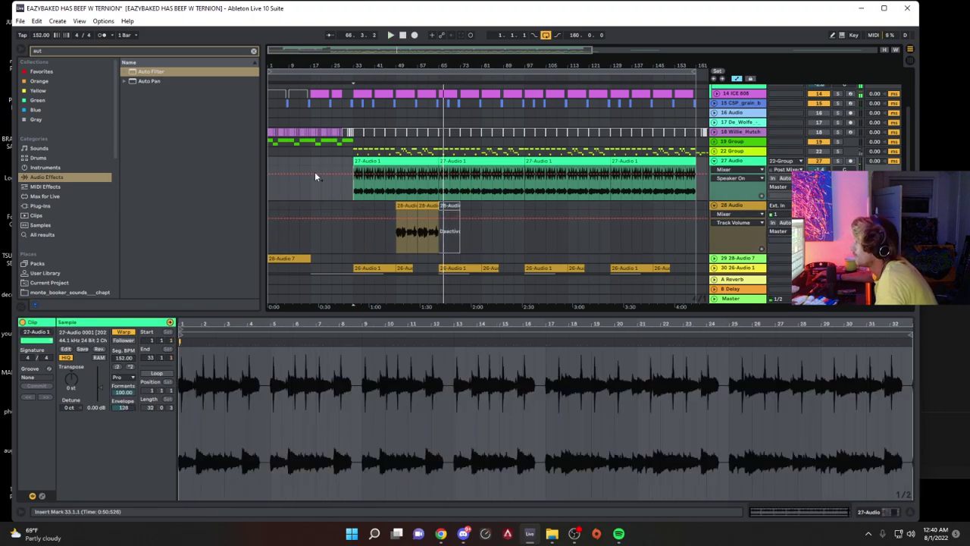
click(310, 195)
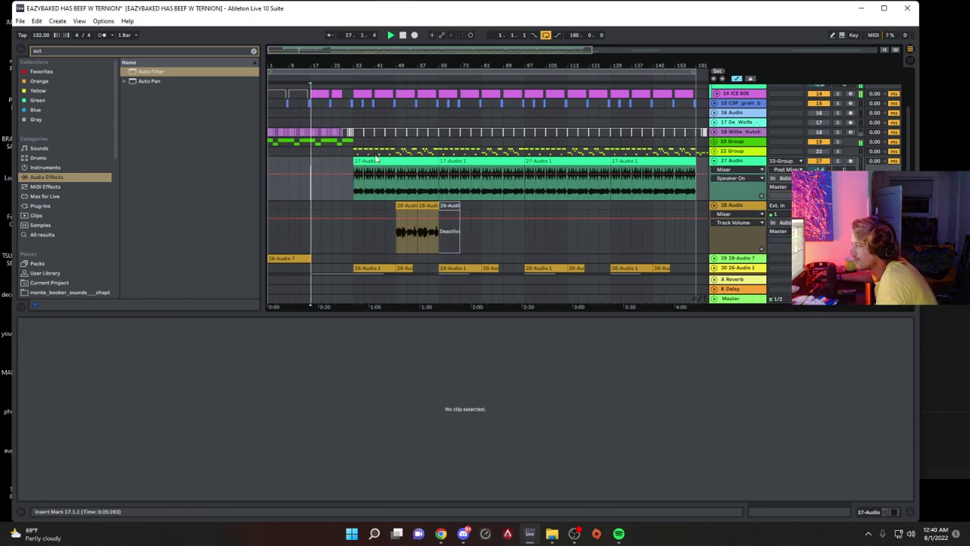
click(407, 207)
drag(407, 208, 427, 202)
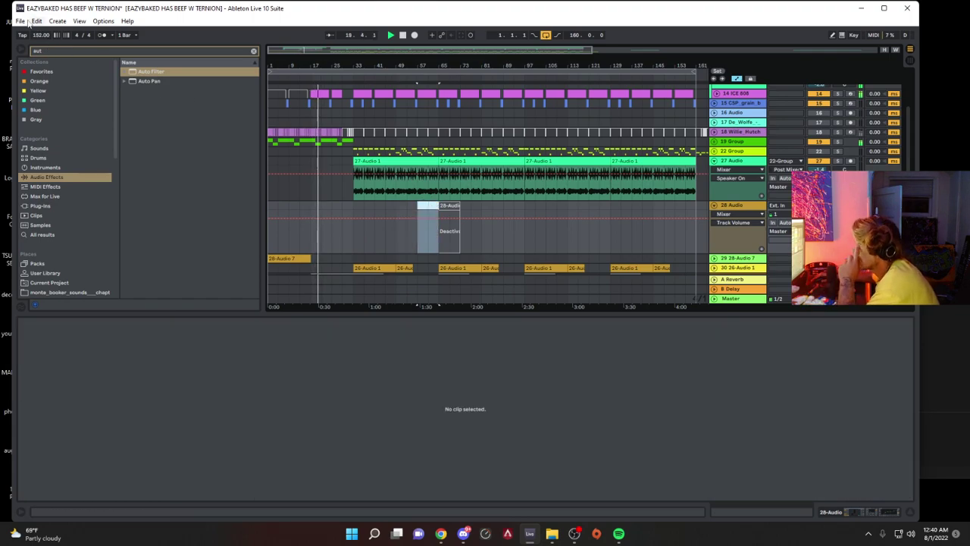
Step: Record another take on audio track 28 from about bar 31 to bar 52
click(21, 21)
mouse_move(72, 54)
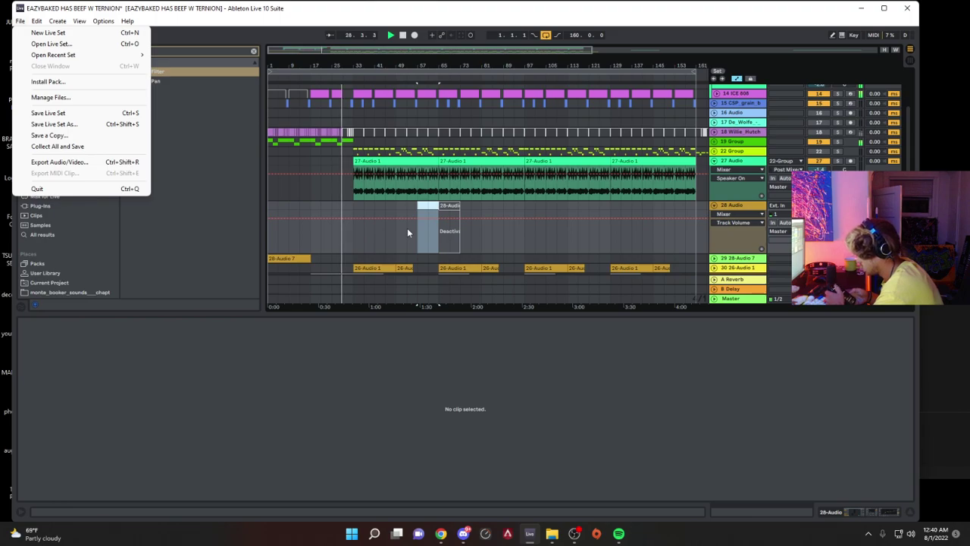
click(420, 38)
click(416, 35)
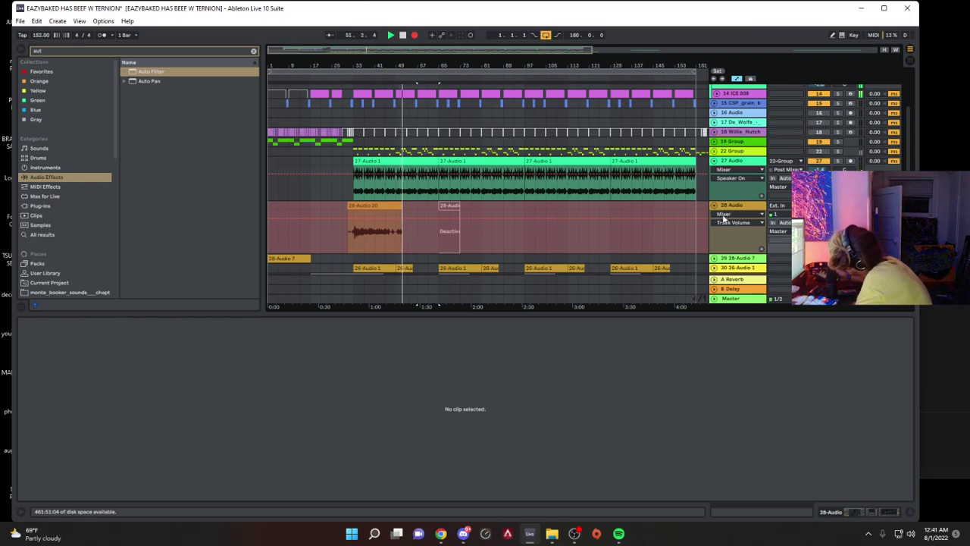
key(space)
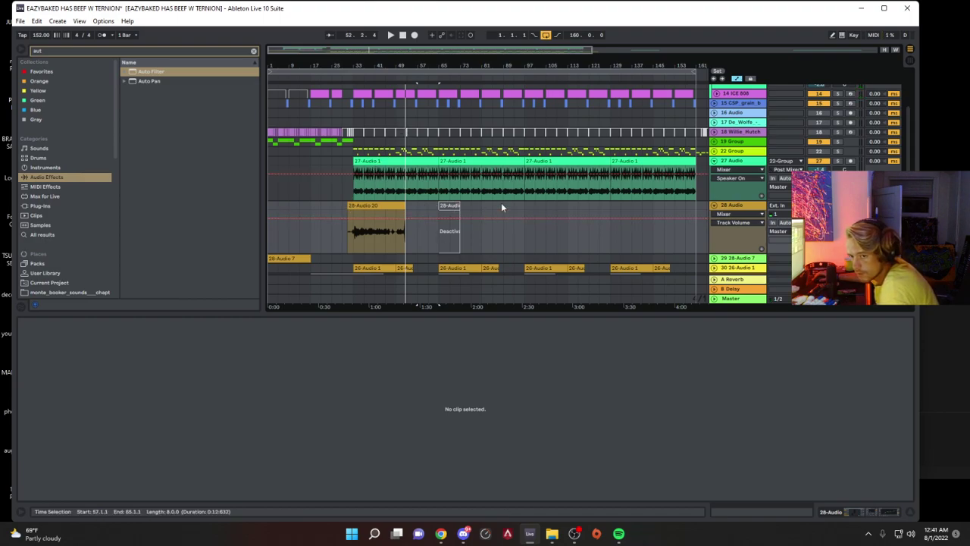
Step: Play the new track 28 take from bar 33 and split it there, selecting the part that follows
click(356, 239)
key(space)
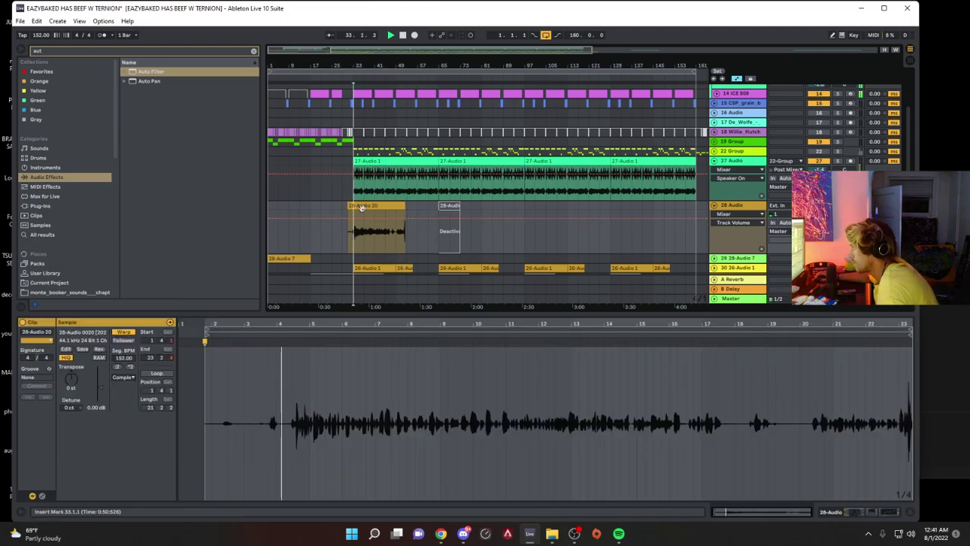
drag(274, 322, 339, 343)
key(ctrl+e)
click(401, 206)
key(space)
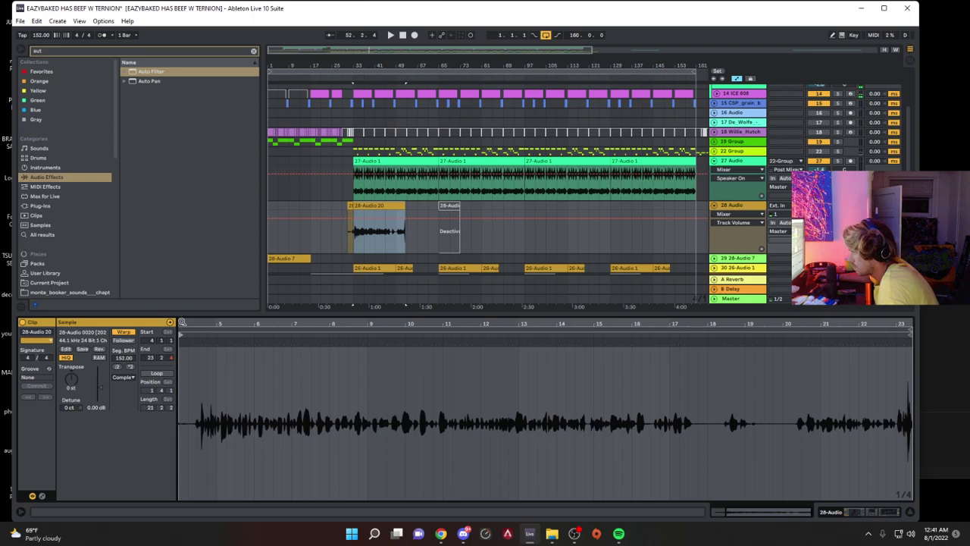
Step: Shift the sample start of the track 28 clip at bar 33 to 4.1.2 and listen to its timing
drag(285, 322, 212, 332)
click(210, 337)
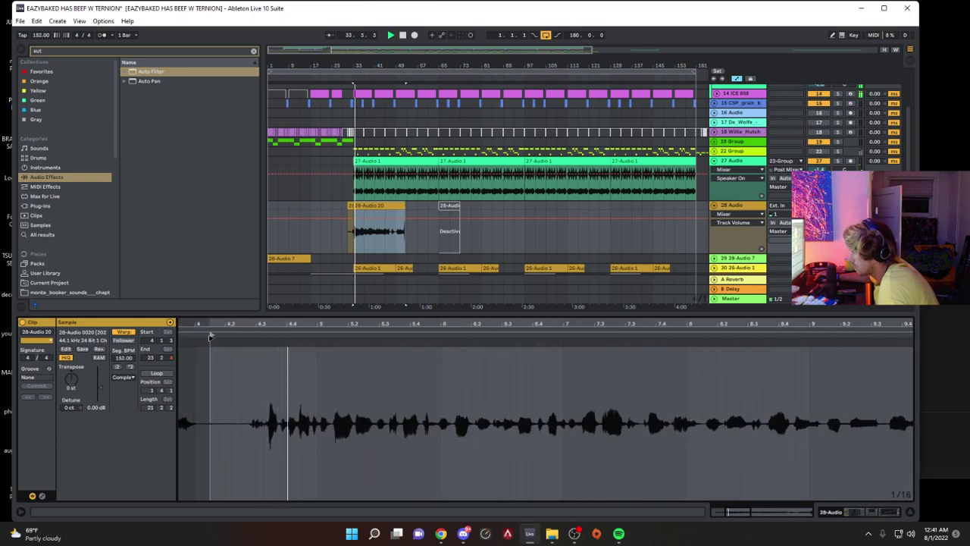
click(204, 335)
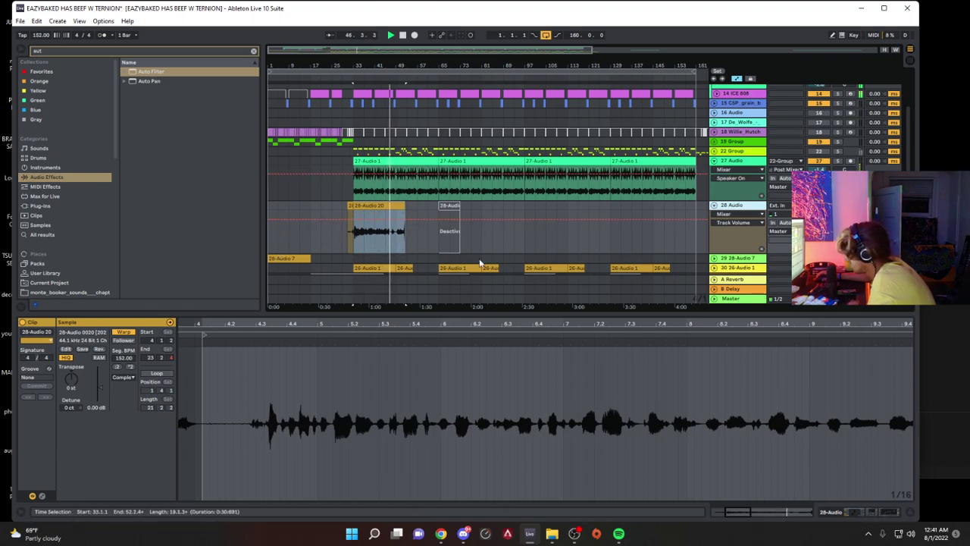
key(space)
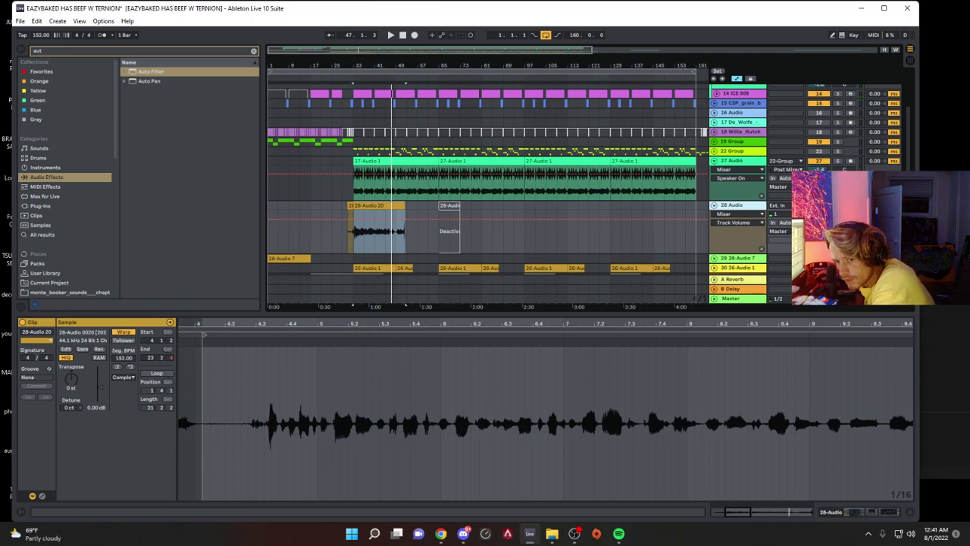
Step: Open the recent set "CATCH AN L", saving the changes to "EAZYBAKED HAS BEEF W TERNION"
click(22, 21)
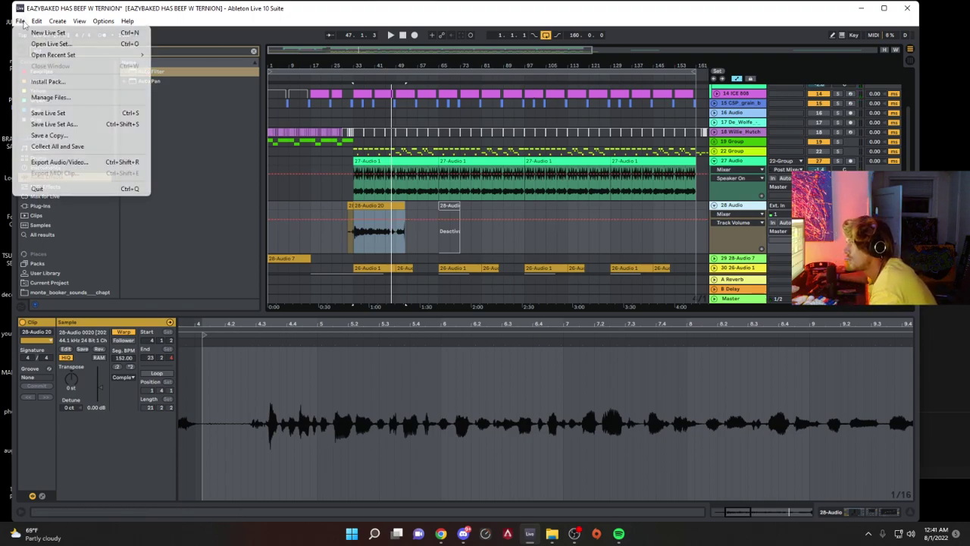
mouse_move(53, 55)
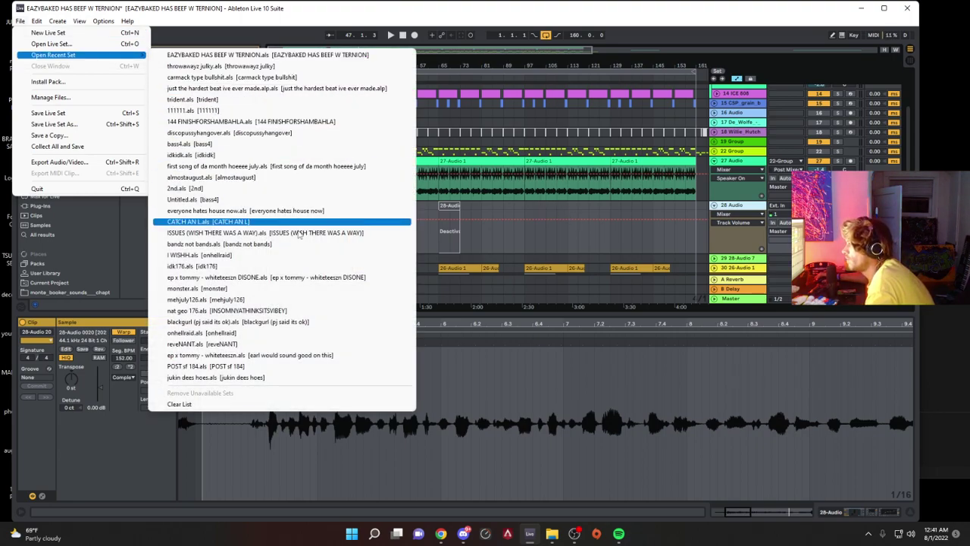
click(309, 219)
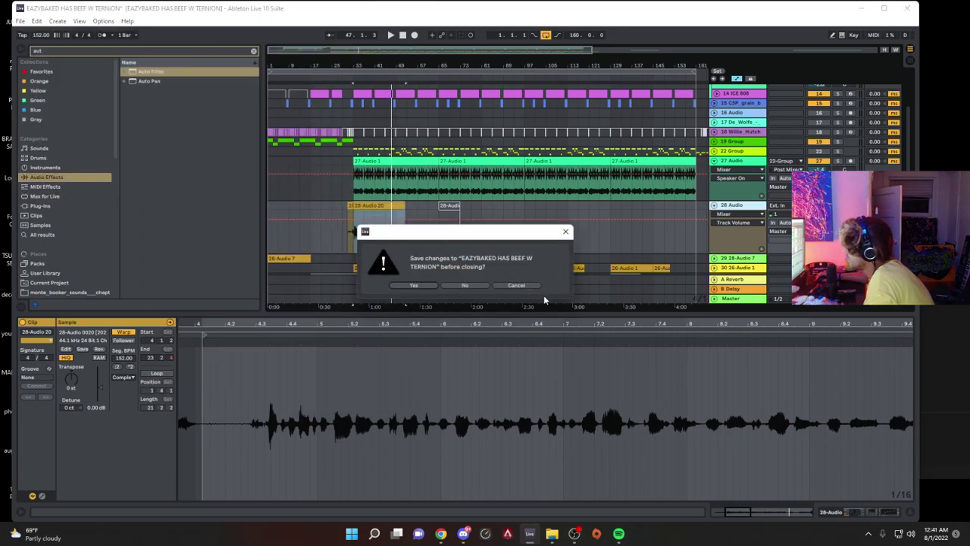
key(Return)
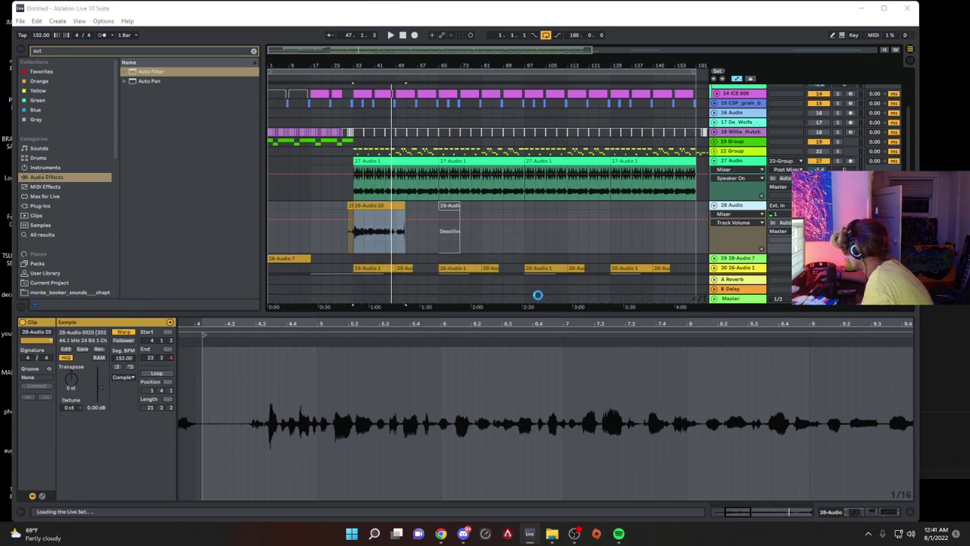
Step: Play "everyone hates house now" from the start of its eight-bar loop to listen to it
key(space)
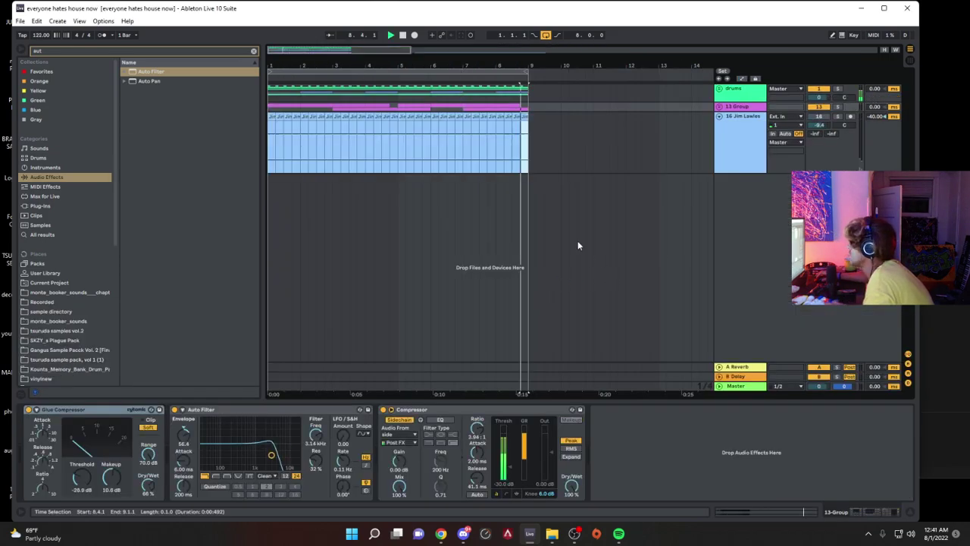
key(space)
click(469, 70)
key(space)
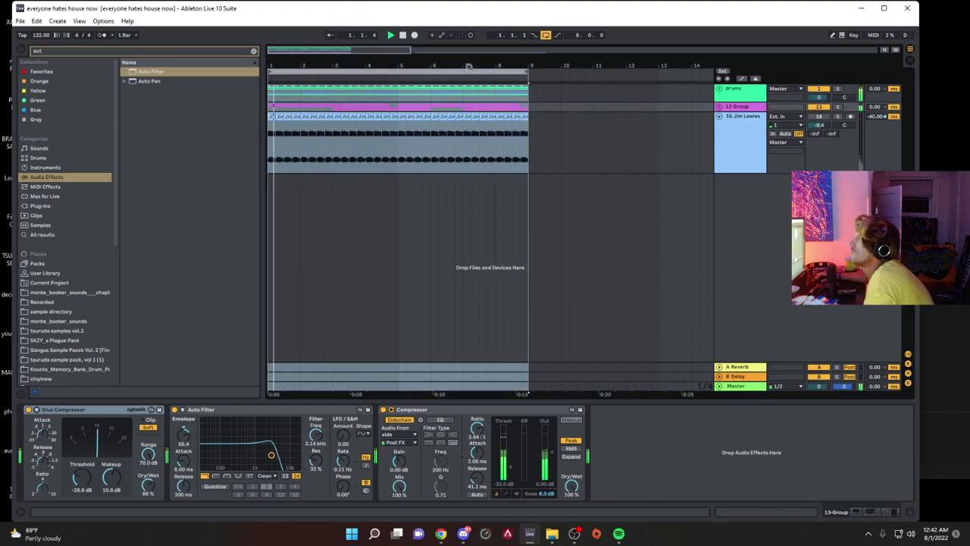
Step: Open the recent set "ISSUES (WISH THERE WAS A WAY)", allowing the audio to stop
click(36, 21)
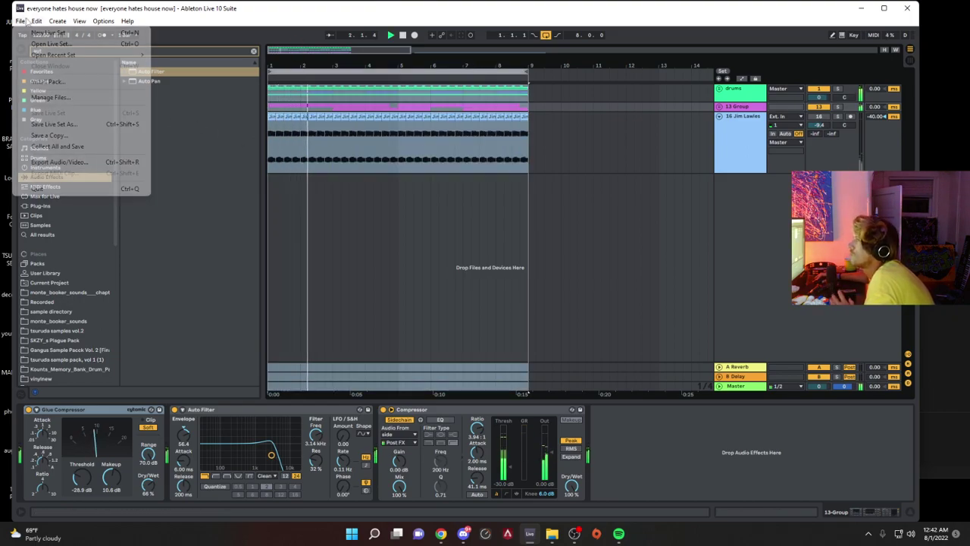
mouse_move(21, 21)
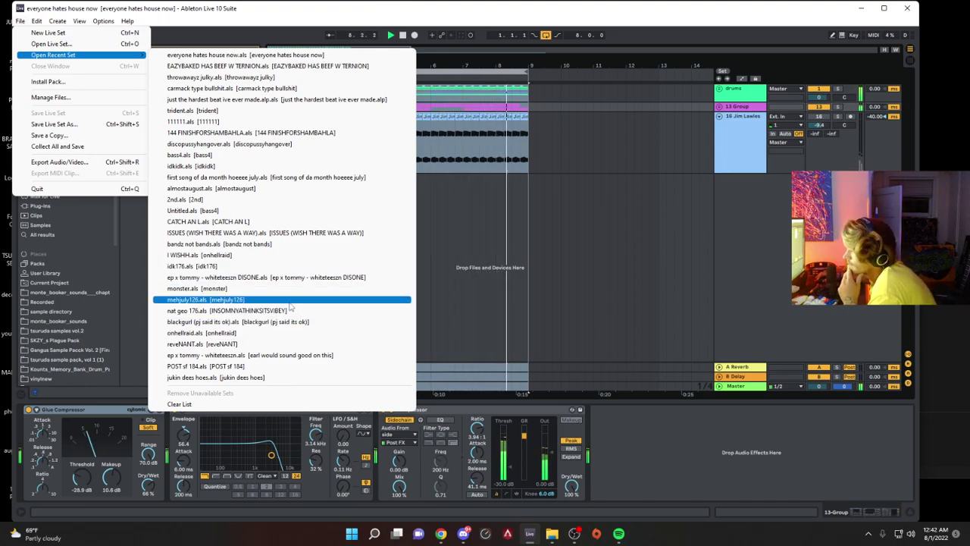
click(312, 234)
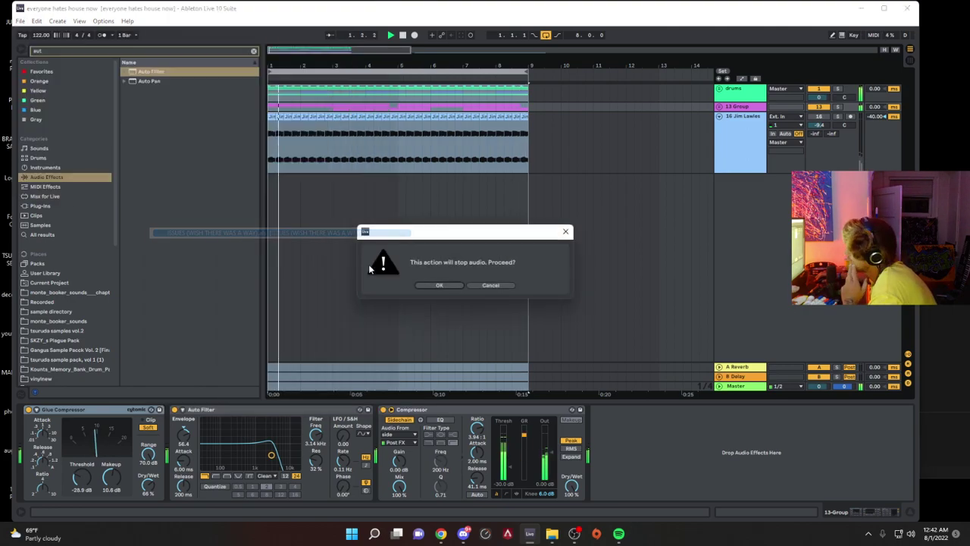
click(430, 280)
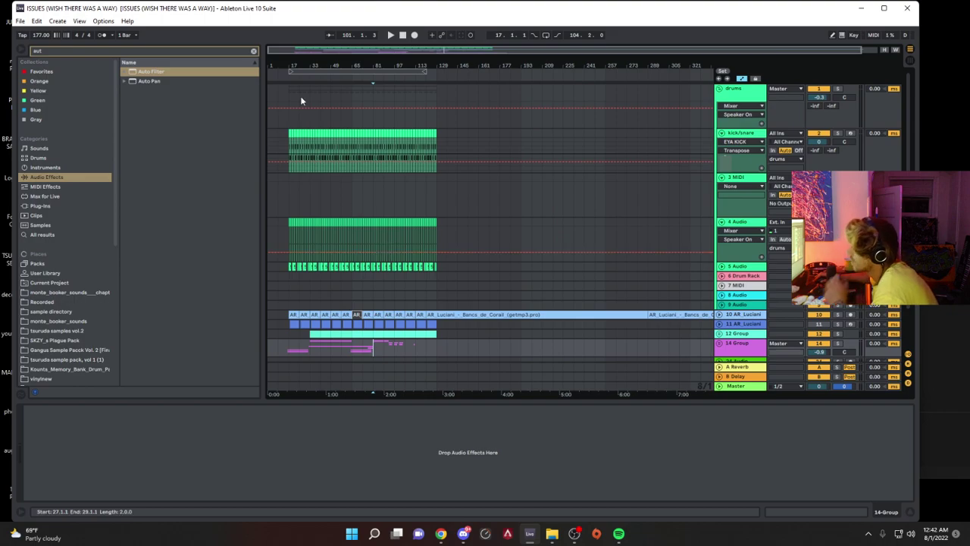
Step: During playback from bar 17, set the Master's Multiband amount to 60%, Glue Compressor threshold to -19.4 dB and dry/wet to 60%, and Limiter gain to 5.63 dB
click(322, 70)
key(space)
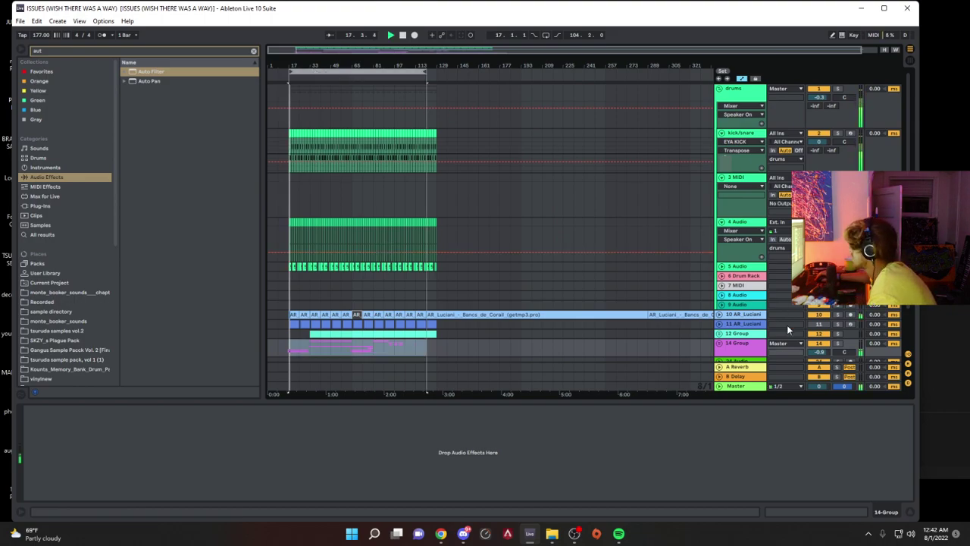
scroll(790, 321, down, 2)
click(750, 387)
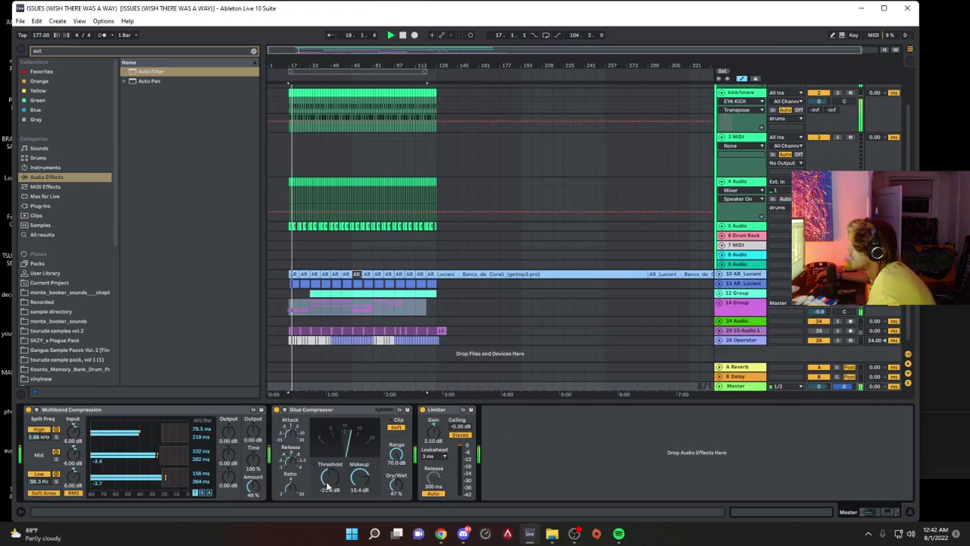
drag(258, 490, 259, 479)
drag(396, 489, 398, 473)
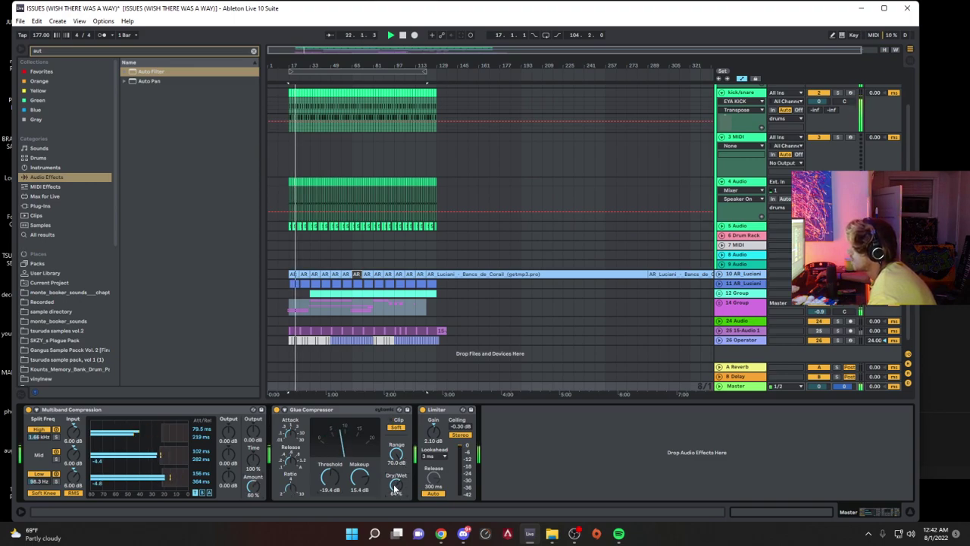
drag(433, 432, 433, 424)
drag(394, 486, 394, 490)
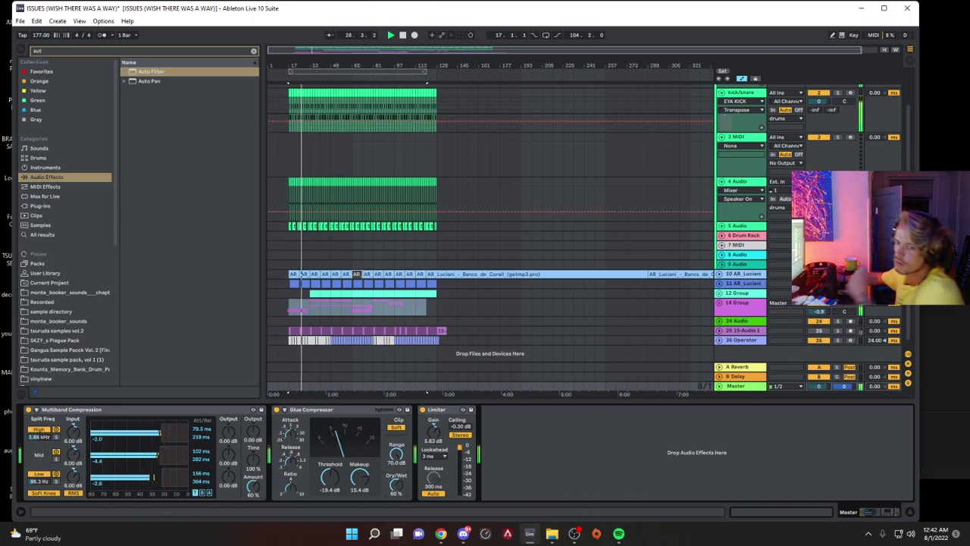
Step: Balance the 14 Group track's volume by ear during playback, settling at about -1.8 dB
mouse_move(818, 310)
mouse_down()
mouse_move(819, 326)
mouse_move(818, 313)
mouse_up()
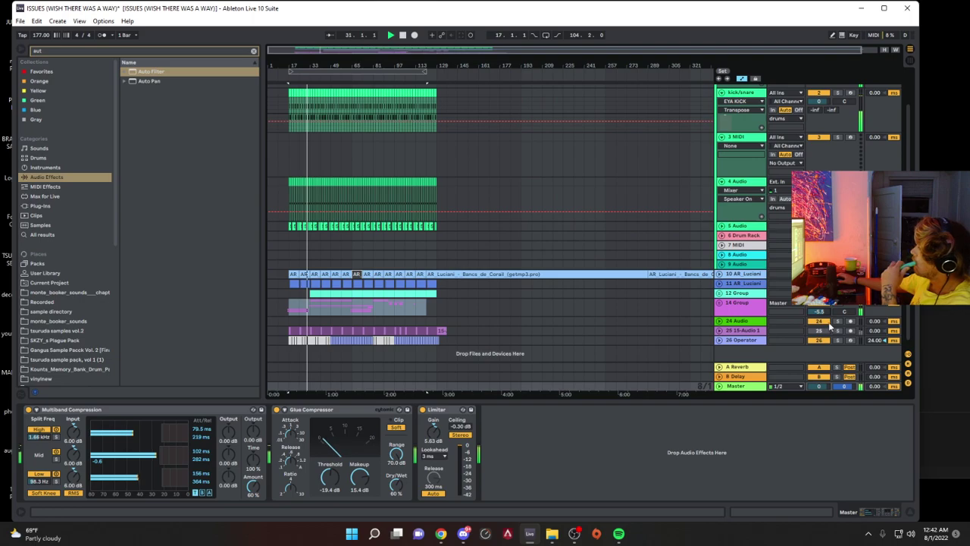
drag(819, 315, 821, 308)
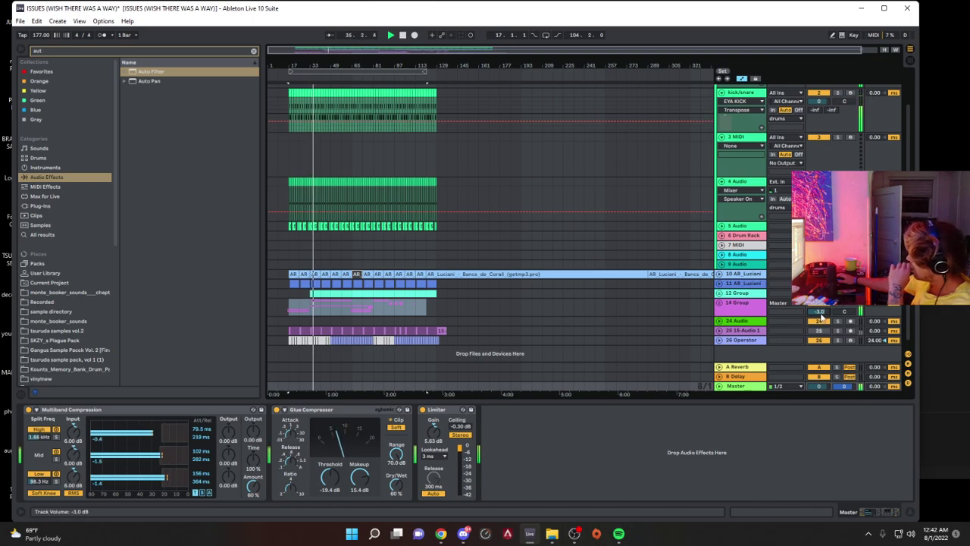
drag(824, 312, 825, 310)
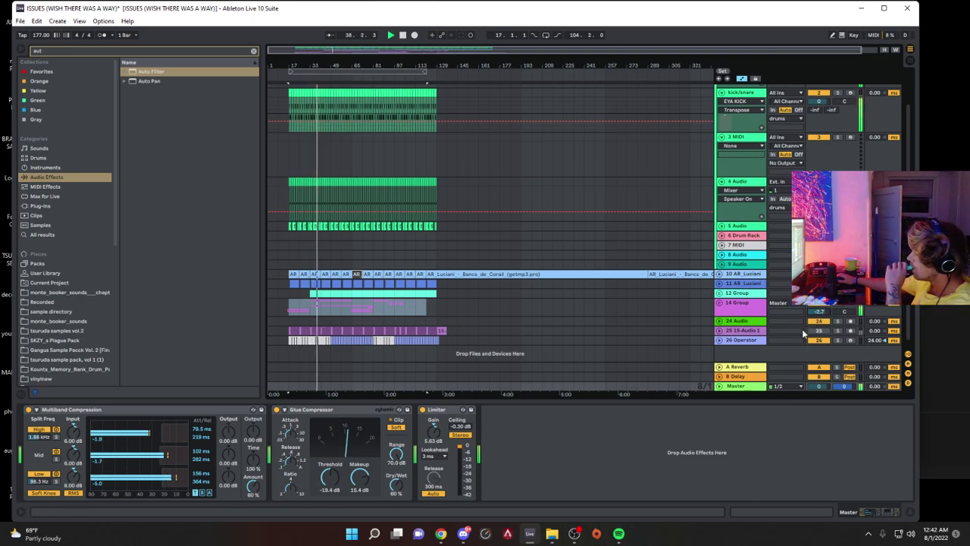
drag(825, 312, 824, 308)
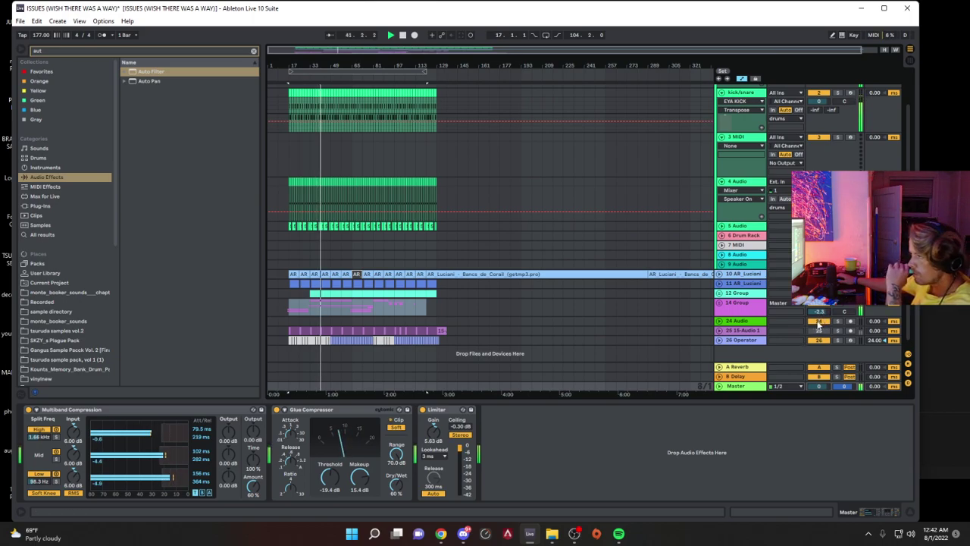
drag(820, 312, 818, 313)
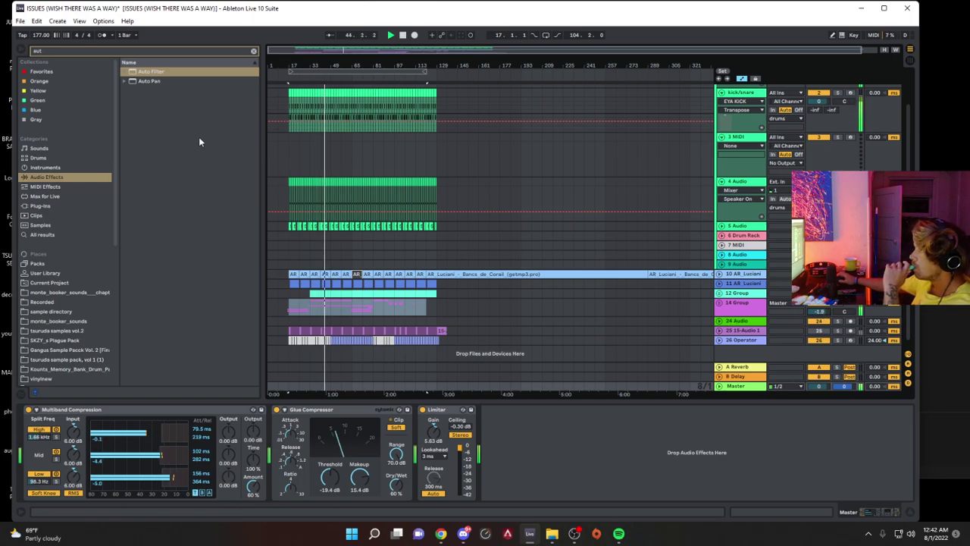
click(20, 21)
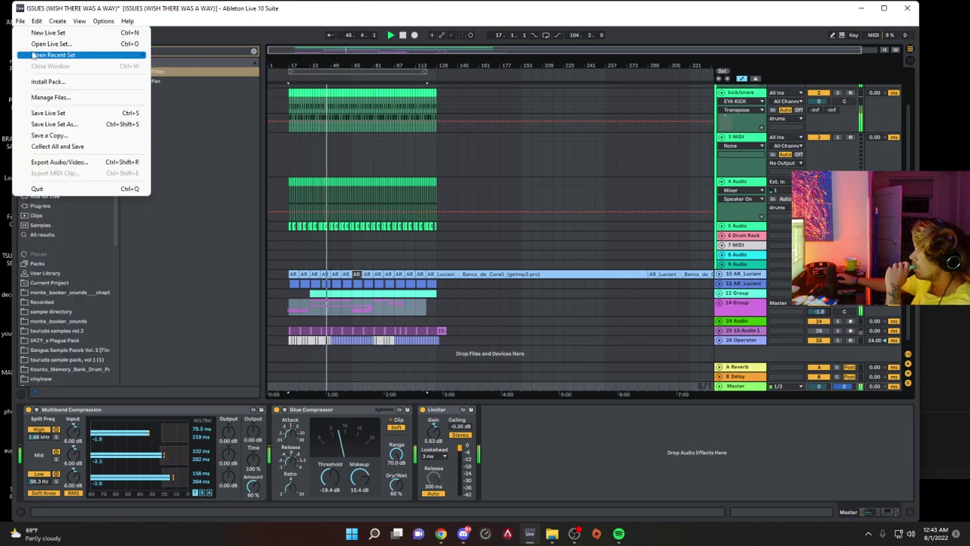
mouse_move(75, 56)
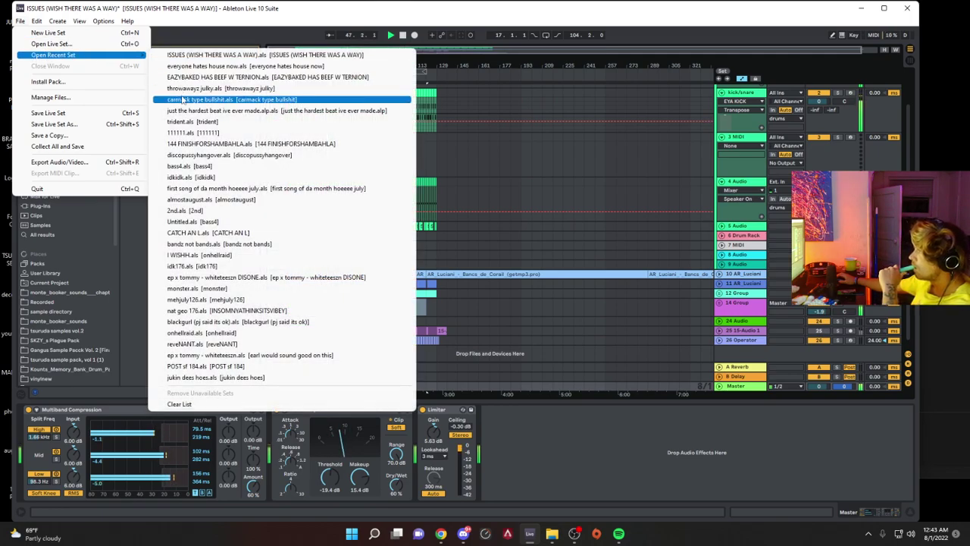
click(588, 285)
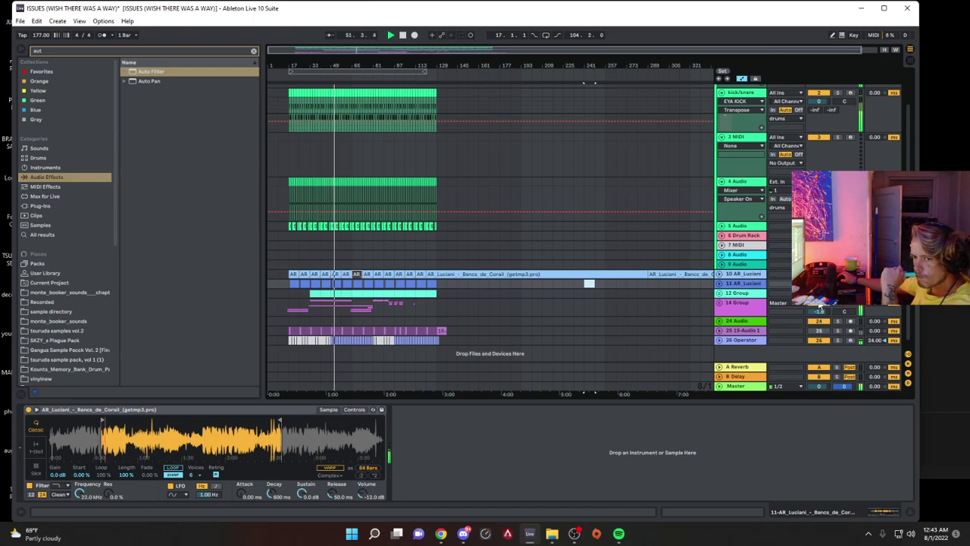
click(820, 304)
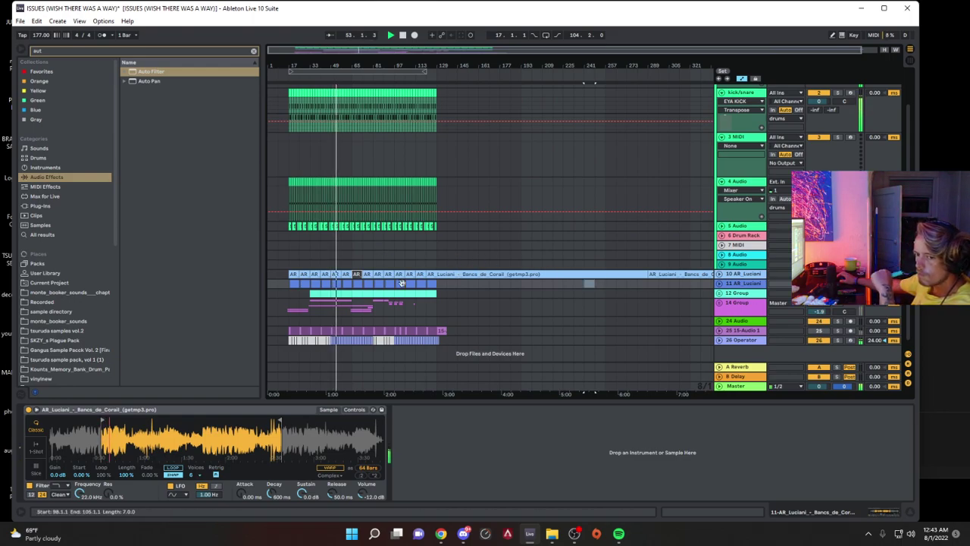
Step: Stop playback and create a new Live set, saving the changes to "ISSUES (WISH THERE WAS A WAY)"
click(403, 35)
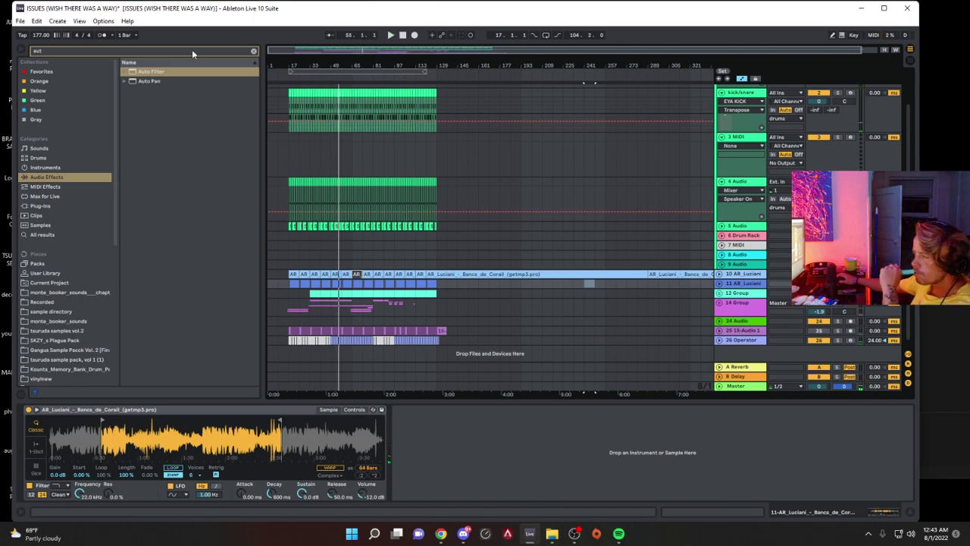
click(20, 21)
click(47, 33)
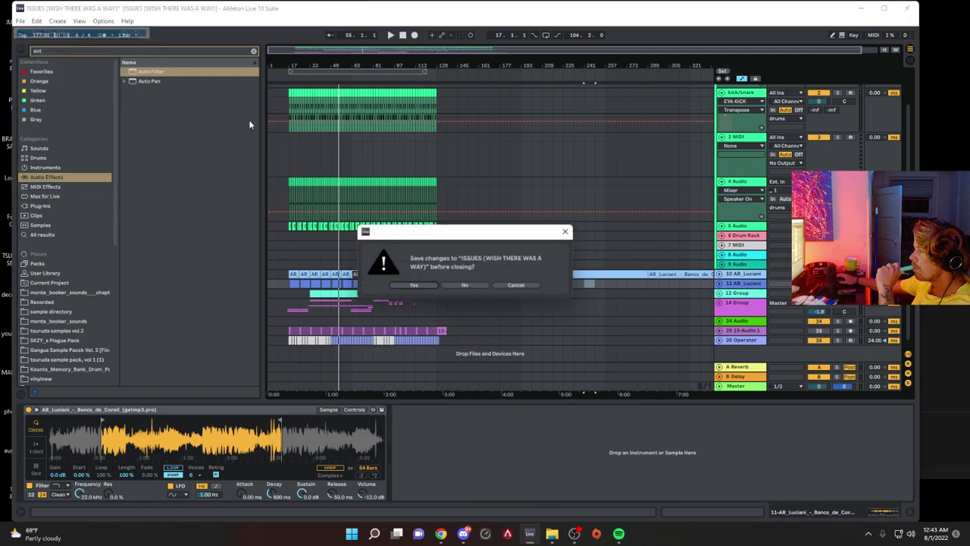
click(400, 282)
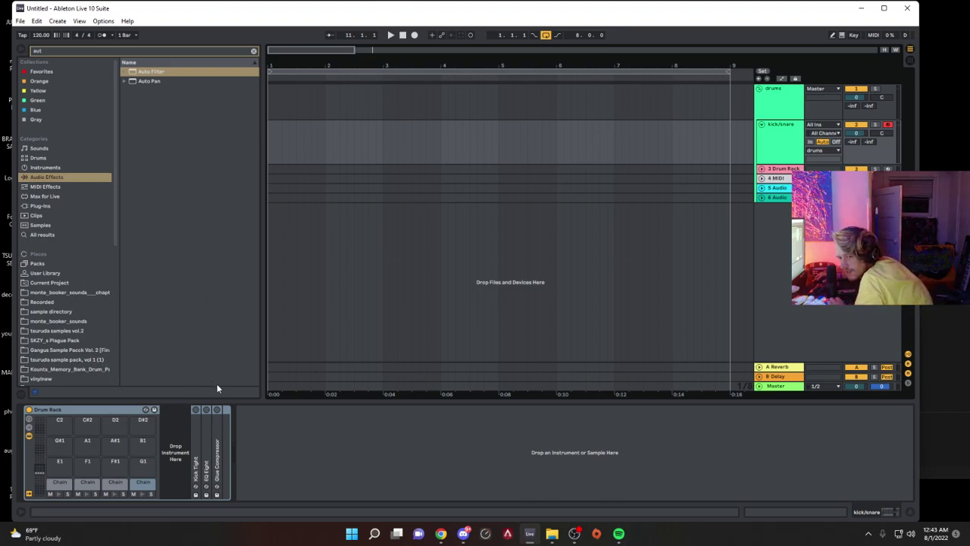
Step: Clear the browser search and look through the sample folders, ending in "tsuruda samples vol.2"
click(83, 312)
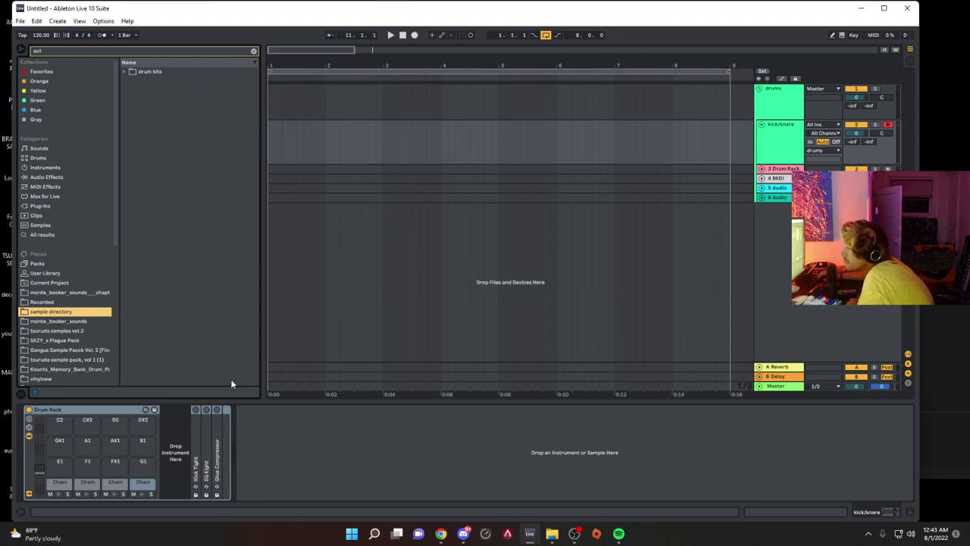
click(80, 378)
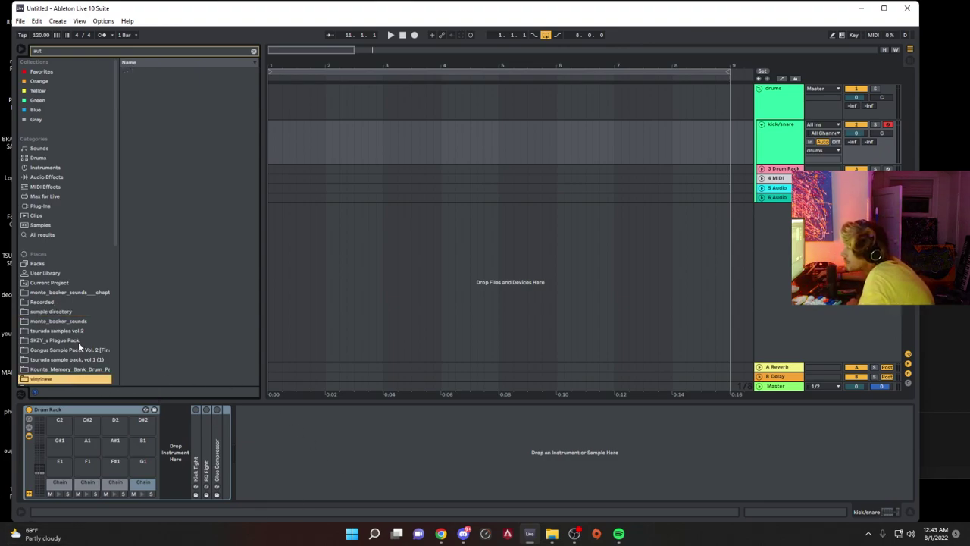
click(254, 50)
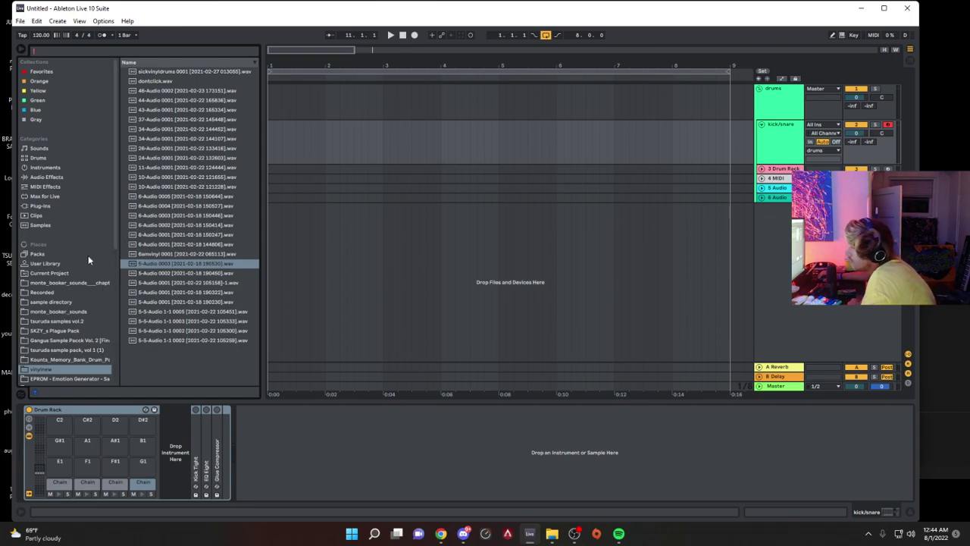
click(82, 283)
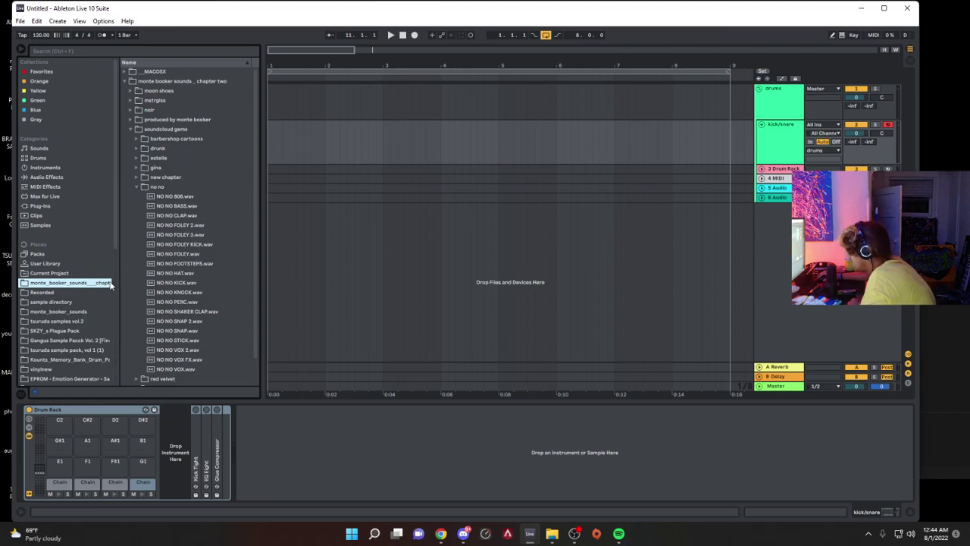
click(80, 322)
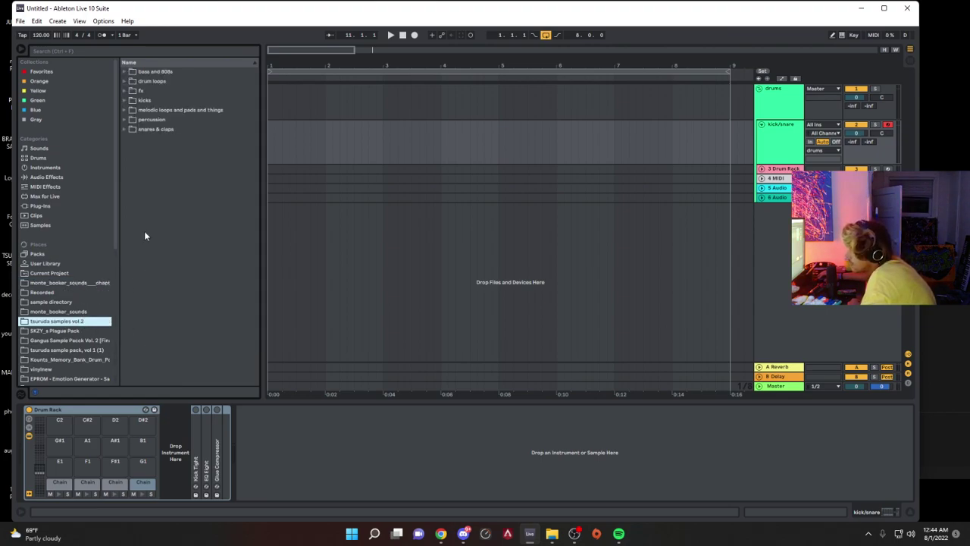
Step: Audition kick samples in the kicks folder of "tsuruda samples vol.2", including the kick, juul, jabba and keep this kick files
click(125, 100)
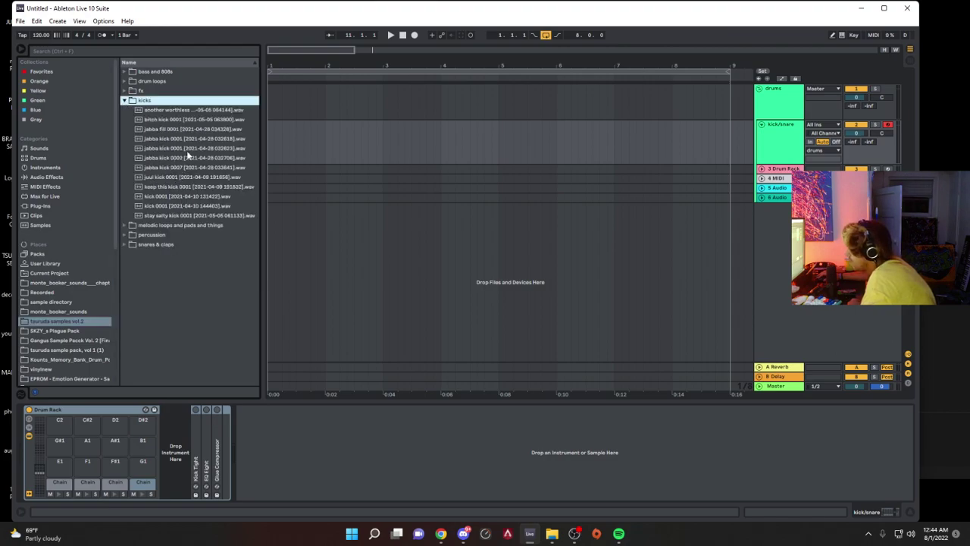
click(203, 199)
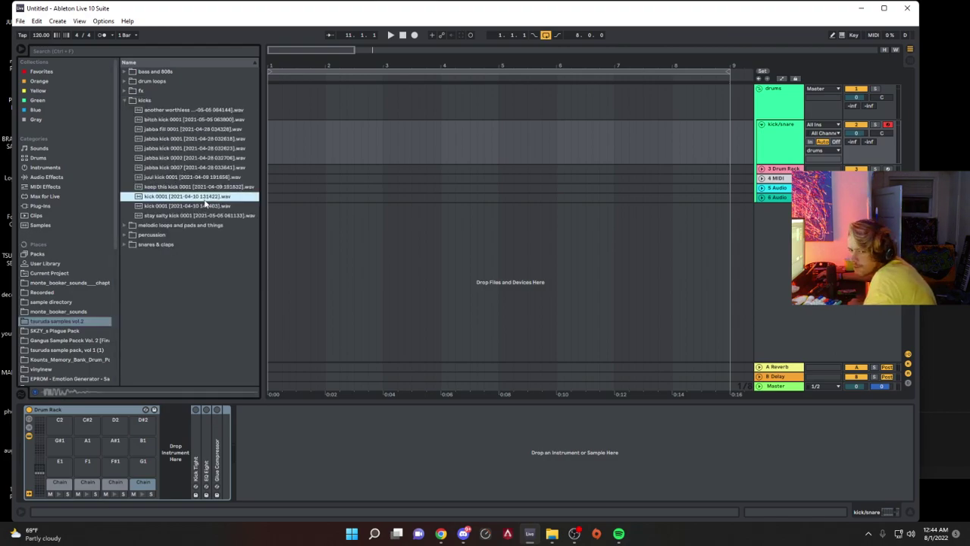
click(214, 177)
click(211, 159)
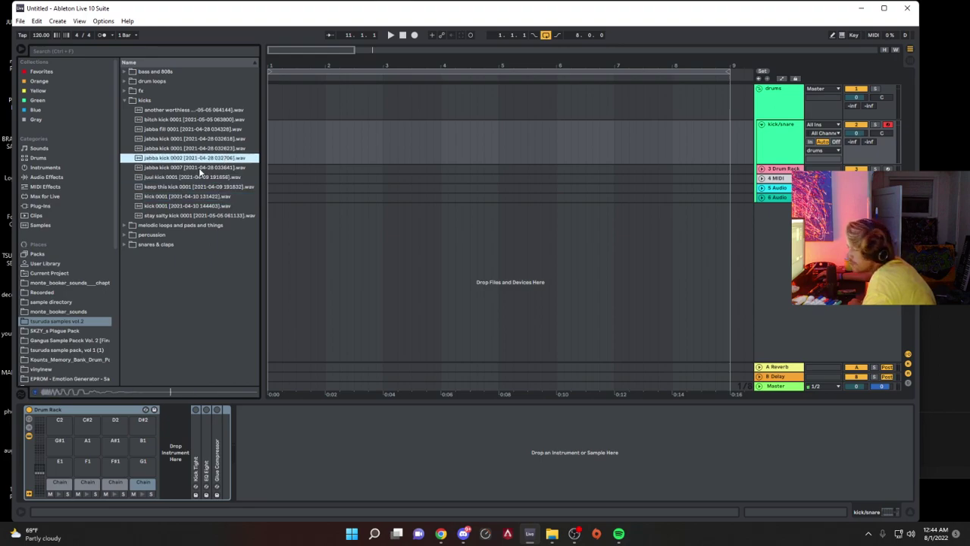
key(Up)
key(Up)
key(Up)
click(195, 140)
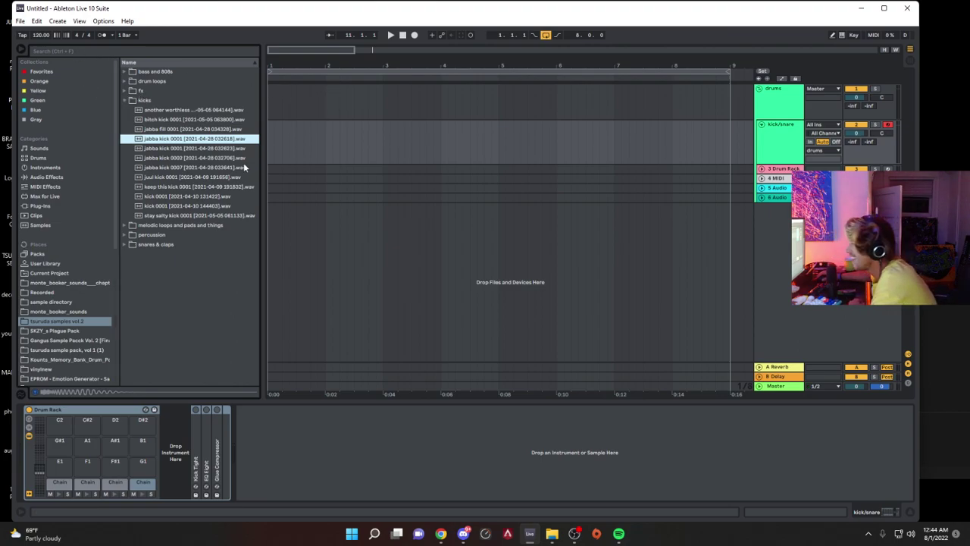
click(217, 188)
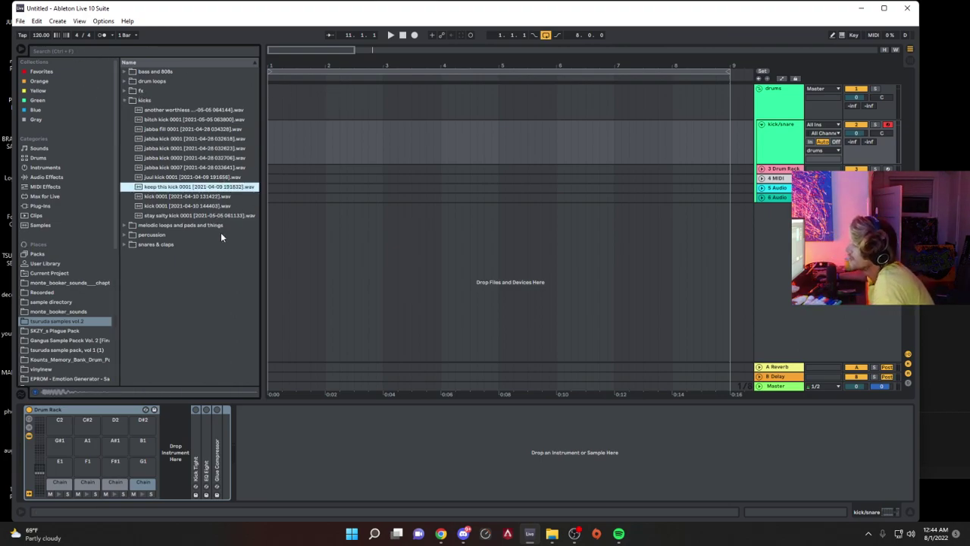
Step: Audition clap, snap and snare samples in the snares & claps folder, including kendama clap, piss snare, snap 0002 and snare 0001
click(124, 243)
click(186, 196)
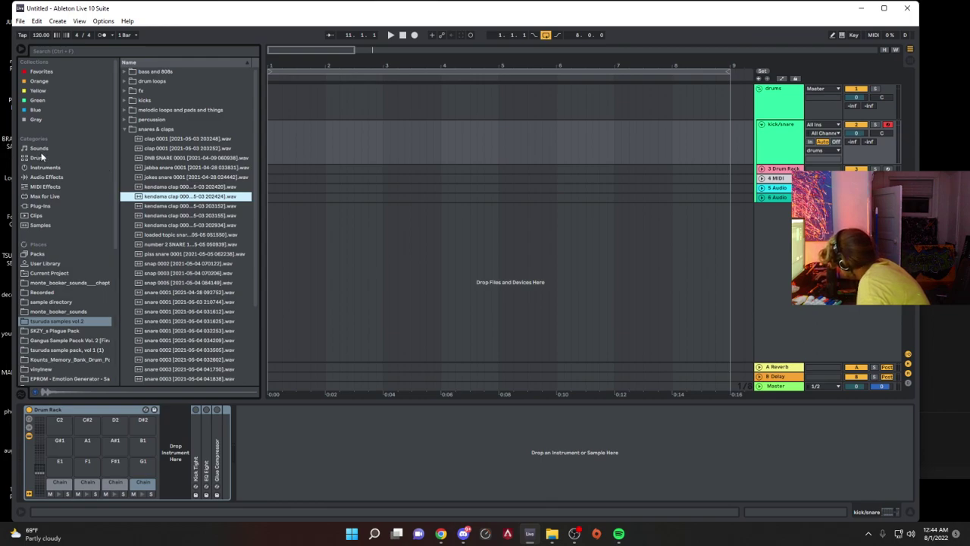
key(space)
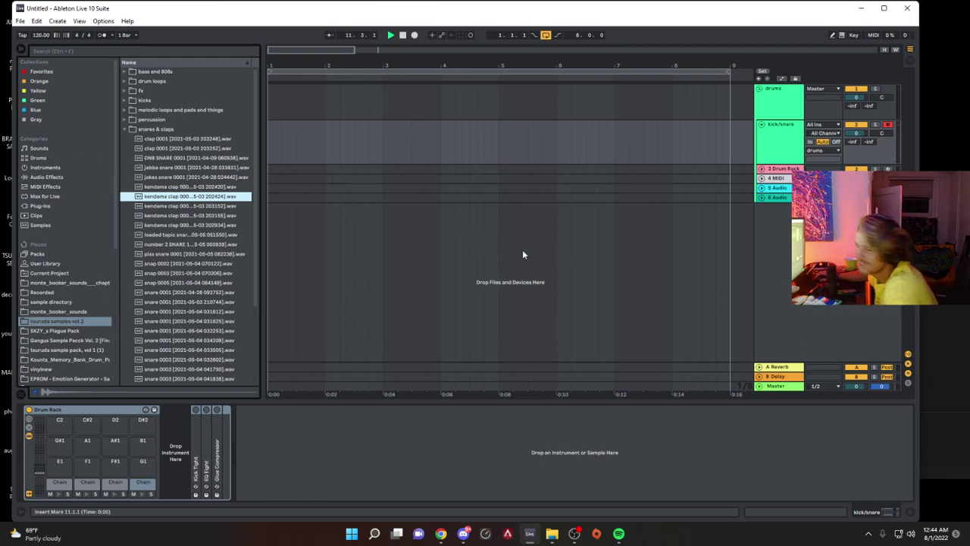
click(225, 216)
click(214, 236)
click(205, 255)
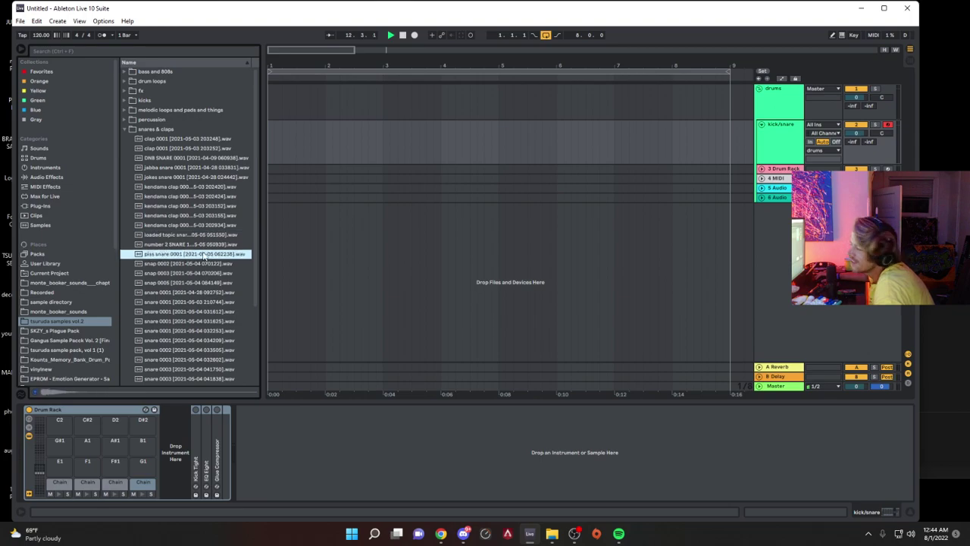
click(197, 265)
click(796, 160)
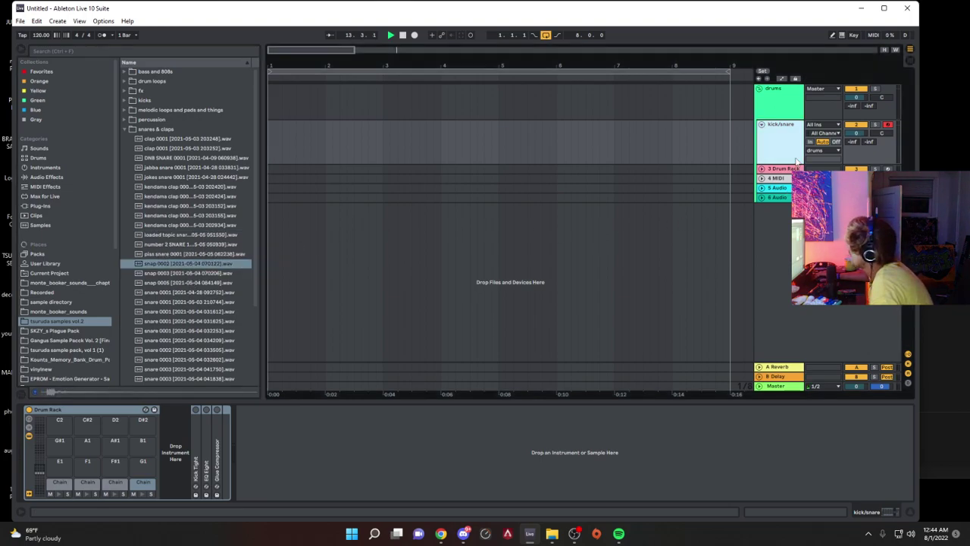
click(251, 271)
click(207, 293)
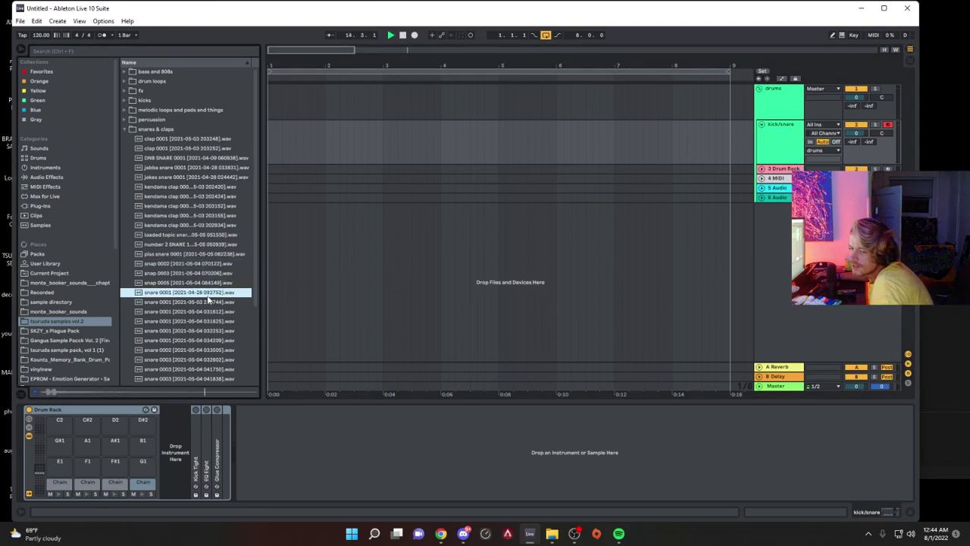
Step: Audition the remaining snares in the folder, including snare 0003, snare 0007, stay salty snare, stupid snare and tumby snare
scroll(208, 300, down, 2)
click(219, 310)
scroll(220, 310, down, 1)
click(773, 178)
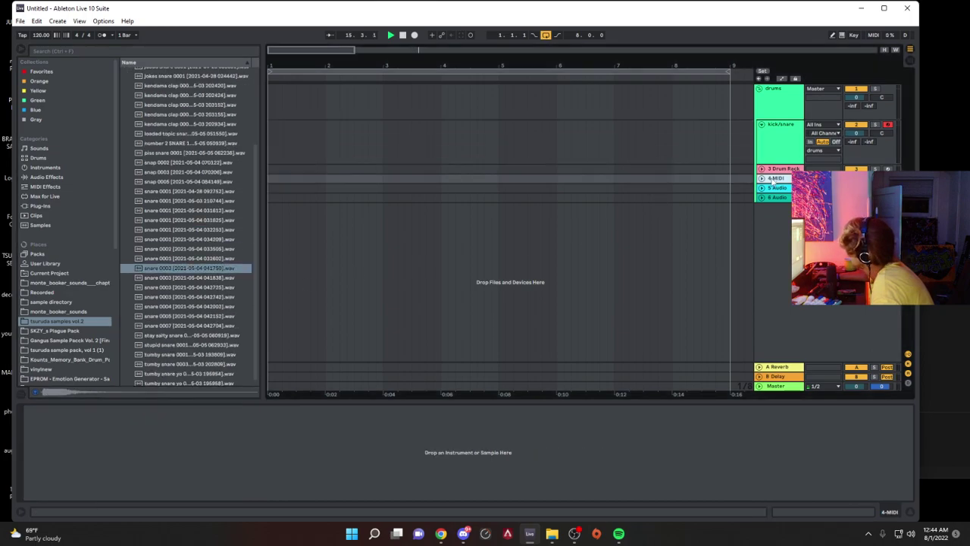
click(208, 297)
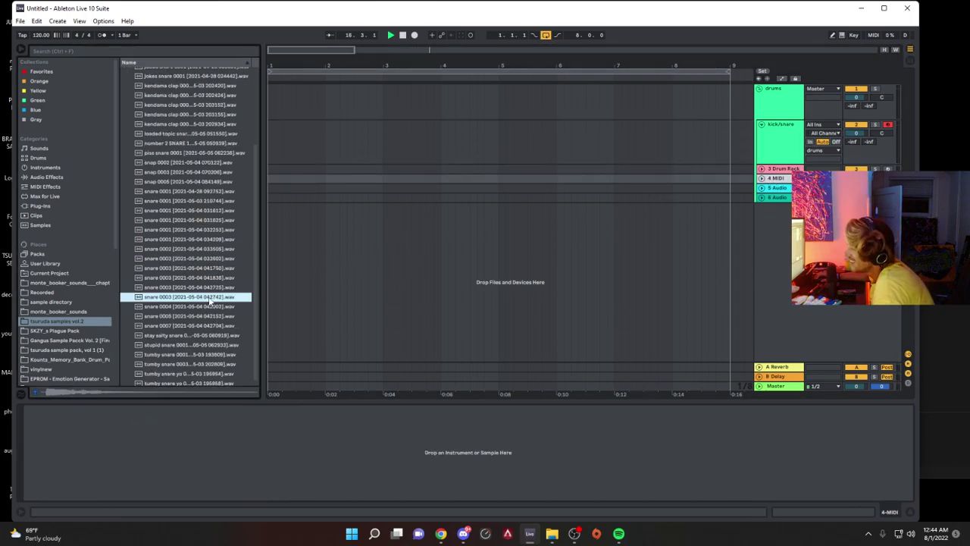
click(200, 315)
click(233, 334)
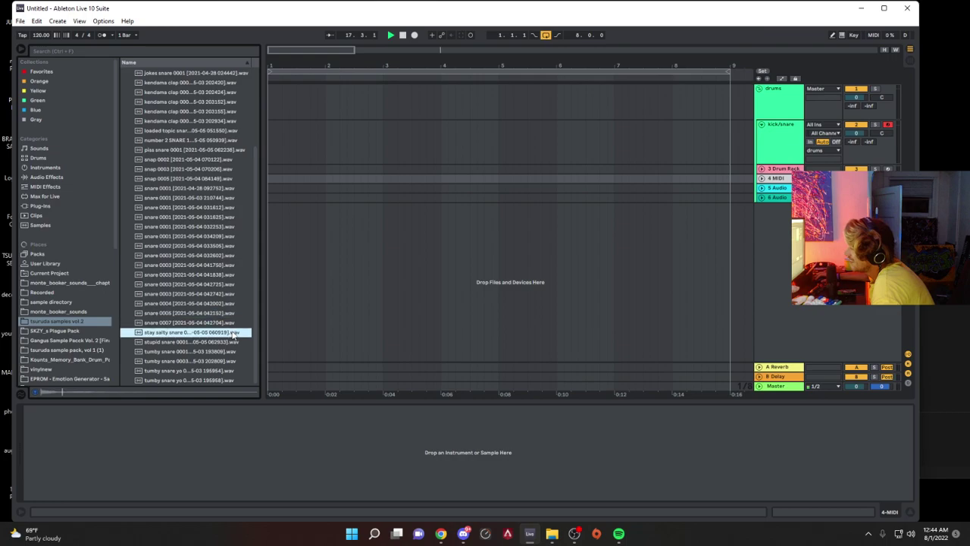
click(194, 342)
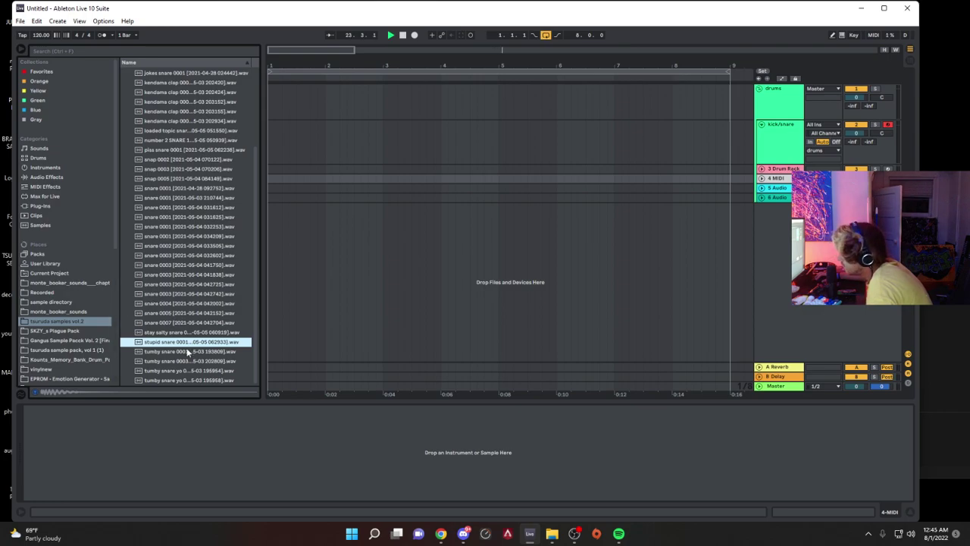
scroll(242, 161, up, 2)
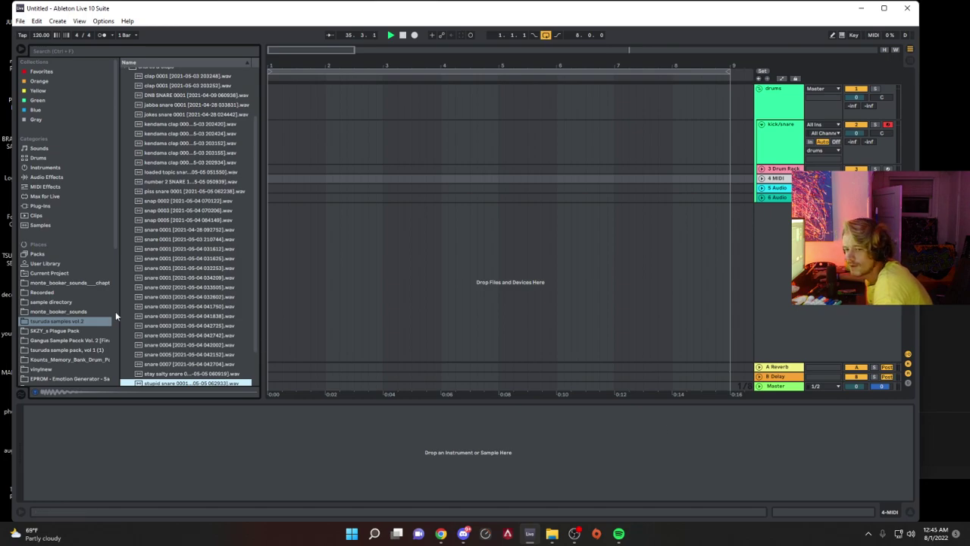
scroll(137, 291, down, 2)
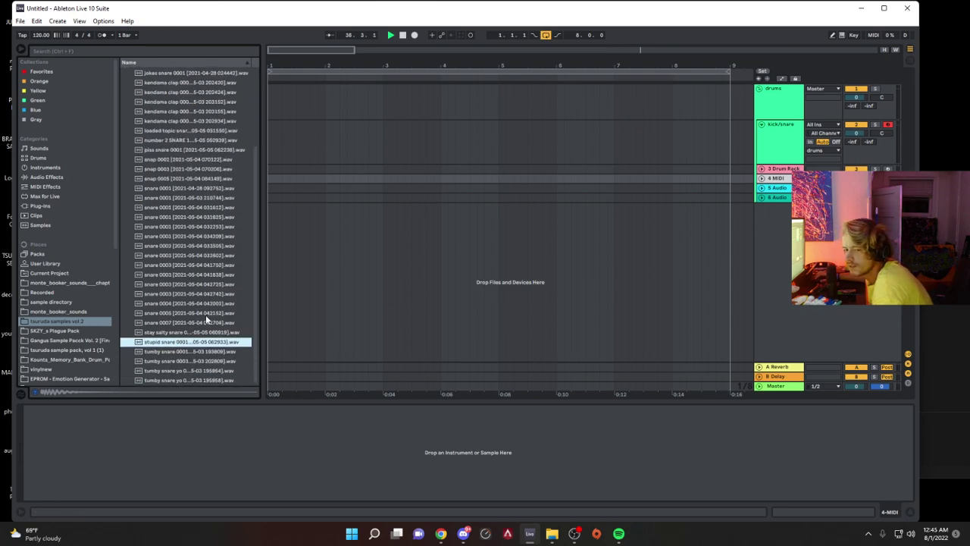
click(199, 353)
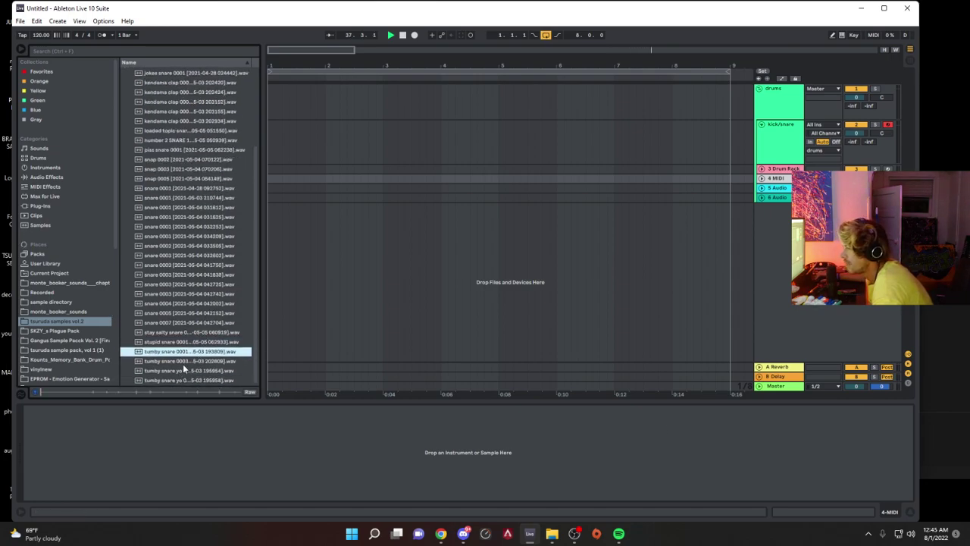
click(182, 364)
Step: Open the samplepack3 folder and audition loops in its "melodic elements loops n shit" subfolder, including sp3 1 and sp3 132 3
scroll(57, 339, down, 5)
scroll(63, 338, down, 4)
click(63, 370)
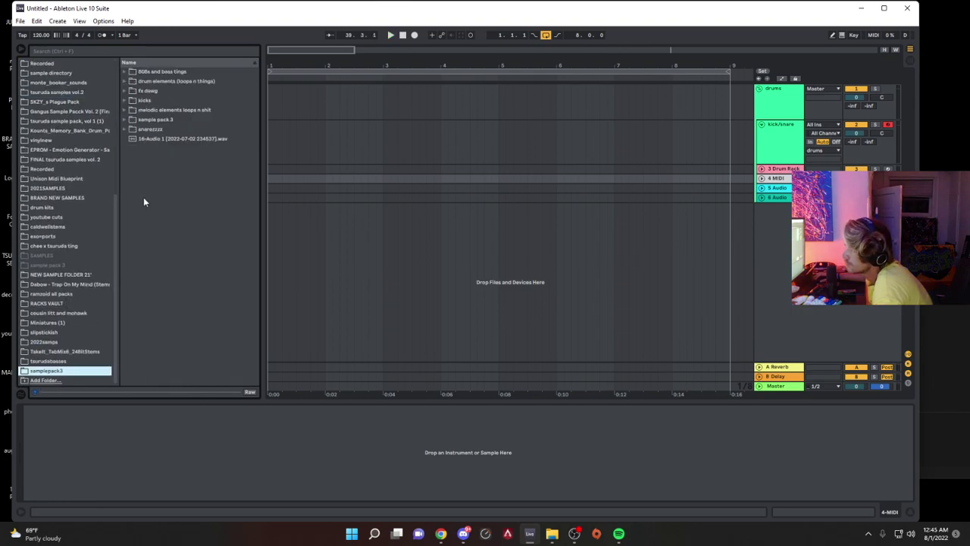
click(130, 130)
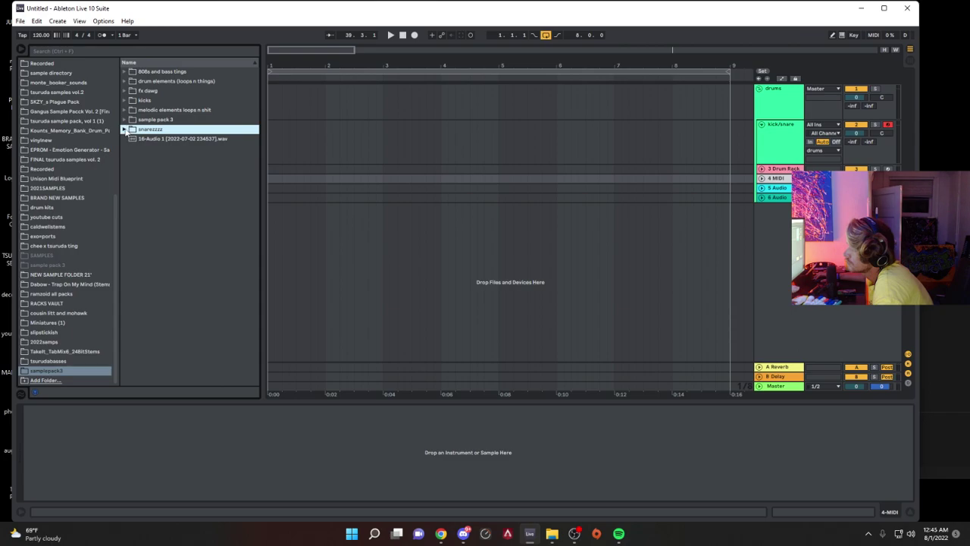
click(125, 119)
click(124, 109)
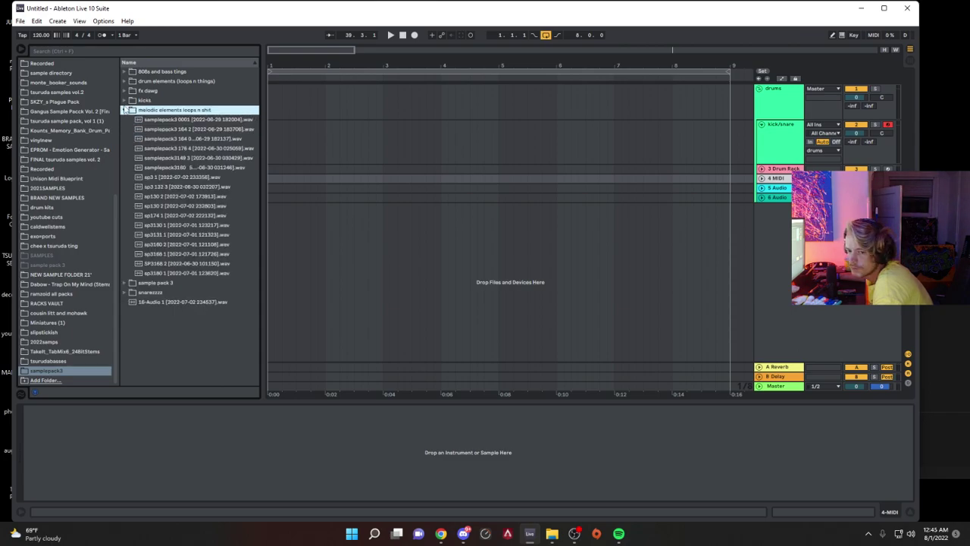
click(154, 129)
click(166, 177)
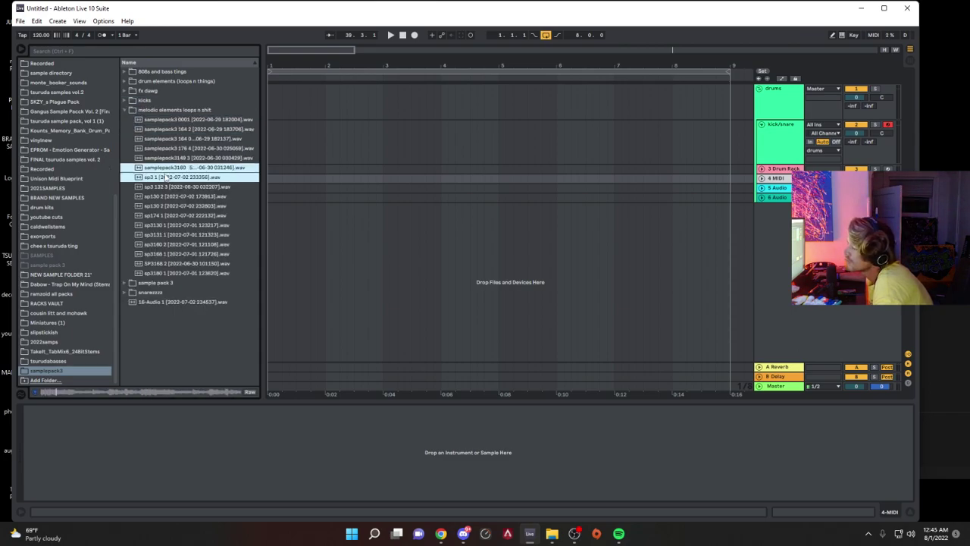
click(164, 188)
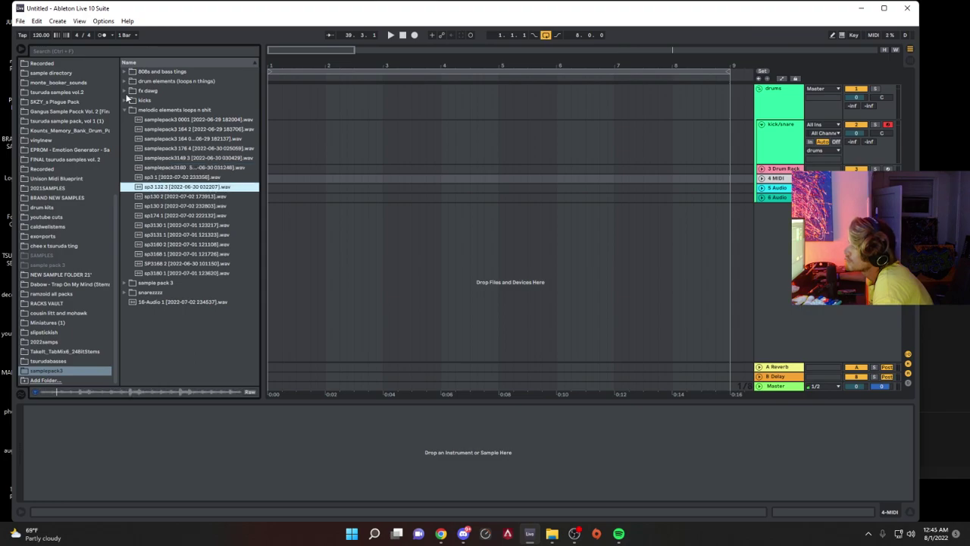
Step: Audition samples in samplepack3's kicks folder, including KICK 1 0011, KICK 1 0013 and KICK 1 0015
click(129, 100)
click(137, 120)
click(150, 148)
click(158, 177)
scroll(157, 186, down, 2)
click(156, 195)
scroll(155, 194, down, 1)
click(155, 194)
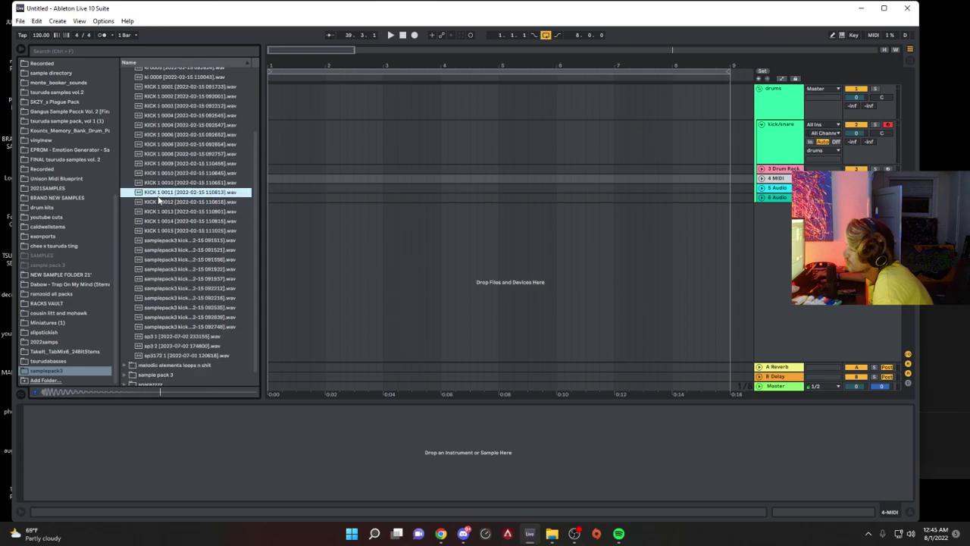
scroll(161, 200, down, 1)
click(160, 201)
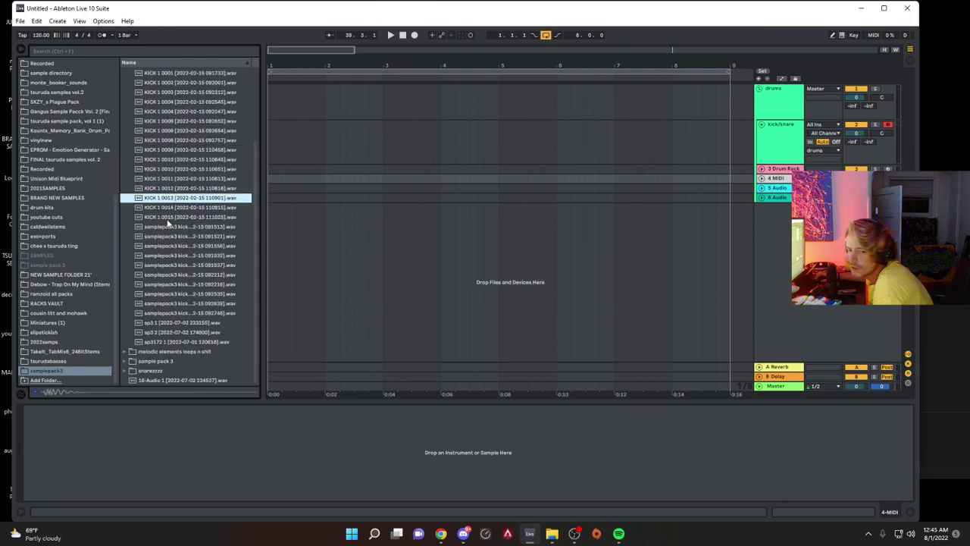
click(169, 217)
Step: Audition several of the "samplepack3 kick" files further down the same kicks folder
click(176, 245)
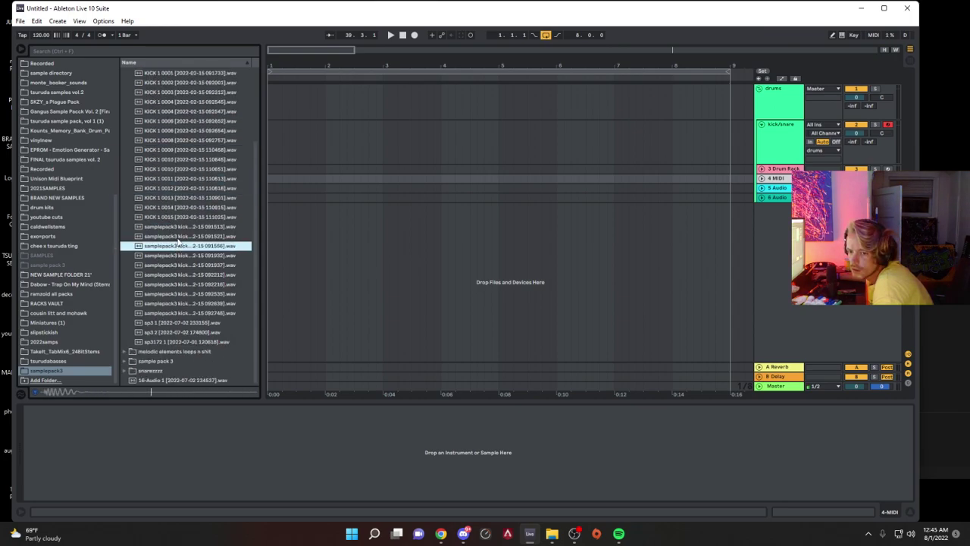
click(191, 267)
click(193, 283)
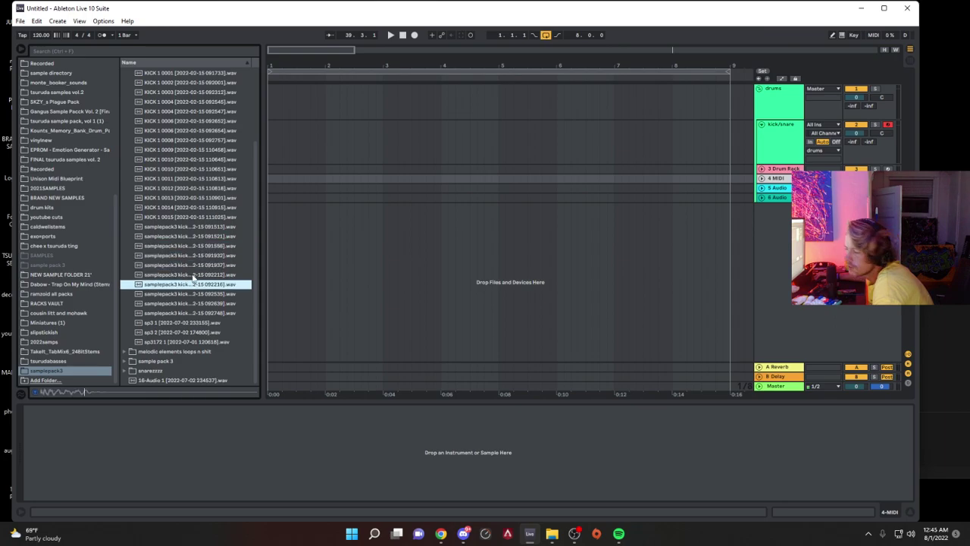
click(198, 302)
click(195, 312)
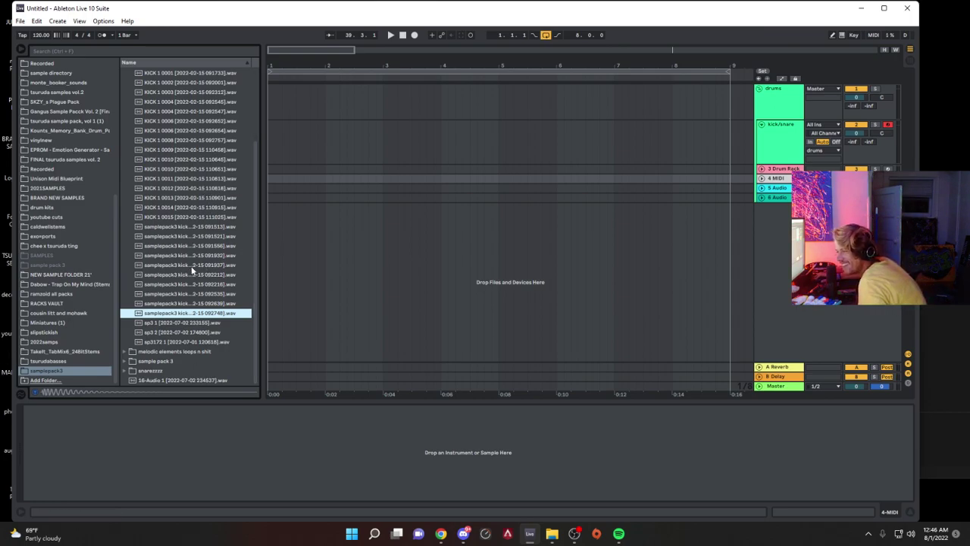
Step: Return to the KICK 1 samples and compare KICK 1 0003, 0006, 0014 and 0015
scroll(144, 265, up, 4)
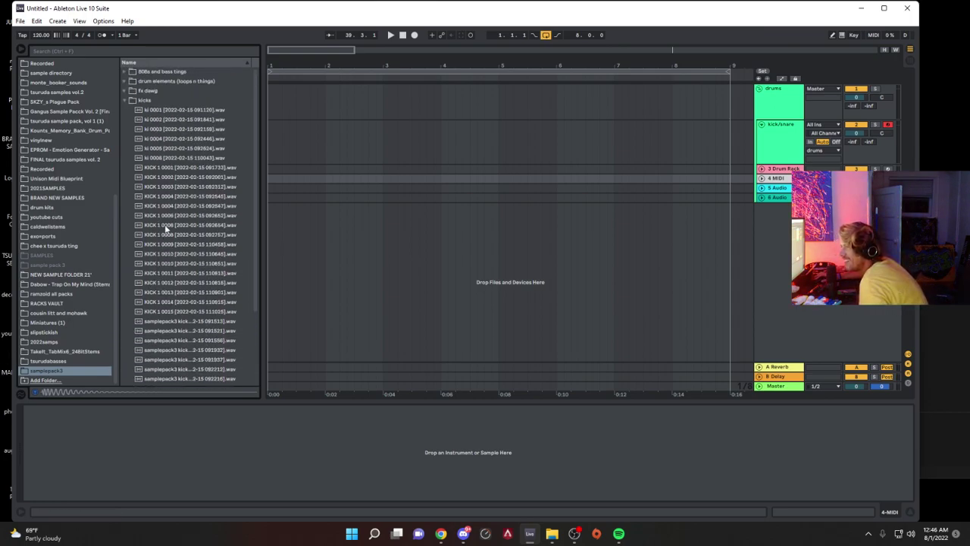
click(185, 187)
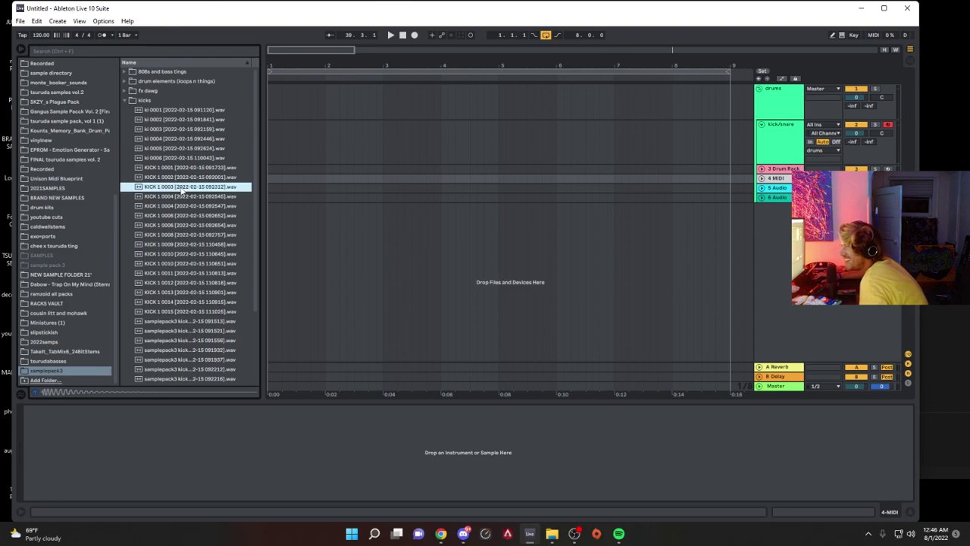
click(179, 217)
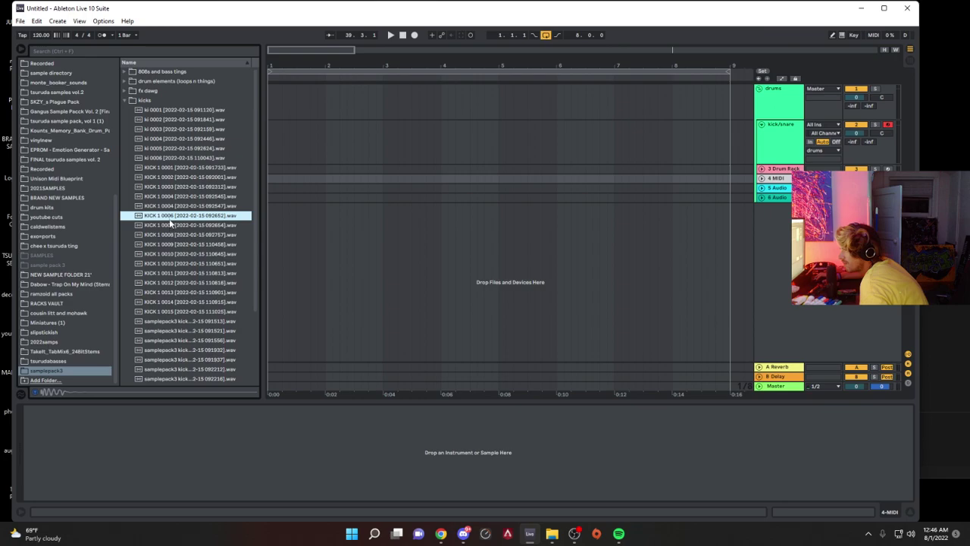
click(171, 225)
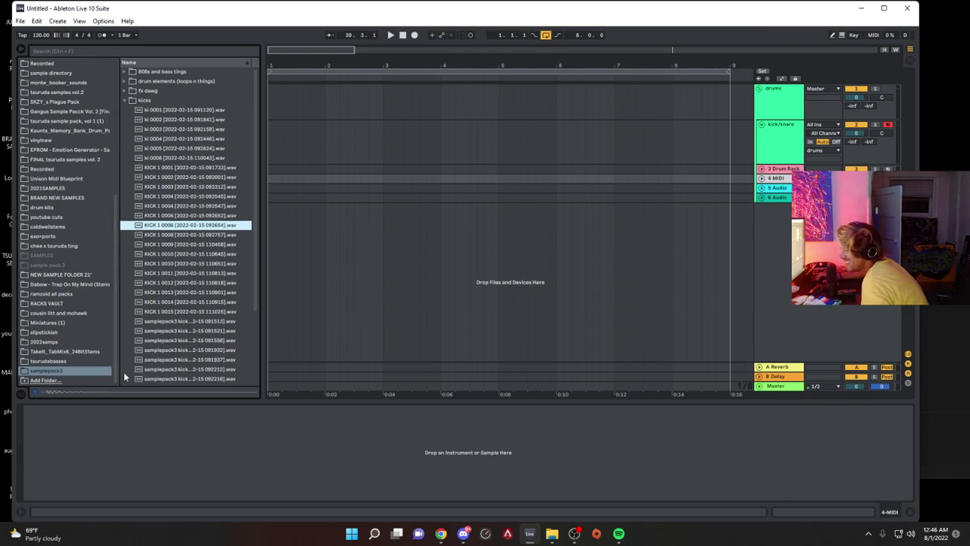
click(219, 303)
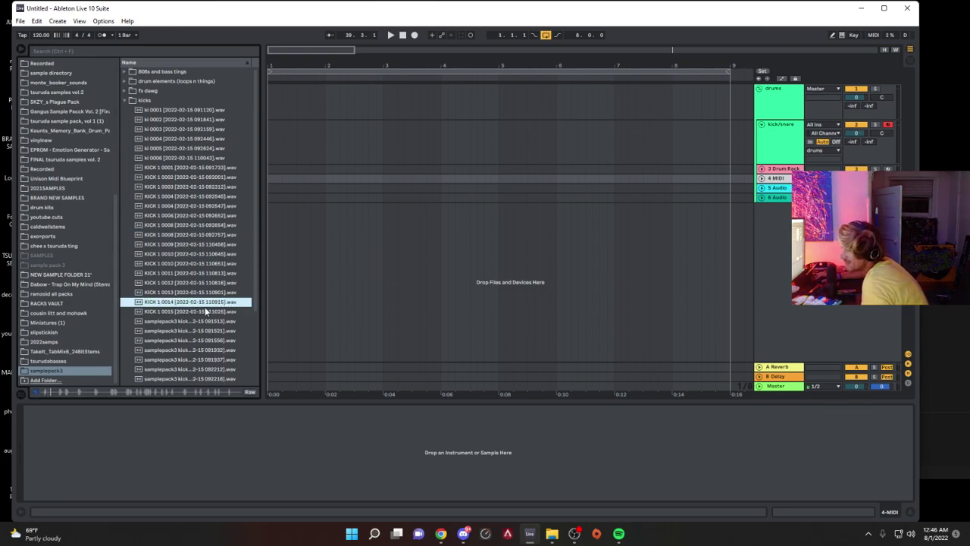
click(201, 312)
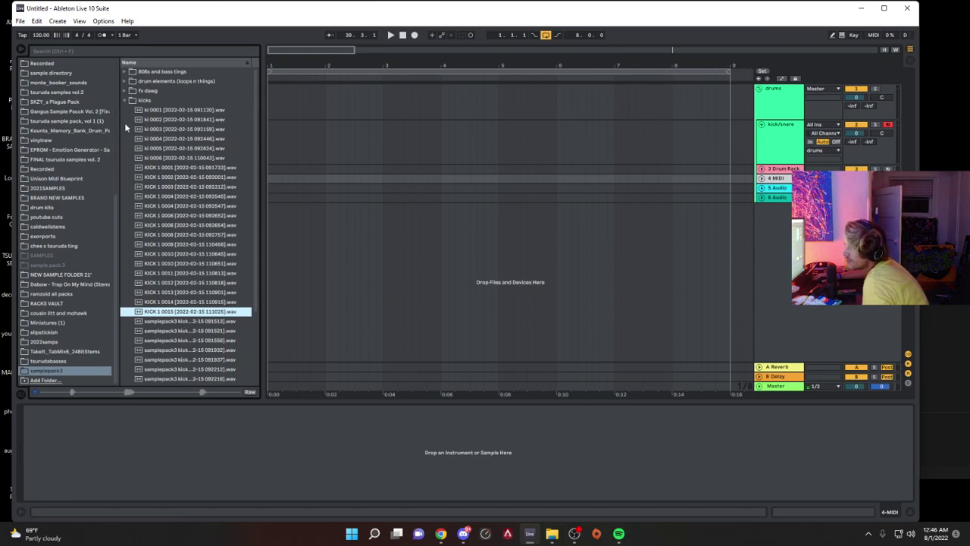
Step: Audition loops in the "drum elements (loops n things)" folder, including samplepack3 176, samplepack3172, sp3 132 2 and sp130 2
click(127, 80)
click(182, 166)
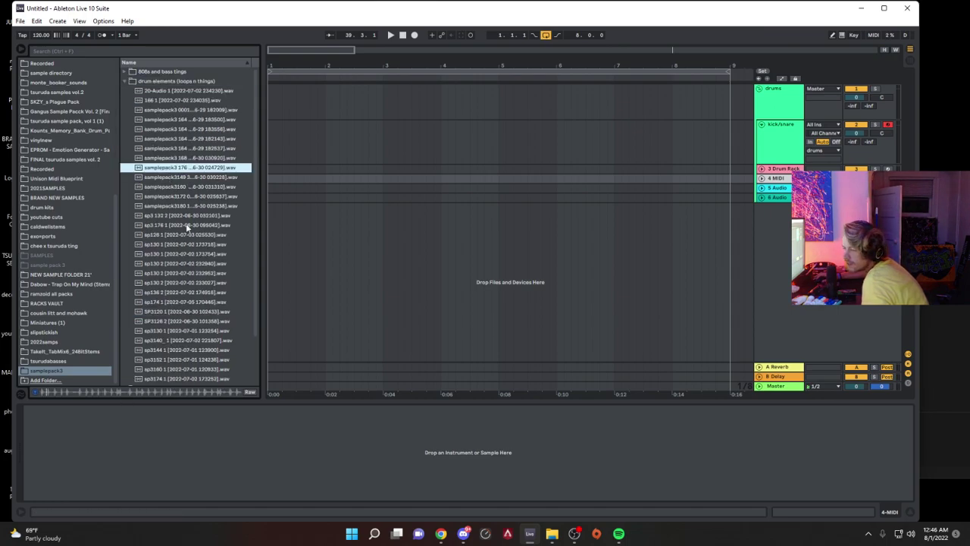
click(199, 197)
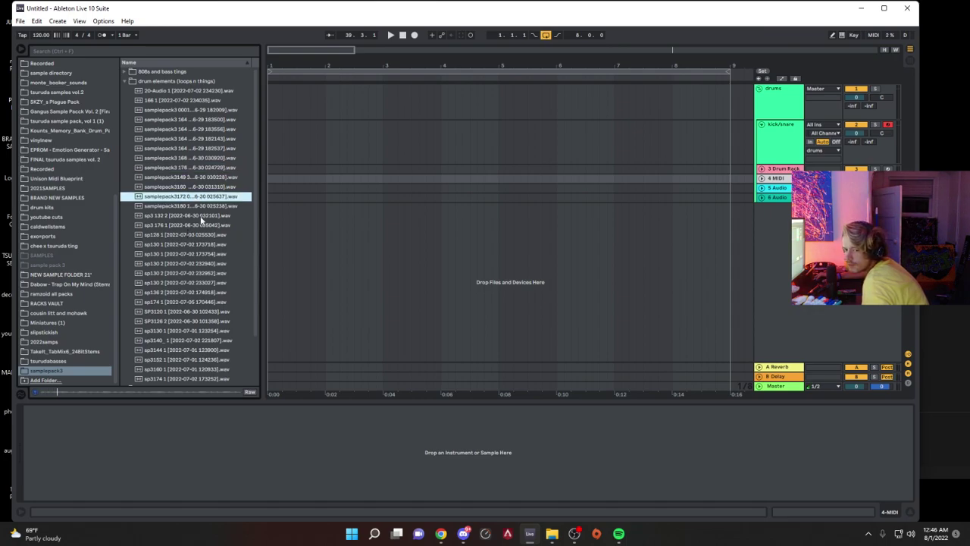
click(201, 216)
click(169, 264)
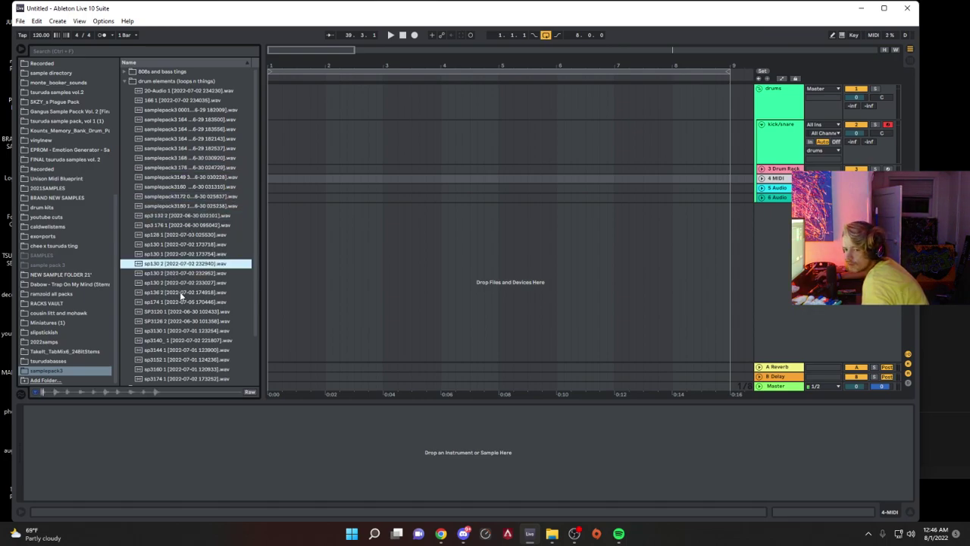
Step: Try the sp130 2 drum loop on a new audio track at bar 1, play it, and undo the placement
drag(185, 263, 307, 210)
key(space)
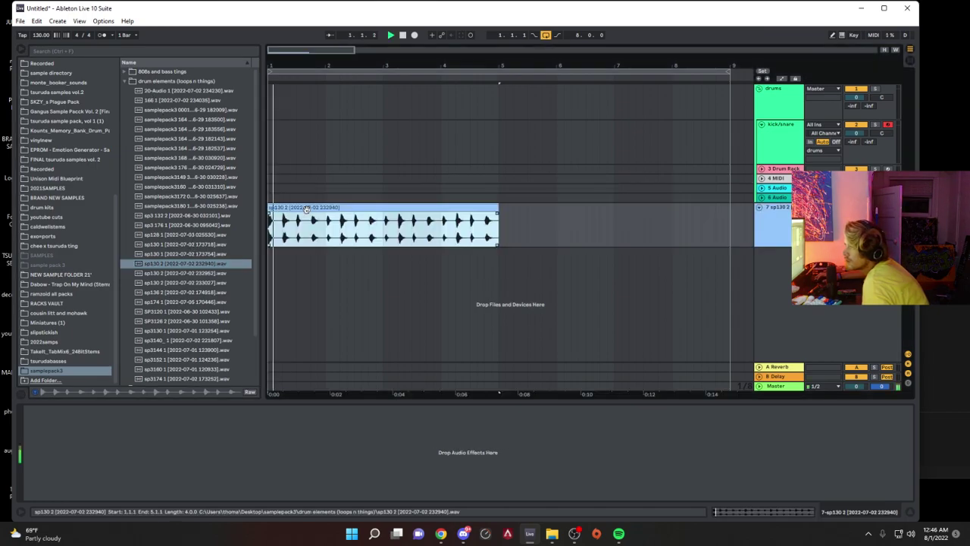
double_click(306, 209)
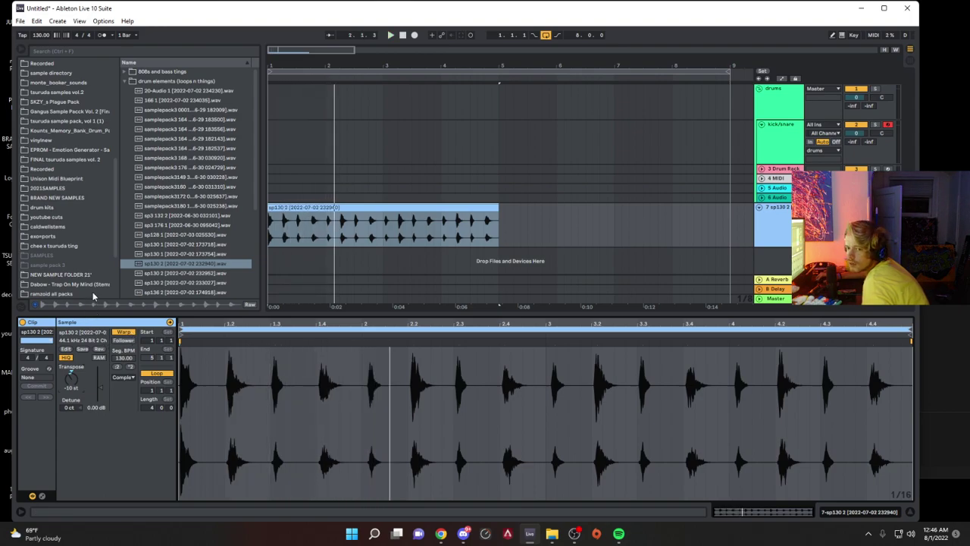
key(ctrl+z)
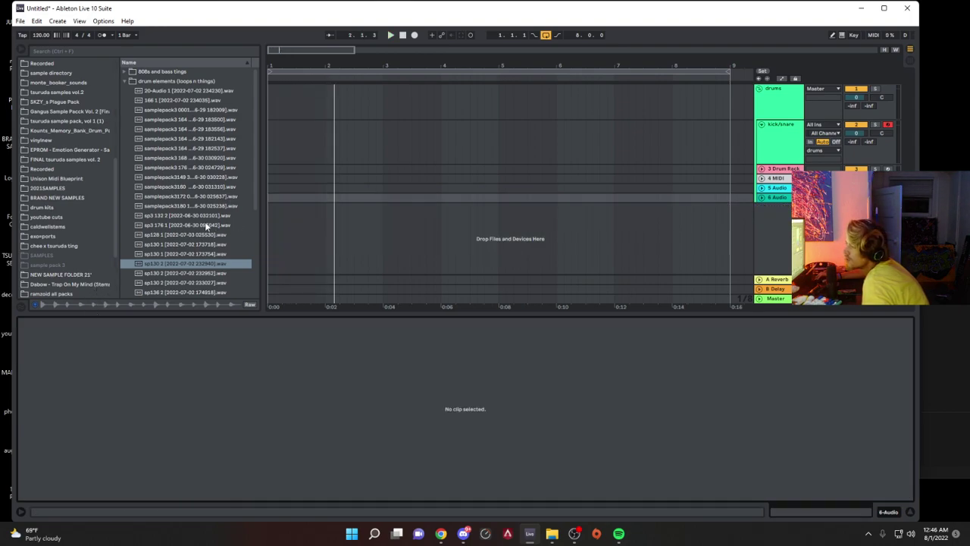
click(632, 173)
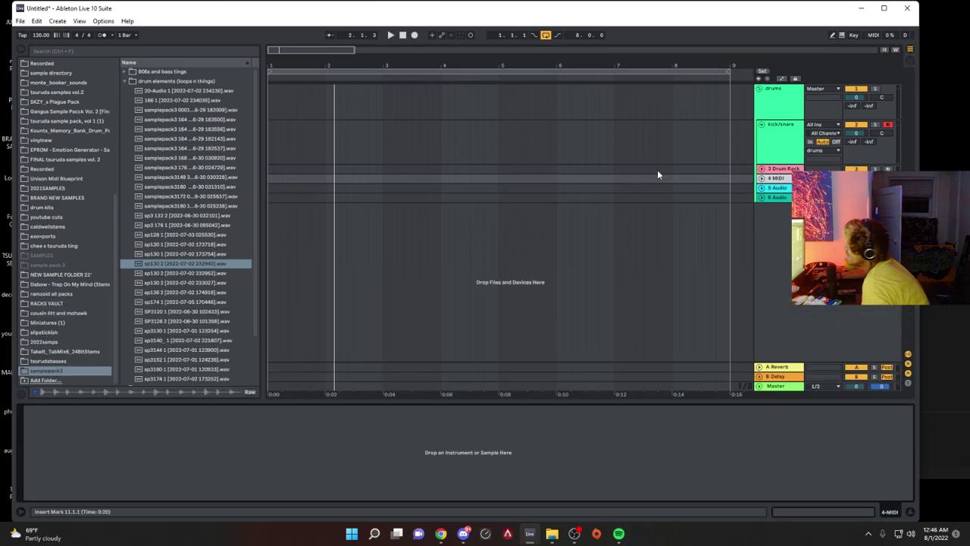
click(125, 80)
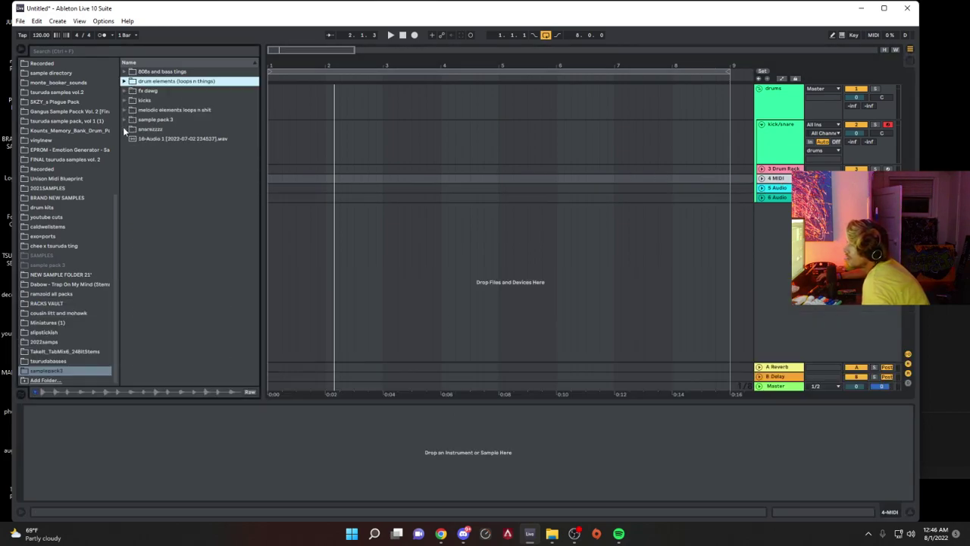
click(125, 129)
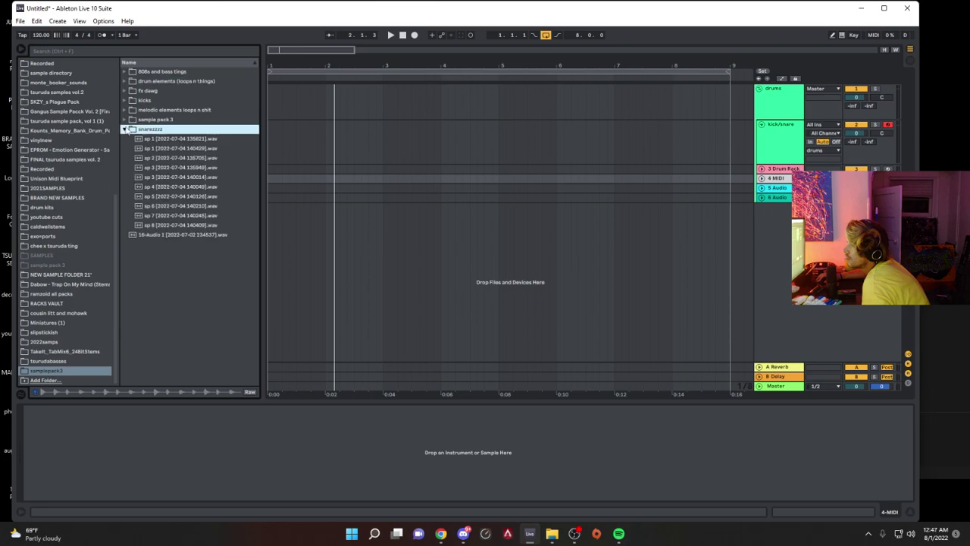
click(140, 164)
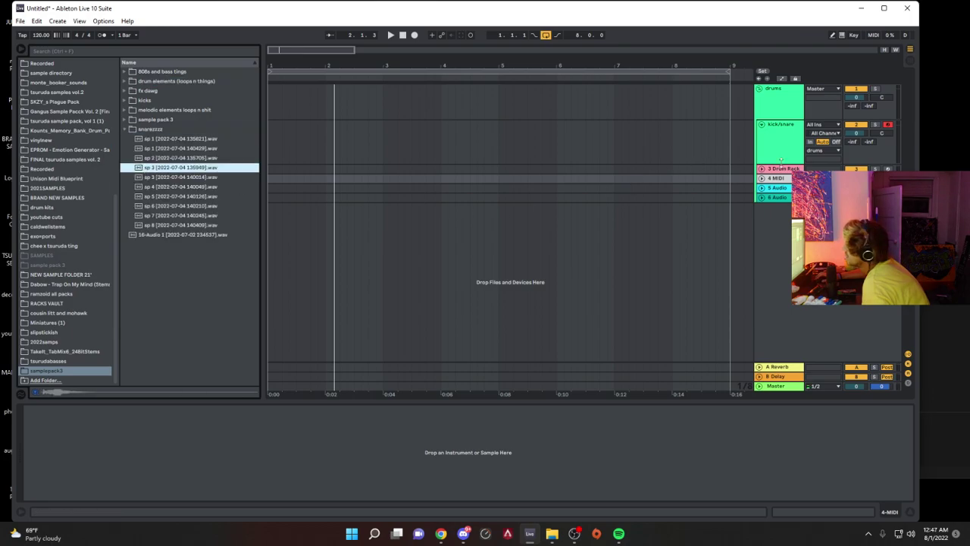
click(792, 179)
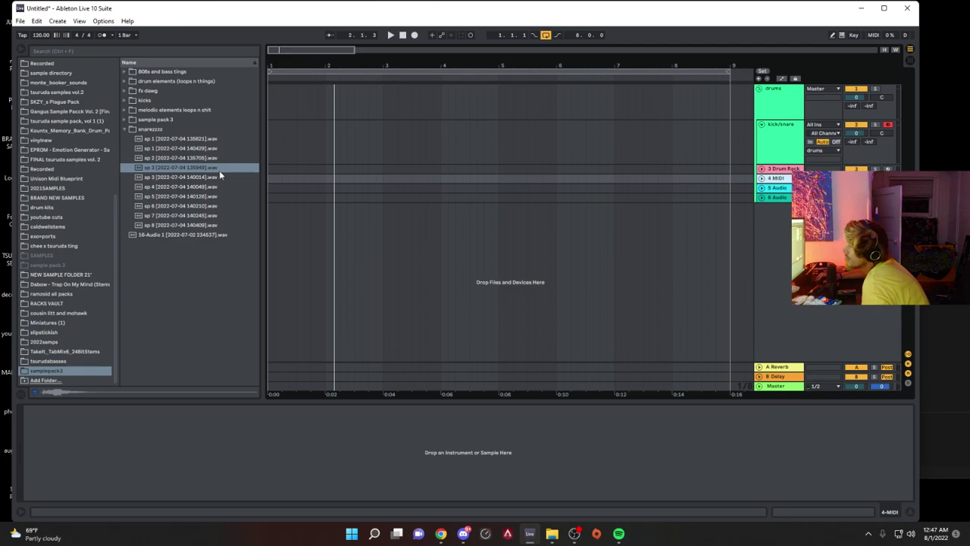
click(769, 152)
drag(185, 167, 120, 488)
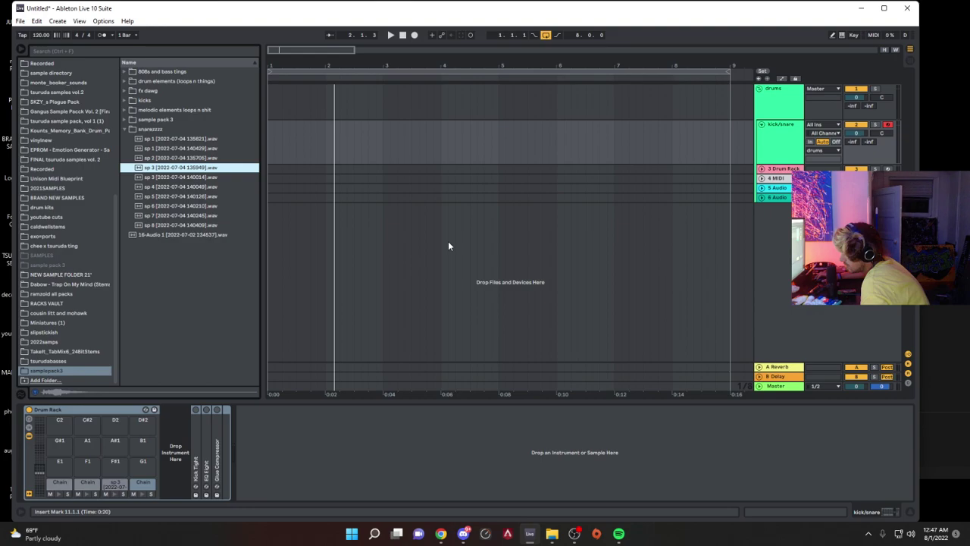
Step: Turn on the computer MIDI keyboard and play the Drum Rack pads to trigger the new snare
key(m)
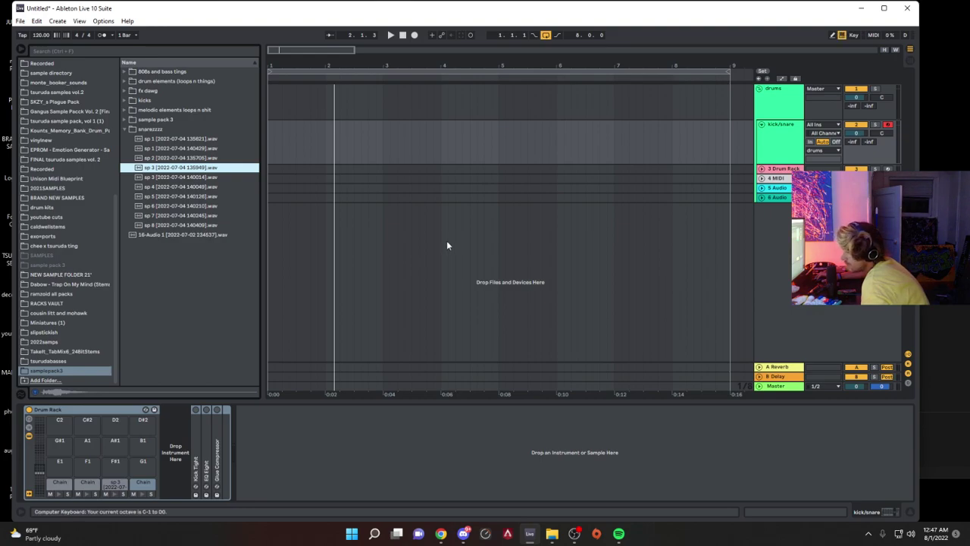
key(a)
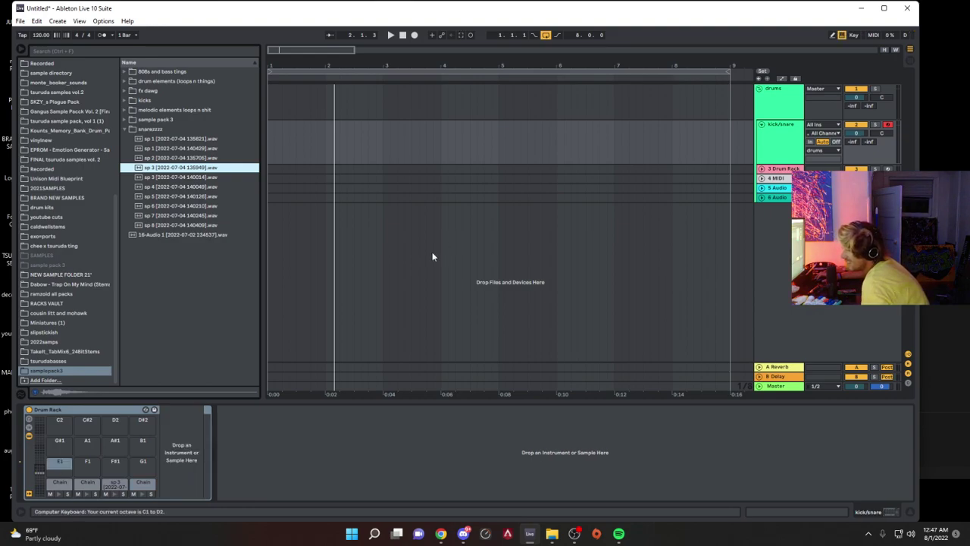
key(s)
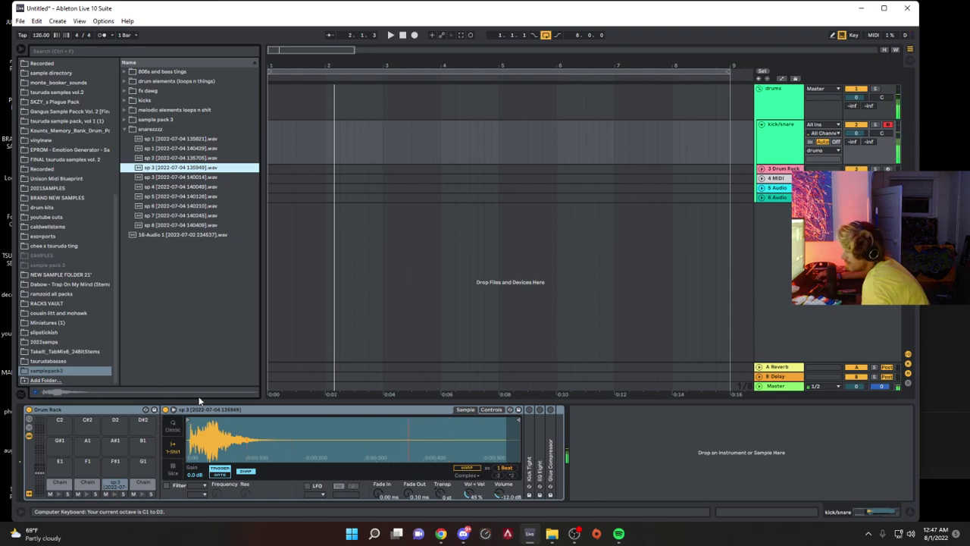
Step: Set the snare sample's transposition to -6 st in Simpler, playing the pad repeatedly to check the pitch
click(222, 407)
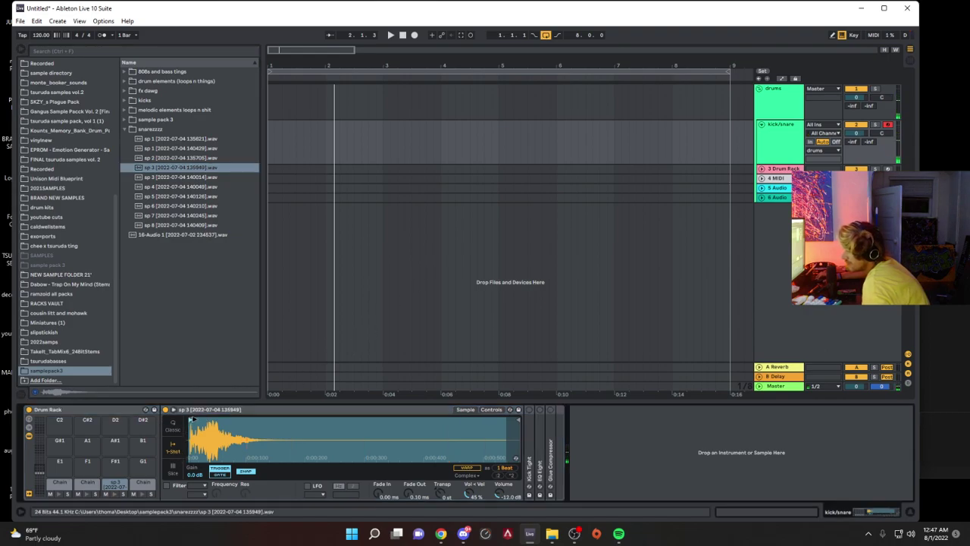
click(491, 409)
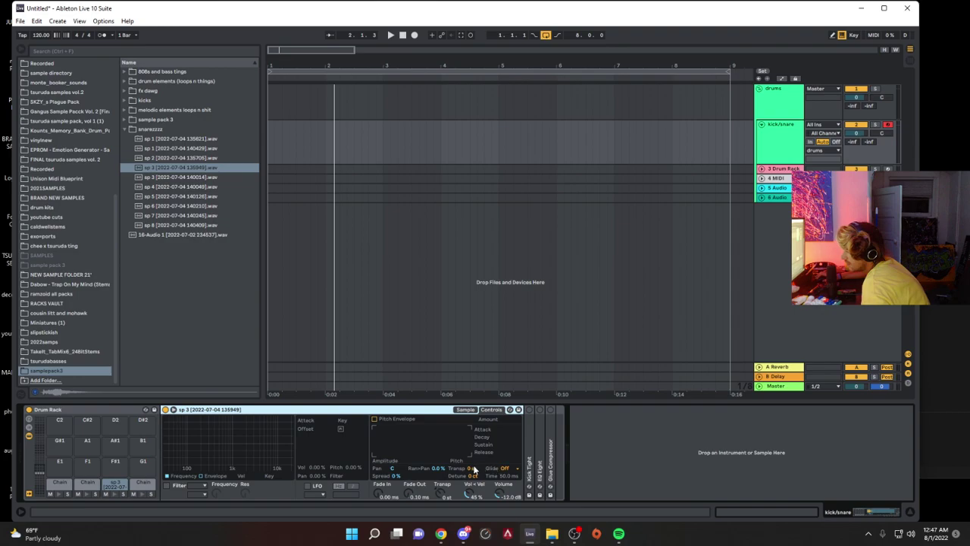
click(465, 409)
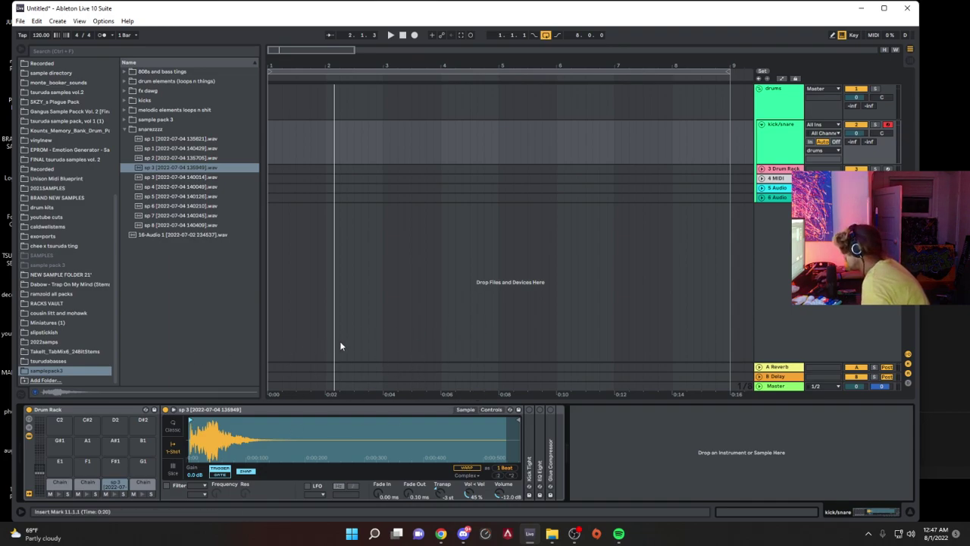
key(s)
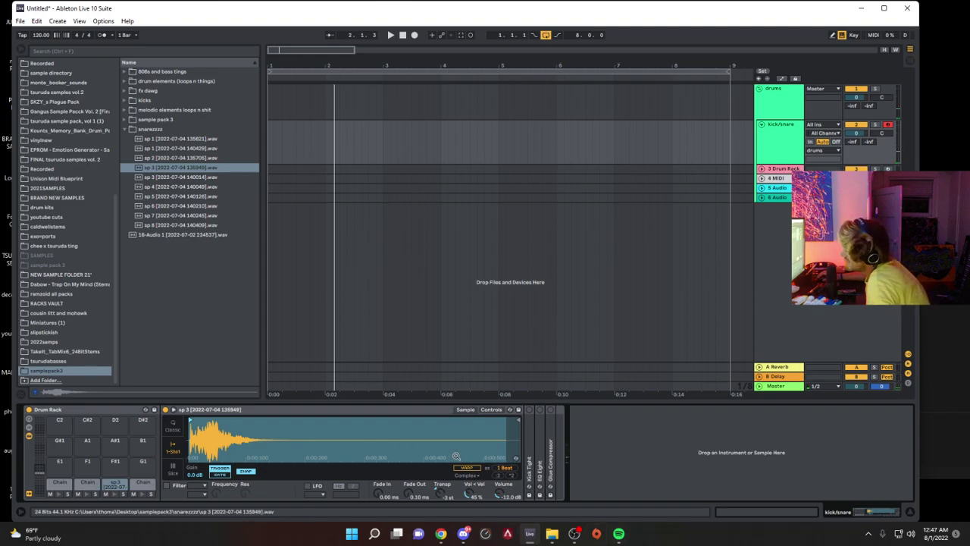
mouse_move(439, 493)
mouse_down()
mouse_move(439, 514)
mouse_move(438, 500)
mouse_up()
key(s)
key(s)
key(s)
key(s)
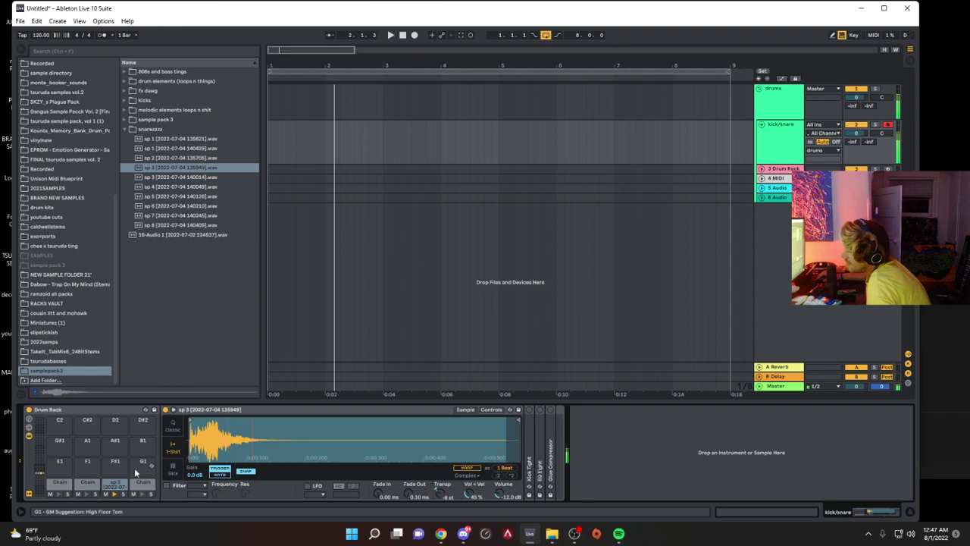
Step: Audition kicks in the samplepack3 kicks folder, including ki 0005, KICK 1 0004 and a few "samplepack3 kick" files
click(128, 100)
click(200, 151)
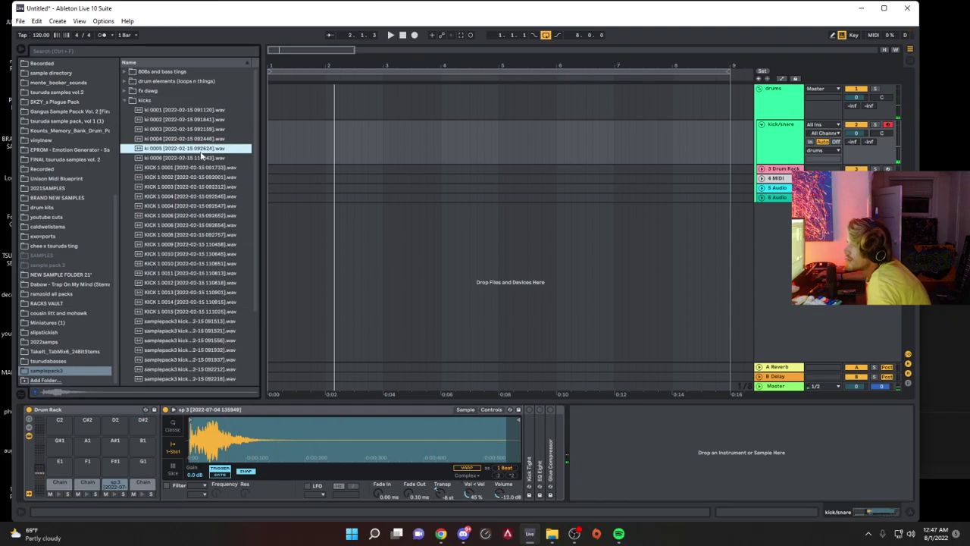
click(205, 206)
scroll(206, 243, down, 2)
click(207, 284)
scroll(209, 286, down, 2)
click(213, 294)
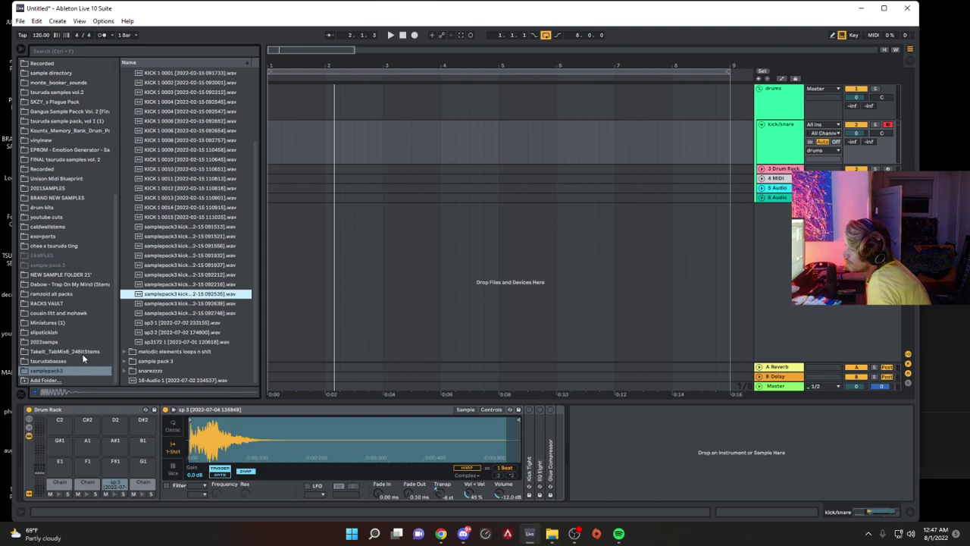
Step: Audition stems in the "Dabow - Trap On My Mind" folder, including the Master_Master, OneShot_Wow and ClapsHigh_150bpm files
click(68, 284)
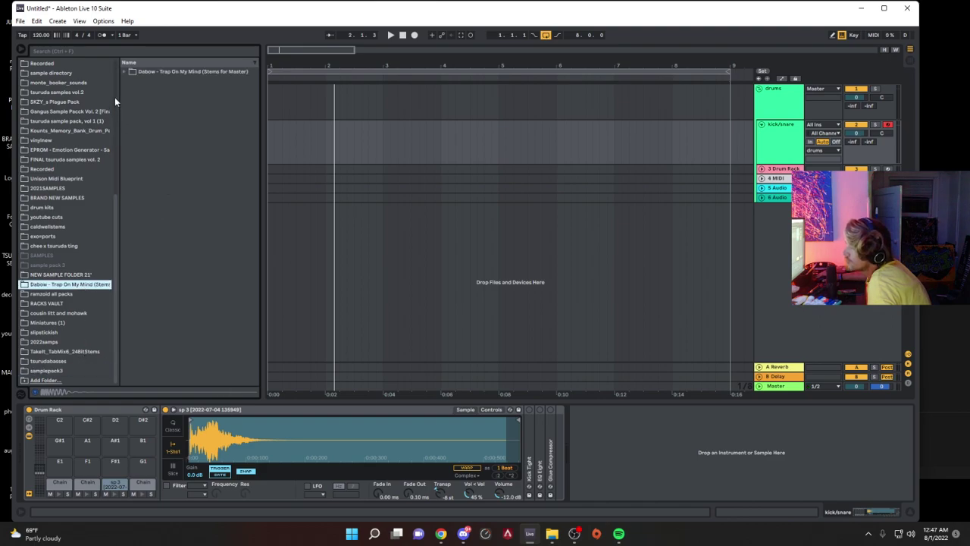
click(127, 72)
click(138, 90)
click(170, 168)
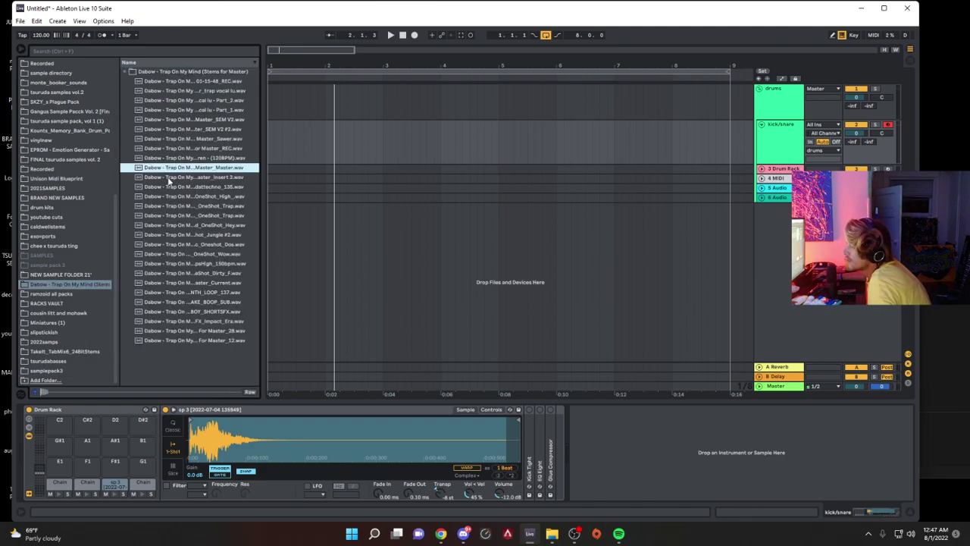
click(188, 255)
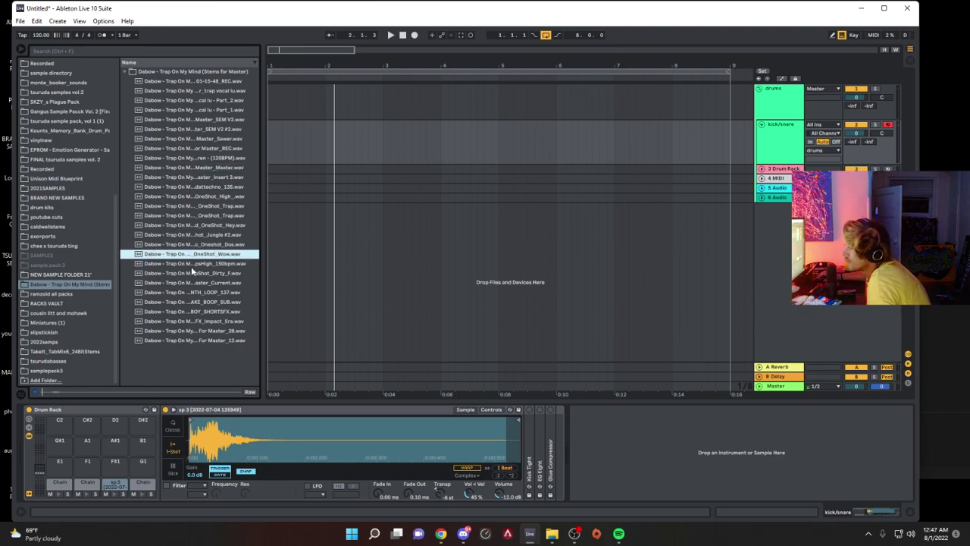
click(188, 265)
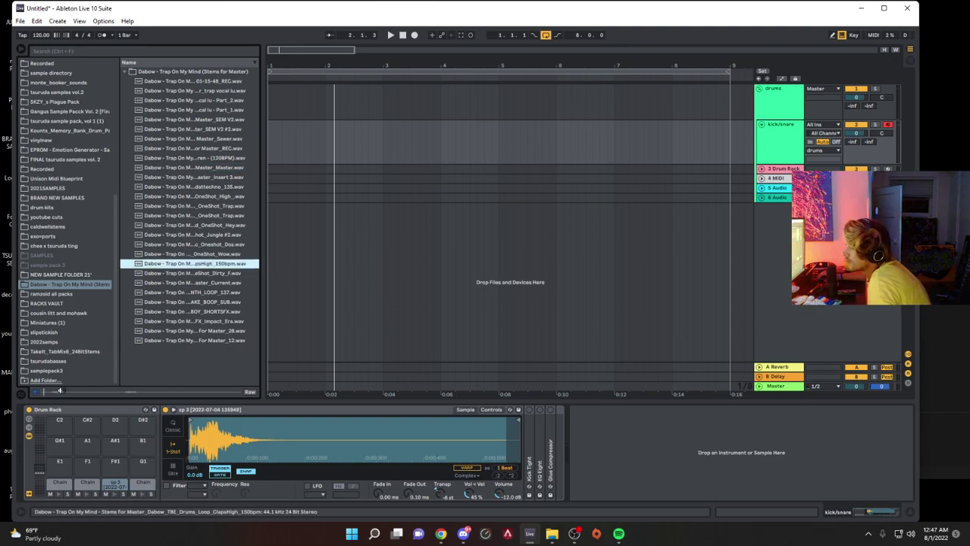
Step: Look through samplepack3 and the TakeIt_TabMix6_24BitStems folder, and audition the BGV2 stem
click(60, 371)
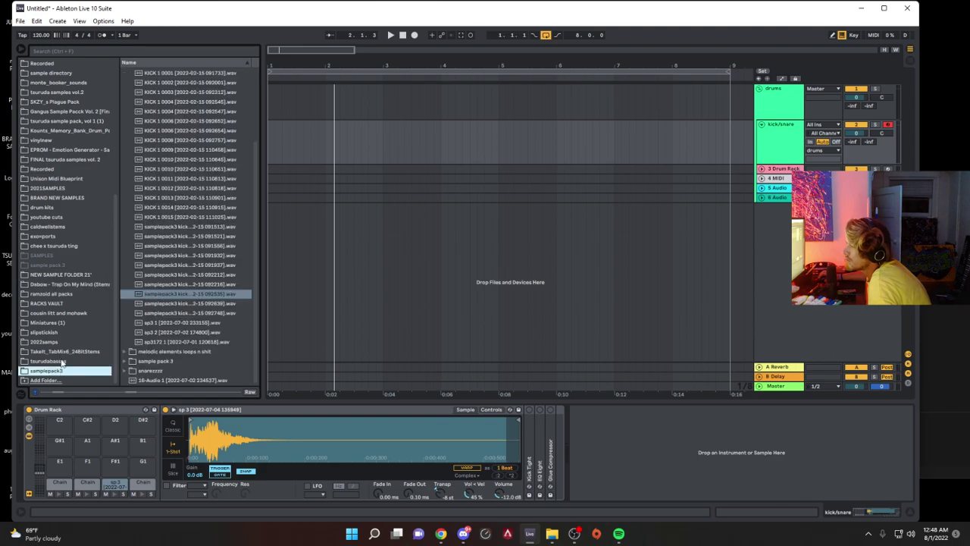
click(63, 353)
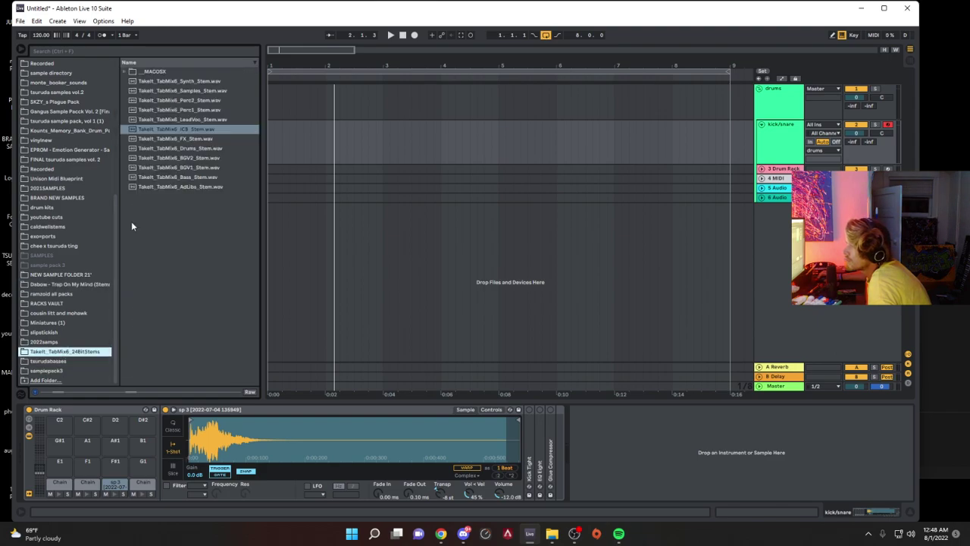
click(153, 158)
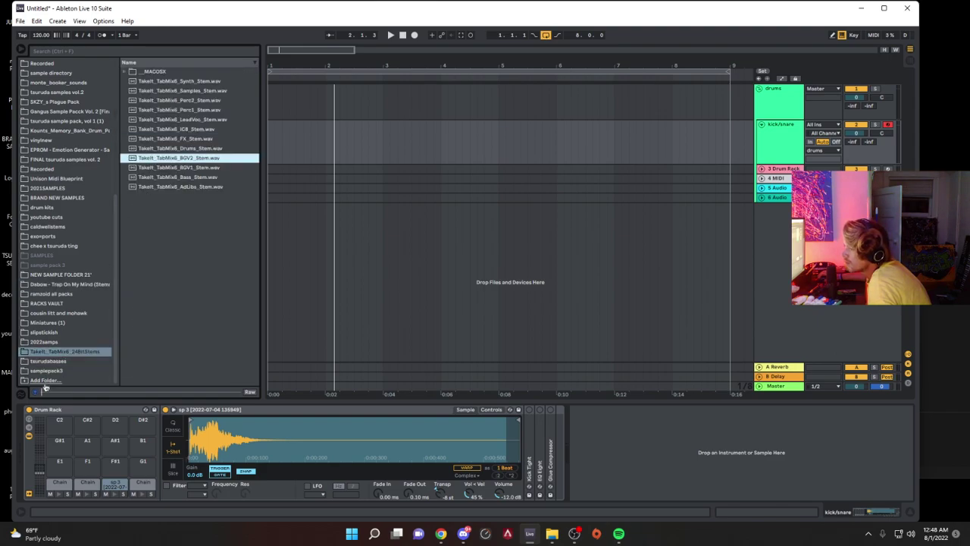
Step: Place 4-Audio 0009 from the slipstickish folder on a new audio track in bar 2 and turn off its Warp
click(55, 334)
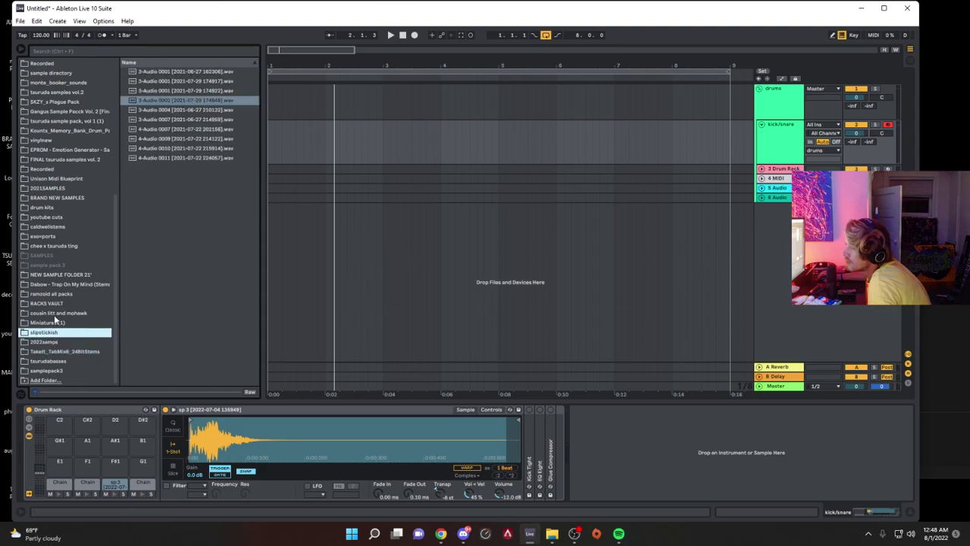
click(188, 139)
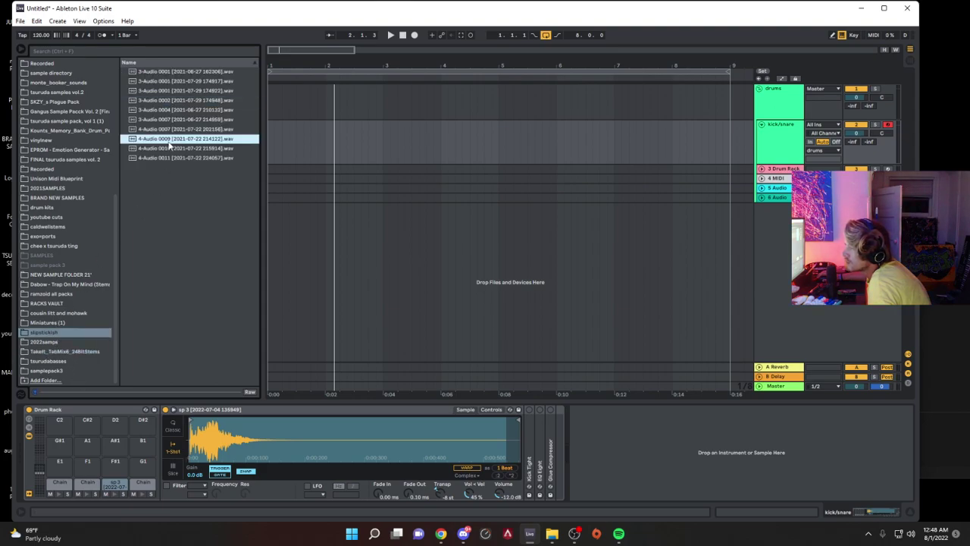
drag(260, 185, 404, 206)
click(125, 332)
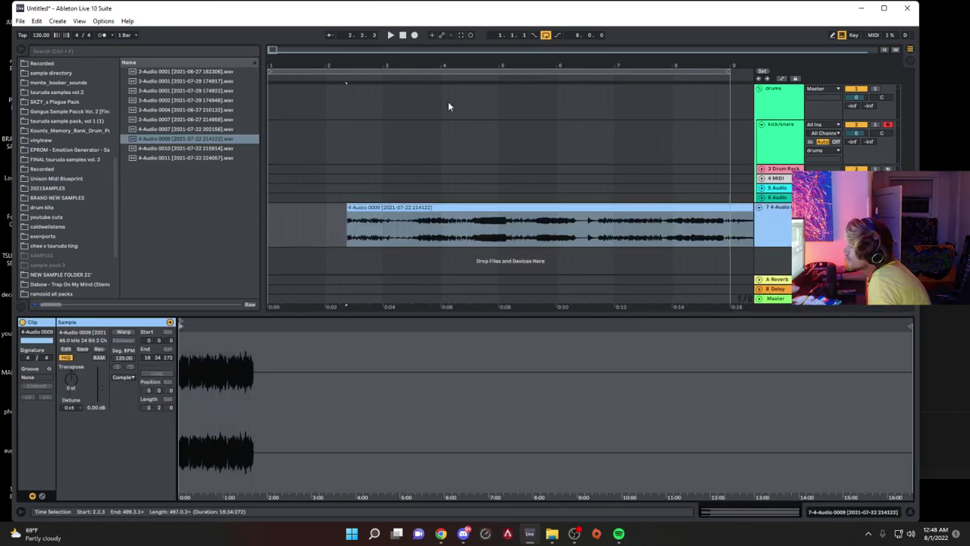
Step: Consolidate bars 49 to 89 of the 4-Audio 0009 clip into a separate clip
key(z)
drag(322, 237, 362, 226)
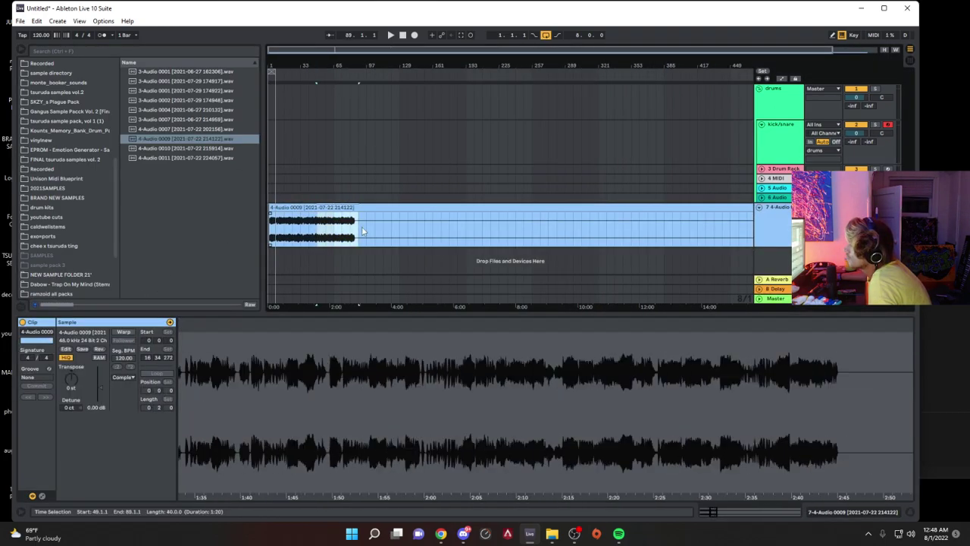
key(ctrl+j)
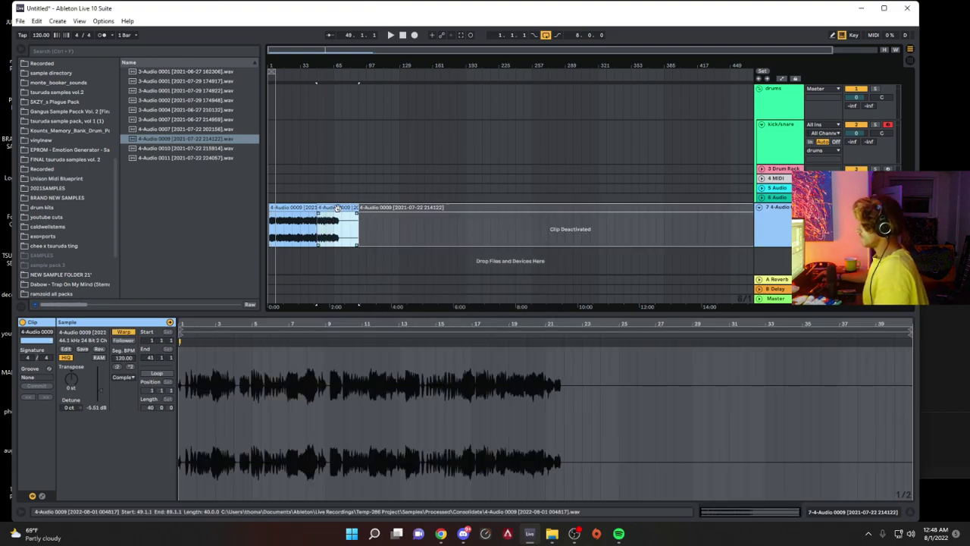
Step: Turn off Warp on the 4-Audio 0009 clip after bar 89 and consolidate its bars 177 to 257, allowing audio to stop
click(399, 206)
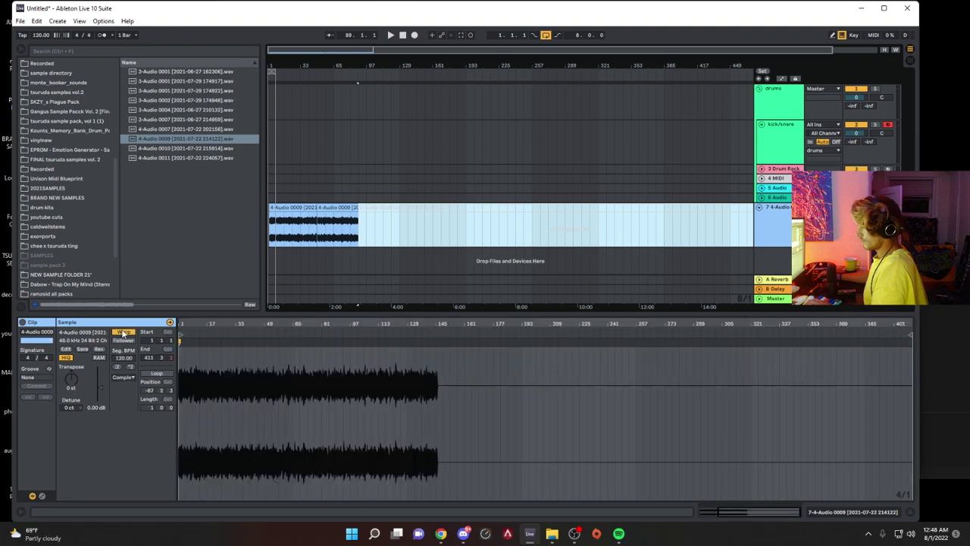
click(448, 227)
drag(449, 227, 535, 217)
key(ctrl+j)
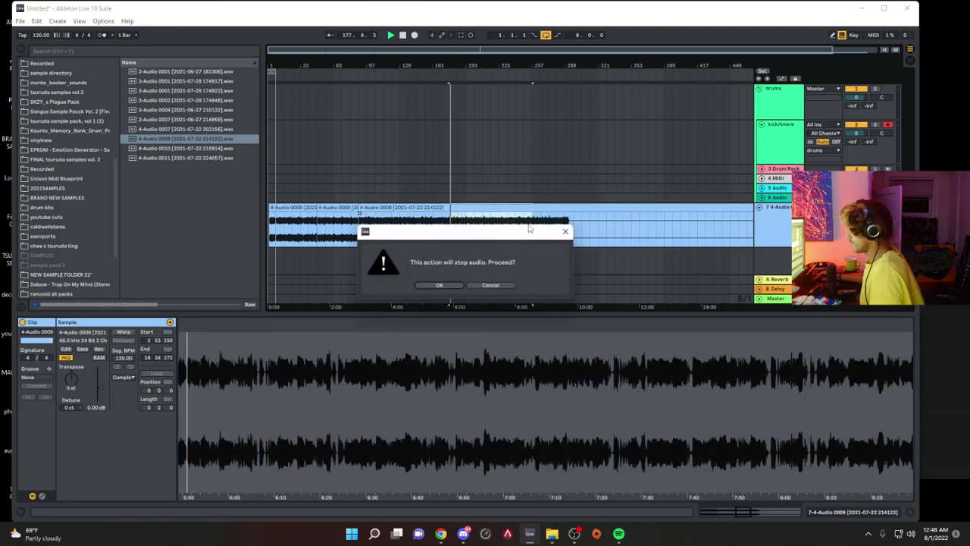
key(Return)
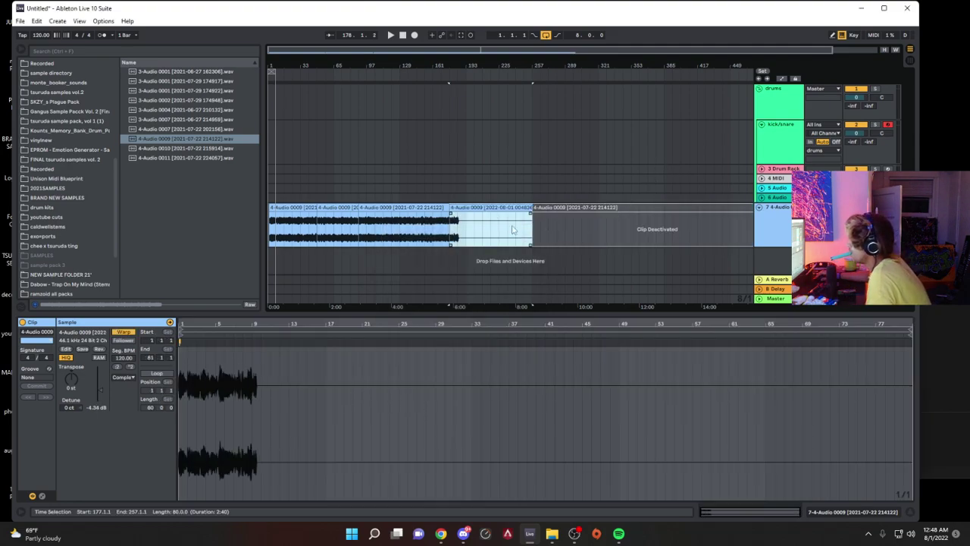
Step: Turn off Warp on the clip at bar 177, transpose it to -5 st, and play it along with the kick/snare rack's snare
key(space)
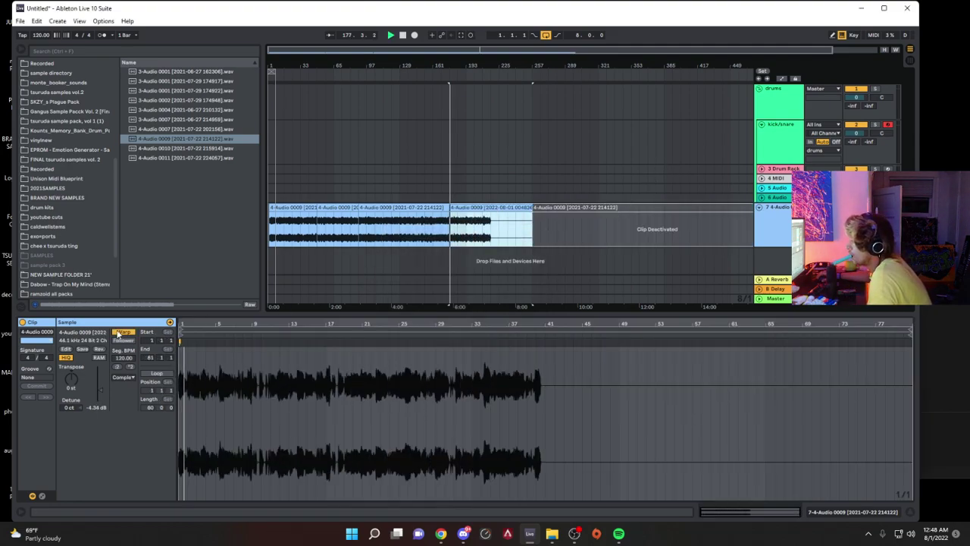
click(122, 332)
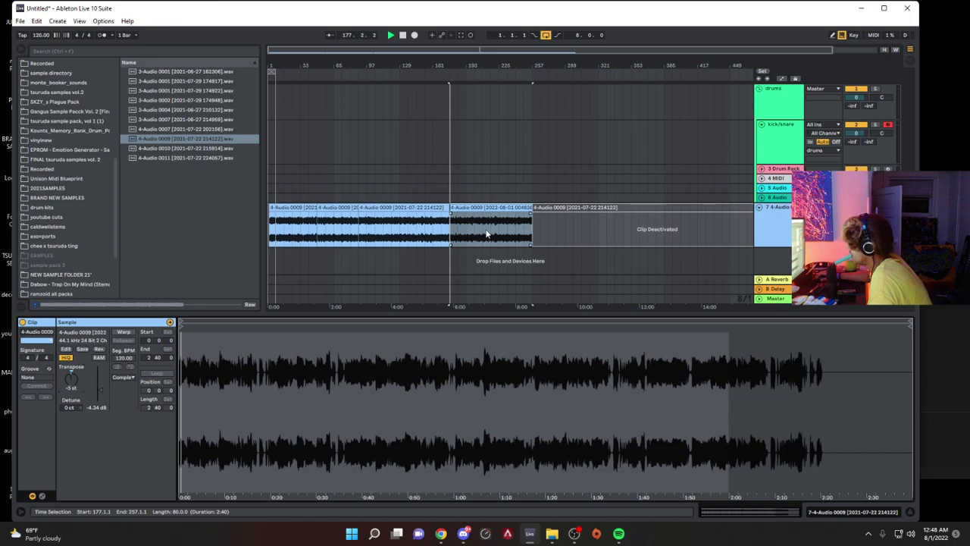
click(770, 215)
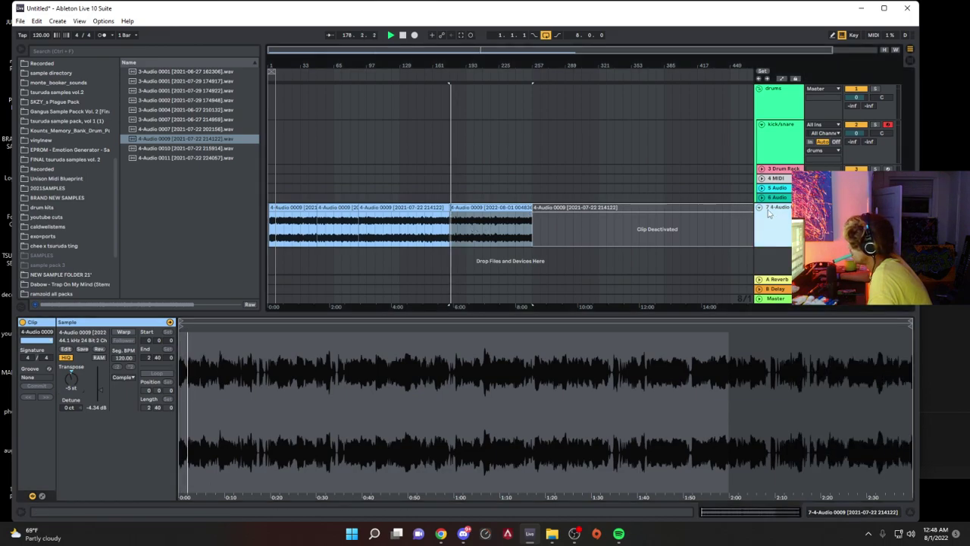
click(792, 142)
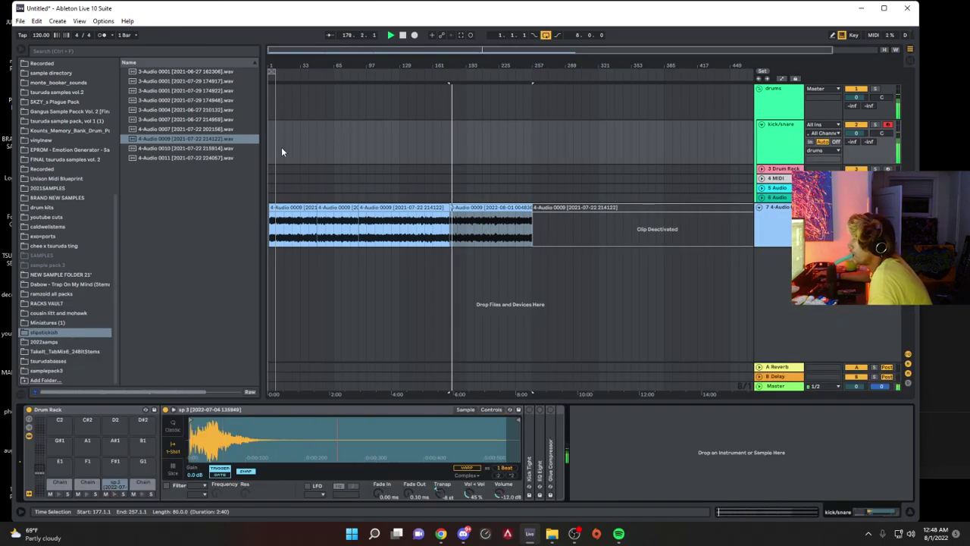
click(496, 229)
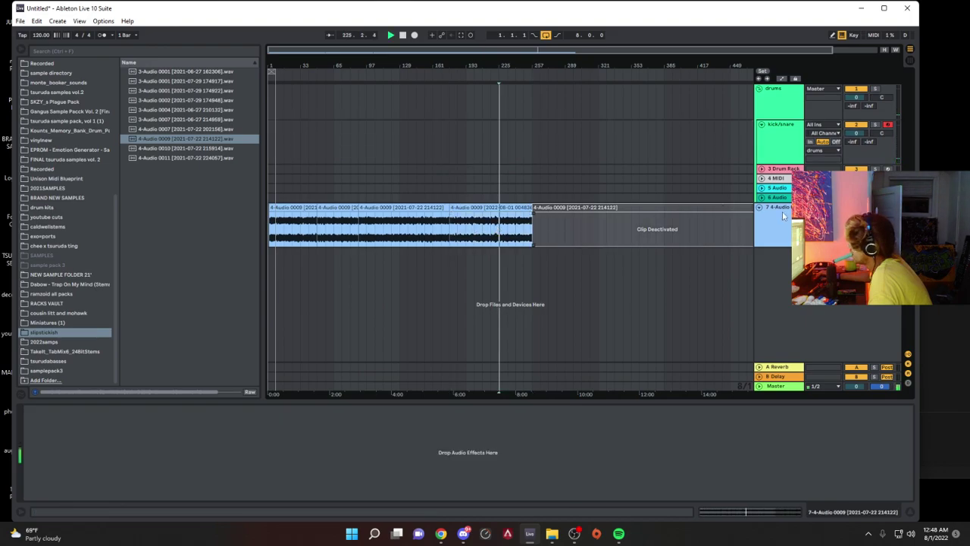
Step: Delete the opening, middle and deactivated 4-Audio 0009 clips, and move the consolidated 40-bar clip to bar 1
click(426, 208)
key(Delete)
click(636, 207)
key(Delete)
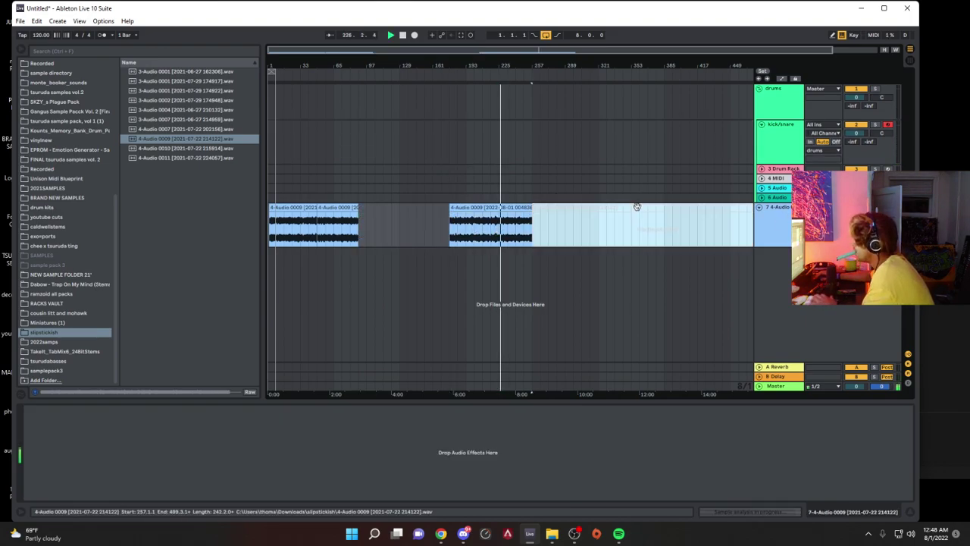
click(307, 209)
key(Delete)
drag(342, 207, 291, 212)
key(space)
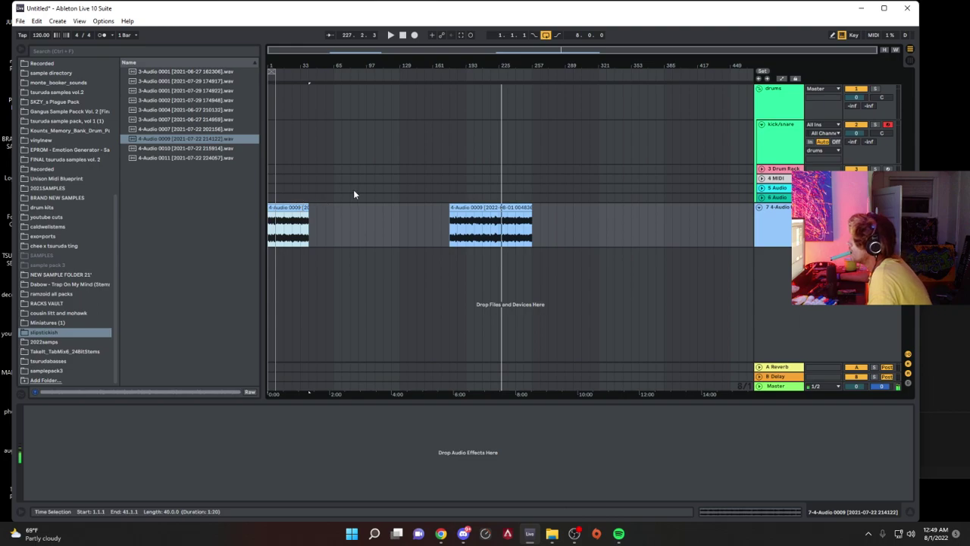
Step: Play the clip at bar 1 along with the kick/snare rack
key(space)
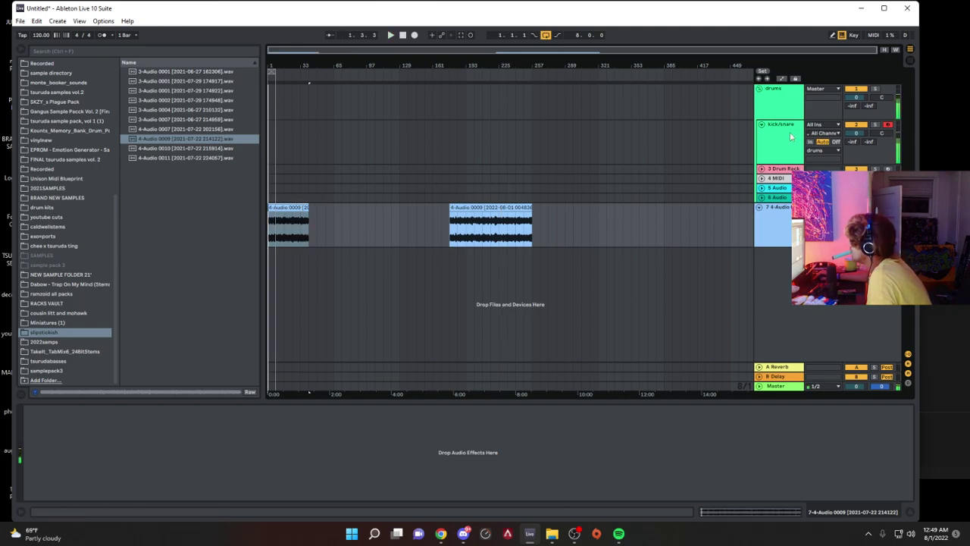
click(791, 136)
drag(270, 65, 269, 114)
key(space)
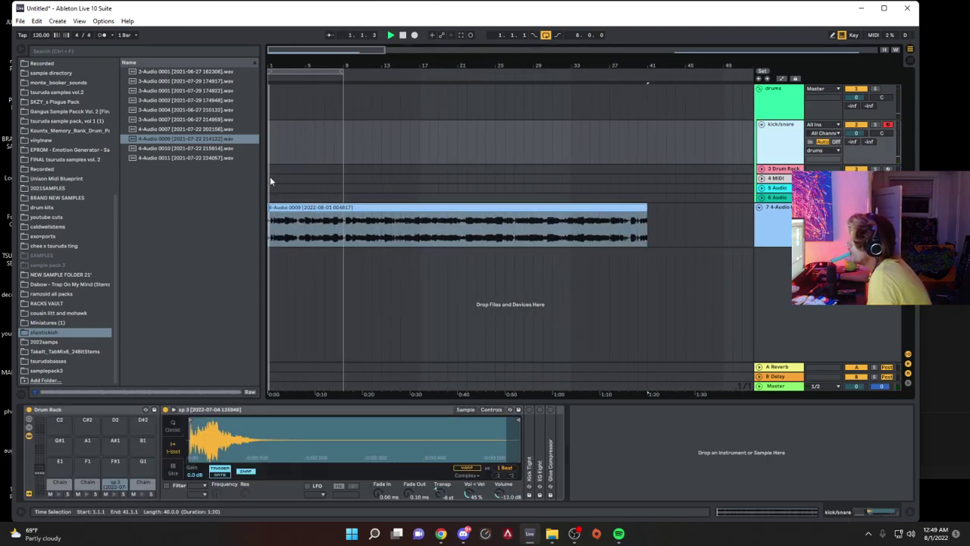
Step: Trim the silence from the beginning of the bar 1 clip by setting its Start to 0 0 97, and audition it
double_click(271, 207)
key(space)
key(space)
key(space)
drag(182, 324, 182, 376)
click(125, 332)
key(space)
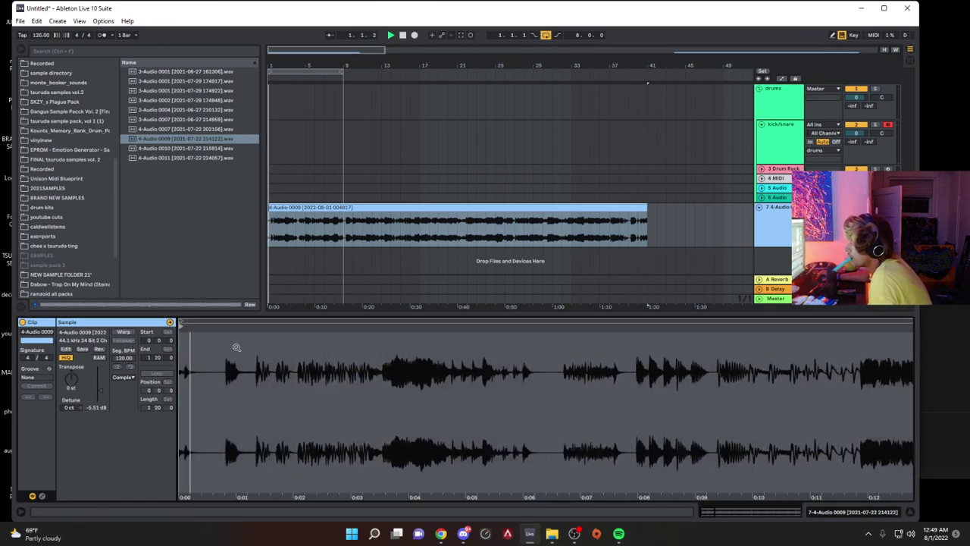
drag(182, 327, 185, 326)
key(space)
key(space)
Step: Move the trimmed 4-Audio 0009 clip to start at beat 1.3 and play it
drag(270, 67, 271, 163)
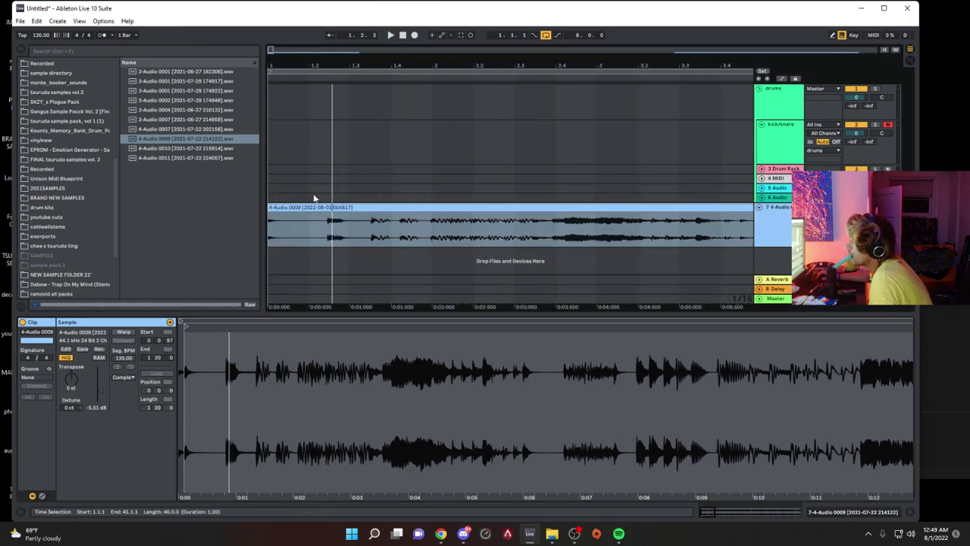
drag(296, 207, 387, 219)
key(space)
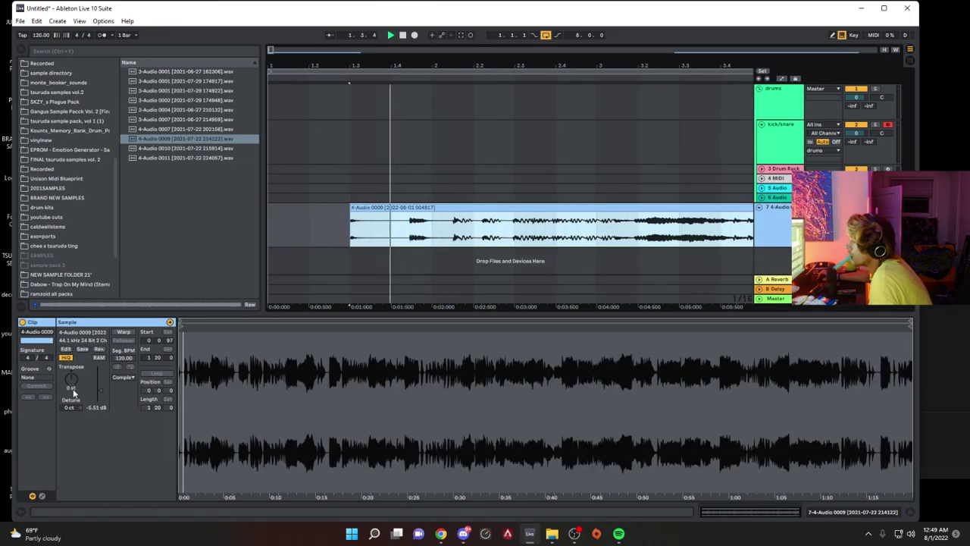
Step: Try transposing the clip down, including -4 st, during playback, and reset Transpose to 0 st
drag(74, 373, 74, 401)
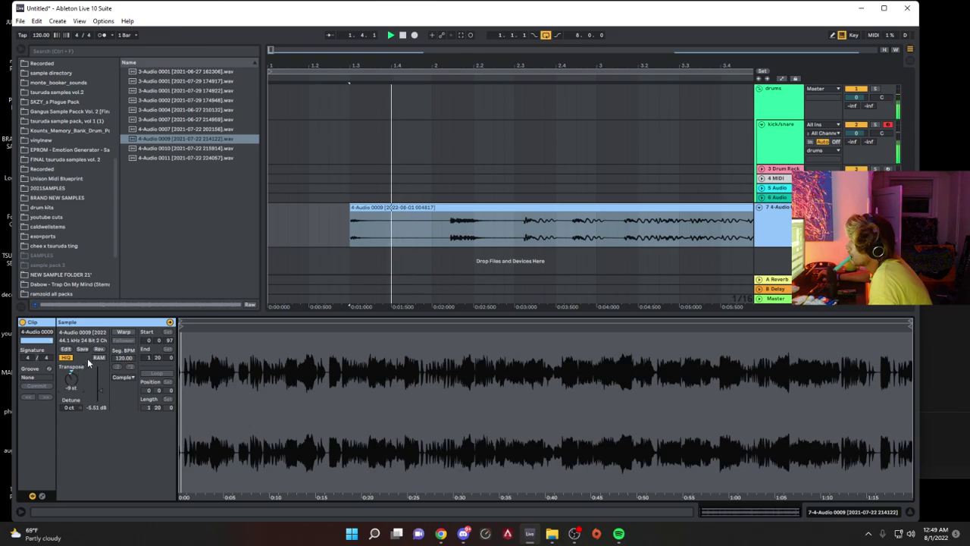
key(Delete)
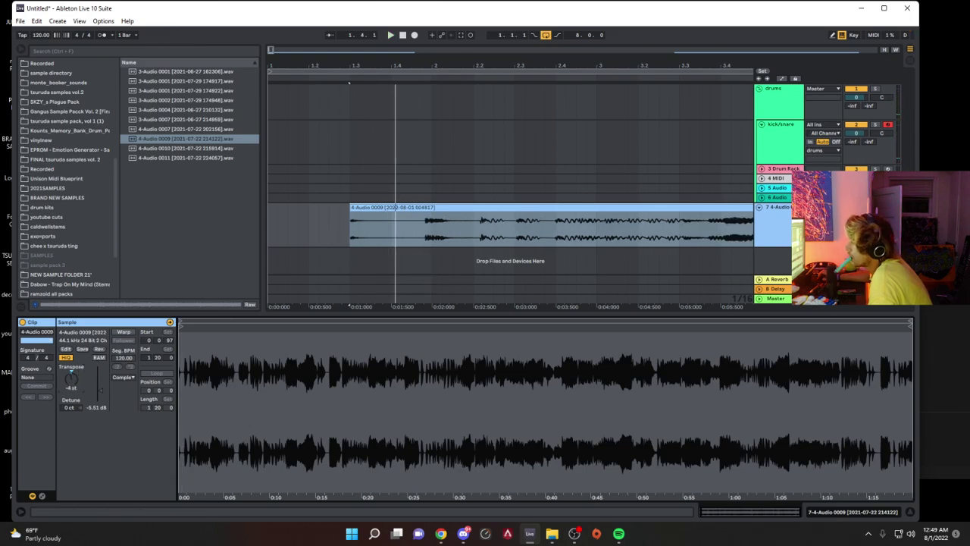
key(space)
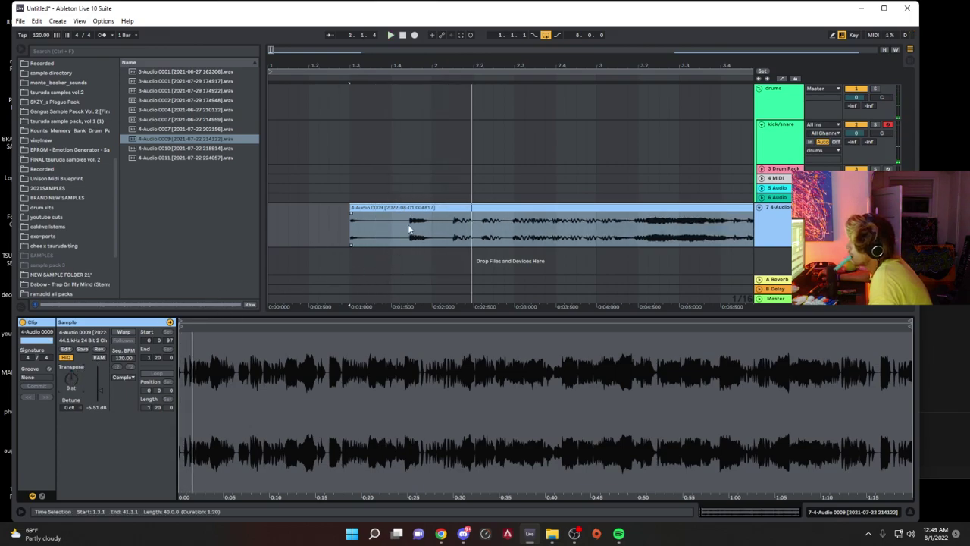
Step: Select bar 1 of the 4-Audio 0009 track, up to the start of bar 2, and play it
click(410, 226)
click(431, 222)
drag(430, 221, 189, 202)
key(space)
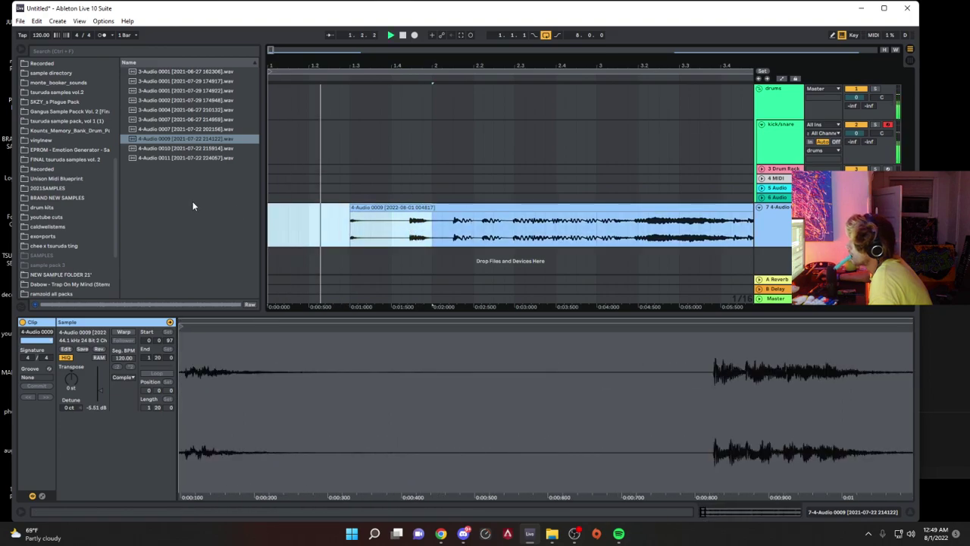
Step: Duplicate the one-bar selection of audio slices repeatedly along the audio track up to bar 9
key(ctrl+d)
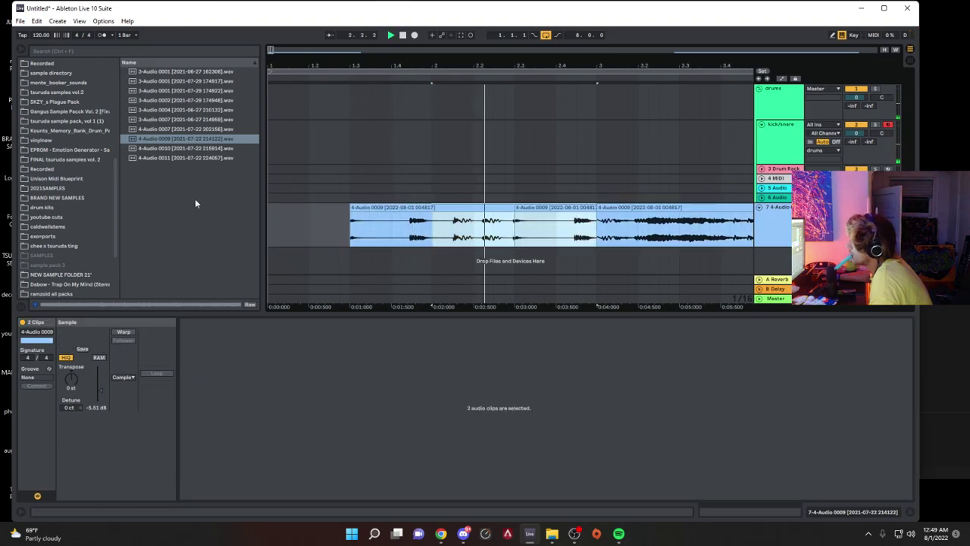
key(ctrl+d)
drag(425, 73, 341, 45)
key(ctrl+d)
key(ctrl+d)
key(ctrl+d)
key(ctrl+d)
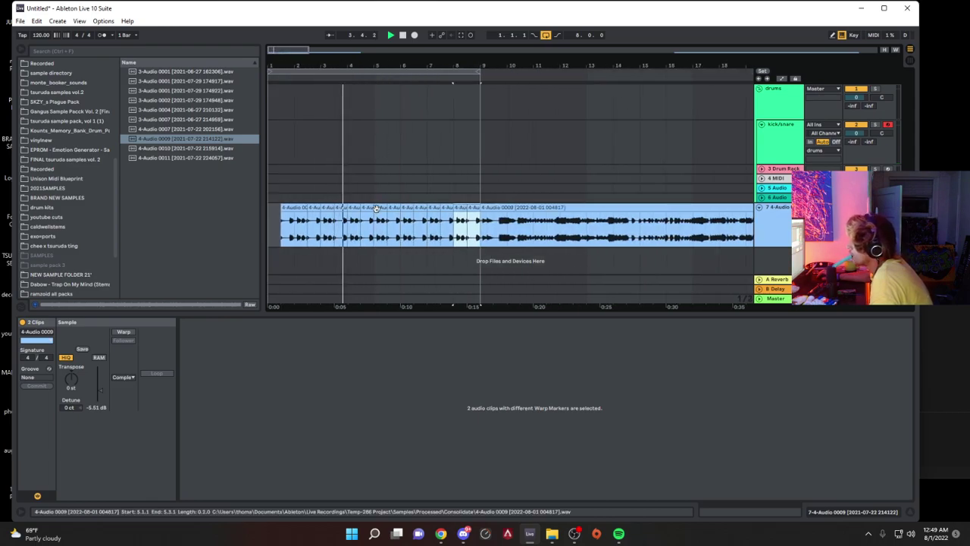
Step: Deactivate the first audio slice at 1.3.1 and transpose the short slice at 2.3.1 to -8 st
click(312, 207)
click(300, 206)
key(space)
key(space)
key(0)
click(316, 207)
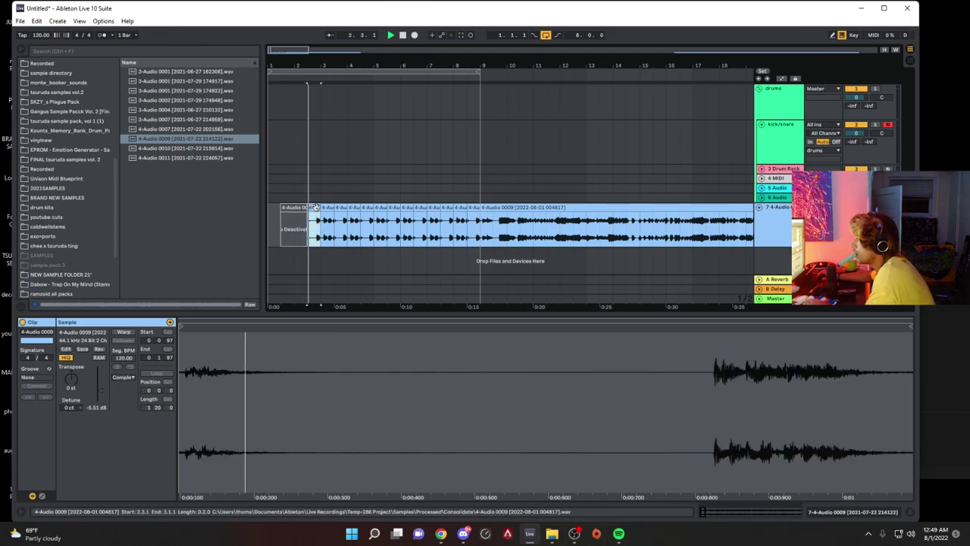
key(space)
key(space)
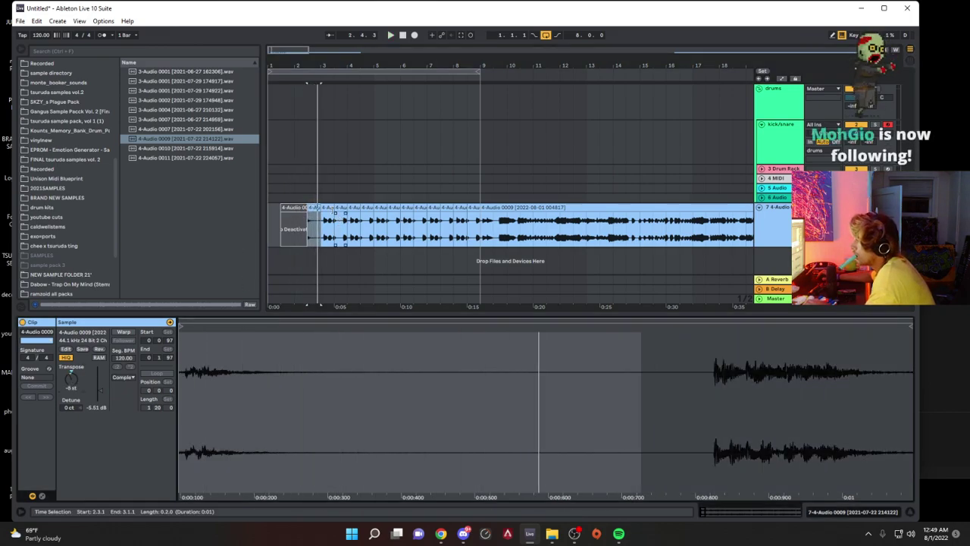
Step: Move the transposed slice to 1.3.1 and repeat its one-bar pattern with the deactivated remainder up to 9.3.1
click(309, 206)
key(0)
key(space)
drag(310, 208, 282, 220)
click(305, 222)
key(ctrl+d)
key(ctrl+d)
key(ctrl+d)
key(ctrl+d)
key(ctrl+d)
key(ctrl+d)
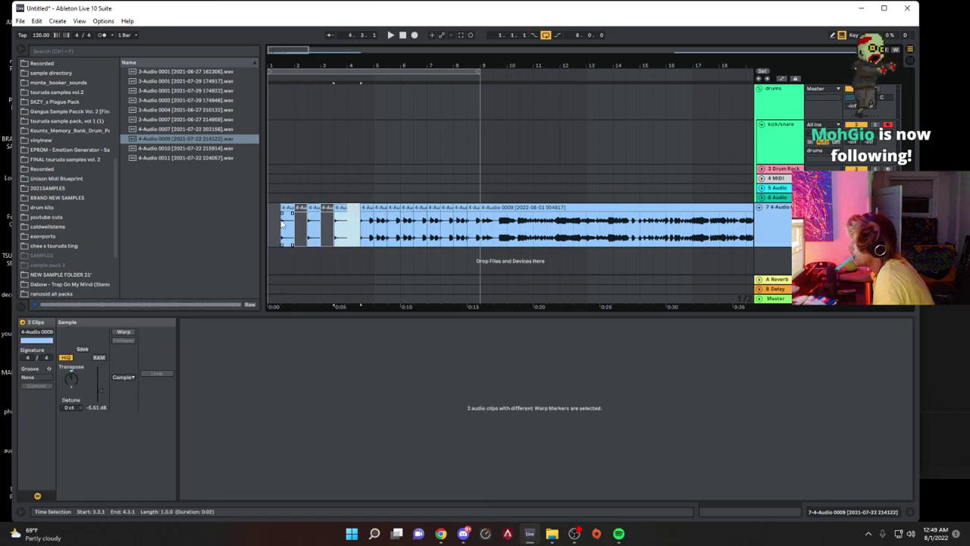
Step: Play back the slice pattern from the first slice at 1.3.1
click(283, 220)
key(space)
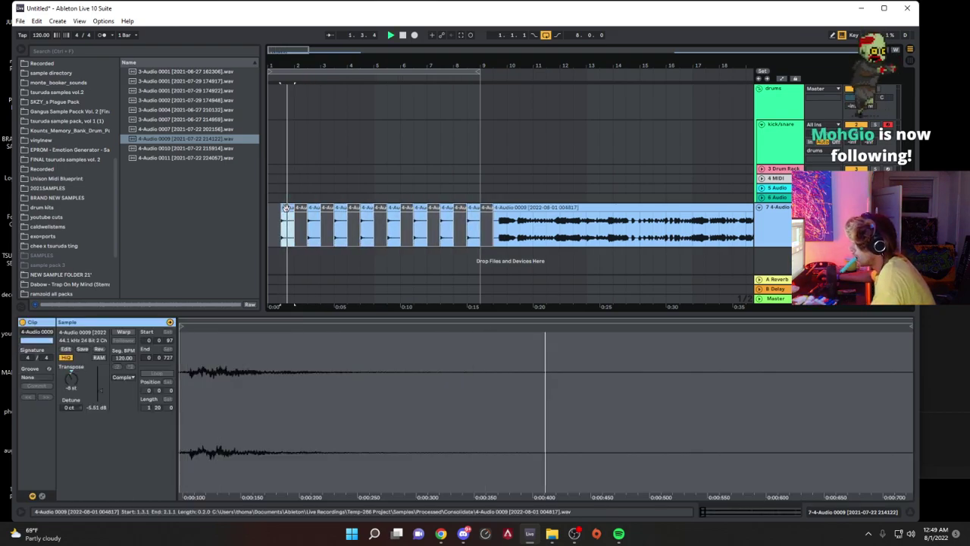
key(space)
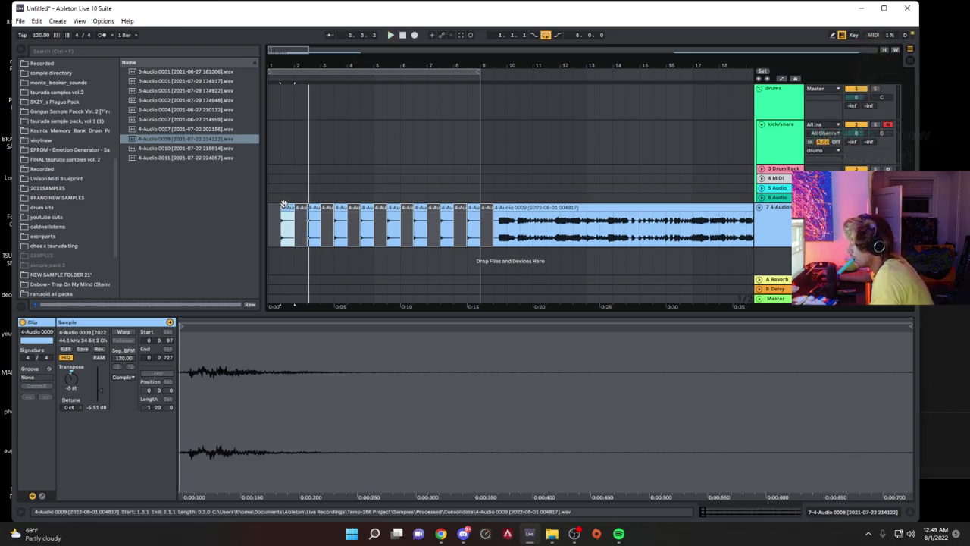
key(space)
key(space)
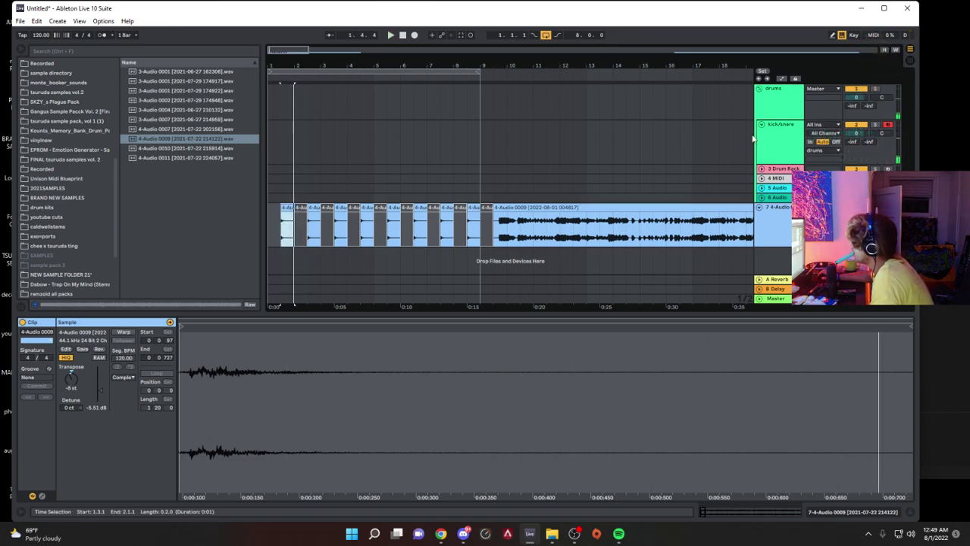
Step: Retune the kick/snare track's snare sample and set it to Classic playback with its start point past the attack
click(777, 144)
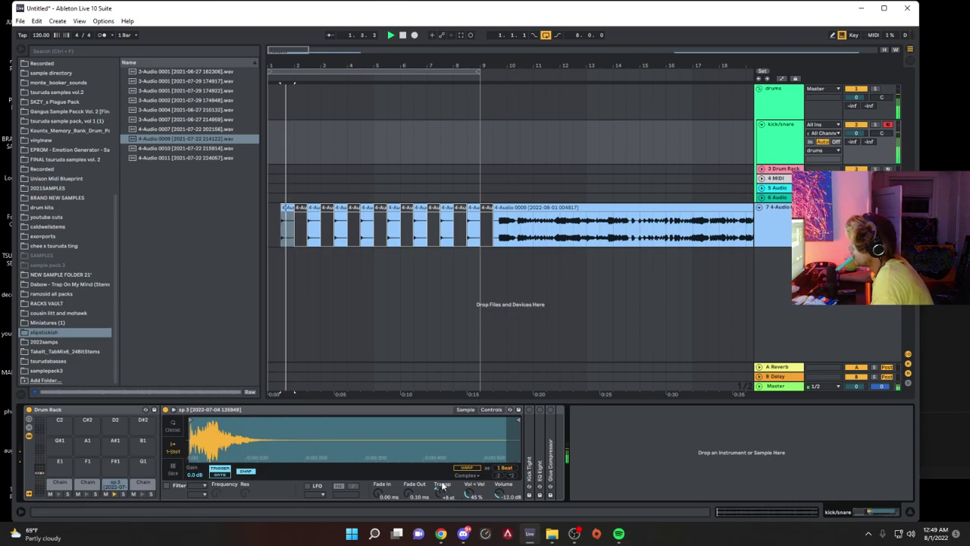
key(v)
key(v)
key(t)
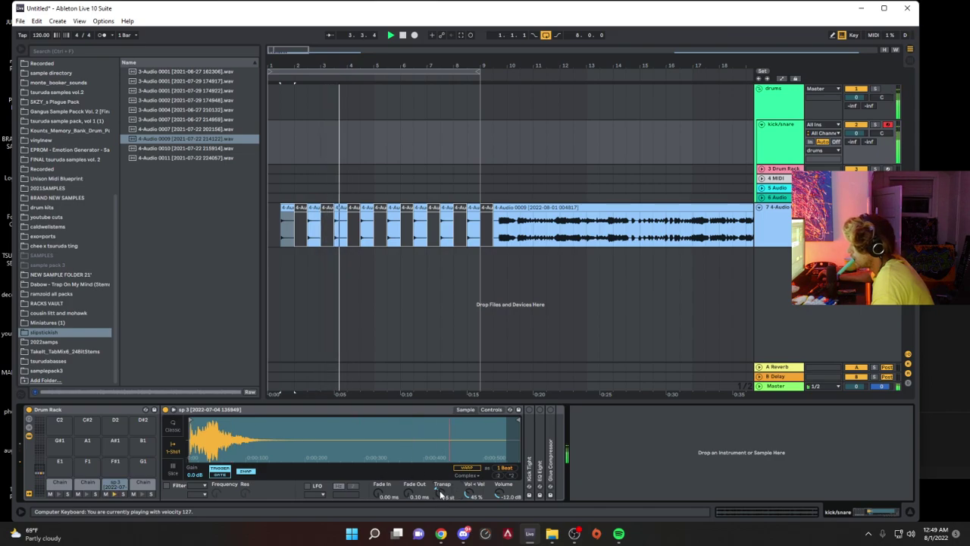
key(space)
click(176, 429)
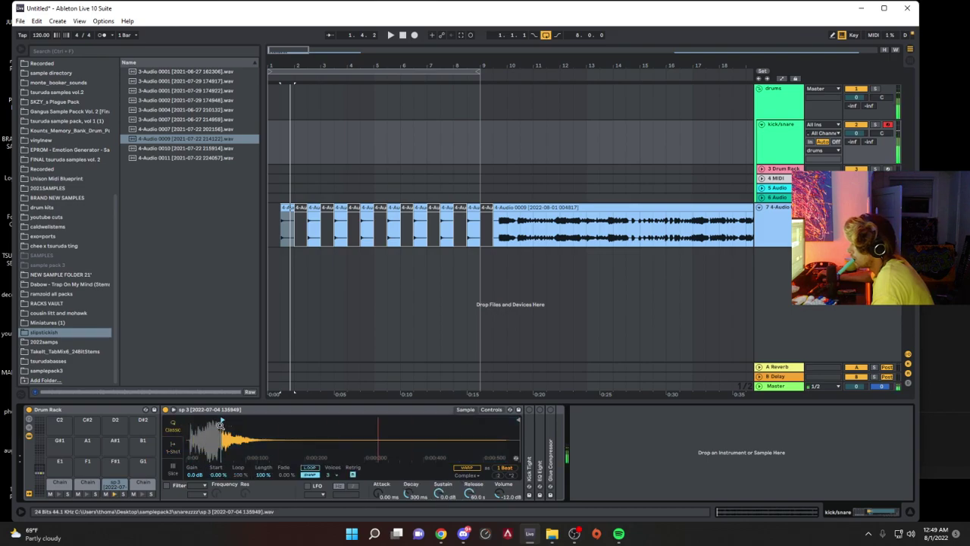
key(space)
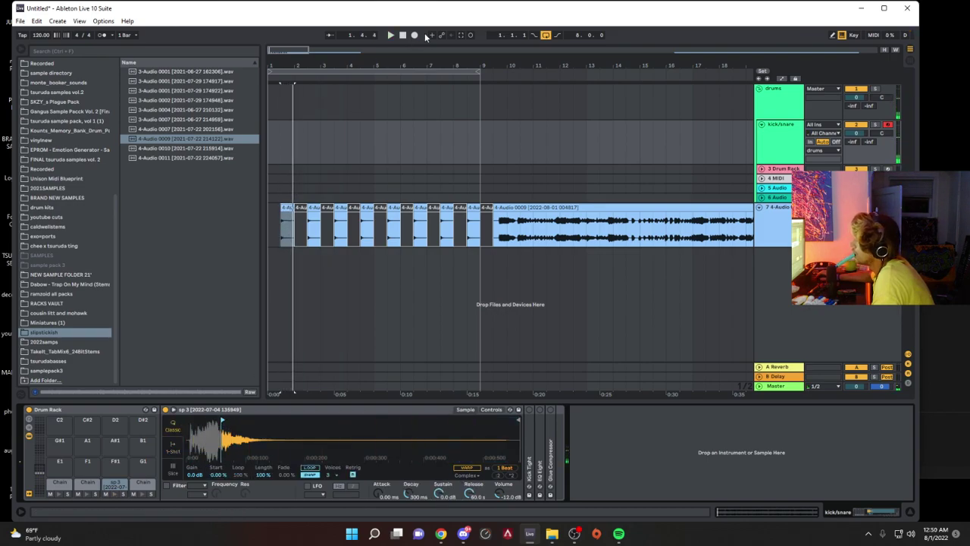
Step: Capture the played snare as a one-bar MIDI clip on the kick/snare track and duplicate it up to bar 9
click(460, 35)
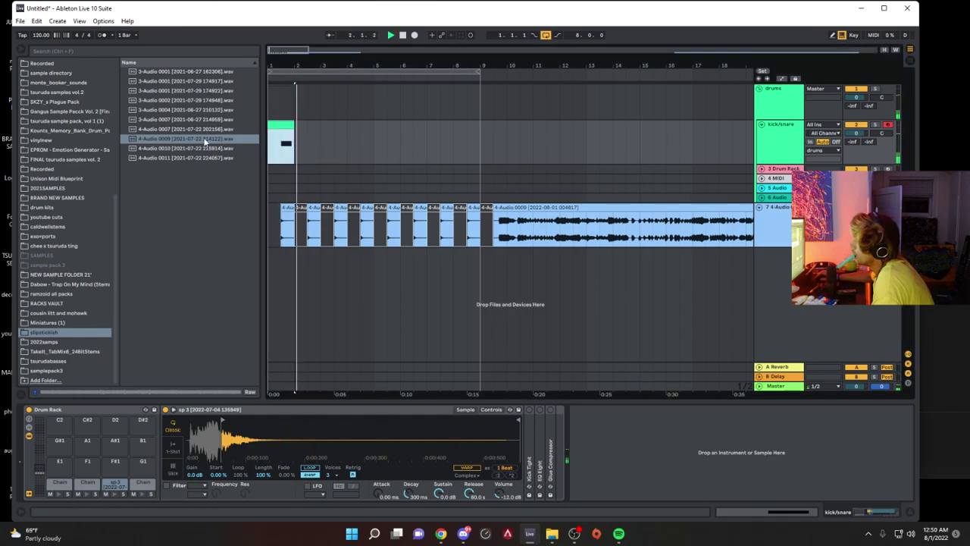
key(ctrl+d)
key(ctrl+d)
key(ctrl+d)
key(ctrl+d)
key(ctrl+d)
key(ctrl+d)
key(ctrl+d)
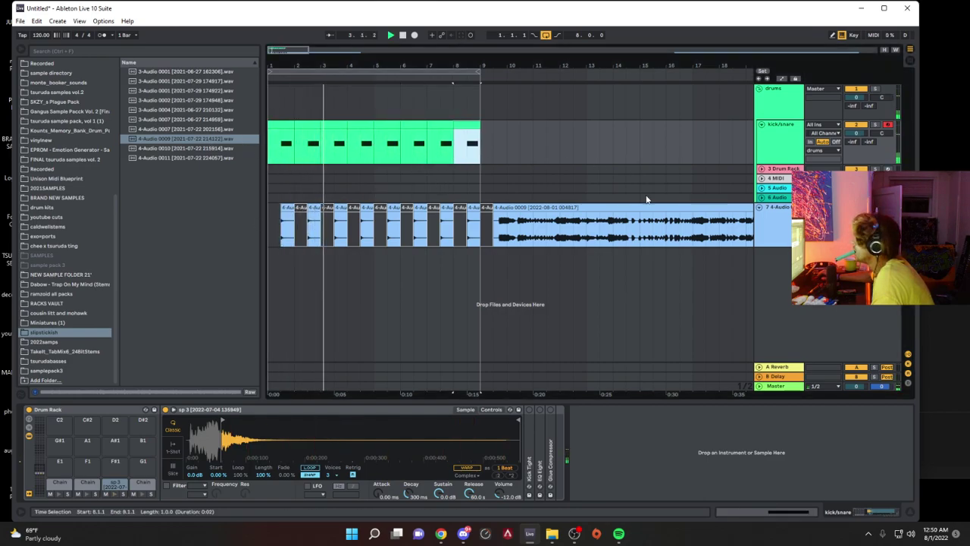
Step: Move the sliced audio track directly below the kick/snare track
drag(856, 215, 857, 229)
drag(775, 207, 740, 161)
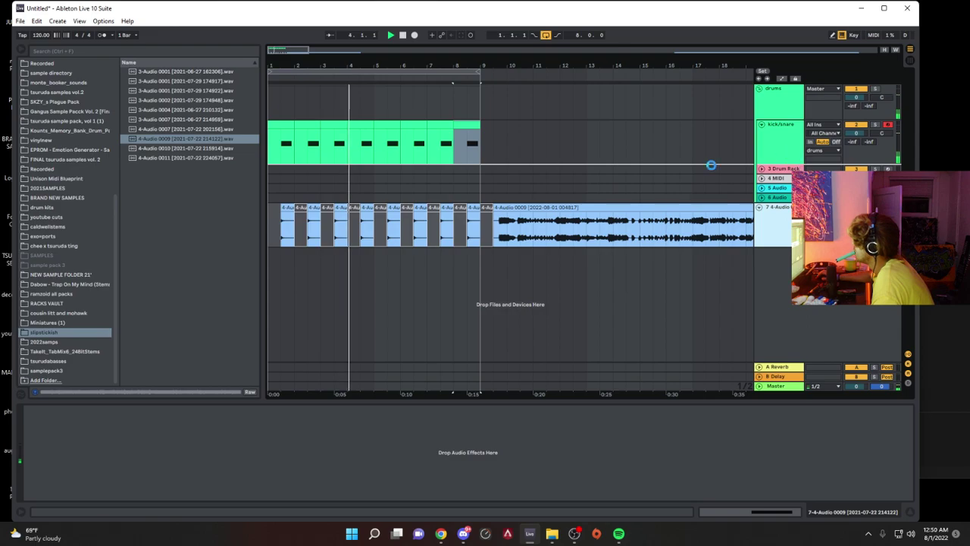
key(space)
Step: Extend the first audio slice to one bar, ending at 2.3.1, and transpose it to -19 st
click(294, 179)
drag(292, 179, 306, 179)
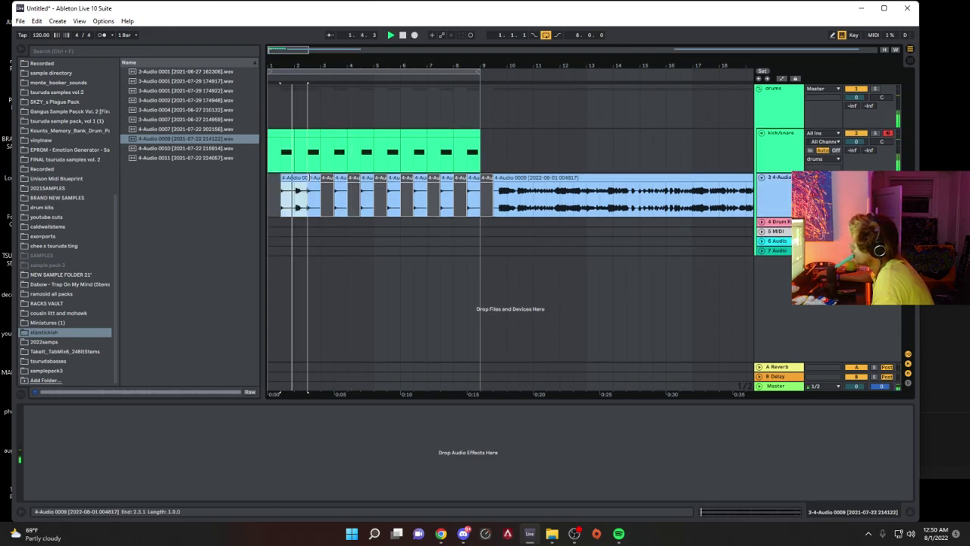
double_click(295, 178)
key(space)
key(space)
mouse_move(71, 380)
mouse_down()
mouse_move(71, 409)
mouse_move(71, 365)
mouse_move(71, 376)
mouse_up()
key(space)
key(space)
key(space)
key(space)
key(space)
key(space)
Step: Duplicate the retuned one-bar slice and place the copy directly after it at 2.3.1
click(308, 195)
drag(309, 194, 250, 181)
key(ctrl+d)
click(335, 179)
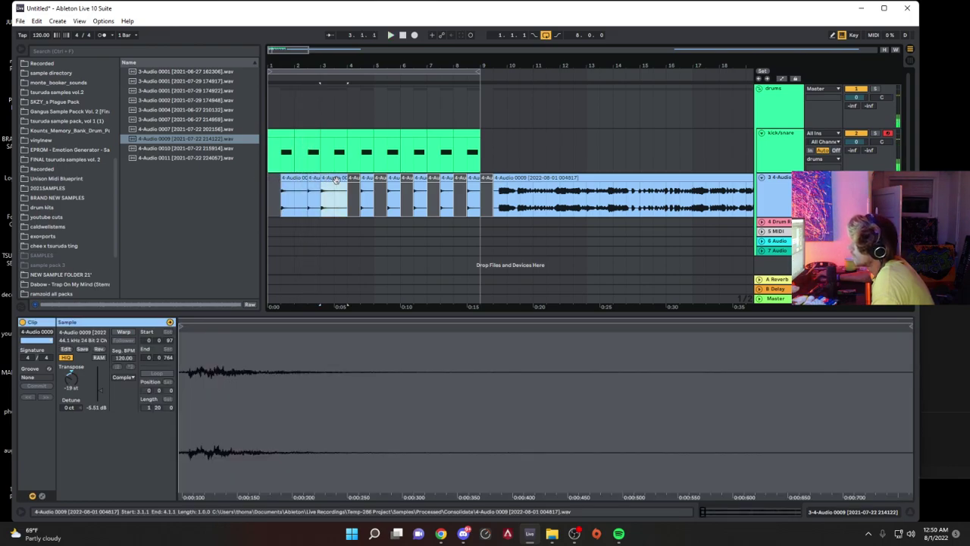
drag(336, 179, 322, 179)
key(space)
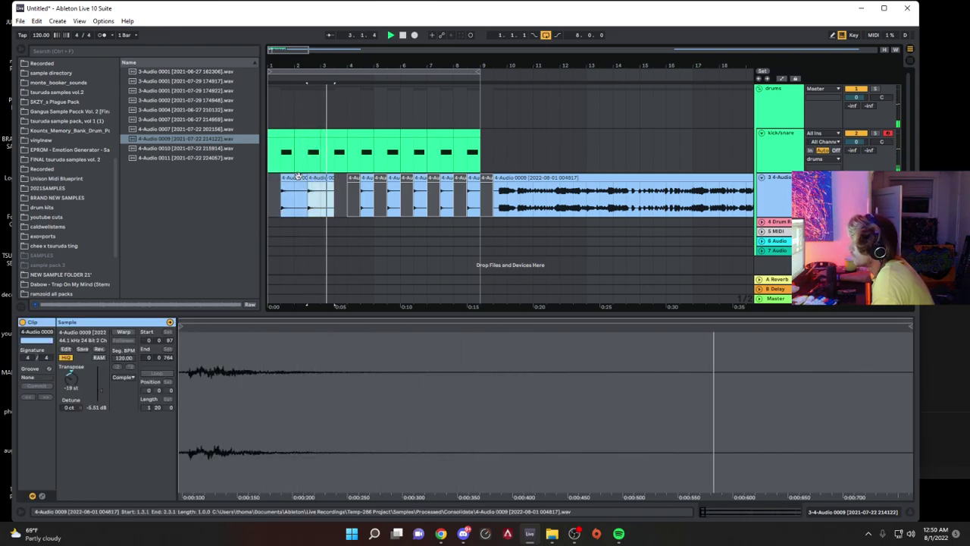
Step: Duplicate the copied slice back to back over the old fragments up to 9.3.1
key(ctrl+d)
key(ctrl+d)
key(ctrl+d)
key(ctrl+d)
key(ctrl+d)
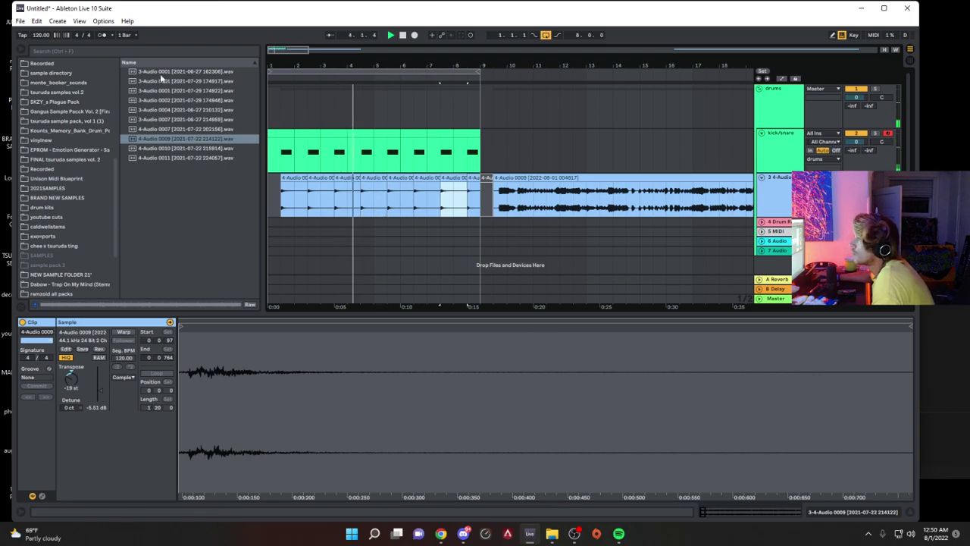
key(ctrl+d)
Step: Set the project tempo to 150 BPM
mouse_move(41, 35)
mouse_down()
mouse_move(41, 15)
mouse_move(41, 41)
mouse_up()
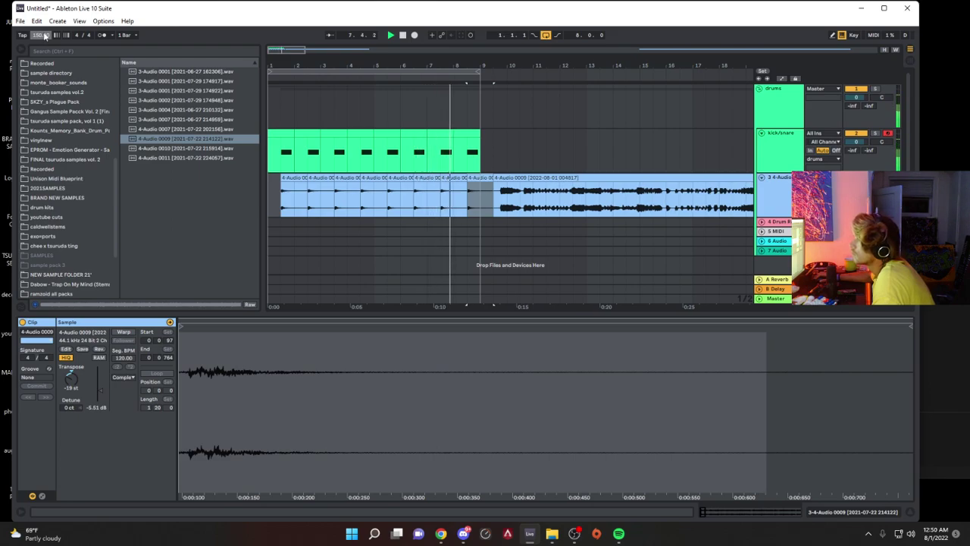
click(774, 153)
key(space)
Step: Search all browser results for "kick" and preview some of the kick samples
click(221, 52)
text(ki)
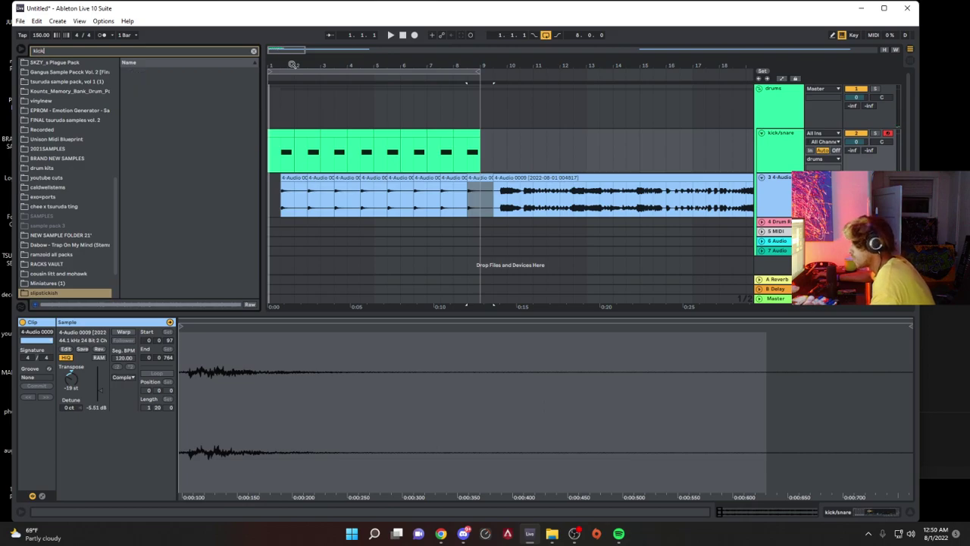
text(ck)
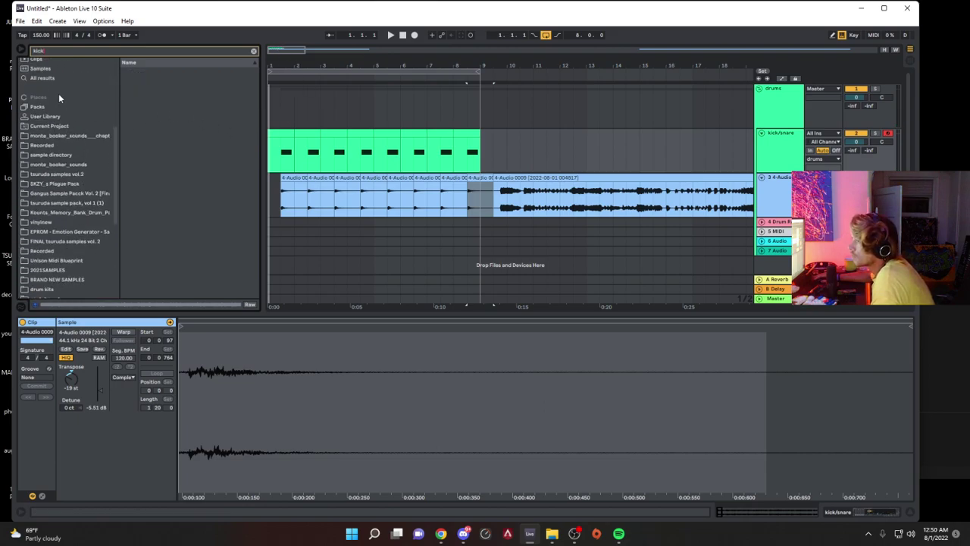
click(199, 101)
click(194, 160)
Step: Preview more kick samples and load 1A - HD Kicks (9).wav onto the C1 pad of the kick/snare Drum Rack
double_click(793, 155)
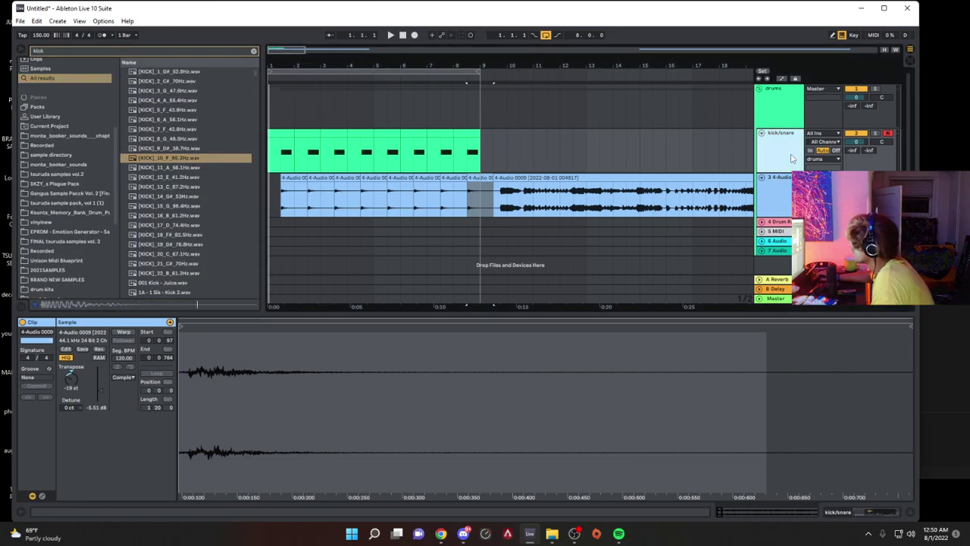
click(170, 292)
scroll(175, 228, down, 3)
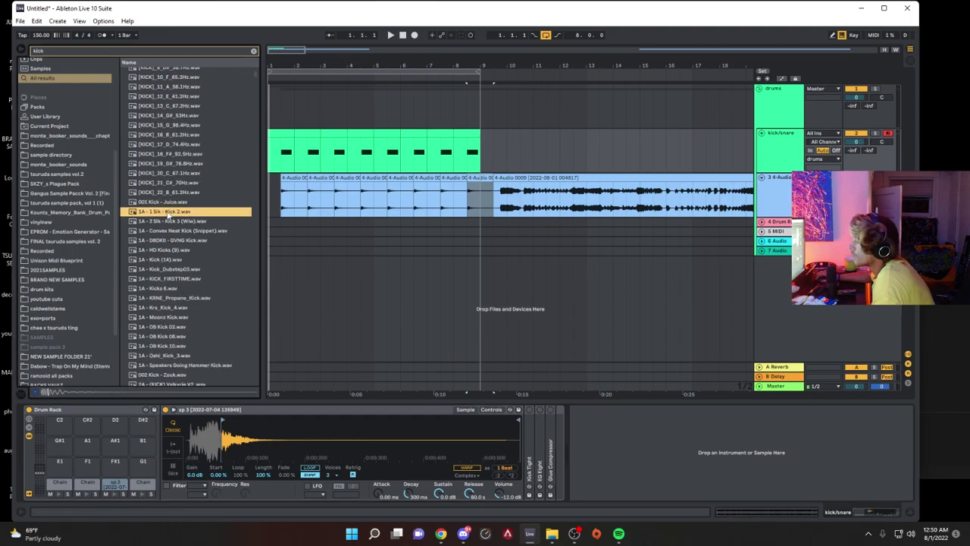
click(168, 250)
scroll(177, 261, down, 2)
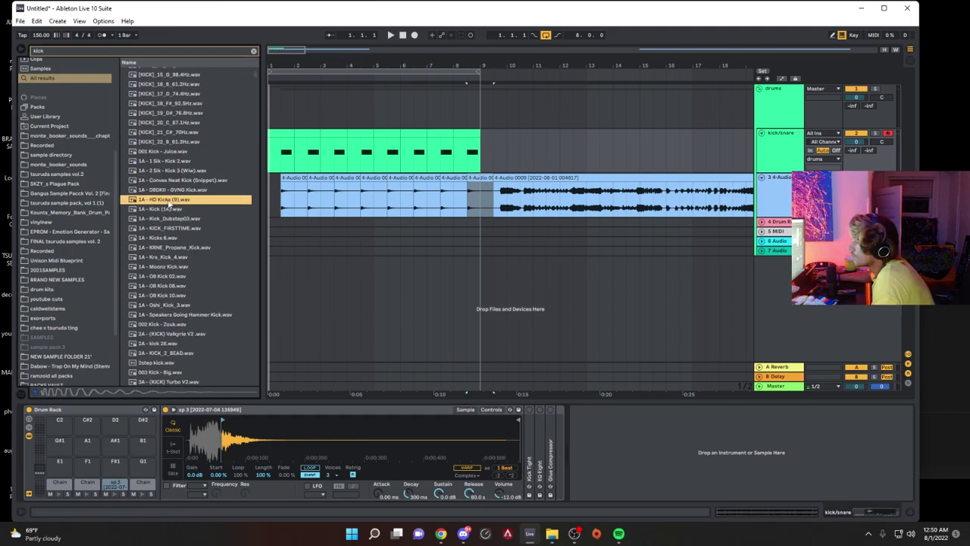
click(70, 478)
Step: Play kick hits over the loop and capture them into the first two bars of the kick/snare track
key(space)
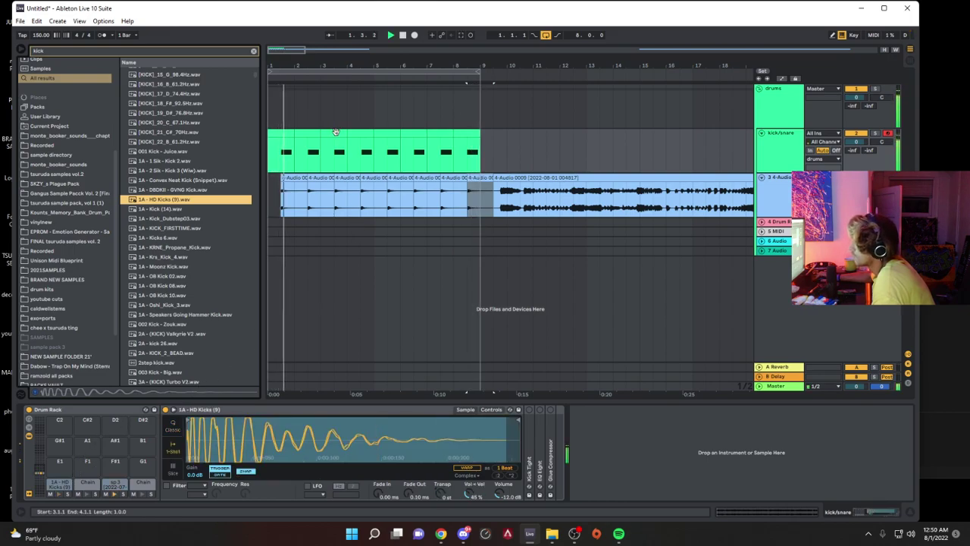
key(space)
click(276, 133)
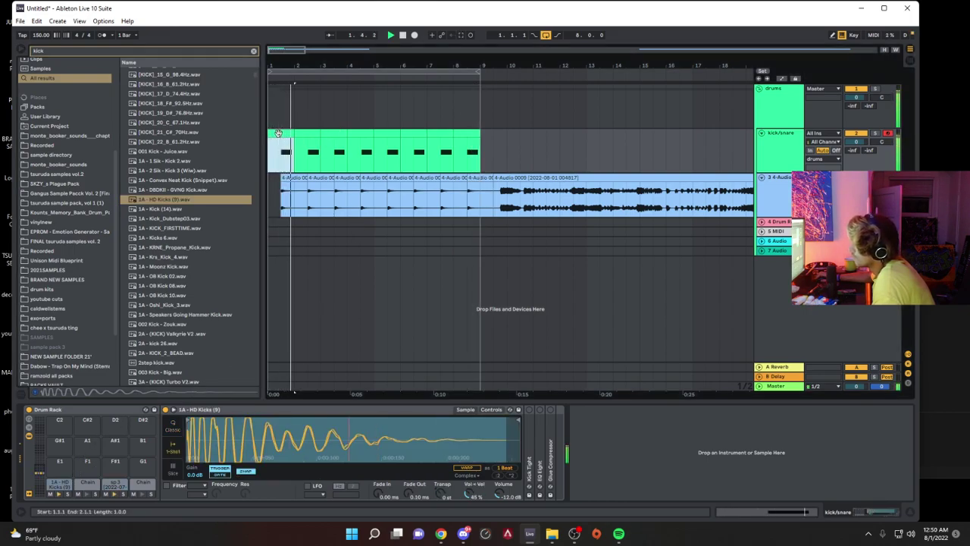
key(space)
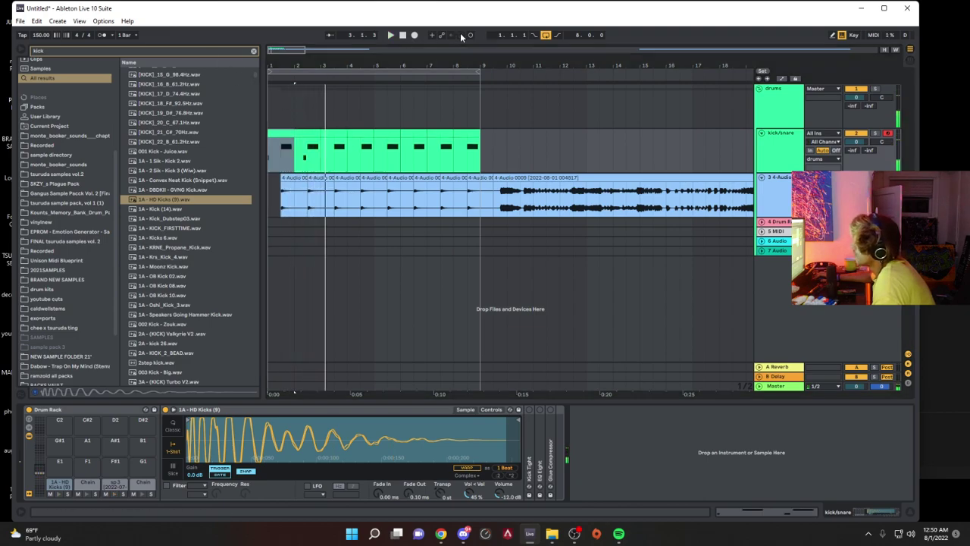
Step: In the merged two-bar kick/snare clip, add a kick at 1.4.1 and shift the second bar's kick to 2.2 and snare to 2.3
double_click(304, 130)
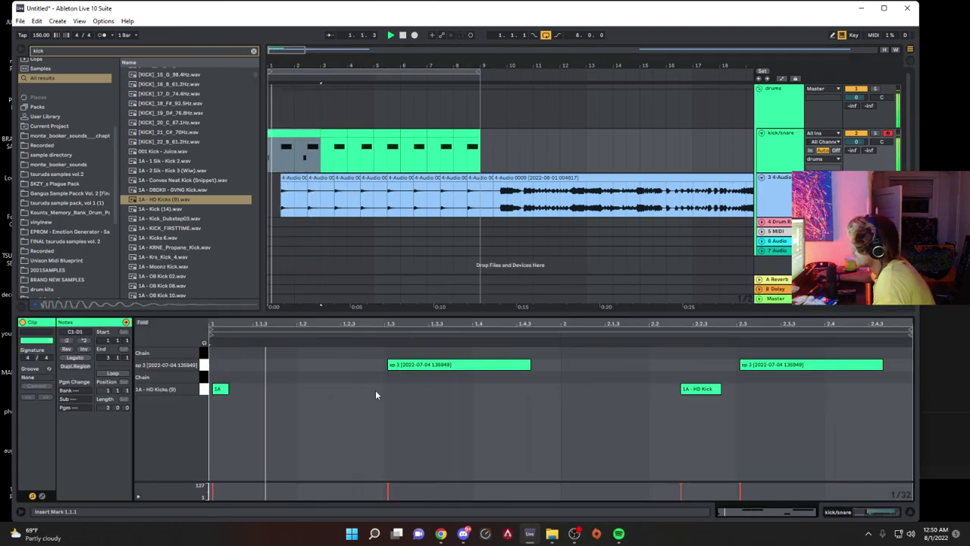
double_click(477, 389)
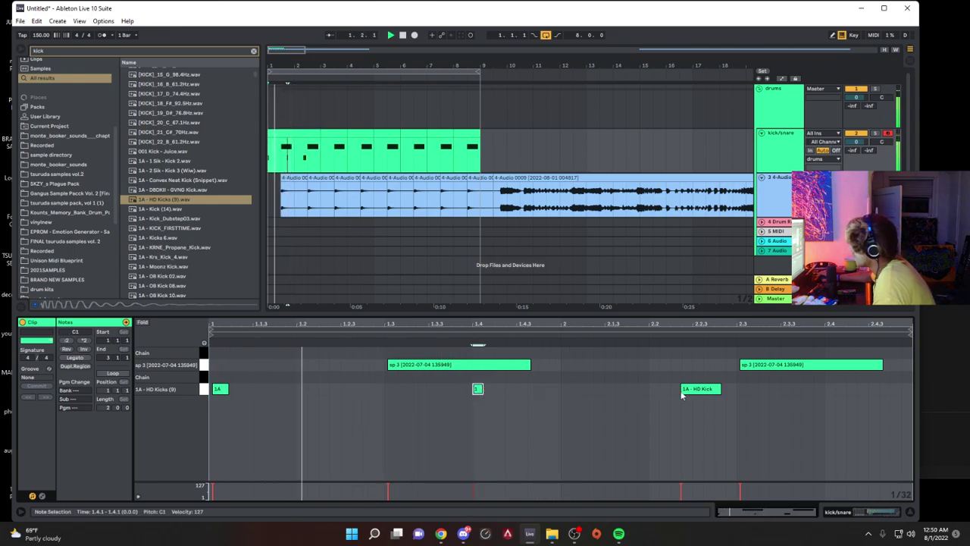
drag(679, 390, 647, 388)
drag(749, 370, 745, 370)
click(388, 368)
key(space)
Step: Add kicks at 1.2.3 and 2.4.3 and repeat the two-bar kick/snare clip up to bar 9
double_click(341, 388)
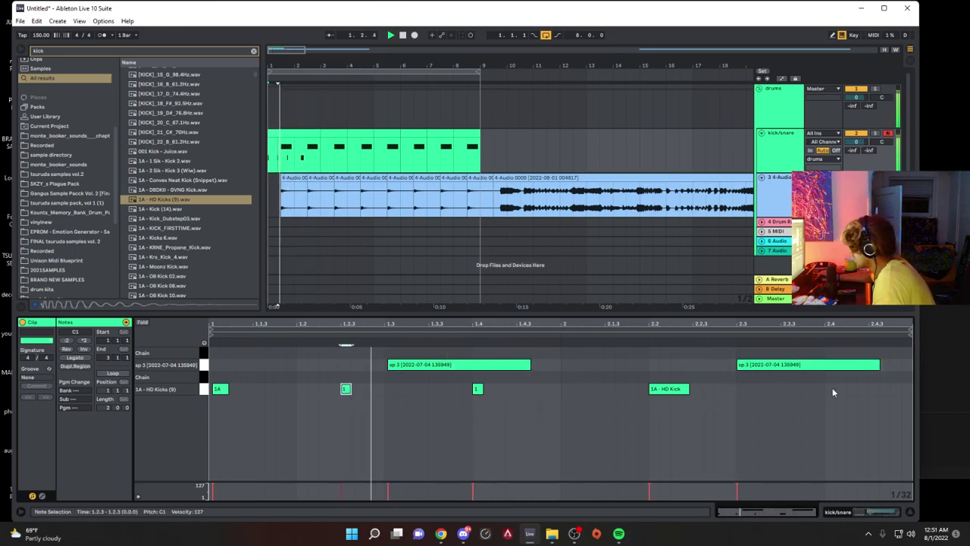
double_click(871, 389)
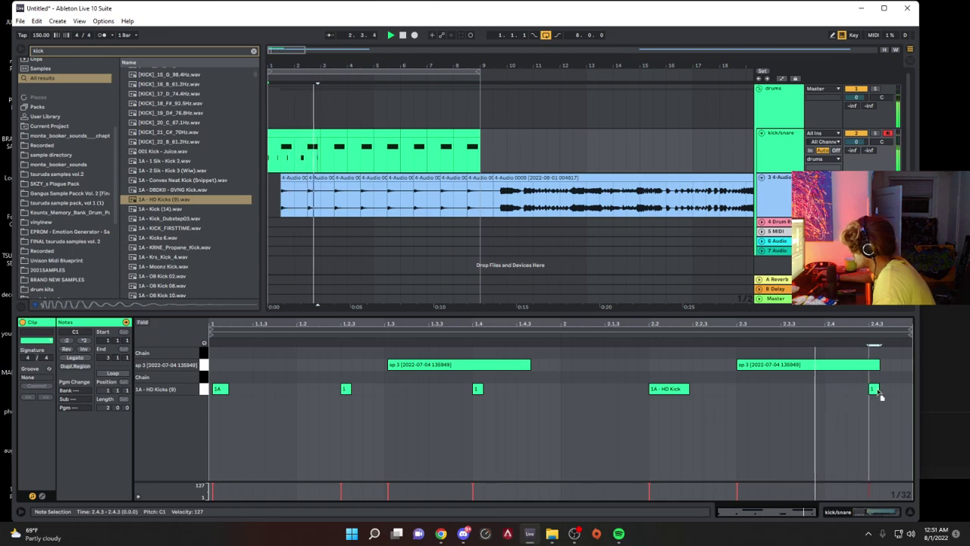
scroll(764, 188, down, 1)
Step: Transpose the first audio slice to -10 st and extend its end to 2.3.1
double_click(771, 187)
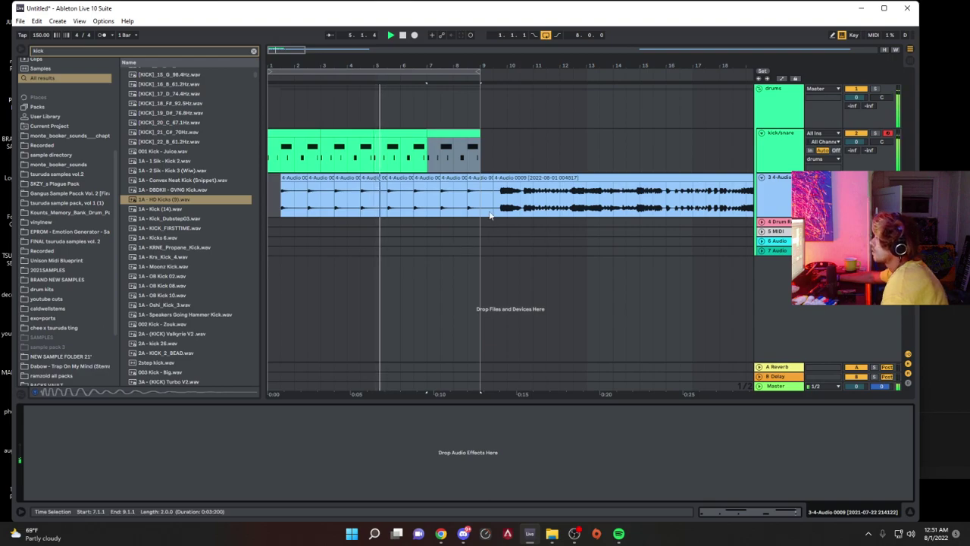
click(481, 177)
double_click(299, 178)
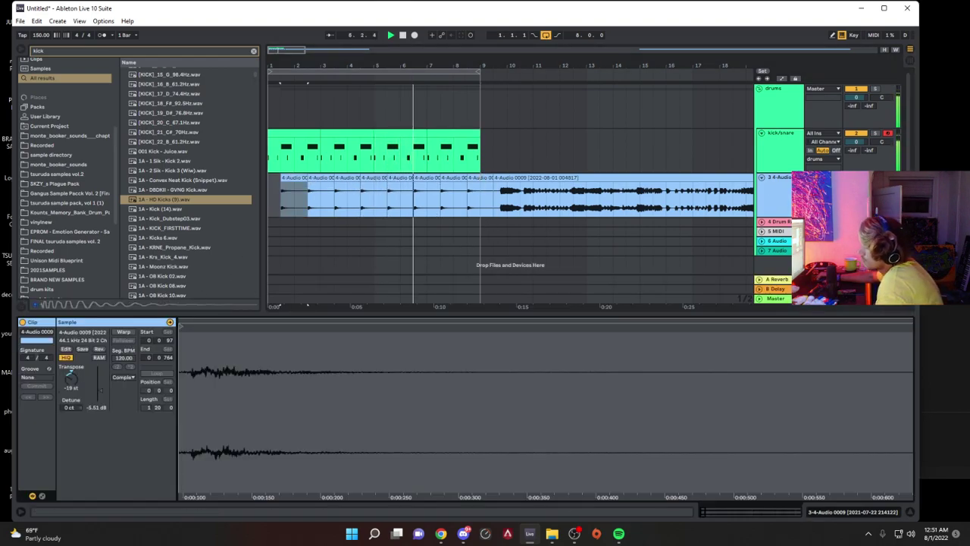
drag(300, 178, 307, 178)
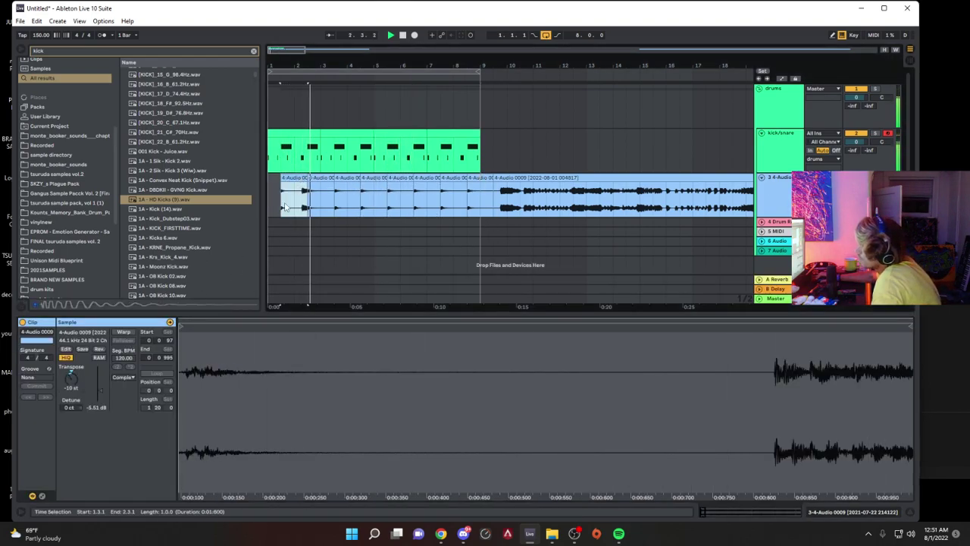
Step: Transpose the first audio slice to -14 st and duplicate it bar by bar up to 9.3.1
drag(76, 387, 76, 398)
click(375, 195)
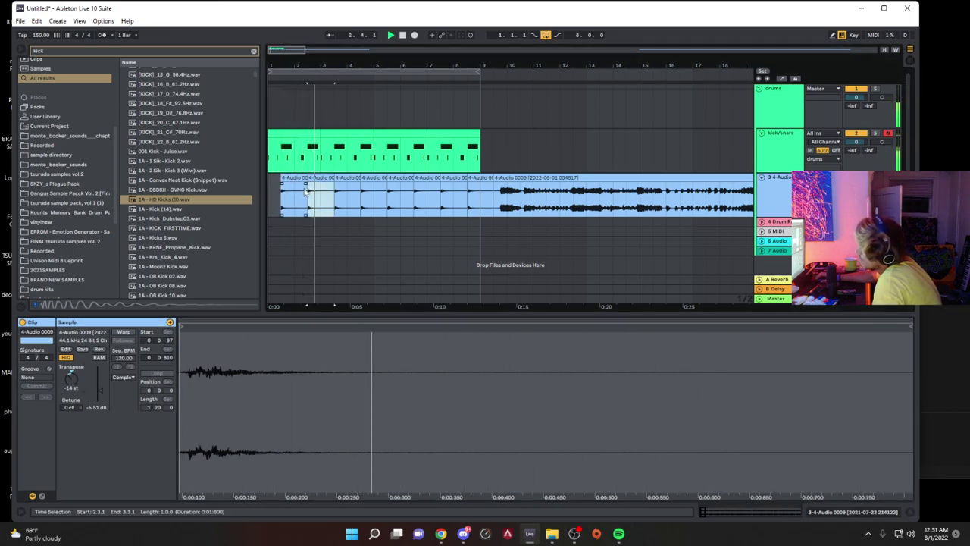
key(ctrl+d)
key(ctrl+d)
key(ctrl+d)
key(ctrl+d)
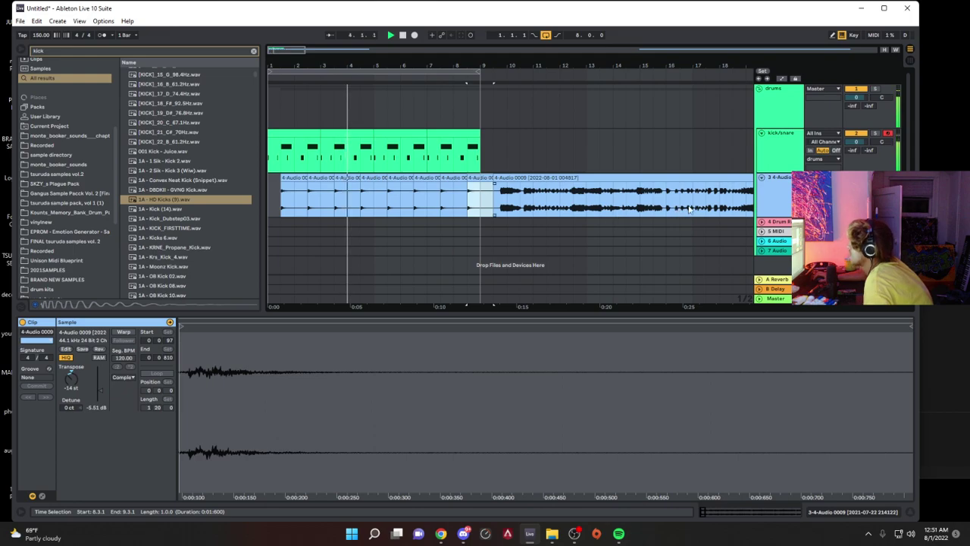
Step: Insert a MIDI track below the audio track and load one of the audio slices into it as a Simpler instrument
click(785, 190)
key(ctrl+shift+t)
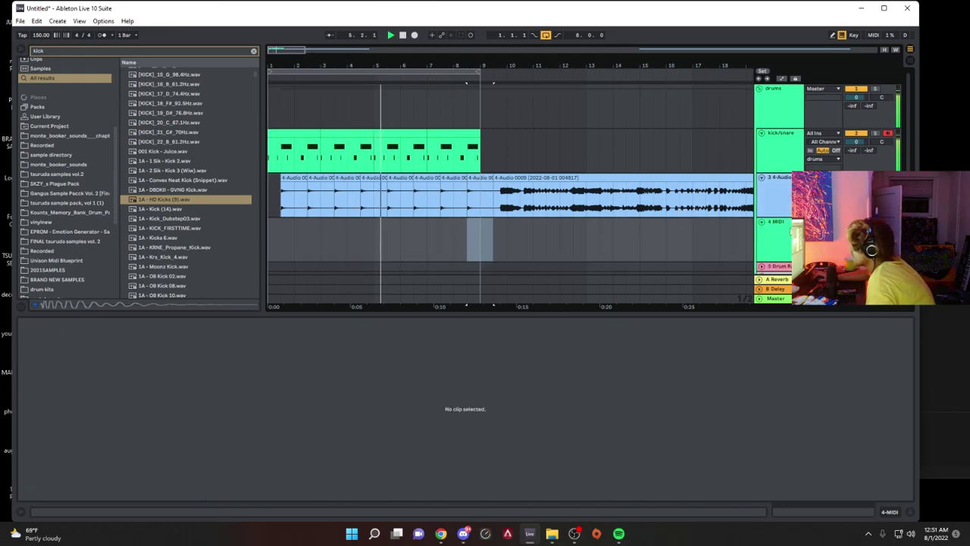
drag(446, 179, 410, 427)
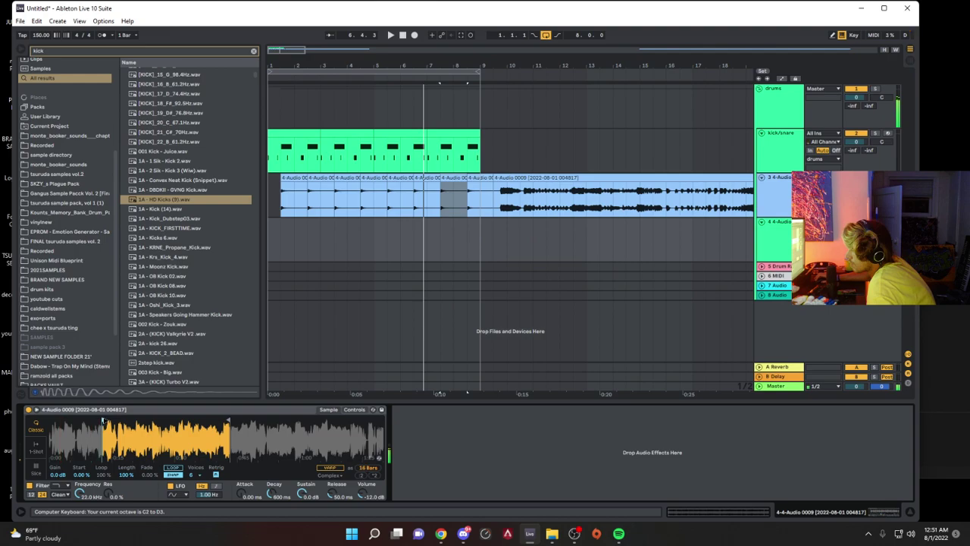
Step: Play the loop repeatedly from bar 1 to audition the drums together with the retuned slices
key(space)
click(303, 133)
key(space)
key(space)
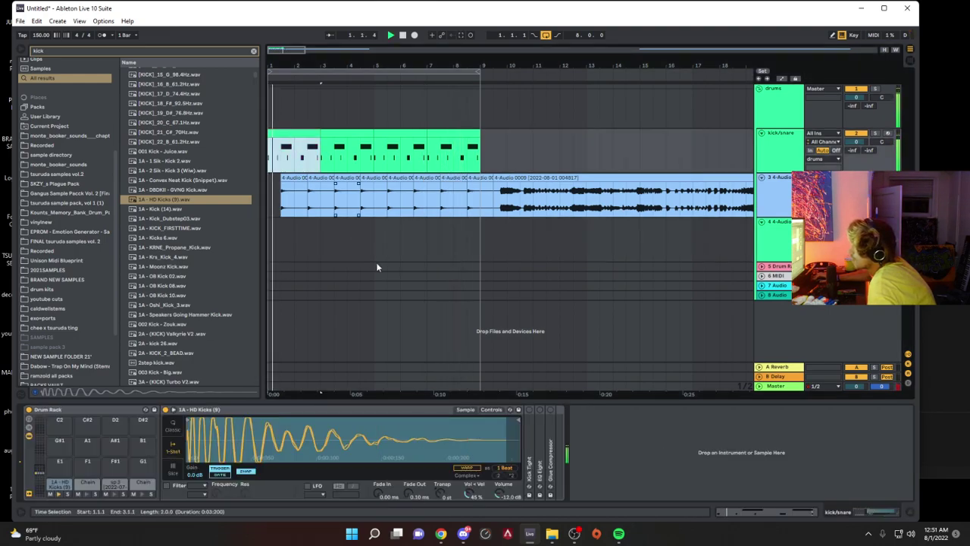
key(space)
key(space)
key(space)
key(space)
key(space)
key(space)
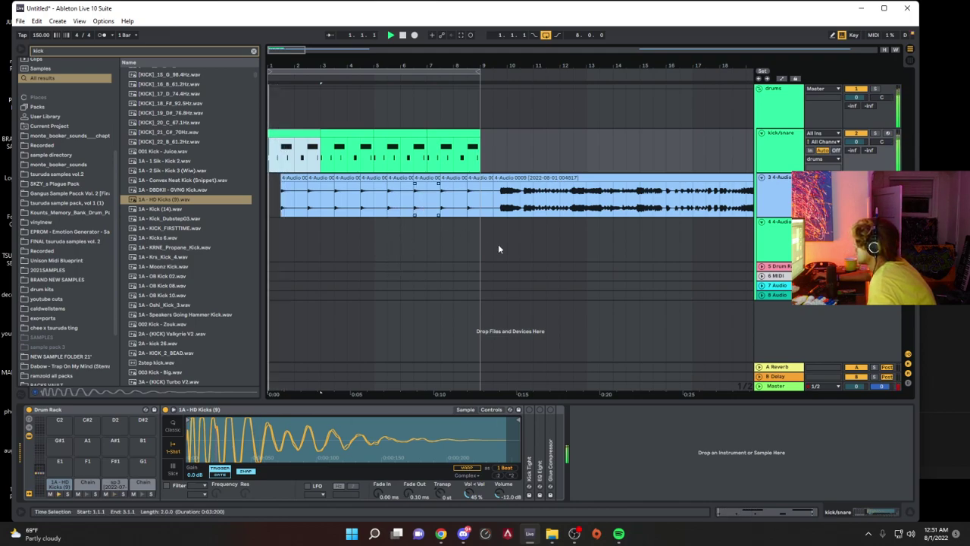
Step: Fine-tune the sample start in the Simpler to the beginning of the sound and set its Release to 1.29 s
click(781, 234)
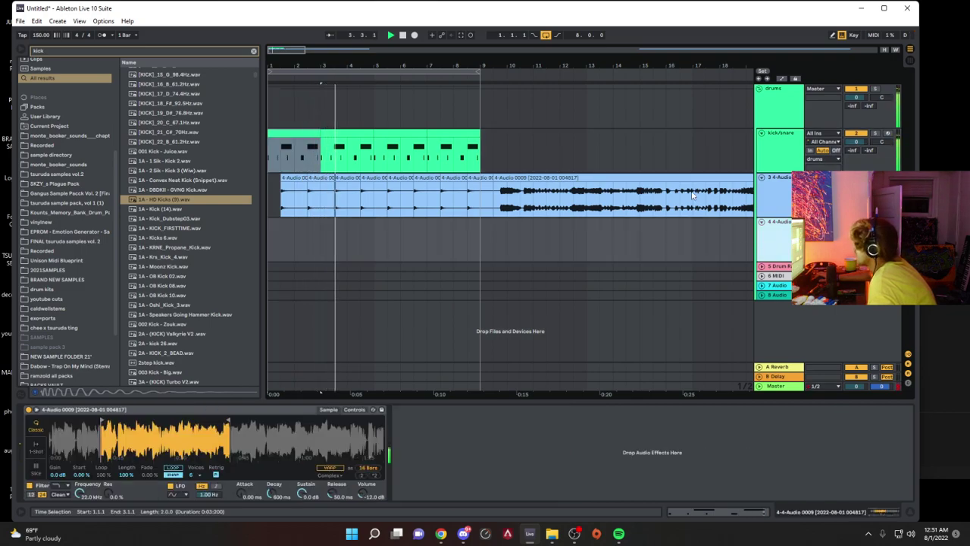
double_click(792, 243)
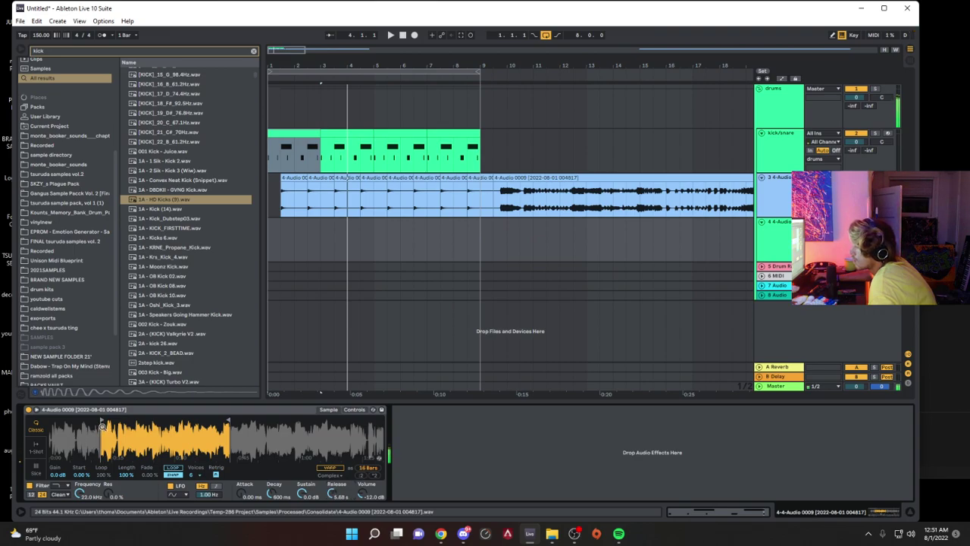
drag(102, 426, 103, 455)
key(space)
drag(93, 420, 97, 420)
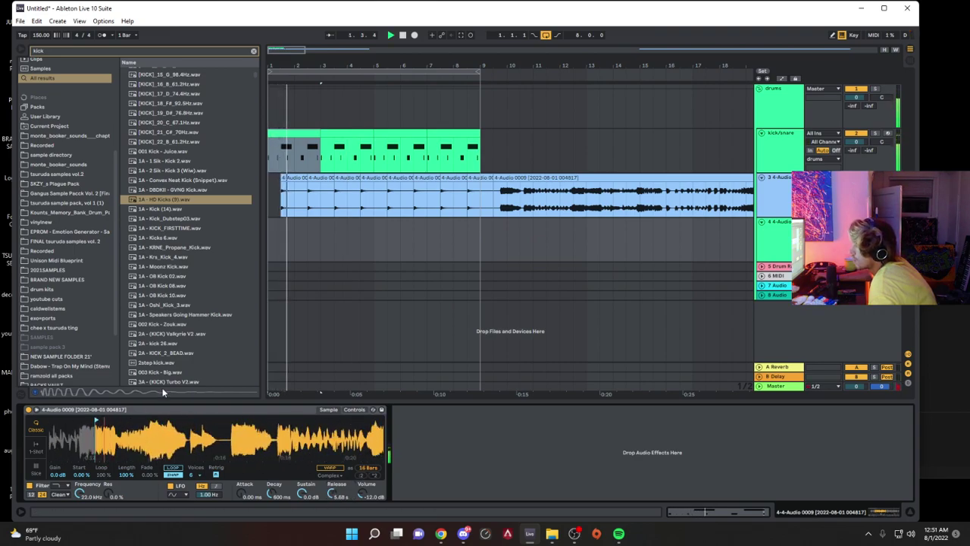
key(space)
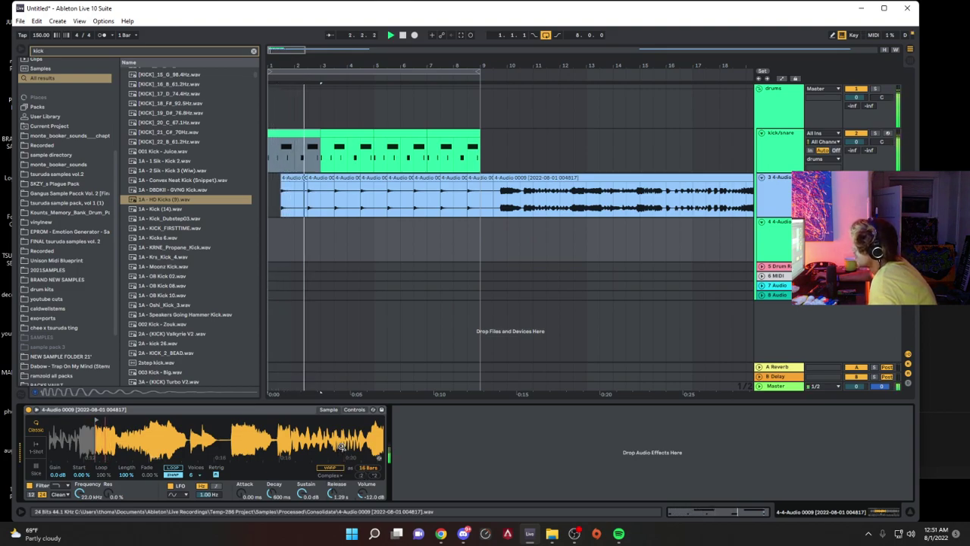
key(space)
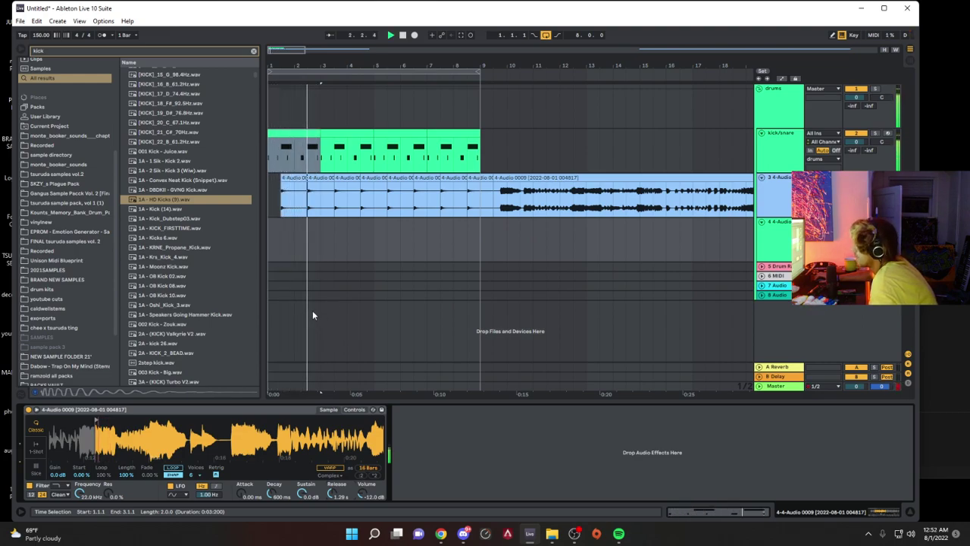
Step: Capture the sample note played over the loop as a MIDI clip on the Simpler track
click(462, 37)
key(space)
key(space)
key(space)
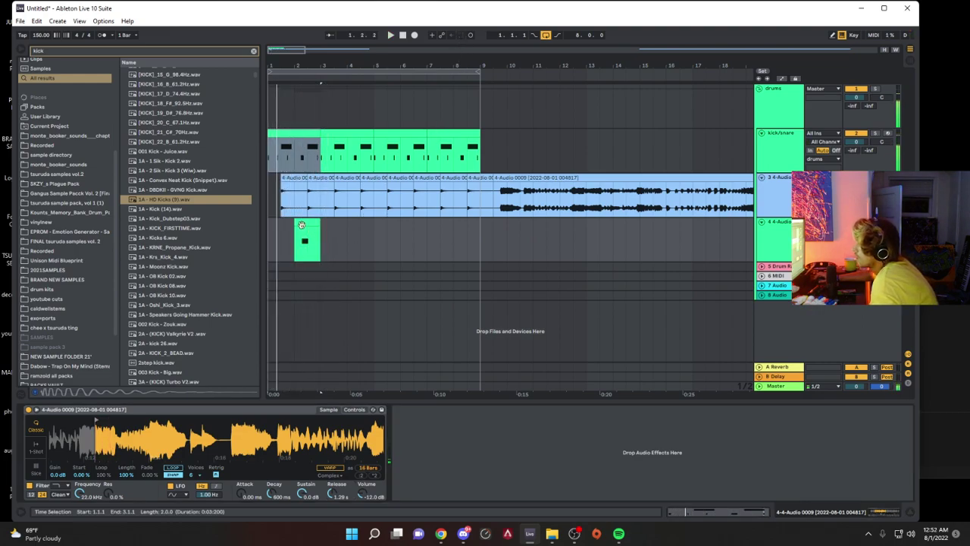
Step: Move the captured MIDI clip to 1.1.1 and shorten it to one bar
drag(296, 221, 270, 222)
key(space)
click(279, 221)
drag(319, 227, 294, 228)
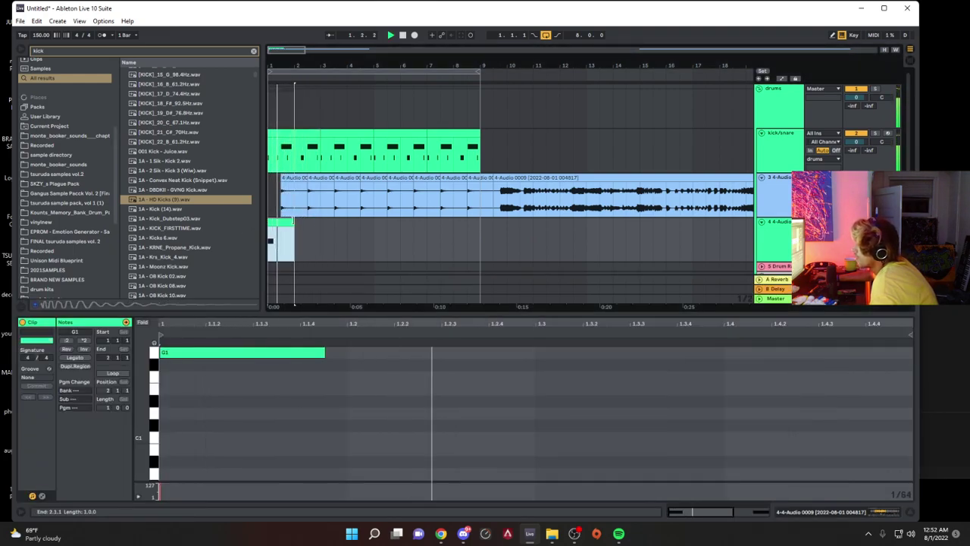
Step: Repeat the one-bar Simpler clip every two bars, with the last copy starting at bar 9
key(ctrl+d)
key(ctrl+d)
key(ctrl+d)
key(ctrl+d)
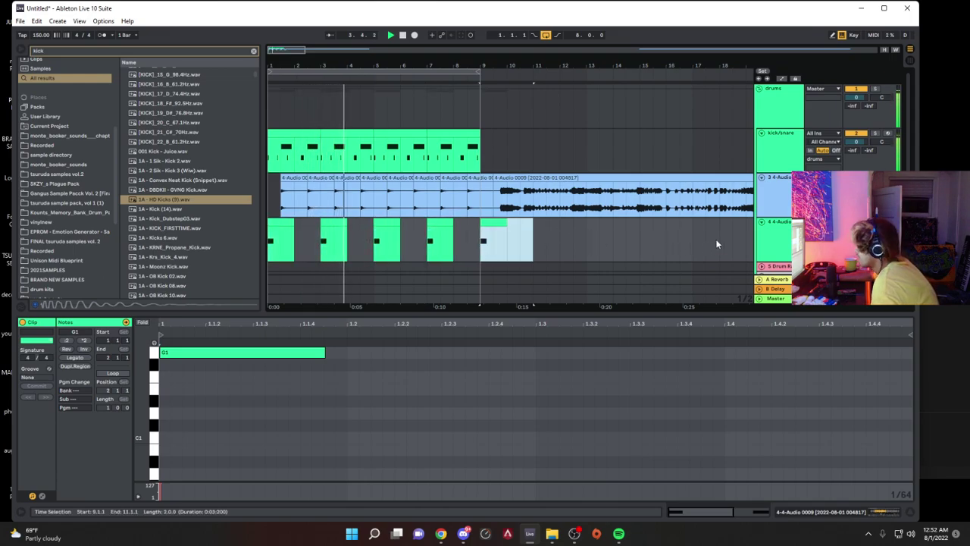
Step: In the Simpler, nudge the sample start slightly earlier, set the Release to 908 ms and transpose it +5 st
click(777, 234)
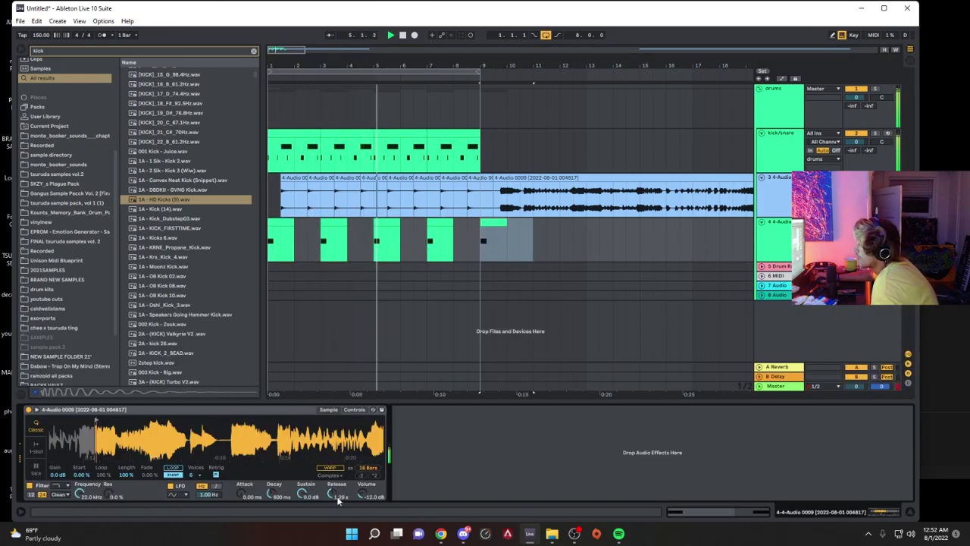
key(space)
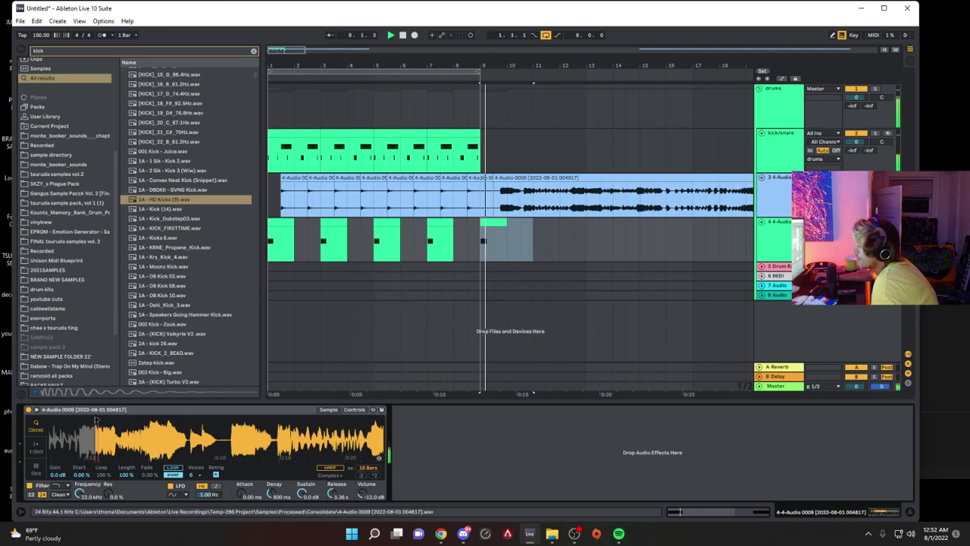
key(space)
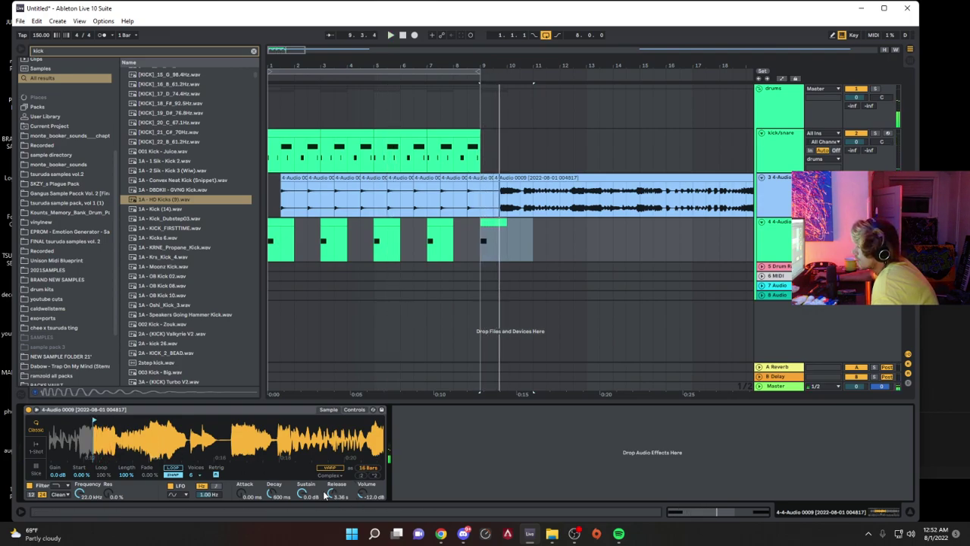
click(331, 491)
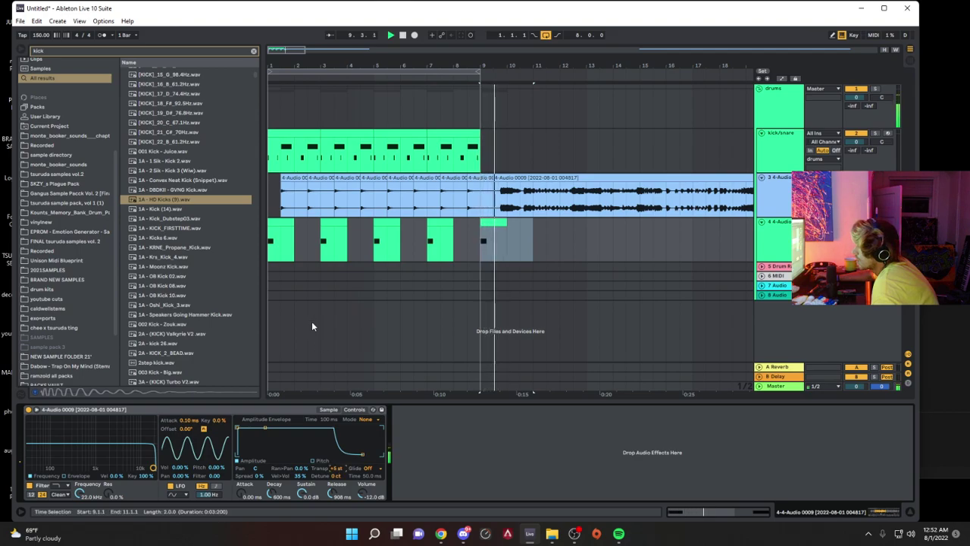
click(284, 222)
key(space)
key(space)
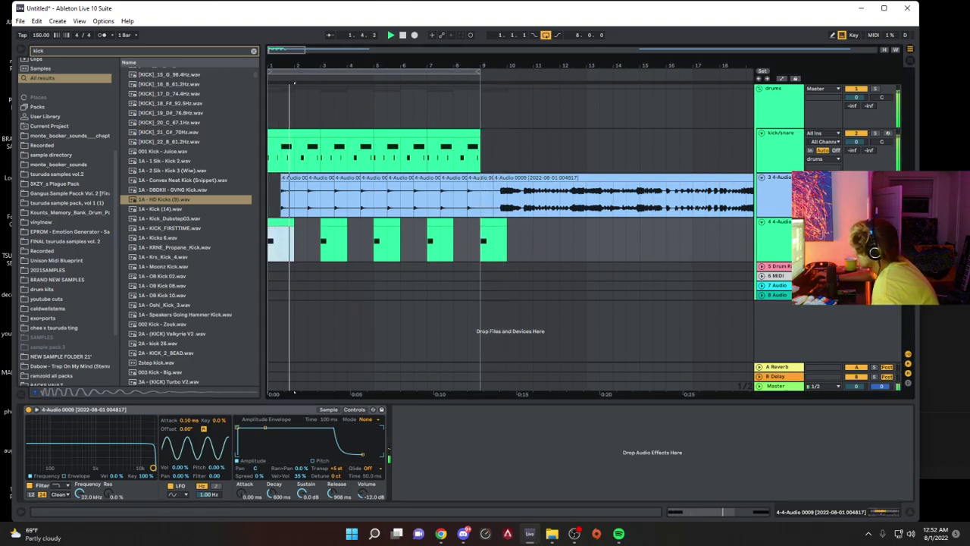
Step: Insert an empty MIDI track below the Simpler track and move the Simpler track beneath the last audio track
click(774, 233)
key(ctrl+shift+t)
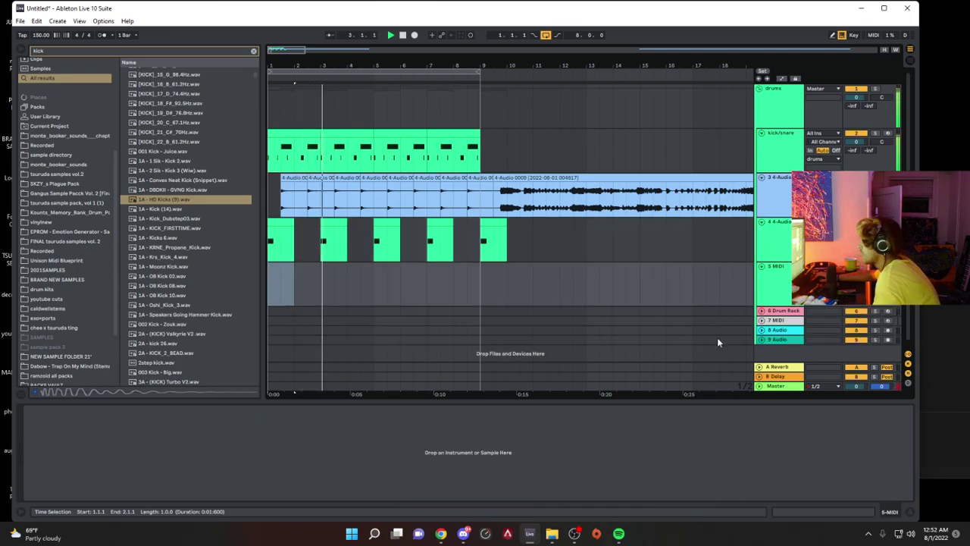
click(857, 275)
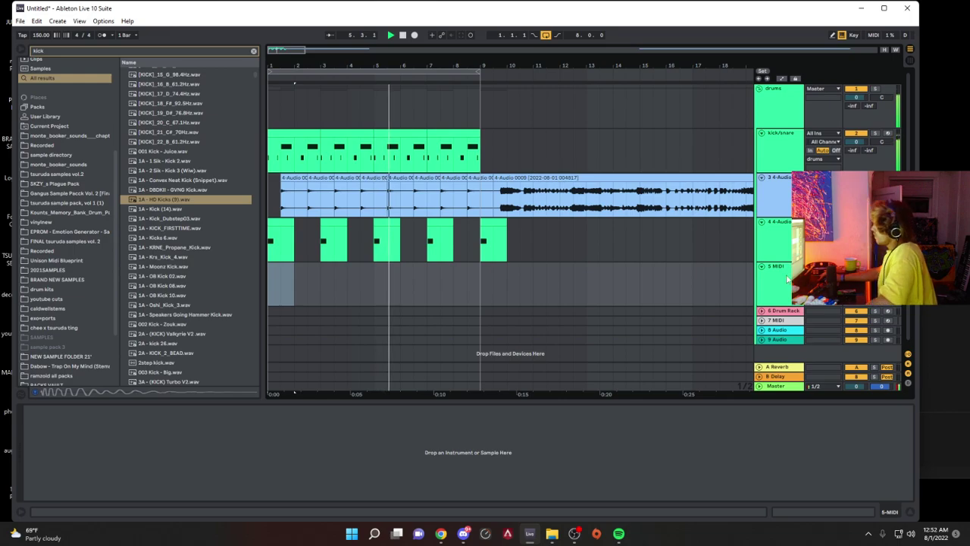
click(786, 215)
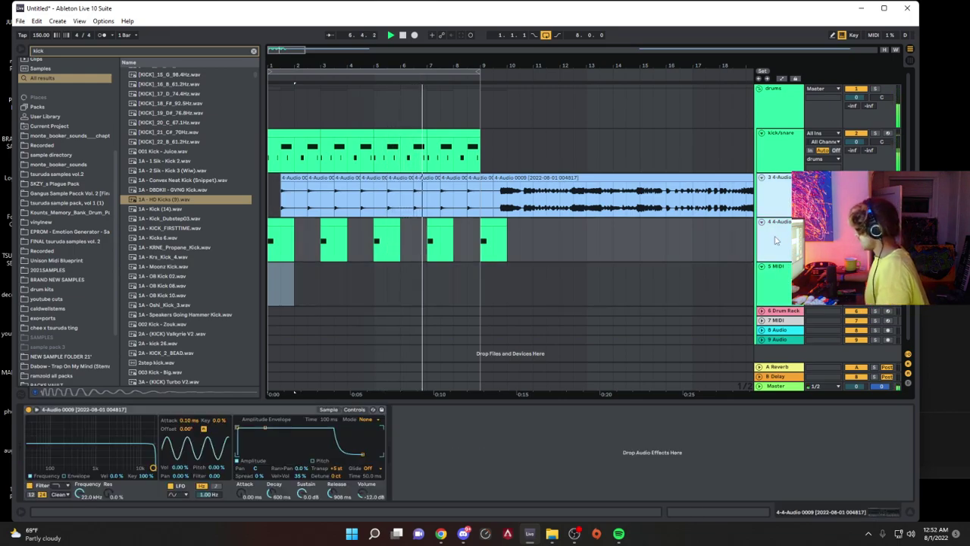
drag(775, 241, 798, 347)
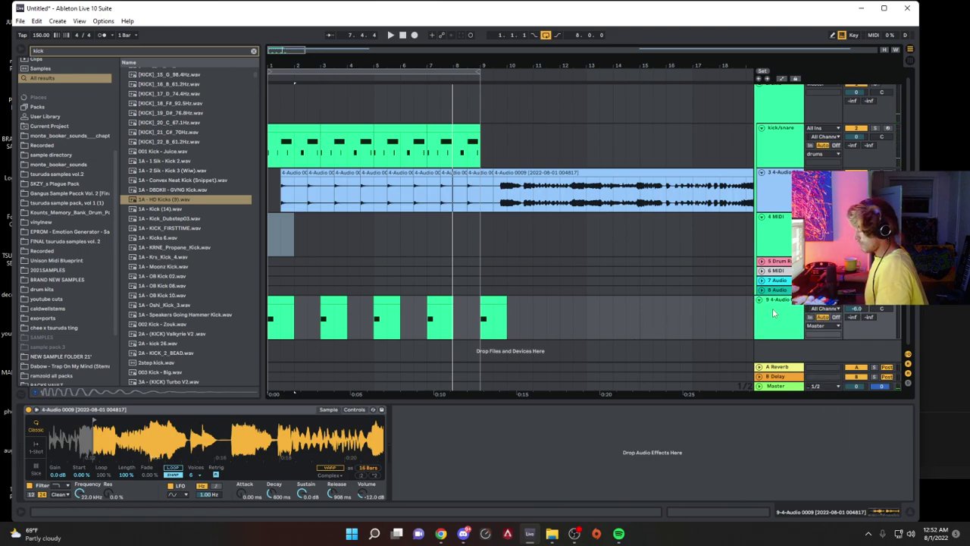
Step: Duplicate the Simpler track, moving the copy's first clip to 1.3.1 and its sample start slightly later
key(ctrl+d)
drag(279, 325, 291, 322)
key(space)
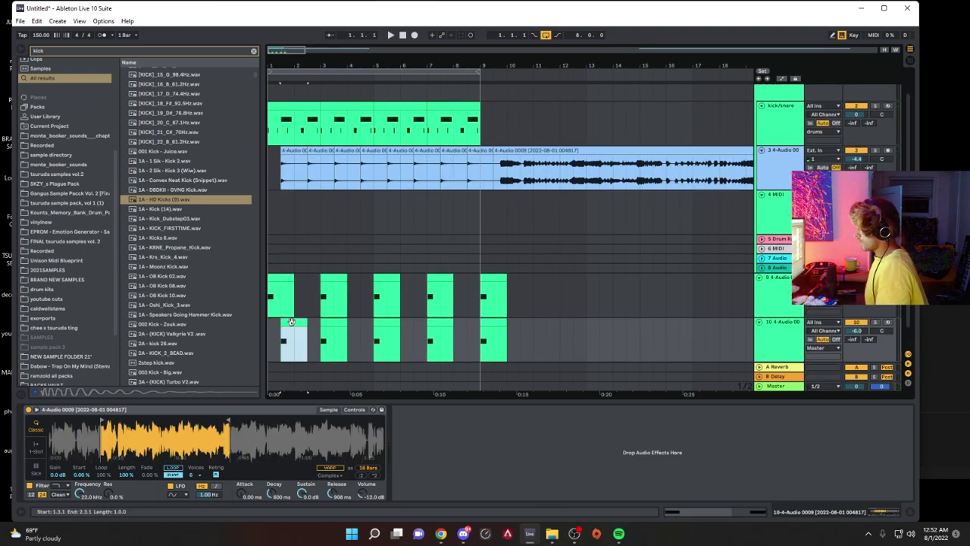
key(space)
drag(101, 420, 109, 420)
key(space)
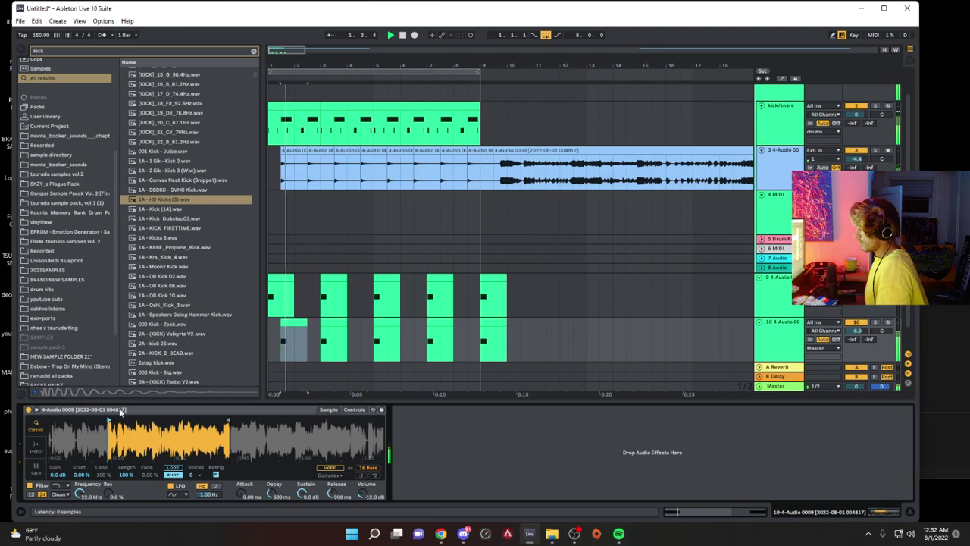
Step: On the duplicated Simpler track, place the first clip at bar 2 with a copy at bar 4, and deactivate the clip at bar 3
drag(284, 330, 256, 328)
key(ctrl+d)
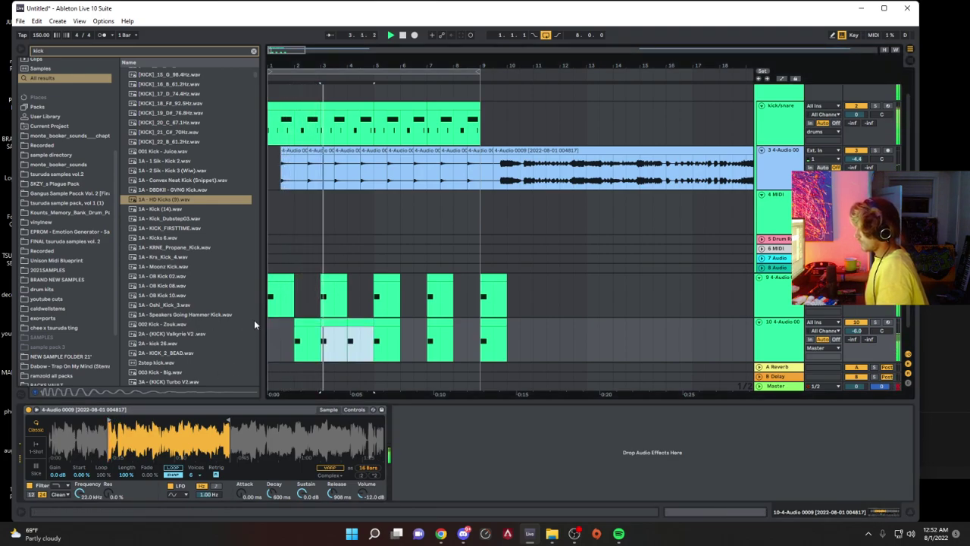
key(space)
click(332, 322)
drag(326, 323, 243, 330)
key(0)
key(space)
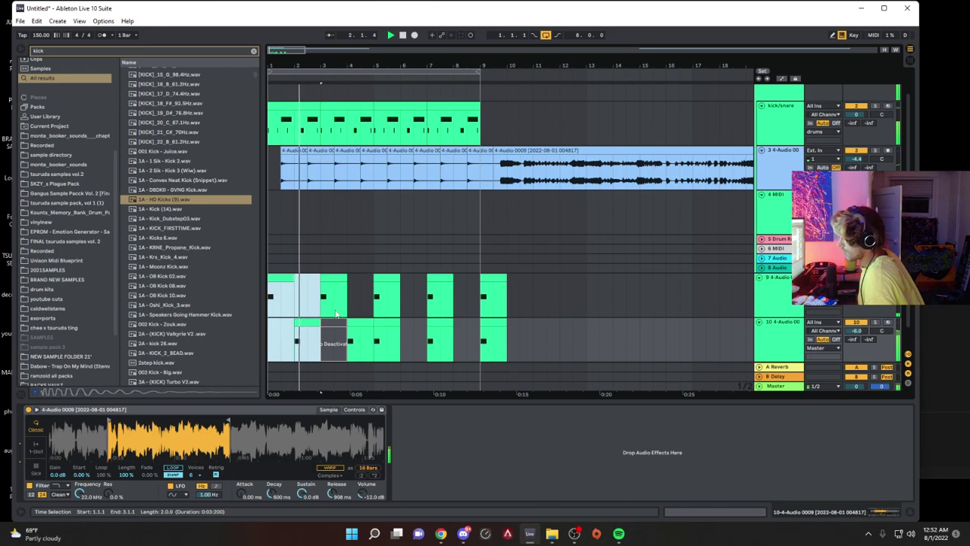
Step: Repeat the two-bar pattern of both Simpler tracks up to bar 9, with the duplicate's clips at bars 5 and 7 deactivated
key(ctrl+d)
key(ctrl+d)
key(ctrl+d)
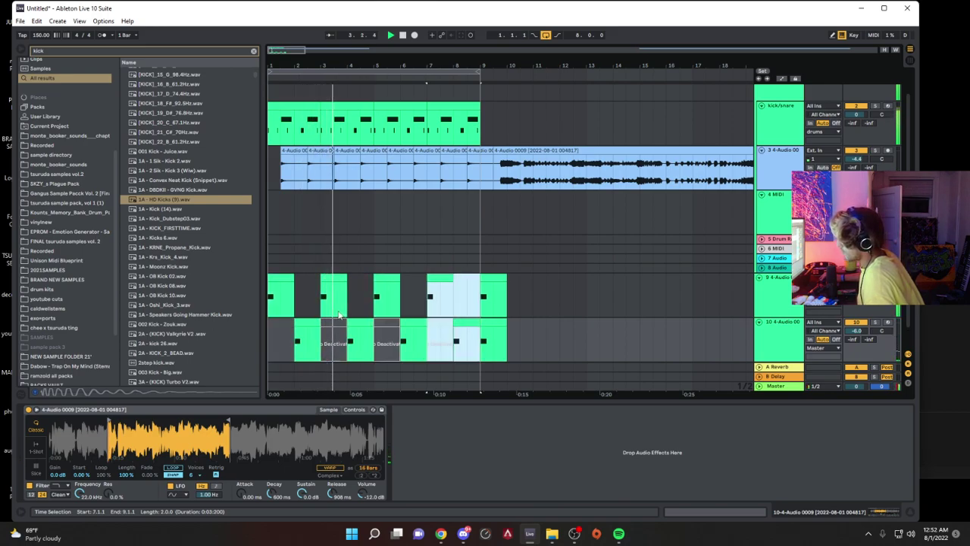
Step: Set the duplicated Simpler track's volume to -12.1 dB and move its sample start to a much later section of the recording
key(0)
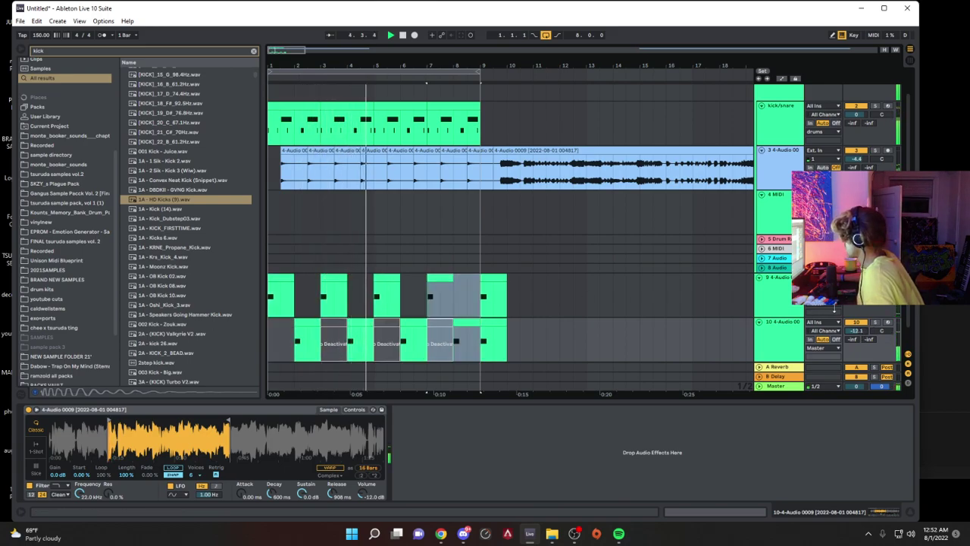
click(796, 335)
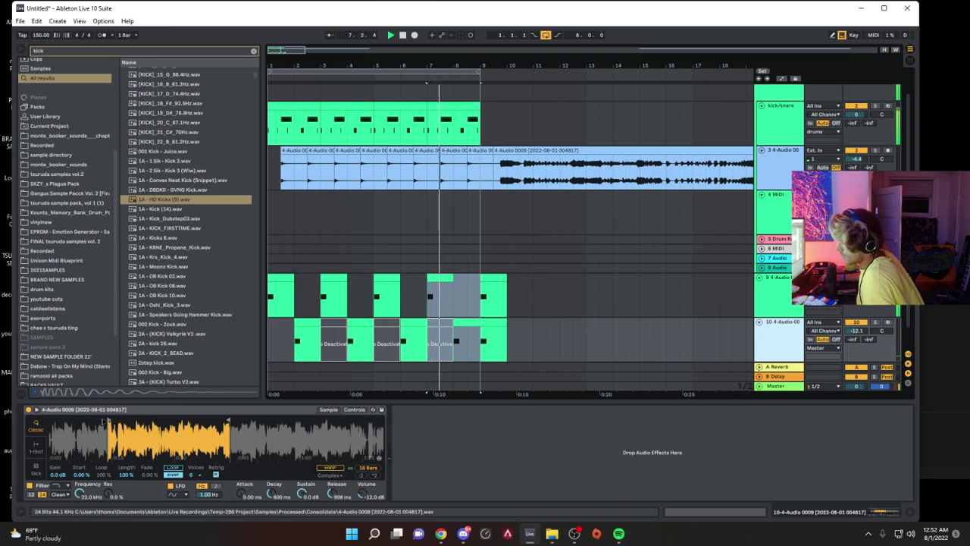
drag(108, 419, 115, 419)
click(113, 414)
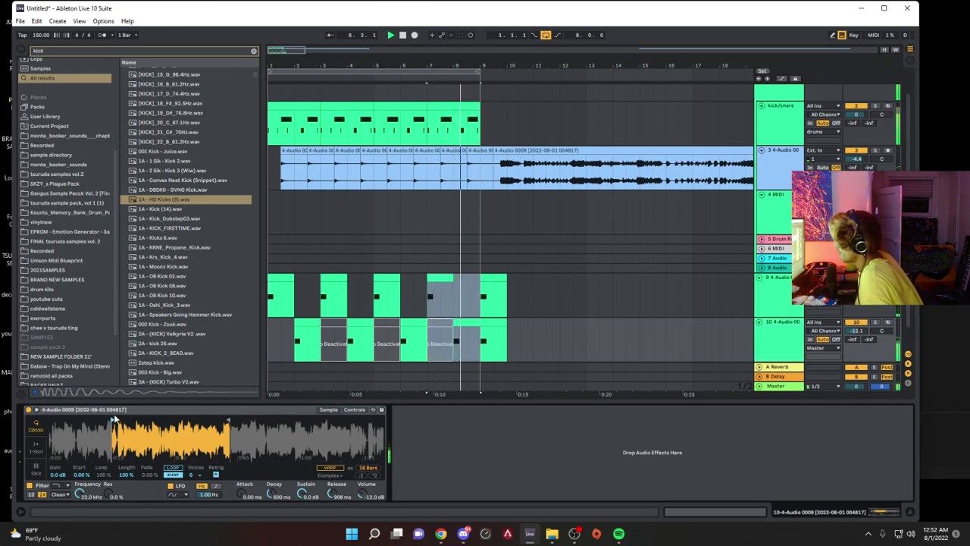
click(301, 320)
key(space)
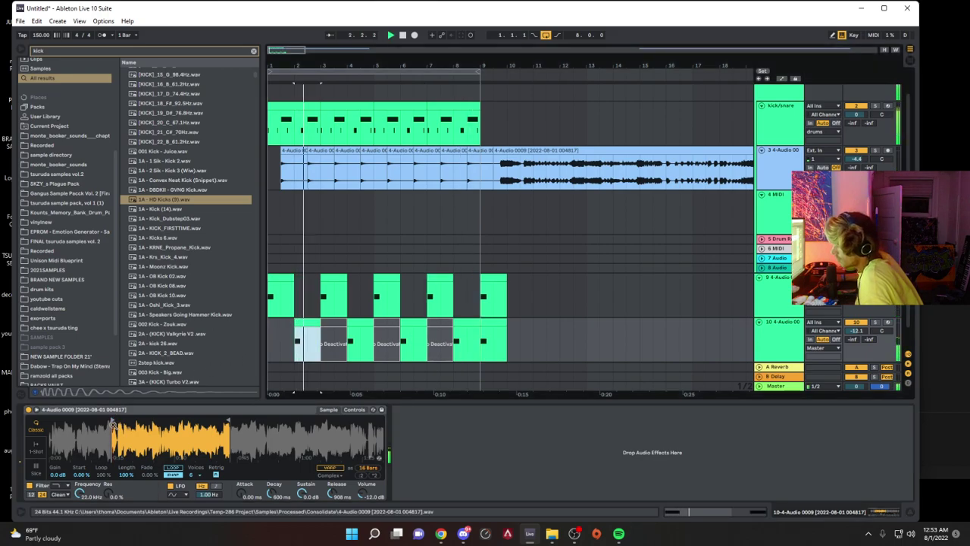
drag(112, 419, 146, 409)
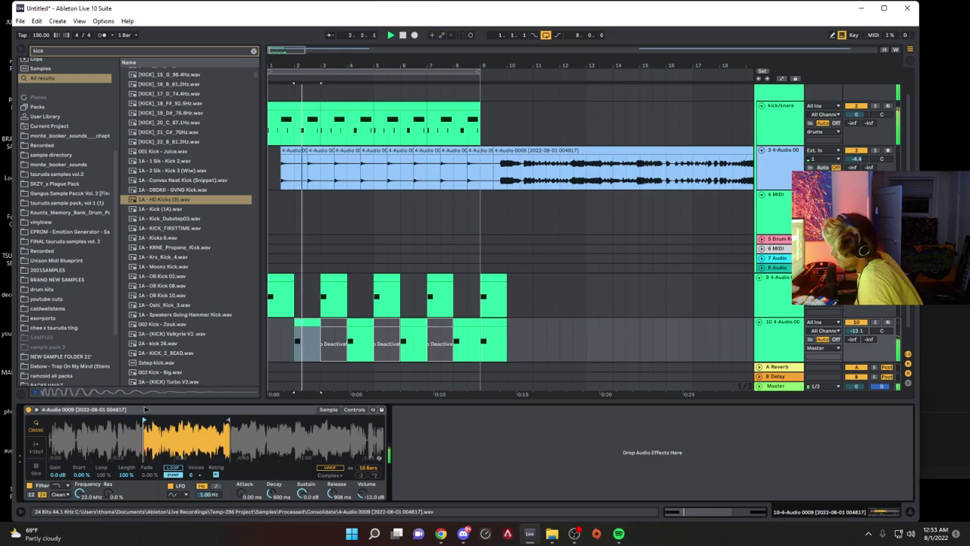
click(281, 299)
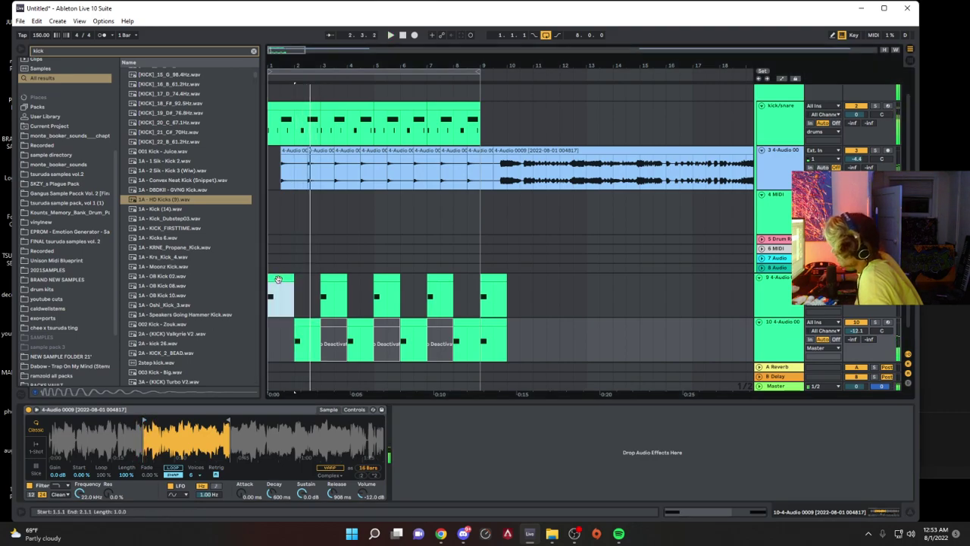
key(space)
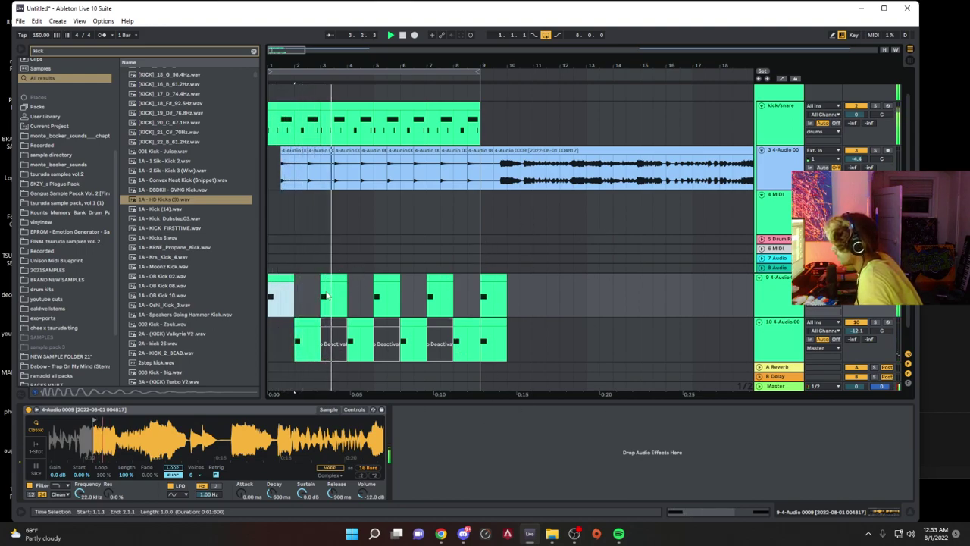
Step: Fill the second Simpler track with half-bar clips from 1.3.1 and repeat both tracks' two-bar pattern up to bar 9
click(319, 331)
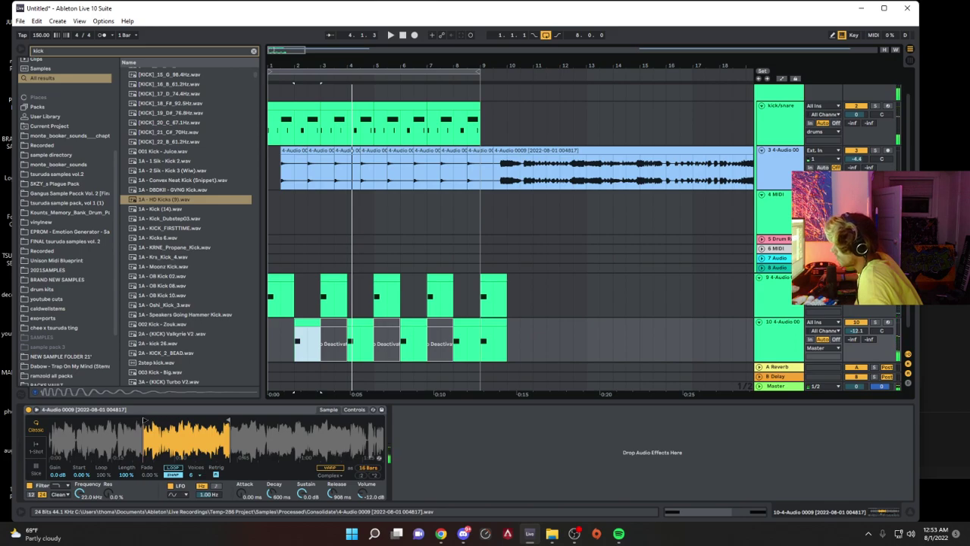
key(space)
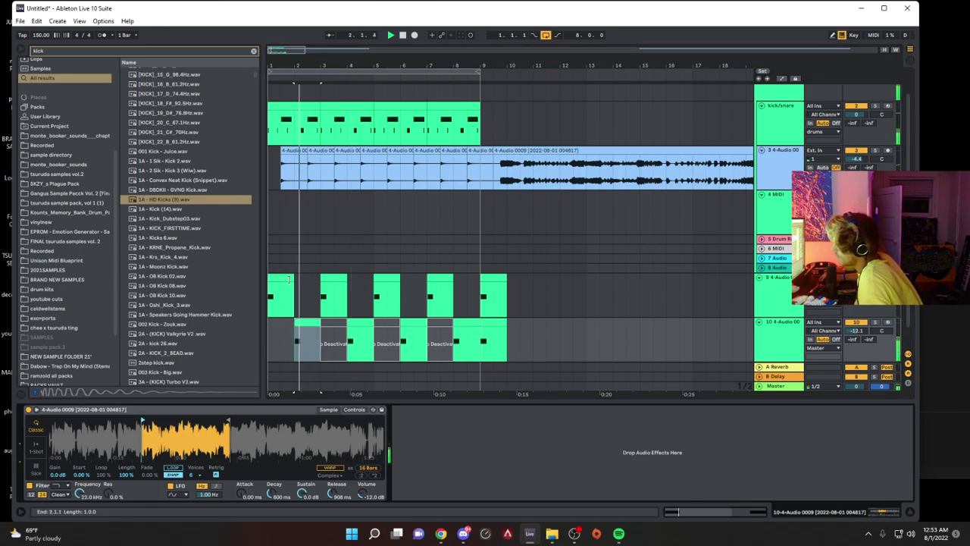
key(space)
click(293, 313)
drag(306, 322, 268, 295)
key(ctrl+d)
key(ctrl+d)
key(ctrl+d)
key(ctrl+d)
key(ctrl+d)
key(ctrl+d)
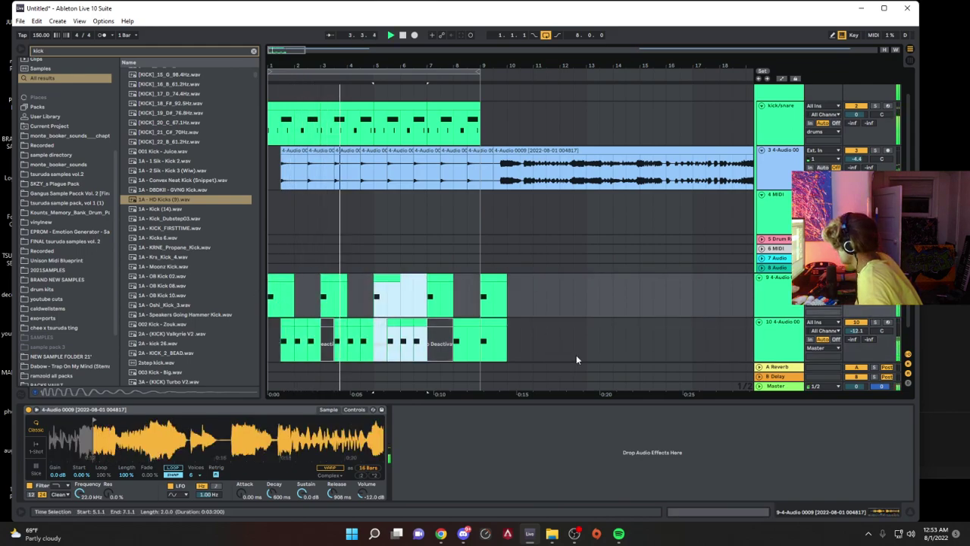
key(ctrl+z)
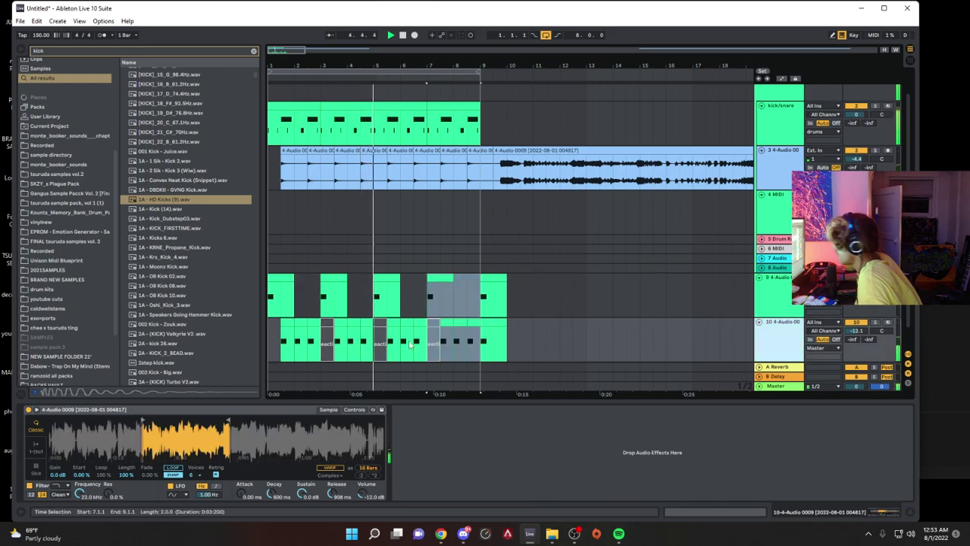
Step: Shift the G1 note slightly later in the second Simpler track's clip at 1.3.1 and repeat the updated two-bar pattern up to bar 9
click(290, 325)
double_click(289, 322)
drag(288, 351, 324, 359)
key(space)
click(286, 234)
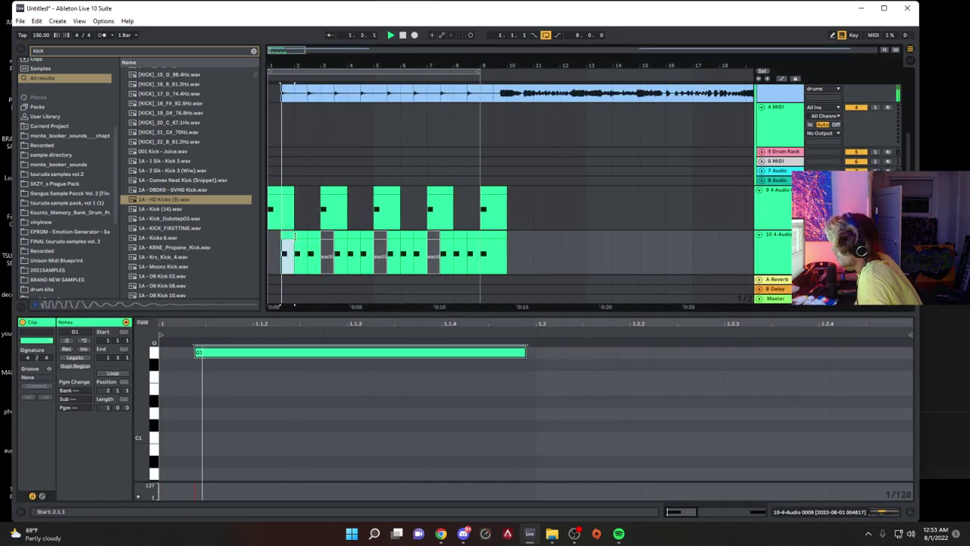
click(317, 254)
drag(317, 254, 271, 216)
key(ctrl+d)
key(ctrl+d)
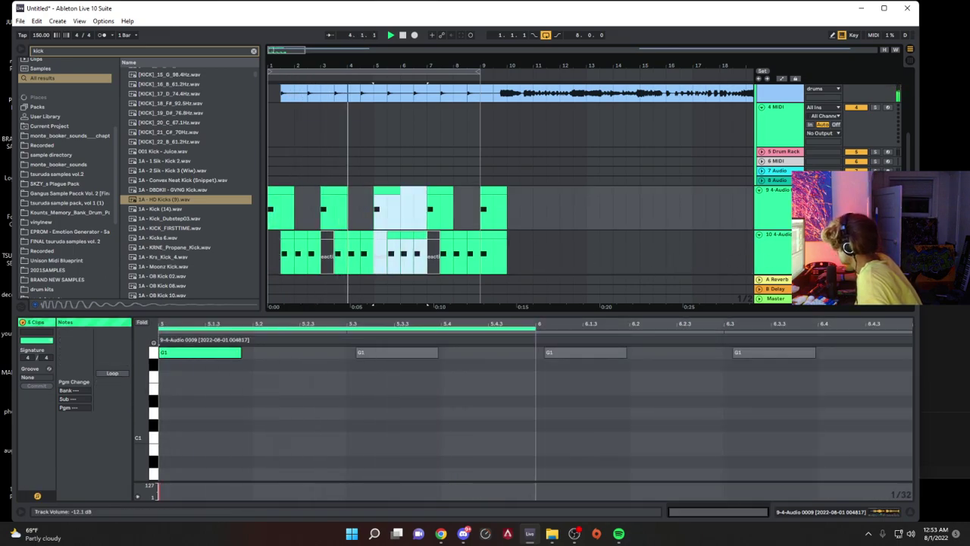
key(ctrl+d)
Step: Group the two Simpler tracks
click(785, 207)
shift+click(790, 248)
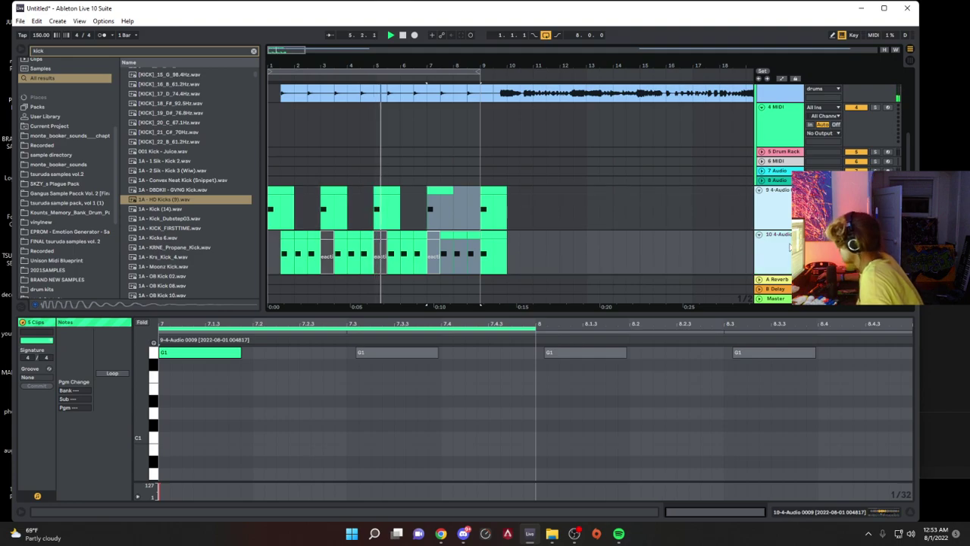
key(ctrl+g)
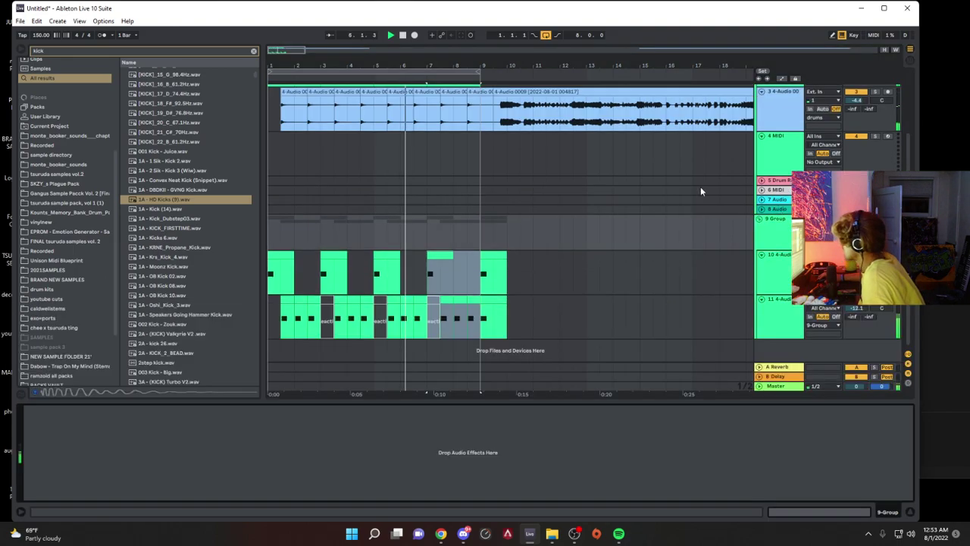
Step: Add Grain Delay to the Simpler group with frequency 5.52 Hz and pitch 5.33, and switch its delay to free time
click(253, 51)
text(gr)
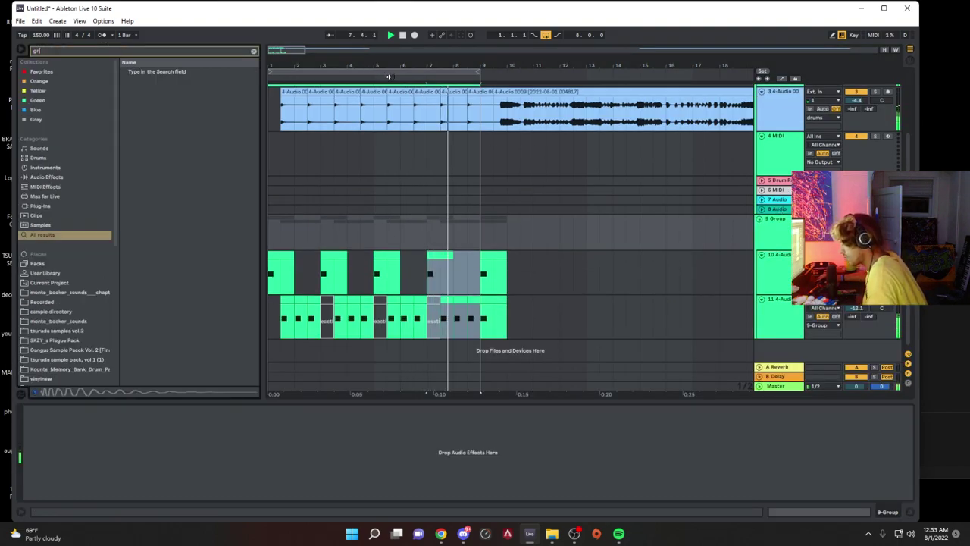
text(a)
drag(202, 71, 306, 465)
drag(193, 453, 192, 463)
click(34, 486)
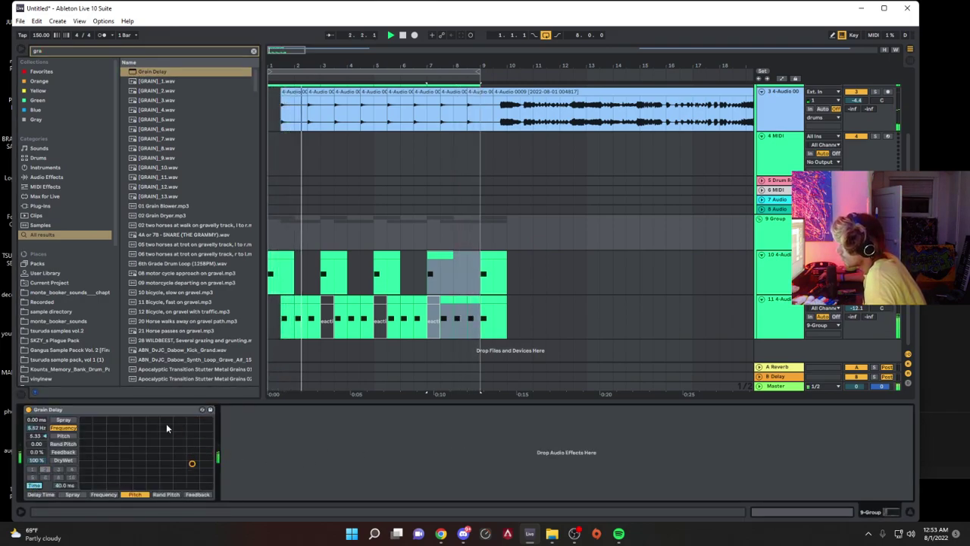
Step: In the second Simpler track's clip at 3.3.1, shorten the G1 note and duplicate it into four back-to-back notes
click(343, 299)
key(space)
double_click(345, 299)
drag(525, 353, 368, 354)
key(ctrl+d)
key(ctrl+d)
key(space)
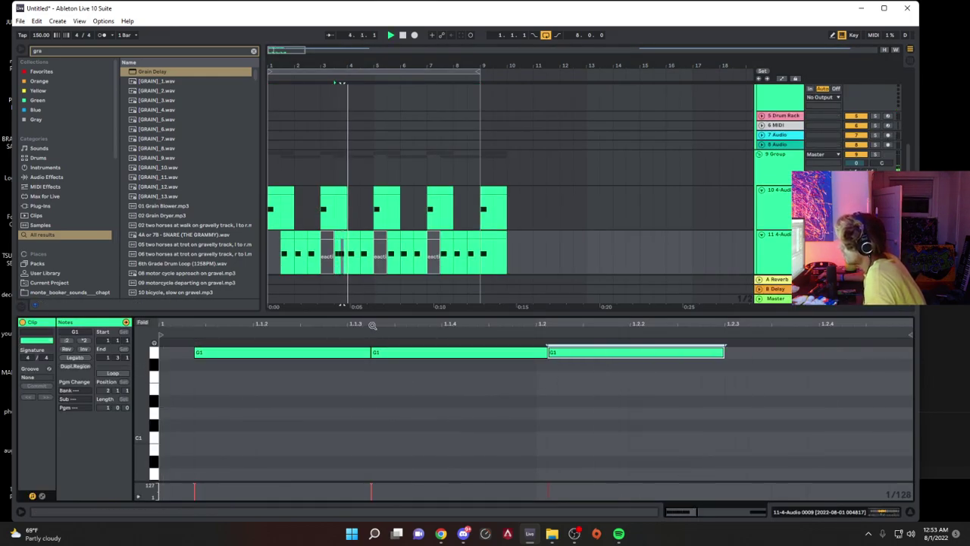
key(ctrl+d)
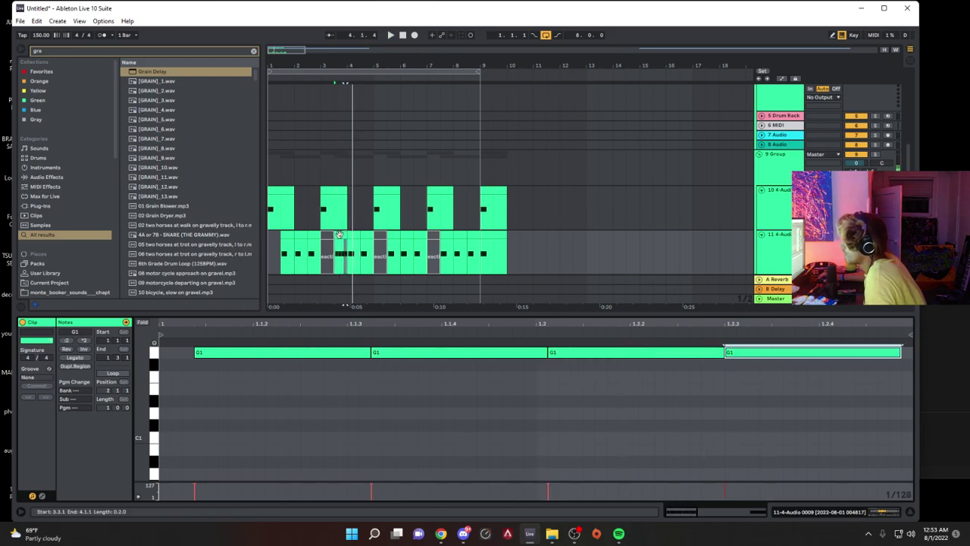
Step: Copy the four-note clip through bar 4 and repeat the group's updated two-bar section across the eight bars
click(339, 234)
key(ctrl+d)
key(ctrl+d)
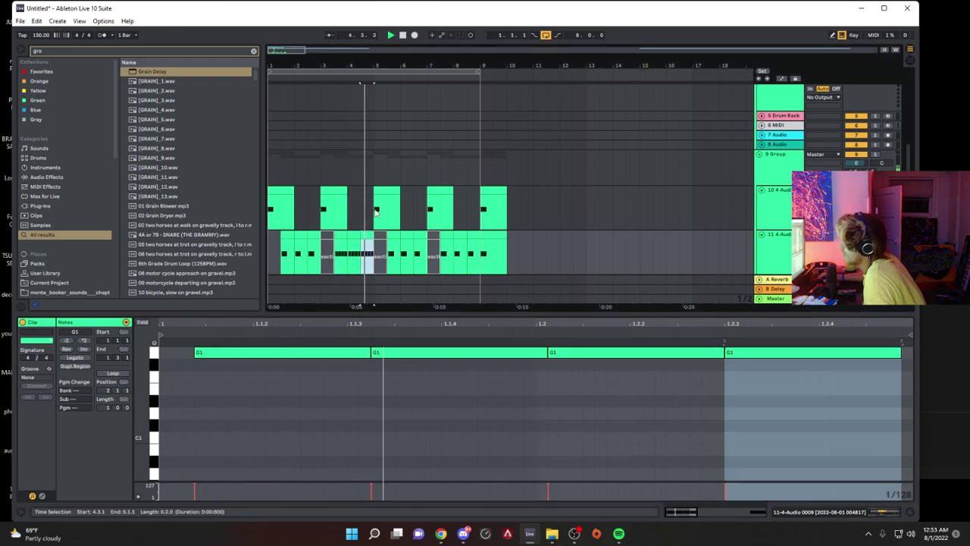
drag(366, 172, 327, 184)
key(ctrl+d)
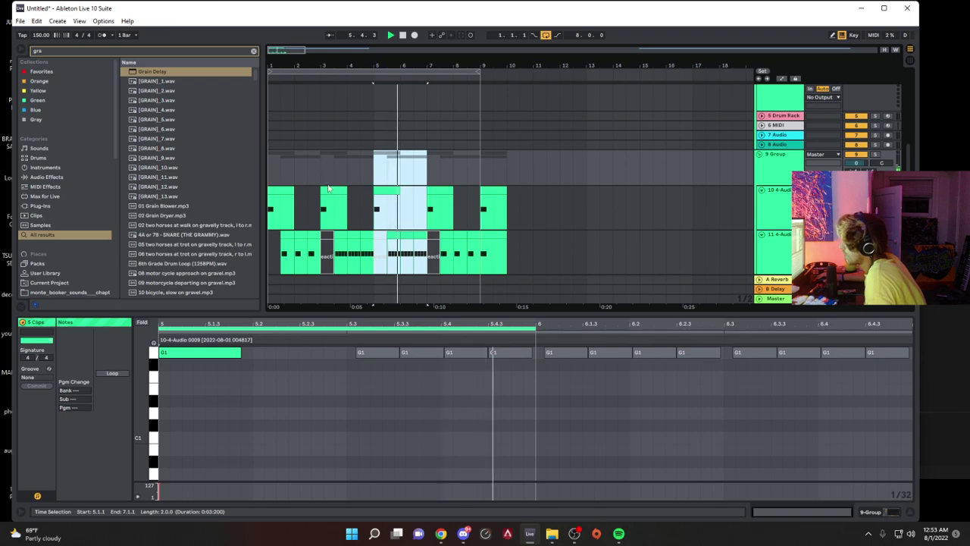
key(ctrl+d)
click(277, 190)
click(284, 188)
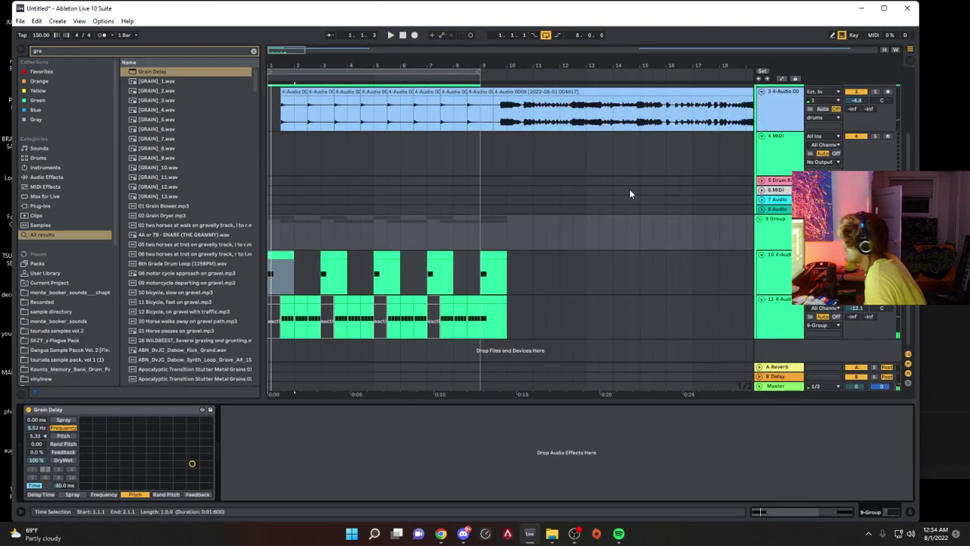
Step: Move Grain Delay from the group to the second Simpler track and give the first Simpler track a 12.00 ms track delay
drag(146, 411, 314, 330)
key(space)
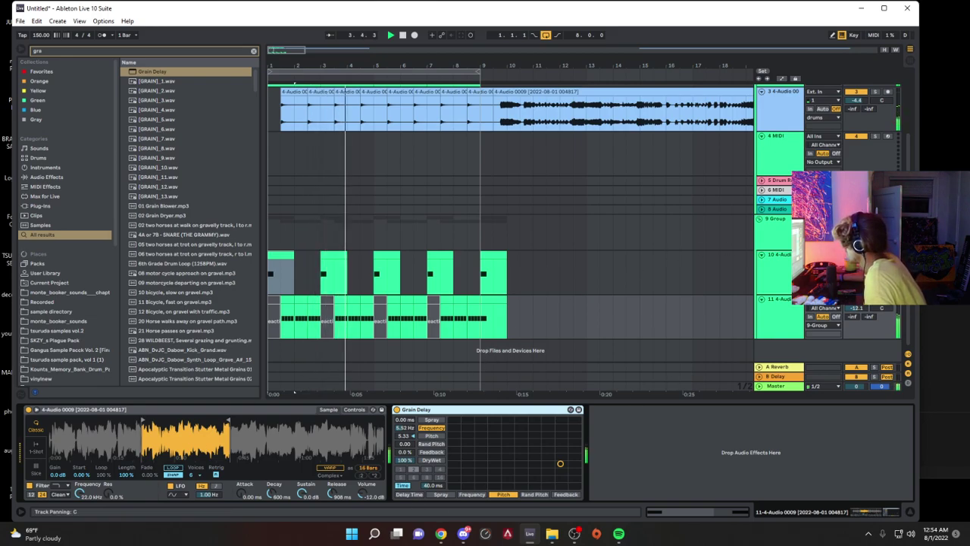
click(909, 383)
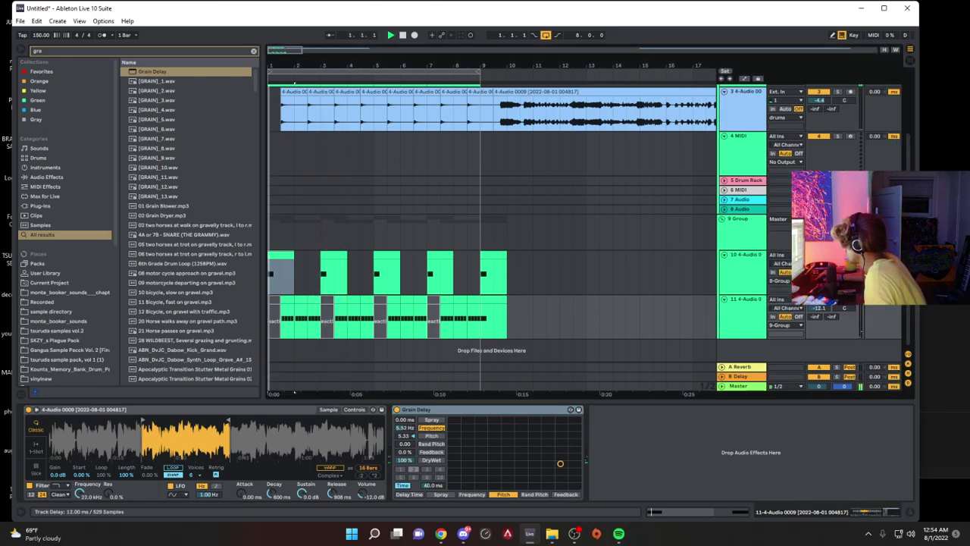
Step: Add a Compressor to the Simpler group and expand its sidechain settings
click(729, 236)
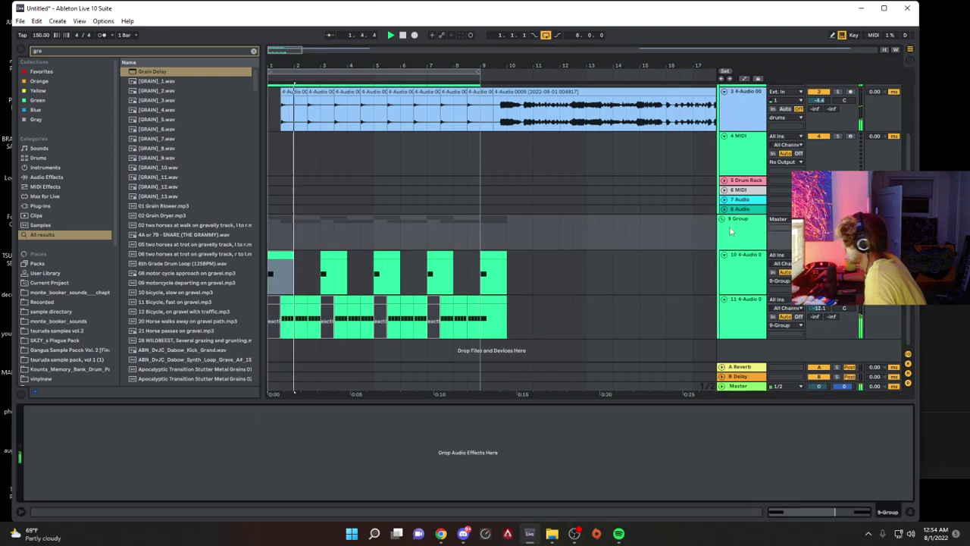
click(255, 53)
click(283, 123)
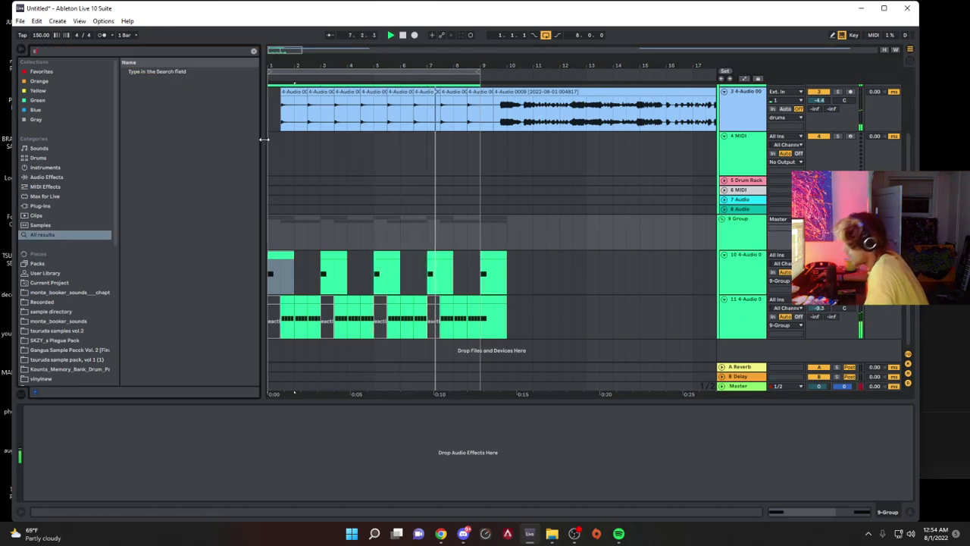
text(com)
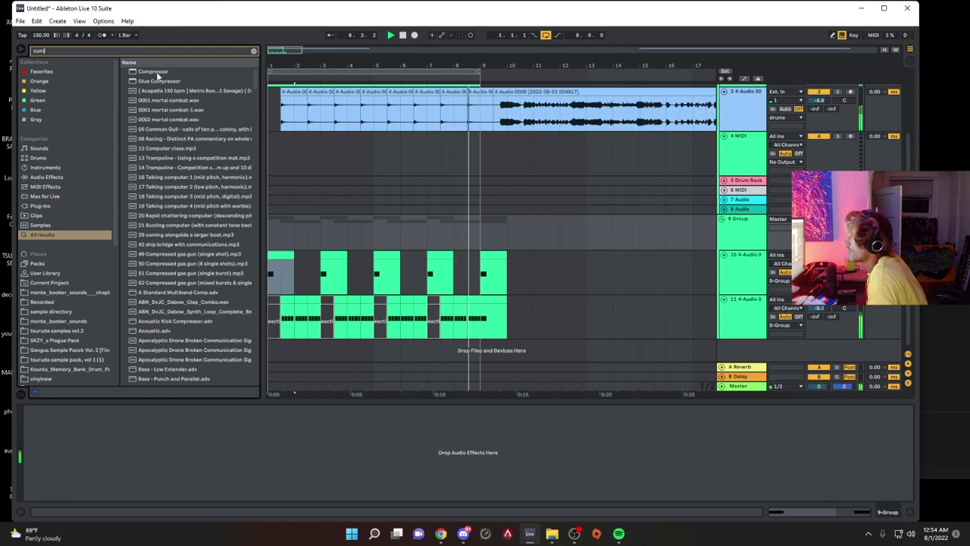
double_click(160, 72)
click(36, 410)
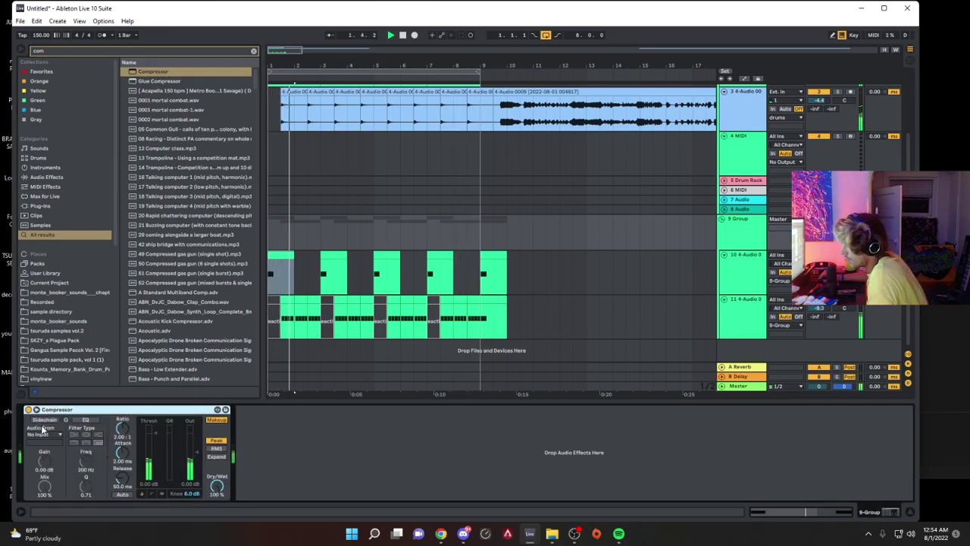
Step: Sidechain the group's Compressor to kick/snare with threshold -inf dB, ratio about 3.8:1 and release 106 ms
click(50, 424)
click(39, 341)
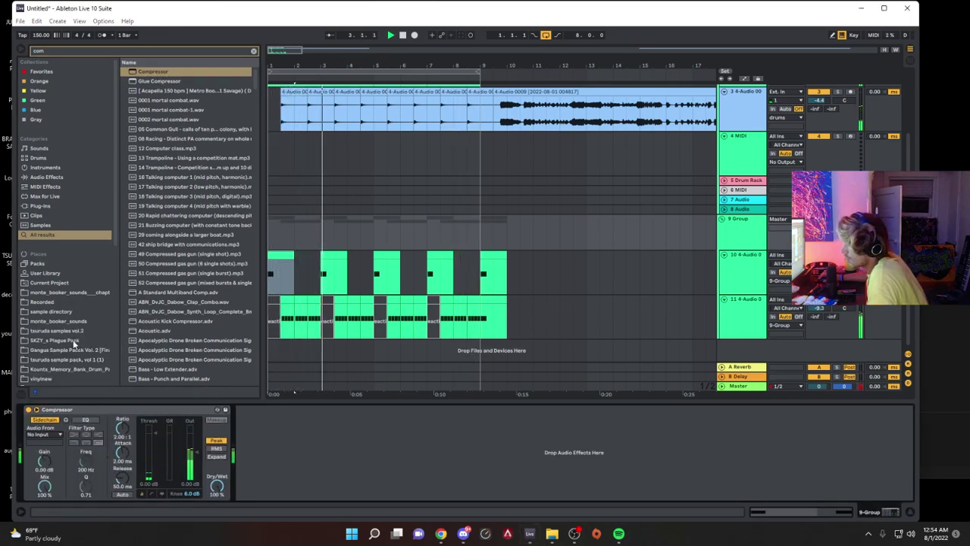
drag(124, 479, 128, 527)
drag(123, 429, 144, 378)
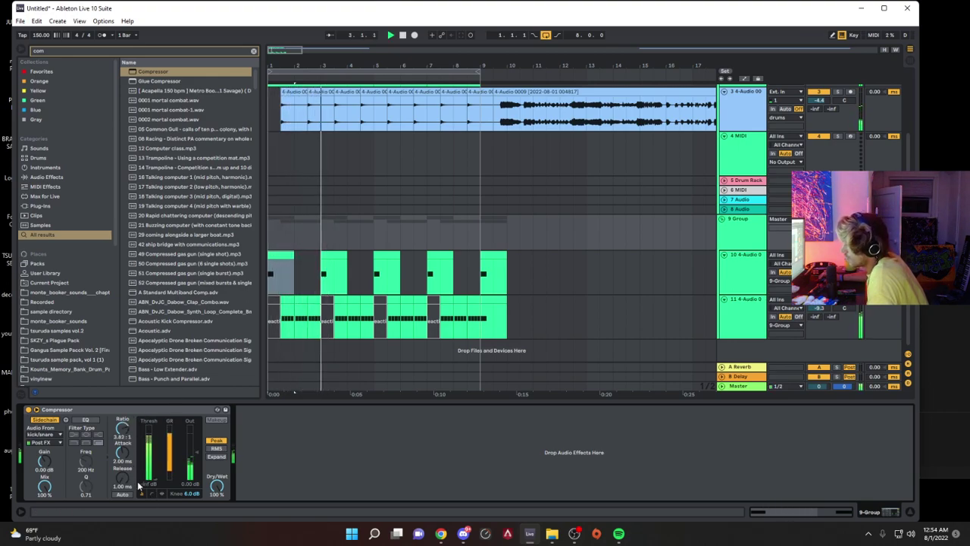
Step: Duplicate the kick/snare track and transpose the copy's kick sample by +13 st
scroll(515, 293, up, 5)
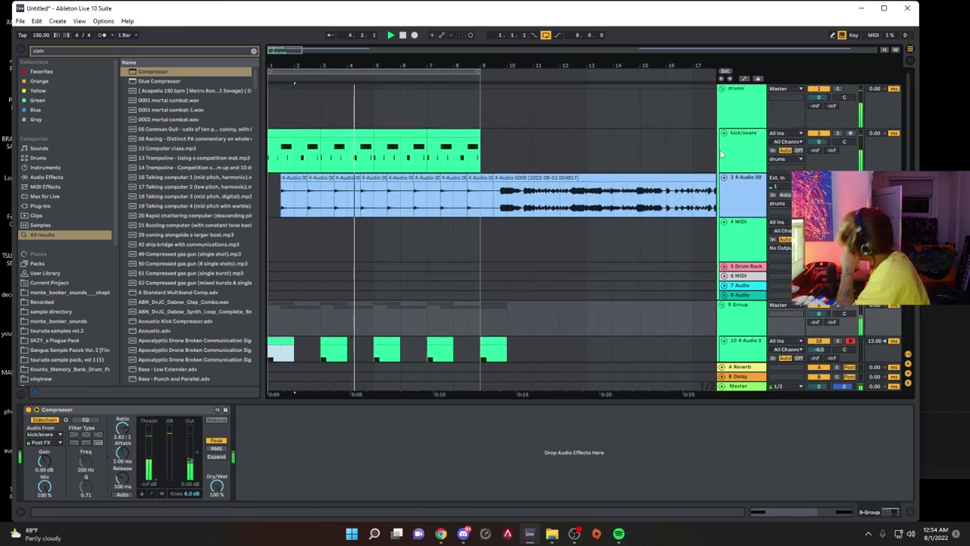
click(721, 168)
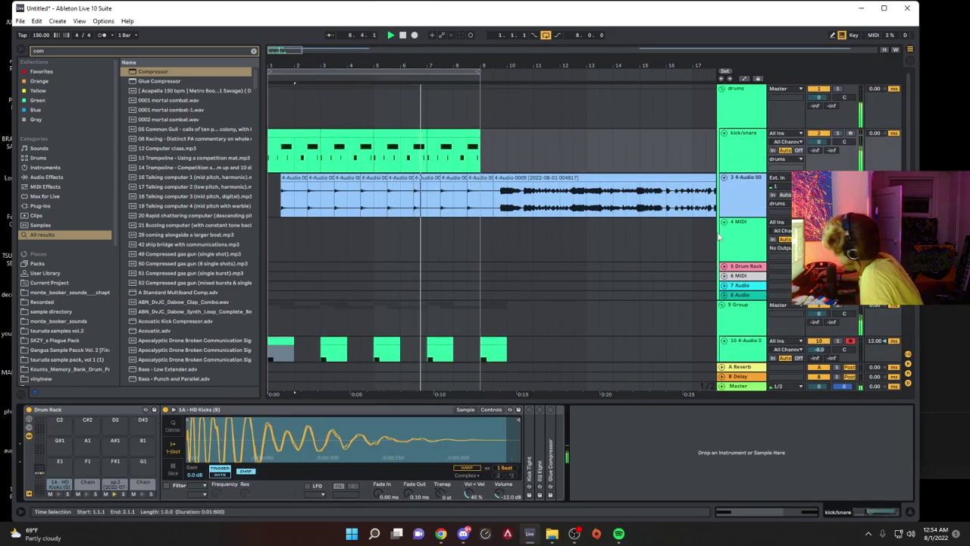
key(ctrl+d)
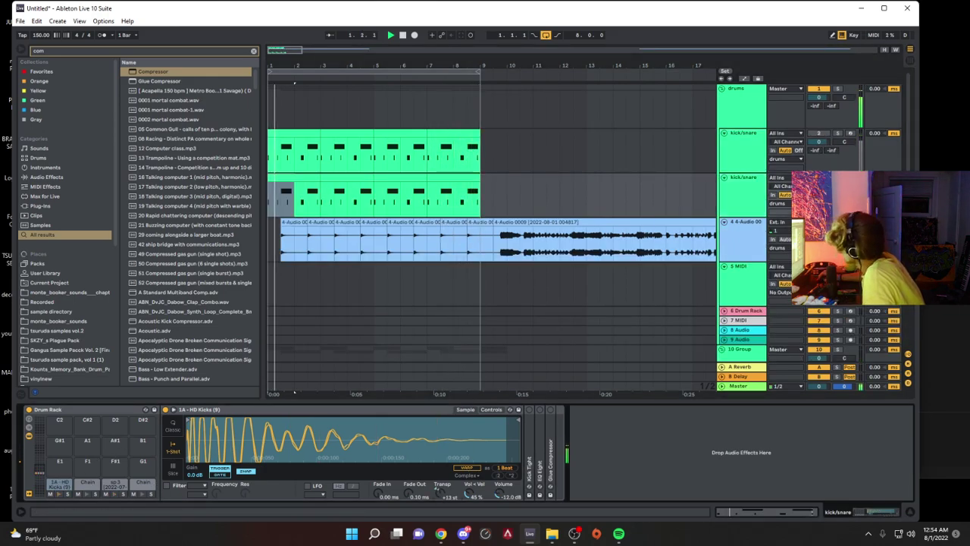
Step: On the original kick/snare track, adjust the kick's transposition and transpose the sp.3 snare sample by +4 st
click(746, 149)
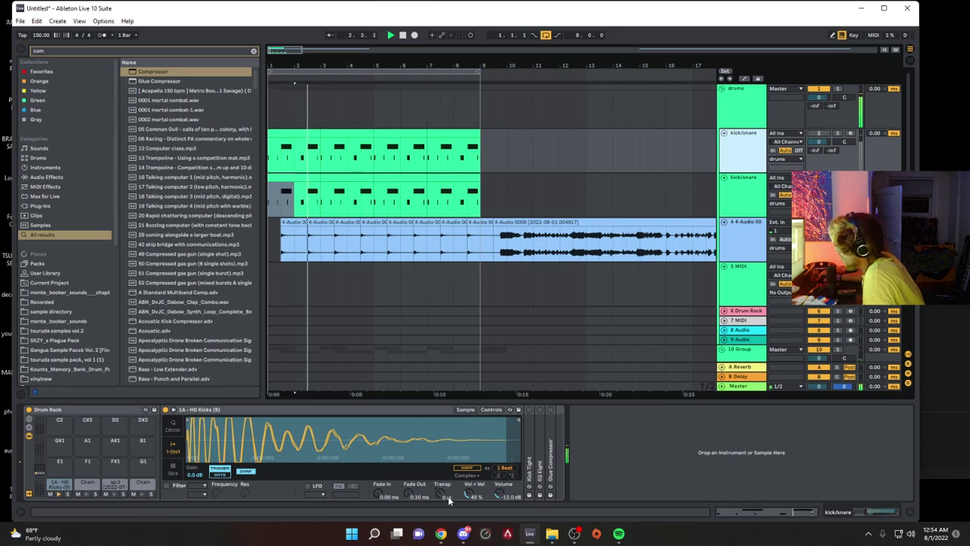
drag(444, 496, 444, 504)
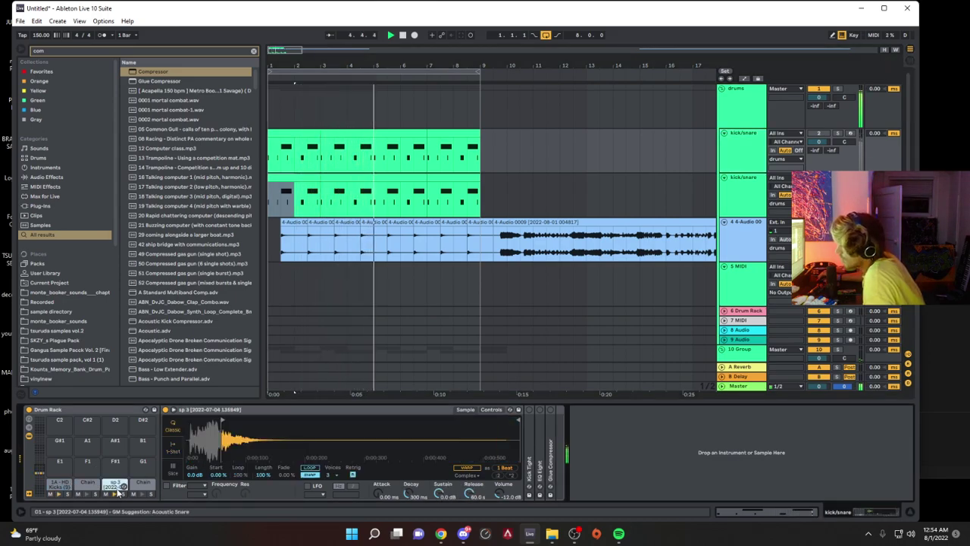
click(491, 409)
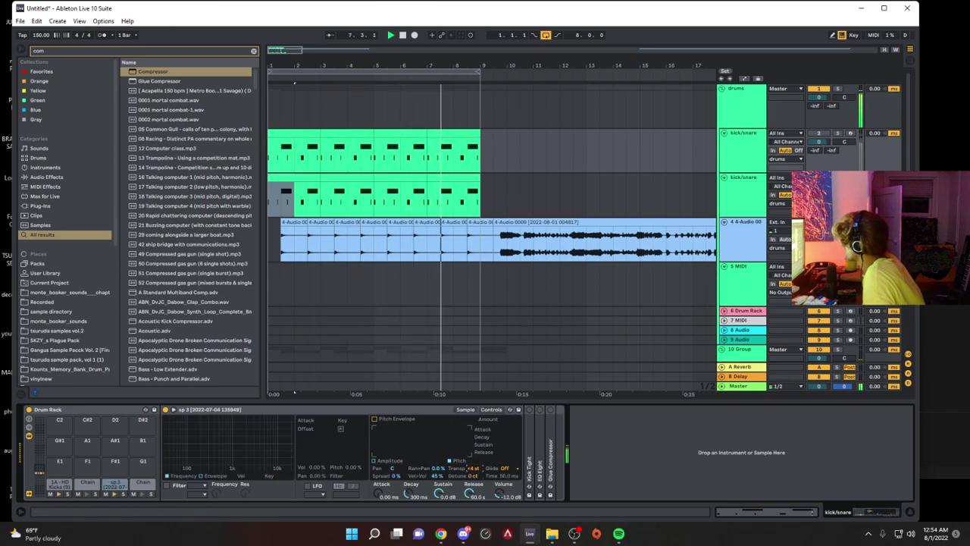
Step: Set the release of the Simpler group's Compressor to 19.8 ms
scroll(760, 290, down, 3)
click(766, 326)
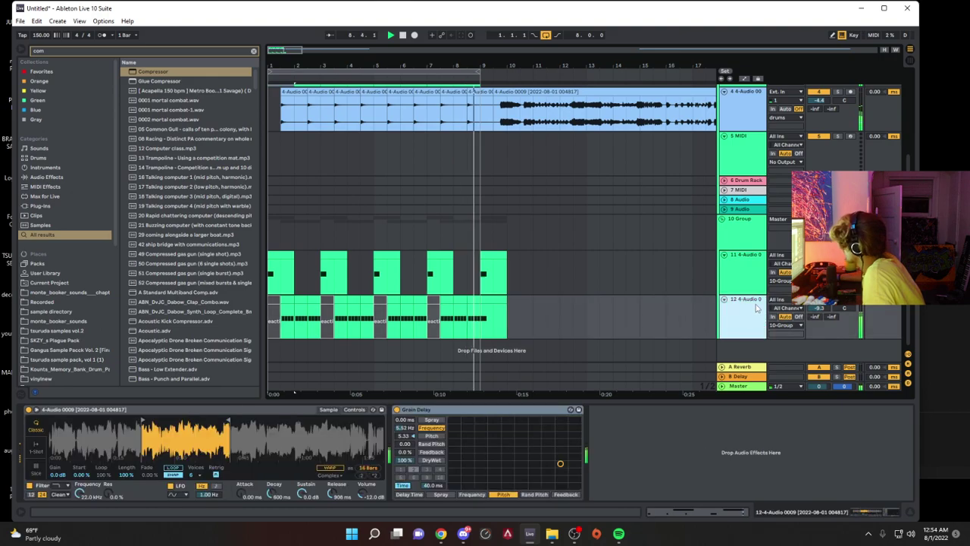
click(763, 269)
click(766, 229)
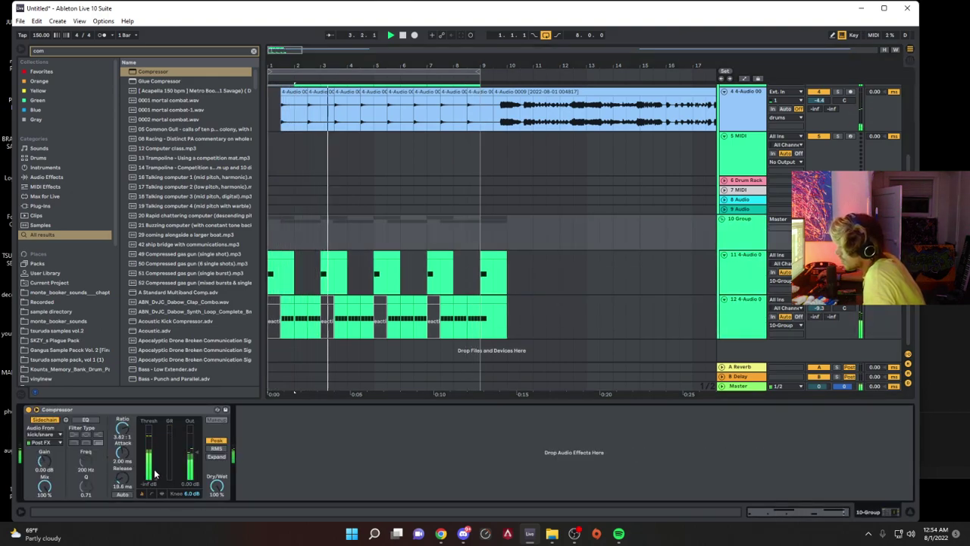
Step: Insert the OTT preset ahead of the Compressor on the Simpler group and lower its amount
key(ctrl+f)
text(ott)
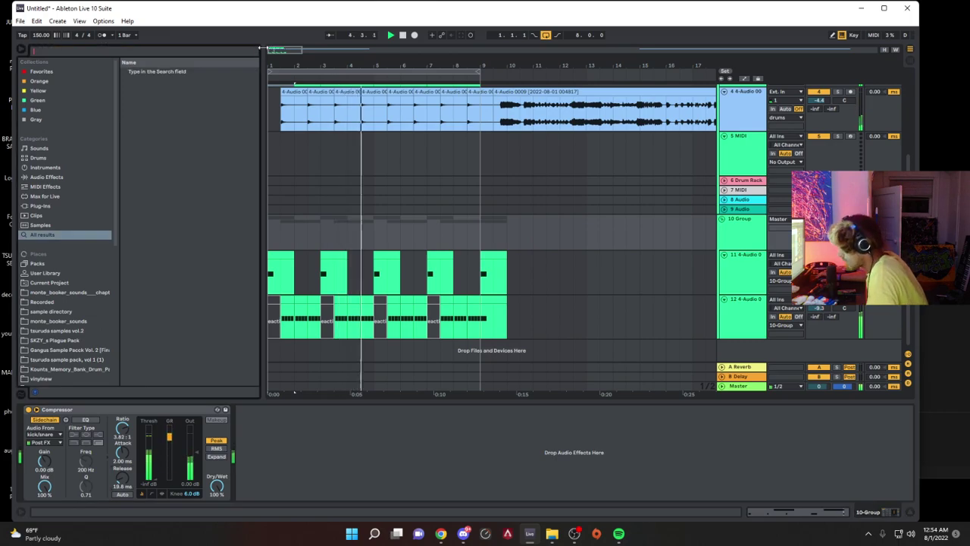
drag(147, 129, 194, 485)
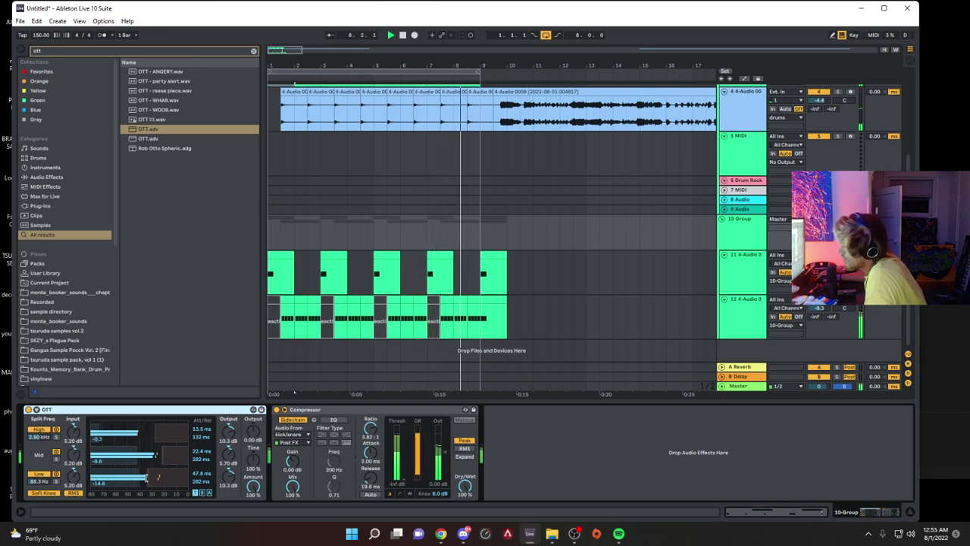
drag(254, 487, 254, 523)
Step: Move the sample start point of track 12's Simpler earlier in the waveform while auditioning the beat
click(291, 301)
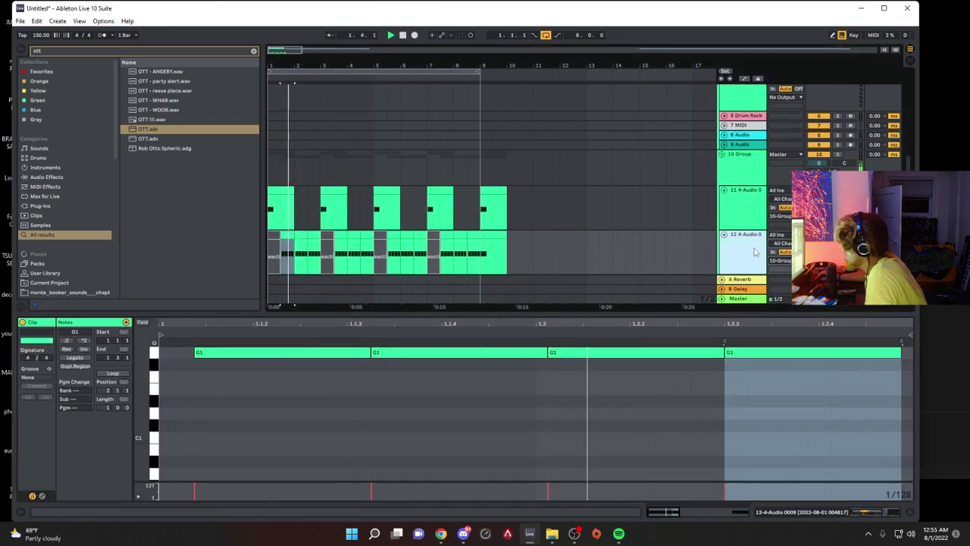
key(shift+Tab)
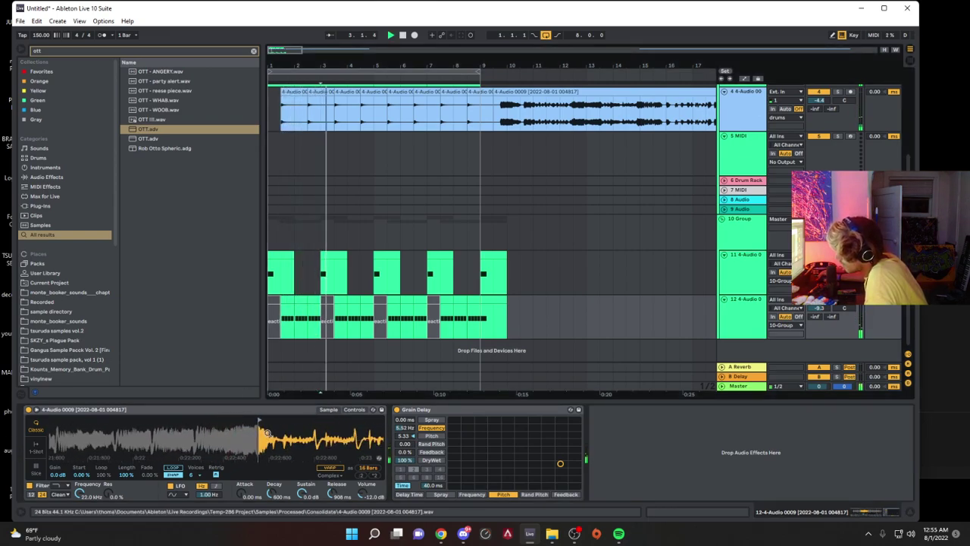
key(space)
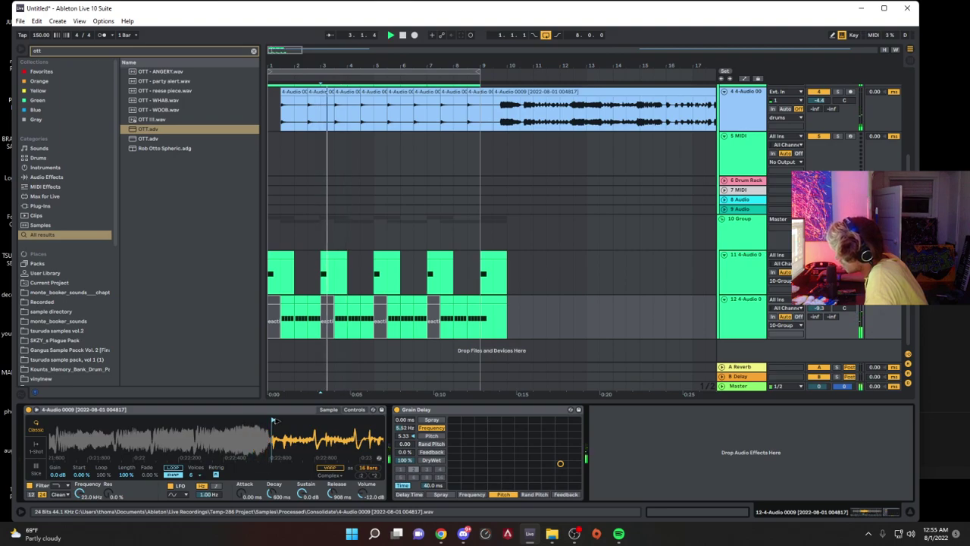
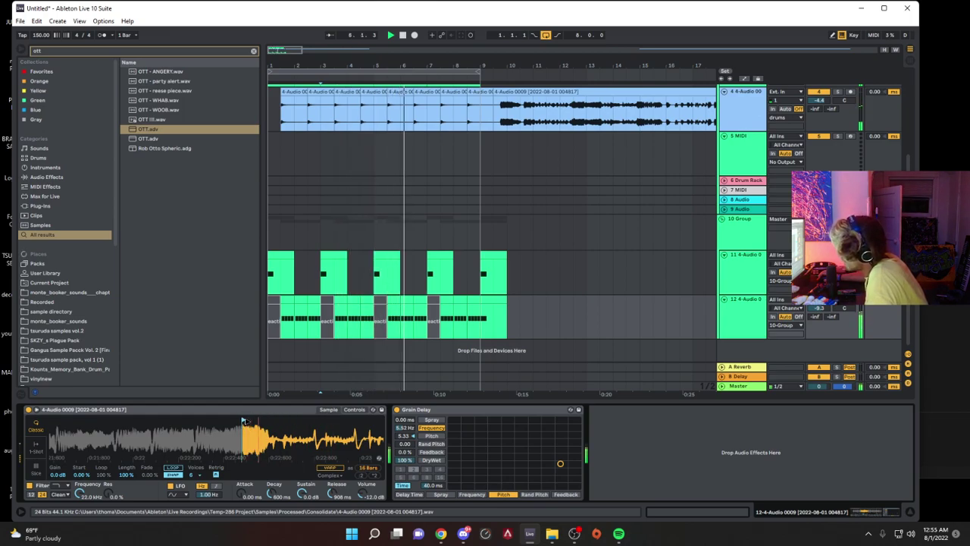
key(space)
mouse_move(560, 463)
mouse_down()
mouse_move(523, 459)
mouse_move(563, 469)
mouse_up()
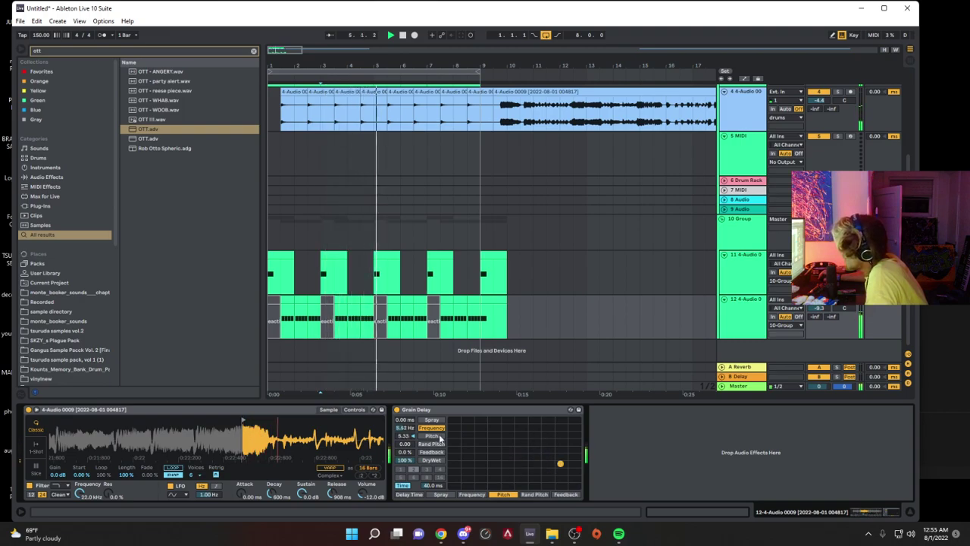
drag(242, 421, 218, 422)
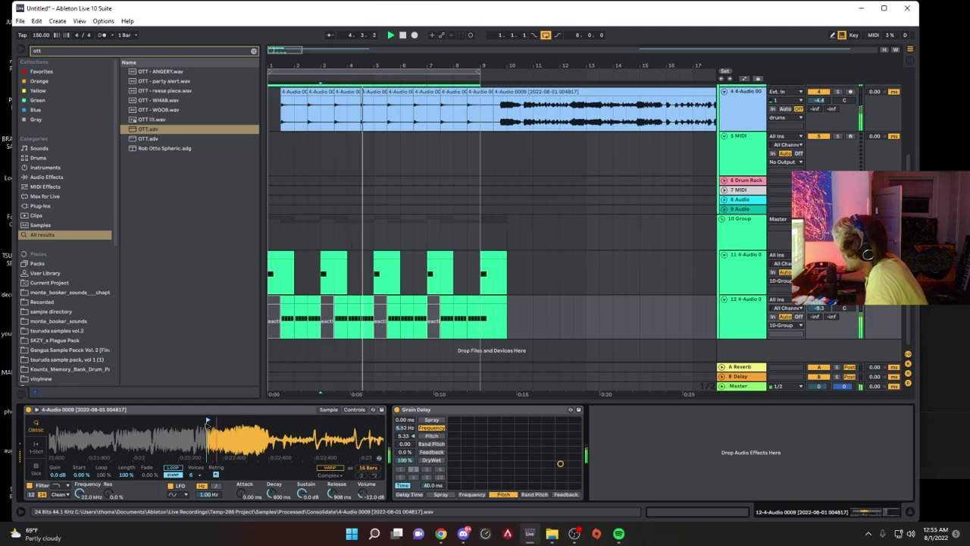
key(space)
Step: Replace the repeated G1 notes in track 12's bar 1.3 clip with one long G1 and duplicate the clip through bar 2
double_click(285, 299)
key(space)
click(382, 353)
key(Delete)
drag(369, 356, 877, 354)
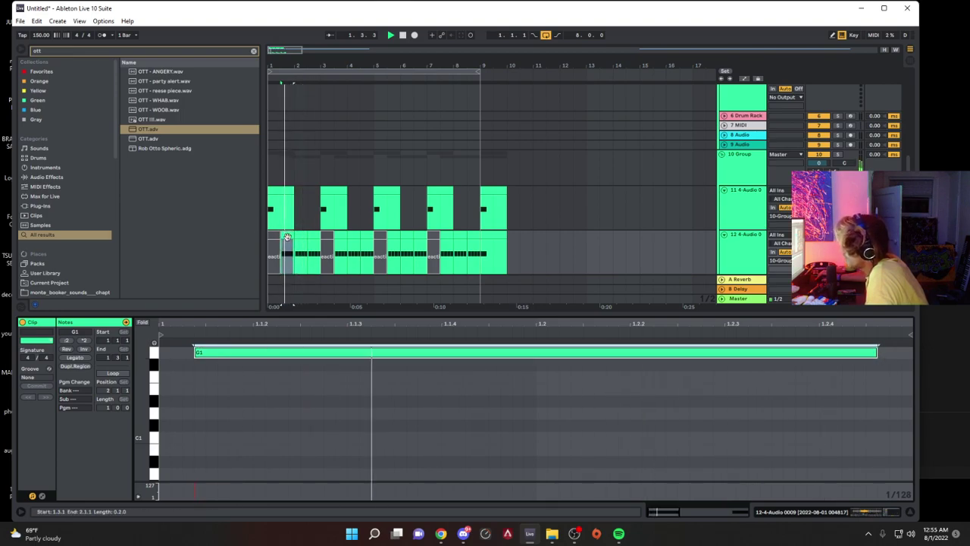
click(303, 257)
key(ctrl+d)
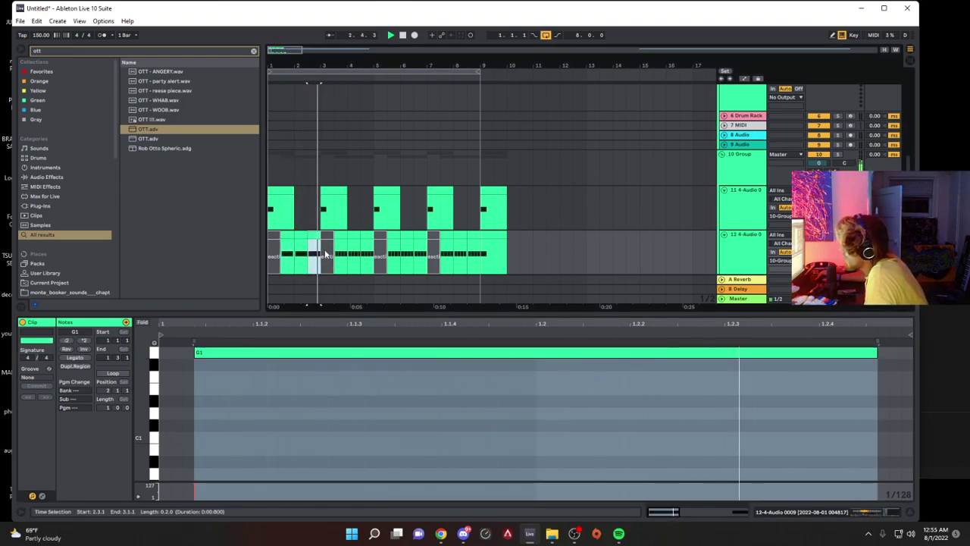
Step: Duplicate track 12's bars 1–2 over bars 3–4, and its bars 1–4 over bars 5–8
drag(319, 253, 267, 244)
key(ctrl+d)
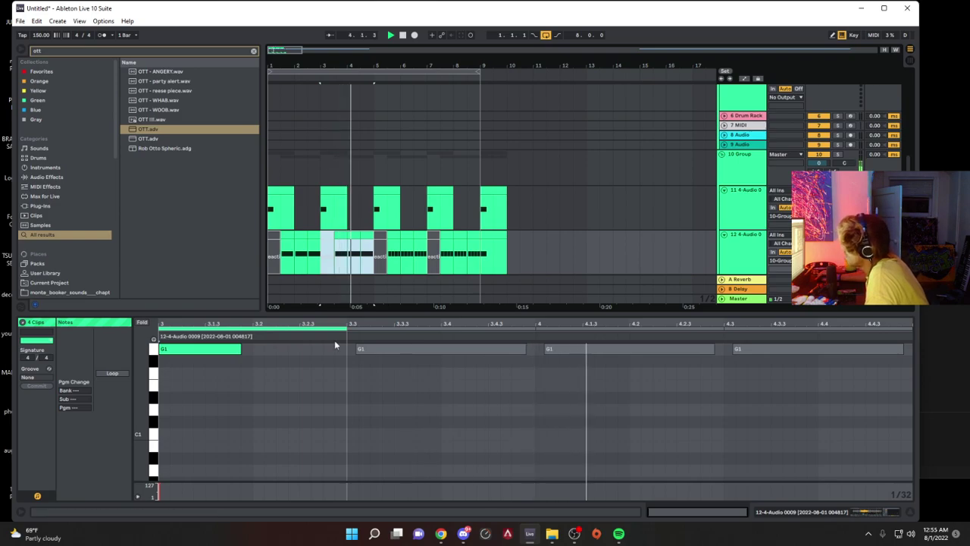
click(369, 232)
click(370, 232)
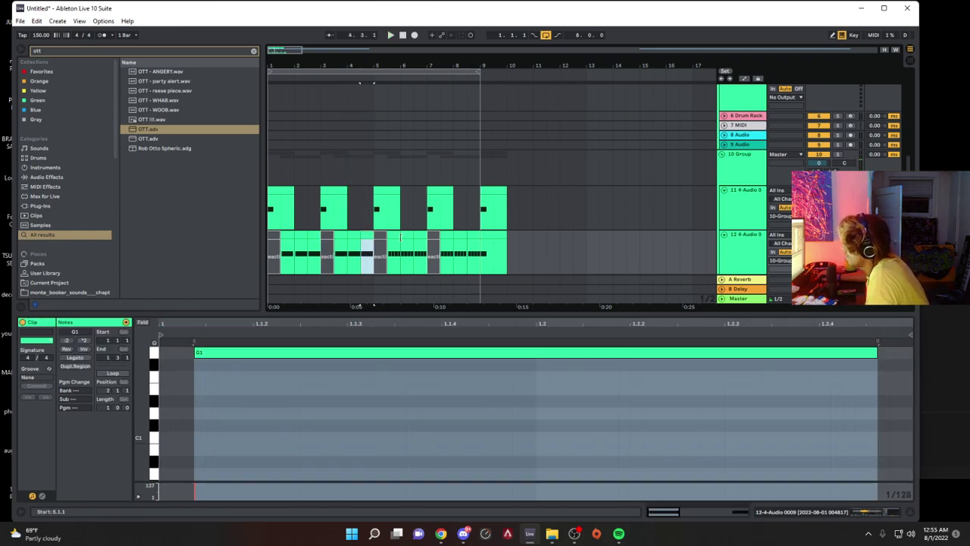
drag(374, 239, 254, 234)
key(ctrl+d)
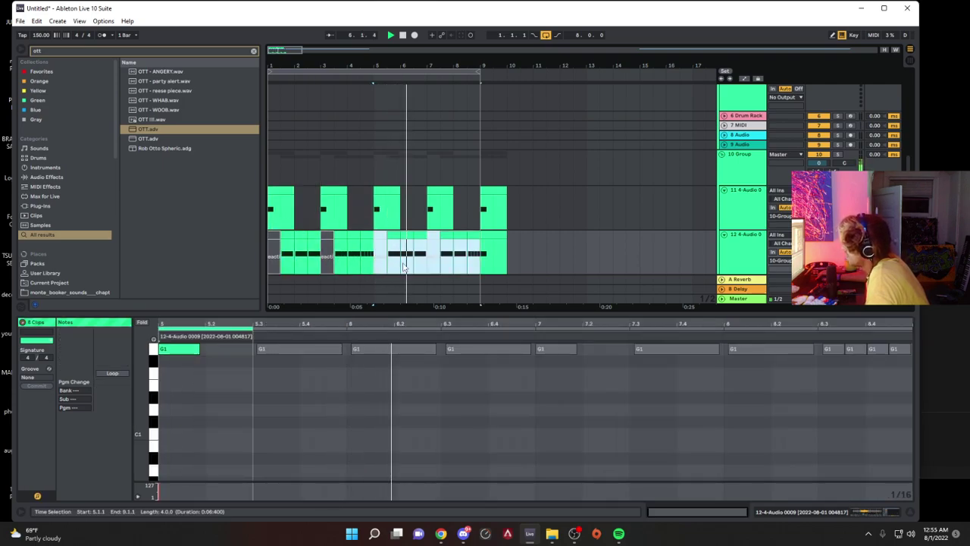
click(428, 245)
click(420, 253)
key(space)
Step: Fold track 11 and show the devices of the Simpler group
click(766, 235)
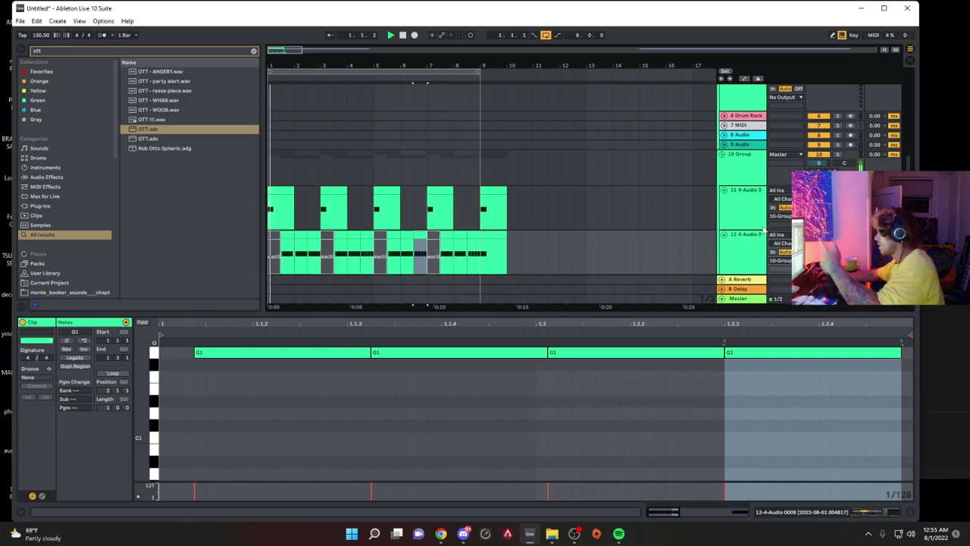
click(724, 190)
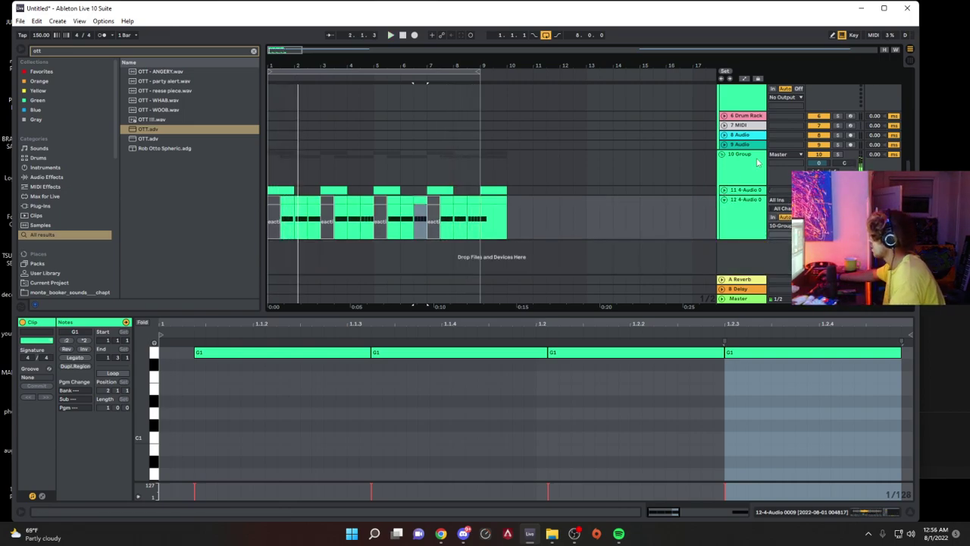
double_click(757, 162)
scroll(757, 162, up, 2)
click(748, 157)
click(735, 275)
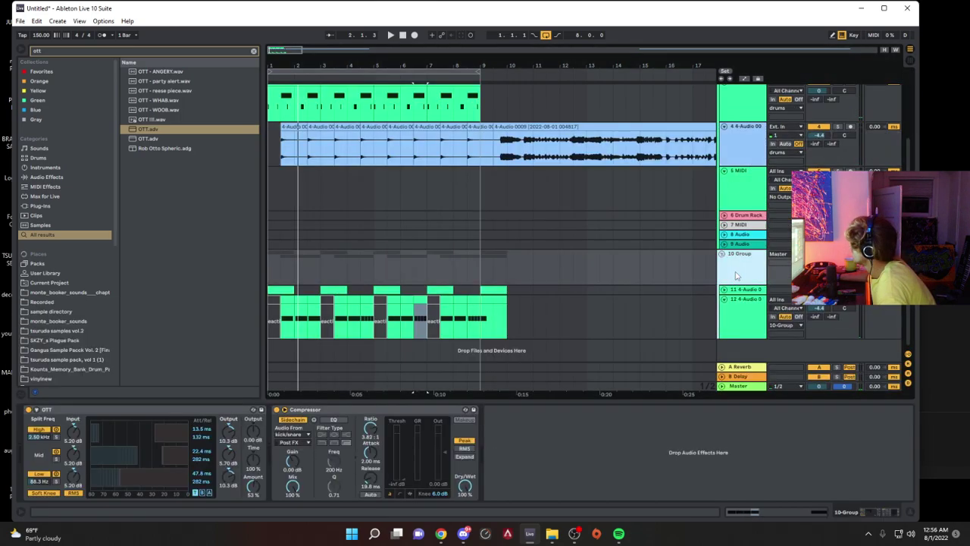
Step: Set track 12's Grain Delay to pitch -6.10 and frequency 8.34 Hz, and move its Simpler's sample start earlier
click(743, 312)
key(space)
drag(561, 466, 576, 467)
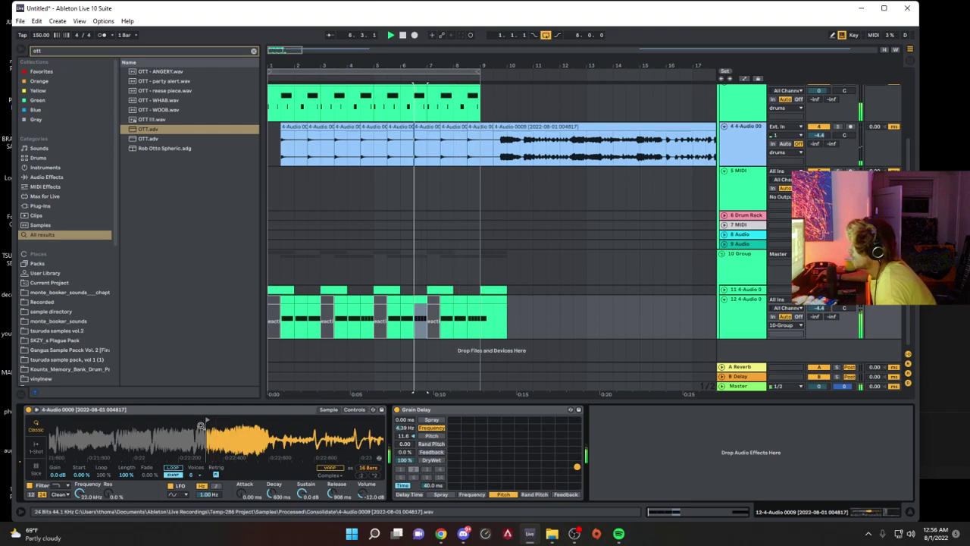
drag(576, 466, 530, 458)
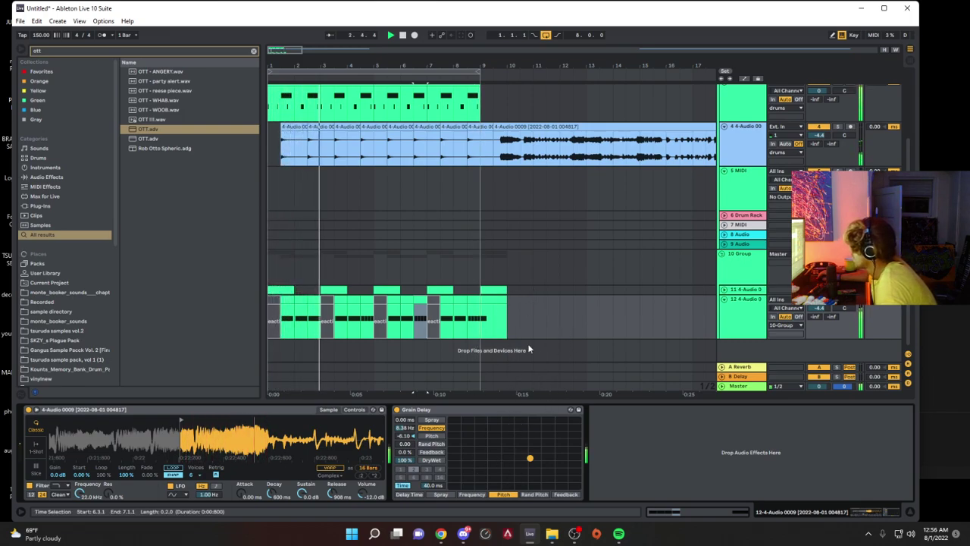
Step: In the lower kick/snare track's first clip, copy the bar 2.2 kick to 2.3.3 and duplicate the clip across the following bars
scroll(368, 141, up, 2)
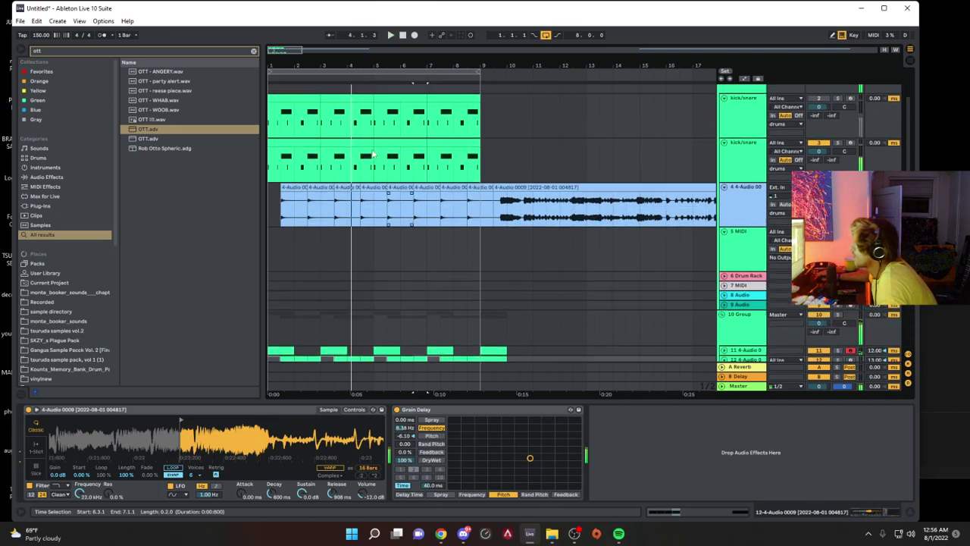
scroll(368, 141, up, 1)
click(296, 180)
double_click(295, 179)
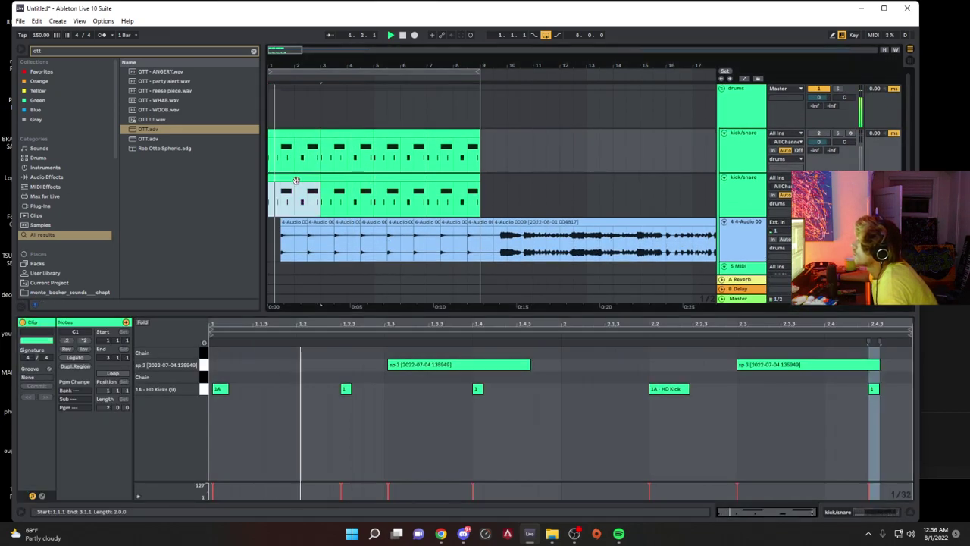
double_click(295, 180)
drag(681, 389, 802, 390)
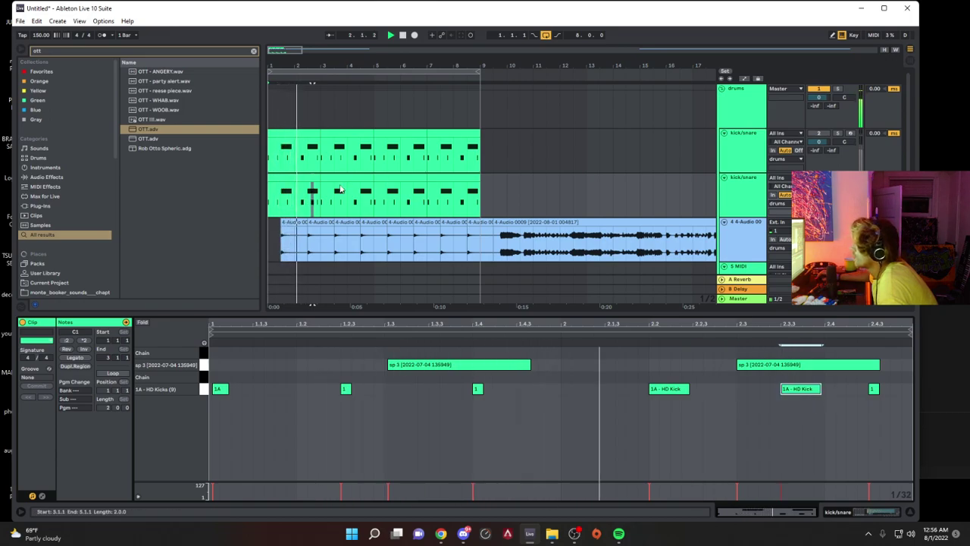
click(309, 178)
key(ctrl+d)
key(ctrl+d)
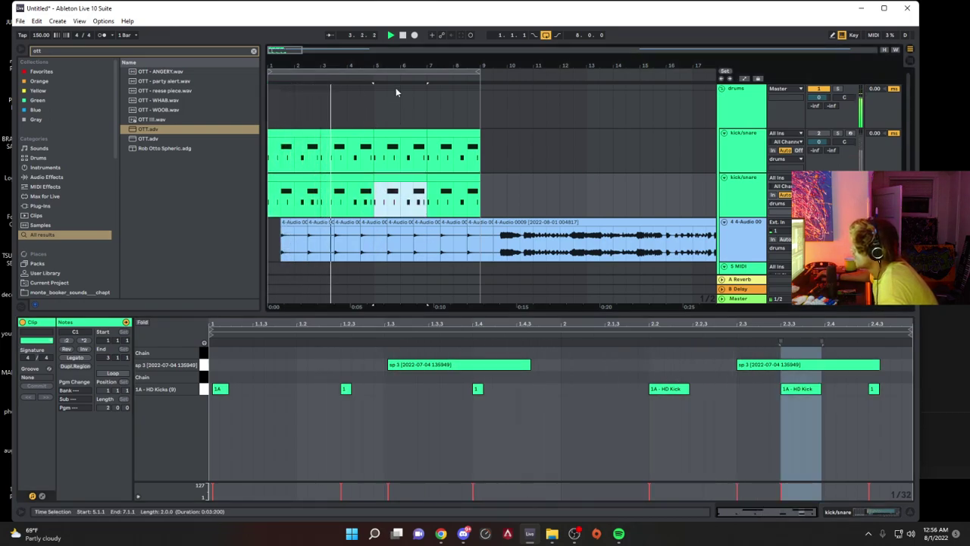
Step: On the Simpler group's OTT, set the amount to 78% and the high split frequency to 1.43 kHz
scroll(580, 199, down, 6)
click(751, 224)
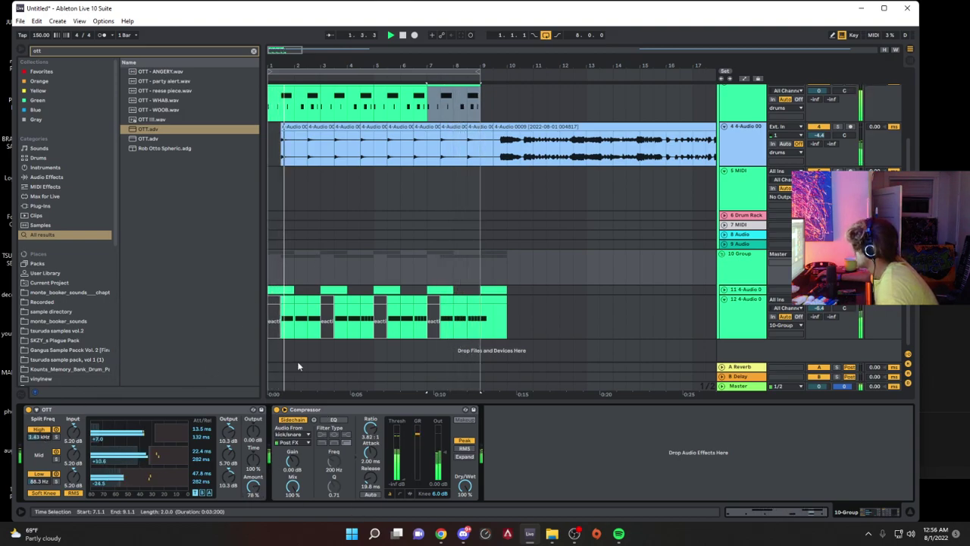
click(288, 300)
key(space)
key(space)
Step: Change the four G1 notes in track 12's bar 1.3 clip to C2, D2, D#2 and D2
click(297, 291)
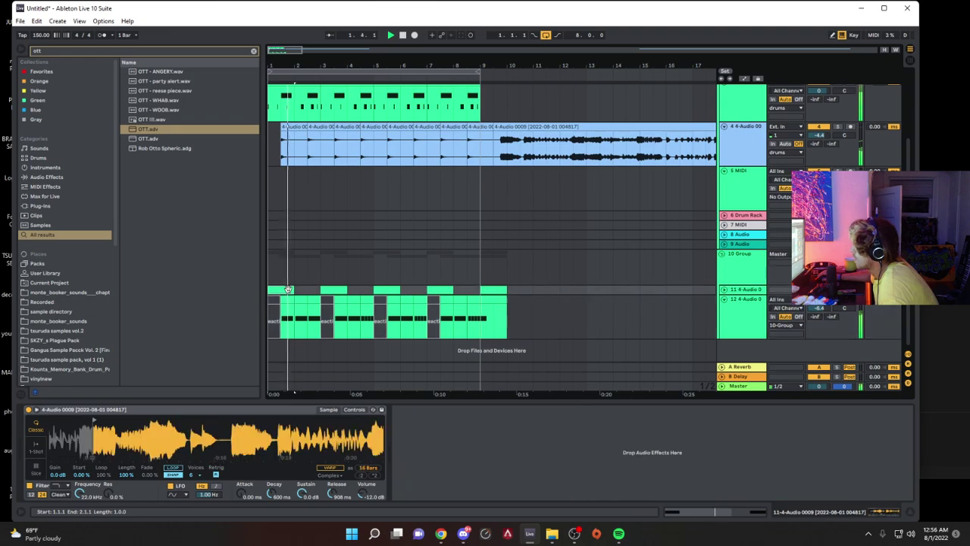
click(351, 306)
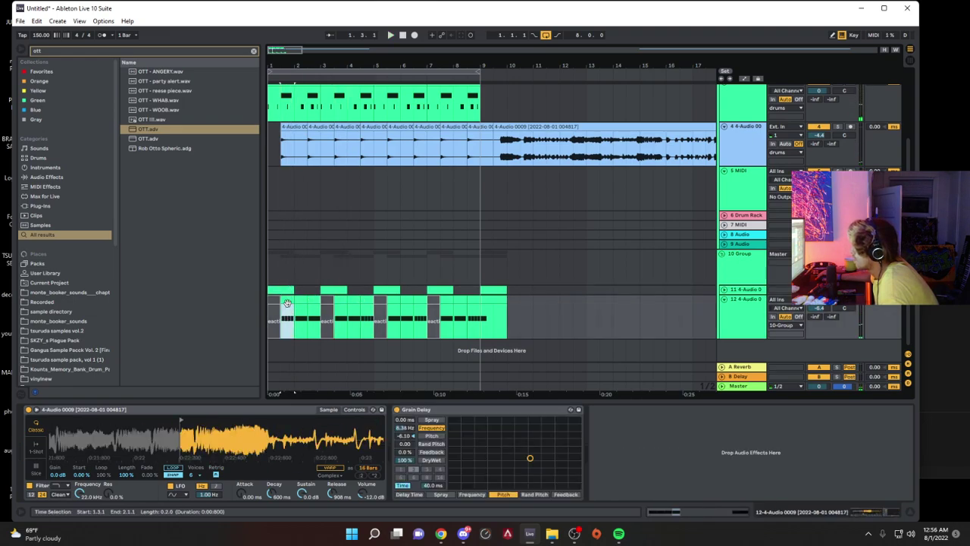
key(space)
double_click(288, 306)
drag(272, 352, 271, 338)
key(space)
key(space)
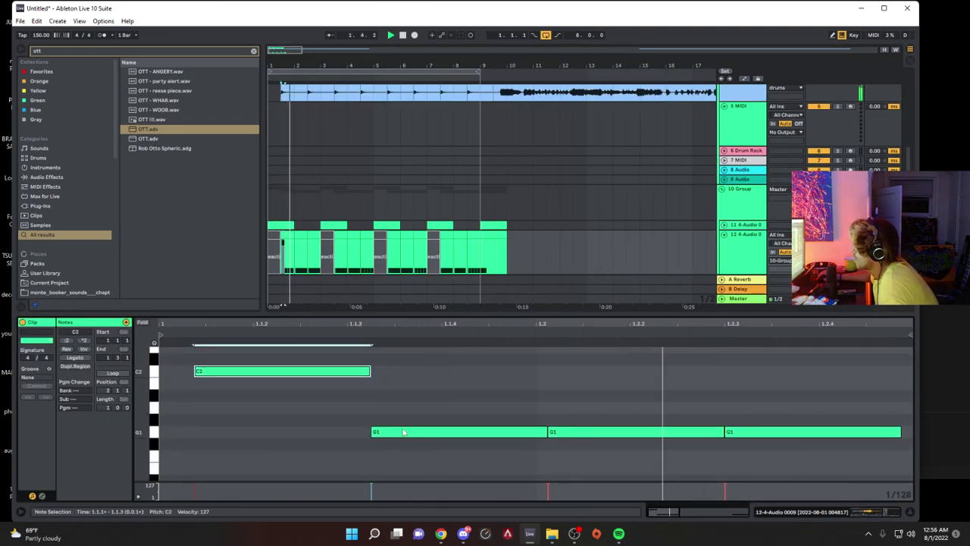
drag(403, 431, 402, 385)
drag(522, 383, 508, 355)
drag(576, 434, 599, 346)
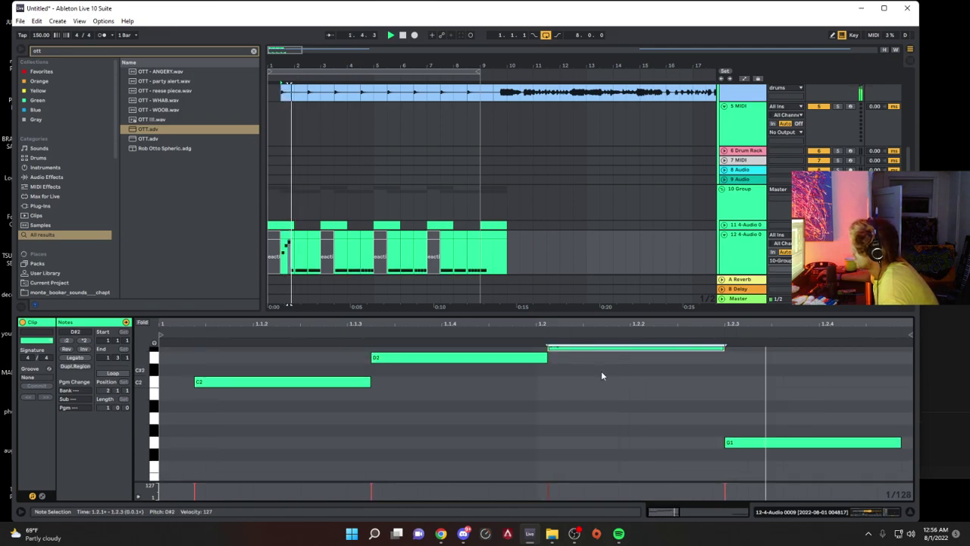
drag(740, 460, 757, 378)
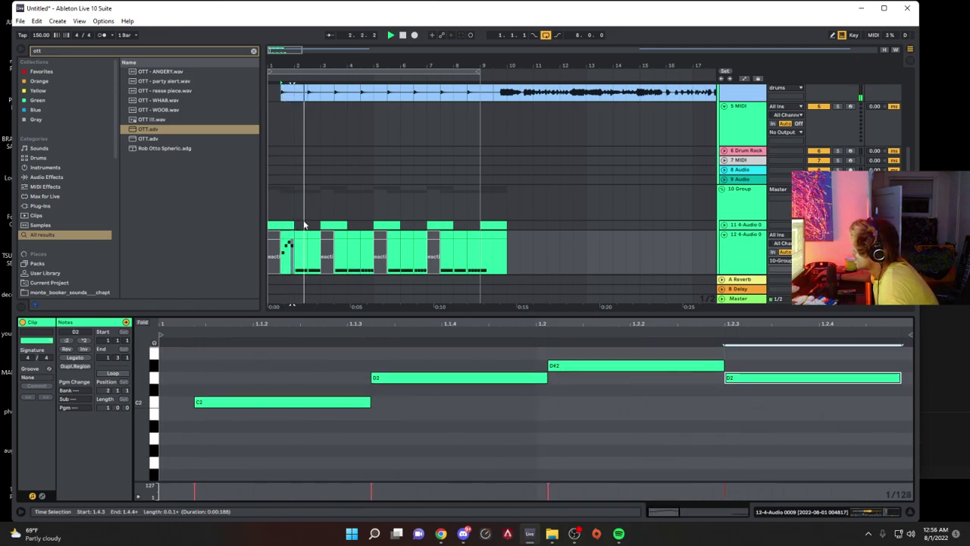
Step: Show the controls of track 11's Simpler and set its transposition to +3 st
click(288, 252)
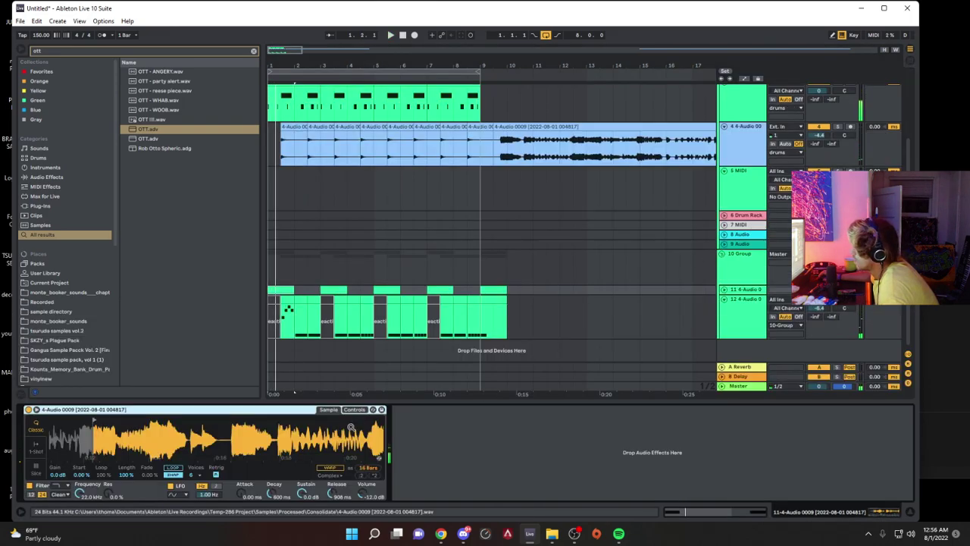
click(355, 410)
key(space)
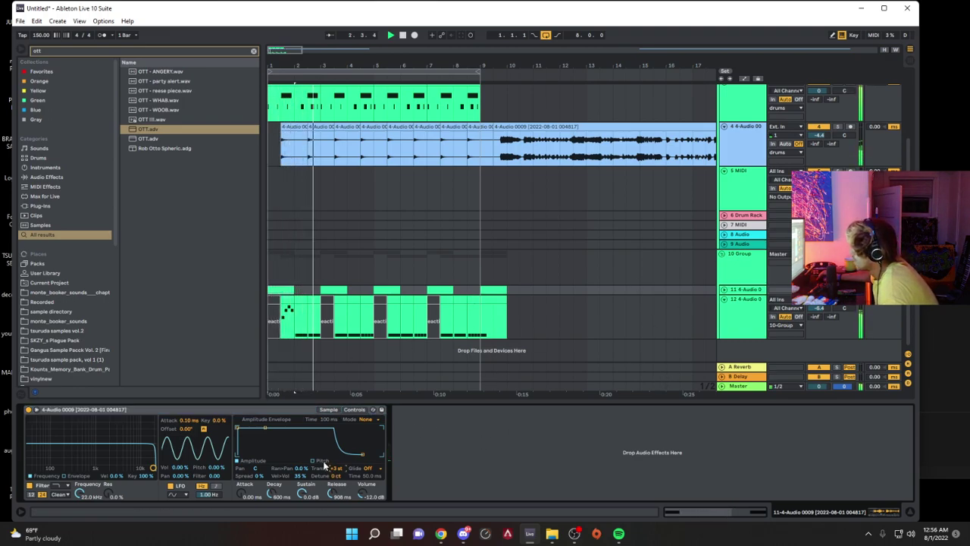
click(288, 288)
key(space)
key(space)
drag(316, 260, 254, 291)
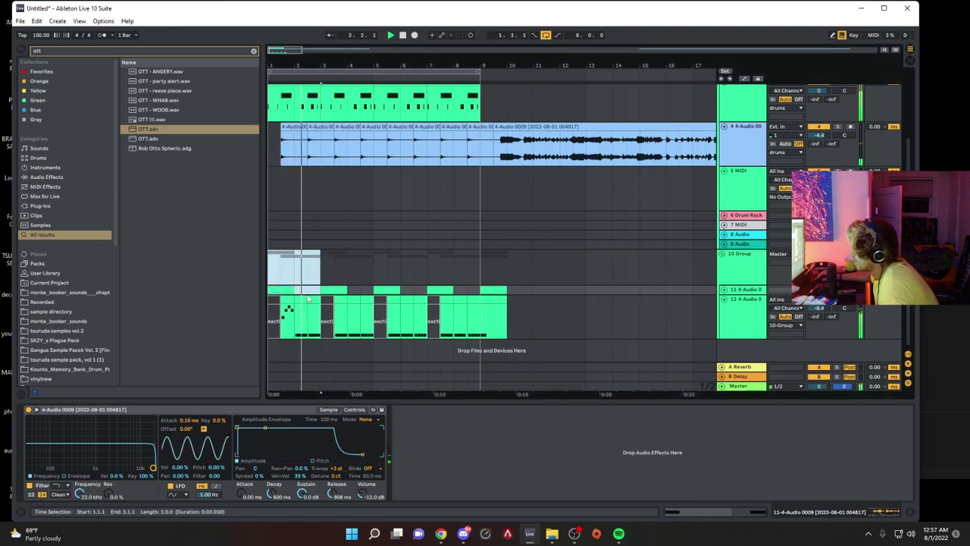
Step: Shorten the long G1 note in track 12's bar 2 clip to a short stab and duplicate the clip to bar 2.3
click(288, 318)
double_click(297, 300)
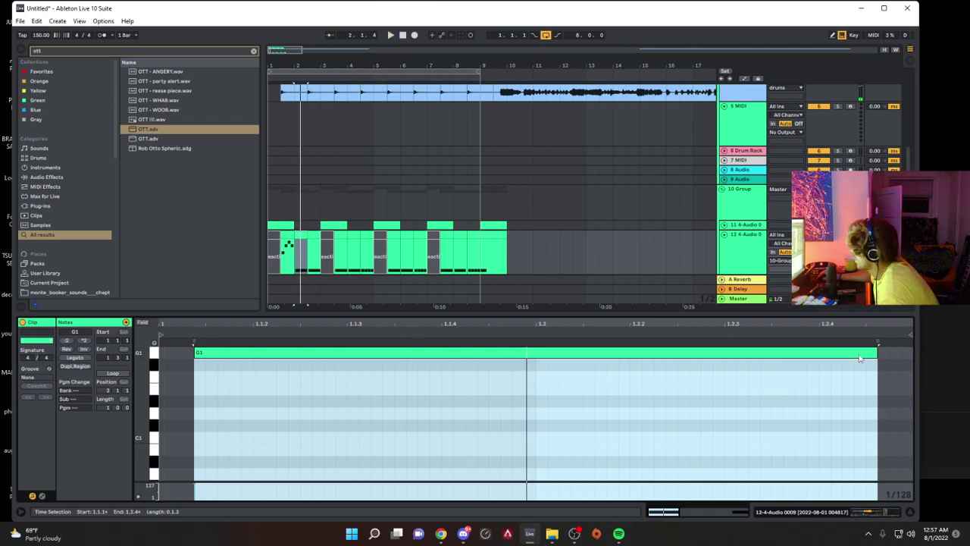
drag(877, 351, 289, 351)
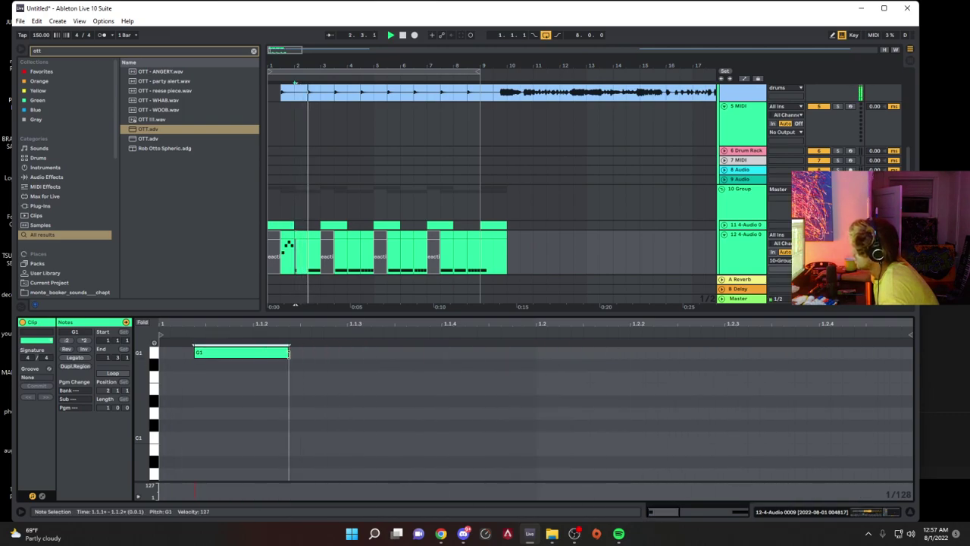
click(301, 236)
key(ctrl+d)
Step: Duplicate bars 1–2 of the whole Simpler group across bars 3–8
drag(321, 210, 242, 232)
key(ctrl+d)
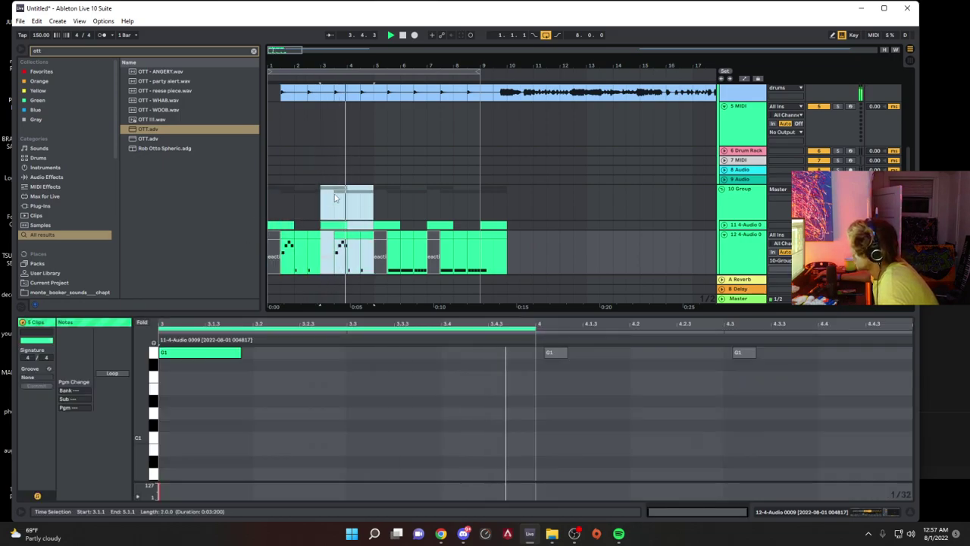
key(ctrl+d)
key(ctrl+d)
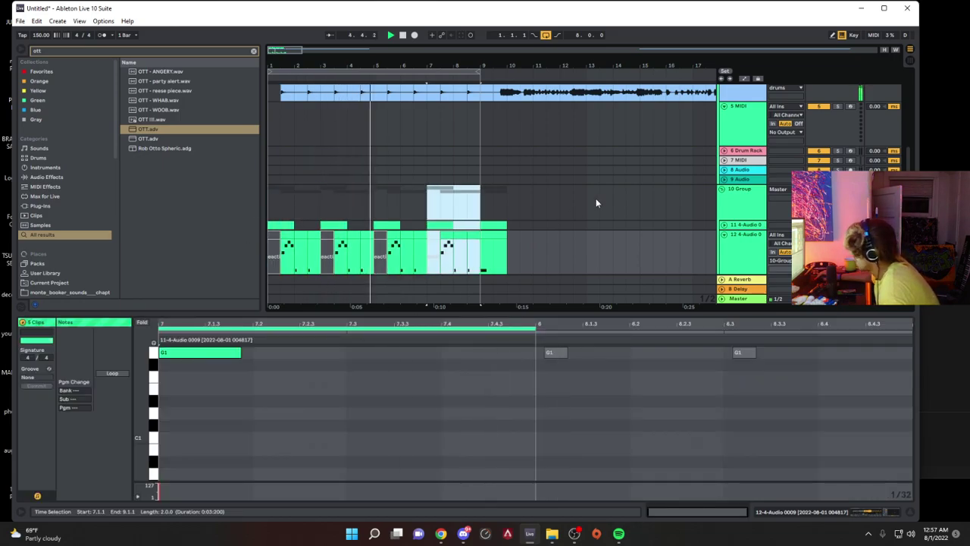
Step: Set the release of the Simpler group's Compressor to 58.2 ms, lower the OTT amount to 76%, and fold the group
click(756, 195)
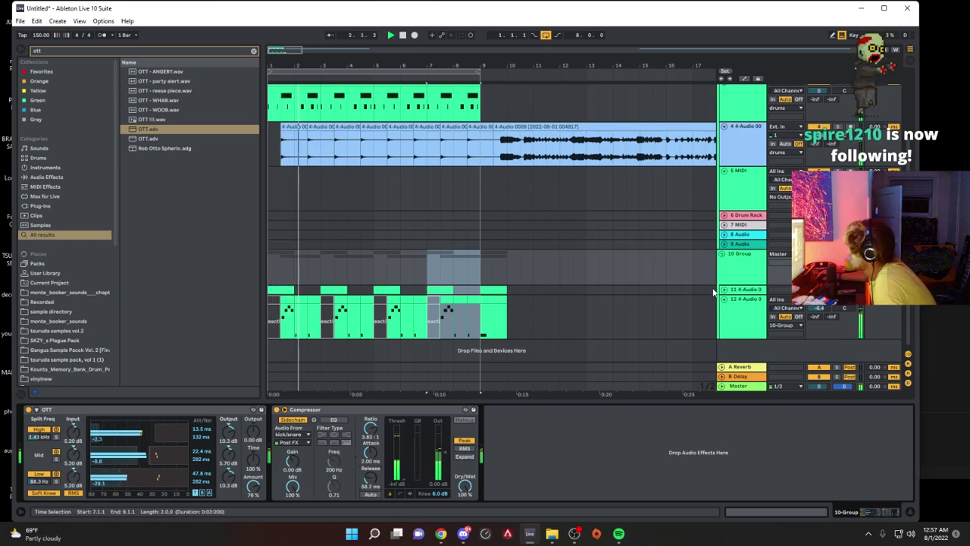
click(724, 254)
Step: Fold the Simpler group, insert an audio track below it and search the browser for 808
right_click(724, 257)
click(777, 311)
key(ctrl+f)
text(808)
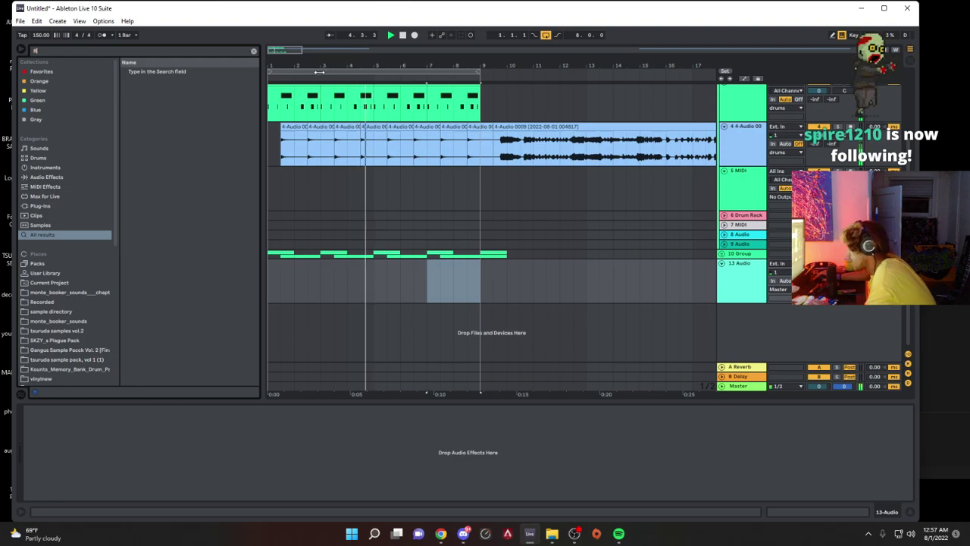
Step: Audition 808 samples, insert a new MIDI track and load 004 808 - C#.wav onto it
click(182, 129)
click(208, 261)
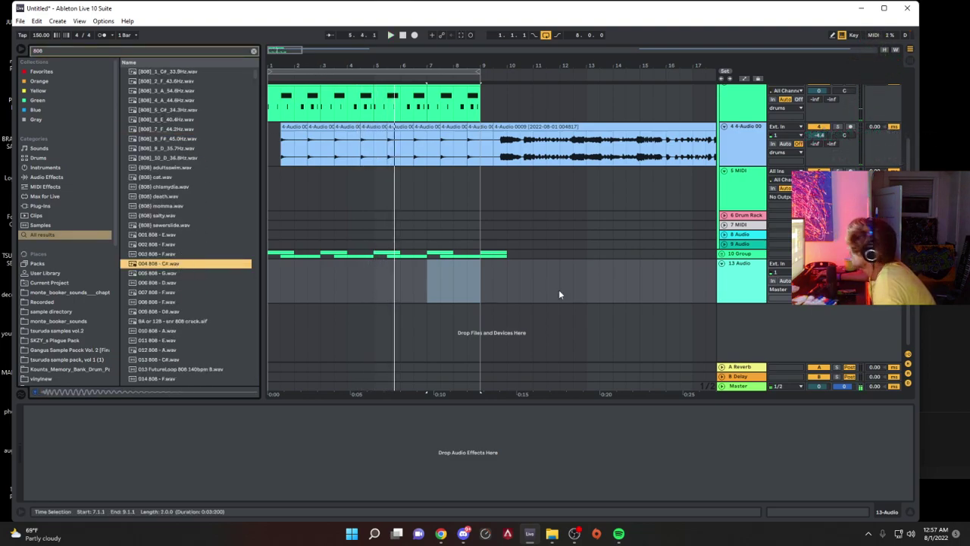
key(ctrl+shift+t)
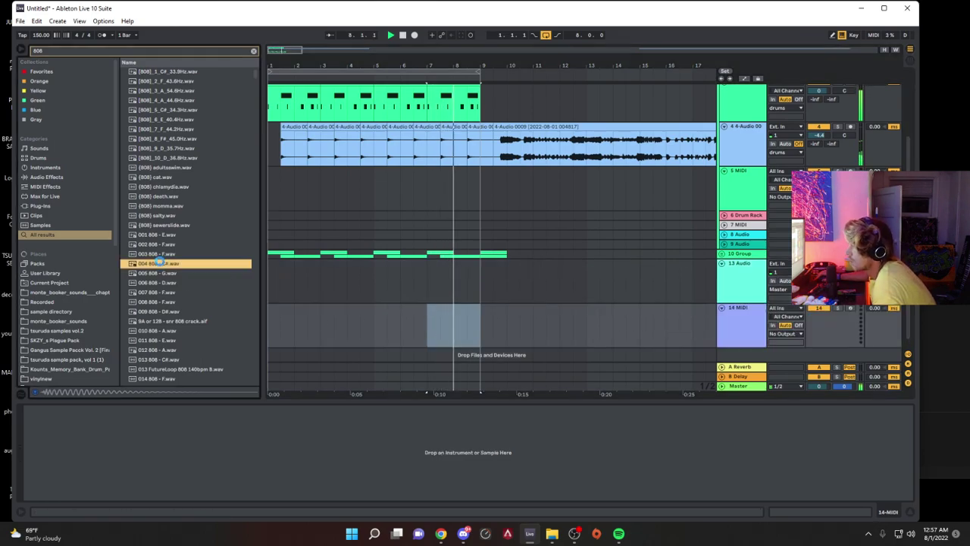
double_click(159, 262)
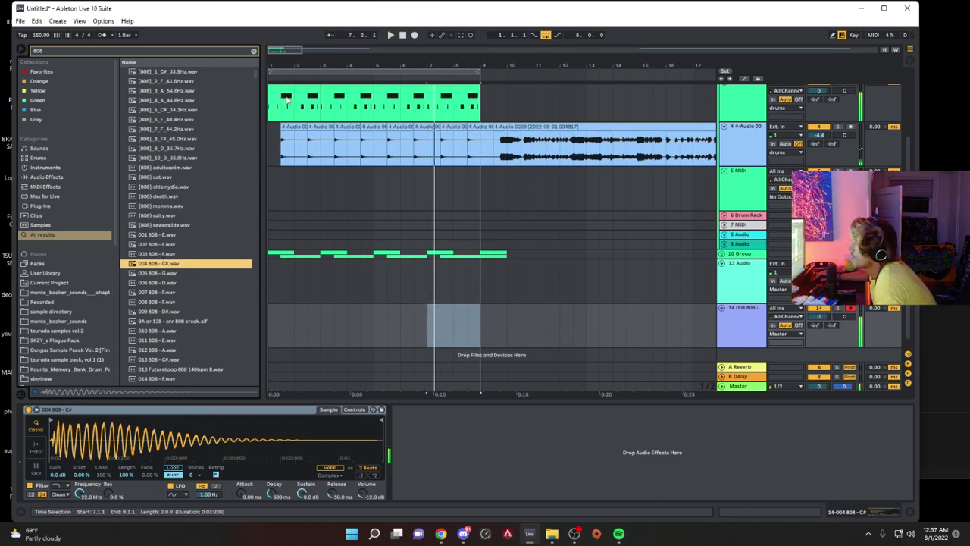
Step: Place a two-bar note clip in bars 1–2 of the 808 track and duplicate it through bar 8
scroll(280, 136, up, 2)
click(277, 123)
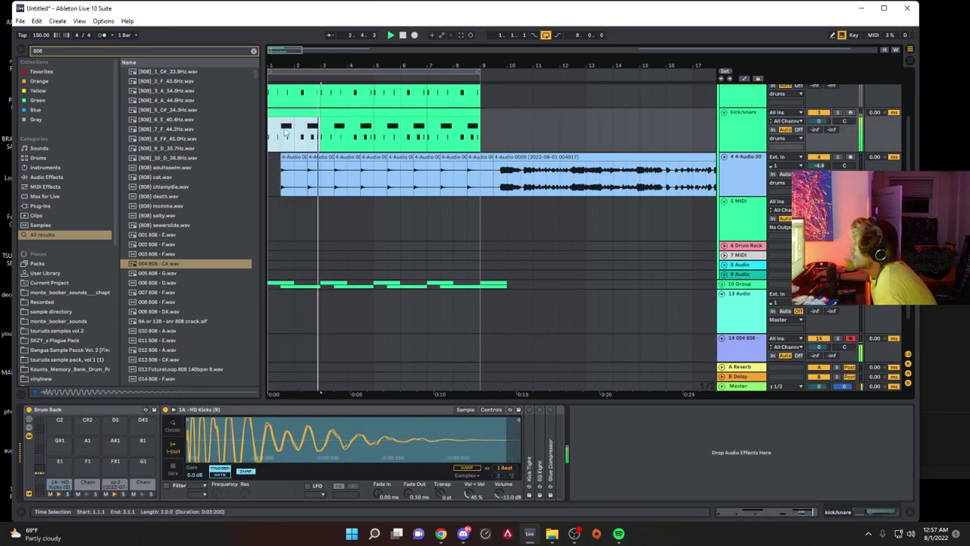
click(460, 35)
drag(321, 348, 248, 346)
key(ctrl+d)
key(ctrl+d)
key(ctrl+d)
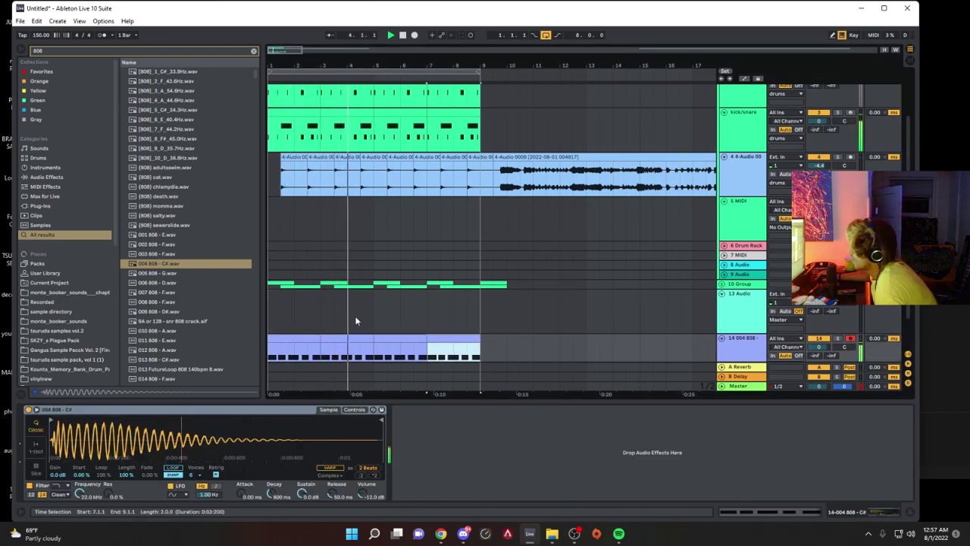
Step: Lower the 808 Simpler's filter frequency to 1.88 kHz and set its transposition to -4 st while listening
click(741, 347)
drag(78, 492, 79, 528)
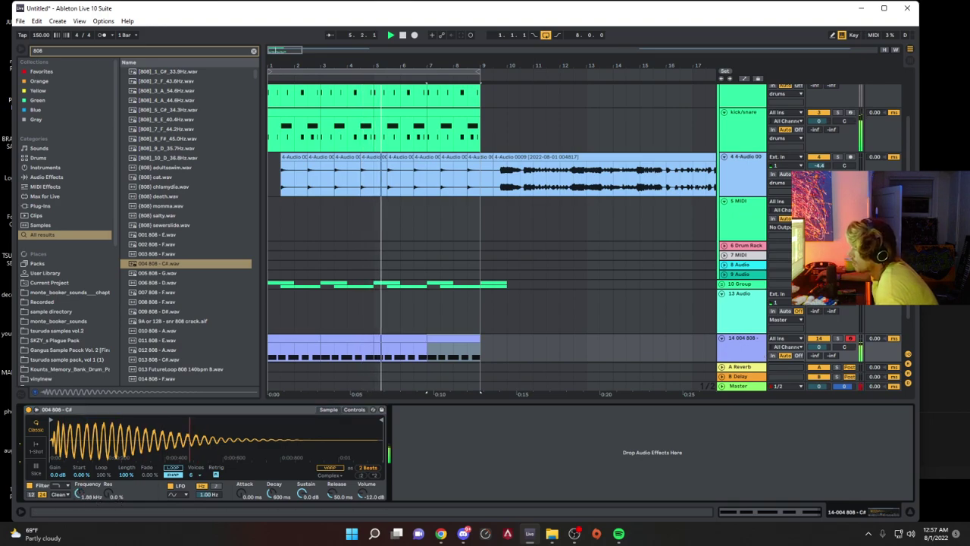
click(354, 410)
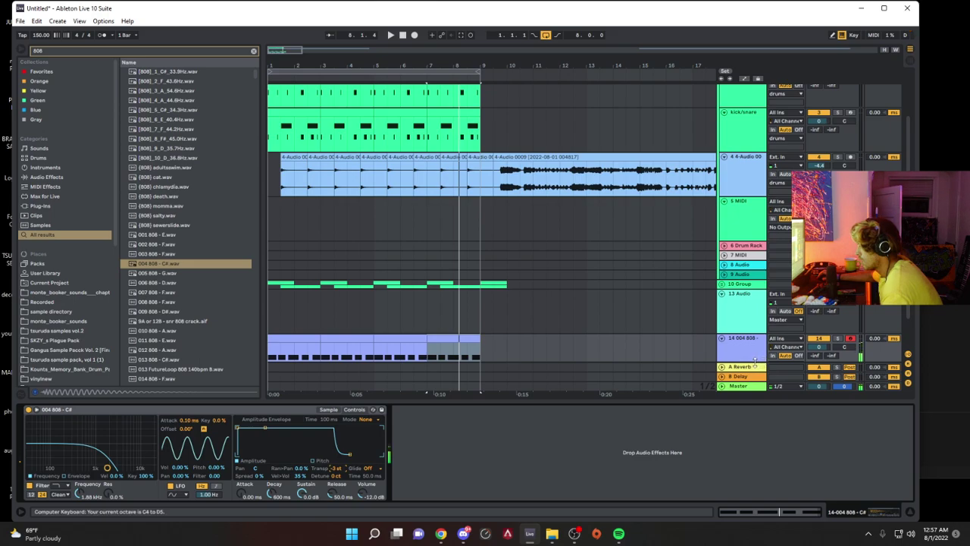
key(space)
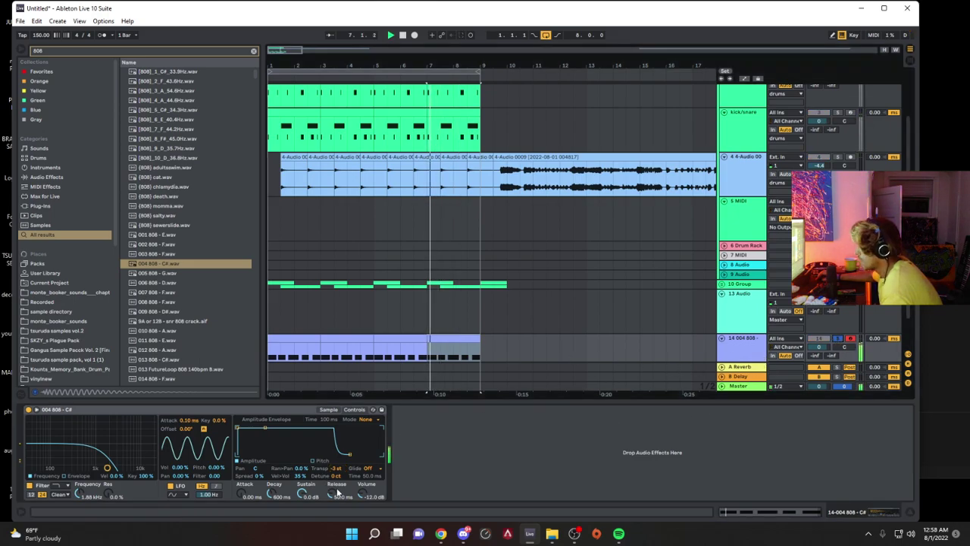
key(space)
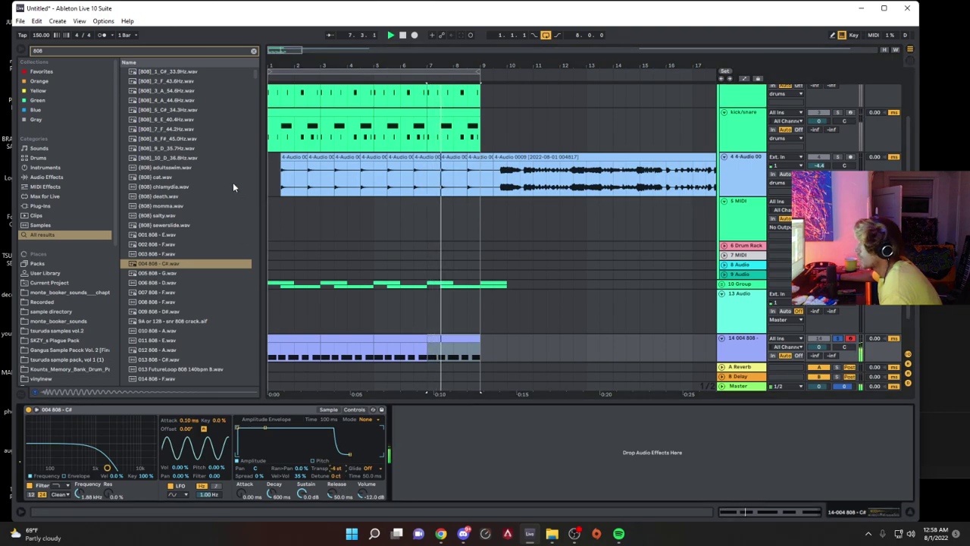
Step: Add a Saturator to the 808 track, enable its soft clip and lower its drive to 4.57 dB
click(254, 51)
text(sa)
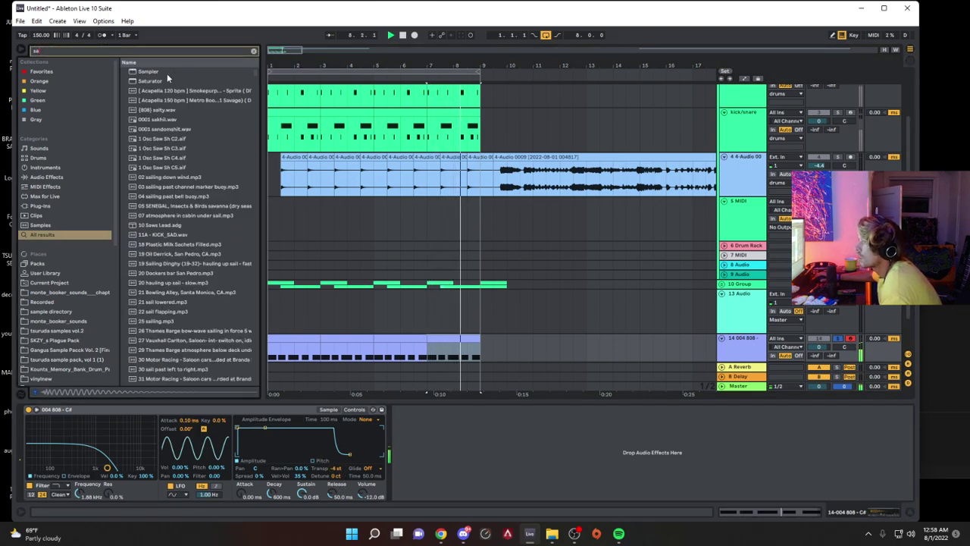
double_click(154, 82)
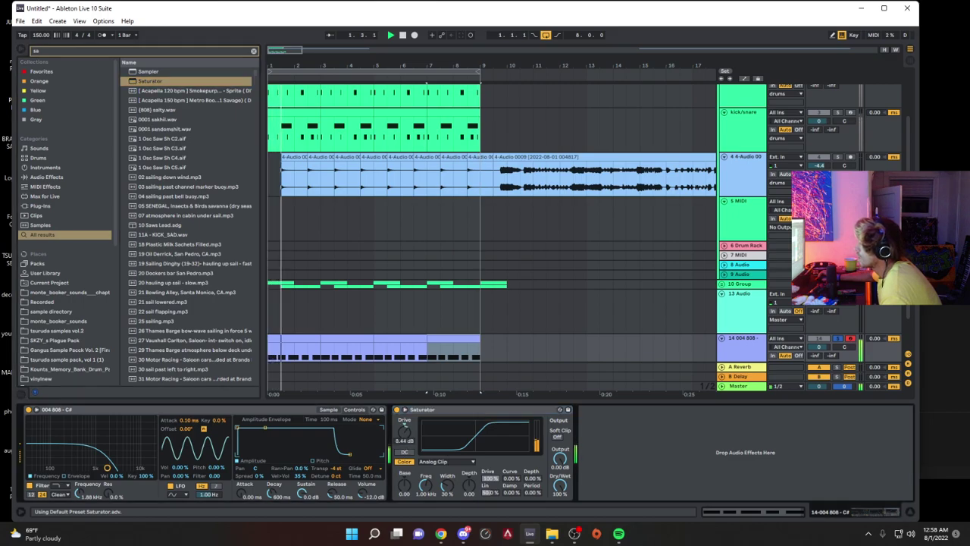
click(838, 338)
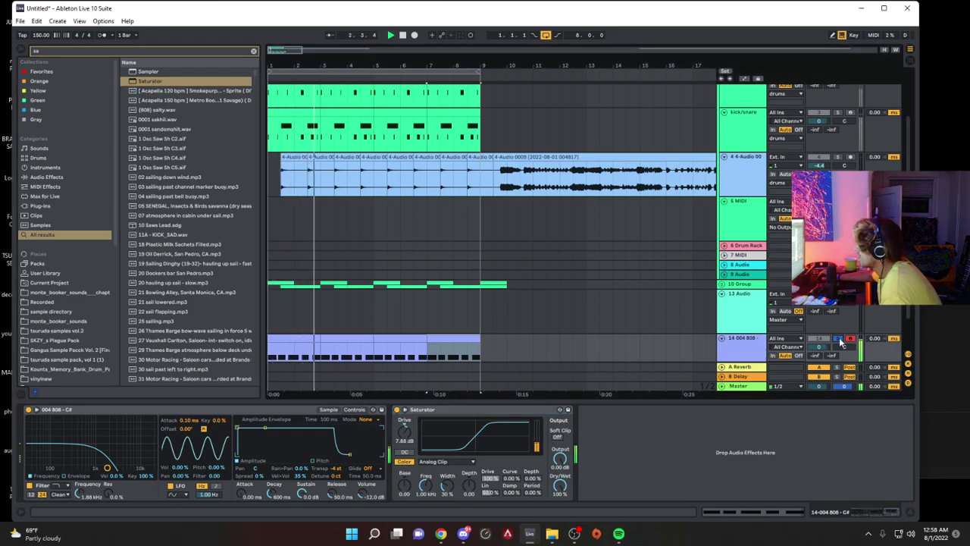
click(558, 436)
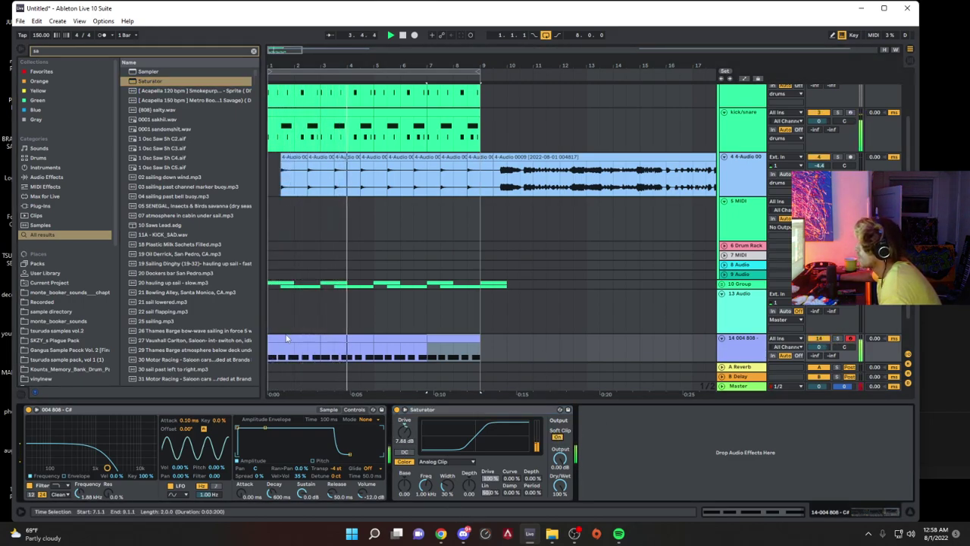
drag(404, 430, 405, 462)
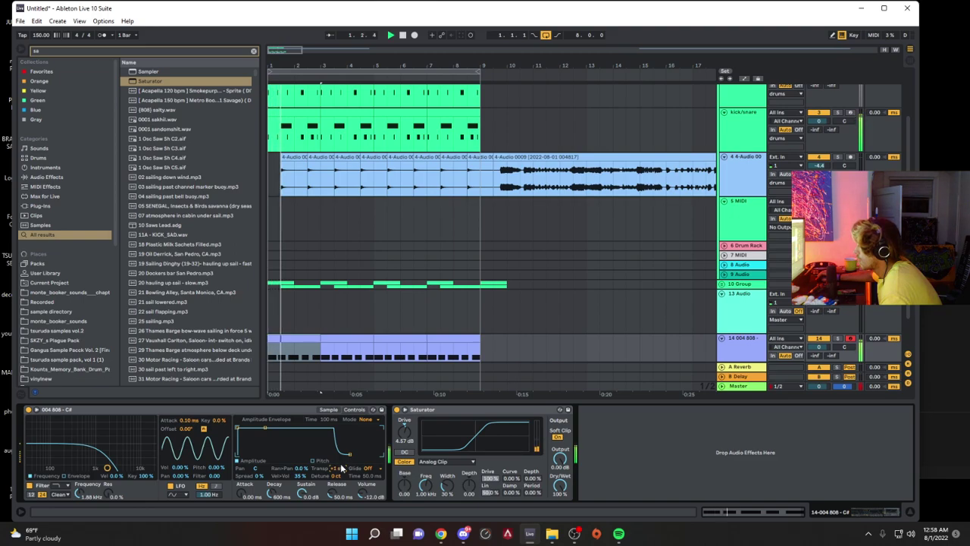
Step: Set the 808's filter to 203 Hz with 12% resonance and the Saturator's base to -16.0, depth to 8.38 and drive to 5.14 dB
drag(106, 468, 65, 463)
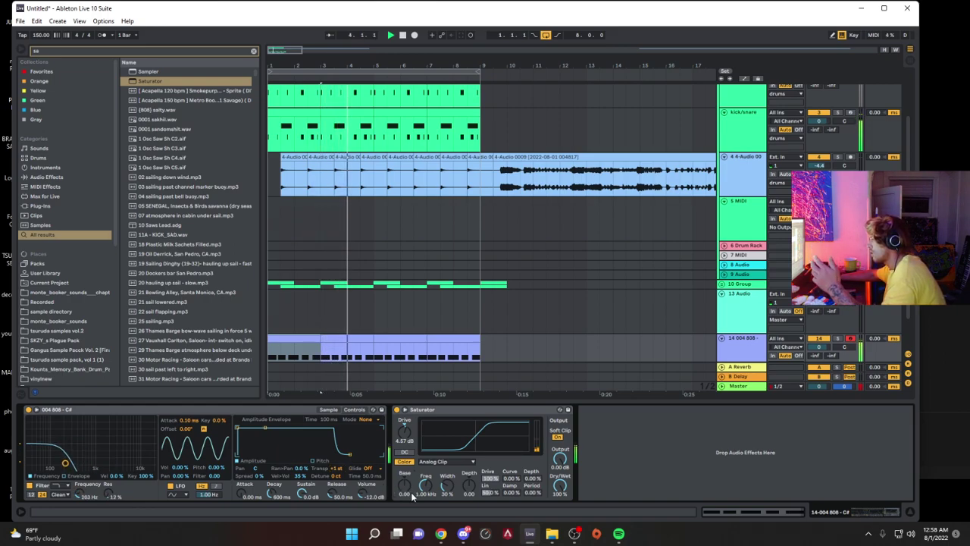
drag(469, 487, 469, 477)
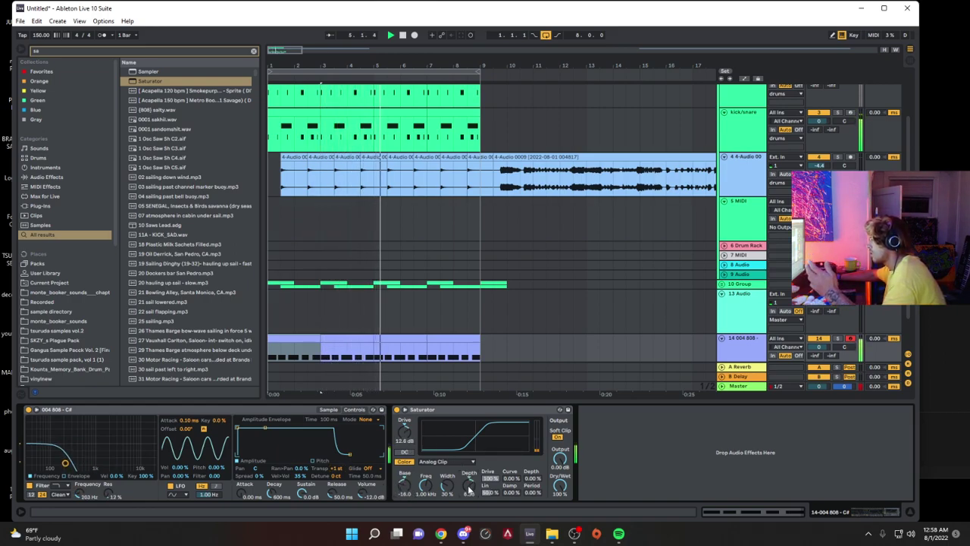
drag(405, 433, 405, 444)
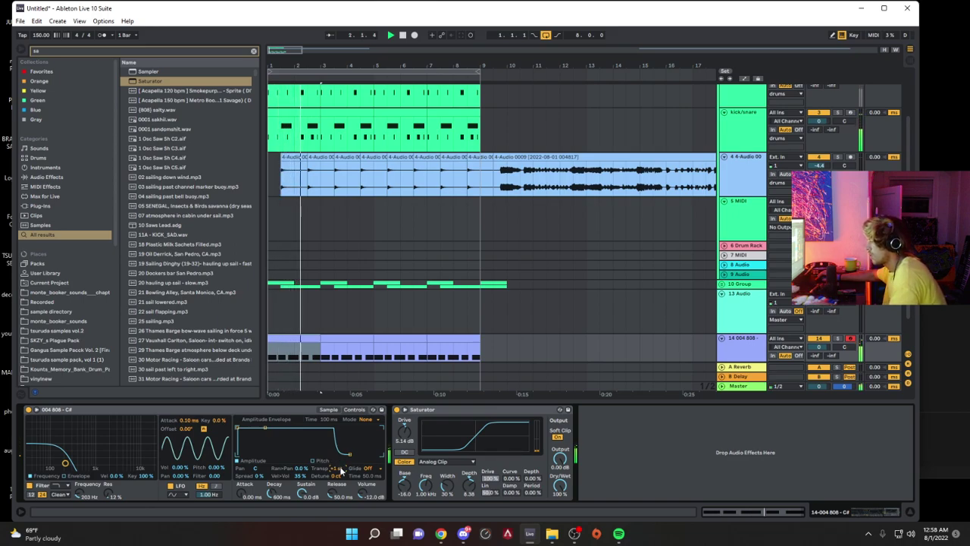
Step: Lower the 808 track's volume and fold tracks 13 and 14
click(324, 339)
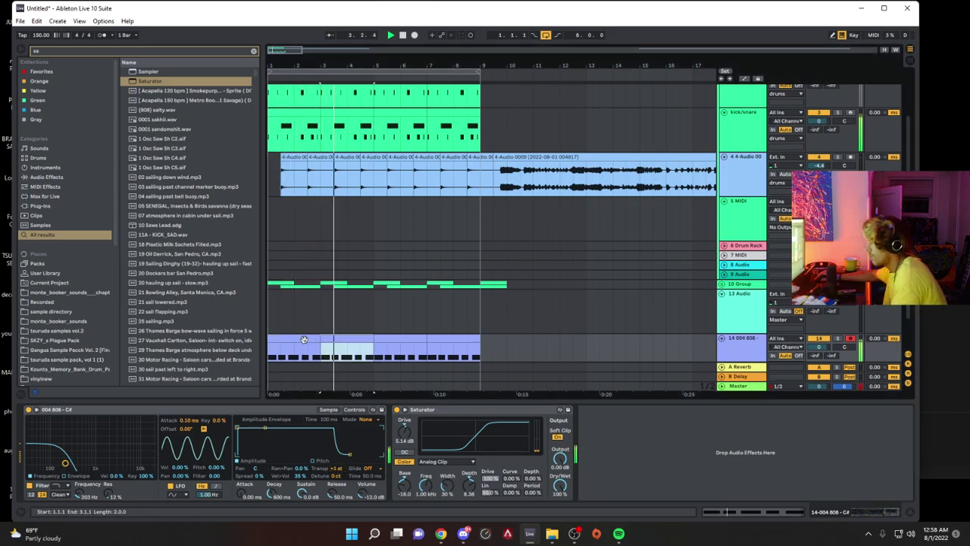
click(819, 347)
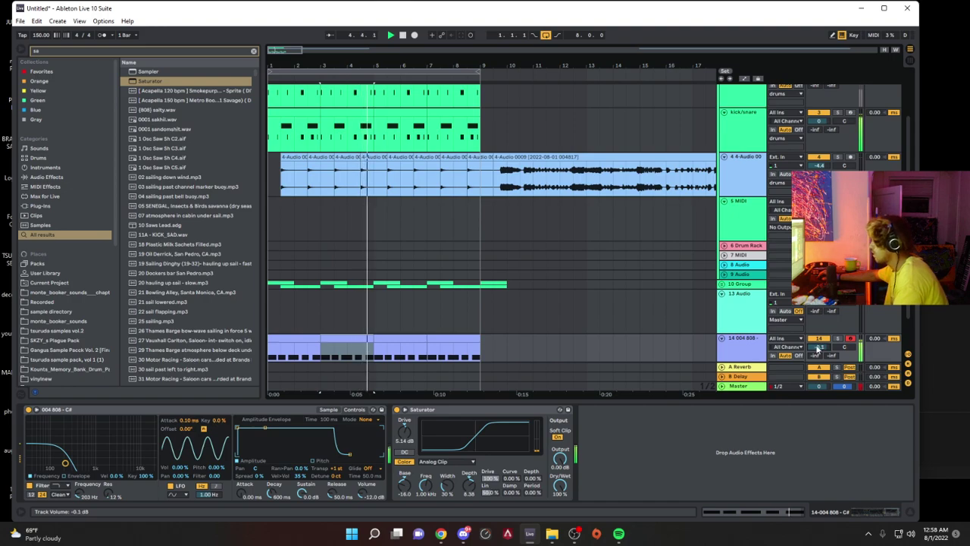
click(724, 294)
click(723, 303)
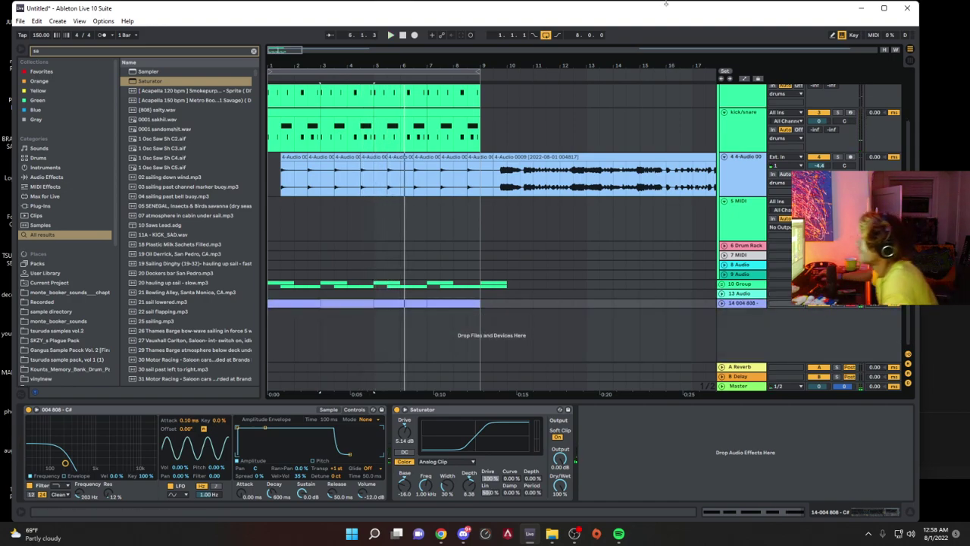
Step: Add an Auto Pan to the Simpler group with 0° phase, synced 1/8 rate, sawtooth waveform and 160° offset
click(283, 286)
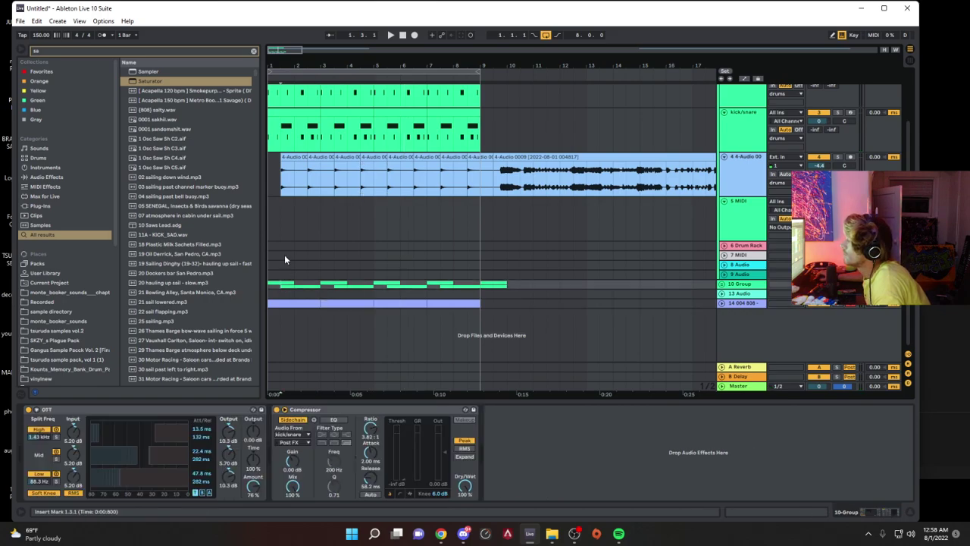
click(255, 52)
text(aut)
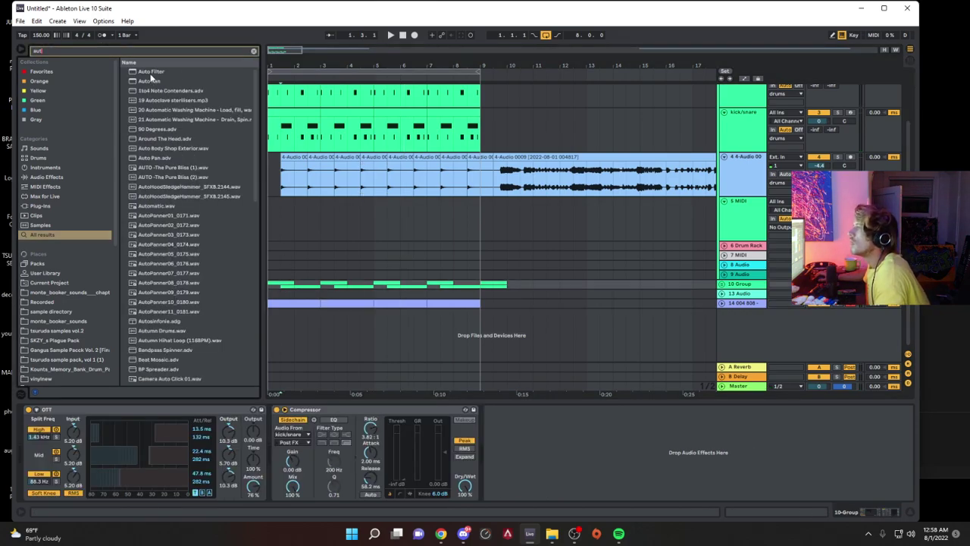
key(space)
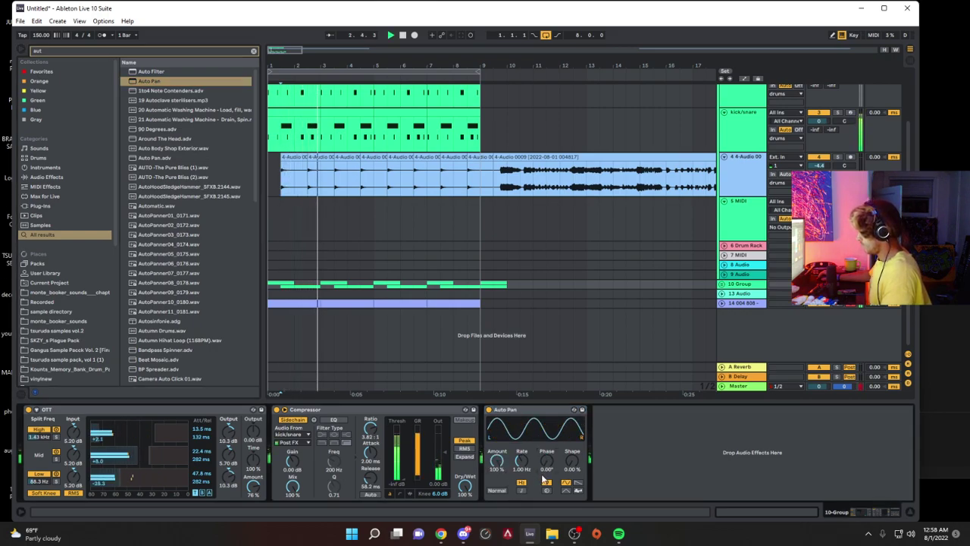
click(522, 490)
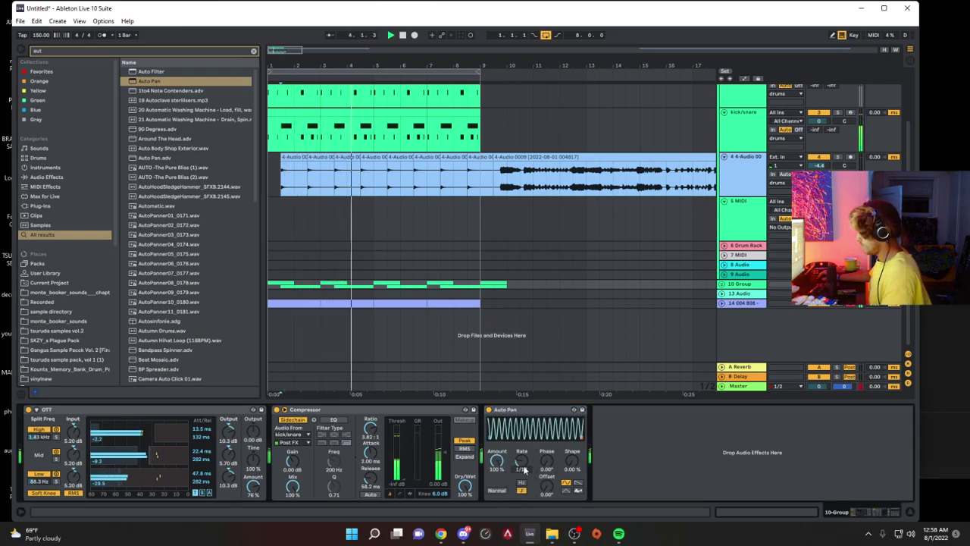
drag(521, 461, 554, 485)
click(577, 482)
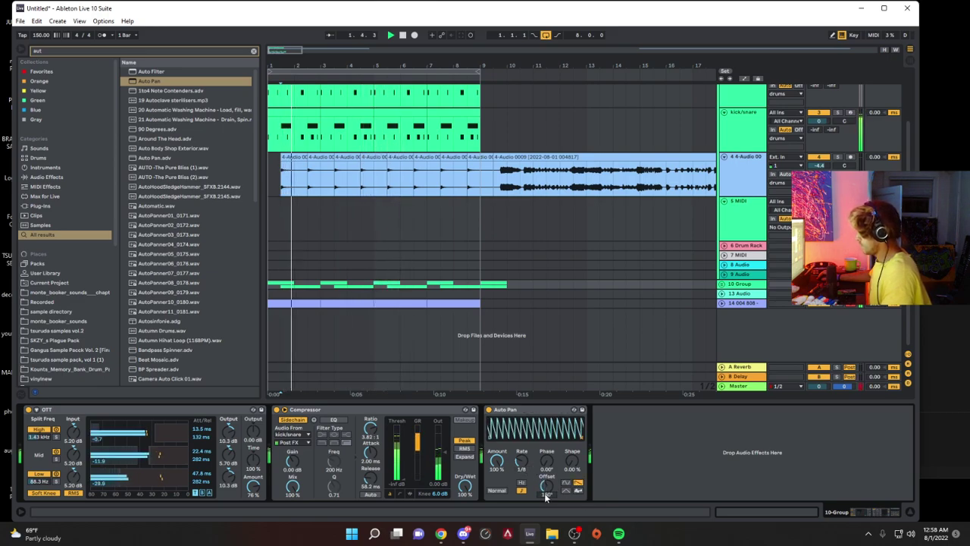
click(267, 297)
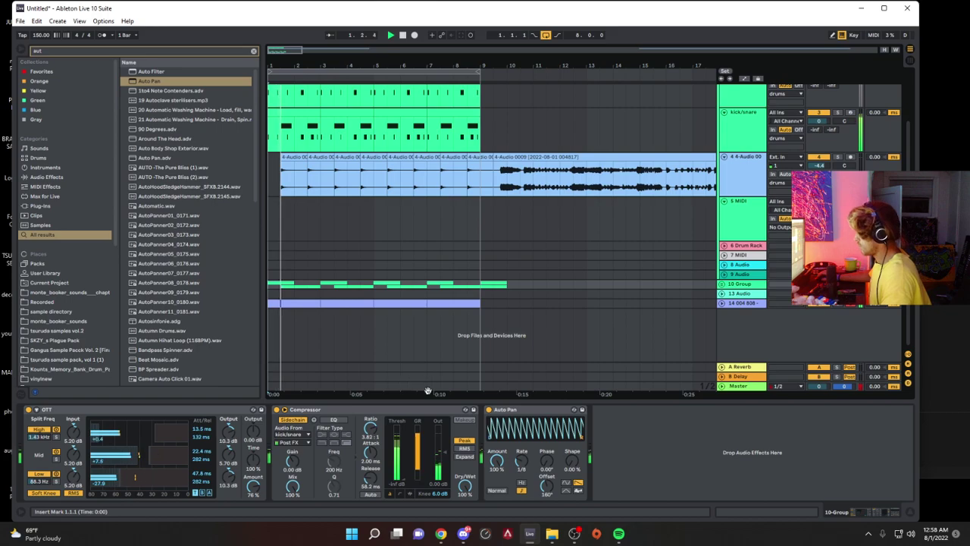
Step: Compare the Simpler group's sound with the Auto Pan bypassed and enabled during playback
click(285, 286)
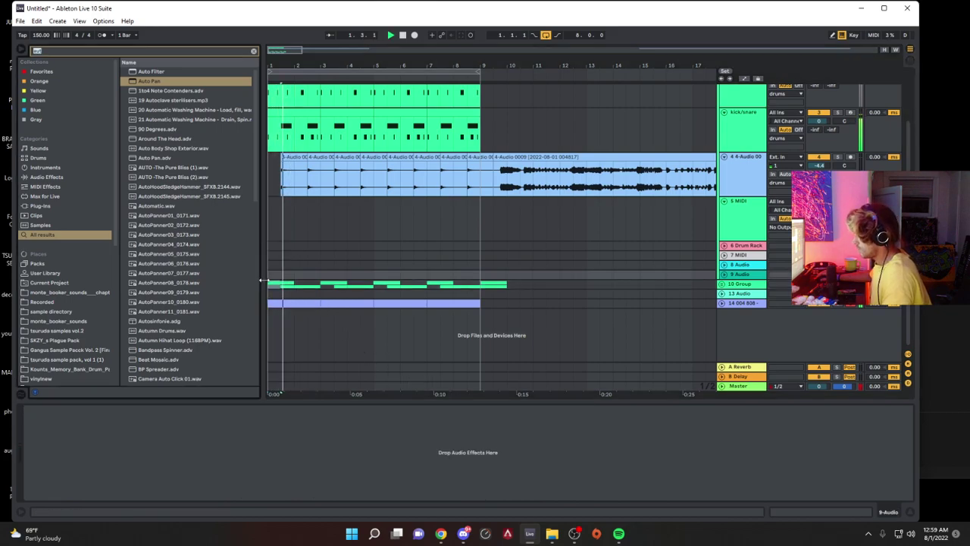
drag(285, 287, 249, 285)
key(space)
key(space)
key(space)
key(space)
click(489, 409)
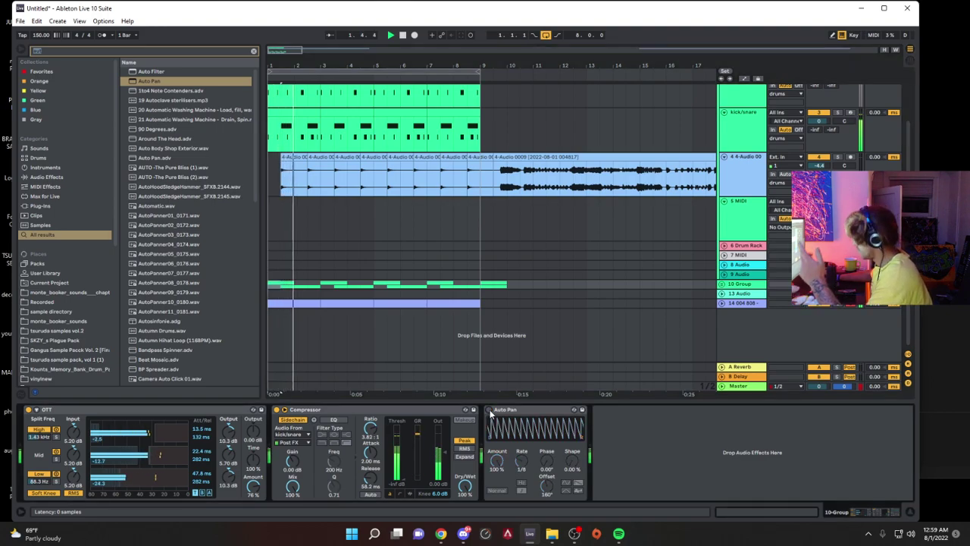
click(489, 409)
click(489, 409)
click(489, 409)
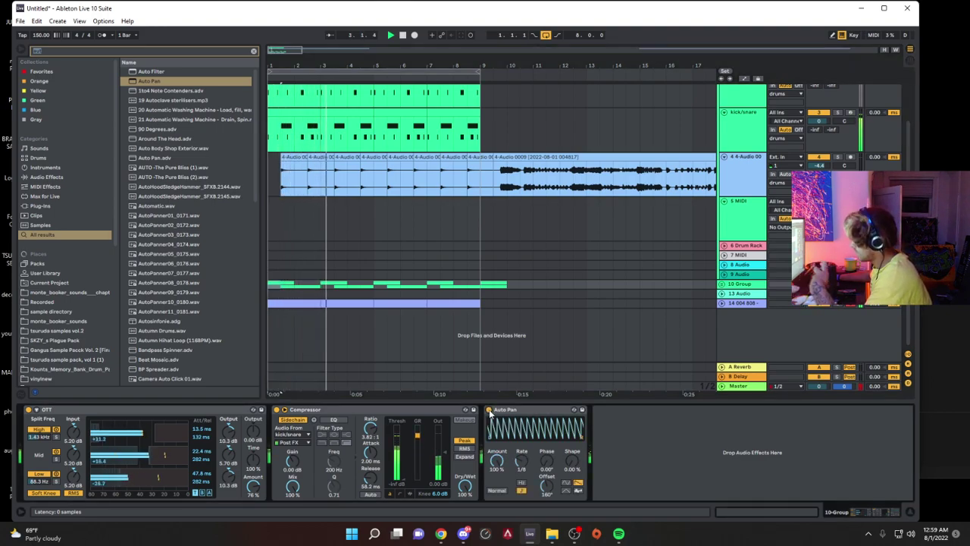
click(489, 409)
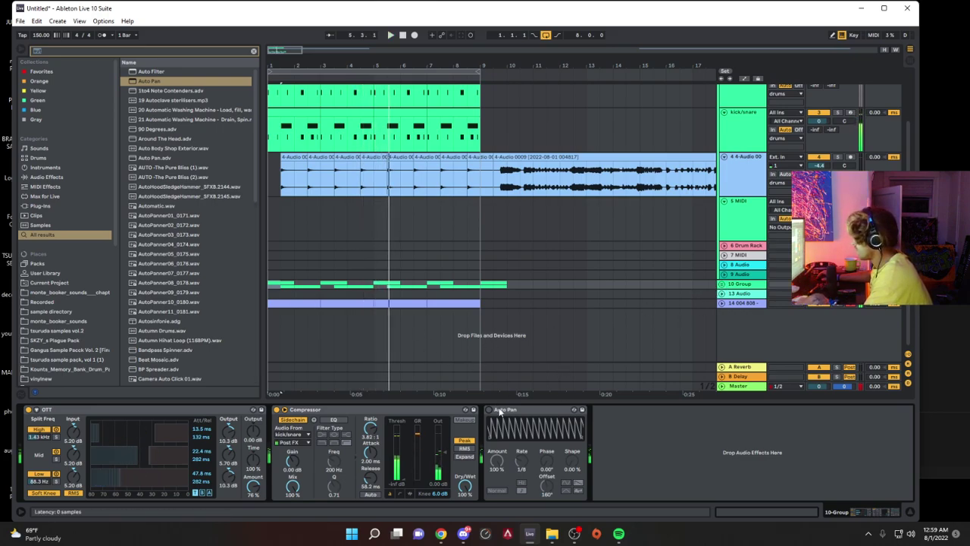
key(space)
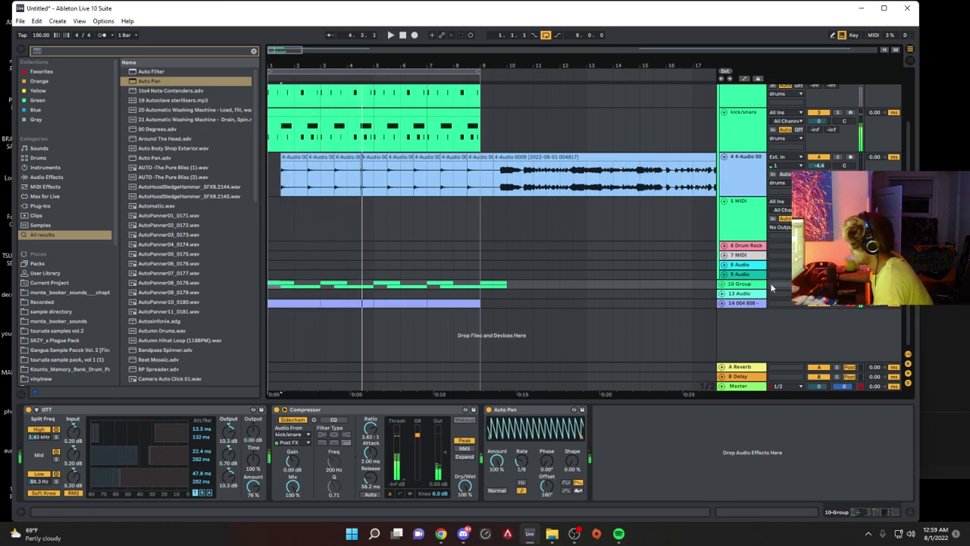
Step: Unfold the Simpler group and duplicate its bar 1 into bar 2
click(723, 283)
key(space)
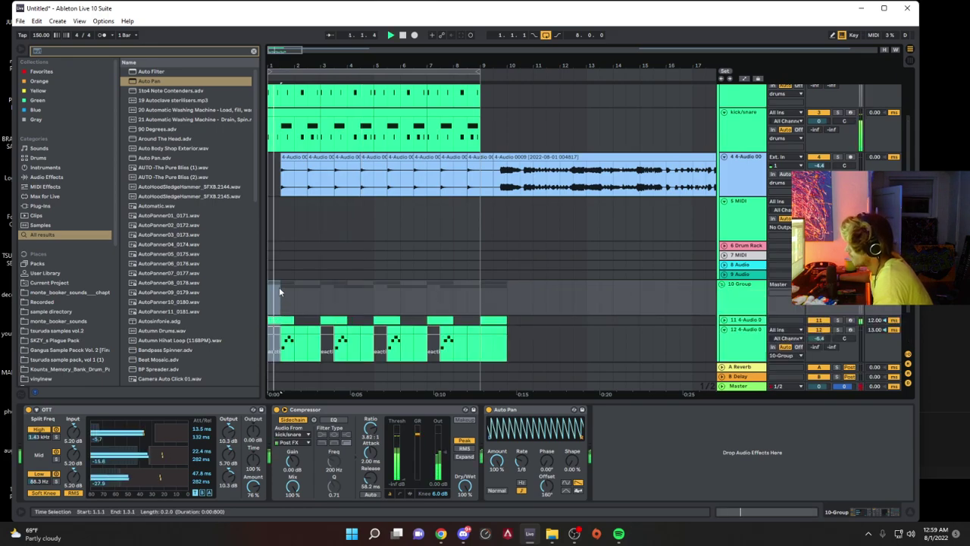
drag(296, 291, 250, 291)
key(ctrl+d)
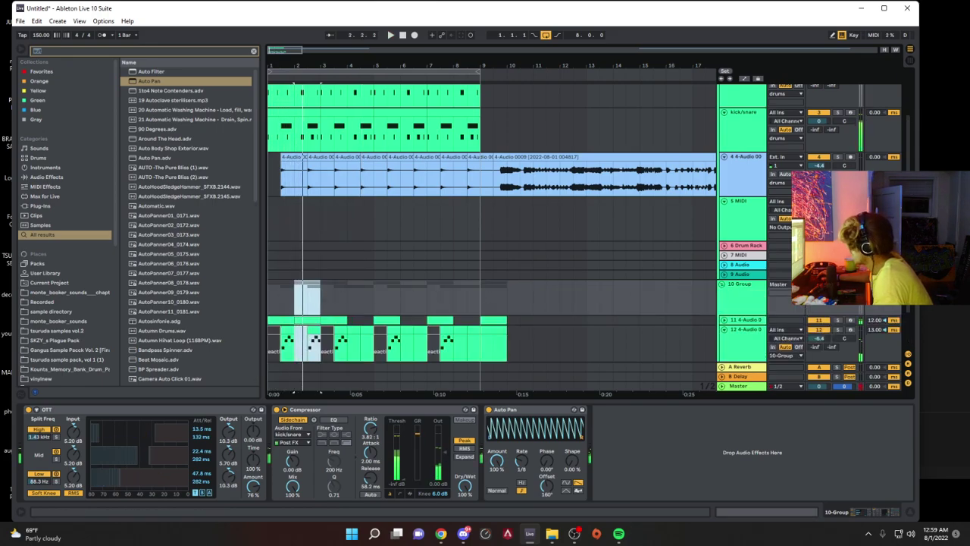
click(736, 275)
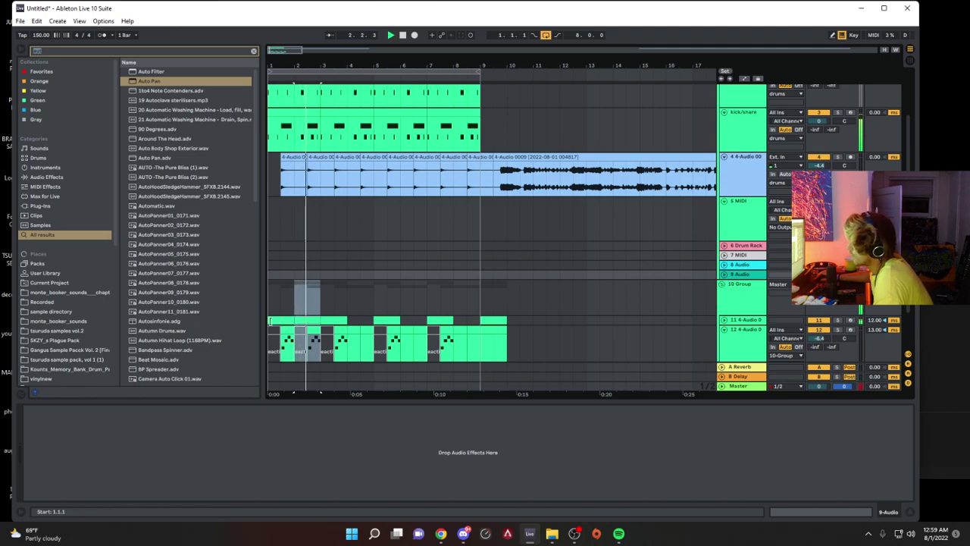
Step: Deactivate the track 12 clip between 1.3 and 2.1 and play the beat from bar 1
click(325, 322)
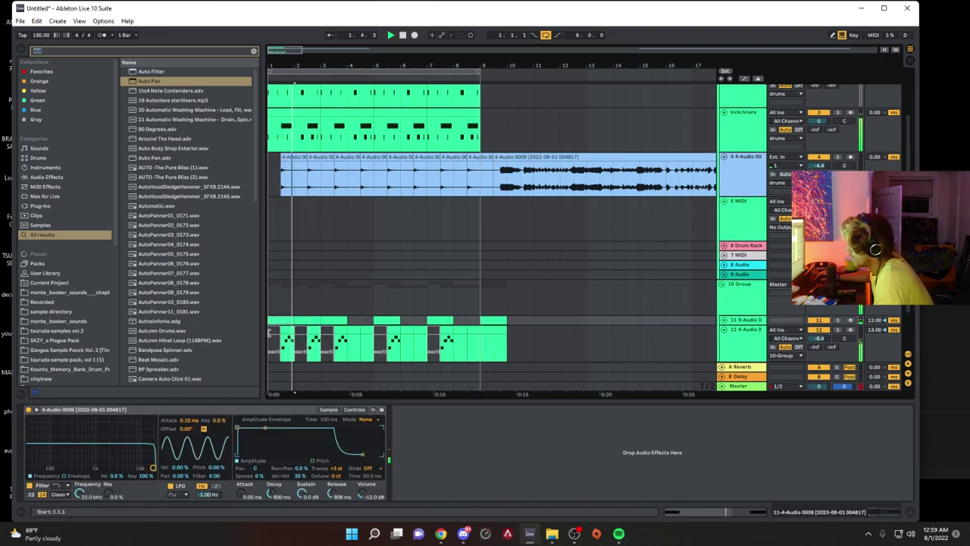
click(284, 332)
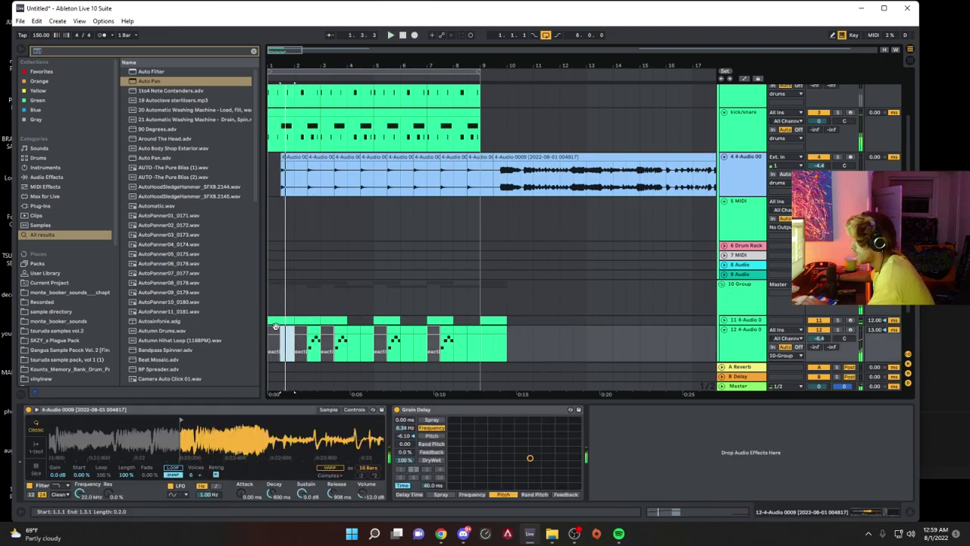
click(279, 320)
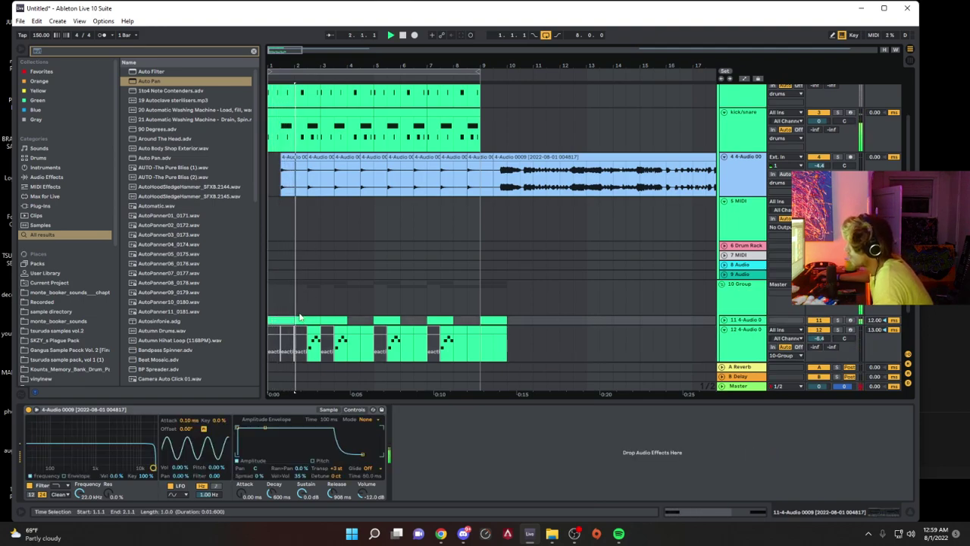
drag(279, 67, 279, 125)
key(space)
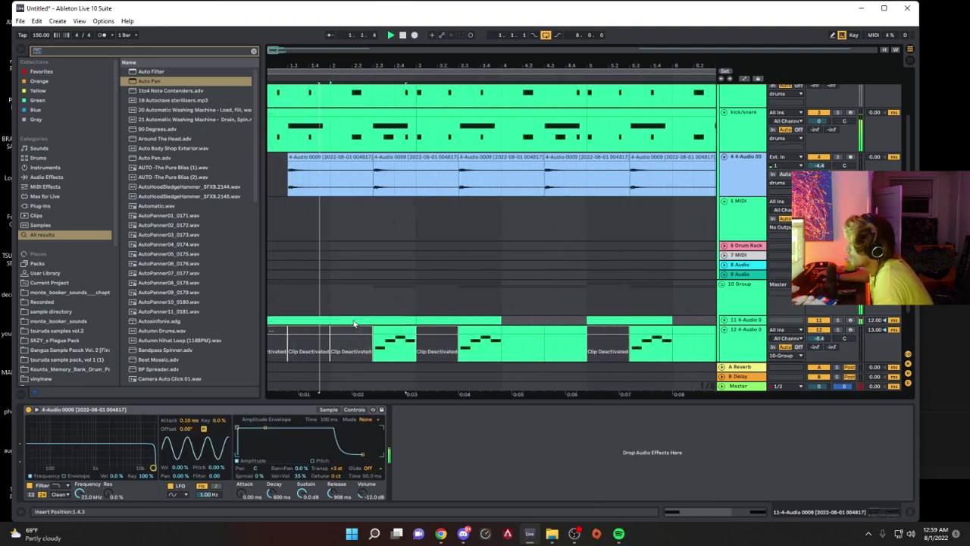
Step: Place a copy of track 11's bar 2 clip at 1.4.1 and end the bar 2 clip at 2.3.1
key(space)
drag(340, 319, 329, 317)
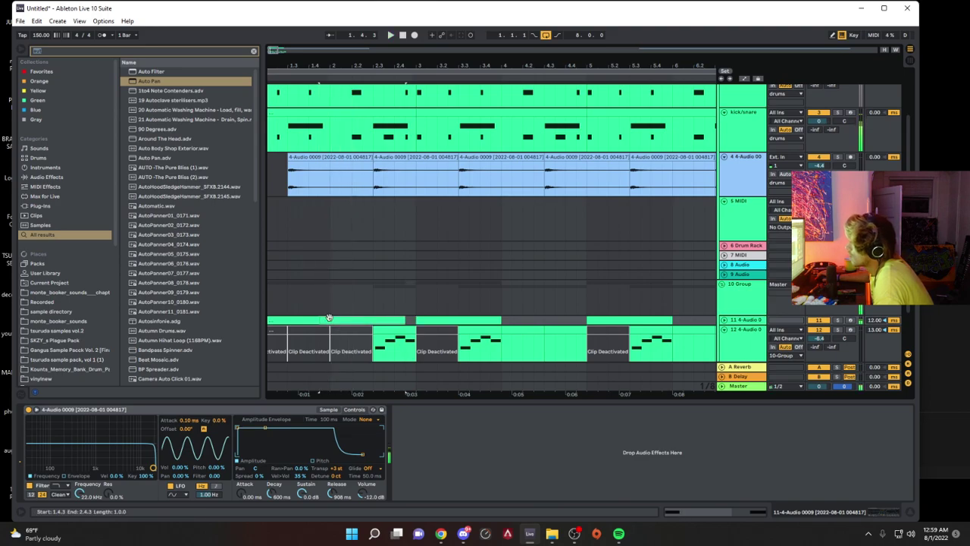
key(space)
drag(393, 320, 256, 349)
click(399, 332)
key(space)
key(space)
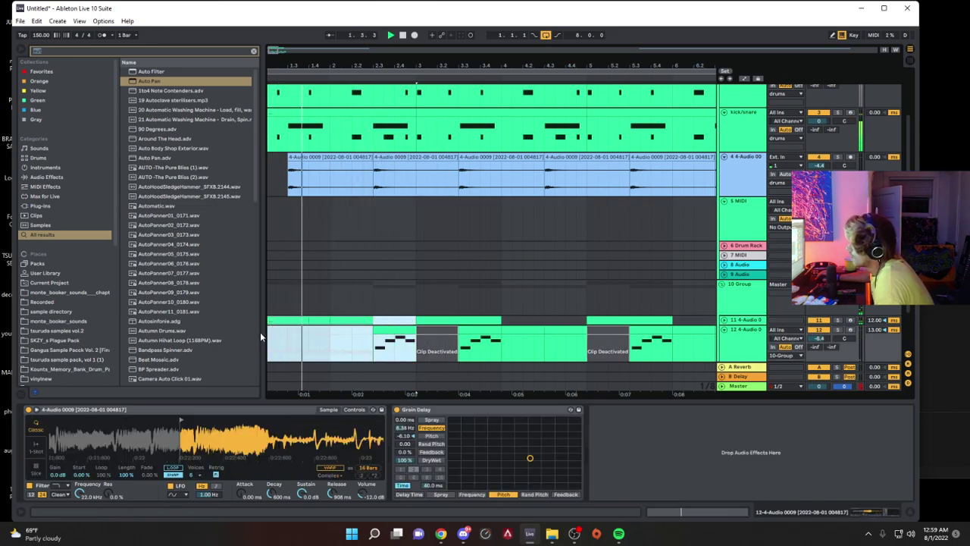
Step: Duplicate the Simpler group's first two bars three times to fill bars 3 to 8
click(281, 317)
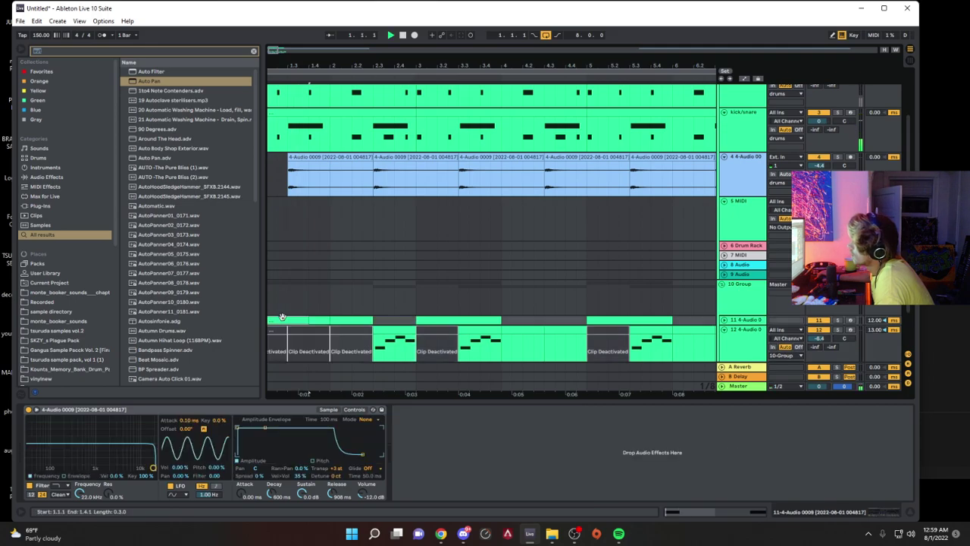
scroll(335, 308, down, 3)
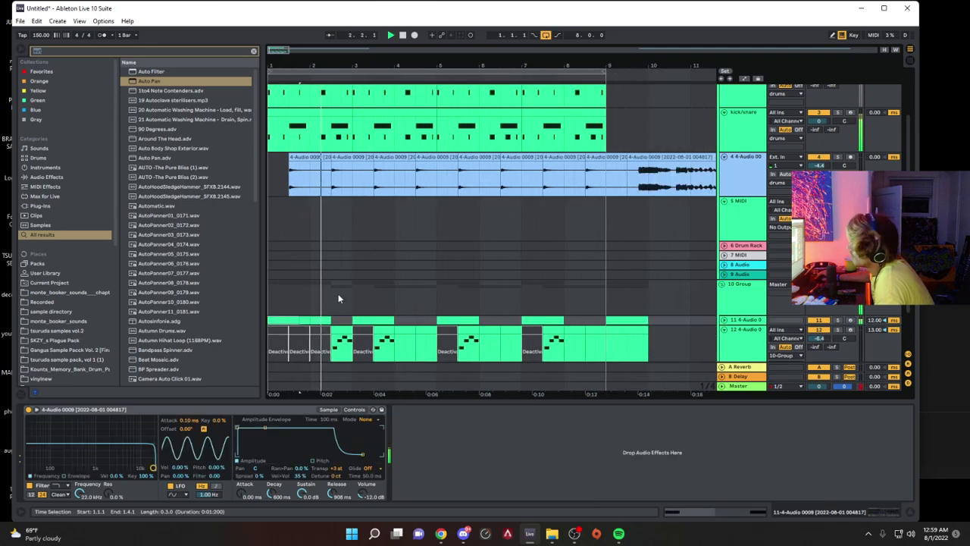
drag(349, 289, 229, 304)
key(ctrl+d)
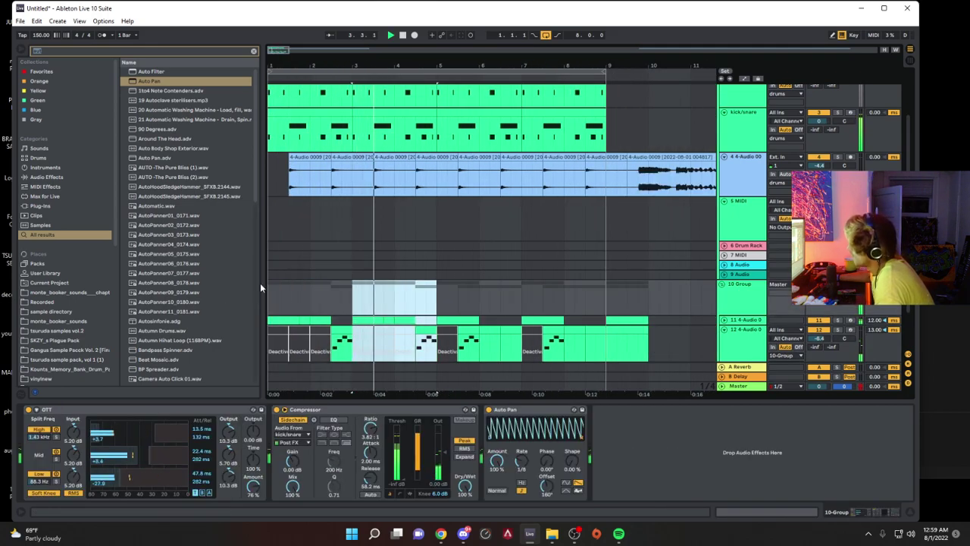
key(ctrl+d)
key(ctrl+d)
Step: Bypass the Simpler group's Compressor and set track 12's Simpler filter frequency to 7.72 kHz
scroll(672, 232, down, 2)
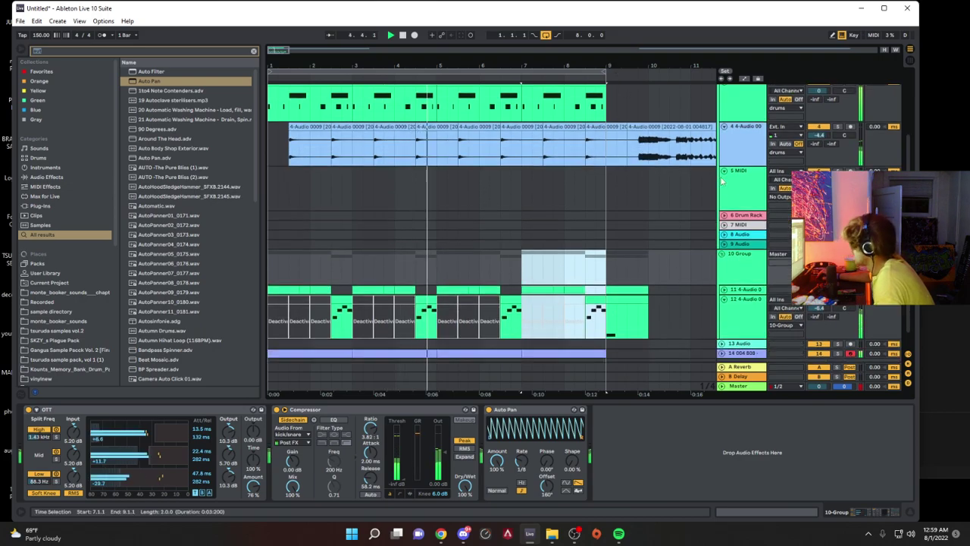
click(291, 486)
click(278, 409)
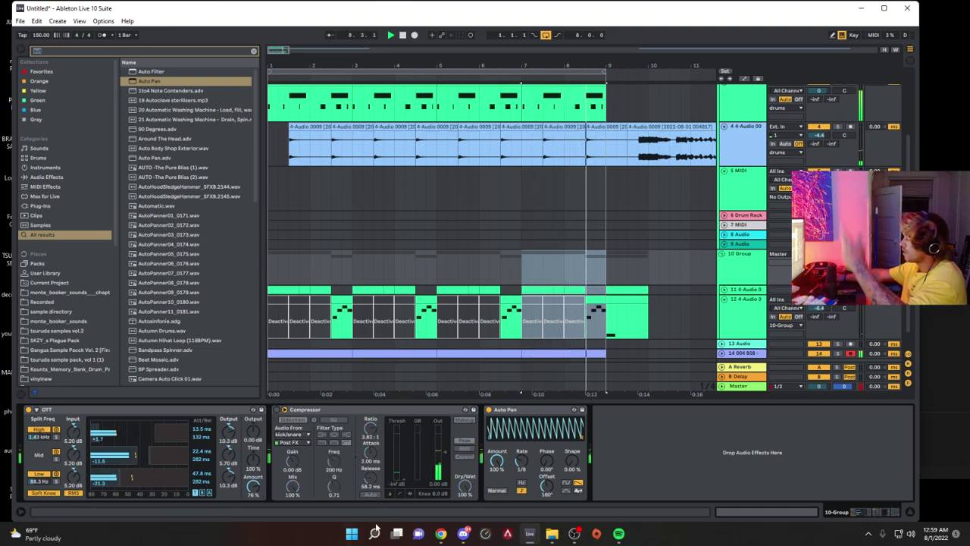
click(738, 326)
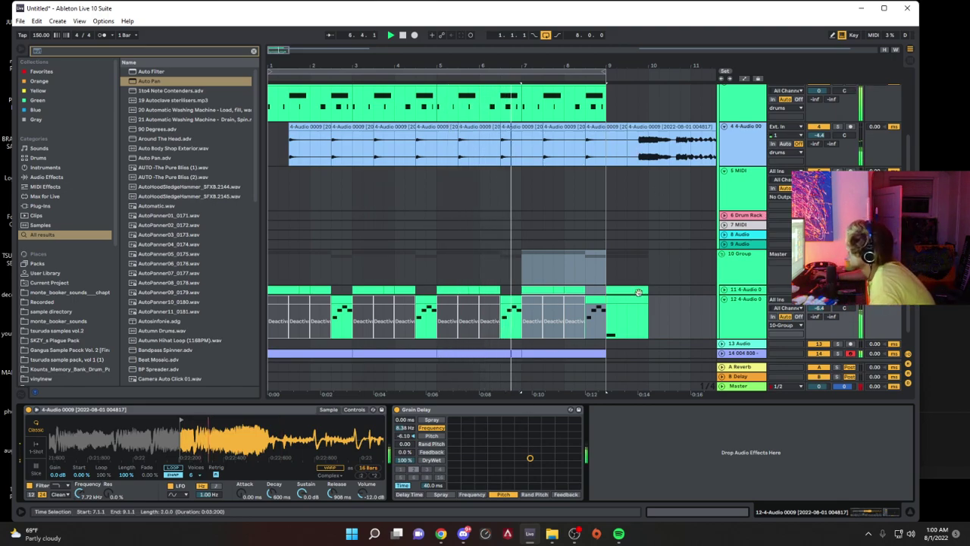
click(741, 258)
Step: Lengthen the G1 note in track 11's first clip so it fills most of the clip
key(space)
key(space)
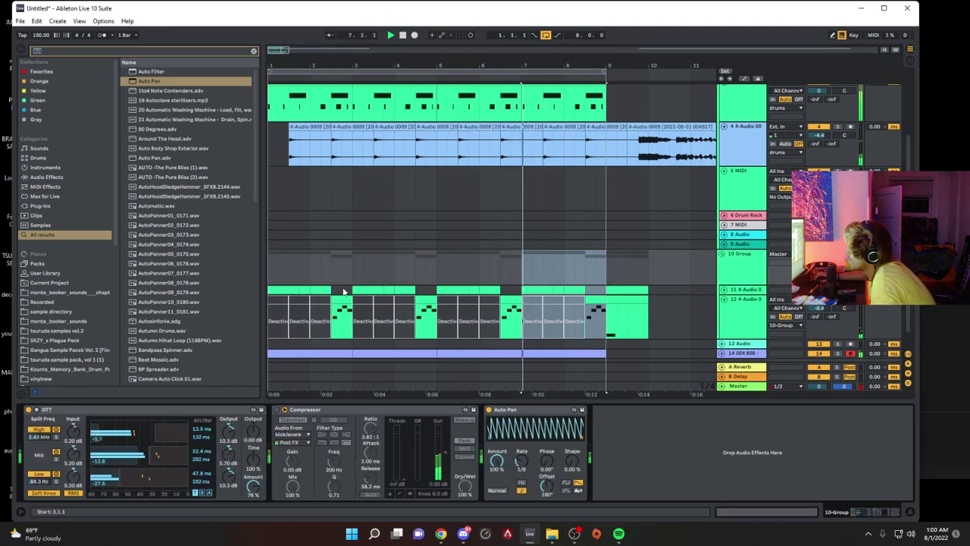
double_click(287, 290)
key(space)
key(space)
drag(381, 354, 837, 375)
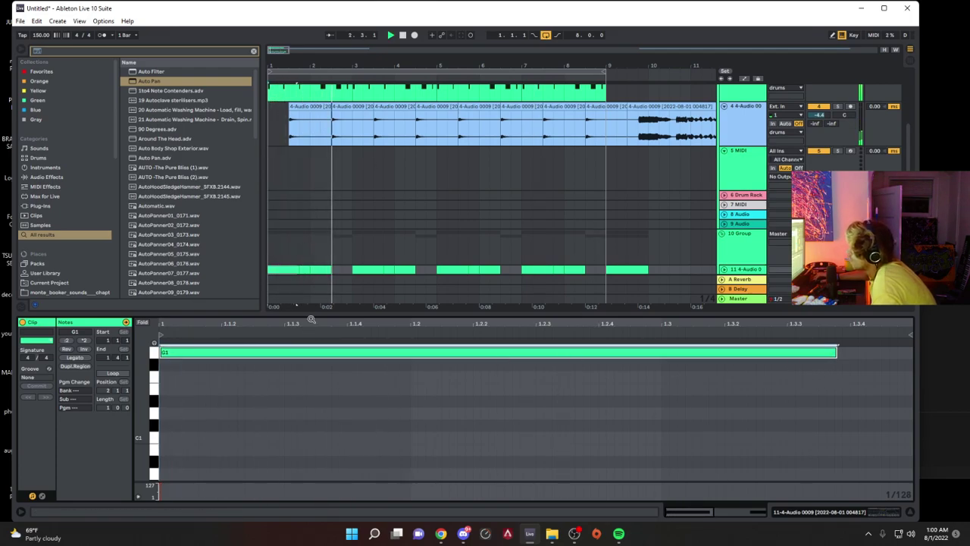
Step: In track 12's clip at 2.3, lengthen the C2 note past the clip's end and deactivate the D2, D#2 and D2 notes
scroll(344, 284, down, 3)
double_click(340, 227)
key(space)
key(space)
key(space)
key(space)
drag(369, 403, 962, 424)
drag(858, 356, 461, 386)
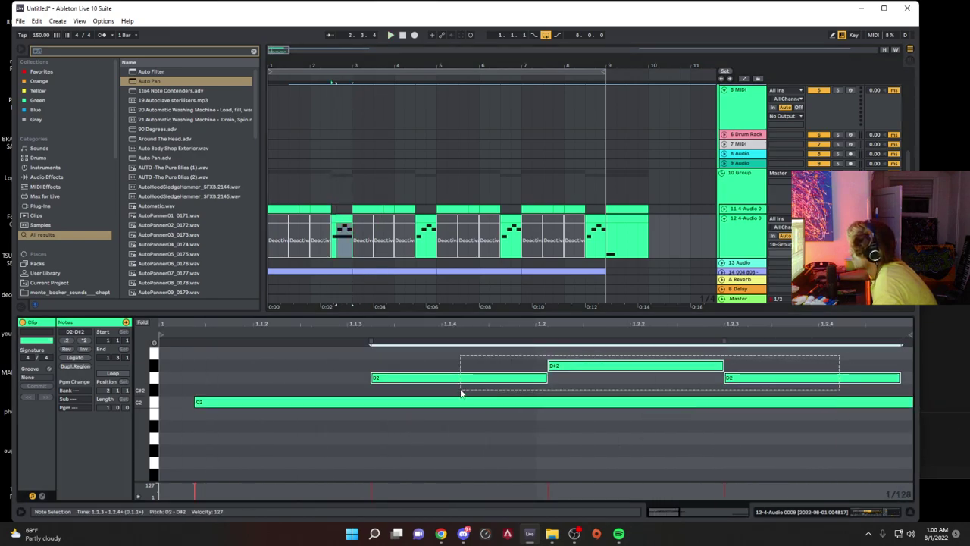
key(0)
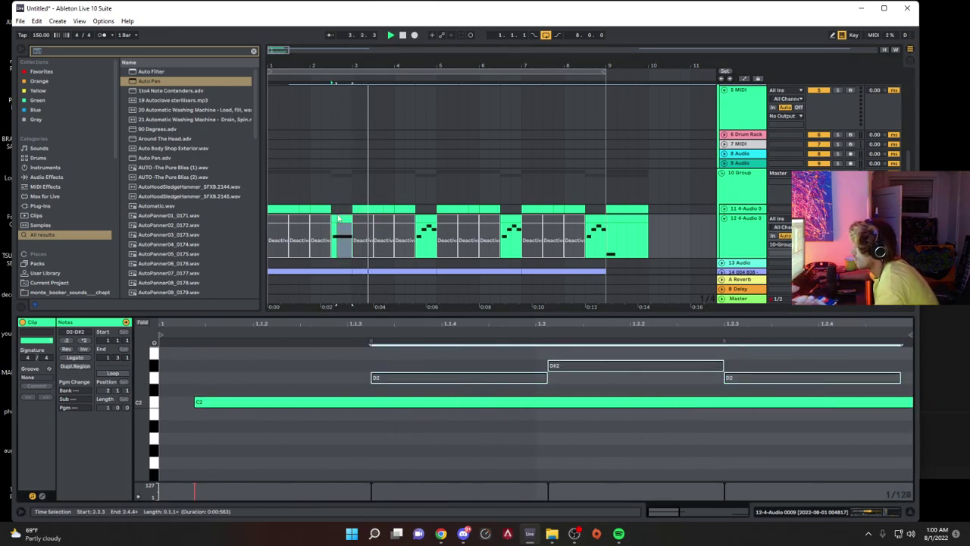
Step: Try duplicating the Simpler group's first two bars over bars 3 and 4, and undo it
click(337, 219)
click(289, 209)
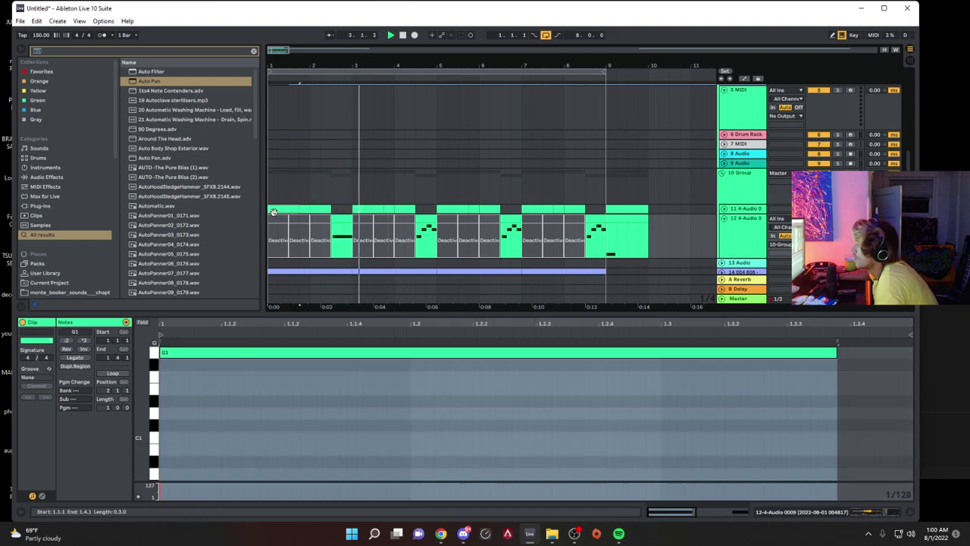
key(space)
key(space)
drag(353, 177, 261, 200)
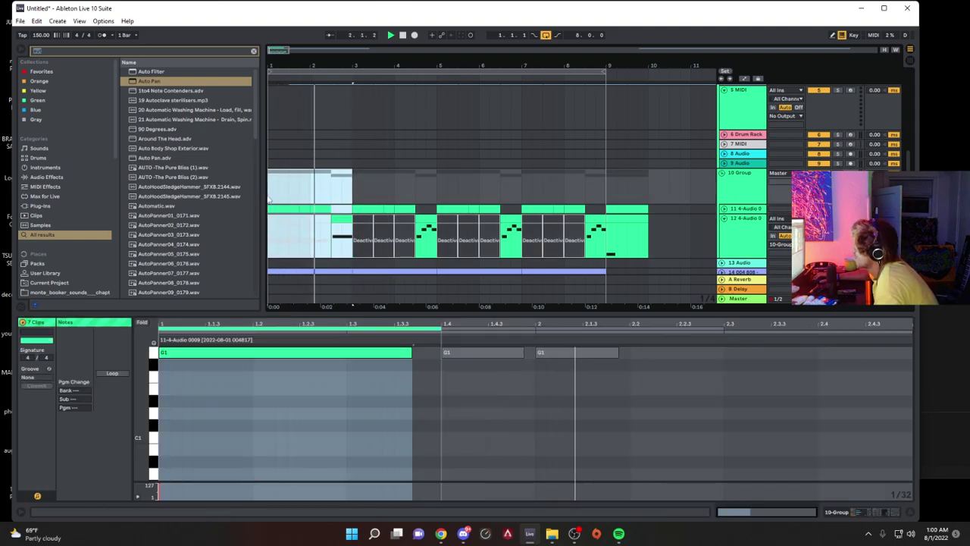
key(ctrl+d)
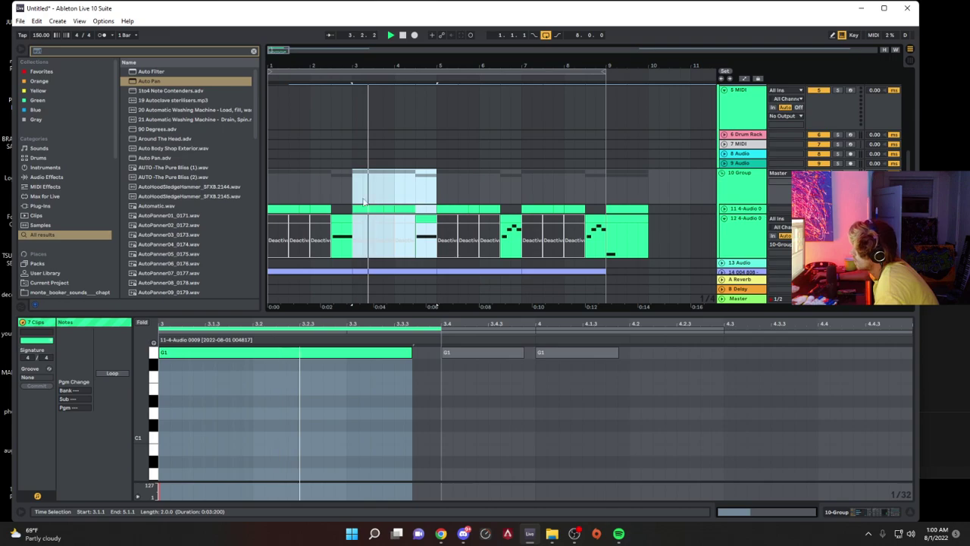
key(ctrl+z)
Step: Try placing the track 12 clip from 2.3 into bar 3, starting at 3.2.1, and undo it
click(360, 209)
key(space)
key(space)
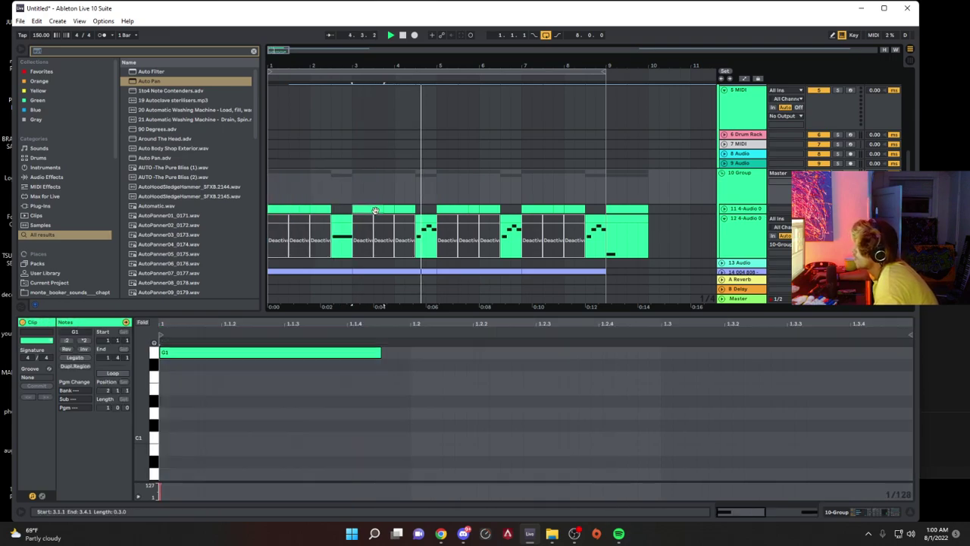
drag(345, 219, 382, 223)
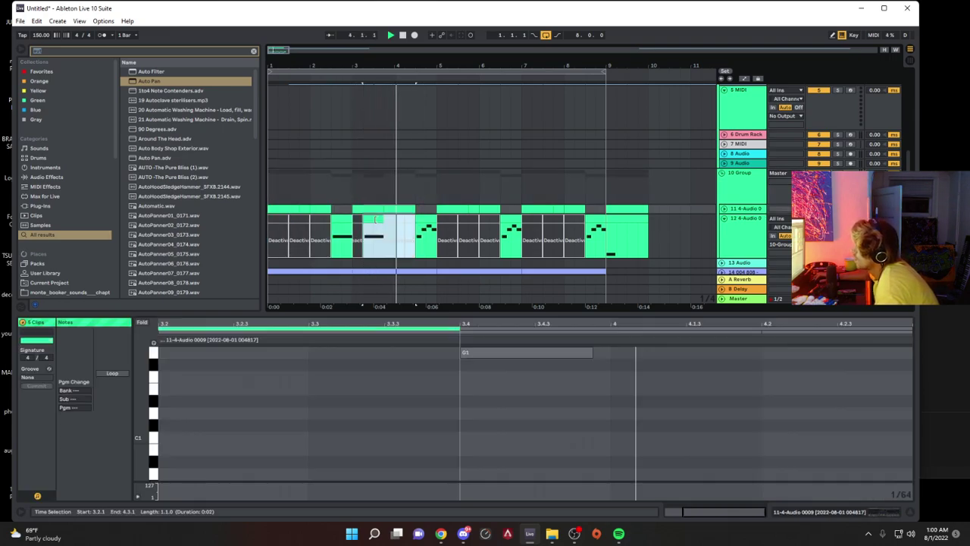
key(ctrl+z)
Step: Extend track 11's bar 2 clip so it ends at 3.1.1
double_click(340, 219)
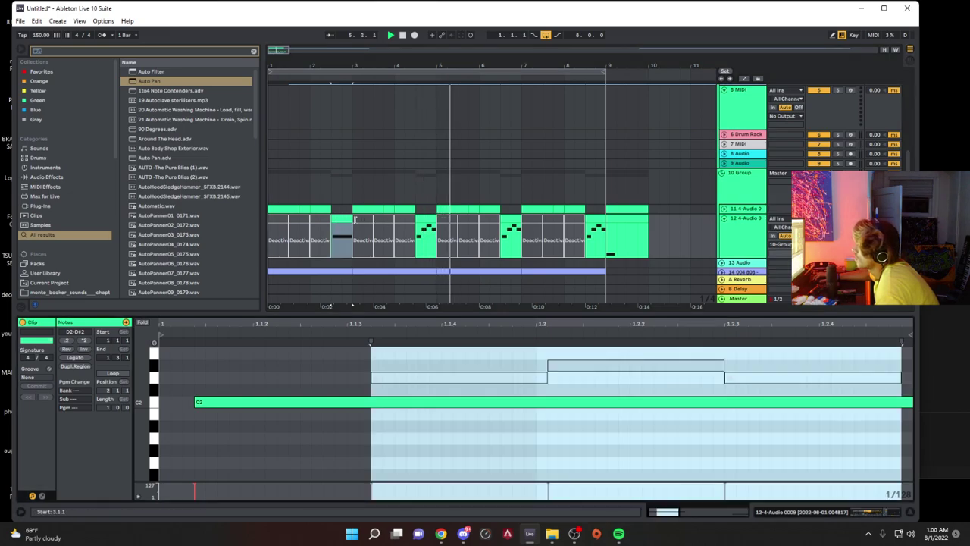
click(342, 219)
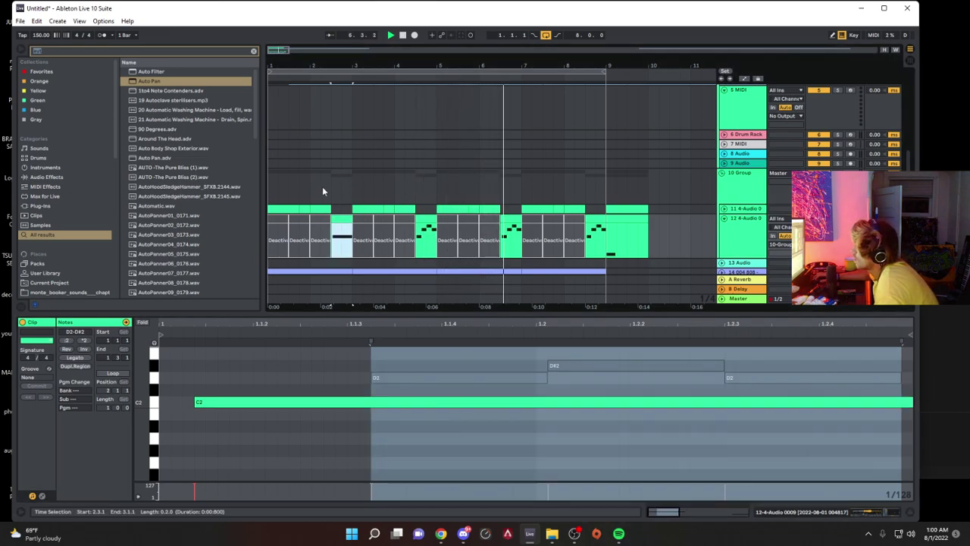
click(329, 208)
key(space)
key(space)
drag(330, 209, 353, 209)
Step: Audition bar 2 and deactivate the track 12 clip between 2.3 and 3.1
double_click(349, 219)
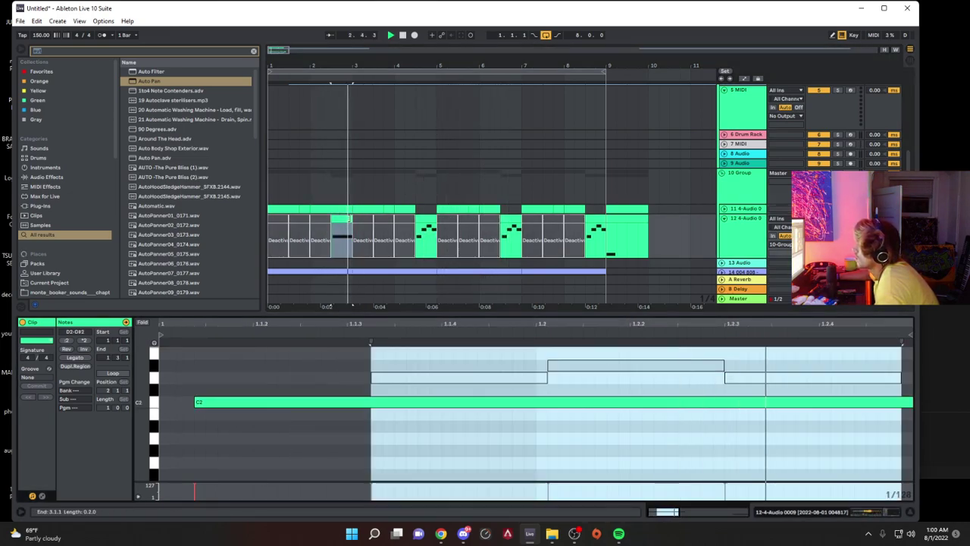
click(328, 206)
key(space)
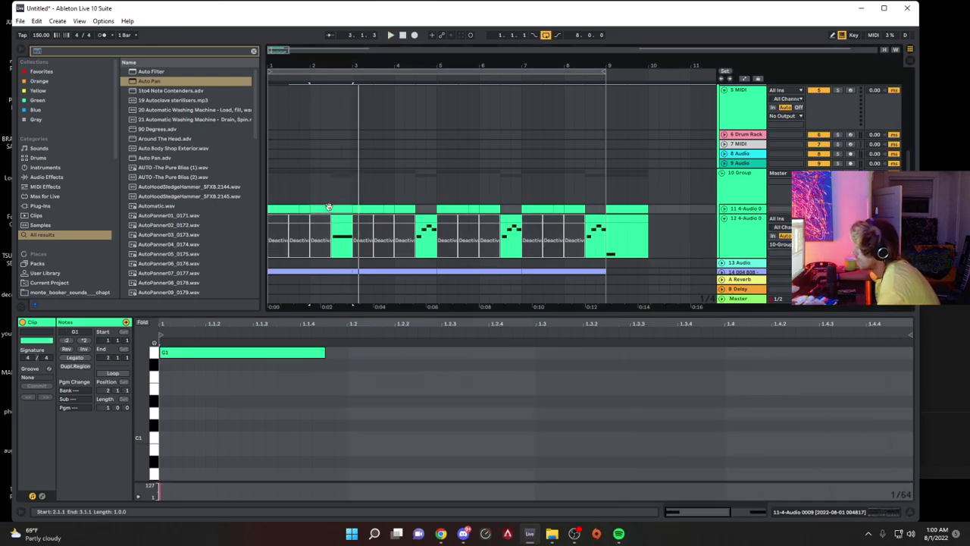
key(space)
click(338, 219)
key(0)
Step: In track 11's bar 2 clip, lengthen the G1 note to just before 1.3 and duplicate it to start at 1.3
double_click(331, 209)
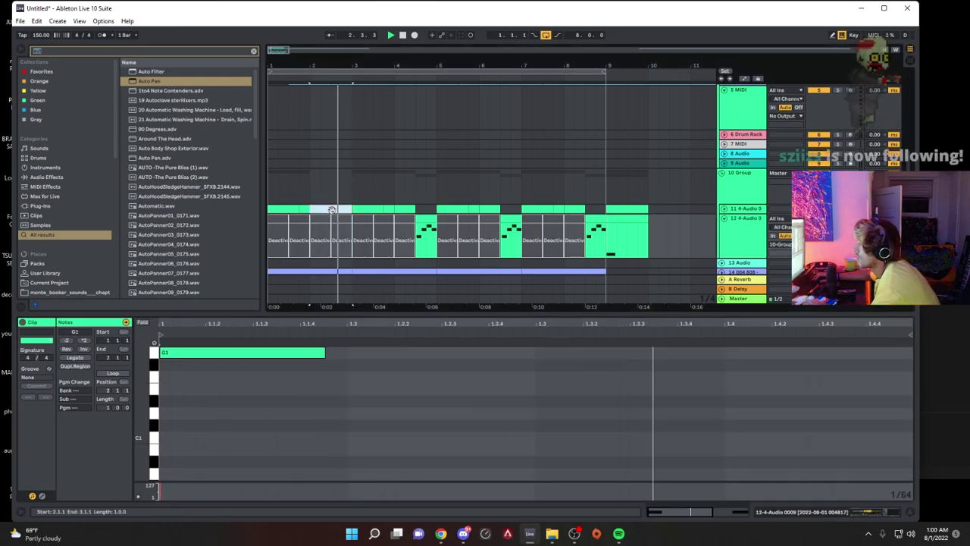
key(space)
key(space)
drag(325, 353, 591, 353)
key(ctrl+d)
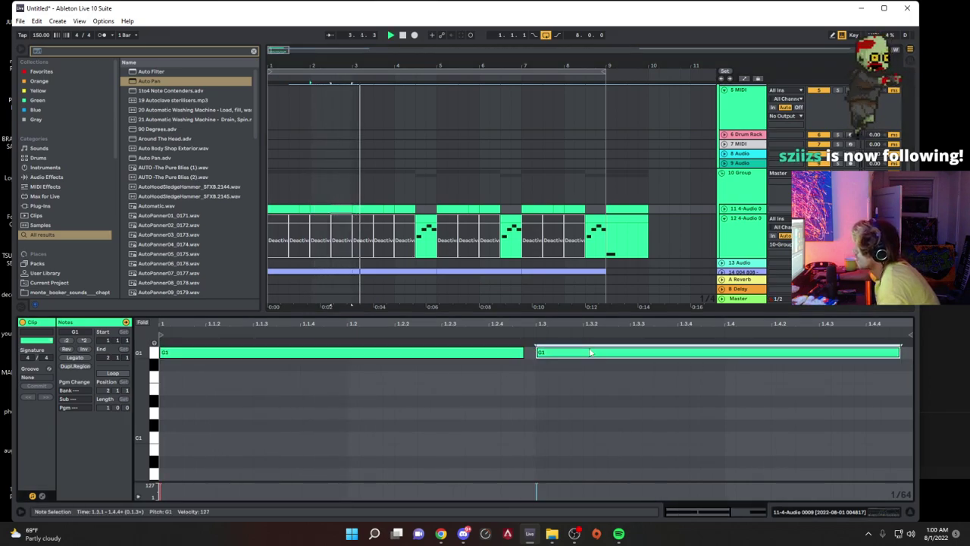
key(space)
key(space)
Step: Move the second G1 note in track 11's bar 2 clip slightly later than 1.3
click(522, 354)
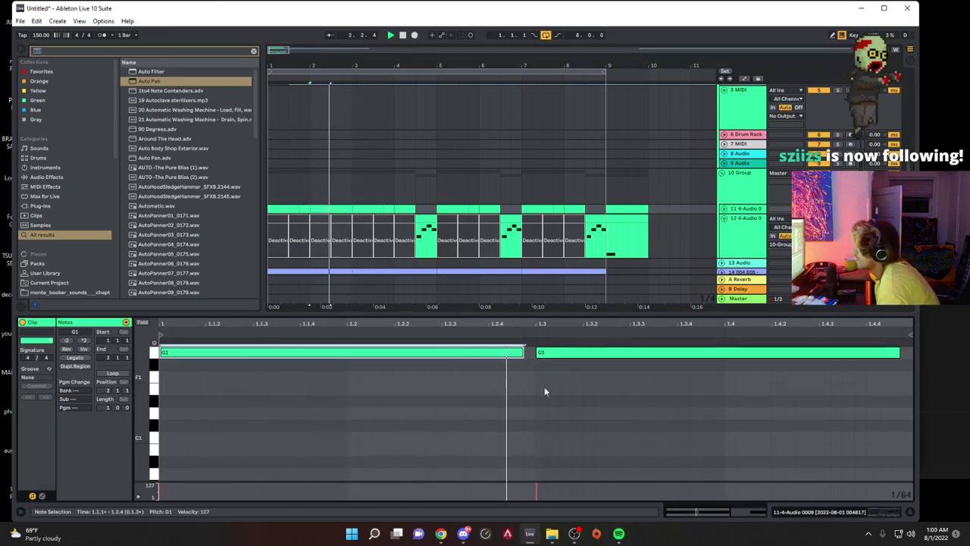
key(space)
drag(559, 354, 566, 356)
key(space)
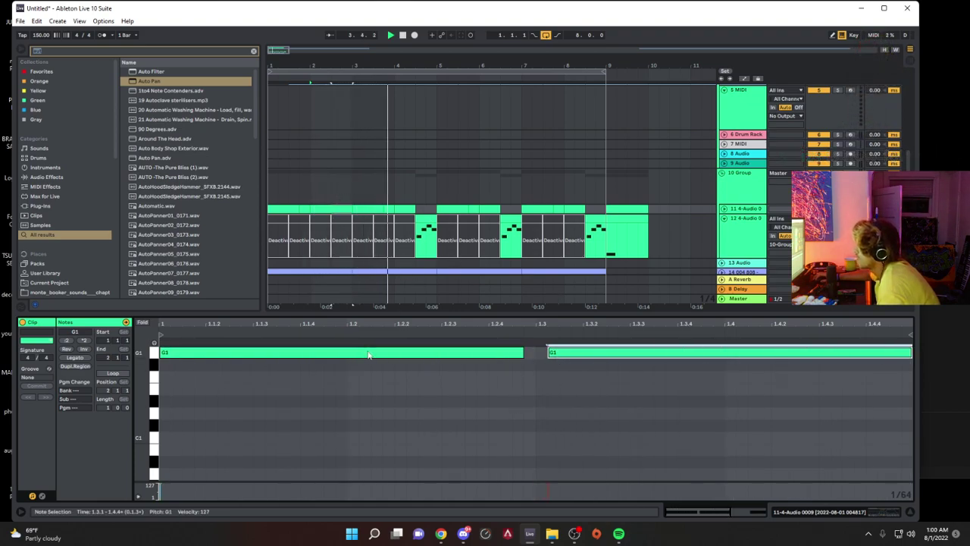
Step: In track 11's bar 3 clip, lengthen the G1 note to about 1.2.3 and duplicate it directly after itself
click(292, 209)
key(space)
key(space)
scroll(612, 360, up, 1)
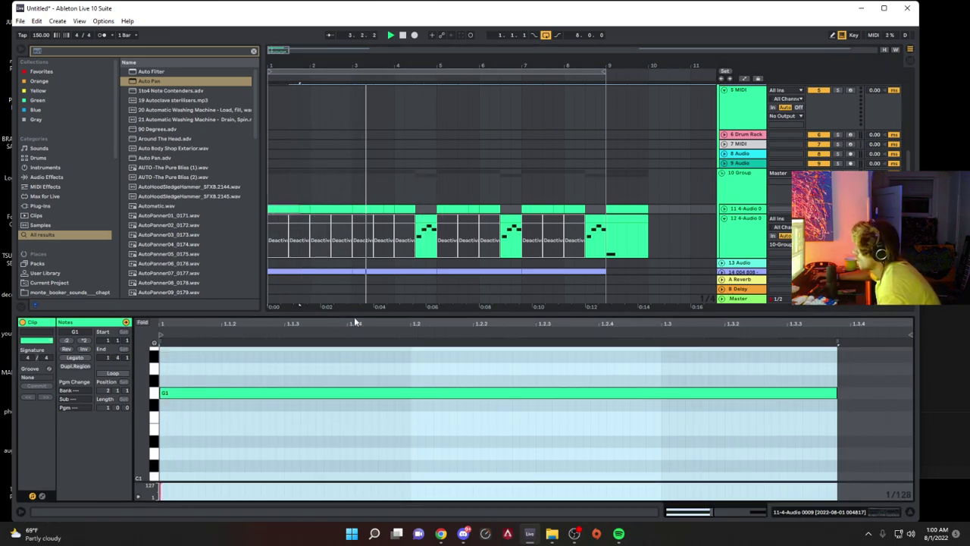
click(375, 209)
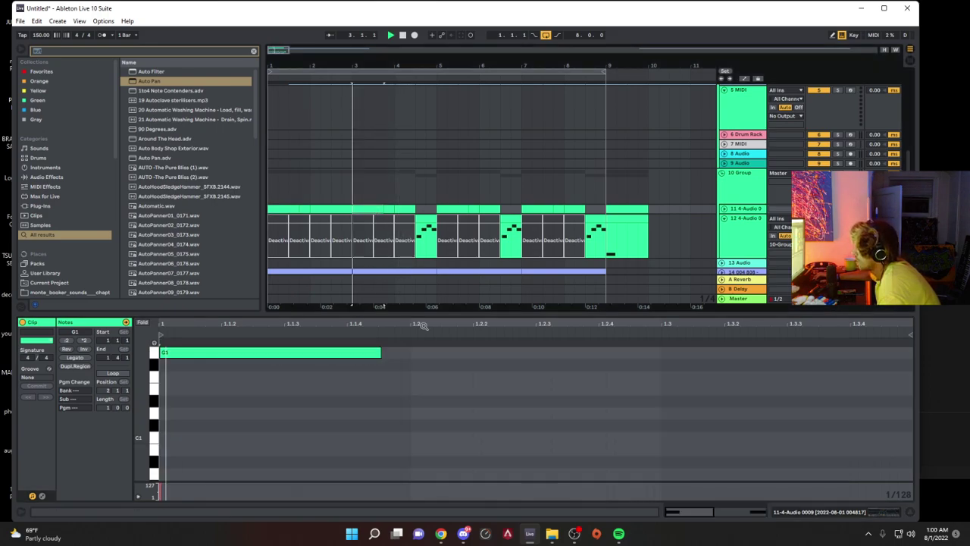
click(384, 353)
drag(382, 353, 548, 359)
key(ctrl+d)
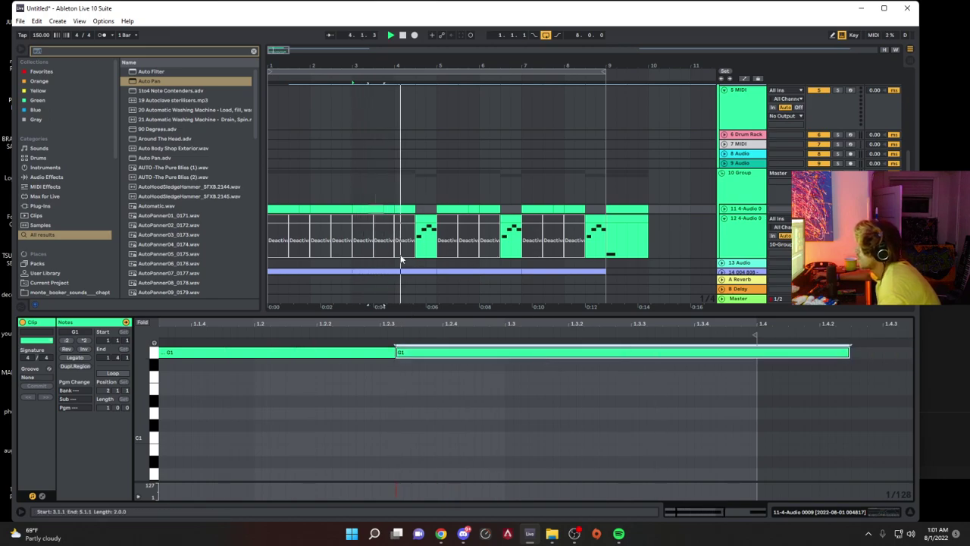
Step: Play the beat from bar 1, fold the Simpler group and place the insert marker at 5.1.1
click(284, 210)
key(space)
key(space)
key(space)
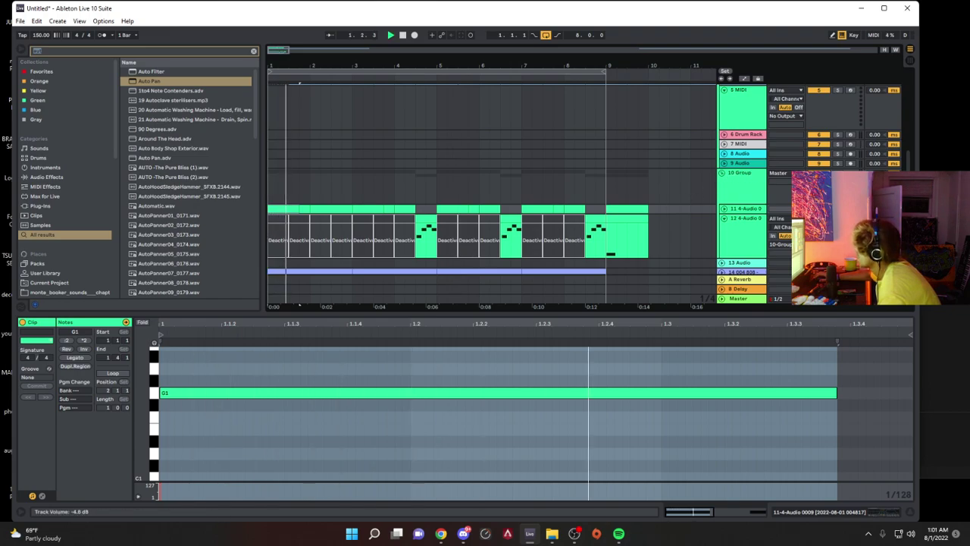
click(723, 174)
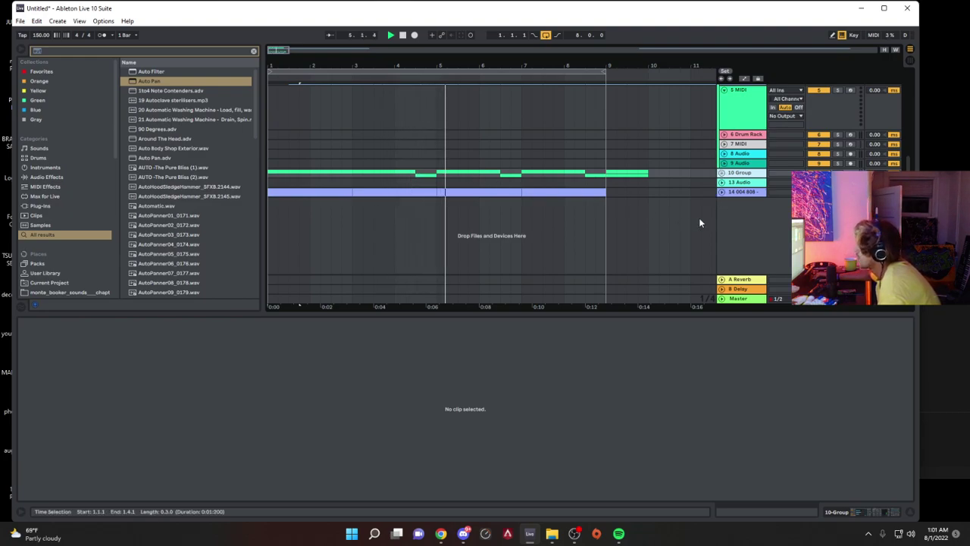
click(435, 177)
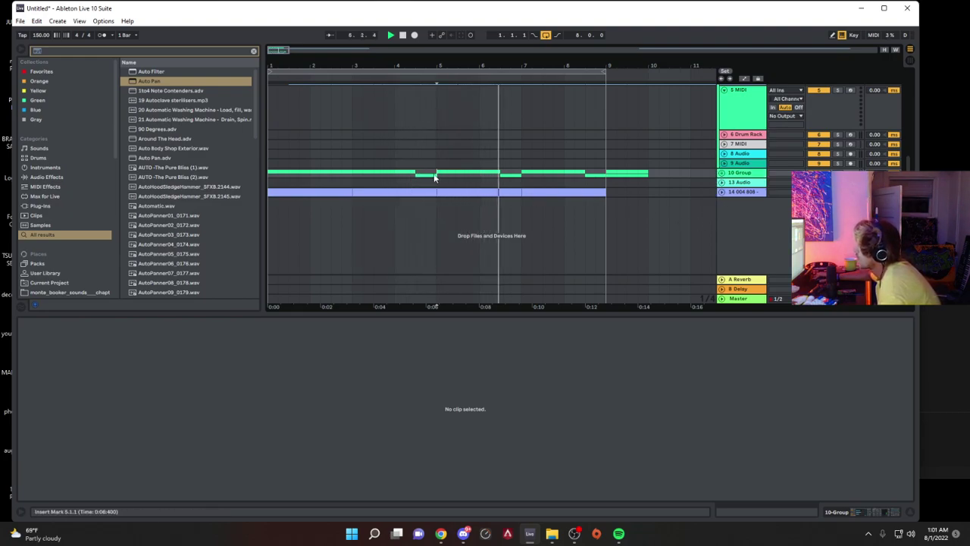
Step: Duplicate the Simpler group's bars 5–8 onto bars 9–12, and duplicate its bars 1–4 over bars 5–8
drag(436, 177, 609, 177)
key(ctrl+d)
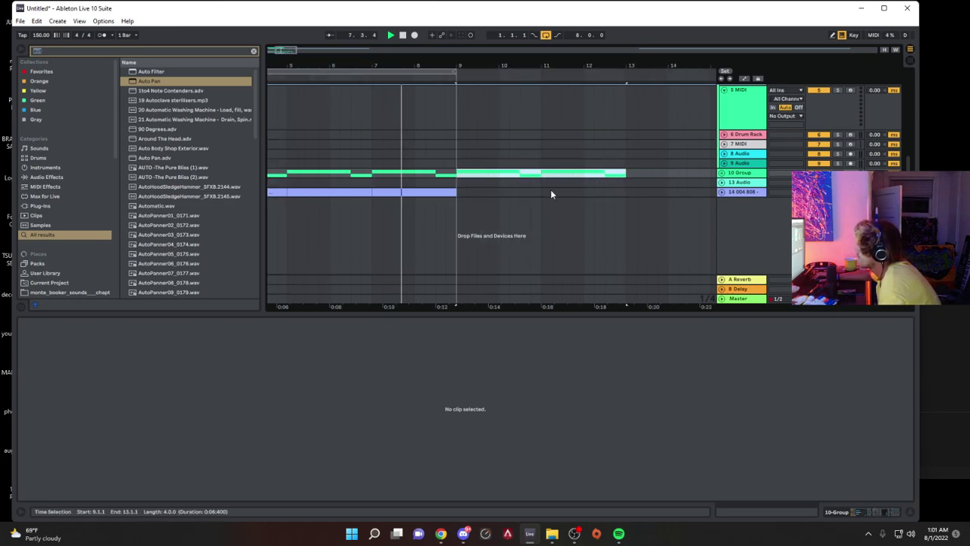
drag(453, 67, 453, 32)
drag(319, 176, 270, 177)
key(ctrl+d)
Step: Show the Simpler group's effects and raise the OTT Amount to 100 %
double_click(757, 173)
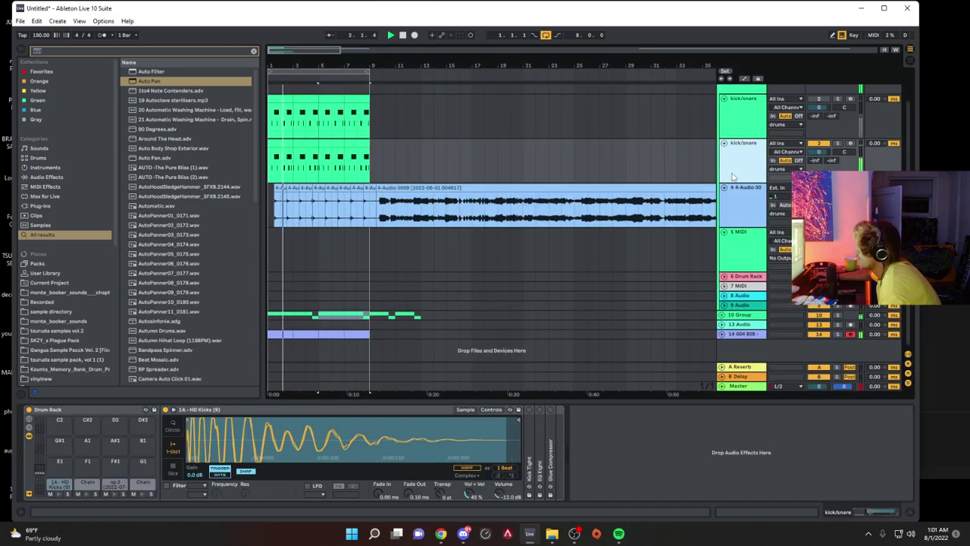
click(739, 315)
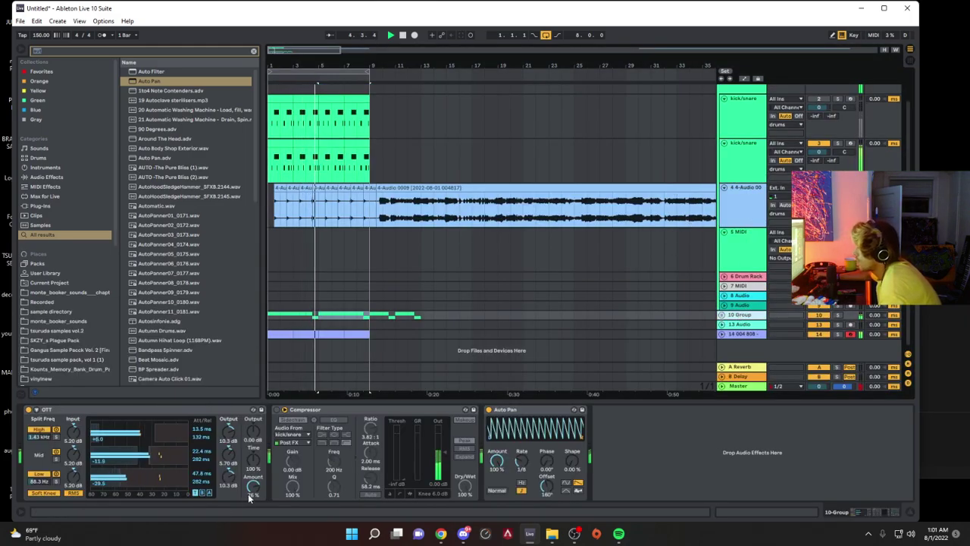
drag(252, 487, 252, 475)
Step: Copy the group's Auto Pan to before OTT and set the last Auto Pan's Amount to 45.2 %
drag(521, 410, 116, 459)
drag(607, 471, 606, 500)
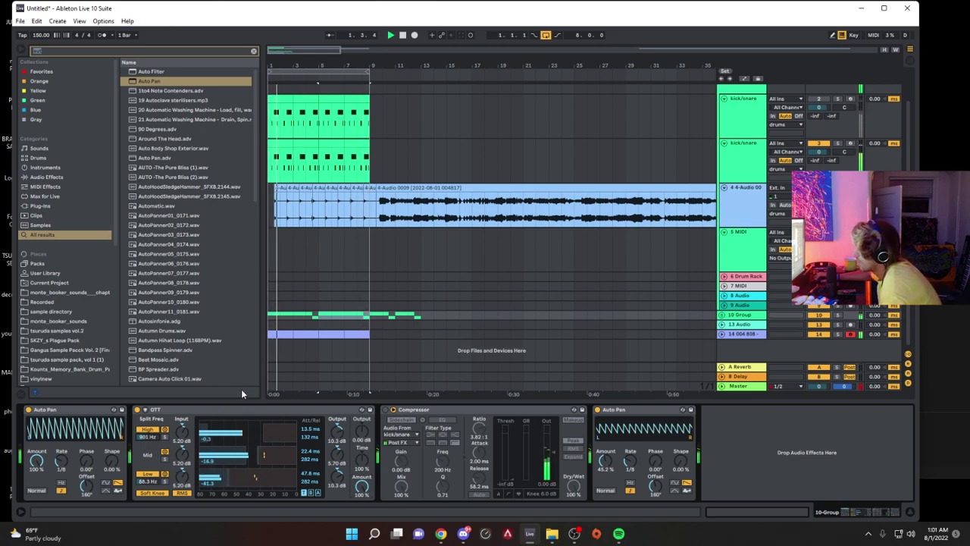
Step: Turn on the sidechained Compressor in the Simpler group and restart playback
key(space)
click(385, 410)
key(space)
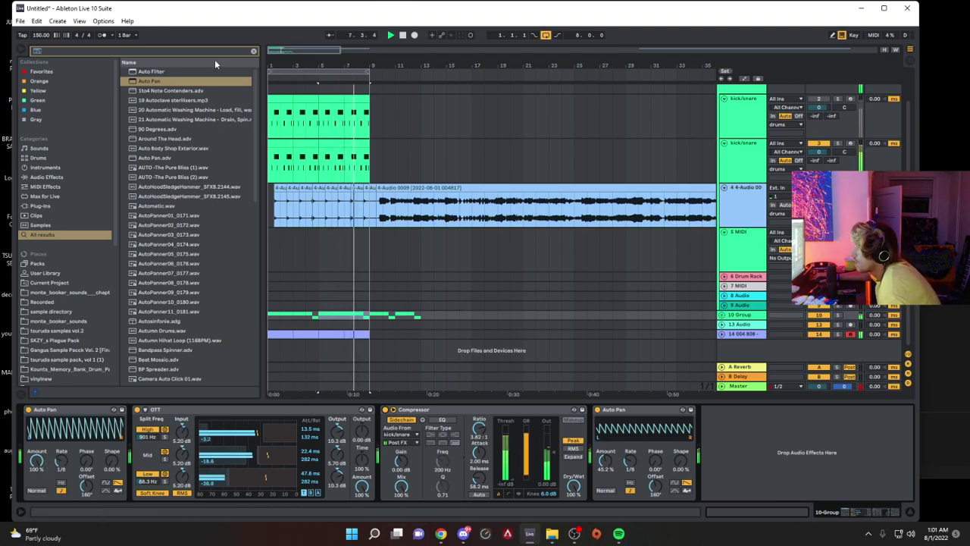
Step: Add a Frequency Shifter to the Simpler group and place it between the first Auto Pan and OTT
key(ctrl+f)
text(tre)
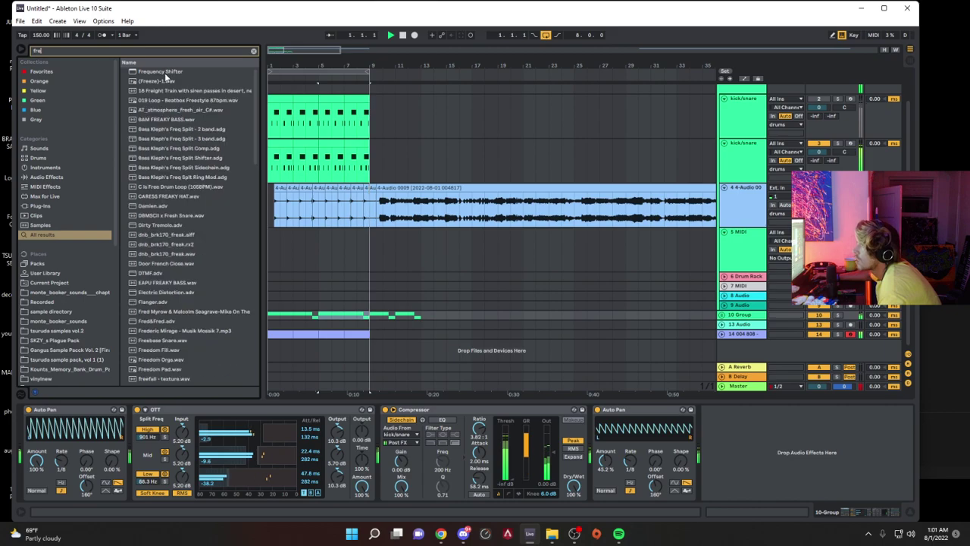
key(Down)
key(Return)
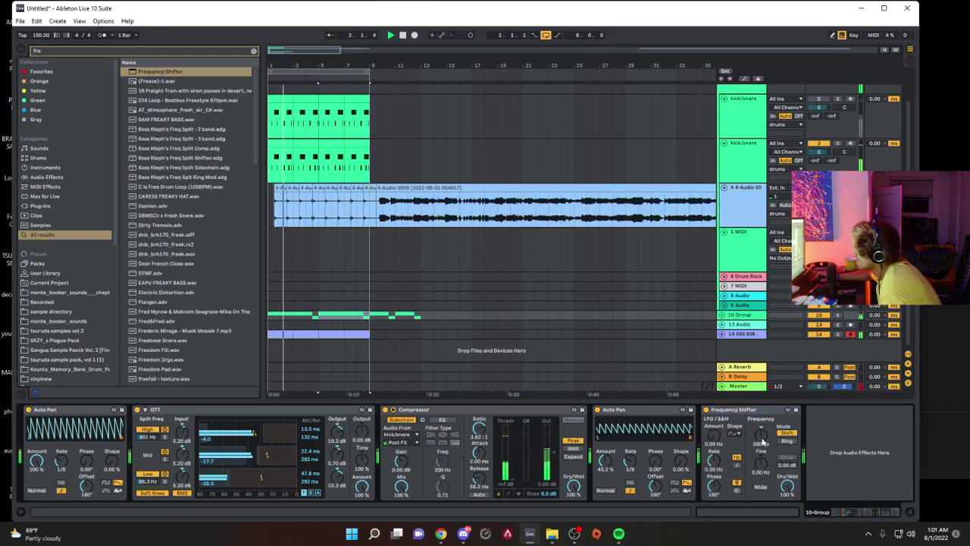
drag(748, 415, 135, 425)
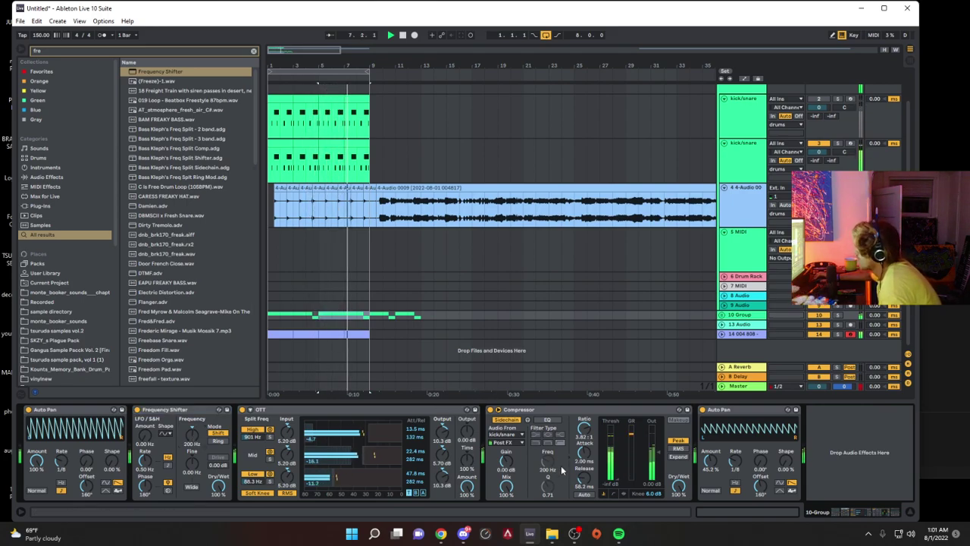
Step: Transpose all notes in the first 808 clip to D3 and duplicate the clip repeatedly up to bar 9
double_click(282, 334)
key(ctrl+a)
drag(210, 353, 208, 376)
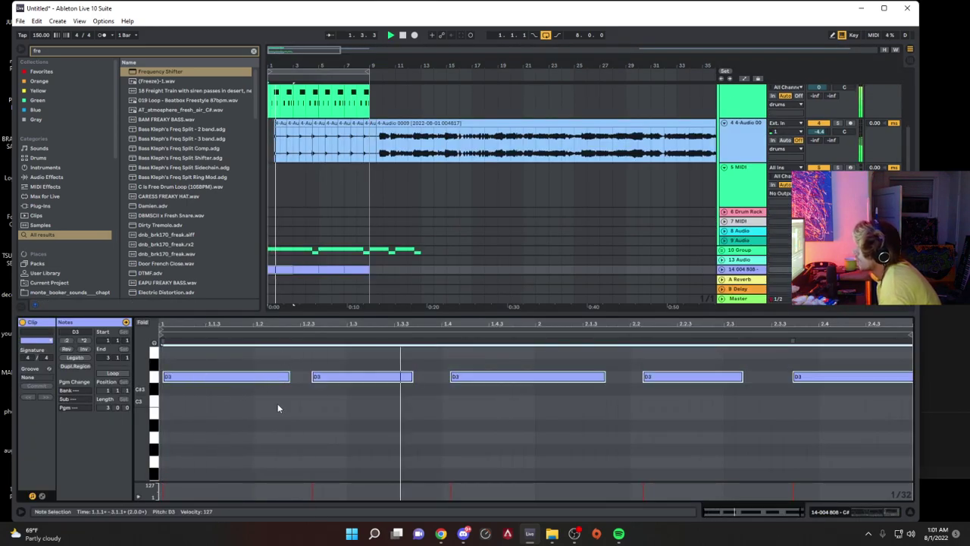
click(289, 268)
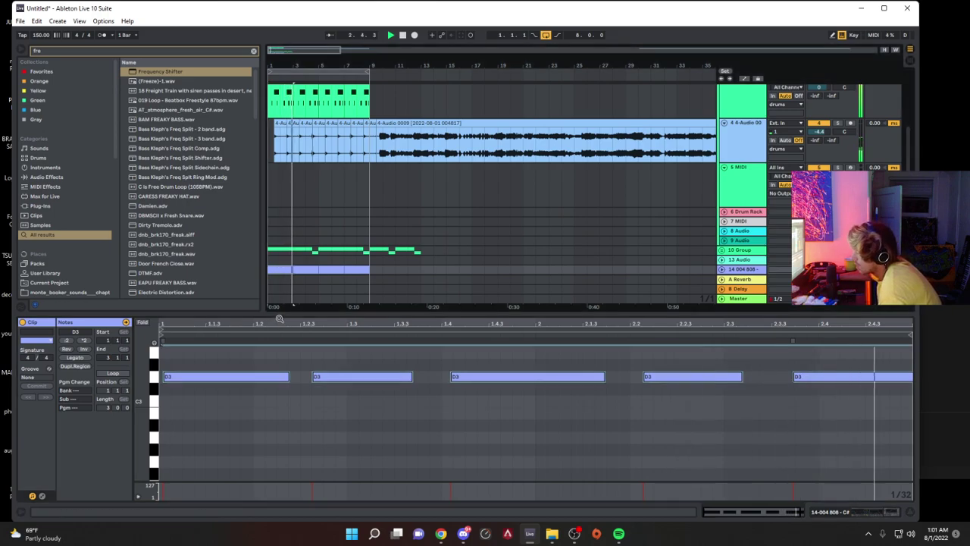
key(ctrl+d)
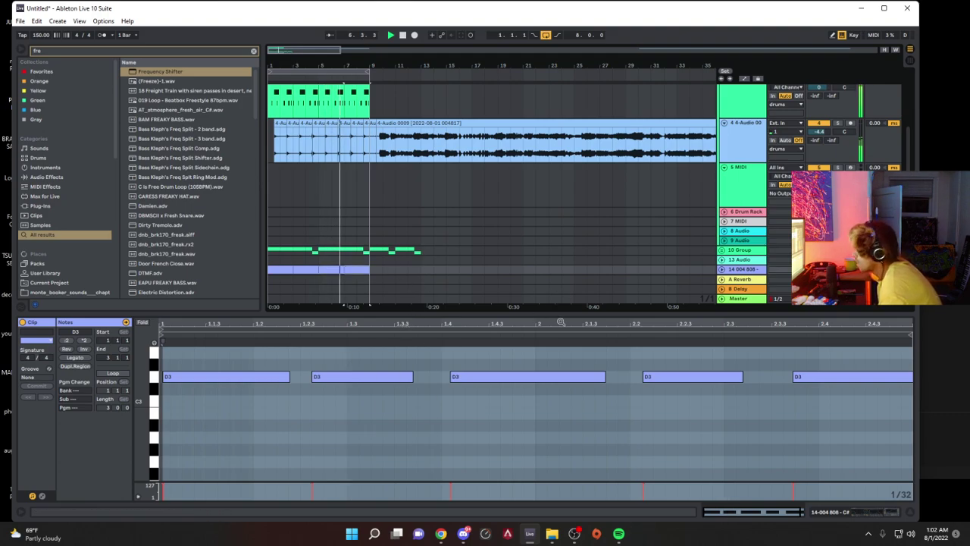
Step: Turn on the Drum Buss and Glue Compressor on the drums group
click(722, 260)
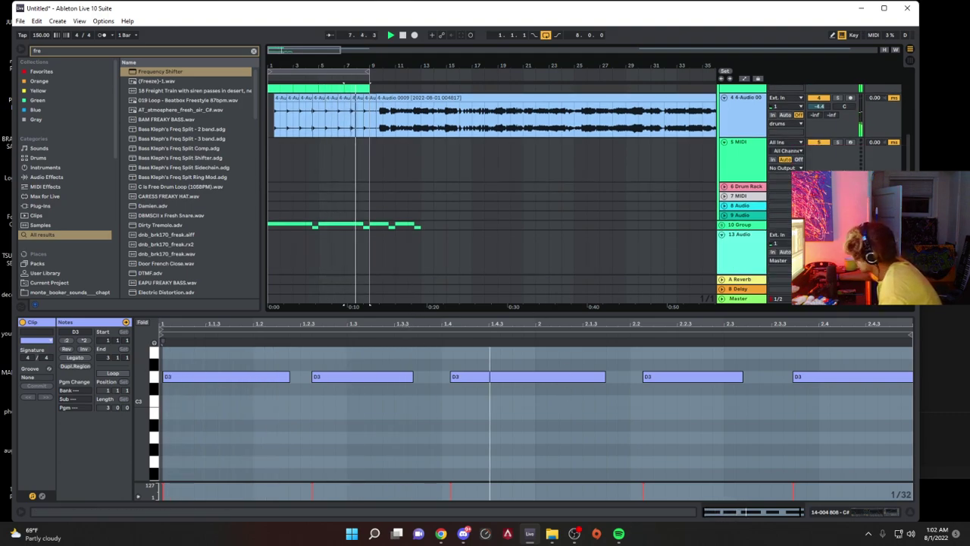
double_click(744, 299)
scroll(740, 282, up, 3)
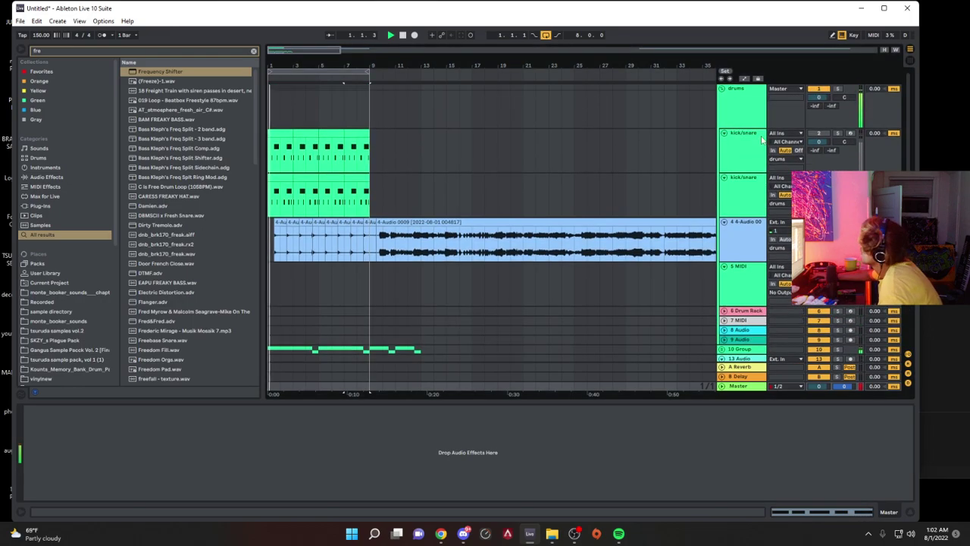
click(744, 111)
click(58, 410)
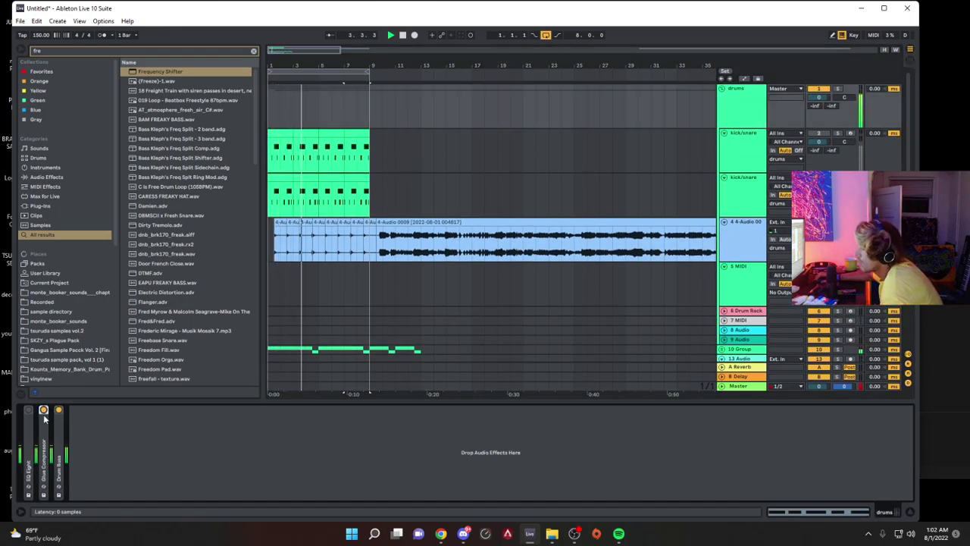
click(44, 410)
Step: Set the drums Glue Compressor to -27.3 dB Threshold, 16.8 dB Makeup and 25 % Dry/Wet, and move it after Drum Buss
double_click(44, 418)
click(100, 482)
drag(127, 477, 127, 394)
drag(163, 485, 163, 538)
drag(132, 410, 228, 428)
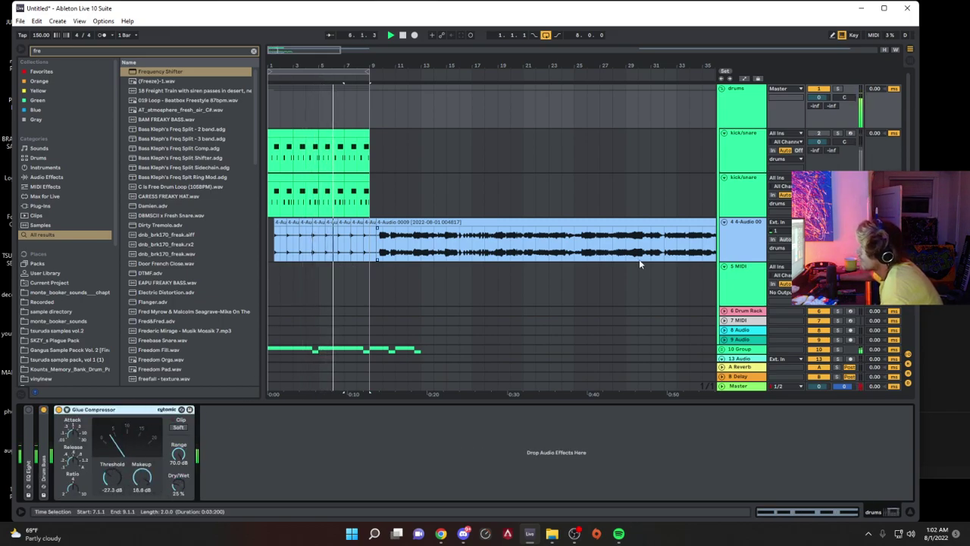
Step: Try a higher transposition on the track 4 audio slice at 1.3.1 while auditioning the beat
click(291, 232)
double_click(289, 231)
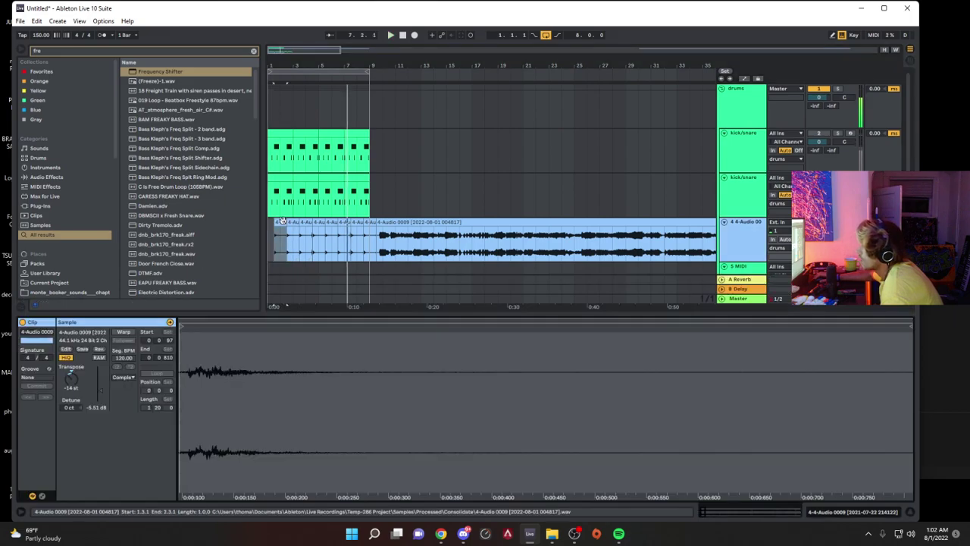
key(space)
key(space)
drag(71, 378, 71, 368)
key(space)
key(space)
key(ctrl+z)
key(space)
key(space)
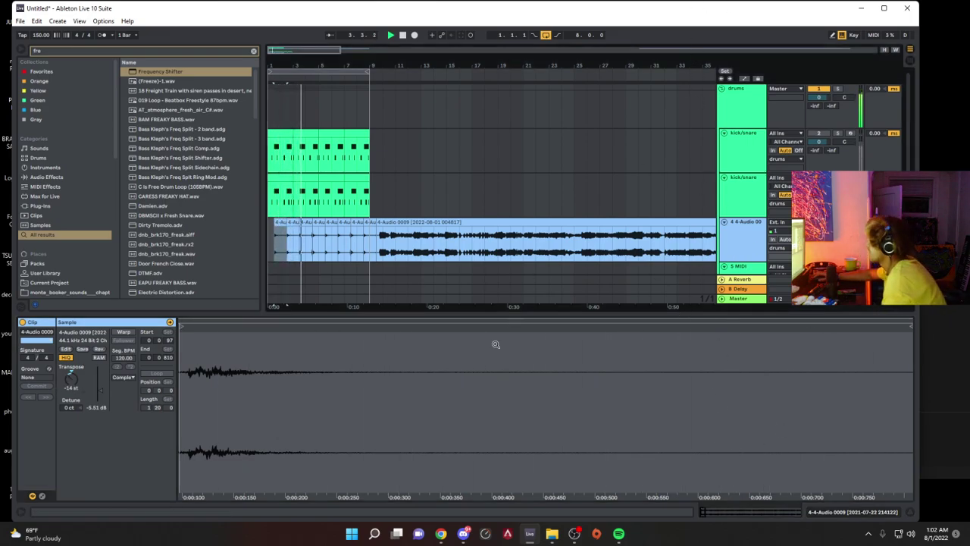
Step: On the 808 track, set the Simpler filter frequency to 296 Hz and the Saturator's Base to -10.3 and Drive to 7.43 dB
scroll(614, 163, down, 5)
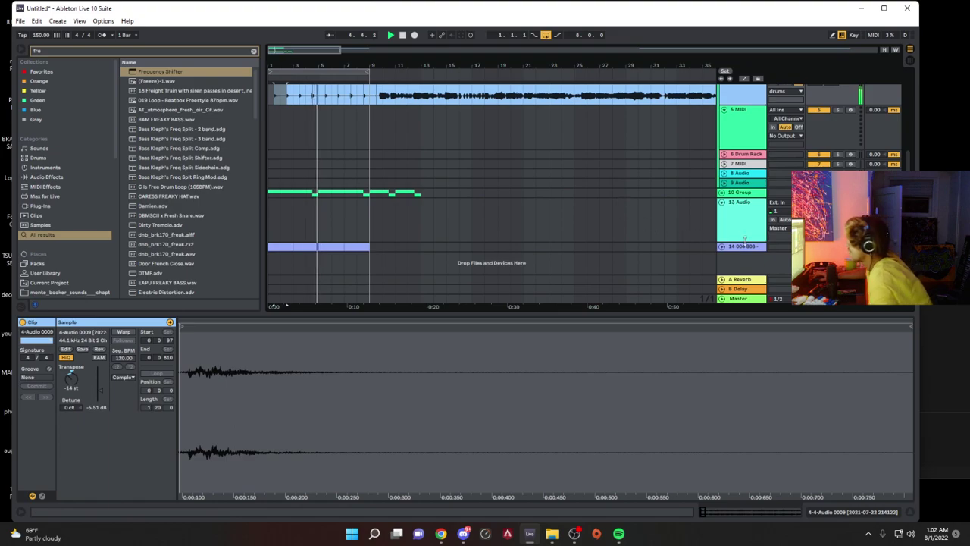
click(743, 244)
drag(65, 462, 85, 458)
drag(405, 486, 426, 523)
drag(404, 430, 404, 448)
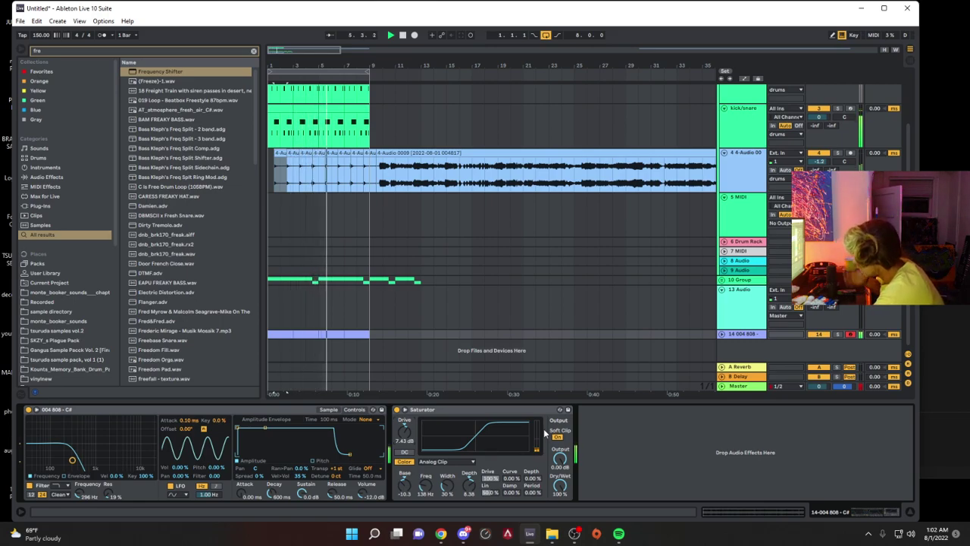
Step: Restart playback and set the 808 Simpler's Transpose to -2 st
key(space)
key(space)
drag(335, 468, 335, 475)
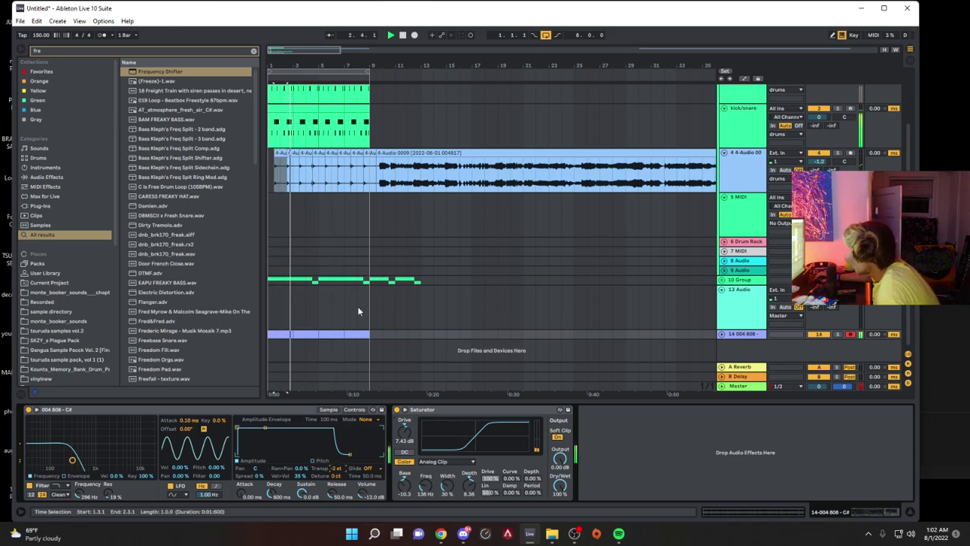
click(285, 339)
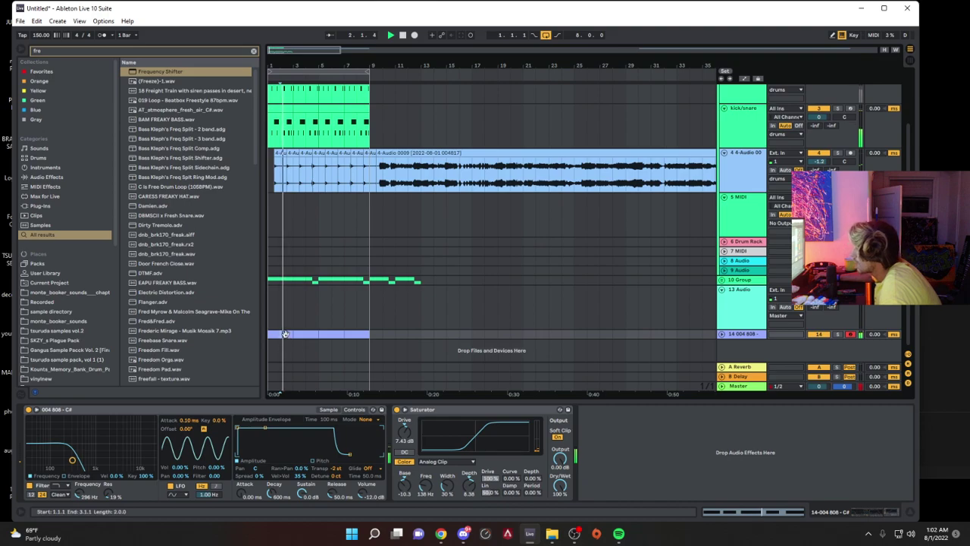
click(301, 333)
click(303, 335)
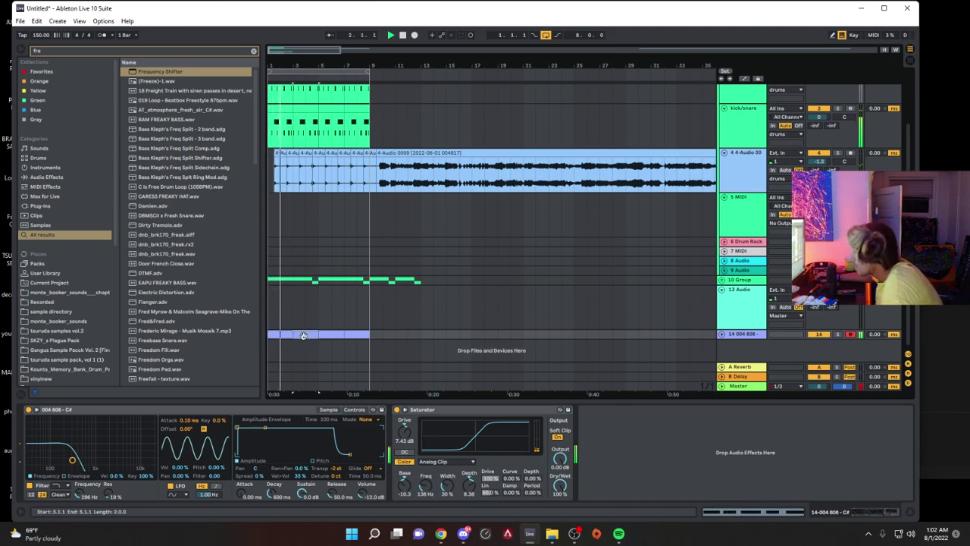
click(358, 333)
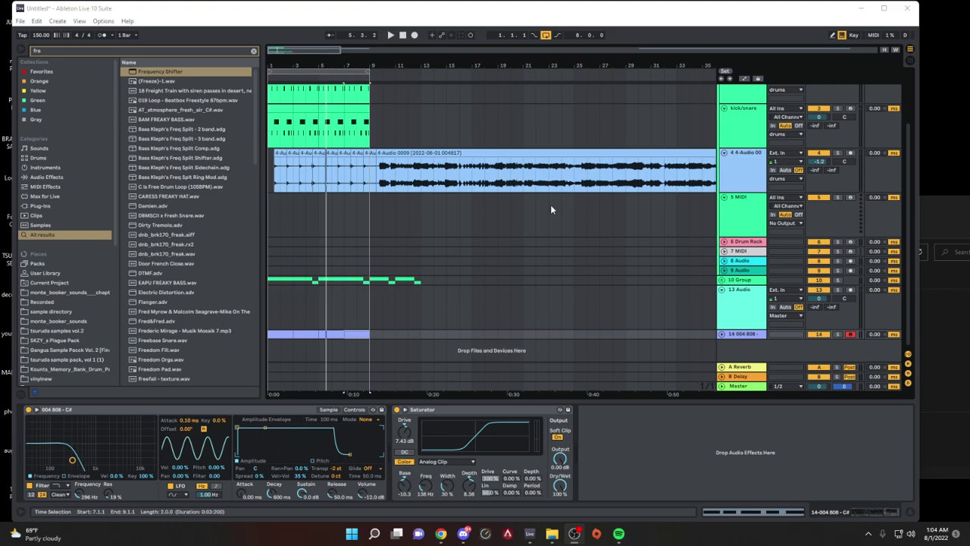
Step: Audition the beat with the 808 muted, with the Simpler group soloed, and with all tracks playing
key(space)
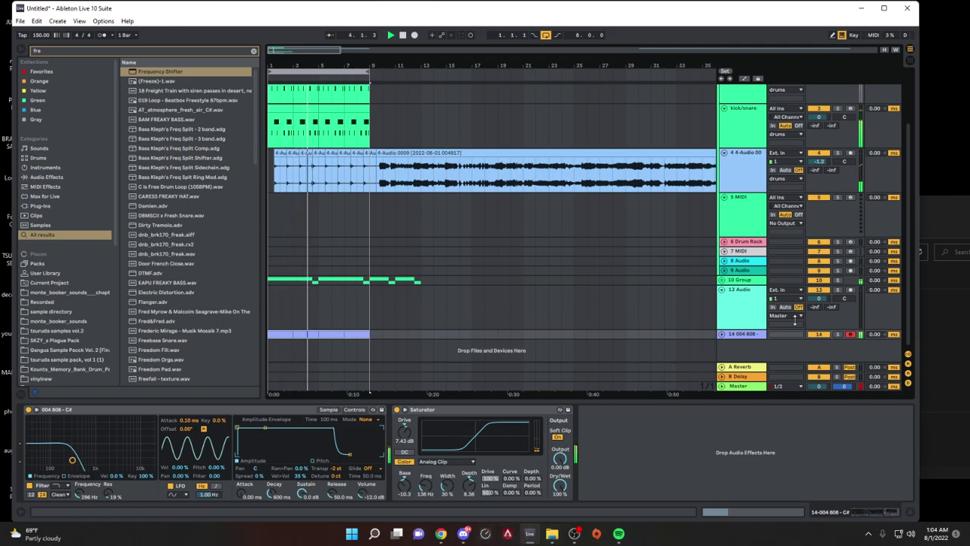
click(826, 334)
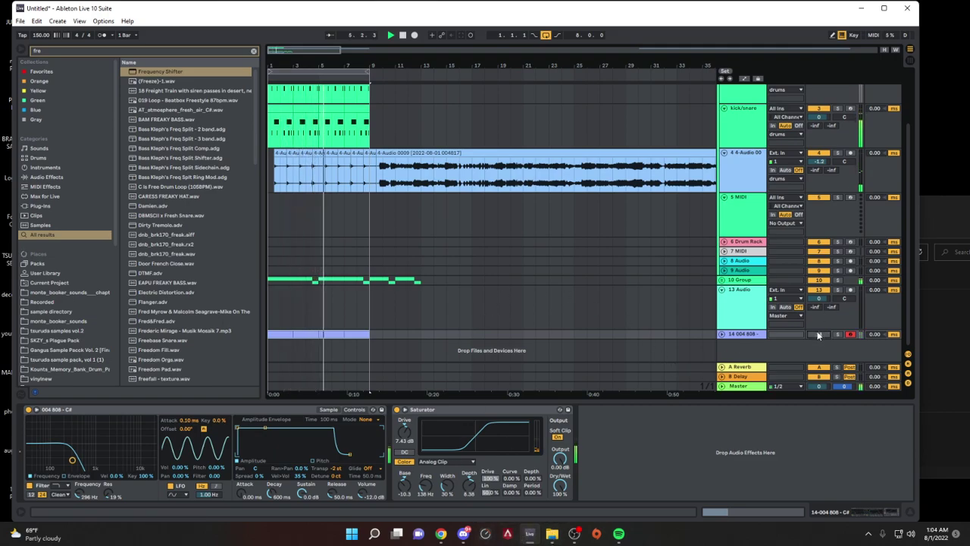
click(837, 280)
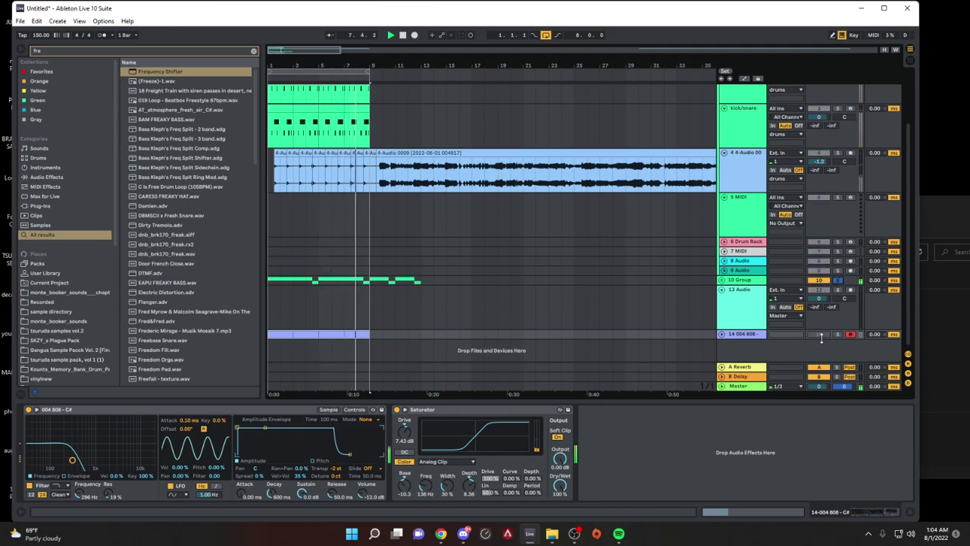
click(838, 281)
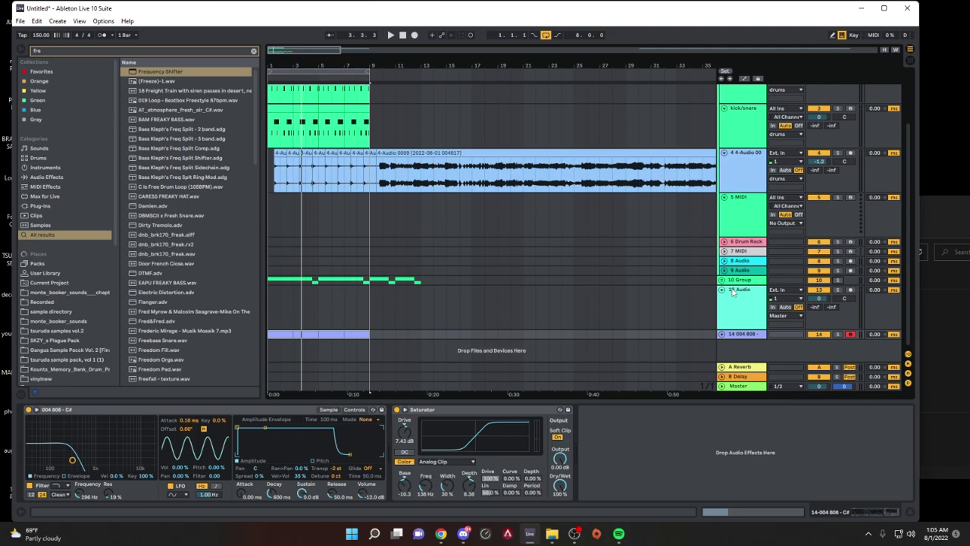
key(space)
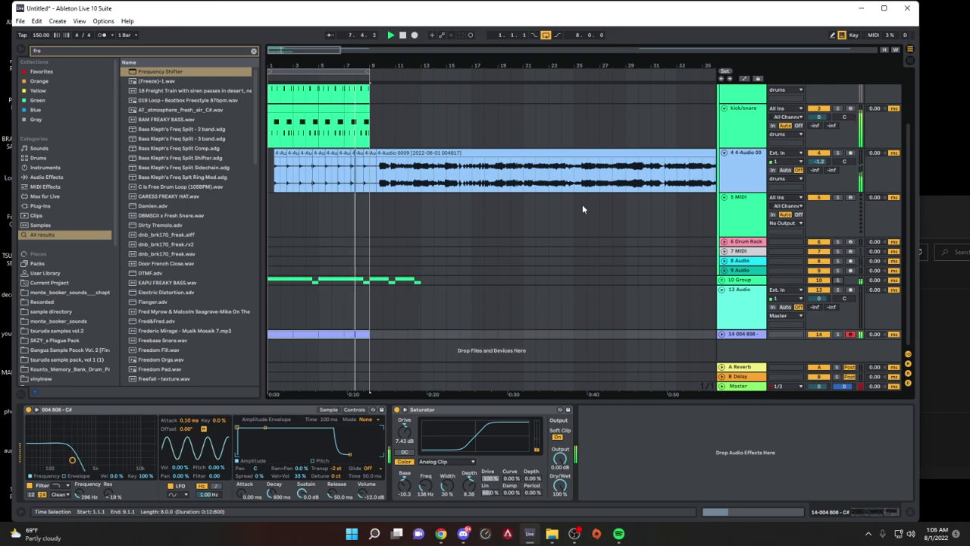
key(space)
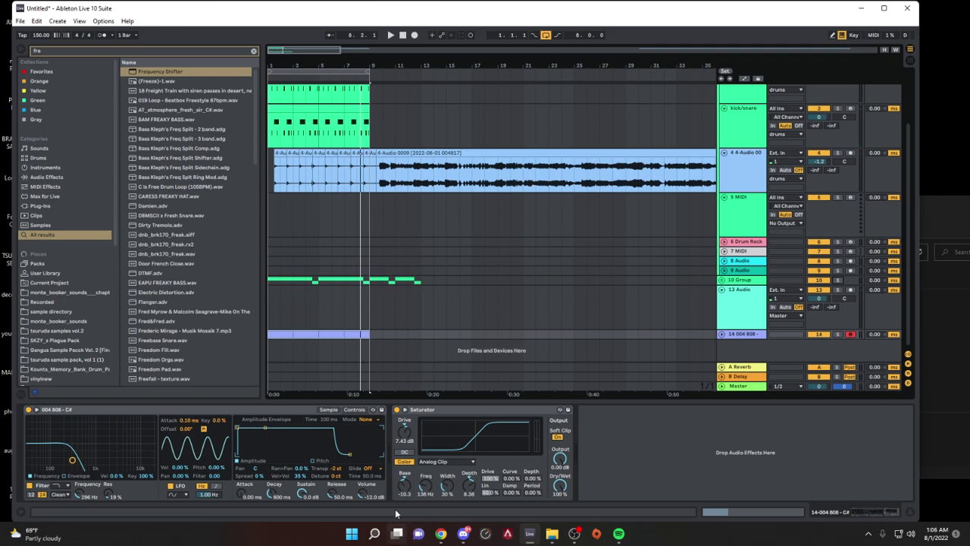
Step: Switch to the Downloads folder in File Explorer, play the Placebo - S.U.S. MP3 in Media Player and move the folder window aside
click(22, 21)
mouse_move(53, 55)
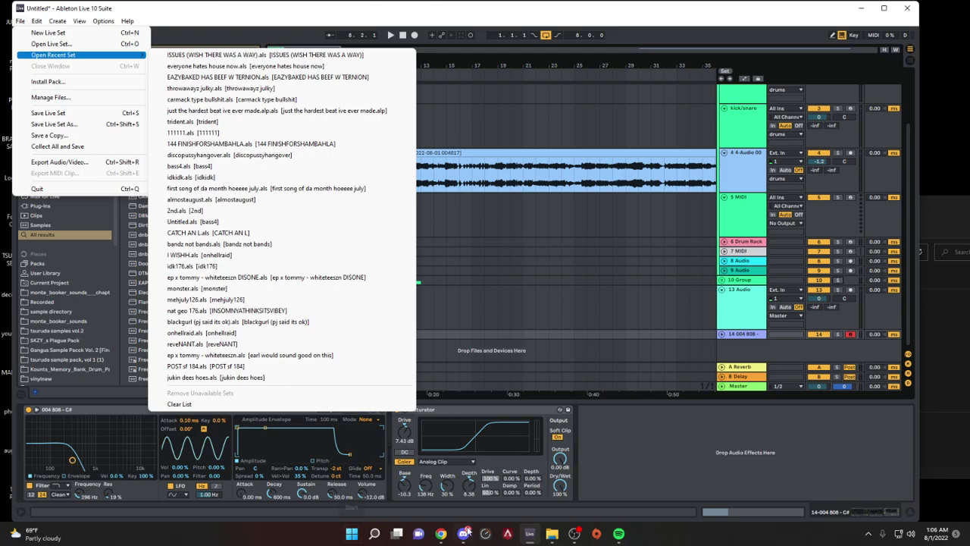
click(552, 534)
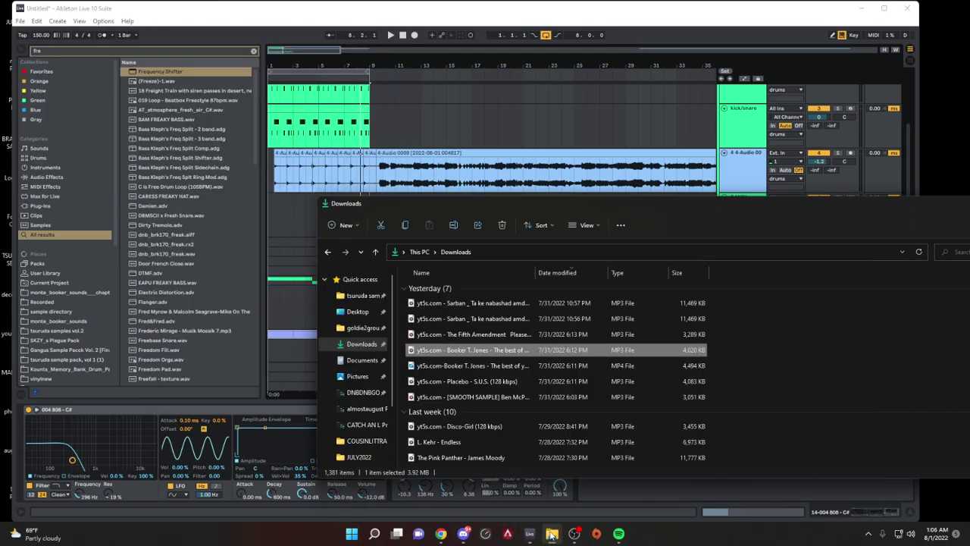
double_click(519, 381)
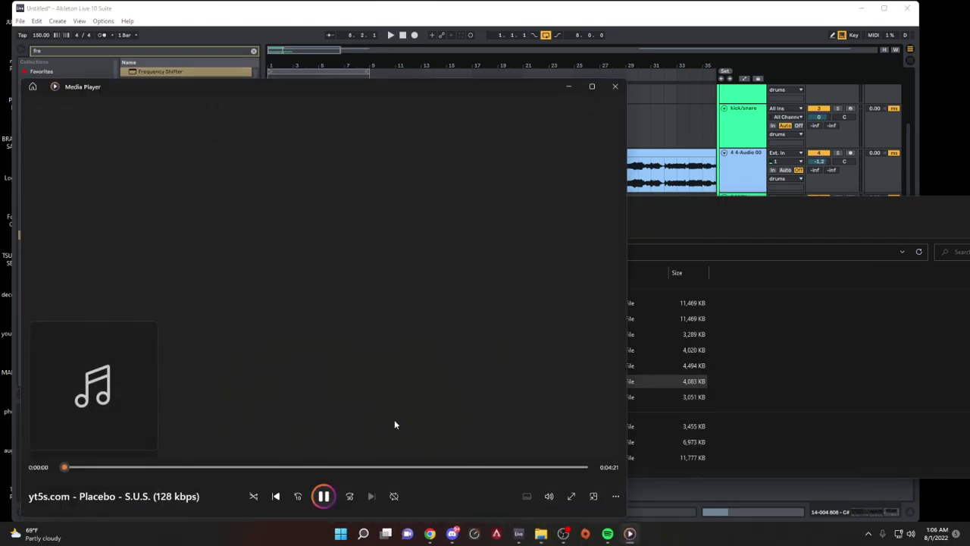
click(549, 495)
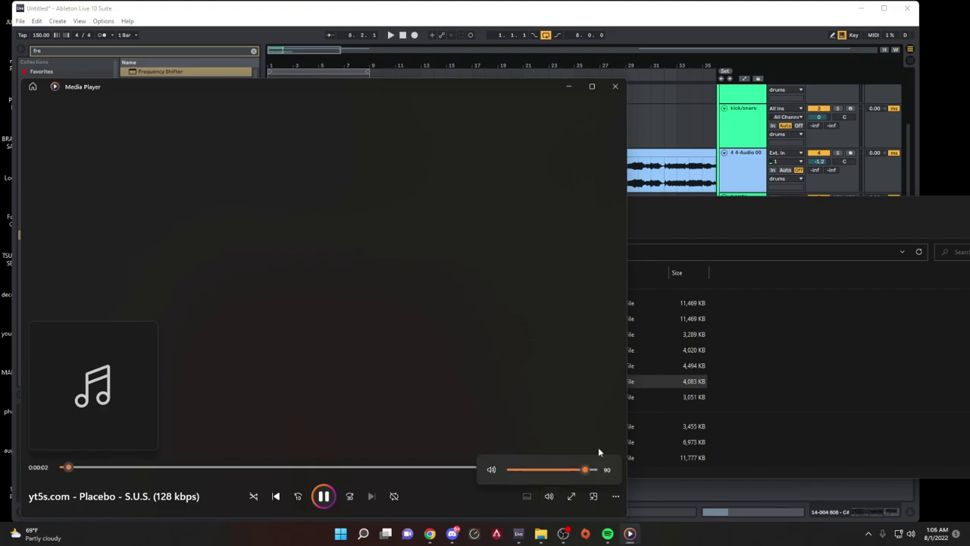
click(696, 213)
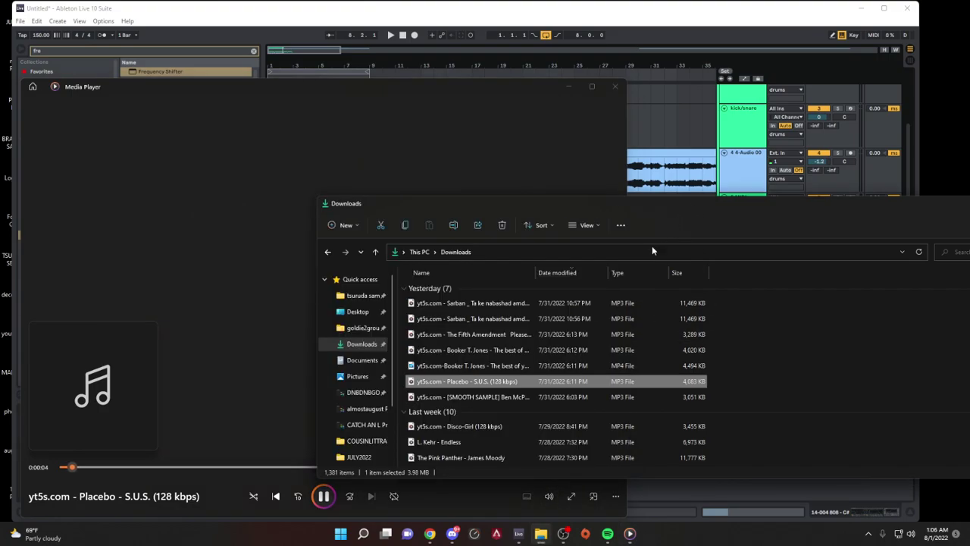
drag(669, 204, 784, 275)
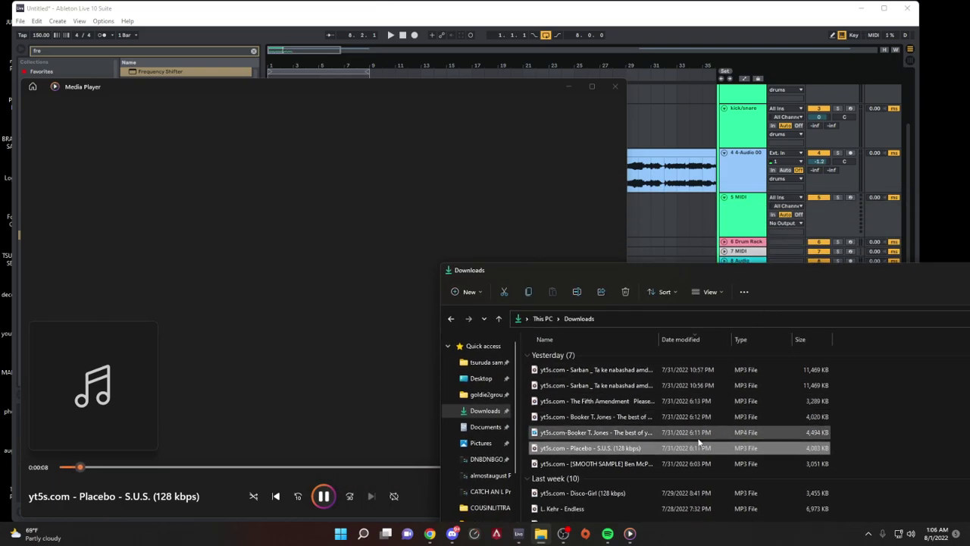
Step: Place the Placebo - S.U.S. MP3 on track 7 at bar 34 and close the Downloads and Media Player windows
drag(695, 264, 685, 251)
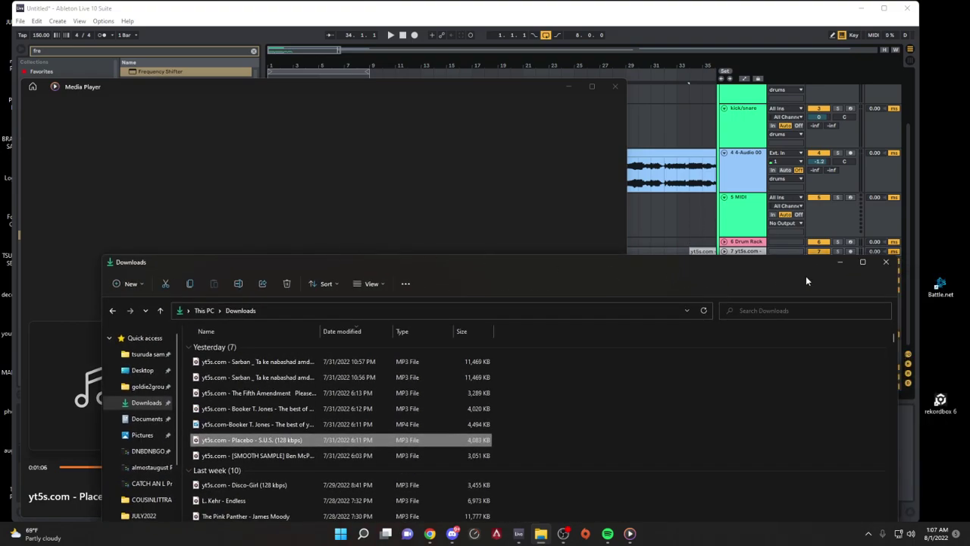
click(886, 262)
click(620, 87)
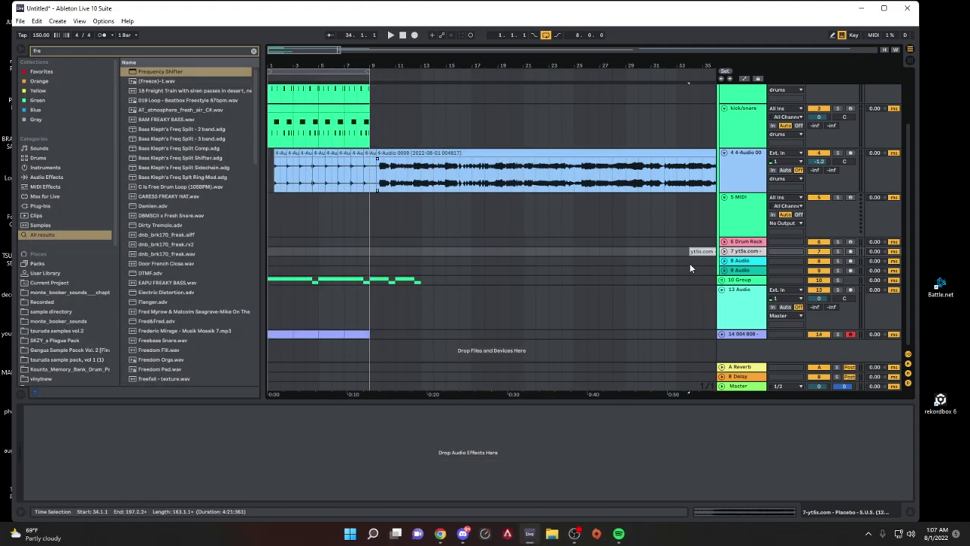
Step: Turn off warping for the Placebo clip on track 7, solo its track and start playback
double_click(702, 250)
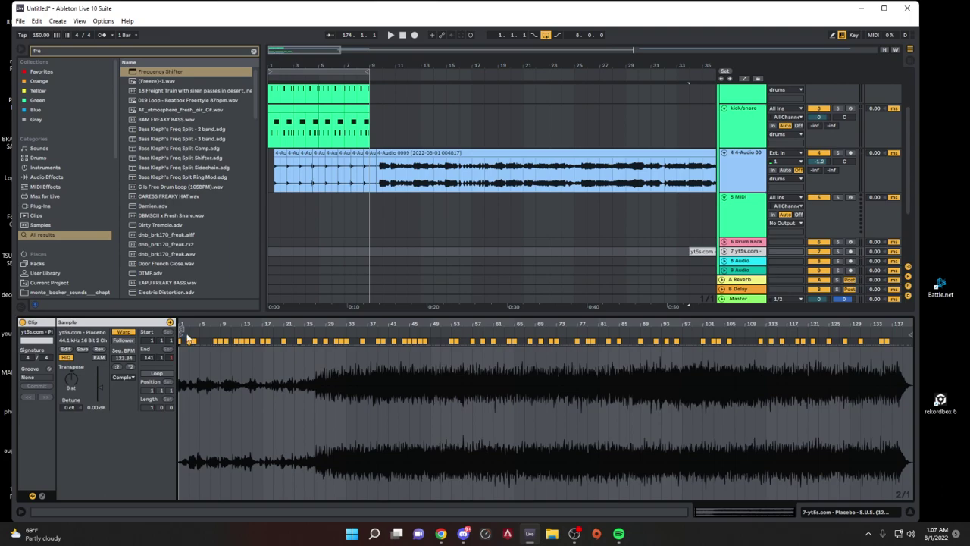
click(124, 332)
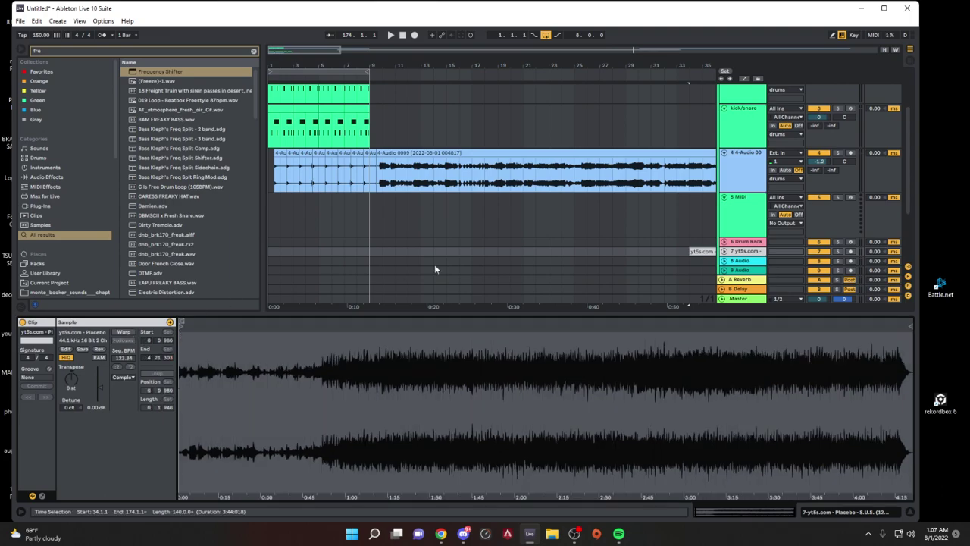
click(838, 252)
key(space)
Step: Move the Placebo clip to bar 1 of the arrangement and restart playback
drag(658, 66, 658, 44)
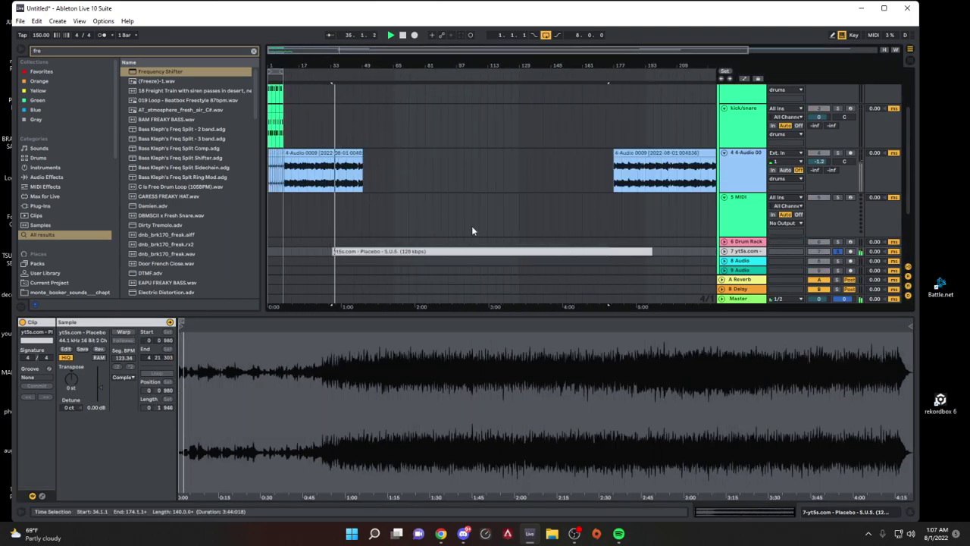
click(471, 226)
click(384, 243)
drag(376, 228, 278, 252)
key(space)
key(space)
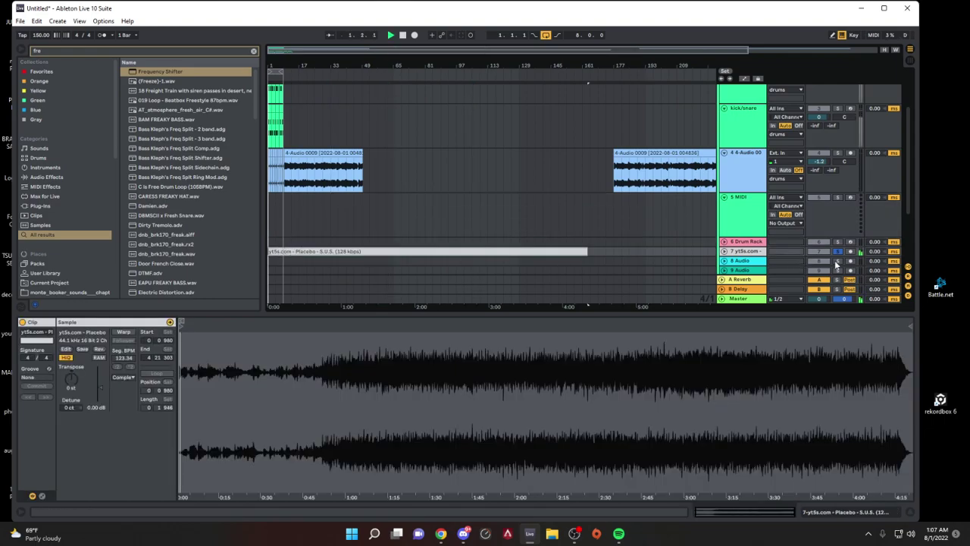
Step: Unsolo the Placebo track, mute track 10 Group and transpose the Placebo clip to -5 st
scroll(483, 223, up, 3)
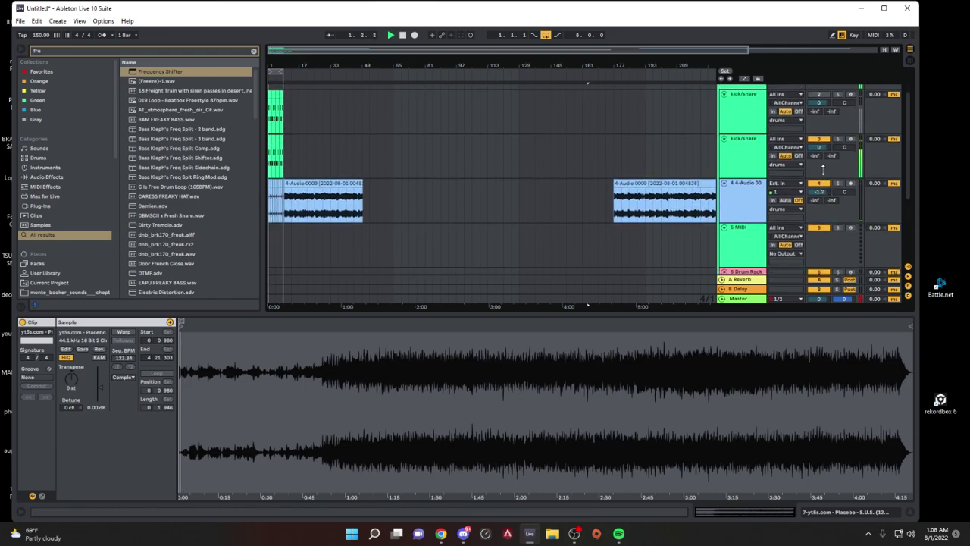
scroll(809, 203, down, 4)
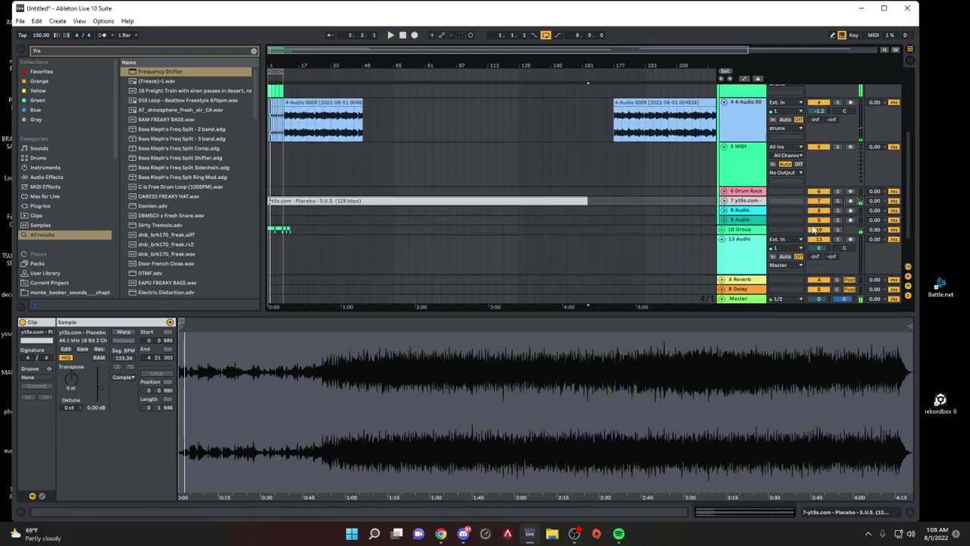
scroll(809, 227, up, 1)
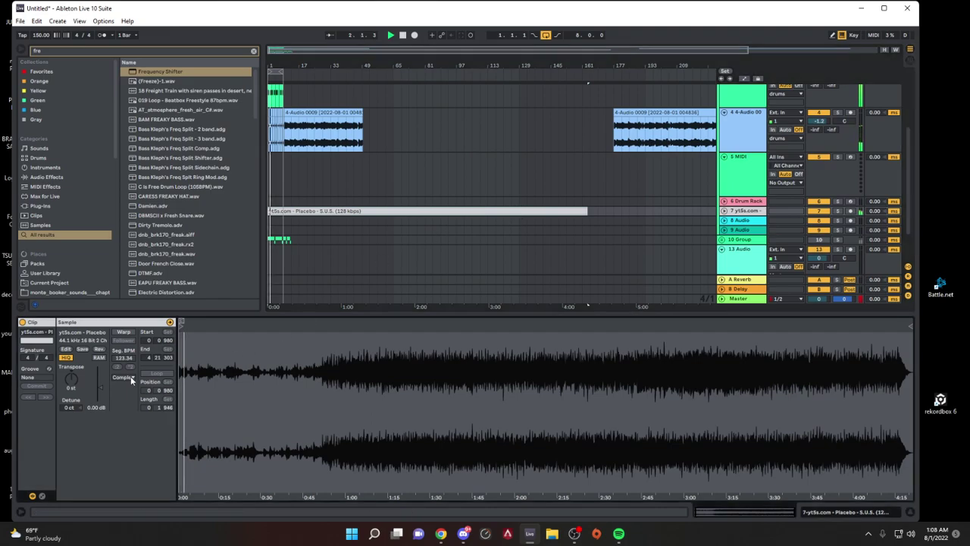
drag(69, 381, 69, 393)
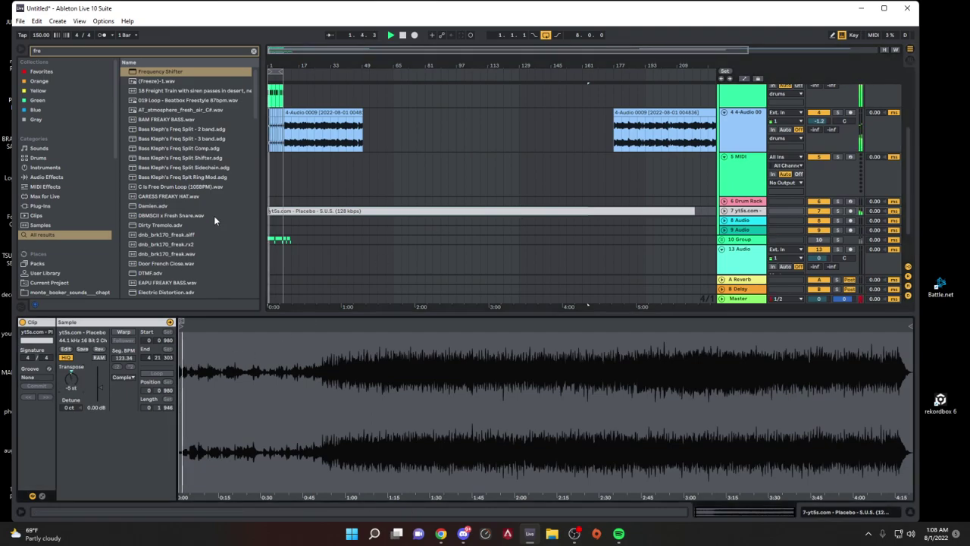
Step: Duplicate the first bar of the Placebo clip into bar 2, reverse the copy and restart playback
key(space)
drag(278, 203, 273, 210)
key(ctrl+d)
double_click(284, 210)
key(space)
click(101, 348)
key(space)
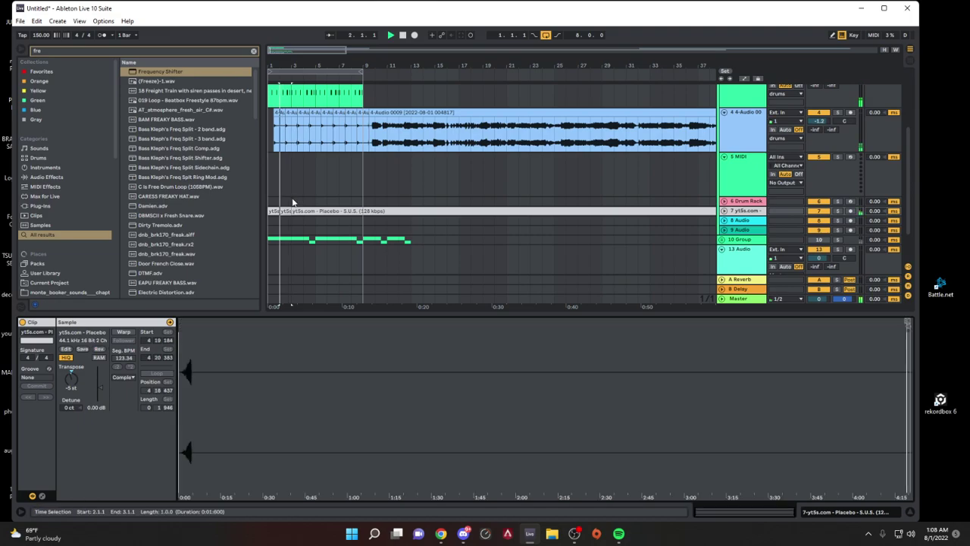
Step: Duplicate the two-bar pair of forward and reversed Placebo slices repeatedly up to bar 11
drag(291, 203, 263, 211)
key(ctrl+d)
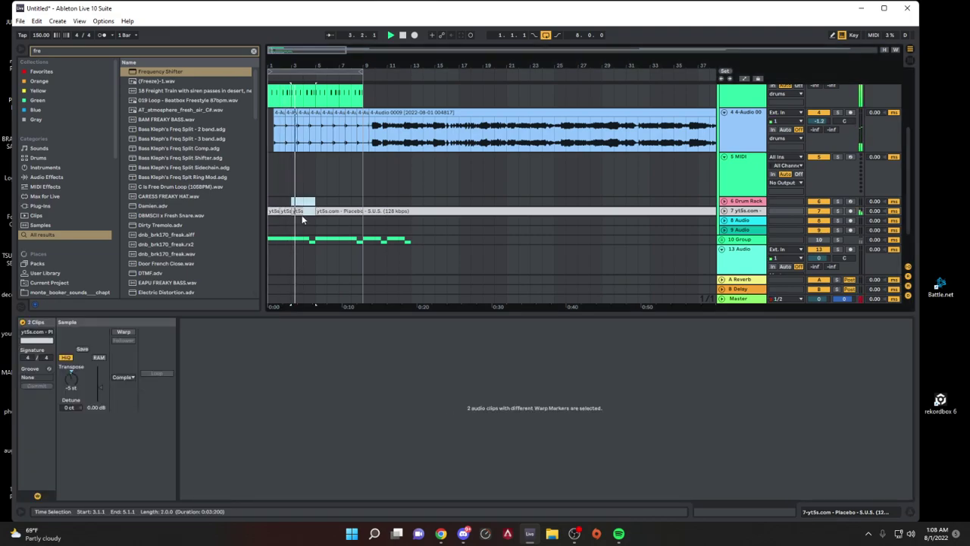
key(ctrl+d)
key(ctrl+d)
key(ctrl+d)
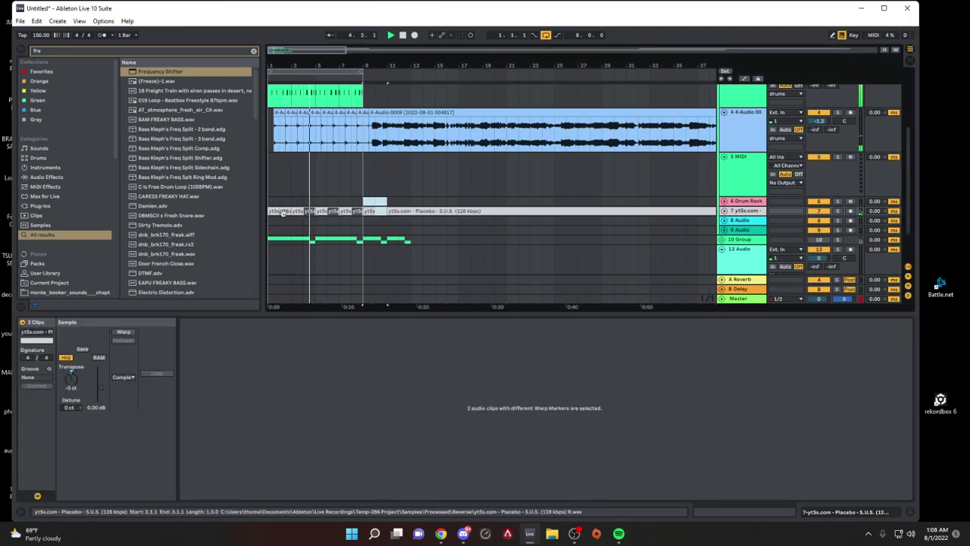
Step: Rearrange the reversed slice within the first four Placebo bars and duplicate those four bars over bars 5 to 8
click(282, 212)
drag(286, 211, 311, 212)
drag(320, 205, 251, 211)
key(ctrl+d)
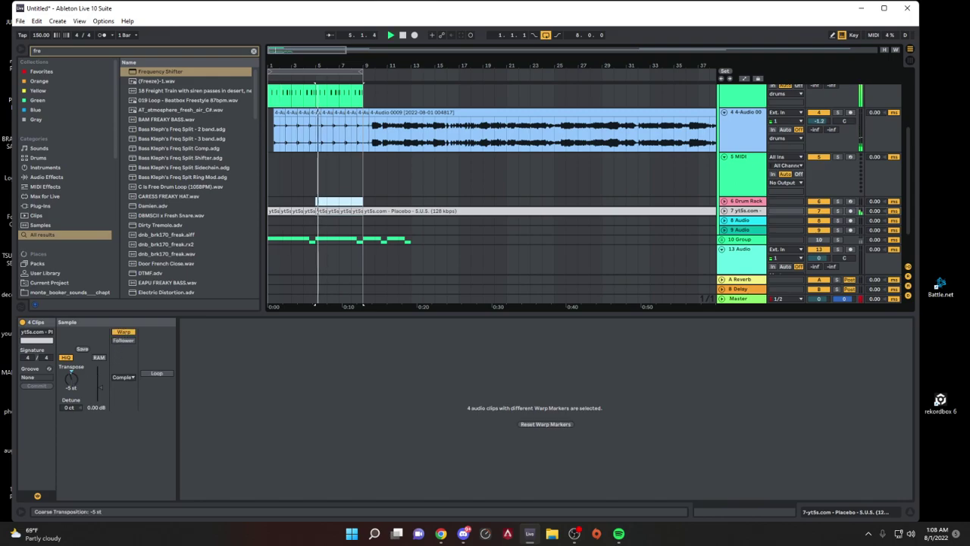
Step: Transpose the four Placebo slices in bars 5 to 8 to 7 st and restart playback
drag(72, 377, 72, 368)
key(space)
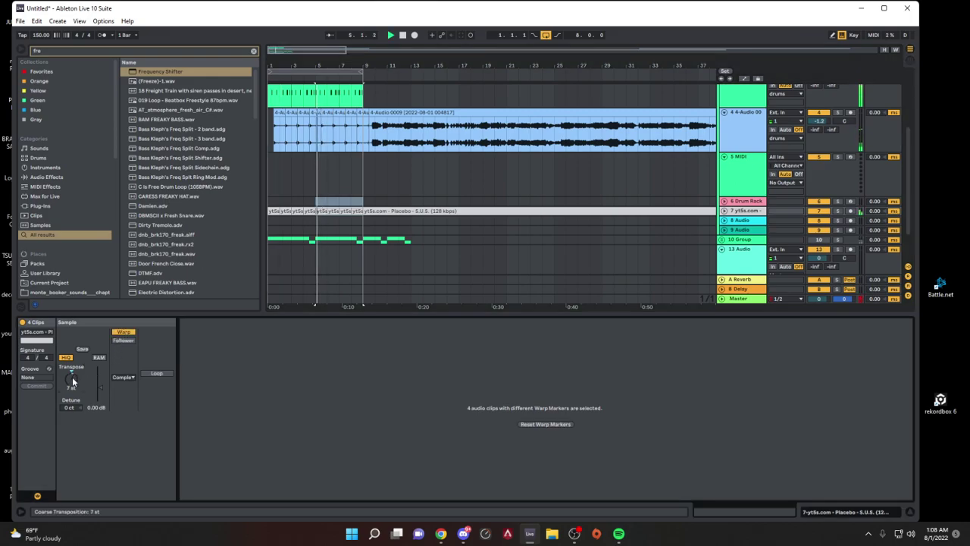
key(space)
Step: Make a single 7 st Placebo slice span bars 7 and 8 and play it back
click(342, 212)
drag(342, 207, 348, 220)
click(344, 228)
key(space)
click(352, 212)
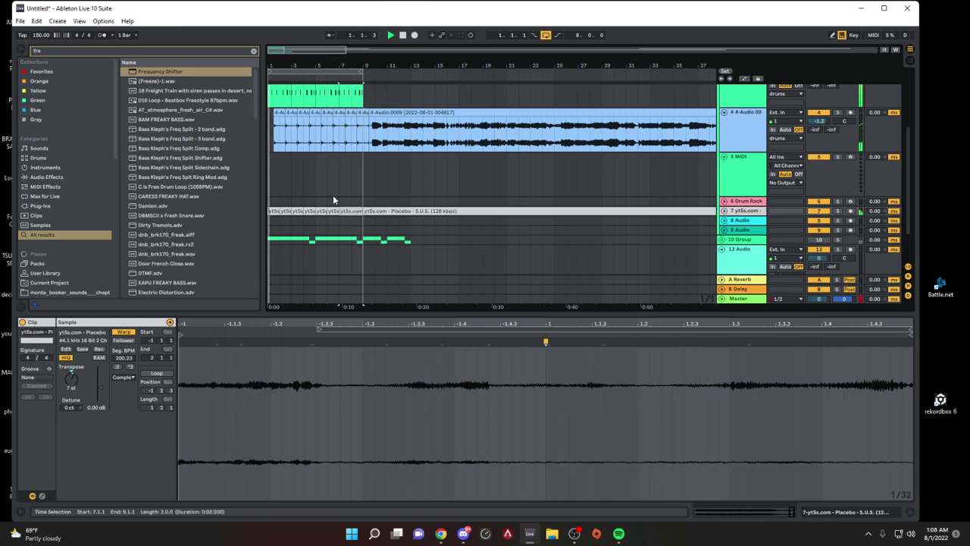
Step: Audition the Placebo track and the 808 soloed in turn, and the mix with the 808 muted
double_click(744, 211)
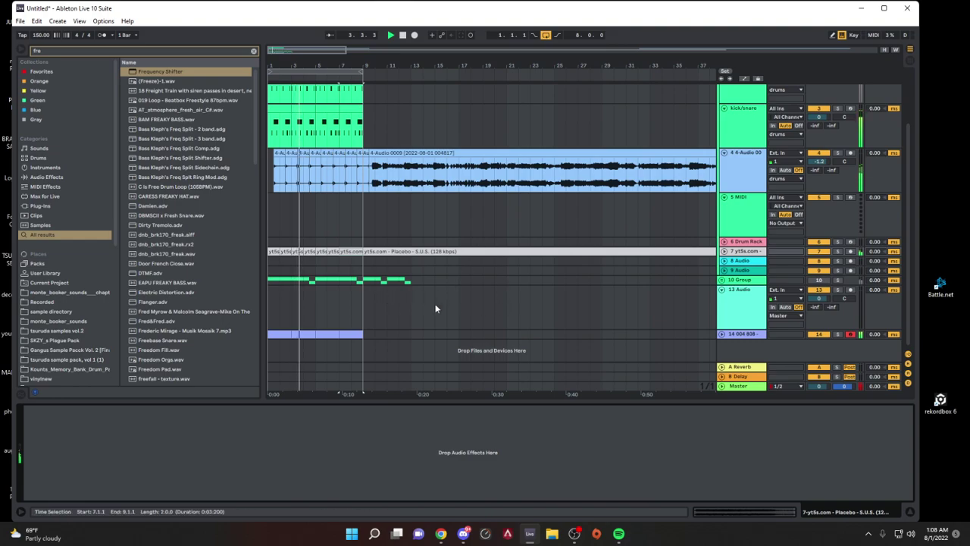
click(836, 252)
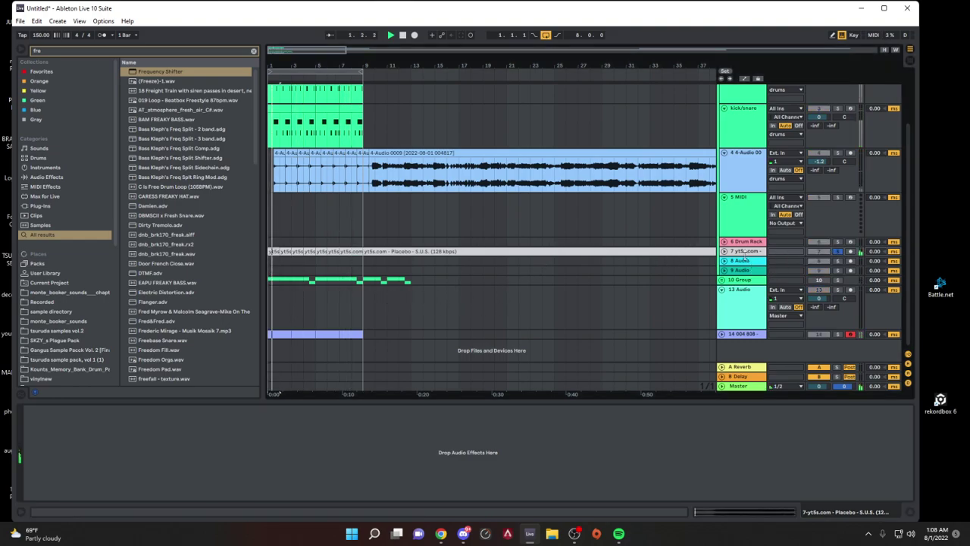
key(space)
click(836, 335)
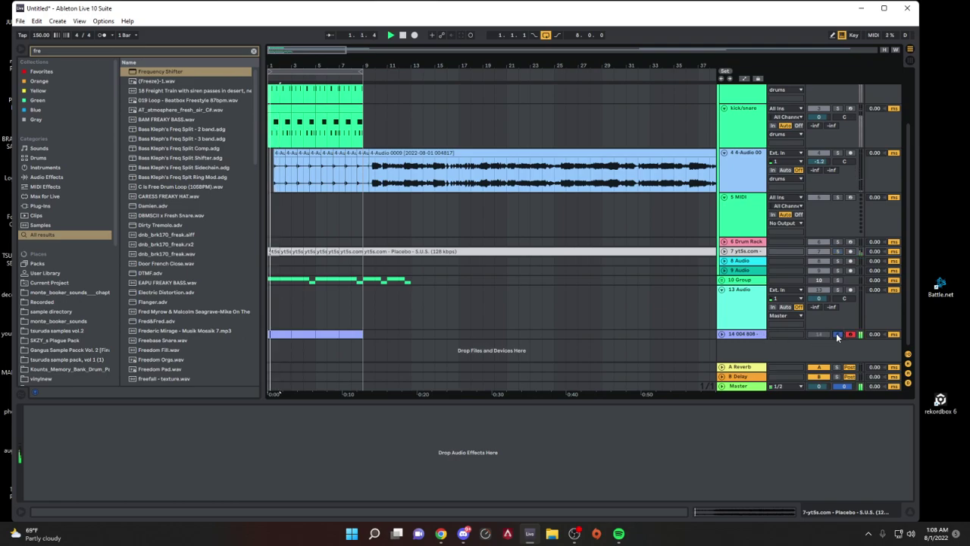
click(836, 334)
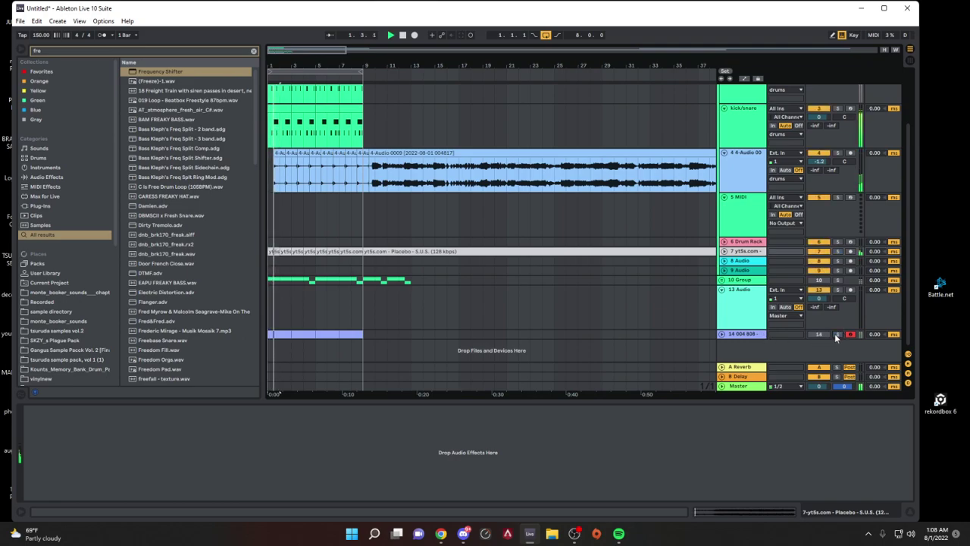
click(838, 253)
key(space)
key(space)
Step: Set the first Placebo slice's transposition to 0 st and restart playback
double_click(273, 251)
key(space)
drag(69, 376, 68, 364)
key(space)
key(space)
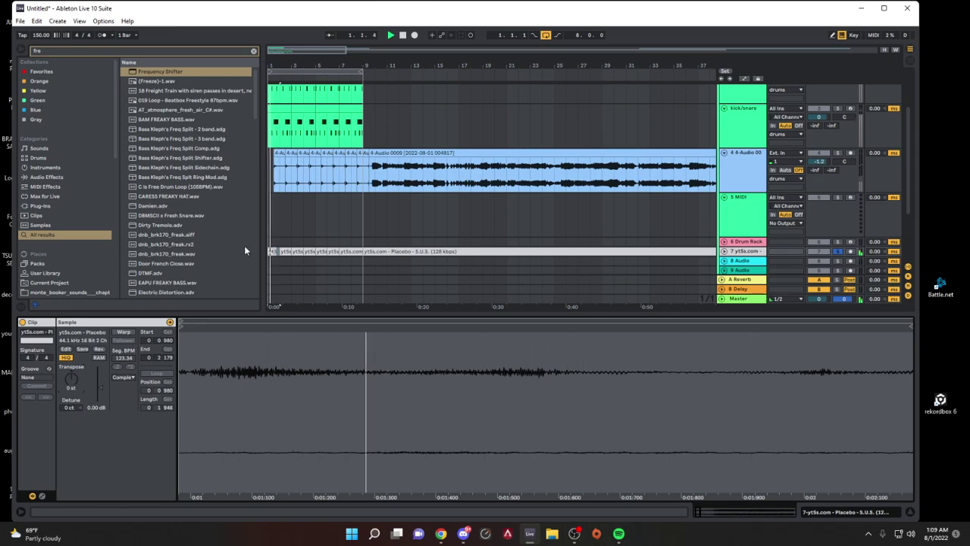
Step: Extend the first Placebo slice to 2.3.4, repeat it up to bar 9 and solo it together with the 808
drag(278, 251, 284, 251)
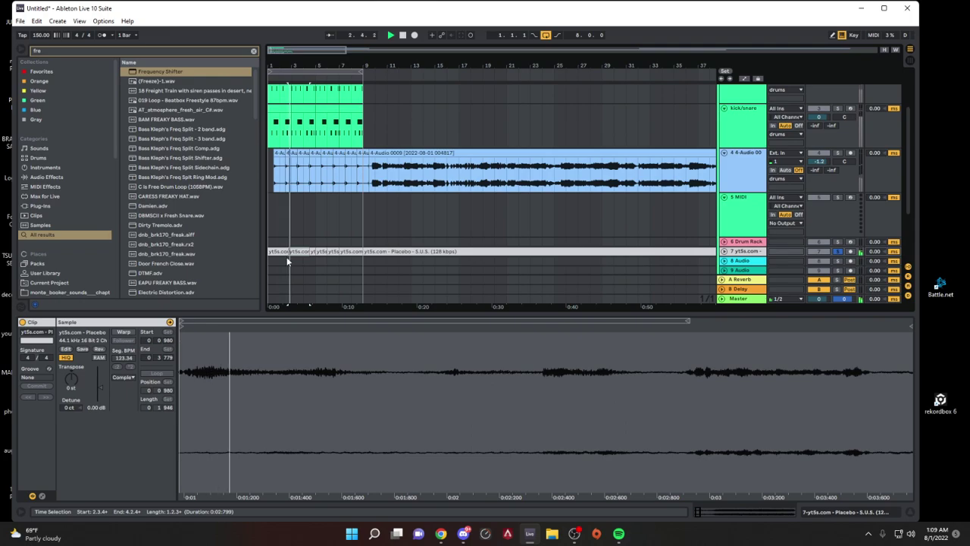
scroll(833, 254, down, 3)
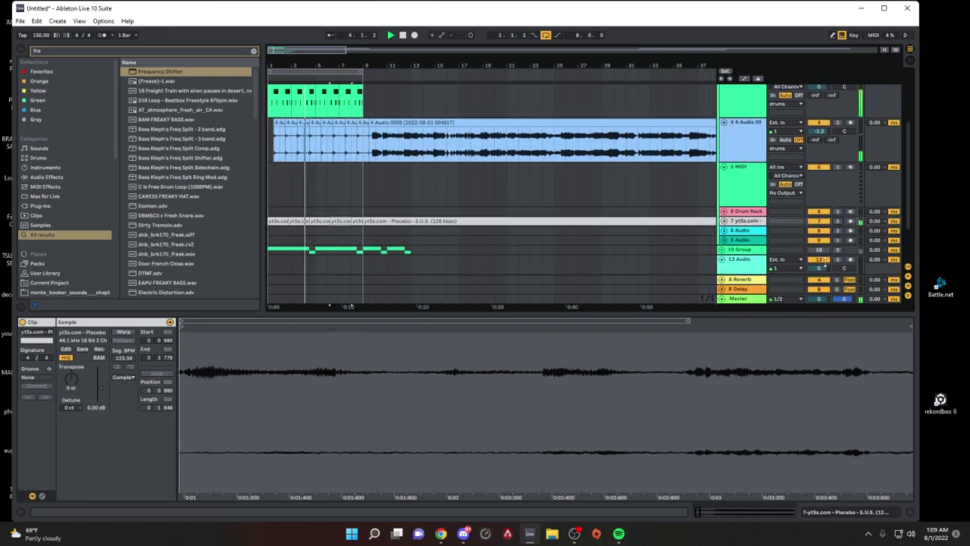
click(839, 264)
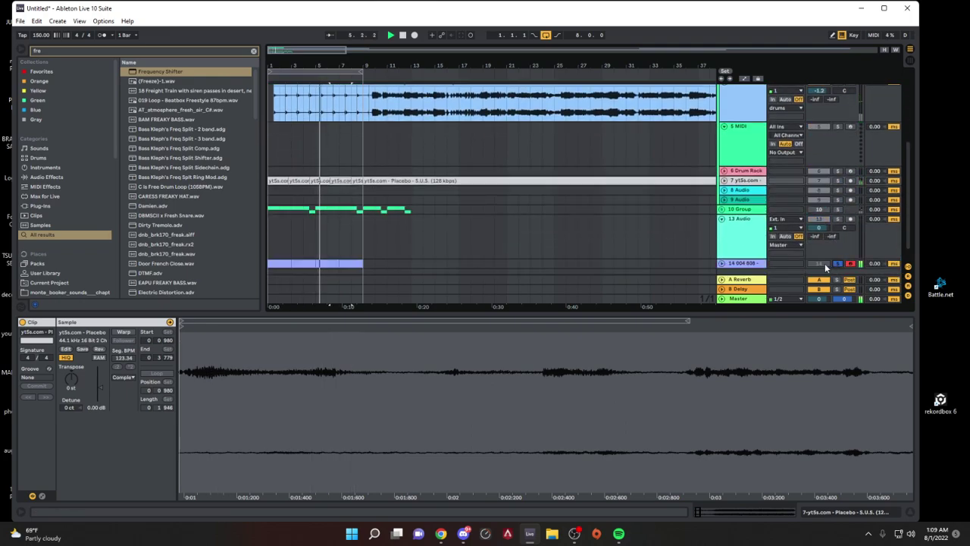
ctrl+click(838, 181)
double_click(744, 181)
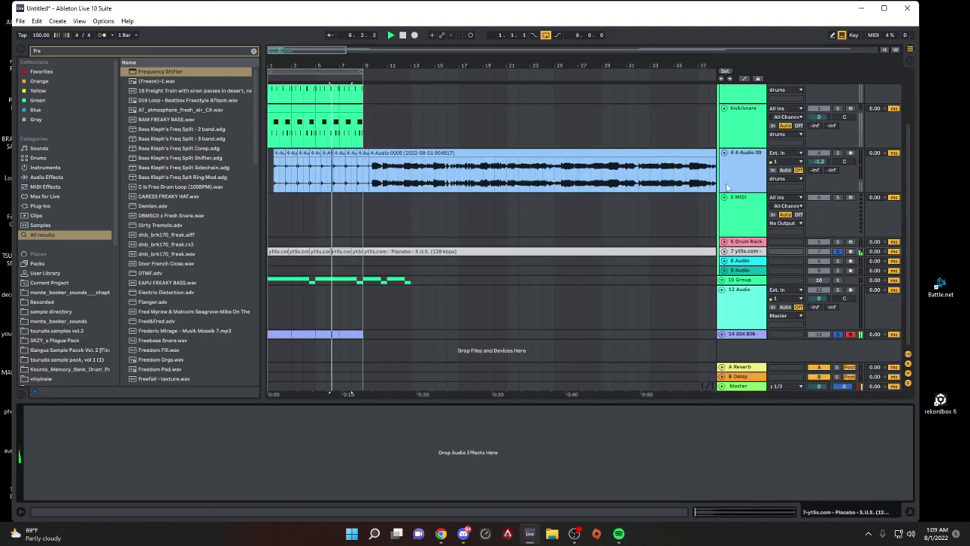
Step: Transpose the first Placebo slice to -2 st and replay it against the 808
key(space)
double_click(279, 250)
key(space)
drag(71, 378, 71, 383)
key(space)
key(space)
key(space)
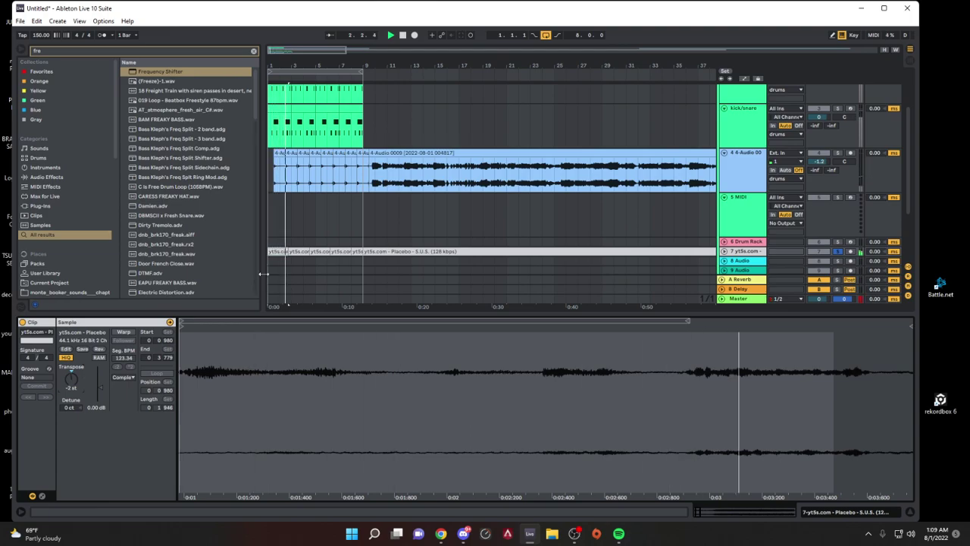
Step: Unfold the 808 track and raise all D3 notes of its first clip one octave to D4
scroll(697, 268, down, 3)
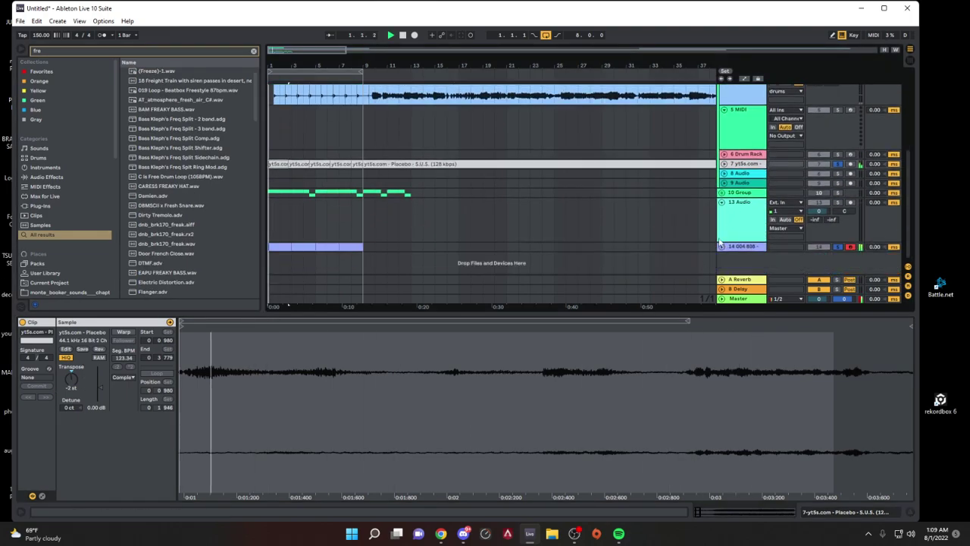
click(721, 247)
click(265, 238)
key(space)
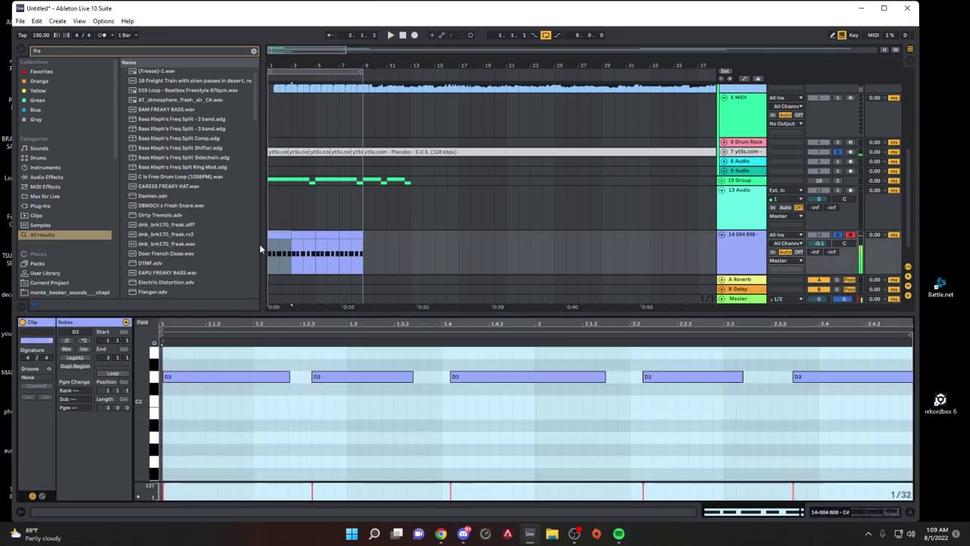
click(151, 377)
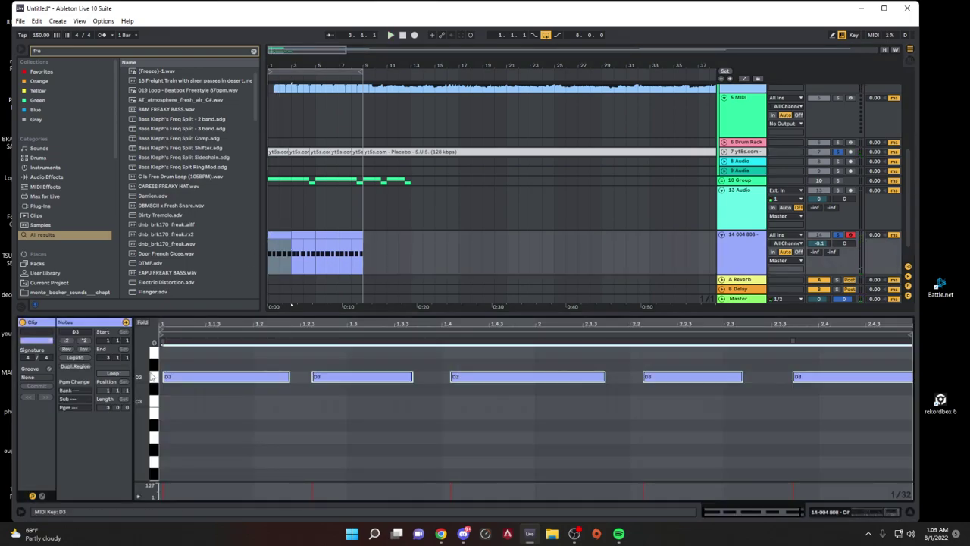
key(shift+Up)
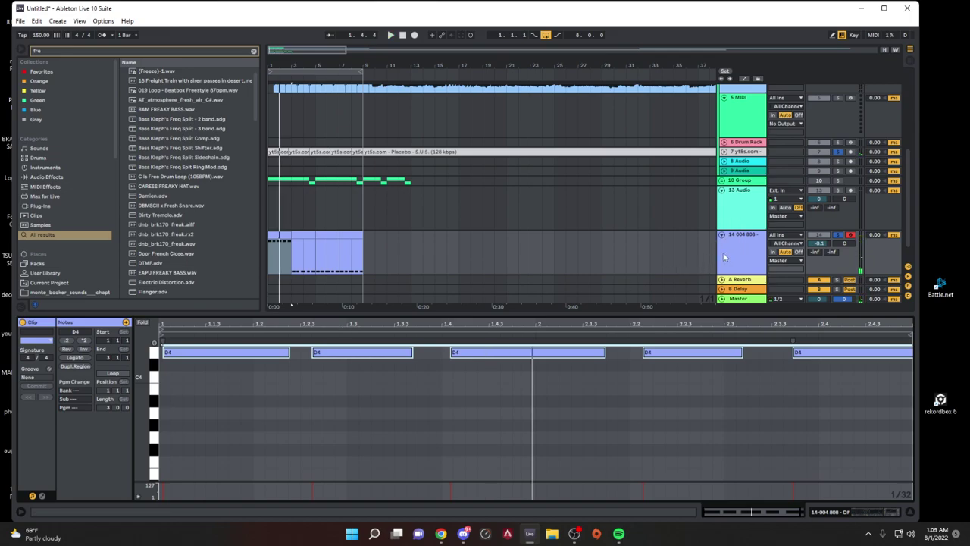
Step: Set the first Placebo slice's transposition to -3 st and audition it against the 808
click(739, 182)
click(739, 152)
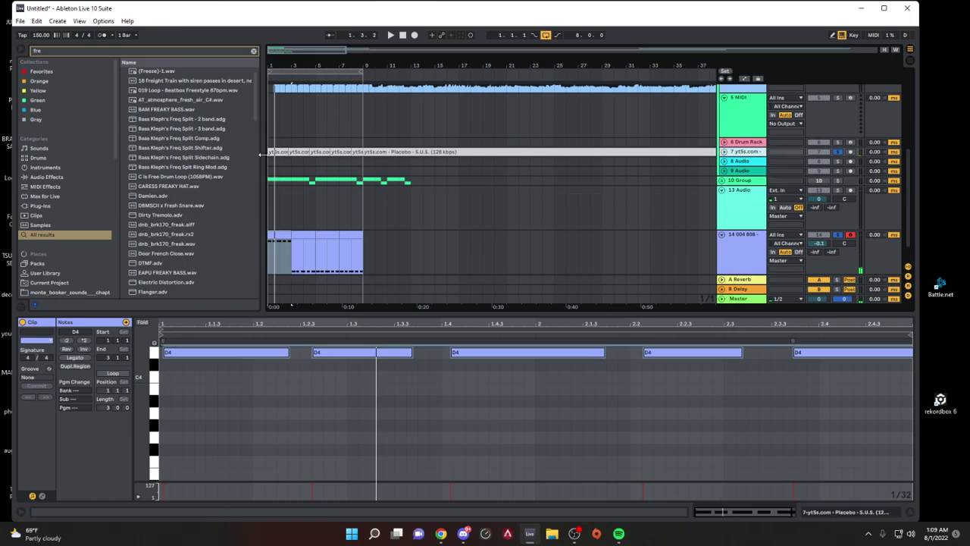
click(269, 152)
key(space)
key(space)
drag(71, 378, 71, 376)
key(space)
key(space)
key(space)
key(space)
key(space)
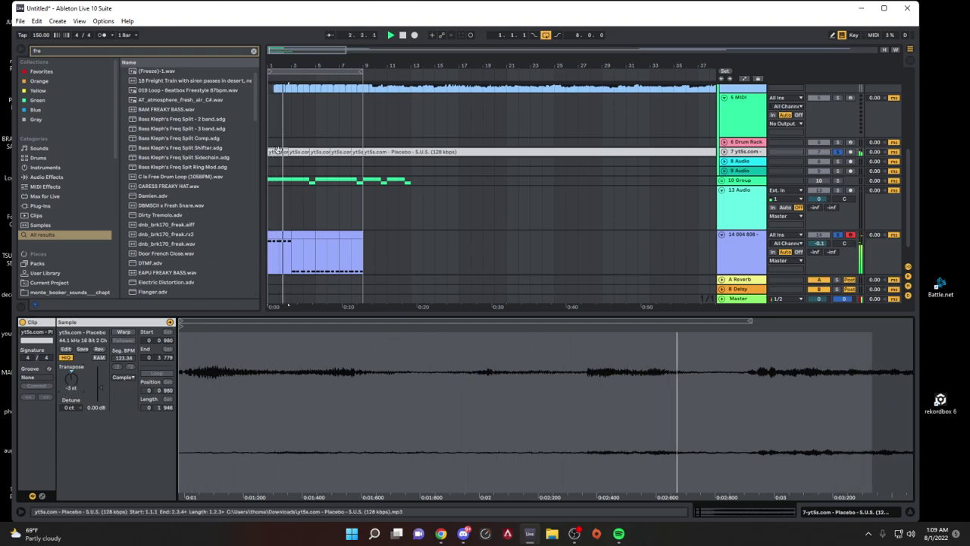
Step: Extend the first -3 st Placebo slice to two bars and duplicate it up to bar 9
click(276, 151)
key(ctrl+d)
key(ctrl+d)
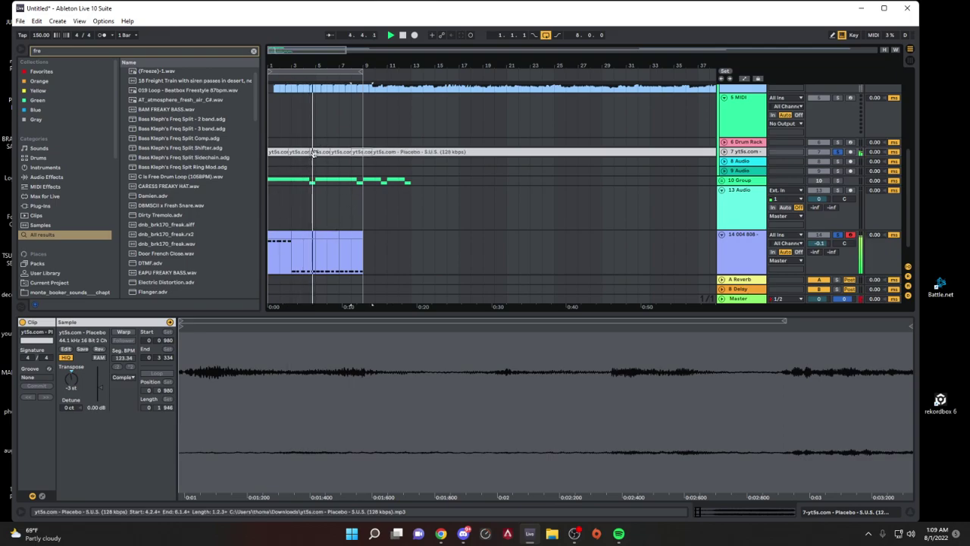
drag(288, 153, 292, 153)
key(space)
key(space)
Step: Replace the 808 clip in bars 1 and 2 with a copy of the D3 pattern and restart playback
key(ctrl+f)
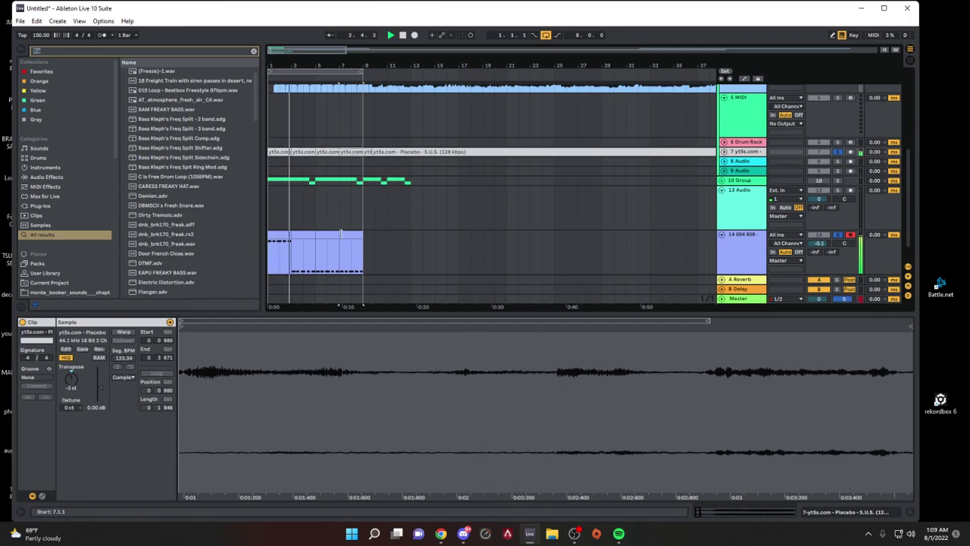
drag(350, 235, 278, 241)
key(space)
key(space)
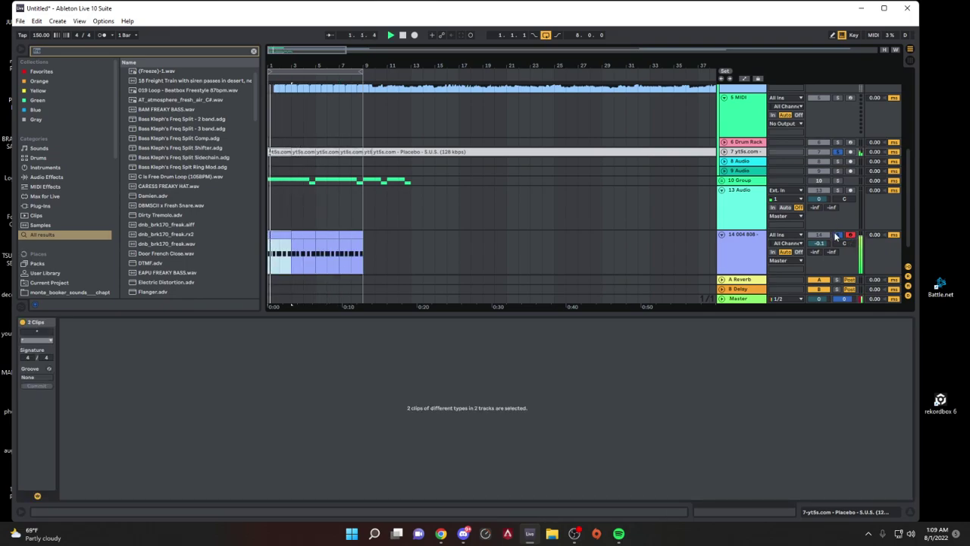
Step: Take the 808 track out of solo, unfold the Placebo track and set its volume to -3.6 dB
double_click(837, 236)
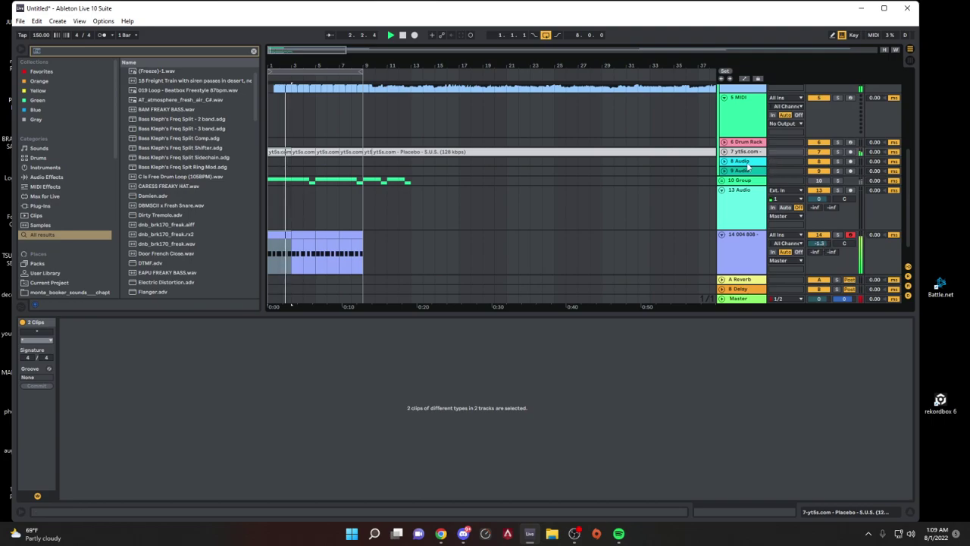
click(724, 152)
drag(823, 160, 823, 170)
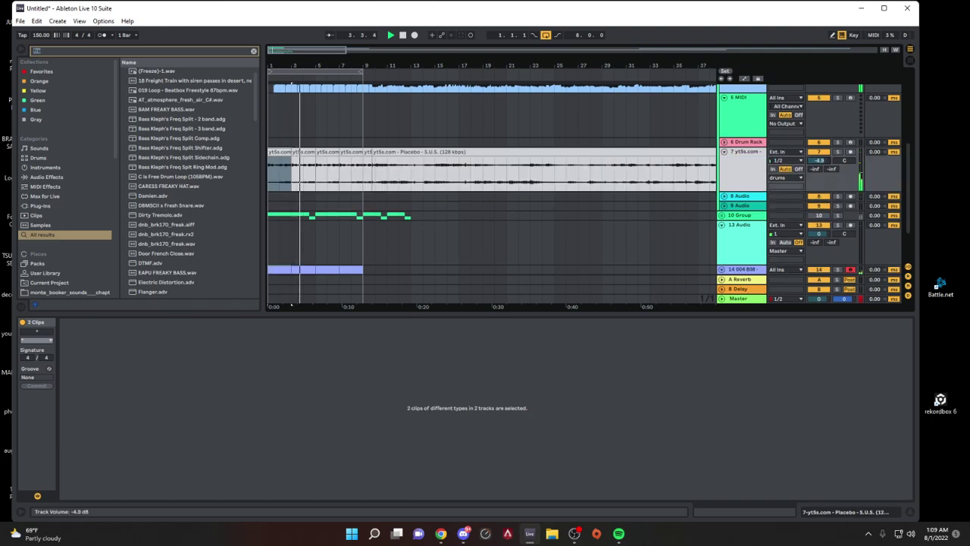
Step: Extend the Placebo slice that starts at bar 3 up to bar 9 and restart playback
click(311, 152)
drag(311, 152, 364, 155)
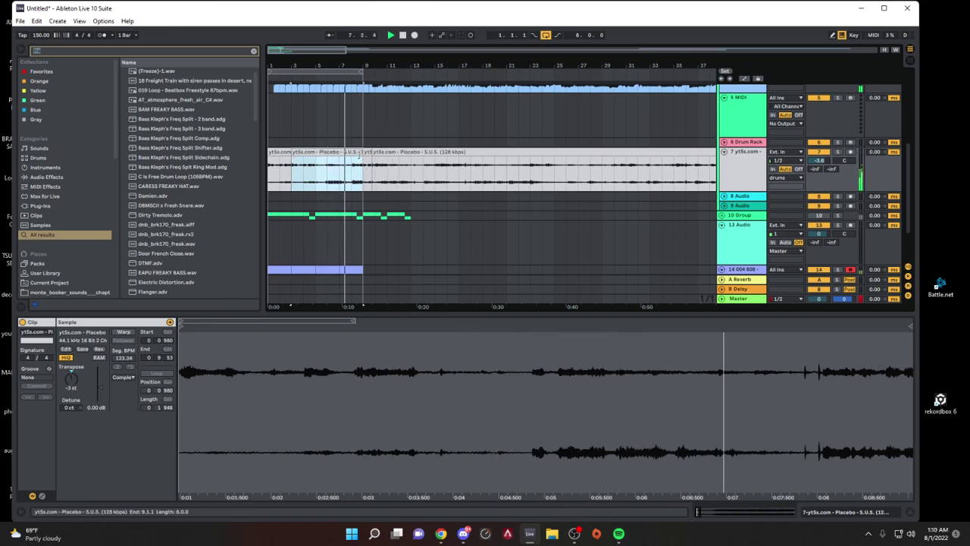
double_click(739, 164)
key(space)
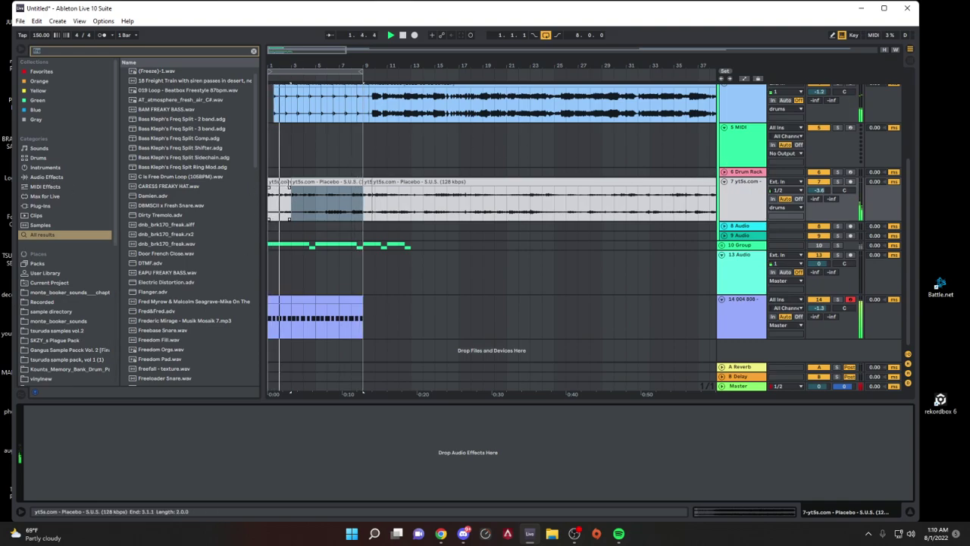
Step: Enable Warp on the two-bar Placebo slice at bar 1 and set its transposition to 4 st
click(279, 182)
double_click(280, 182)
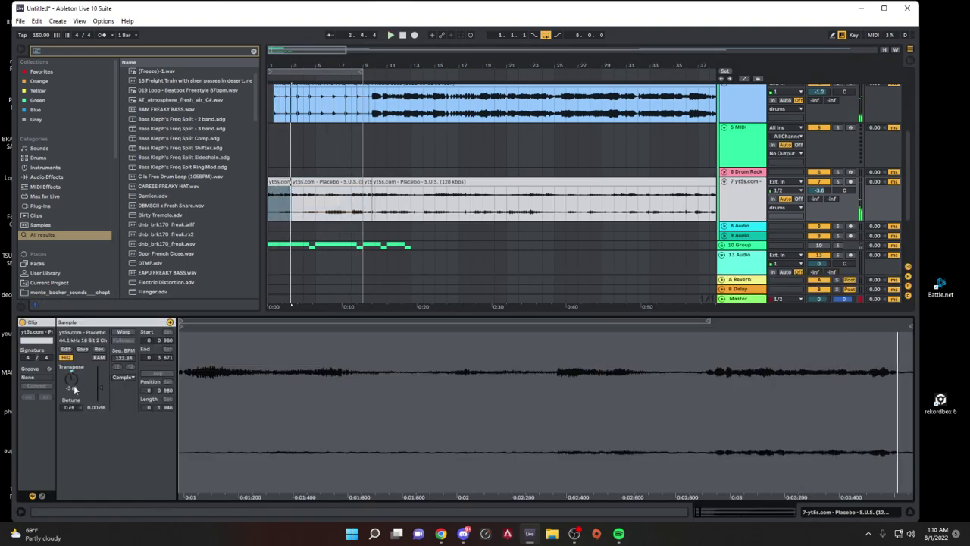
click(124, 332)
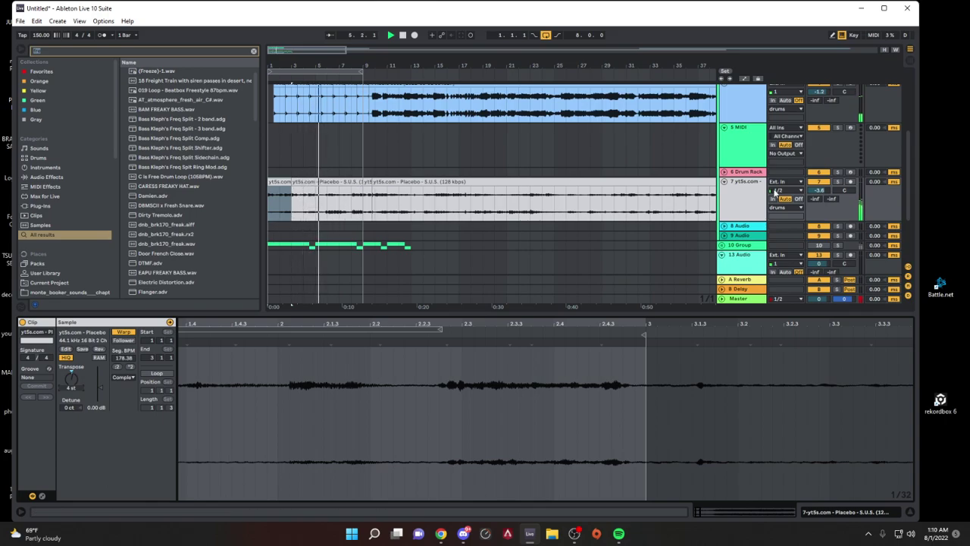
Step: Move the Placebo track out of the drums group to just above the 808 track and load the OTT preset on it
click(746, 203)
drag(746, 203, 755, 294)
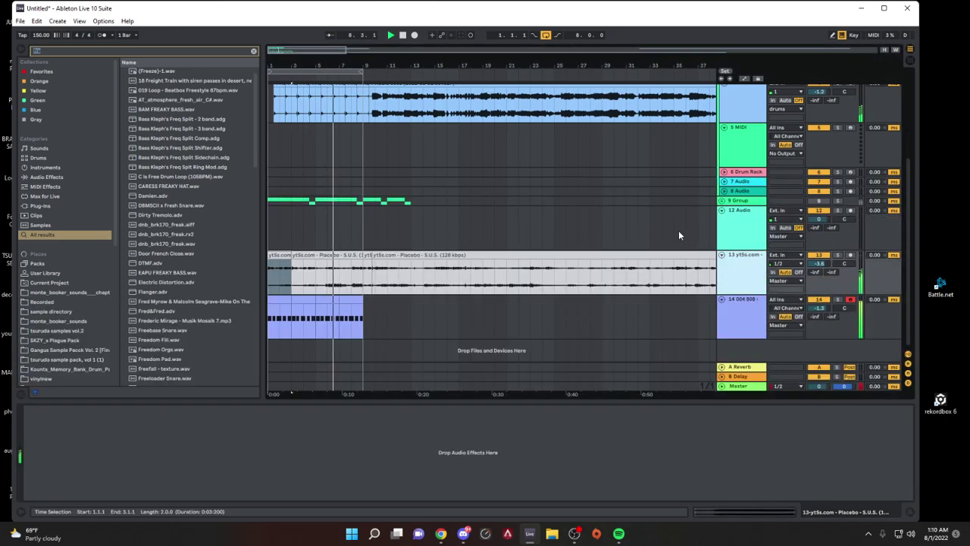
click(254, 51)
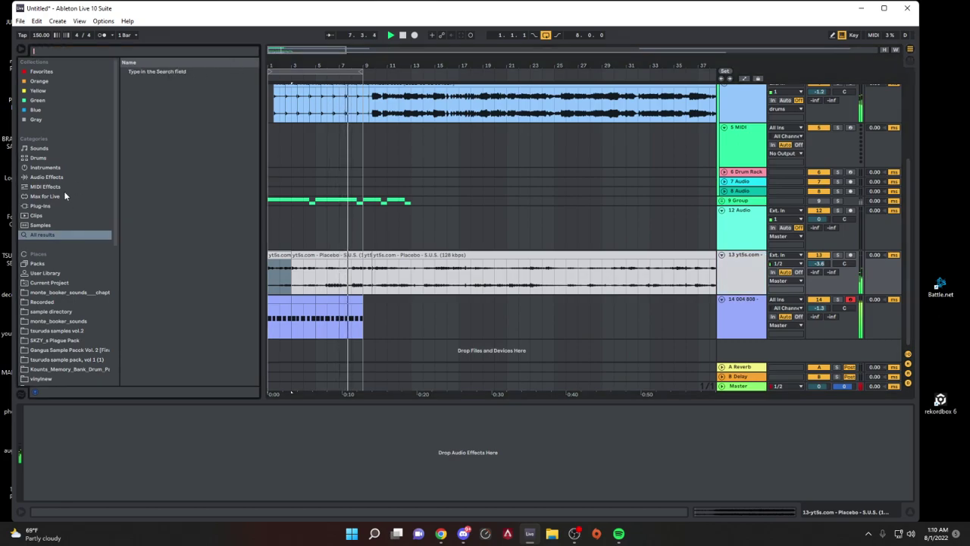
click(47, 177)
scroll(207, 214, down, 2)
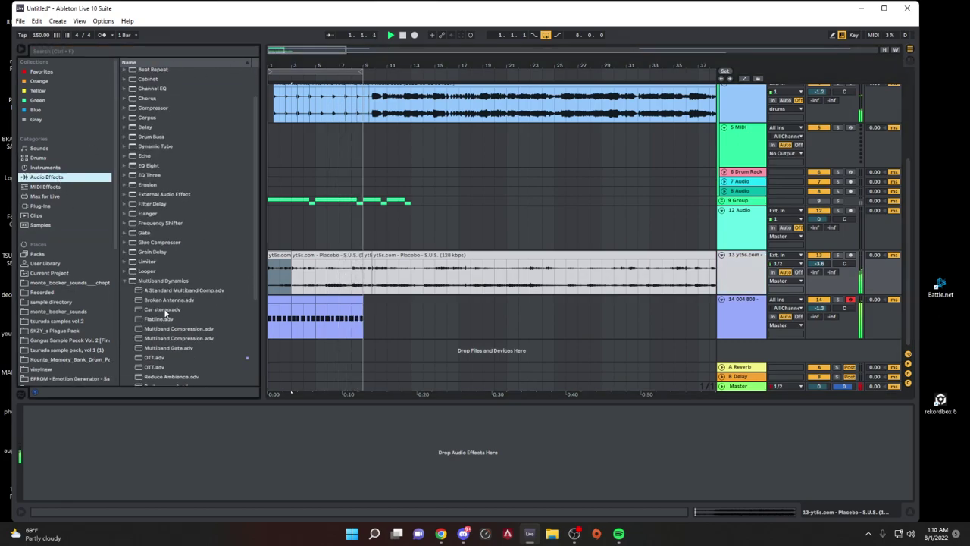
double_click(168, 359)
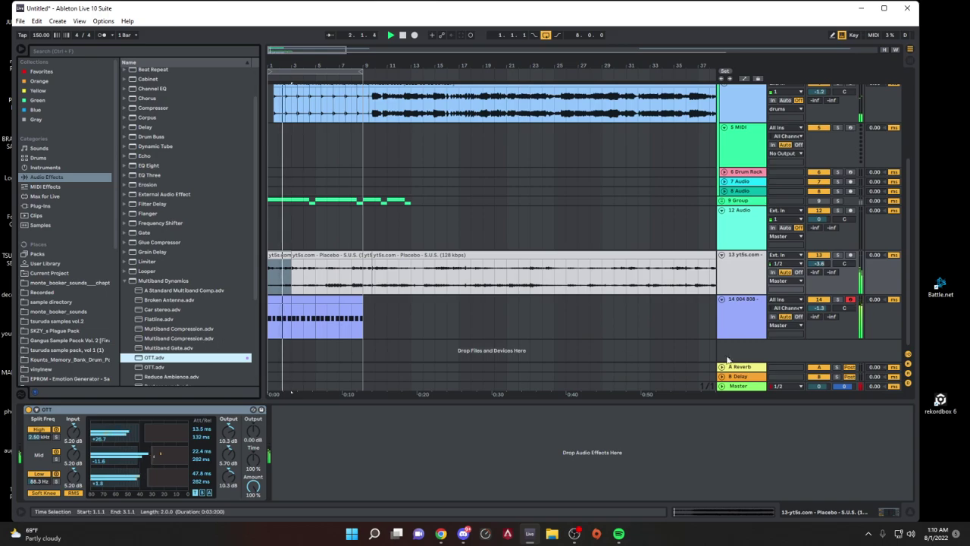
Step: Lower the 808 track's volume to -5.1 dB and the Placebo track's volume to -4.2 dB
drag(821, 308, 821, 323)
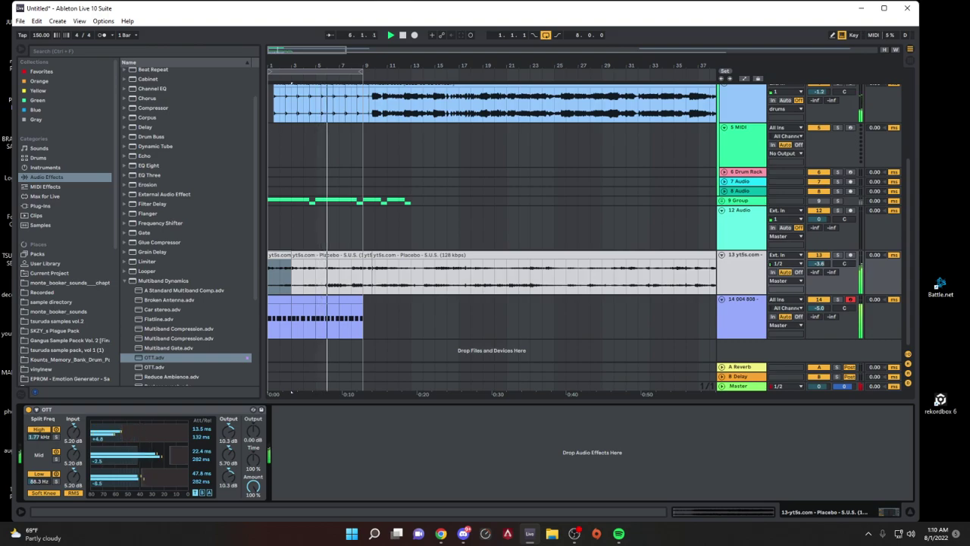
click(755, 267)
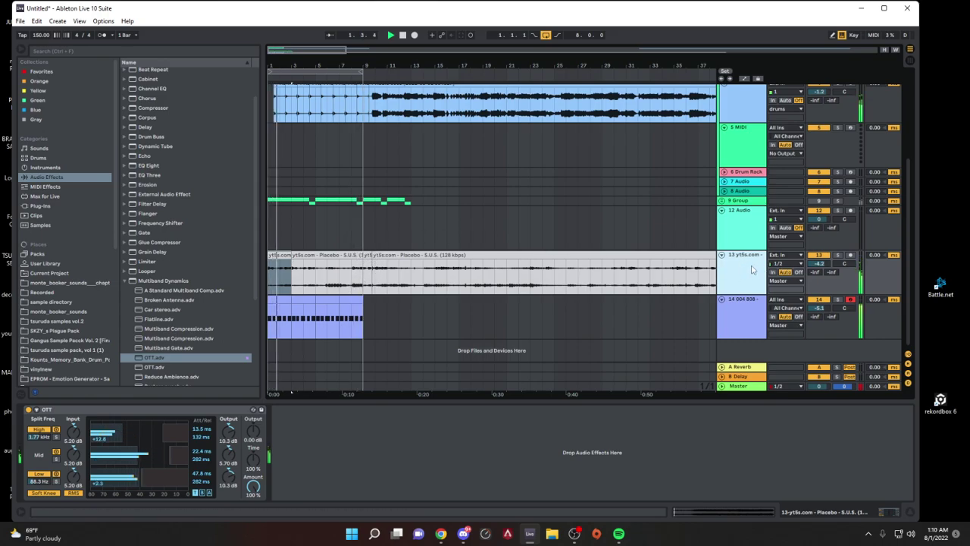
Step: Search all browser results for "com" and add a Compressor after OTT on the Placebo track
click(54, 186)
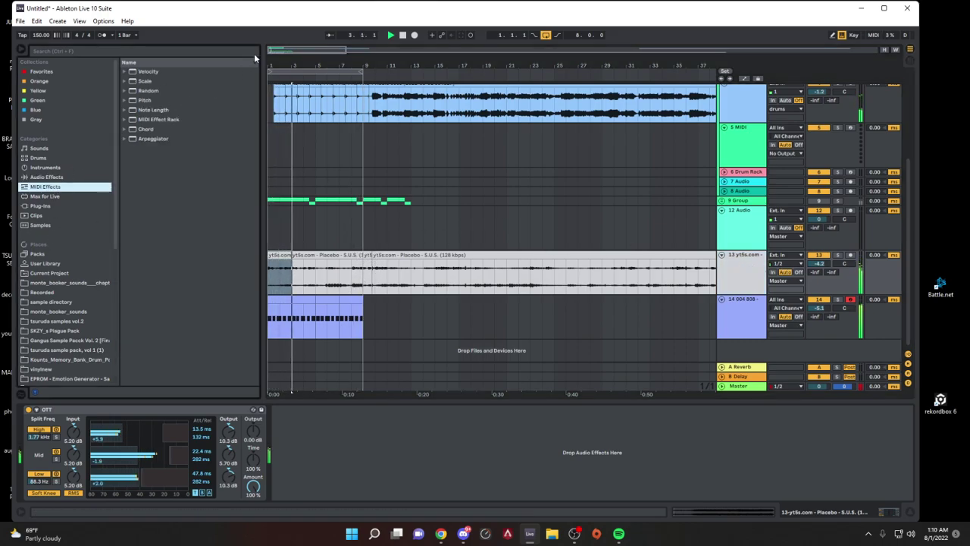
click(220, 50)
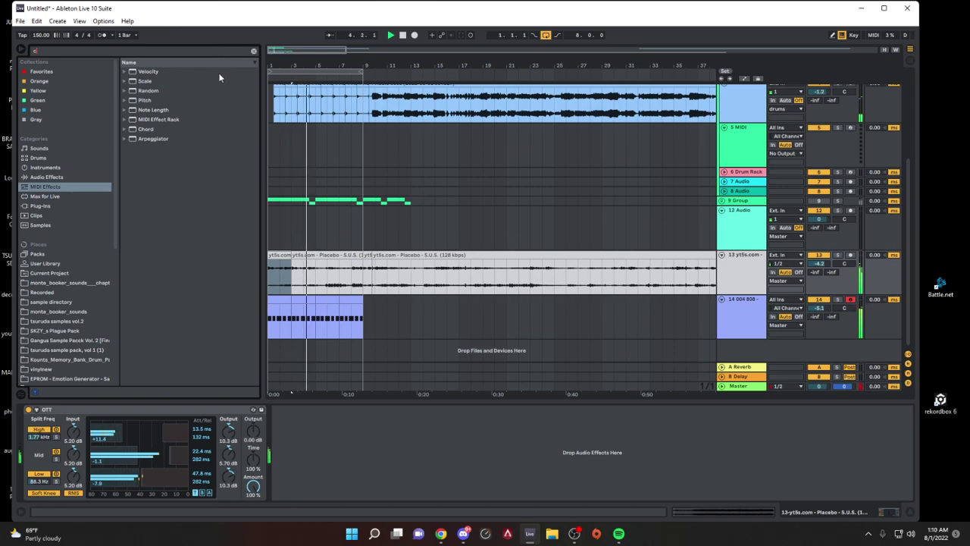
text(com)
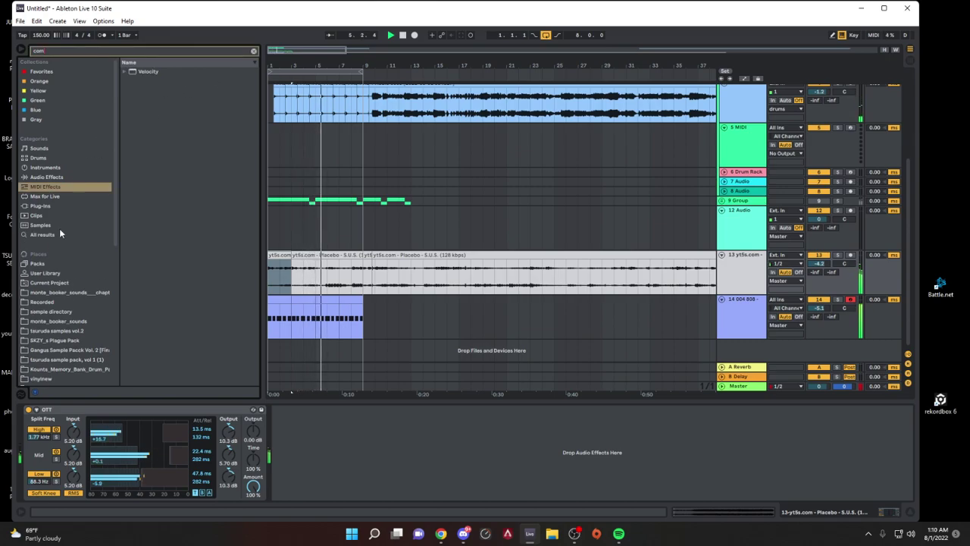
click(169, 73)
drag(169, 73, 306, 464)
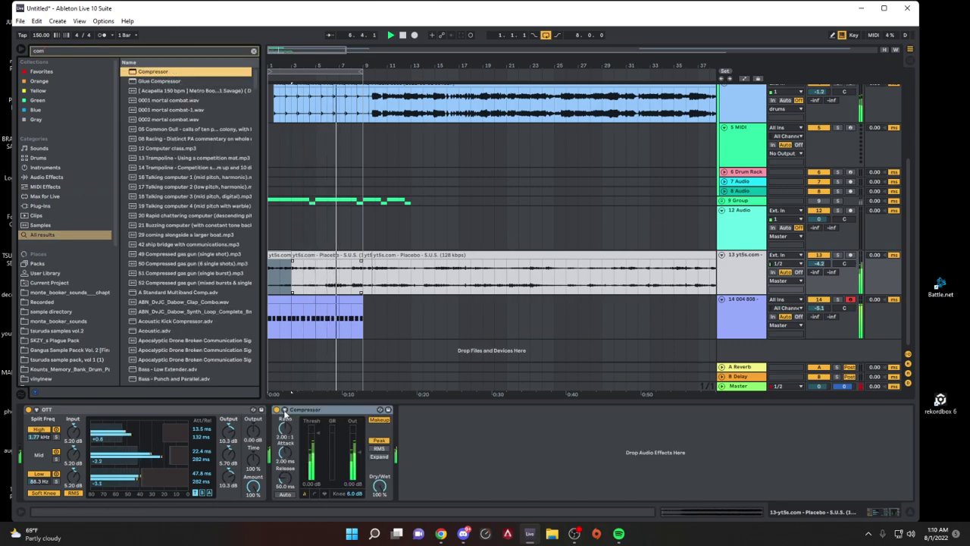
Step: Duplicate the Placebo track's Compressor and sidechain the copy from kick/snare
click(306, 411)
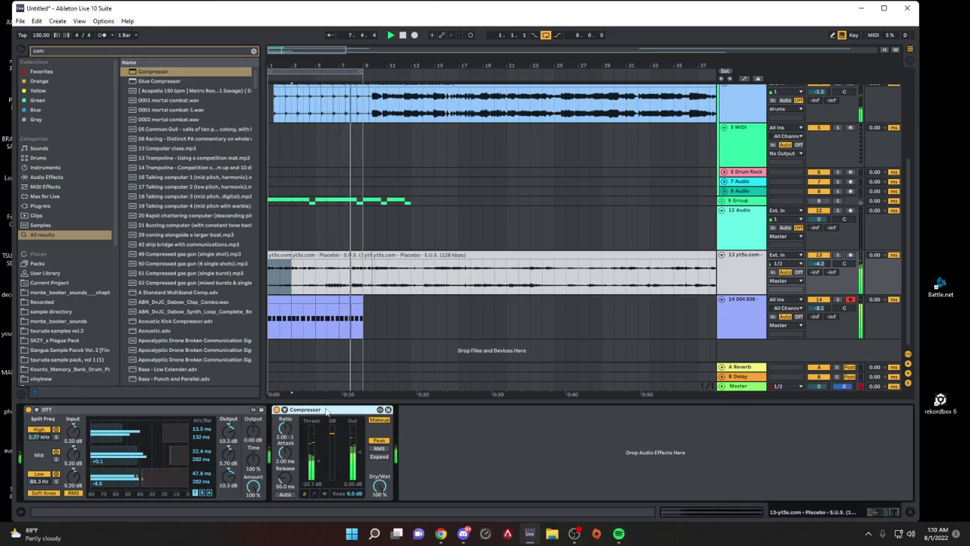
key(ctrl+d)
click(412, 410)
click(418, 435)
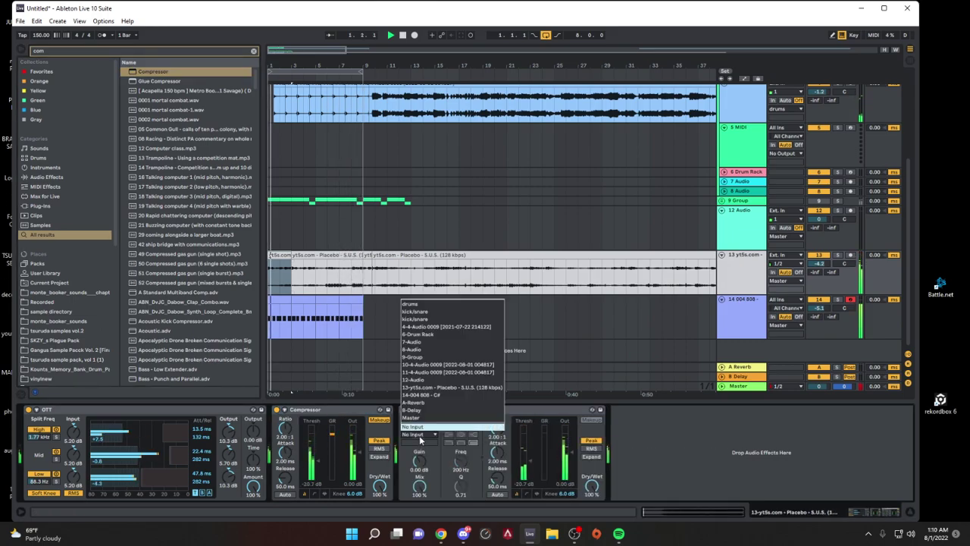
click(440, 319)
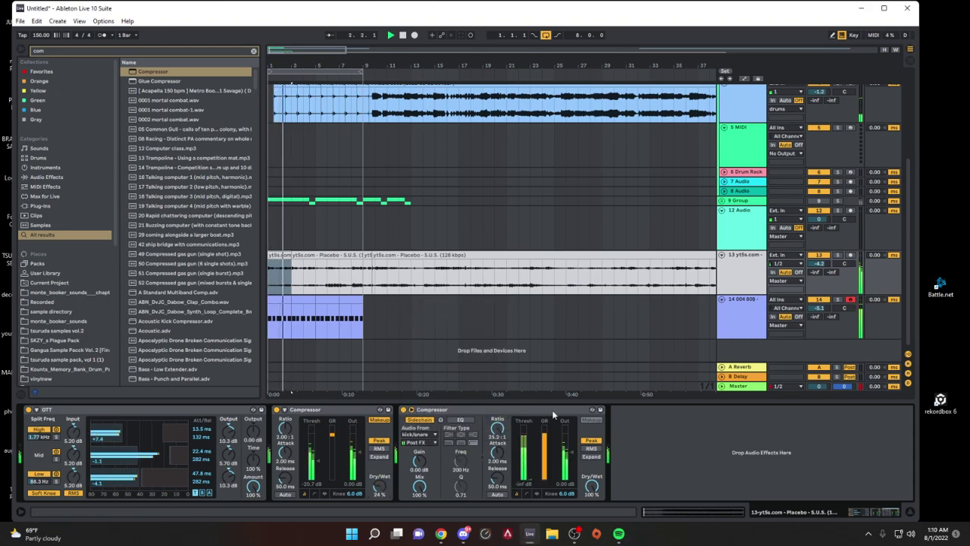
Step: Set the sidechained Compressor's ratio and a threshold of about -40 dB, and reduce OTT's amount to 79% while adjusting its high split frequency
mouse_move(500, 434)
mouse_down()
mouse_move(500, 454)
mouse_move(522, 472)
mouse_move(498, 497)
mouse_up()
drag(499, 436, 500, 427)
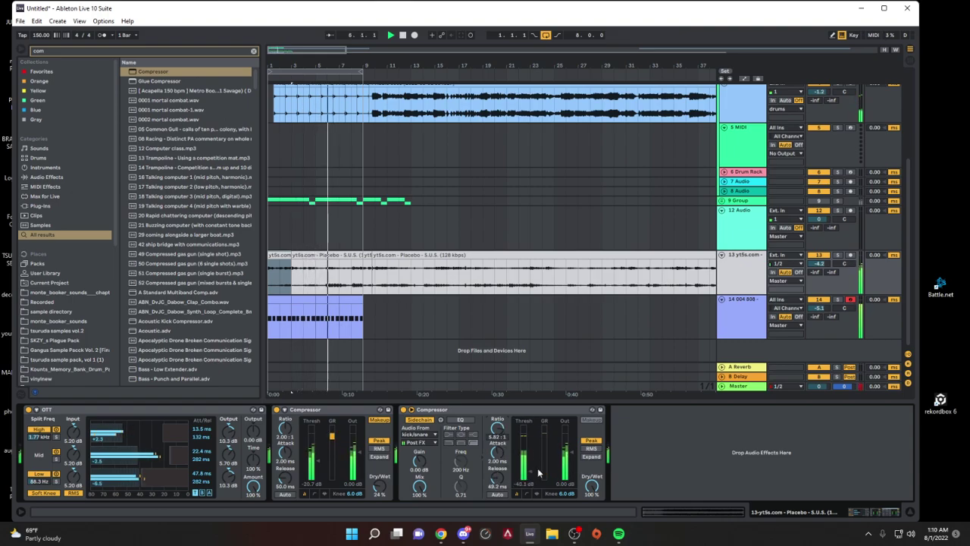
drag(253, 487, 253, 503)
drag(43, 437, 43, 442)
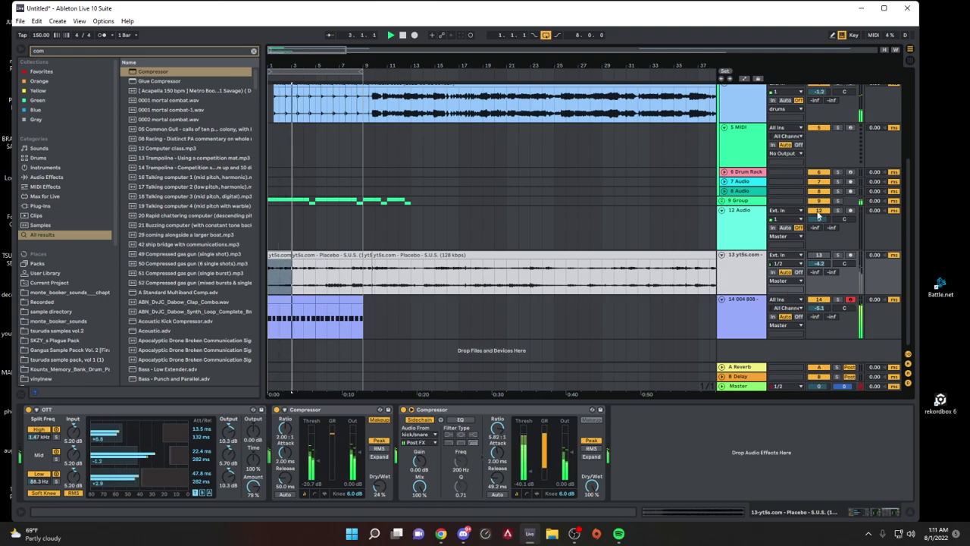
Step: Audition the beat with the Placebo track deactivated, briefly soloing the Group track and switching the 808 off and on
click(838, 200)
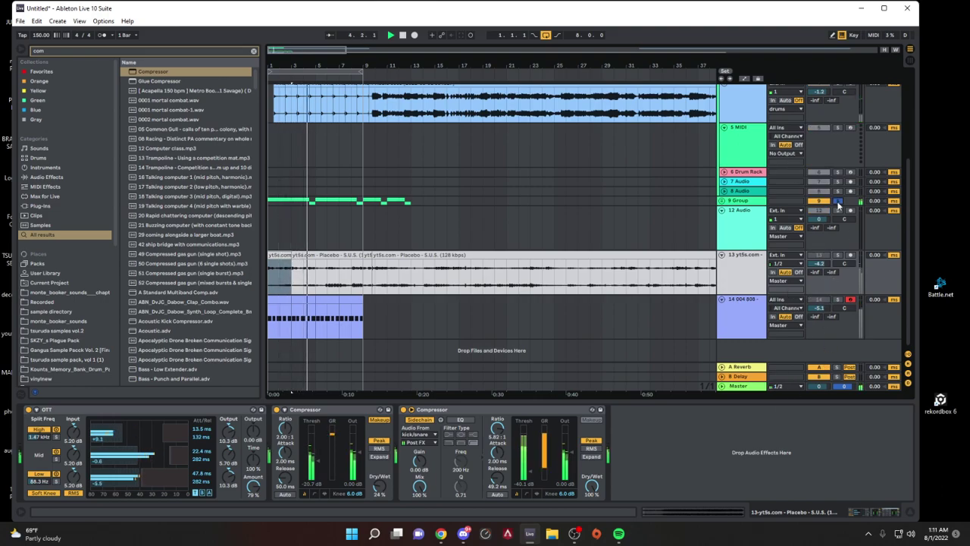
click(837, 200)
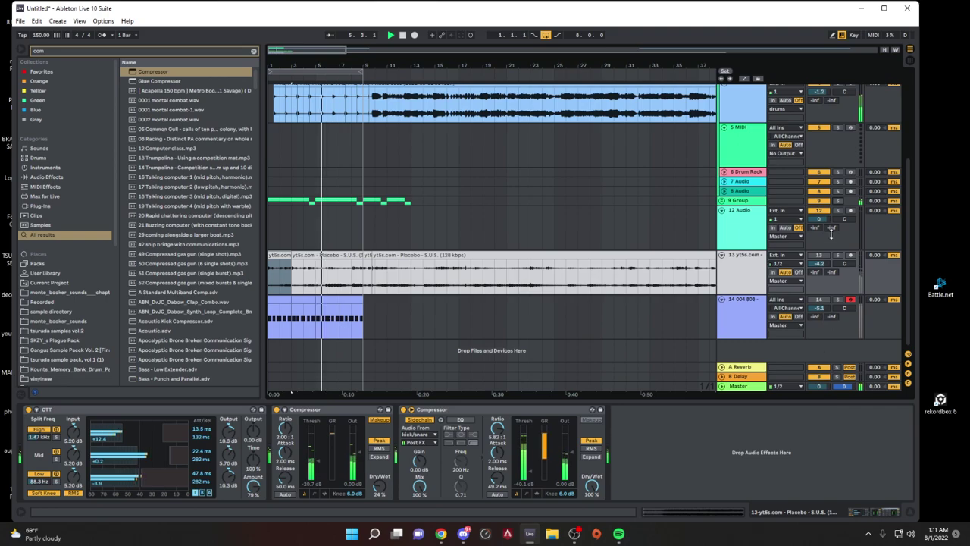
click(820, 311)
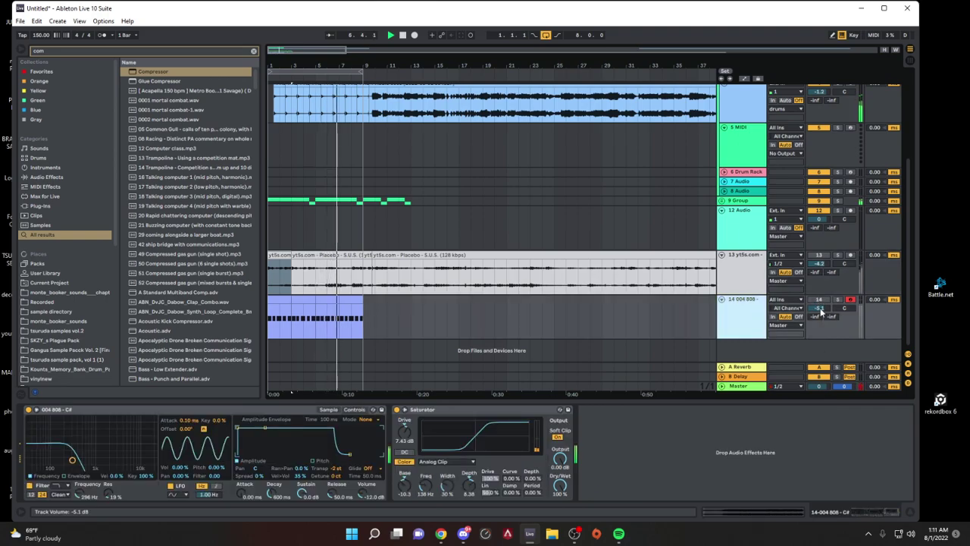
click(818, 300)
key(space)
key(space)
key(space)
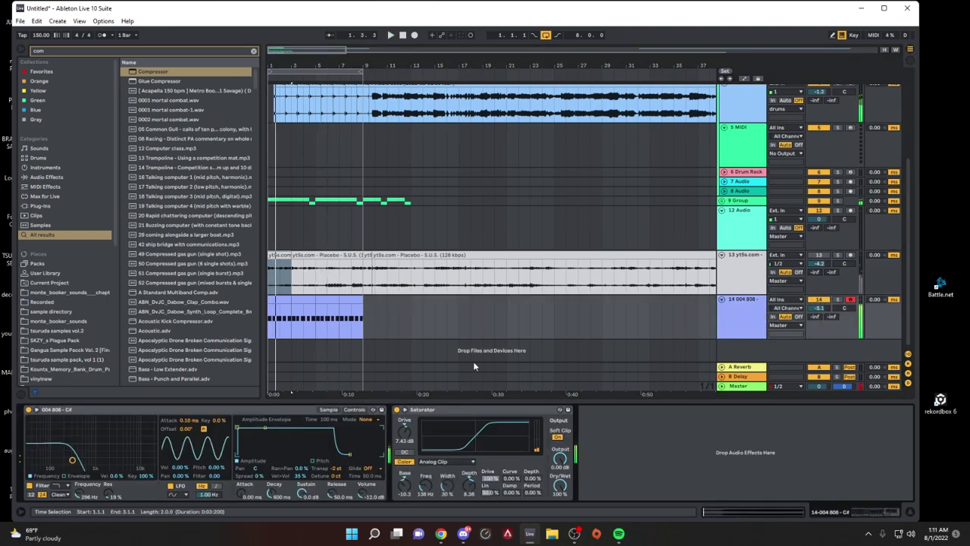
key(space)
Step: Adjust the 808's Simpler, setting the filter frequency to 187 Hz and the amplitude sustain to -5.3 dB
drag(72, 460, 102, 465)
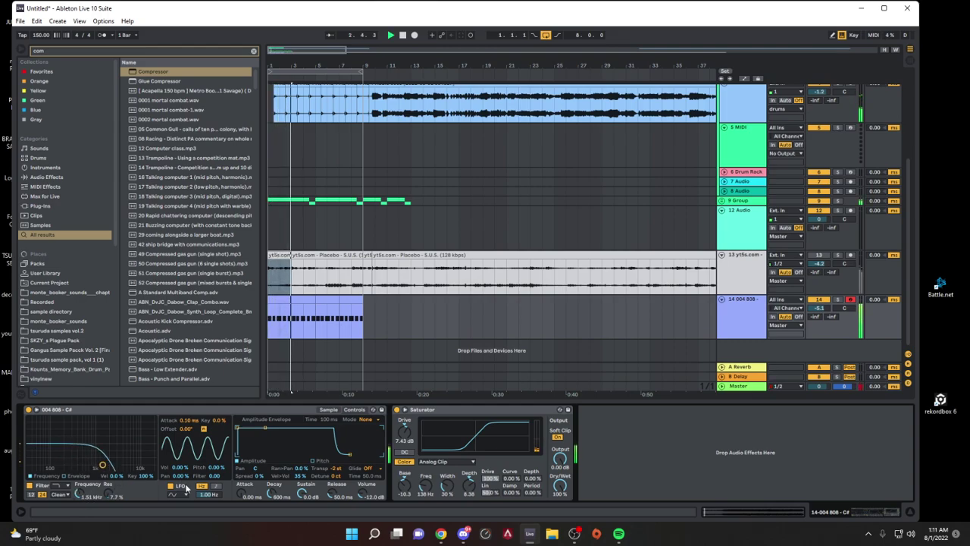
drag(335, 495, 335, 462)
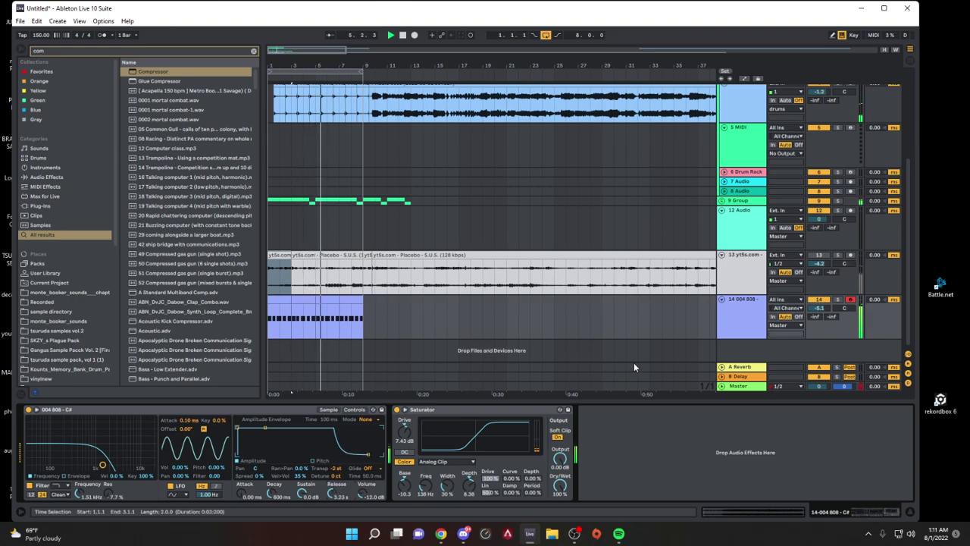
key(ctrl+z)
click(743, 319)
click(505, 468)
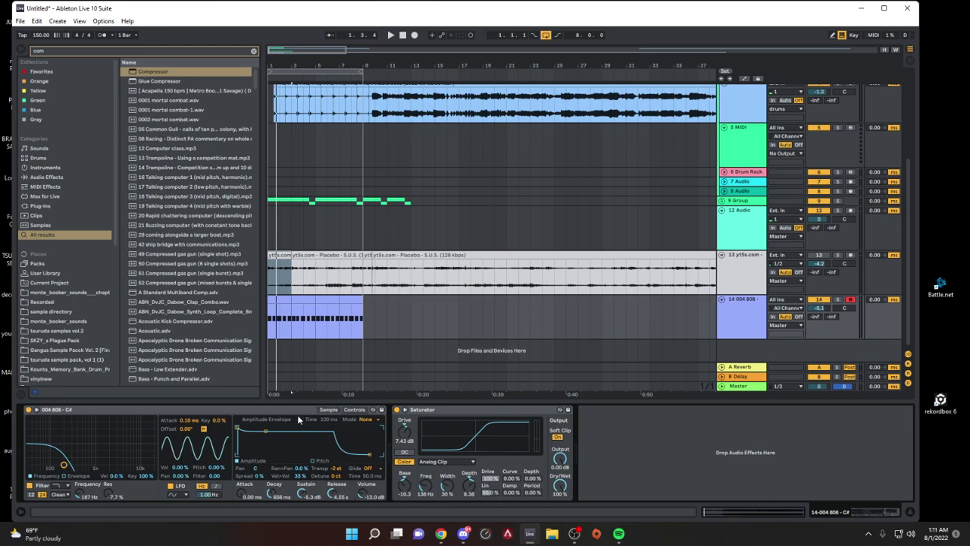
Step: Show the 808's sample view in Simpler and limit it to 1 voice
click(328, 410)
click(195, 475)
click(195, 363)
key(space)
Step: Set the 808's release to 1.08 s and its Saturator drive to 16 dB
drag(331, 493, 331, 523)
drag(404, 433, 404, 418)
key(space)
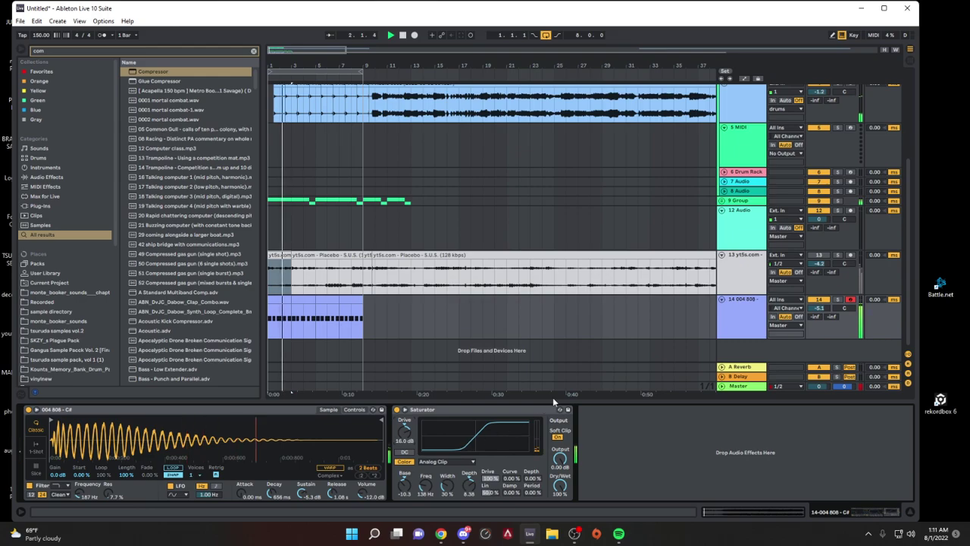
Step: Set the 808's filter frequency to 213 Hz with 49% resonance and restart playback
drag(84, 494, 107, 481)
key(space)
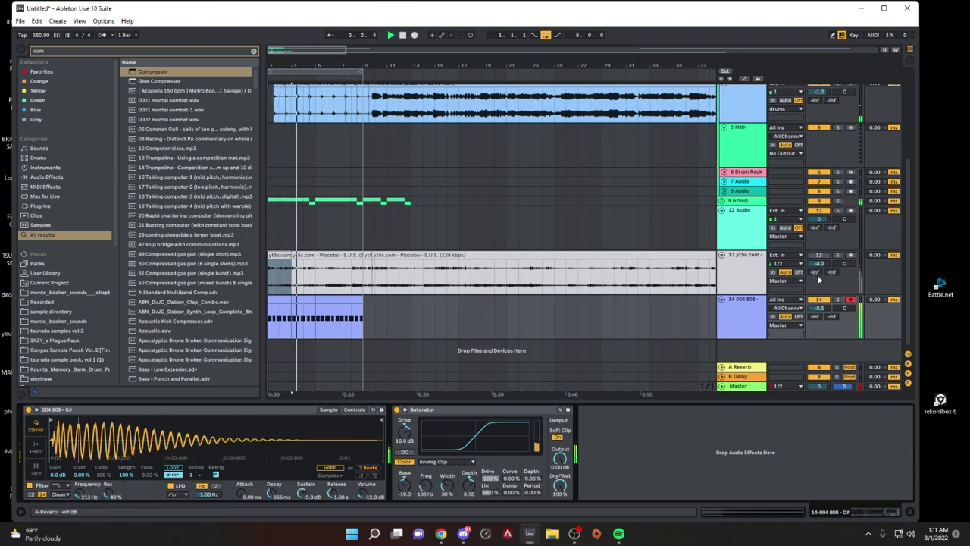
Step: Unfold the Group track, raise its volume to 0.9 dB and set its second Auto Pan's amount to 77.8%
click(837, 200)
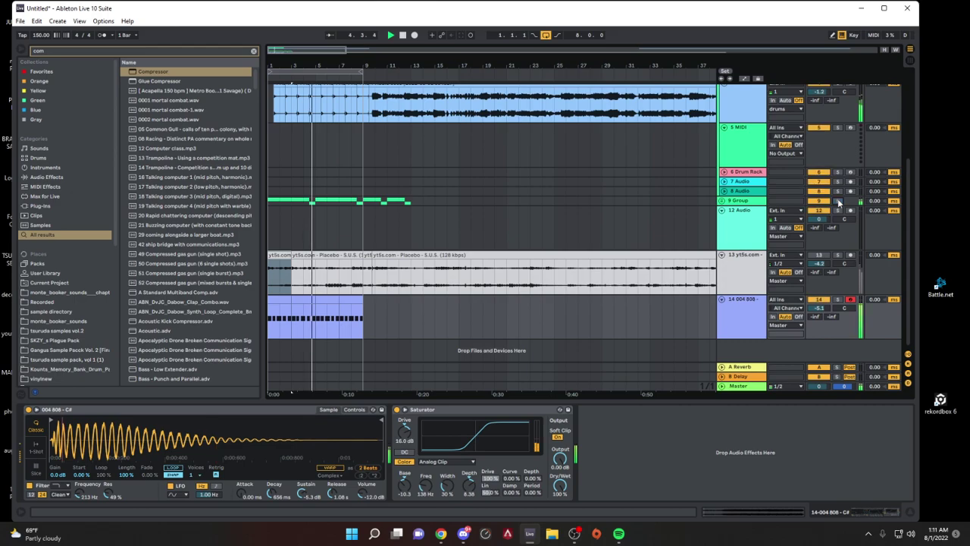
click(723, 200)
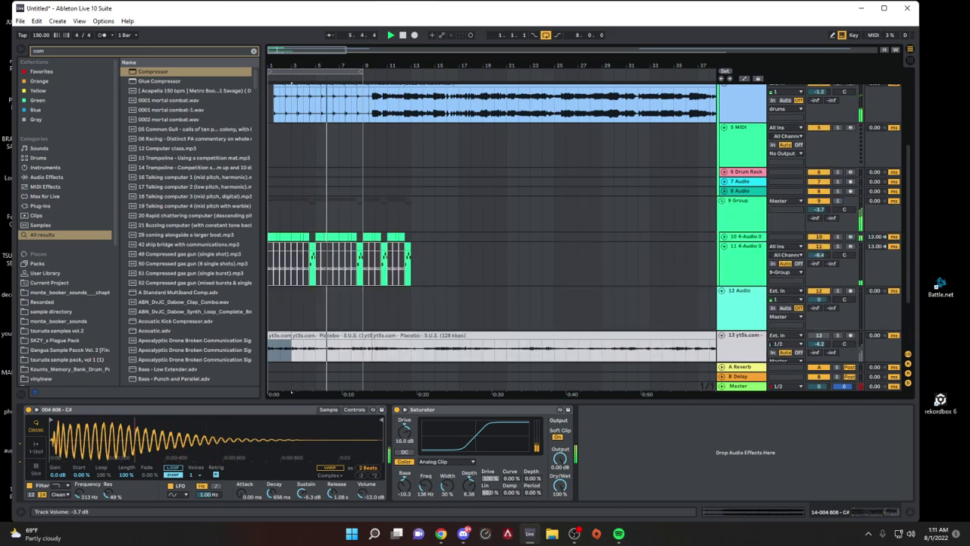
click(811, 213)
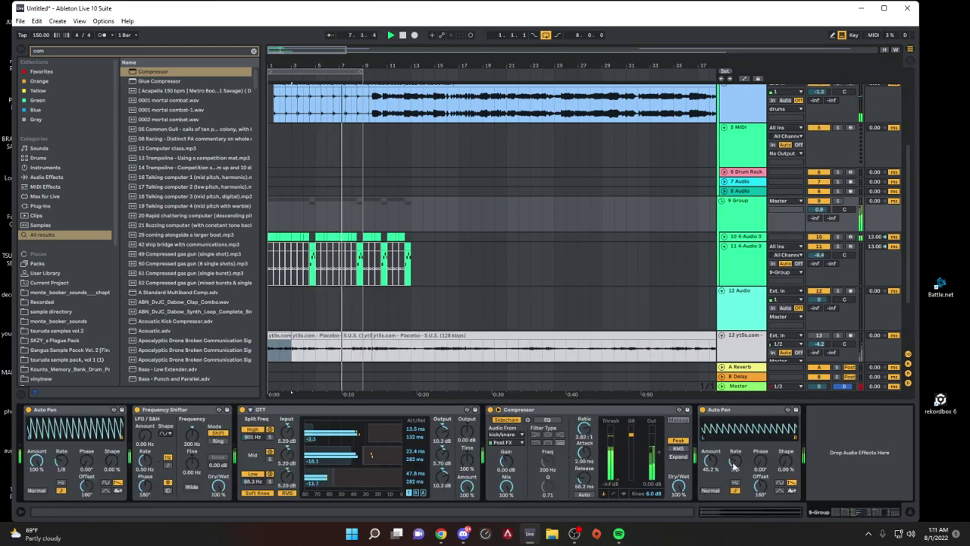
drag(710, 464, 710, 425)
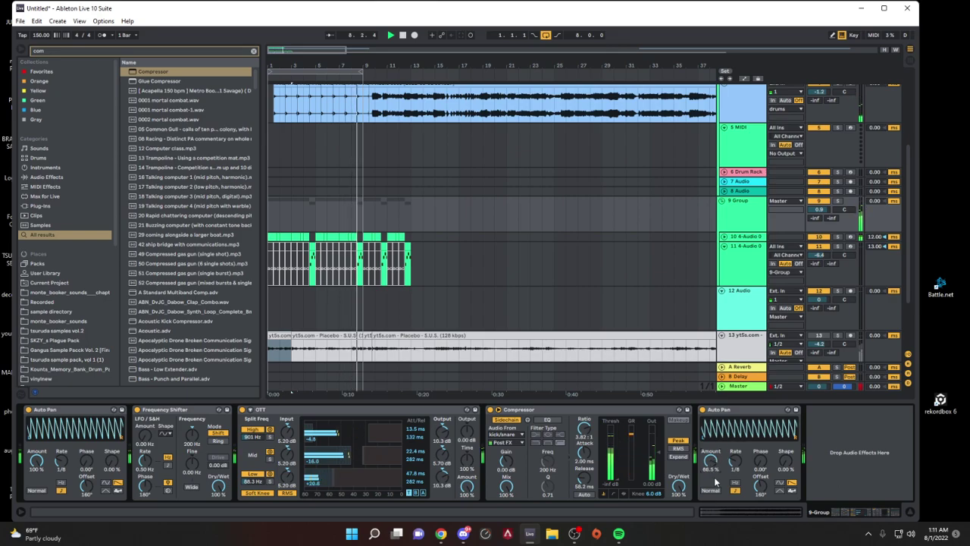
drag(712, 463, 711, 470)
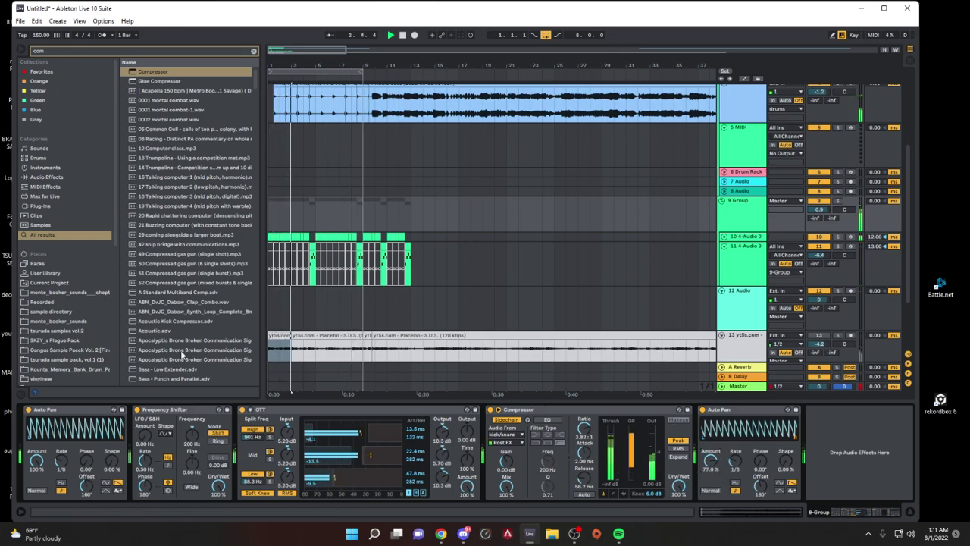
Step: Switch off the Group track's Compressor and solo the Group track during playback
key(space)
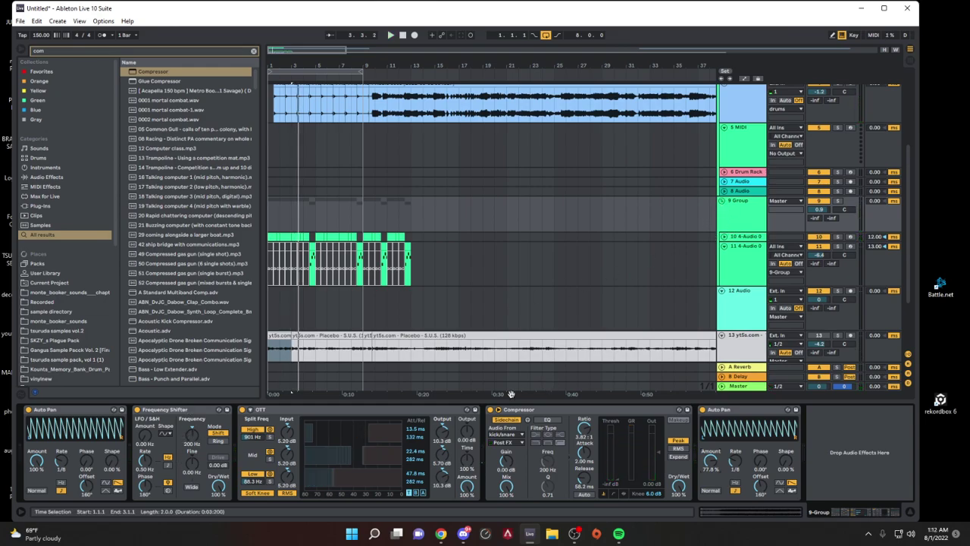
key(space)
click(490, 410)
right_click(742, 208)
click(839, 203)
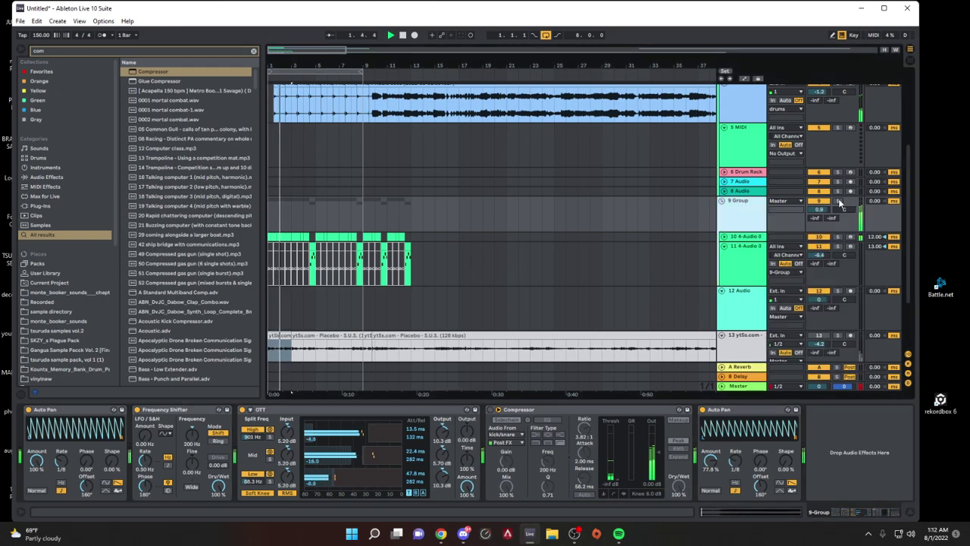
Step: Fold the Group track and insert a new audio track directly below it
click(722, 200)
right_click(745, 200)
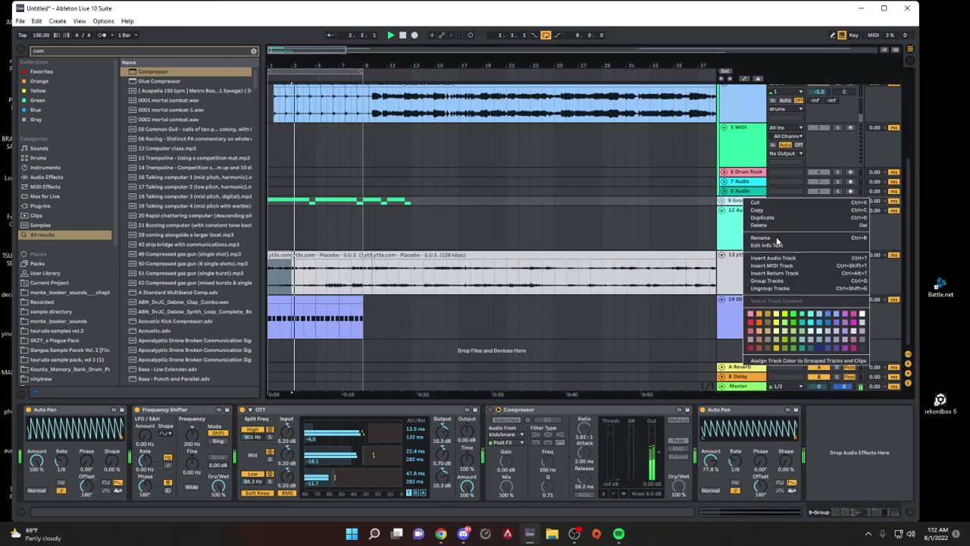
click(773, 257)
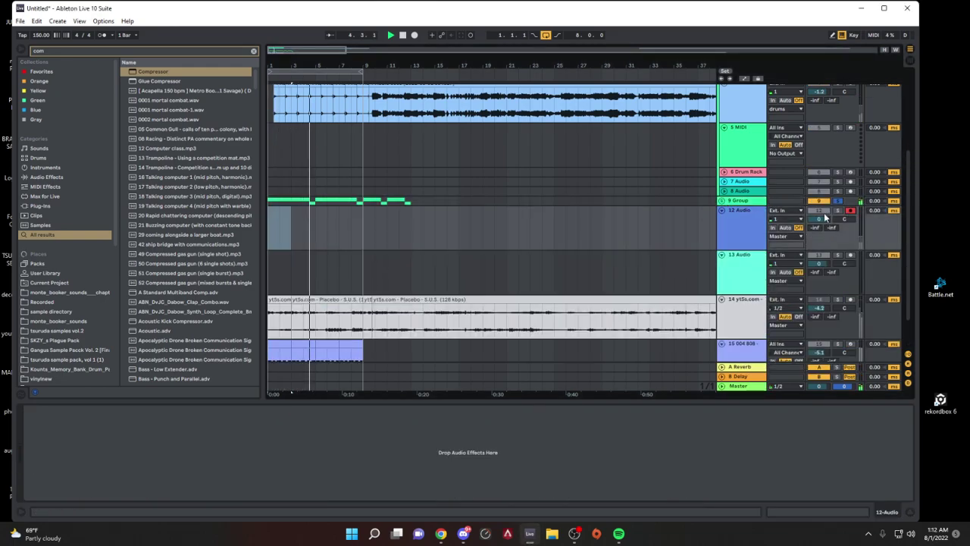
Step: Set the new audio track's input to 9-Group and record the group's output onto it
click(788, 210)
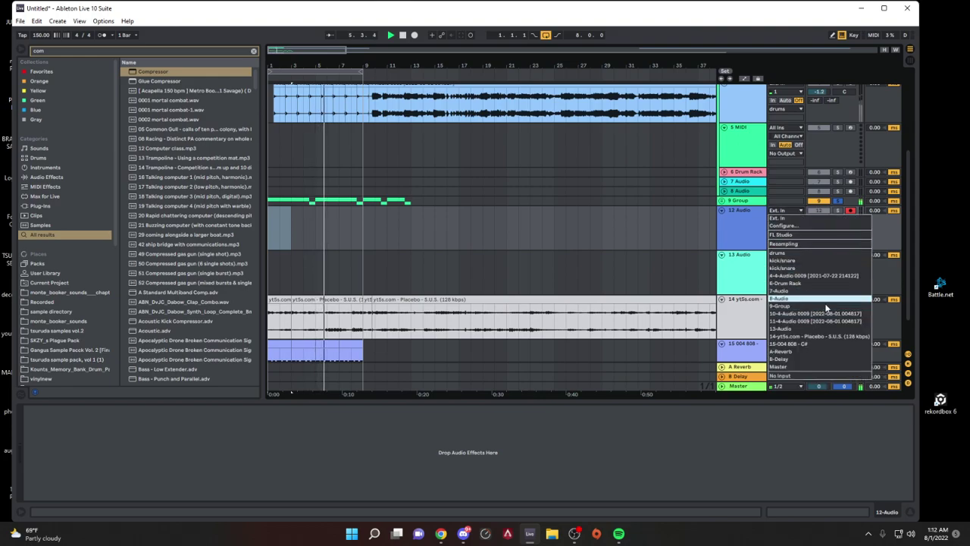
click(826, 305)
click(414, 35)
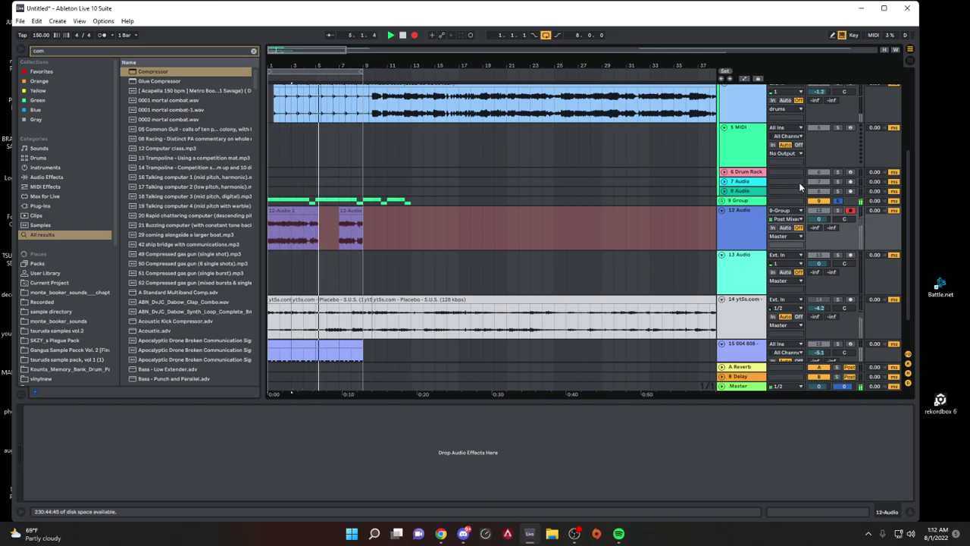
key(space)
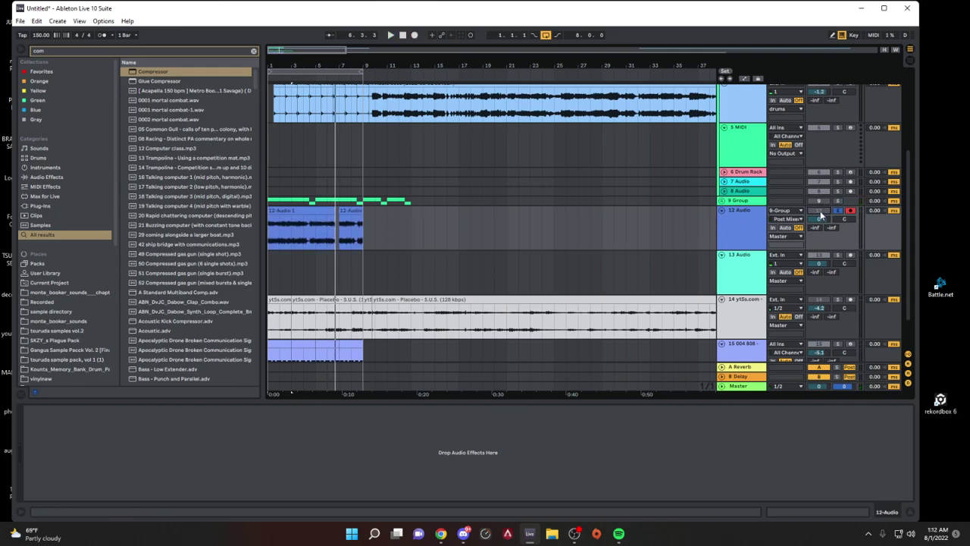
Step: Place the Group track's sidechained Compressor on the 12 Audio track and restart playback
click(750, 203)
drag(635, 421, 617, 396)
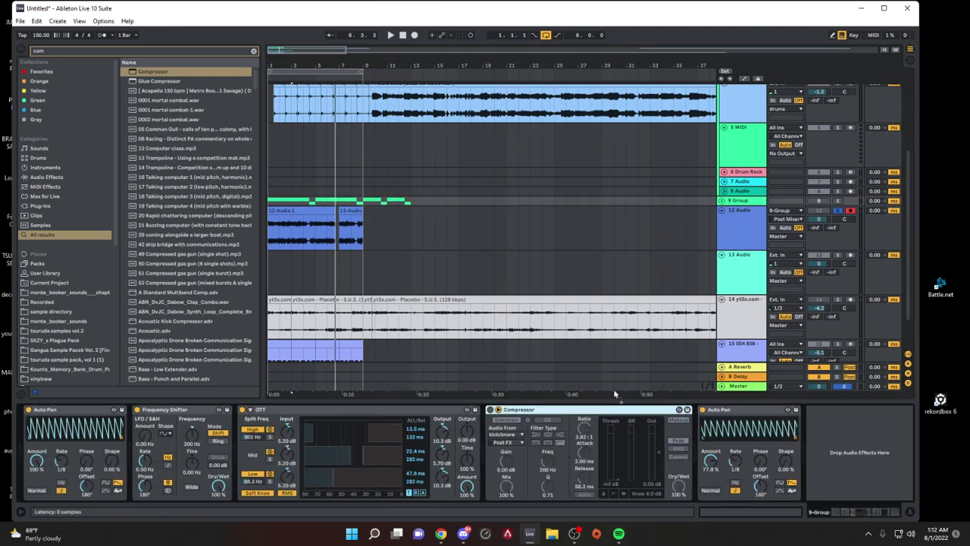
drag(506, 228, 506, 227)
key(space)
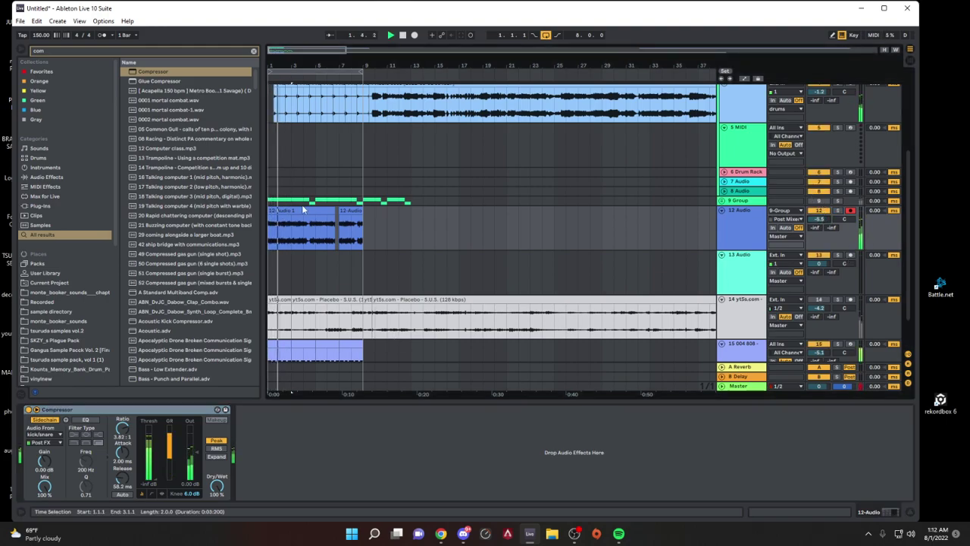
Step: Open the first recorded clip on the 12 Audio track, transpose it to 12 st and restart playback
click(288, 220)
key(space)
key(space)
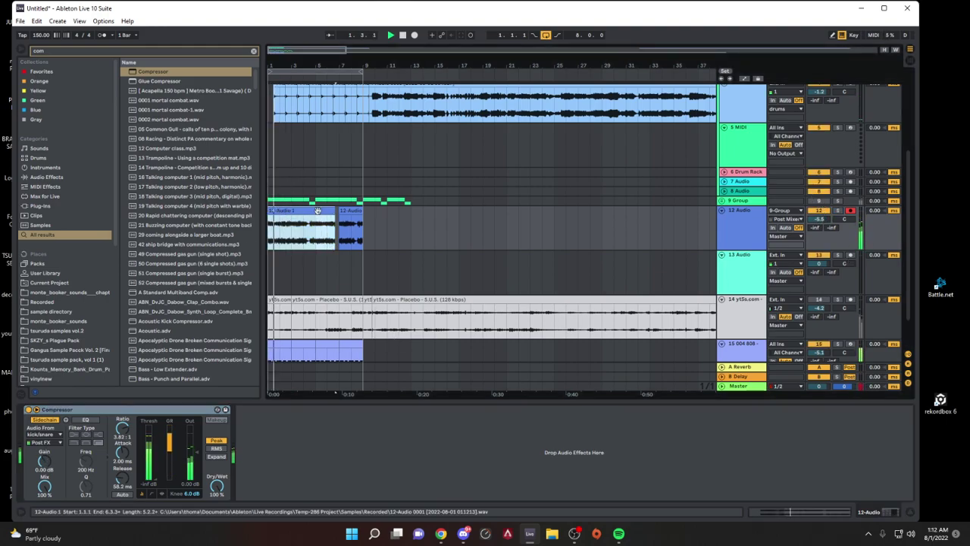
double_click(319, 219)
key(space)
mouse_move(71, 379)
mouse_down()
mouse_move(72, 367)
mouse_move(72, 385)
mouse_up()
key(space)
key(space)
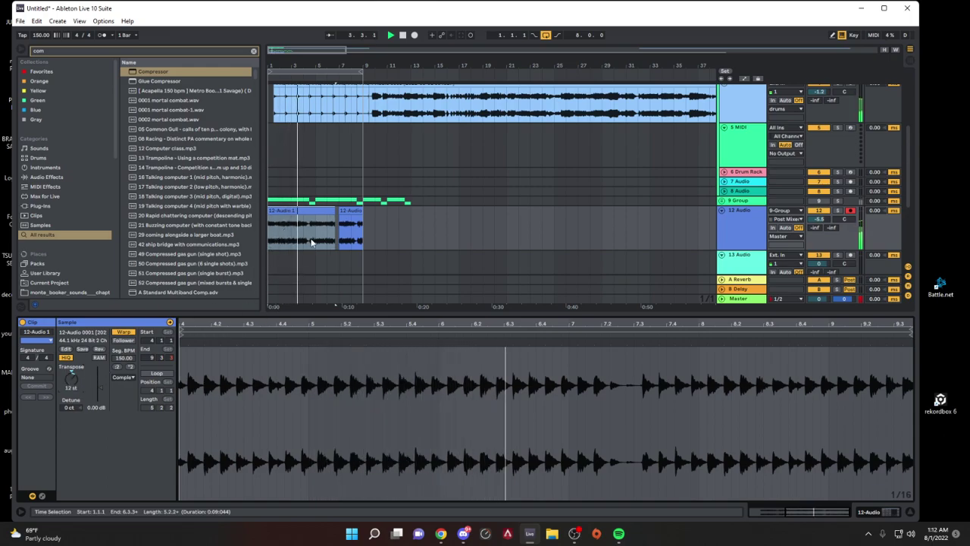
Step: Duplicate the one-bar section at bar 4 of the 12 Audio recording across bars 5 to 8
mouse_move(304, 232)
mouse_down()
mouse_move(271, 214)
mouse_move(308, 225)
mouse_up()
key(space)
key(space)
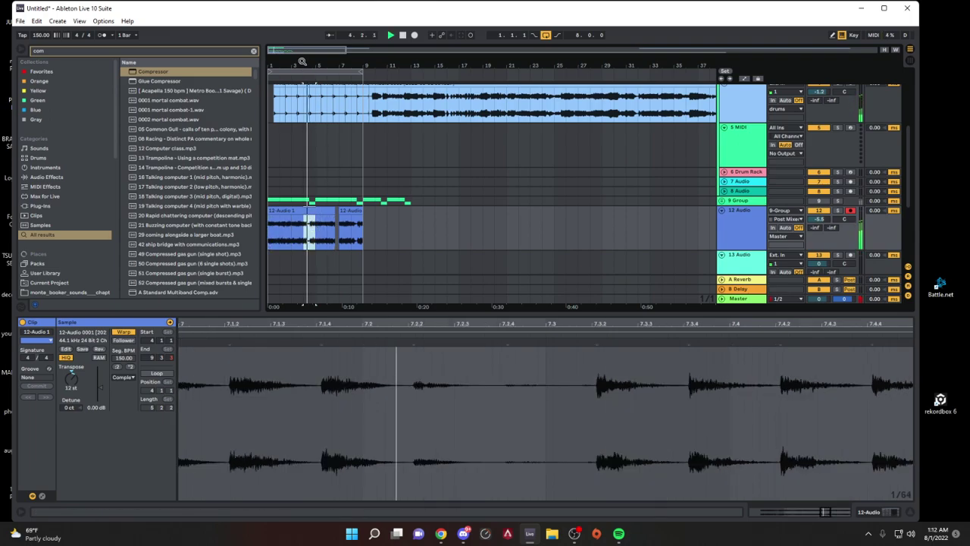
drag(302, 63, 303, 67)
key(Right)
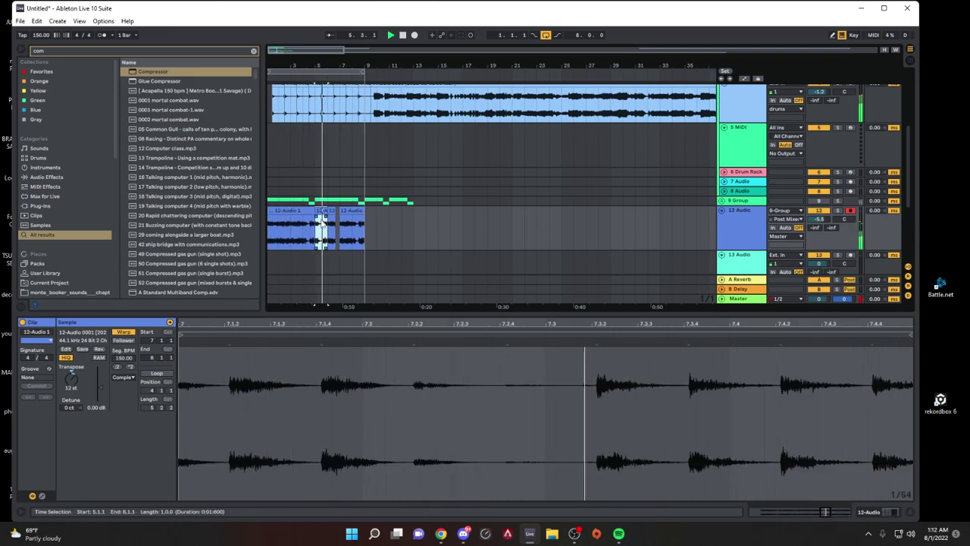
key(Right)
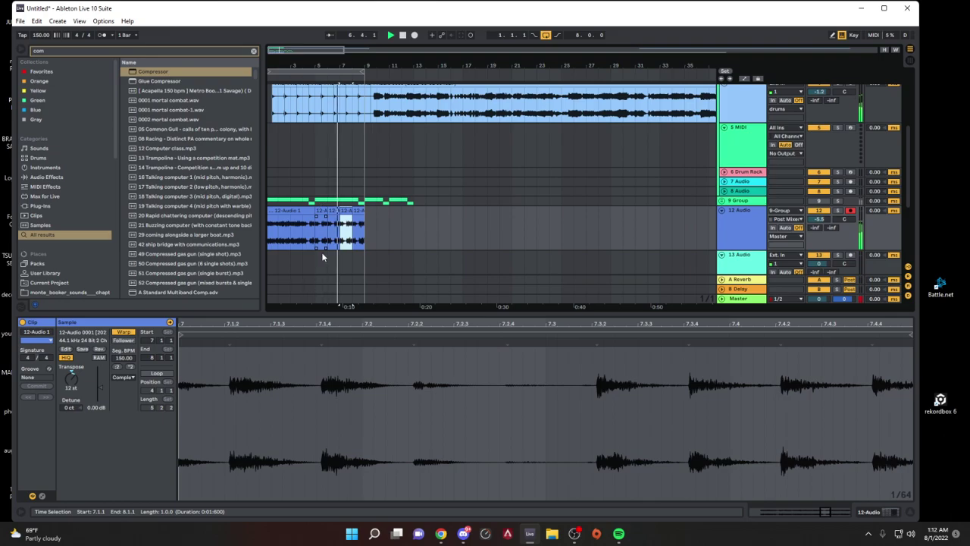
key(ctrl+d)
Step: Duplicate the half-bar section just before bar 5 on the 12 Audio track repeatedly through bars 5 to 8
drag(301, 66, 322, 126)
key(space)
drag(359, 236, 372, 239)
key(space)
key(ctrl+d)
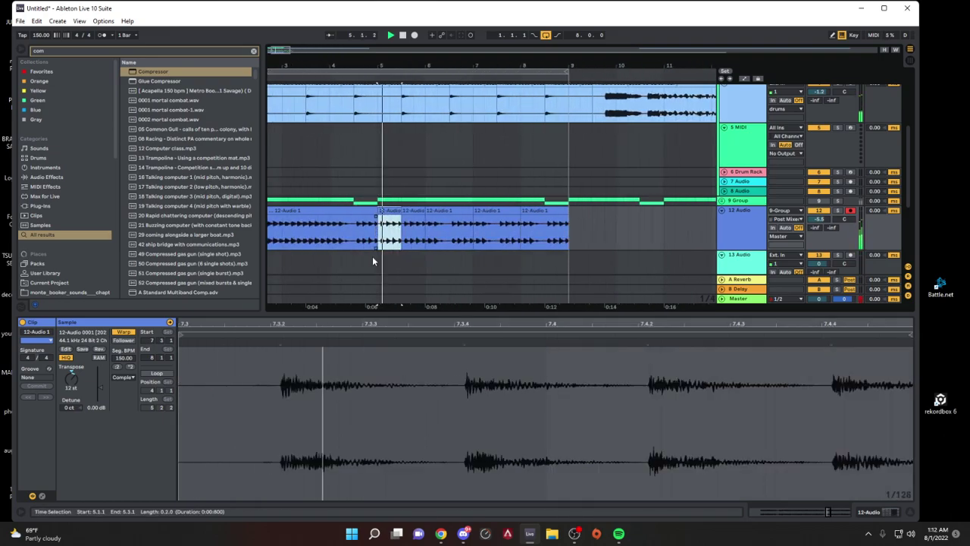
key(ctrl+d)
key(ctrl+d)
key(ctrl+d)
key(ctrl+d)
key(ctrl+d)
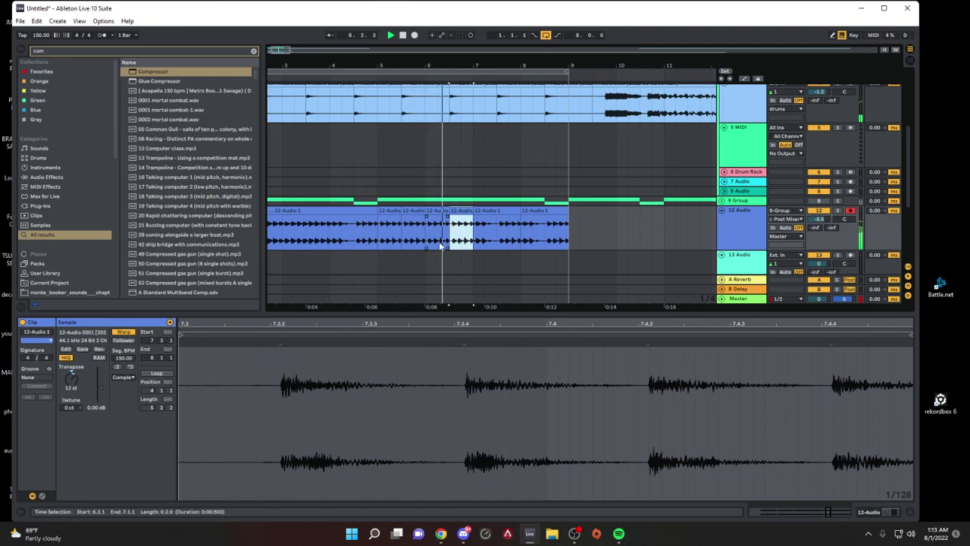
key(ctrl+d)
key(ctrl+d)
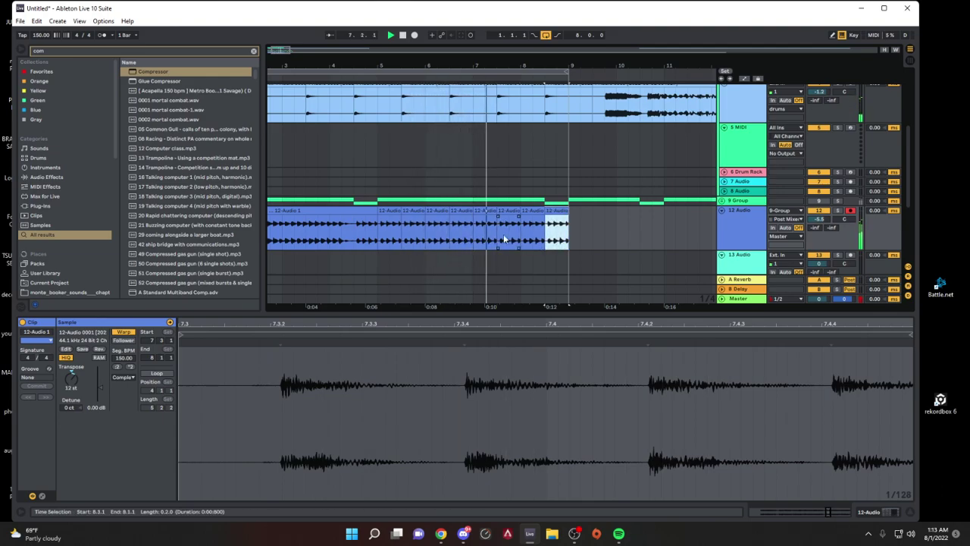
Step: Extend the 12 Audio clip at bar 5 to two bars and duplicate it over bars 7 and 8
click(394, 212)
drag(397, 214, 473, 208)
key(ctrl+d)
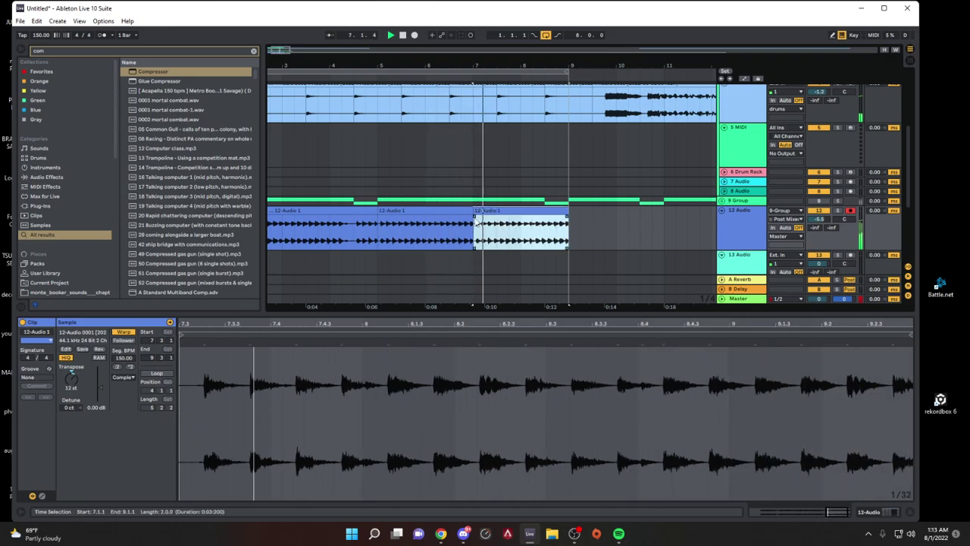
Step: Set the 12 Audio track's Compressor threshold to -31.0 dB and restart playback
click(749, 221)
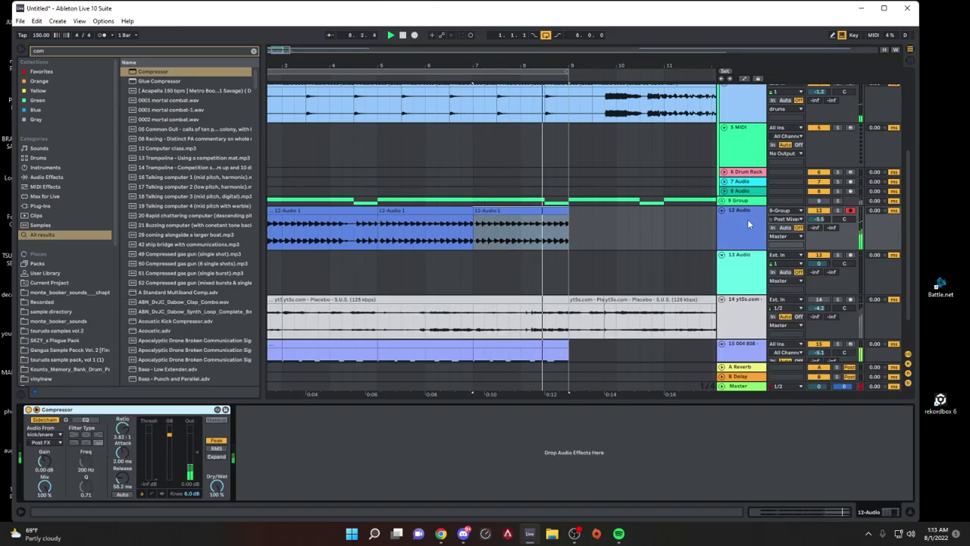
key(space)
drag(153, 483, 154, 460)
key(space)
key(space)
drag(457, 62, 456, 36)
key(space)
Step: Transpose the 12 Audio clip at bar 5 to 3 st and duplicate it over bars 7 and 8
double_click(359, 211)
key(space)
key(space)
drag(72, 380, 72, 393)
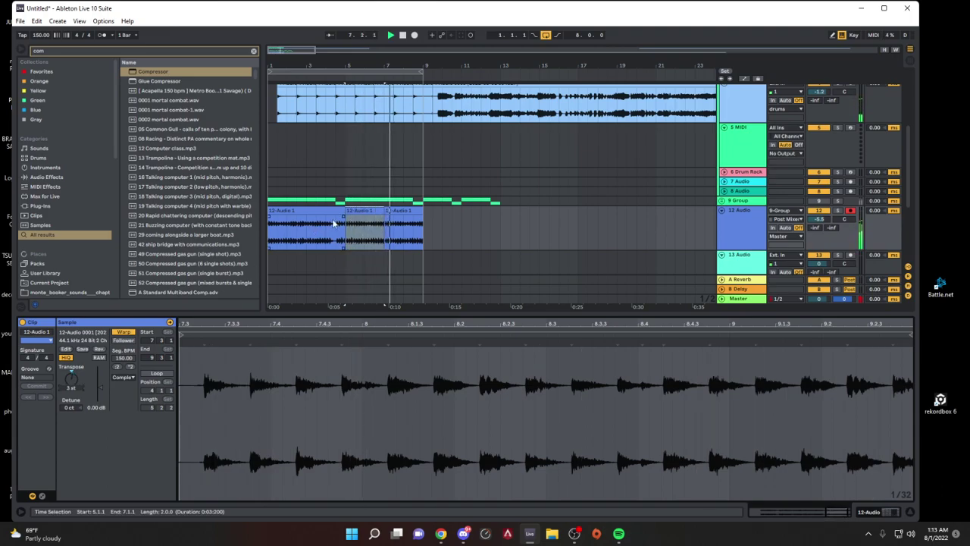
click(369, 209)
key(ctrl+d)
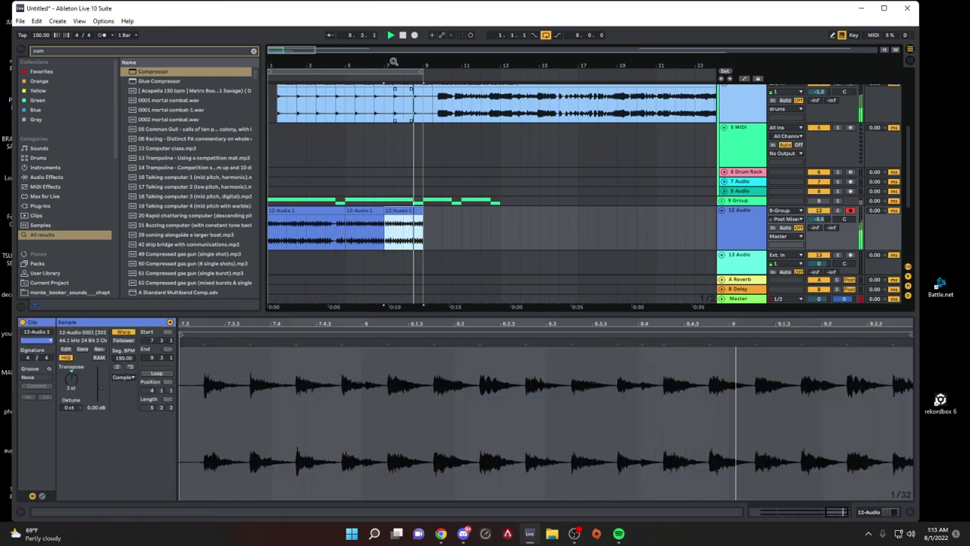
Step: Try a copy of the two-bar clip at the start of the 12 Audio track, transposed to -3 st
drag(394, 60, 393, 42)
drag(263, 210, 271, 210)
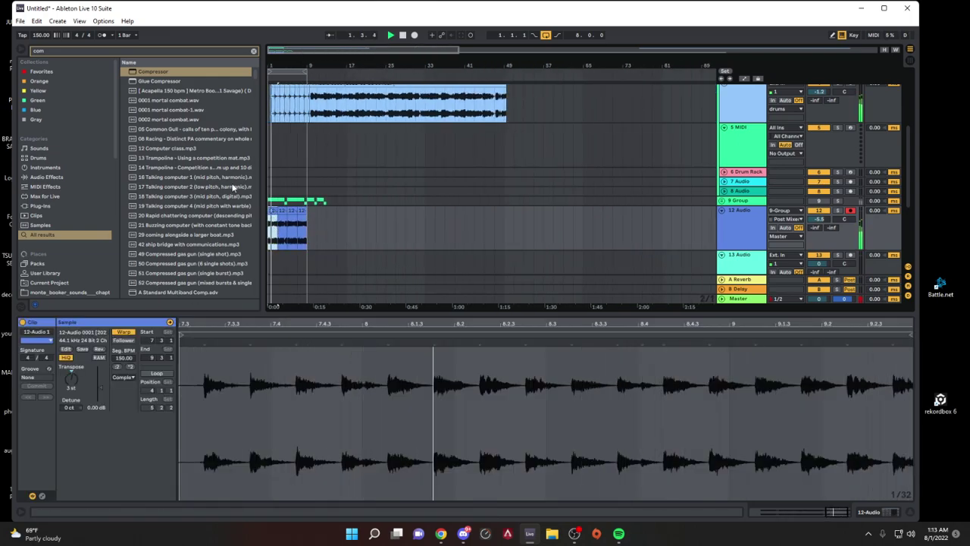
key(space)
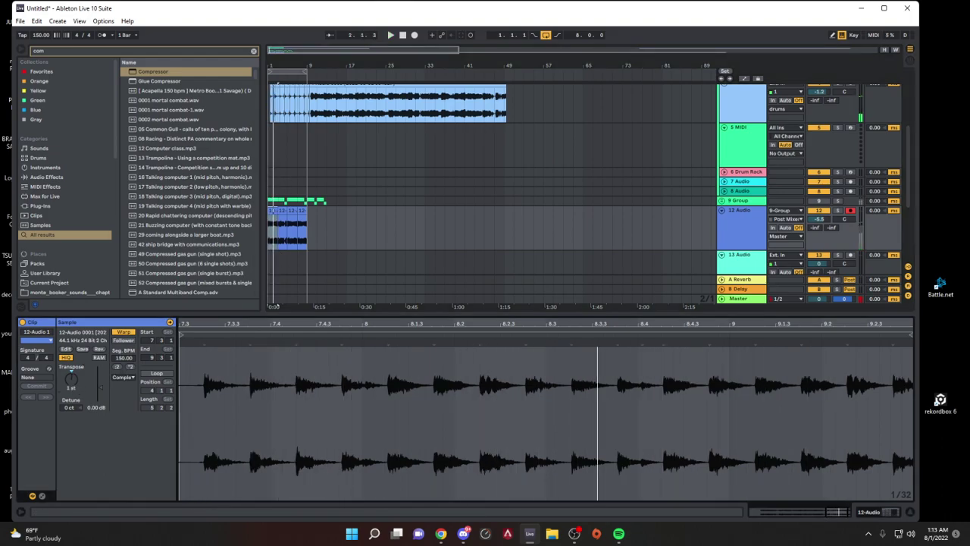
key(space)
key(space)
key(space)
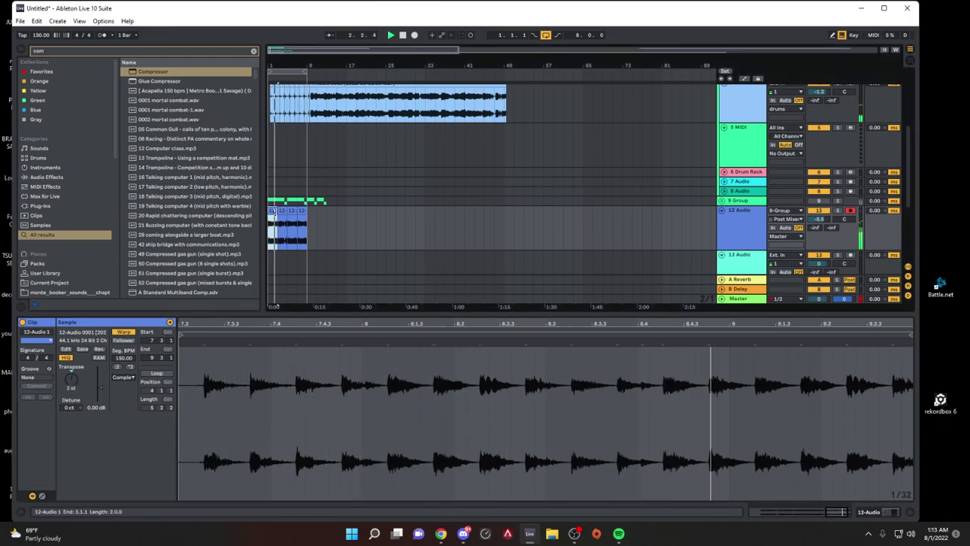
key(space)
drag(71, 378, 70, 386)
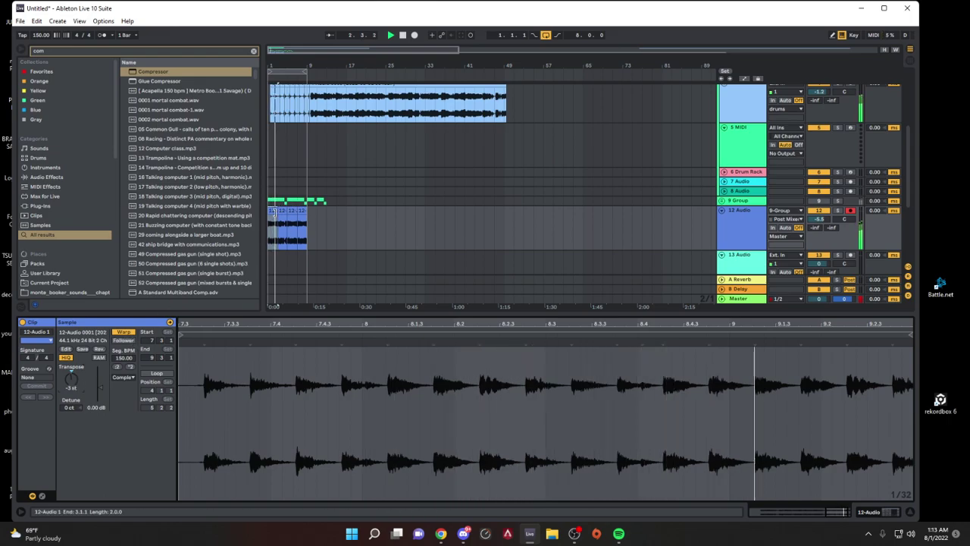
Step: Undo the recent edits to the opening clips on the 12 Audio track
click(277, 213)
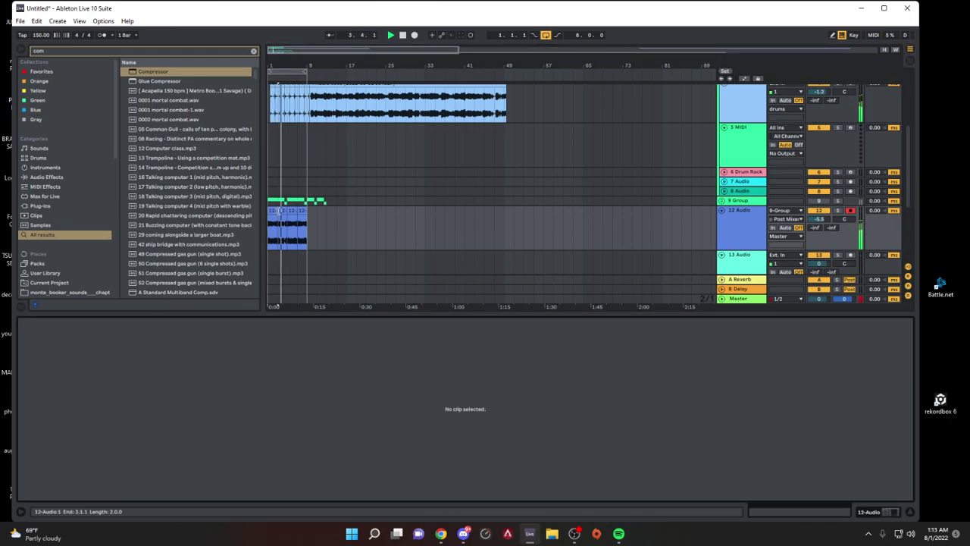
click(279, 216)
key(ctrl+z)
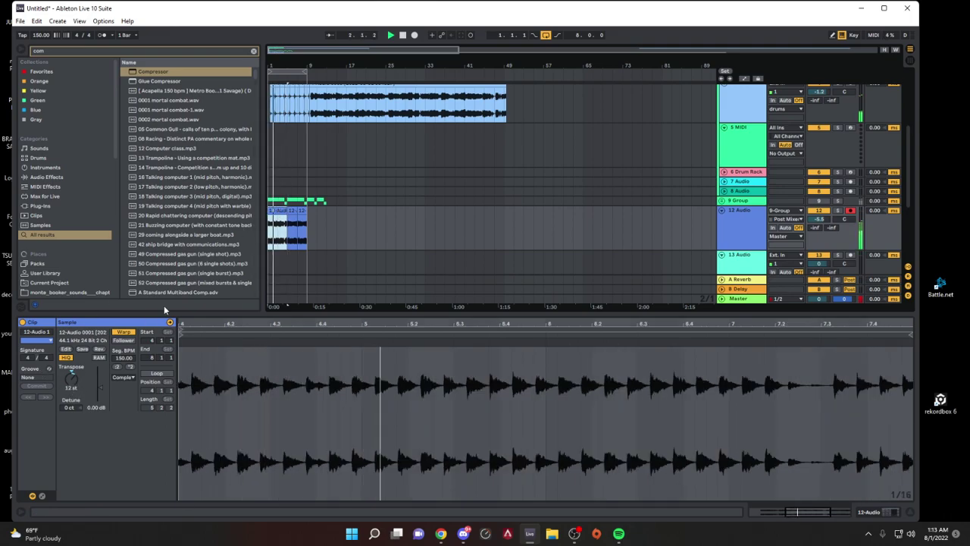
Step: Transpose the four-bar 12 Audio clip to -7 st and fill bars 1 to 8 with it
key(ctrl+d)
drag(69, 385, 69, 368)
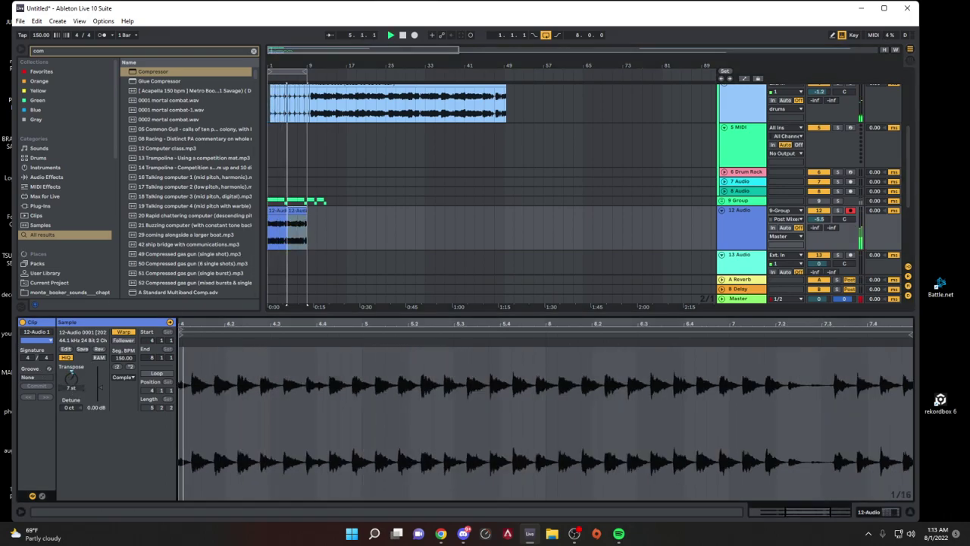
click(287, 219)
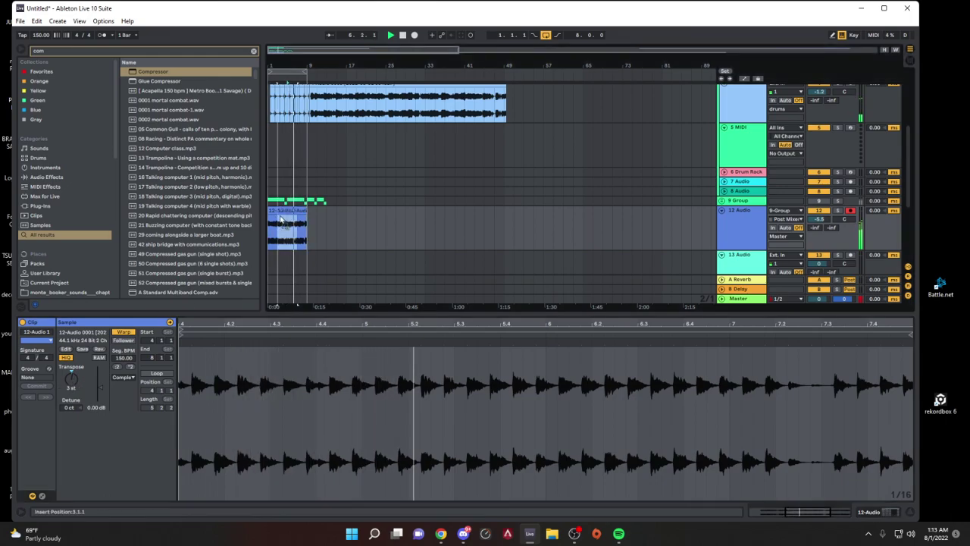
drag(71, 378, 71, 402)
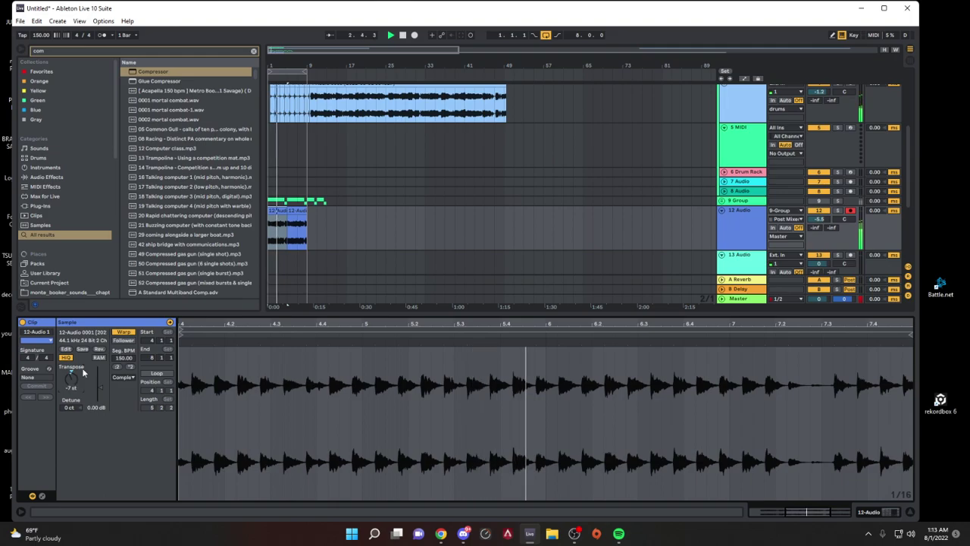
click(280, 235)
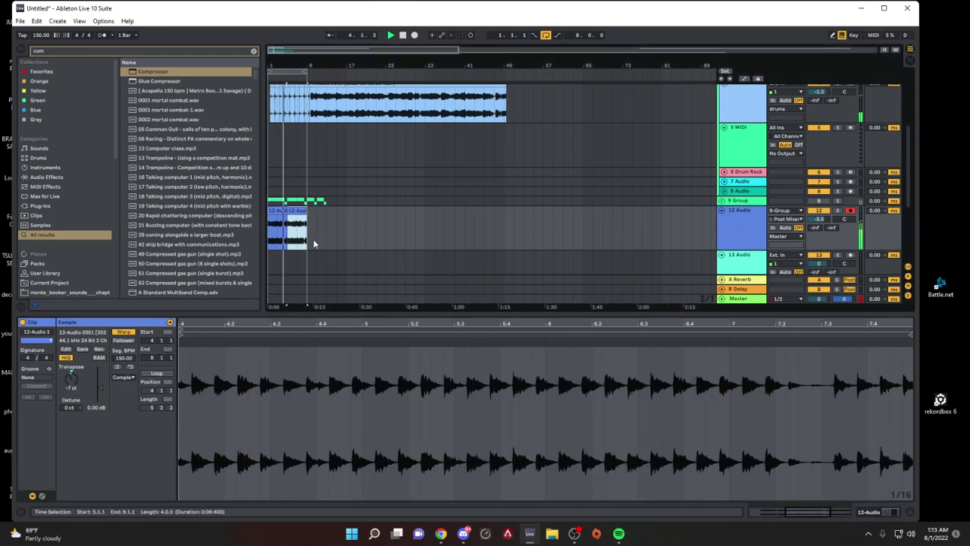
Step: Raise the 12 Audio track's volume to -1.8 dB and set its Compressor threshold to -17.1 dB
click(728, 227)
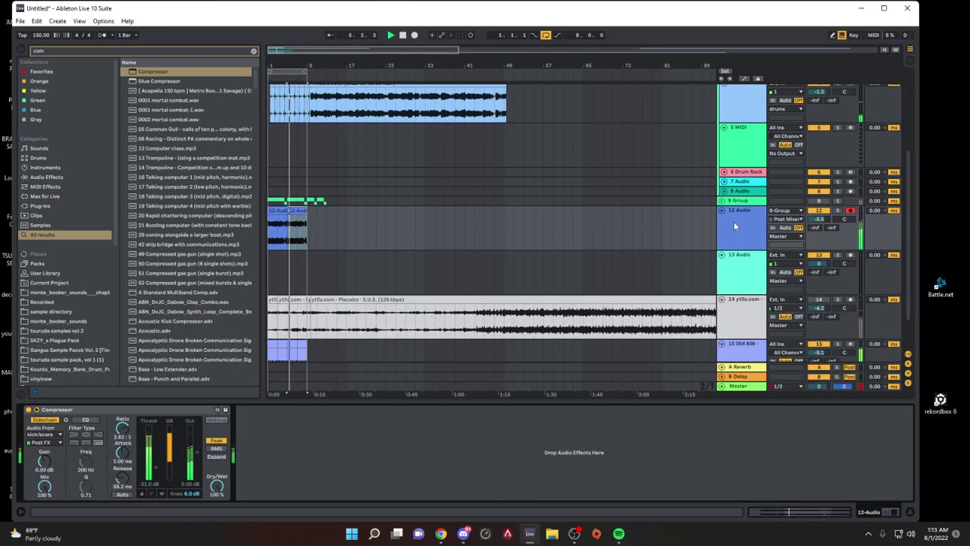
drag(822, 219, 822, 212)
drag(159, 466, 159, 453)
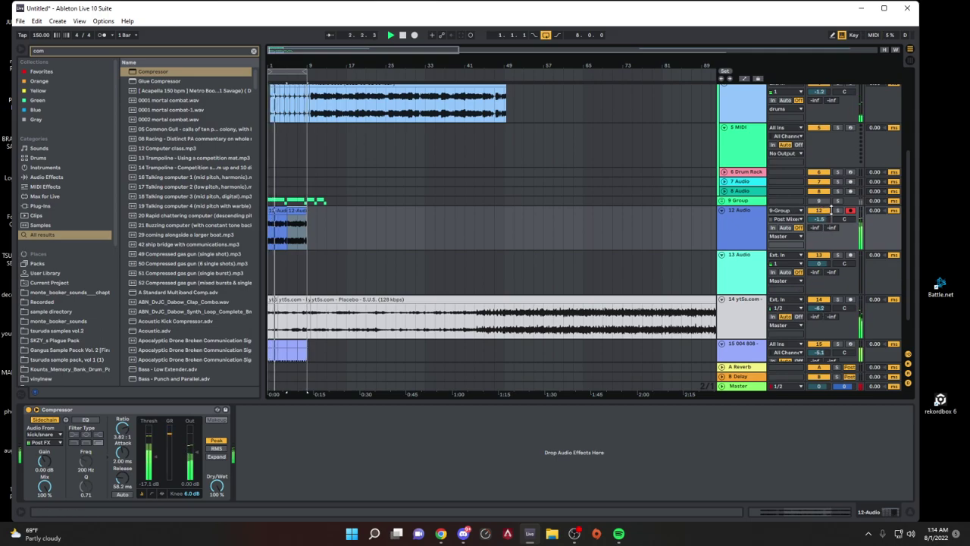
Step: Transpose the first 12 Audio clip to 5 st and set the track's volume to -1.9 dB
double_click(279, 210)
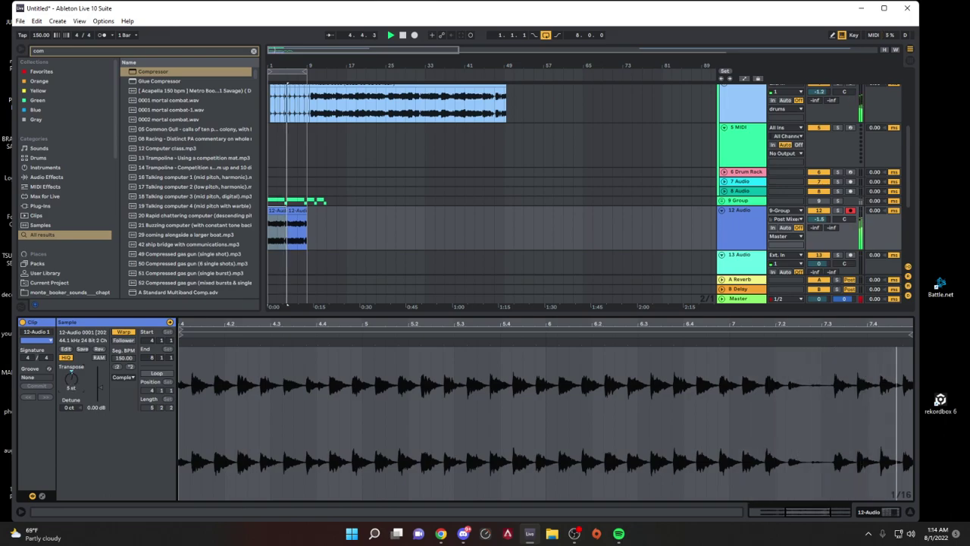
drag(822, 220, 822, 238)
Step: Audition the 12 Audio and Placebo - S.U.S. tracks together in solo, and return to the full mix
scroll(793, 261, down, 1)
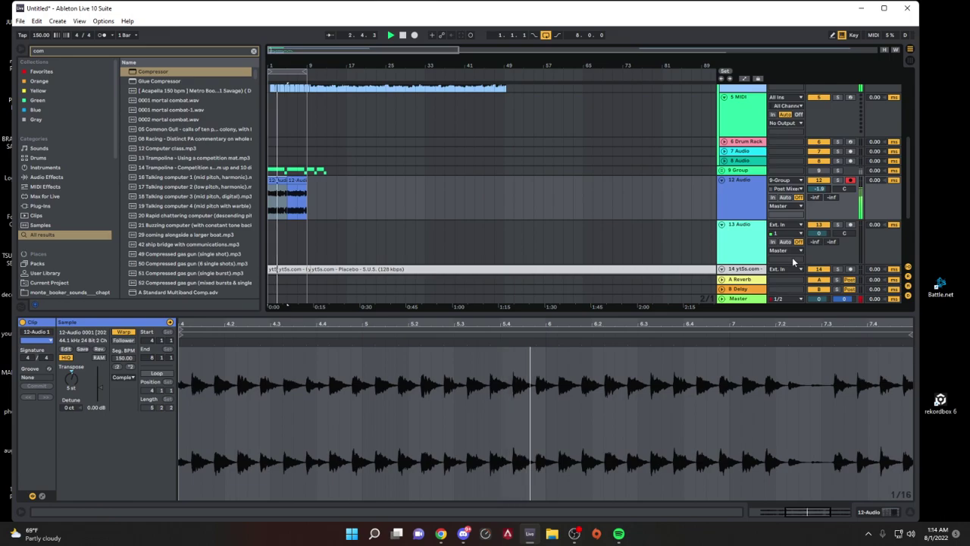
scroll(842, 241, down, 1)
click(840, 228)
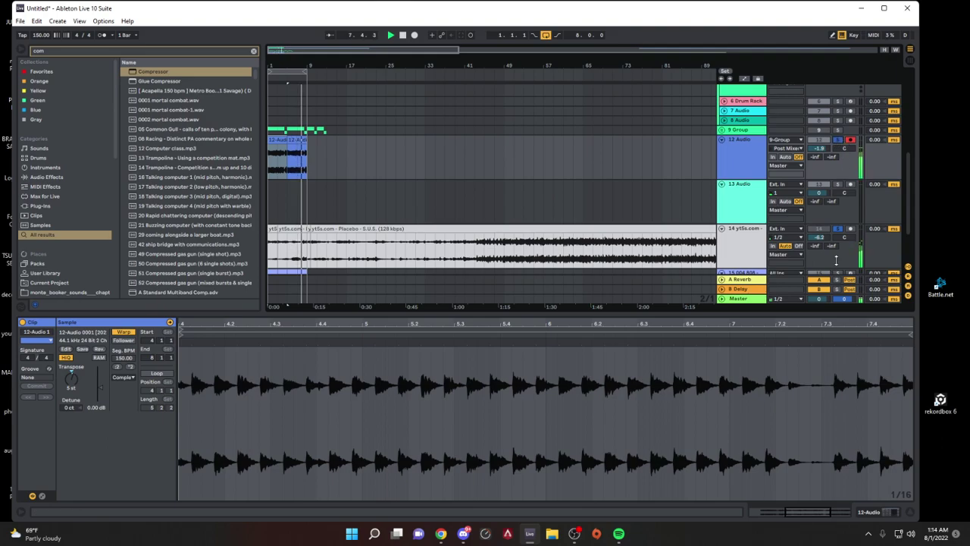
click(832, 230)
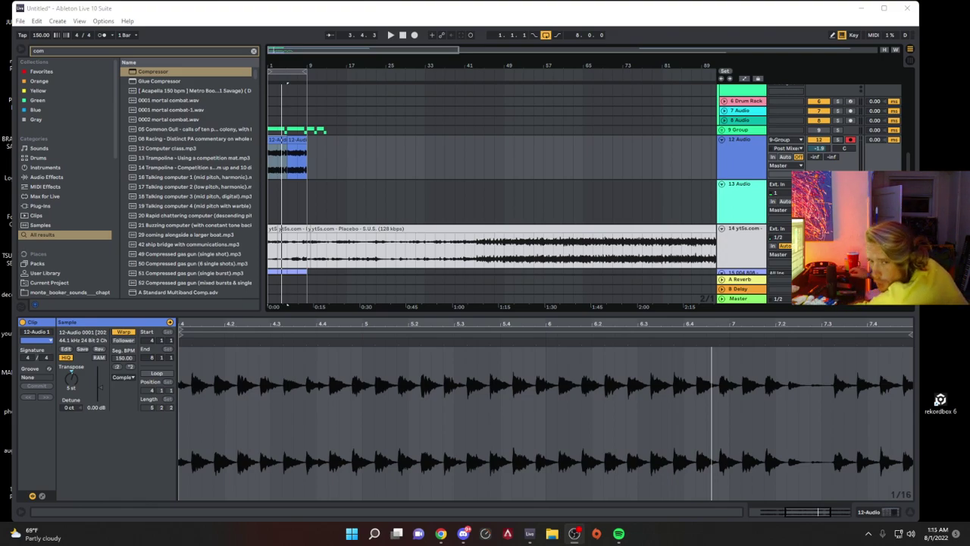
Step: Play the beat briefly, close the Live Set and choose to save its changes
click(392, 36)
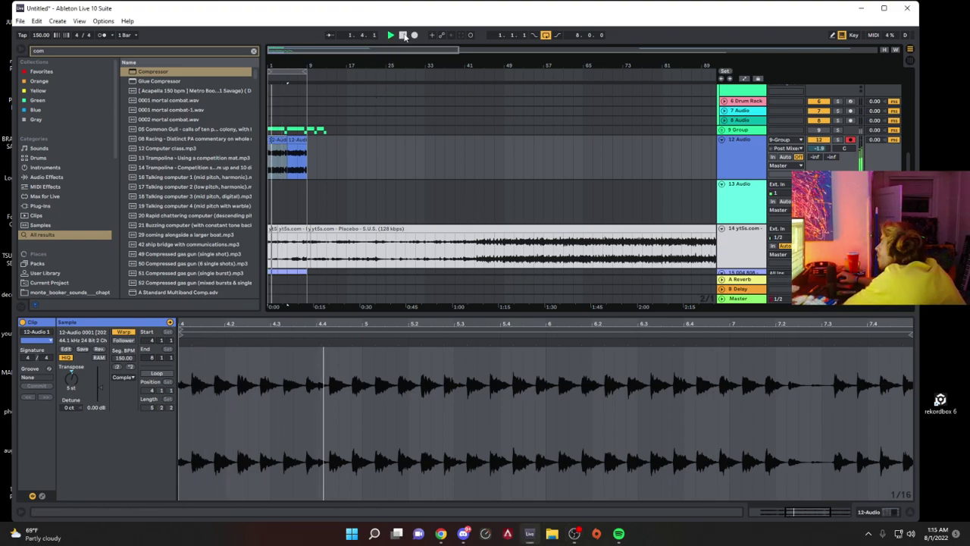
click(907, 8)
click(416, 286)
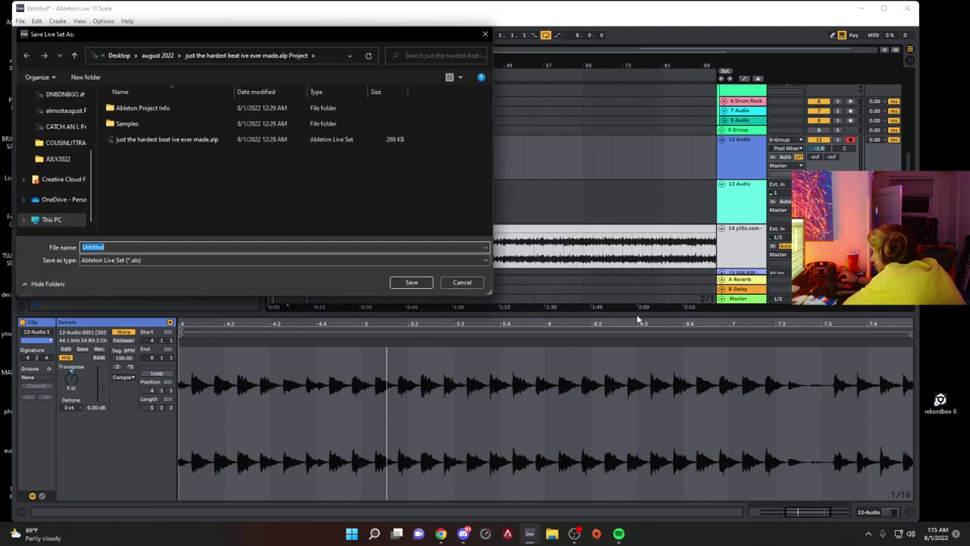